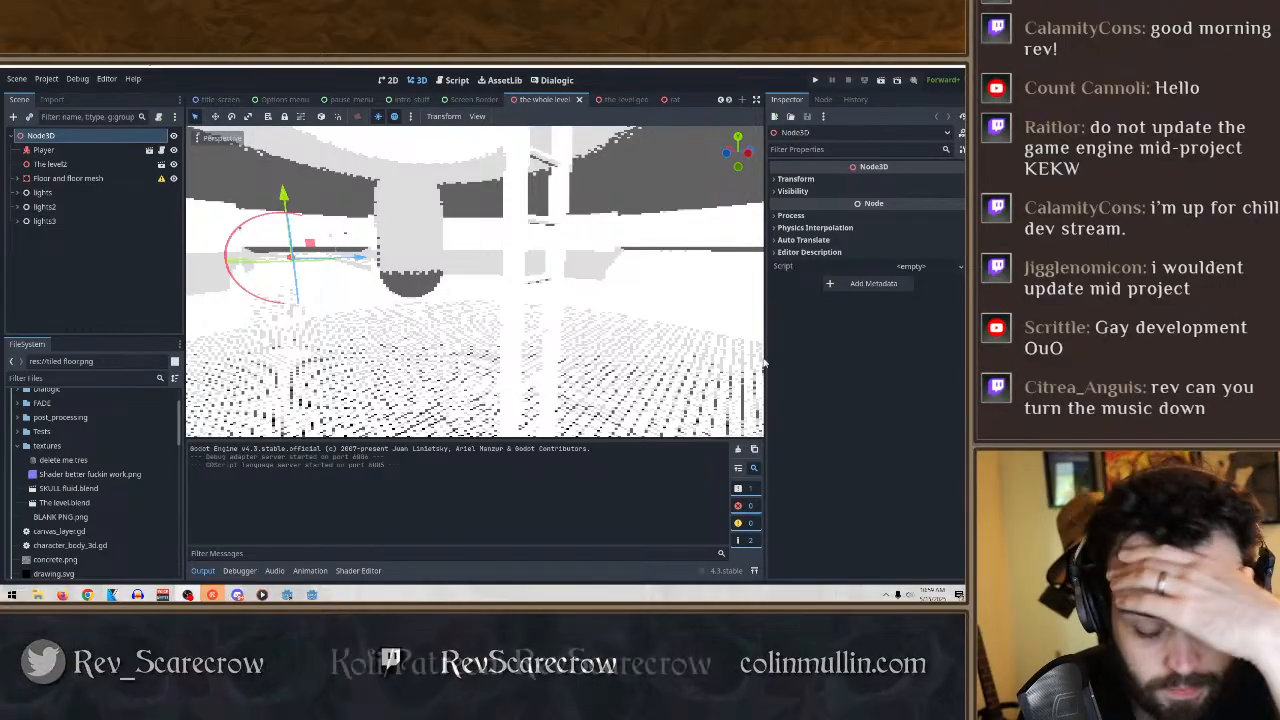
{"action": "middle_click_drag", "start_coordinate": [530, 285], "coordinate": [704, 219]}
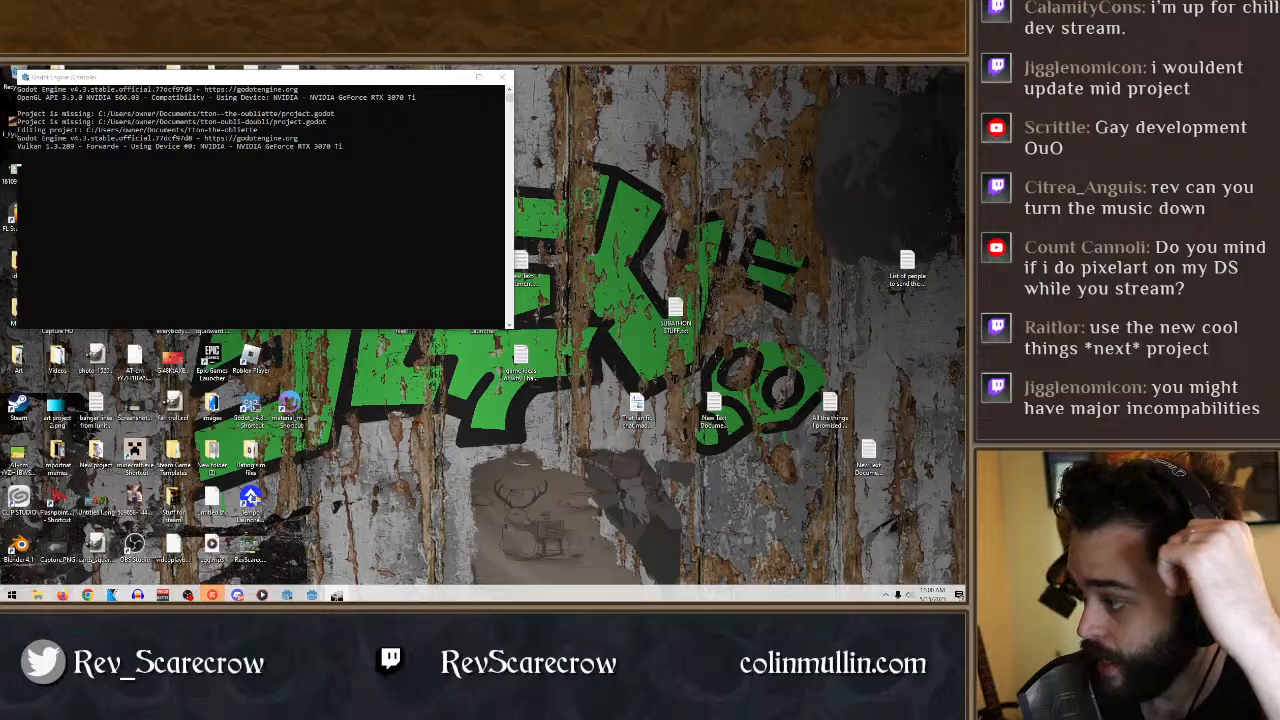
{"action": "left_click_drag", "start_coordinate": [966, 140], "coordinate": [538, 68]}
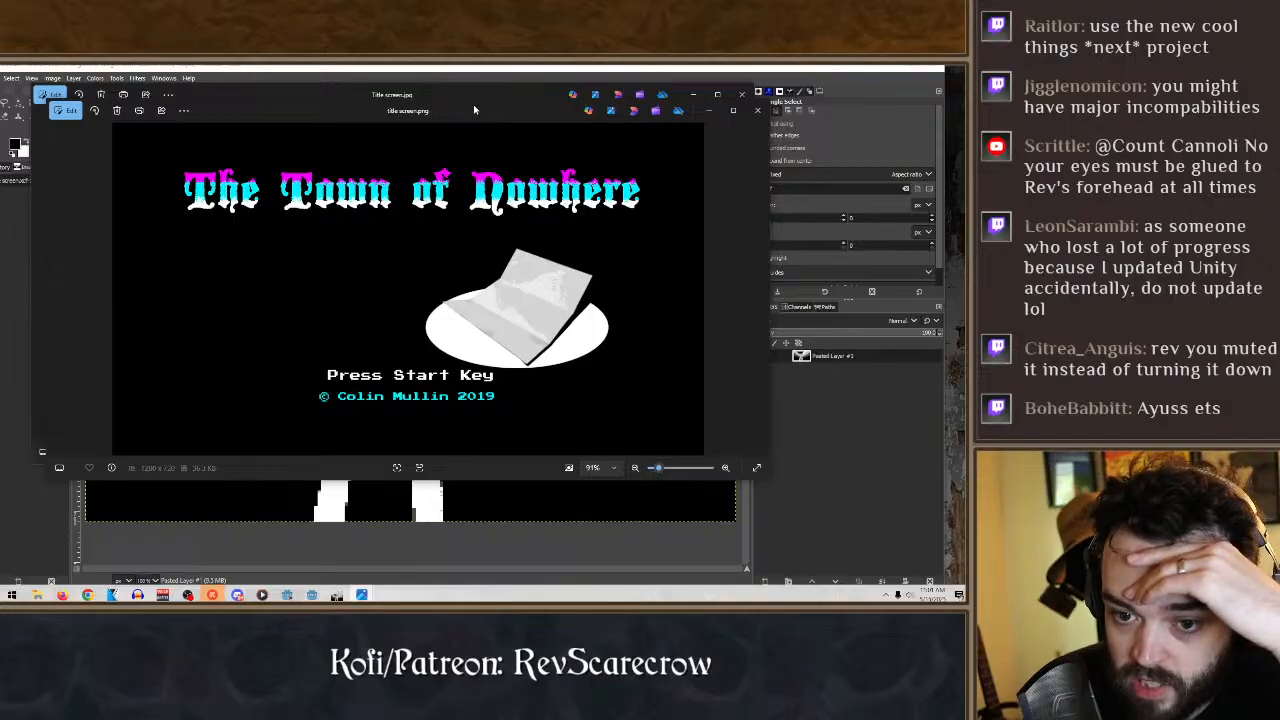
- Move the title screen.png preview aside and close both title screen image previews
{"action": "left_click_drag", "start_coordinate": [470, 104], "coordinate": [550, 134]}
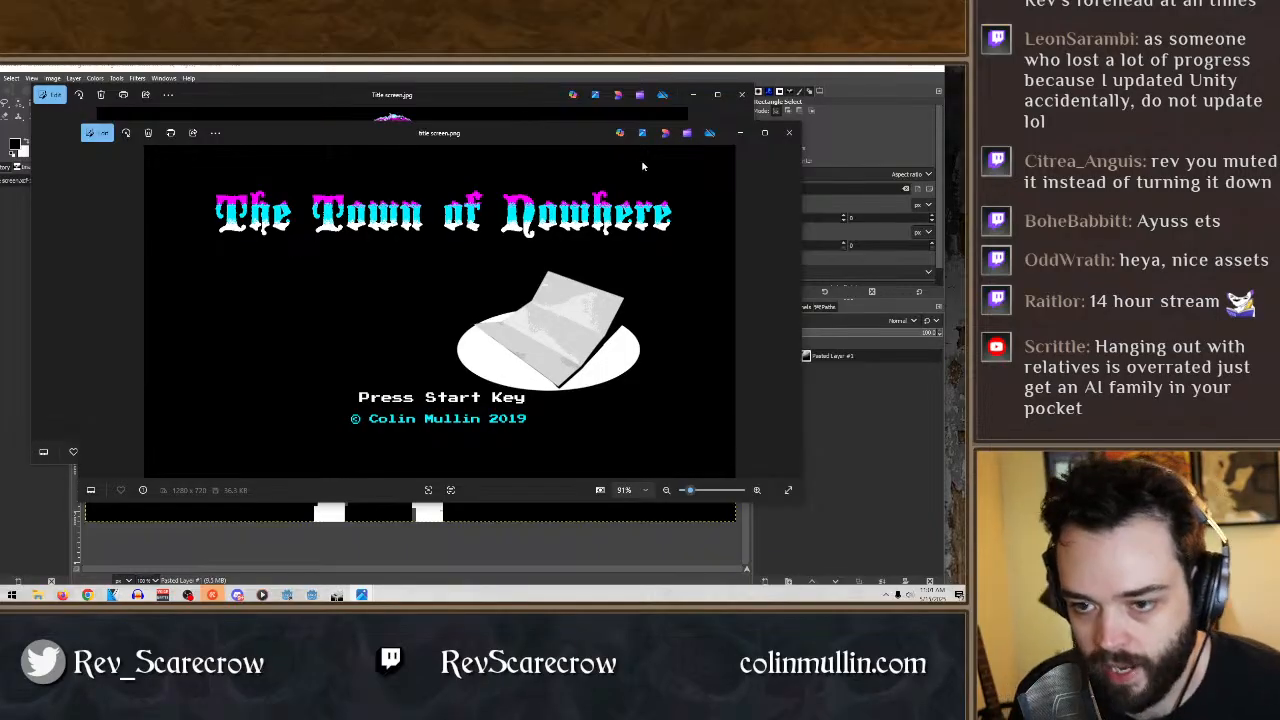
{"action": "left_click", "coordinate": [741, 94]}
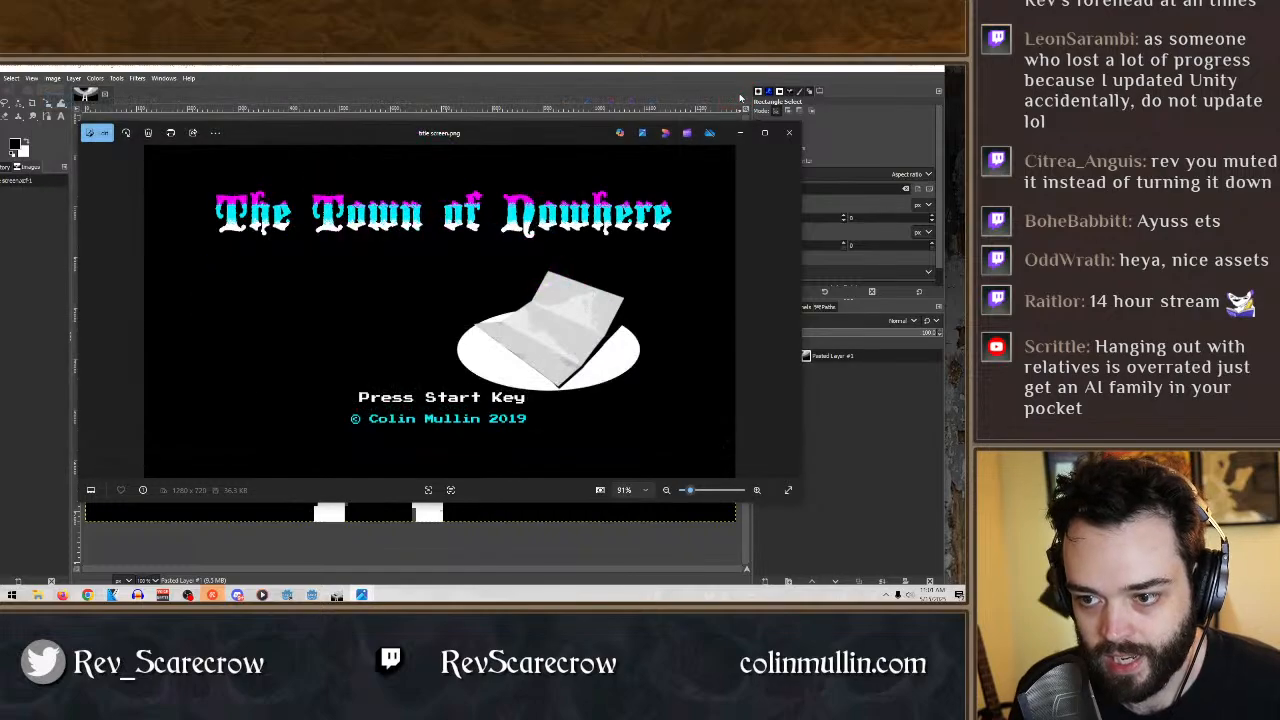
{"action": "left_click", "coordinate": [789, 132]}
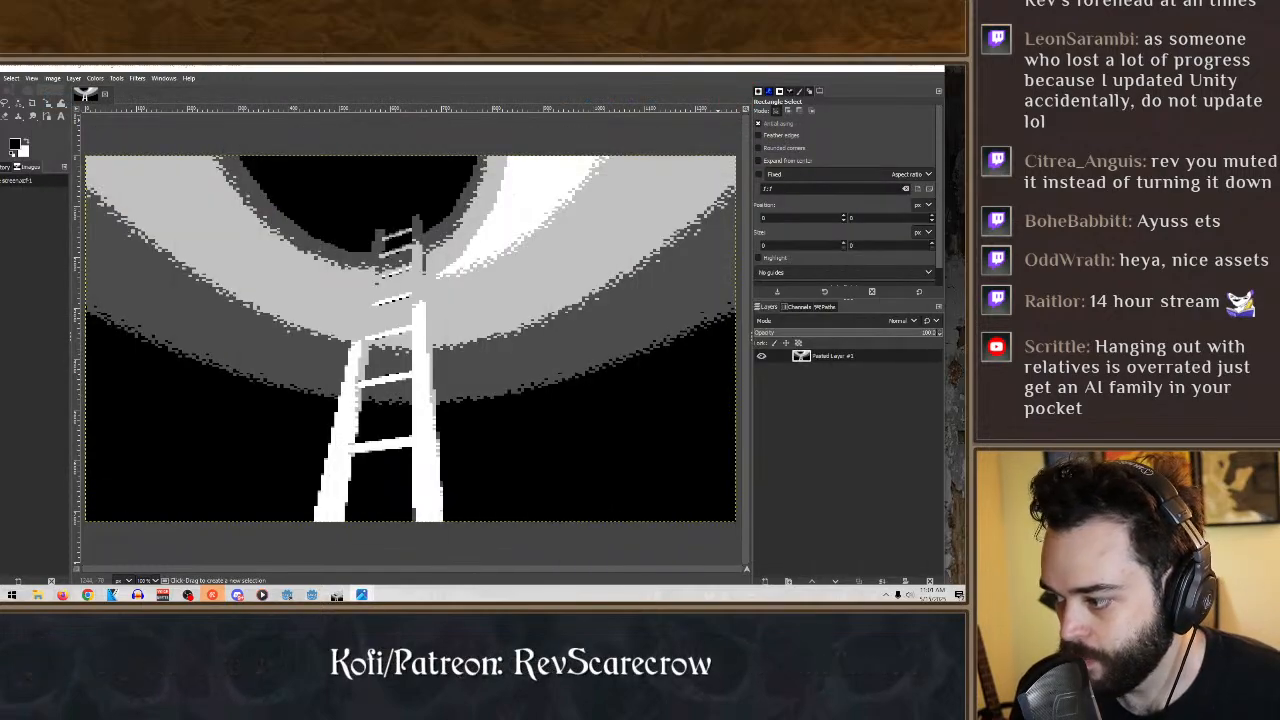
- Add title screen.png to the ladder image as a new layer and place it above the pasted layer
{"action": "key", "text": "ctrl+e"}
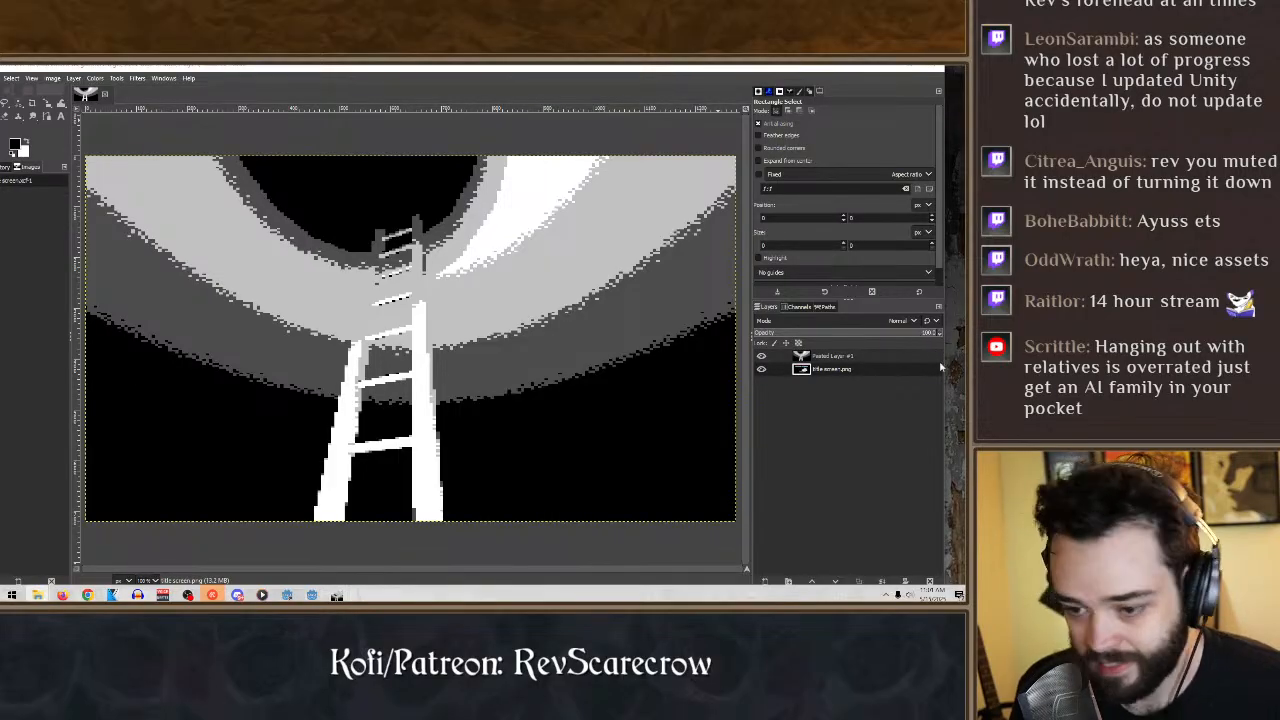
{"action": "left_click_drag", "start_coordinate": [846, 371], "coordinate": [846, 356]}
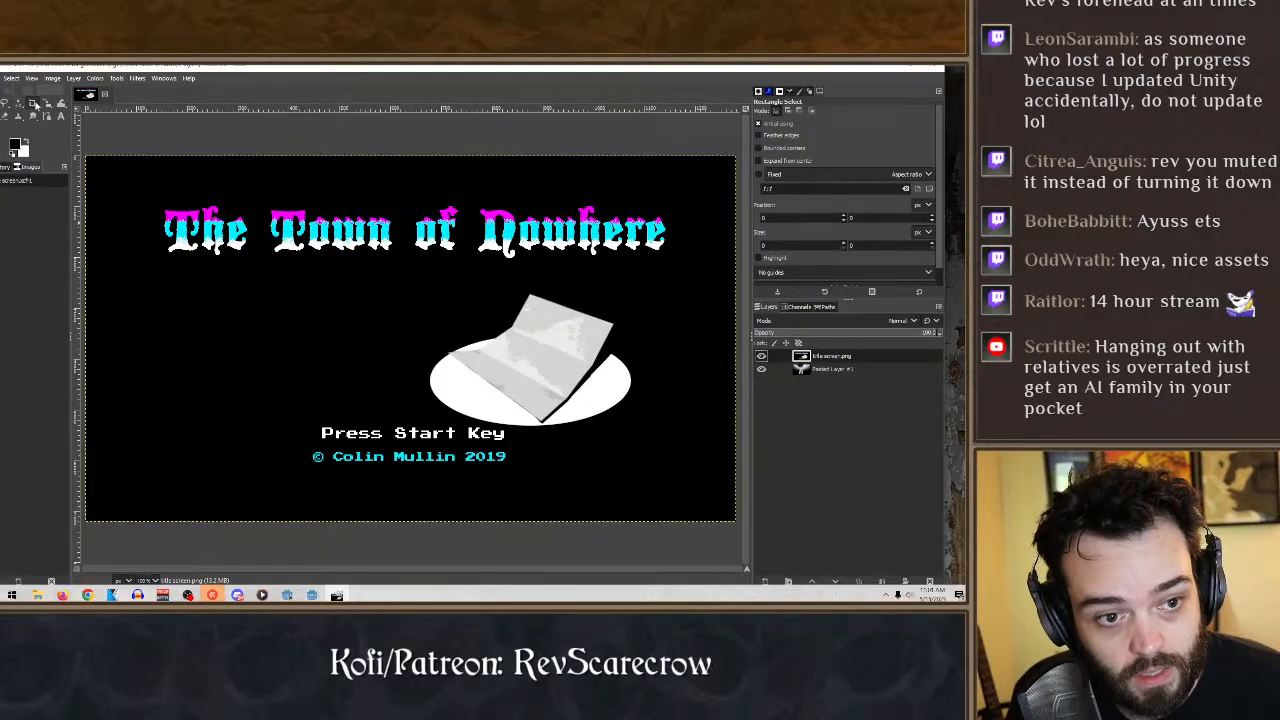
{"action": "left_click_drag", "start_coordinate": [73, 70], "coordinate": [105, 66]}
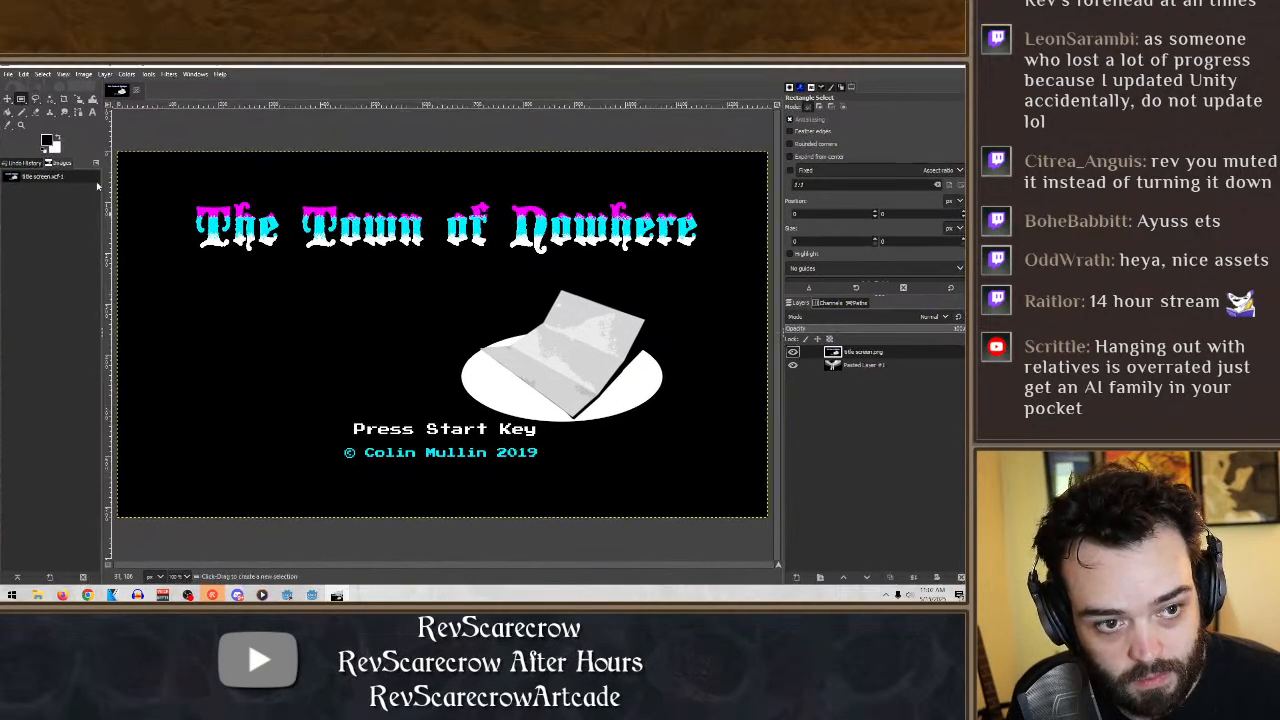
- Delete everything on the title screen.png layer outside an area about 1032 × 157 px around the words "The Town of Nowhere"
{"action": "left_click_drag", "start_coordinate": [180, 186], "coordinate": [704, 265]}
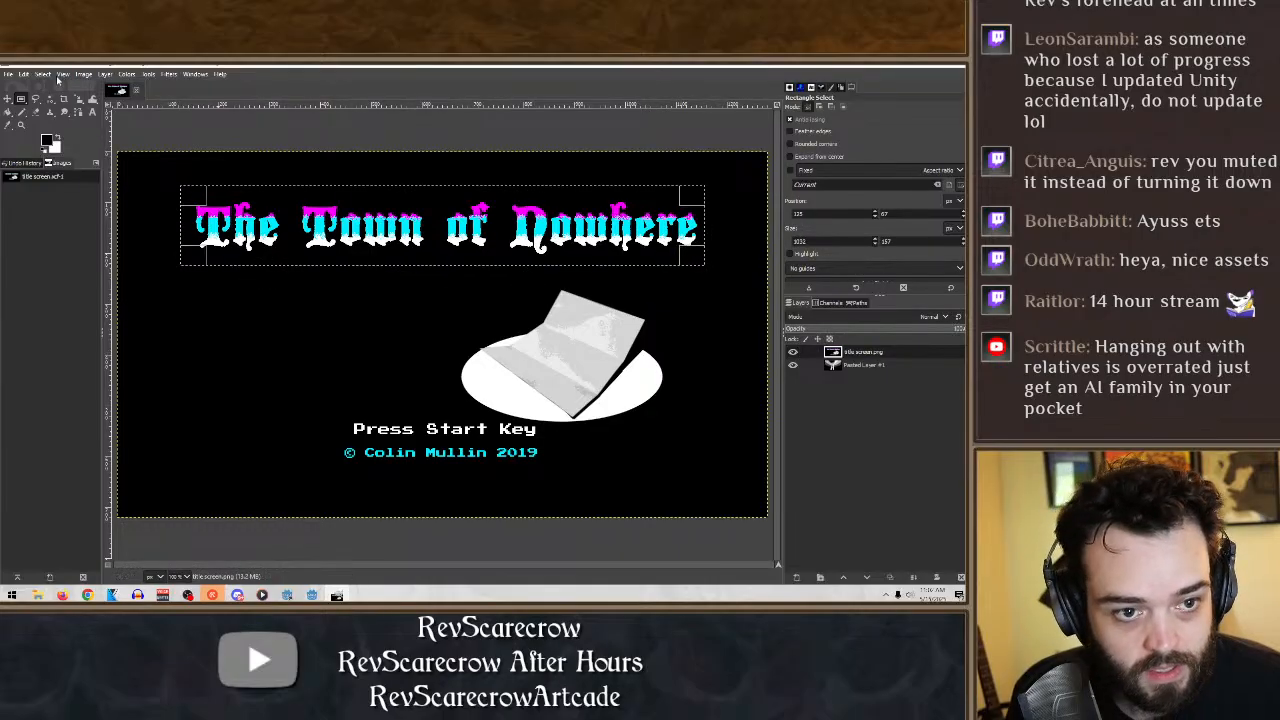
{"action": "key", "text": "ctrl+i"}
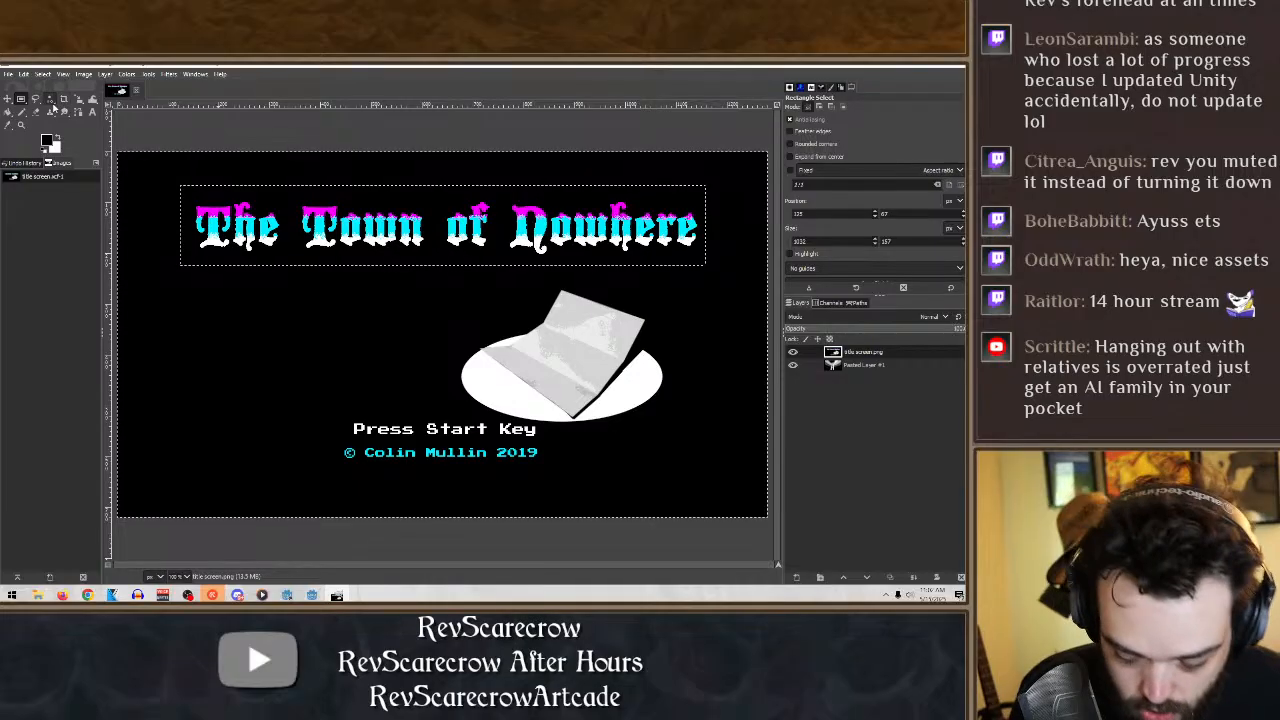
{"action": "key", "text": "Delete"}
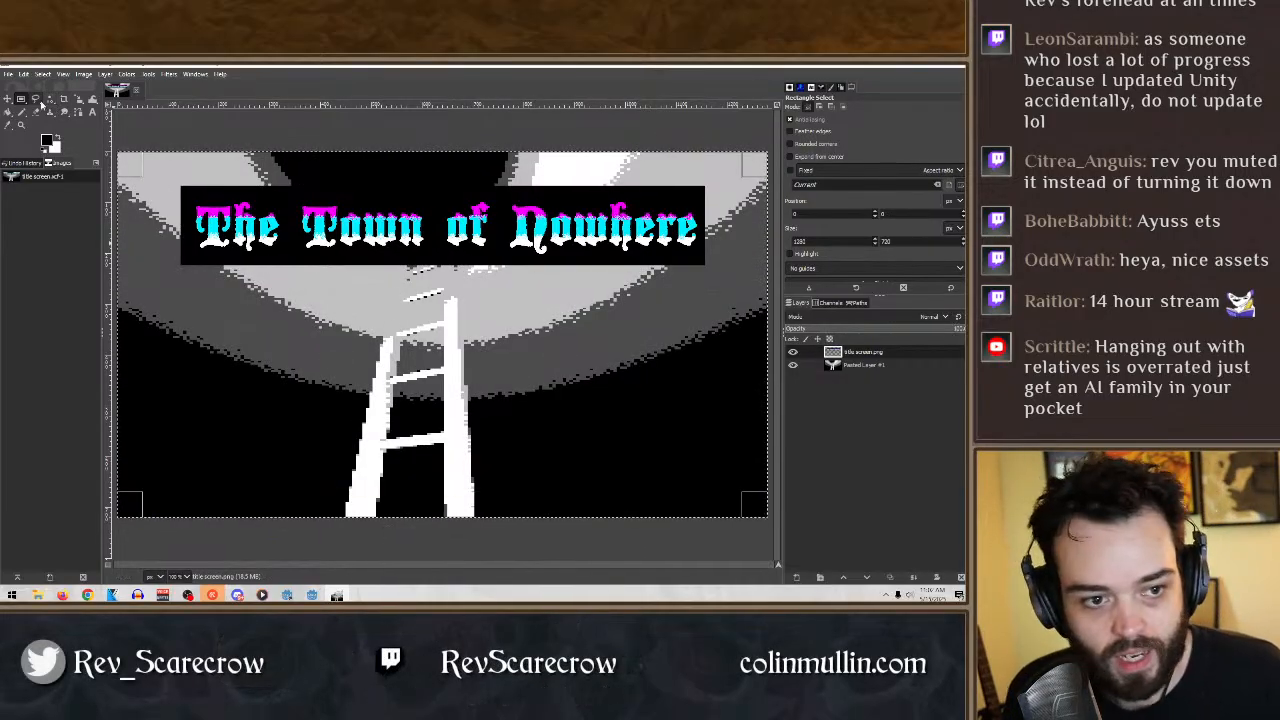
- Move the title layer down so the title crosses the middle of the ladder
{"action": "left_click", "coordinate": [7, 98]}
{"action": "left_click_drag", "start_coordinate": [492, 238], "coordinate": [505, 492]}
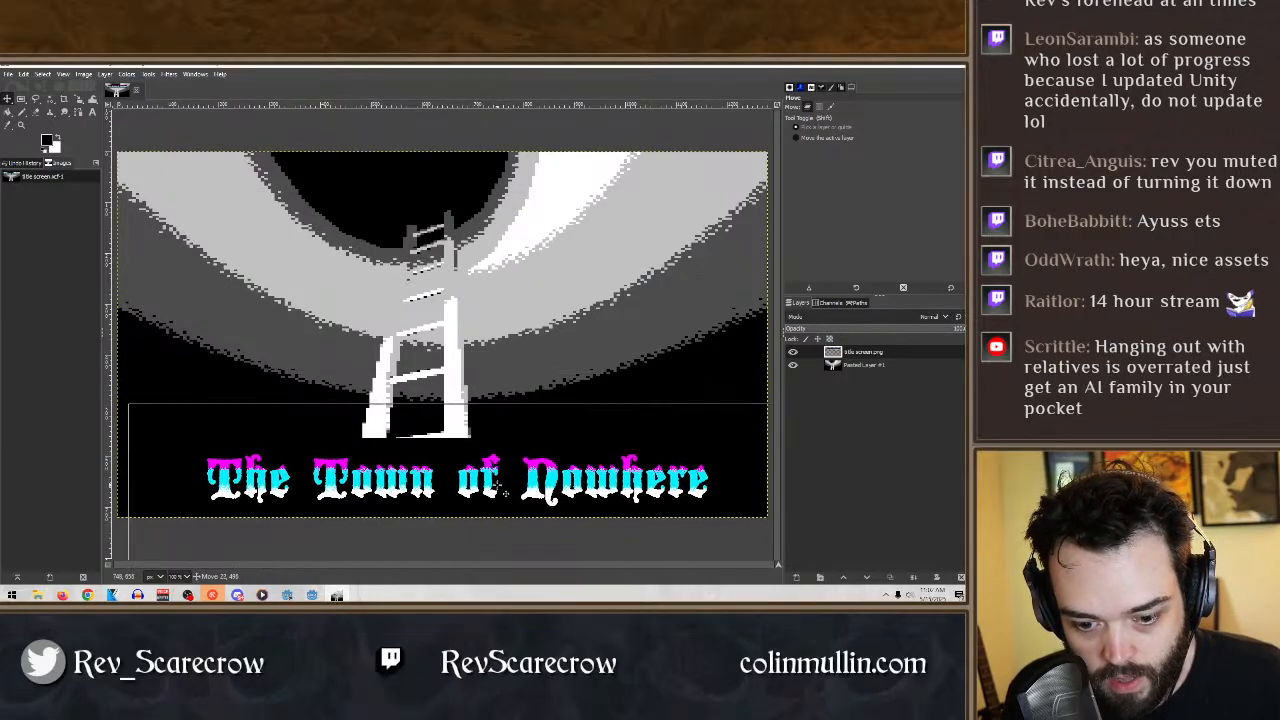
{"action": "left_click_drag", "start_coordinate": [505, 492], "coordinate": [493, 318]}
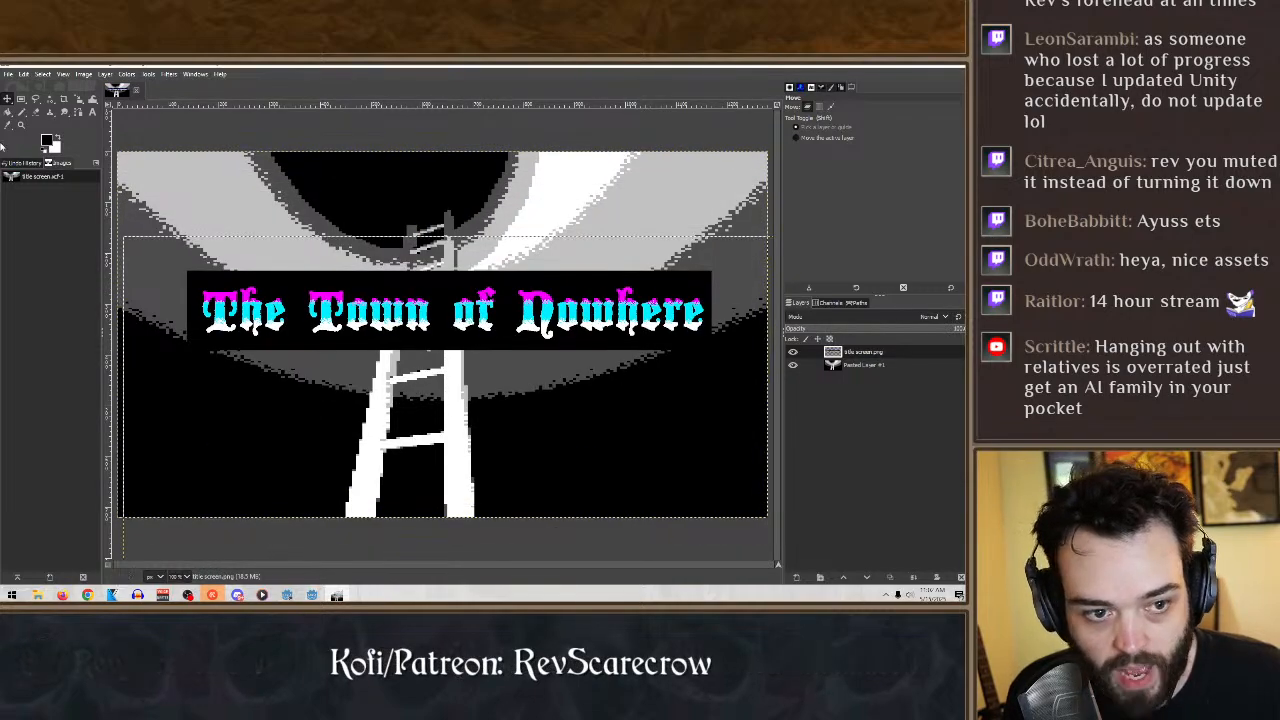
- Select the black background around the title lettering by color and delete it
{"action": "left_click", "coordinate": [49, 100]}
{"action": "left_click", "coordinate": [451, 291]}
{"action": "key", "text": "Delete"}
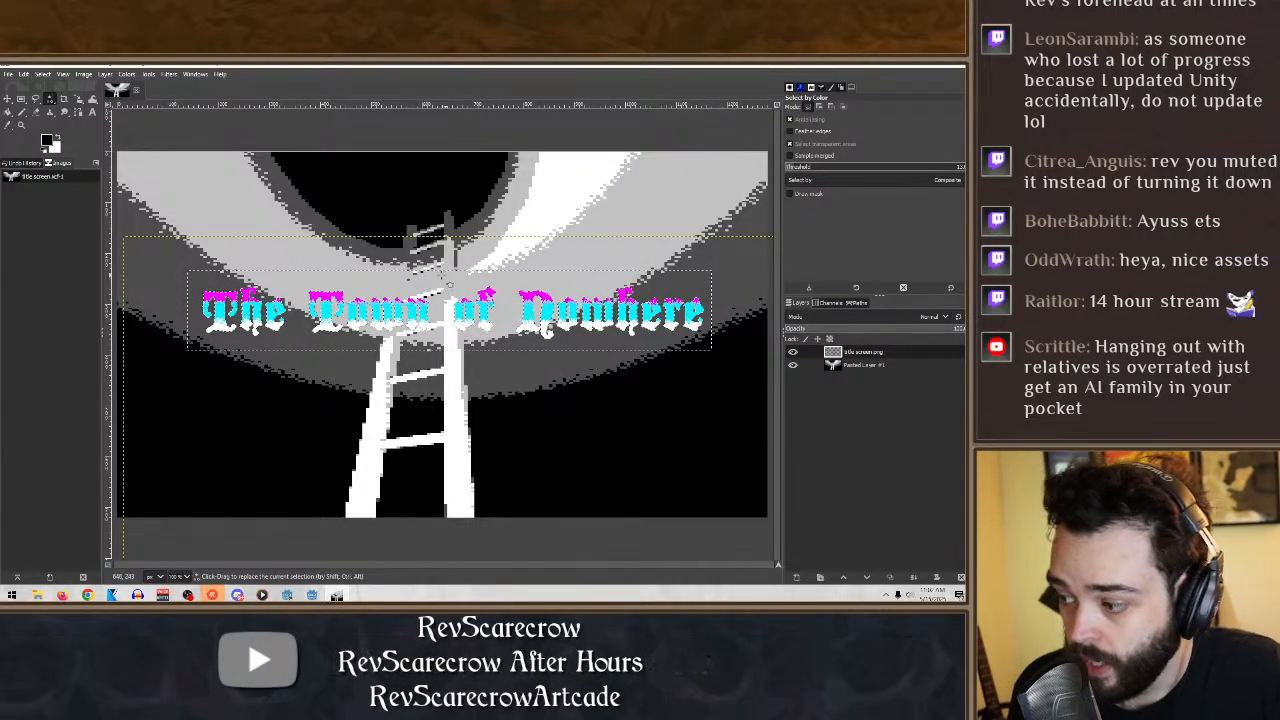
- Move the title down to the foot of the ladder, near the lower edge of the image
{"action": "left_click", "coordinate": [21, 99]}
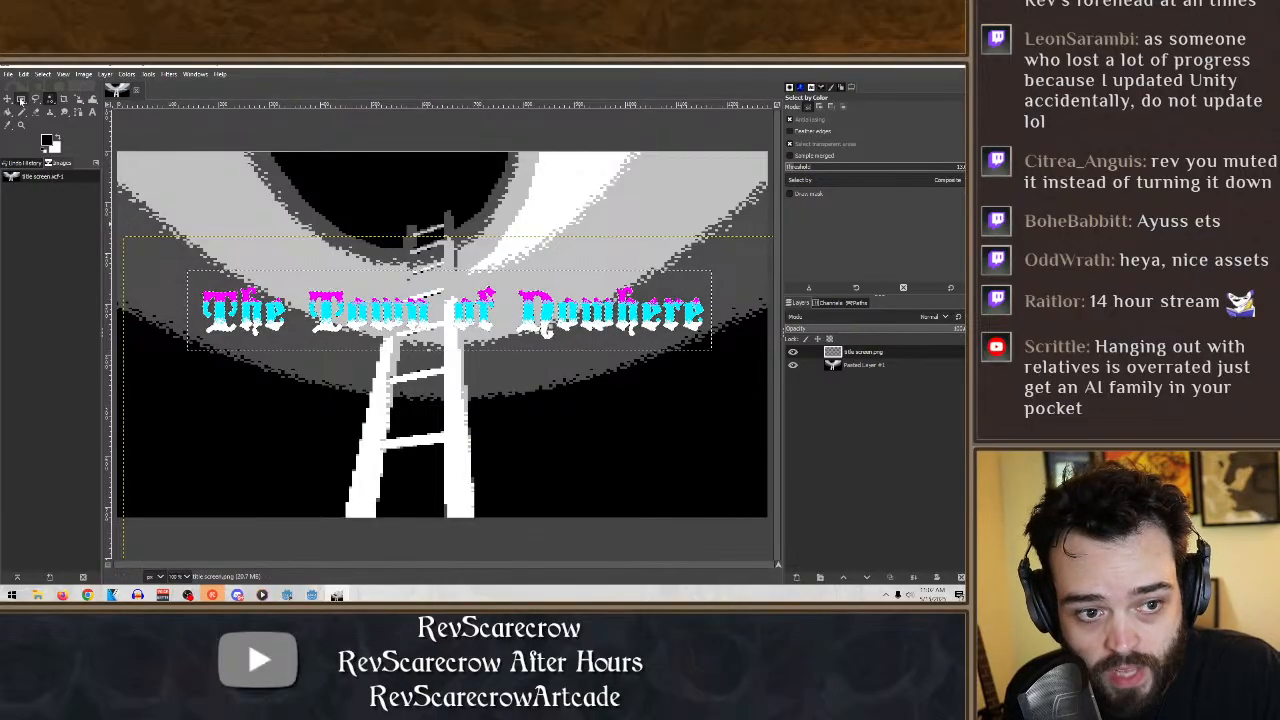
{"action": "left_click", "coordinate": [7, 99]}
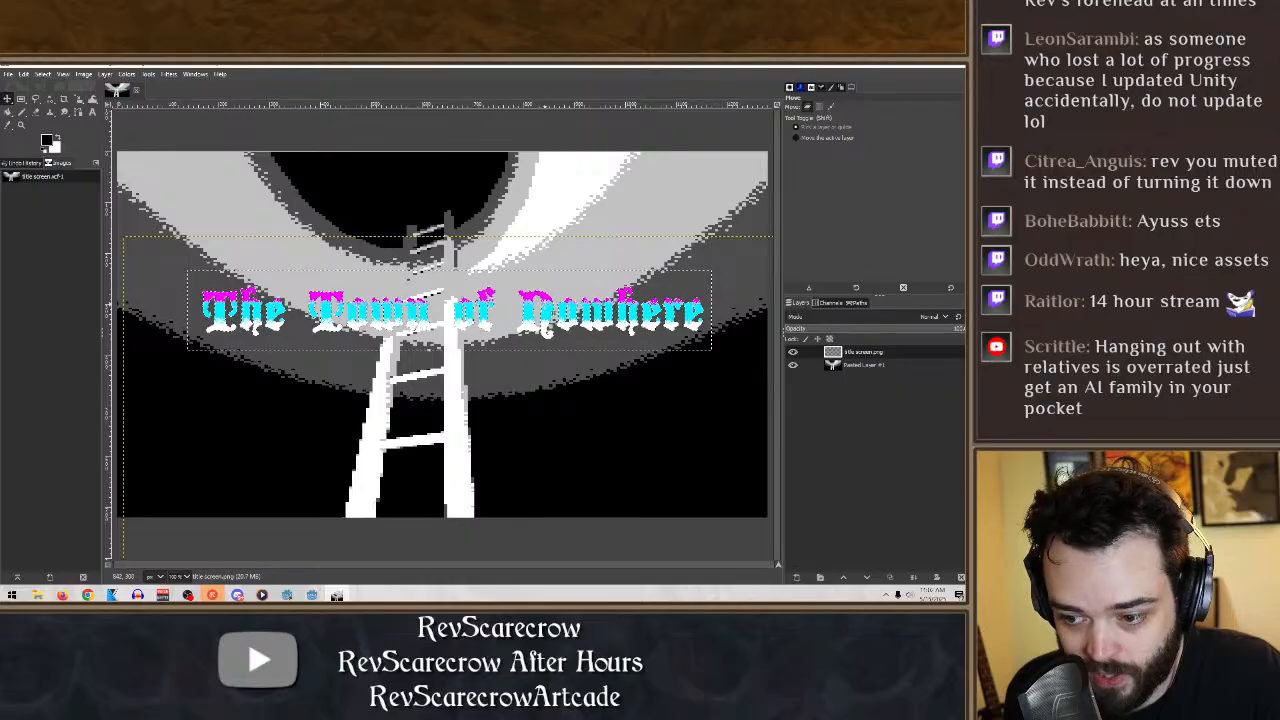
{"action": "left_click_drag", "start_coordinate": [552, 310], "coordinate": [541, 476]}
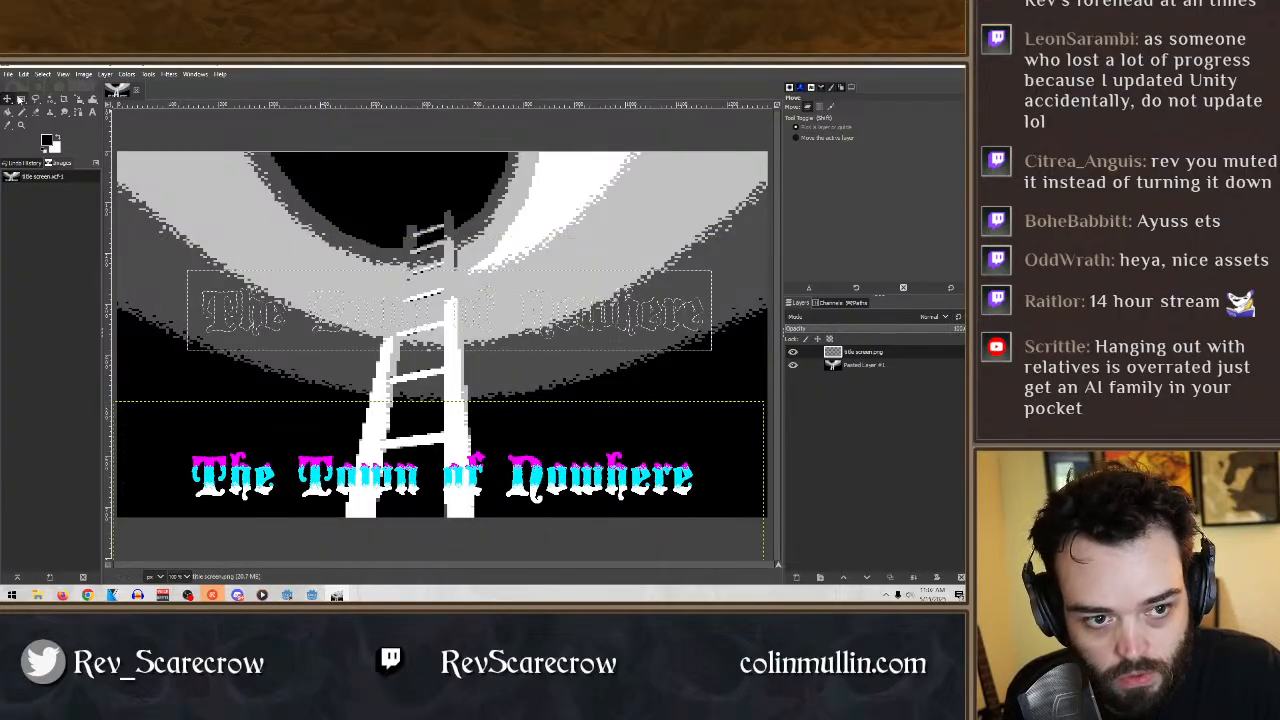
- Clear the selection and move the title back up across the middle of the ladder
{"action": "left_click", "coordinate": [20, 99]}
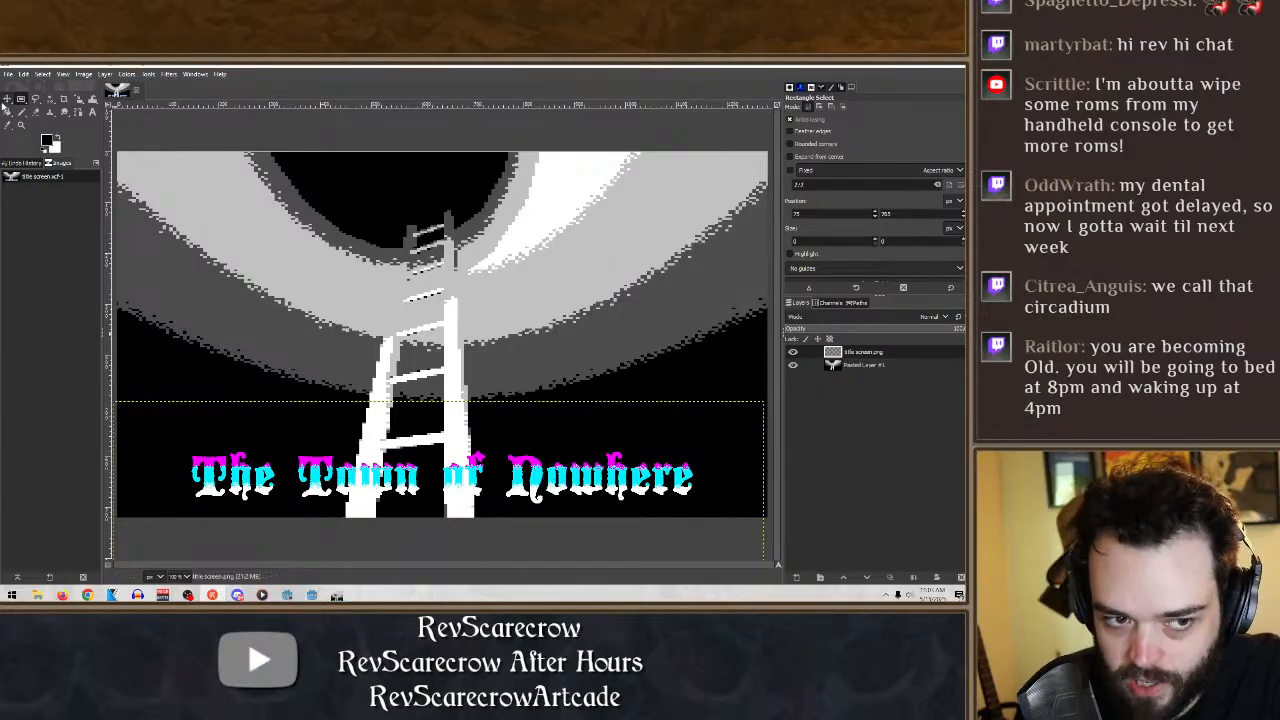
{"action": "left_click", "coordinate": [7, 99]}
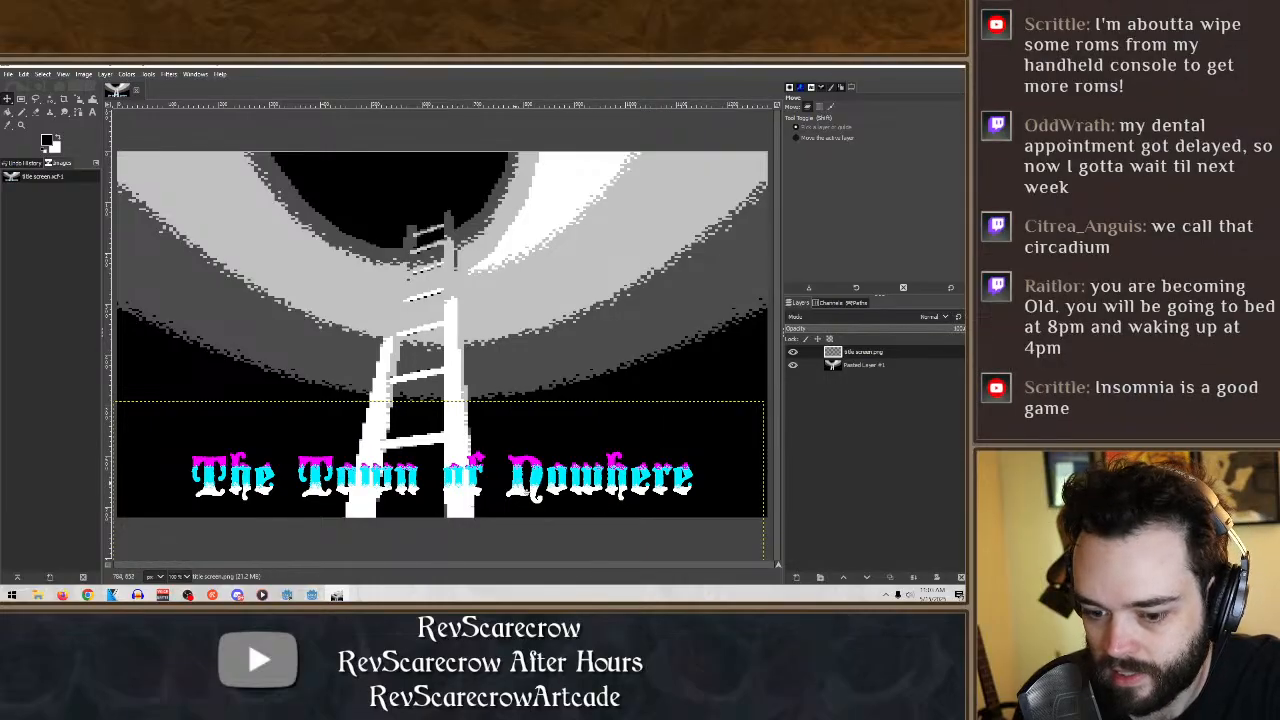
{"action": "left_click_drag", "start_coordinate": [600, 500], "coordinate": [588, 331]}
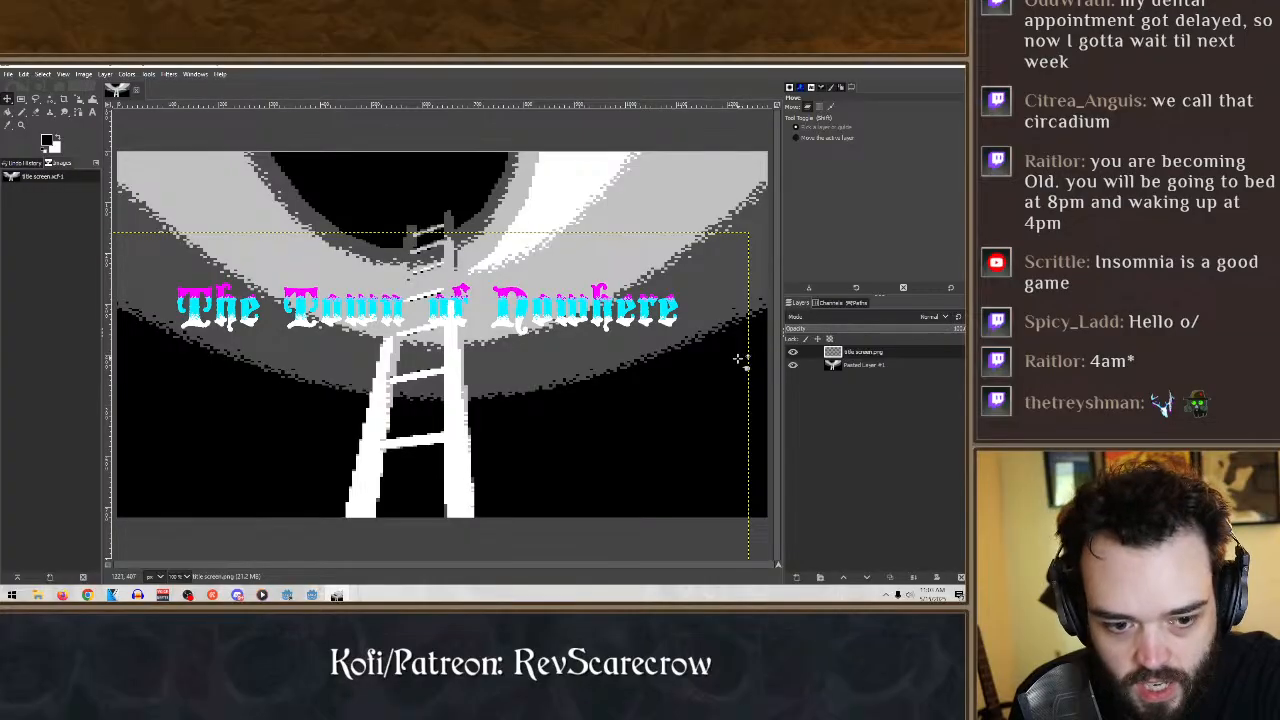
{"action": "left_click", "coordinate": [797, 578]}
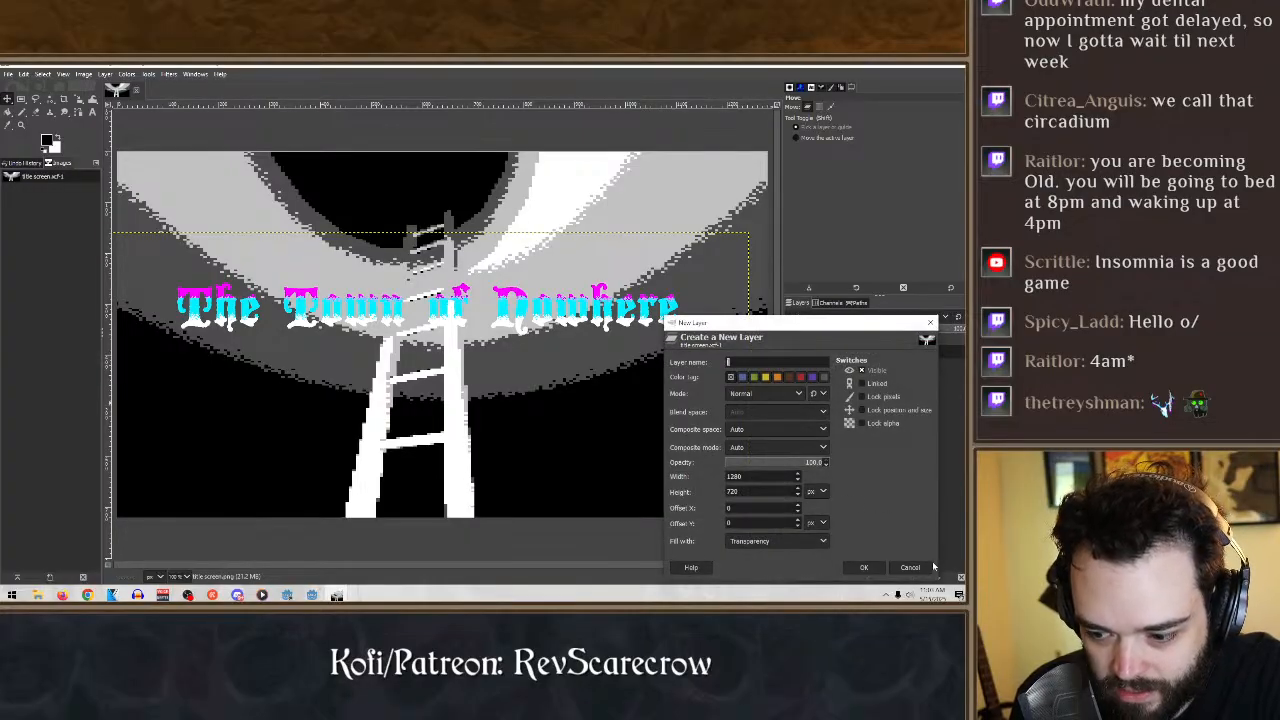
{"action": "left_click", "coordinate": [924, 567]}
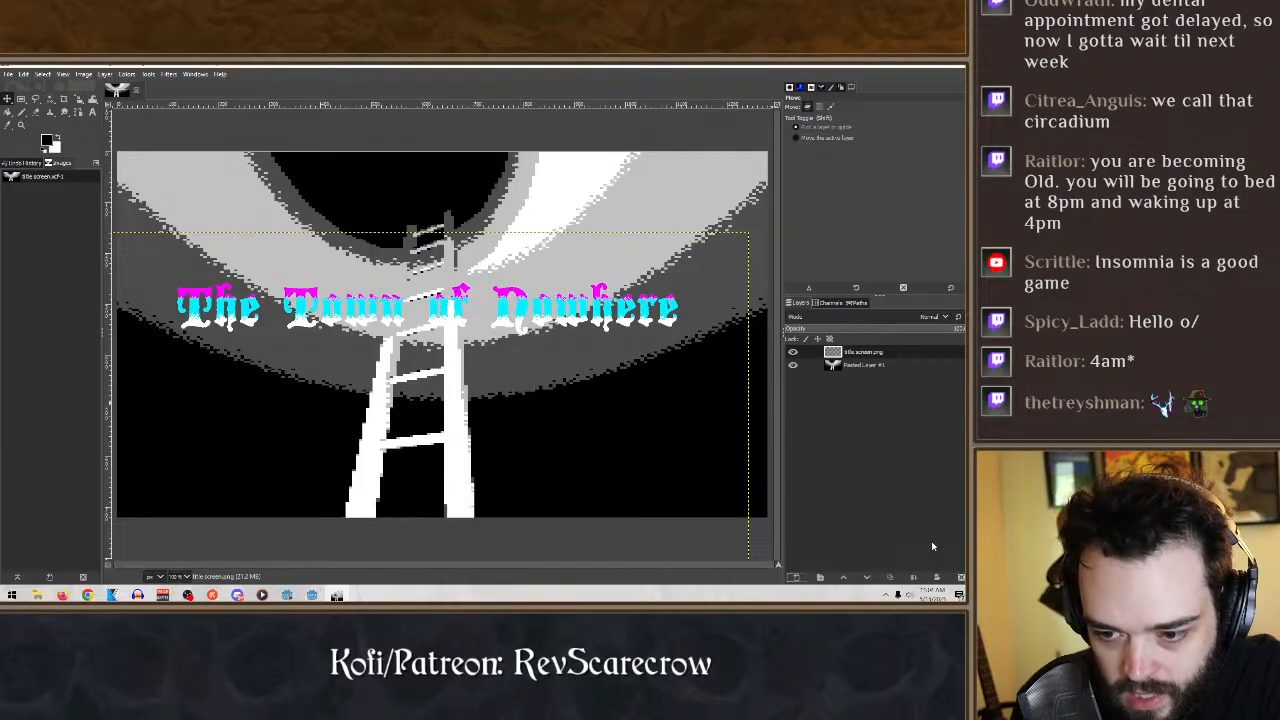
- Select the transparent area around the title lettering by color and grow the selection
{"action": "left_click", "coordinate": [50, 99]}
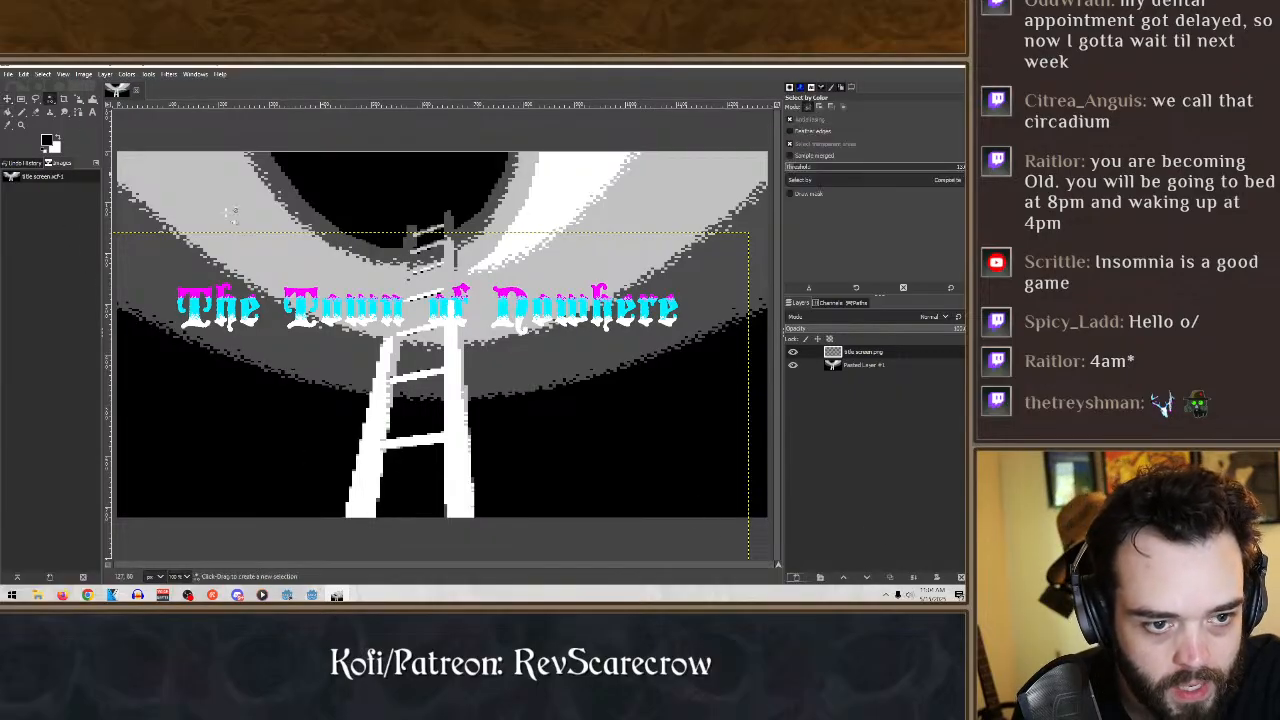
{"action": "left_click", "coordinate": [42, 74]}
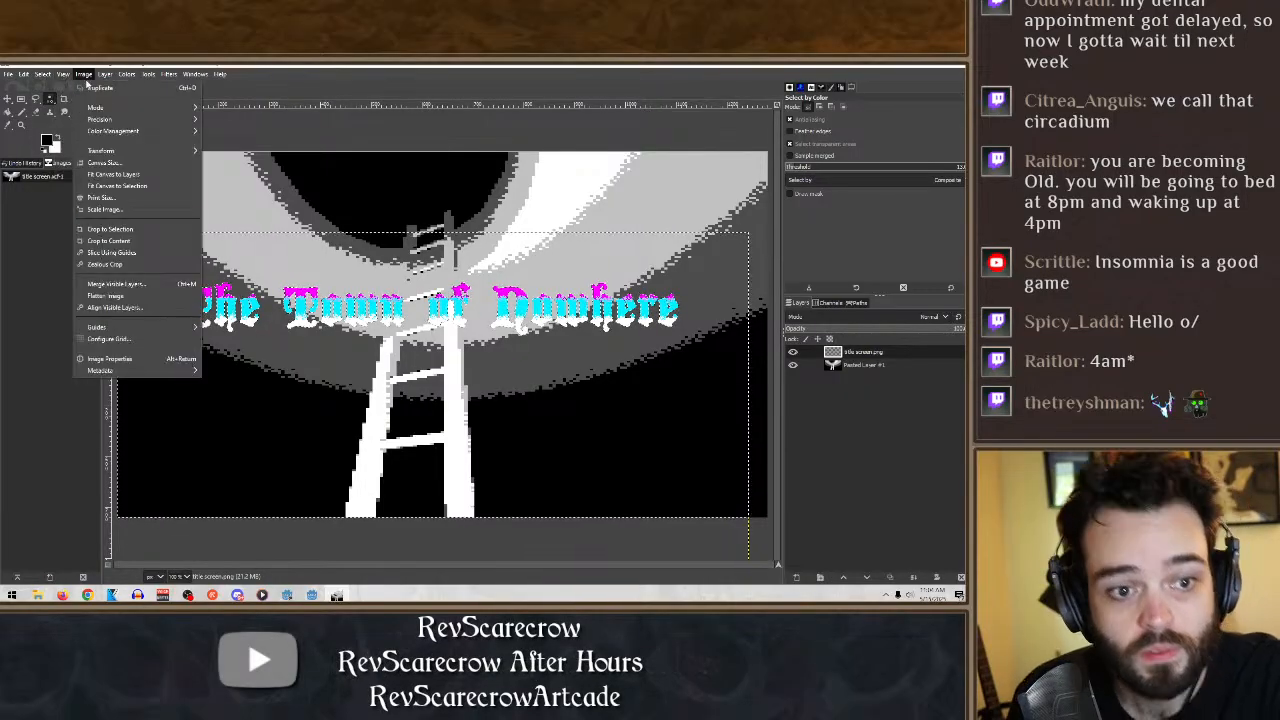
{"action": "left_click", "coordinate": [84, 75]}
{"action": "left_click", "coordinate": [42, 74]}
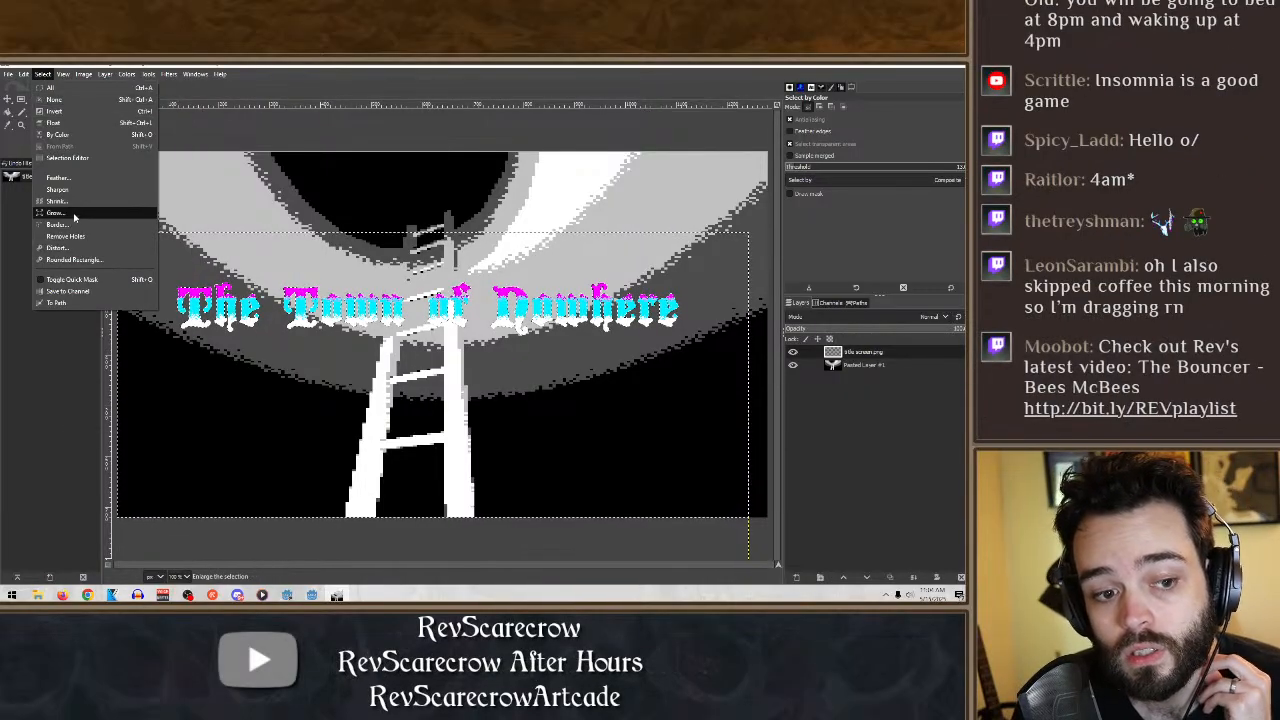
{"action": "left_click", "coordinate": [74, 214]}
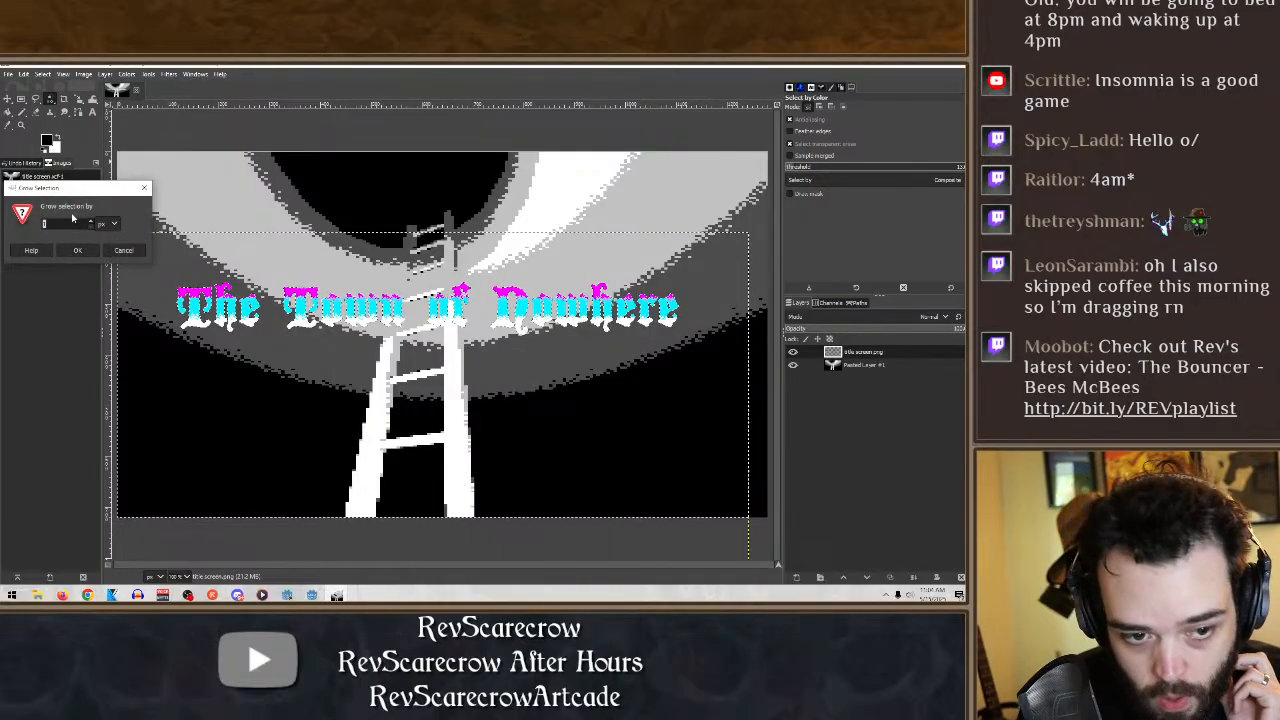
{"action": "key", "text": "Return"}
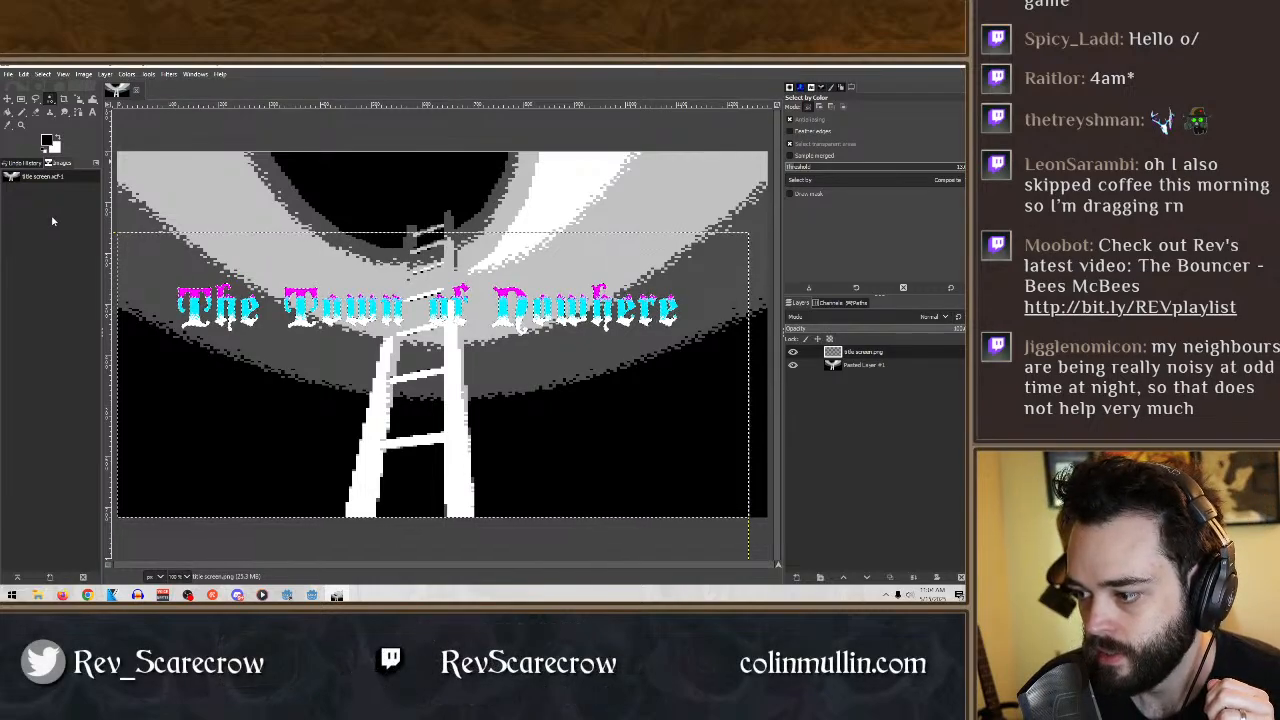
- Clear the selection and shift the title slightly to the right to center it horizontally on the canvas
{"action": "left_click", "coordinate": [21, 98]}
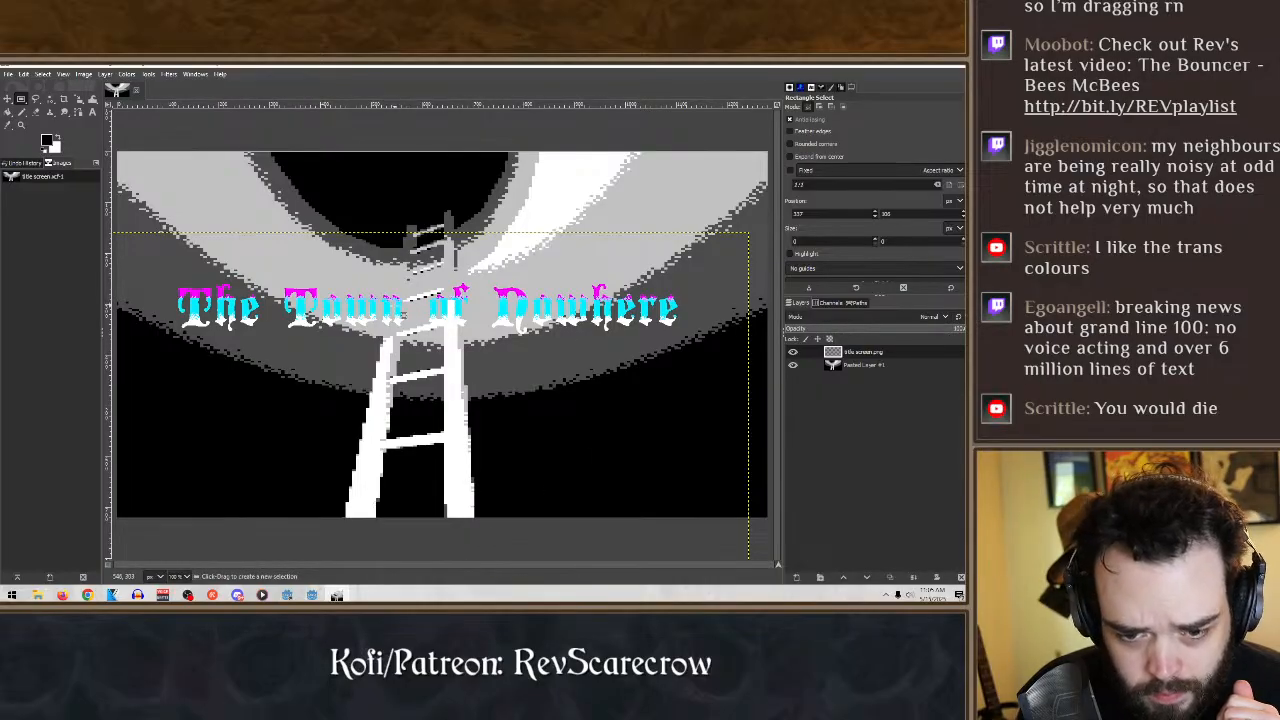
{"action": "left_click", "coordinate": [8, 99]}
{"action": "left_click_drag", "start_coordinate": [281, 301], "coordinate": [319, 309]}
{"action": "key", "text": "ctrl+z"}
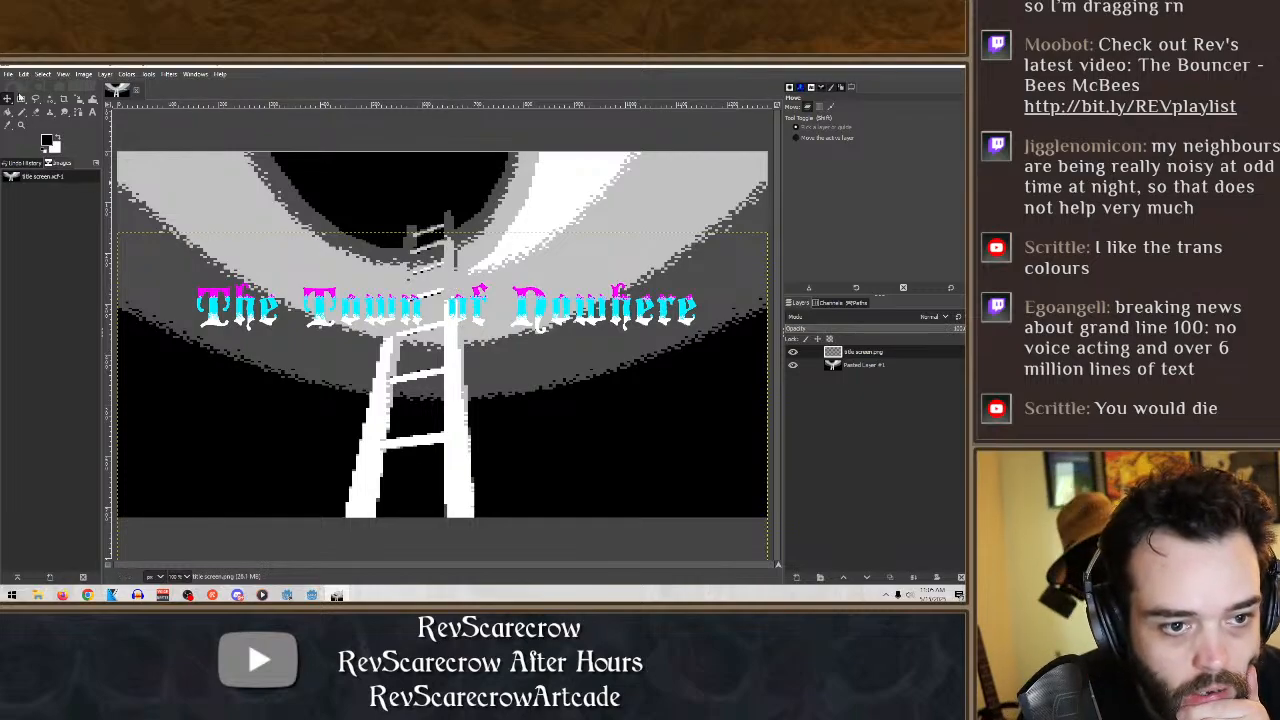
- Add a new transparent 1280 × 720 px layer and place it between the title layer and the pasted layer
{"action": "left_click", "coordinate": [796, 577]}
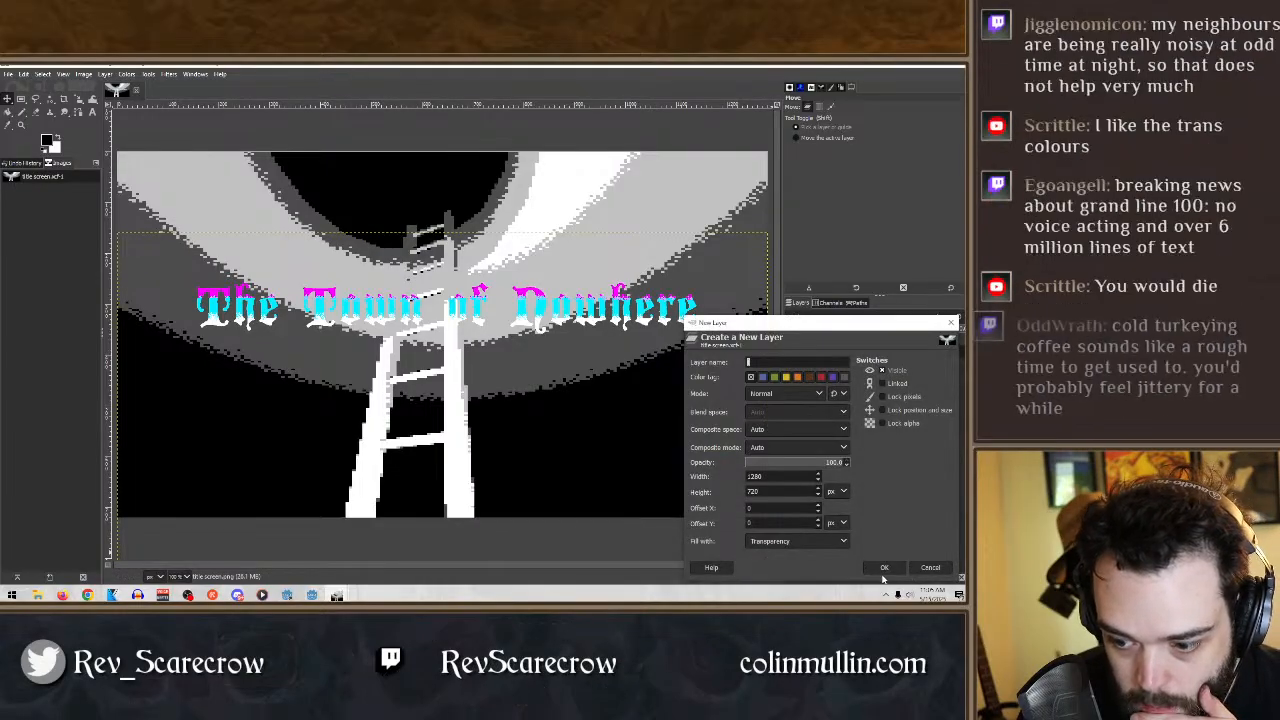
{"action": "left_click", "coordinate": [877, 566]}
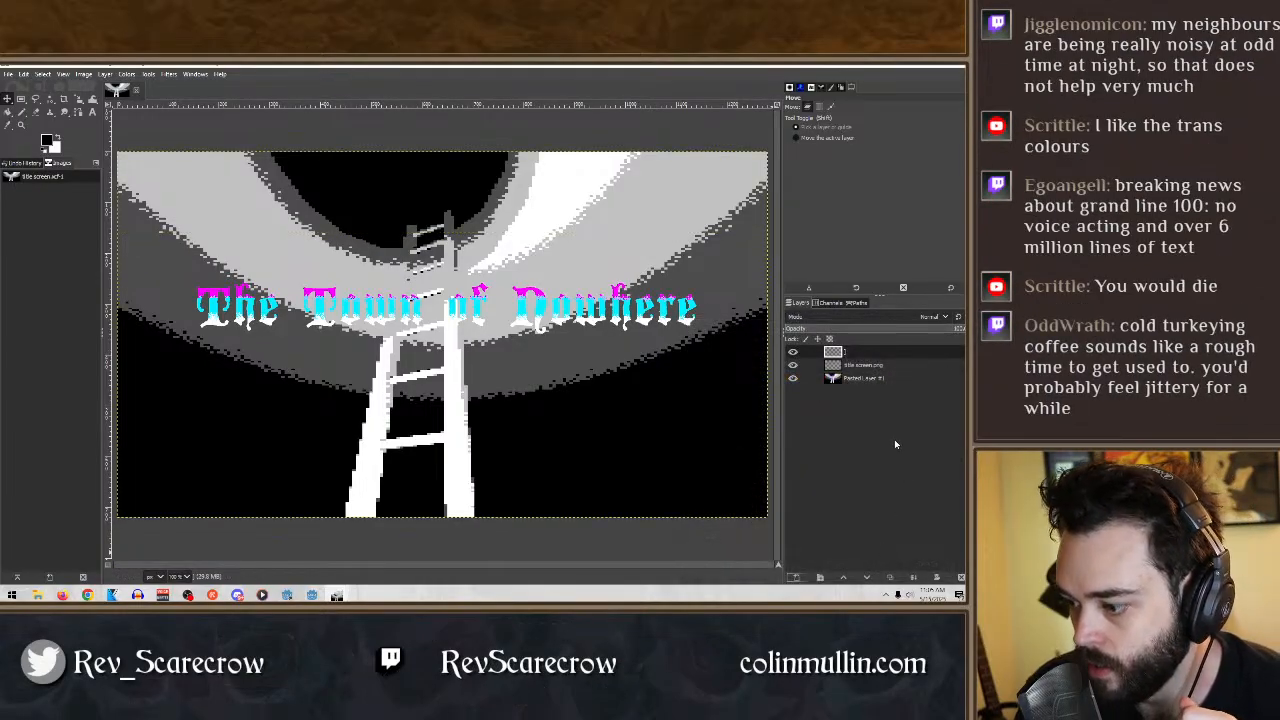
{"action": "left_click_drag", "start_coordinate": [869, 353], "coordinate": [879, 371]}
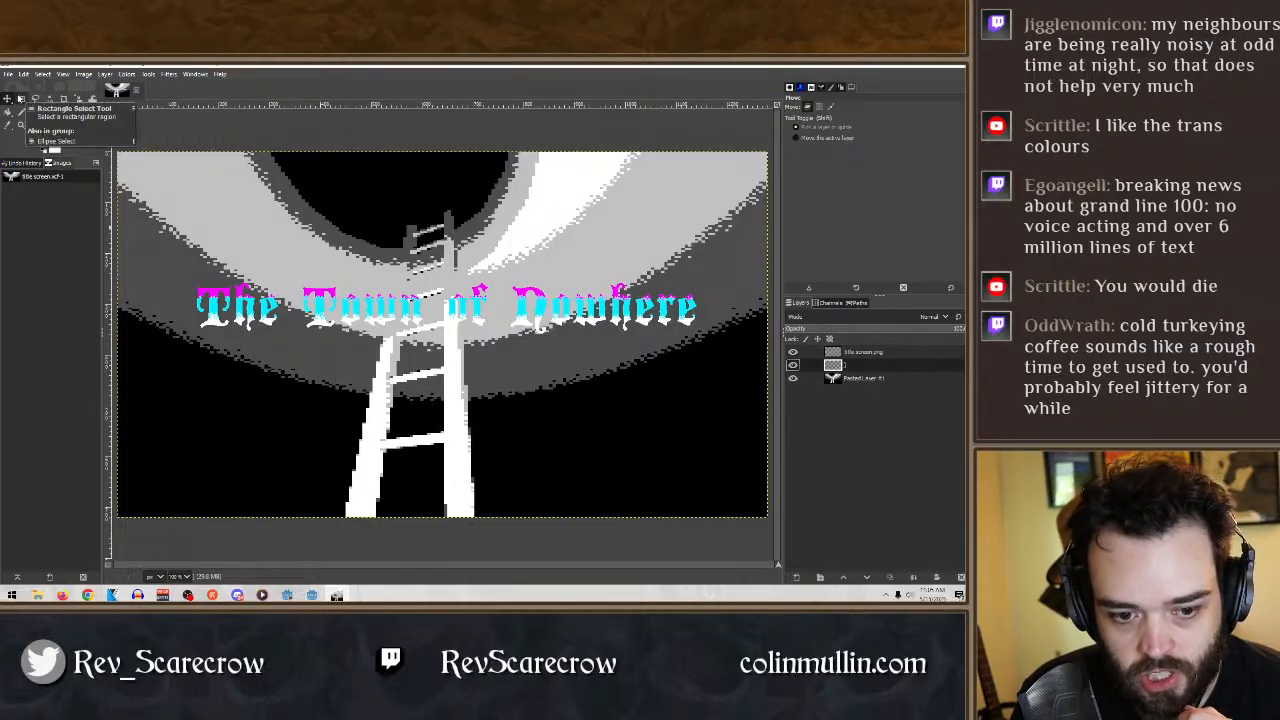
- Select a full-width horizontal strip behind the title lettering with Rectangle Select and fill it with black on the new layer
{"action": "left_click", "coordinate": [20, 99]}
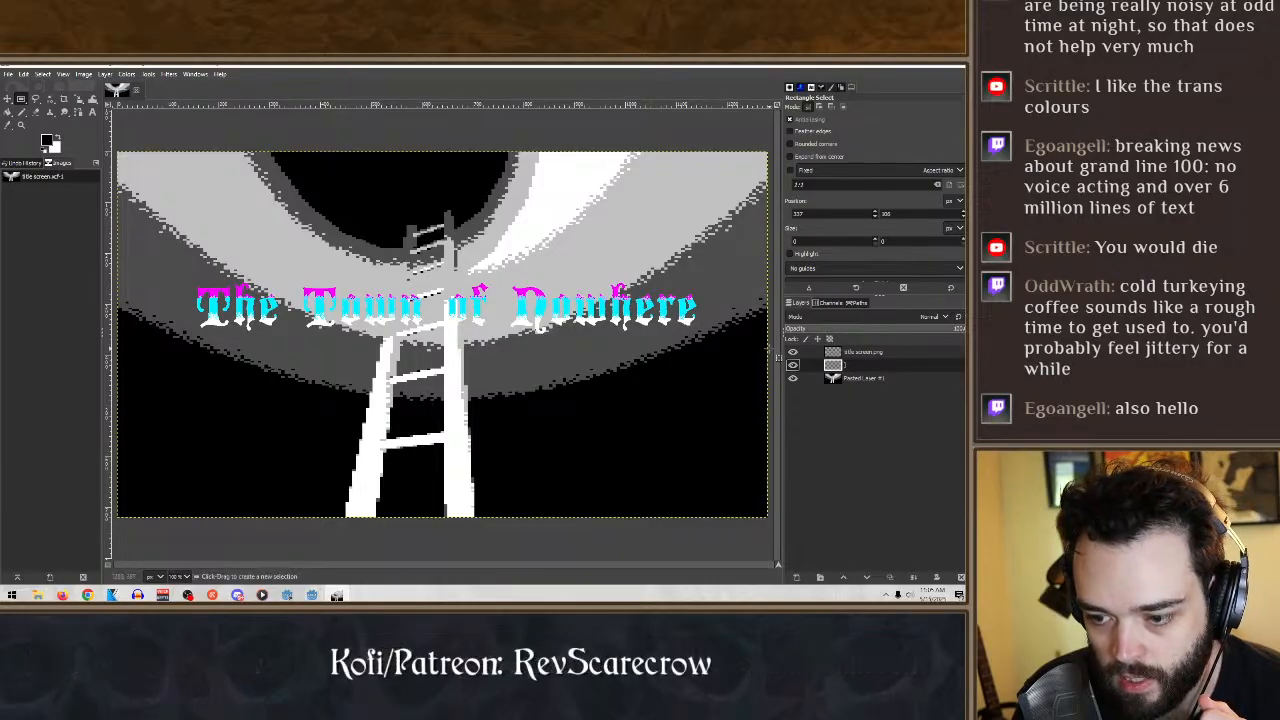
{"action": "left_click_drag", "start_coordinate": [195, 254], "coordinate": [81, 271]}
{"action": "left_click_drag", "start_coordinate": [82, 270], "coordinate": [81, 270]}
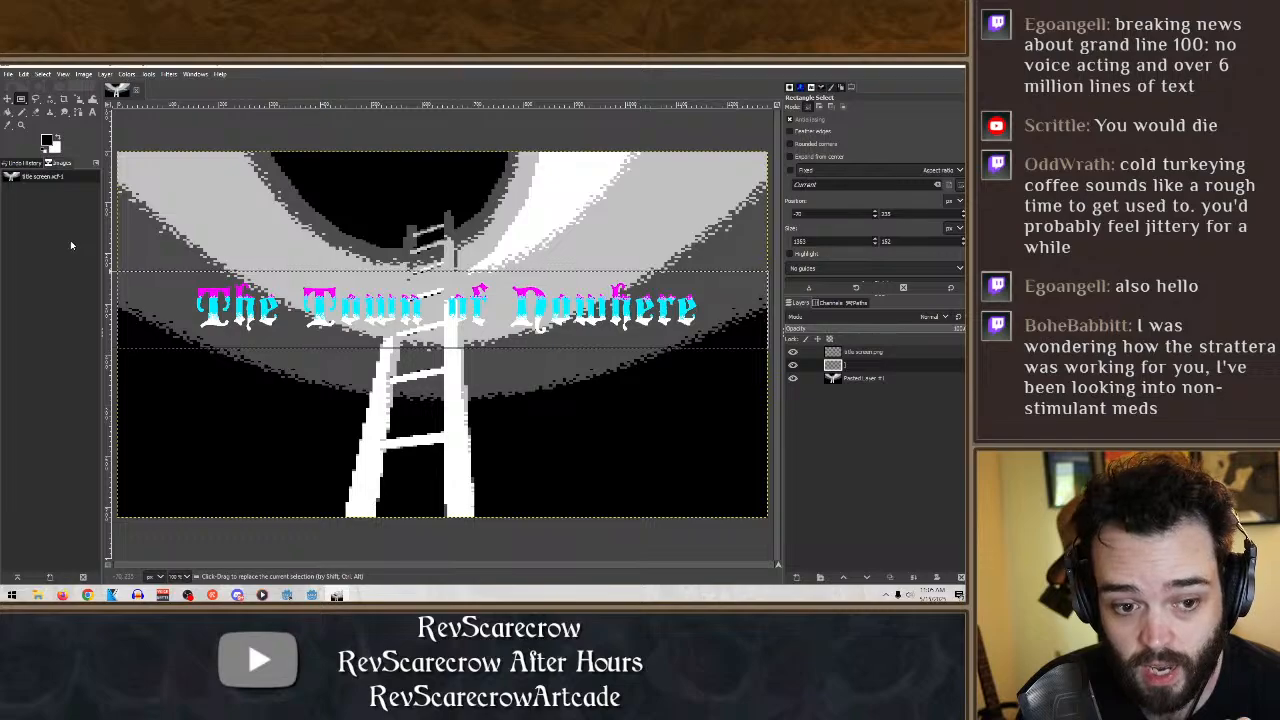
{"action": "left_click", "coordinate": [9, 112]}
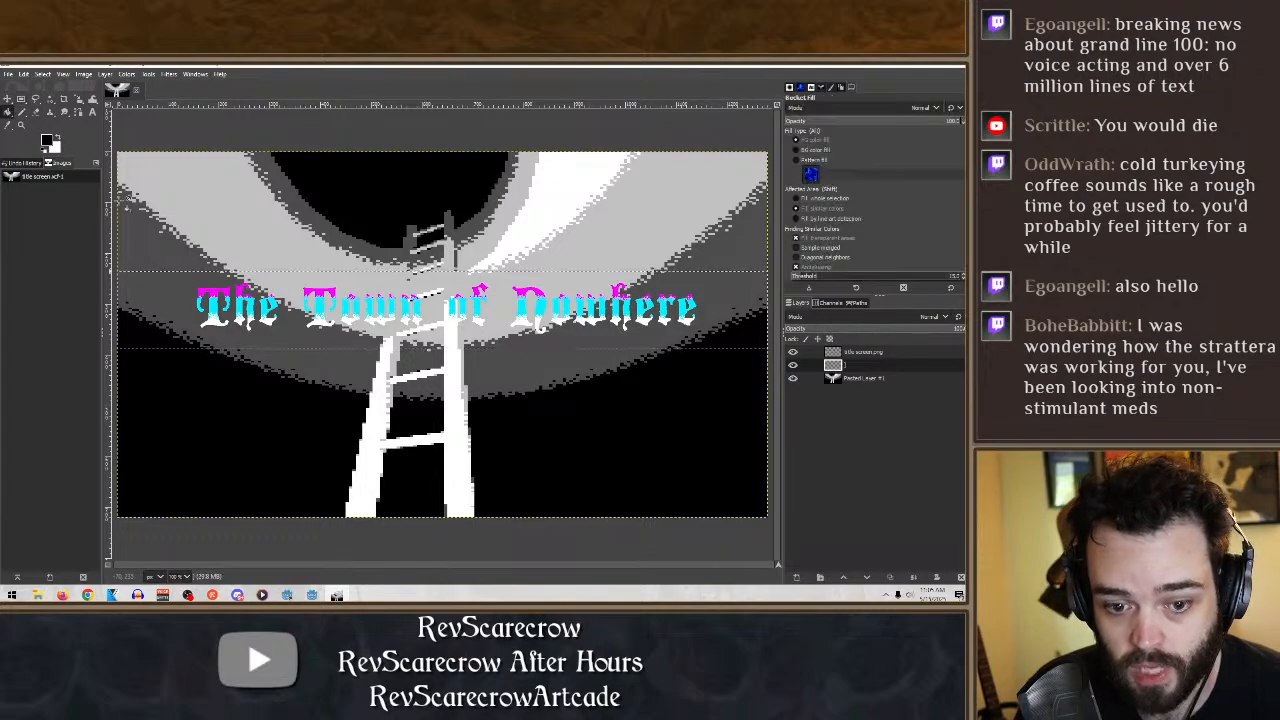
{"action": "left_click", "coordinate": [152, 296]}
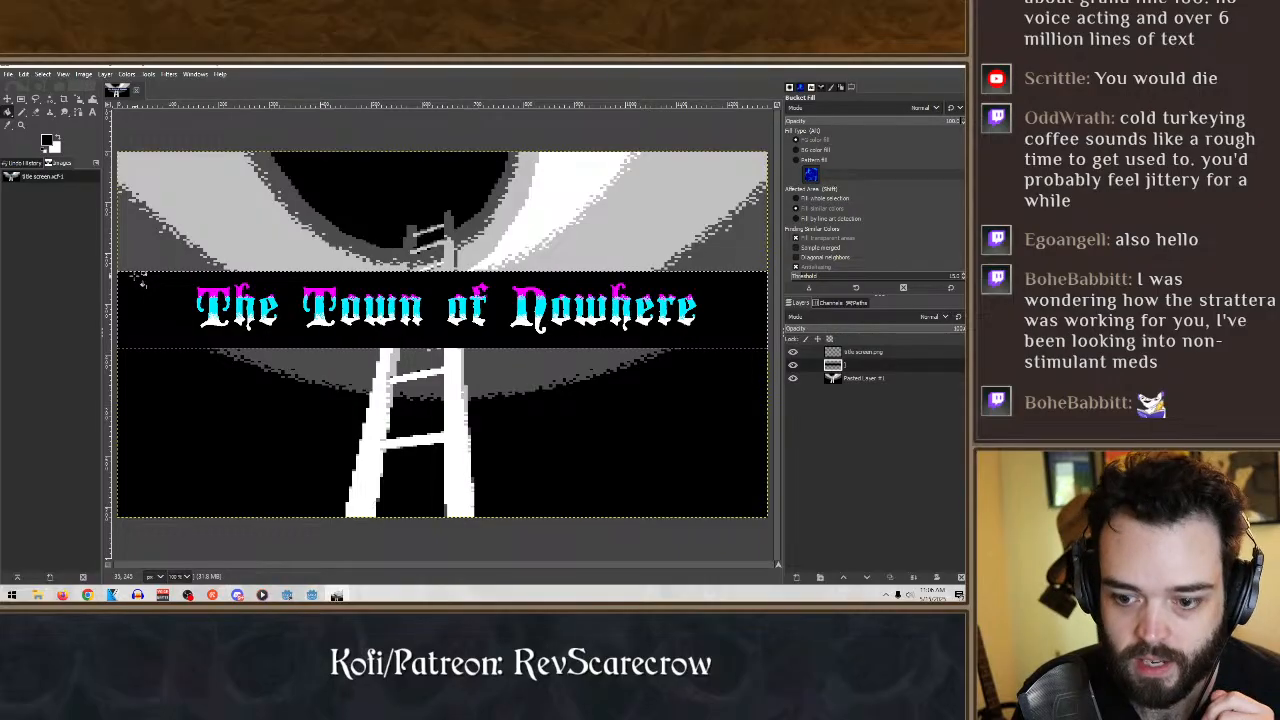
- Nudge the black band slightly upward, clear the selection, and link the band layer with the title layer
{"action": "left_click", "coordinate": [8, 101]}
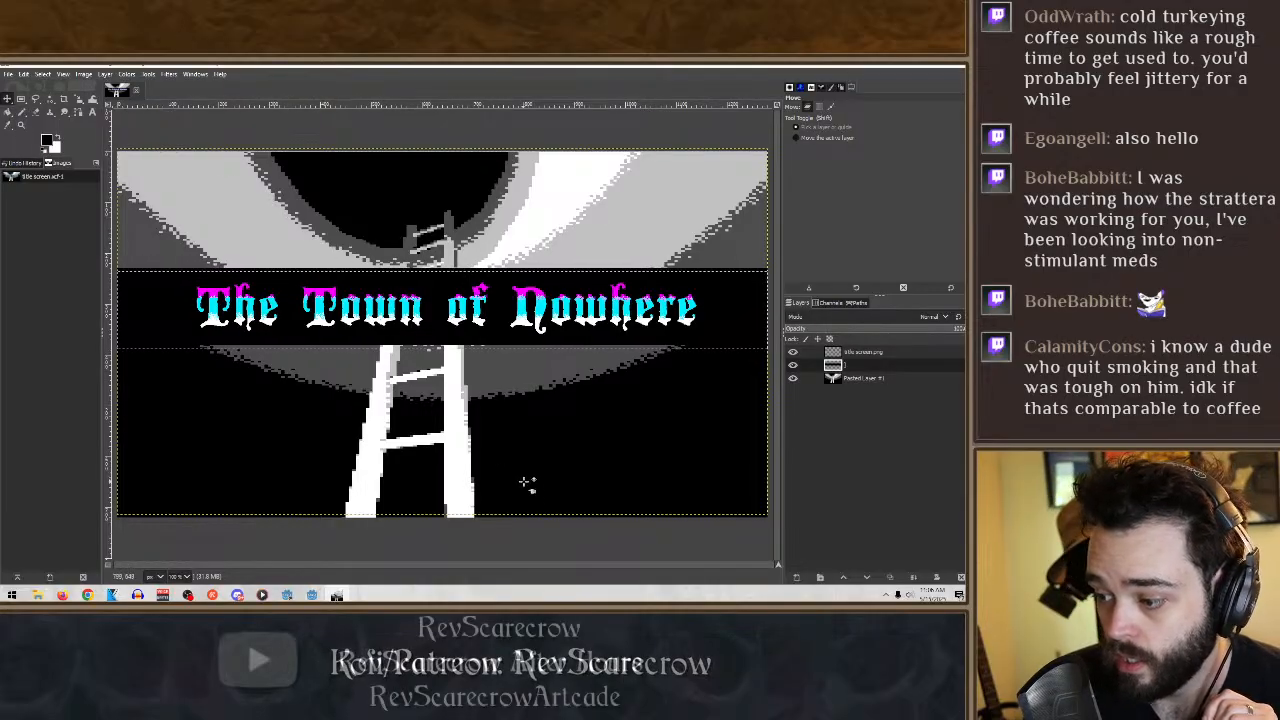
{"action": "key", "text": "r"}
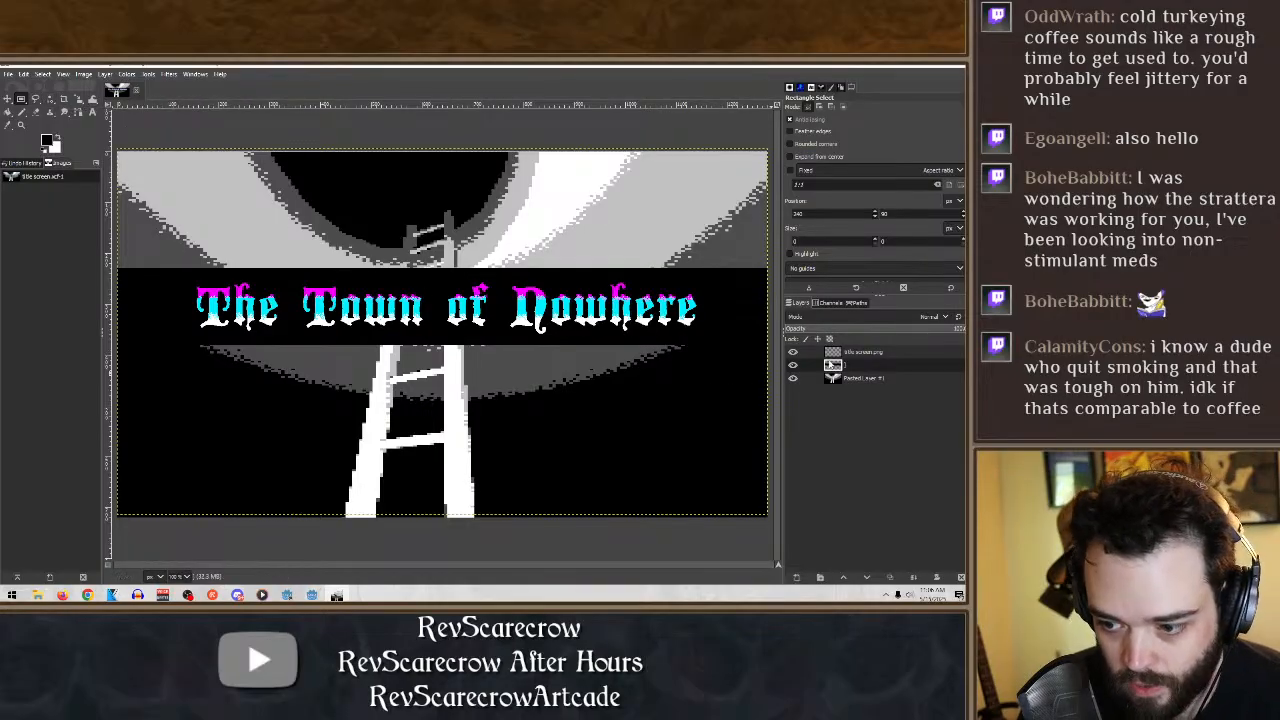
{"action": "left_click", "coordinate": [808, 366]}
{"action": "left_click", "coordinate": [808, 353]}
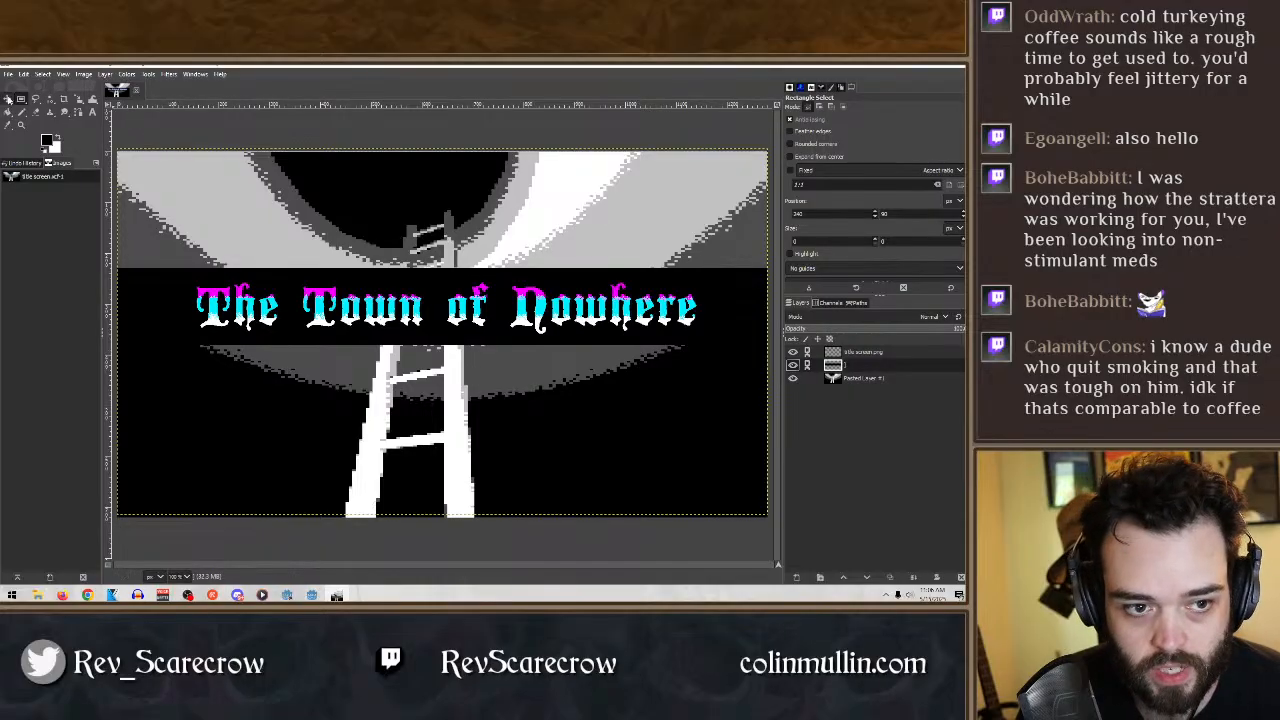
- Move the linked title and black band up to the upper edge of the canvas
{"action": "left_click", "coordinate": [8, 98]}
{"action": "key", "text": "Up"}
{"action": "key", "text": "Up"}
{"action": "key", "text": "Up"}
{"action": "key", "text": "Up"}
{"action": "key", "text": "Up"}
{"action": "key", "text": "Up"}
{"action": "key", "text": "Up"}
{"action": "key", "text": "Up"}
{"action": "key", "text": "Up"}
{"action": "key", "text": "Up"}
{"action": "key", "text": "Up"}
{"action": "key", "text": "Up"}
{"action": "key", "text": "Up"}
{"action": "key", "text": "Up"}
{"action": "key", "text": "Up"}
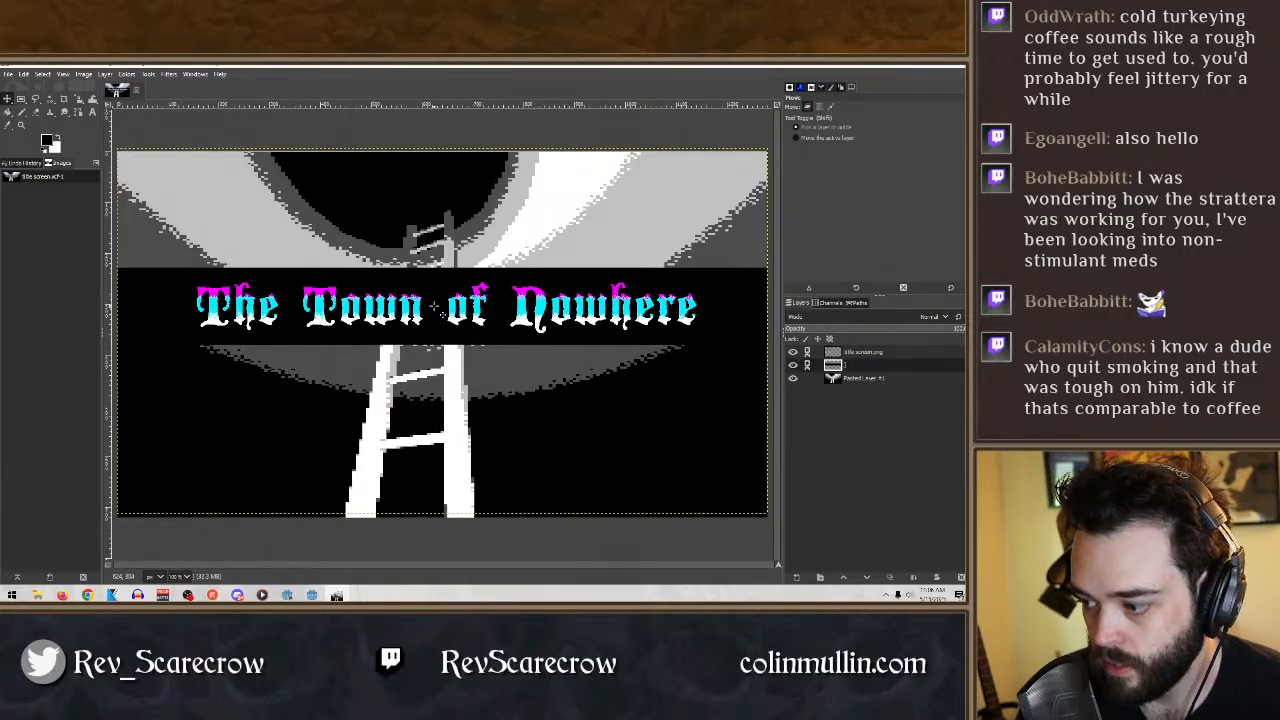
{"action": "key", "text": "Up"}
{"action": "key", "text": "Up"}
{"action": "key", "text": "Up"}
{"action": "key", "text": "Up"}
{"action": "key", "text": "Up"}
{"action": "key", "text": "Up"}
{"action": "key", "text": "Up"}
{"action": "key", "text": "Up"}
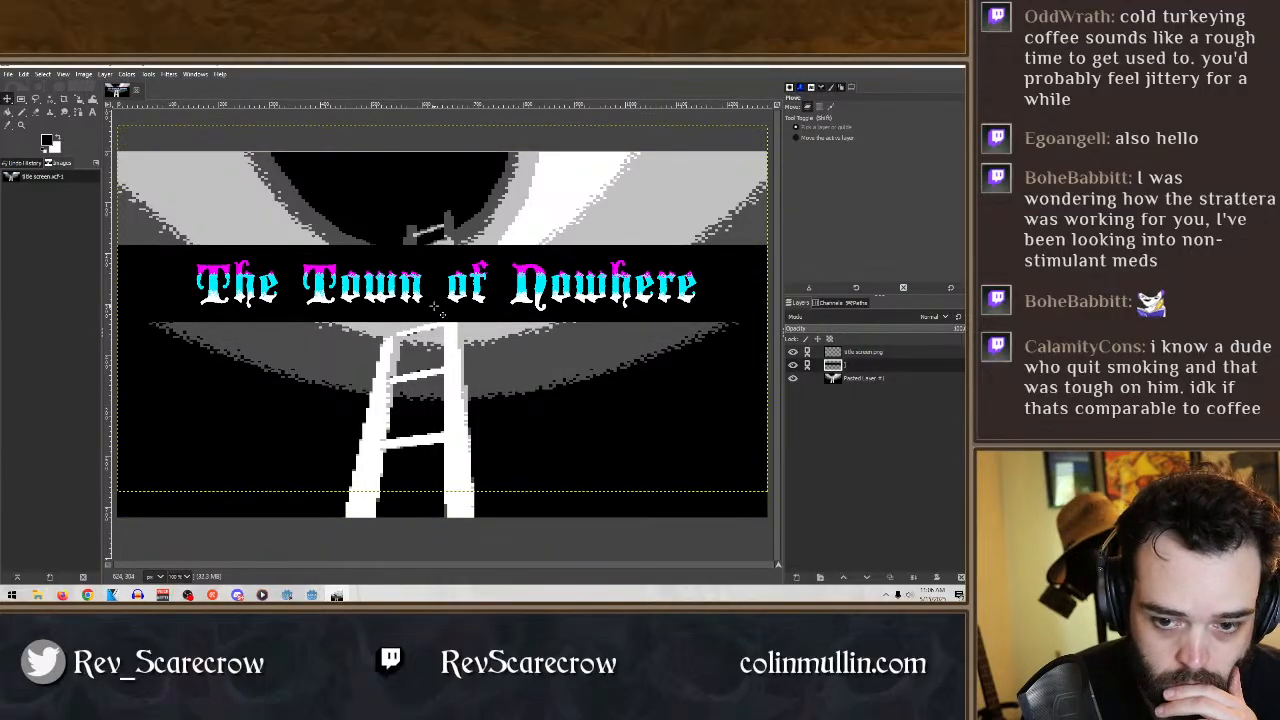
{"action": "key", "text": "Up"}
{"action": "key", "text": "Up"}
{"action": "key", "text": "Up"}
{"action": "key", "text": "Up"}
{"action": "key", "text": "Up"}
{"action": "key", "text": "Up"}
{"action": "key", "text": "Up"}
{"action": "key", "text": "Up"}
{"action": "key", "text": "Up"}
{"action": "key", "text": "Up"}
{"action": "key", "text": "Up"}
{"action": "key", "text": "Up"}
{"action": "key", "text": "Up"}
{"action": "key", "text": "Up"}
{"action": "key", "text": "Up"}
{"action": "key", "text": "Up"}
{"action": "key", "text": "Up"}
{"action": "key", "text": "Up"}
{"action": "key", "text": "Up"}
{"action": "key", "text": "Up"}
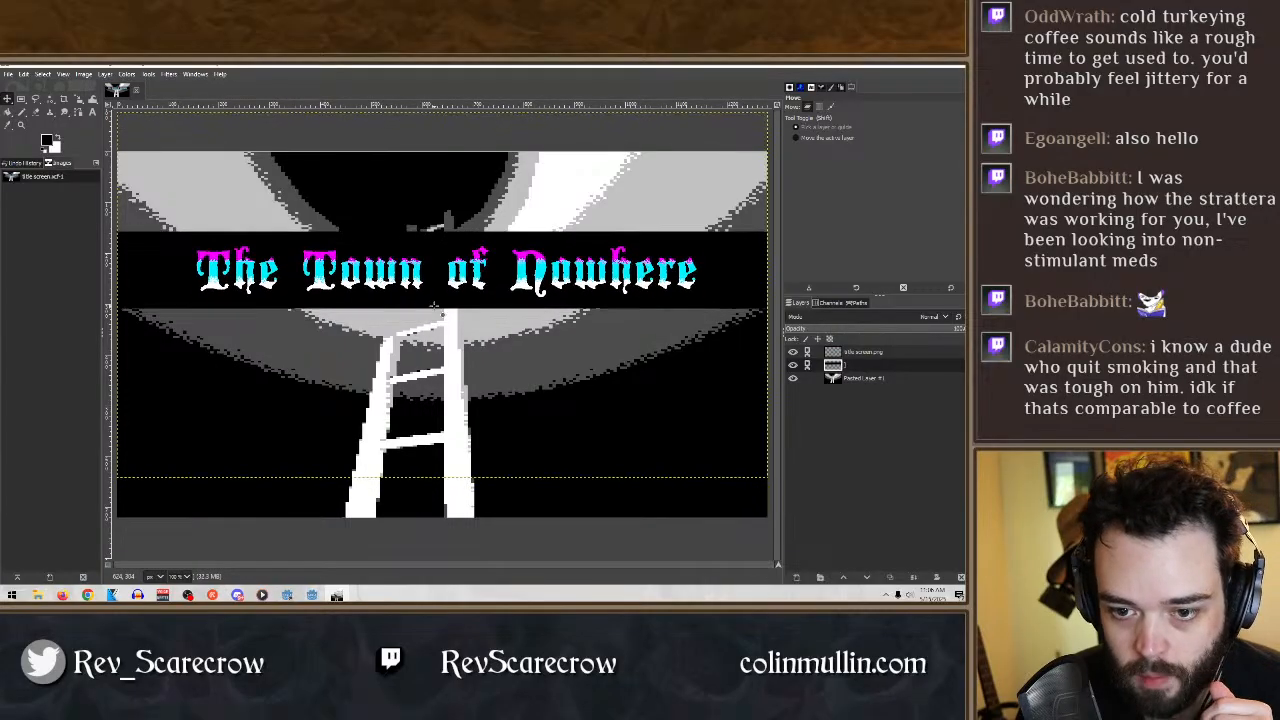
{"action": "key", "text": "Up"}
{"action": "key", "text": "Up"}
{"action": "key", "text": "Up"}
{"action": "key", "text": "Up"}
{"action": "key", "text": "Up"}
{"action": "key", "text": "Up"}
{"action": "key", "text": "Up"}
{"action": "key", "text": "Up"}
{"action": "key", "text": "Up"}
{"action": "key", "text": "Up"}
{"action": "key", "text": "Up"}
{"action": "key", "text": "Up"}
{"action": "key", "text": "Up"}
{"action": "key", "text": "Up"}
{"action": "key", "text": "Up"}
{"action": "key", "text": "Up"}
{"action": "key", "text": "Up"}
{"action": "key", "text": "Up"}
{"action": "key", "text": "Up"}
{"action": "key", "text": "Up"}
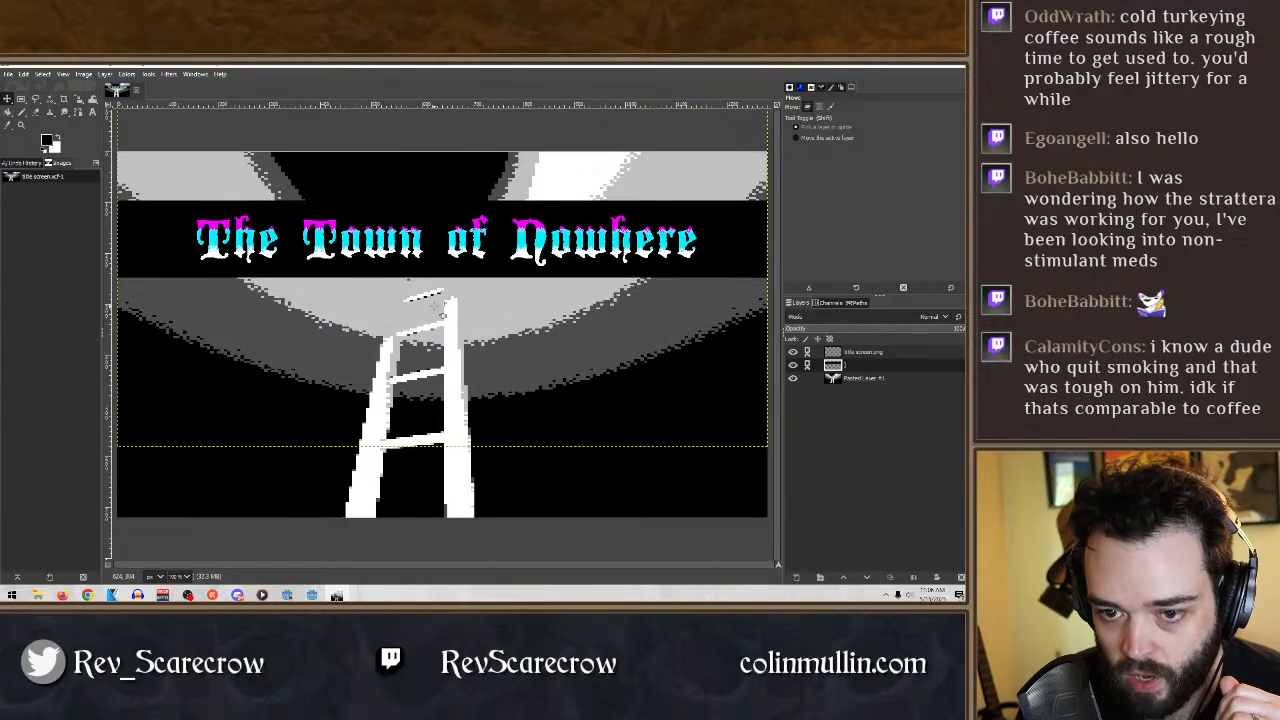
{"action": "key", "text": "Up"}
{"action": "key", "text": "Up"}
{"action": "key", "text": "Up"}
{"action": "key", "text": "Up"}
{"action": "key", "text": "Up"}
{"action": "key", "text": "Up"}
{"action": "key", "text": "Up"}
{"action": "key", "text": "Up"}
{"action": "key", "text": "Up"}
{"action": "key", "text": "Up"}
{"action": "key", "text": "Up"}
{"action": "key", "text": "Up"}
{"action": "key", "text": "Up"}
{"action": "key", "text": "Up"}
{"action": "key", "text": "Up"}
{"action": "key", "text": "Up"}
{"action": "key", "text": "Up"}
{"action": "key", "text": "Up"}
{"action": "key", "text": "Up"}
{"action": "key", "text": "Up"}
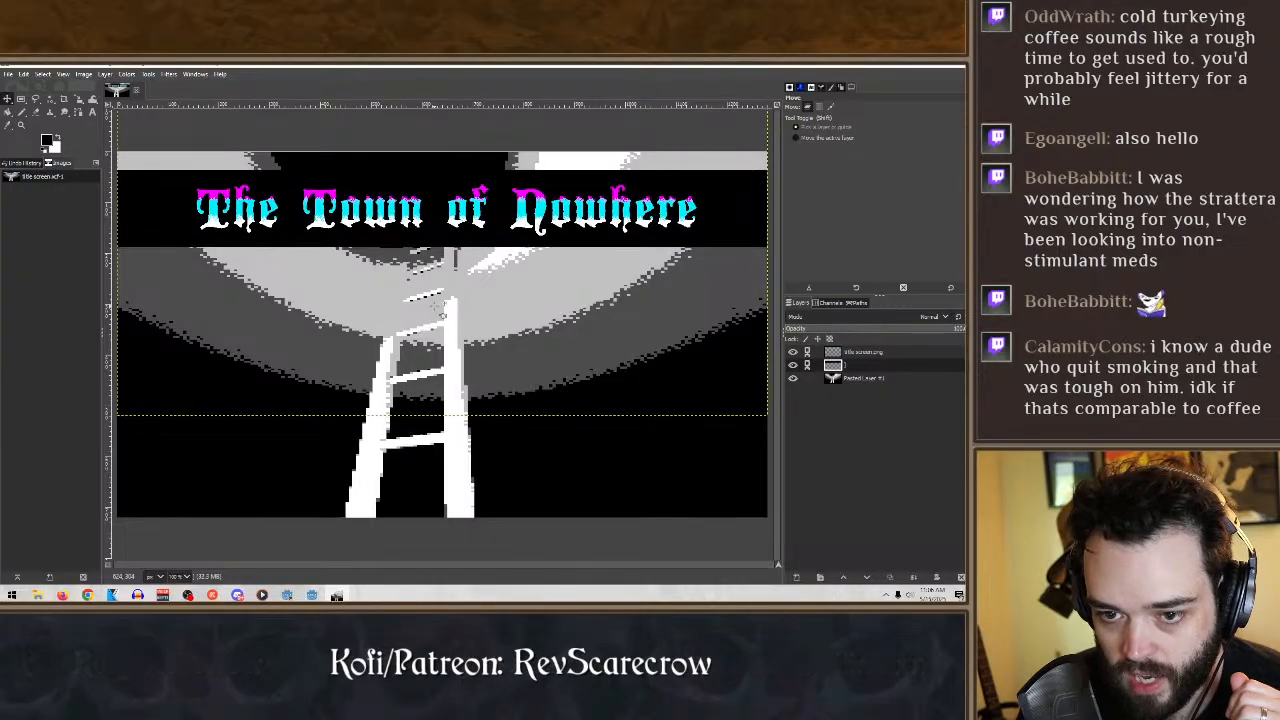
{"action": "key", "text": "Up"}
{"action": "key", "text": "Up"}
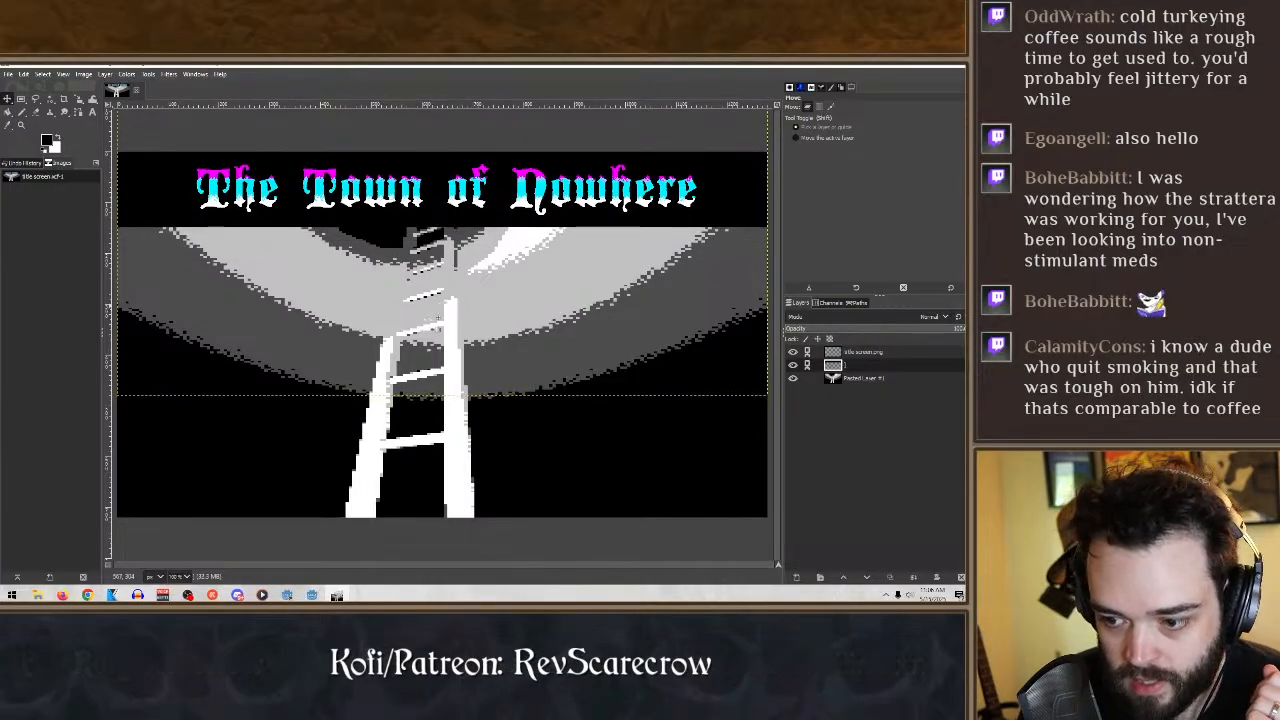
- Move the pasted ladder layer down a little beneath the title band
{"action": "left_click", "coordinate": [899, 378]}
{"action": "key", "text": "Down"}
{"action": "key", "text": "Down"}
{"action": "key", "text": "Down"}
{"action": "key", "text": "Down"}
{"action": "key", "text": "Down"}
{"action": "key", "text": "Down"}
{"action": "key", "text": "Down"}
{"action": "key", "text": "Down"}
{"action": "key", "text": "Down"}
{"action": "key", "text": "Down"}
{"action": "key", "text": "Down"}
{"action": "key", "text": "Down"}
{"action": "key", "text": "Down"}
{"action": "key", "text": "Down"}
{"action": "key", "text": "Down"}
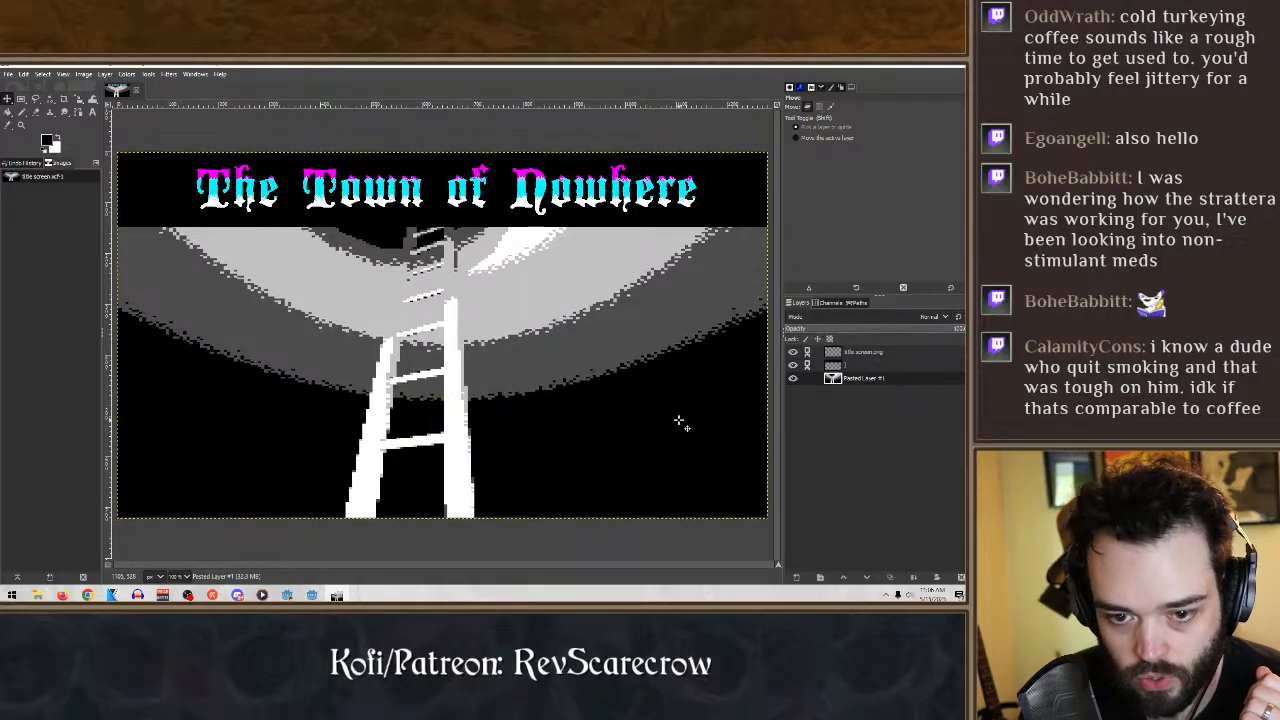
{"action": "key", "text": "Down"}
{"action": "key", "text": "Down"}
{"action": "key", "text": "Down"}
{"action": "key", "text": "Down"}
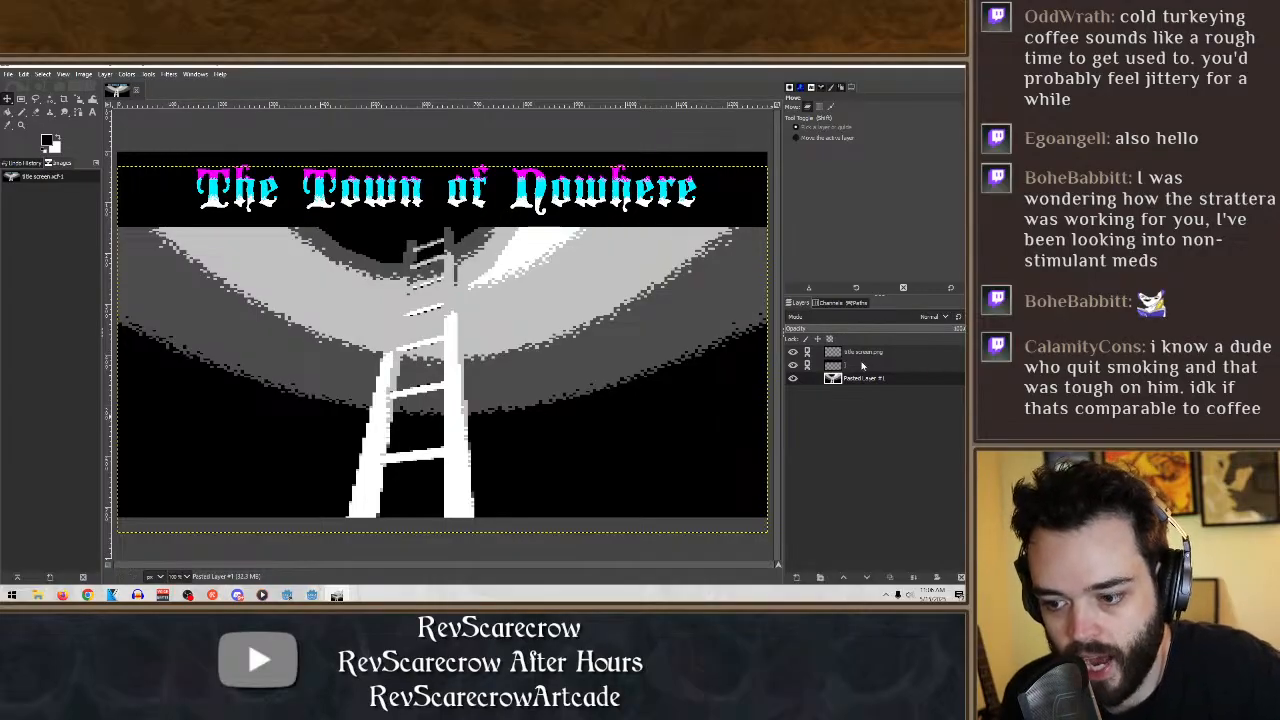
- Shift the linked title and band down slightly from the canvas's upper edge, and lower the pasted ladder layer further
{"action": "left_click", "coordinate": [862, 365]}
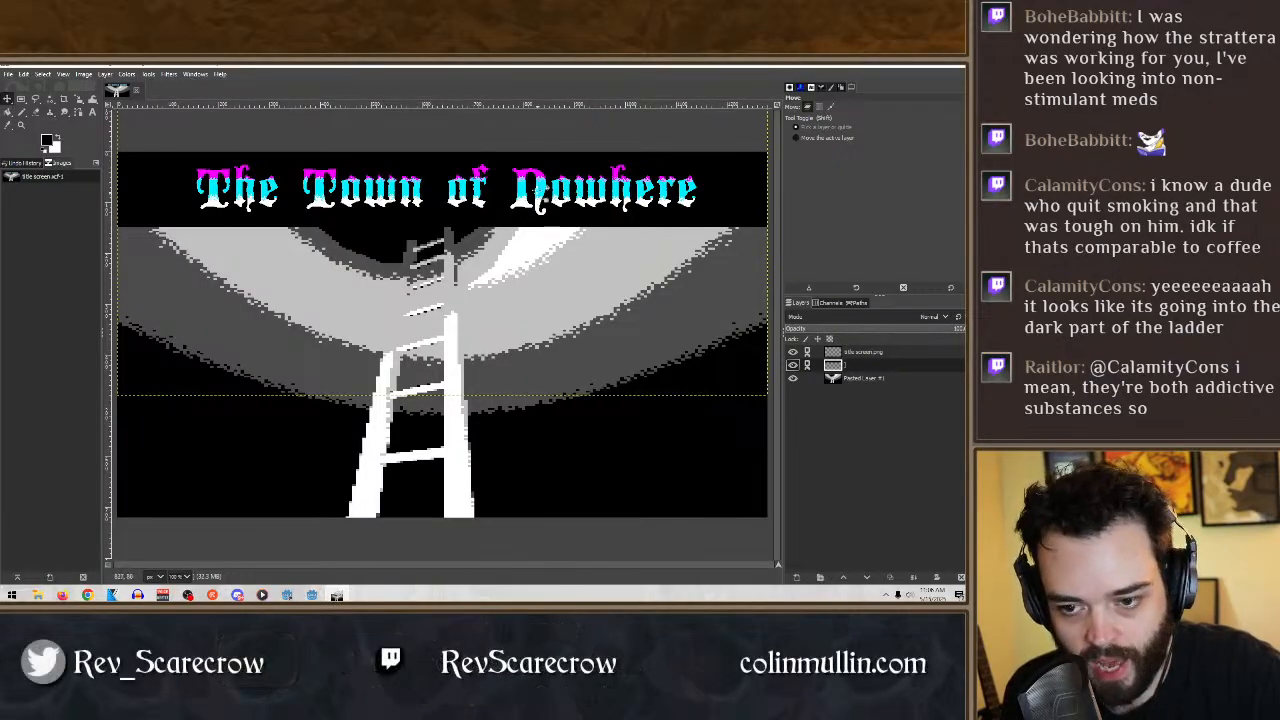
{"action": "left_click_drag", "start_coordinate": [535, 188], "coordinate": [538, 198]}
{"action": "left_click", "coordinate": [862, 378]}
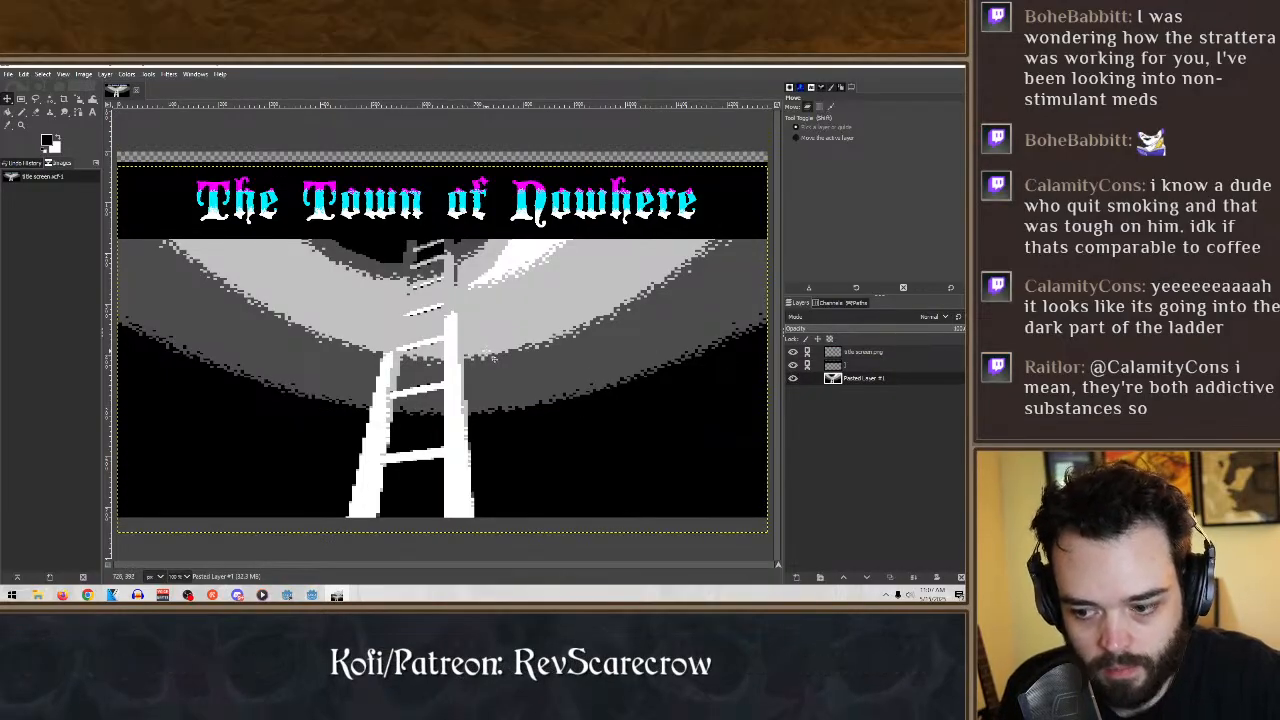
{"action": "key", "text": "Down"}
{"action": "key", "text": "Down"}
{"action": "key", "text": "Down"}
{"action": "key", "text": "Down"}
{"action": "key", "text": "Down"}
{"action": "key", "text": "Down"}
{"action": "key", "text": "Down"}
{"action": "key", "text": "Down"}
{"action": "key", "text": "Down"}
{"action": "key", "text": "Down"}
{"action": "key", "text": "Down"}
{"action": "key", "text": "Down"}
{"action": "key", "text": "Down"}
{"action": "key", "text": "Down"}
{"action": "key", "text": "Down"}
{"action": "key", "text": "Down"}
{"action": "key", "text": "Down"}
{"action": "key", "text": "Down"}
{"action": "key", "text": "Down"}
{"action": "key", "text": "Down"}
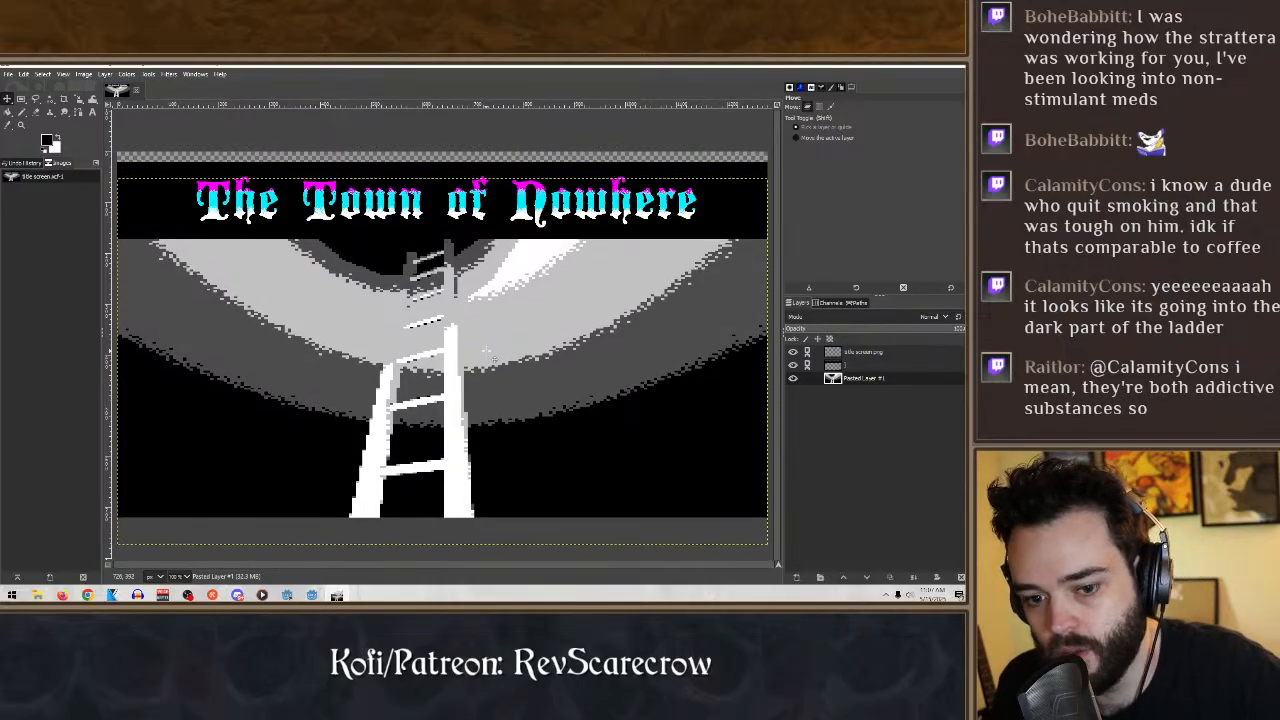
{"action": "key", "text": "Down"}
{"action": "key", "text": "Down"}
{"action": "key", "text": "Down"}
{"action": "key", "text": "Down"}
{"action": "key", "text": "Down"}
{"action": "key", "text": "Down"}
{"action": "key", "text": "Down"}
{"action": "key", "text": "Down"}
{"action": "key", "text": "Down"}
{"action": "key", "text": "Down"}
{"action": "key", "text": "Down"}
{"action": "key", "text": "Down"}
{"action": "key", "text": "Down"}
{"action": "key", "text": "Down"}
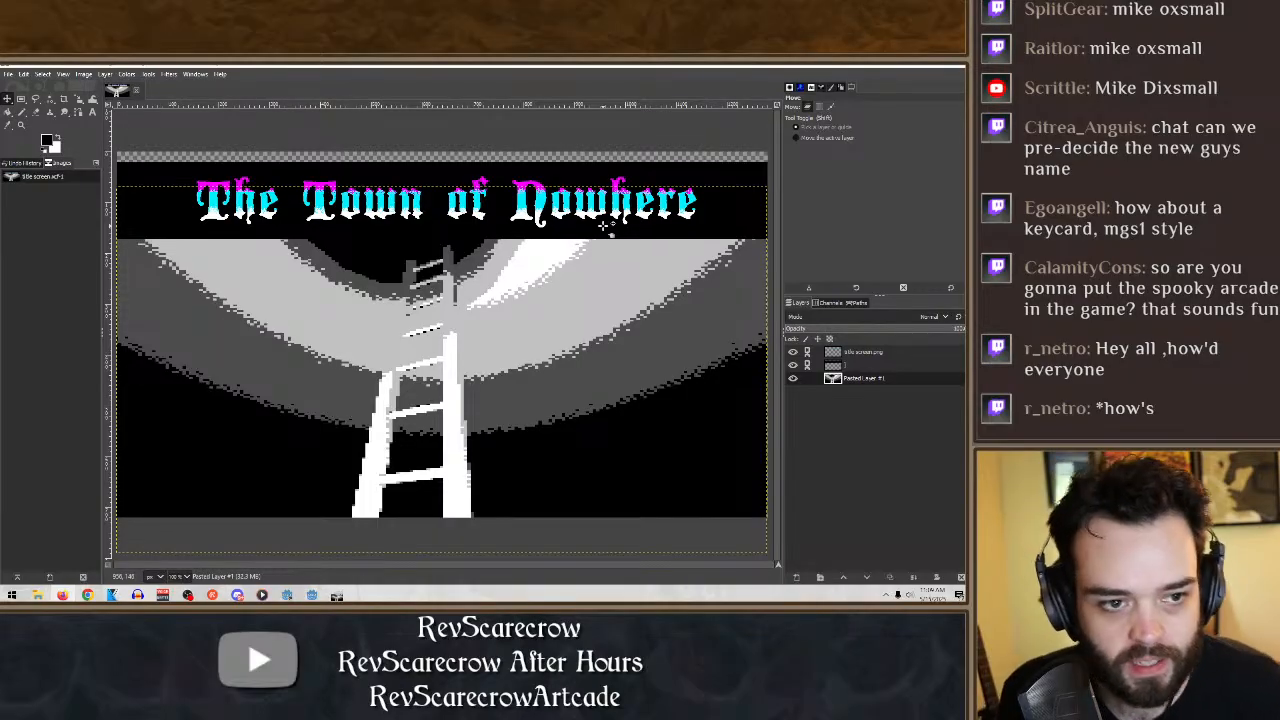
- Minimize the image editor, open Blender and start a new General file
{"action": "left_click", "coordinate": [913, 68]}
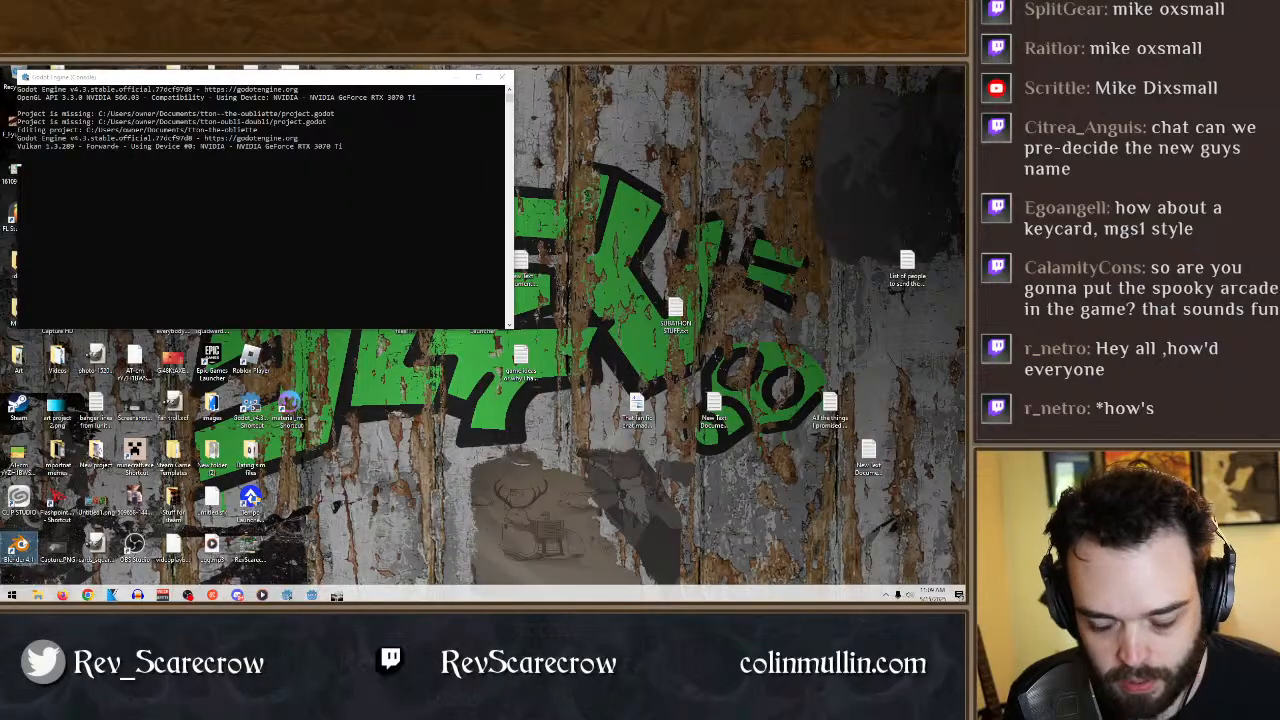
{"action": "double_click", "coordinate": [19, 546]}
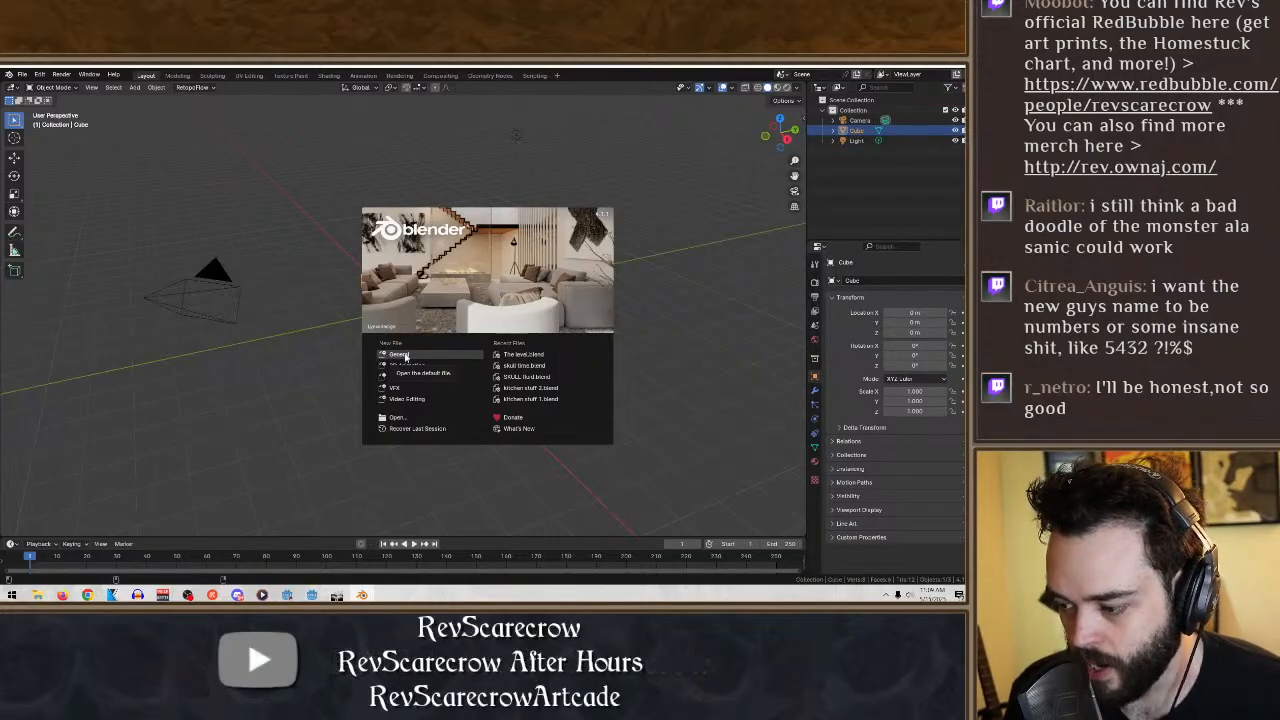
{"action": "left_click", "coordinate": [405, 357]}
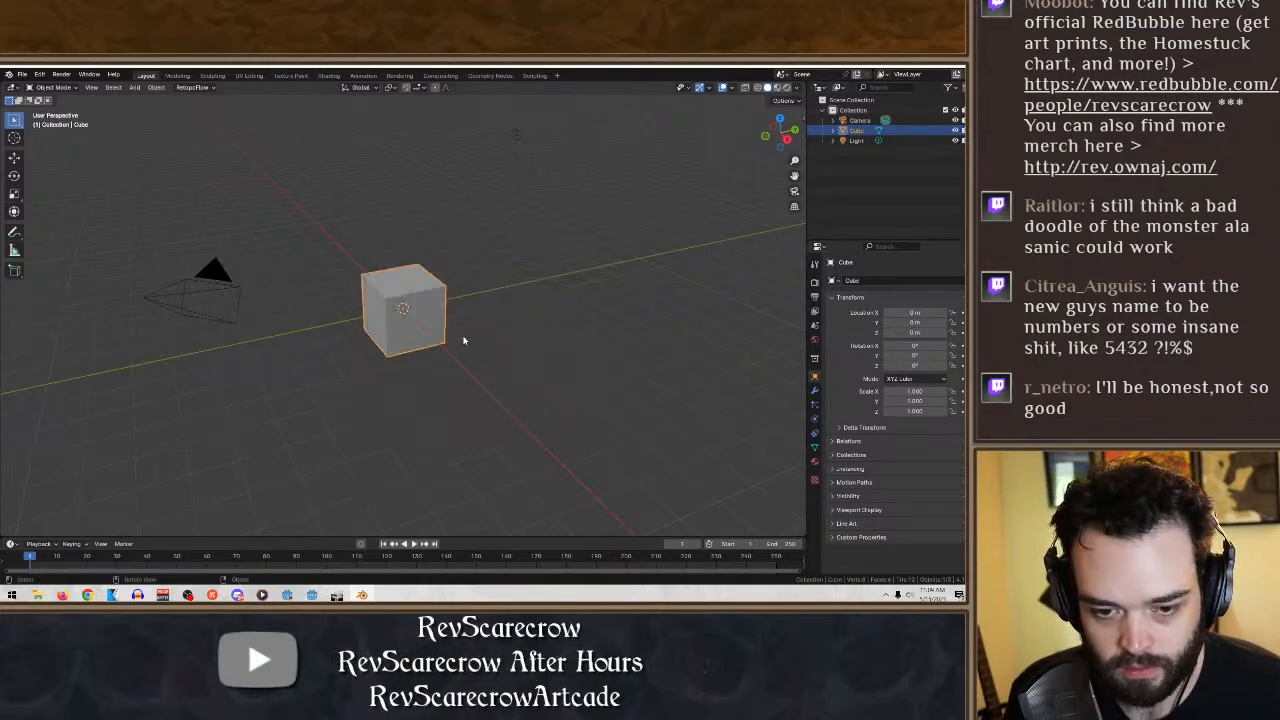
- Delete the default cube from the scene
{"action": "middle_click_drag", "start_coordinate": [463, 340], "coordinate": [428, 400]}
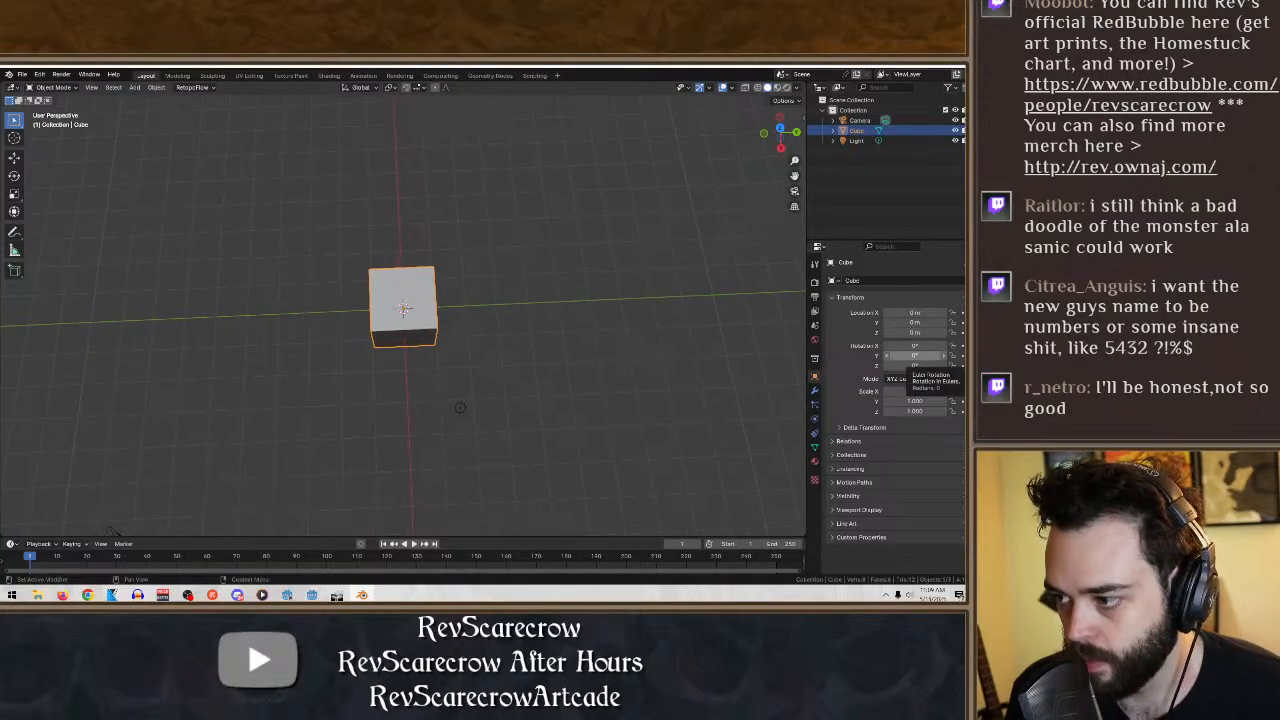
{"action": "mouse_move", "coordinate": [543, 266]}
{"action": "middle_mouse_down"}
{"action": "mouse_move", "coordinate": [535, 298]}
{"action": "mouse_move", "coordinate": [547, 261]}
{"action": "middle_mouse_up"}
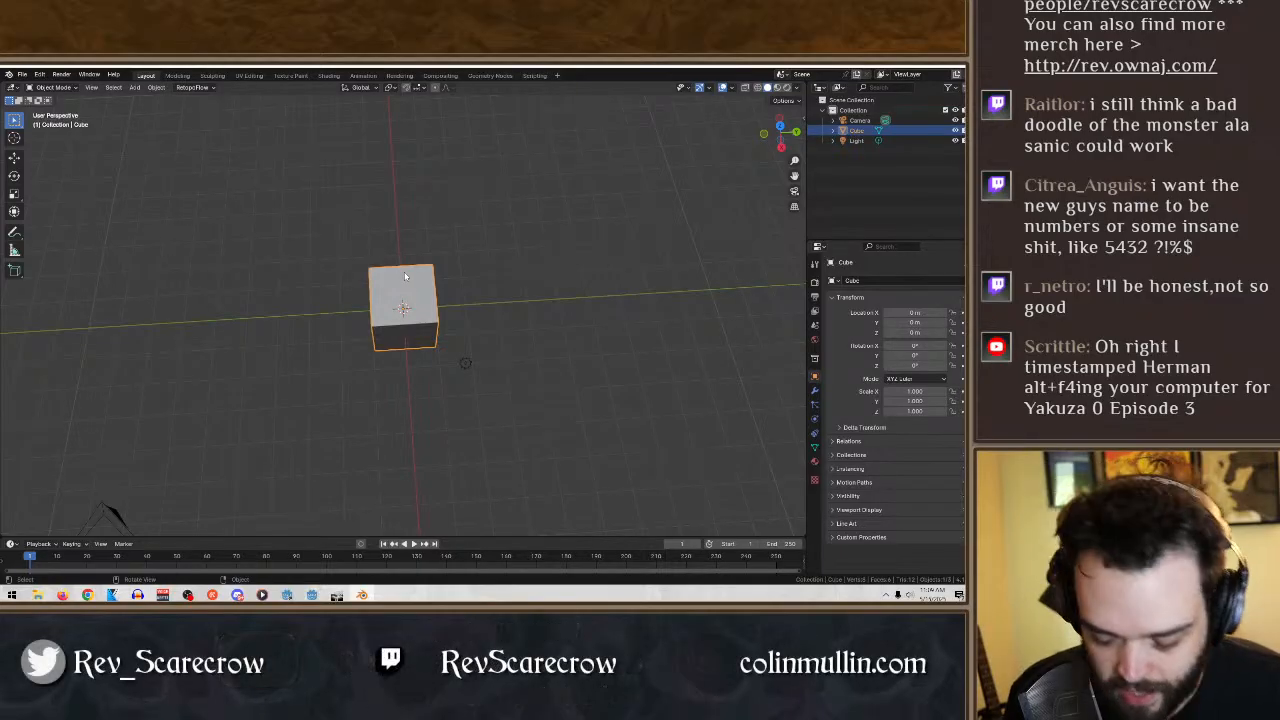
{"action": "key", "text": "Delete"}
- Add a torus mesh at the world origin
{"action": "middle_click_drag", "start_coordinate": [437, 257], "coordinate": [415, 278]}
{"action": "left_click", "coordinate": [134, 87]}
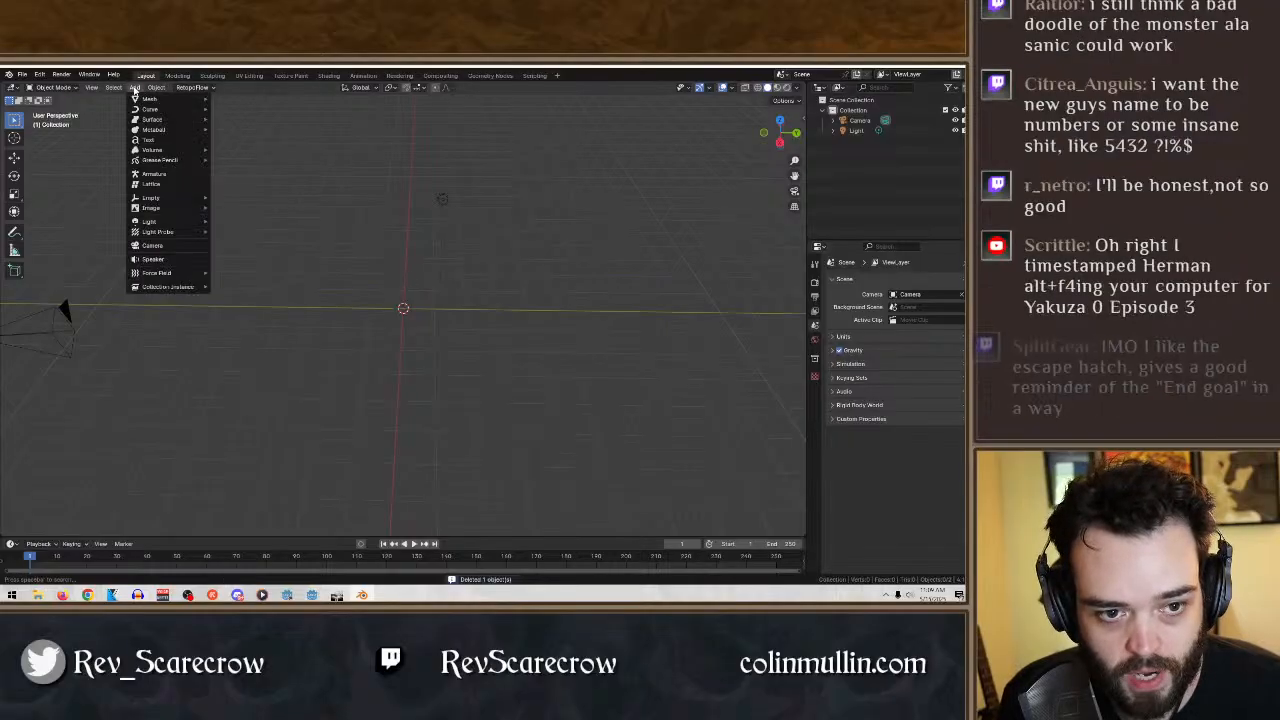
{"action": "mouse_move", "coordinate": [193, 101]}
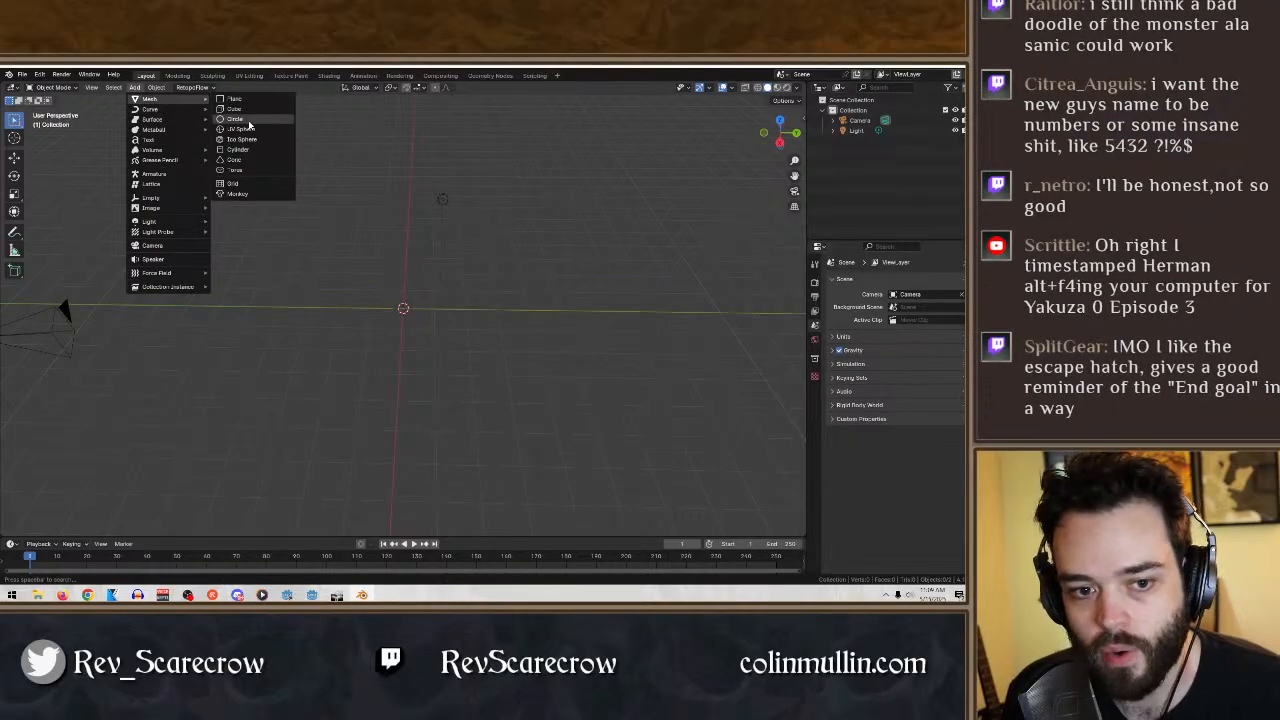
{"action": "left_click", "coordinate": [252, 170]}
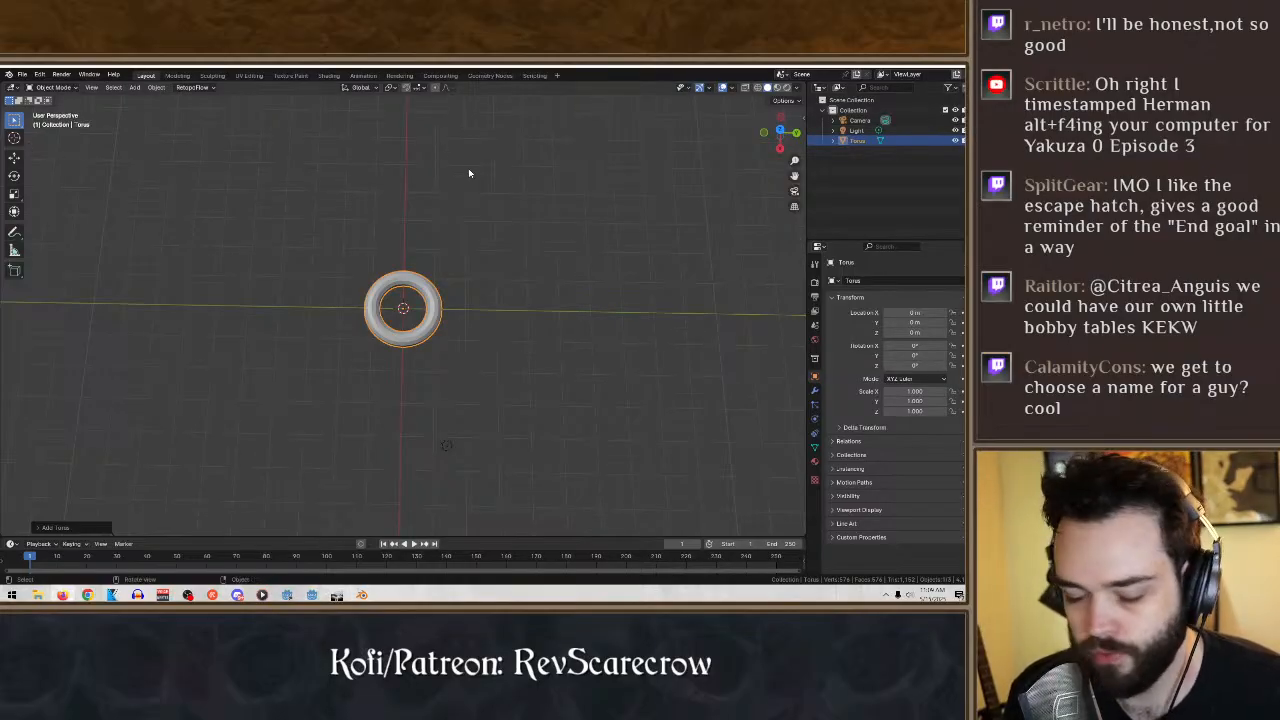
- Stretch the torus along the Y axis to a scale of about 1.5 and deselect it
{"action": "left_click", "coordinate": [14, 193]}
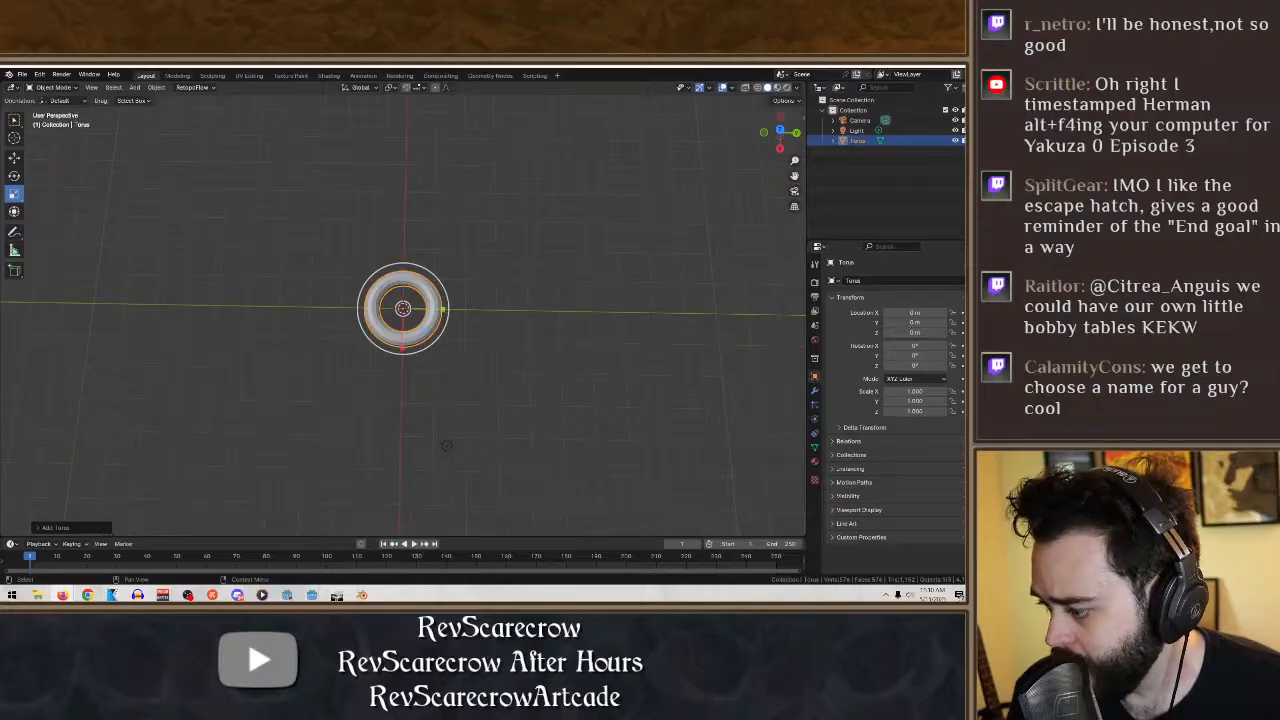
{"action": "key", "text": "s"}
{"action": "key", "text": "y"}
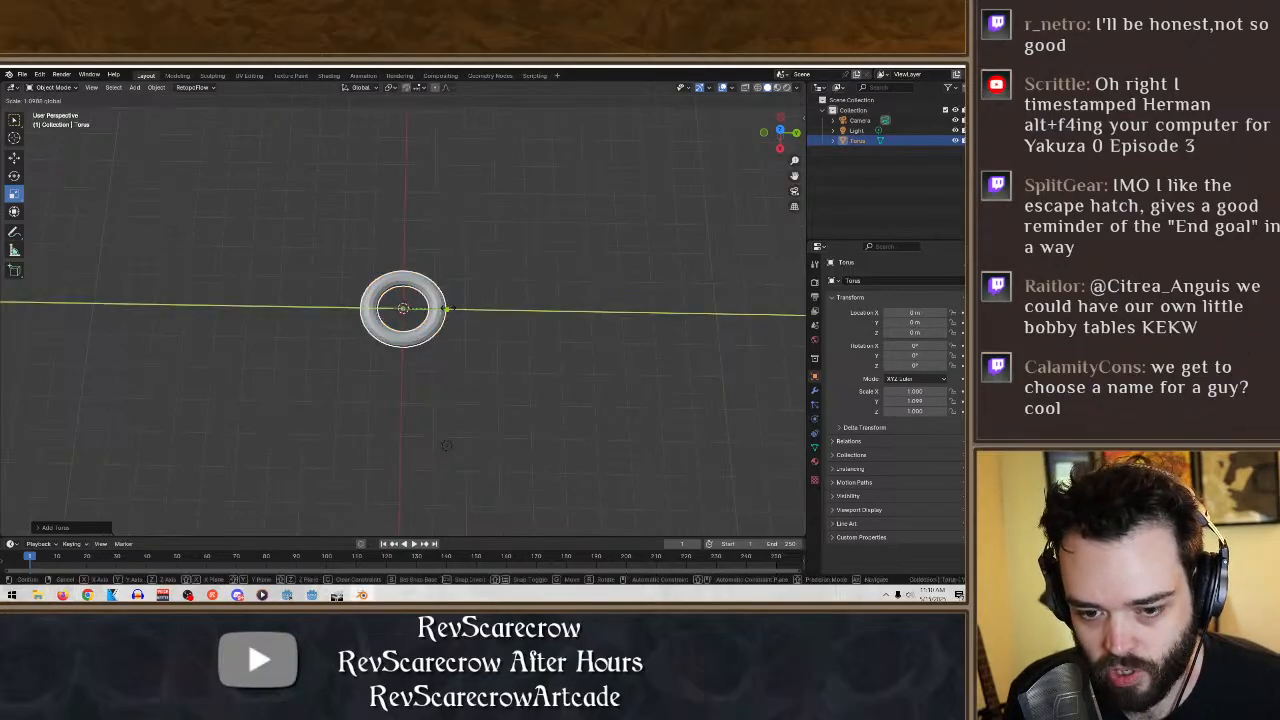
{"action": "left_click", "coordinate": [467, 311]}
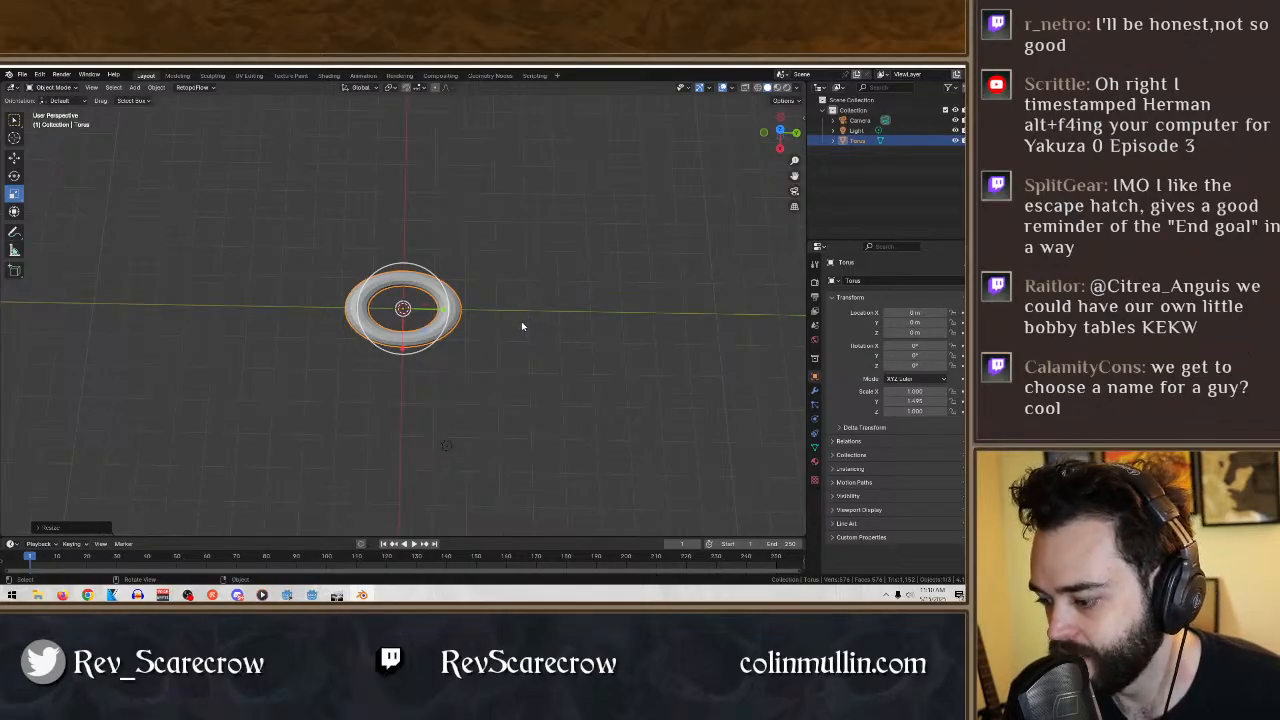
{"action": "left_click", "coordinate": [533, 392]}
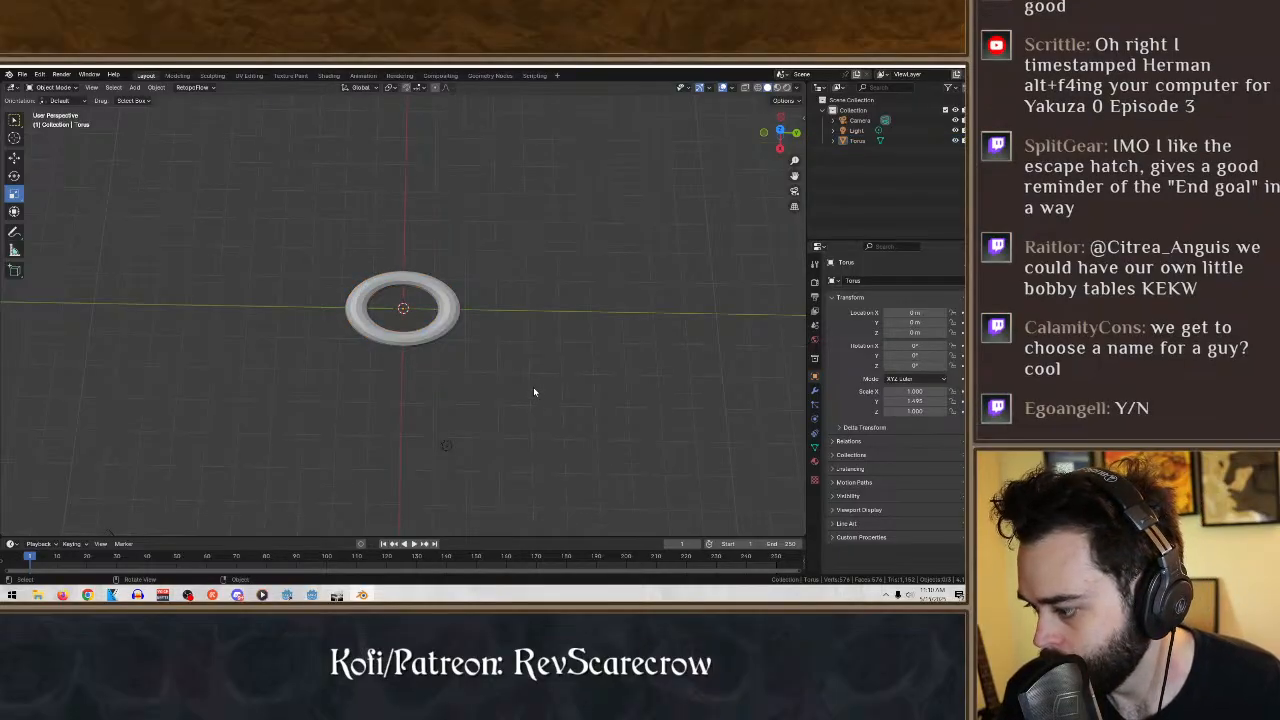
- Add a cylinder mesh at the center of the stretched torus
{"action": "middle_click_drag", "start_coordinate": [525, 342], "coordinate": [543, 374]}
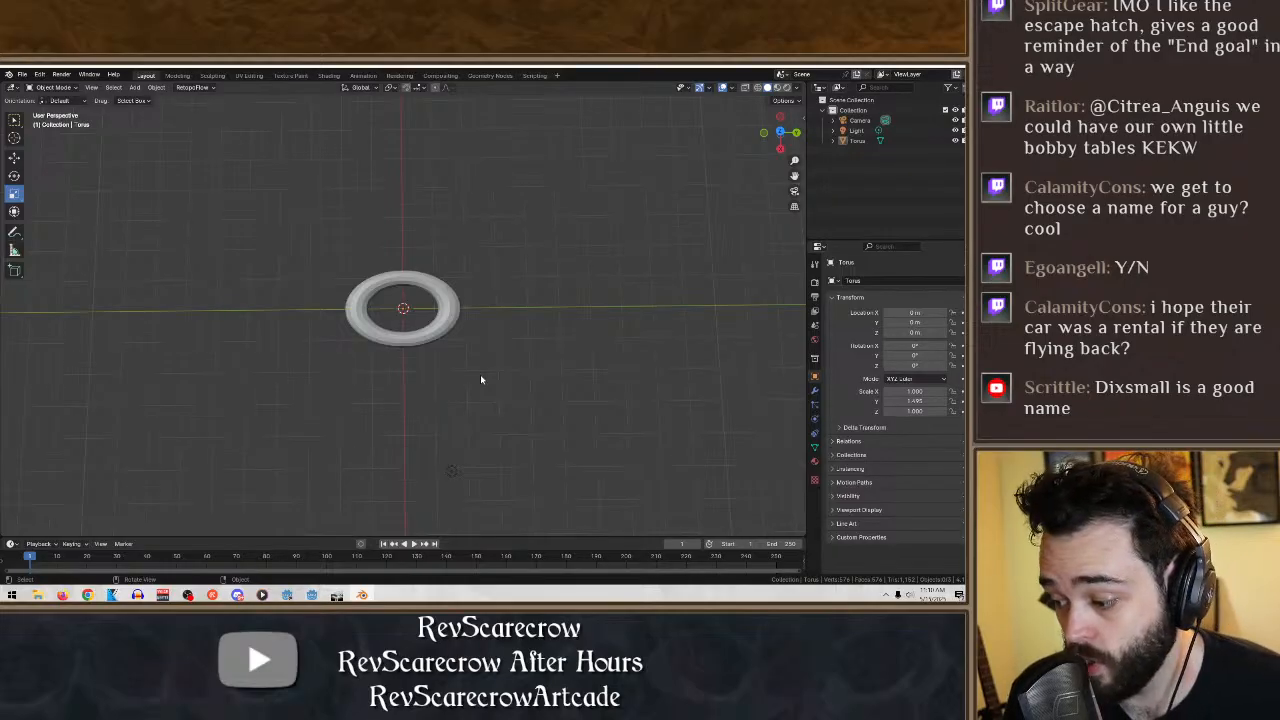
{"action": "left_click", "coordinate": [134, 87]}
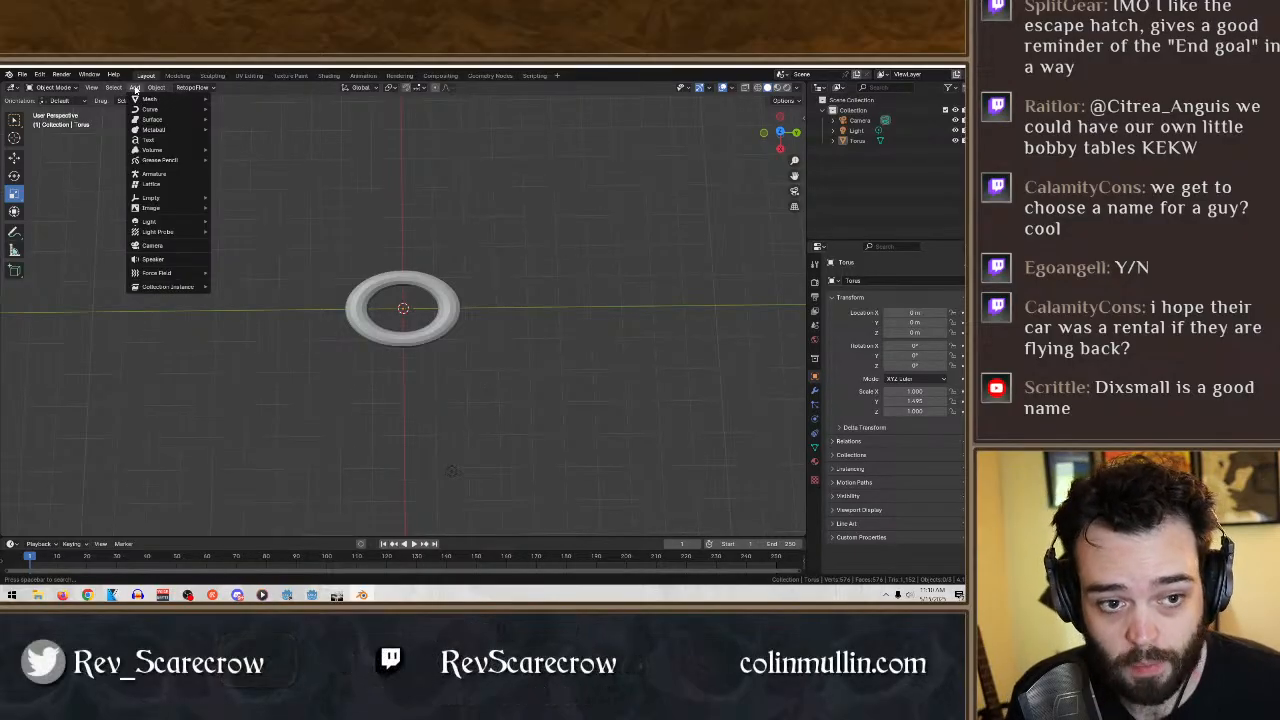
{"action": "mouse_move", "coordinate": [148, 99]}
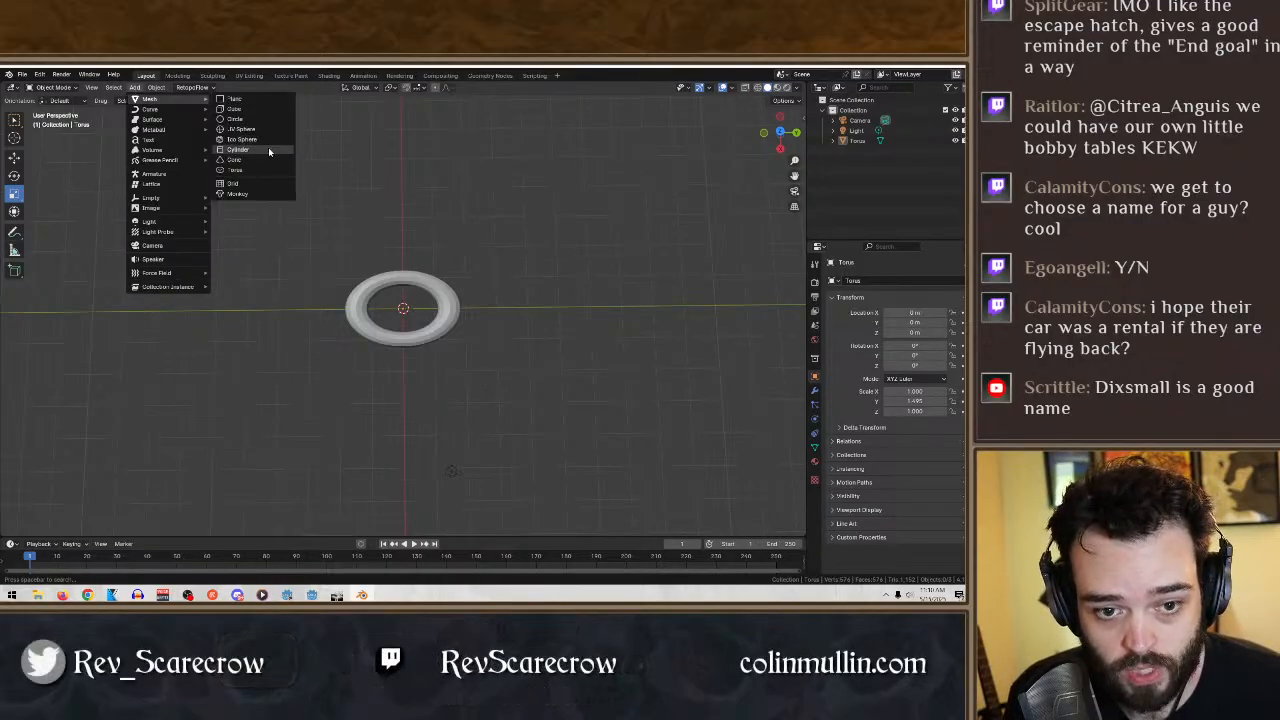
{"action": "left_click", "coordinate": [237, 149]}
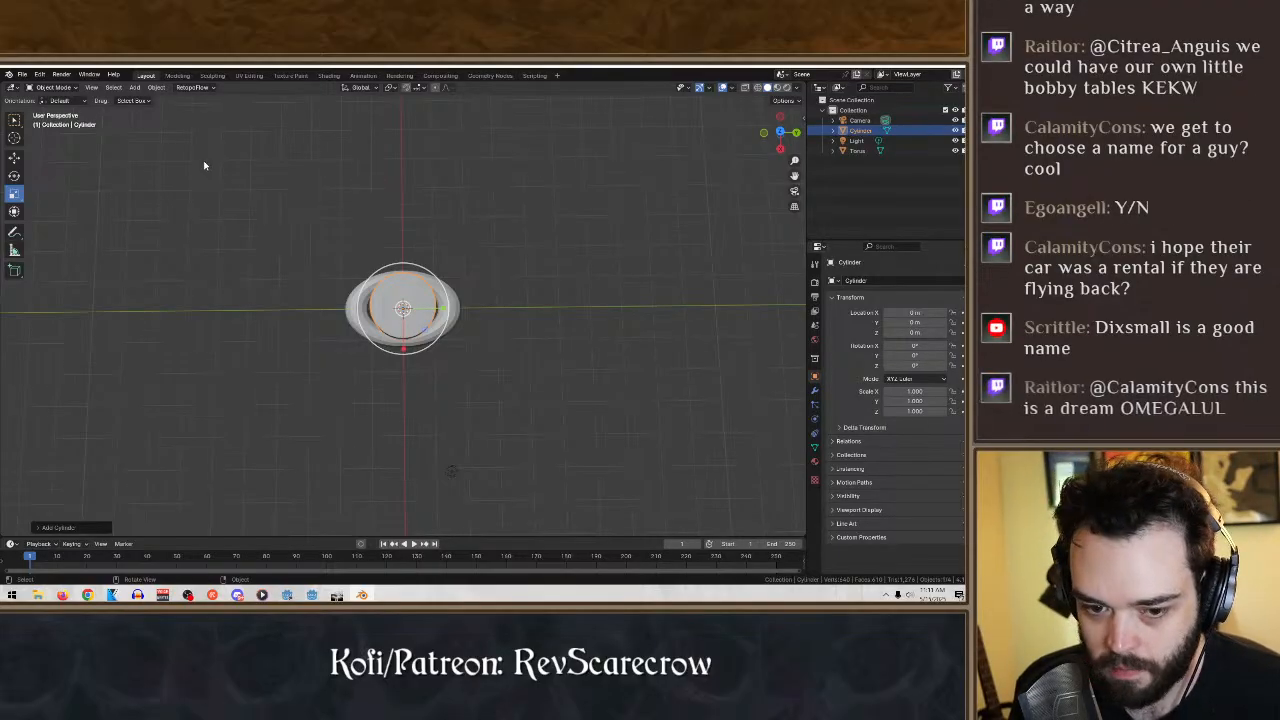
- Stretch the cylinder along the Z axis to a scale of about 3.9
{"action": "middle_click_drag", "start_coordinate": [350, 263], "coordinate": [477, 237]}
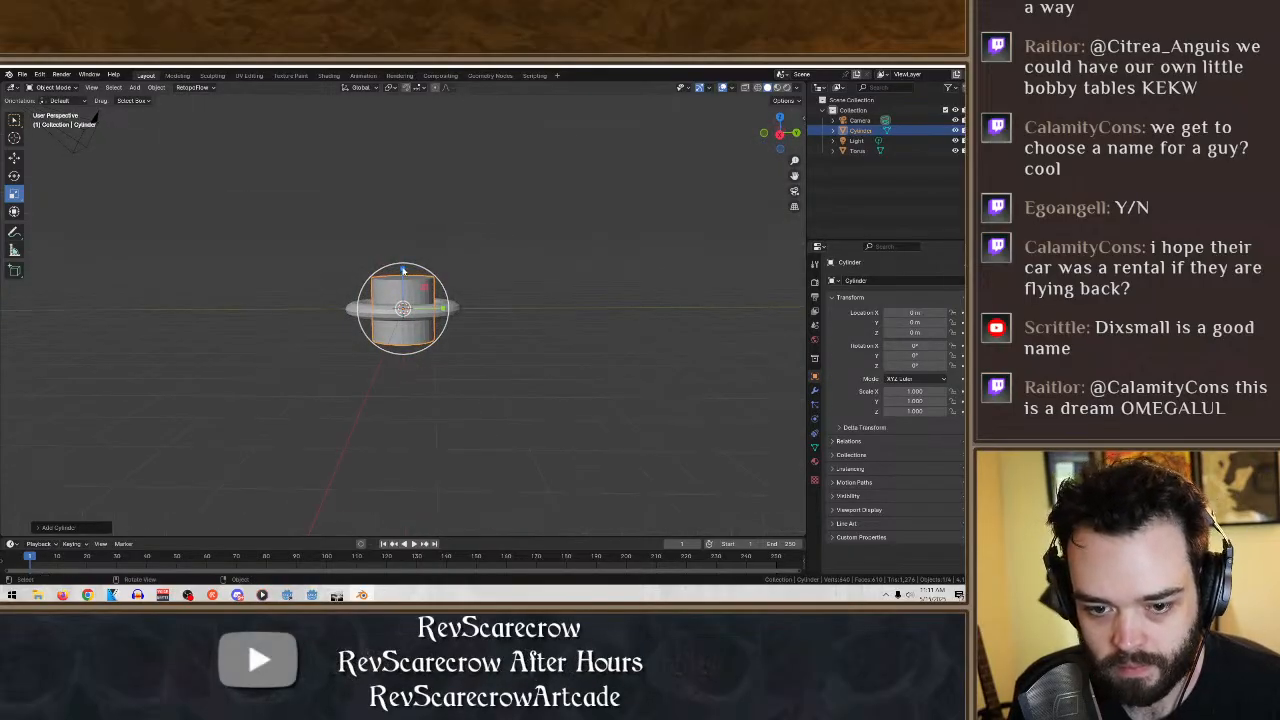
{"action": "key", "text": "s"}
{"action": "key", "text": "z"}
{"action": "left_click", "coordinate": [489, 246]}
- Narrow the tall cylinder equally in X and Y to a scale of about 0.42
{"action": "middle_click_drag", "start_coordinate": [489, 246], "coordinate": [489, 334]}
{"action": "key", "text": "s"}
{"action": "key", "text": "shift+z"}
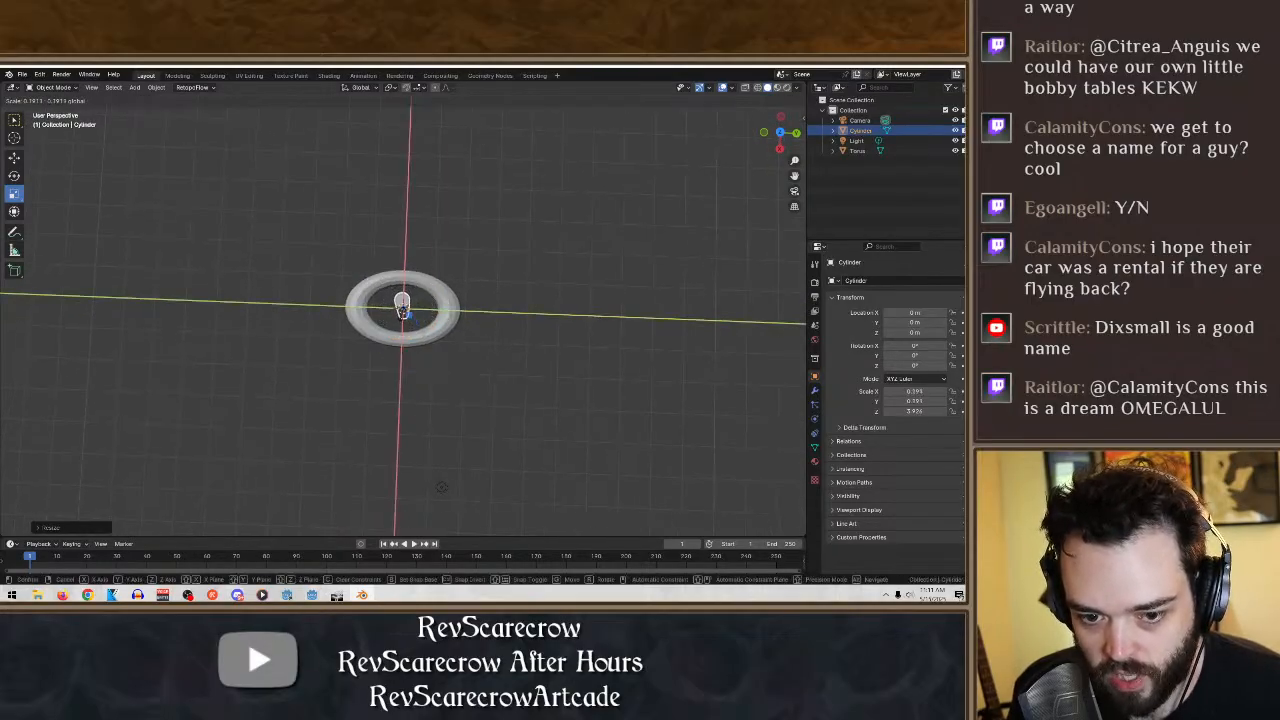
{"action": "left_click", "coordinate": [410, 317]}
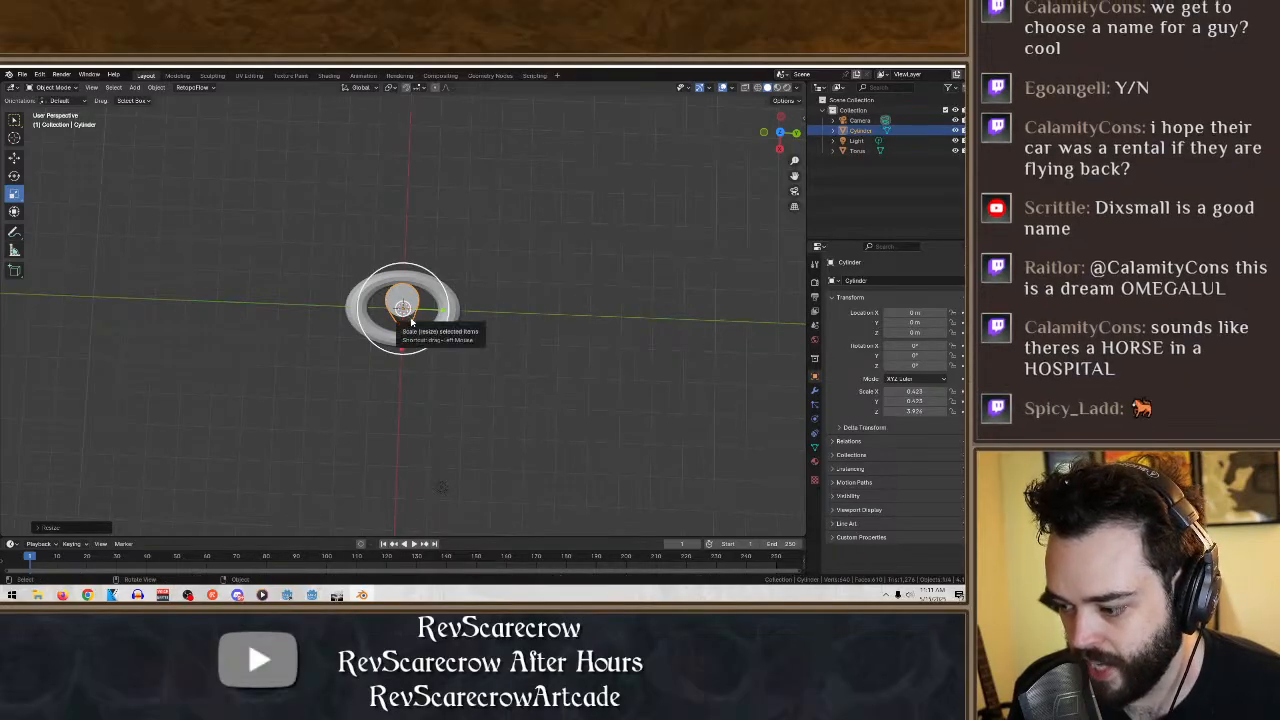
- Slim the cylinder further in X and Y to a scale of about 0.28
{"action": "middle_click_drag", "start_coordinate": [413, 317], "coordinate": [513, 335]}
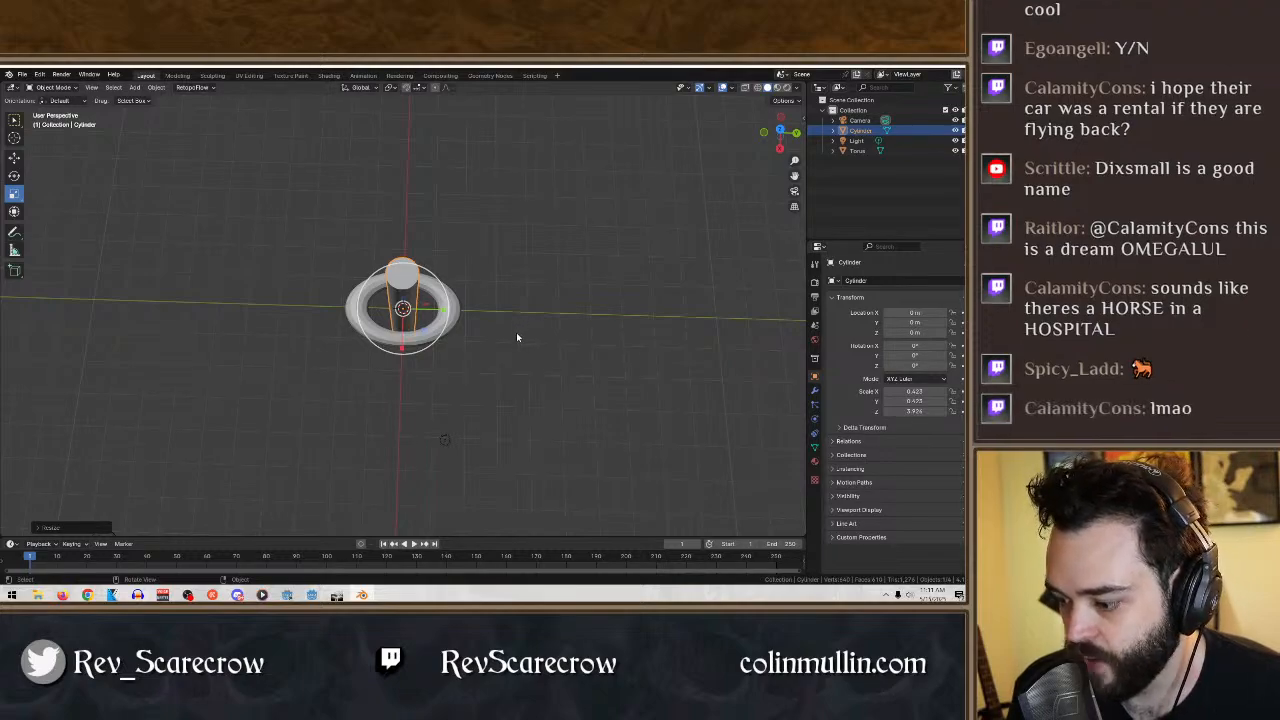
{"action": "middle_click_drag", "start_coordinate": [503, 289], "coordinate": [445, 335]}
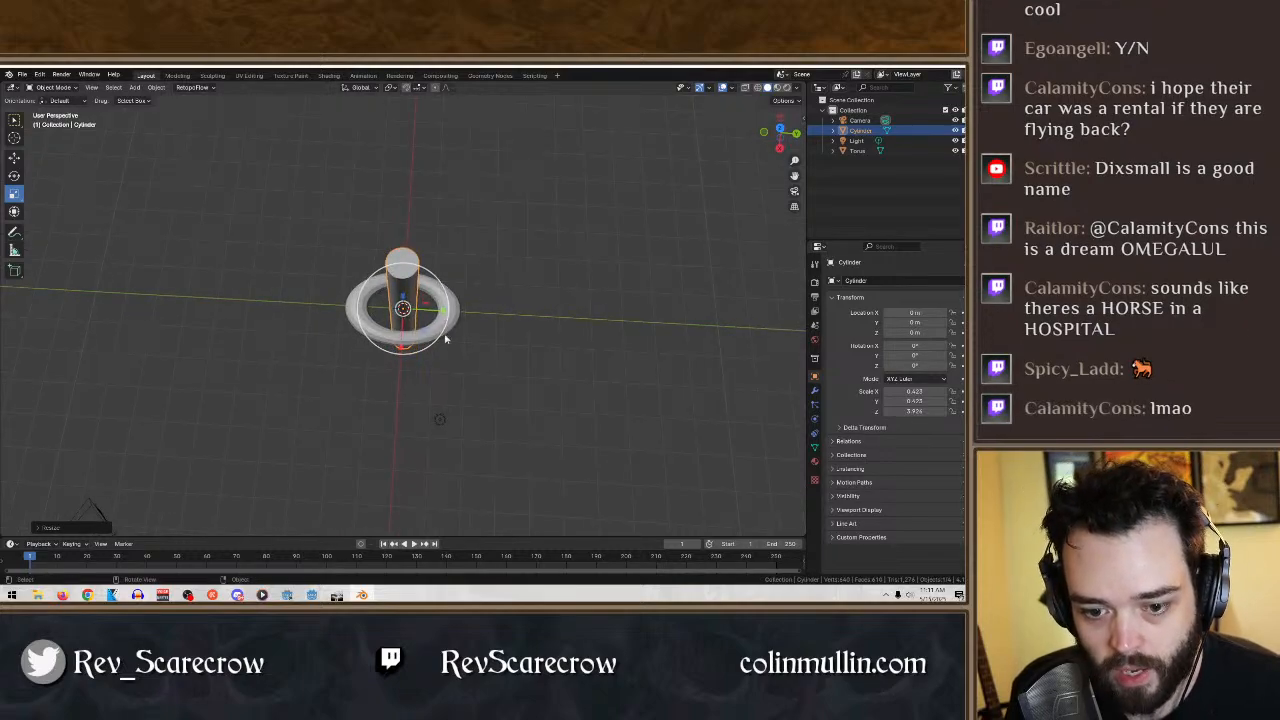
{"action": "key", "text": "s"}
{"action": "key", "text": "shift+z"}
{"action": "left_click", "coordinate": [410, 312]}
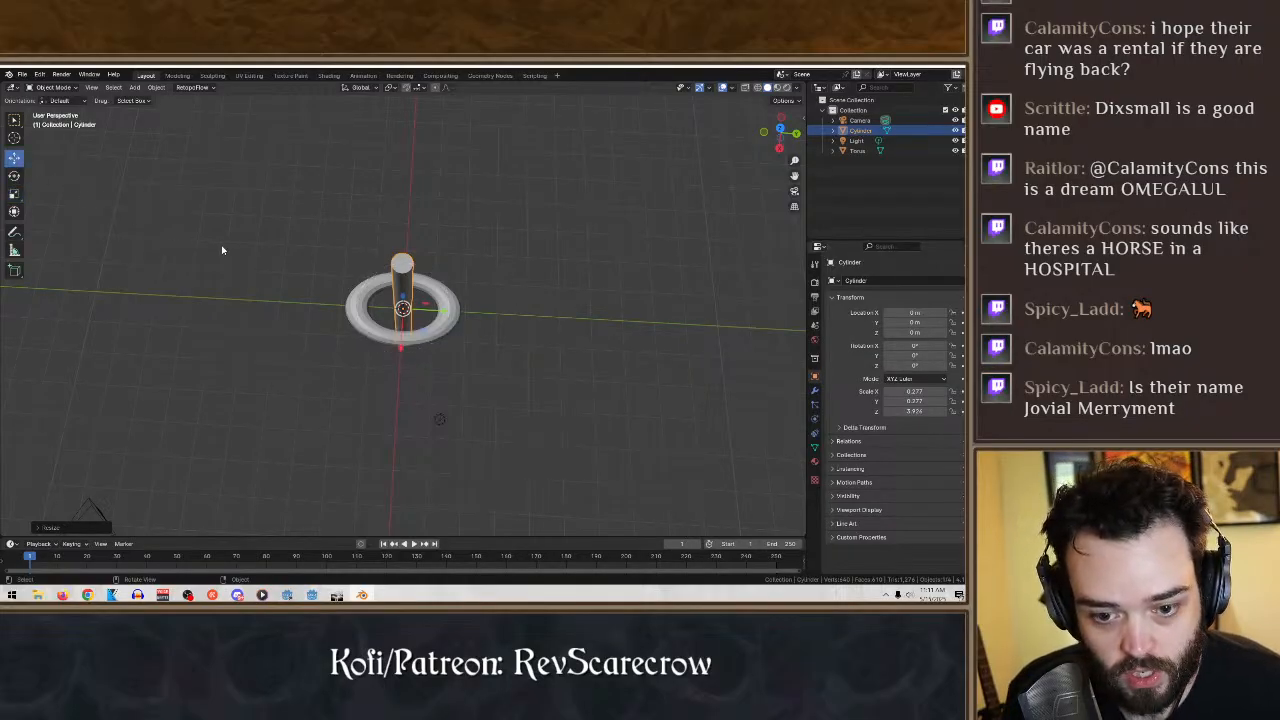
{"action": "left_click", "coordinate": [14, 175]}
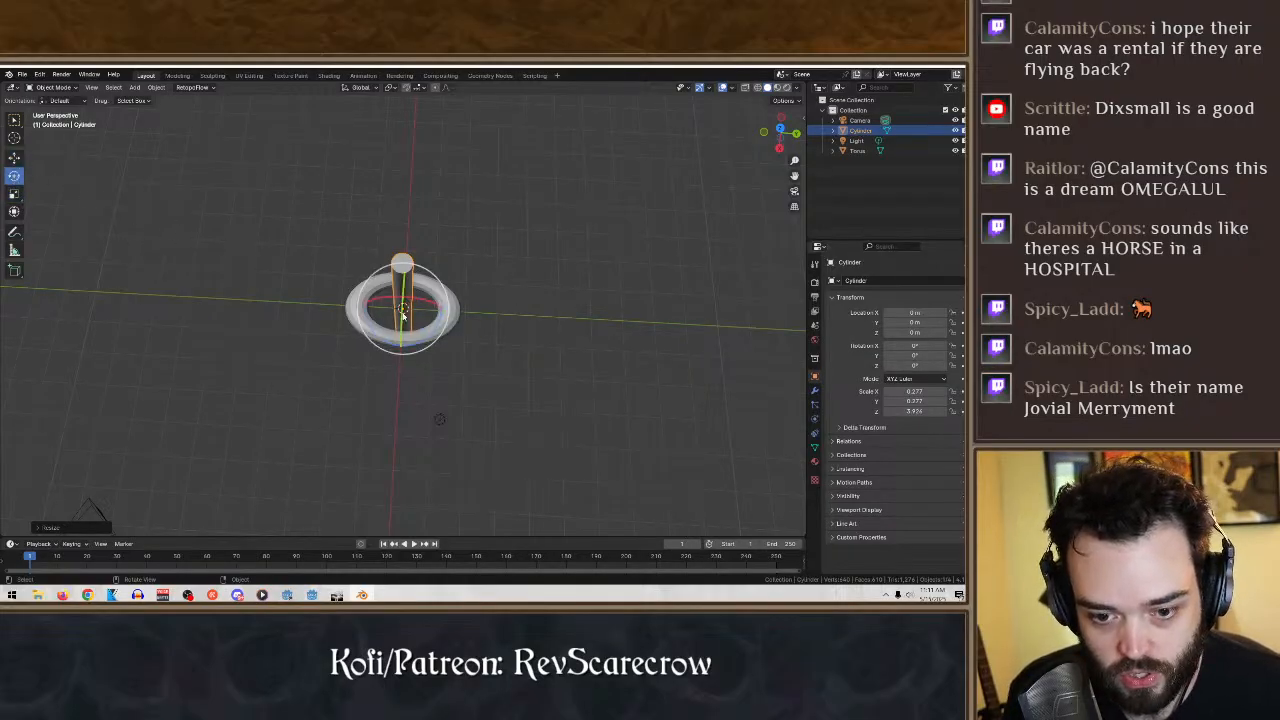
{"action": "key", "text": "r"}
{"action": "key", "text": "y"}
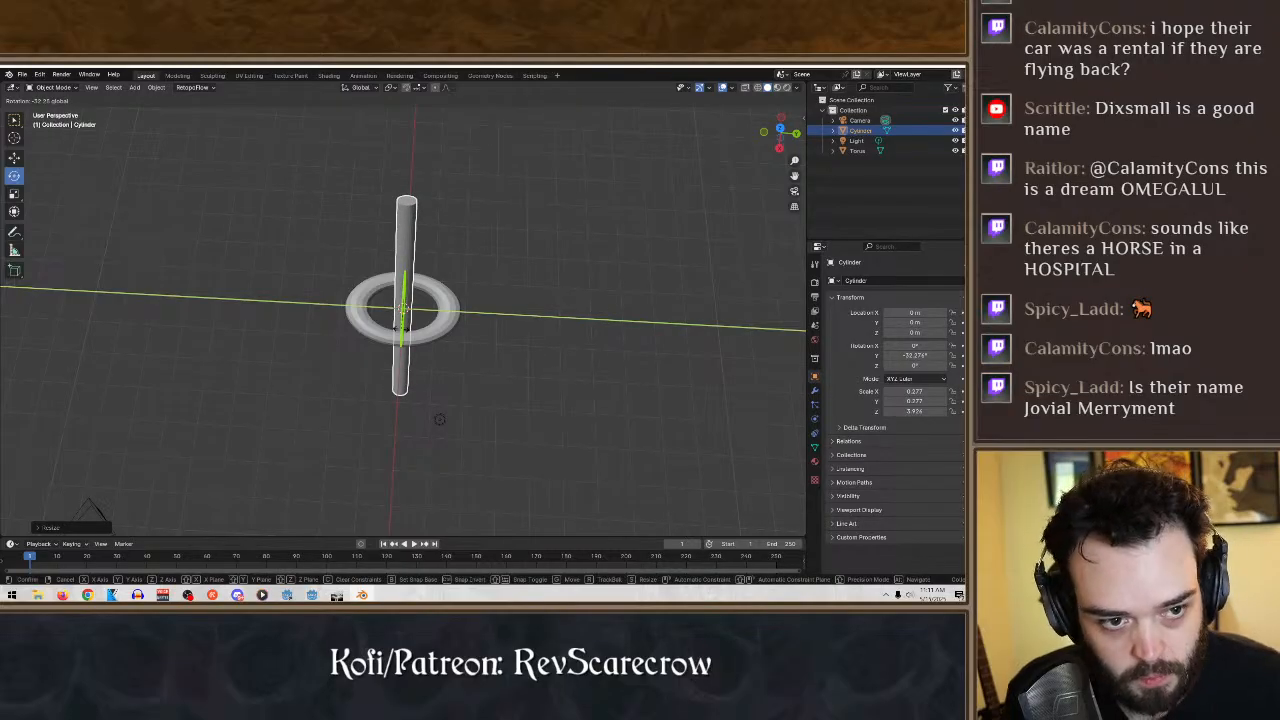
{"action": "left_click_drag", "start_coordinate": [403, 309], "coordinate": [564, 291]}
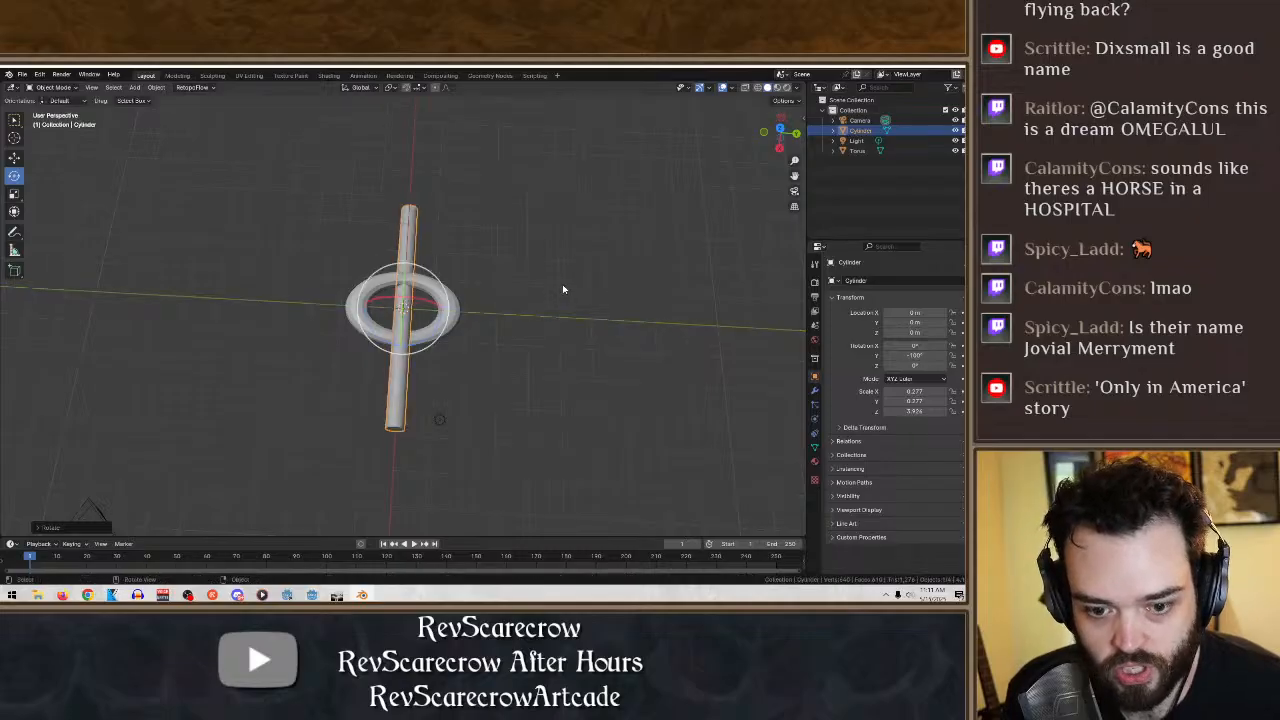
{"action": "key", "text": "ctrl+z"}
- Rotate the cylinder -90° about the Y axis and slide it along X to about 4.8 m, joining one end to the ring
{"action": "middle_click_drag", "start_coordinate": [526, 277], "coordinate": [413, 188]}
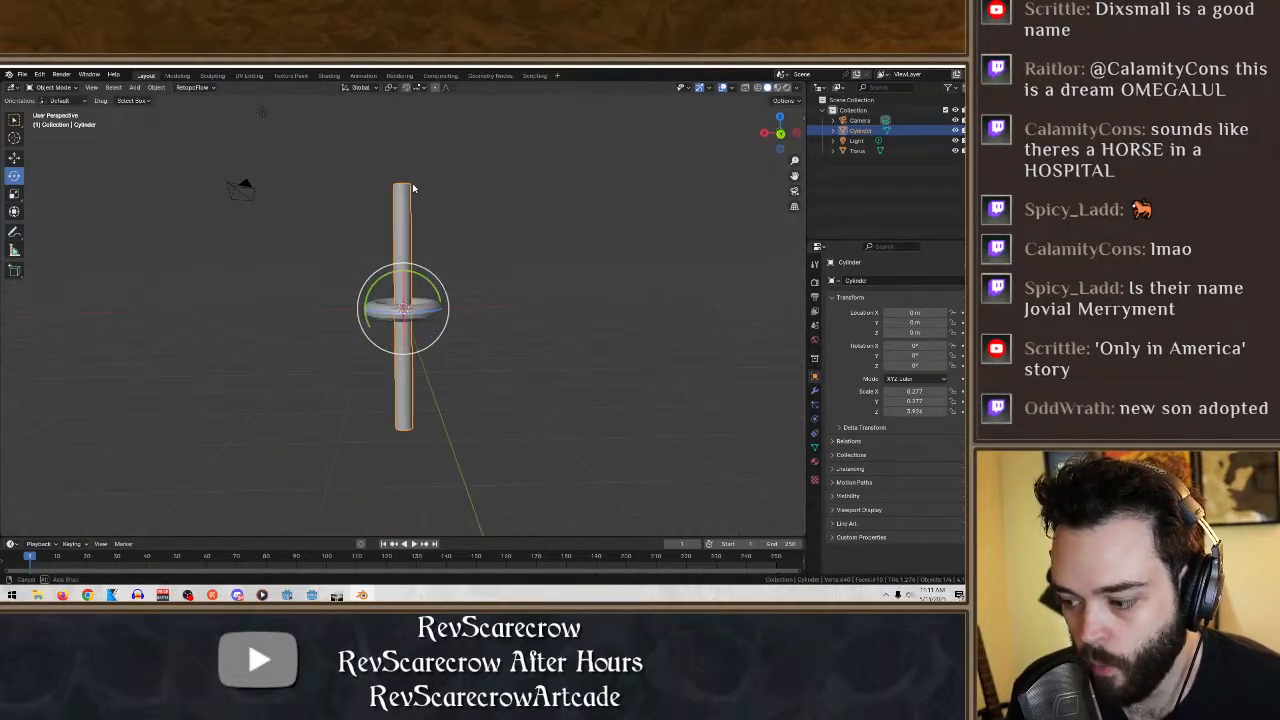
{"action": "left_click_drag", "start_coordinate": [405, 268], "coordinate": [476, 357], "text": "ctrl"}
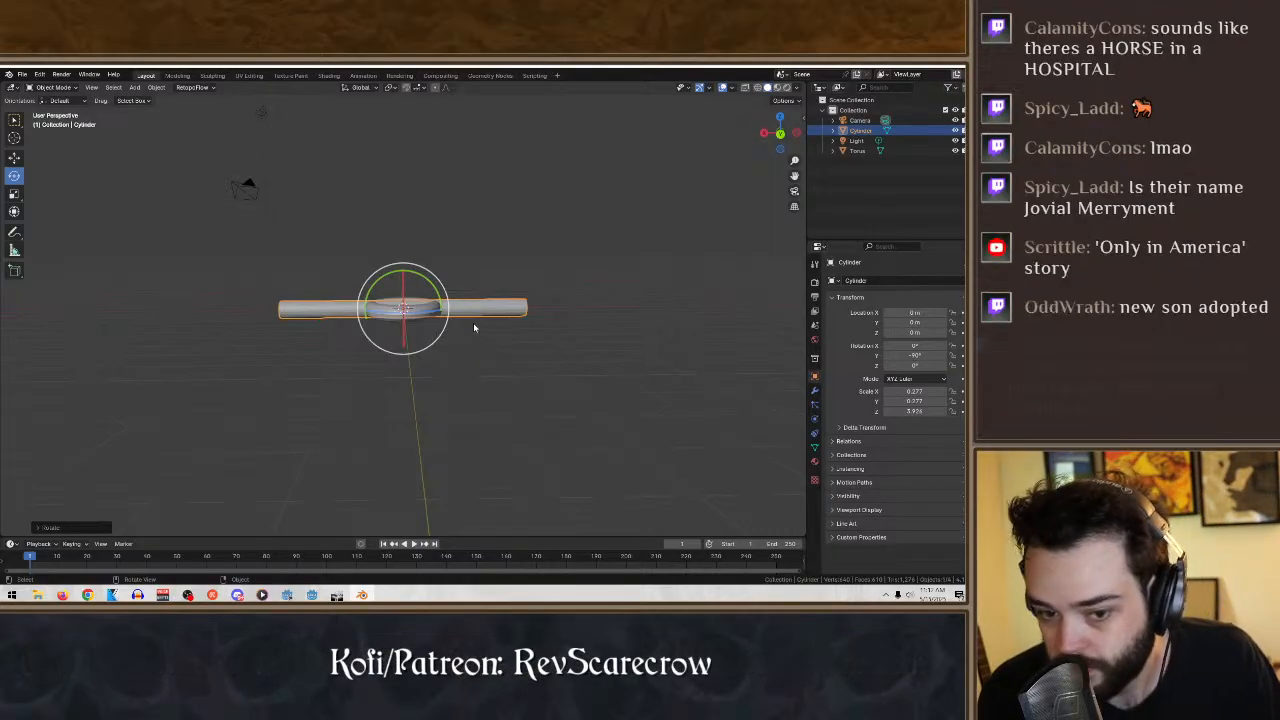
{"action": "middle_click_drag", "start_coordinate": [473, 326], "coordinate": [475, 407]}
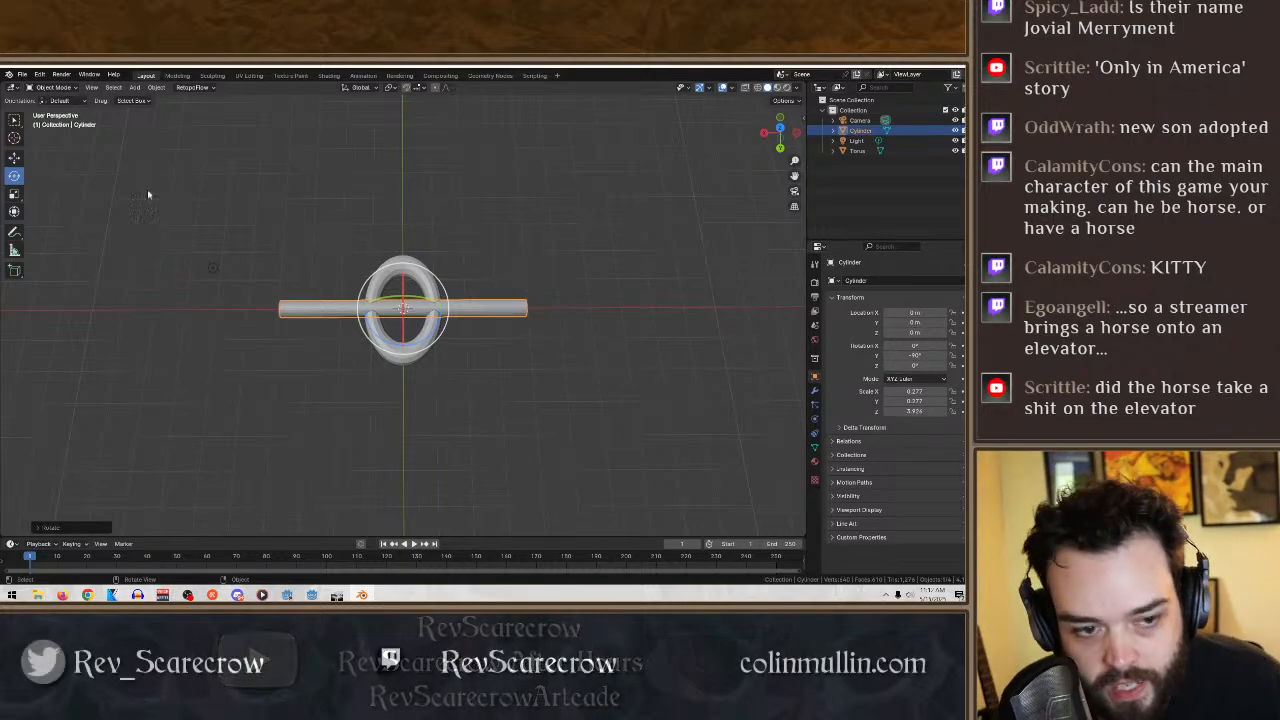
{"action": "left_click", "coordinate": [14, 157]}
{"action": "left_click_drag", "start_coordinate": [366, 310], "coordinate": [212, 295]}
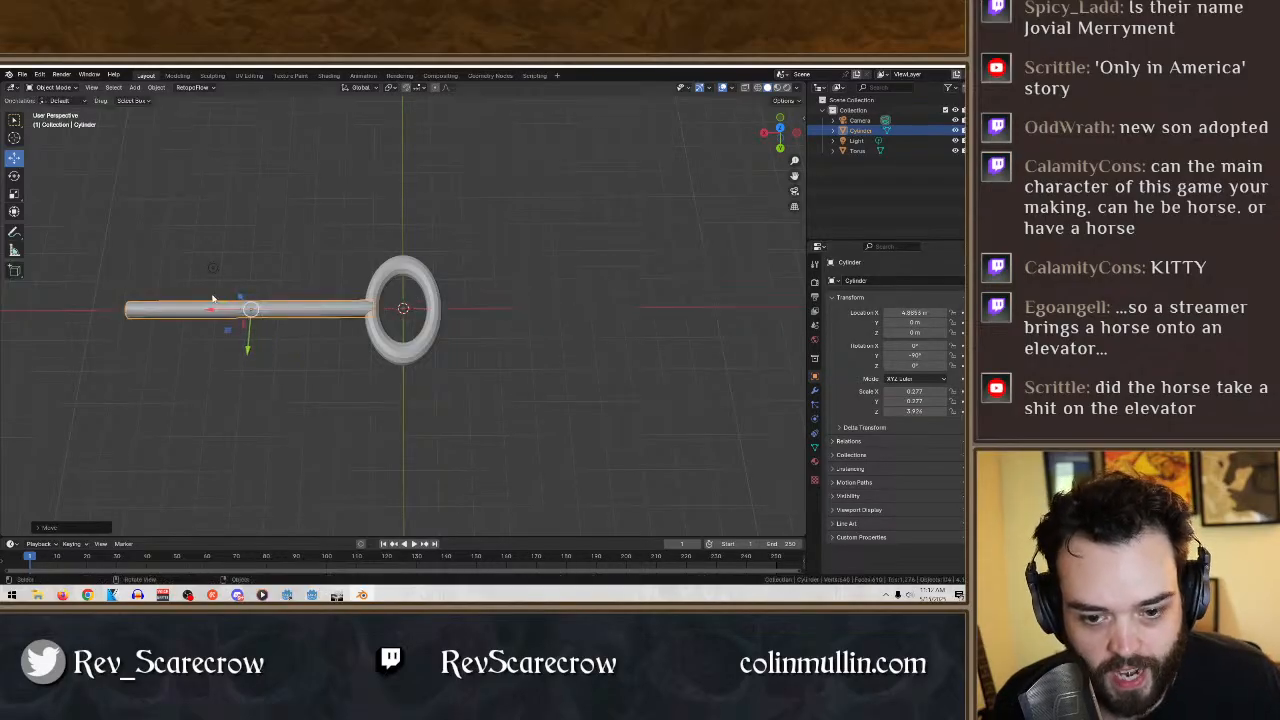
- Shorten the cylinder to a Z scale of about 2.8 and slide it along X to about 3.7 m against the ring
{"action": "middle_click_drag", "start_coordinate": [212, 295], "coordinate": [379, 344]}
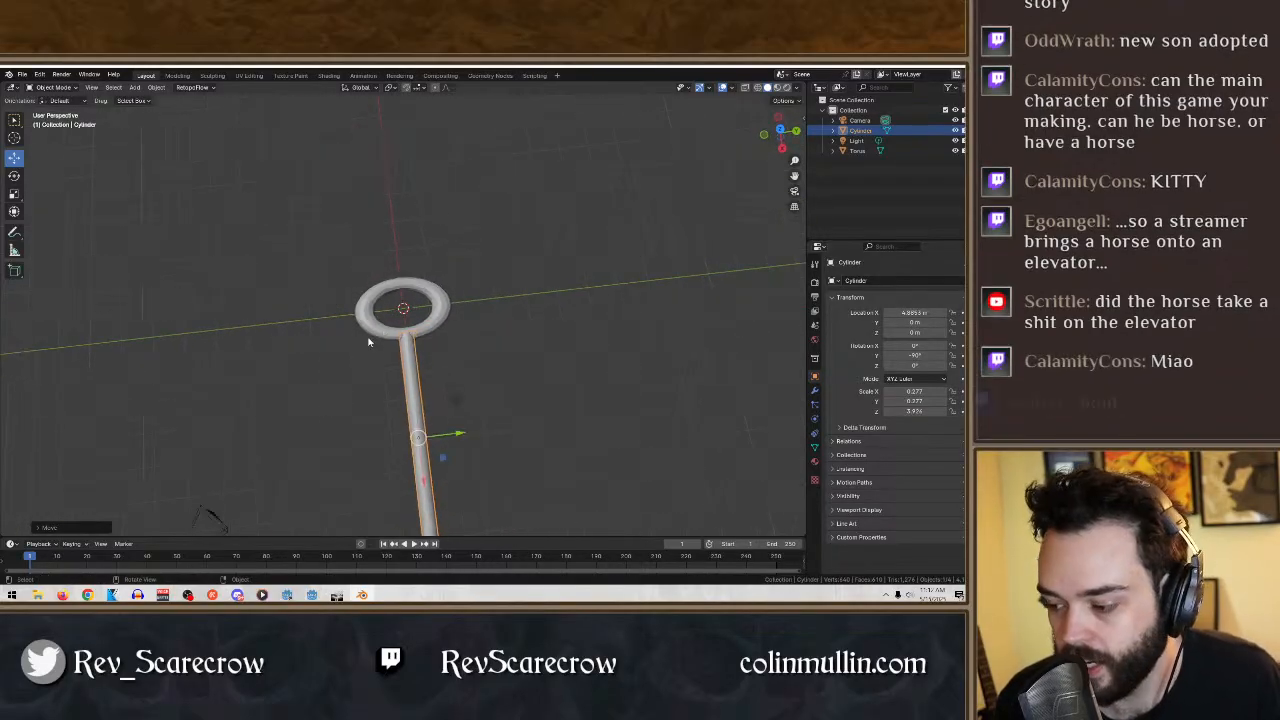
{"action": "middle_click_drag", "start_coordinate": [508, 366], "coordinate": [420, 383]}
{"action": "left_click", "coordinate": [14, 194]}
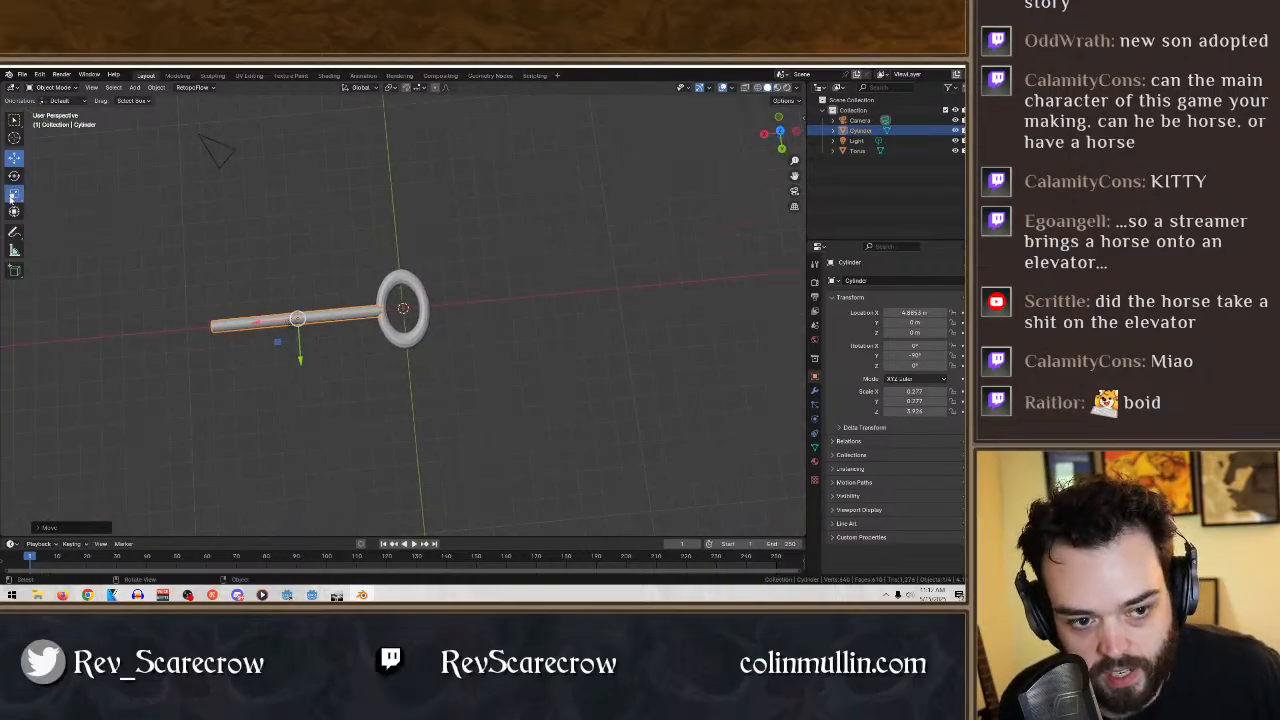
{"action": "left_click_drag", "start_coordinate": [259, 322], "coordinate": [278, 322]}
{"action": "middle_click_drag", "start_coordinate": [303, 360], "coordinate": [300, 338]}
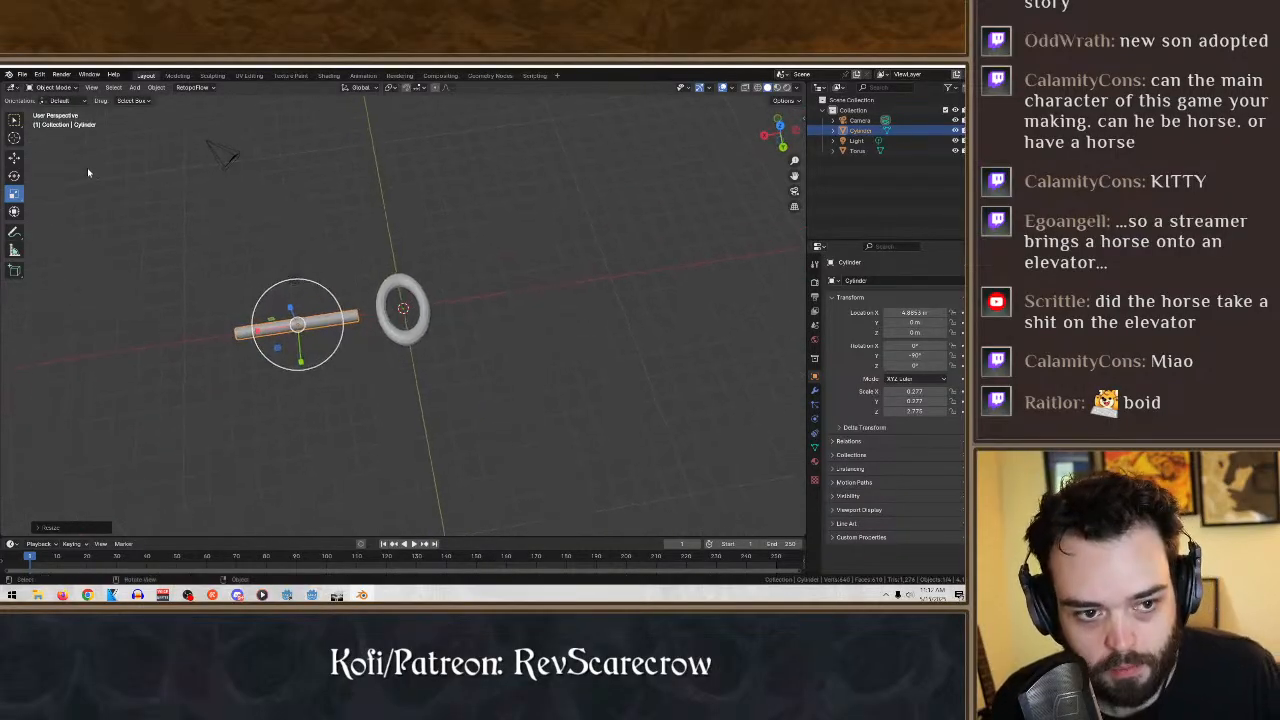
{"action": "left_click", "coordinate": [14, 157]}
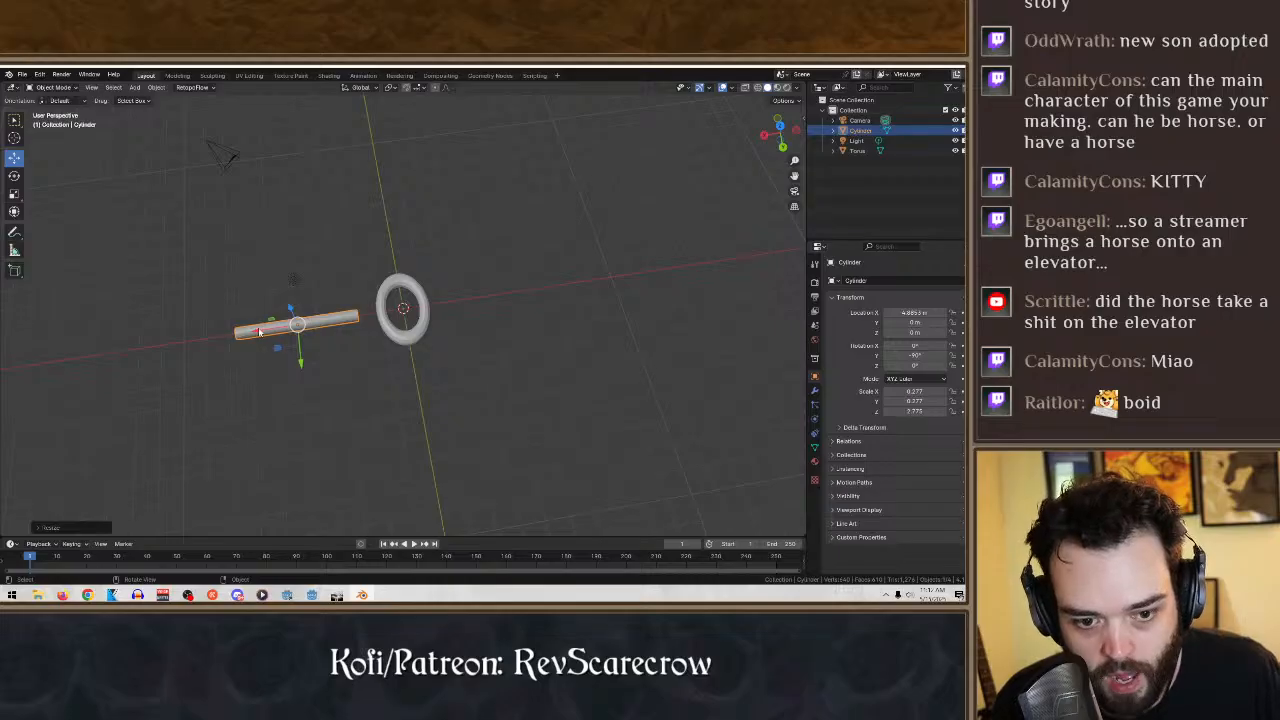
{"action": "left_click_drag", "start_coordinate": [259, 332], "coordinate": [287, 328]}
- Scale the cylinder down slightly in the global X-Y plane, to about 0.26 in Y and 2.59 in Z
{"action": "middle_click_drag", "start_coordinate": [570, 318], "coordinate": [704, 256]}
{"action": "scroll", "coordinate": [600, 337], "scroll_direction": "up", "scroll_amount": 5}
{"action": "middle_click_drag", "start_coordinate": [426, 394], "coordinate": [551, 386]}
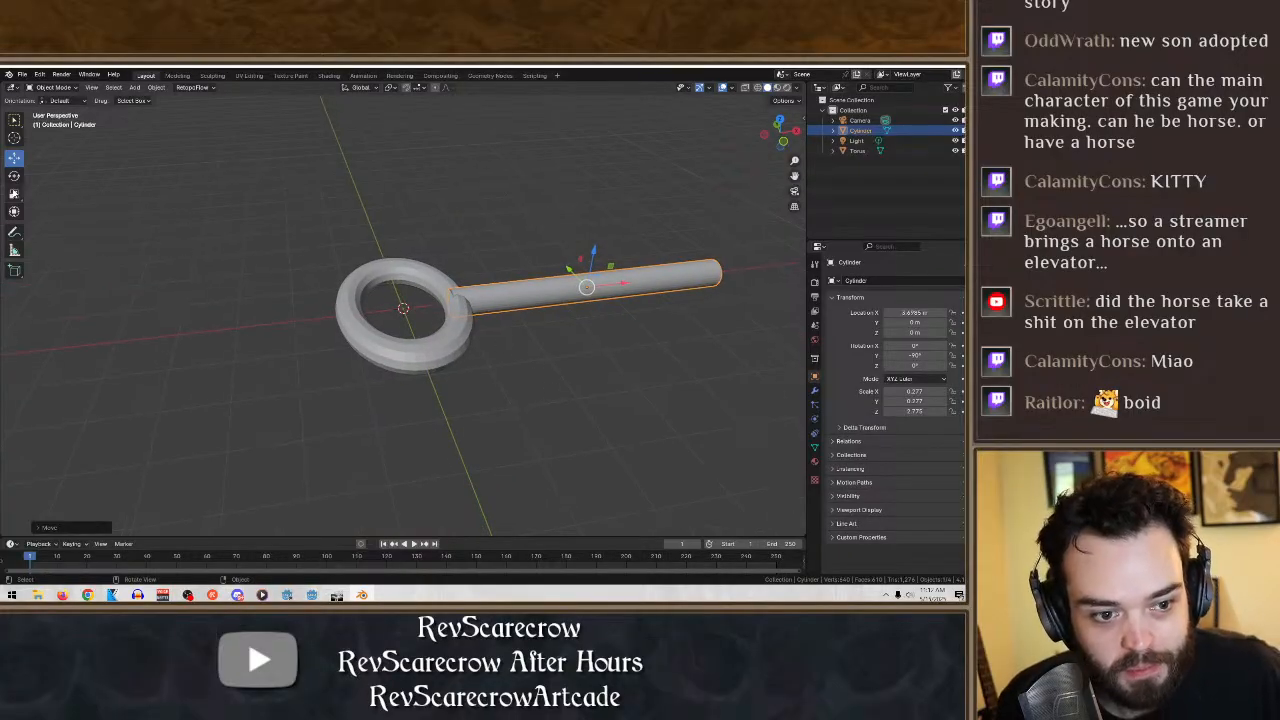
{"action": "left_click", "coordinate": [14, 193]}
{"action": "middle_click_drag", "start_coordinate": [178, 222], "coordinate": [686, 333]}
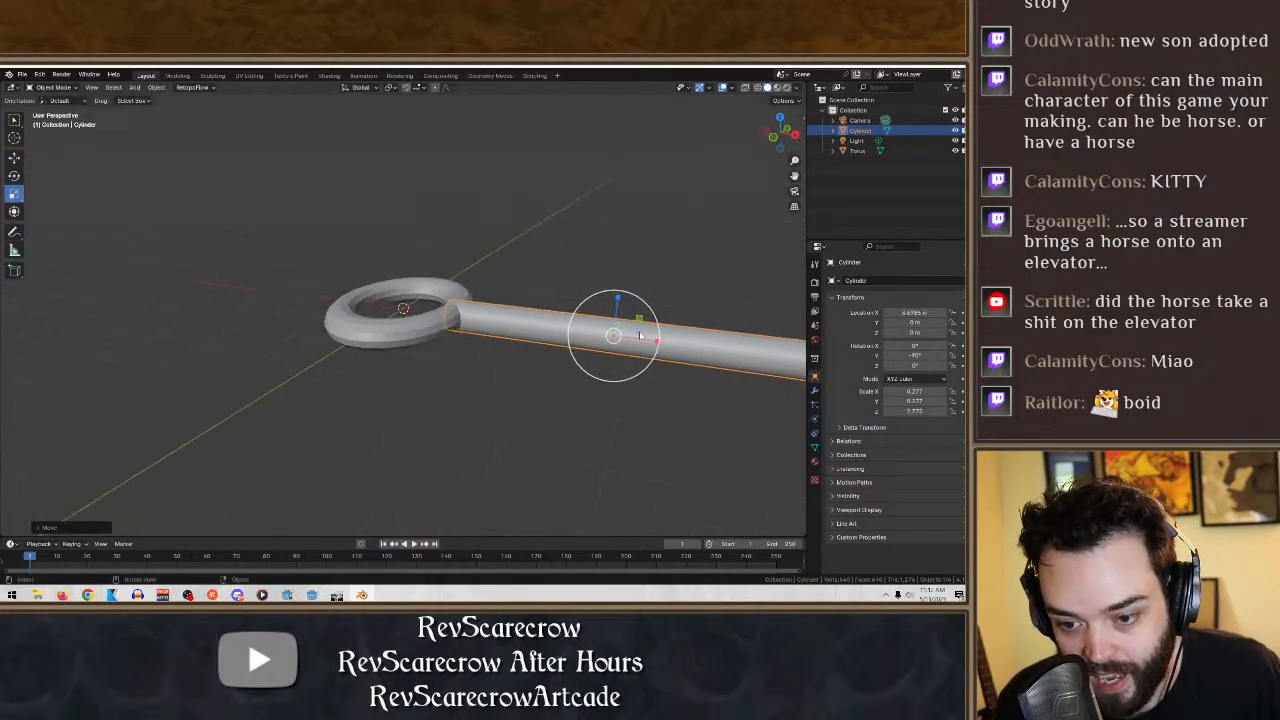
{"action": "key", "text": "s"}
{"action": "key", "text": "shift+z"}
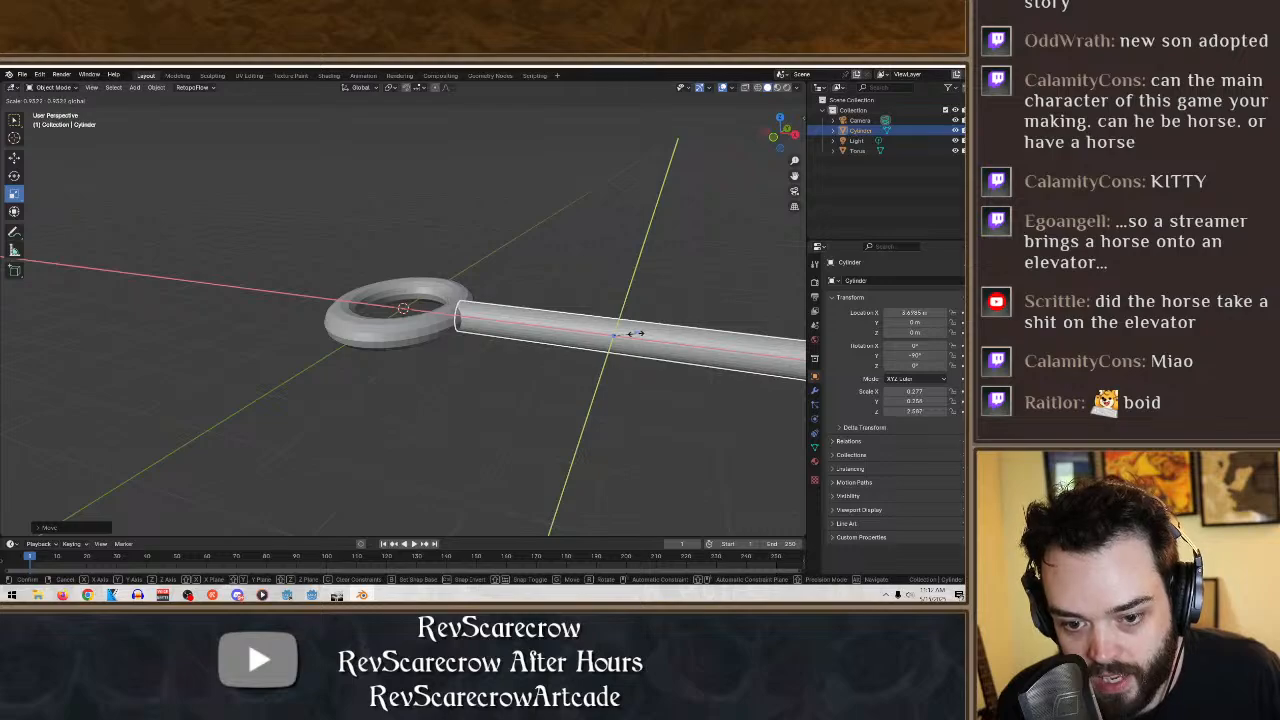
{"action": "left_click", "coordinate": [632, 333]}
- Thin the cylinder's cross-section while keeping its length, to scales of about 0.20 in X and 0.19 in Y
{"action": "middle_click_drag", "start_coordinate": [632, 333], "coordinate": [504, 361]}
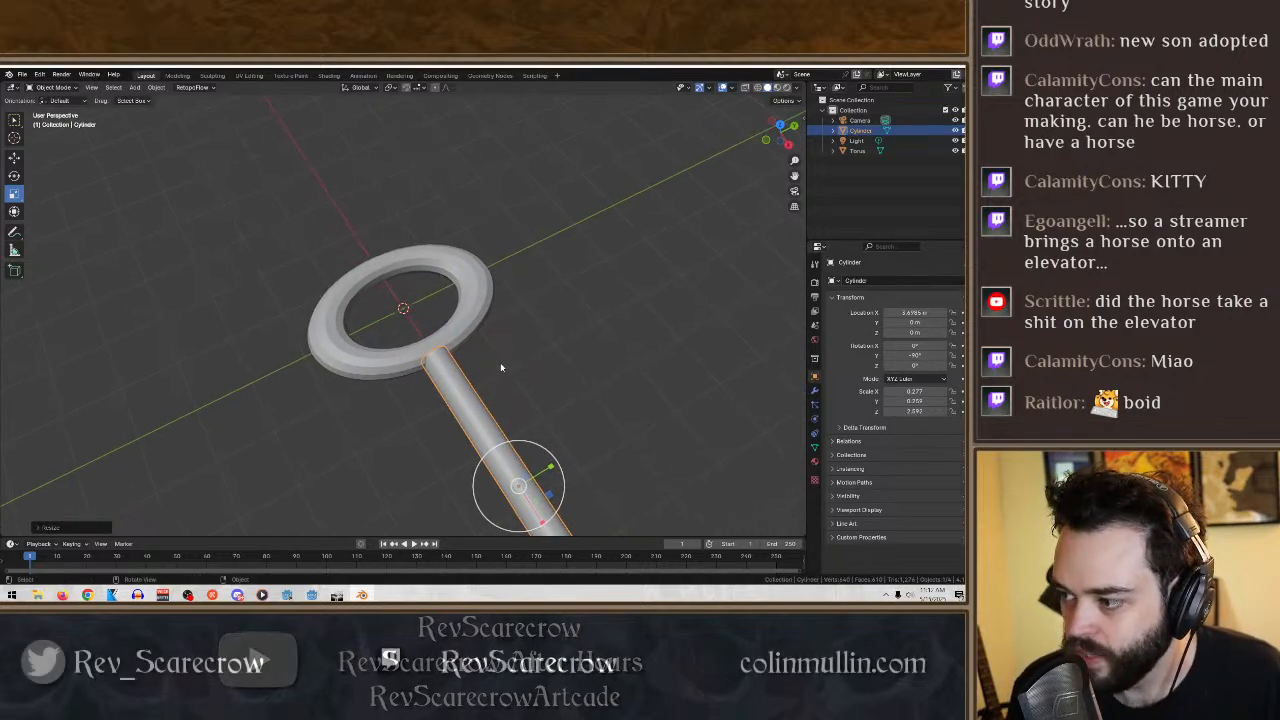
{"action": "middle_click_drag", "start_coordinate": [493, 371], "coordinate": [457, 290]}
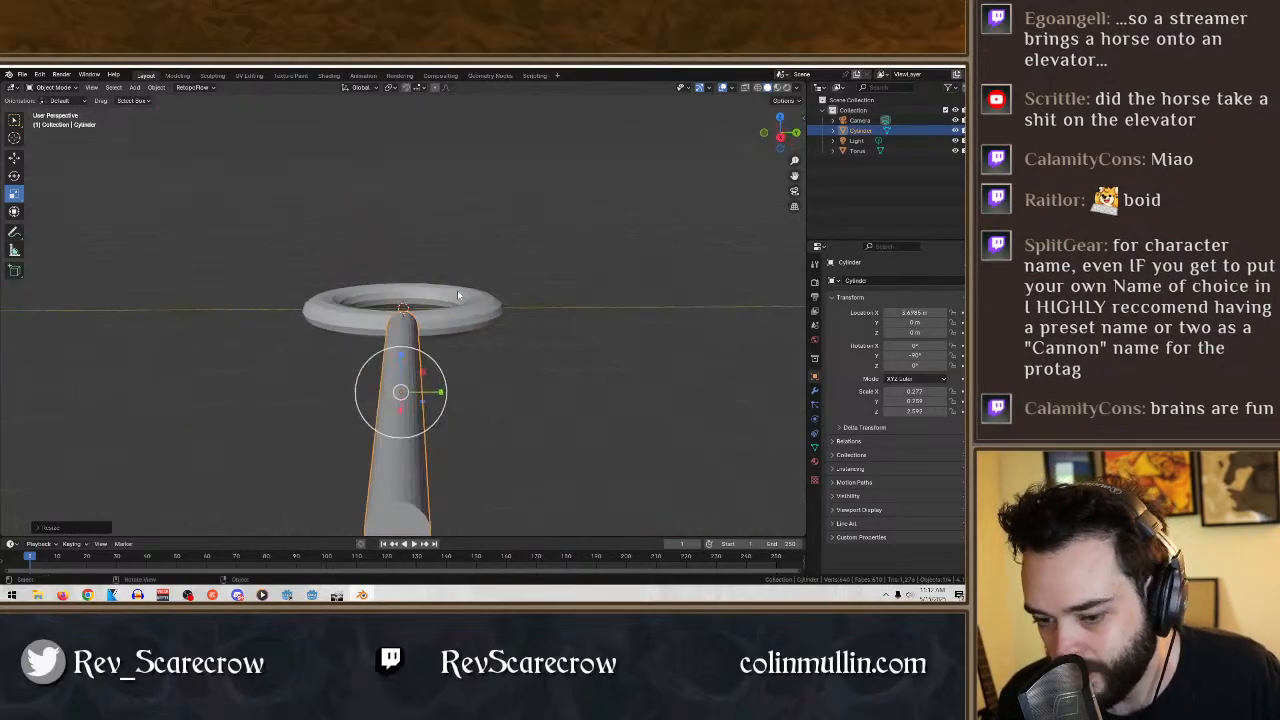
{"action": "key", "text": "s"}
{"action": "key", "text": "shift+z"}
{"action": "left_click", "coordinate": [413, 375]}
- Thicken the cylinder's cross-section in the global Y-Z plane to scales of about 0.23 in X and 0.22 in Y
{"action": "middle_click_drag", "start_coordinate": [413, 375], "coordinate": [571, 400]}
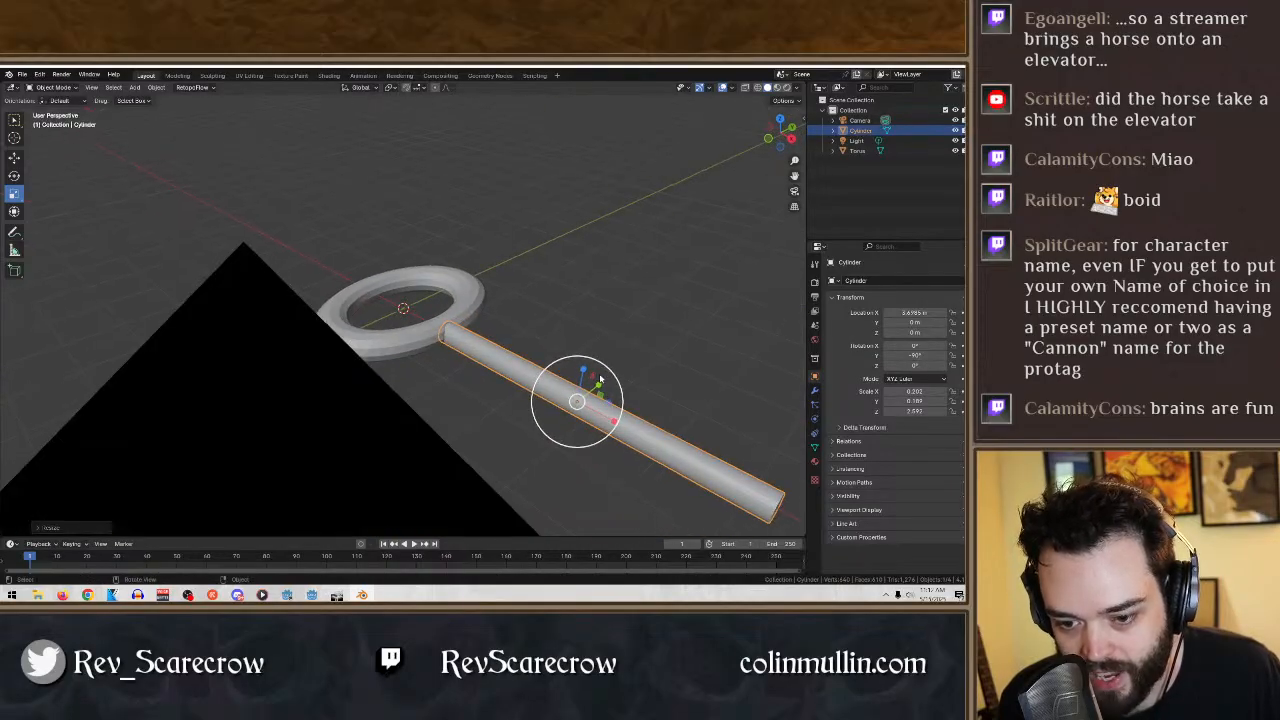
{"action": "key", "text": "s"}
{"action": "key", "text": "shift+x"}
{"action": "left_click", "coordinate": [599, 367]}
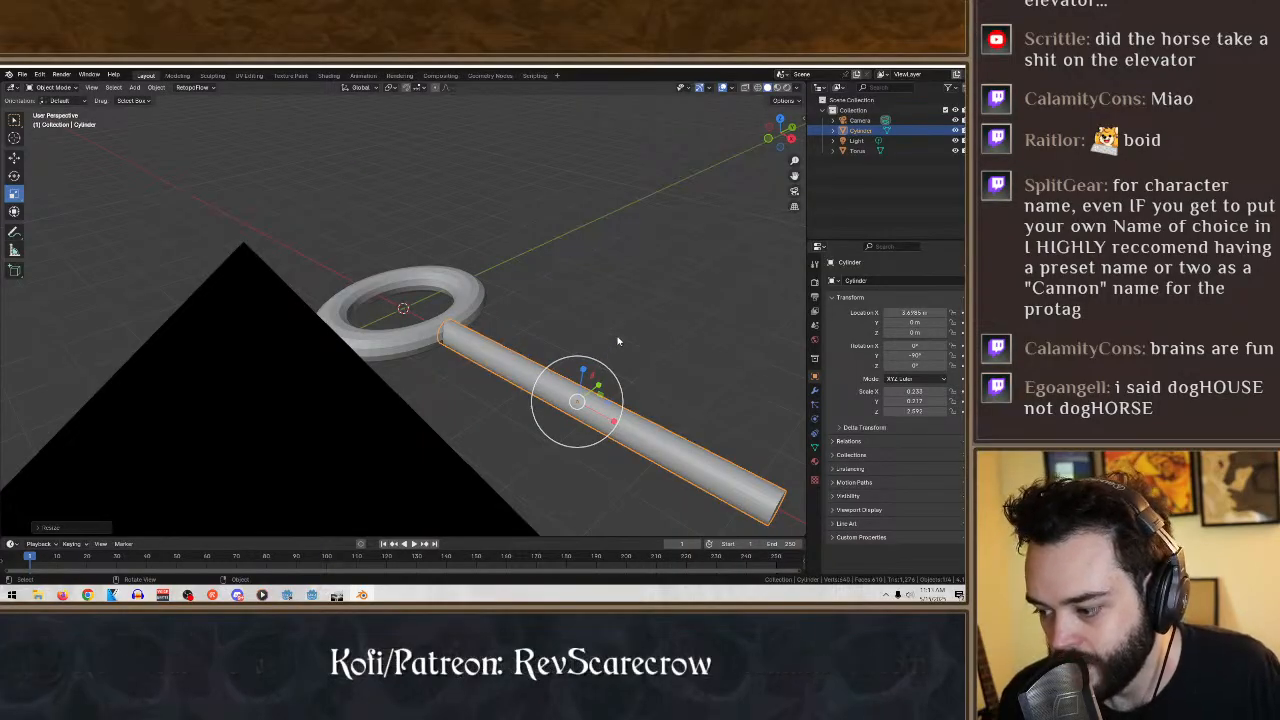
- Shorten the shaft to a Z scale of about 2.1 and slide it along X to about 3.2 m to meet the ring
{"action": "middle_click_drag", "start_coordinate": [606, 353], "coordinate": [580, 367]}
{"action": "scroll", "coordinate": [551, 380], "scroll_direction": "up", "scroll_amount": 2}
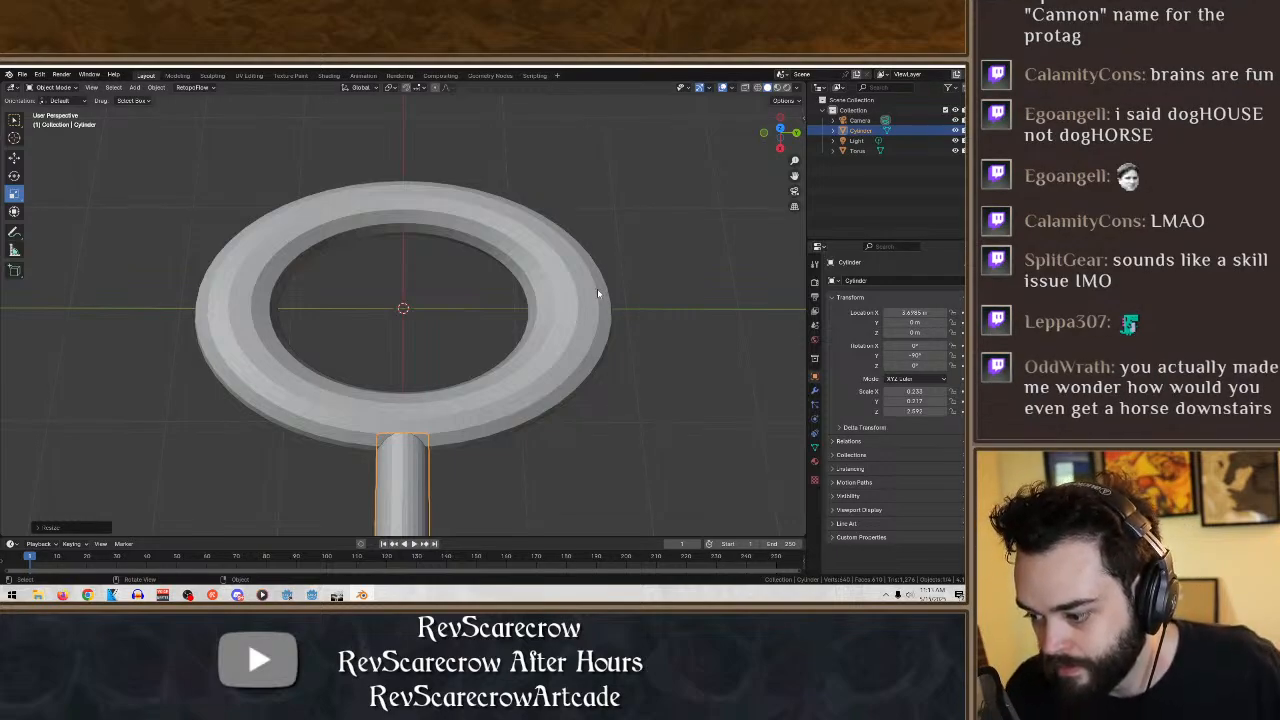
{"action": "middle_click_drag", "start_coordinate": [597, 288], "coordinate": [628, 400]}
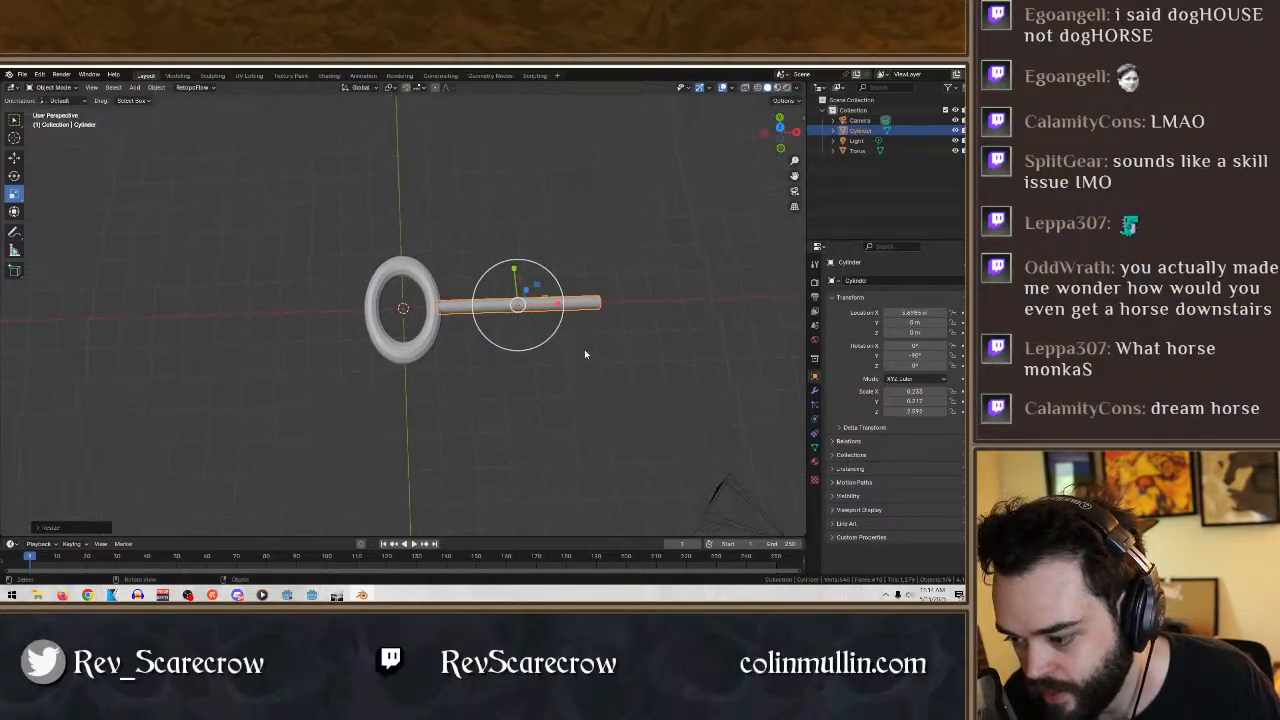
{"action": "scroll", "coordinate": [586, 345], "scroll_direction": "up", "scroll_amount": 3}
{"action": "key", "text": "s"}
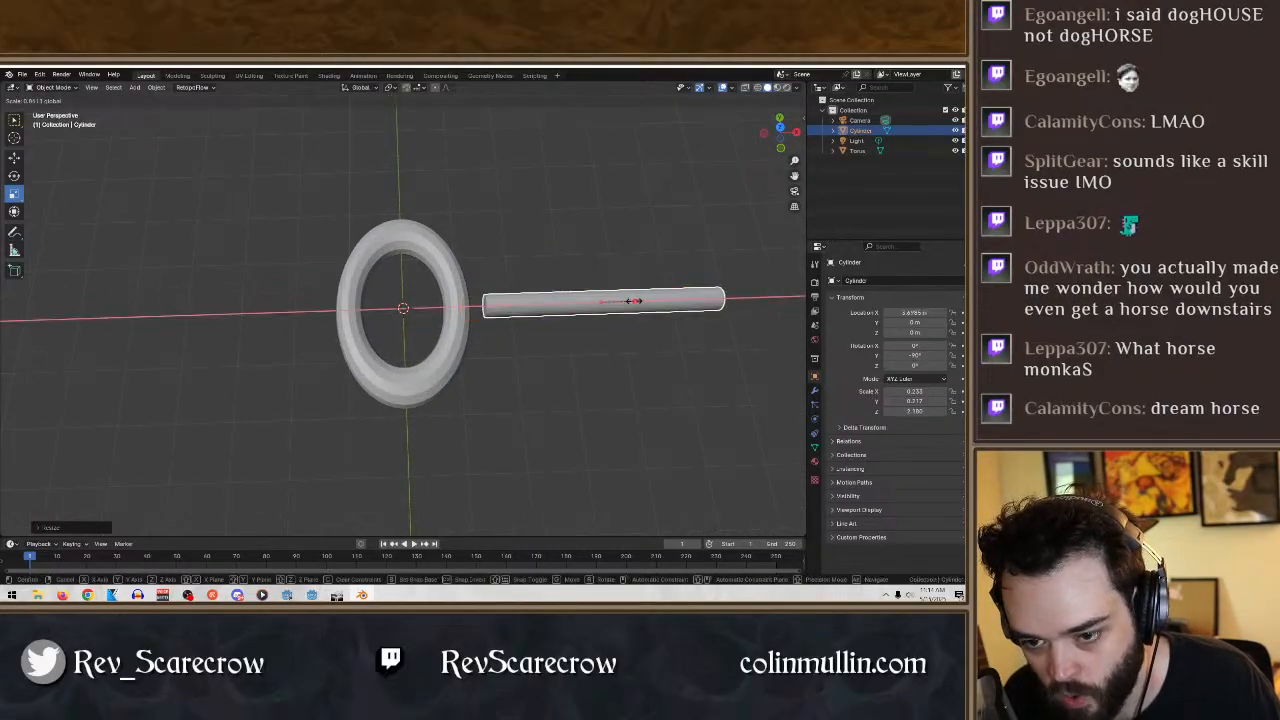
{"action": "left_click", "coordinate": [648, 301]}
{"action": "key", "text": "shift+space"}
{"action": "key", "text": "g"}
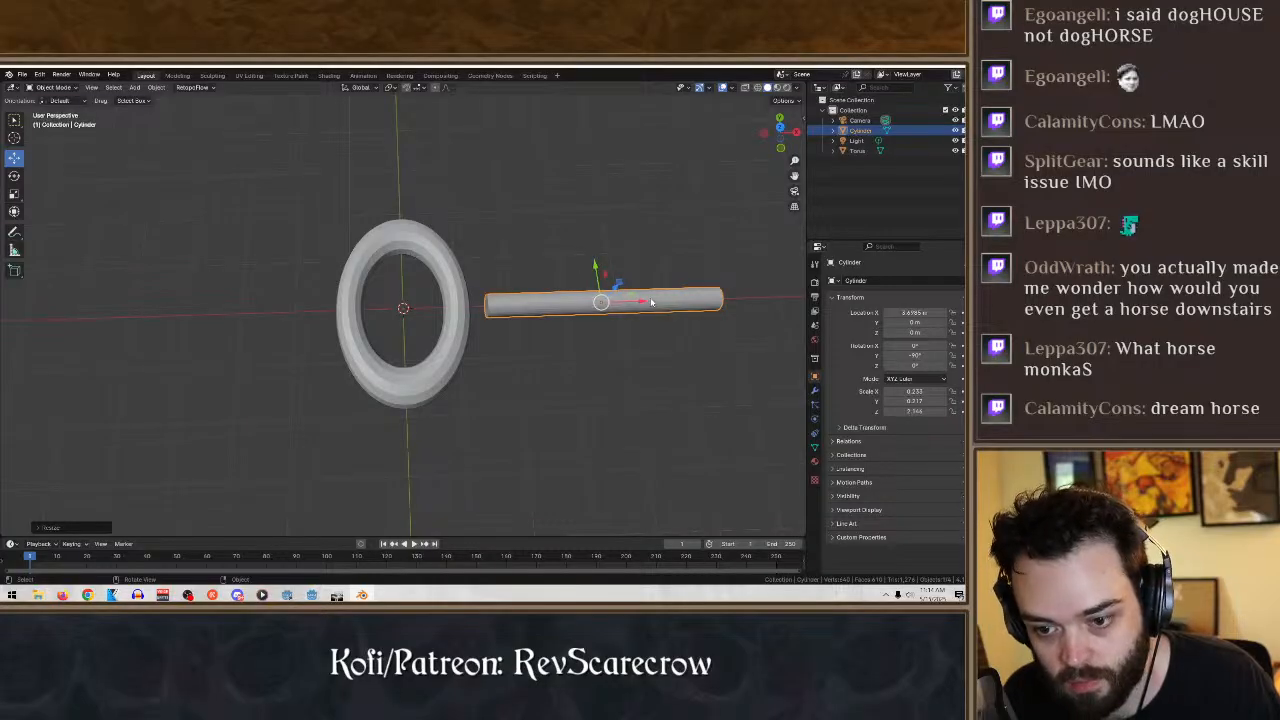
{"action": "left_click_drag", "start_coordinate": [651, 302], "coordinate": [617, 301]}
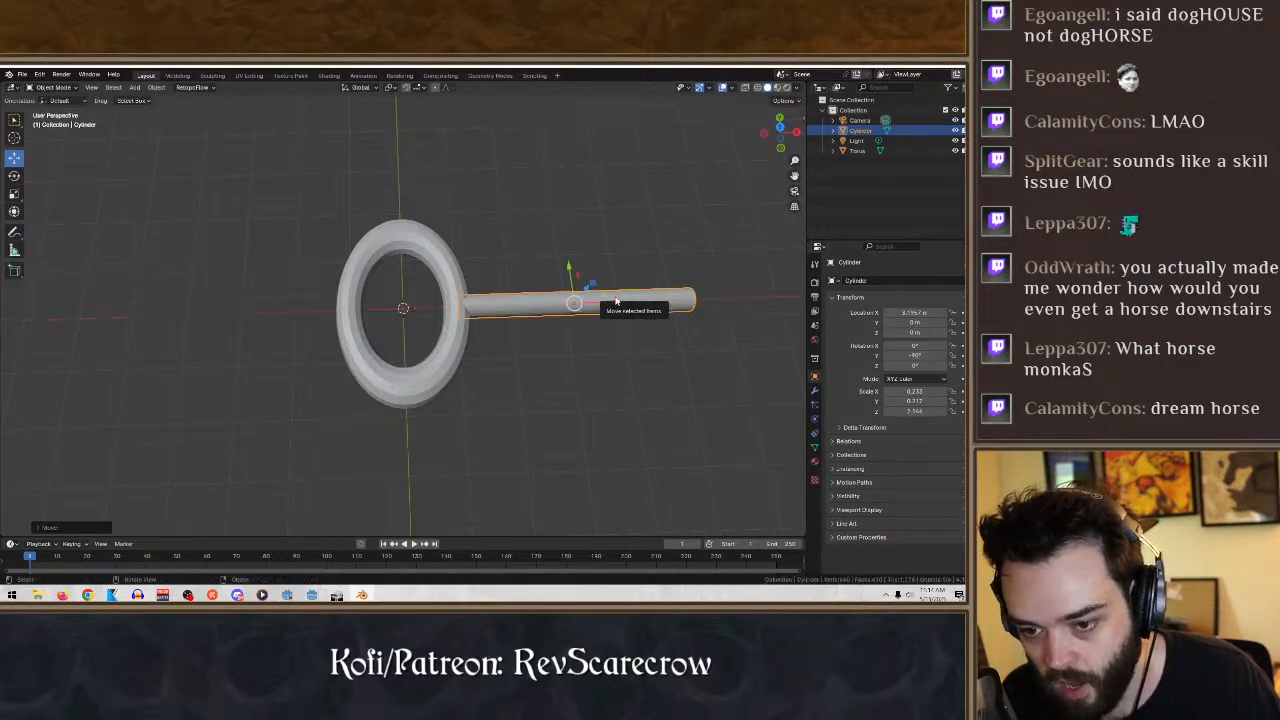
- Lengthen the shaft to a Z scale of about 3 and shift it along X to about 3.9 m to keep it joined to the ring
{"action": "left_click", "coordinate": [14, 193]}
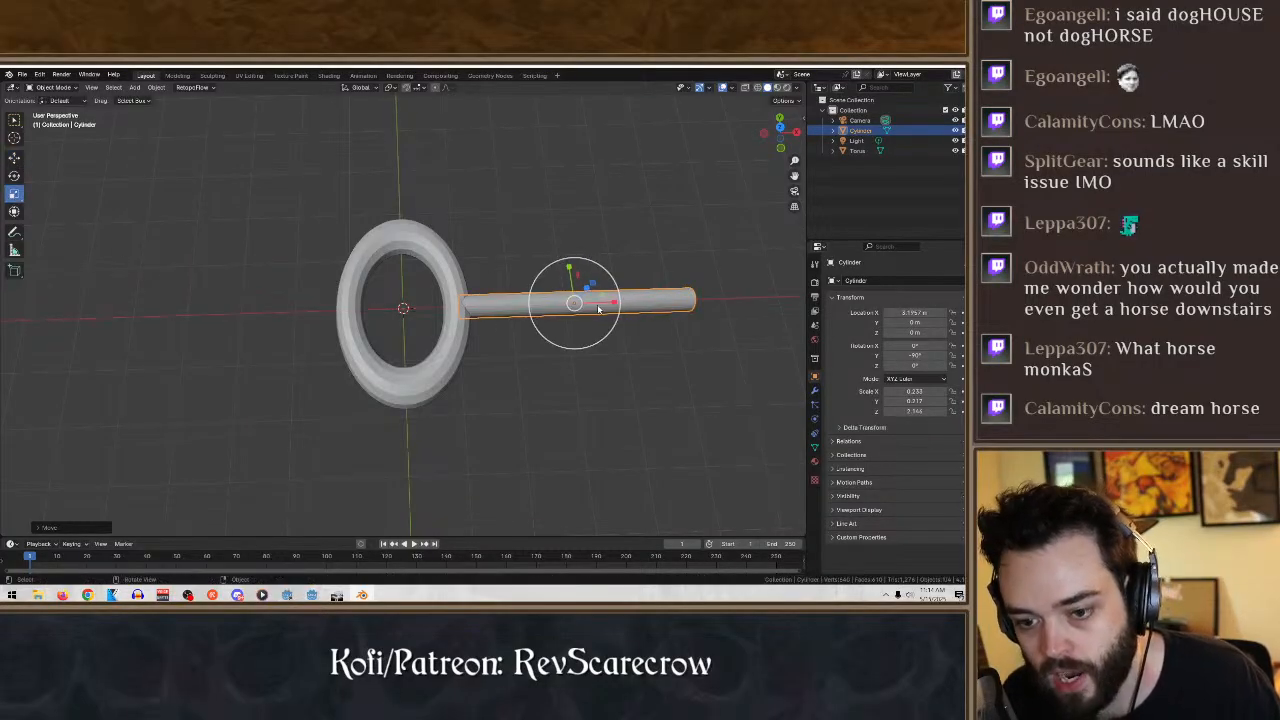
{"action": "left_click_drag", "start_coordinate": [614, 303], "coordinate": [658, 304]}
{"action": "left_click", "coordinate": [14, 157]}
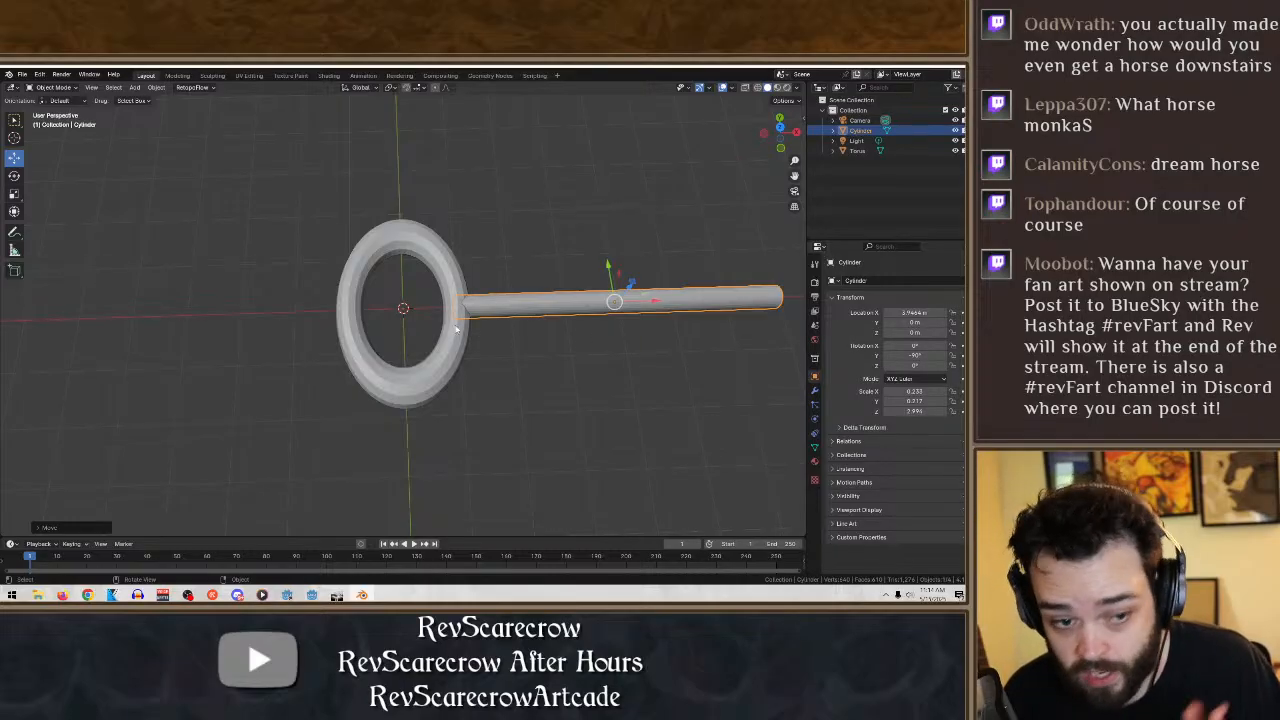
- Copy and paste the cylinder shaft in place, and activate the Scale tool for the duplicate
{"action": "left_click", "coordinate": [14, 120]}
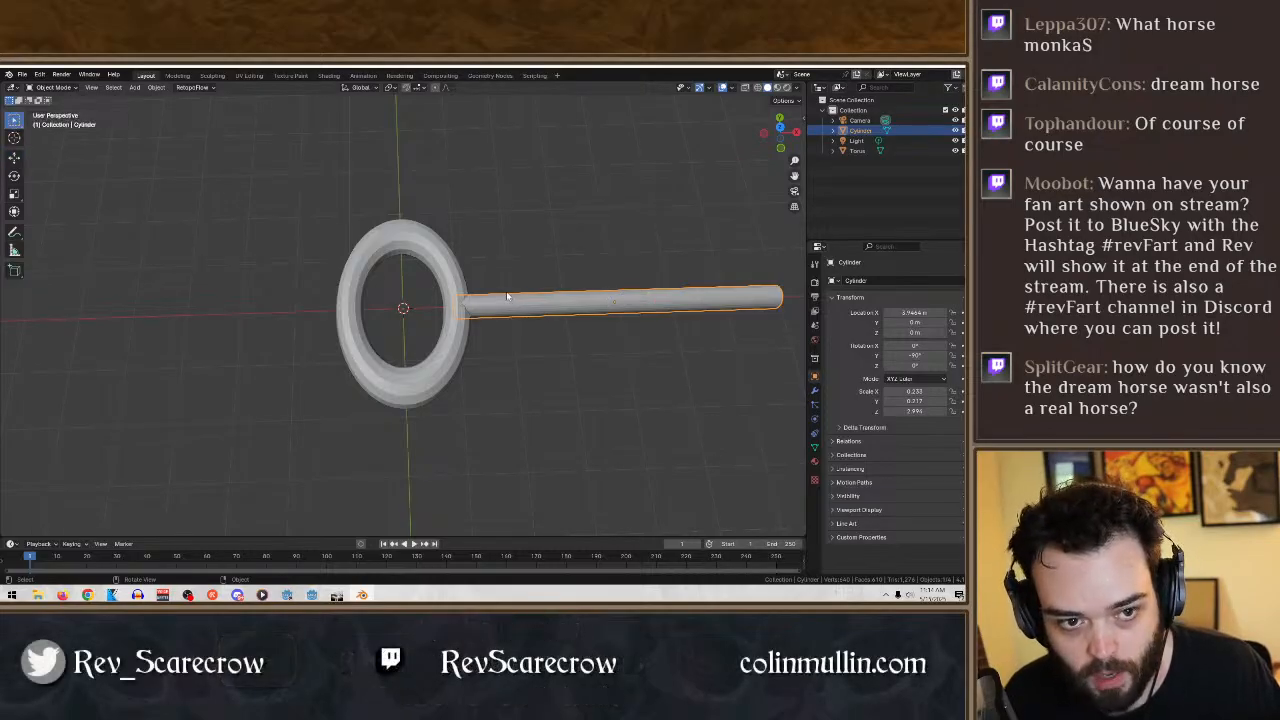
{"action": "key", "text": "ctrl+c"}
{"action": "key", "text": "ctrl+v"}
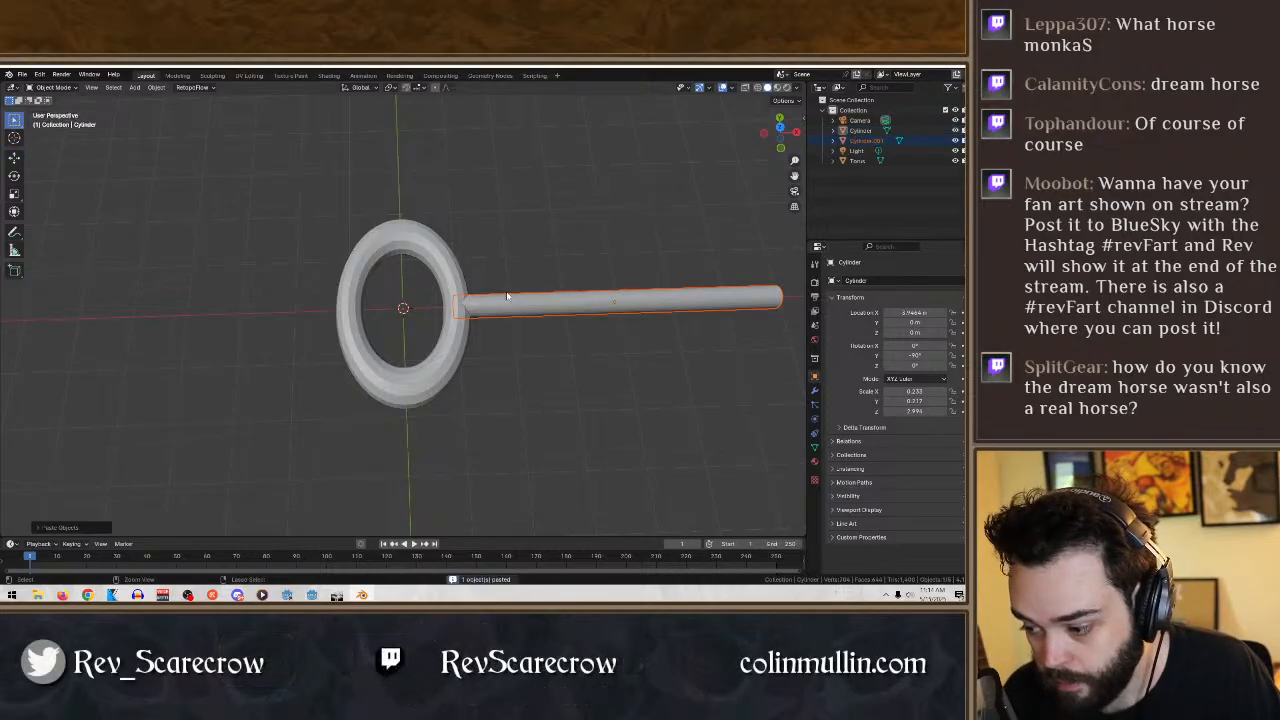
{"action": "left_click", "coordinate": [14, 157]}
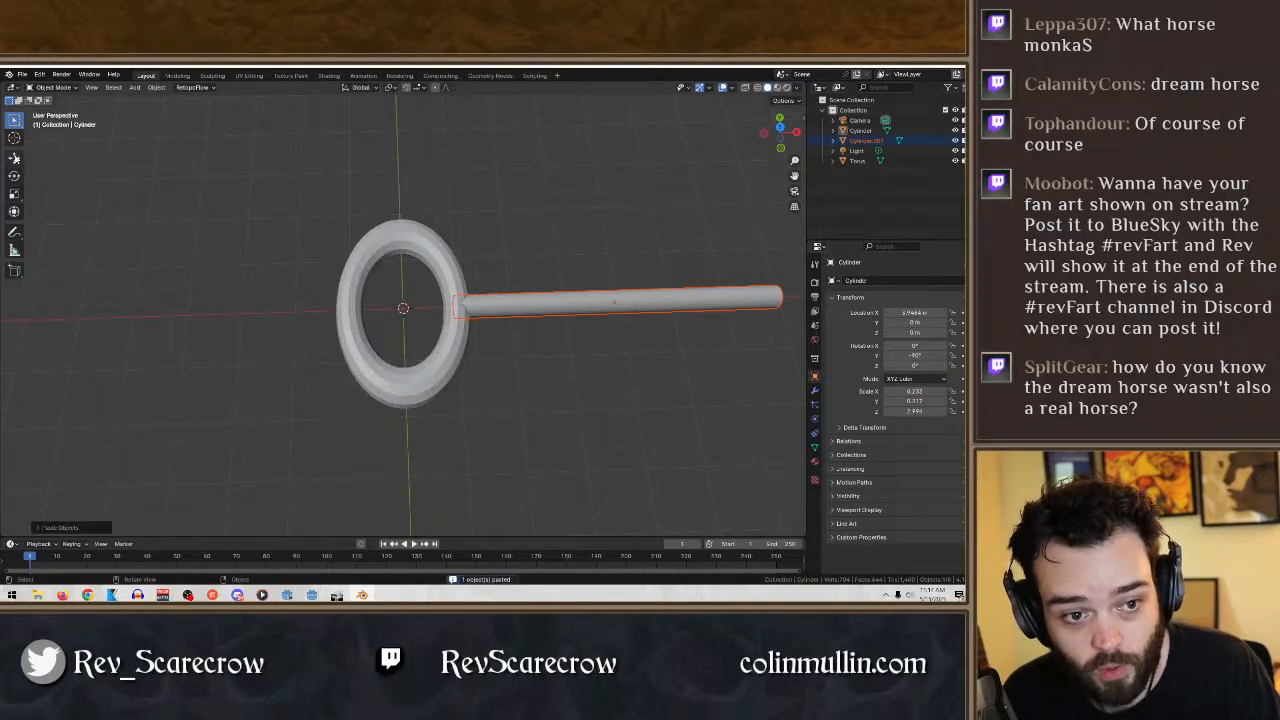
{"action": "left_click", "coordinate": [14, 193]}
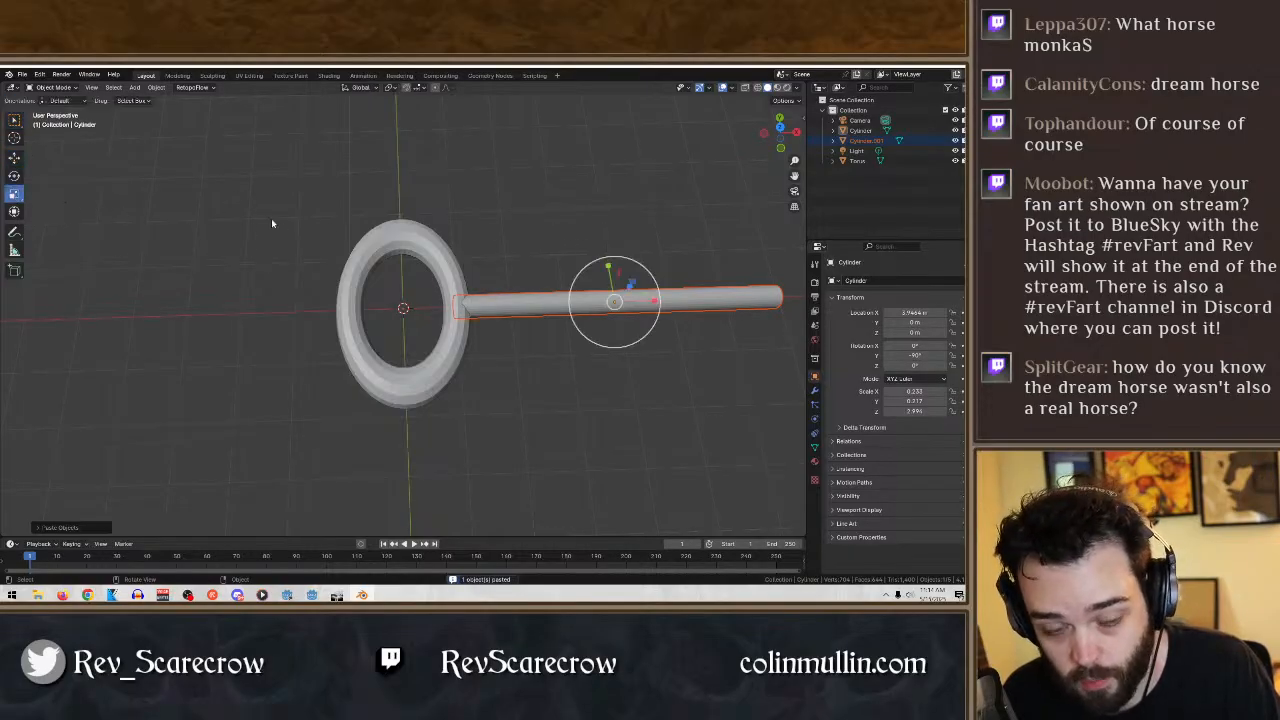
- Shorten the duplicate cylinder along X and thicken it slightly to form a collar around the shaft
{"action": "left_click_drag", "start_coordinate": [647, 299], "coordinate": [620, 301]}
{"action": "middle_click_drag", "start_coordinate": [620, 301], "coordinate": [559, 387]}
{"action": "left_click_drag", "start_coordinate": [555, 372], "coordinate": [562, 368]}
{"action": "middle_click_drag", "start_coordinate": [622, 387], "coordinate": [694, 431]}
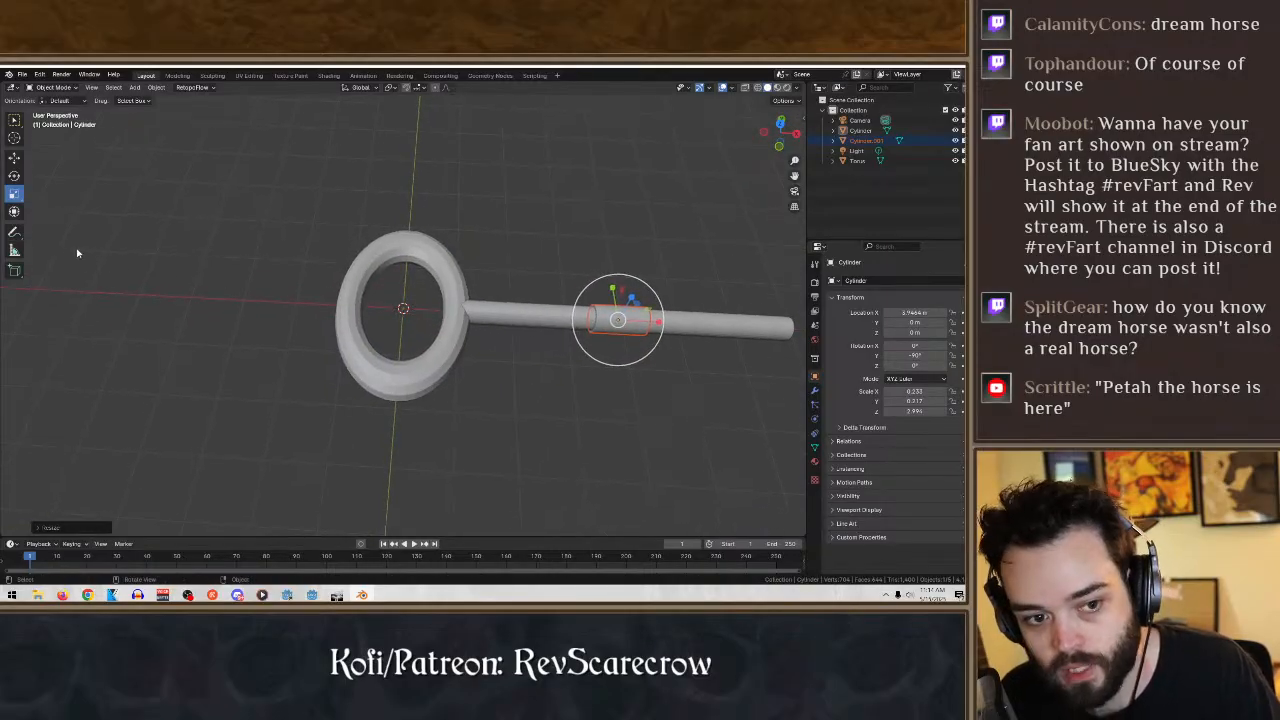
- Move the collar along X to the ring end of the shaft
{"action": "left_click", "coordinate": [14, 158]}
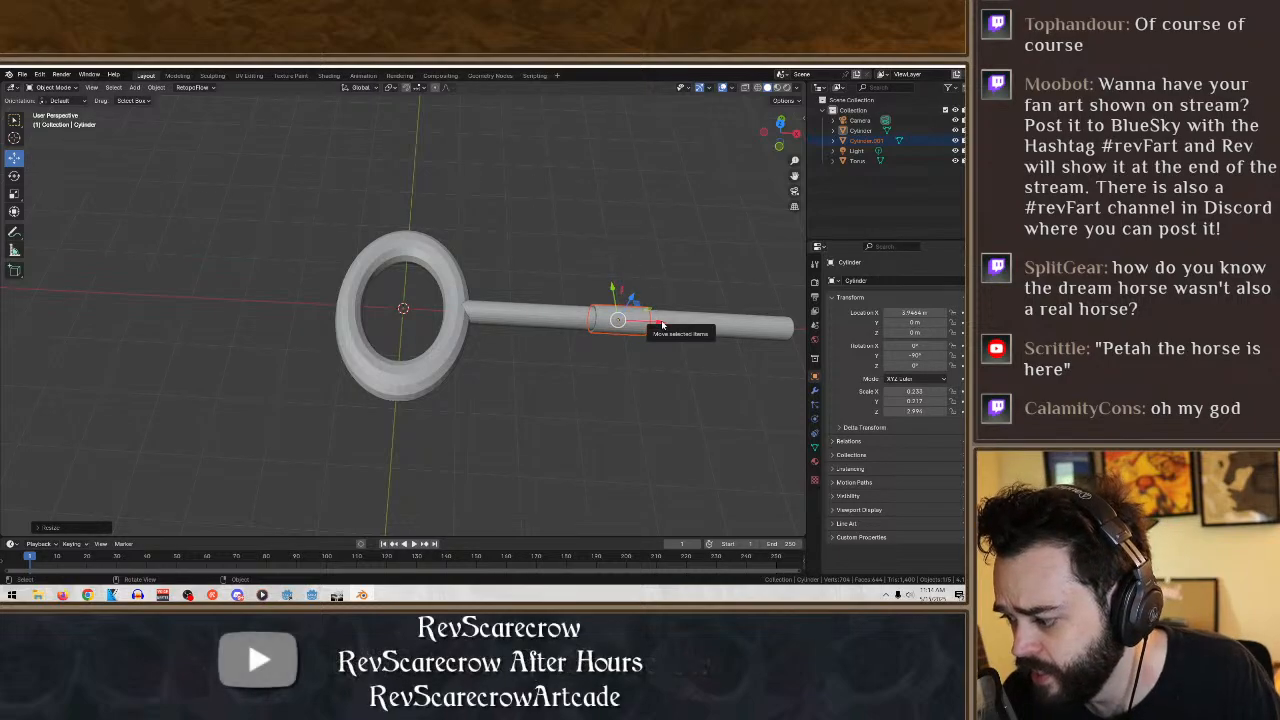
{"action": "left_click_drag", "start_coordinate": [652, 319], "coordinate": [567, 307]}
{"action": "mouse_move", "coordinate": [567, 307]}
{"action": "middle_mouse_down"}
{"action": "mouse_move", "coordinate": [554, 276]}
{"action": "mouse_move", "coordinate": [514, 391]}
{"action": "mouse_move", "coordinate": [521, 343]}
{"action": "mouse_move", "coordinate": [562, 324]}
{"action": "middle_mouse_up"}
{"action": "scroll", "coordinate": [540, 345], "scroll_direction": "down", "scroll_amount": 5}
{"action": "middle_click_drag", "start_coordinate": [517, 367], "coordinate": [475, 386]}
{"action": "scroll", "coordinate": [460, 292], "scroll_direction": "up", "scroll_amount": 1}
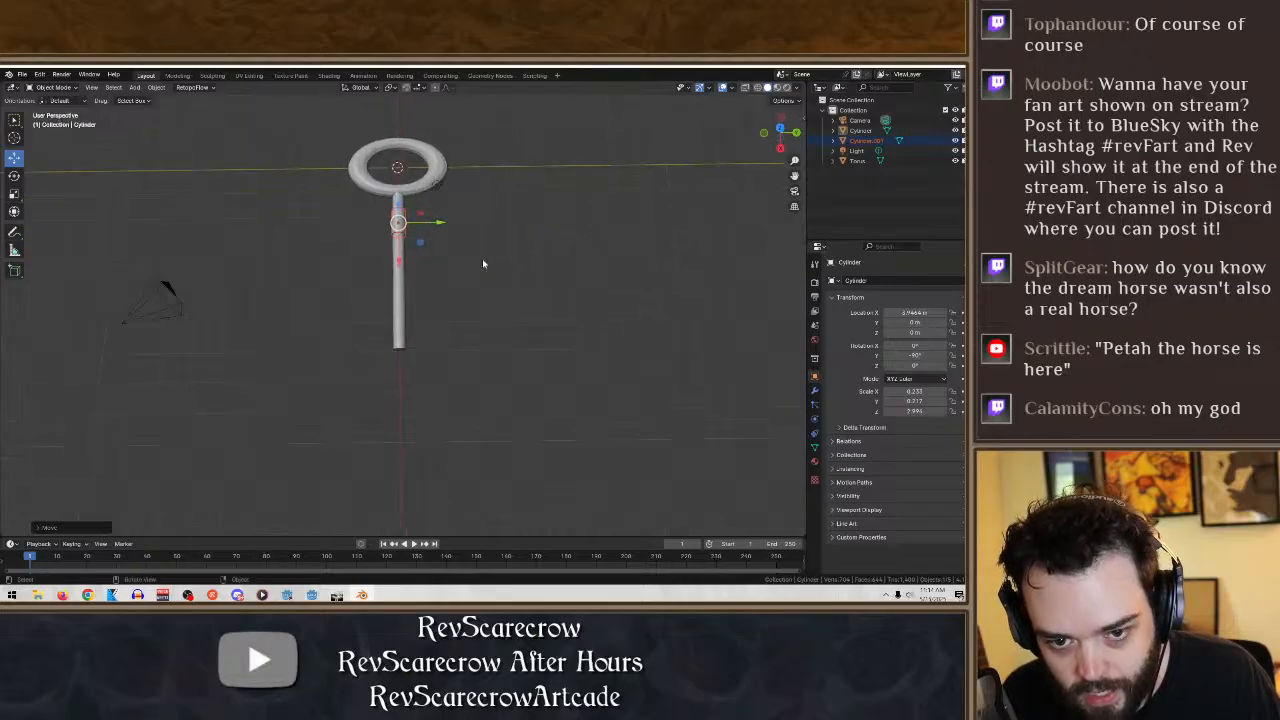
{"action": "middle_click_drag", "start_coordinate": [440, 210], "coordinate": [426, 233]}
- Narrow the torus ring along Y to a scale of about 1.37
{"action": "left_click", "coordinate": [452, 182]}
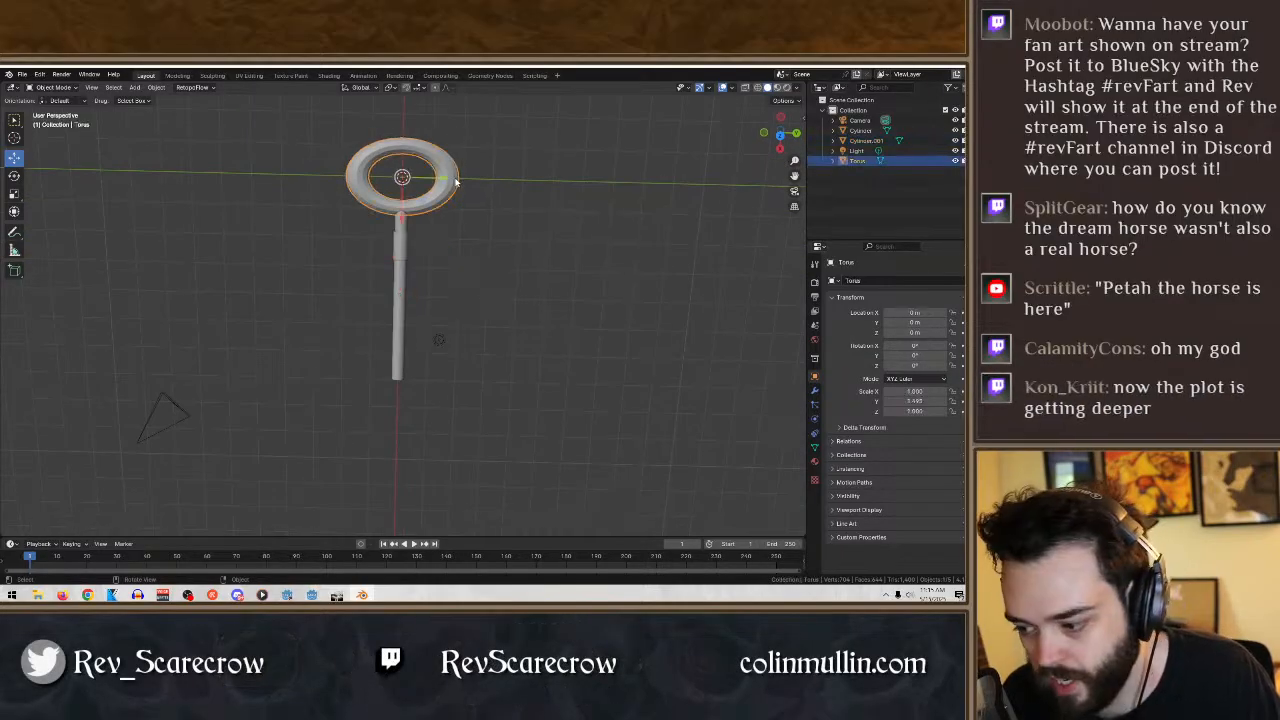
{"action": "left_click", "coordinate": [14, 193]}
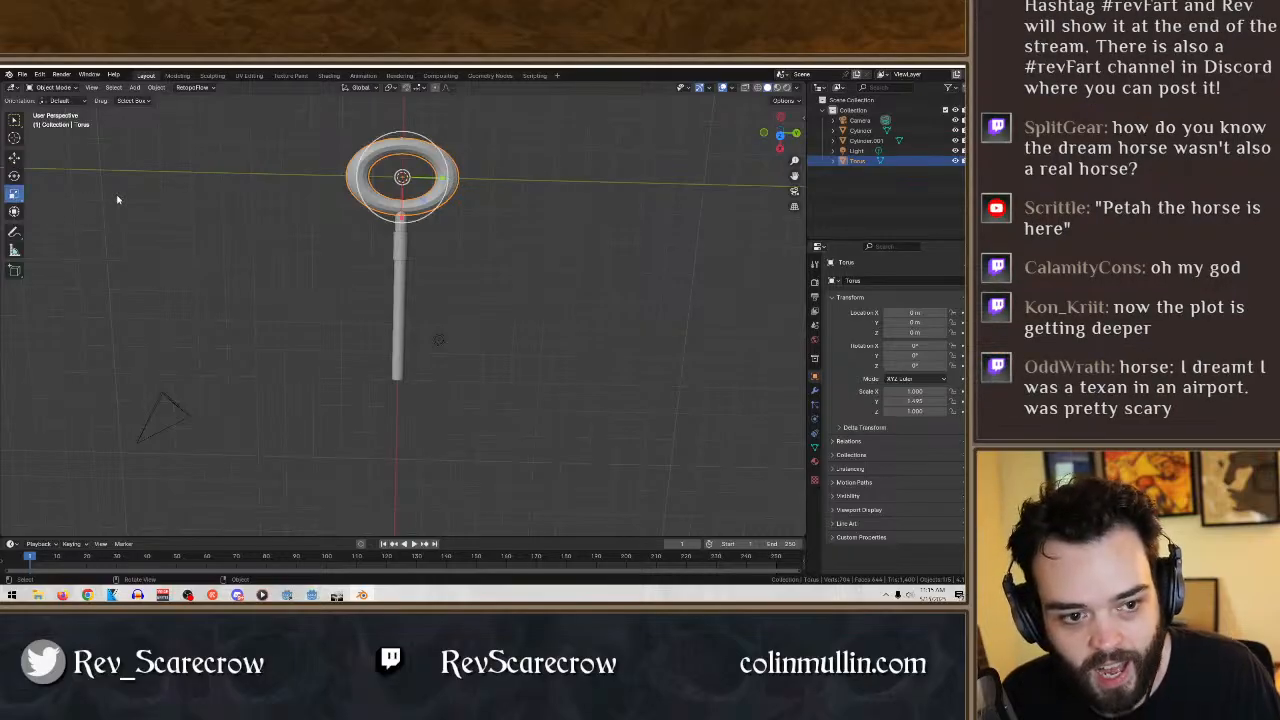
{"action": "left_click_drag", "start_coordinate": [443, 180], "coordinate": [439, 177]}
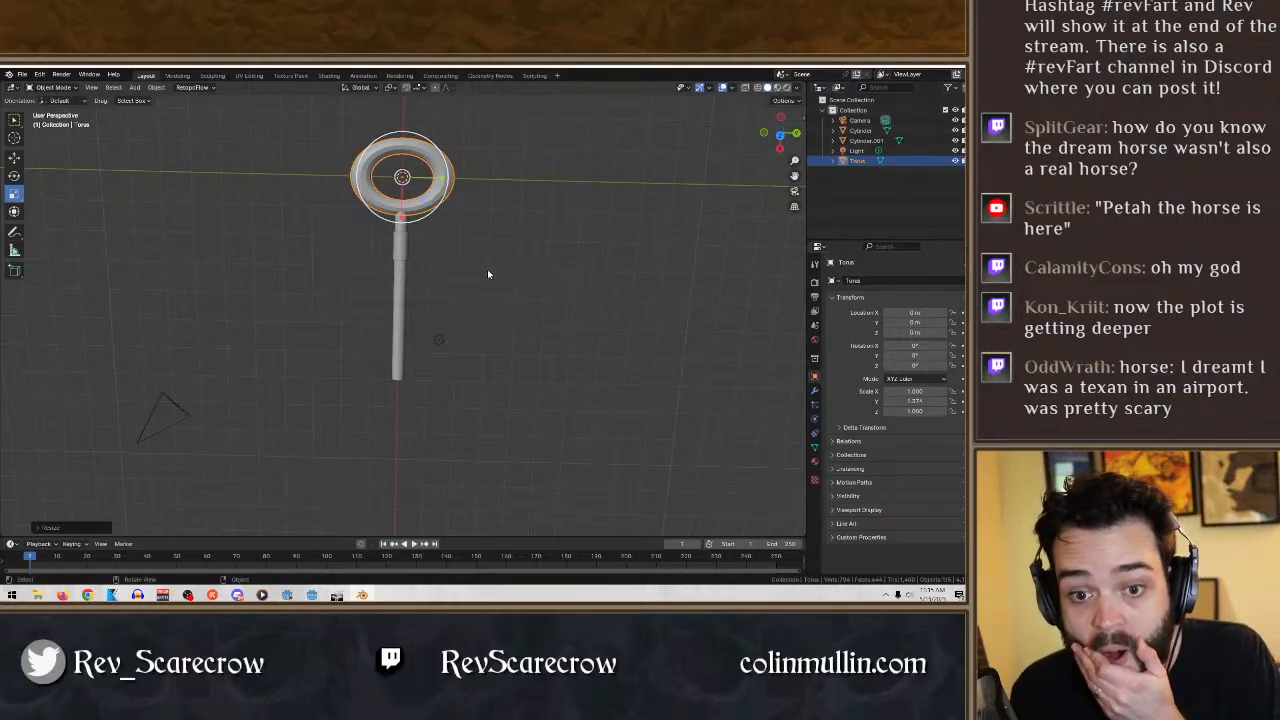
{"action": "middle_click_drag", "start_coordinate": [490, 273], "coordinate": [467, 250]}
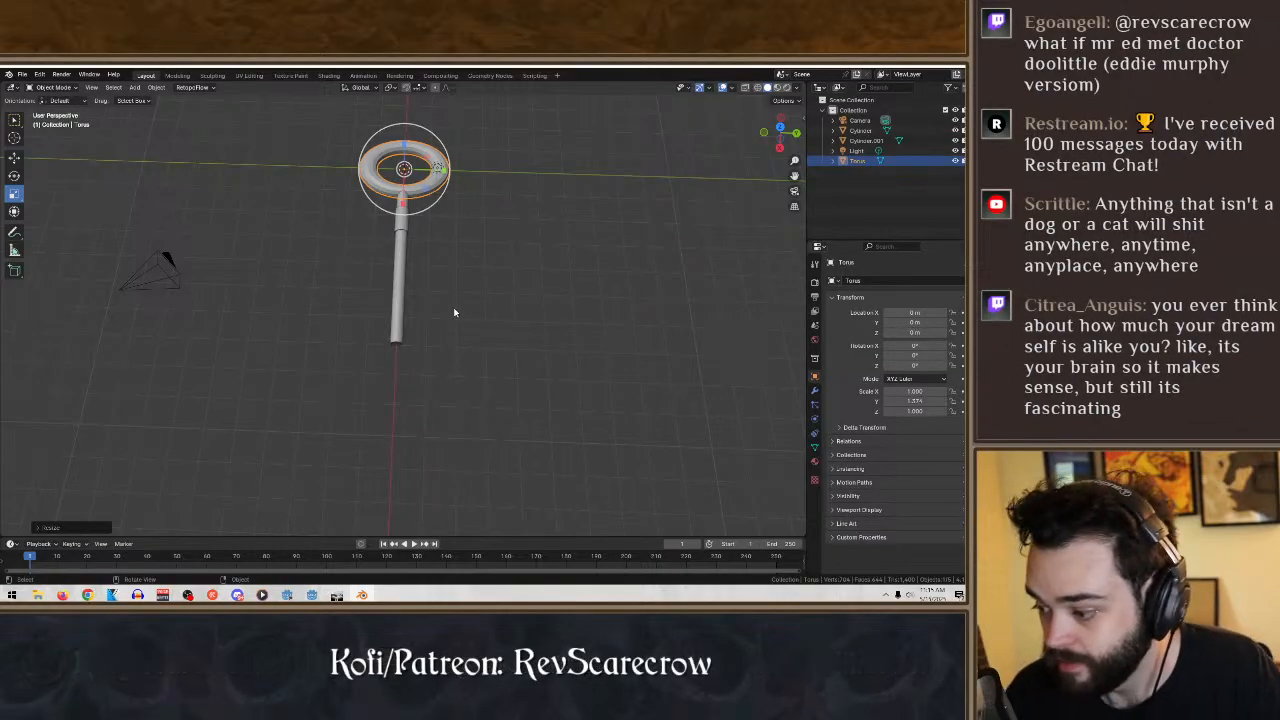
{"action": "middle_click_drag", "start_coordinate": [454, 313], "coordinate": [463, 280]}
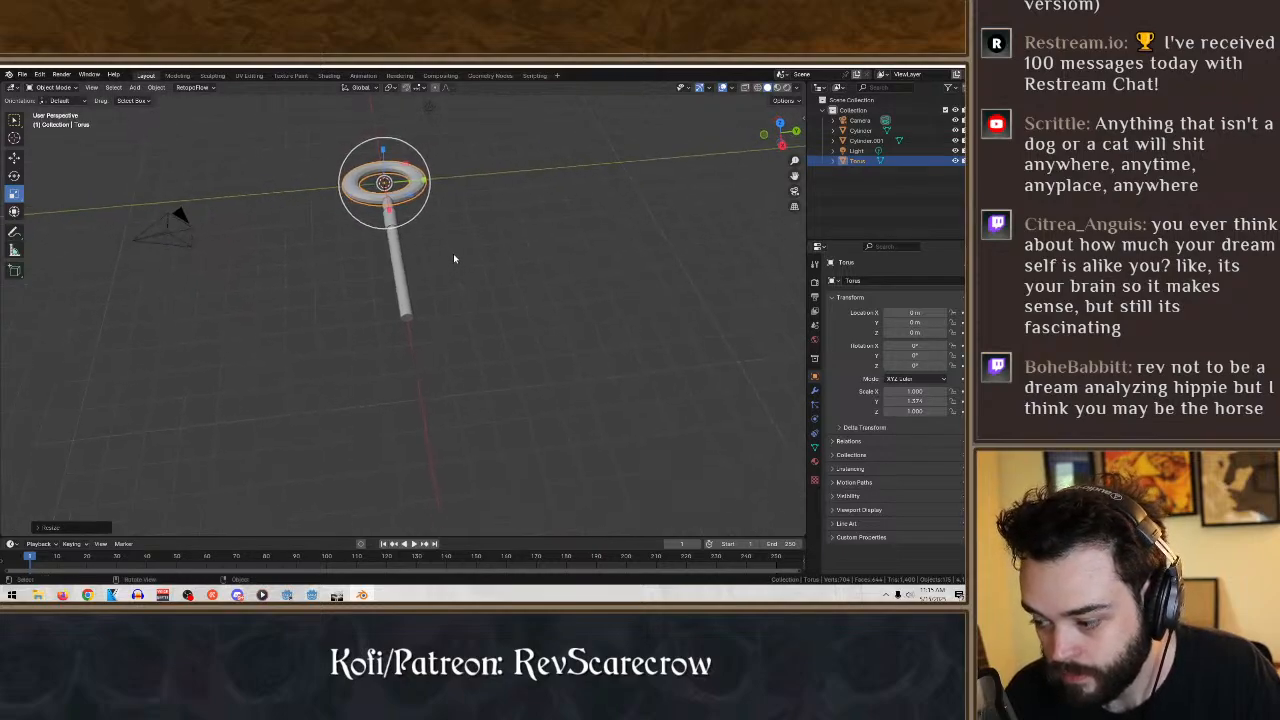
{"action": "middle_click_drag", "start_coordinate": [443, 229], "coordinate": [438, 250]}
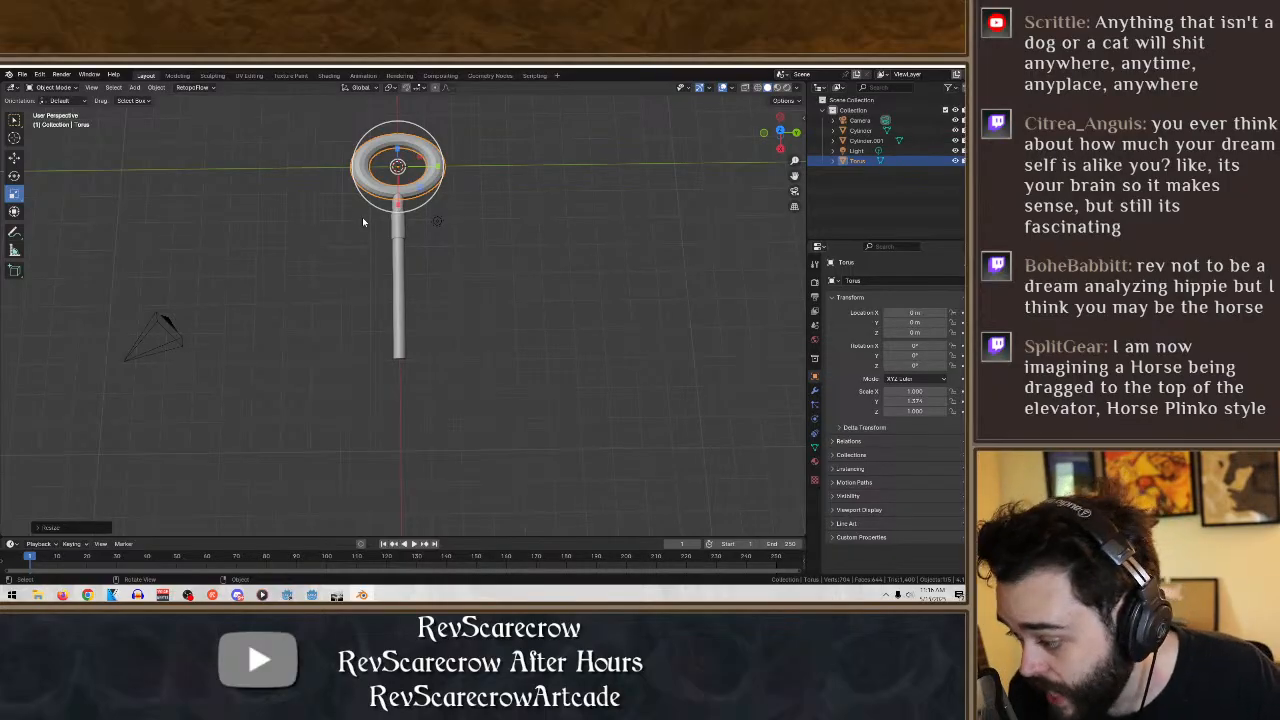
{"action": "mouse_move", "coordinate": [486, 229]}
{"action": "middle_mouse_down"}
{"action": "mouse_move", "coordinate": [473, 182]}
{"action": "mouse_move", "coordinate": [486, 149]}
{"action": "mouse_move", "coordinate": [497, 226]}
{"action": "mouse_move", "coordinate": [475, 216]}
{"action": "middle_mouse_up"}
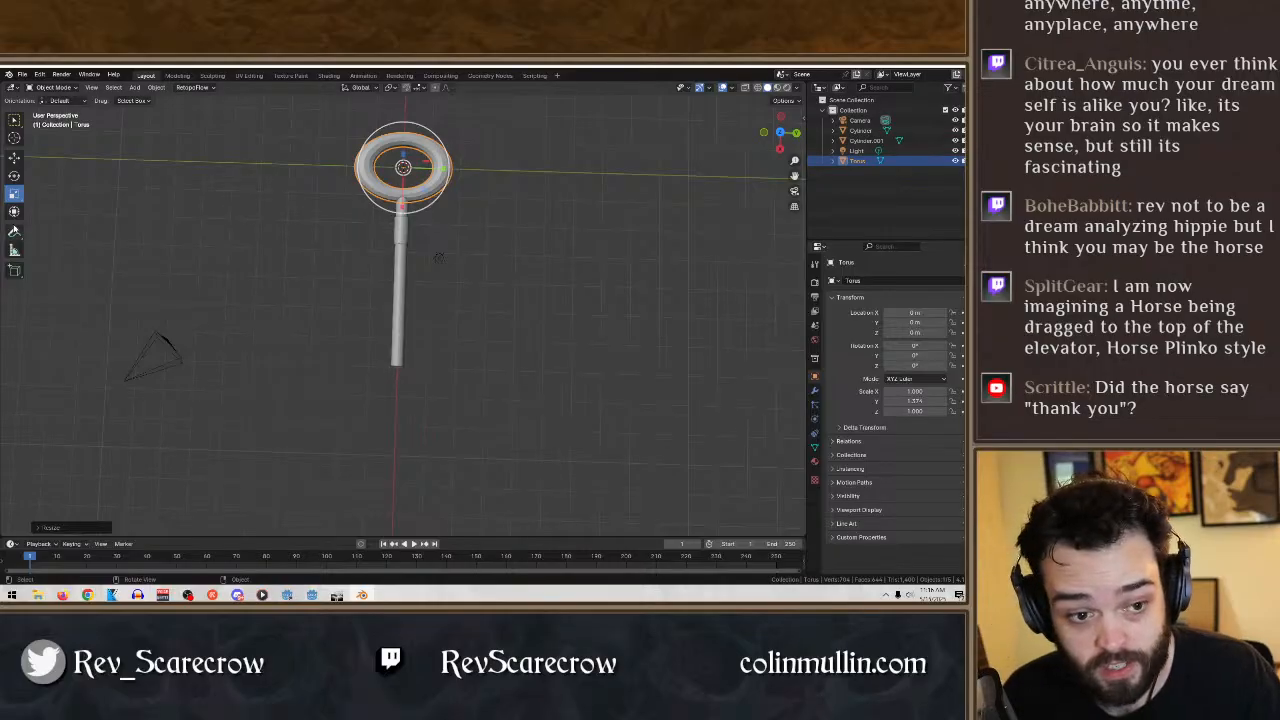
- Add a cube mesh and flatten it along Z to a scale of about 0.21
{"action": "left_click", "coordinate": [134, 88]}
{"action": "mouse_move", "coordinate": [150, 99]}
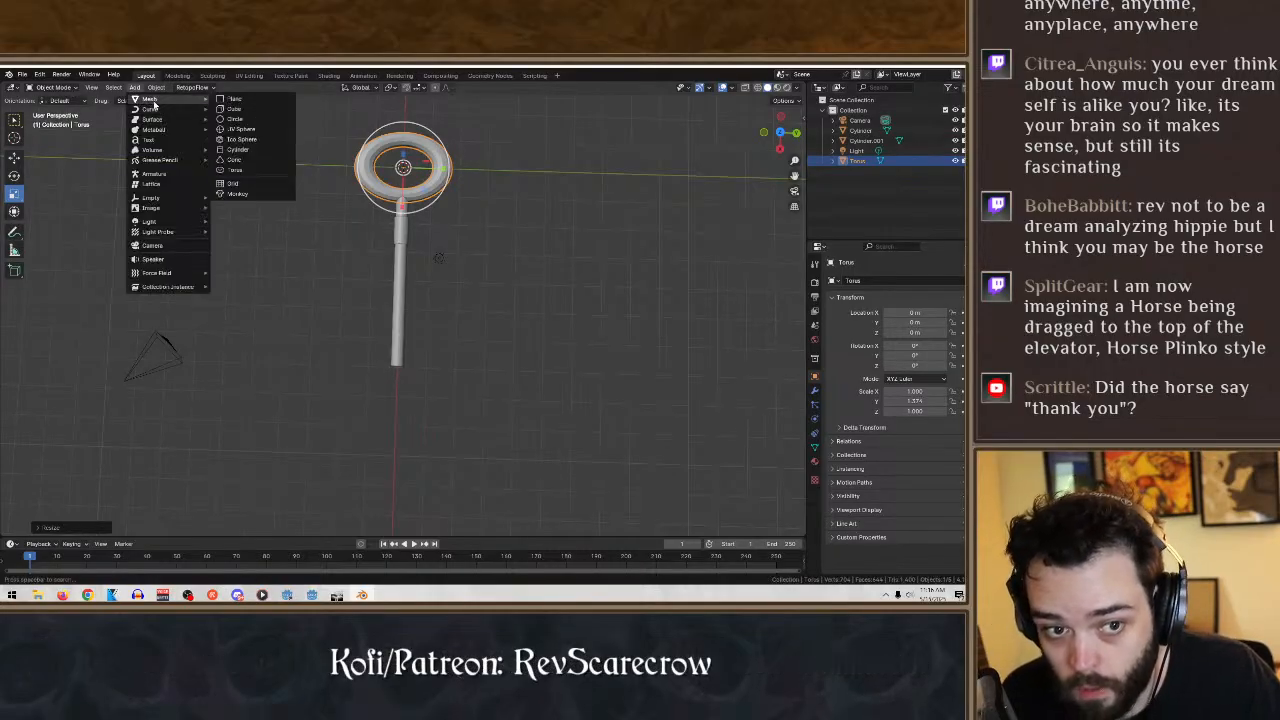
{"action": "left_click", "coordinate": [266, 107]}
{"action": "middle_click_drag", "start_coordinate": [430, 174], "coordinate": [538, 234]}
{"action": "key", "text": "s"}
{"action": "key", "text": "z"}
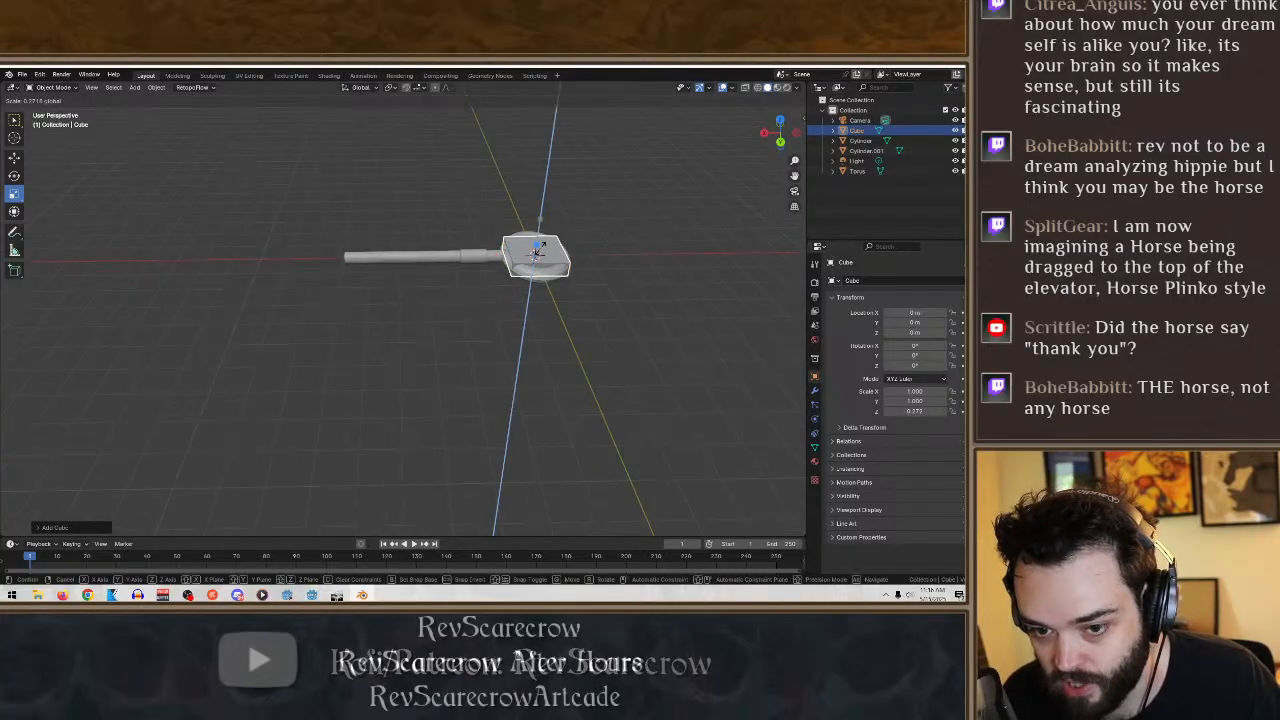
{"action": "left_click", "coordinate": [539, 249]}
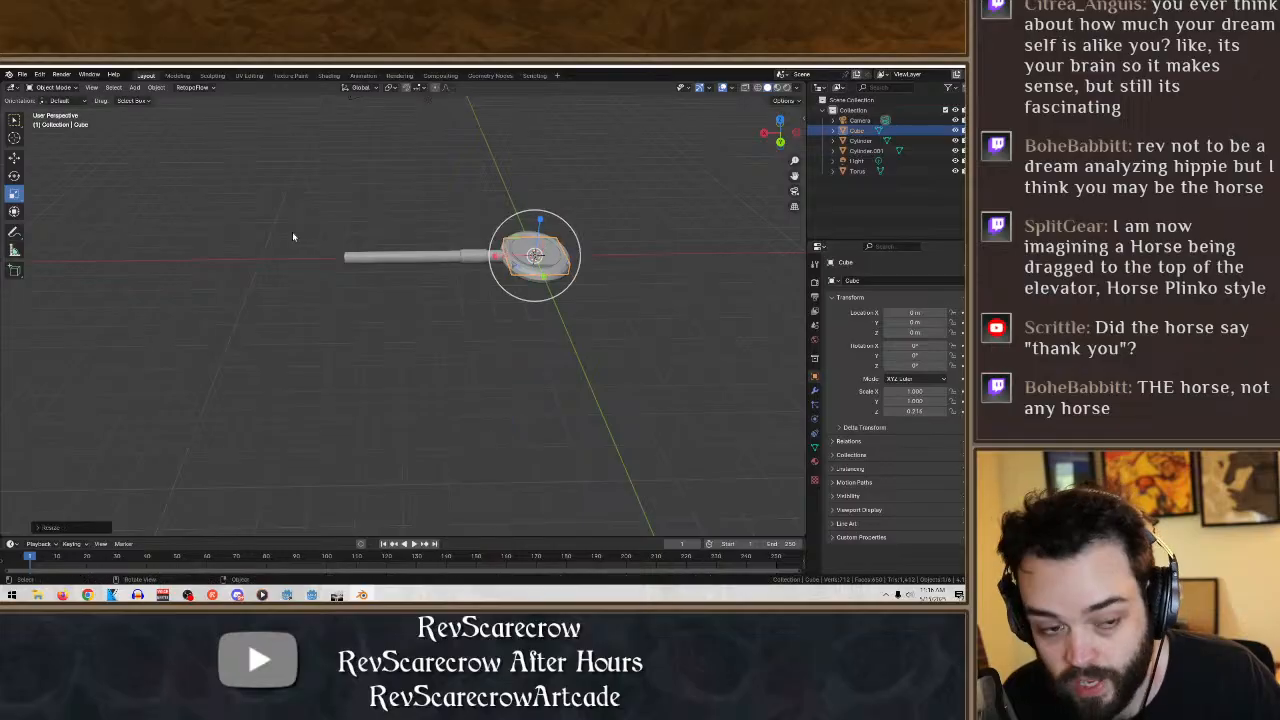
- Move the flattened cube to the shaft's free end, at about 5.9 m in X and 0.94 m in Y
{"action": "left_click", "coordinate": [14, 156]}
{"action": "left_click_drag", "start_coordinate": [492, 239], "coordinate": [335, 240]}
{"action": "middle_click_drag", "start_coordinate": [375, 242], "coordinate": [511, 312]}
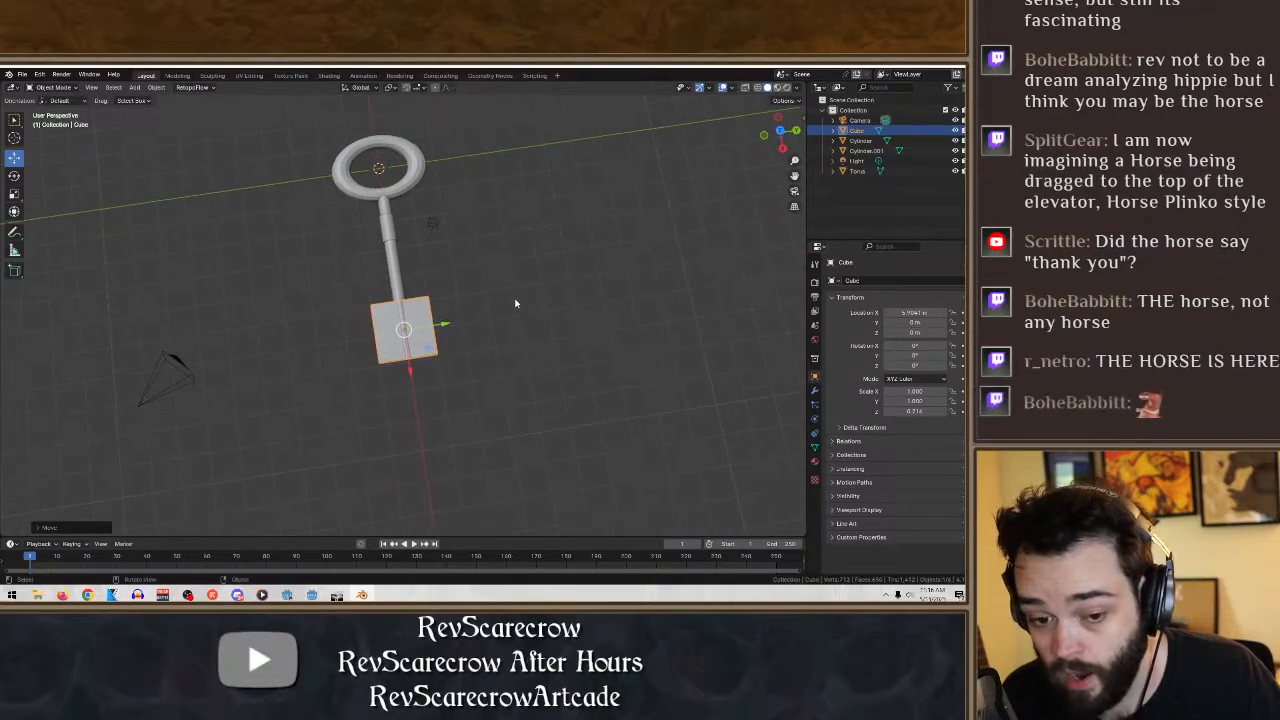
{"action": "scroll", "coordinate": [505, 305], "scroll_direction": "up", "scroll_amount": 3}
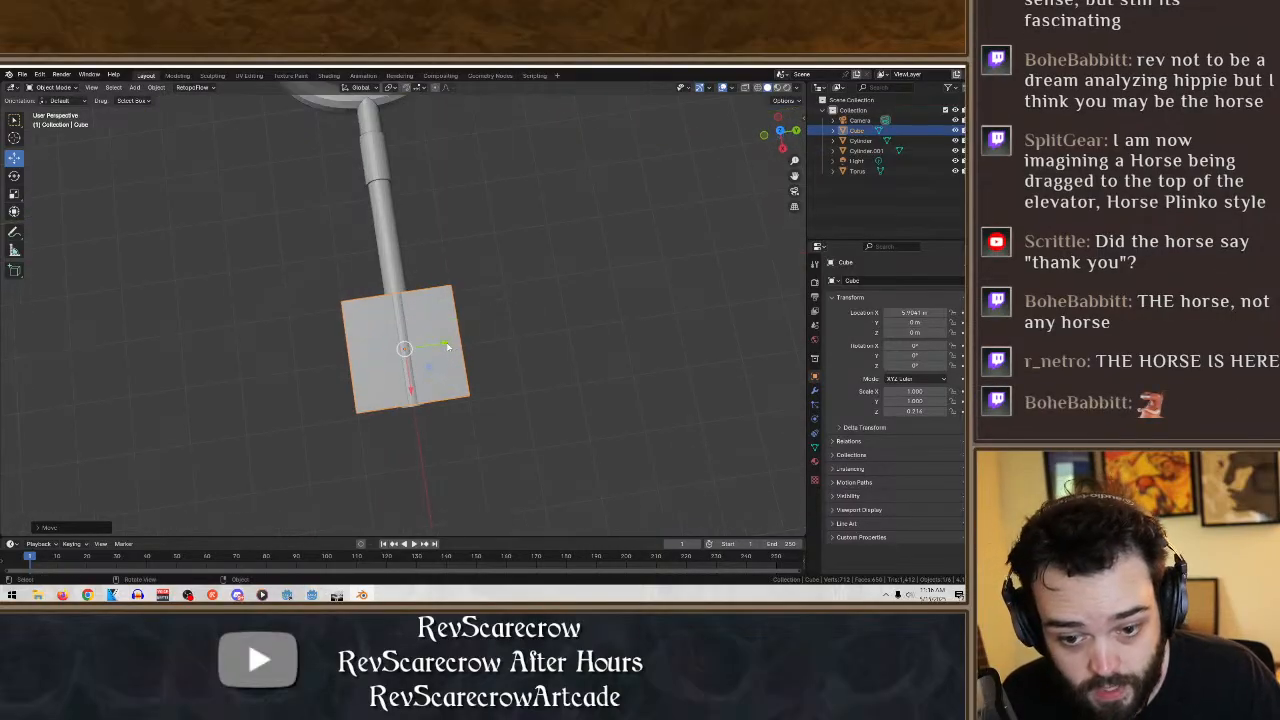
{"action": "key", "text": "g"}
{"action": "key", "text": "y"}
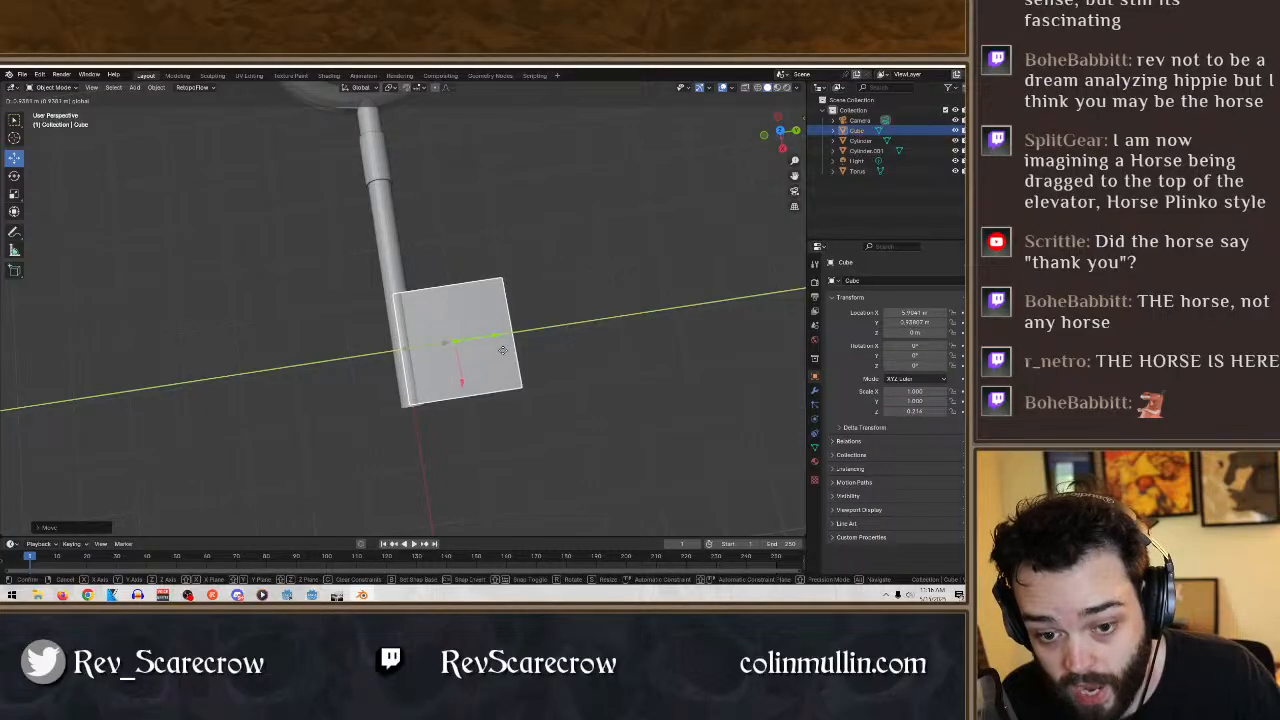
{"action": "left_click", "coordinate": [503, 352]}
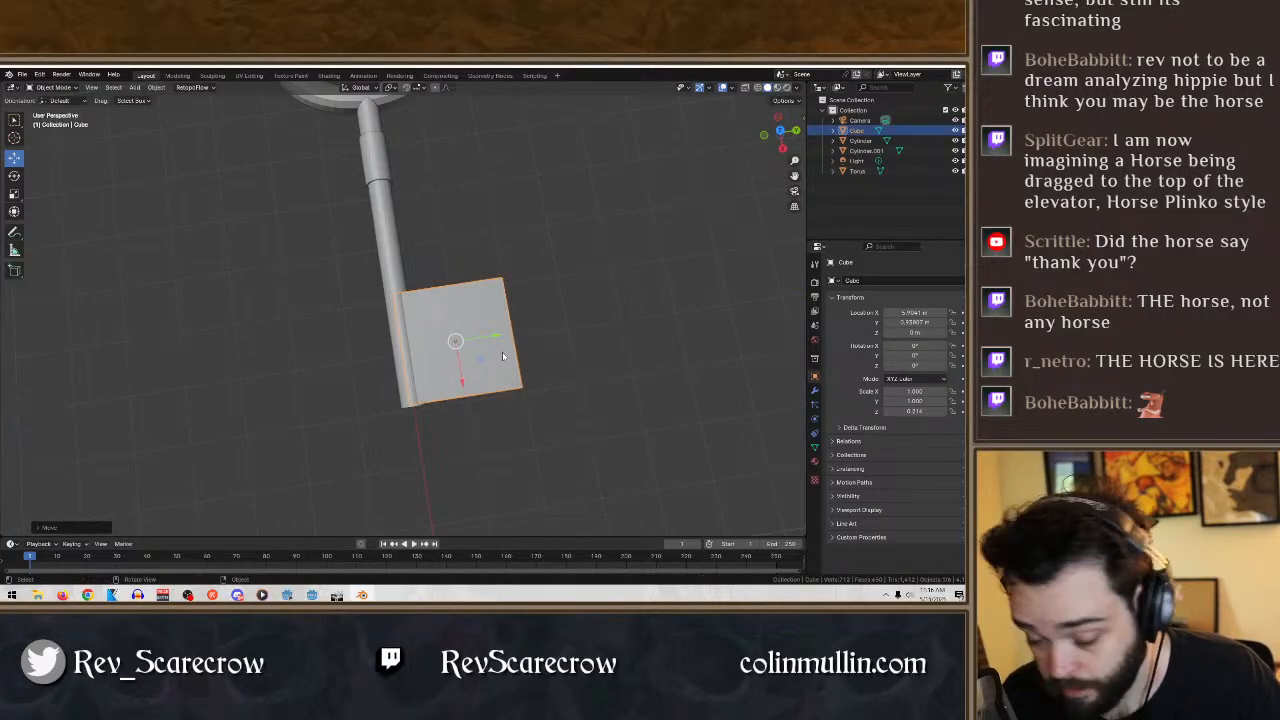
- Shrink the key-bit cube to scales of about 0.58 in X and 0.77 in Y
{"action": "left_click", "coordinate": [15, 193]}
{"action": "left_click_drag", "start_coordinate": [462, 383], "coordinate": [461, 367]}
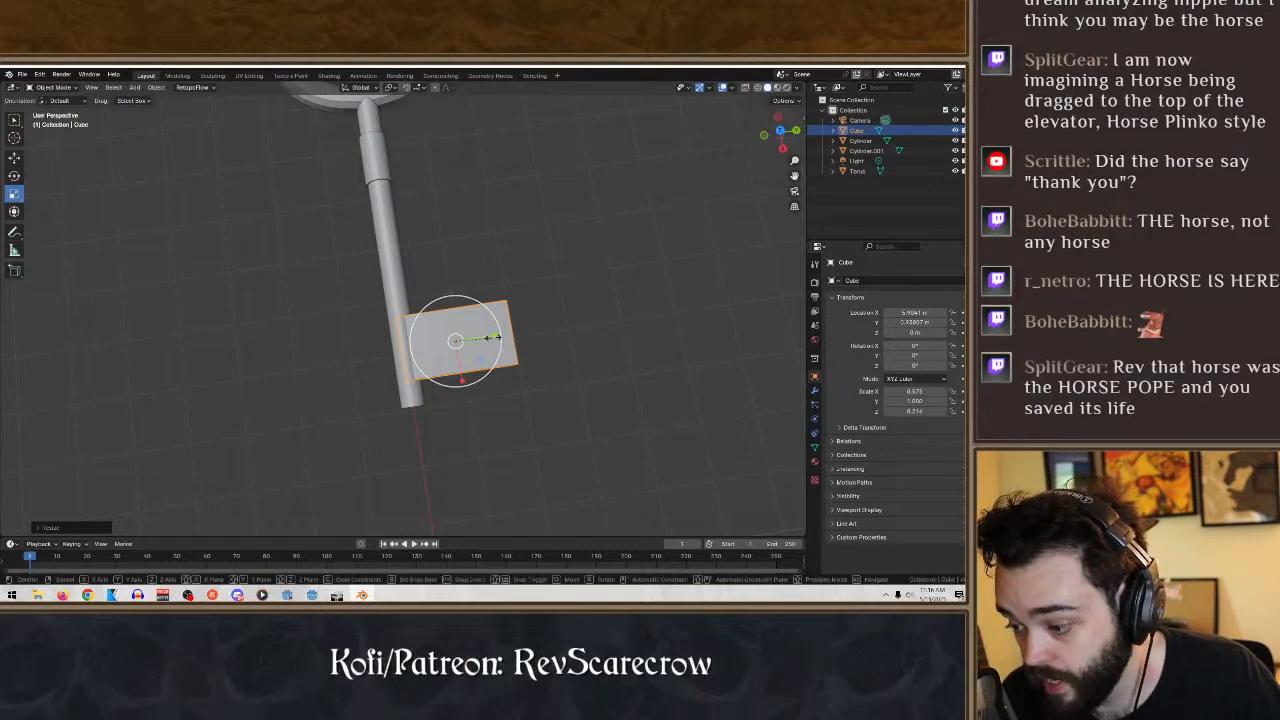
{"action": "left_click_drag", "start_coordinate": [495, 342], "coordinate": [484, 345]}
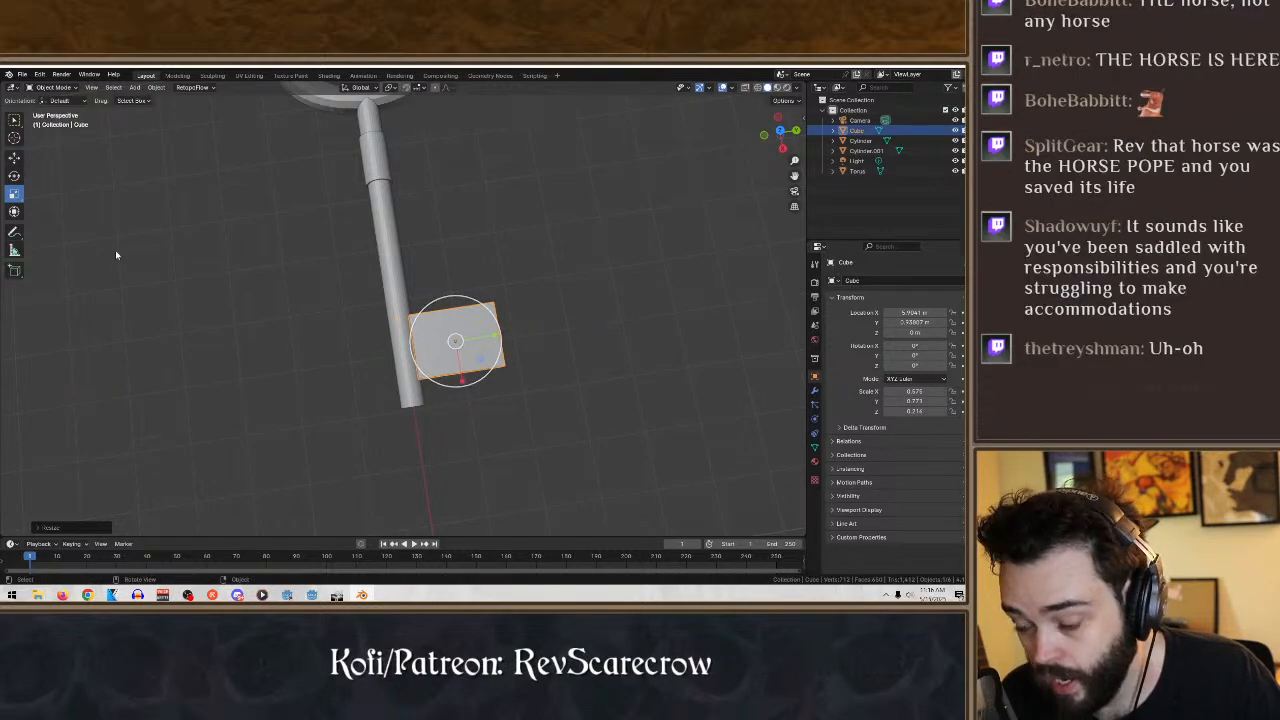
- Shift the key bit against the shaft to about 0.85 m in Y and nearer its tip at about 6.1 m in X
{"action": "left_click", "coordinate": [17, 161]}
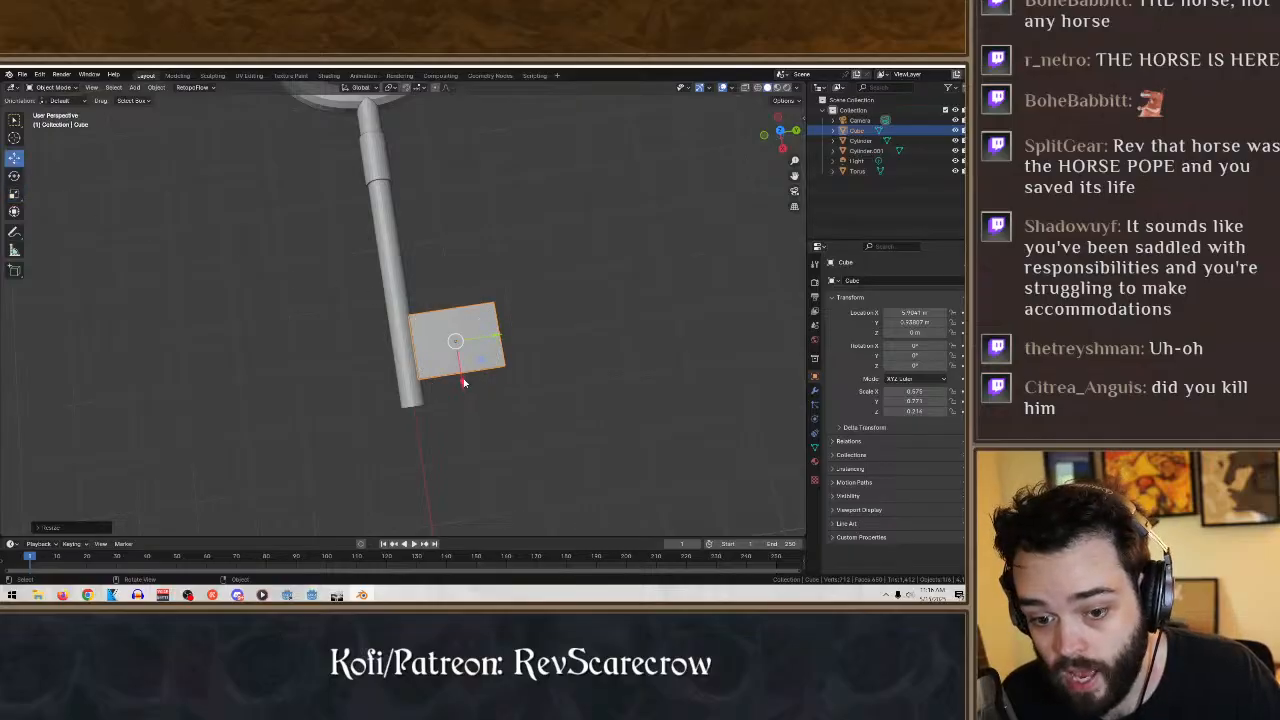
{"action": "left_click_drag", "start_coordinate": [502, 337], "coordinate": [497, 340]}
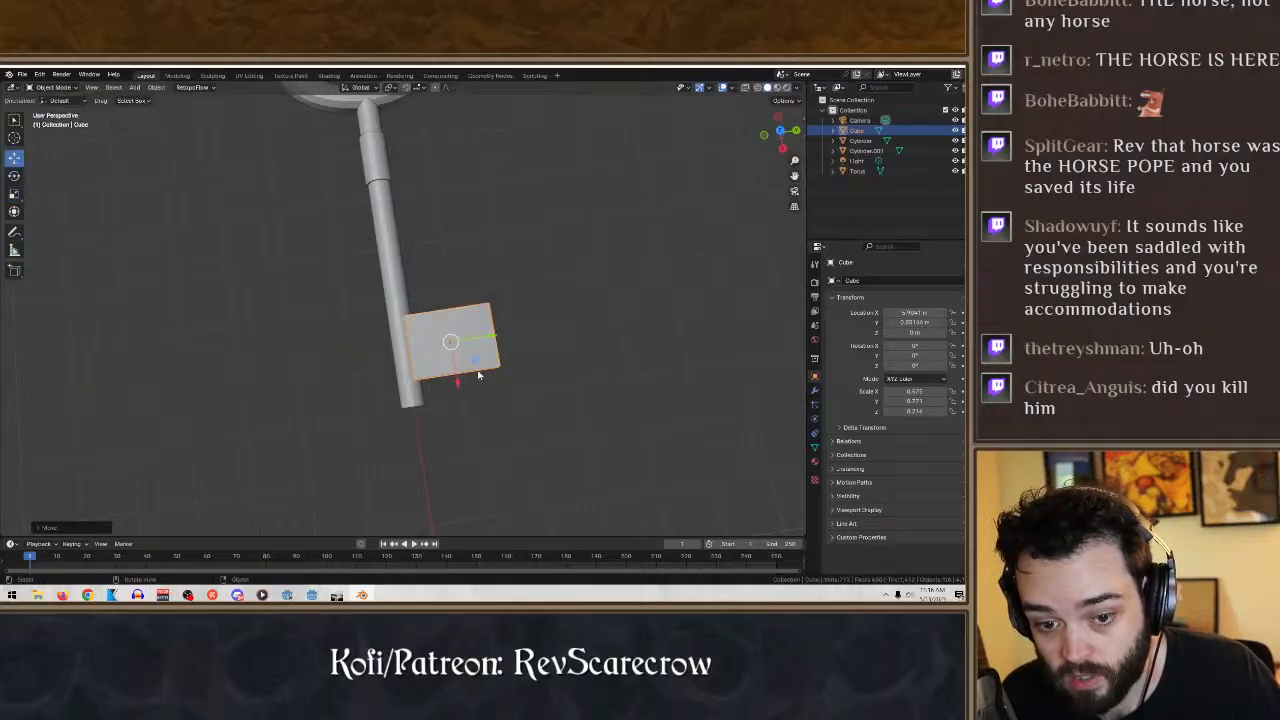
{"action": "left_click_drag", "start_coordinate": [460, 386], "coordinate": [461, 401]}
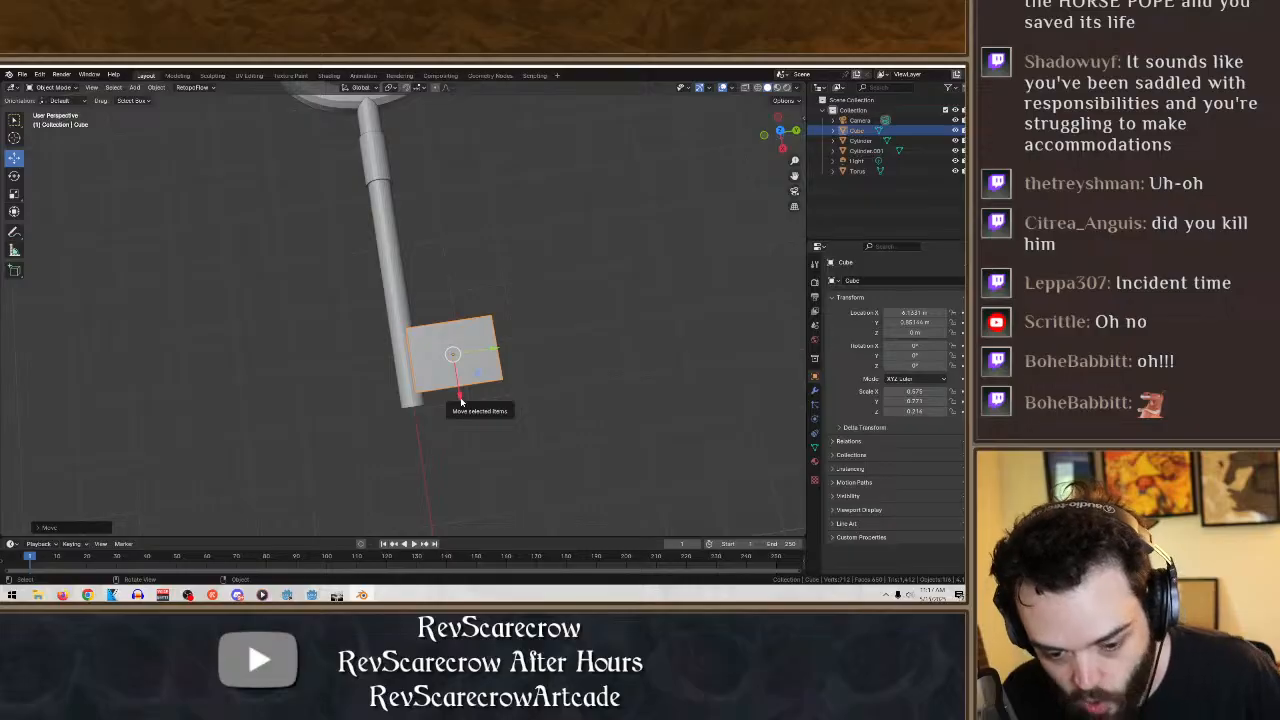
- Thin the key bit to a Z scale of about 0.11 and narrow it to a Y scale of about 0.74
{"action": "middle_click_drag", "start_coordinate": [466, 406], "coordinate": [510, 384]}
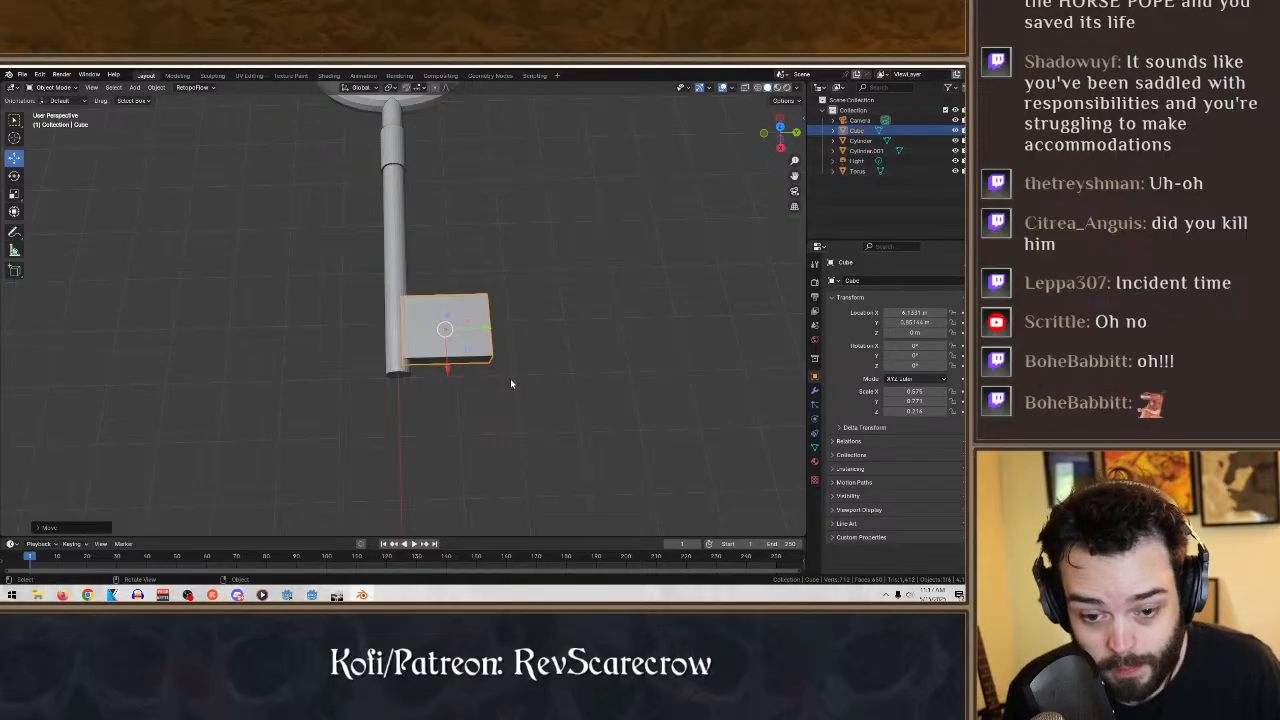
{"action": "mouse_move", "coordinate": [481, 394]}
{"action": "middle_mouse_down"}
{"action": "mouse_move", "coordinate": [480, 366]}
{"action": "mouse_move", "coordinate": [481, 414]}
{"action": "middle_mouse_up"}
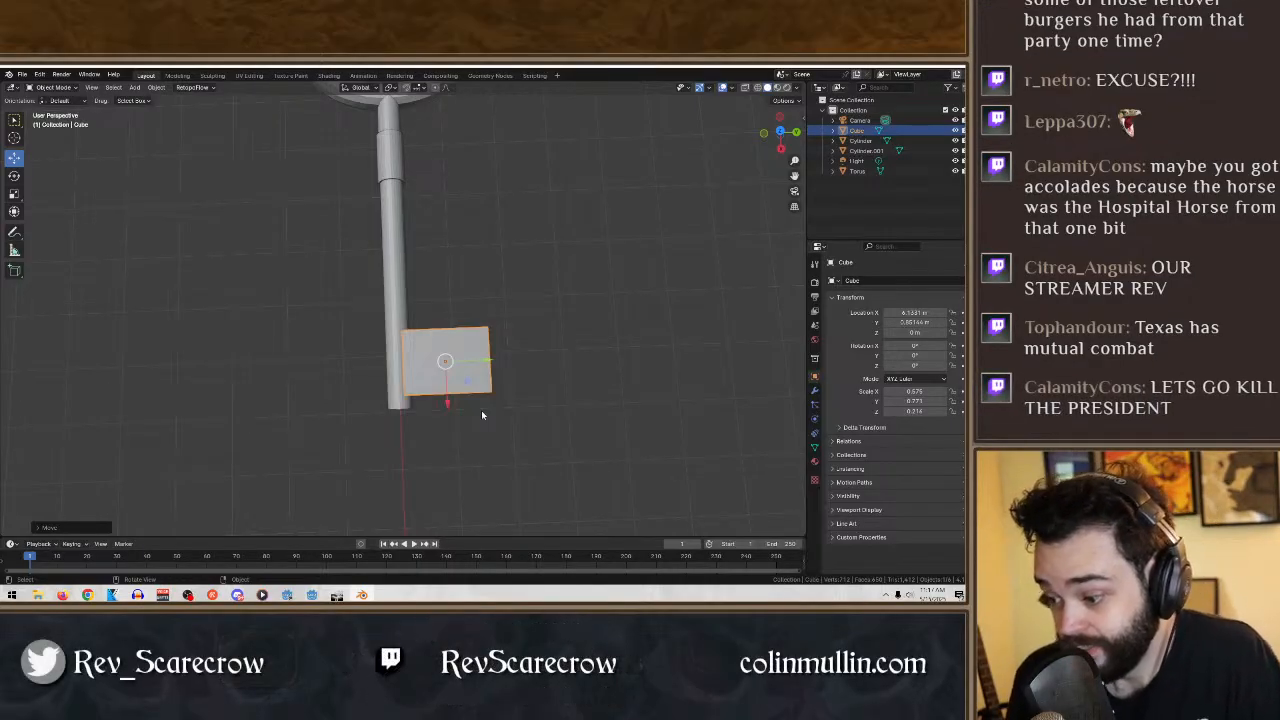
{"action": "middle_click_drag", "start_coordinate": [448, 428], "coordinate": [451, 371]}
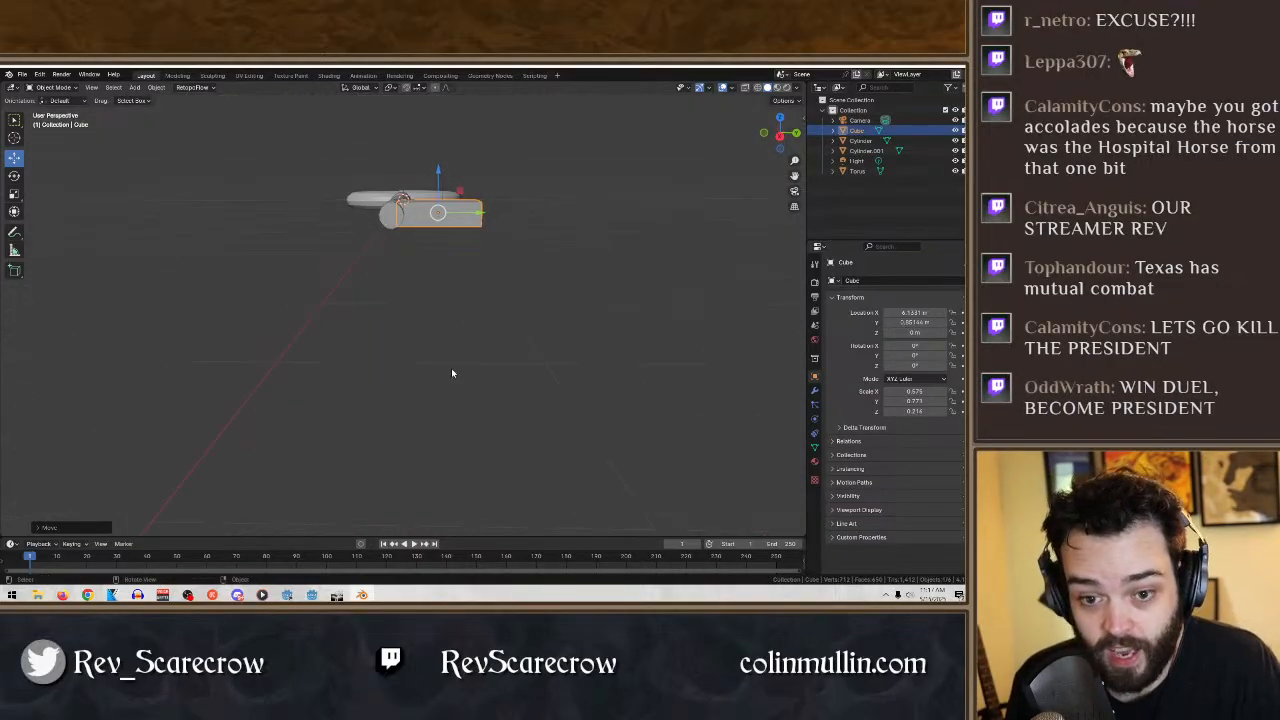
{"action": "left_click", "coordinate": [14, 195]}
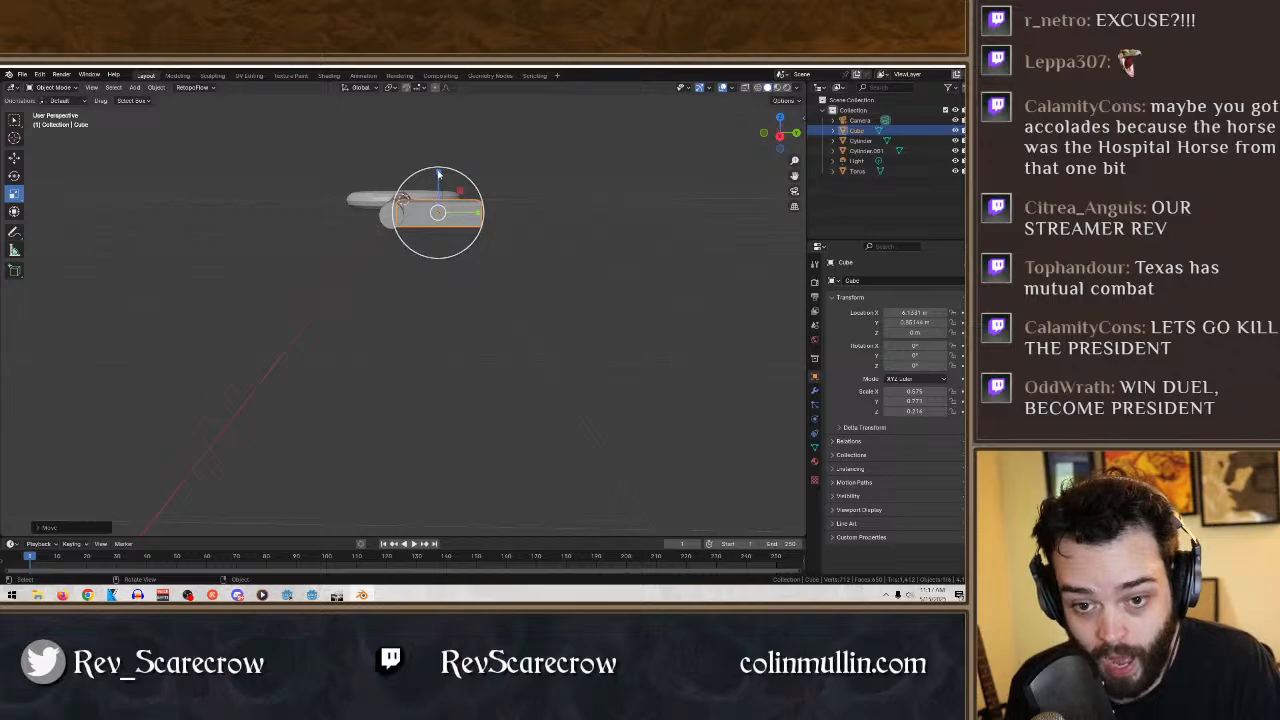
{"action": "left_click_drag", "start_coordinate": [437, 177], "coordinate": [437, 190]}
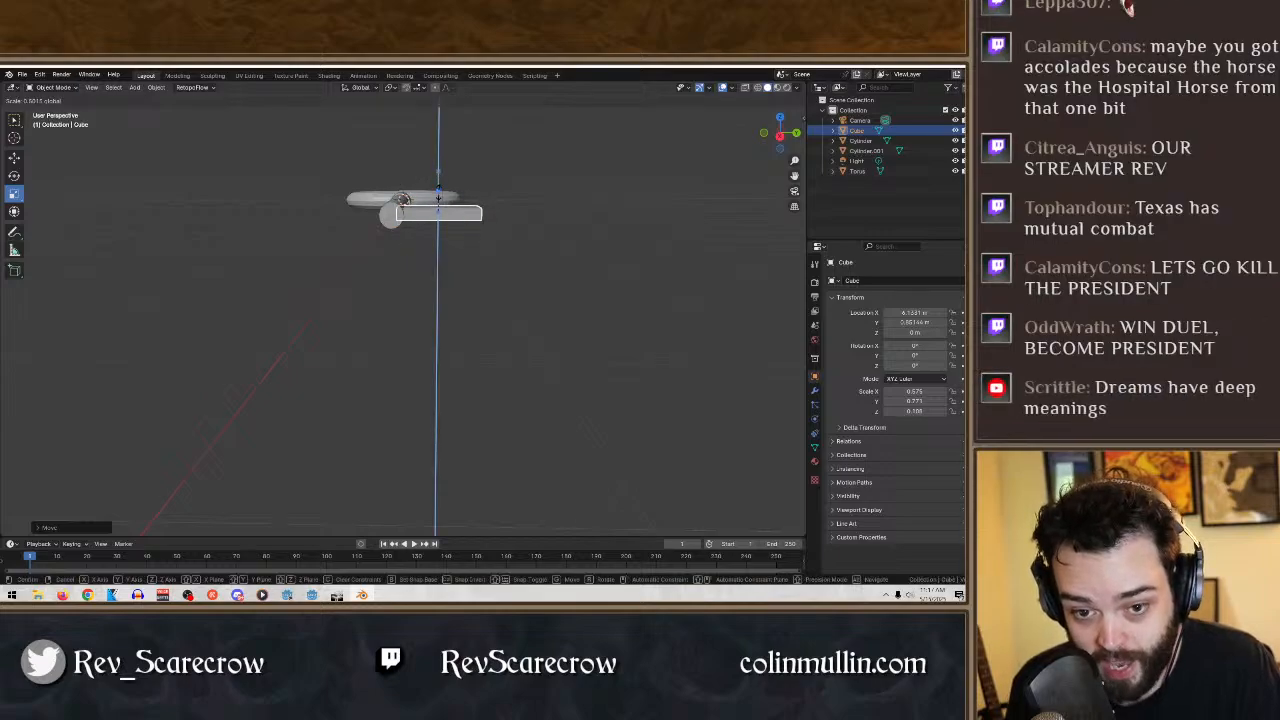
{"action": "middle_click_drag", "start_coordinate": [488, 241], "coordinate": [494, 338]}
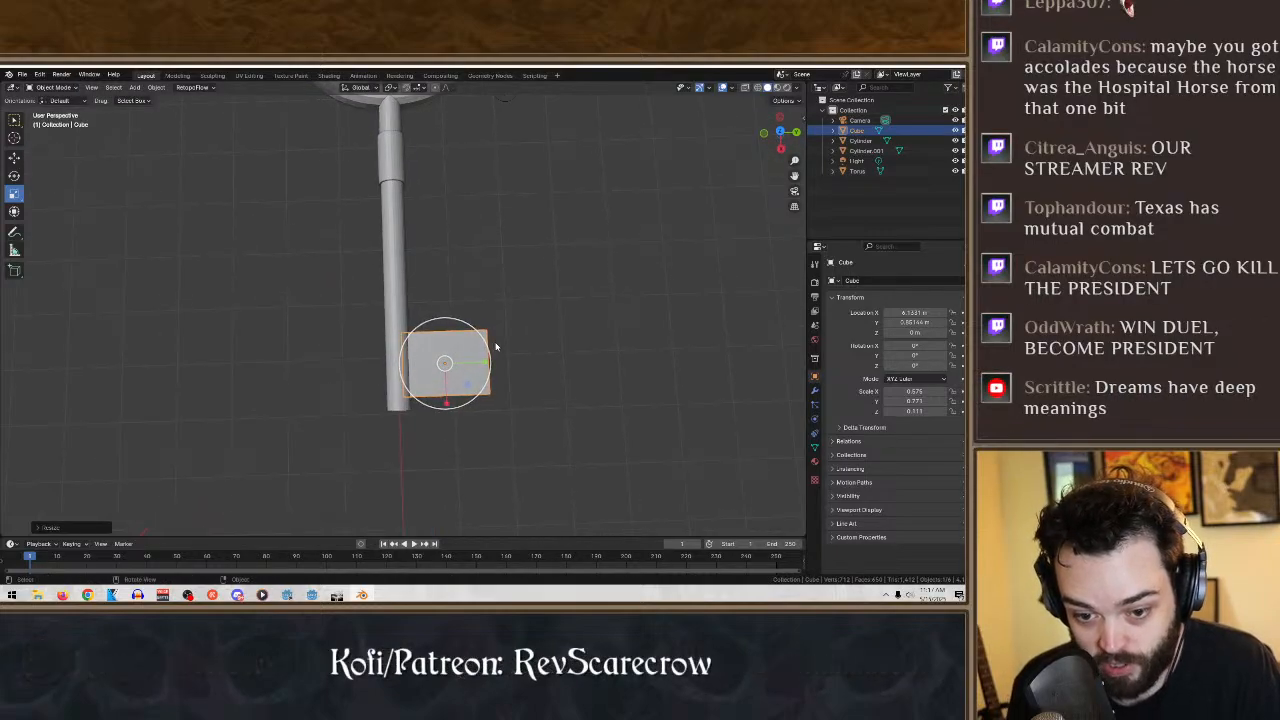
{"action": "left_click_drag", "start_coordinate": [483, 361], "coordinate": [480, 360]}
{"action": "middle_click_drag", "start_coordinate": [480, 360], "coordinate": [524, 388]}
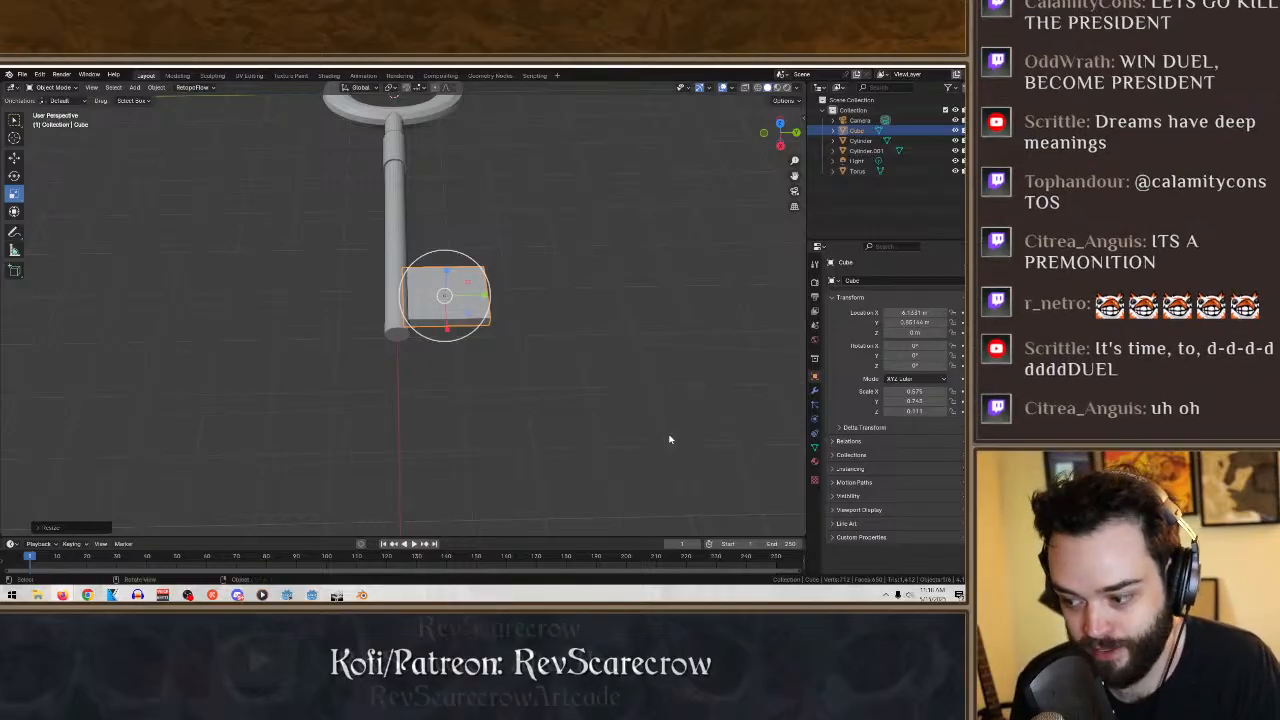
{"action": "mouse_move", "coordinate": [671, 437]}
{"action": "middle_mouse_down"}
{"action": "mouse_move", "coordinate": [664, 455]}
{"action": "mouse_move", "coordinate": [665, 425]}
{"action": "middle_mouse_up"}
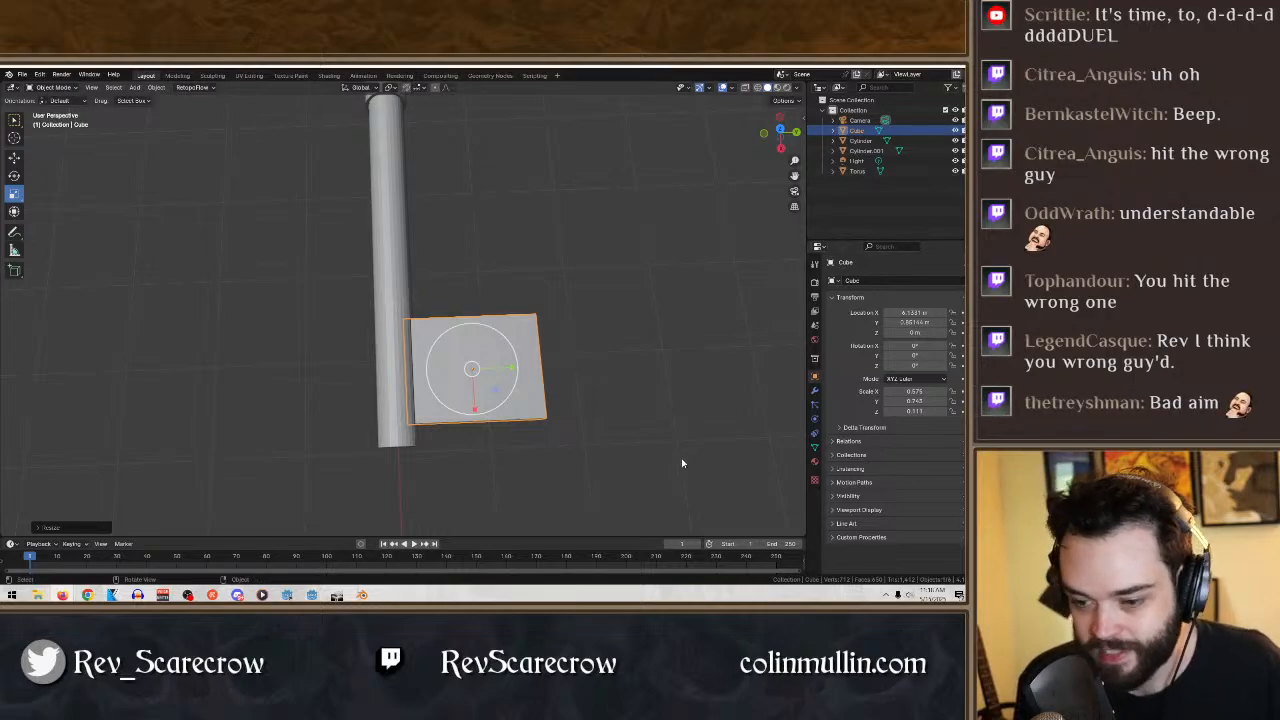
{"action": "middle_click_drag", "start_coordinate": [608, 431], "coordinate": [610, 380]}
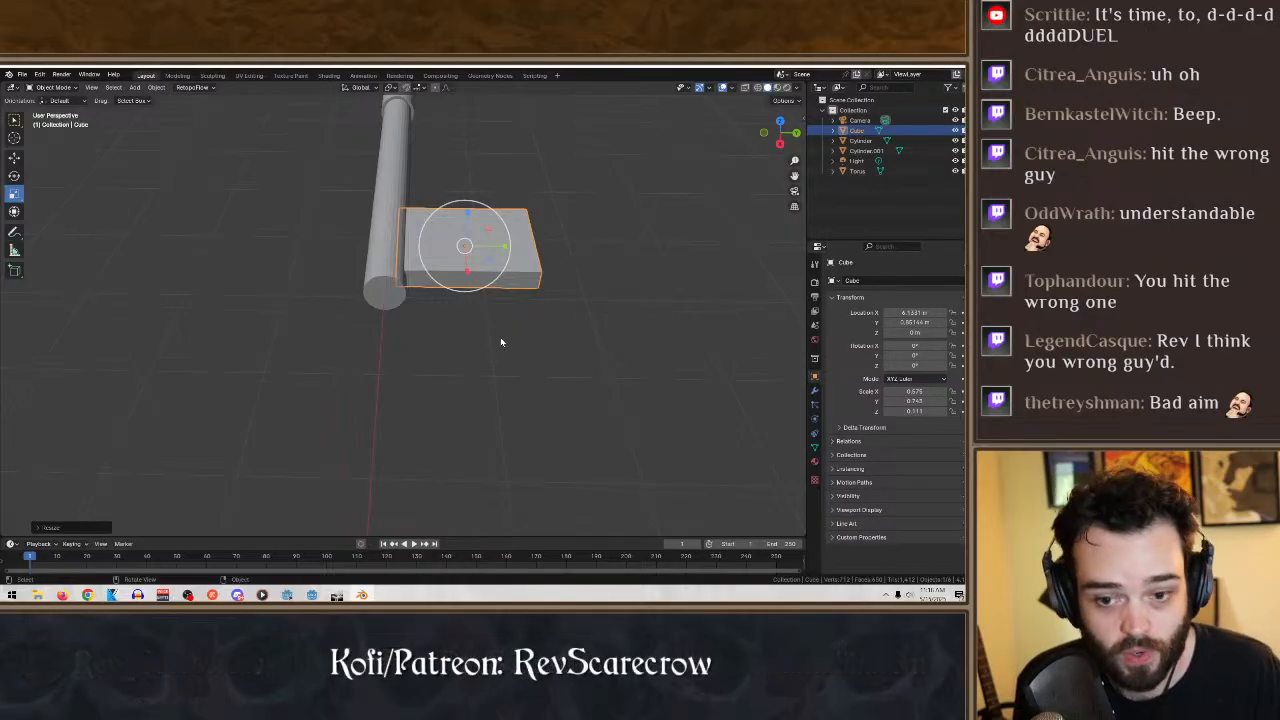
{"action": "middle_click_drag", "start_coordinate": [503, 343], "coordinate": [645, 335]}
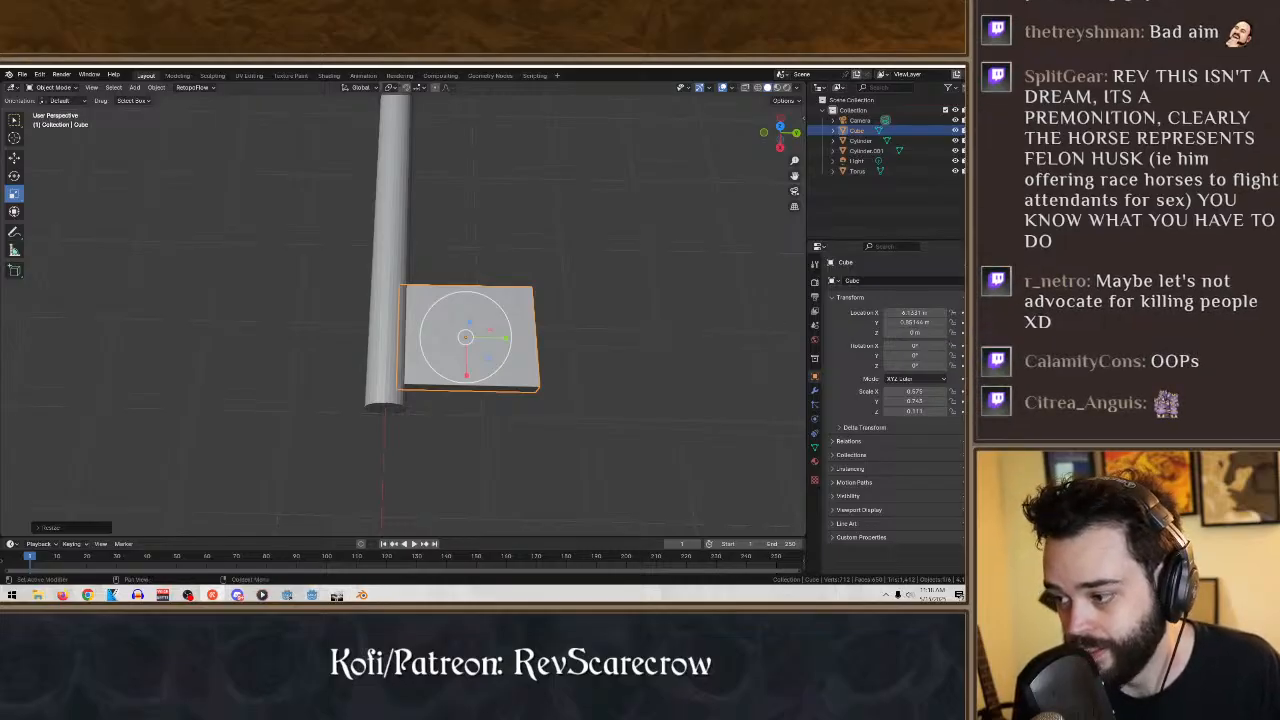
{"action": "middle_click_drag", "start_coordinate": [626, 365], "coordinate": [634, 381]}
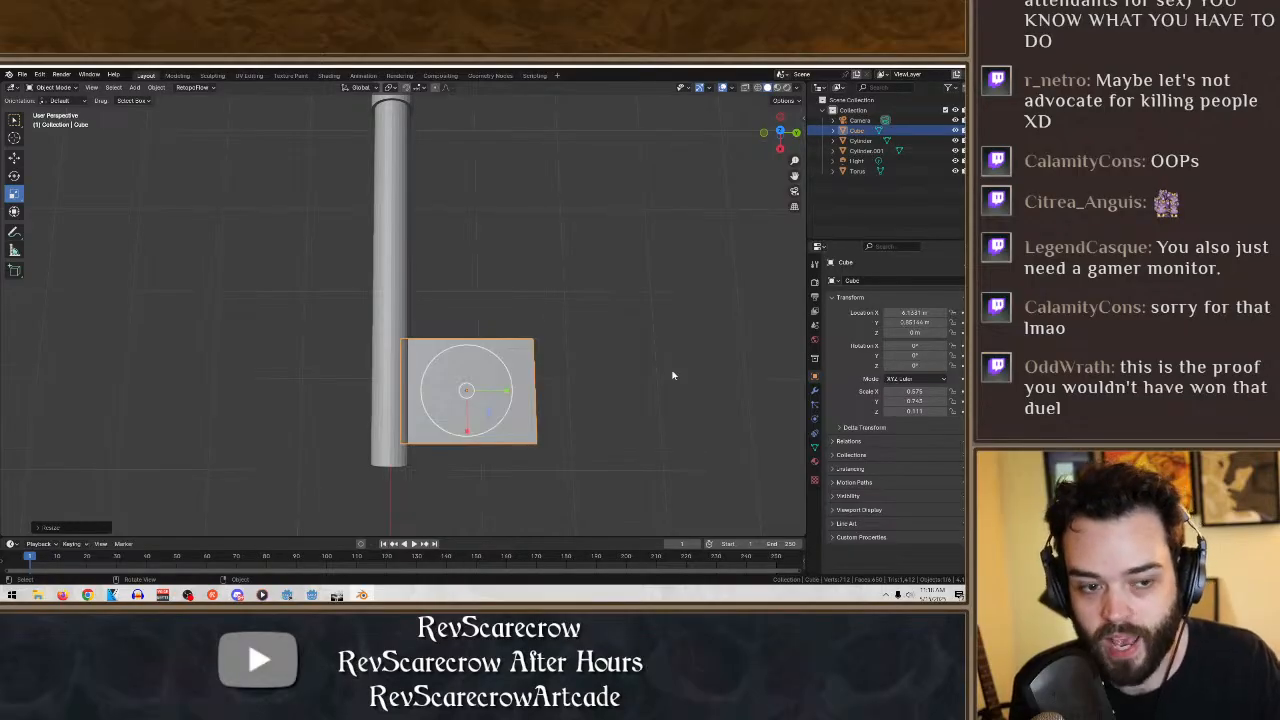
{"action": "middle_click_drag", "start_coordinate": [646, 380], "coordinate": [609, 369]}
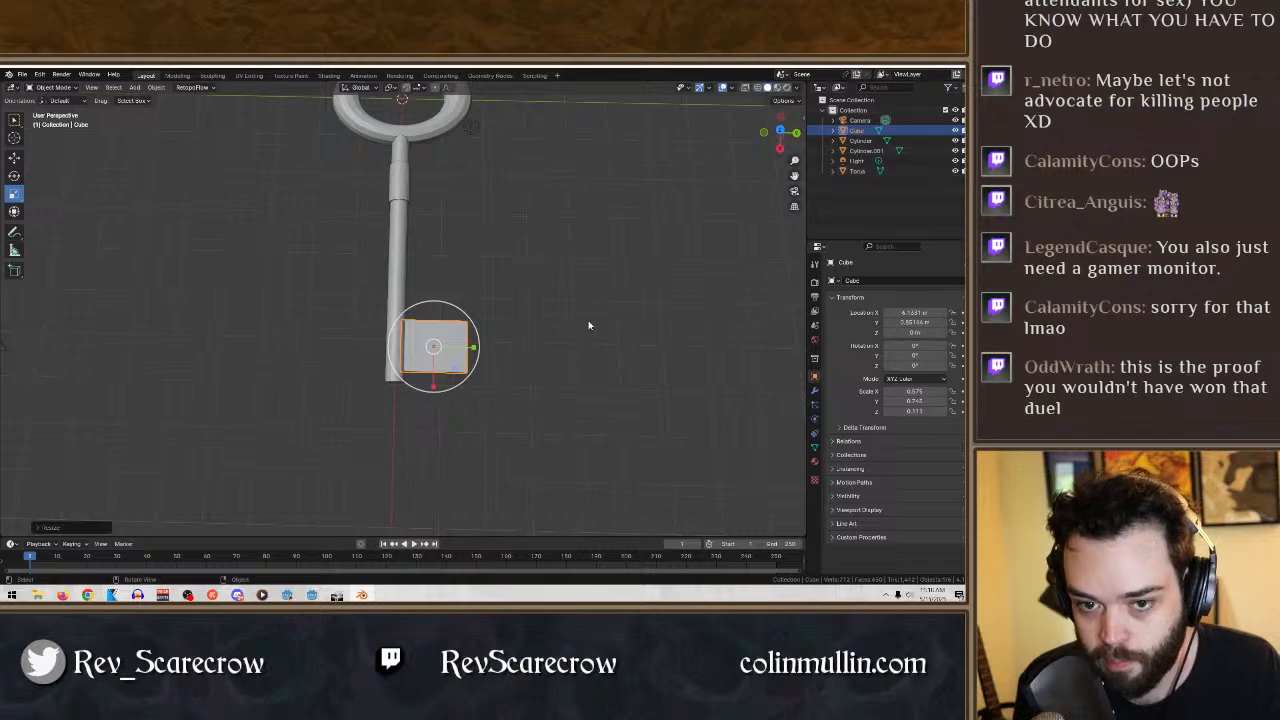
{"action": "middle_click_drag", "start_coordinate": [590, 326], "coordinate": [590, 324]}
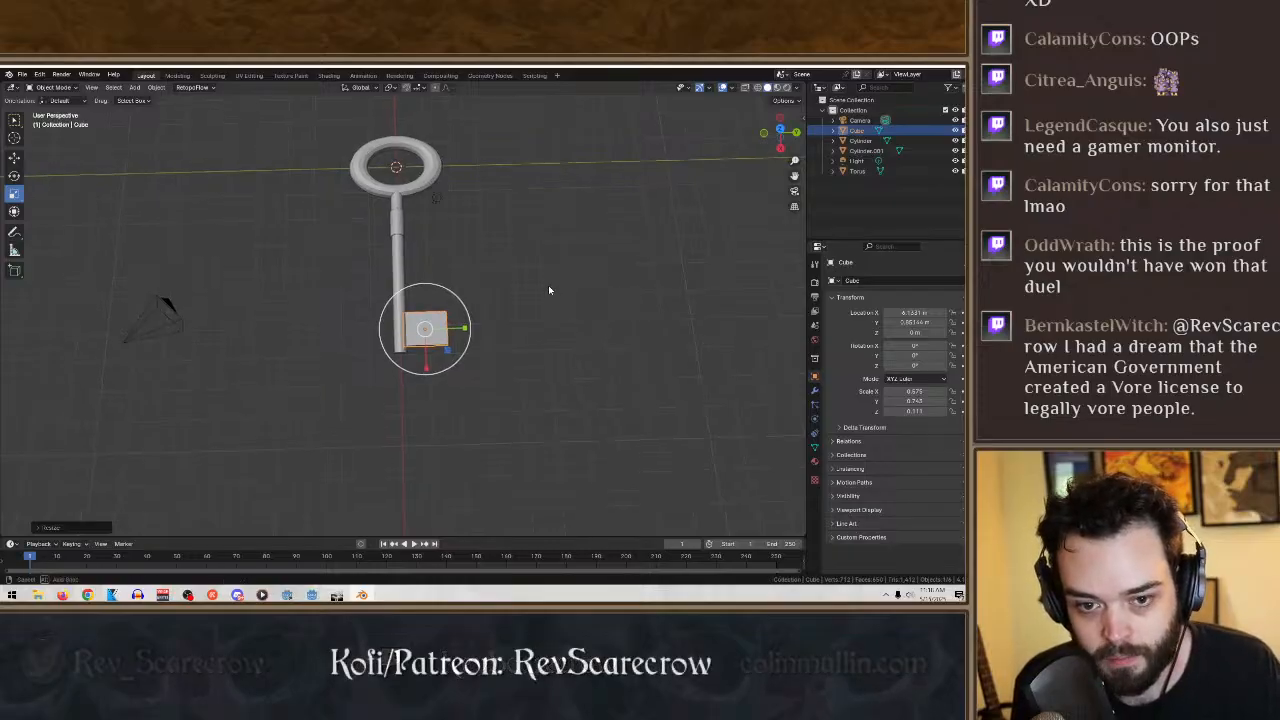
- Inspect the assembled key from several angles and distances, with all of its parts selected
{"action": "middle_click_drag", "start_coordinate": [549, 289], "coordinate": [548, 297]}
{"action": "left_click", "coordinate": [537, 421]}
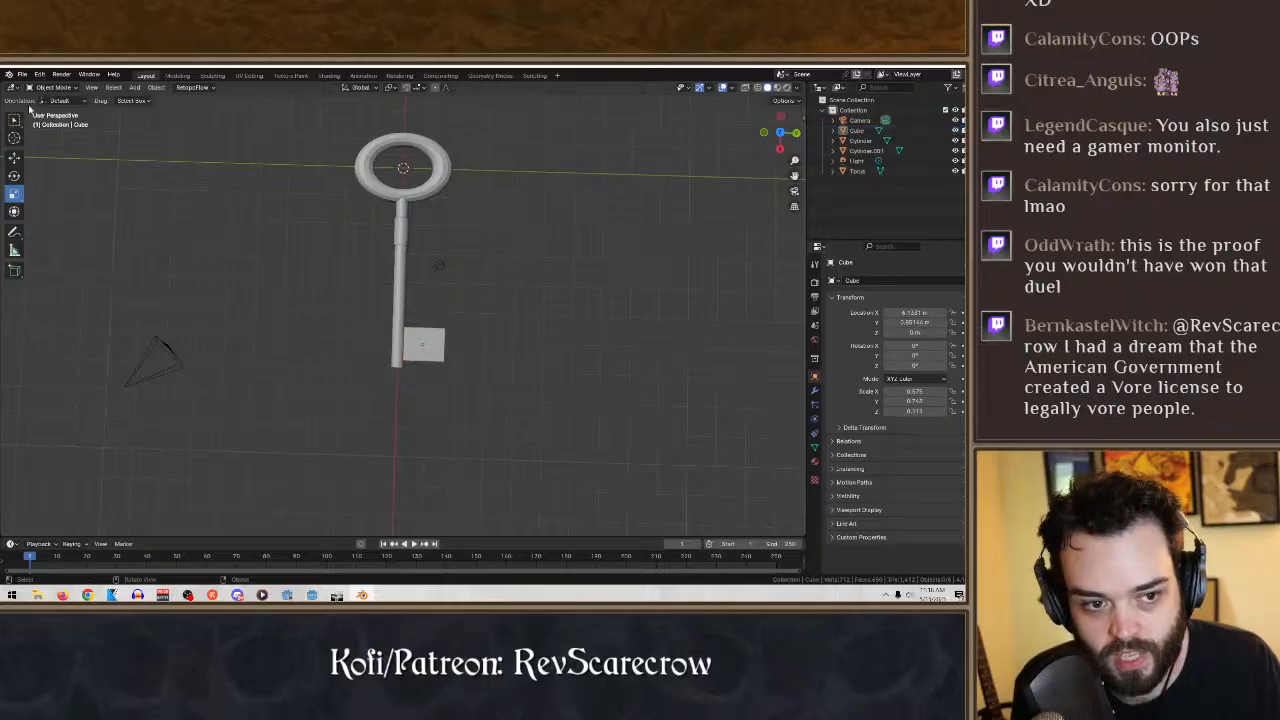
{"action": "left_click", "coordinate": [14, 121]}
{"action": "left_click_drag", "start_coordinate": [553, 461], "coordinate": [231, 104]}
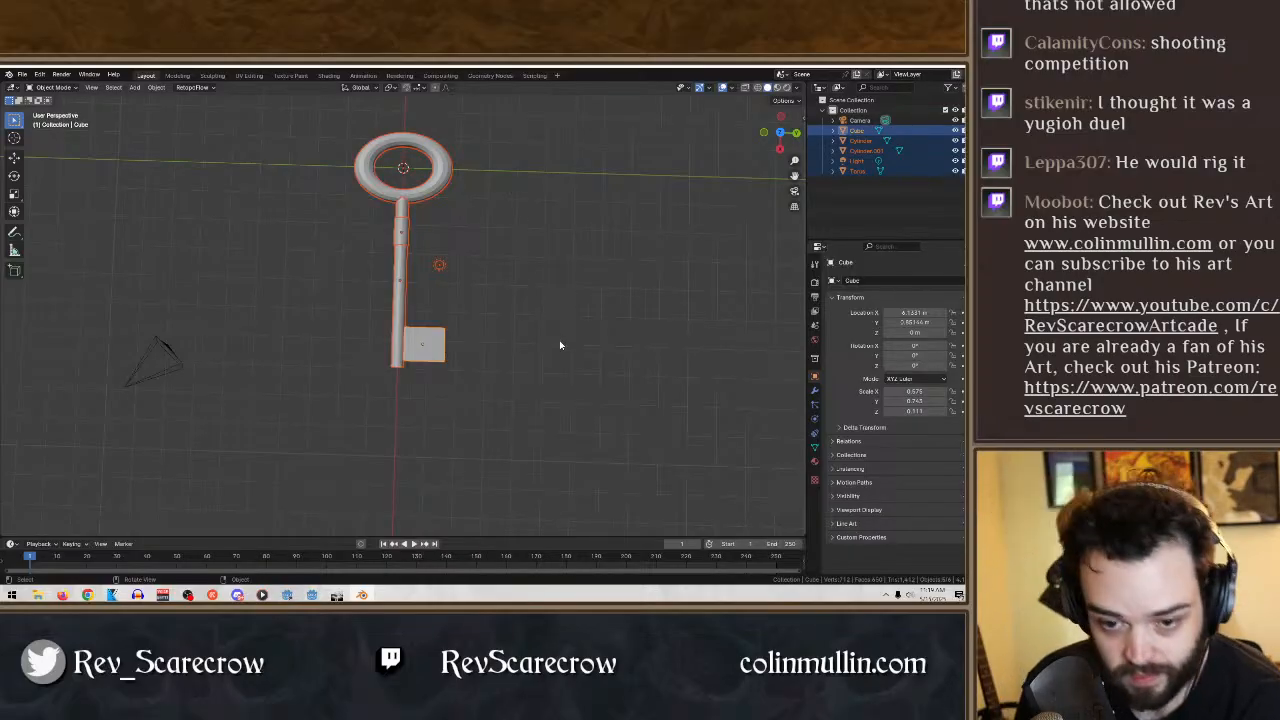
{"action": "middle_click_drag", "start_coordinate": [560, 345], "coordinate": [537, 323]}
{"action": "scroll", "coordinate": [538, 368], "scroll_direction": "up", "scroll_amount": 4}
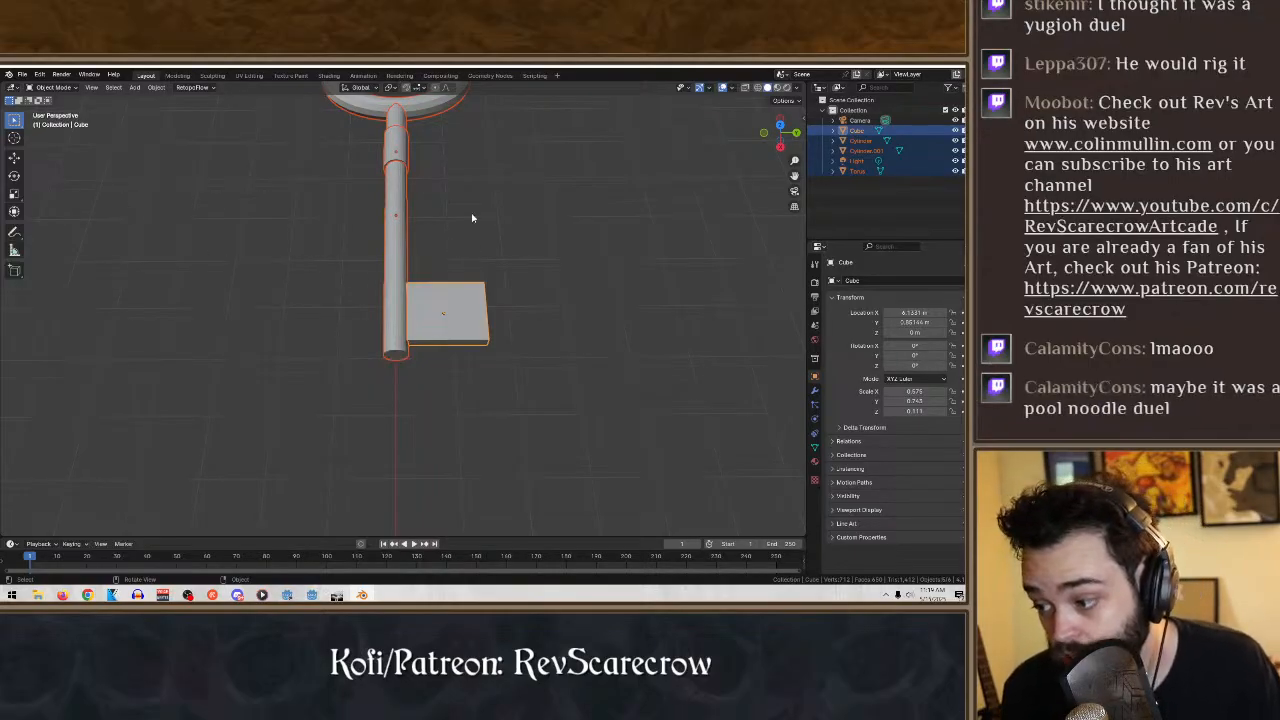
{"action": "scroll", "coordinate": [472, 218], "scroll_direction": "down", "scroll_amount": 5}
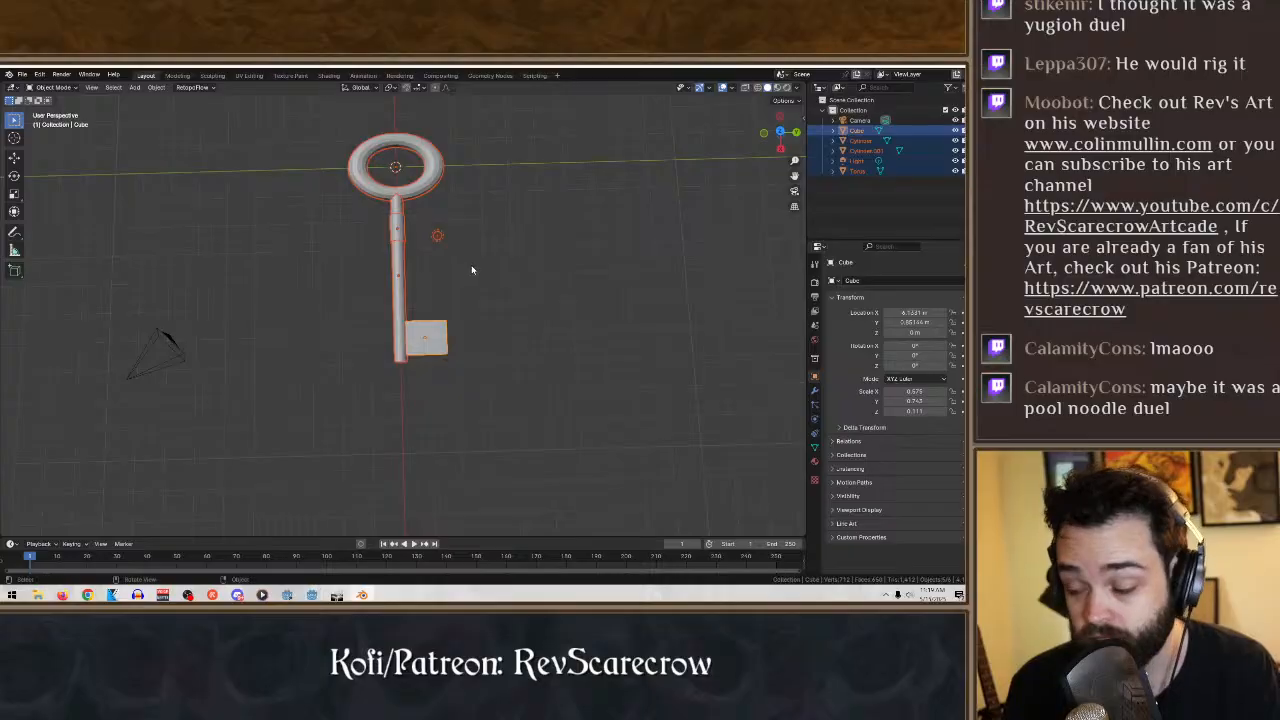
{"action": "scroll", "coordinate": [513, 232], "scroll_direction": "up", "scroll_amount": 5}
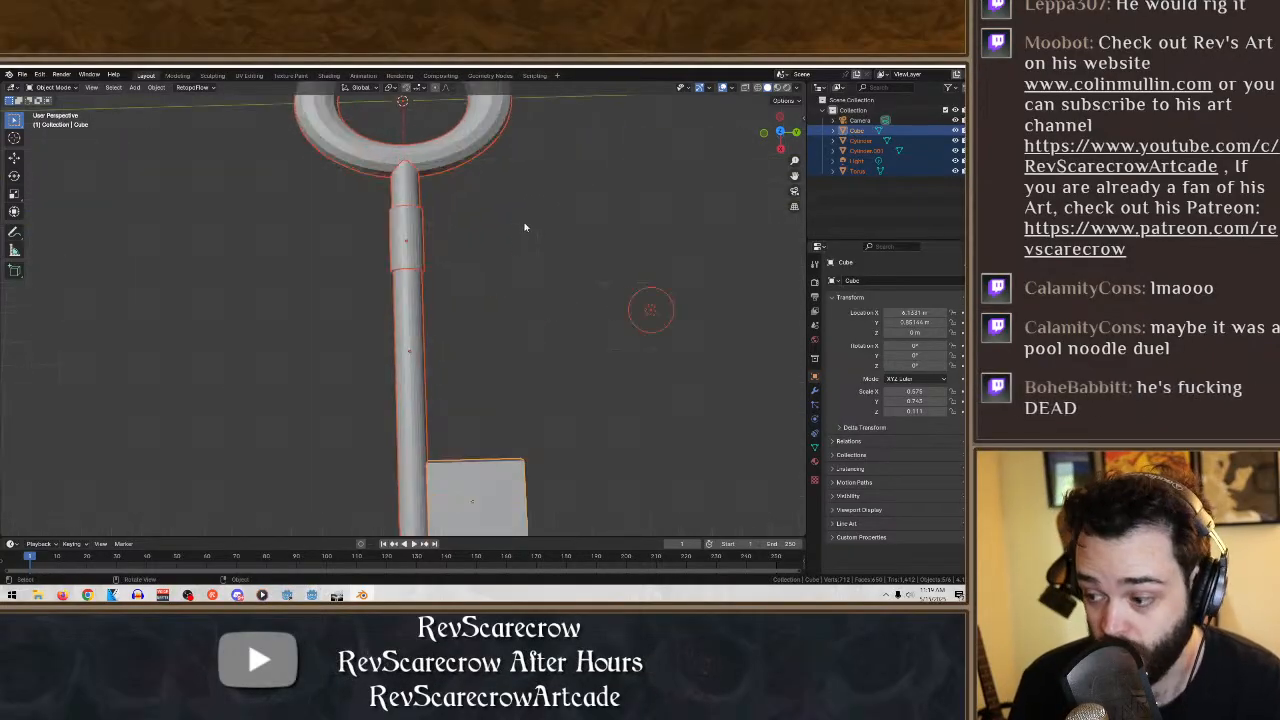
{"action": "scroll", "coordinate": [522, 200], "scroll_direction": "down", "scroll_amount": 5}
{"action": "middle_click_drag", "start_coordinate": [520, 171], "coordinate": [534, 263]}
{"action": "scroll", "coordinate": [536, 264], "scroll_direction": "up", "scroll_amount": 5}
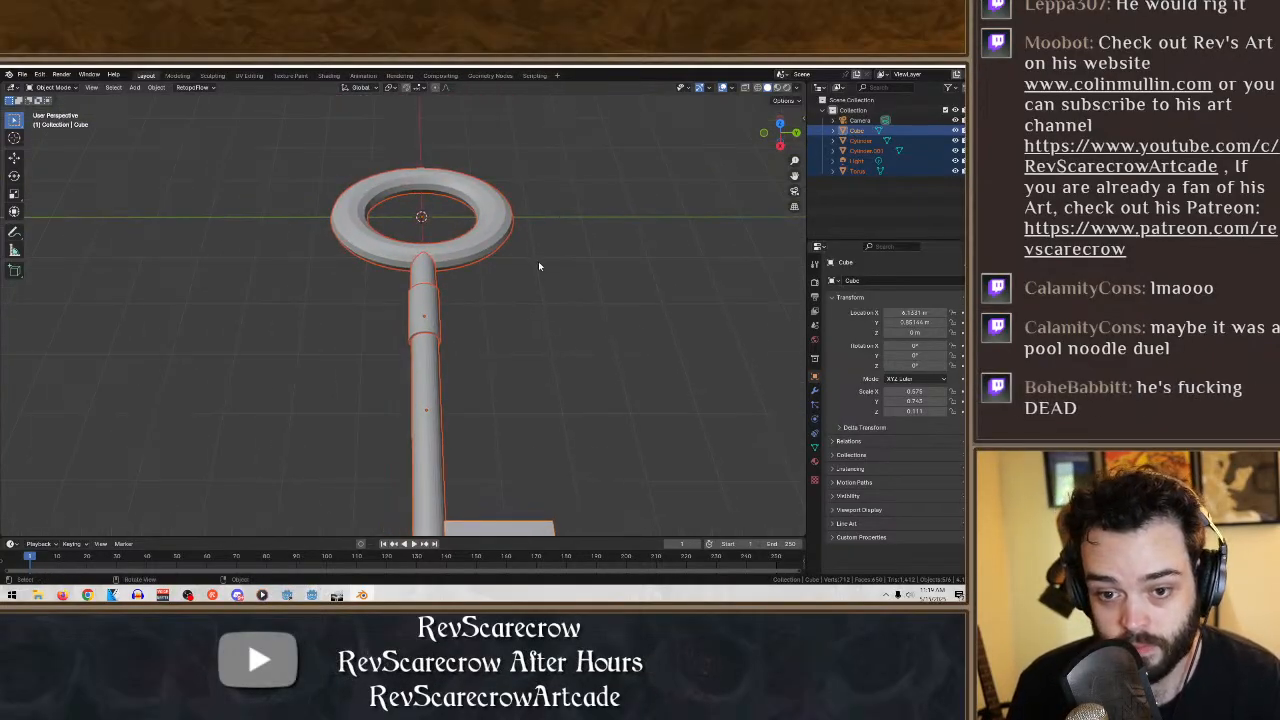
{"action": "scroll", "coordinate": [538, 265], "scroll_direction": "down", "scroll_amount": 3}
{"action": "left_click", "coordinate": [135, 87]}
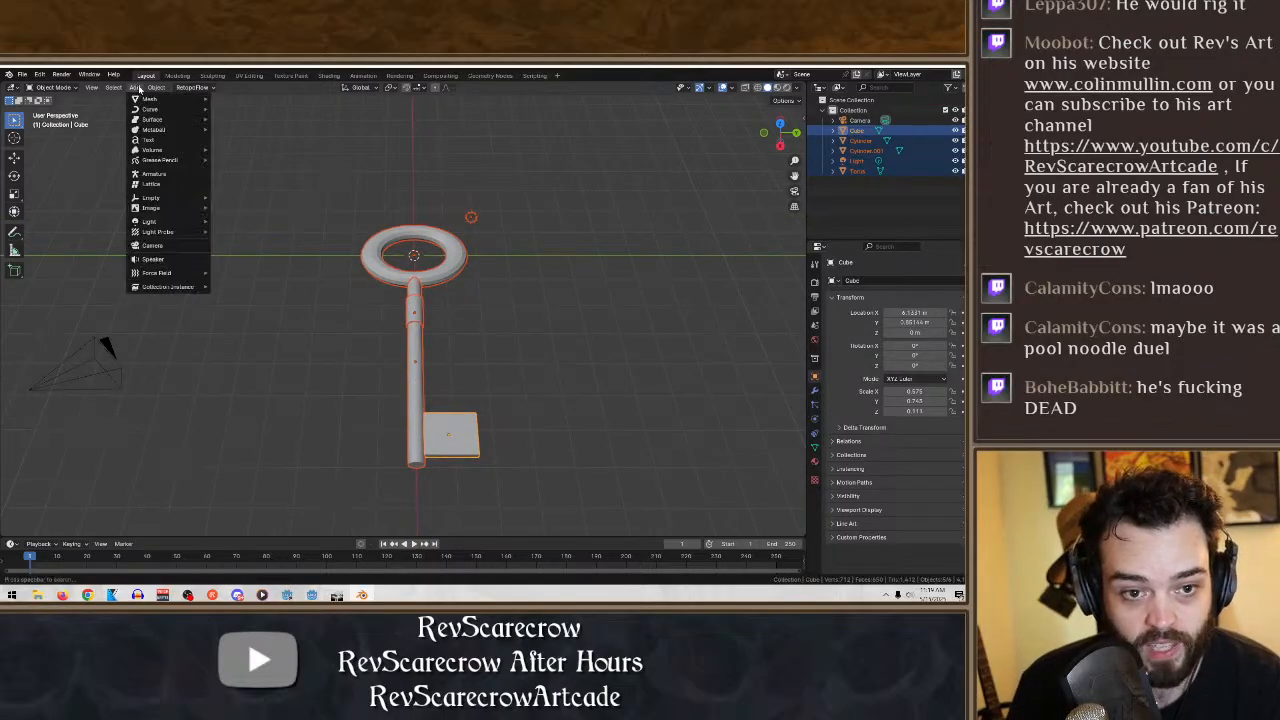
{"action": "left_click", "coordinate": [154, 88]}
{"action": "left_click", "coordinate": [136, 87]}
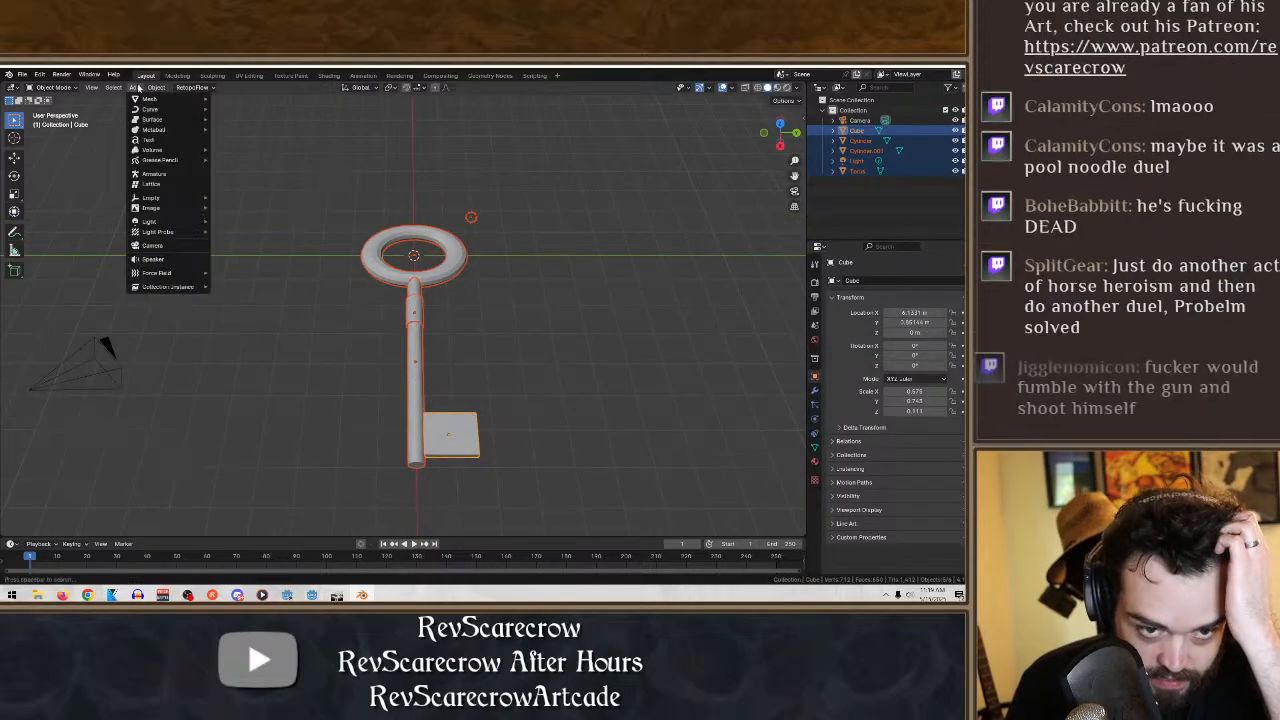
{"action": "left_click", "coordinate": [661, 339]}
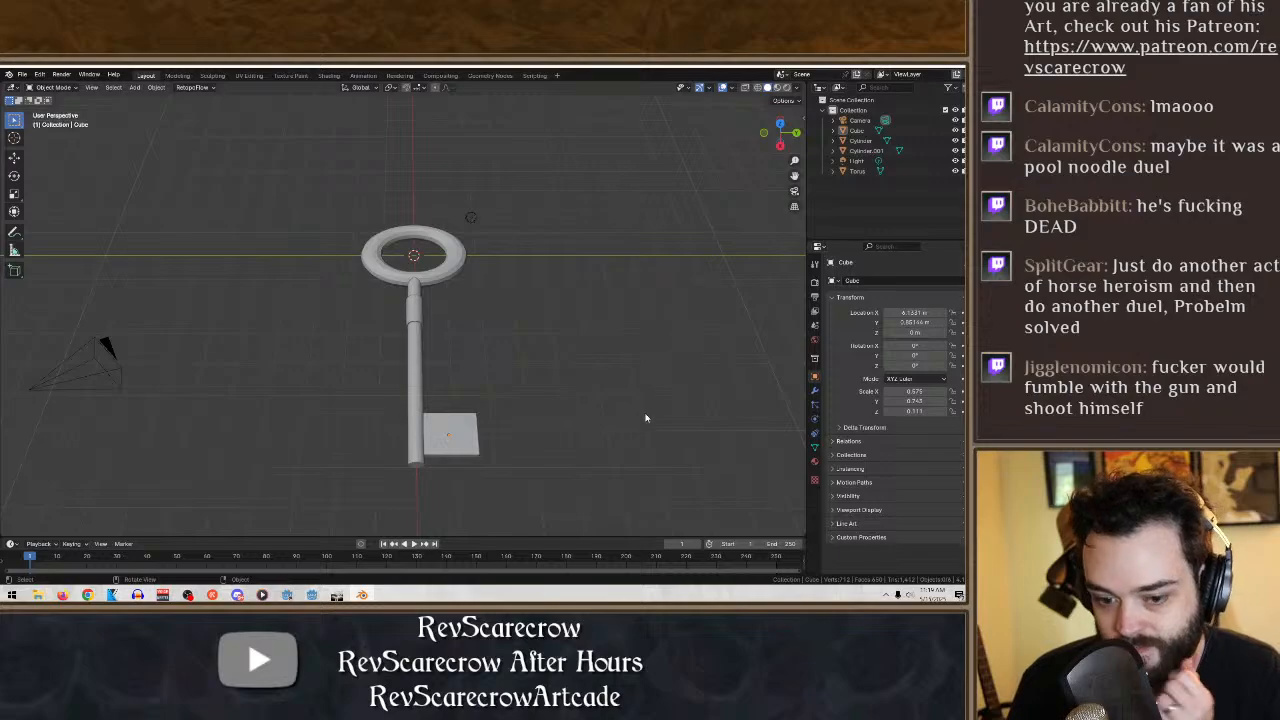
- In Edit Mode, add two loop cuts to the key bit parallel to and near the shaft, plus a perpendicular one near its tip-side edge
{"action": "left_click", "coordinate": [458, 430]}
{"action": "left_click", "coordinate": [53, 87]}
{"action": "left_click", "coordinate": [55, 110]}
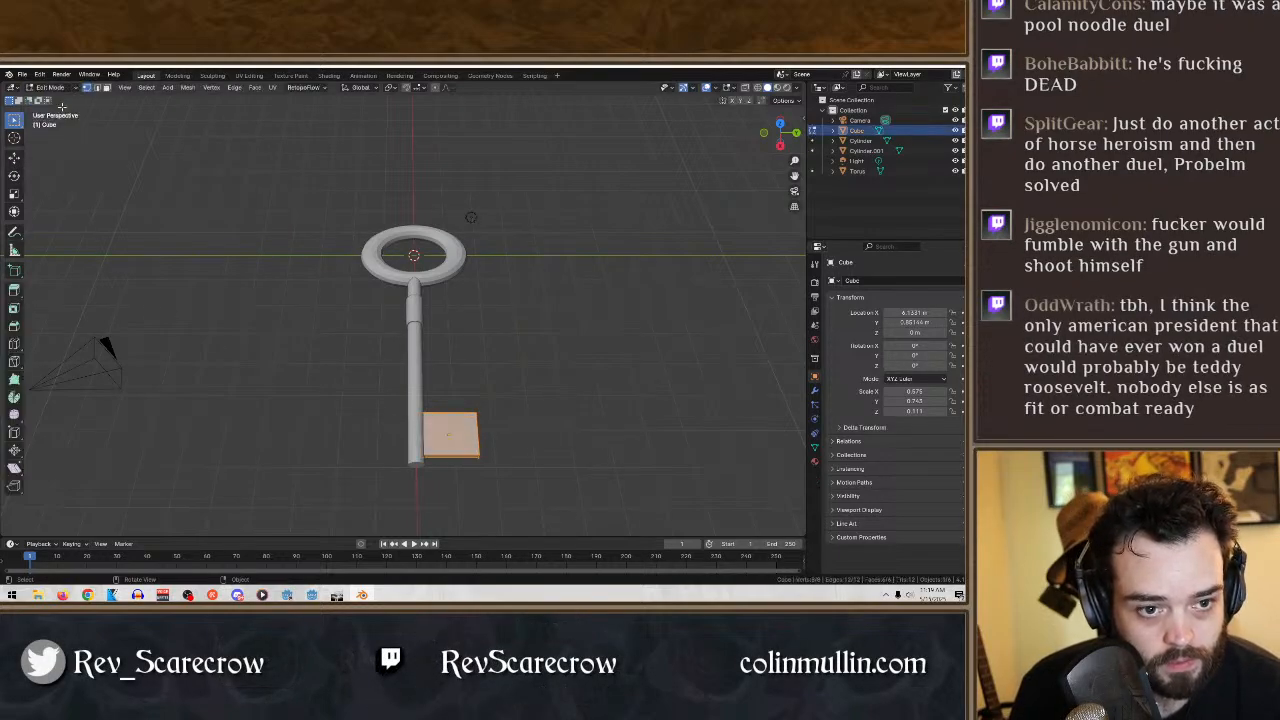
{"action": "left_click", "coordinate": [14, 343]}
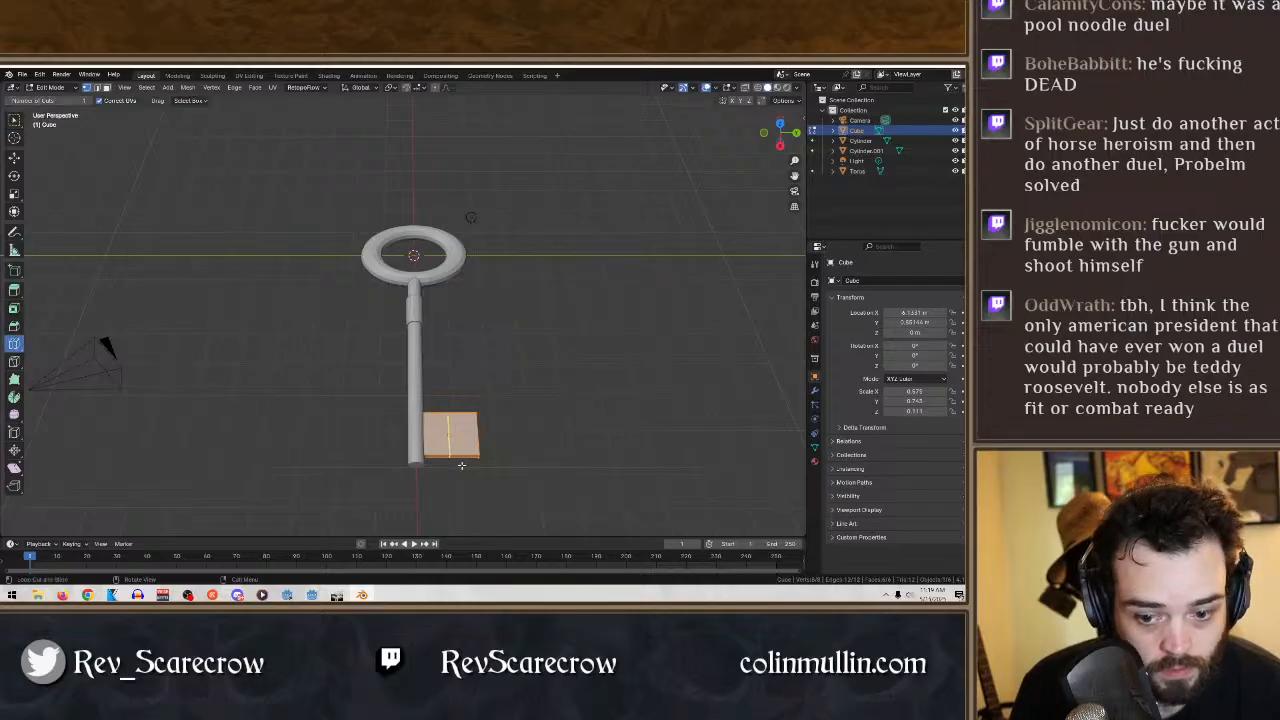
{"action": "left_click_drag", "start_coordinate": [448, 458], "coordinate": [438, 459]}
{"action": "middle_click_drag", "start_coordinate": [535, 415], "coordinate": [525, 280]}
{"action": "scroll", "coordinate": [483, 326], "scroll_direction": "up", "scroll_amount": 5}
{"action": "middle_click_drag", "start_coordinate": [406, 286], "coordinate": [434, 297]}
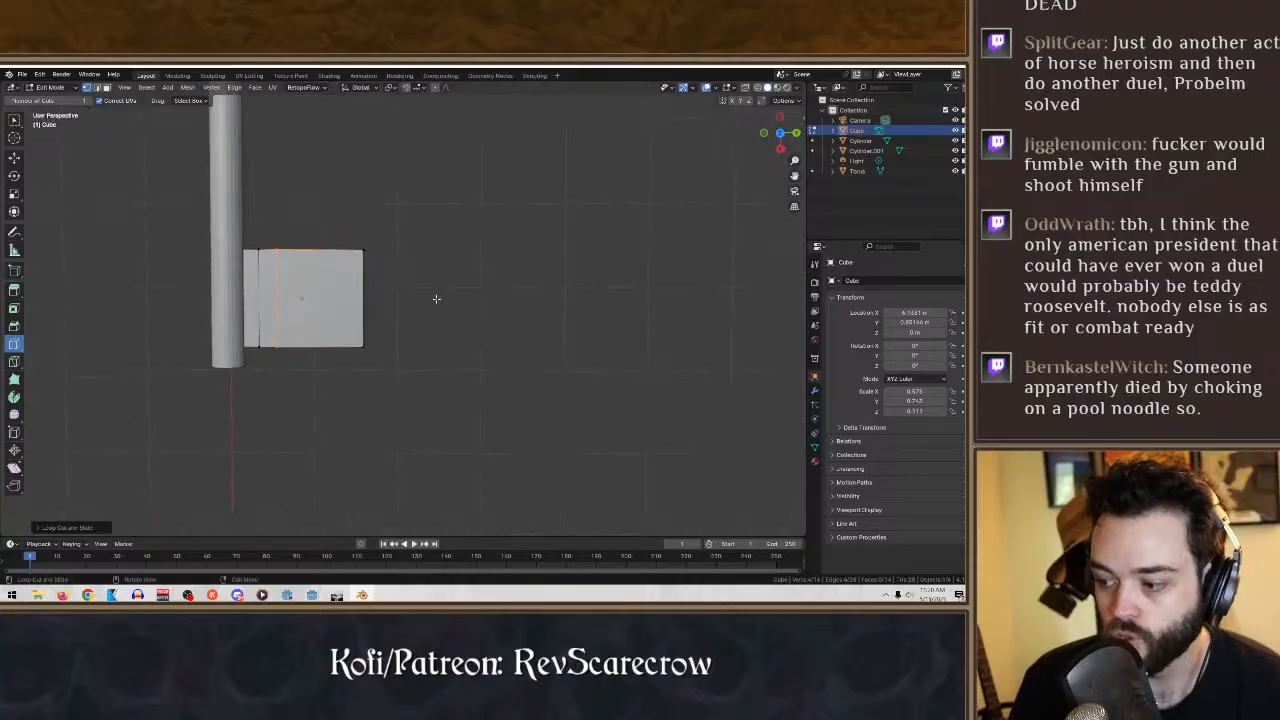
{"action": "left_click_drag", "start_coordinate": [345, 300], "coordinate": [342, 328]}
{"action": "middle_click_drag", "start_coordinate": [260, 409], "coordinate": [308, 387]}
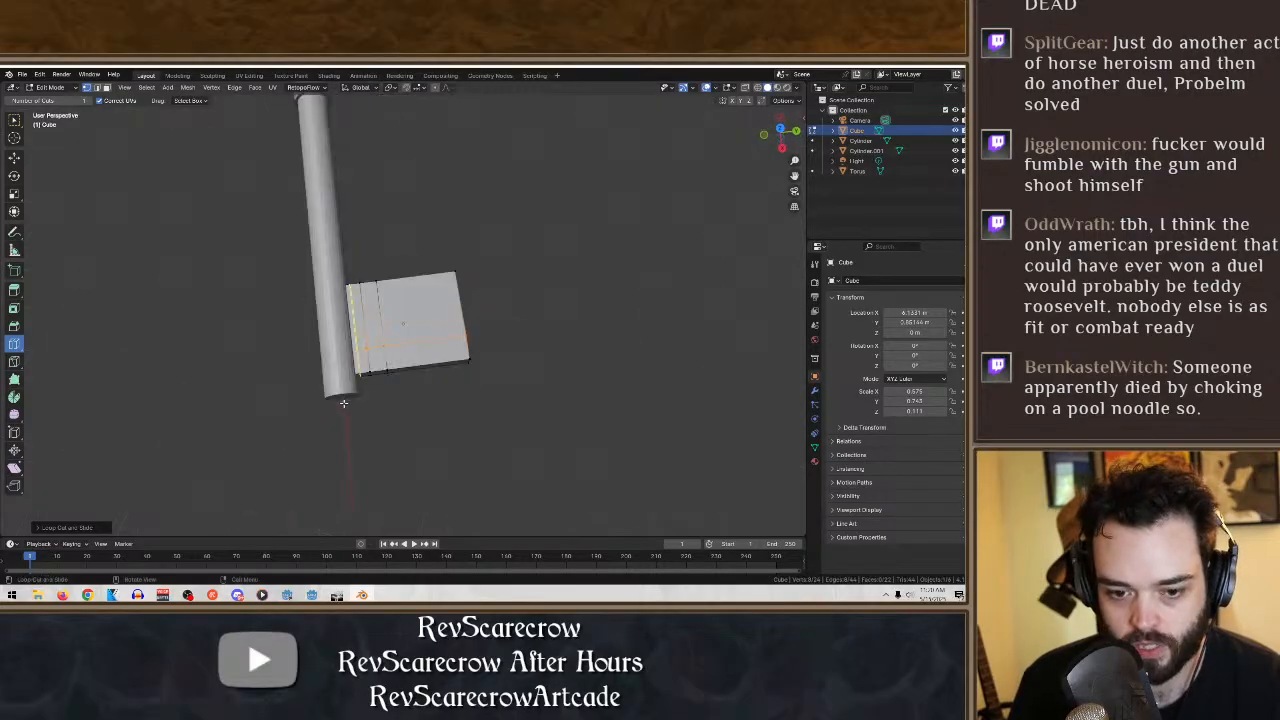
- In wireframe shading, select the vertices of the small block between the two parallel cuts at the bit's tip-side edge
{"action": "left_click", "coordinate": [15, 121]}
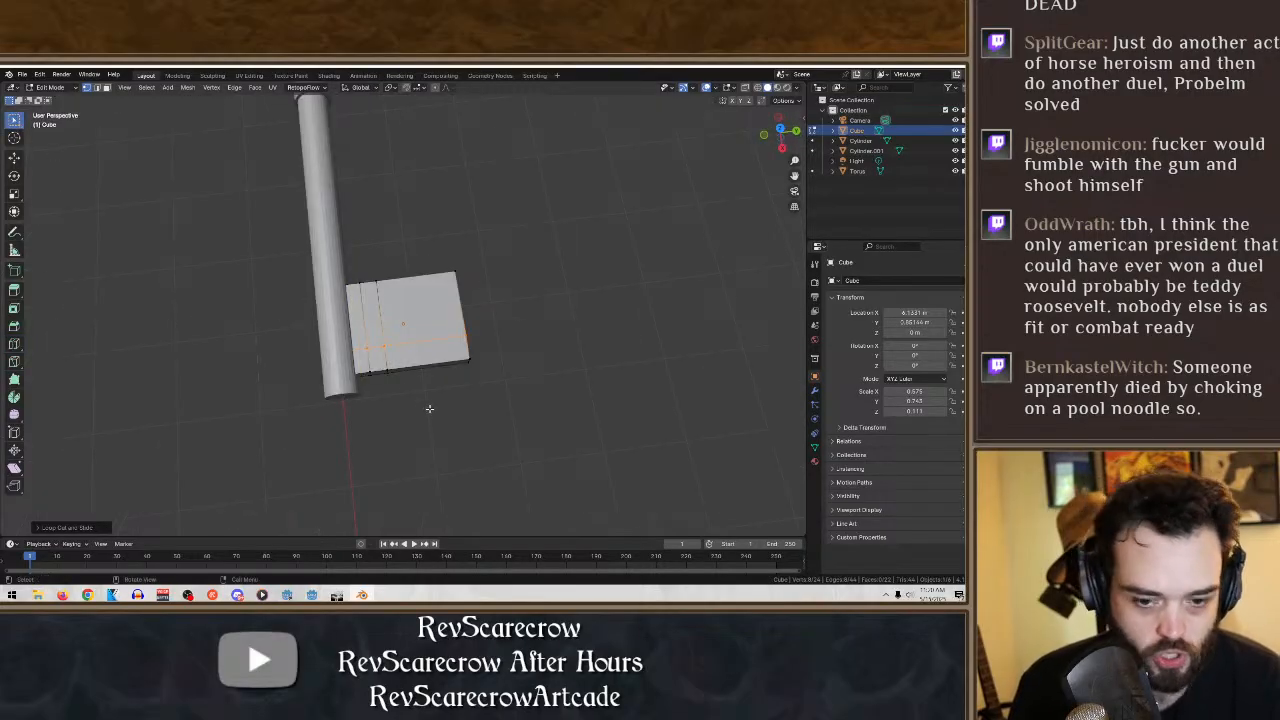
{"action": "left_click", "coordinate": [366, 372]}
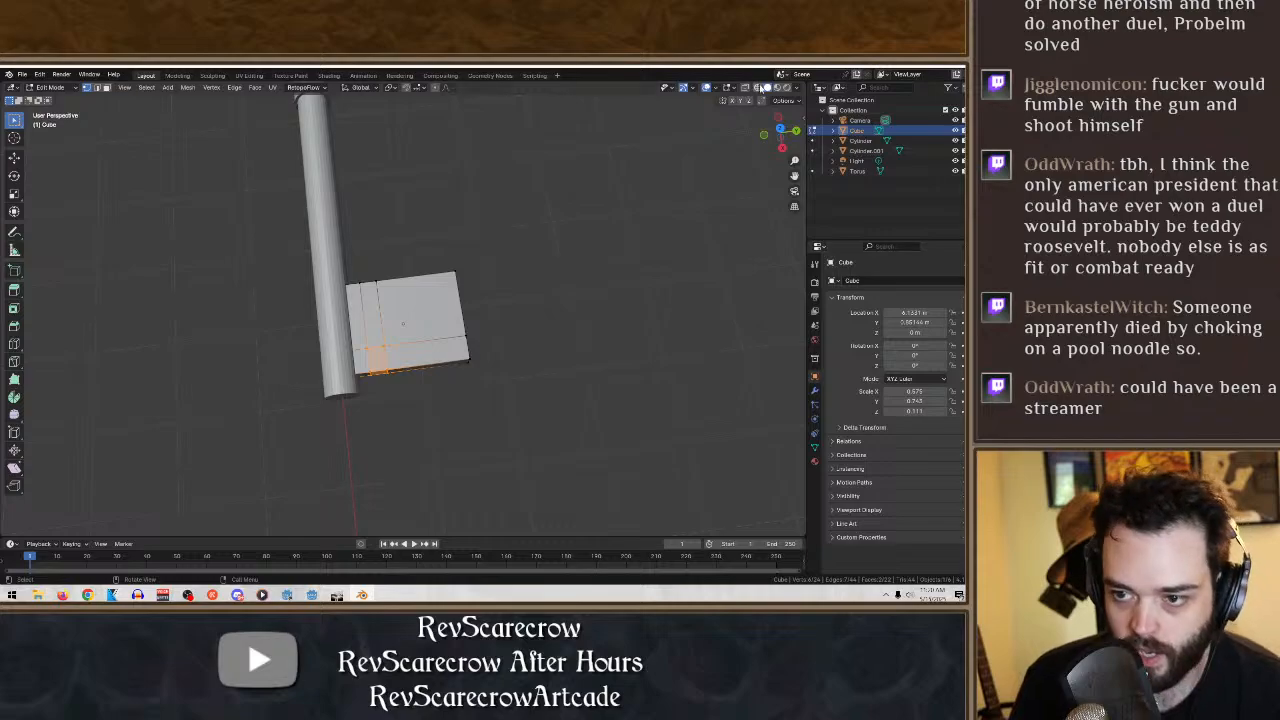
{"action": "left_click", "coordinate": [757, 87]}
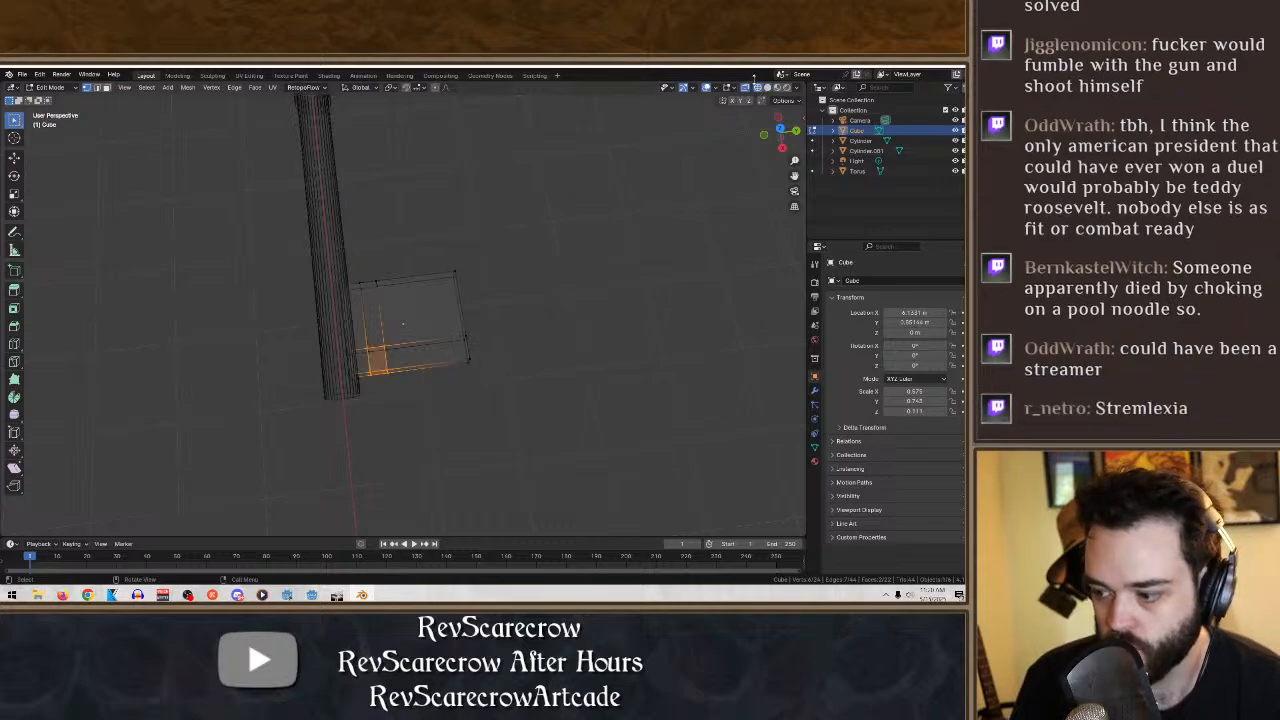
{"action": "left_click", "coordinate": [362, 341], "text": "shift"}
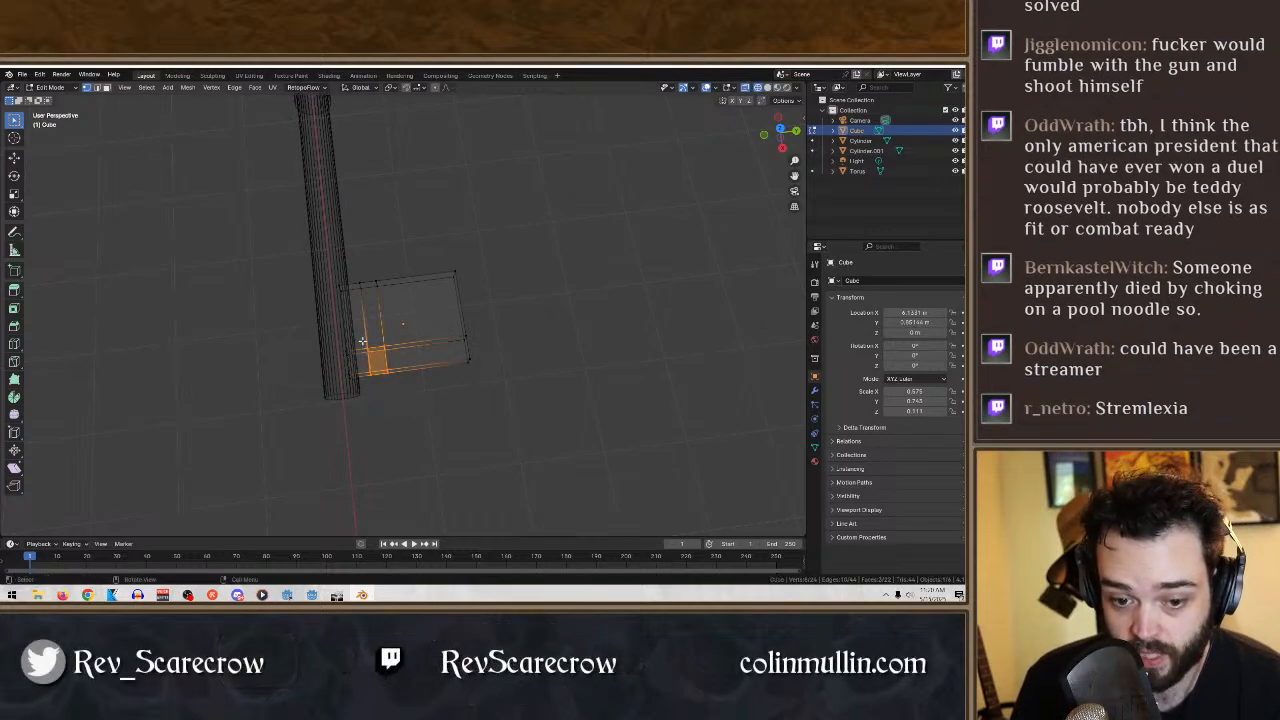
{"action": "key", "text": "x"}
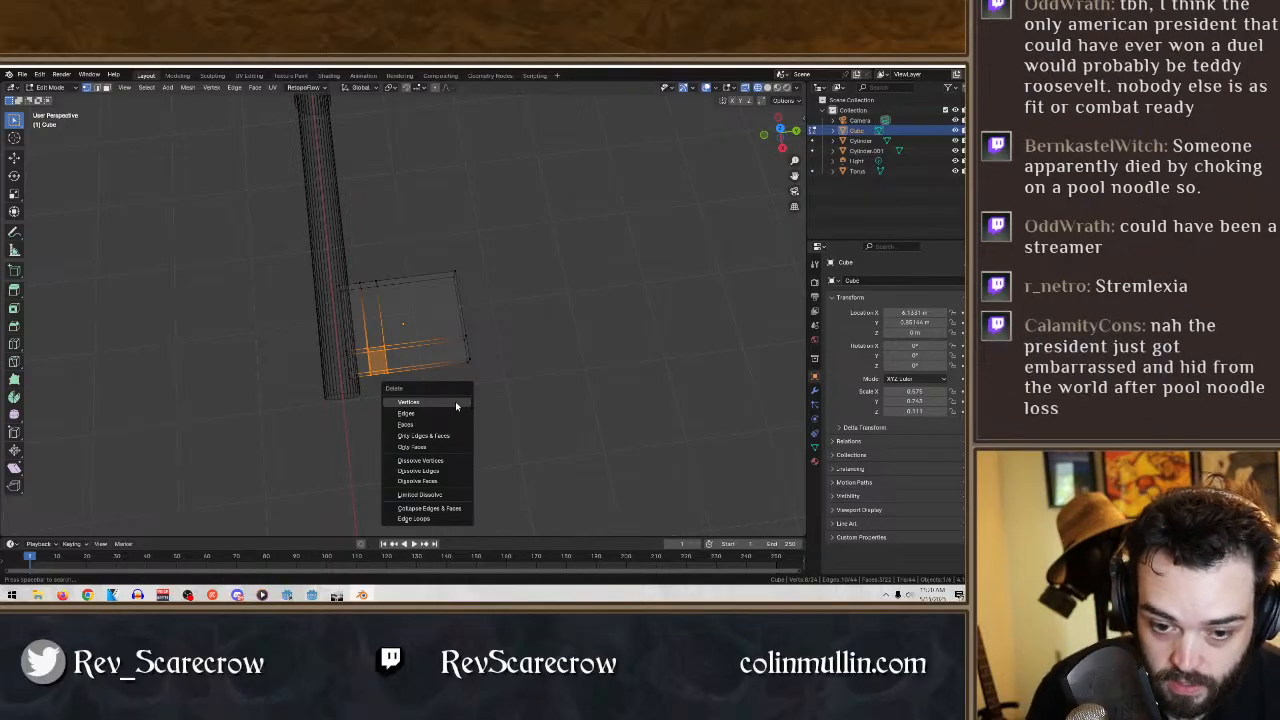
{"action": "left_click", "coordinate": [455, 401]}
{"action": "key", "text": "ctrl+z"}
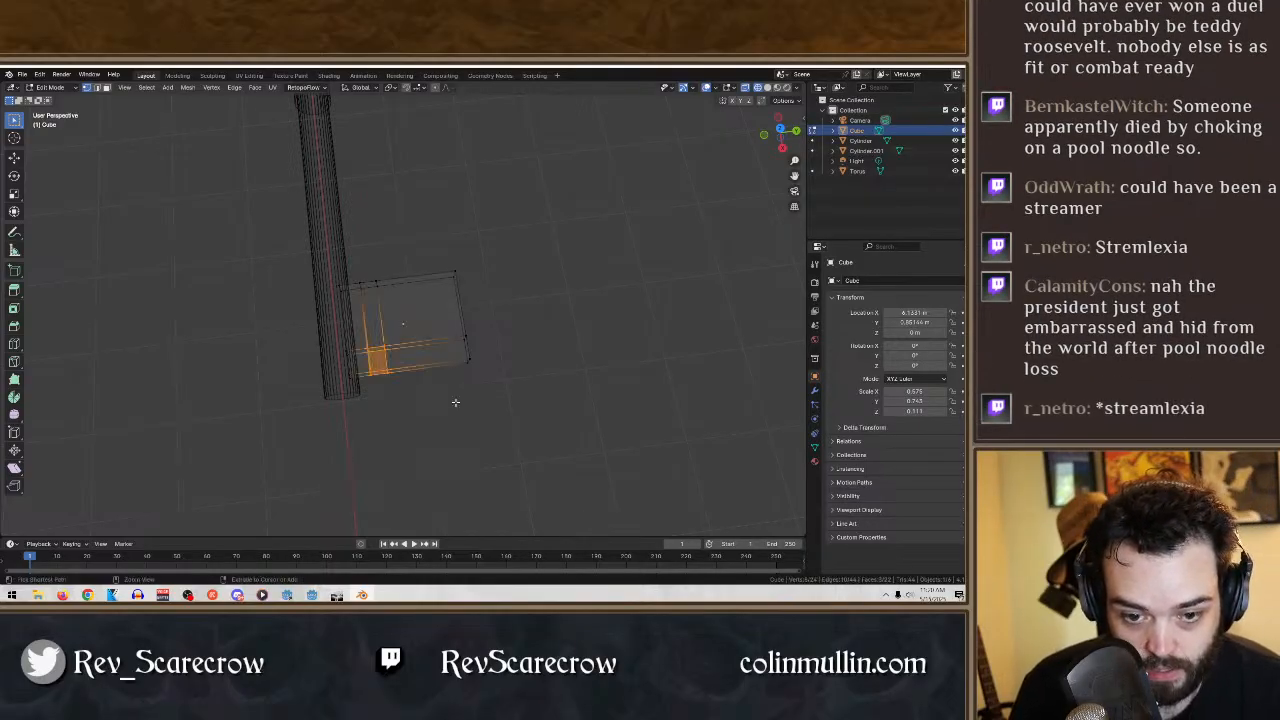
- Delete the faces of the selected small block to open a notch in the key bit
{"action": "key", "text": "x"}
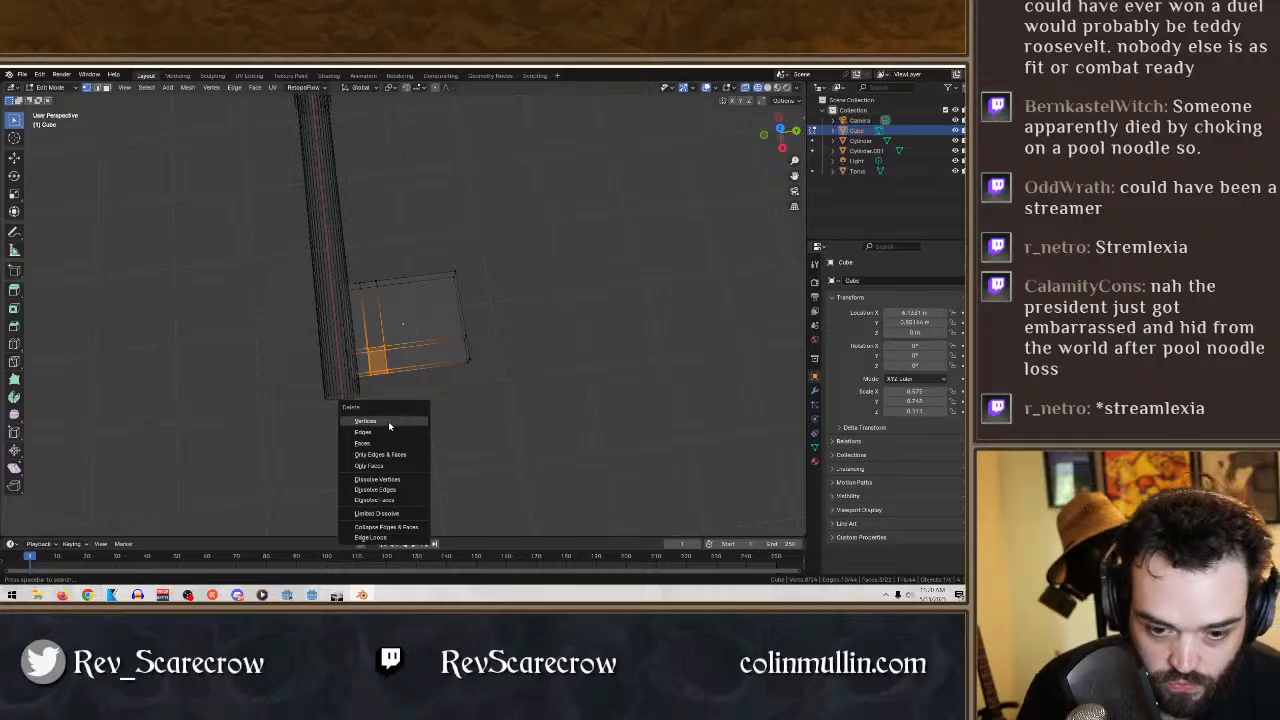
{"action": "left_click", "coordinate": [381, 441]}
{"action": "mouse_move", "coordinate": [383, 440]}
{"action": "middle_mouse_down"}
{"action": "mouse_move", "coordinate": [452, 356]}
{"action": "mouse_move", "coordinate": [431, 380]}
{"action": "mouse_move", "coordinate": [437, 437]}
{"action": "mouse_move", "coordinate": [408, 452]}
{"action": "mouse_move", "coordinate": [377, 427]}
{"action": "middle_mouse_up"}
- Fill the notch's open walls with new faces: the shaft-side wall, the opposite wall and the inner end wall
{"action": "left_click_drag", "start_coordinate": [300, 392], "coordinate": [261, 253]}
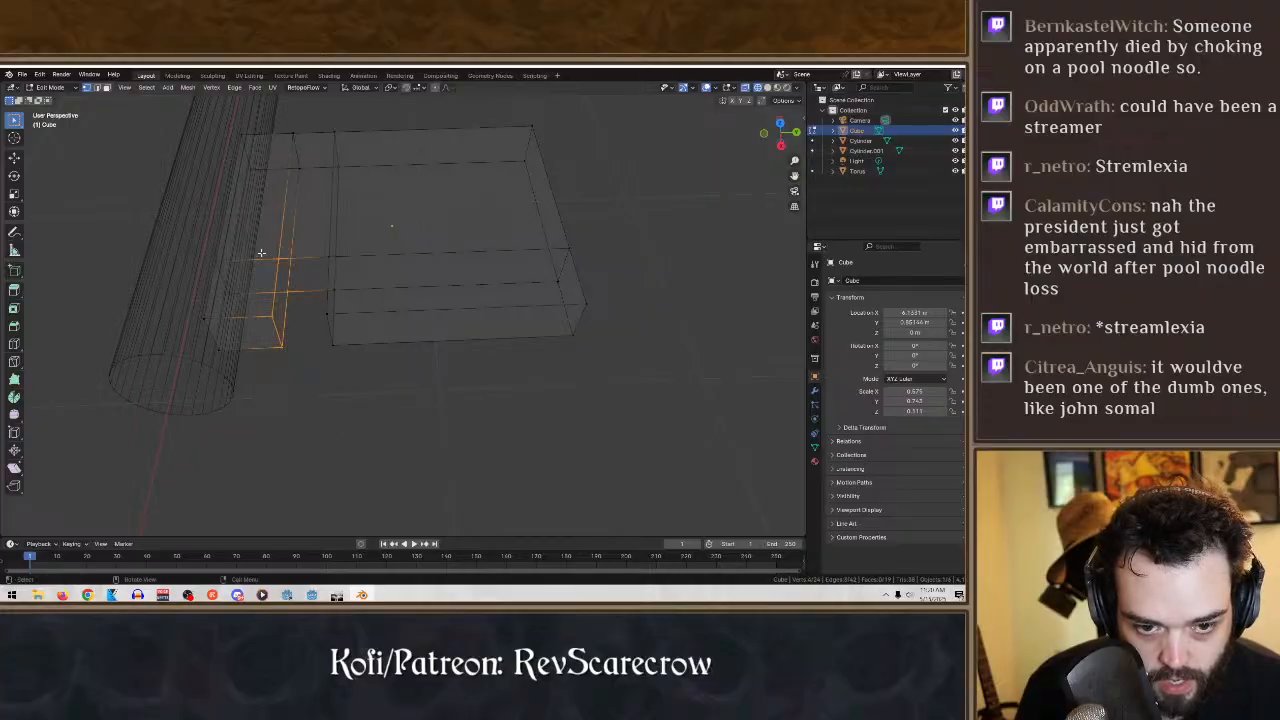
{"action": "key", "text": "f"}
{"action": "key", "text": "alt+a"}
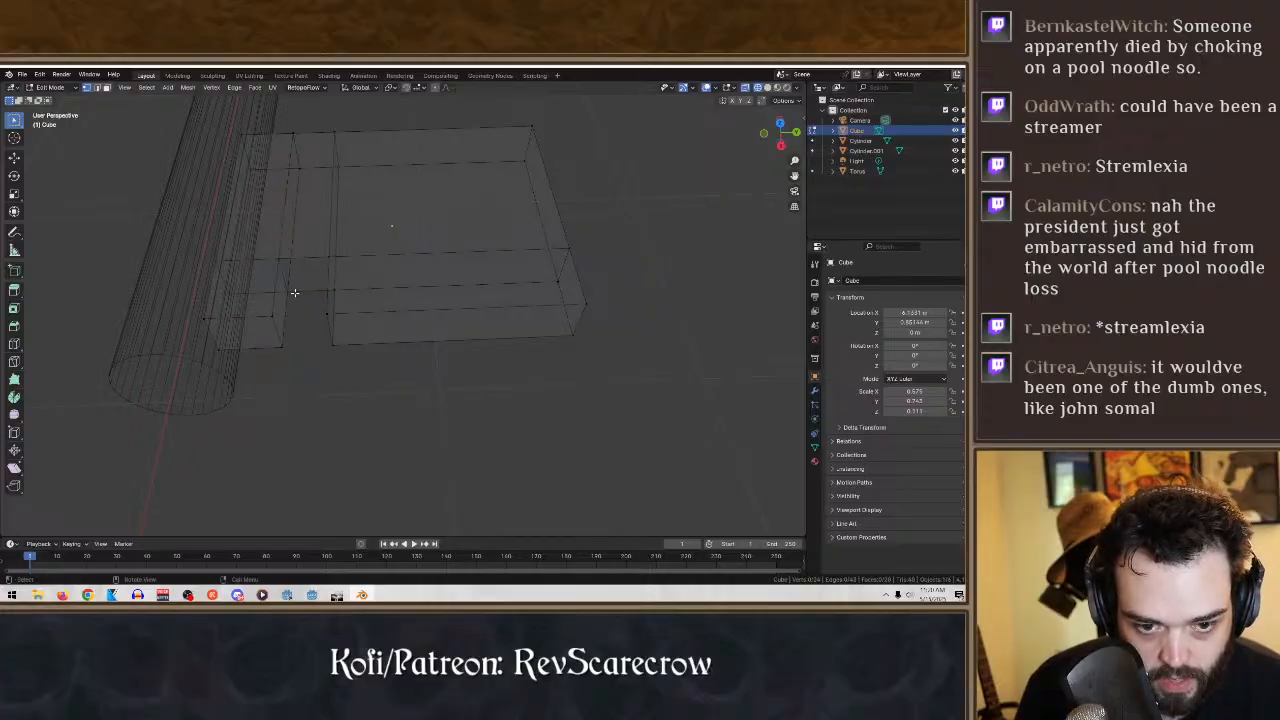
{"action": "middle_click_drag", "start_coordinate": [409, 371], "coordinate": [476, 330]}
{"action": "left_click_drag", "start_coordinate": [476, 322], "coordinate": [397, 147]}
{"action": "middle_click_drag", "start_coordinate": [405, 160], "coordinate": [406, 349]}
{"action": "left_click_drag", "start_coordinate": [396, 334], "coordinate": [290, 271]}
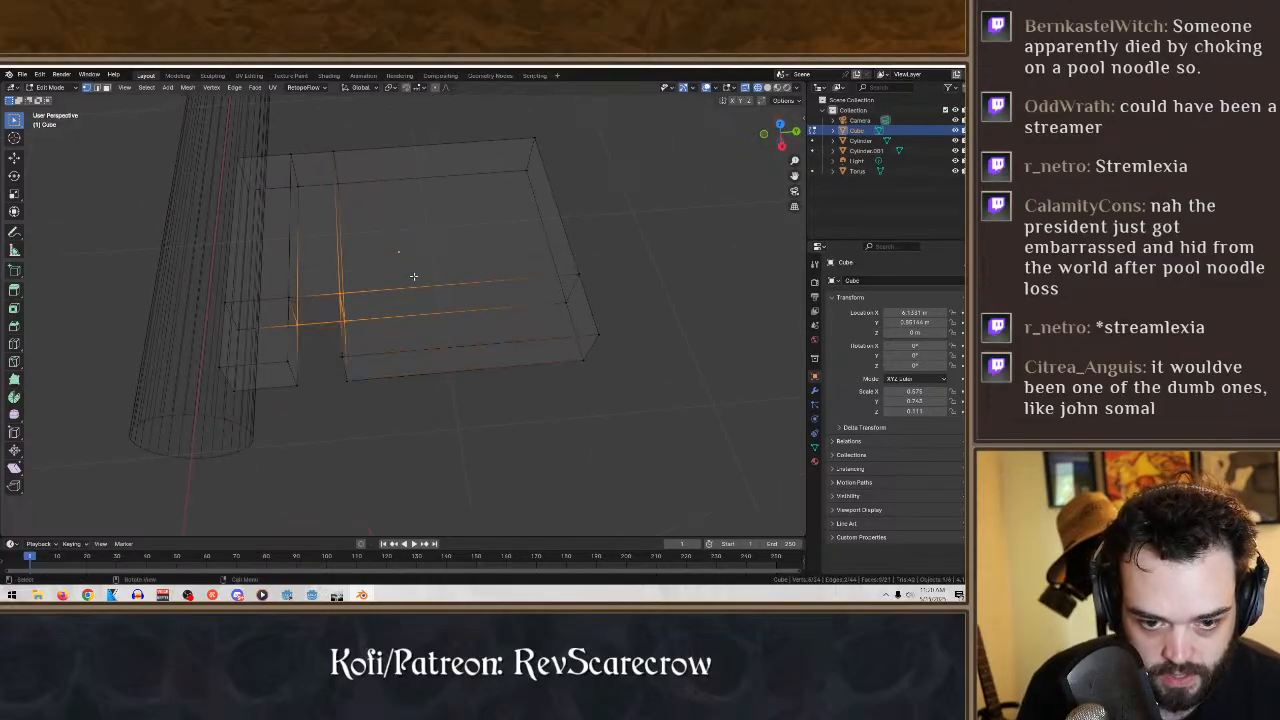
{"action": "left_click", "coordinate": [290, 301], "text": "shift"}
{"action": "key", "text": "f"}
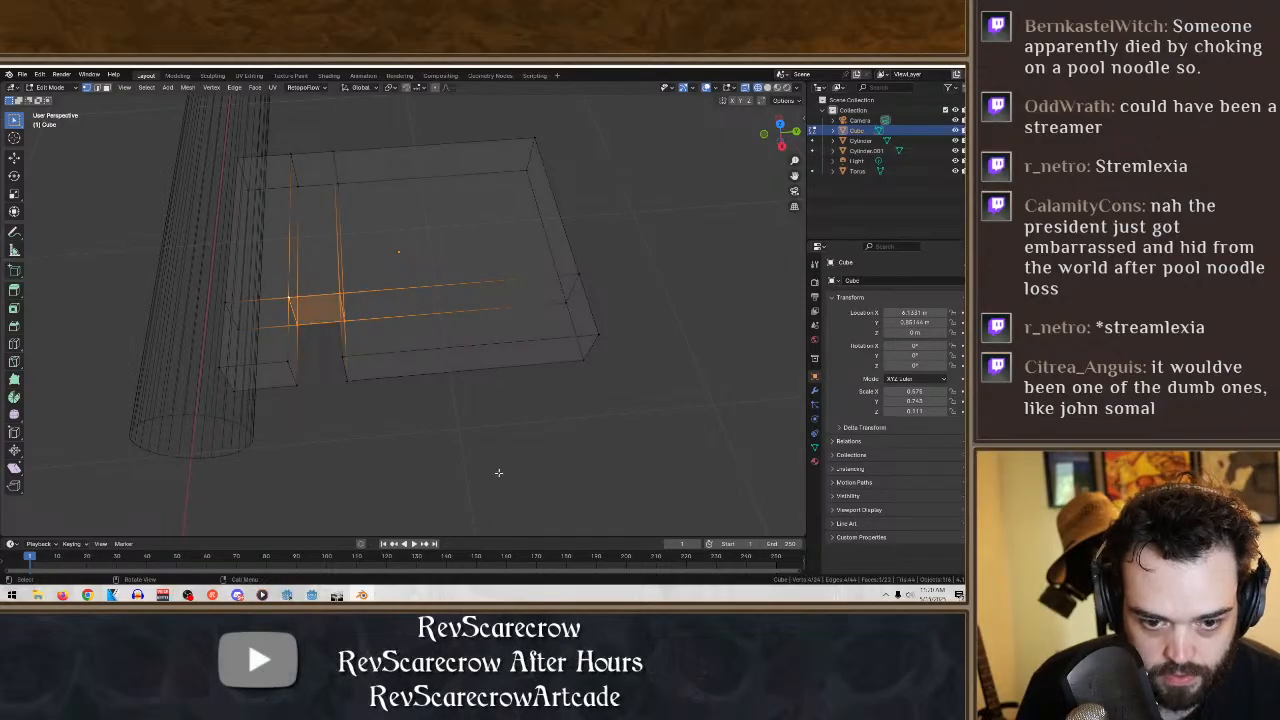
{"action": "left_click", "coordinate": [499, 473]}
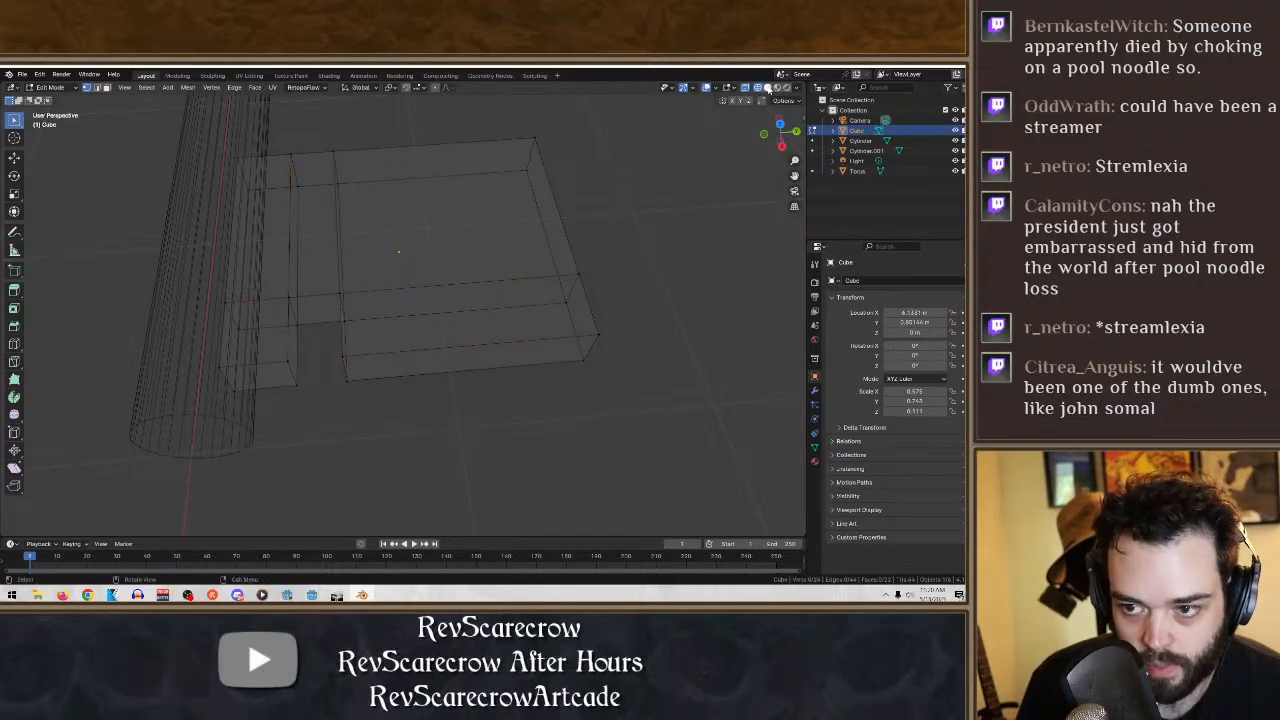
- Switch back to solid shading, check the notched bit on the whole key, and return to Object Mode
{"action": "left_click", "coordinate": [767, 88]}
{"action": "mouse_move", "coordinate": [610, 272]}
{"action": "middle_mouse_down"}
{"action": "mouse_move", "coordinate": [560, 380]}
{"action": "mouse_move", "coordinate": [487, 348]}
{"action": "middle_mouse_up"}
{"action": "scroll", "coordinate": [486, 346], "scroll_direction": "down", "scroll_amount": 9}
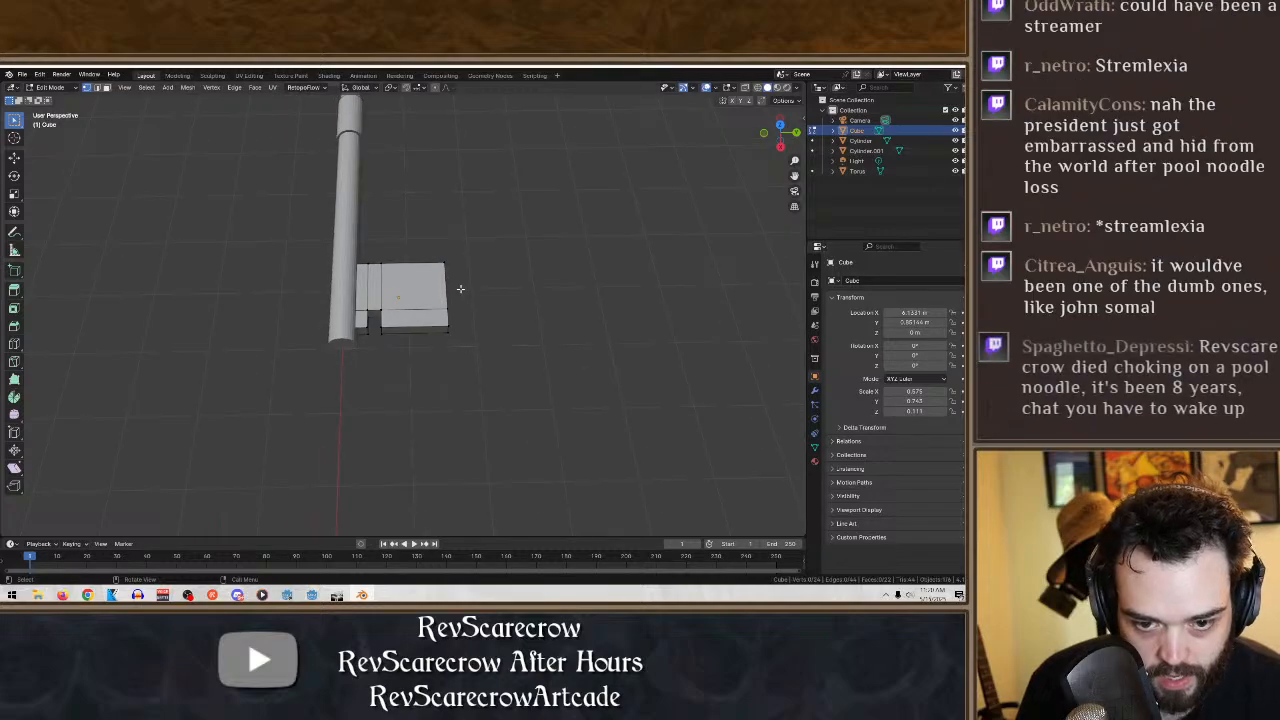
{"action": "middle_click_drag", "start_coordinate": [452, 262], "coordinate": [444, 238]}
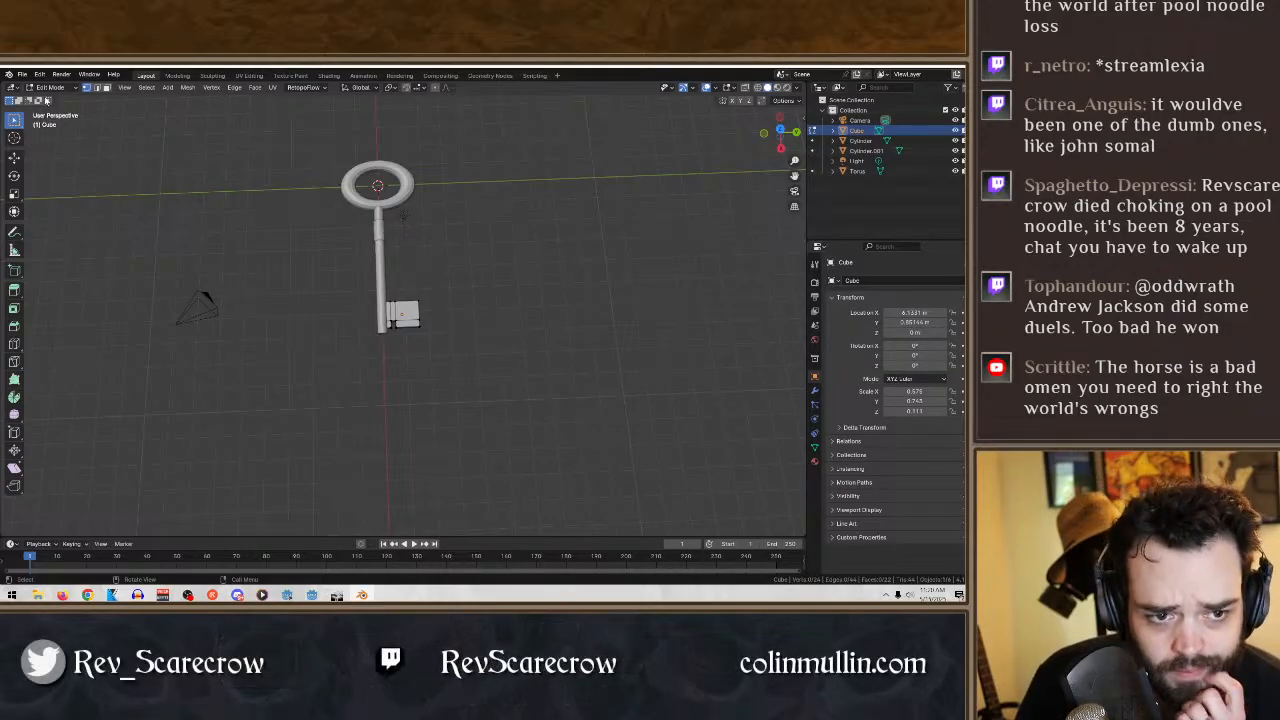
{"action": "left_click", "coordinate": [50, 87]}
{"action": "left_click", "coordinate": [46, 103]}
- Delete the camera and the light from the scene
{"action": "left_click", "coordinate": [408, 177]}
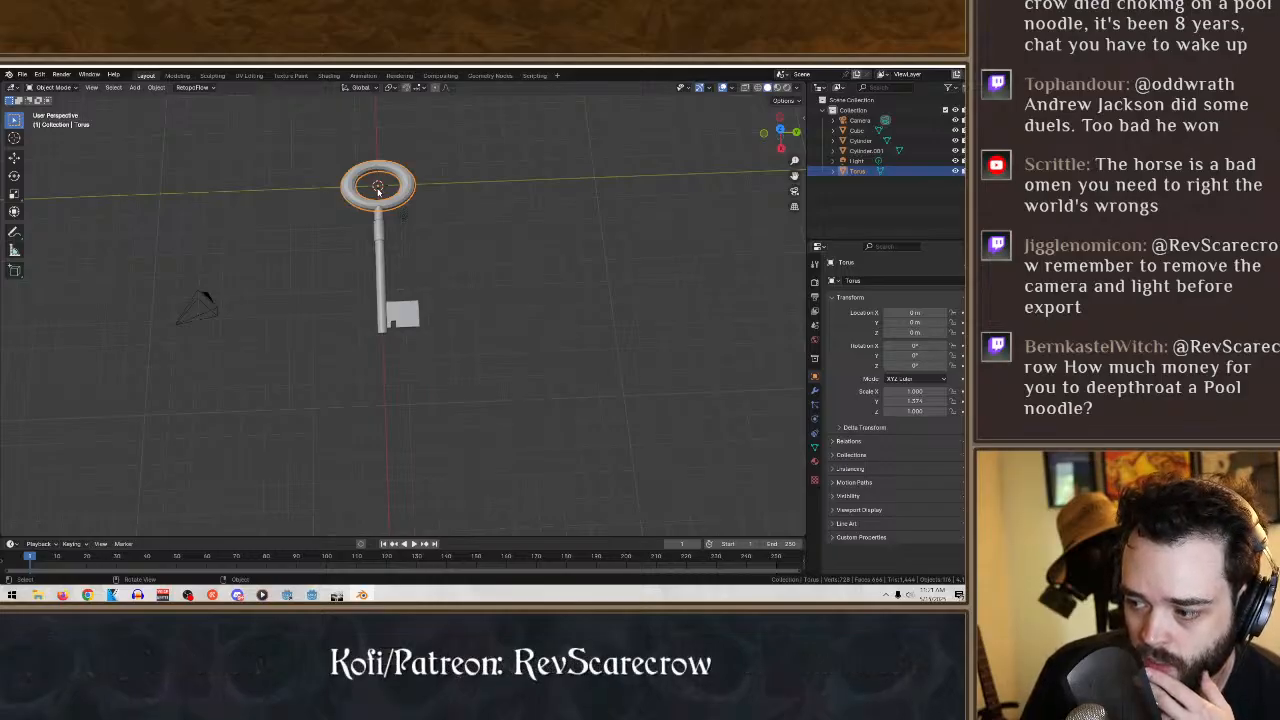
{"action": "middle_click_drag", "start_coordinate": [196, 280], "coordinate": [251, 306]}
{"action": "left_click", "coordinate": [248, 306]}
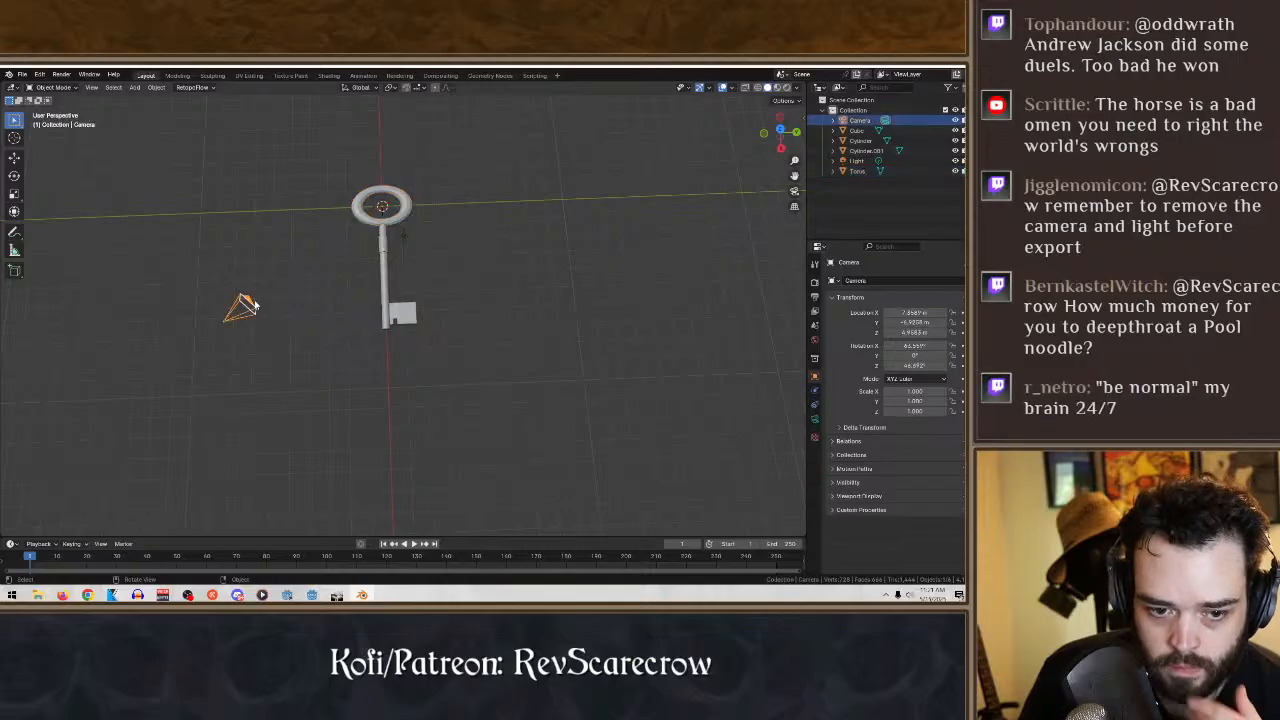
{"action": "key", "text": "Delete"}
{"action": "middle_click_drag", "start_coordinate": [626, 306], "coordinate": [592, 238]}
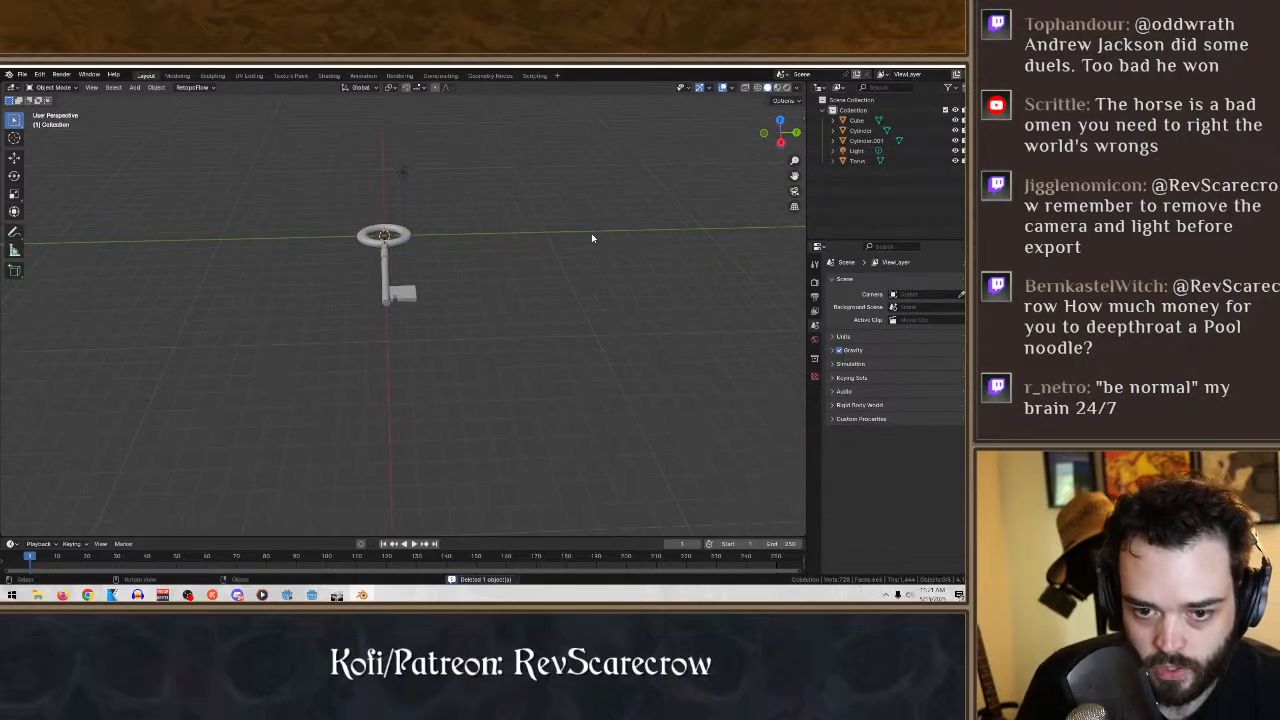
{"action": "left_click", "coordinate": [405, 172]}
{"action": "key", "text": "Delete"}
- Select the key's torus ring and open it in Edit Mode with wireframe display
{"action": "middle_click_drag", "start_coordinate": [518, 210], "coordinate": [472, 179]}
{"action": "scroll", "coordinate": [500, 277], "scroll_direction": "up", "scroll_amount": 3}
{"action": "left_click", "coordinate": [472, 179]}
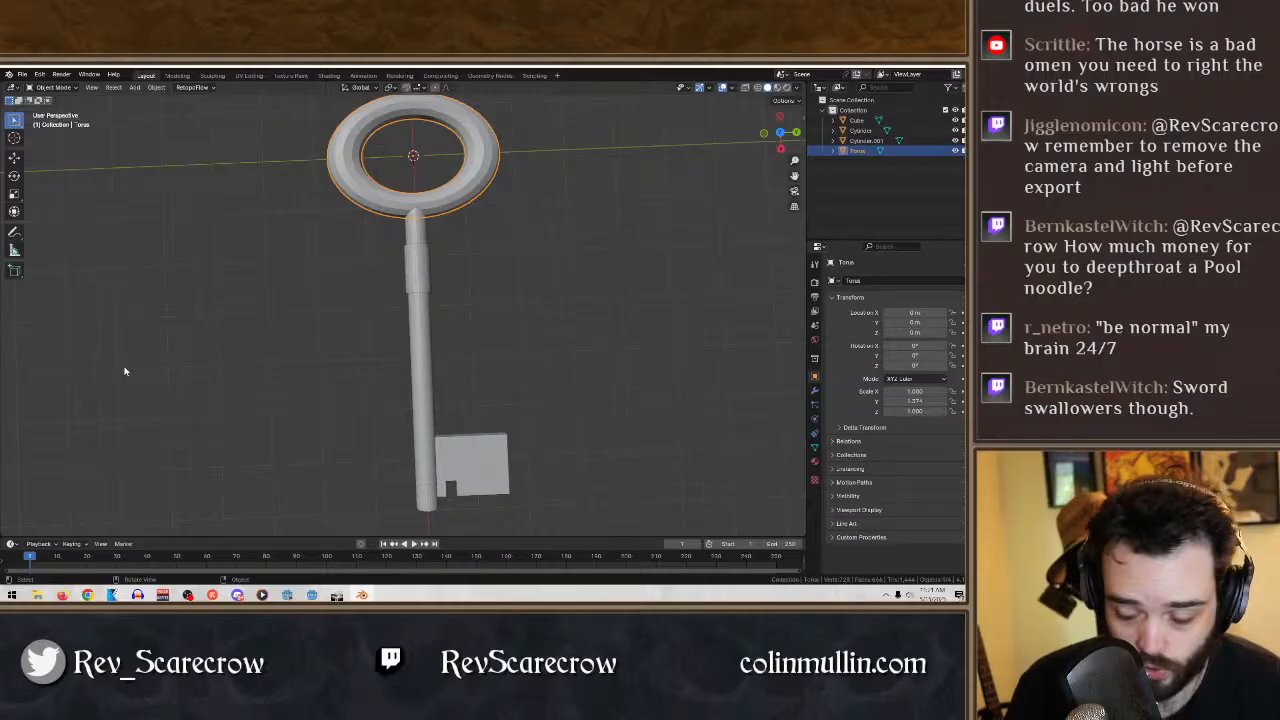
{"action": "middle_click_drag", "start_coordinate": [322, 318], "coordinate": [428, 292]}
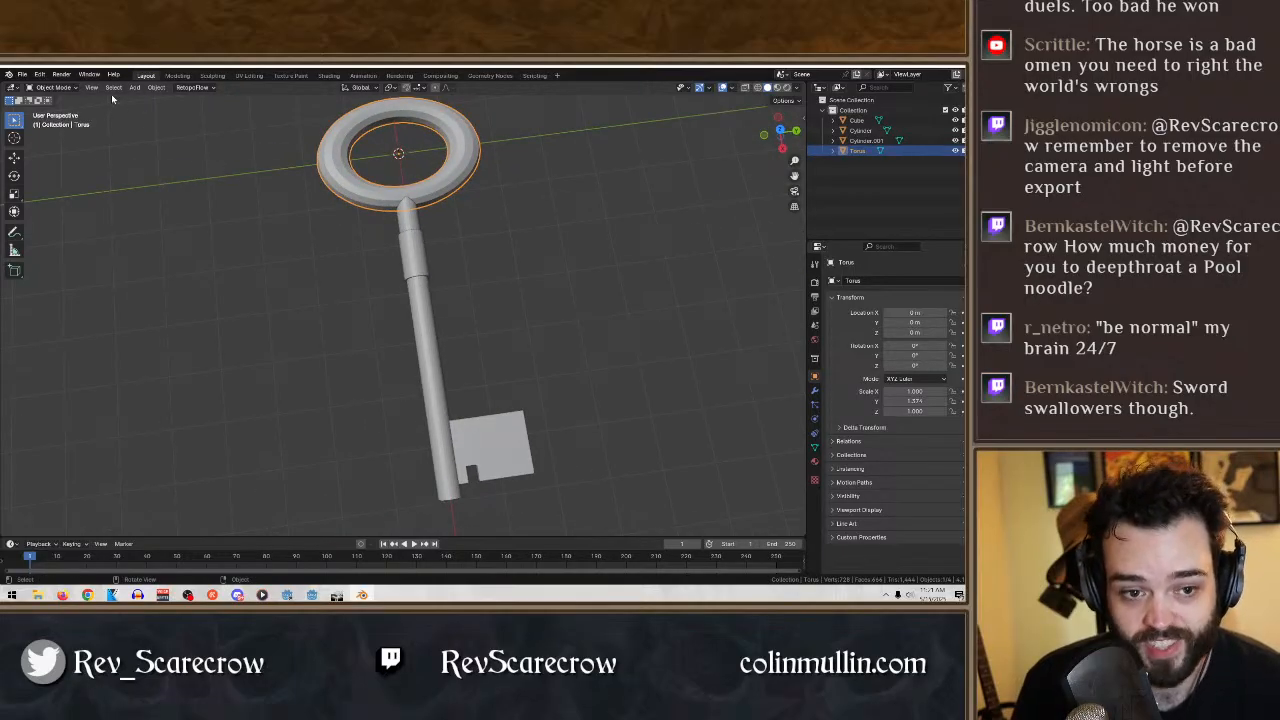
{"action": "left_click", "coordinate": [756, 87]}
{"action": "middle_click_drag", "start_coordinate": [584, 181], "coordinate": [560, 174]}
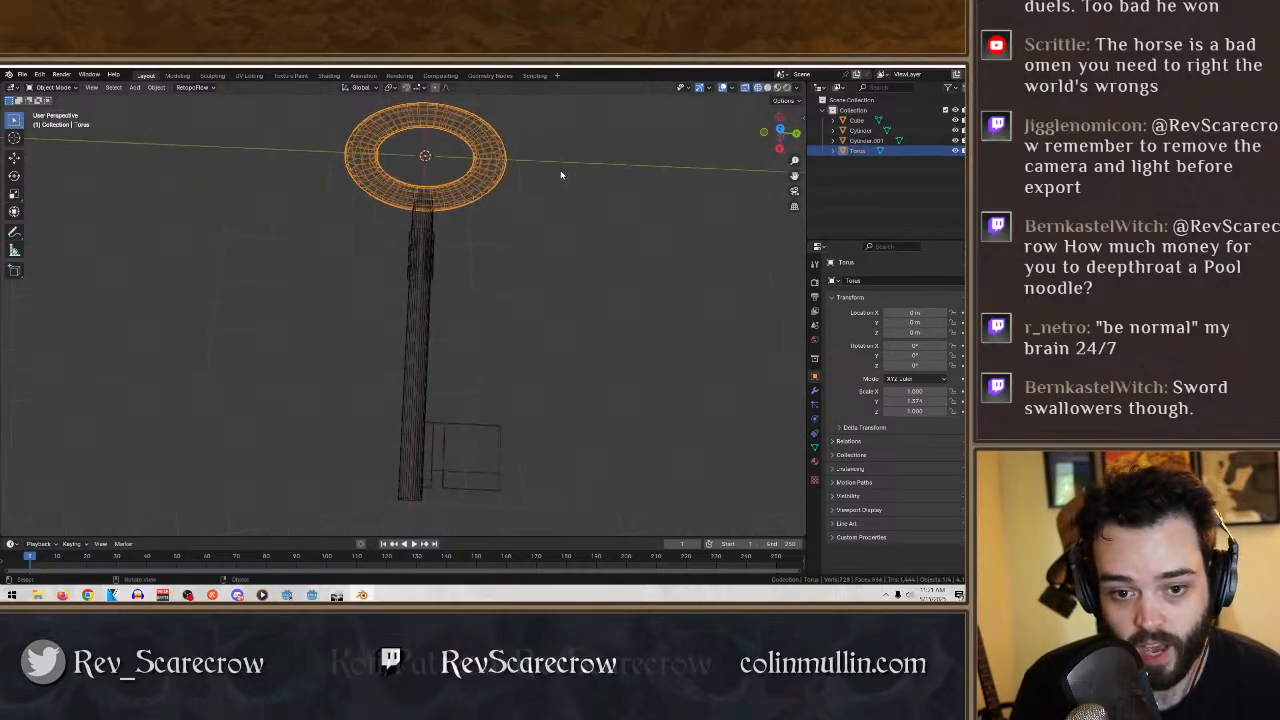
{"action": "left_click", "coordinate": [52, 87]}
{"action": "left_click", "coordinate": [55, 111]}
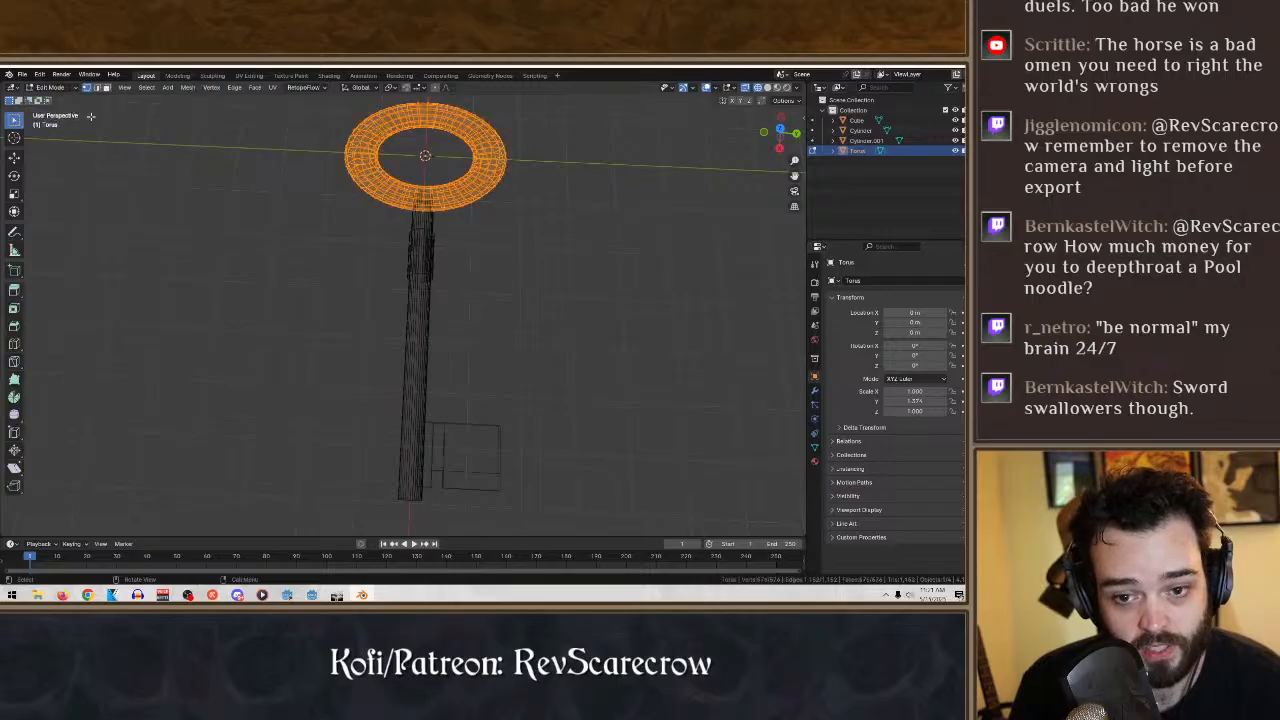
- Try to move the vertices at the ring's bit-side end slightly inward along the Y axis
{"action": "left_click_drag", "start_coordinate": [551, 228], "coordinate": [482, 100]}
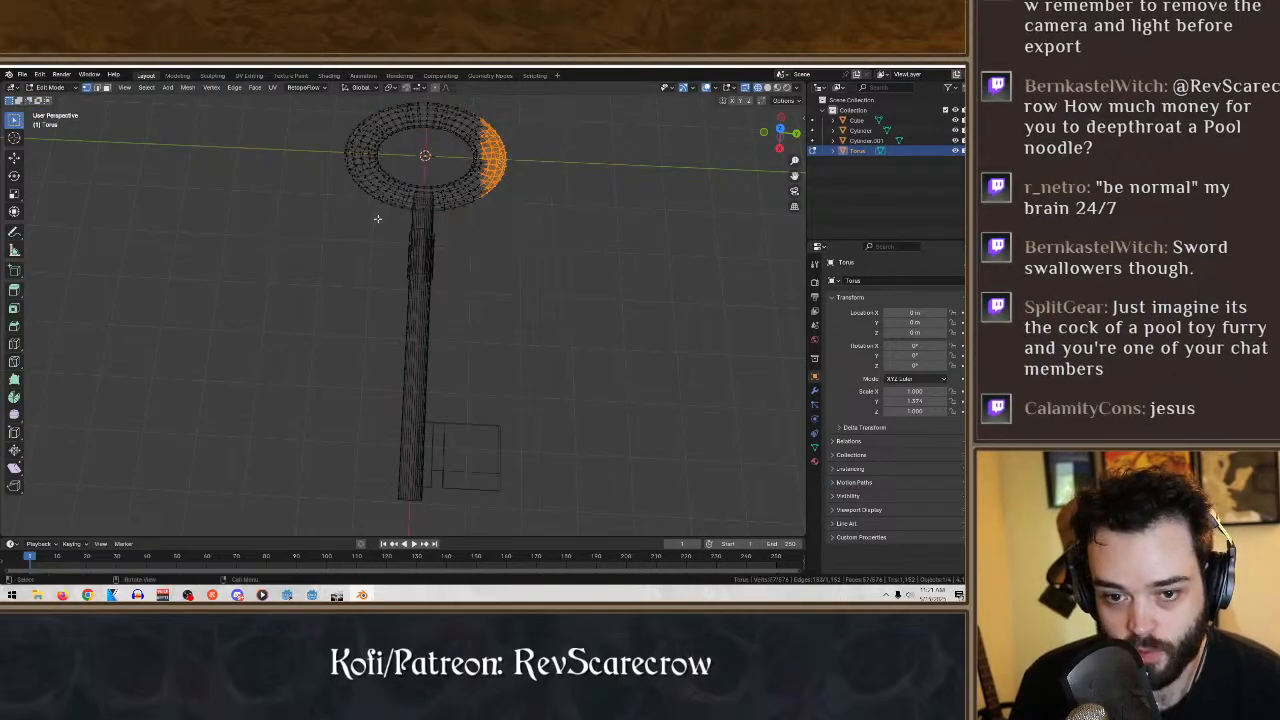
{"action": "left_click", "coordinate": [14, 160]}
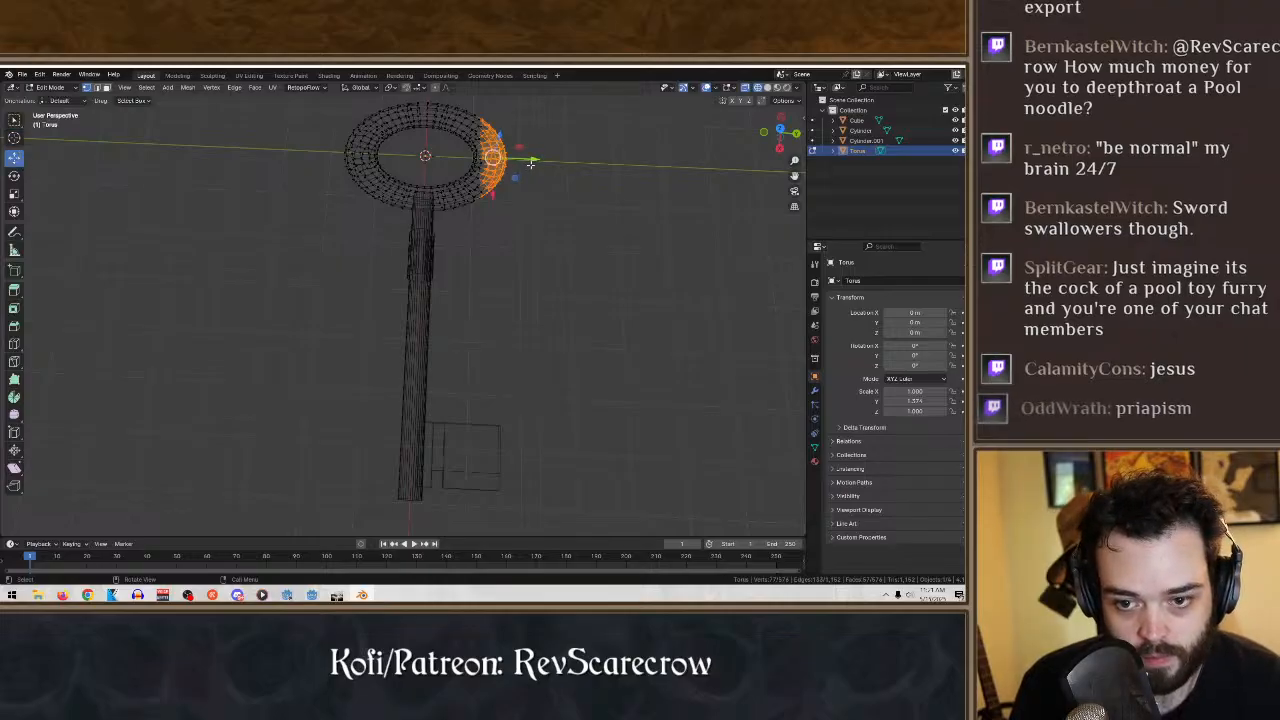
{"action": "left_click_drag", "start_coordinate": [531, 162], "coordinate": [525, 162]}
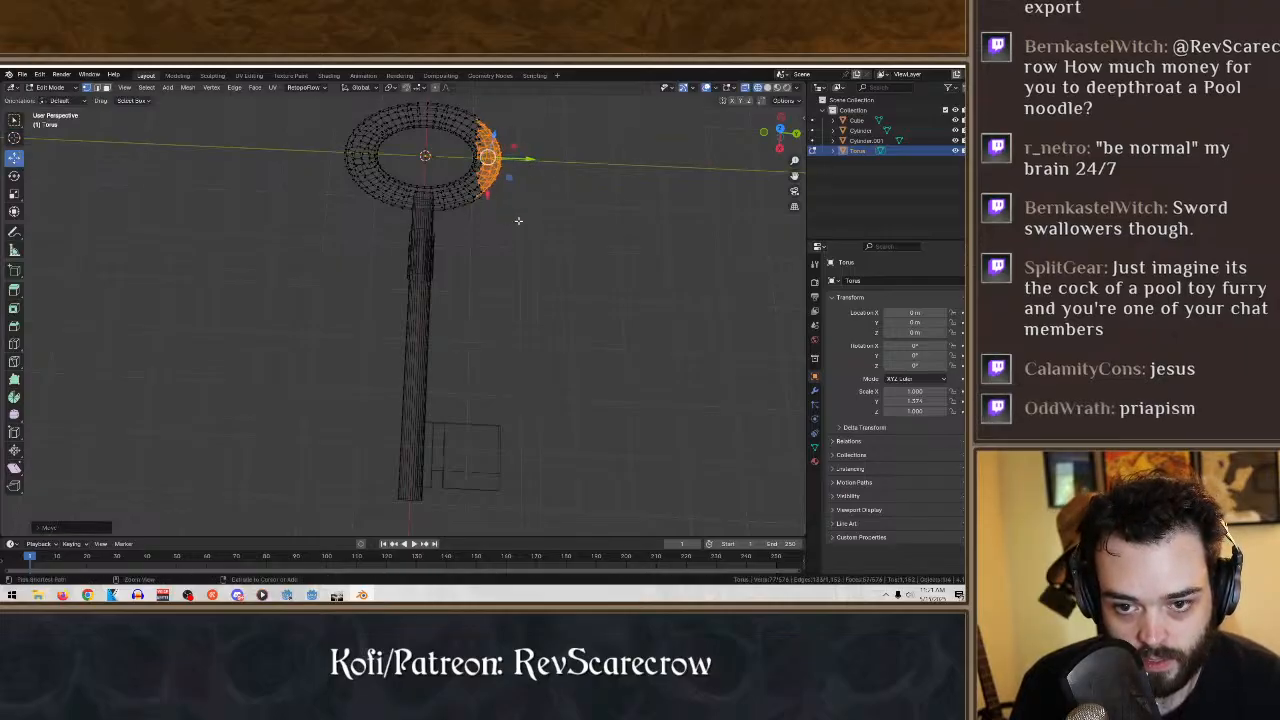
{"action": "mouse_move", "coordinate": [546, 234]}
{"action": "left_mouse_down"}
{"action": "mouse_move", "coordinate": [433, 98]}
{"action": "mouse_move", "coordinate": [552, 226]}
{"action": "left_mouse_up"}
{"action": "middle_click_drag", "start_coordinate": [597, 298], "coordinate": [618, 252]}
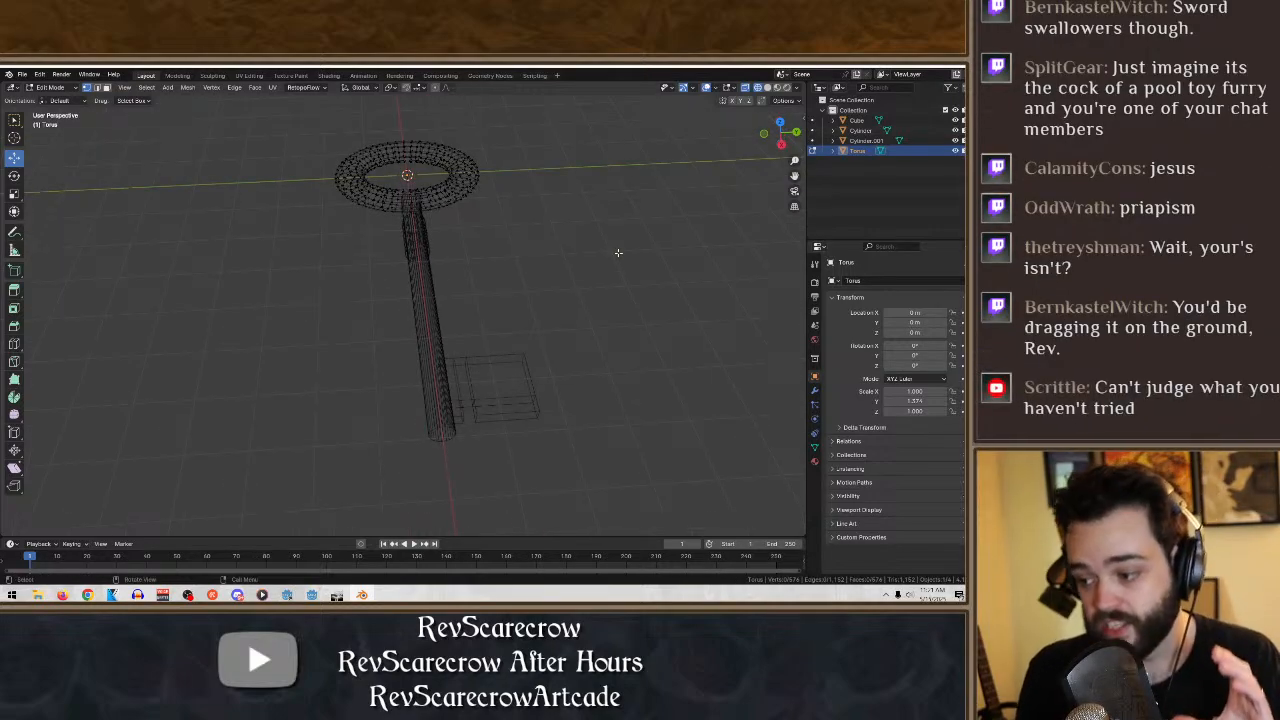
{"action": "mouse_move", "coordinate": [566, 261]}
{"action": "middle_mouse_down"}
{"action": "mouse_move", "coordinate": [620, 337]}
{"action": "mouse_move", "coordinate": [549, 294]}
{"action": "mouse_move", "coordinate": [564, 274]}
{"action": "middle_mouse_up"}
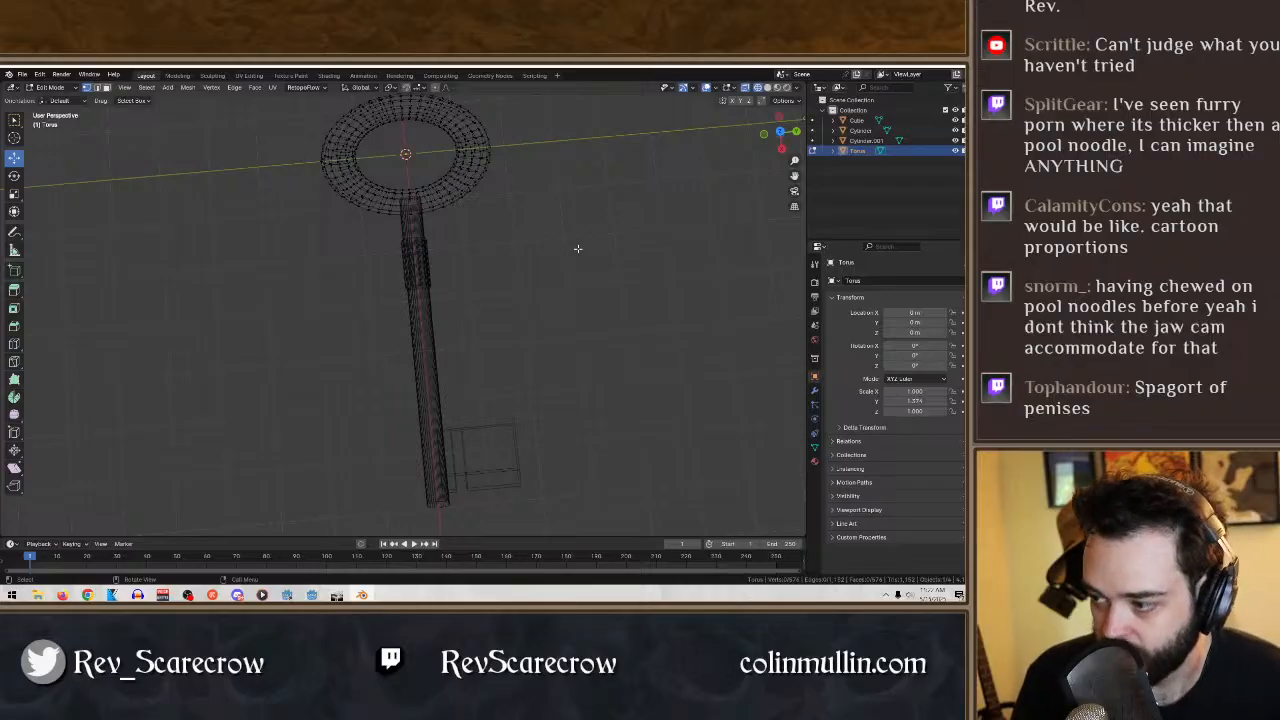
{"action": "middle_click_drag", "start_coordinate": [577, 248], "coordinate": [551, 227]}
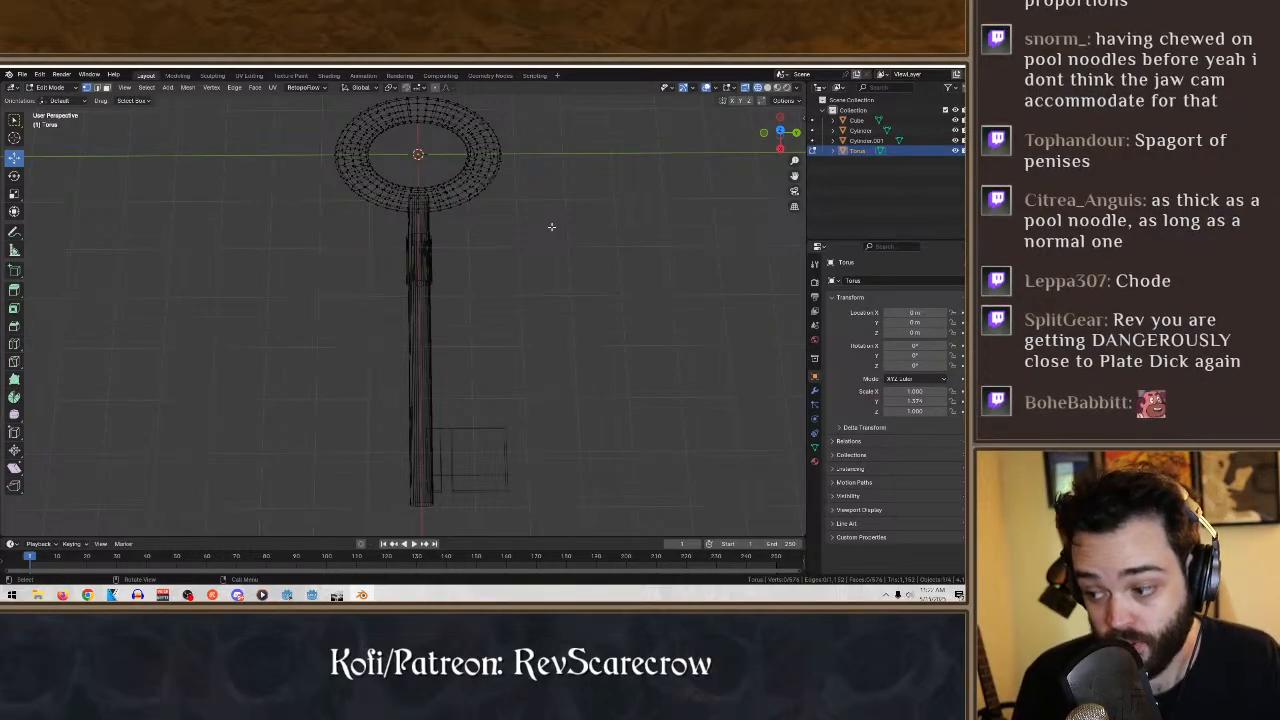
- Try selecting the vertices around the ring's inner rim, and a single inner-rim vertex opposite the shaft
{"action": "middle_click_drag", "start_coordinate": [525, 154], "coordinate": [463, 460]}
{"action": "scroll", "coordinate": [545, 304], "scroll_direction": "up", "scroll_amount": 6}
{"action": "scroll", "coordinate": [466, 457], "scroll_direction": "down", "scroll_amount": 1}
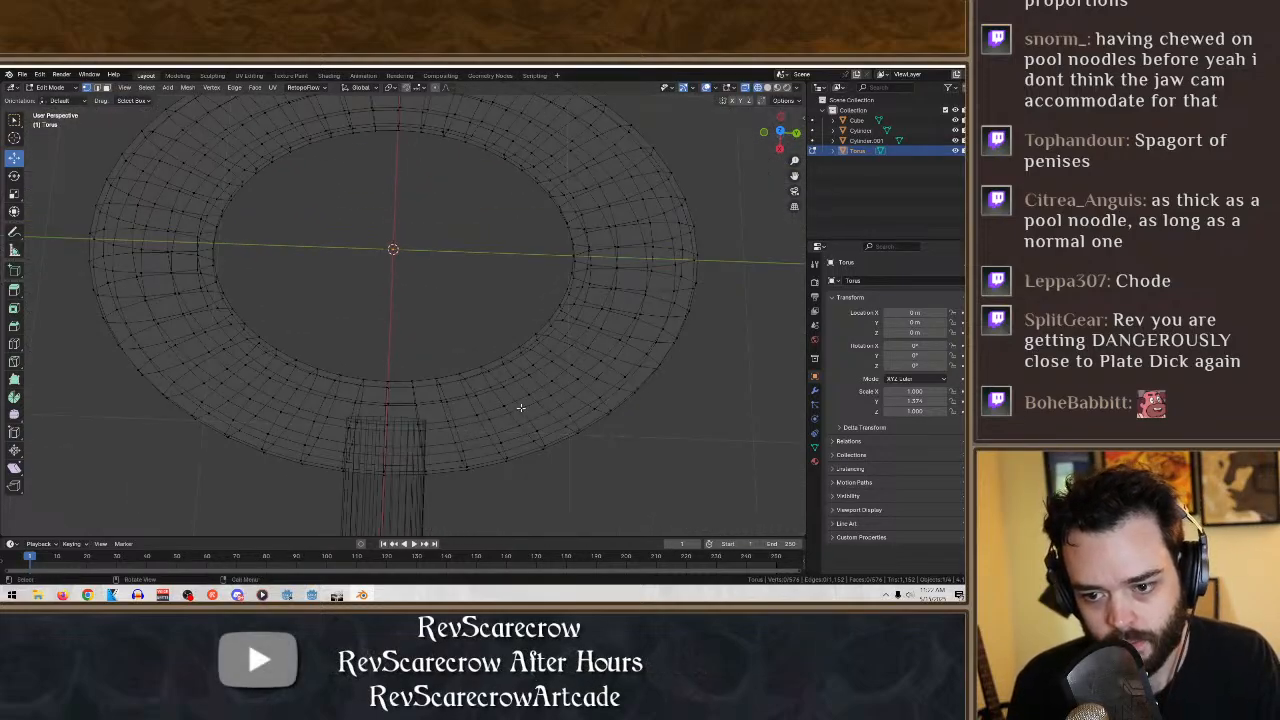
{"action": "middle_click_drag", "start_coordinate": [520, 406], "coordinate": [591, 373]}
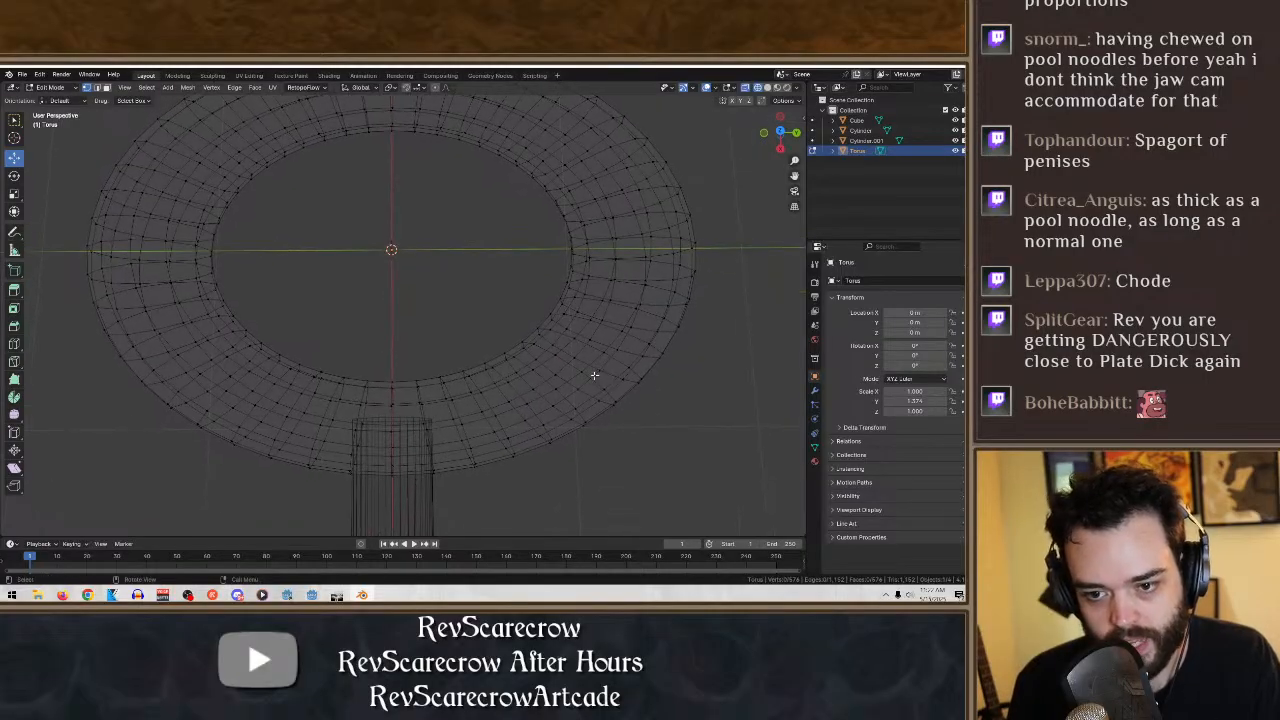
{"action": "left_click_drag", "start_coordinate": [590, 372], "coordinate": [182, 111]}
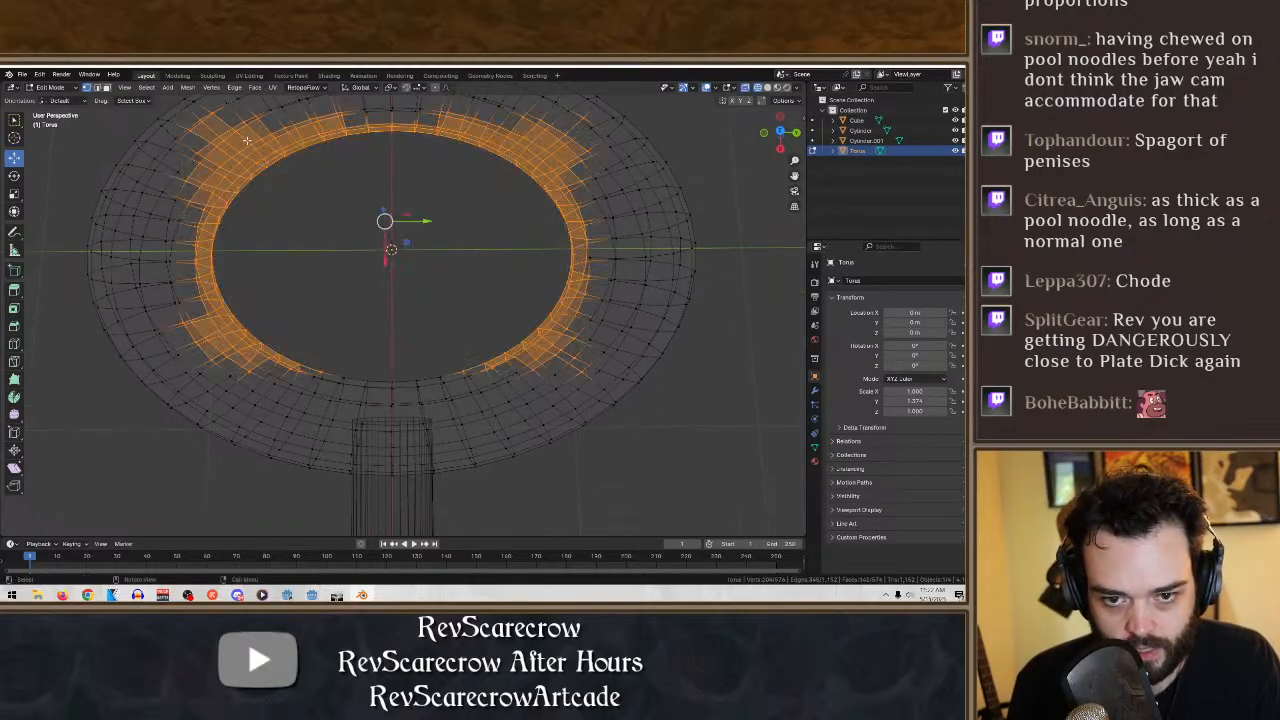
{"action": "left_click_drag", "start_coordinate": [494, 395], "coordinate": [277, 317], "text": "shift"}
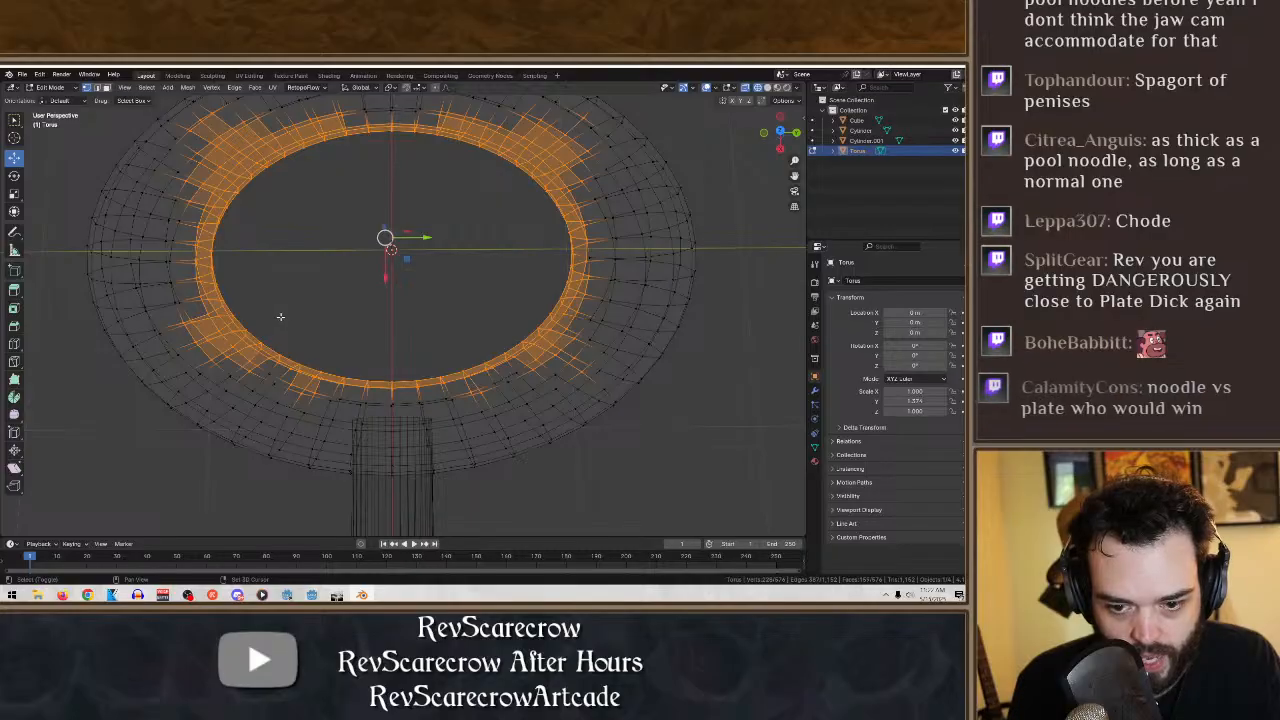
{"action": "scroll", "coordinate": [461, 337], "scroll_direction": "down", "scroll_amount": 1}
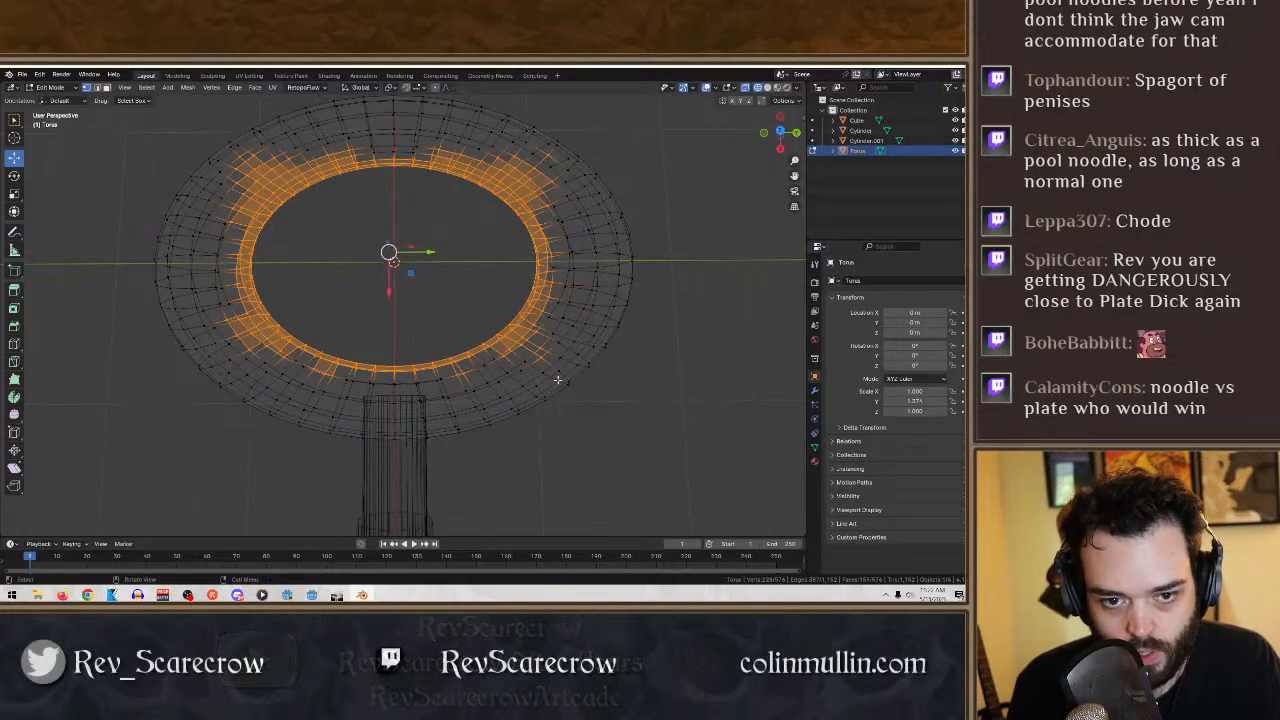
{"action": "left_click", "coordinate": [430, 246]}
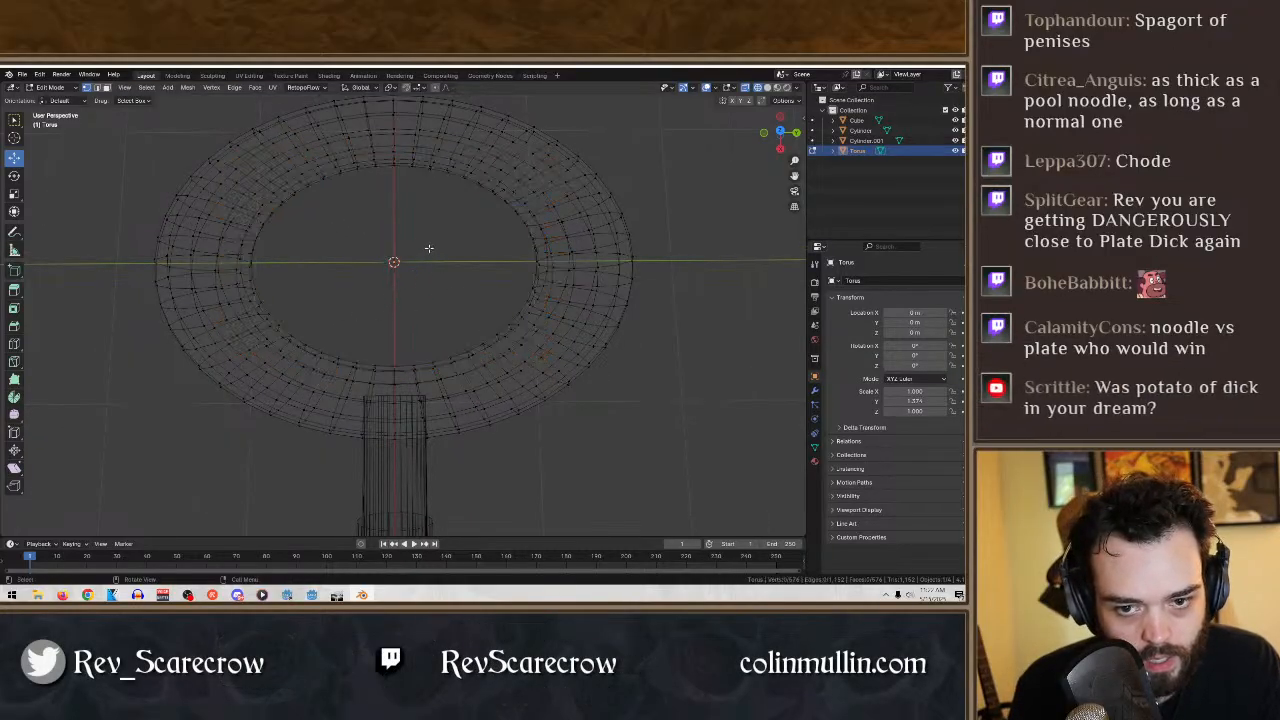
{"action": "left_click", "coordinate": [393, 162]}
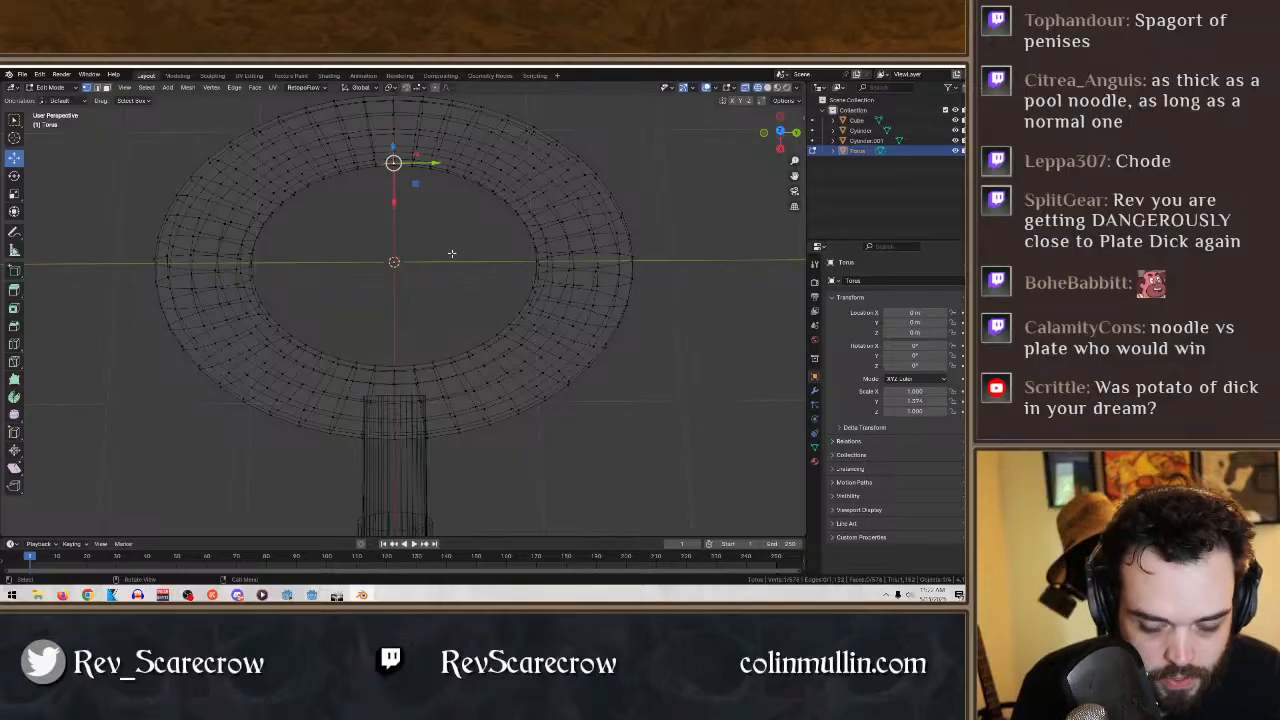
{"action": "mouse_move", "coordinate": [455, 254]}
{"action": "middle_mouse_down"}
{"action": "mouse_move", "coordinate": [457, 197]}
{"action": "mouse_move", "coordinate": [450, 246]}
{"action": "middle_mouse_up"}
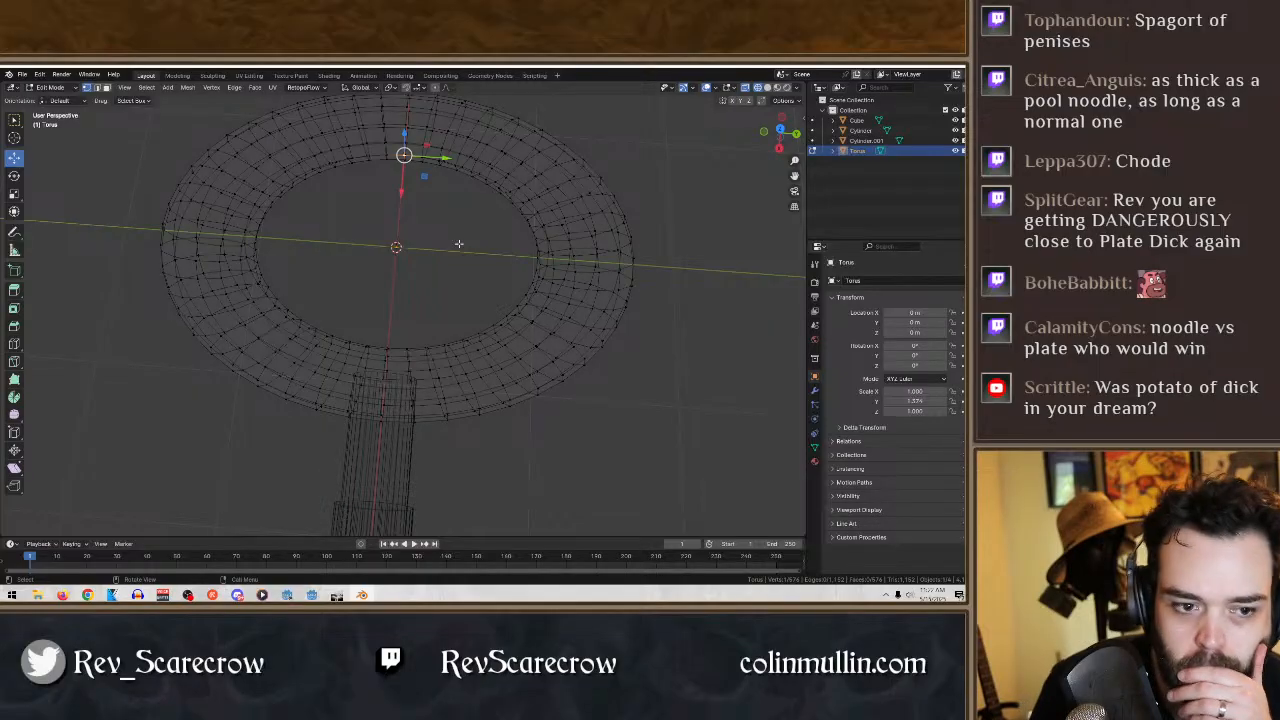
- Switch back to solid shading, return to Object Mode and clear the selection
{"action": "scroll", "coordinate": [465, 348], "scroll_direction": "down", "scroll_amount": 5}
{"action": "scroll", "coordinate": [465, 348], "scroll_direction": "down", "scroll_amount": 5}
{"action": "middle_click_drag", "start_coordinate": [457, 417], "coordinate": [477, 395]}
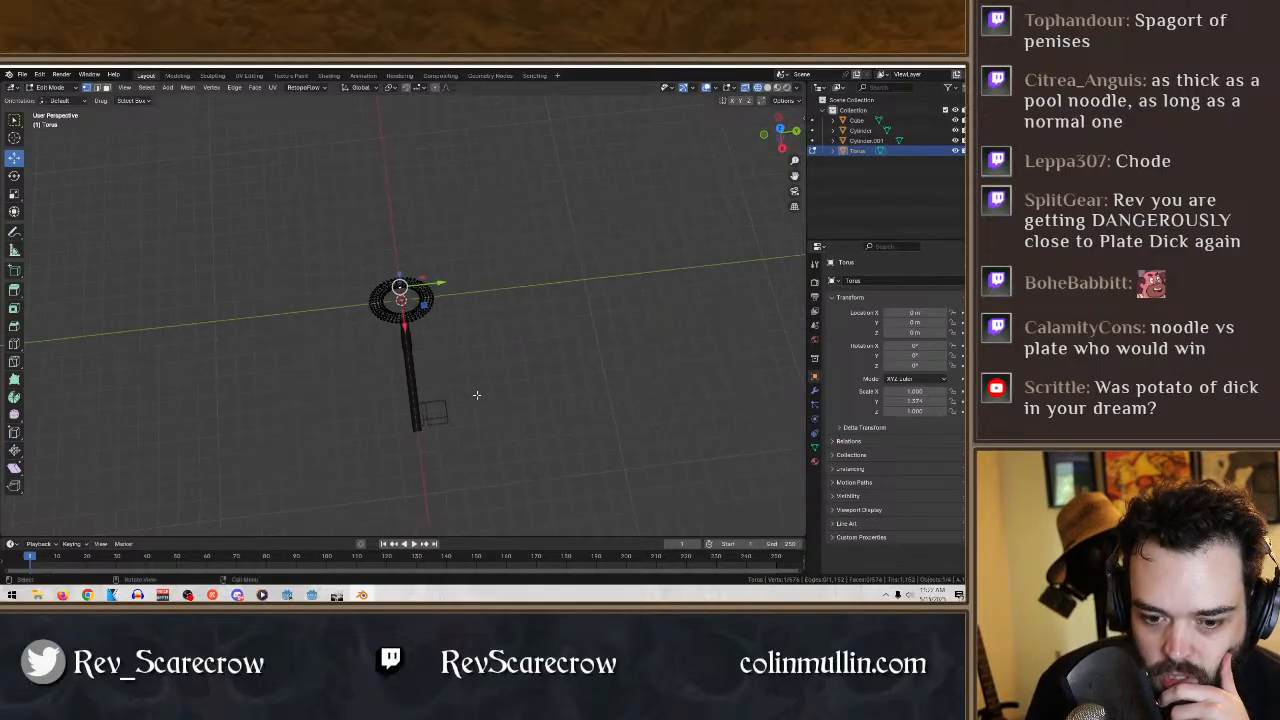
{"action": "left_click", "coordinate": [767, 88]}
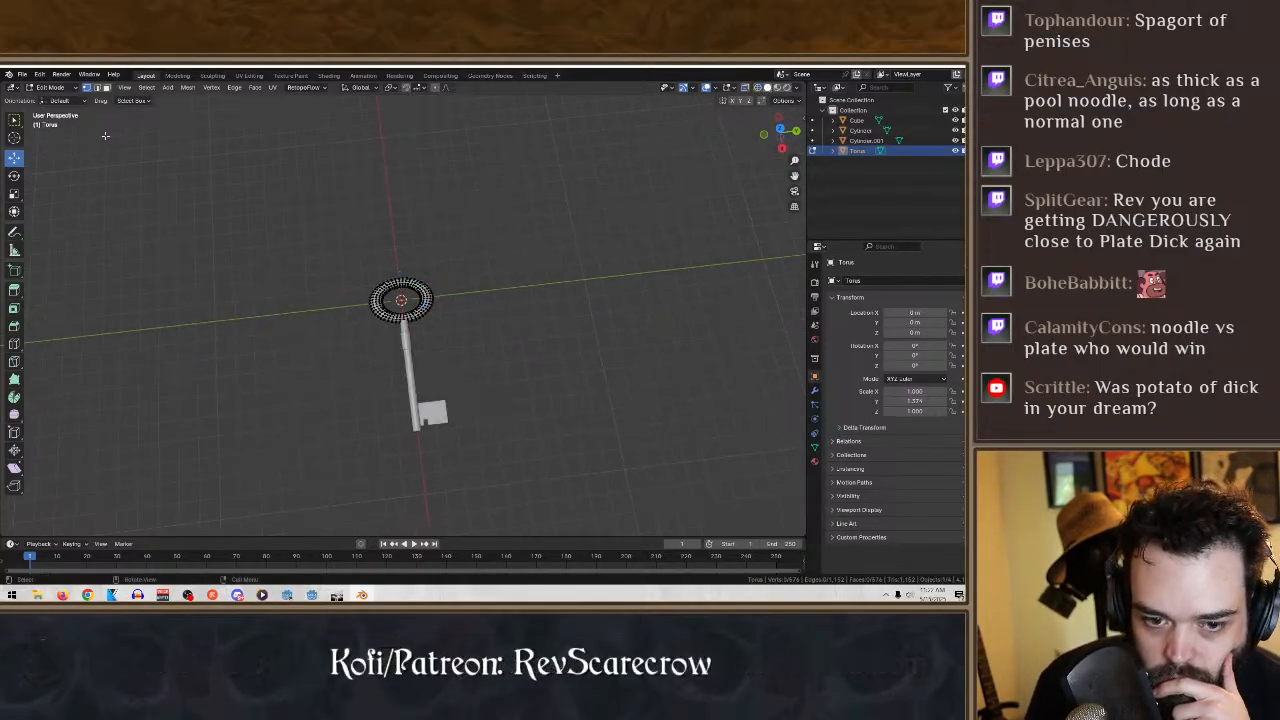
{"action": "left_click", "coordinate": [52, 87]}
{"action": "left_click", "coordinate": [57, 99]}
{"action": "left_click", "coordinate": [627, 428]}
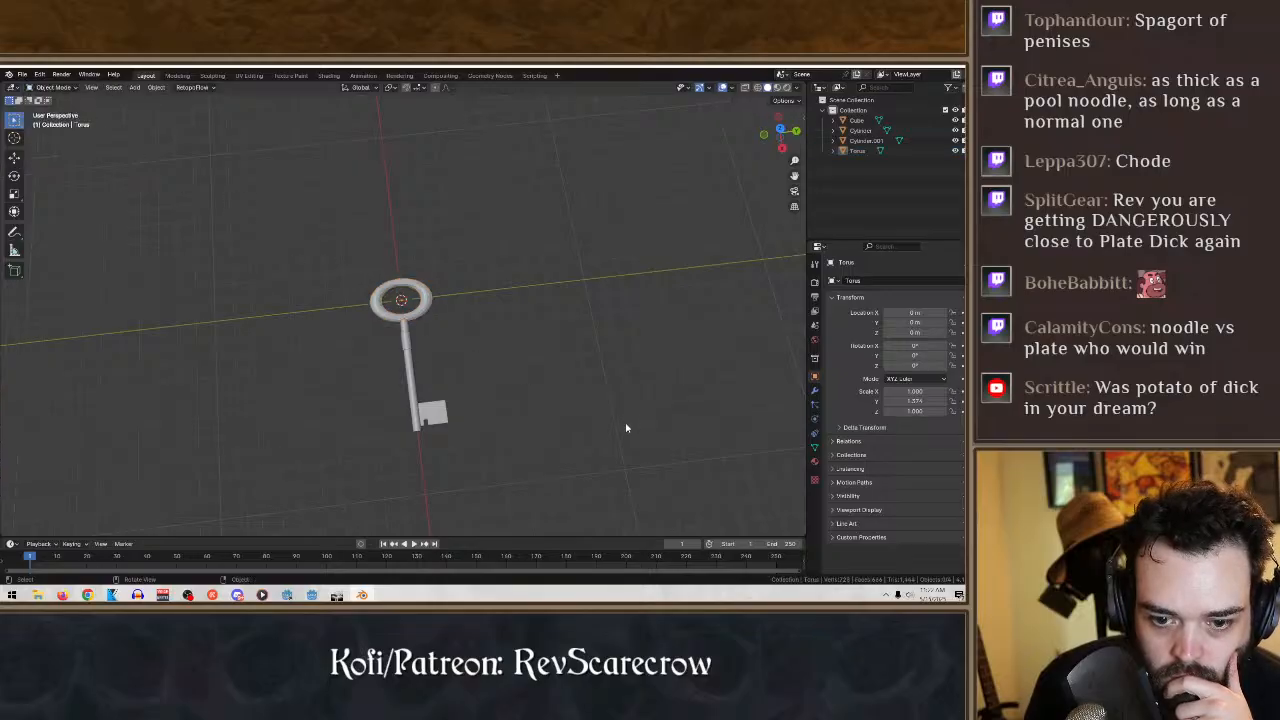
- Select all four parts of the key and apply Shade Flat
{"action": "key", "text": "a"}
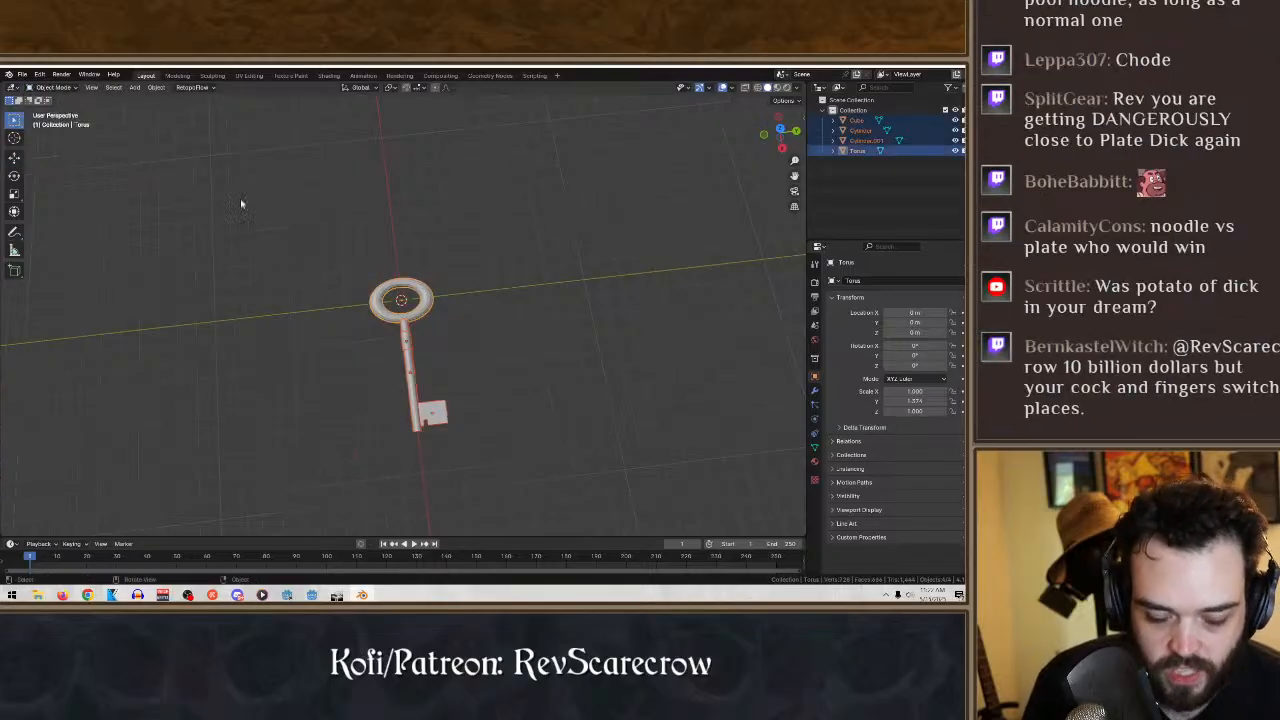
{"action": "left_click", "coordinate": [156, 88]}
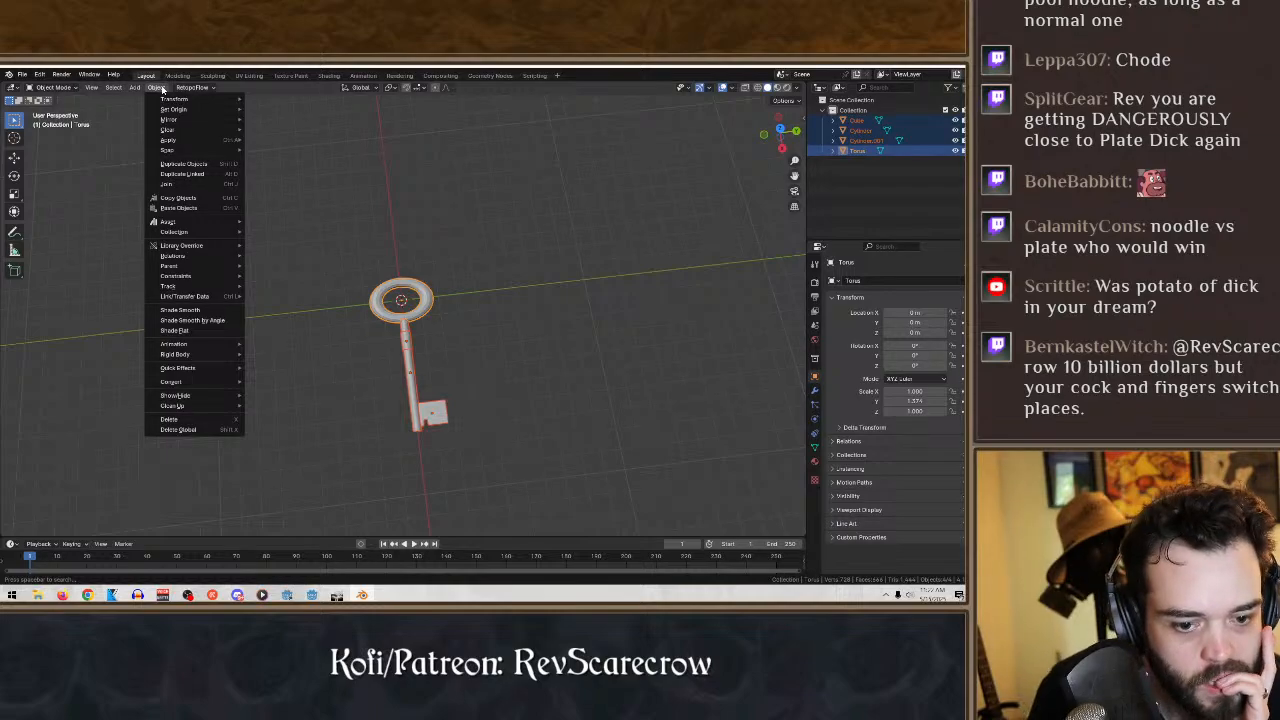
{"action": "left_click", "coordinate": [194, 331]}
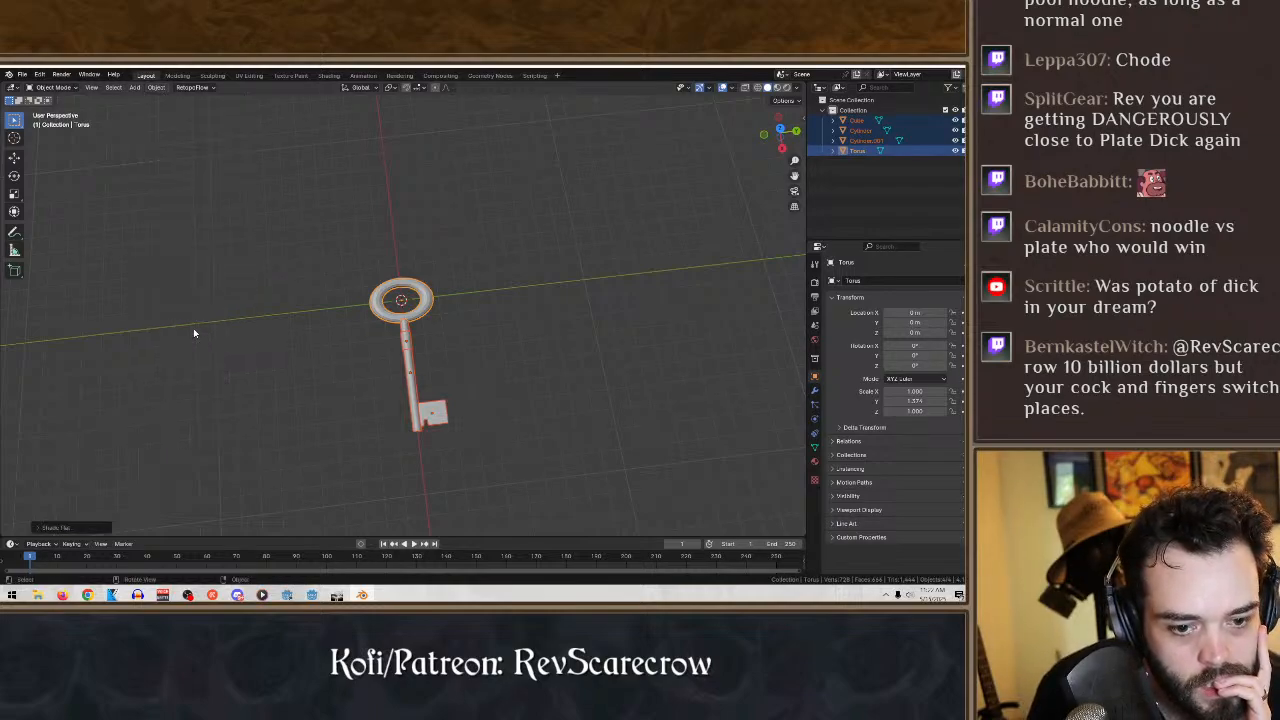
- Apply Shade Smooth to the torus ring only
{"action": "left_click", "coordinate": [517, 443]}
{"action": "scroll", "coordinate": [521, 451], "scroll_direction": "up", "scroll_amount": 4}
{"action": "middle_click_drag", "start_coordinate": [510, 376], "coordinate": [466, 274]}
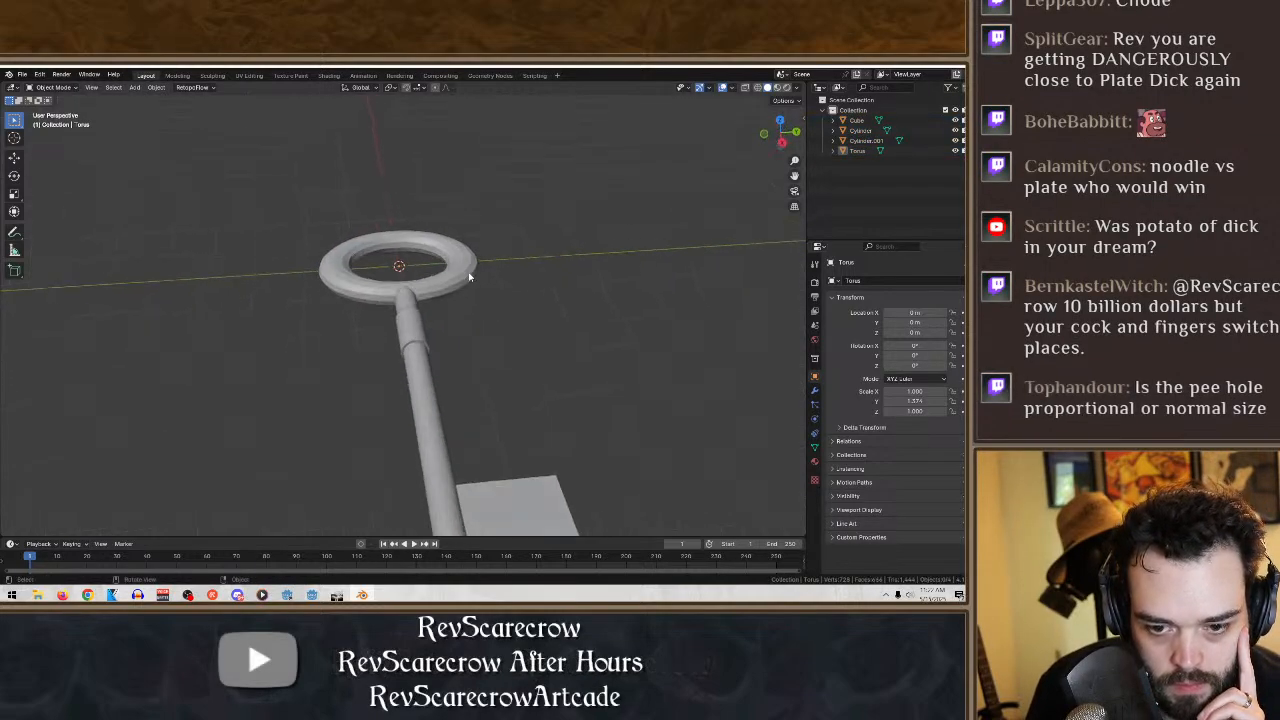
{"action": "left_click", "coordinate": [466, 267]}
{"action": "left_click", "coordinate": [157, 88]}
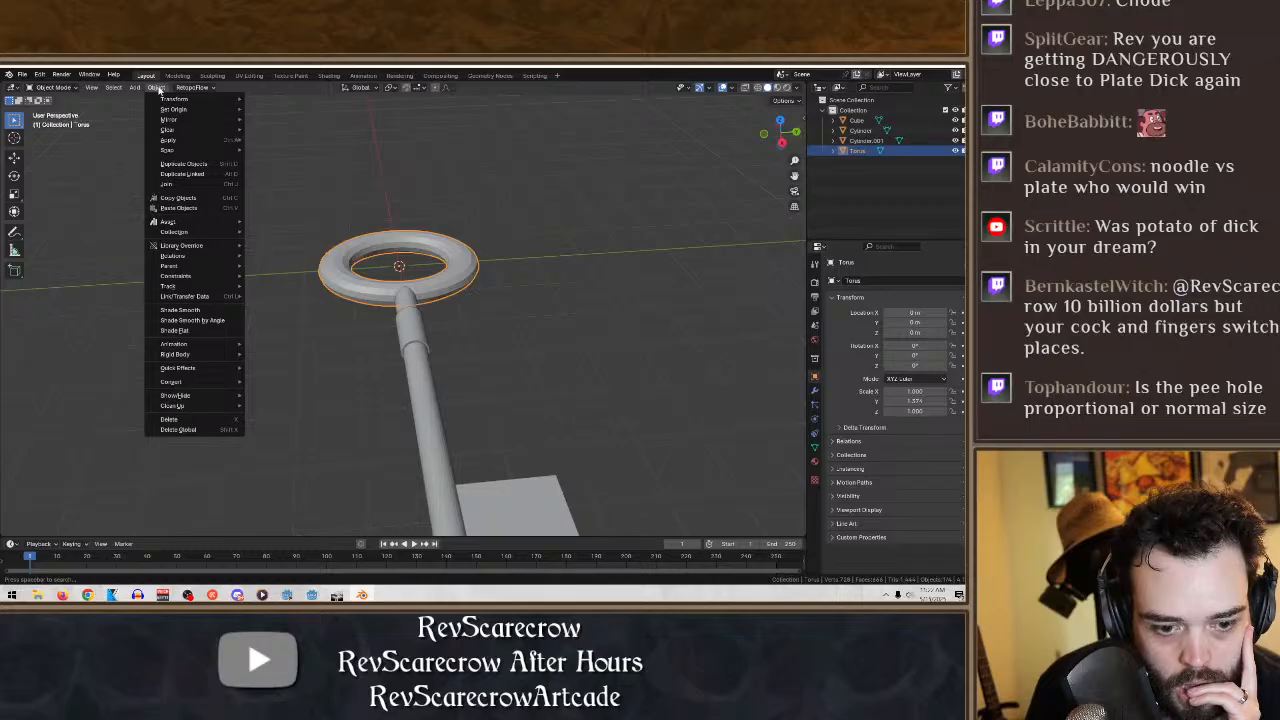
{"action": "left_click", "coordinate": [205, 311]}
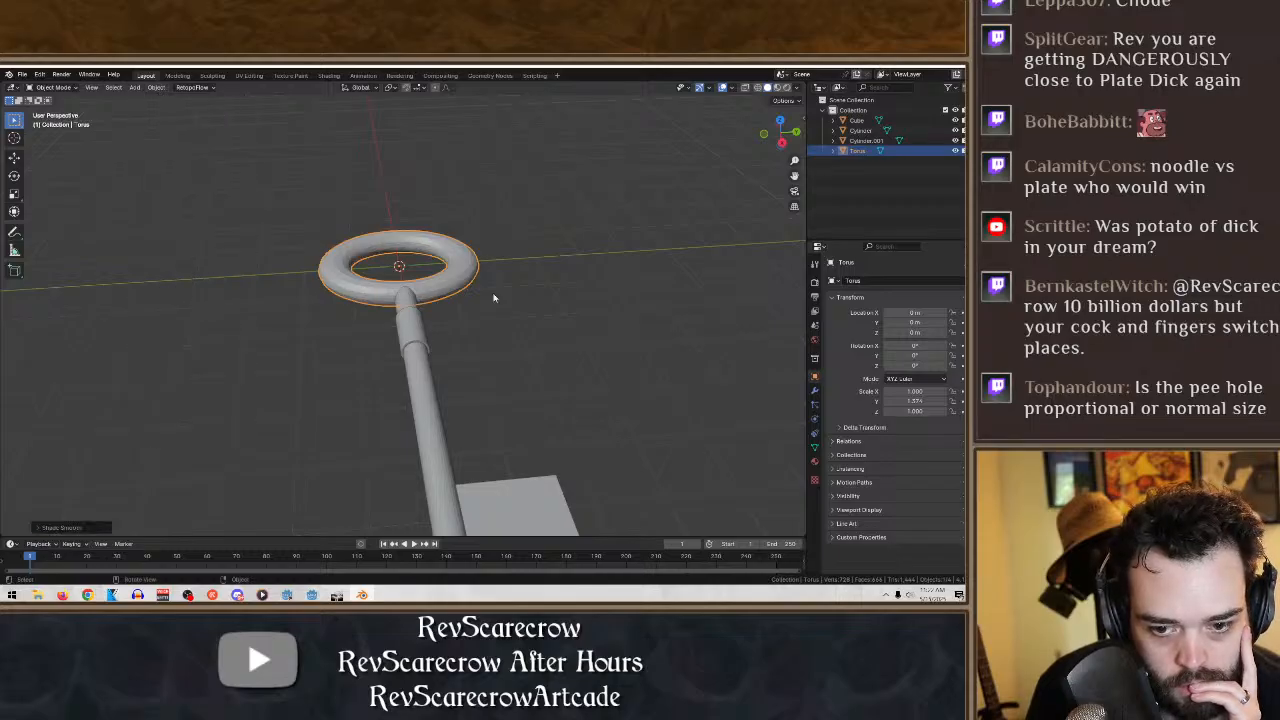
- Apply Shade Smooth to all parts of the key and inspect the whole key with nothing selected
{"action": "middle_click_drag", "start_coordinate": [494, 298], "coordinate": [537, 337]}
{"action": "scroll", "coordinate": [443, 417], "scroll_direction": "down", "scroll_amount": 6}
{"action": "left_click_drag", "start_coordinate": [502, 477], "coordinate": [350, 298]}
{"action": "left_click", "coordinate": [158, 88]}
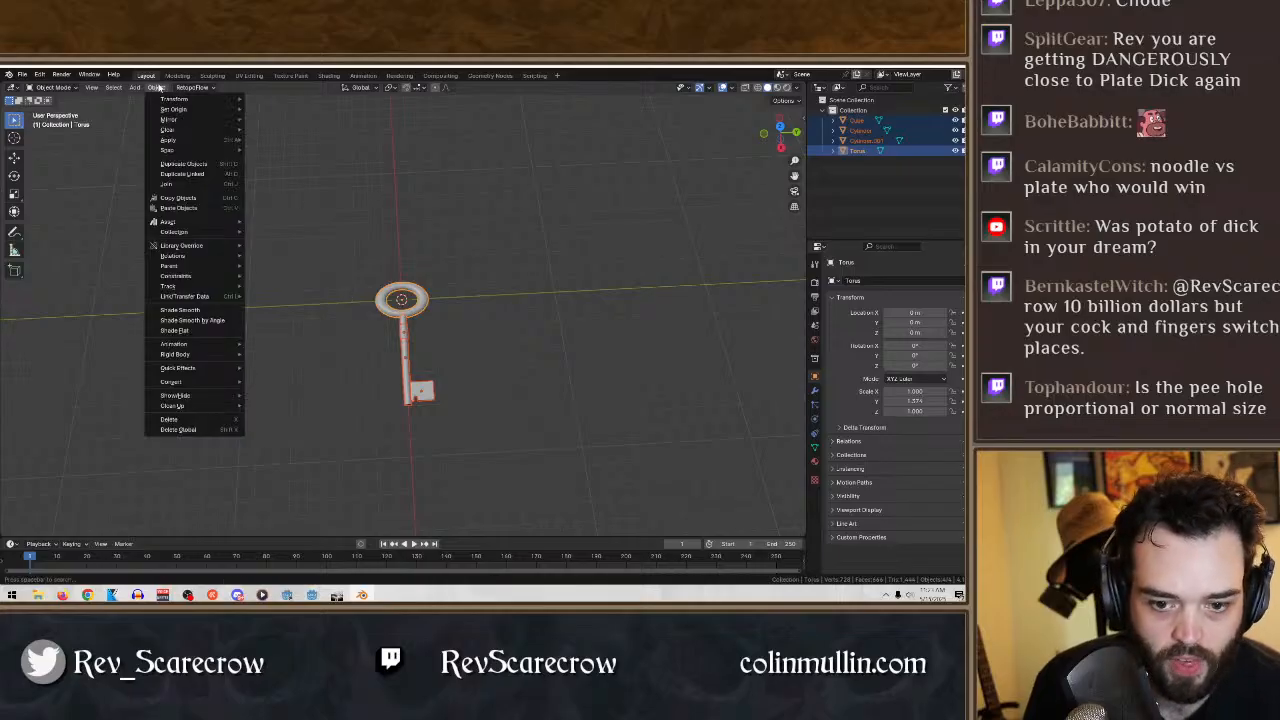
{"action": "left_click", "coordinate": [201, 311]}
{"action": "scroll", "coordinate": [523, 400], "scroll_direction": "up", "scroll_amount": 4}
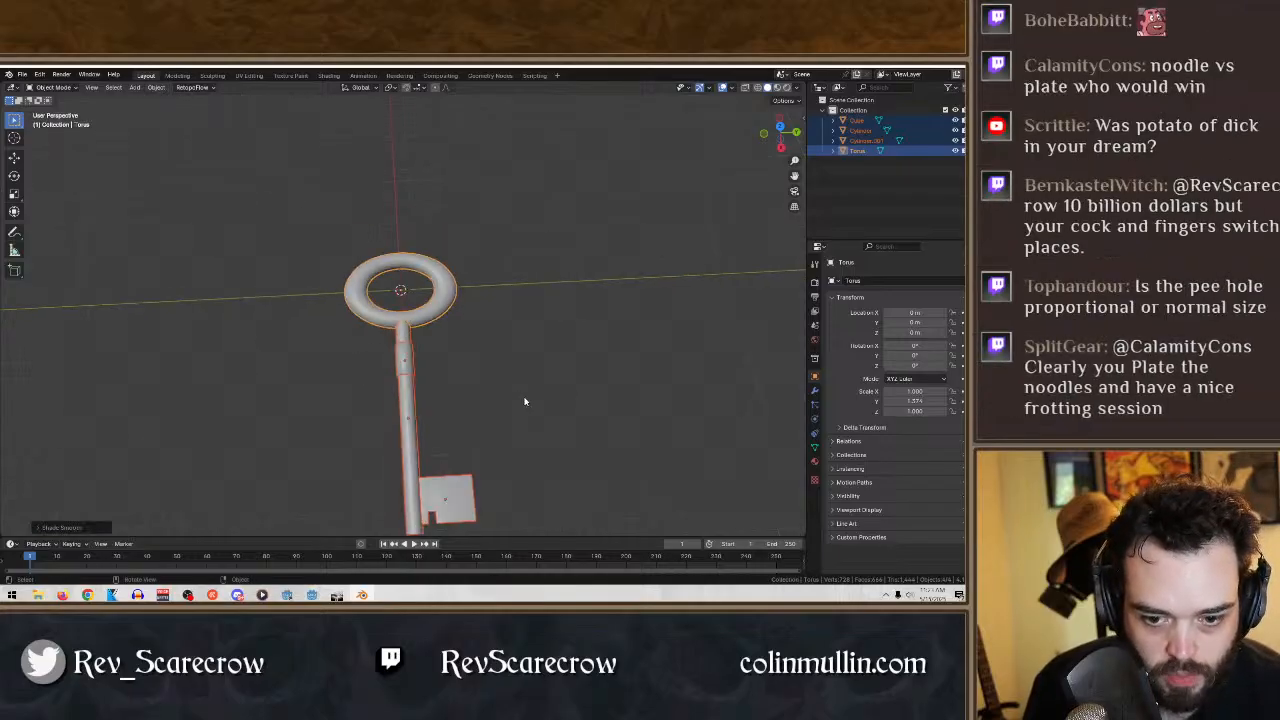
{"action": "mouse_move", "coordinate": [523, 400]}
{"action": "middle_mouse_down"}
{"action": "mouse_move", "coordinate": [573, 375]}
{"action": "mouse_move", "coordinate": [430, 420]}
{"action": "middle_mouse_up"}
{"action": "scroll", "coordinate": [573, 375], "scroll_direction": "down", "scroll_amount": 5}
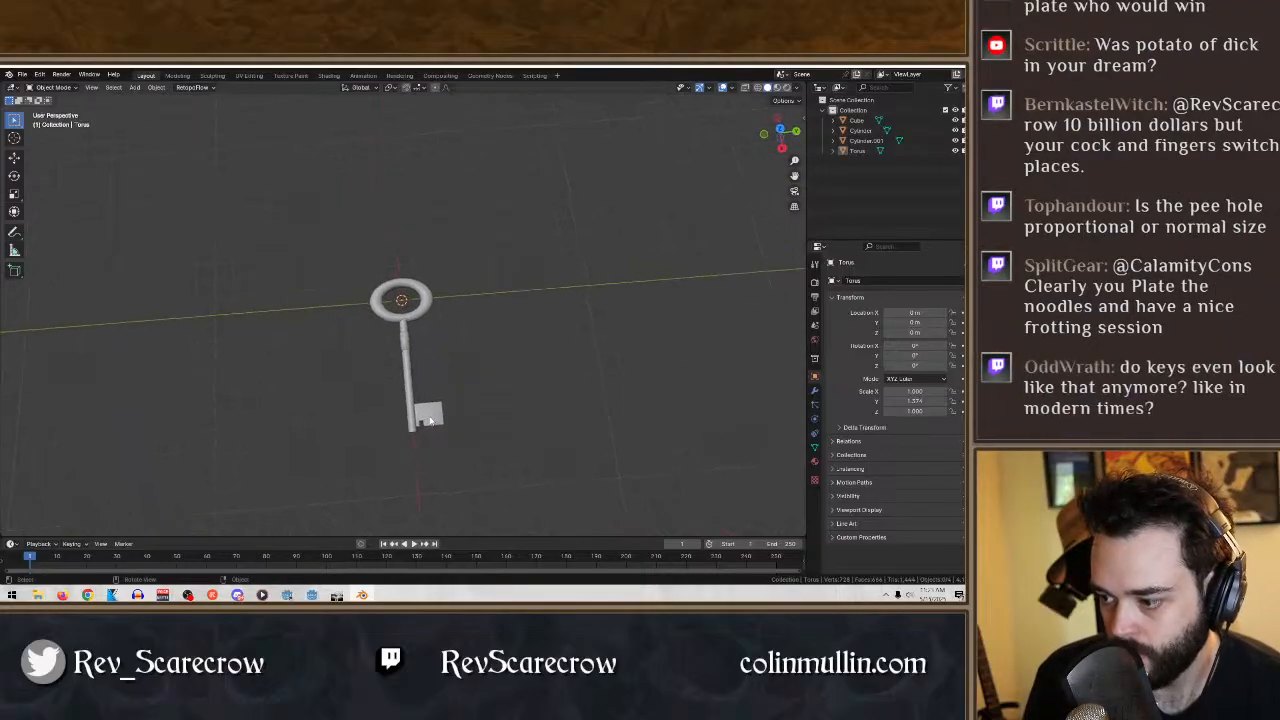
- Duplicate all parts of the key and move the copy along the Y axis to stand beside the original
{"action": "middle_click_drag", "start_coordinate": [519, 497], "coordinate": [577, 387]}
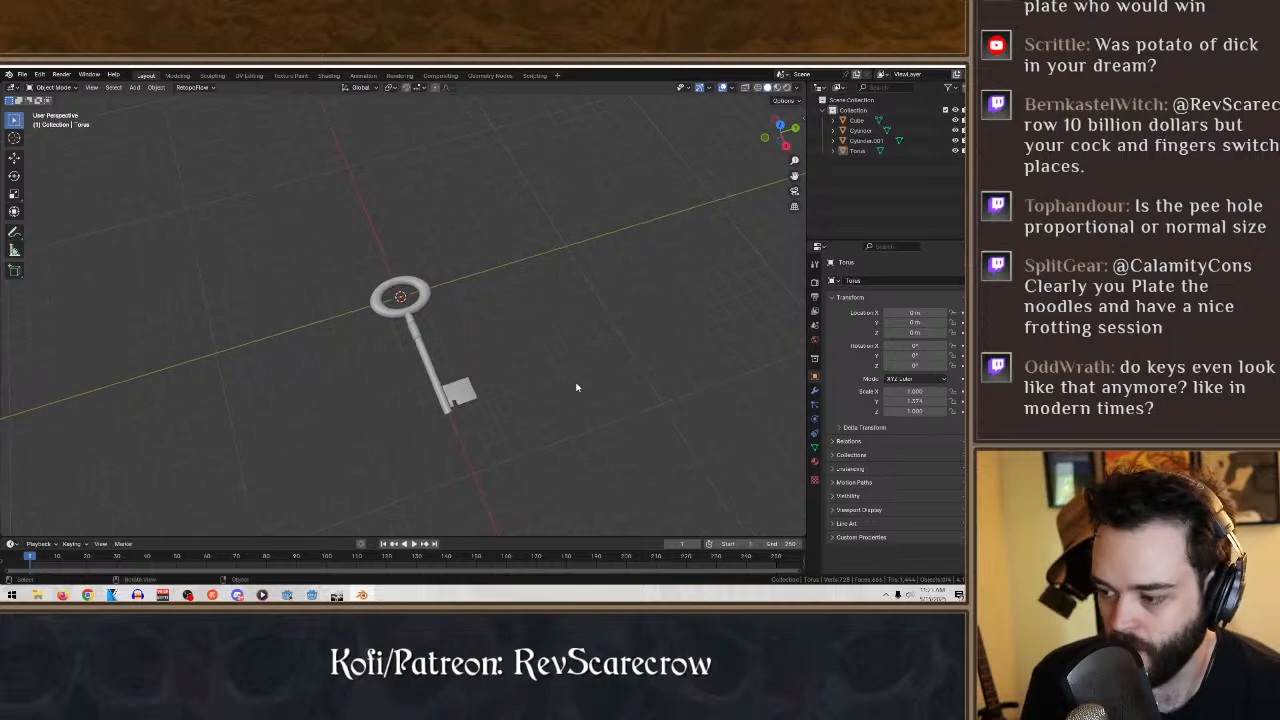
{"action": "left_click_drag", "start_coordinate": [573, 465], "coordinate": [283, 248]}
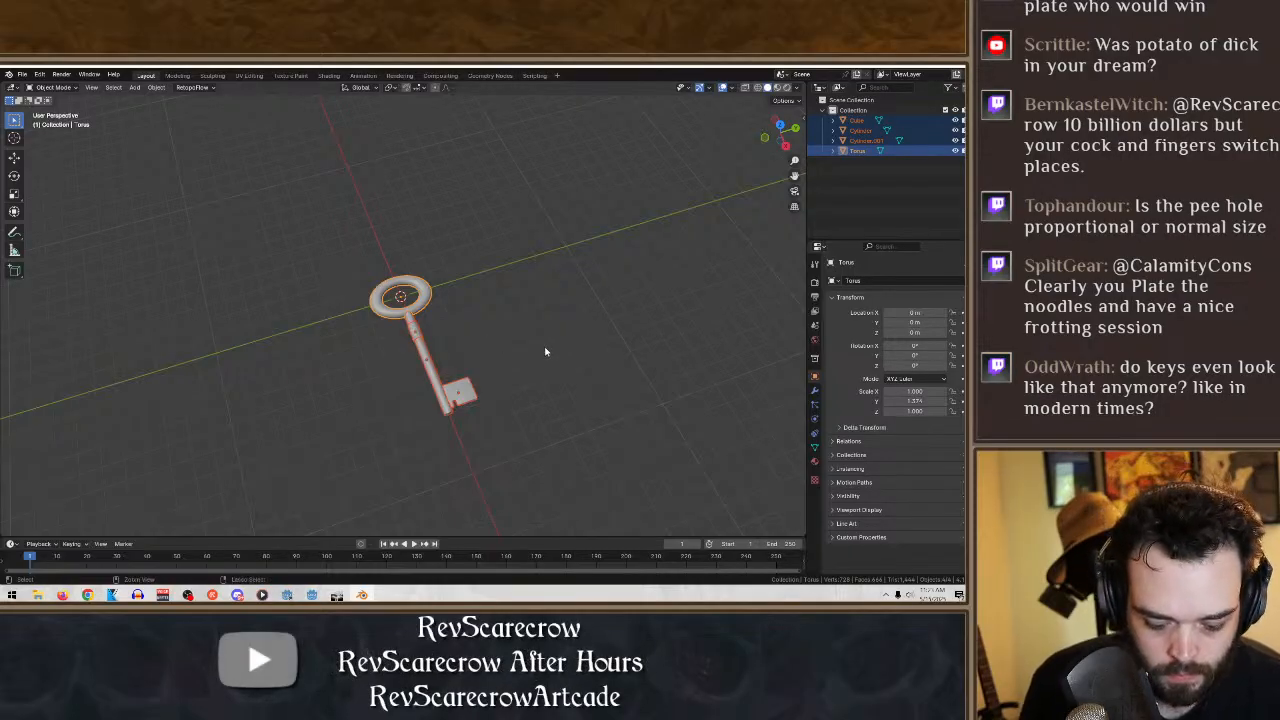
{"action": "key", "text": "ctrl+c"}
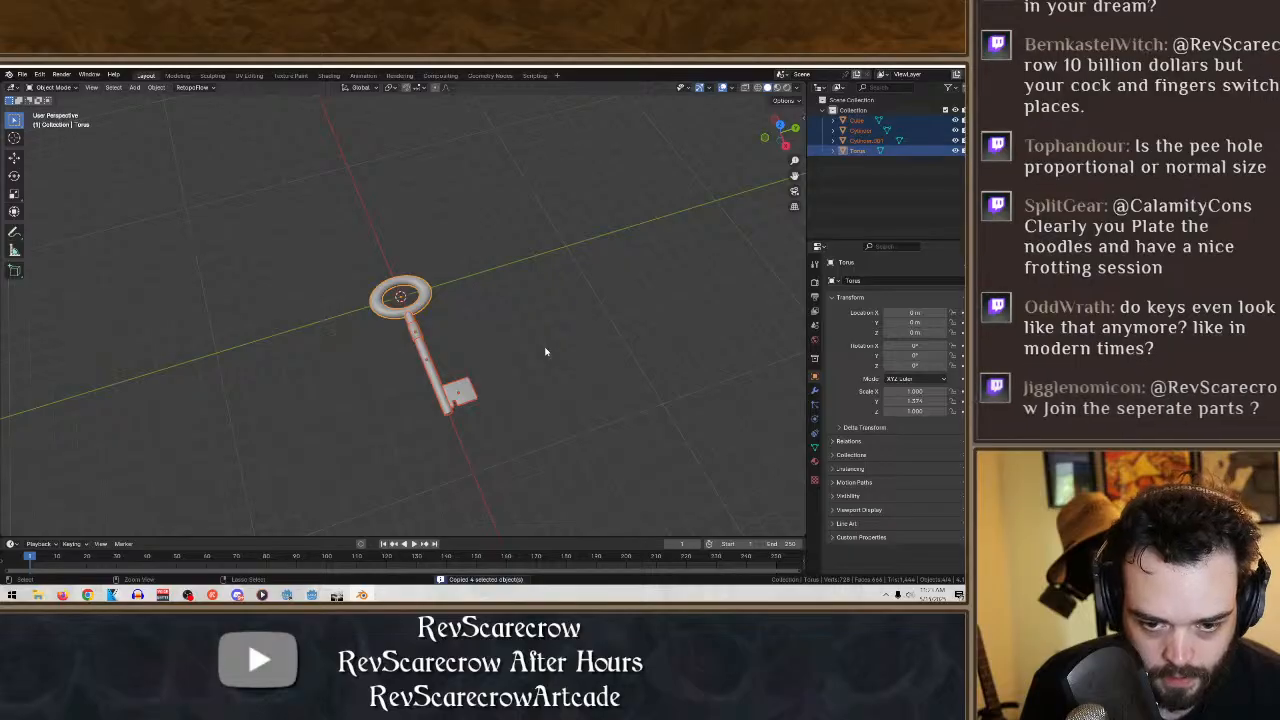
{"action": "key", "text": "ctrl+v"}
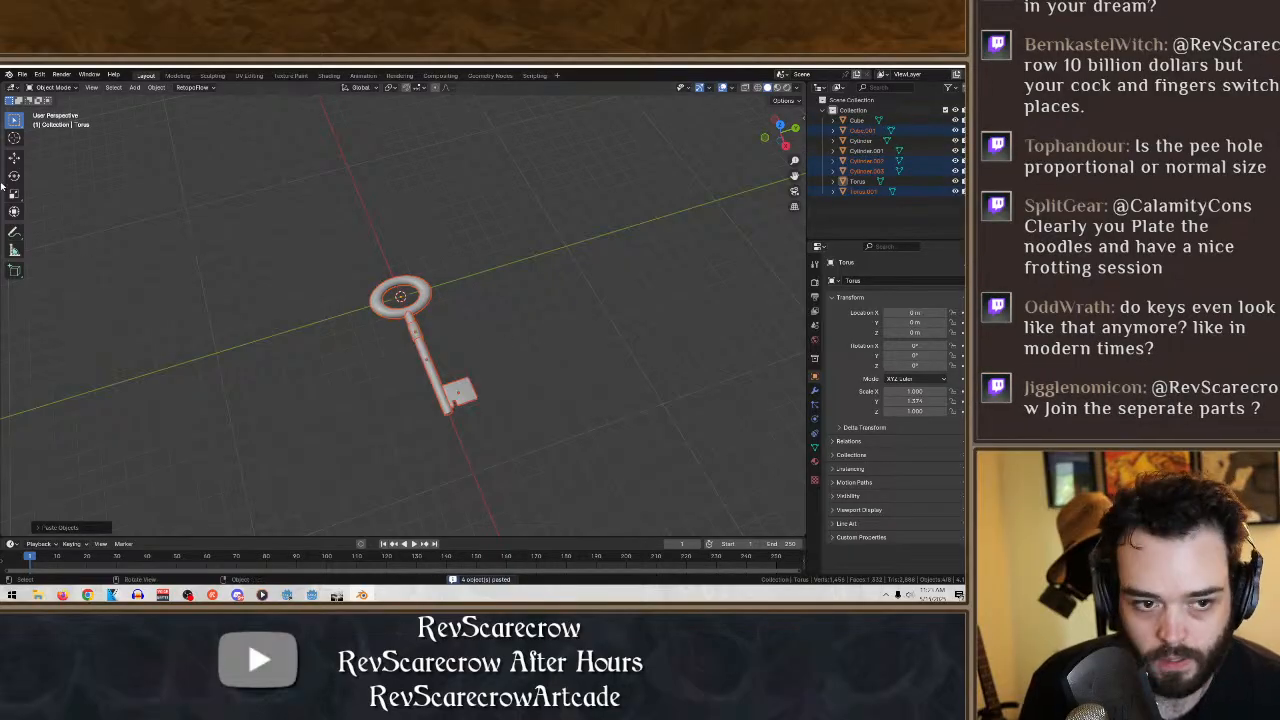
{"action": "left_click", "coordinate": [14, 159]}
{"action": "left_click_drag", "start_coordinate": [464, 339], "coordinate": [350, 373]}
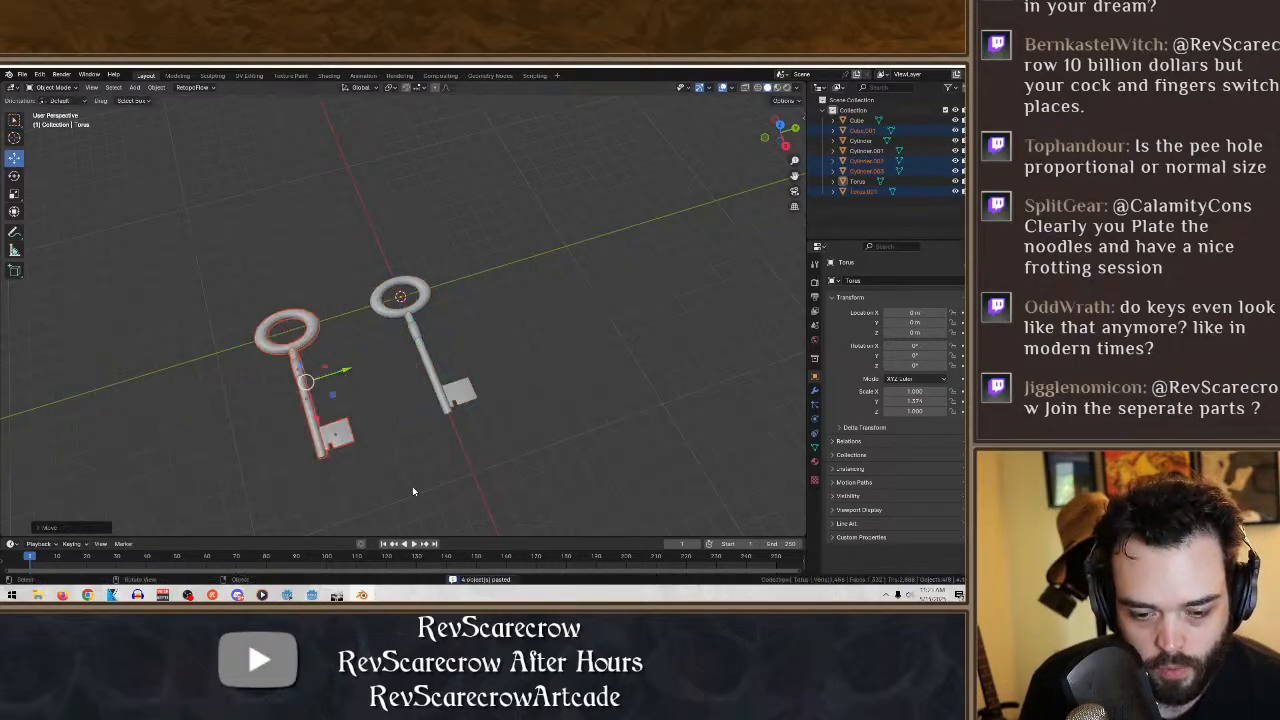
- Select all parts of the original key at the world origin and join them into one object
{"action": "left_click", "coordinate": [412, 490]}
{"action": "left_click_drag", "start_coordinate": [516, 436], "coordinate": [370, 258]}
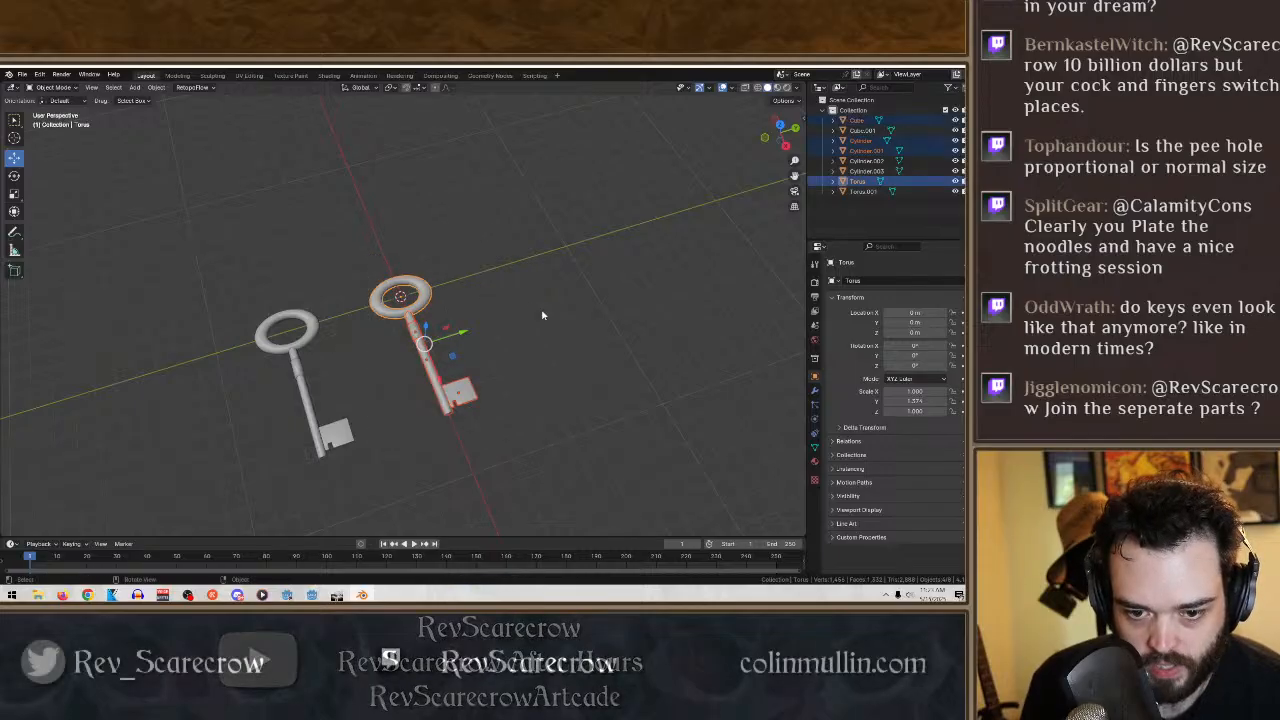
{"action": "key", "text": "ctrl+j"}
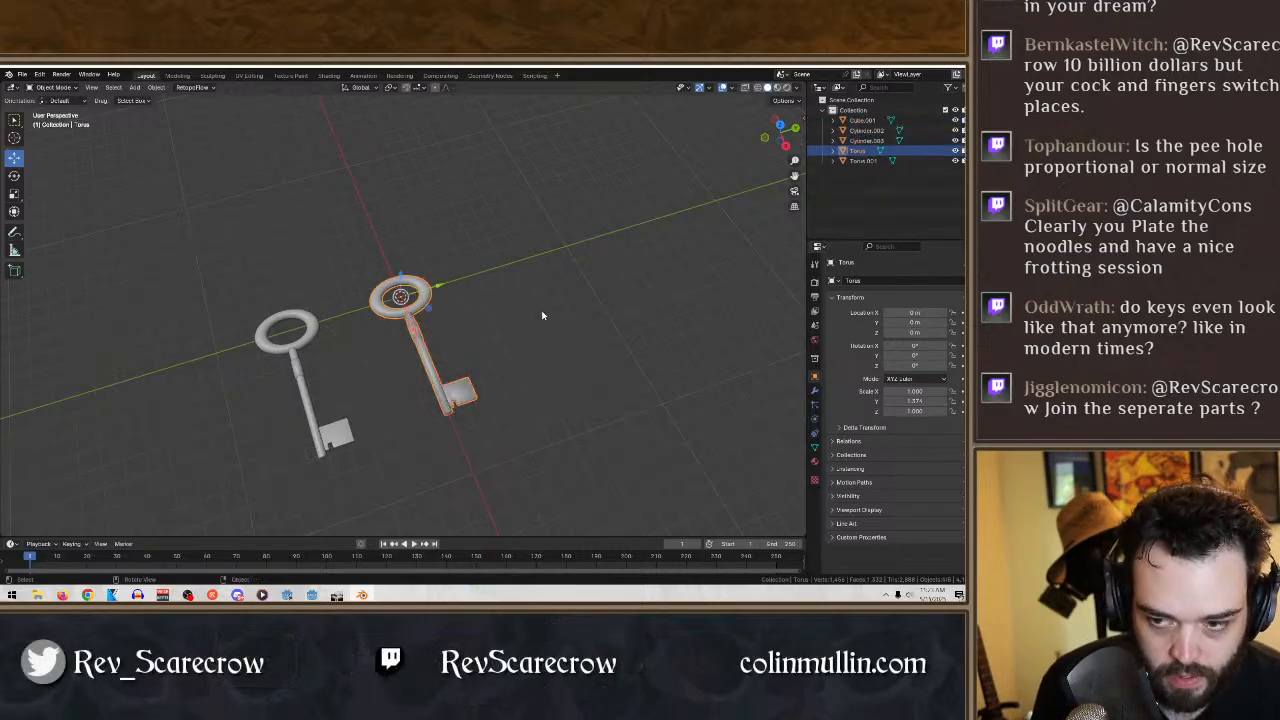
- Rename the joined key object as "key 1" and clear the selection
{"action": "double_click", "coordinate": [858, 151]}
{"action": "type", "text": "key"}
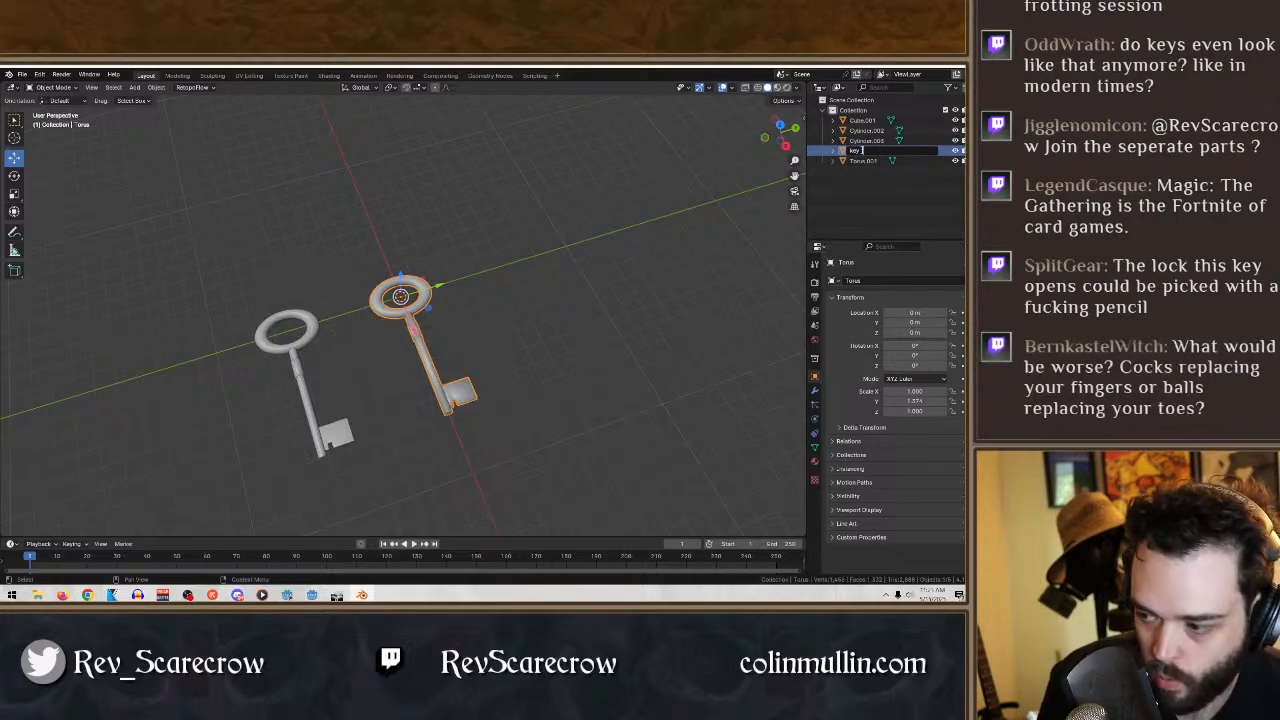
{"action": "type", "text": " 1"}
{"action": "key", "text": "Return"}
{"action": "left_click", "coordinate": [669, 421]}
- Select only the notched bit block at the end of the duplicate key's shaft
{"action": "middle_click_drag", "start_coordinate": [552, 419], "coordinate": [519, 421]}
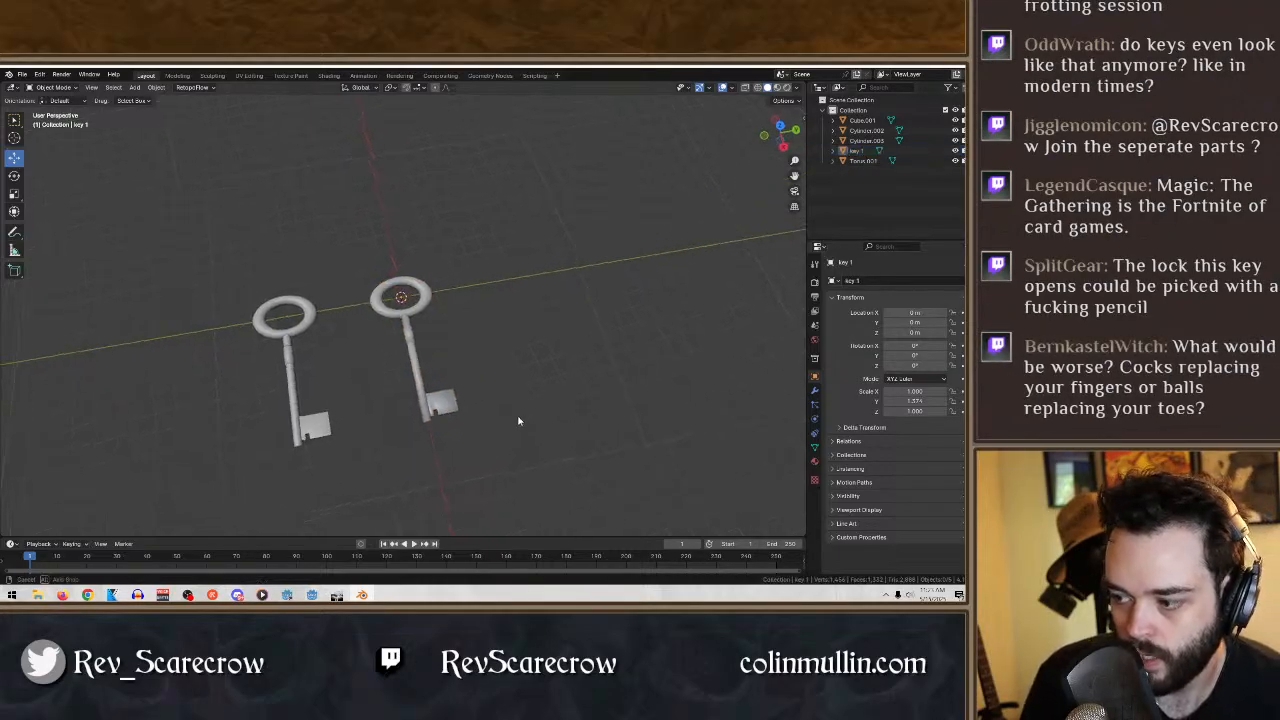
{"action": "left_click_drag", "start_coordinate": [346, 474], "coordinate": [215, 304]}
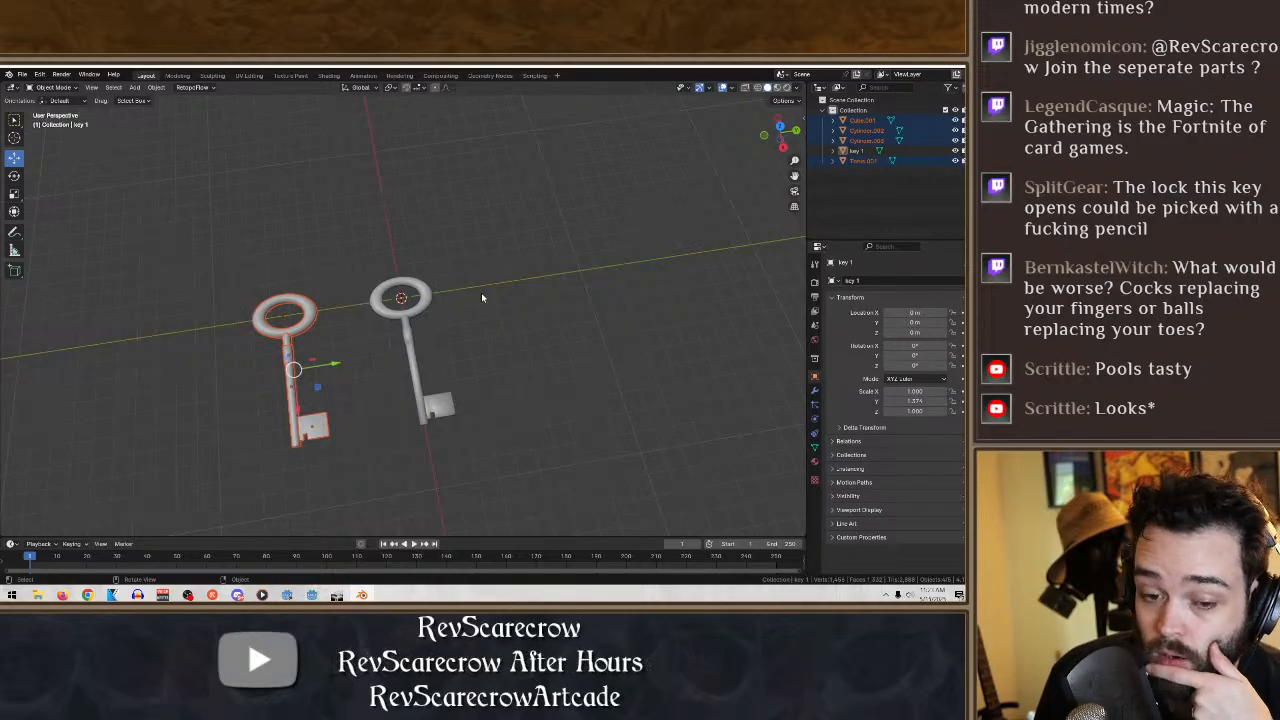
{"action": "left_click", "coordinate": [325, 427]}
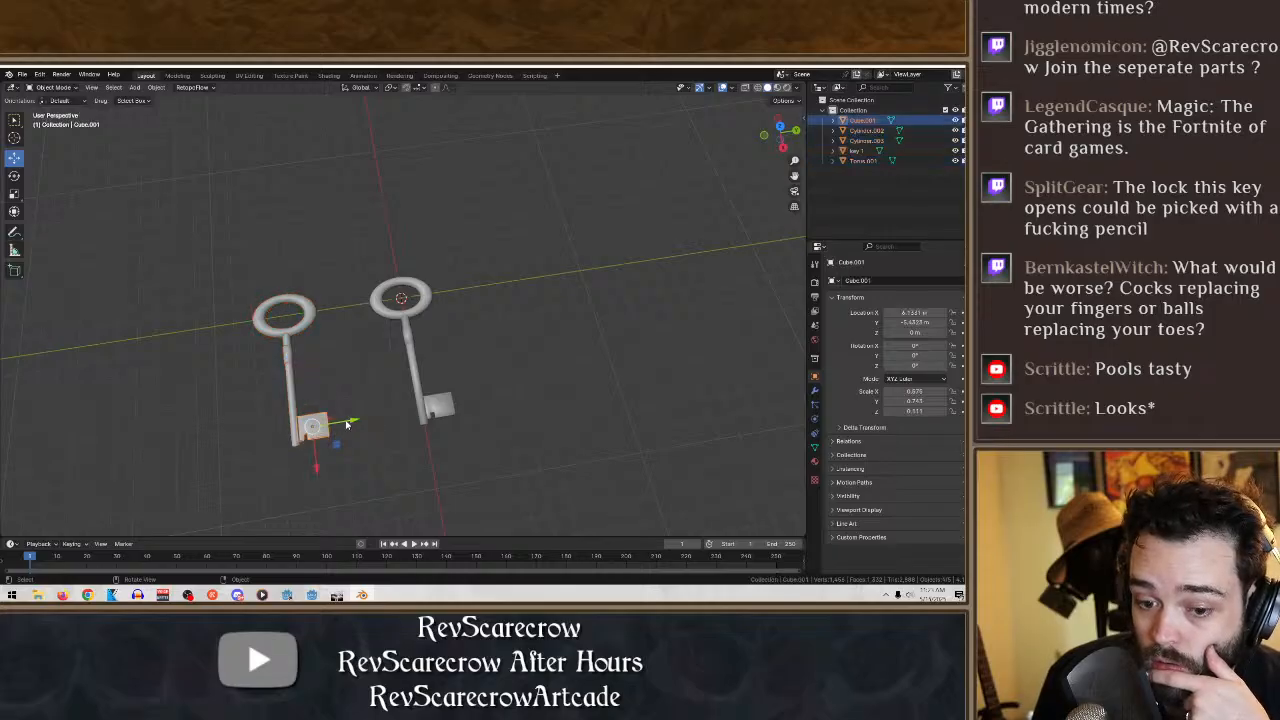
{"action": "mouse_move", "coordinate": [391, 436]}
{"action": "middle_mouse_down"}
{"action": "mouse_move", "coordinate": [370, 451]}
{"action": "mouse_move", "coordinate": [389, 449]}
{"action": "middle_mouse_up"}
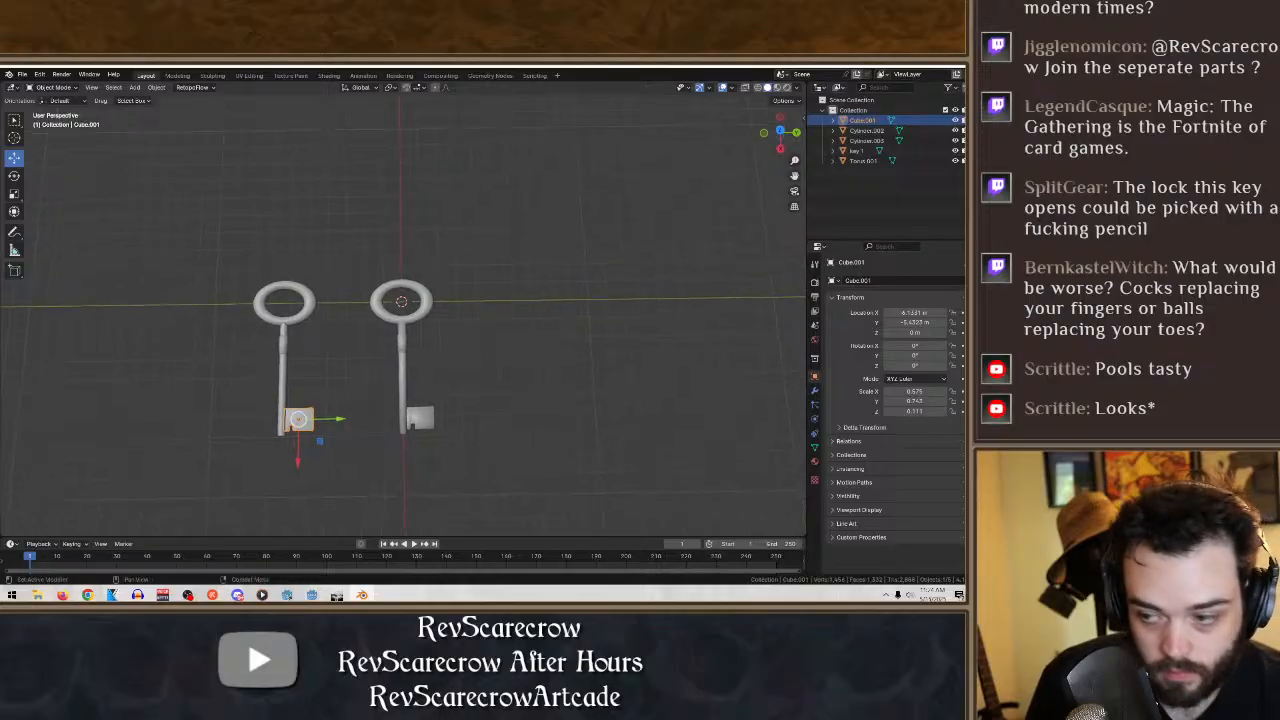
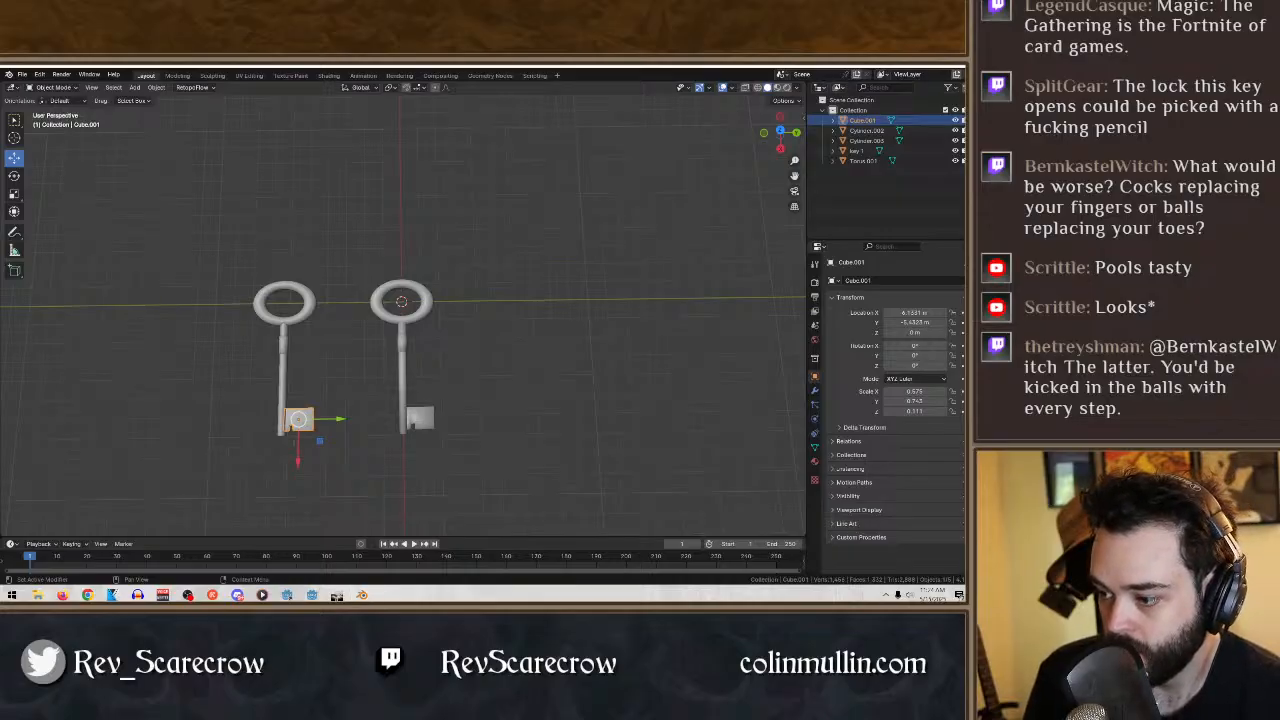
- Rotate all parts of the duplicate key together by about 40° around the Z axis and clear the selection
{"action": "key", "text": "super+d"}
{"action": "key", "text": "super+d"}
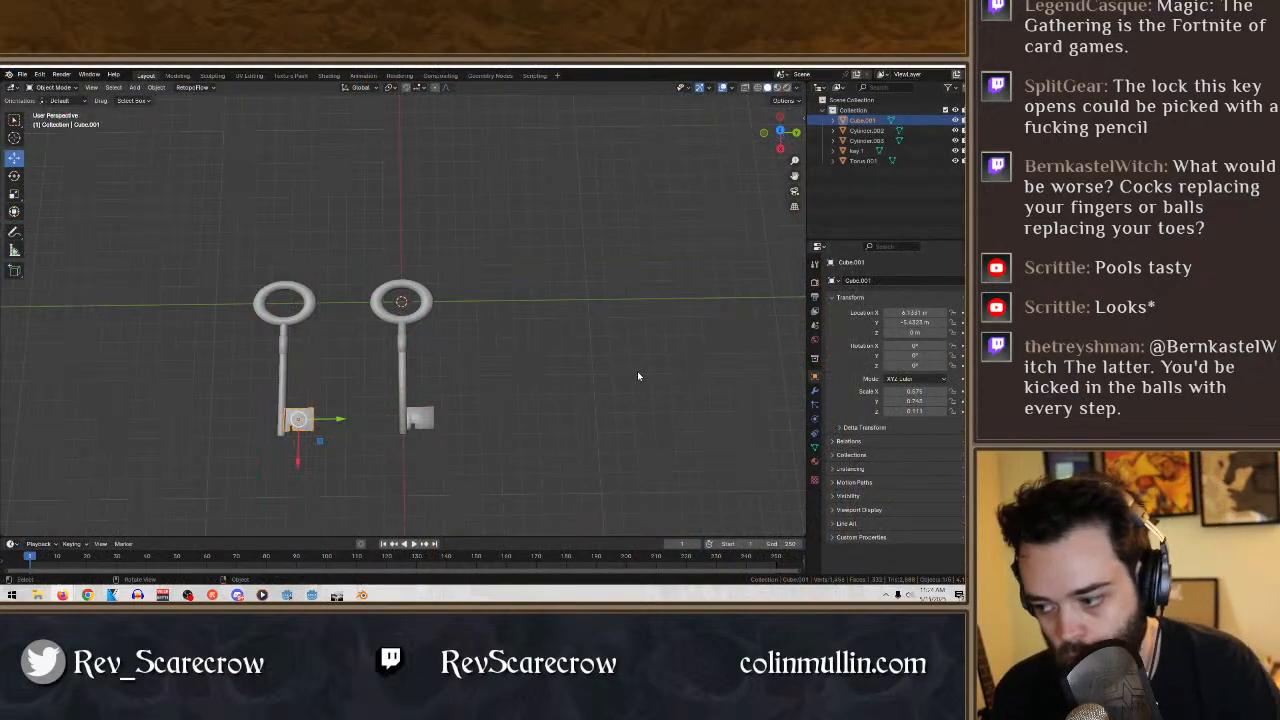
{"action": "left_click_drag", "start_coordinate": [362, 472], "coordinate": [237, 236]}
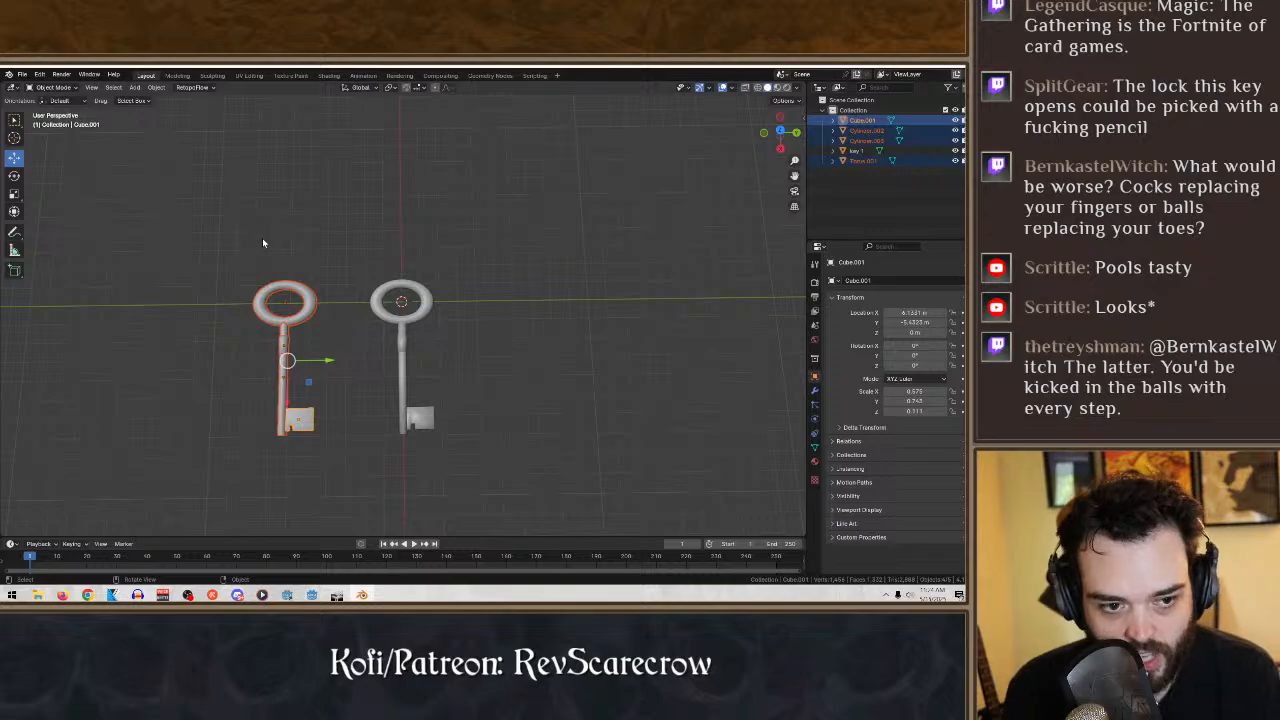
{"action": "left_click", "coordinate": [14, 177]}
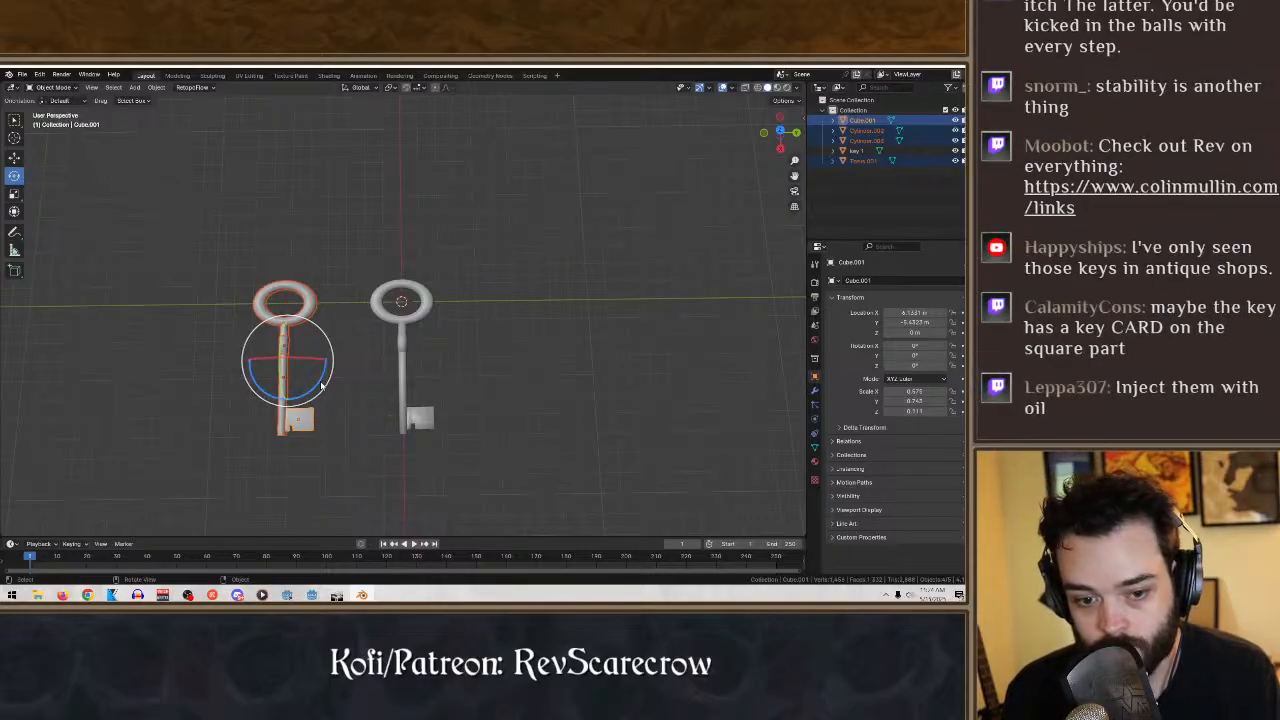
{"action": "left_click_drag", "start_coordinate": [320, 392], "coordinate": [295, 406]}
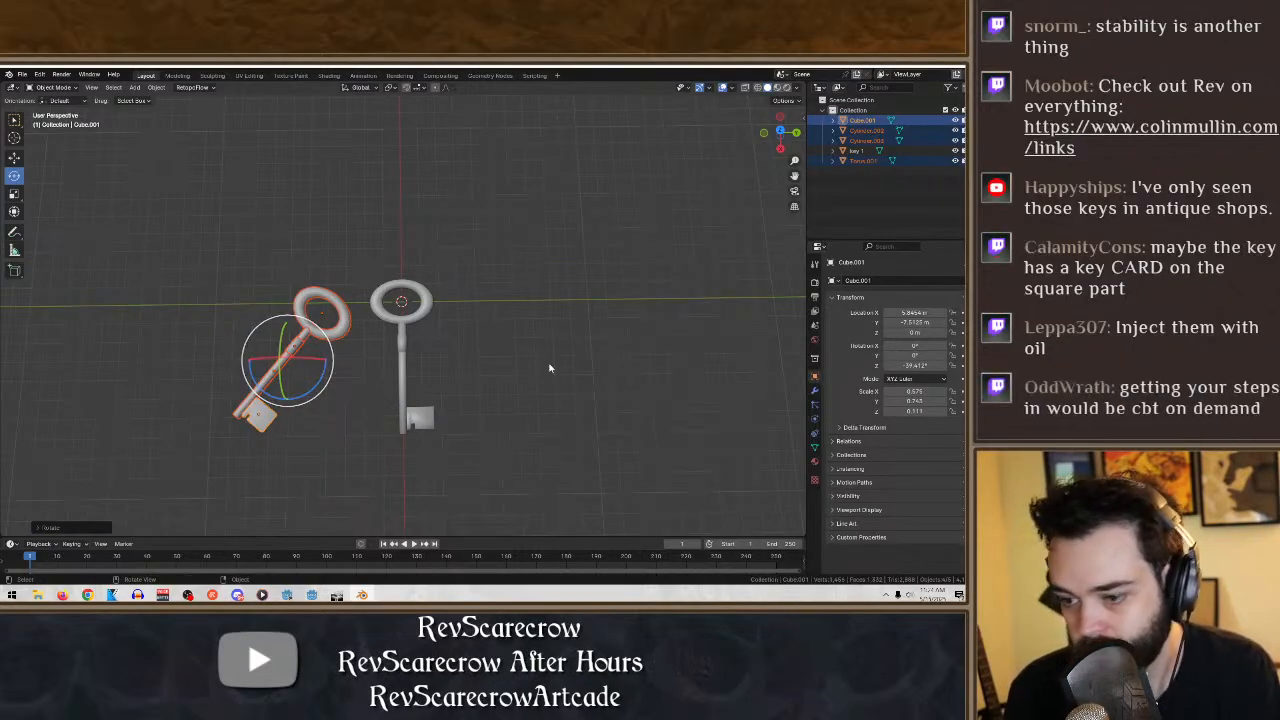
{"action": "left_click", "coordinate": [540, 408]}
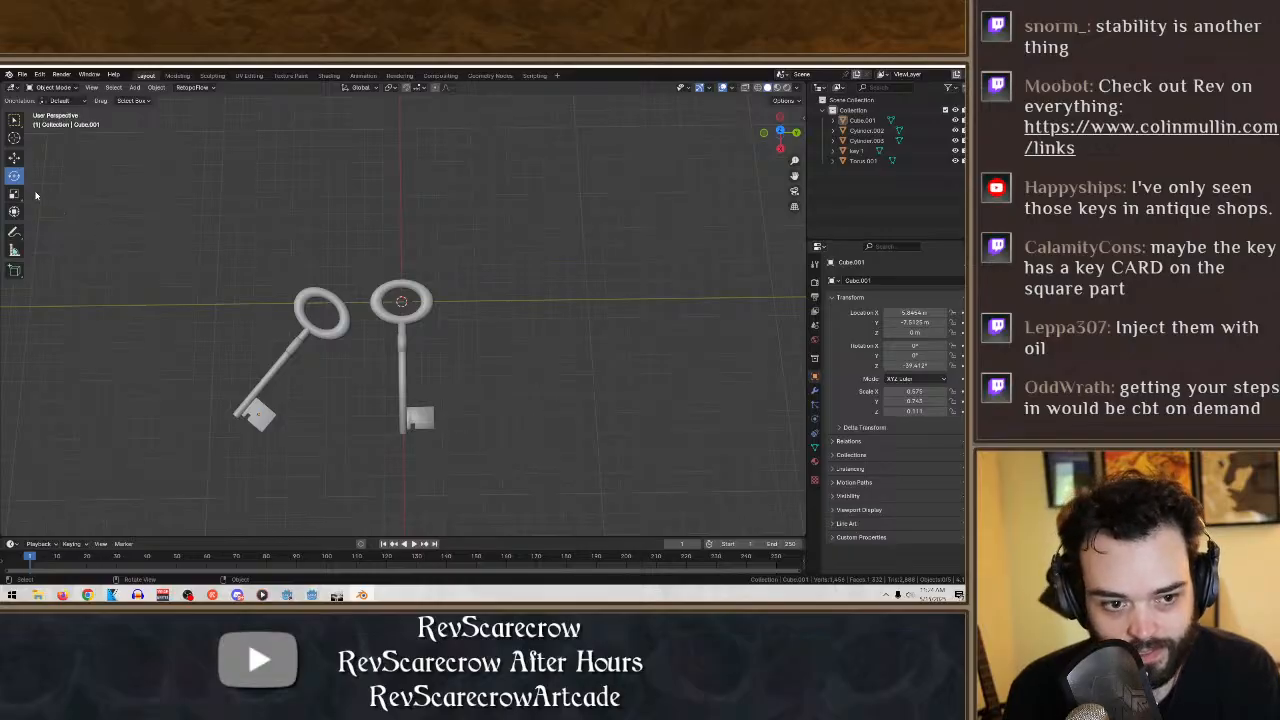
- Add a plane mesh at the world origin
{"action": "left_click", "coordinate": [135, 87]}
{"action": "mouse_move", "coordinate": [150, 99]}
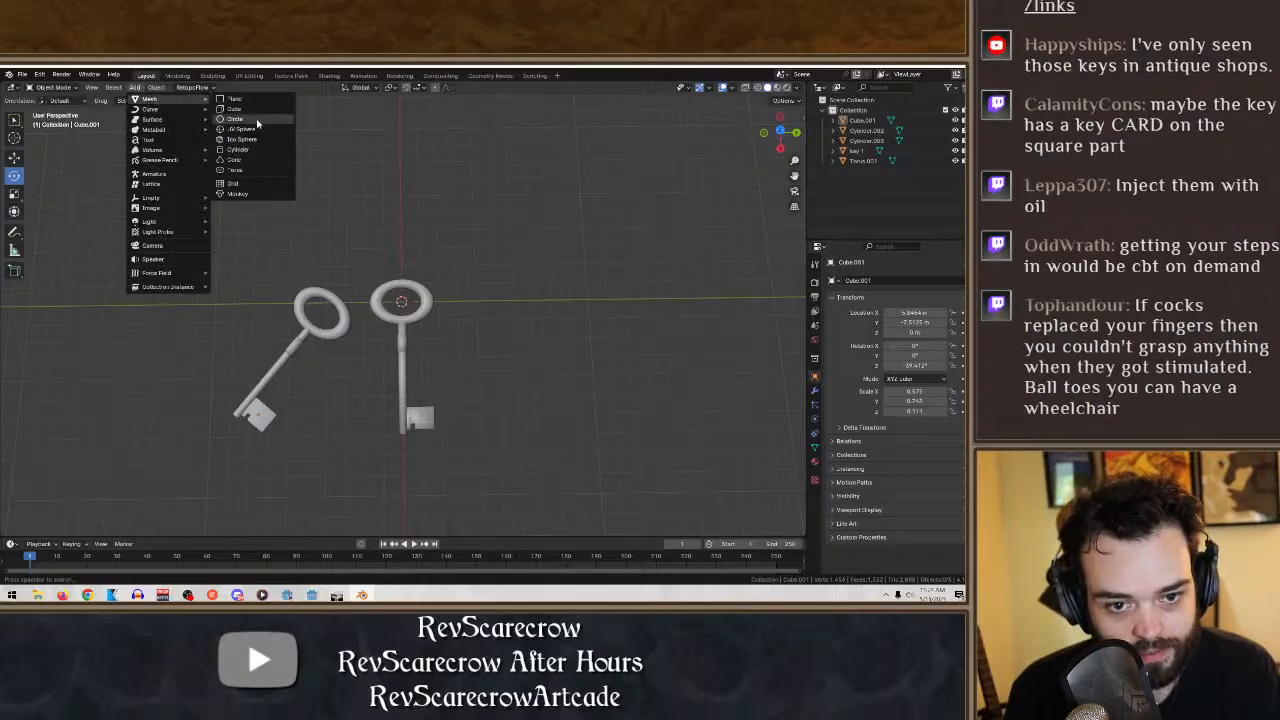
{"action": "left_click", "coordinate": [235, 98]}
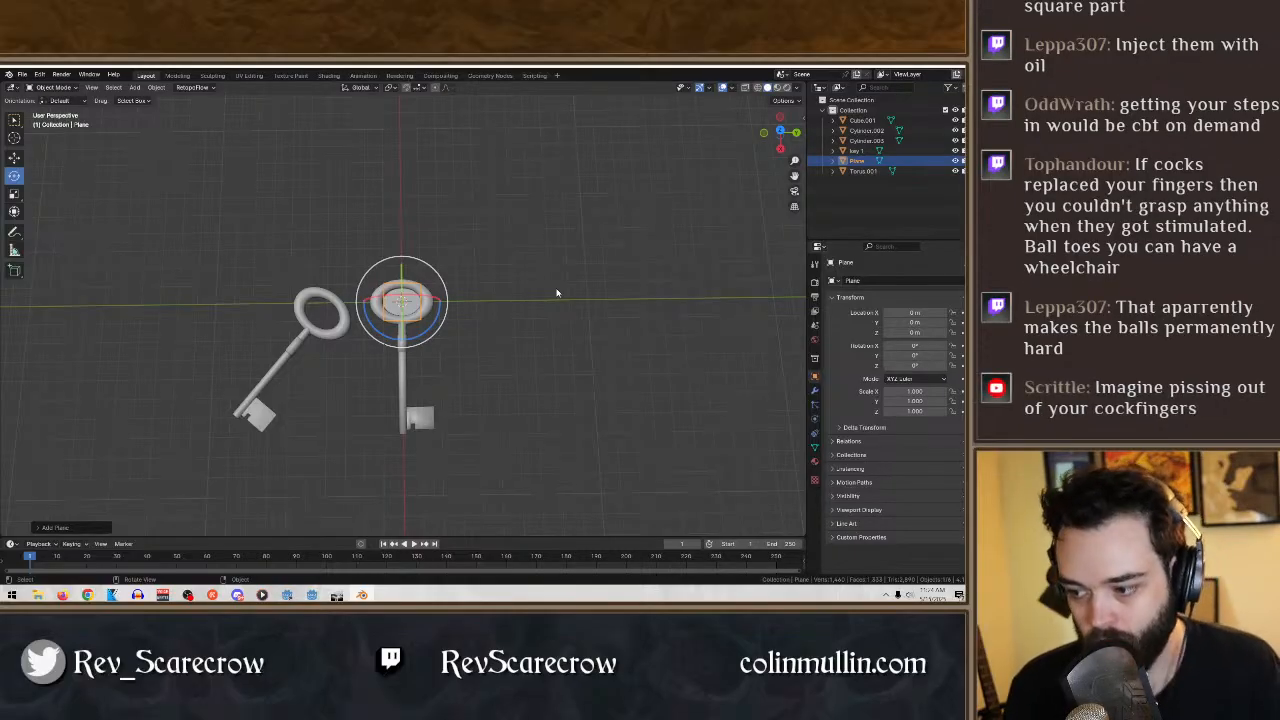
{"action": "middle_click_drag", "start_coordinate": [505, 314], "coordinate": [566, 323]}
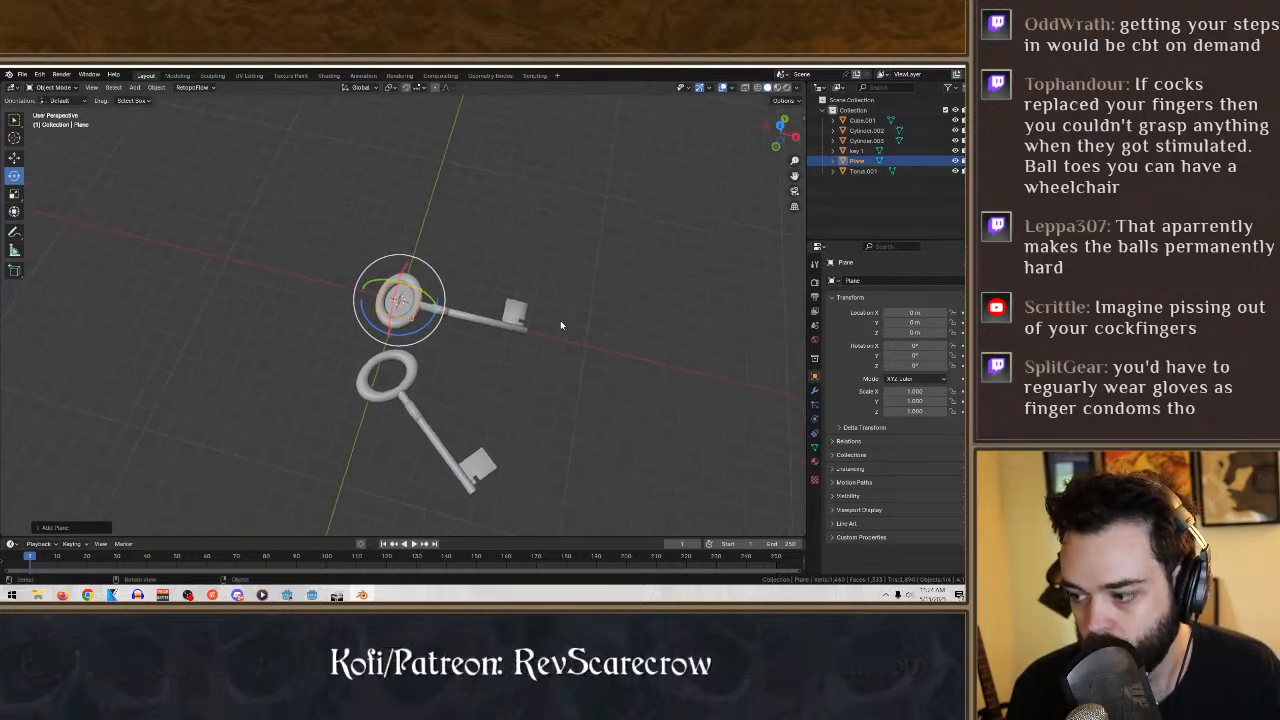
- Select key 1 and raise it along the Z axis to about 0.17 m above the plane
{"action": "left_click", "coordinate": [471, 329]}
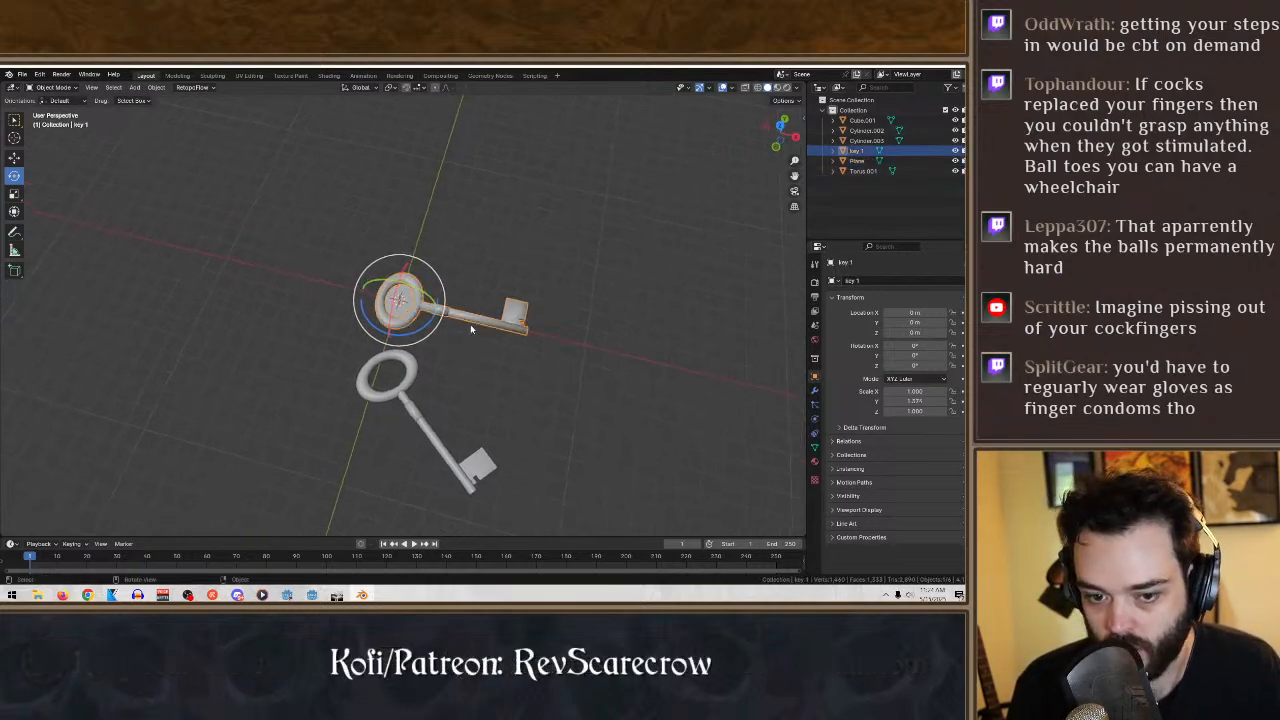
{"action": "middle_click_drag", "start_coordinate": [470, 324], "coordinate": [498, 271]}
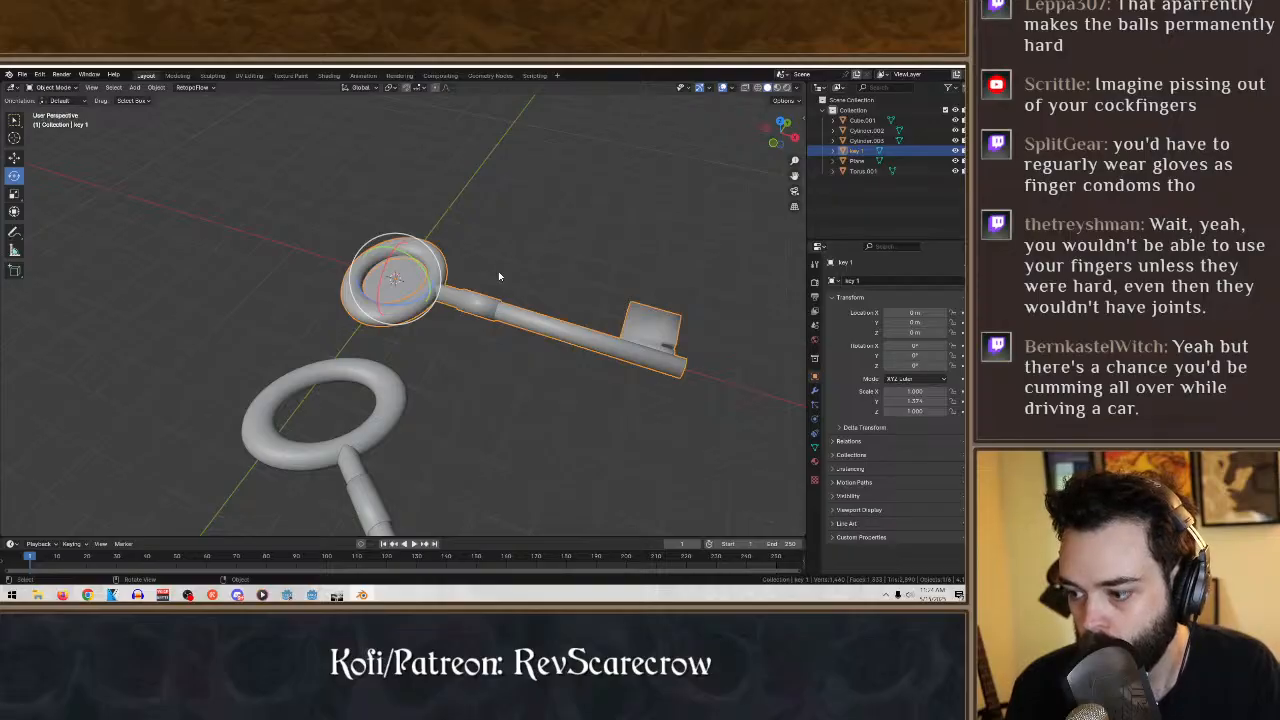
{"action": "left_click", "coordinate": [14, 158]}
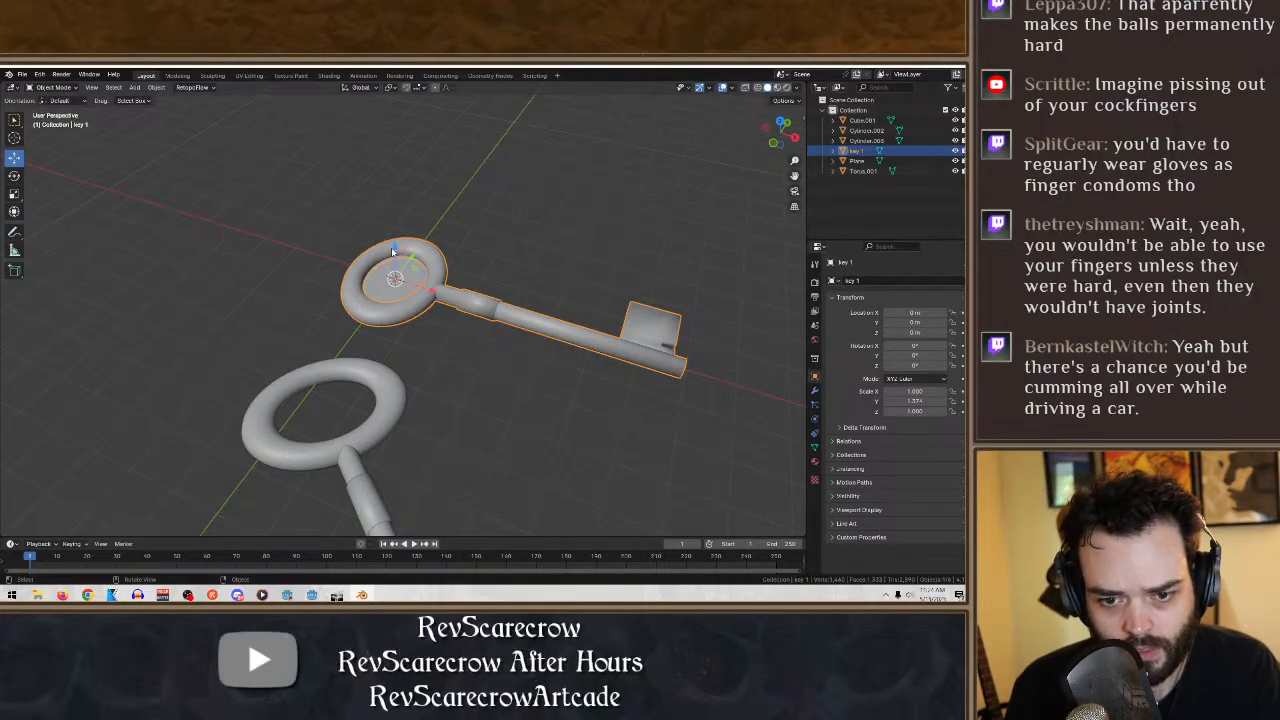
{"action": "left_click_drag", "start_coordinate": [395, 245], "coordinate": [446, 296]}
{"action": "mouse_move", "coordinate": [446, 296]}
{"action": "middle_mouse_down"}
{"action": "mouse_move", "coordinate": [486, 231]}
{"action": "mouse_move", "coordinate": [436, 300]}
{"action": "middle_mouse_up"}
- Scale the plane to about 10 along X and 4.8 along Y so it forms a large ground surface
{"action": "left_click", "coordinate": [403, 288]}
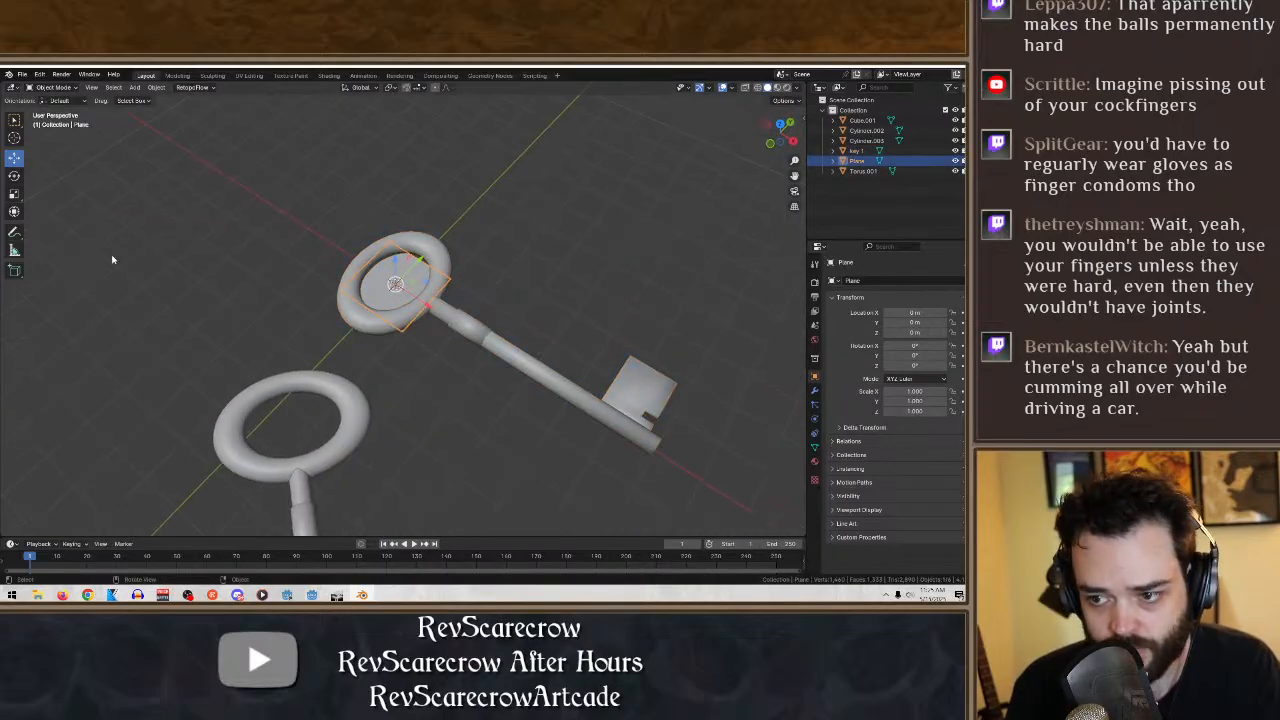
{"action": "left_click", "coordinate": [14, 194]}
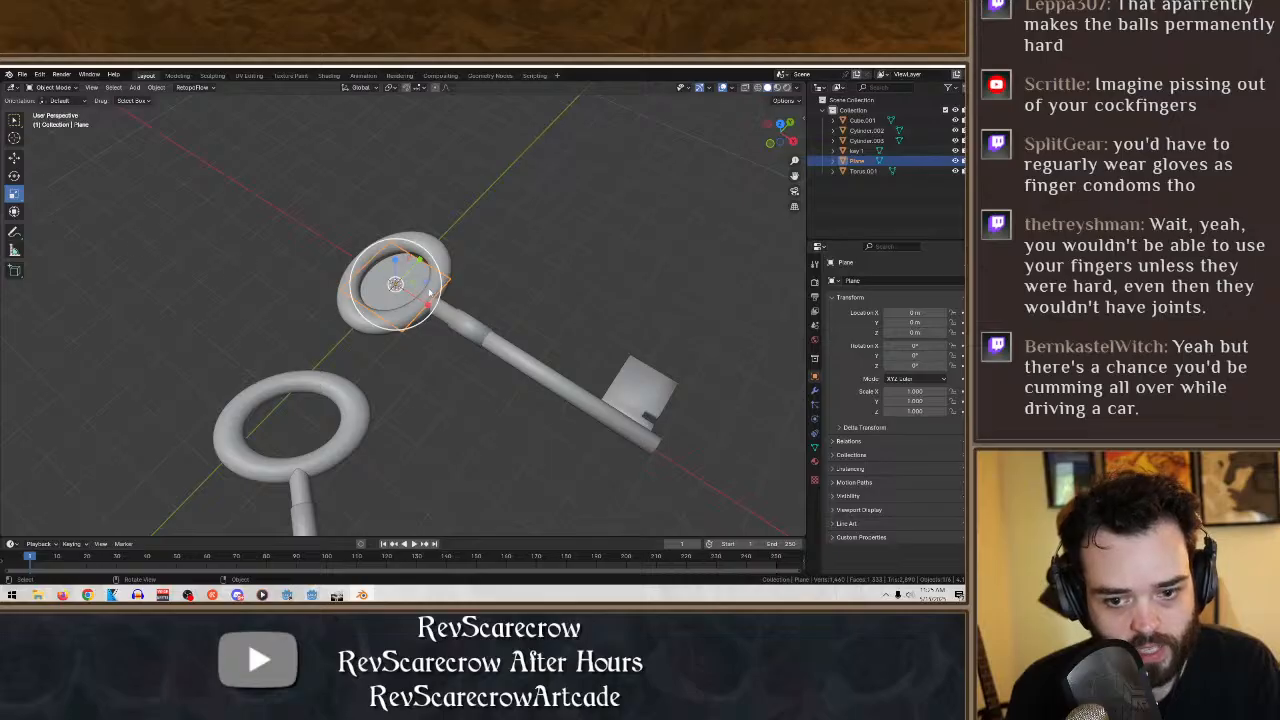
{"action": "left_click_drag", "start_coordinate": [421, 262], "coordinate": [586, 139]}
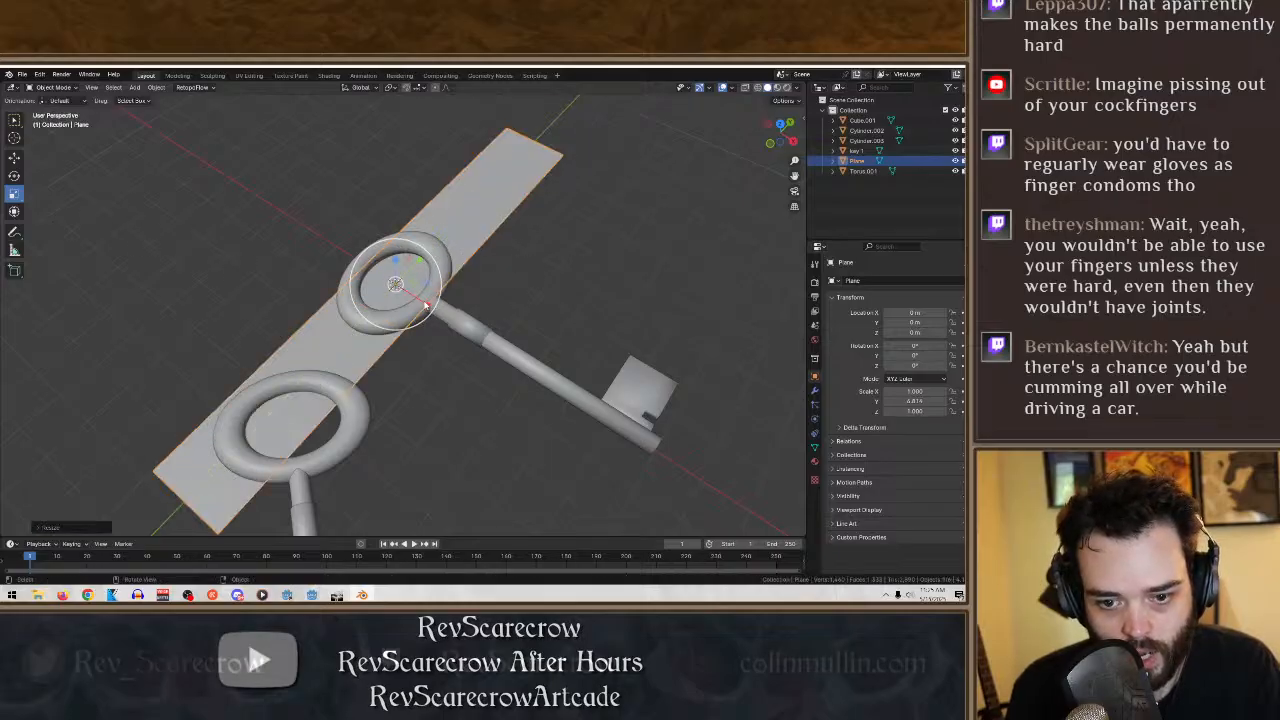
{"action": "left_click_drag", "start_coordinate": [429, 306], "coordinate": [750, 428]}
{"action": "middle_click_drag", "start_coordinate": [750, 428], "coordinate": [634, 348]}
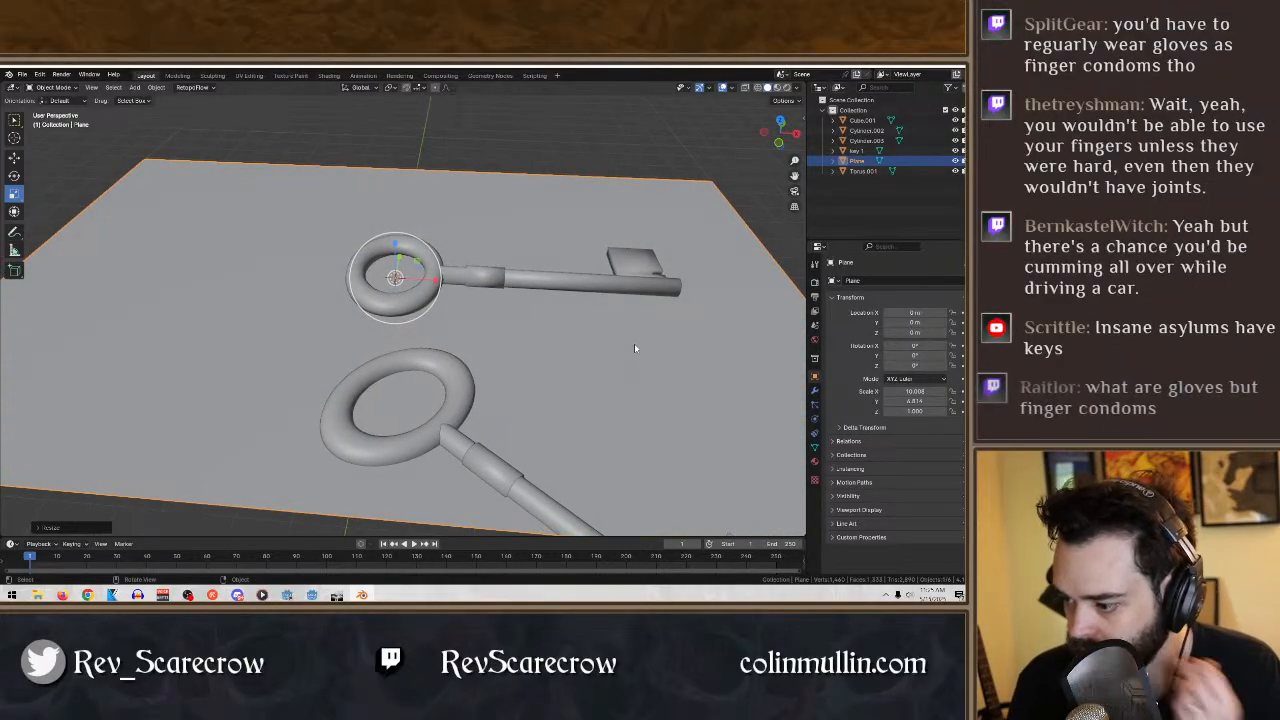
{"action": "middle_click_drag", "start_coordinate": [626, 354], "coordinate": [470, 360]}
- Raise key 1 along the Z axis to about 0.24 m so it rests on the ground plane
{"action": "left_click", "coordinate": [14, 119]}
{"action": "left_click", "coordinate": [417, 365]}
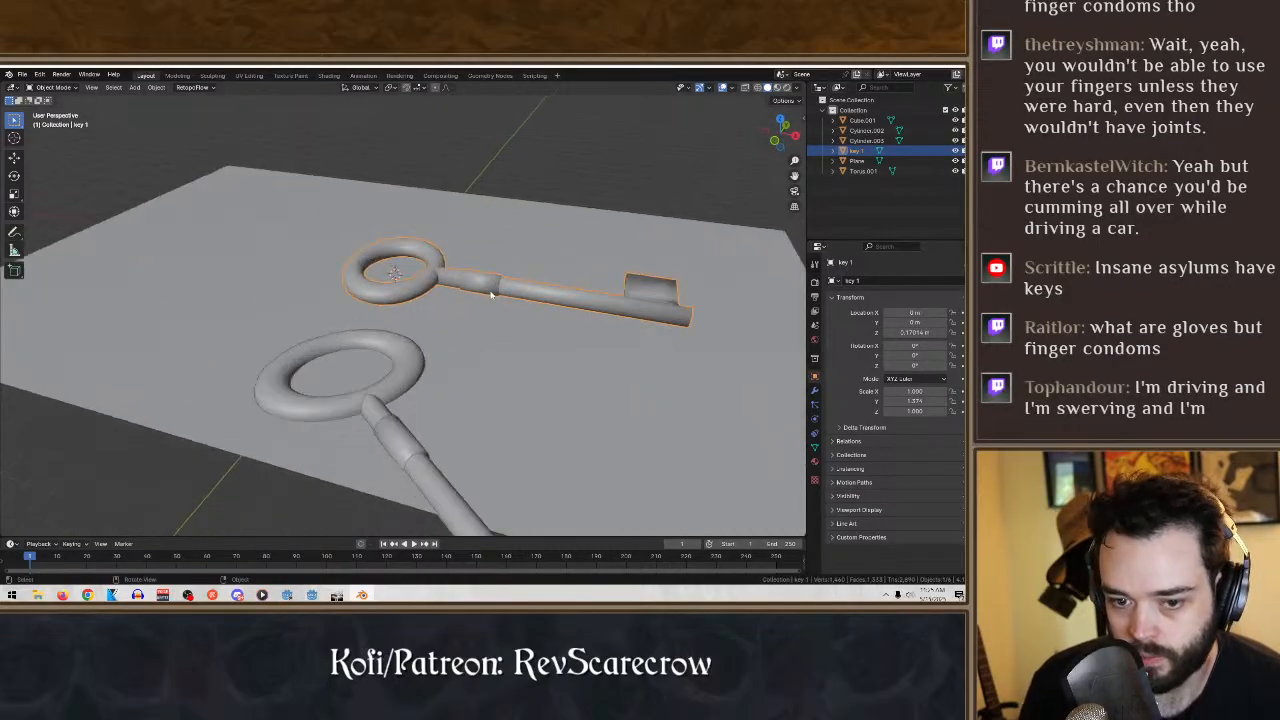
{"action": "left_click", "coordinate": [15, 158]}
{"action": "middle_click_drag", "start_coordinate": [479, 244], "coordinate": [433, 221]}
{"action": "left_click_drag", "start_coordinate": [396, 226], "coordinate": [395, 217]}
{"action": "middle_click_drag", "start_coordinate": [395, 217], "coordinate": [397, 413]}
- Select the duplicate key's ring, collar, shaft and bit block and raise them together along the Z axis above the ground plane
{"action": "left_click", "coordinate": [368, 368]}
{"action": "scroll", "coordinate": [392, 412], "scroll_direction": "down", "scroll_amount": 4}
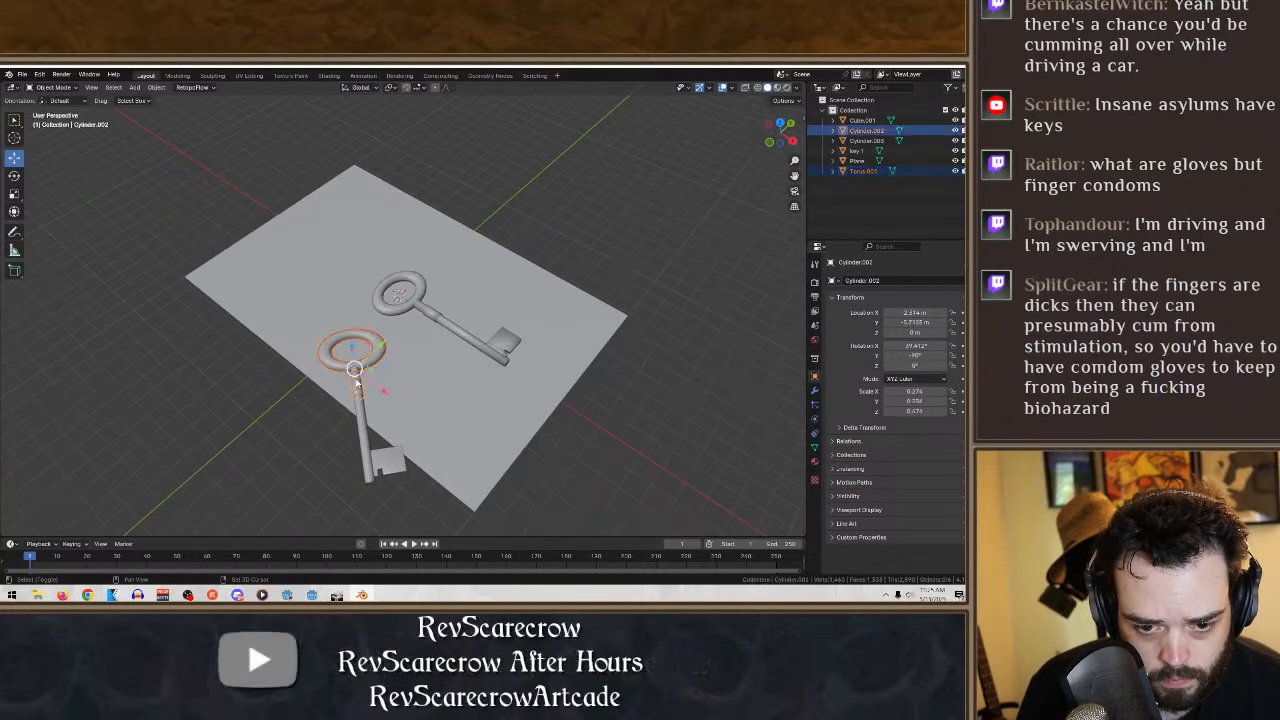
{"action": "left_click", "coordinate": [356, 384], "text": "shift"}
{"action": "left_click", "coordinate": [362, 420], "text": "shift"}
{"action": "left_click", "coordinate": [396, 467], "text": "shift"}
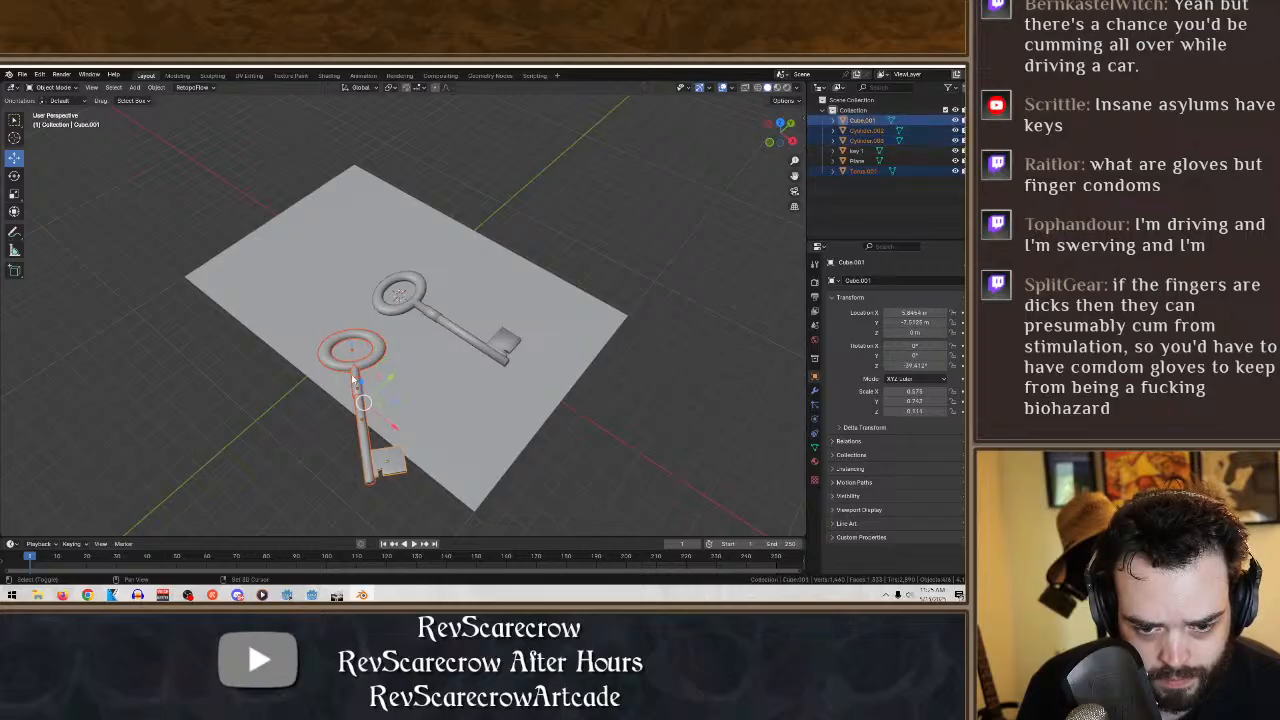
{"action": "middle_click_drag", "start_coordinate": [441, 406], "coordinate": [548, 391]}
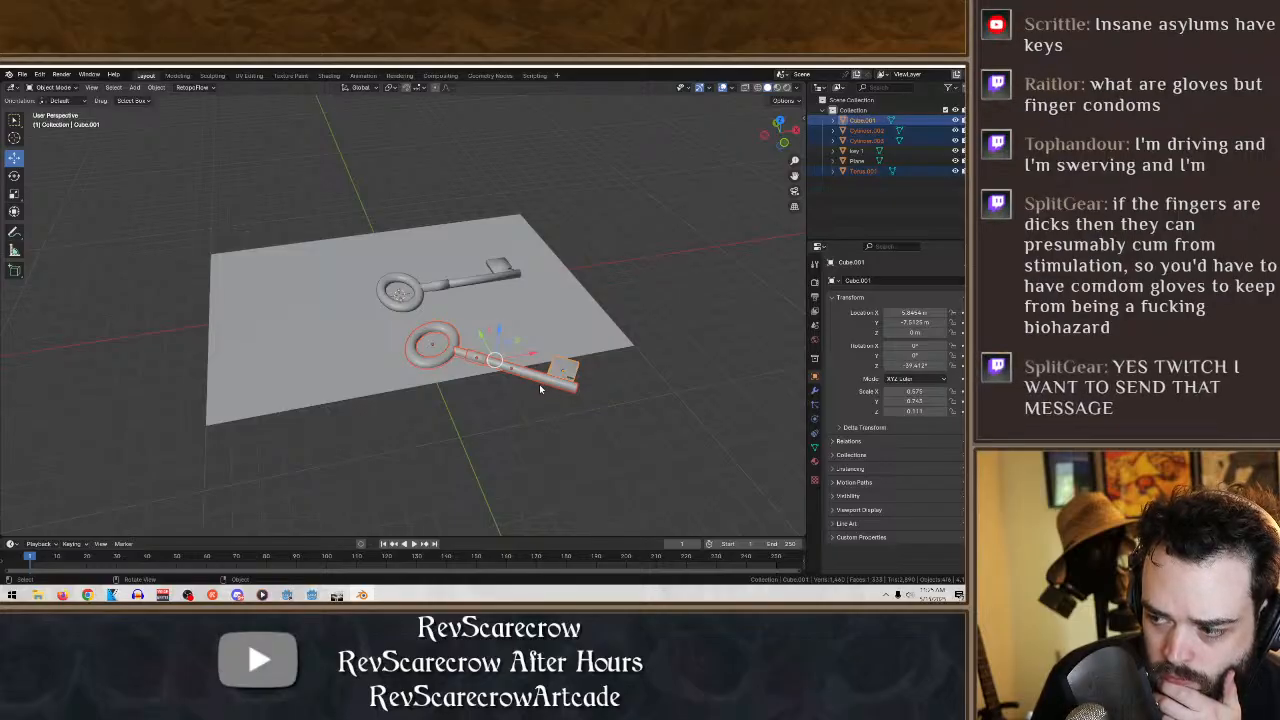
{"action": "left_click", "coordinate": [17, 175]}
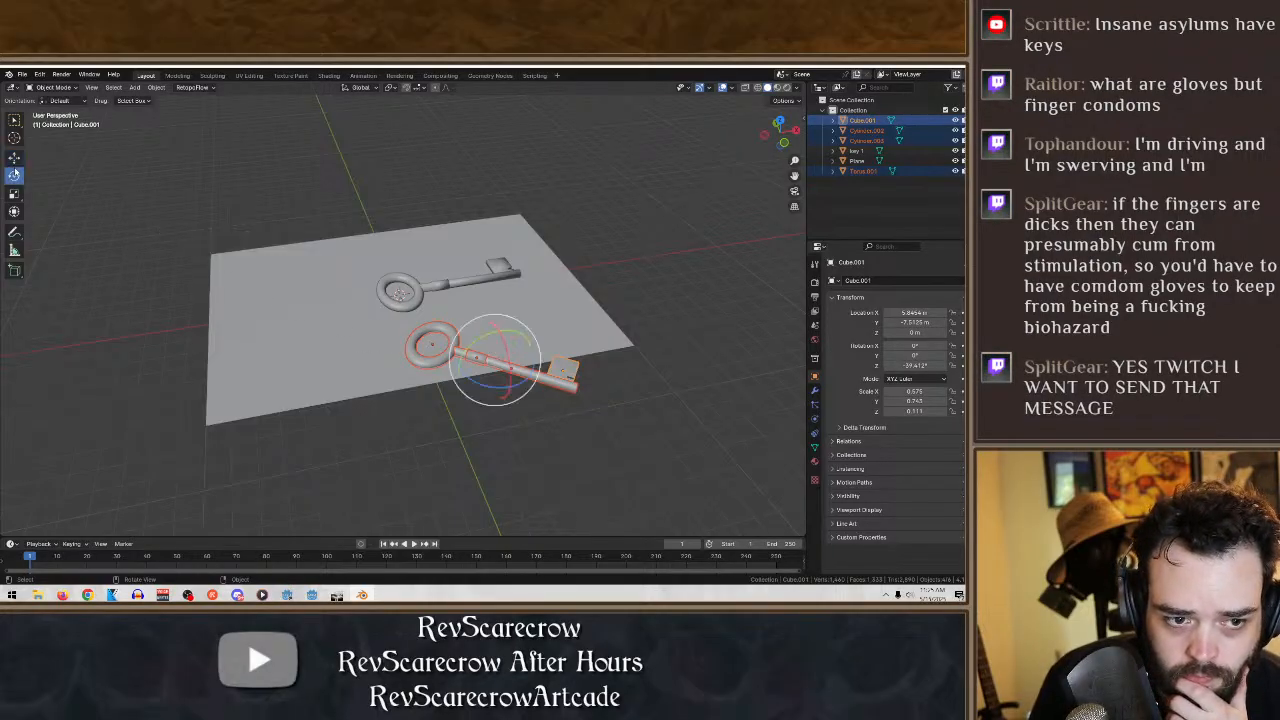
{"action": "left_click", "coordinate": [17, 160]}
{"action": "left_click_drag", "start_coordinate": [498, 337], "coordinate": [474, 320]}
{"action": "middle_click_drag", "start_coordinate": [474, 320], "coordinate": [503, 334]}
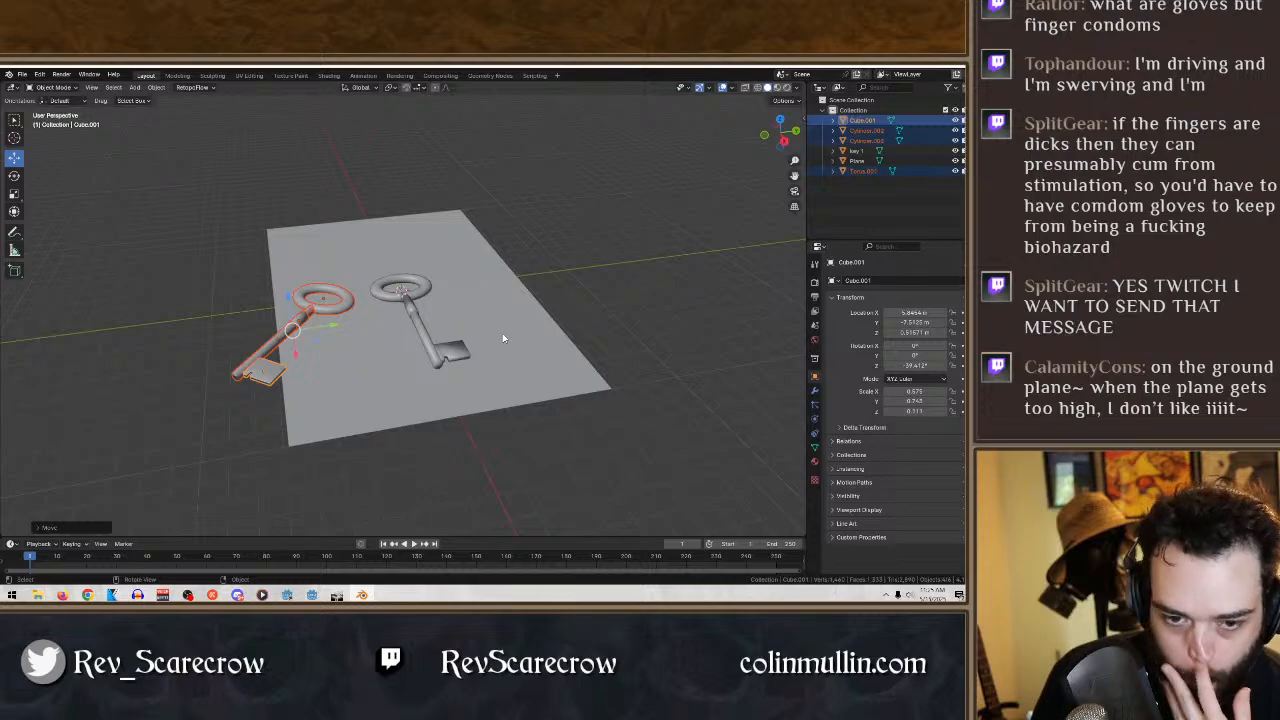
- Move the duplicate key along the Y axis and adjust its height so its ring overlaps key 1's ring
{"action": "scroll", "coordinate": [292, 344], "scroll_direction": "up", "scroll_amount": 2}
{"action": "left_click_drag", "start_coordinate": [269, 340], "coordinate": [314, 290]}
{"action": "middle_click_drag", "start_coordinate": [420, 387], "coordinate": [400, 432]}
{"action": "middle_click_drag", "start_coordinate": [455, 376], "coordinate": [485, 325]}
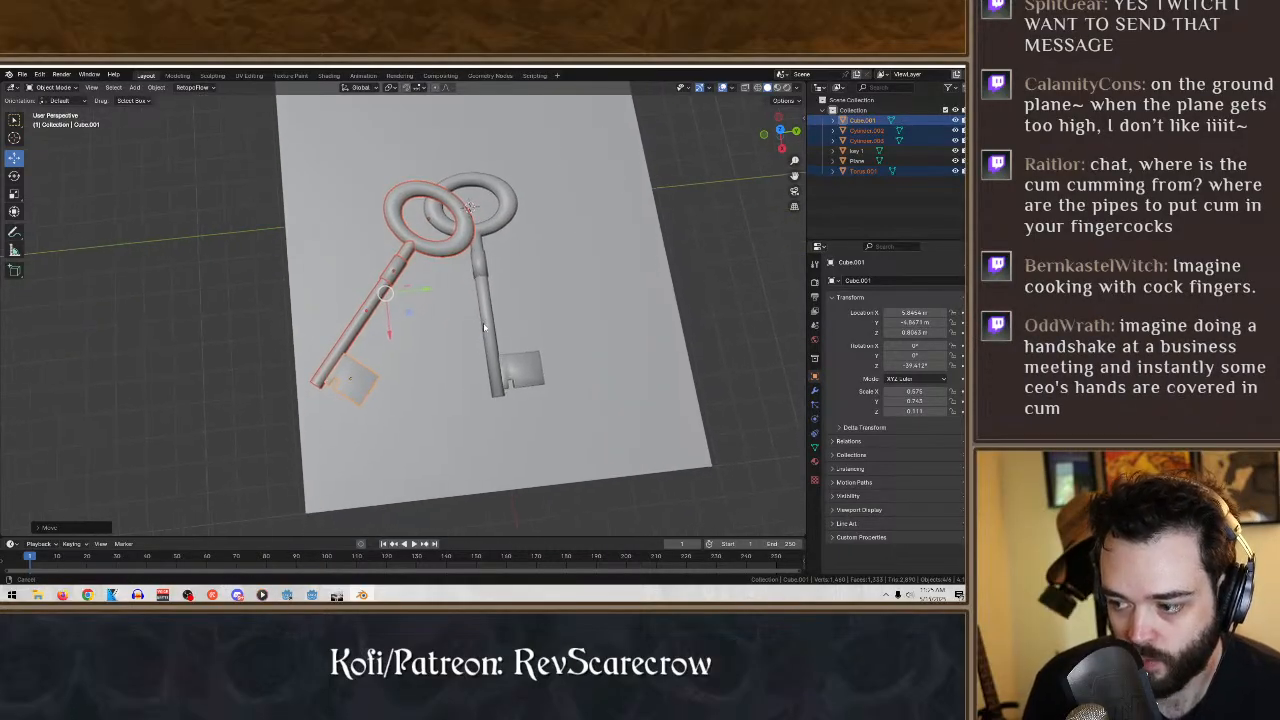
- Save the scene as keys.blend in the level stuff folder
{"action": "left_click", "coordinate": [22, 75]}
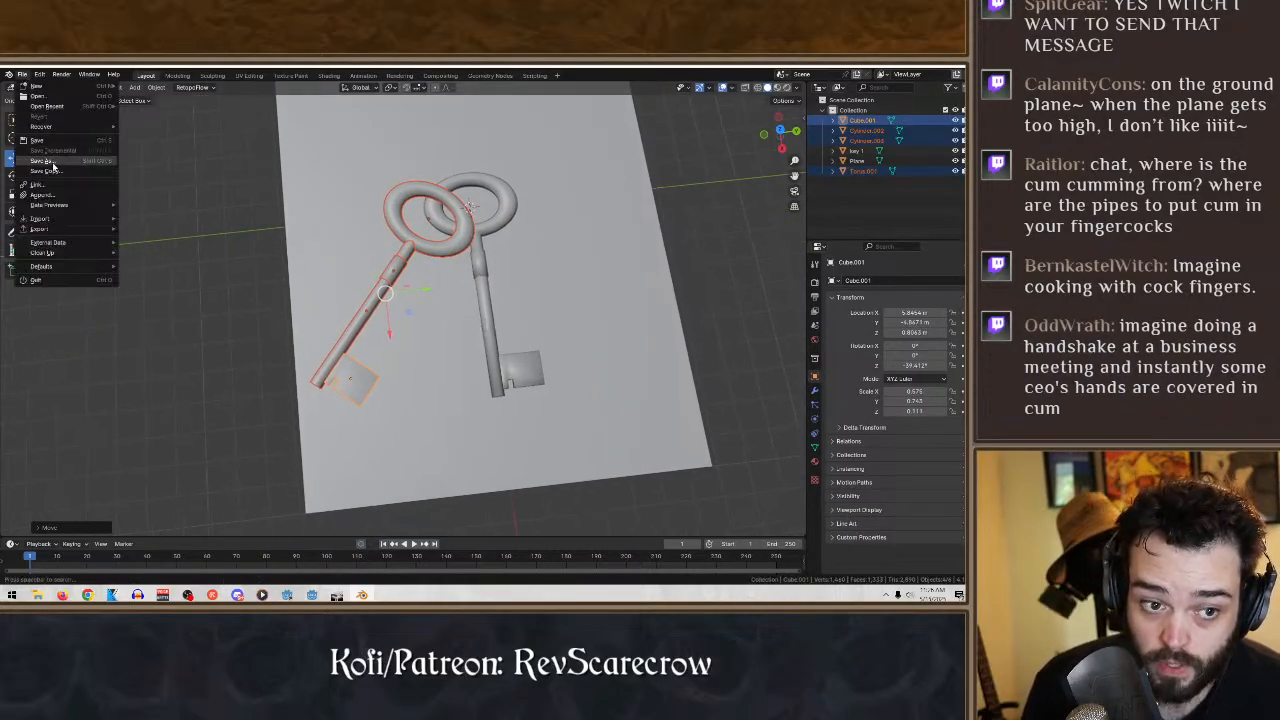
{"action": "left_click", "coordinate": [52, 163]}
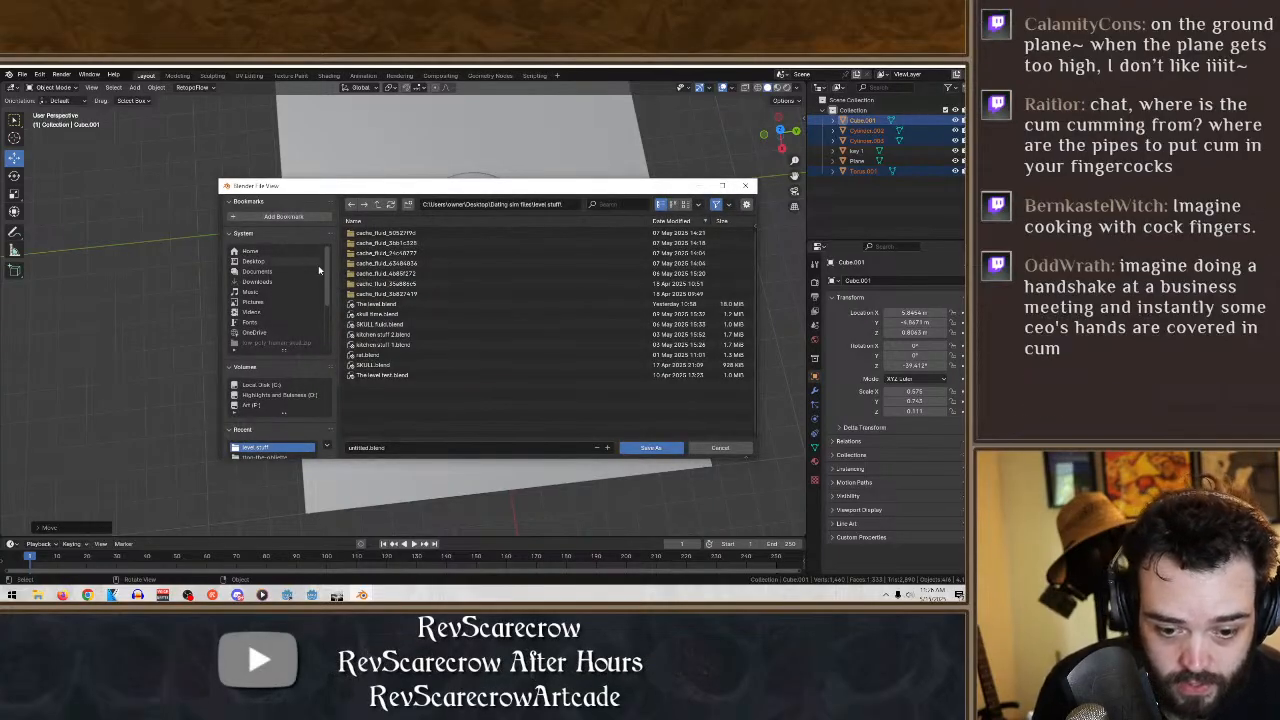
{"action": "left_click", "coordinate": [368, 448]}
{"action": "left_click_drag", "start_coordinate": [368, 448], "coordinate": [281, 447]}
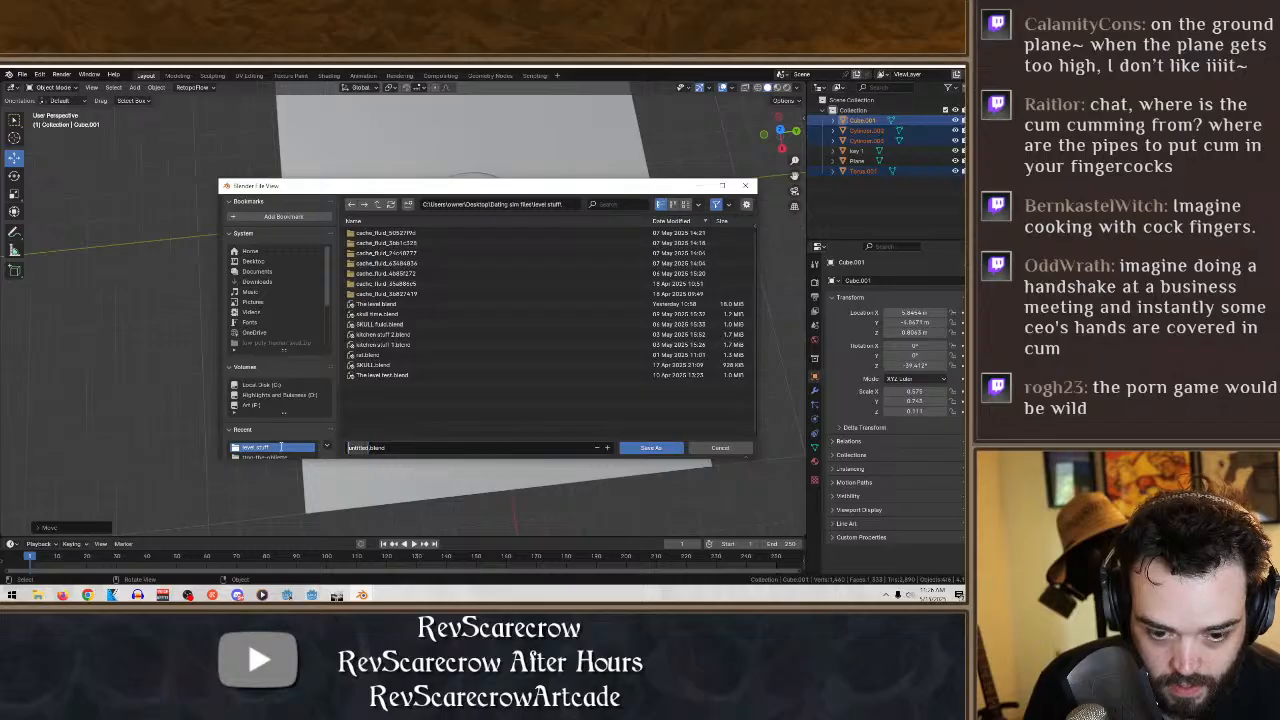
{"action": "type", "text": "keys"}
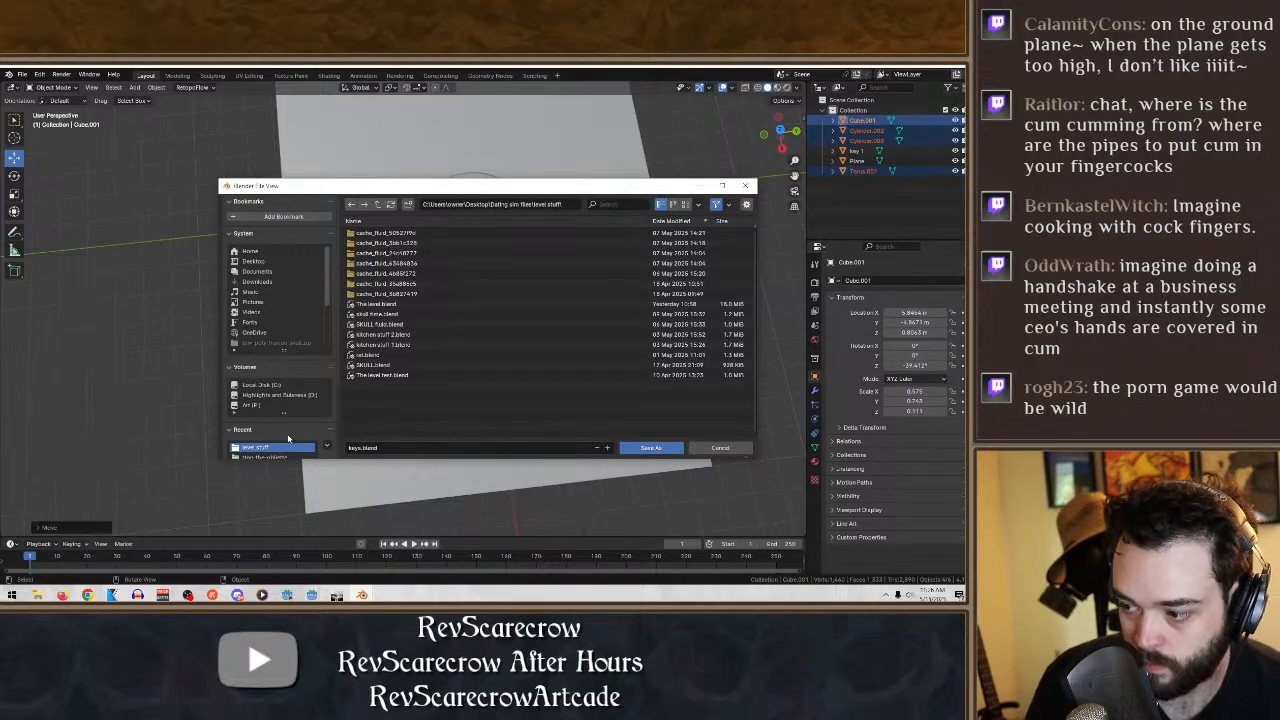
{"action": "left_click", "coordinate": [631, 448]}
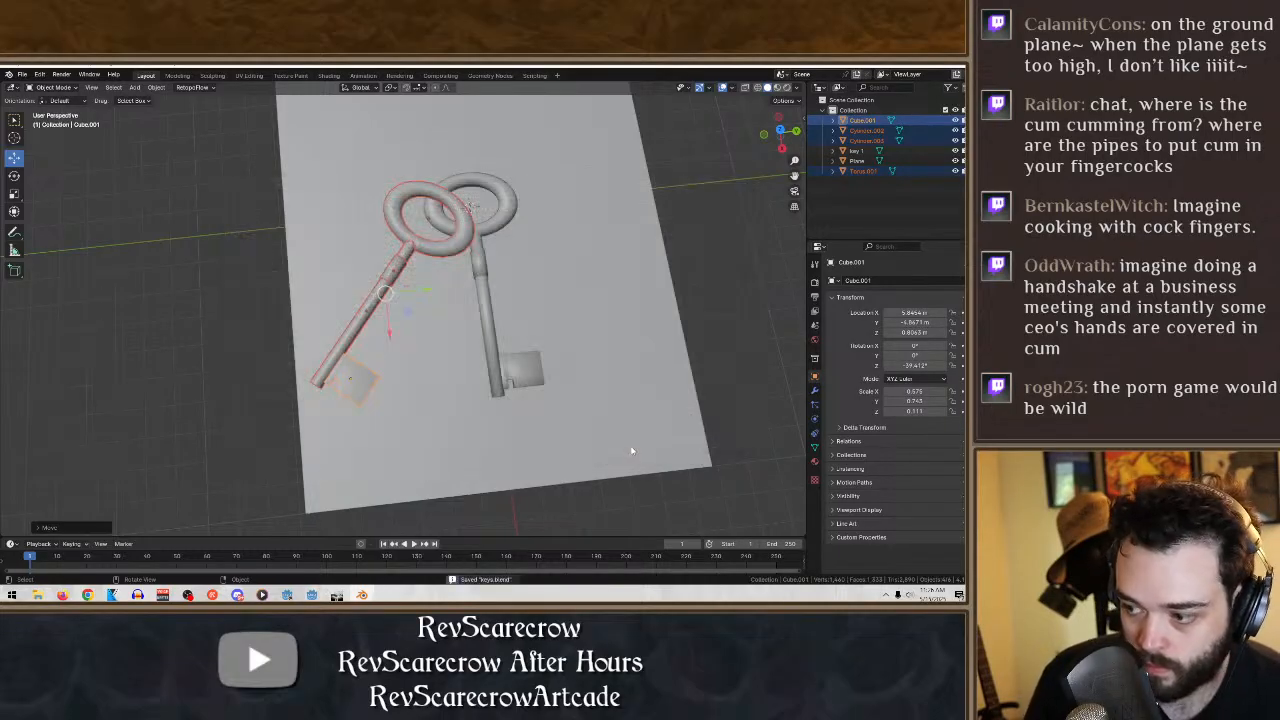
- Deselect the duplicate key, select only key 1 and raise it slightly along the Z axis to about 0.28 m
{"action": "middle_click_drag", "start_coordinate": [623, 448], "coordinate": [541, 385]}
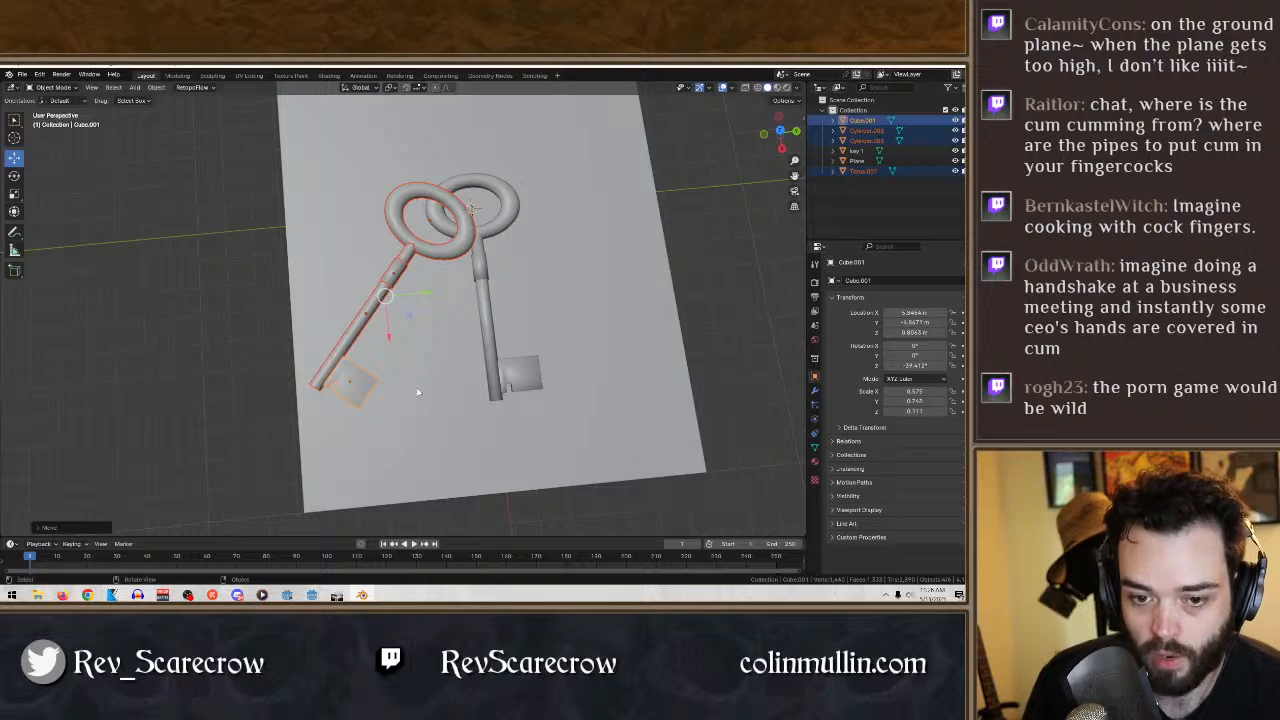
{"action": "middle_click_drag", "start_coordinate": [428, 415], "coordinate": [465, 396]}
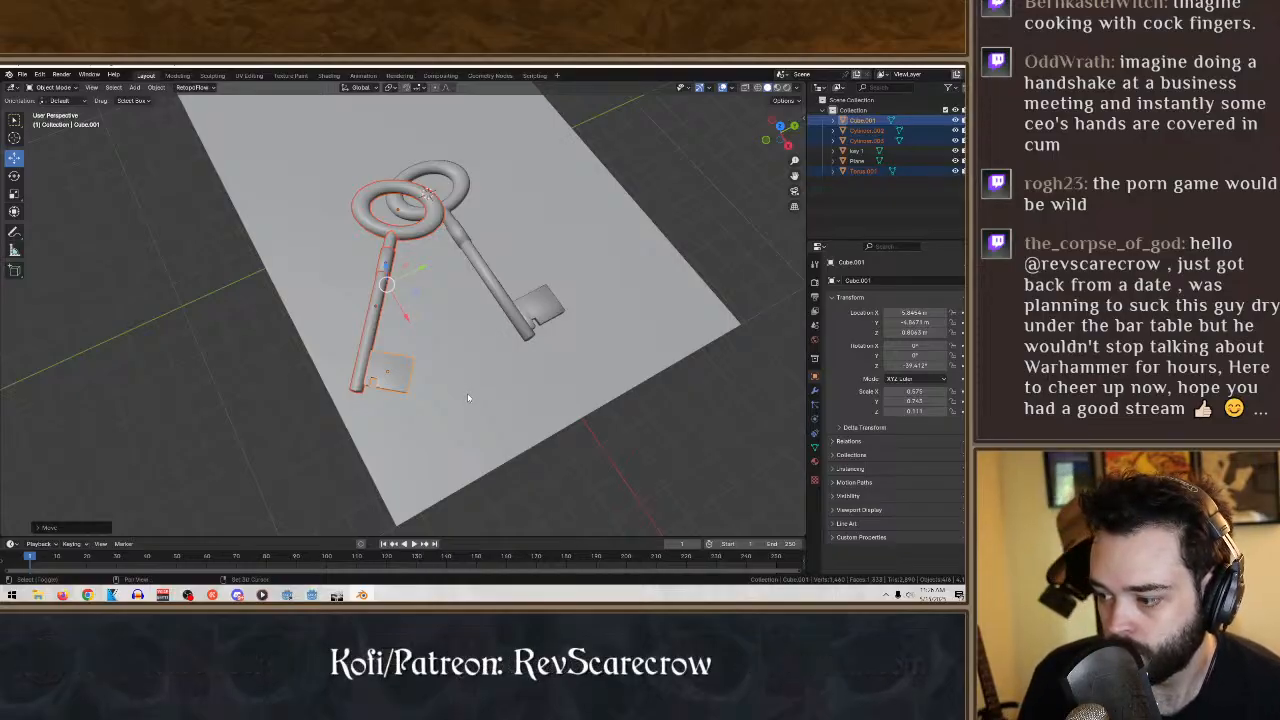
{"action": "left_click", "coordinate": [389, 366], "text": "shift"}
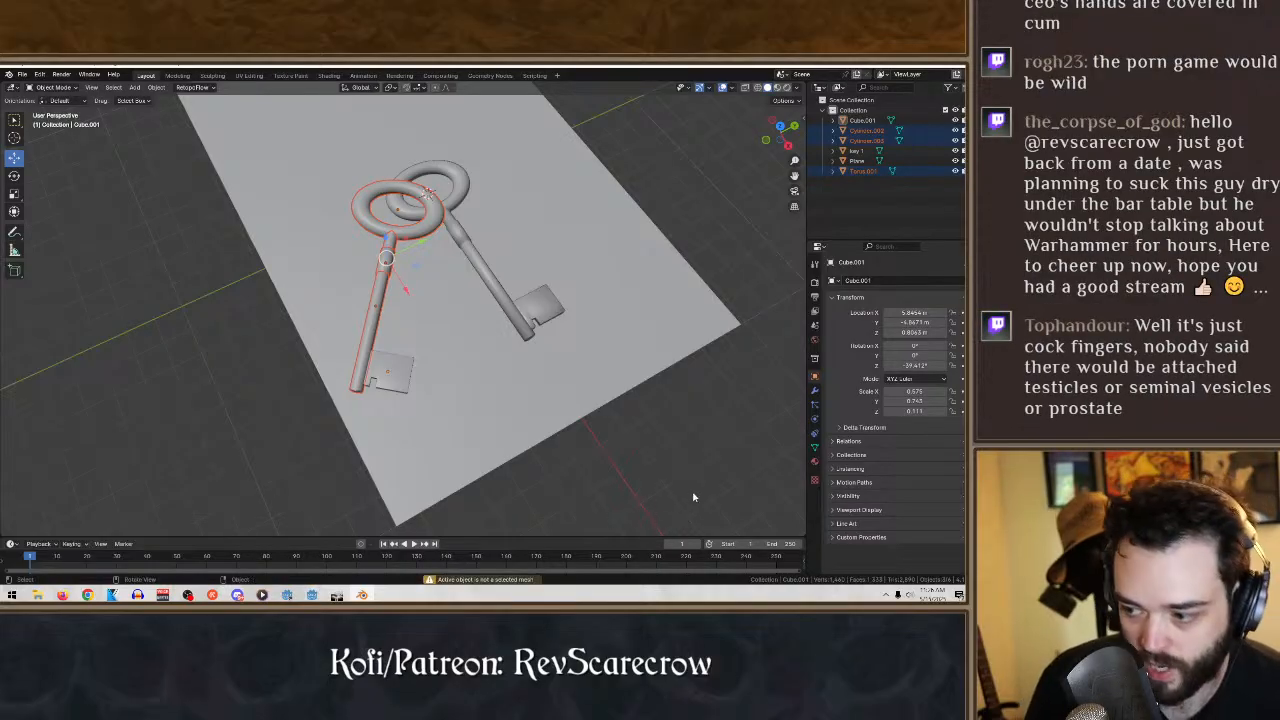
{"action": "left_click", "coordinate": [653, 461]}
{"action": "middle_click_drag", "start_coordinate": [653, 461], "coordinate": [498, 330]}
{"action": "left_click", "coordinate": [500, 322]}
{"action": "middle_click_drag", "start_coordinate": [154, 199], "coordinate": [586, 234]}
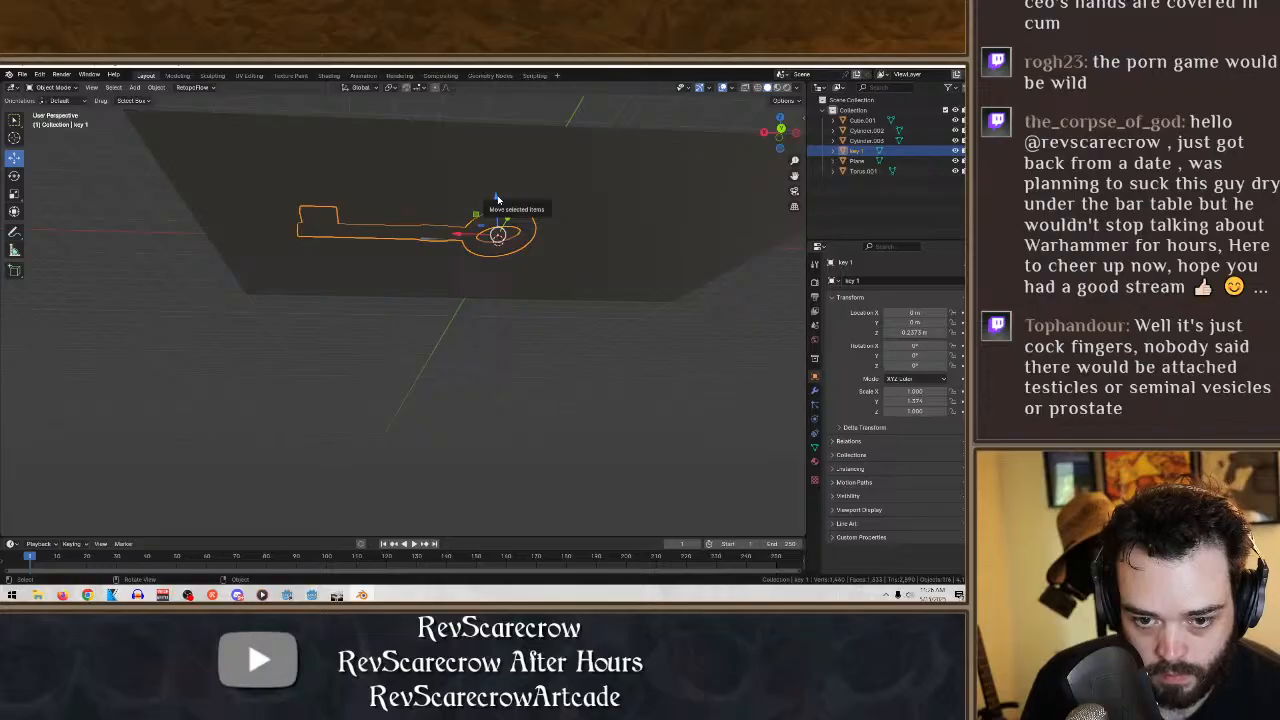
{"action": "left_click_drag", "start_coordinate": [497, 199], "coordinate": [497, 196]}
{"action": "middle_click_drag", "start_coordinate": [529, 258], "coordinate": [660, 393]}
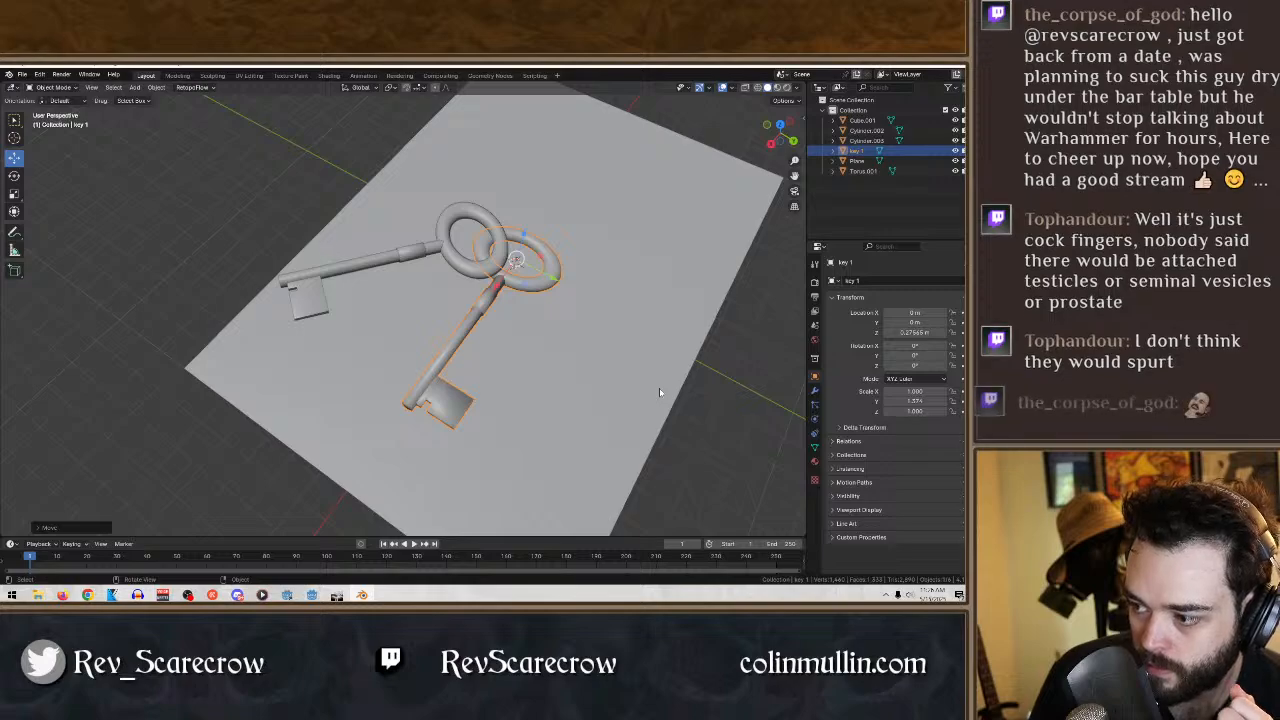
- Select the duplicate key's bit block and enter Edit Mode on it
{"action": "middle_click_drag", "start_coordinate": [469, 427], "coordinate": [549, 408]}
{"action": "left_click", "coordinate": [375, 368]}
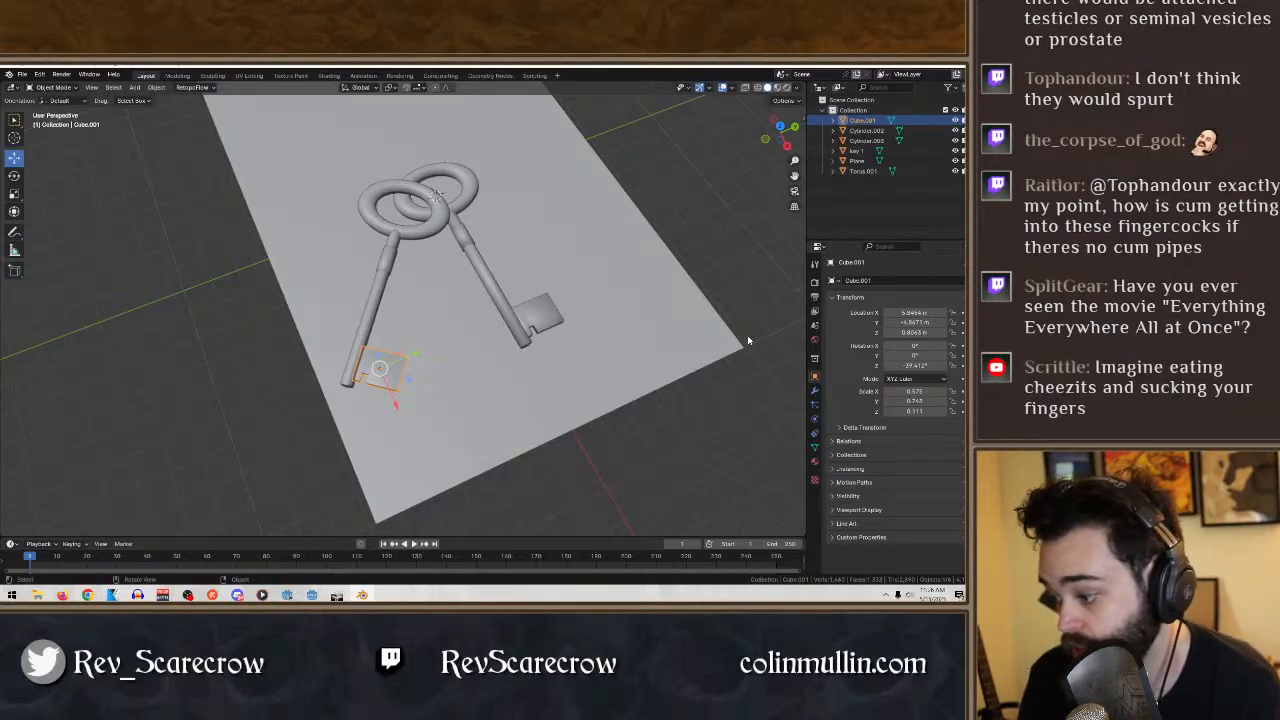
{"action": "middle_click_drag", "start_coordinate": [747, 335], "coordinate": [773, 341]}
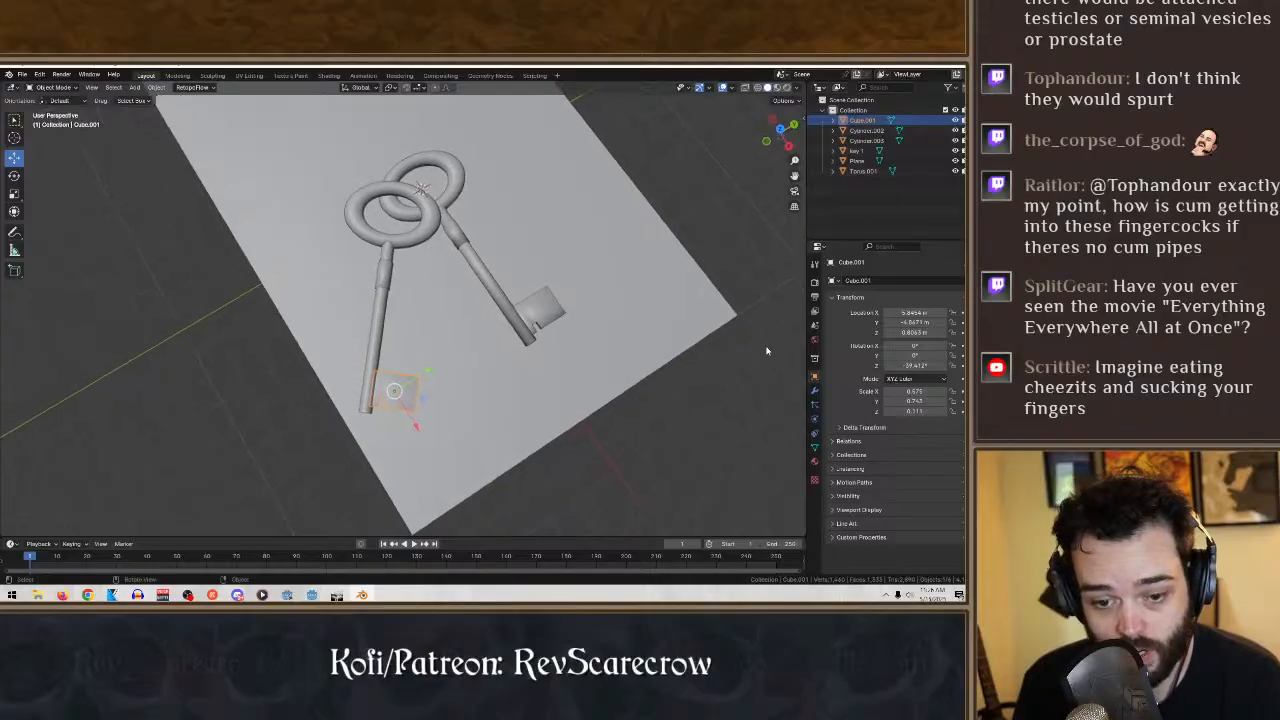
{"action": "scroll", "coordinate": [451, 475], "scroll_direction": "up", "scroll_amount": 2}
{"action": "middle_click_drag", "start_coordinate": [451, 480], "coordinate": [460, 352]}
{"action": "left_click", "coordinate": [55, 87]}
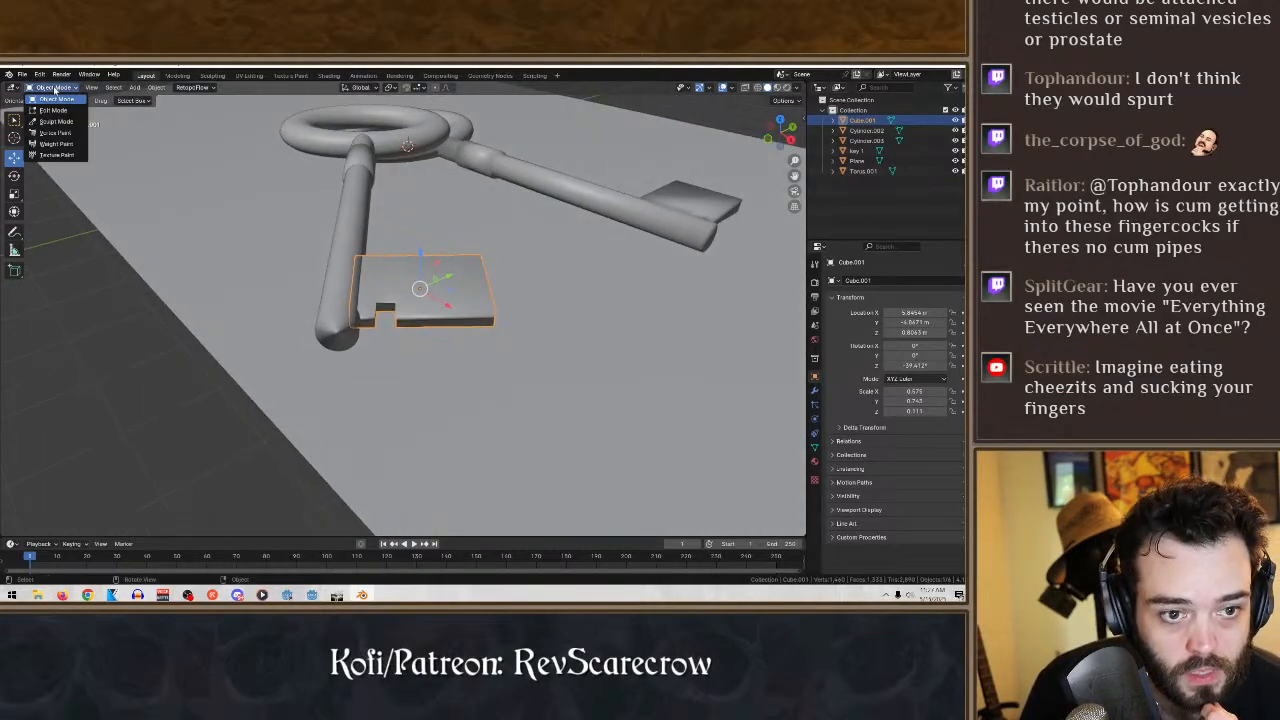
{"action": "left_click", "coordinate": [50, 112]}
{"action": "middle_click_drag", "start_coordinate": [400, 232], "coordinate": [414, 286]}
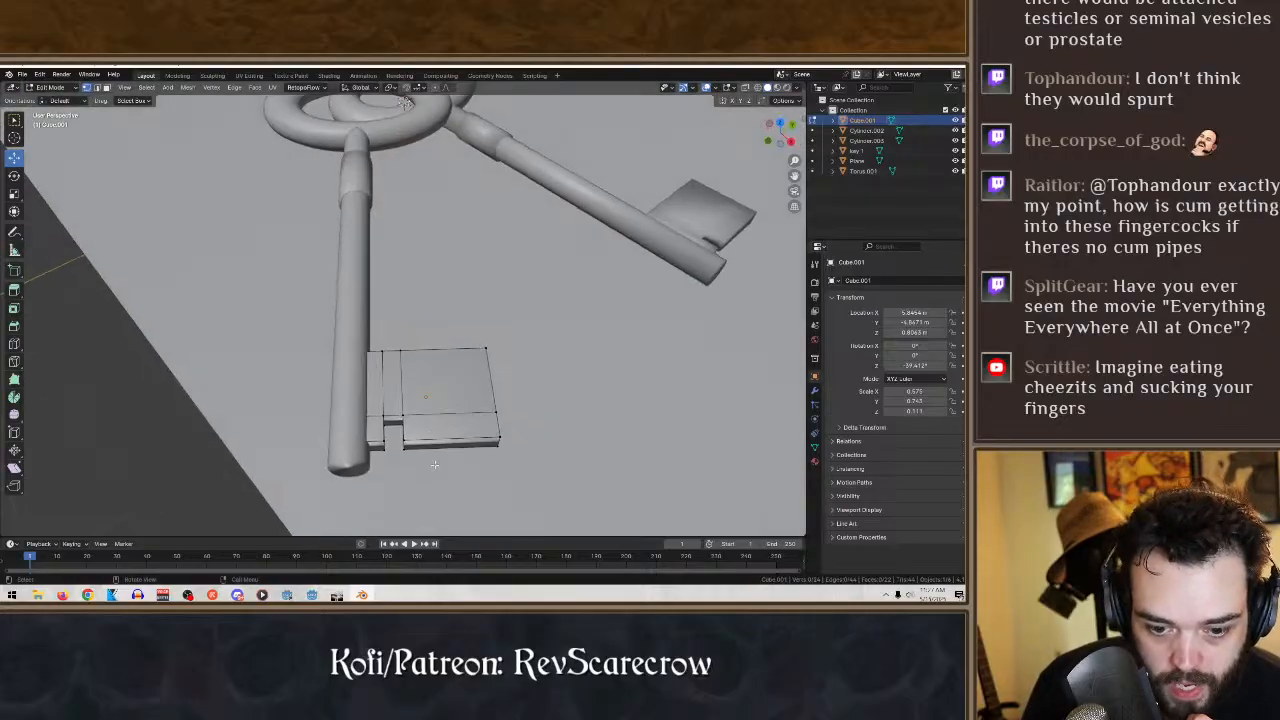
- Select the notch vertices in the duplicate key's bit block and delete the notch's inner faces
{"action": "left_click_drag", "start_coordinate": [427, 467], "coordinate": [377, 412]}
{"action": "left_click_drag", "start_coordinate": [391, 464], "coordinate": [369, 405]}
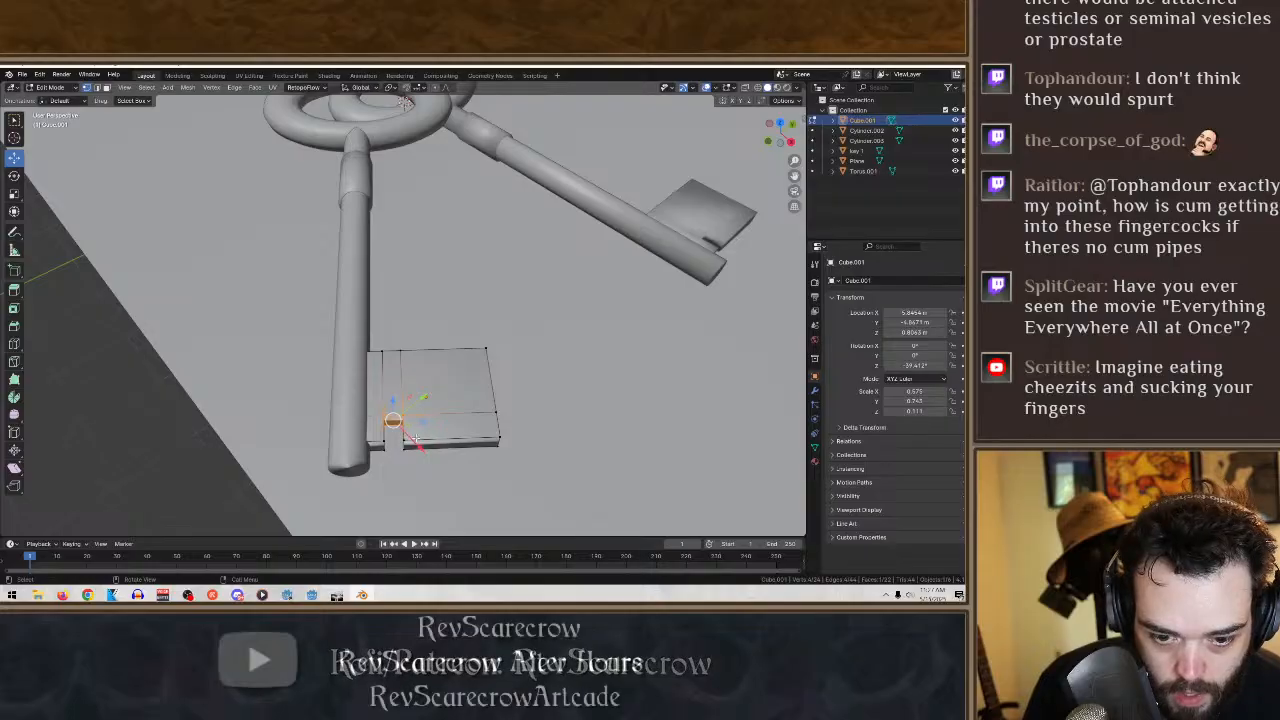
{"action": "middle_click_drag", "start_coordinate": [410, 437], "coordinate": [469, 434]}
{"action": "left_click", "coordinate": [458, 428], "text": "shift"}
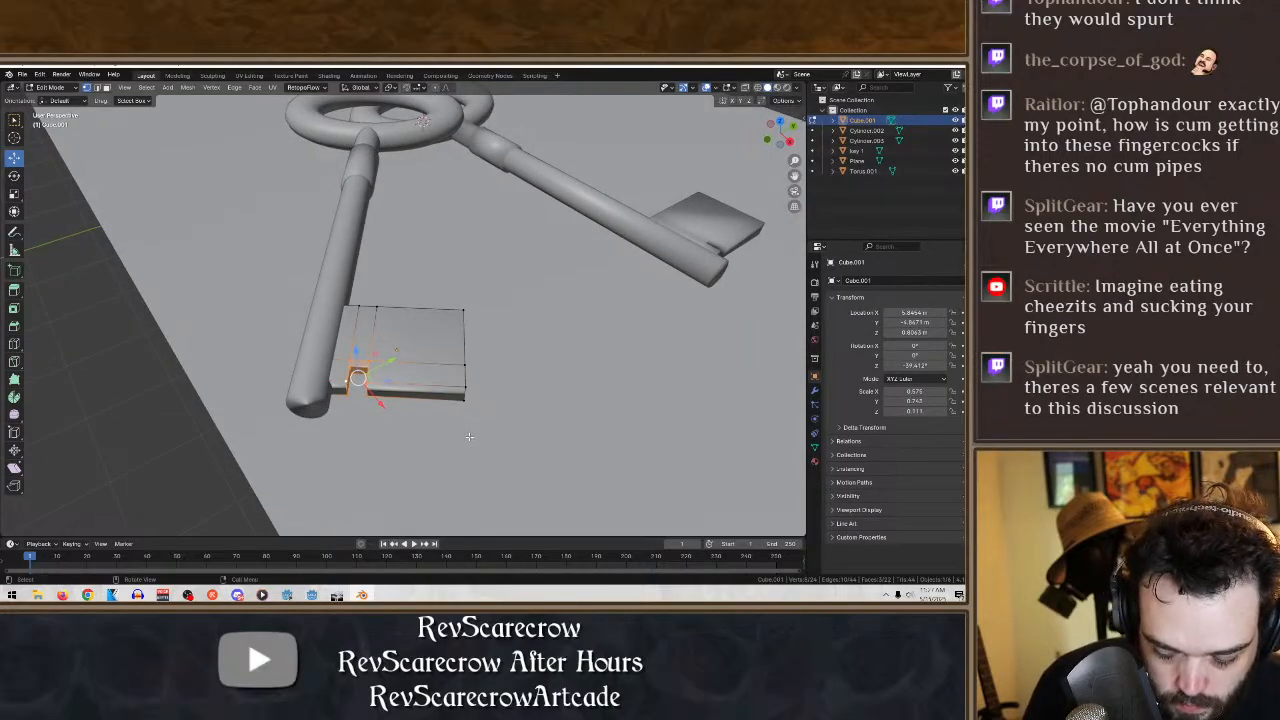
{"action": "right_click", "coordinate": [469, 436]}
{"action": "left_click", "coordinate": [467, 441]}
{"action": "middle_click_drag", "start_coordinate": [478, 438], "coordinate": [493, 440]}
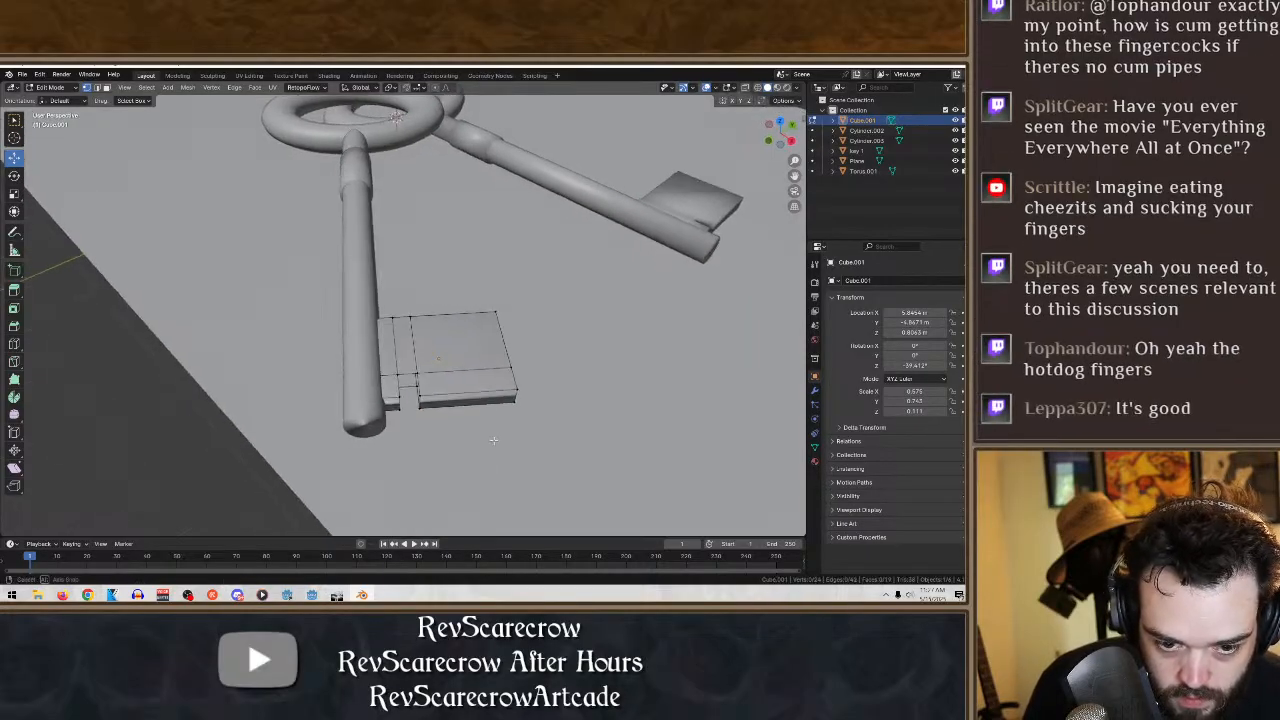
- Fill the notch's openings on the tip-side edge and the upper surface of the bit block with new faces
{"action": "left_click_drag", "start_coordinate": [445, 433], "coordinate": [386, 396]}
{"action": "middle_click_drag", "start_coordinate": [500, 468], "coordinate": [540, 492]}
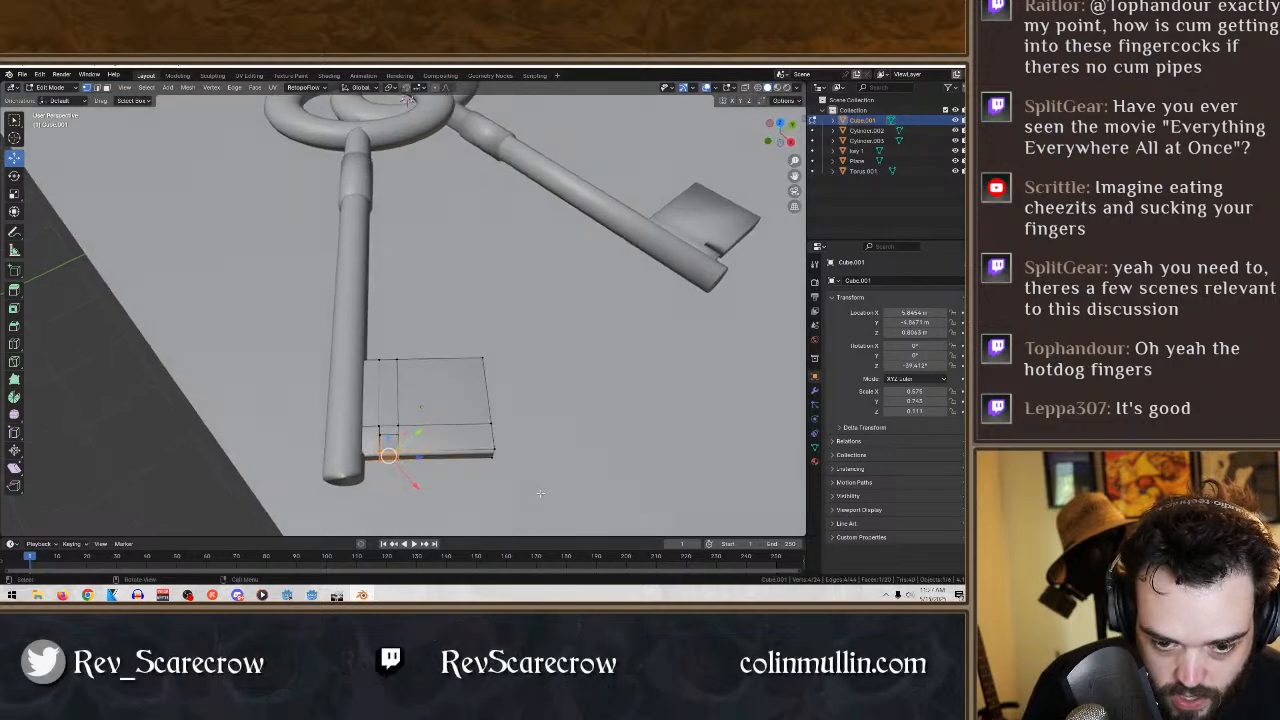
{"action": "left_click", "coordinate": [540, 493]}
{"action": "middle_click_drag", "start_coordinate": [434, 466], "coordinate": [448, 468]}
{"action": "left_click_drag", "start_coordinate": [422, 459], "coordinate": [383, 420]}
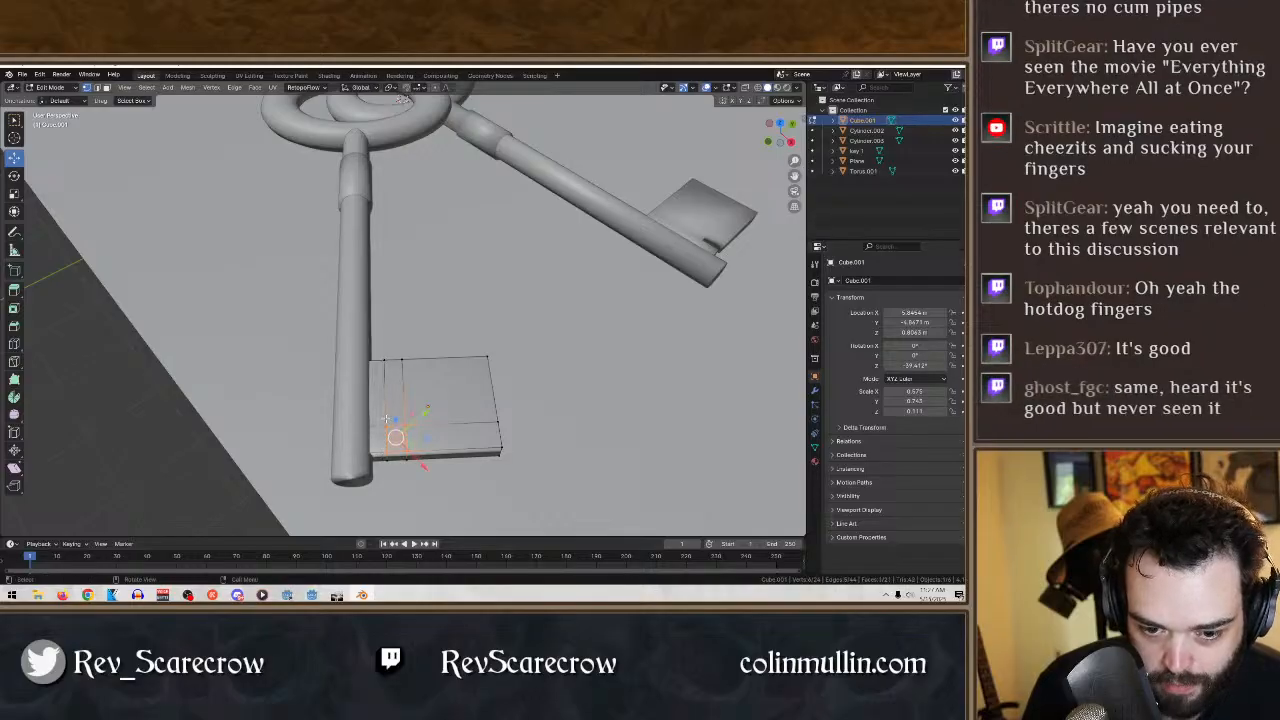
{"action": "key", "text": "KP_Decimal"}
- Fill the notch's remaining opening on the underside of the bit block with a new face
{"action": "middle_click_drag", "start_coordinate": [506, 290], "coordinate": [481, 535], "text": "shift"}
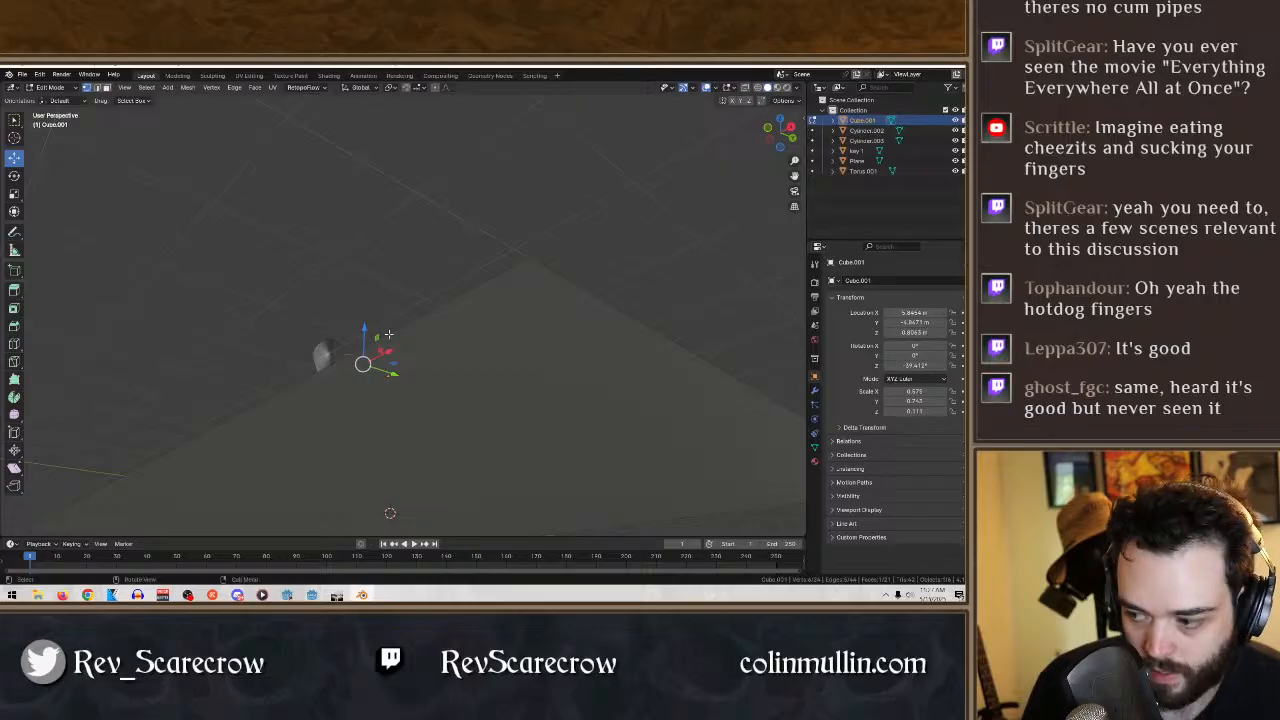
{"action": "middle_click_drag", "start_coordinate": [526, 362], "coordinate": [506, 249]}
{"action": "scroll", "coordinate": [449, 362], "scroll_direction": "up", "scroll_amount": 3}
{"action": "left_click_drag", "start_coordinate": [423, 397], "coordinate": [374, 367]}
{"action": "key", "text": "f"}
{"action": "middle_click_drag", "start_coordinate": [430, 368], "coordinate": [413, 395]}
{"action": "left_click", "coordinate": [14, 121]}
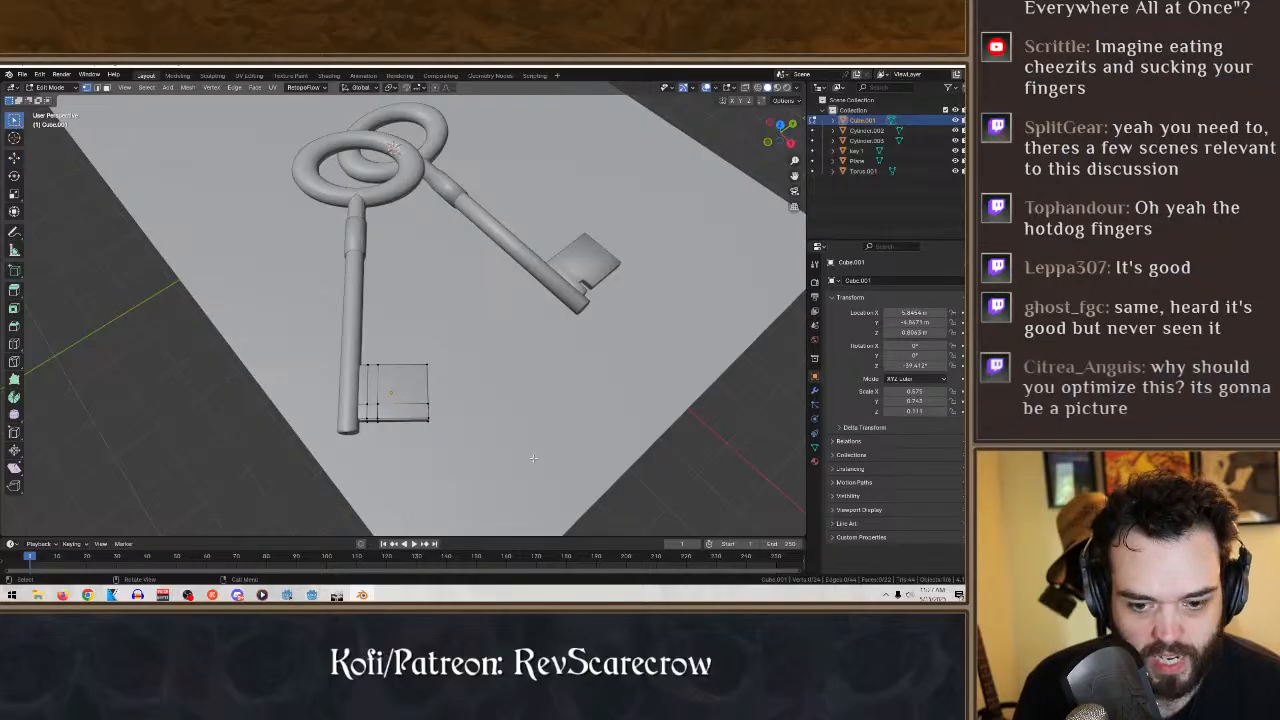
- Add a loop cut across the bit block near its ring-side edge and two parallel to the shaft near its outer edge
{"action": "middle_click_drag", "start_coordinate": [670, 437], "coordinate": [546, 323]}
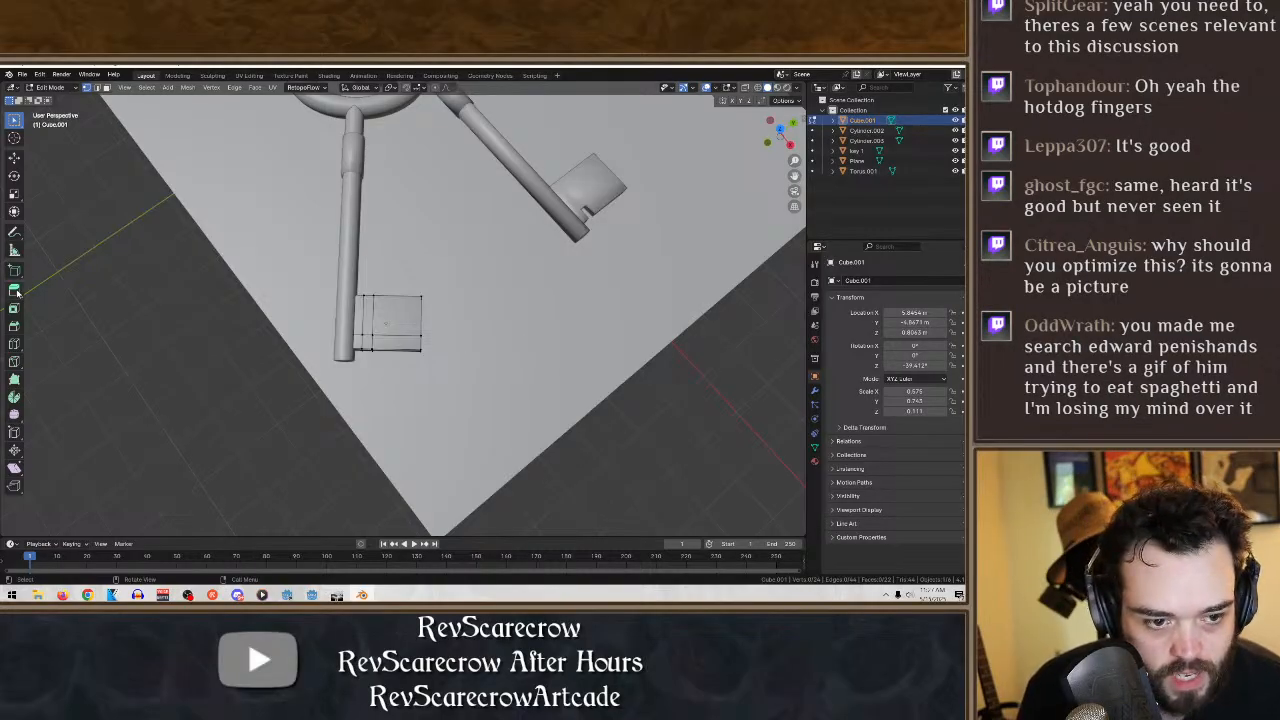
{"action": "left_click", "coordinate": [12, 344]}
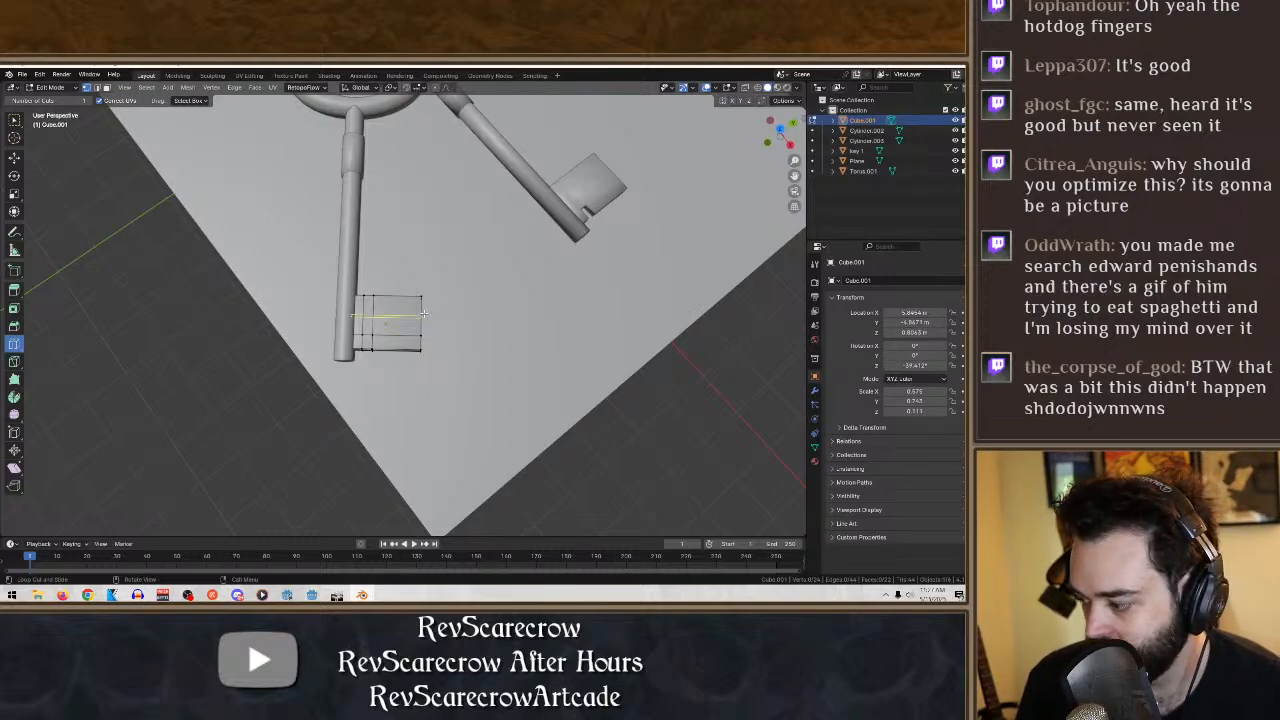
{"action": "left_click_drag", "start_coordinate": [423, 314], "coordinate": [421, 312]}
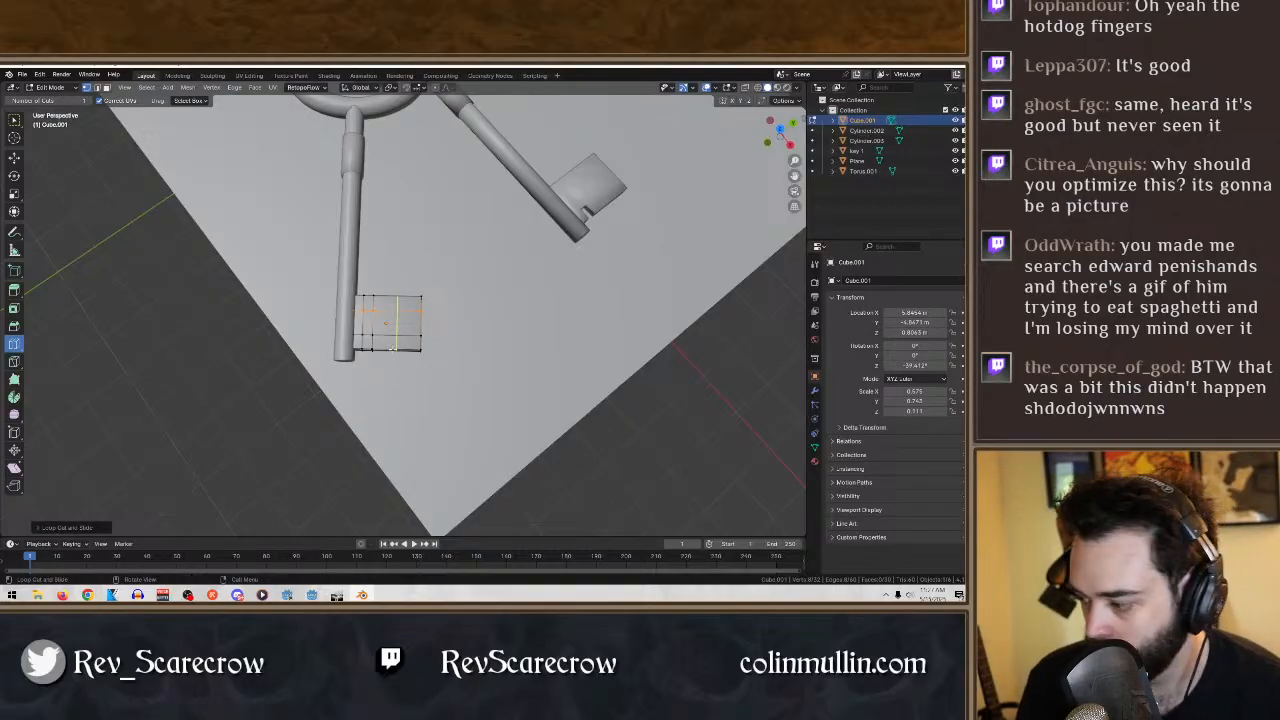
{"action": "left_click_drag", "start_coordinate": [392, 348], "coordinate": [400, 345]}
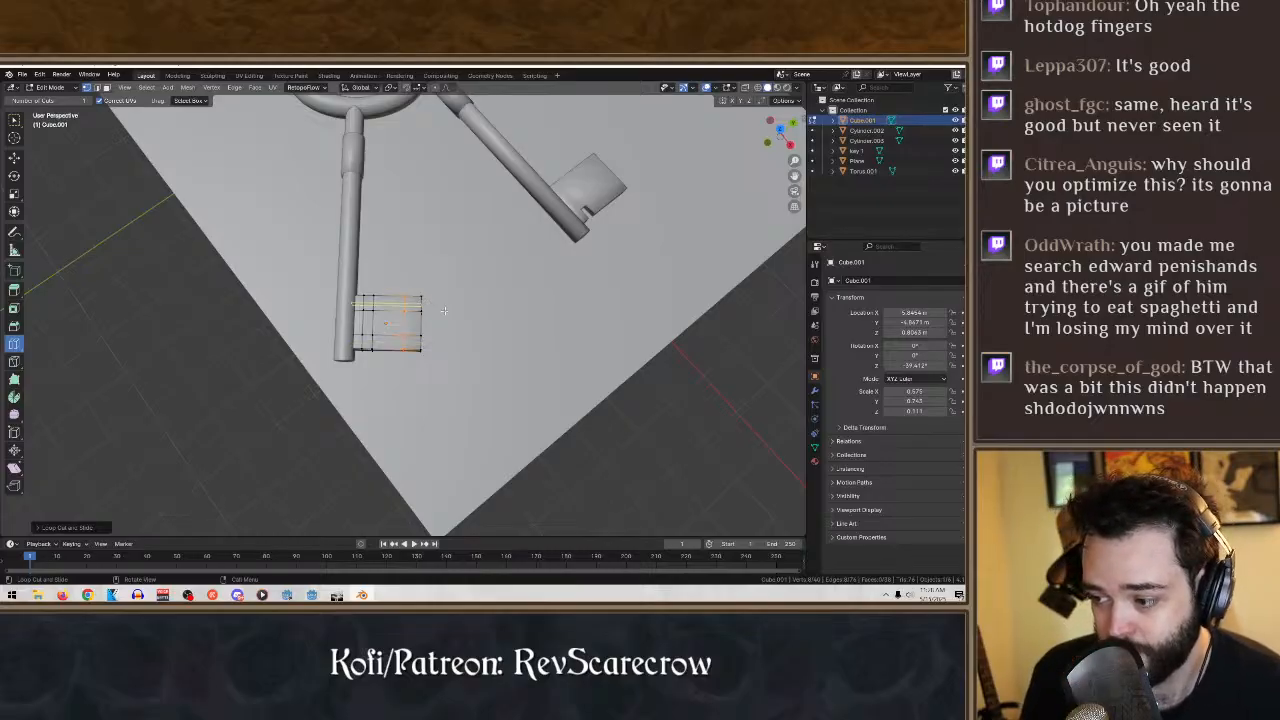
{"action": "left_click", "coordinate": [387, 340]}
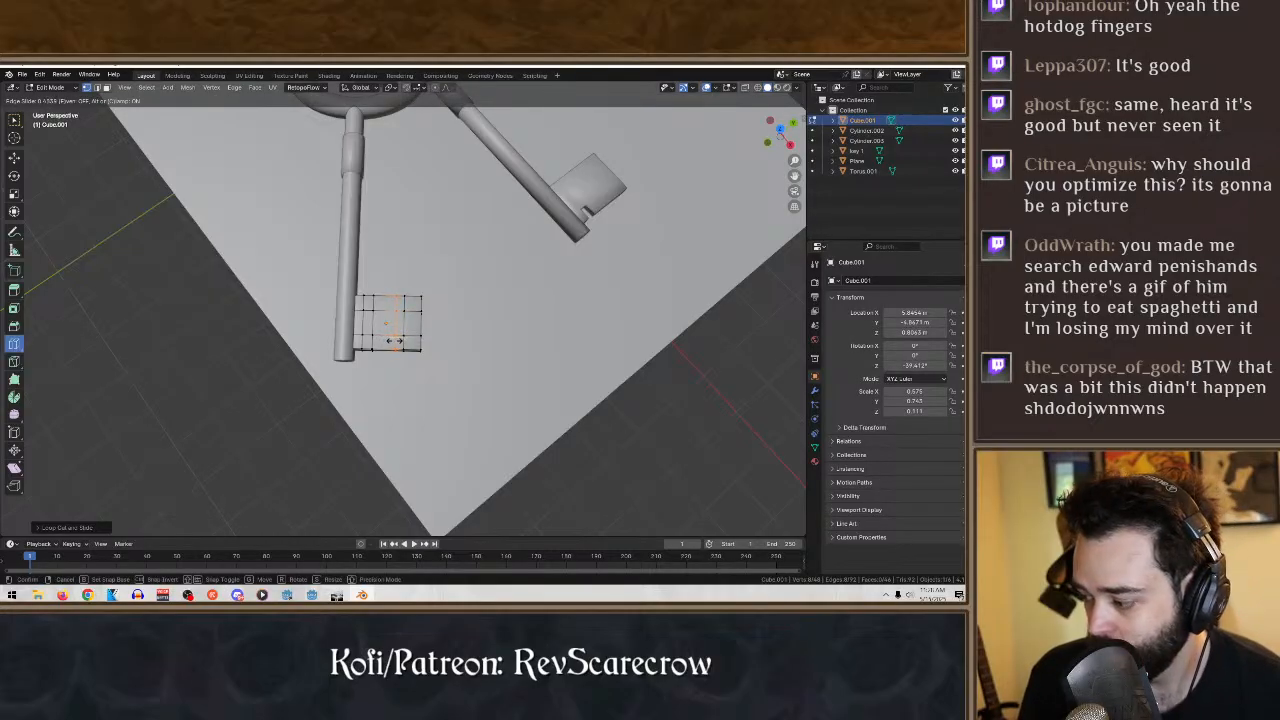
{"action": "left_click", "coordinate": [397, 340]}
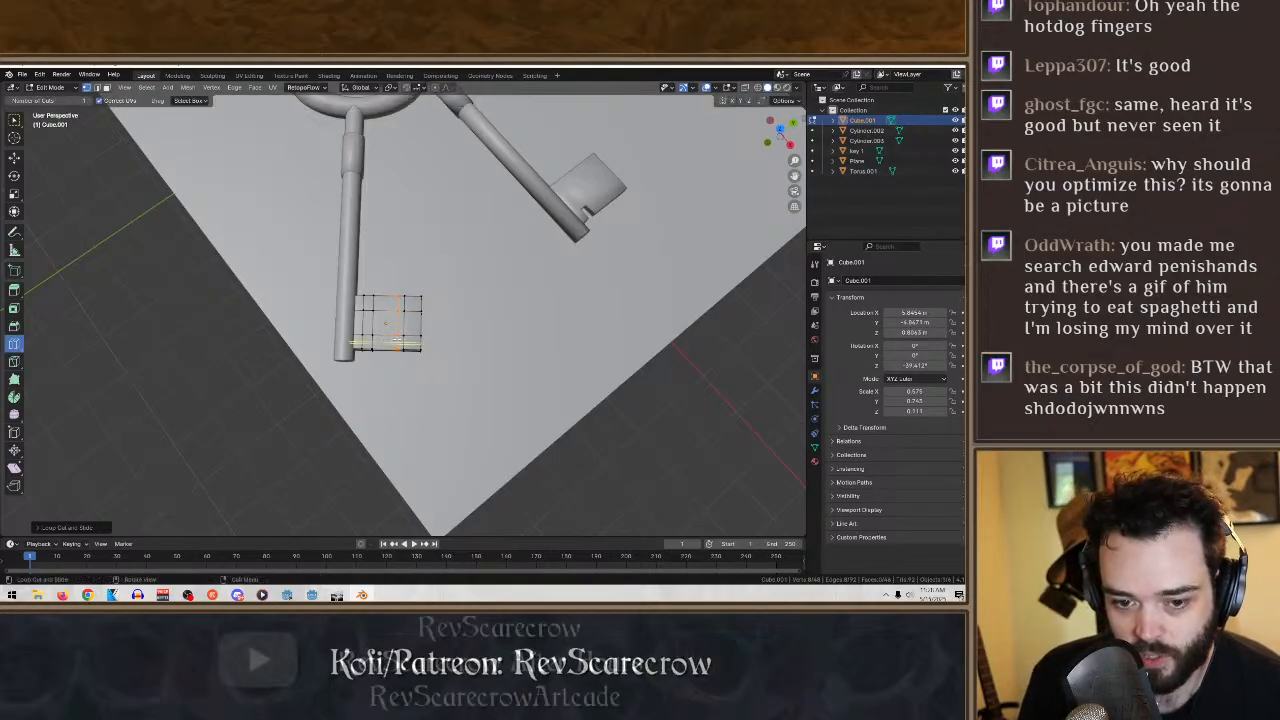
- Add another loop cut across the bit block, close to its tip-side edge
{"action": "scroll", "coordinate": [531, 372], "scroll_direction": "down", "scroll_amount": 1}
{"action": "scroll", "coordinate": [511, 402], "scroll_direction": "up", "scroll_amount": 5}
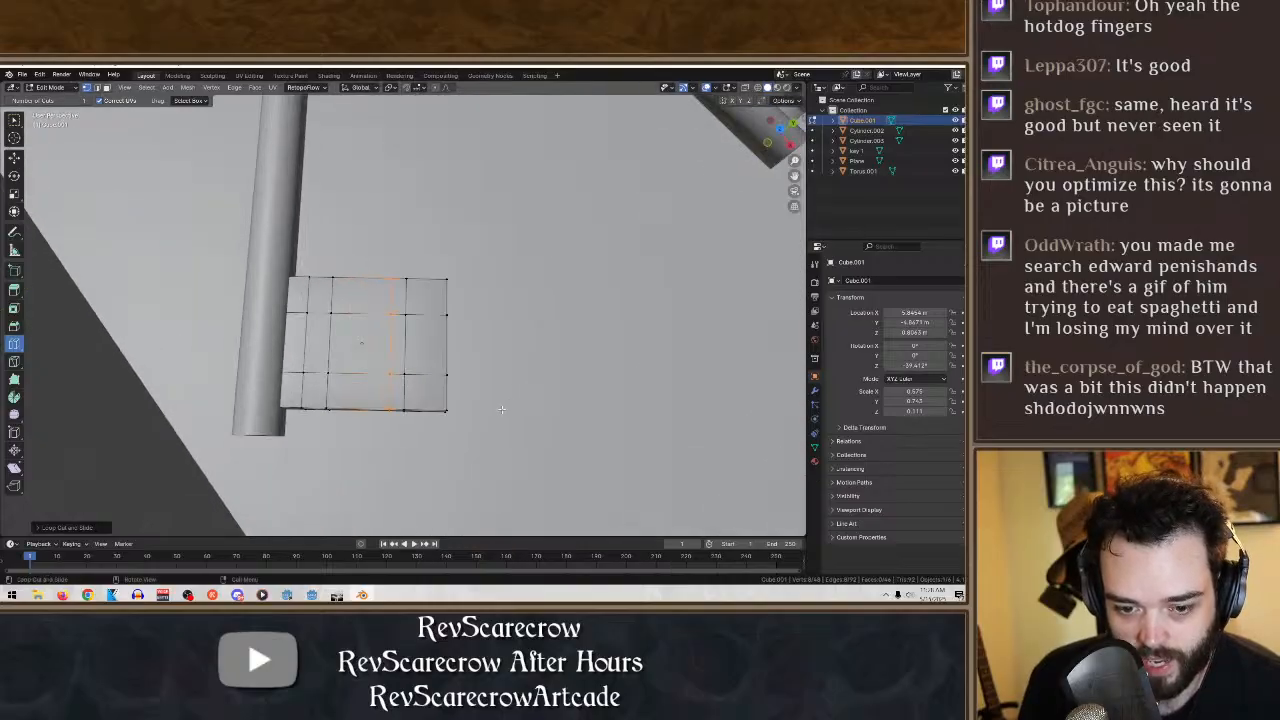
{"action": "middle_click_drag", "start_coordinate": [502, 409], "coordinate": [454, 382]}
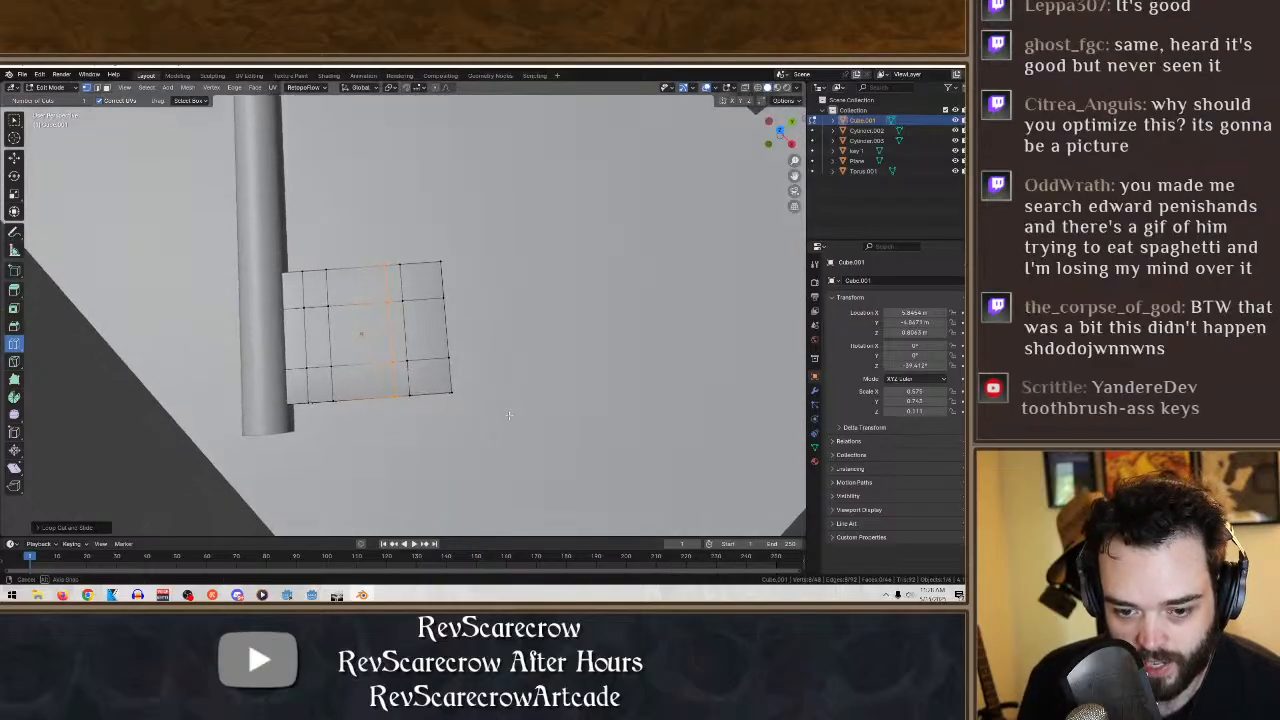
{"action": "left_click", "coordinate": [445, 374]}
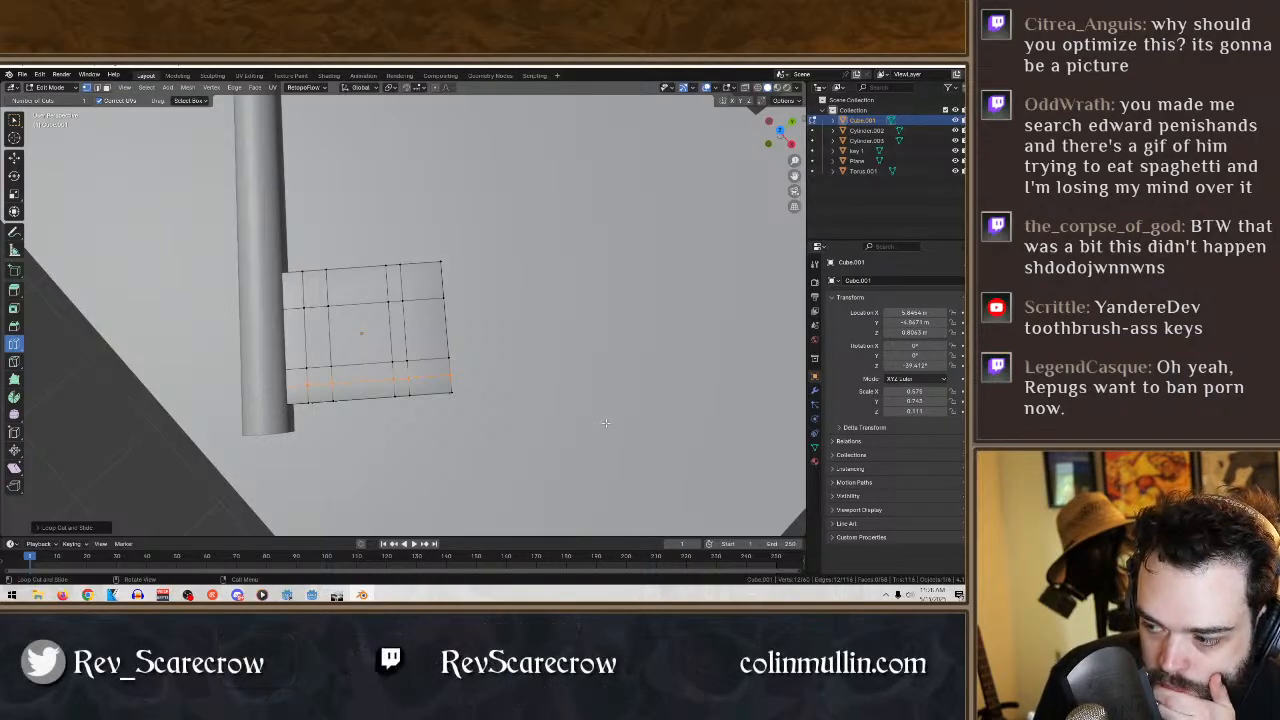
- Select the upper faces in the middle of the bit block's outer edge and delete them
{"action": "left_click", "coordinate": [14, 137]}
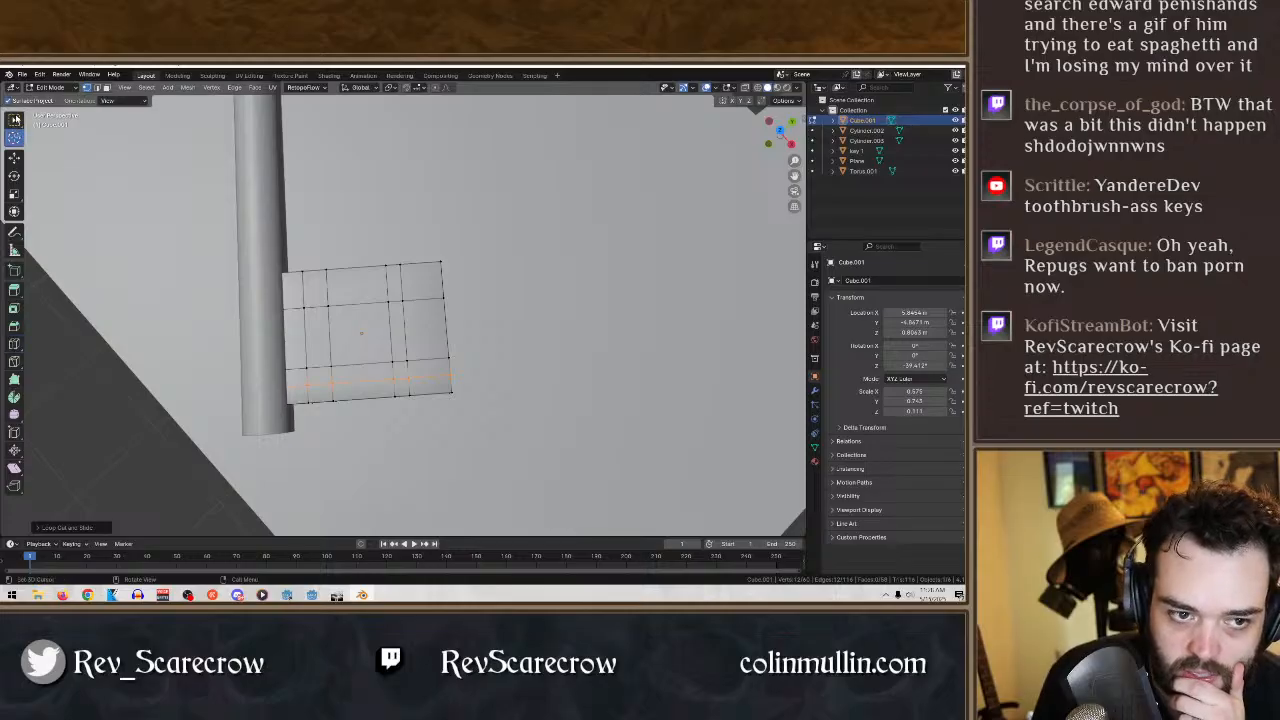
{"action": "left_click", "coordinate": [14, 121]}
{"action": "middle_click_drag", "start_coordinate": [522, 357], "coordinate": [511, 361]}
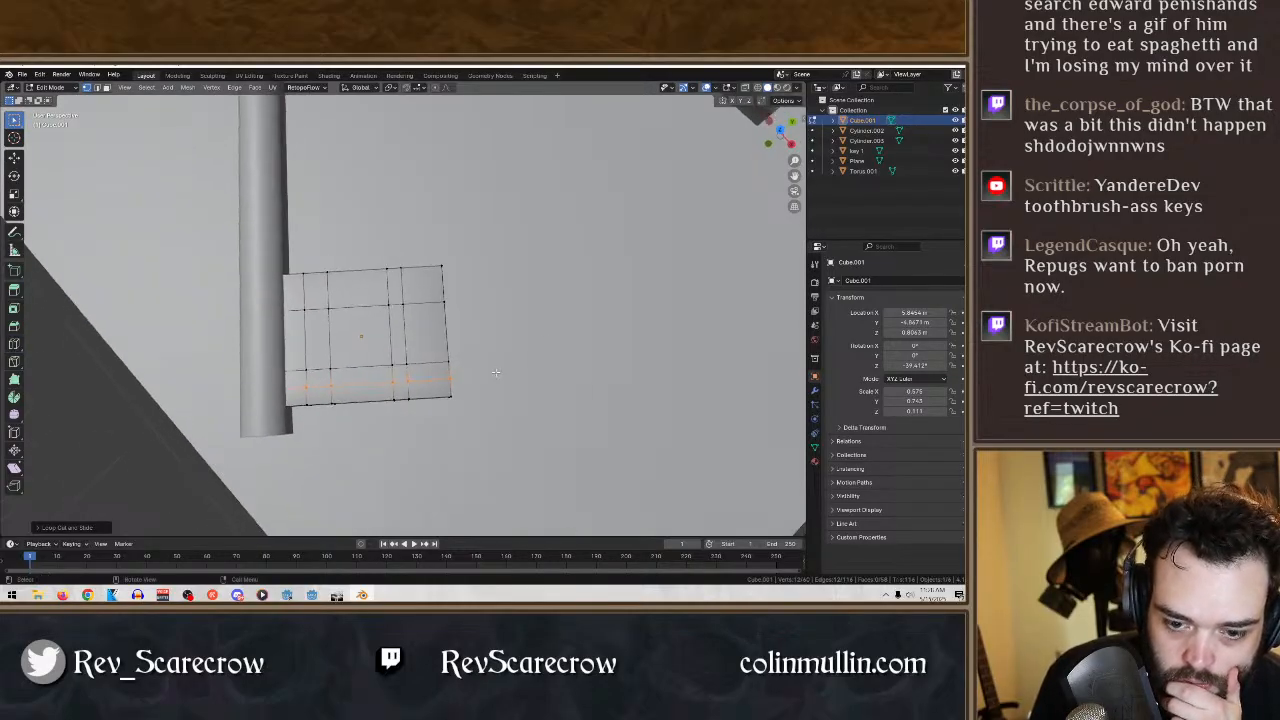
{"action": "left_click_drag", "start_coordinate": [495, 372], "coordinate": [384, 301]}
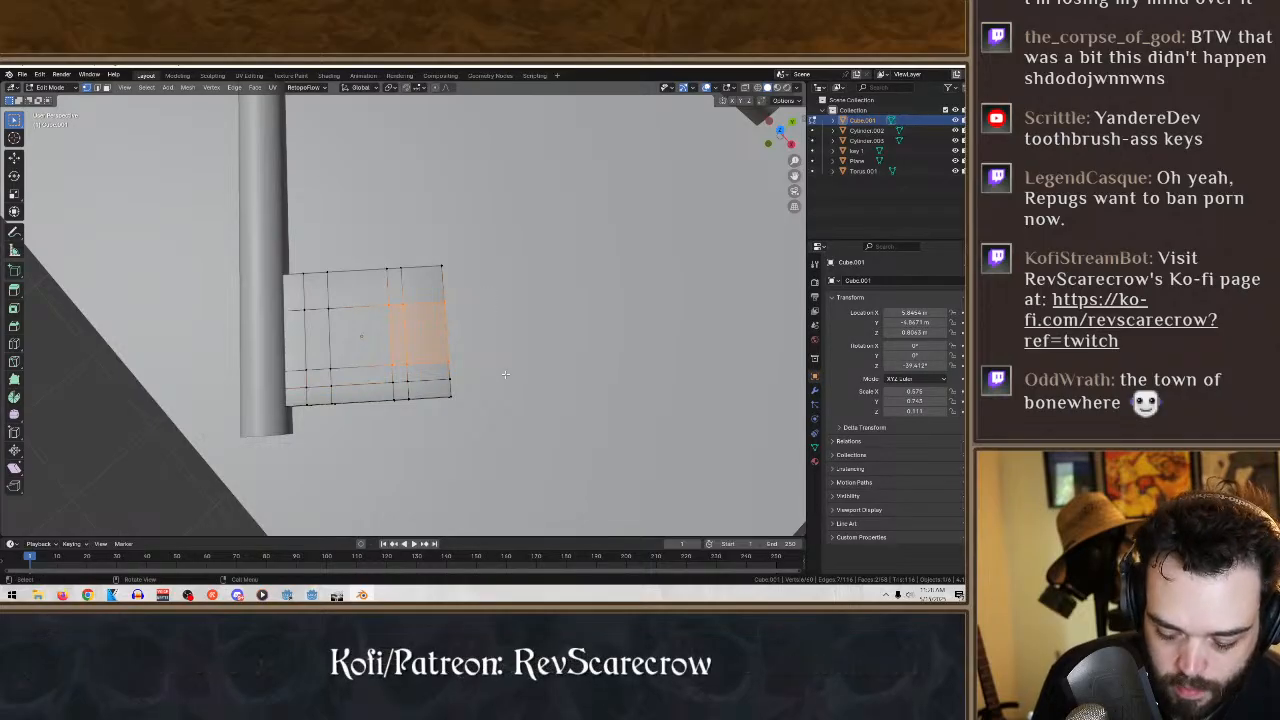
{"action": "key", "text": "x"}
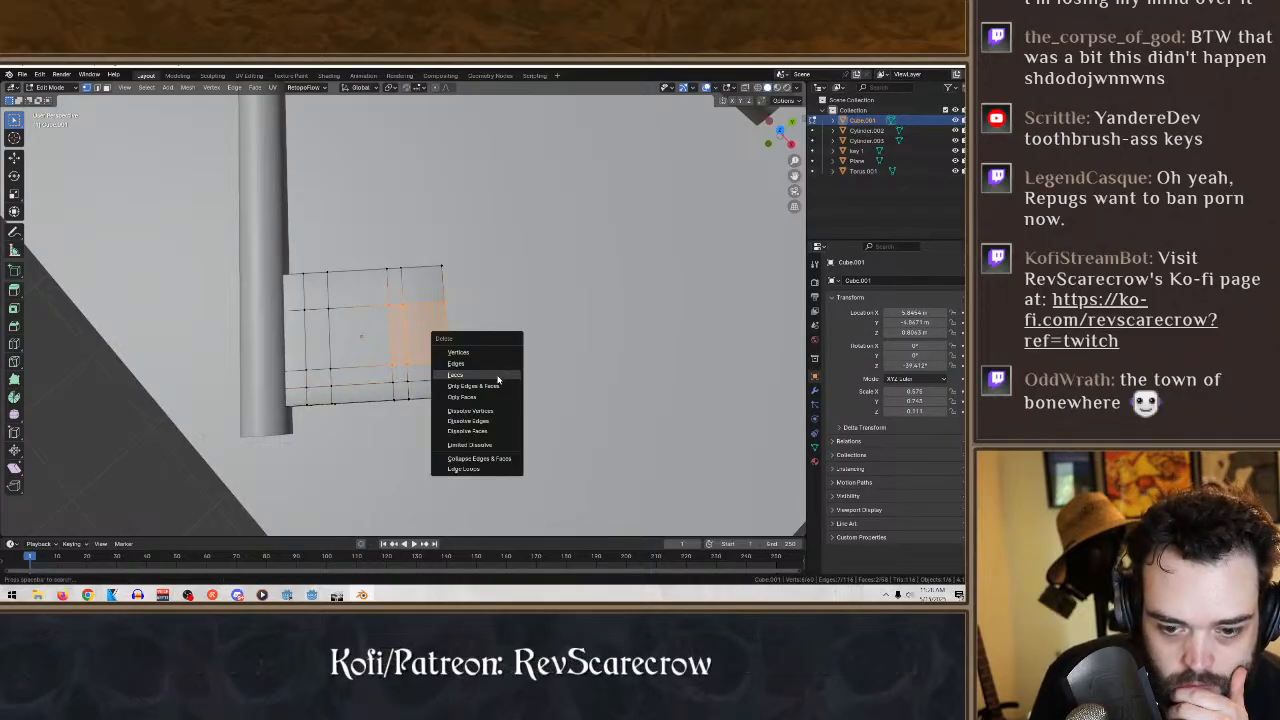
{"action": "left_click", "coordinate": [497, 376]}
{"action": "middle_click_drag", "start_coordinate": [498, 376], "coordinate": [518, 366]}
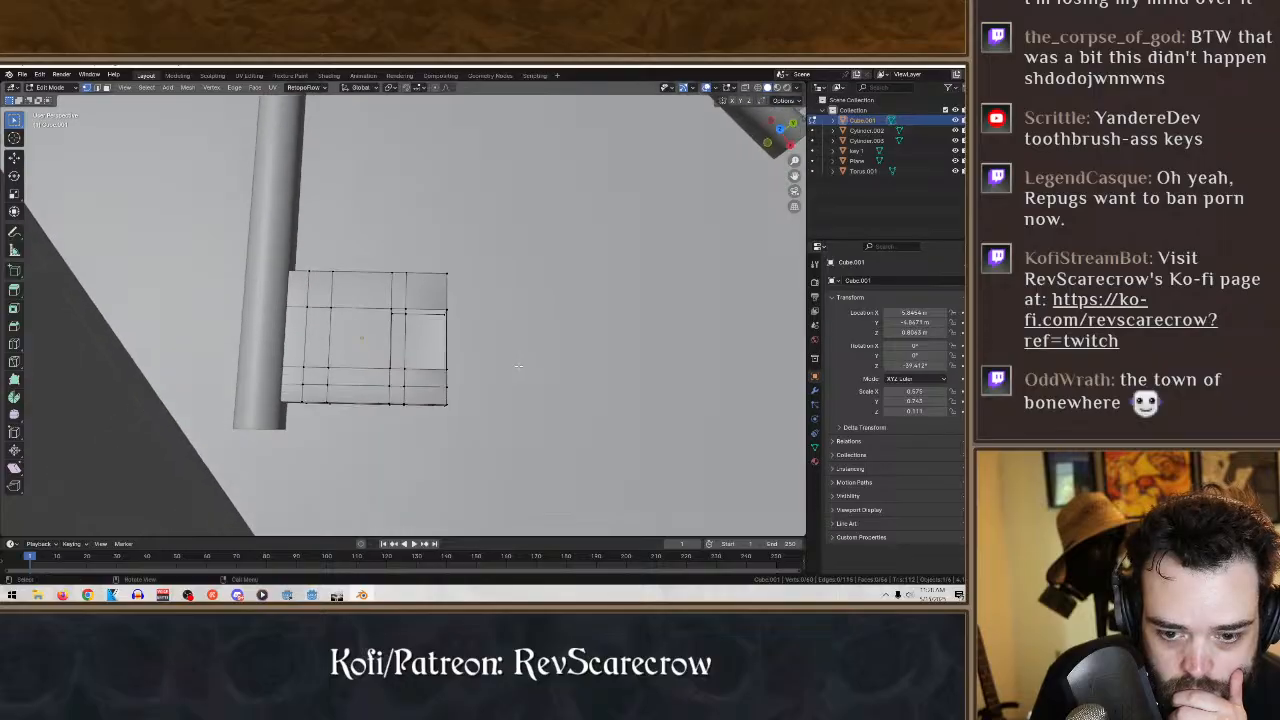
- Switch to wireframe shading, then select and delete the underlying faces in the middle of the bit block's outer edge
{"action": "left_click", "coordinate": [757, 88]}
{"action": "middle_click_drag", "start_coordinate": [546, 318], "coordinate": [563, 323]}
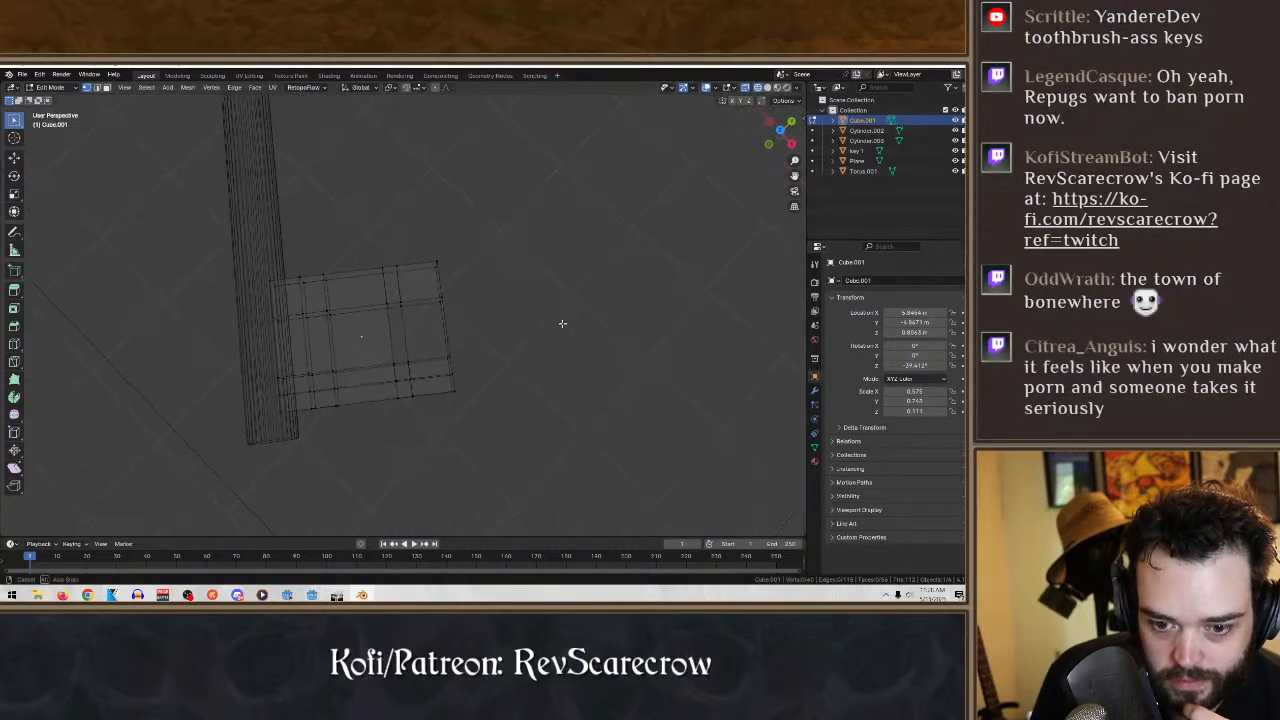
{"action": "left_click_drag", "start_coordinate": [486, 371], "coordinate": [369, 300]}
{"action": "key", "text": "x"}
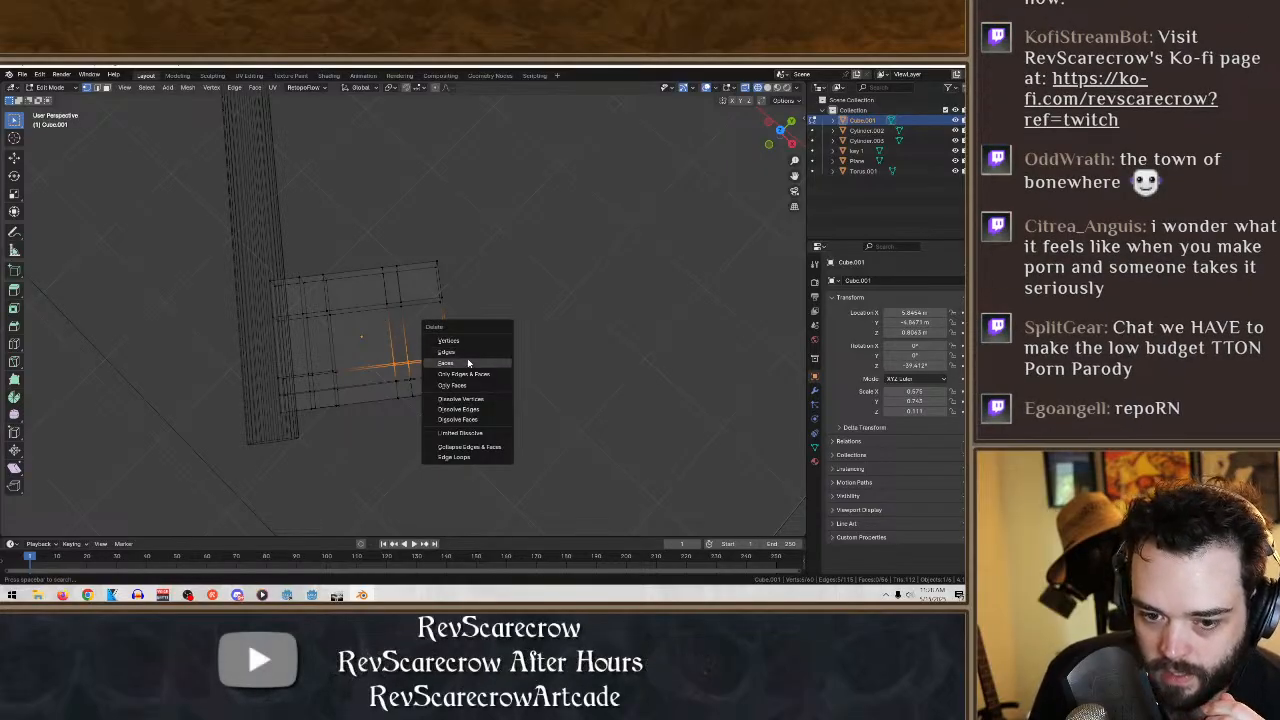
{"action": "left_click", "coordinate": [479, 363]}
- Select the bit block's outer corner nearest the key's tip and delete its faces
{"action": "middle_click_drag", "start_coordinate": [566, 346], "coordinate": [440, 451]}
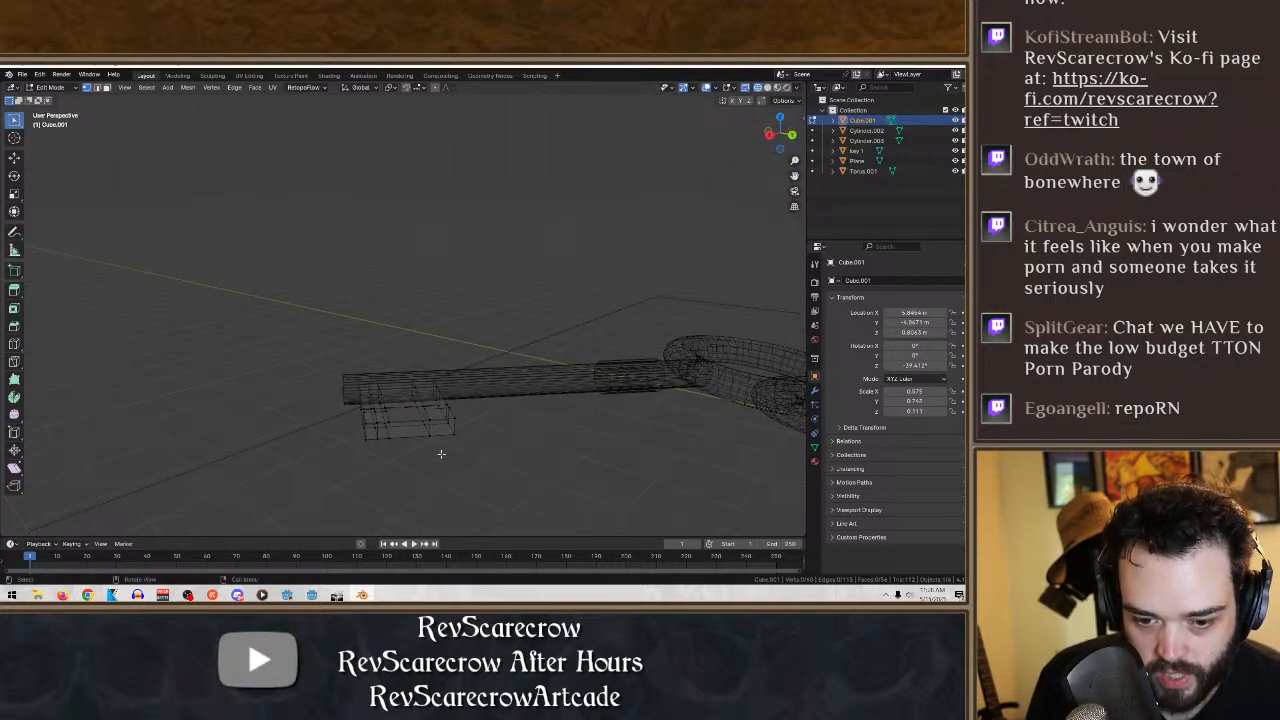
{"action": "left_click_drag", "start_coordinate": [438, 453], "coordinate": [378, 413]}
{"action": "middle_click_drag", "start_coordinate": [366, 466], "coordinate": [479, 518]}
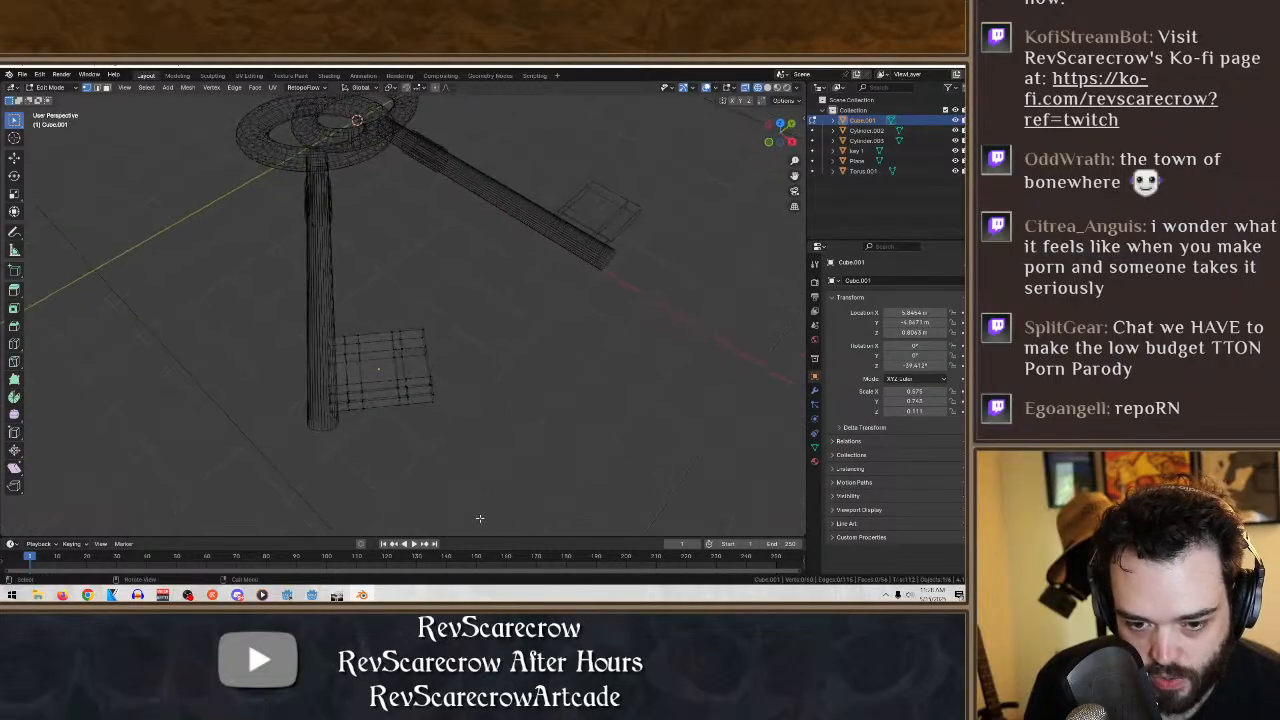
{"action": "scroll", "coordinate": [472, 482], "scroll_direction": "up", "scroll_amount": 5}
{"action": "left_click_drag", "start_coordinate": [464, 397], "coordinate": [401, 358]}
{"action": "middle_click_drag", "start_coordinate": [517, 447], "coordinate": [509, 417]}
{"action": "key", "text": "x"}
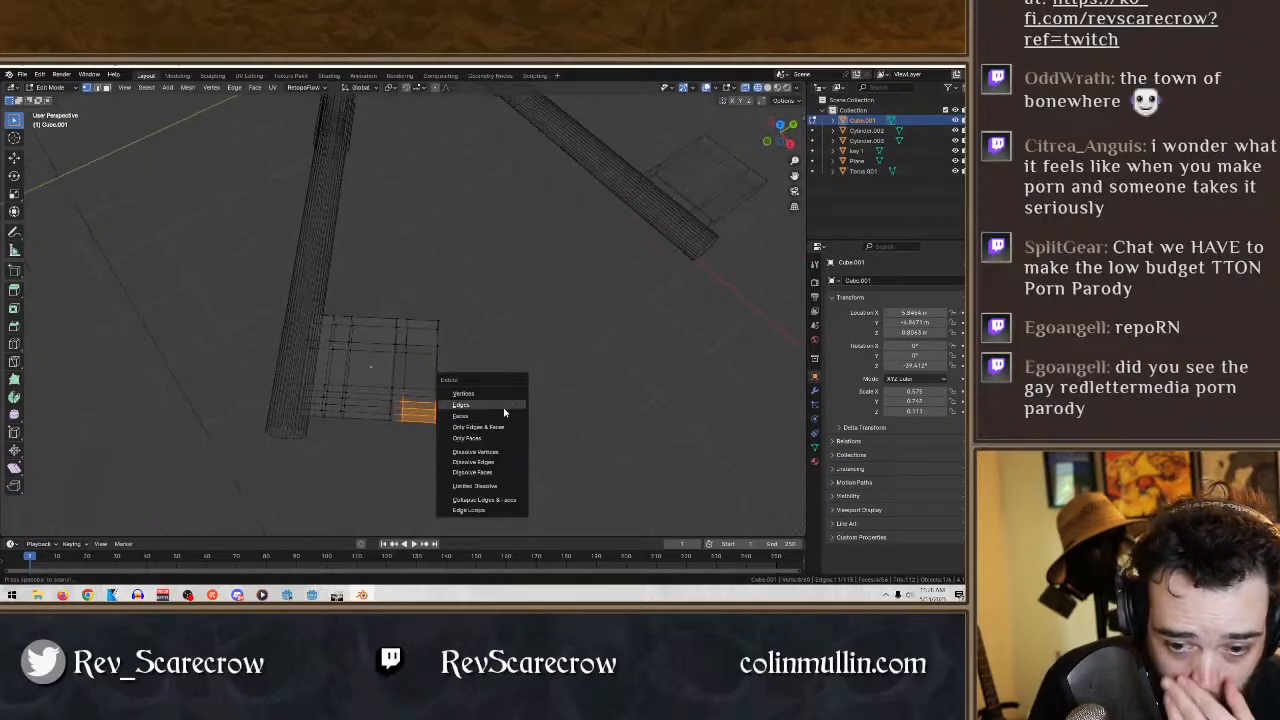
{"action": "left_click", "coordinate": [492, 418]}
- Select the narrow middle face along the bit block's outer edge and delete it
{"action": "middle_click_drag", "start_coordinate": [566, 443], "coordinate": [491, 277]}
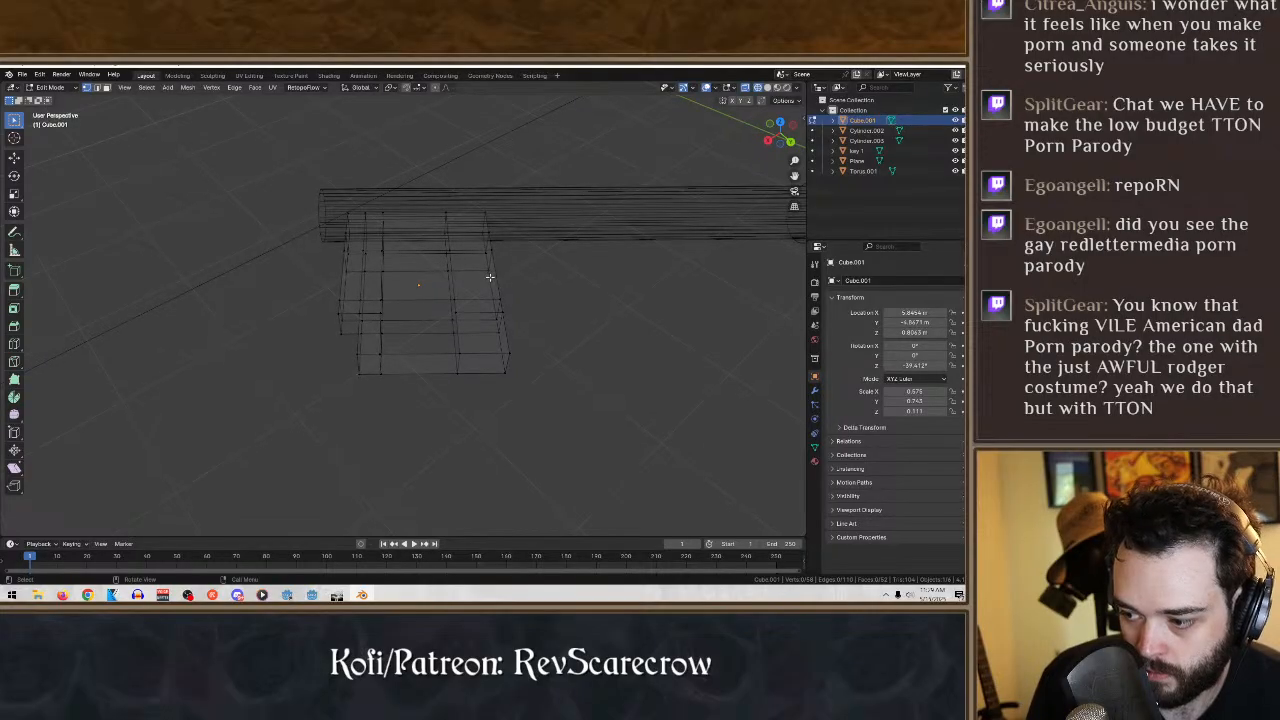
{"action": "left_click", "coordinate": [389, 350]}
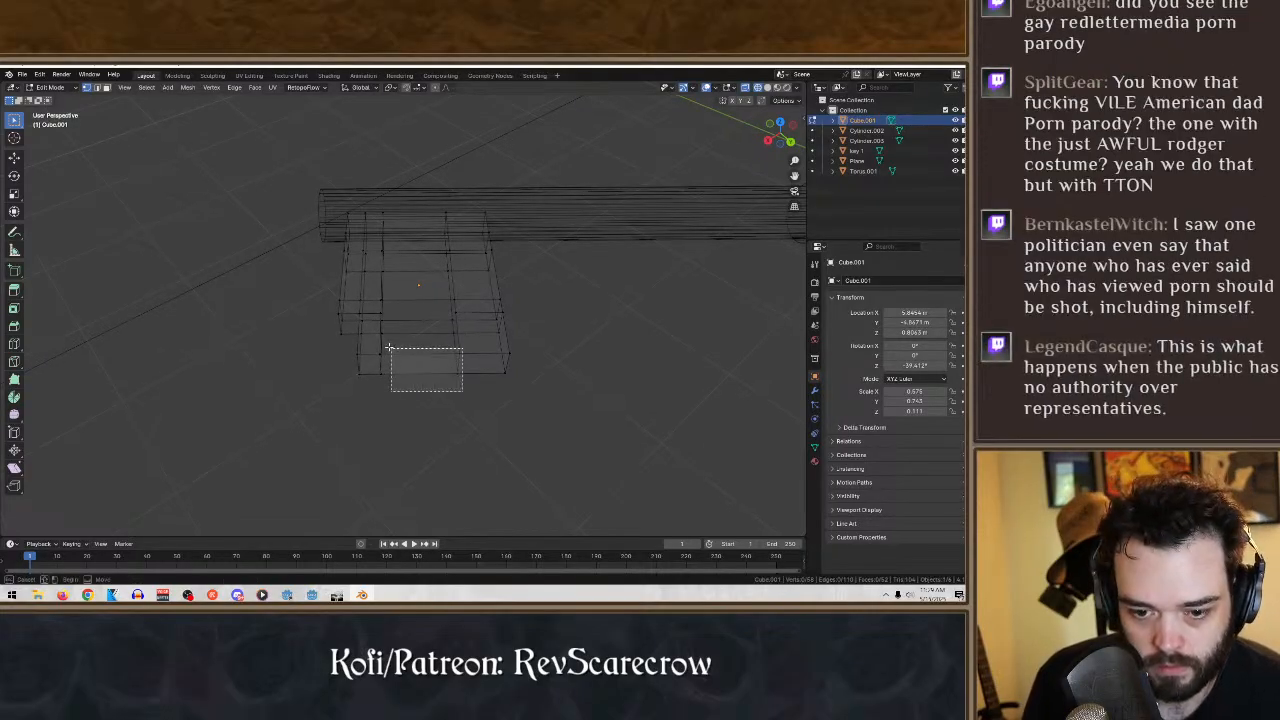
{"action": "key", "text": "x"}
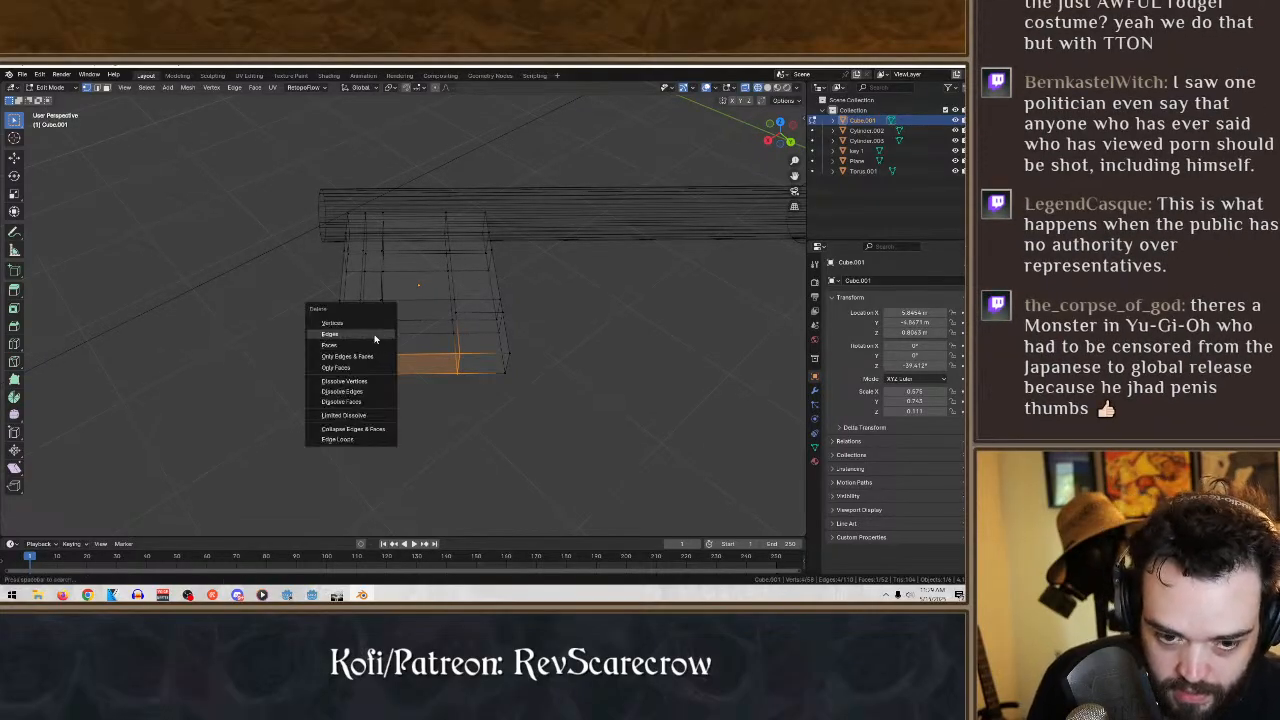
{"action": "left_click", "coordinate": [362, 344]}
- Select the four corner vertices of the remaining middle face on the bit block's outer edge and delete the face
{"action": "middle_click_drag", "start_coordinate": [472, 440], "coordinate": [560, 434]}
{"action": "left_click_drag", "start_coordinate": [565, 425], "coordinate": [400, 378]}
{"action": "middle_click_drag", "start_coordinate": [411, 382], "coordinate": [489, 331]}
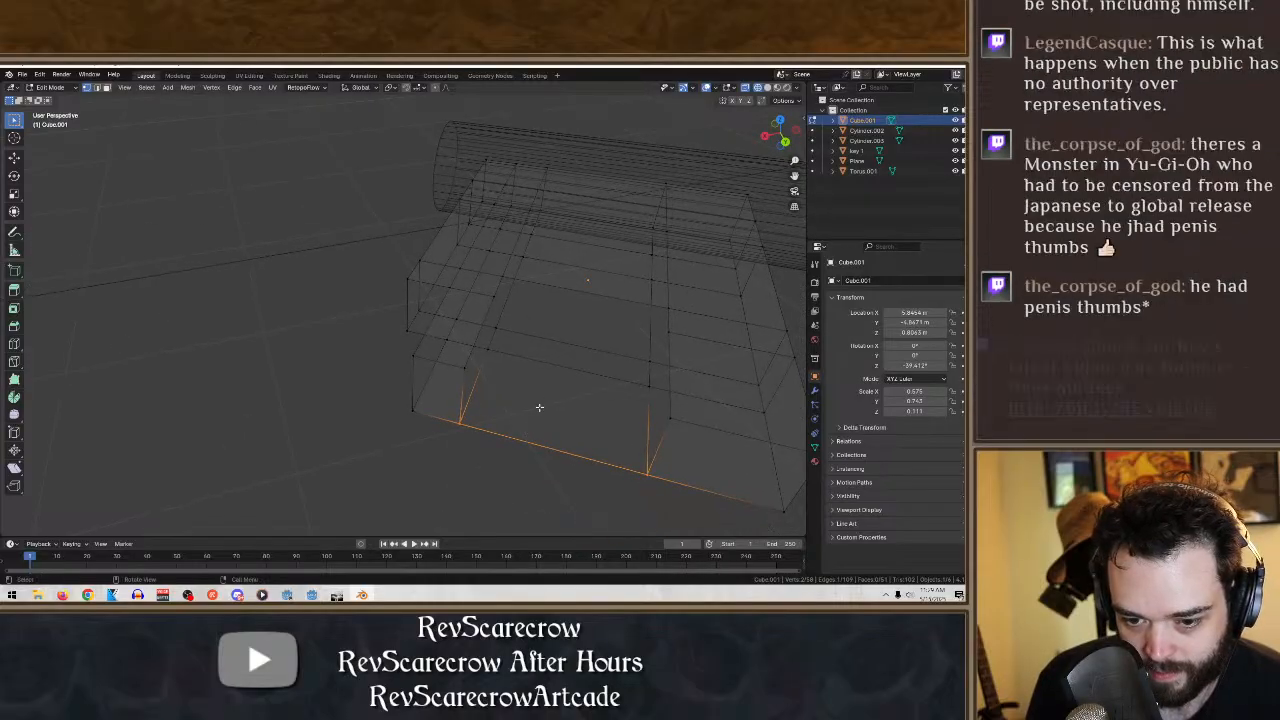
{"action": "left_click", "coordinate": [641, 383], "text": "shift"}
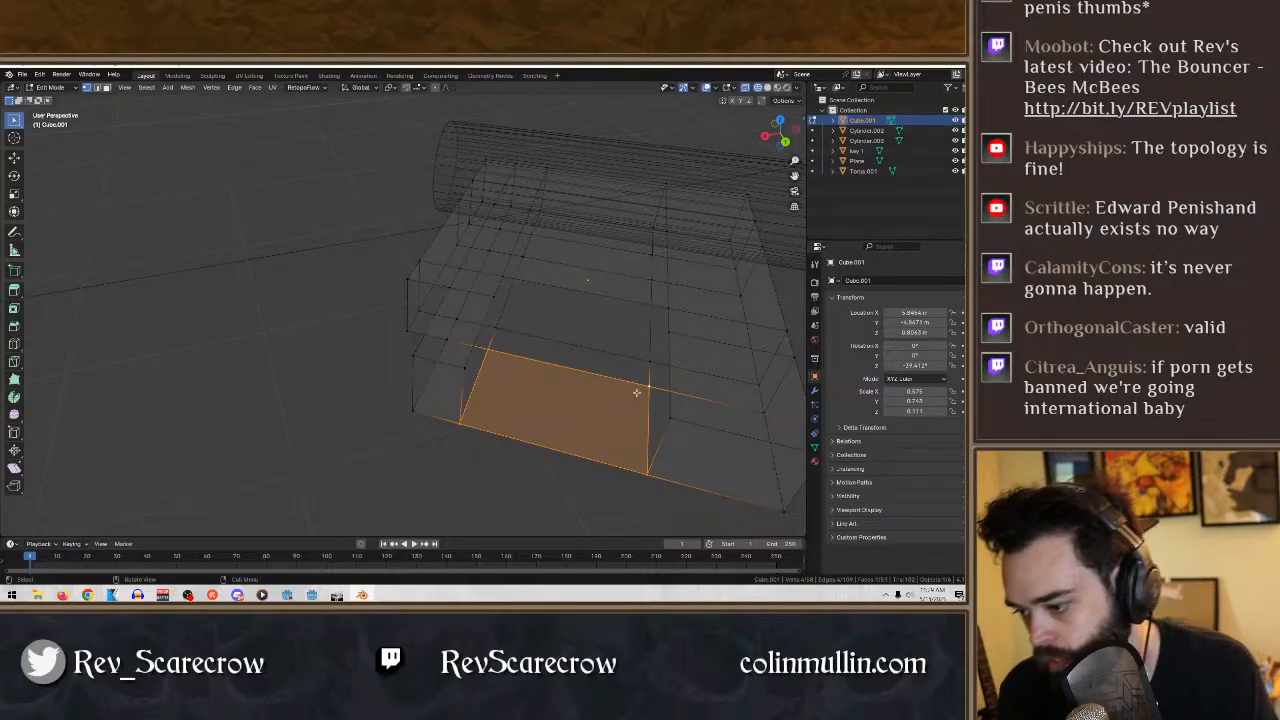
{"action": "key", "text": "x"}
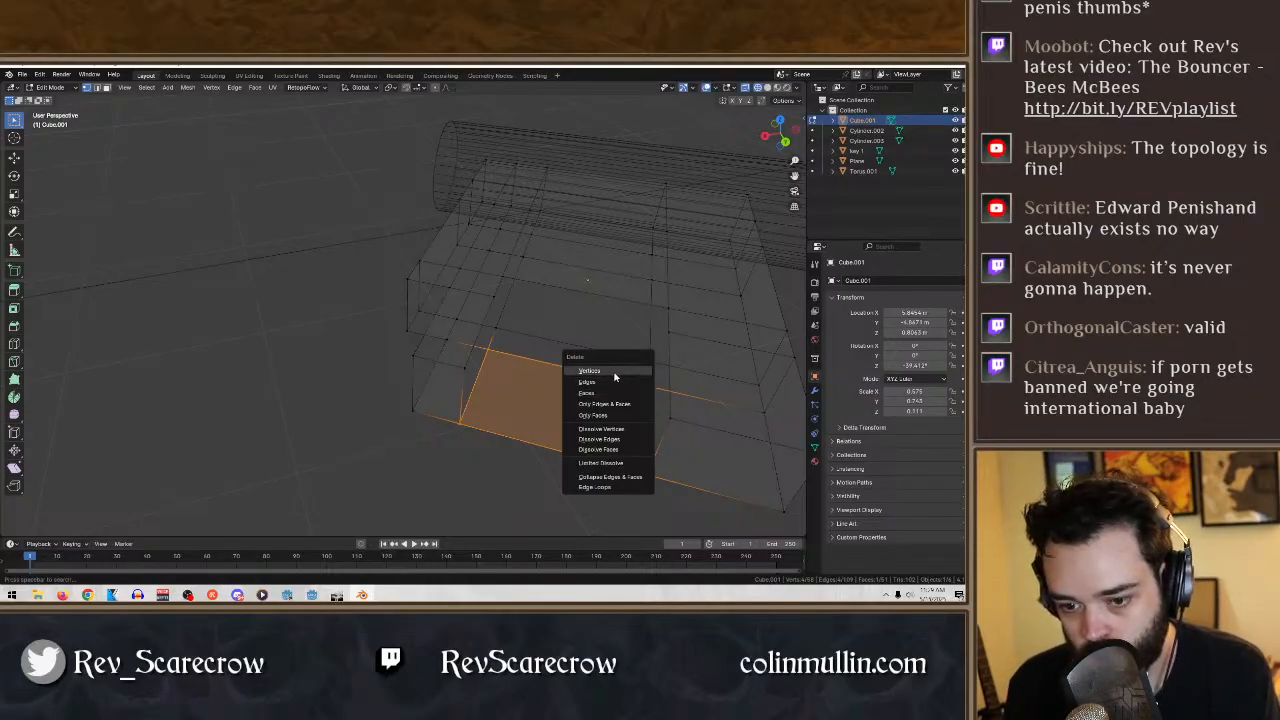
{"action": "left_click", "coordinate": [605, 393]}
- Fill the open outer side of the bit's narrow tooth and the adjoining corner step with faces, undoing a crooked fill
{"action": "middle_click_drag", "start_coordinate": [594, 391], "coordinate": [376, 308]}
{"action": "scroll", "coordinate": [402, 388], "scroll_direction": "up", "scroll_amount": 5}
{"action": "left_click_drag", "start_coordinate": [352, 448], "coordinate": [241, 390]}
{"action": "middle_click_drag", "start_coordinate": [243, 392], "coordinate": [262, 405]}
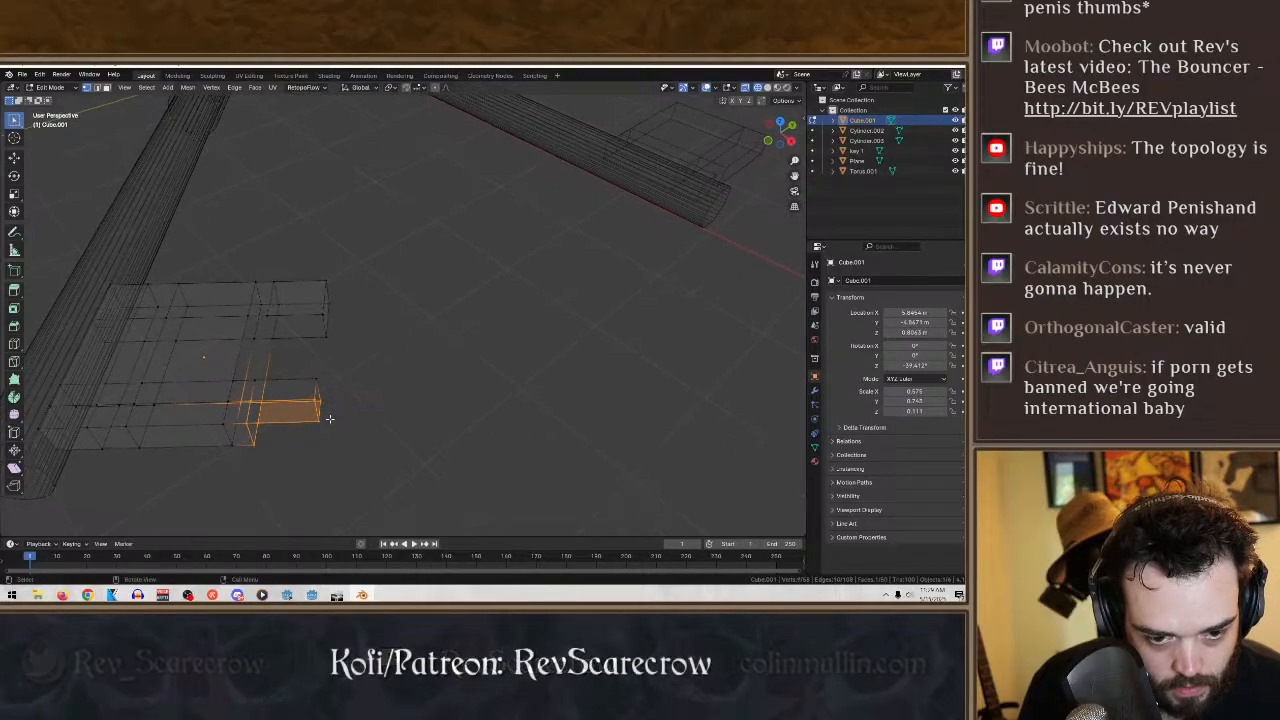
{"action": "mouse_move", "coordinate": [329, 434]}
{"action": "middle_mouse_down"}
{"action": "mouse_move", "coordinate": [339, 495]}
{"action": "mouse_move", "coordinate": [337, 458]}
{"action": "middle_mouse_up"}
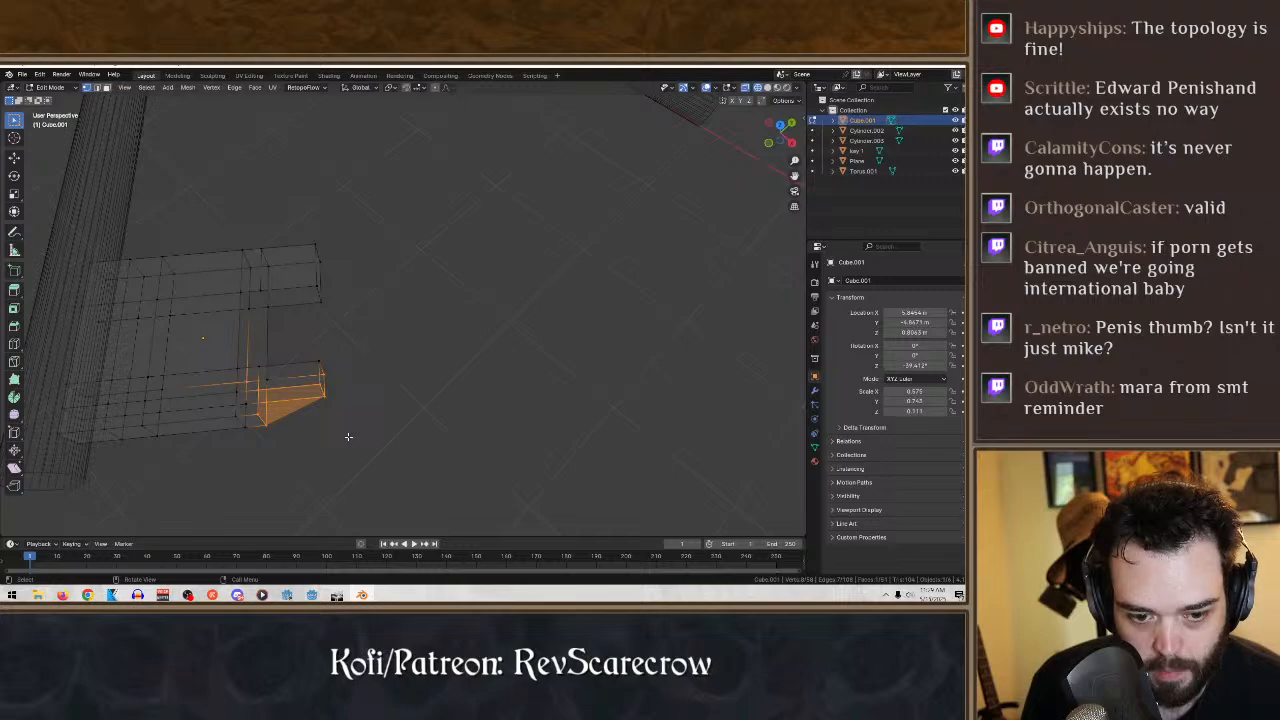
{"action": "key", "text": "ctrl+z"}
{"action": "key", "text": "b"}
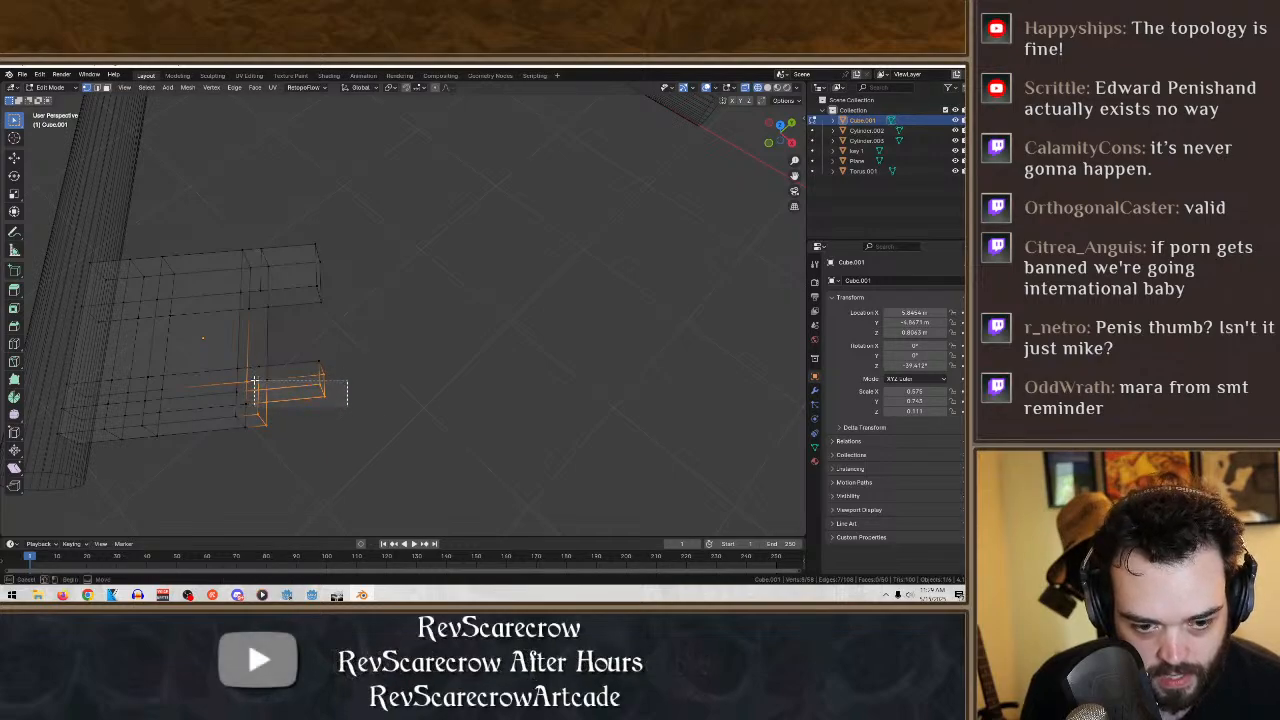
{"action": "left_click_drag", "start_coordinate": [254, 383], "coordinate": [254, 383]}
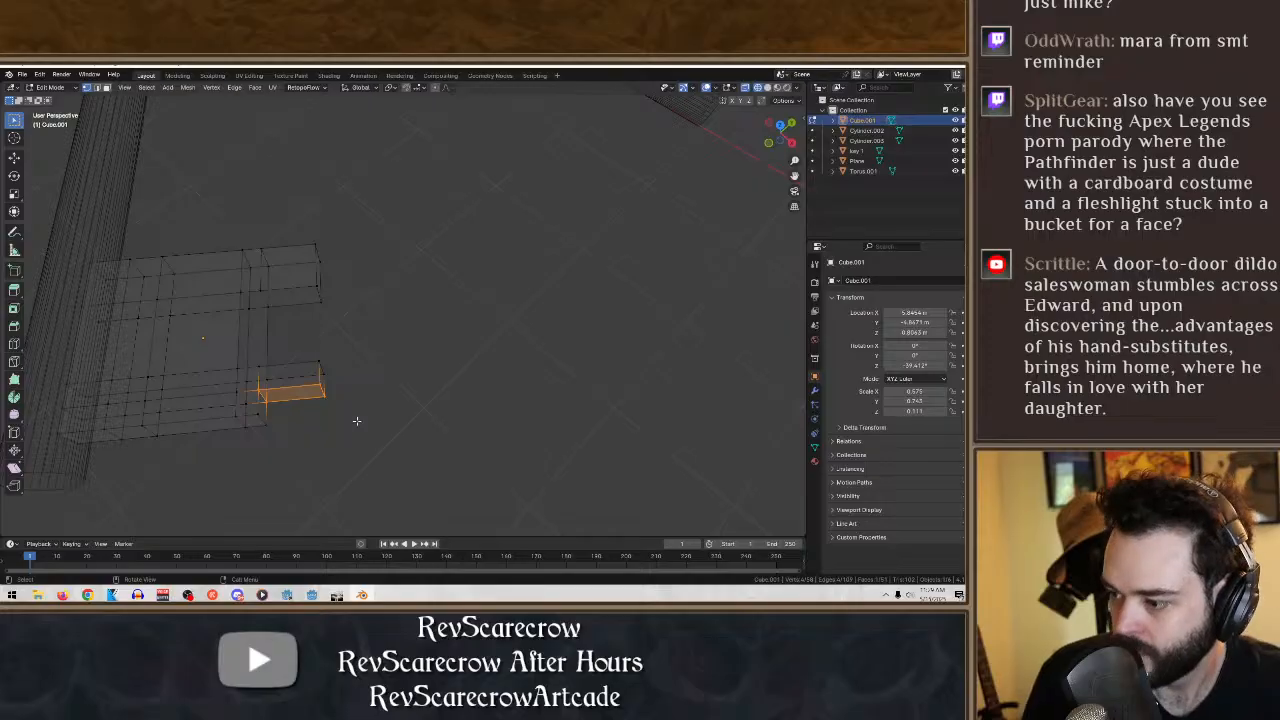
{"action": "key", "text": "g"}
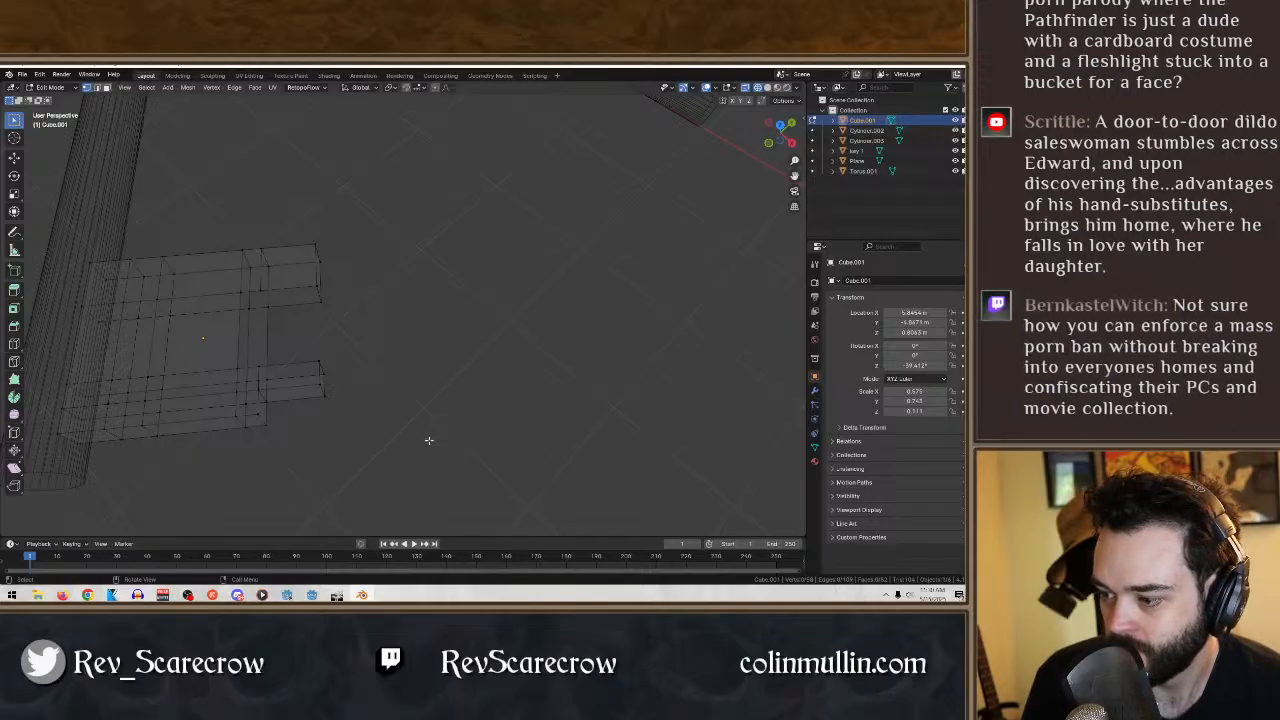
- Fill the narrow tooth's inner side with a face and try bridging the middle notch between the two teeth
{"action": "middle_click_drag", "start_coordinate": [434, 434], "coordinate": [347, 442]}
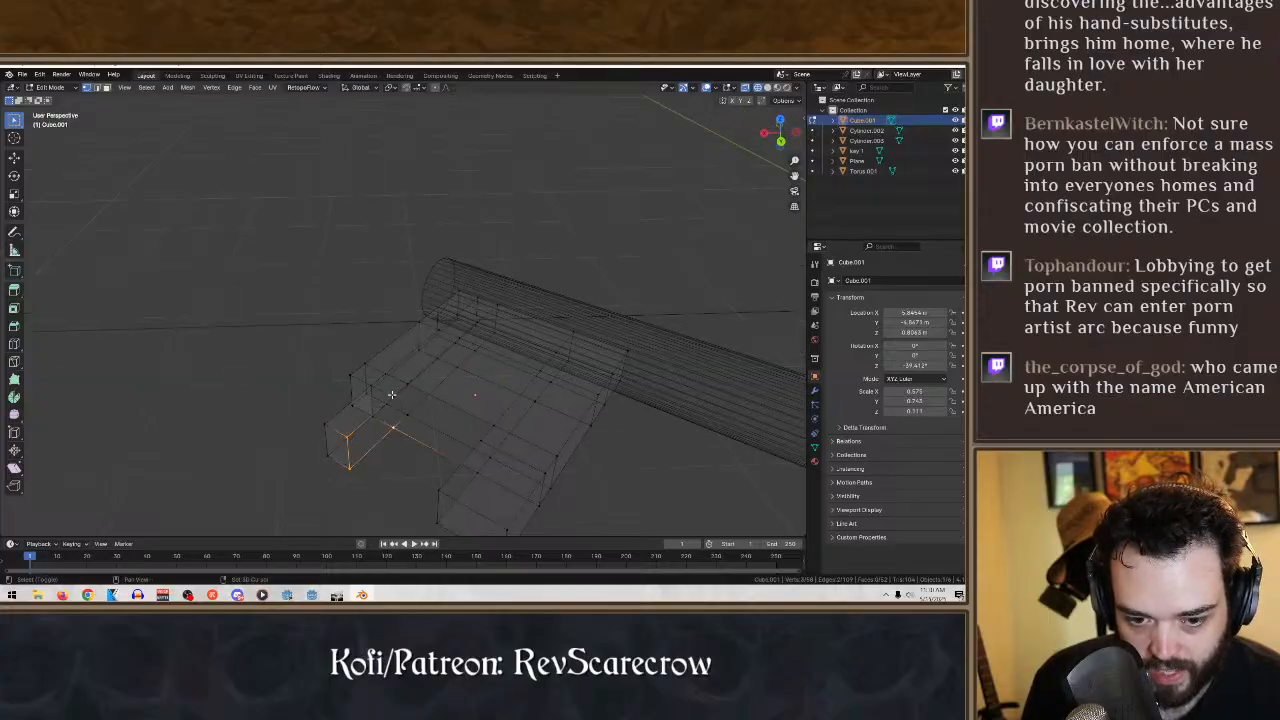
{"action": "middle_click_drag", "start_coordinate": [407, 412], "coordinate": [470, 471]}
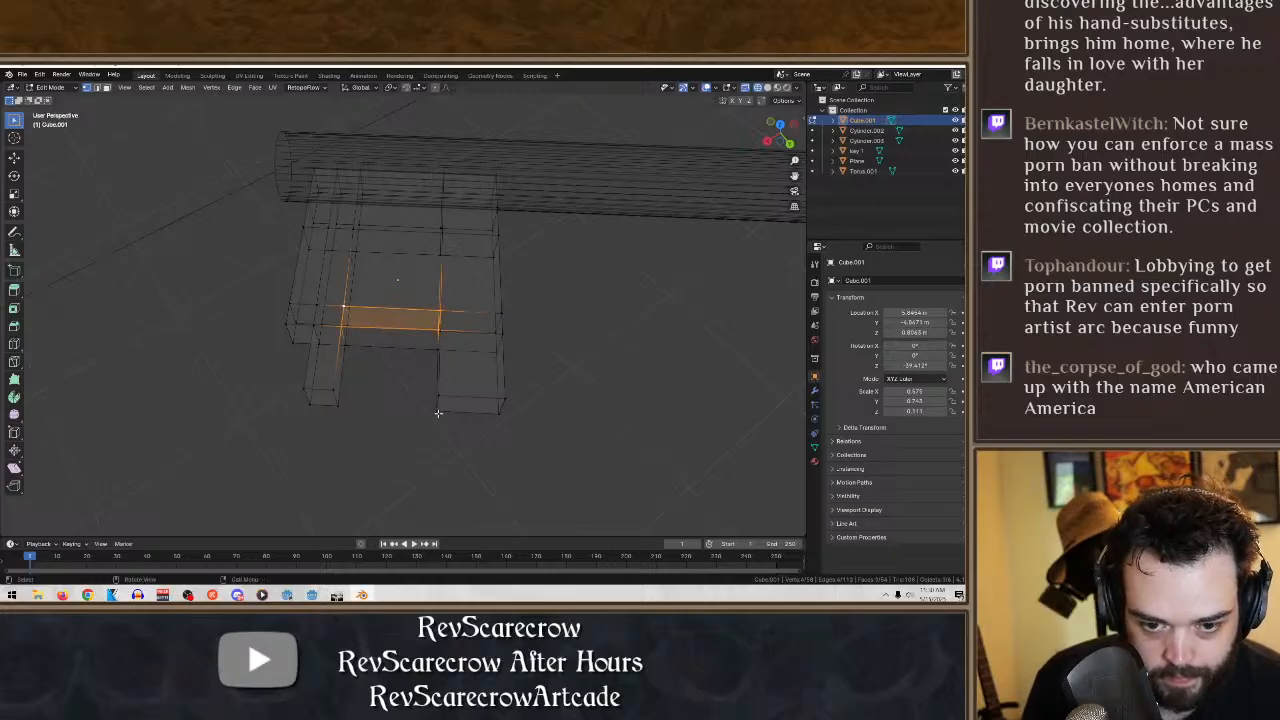
{"action": "middle_click_drag", "start_coordinate": [438, 413], "coordinate": [400, 292]}
{"action": "scroll", "coordinate": [492, 306], "scroll_direction": "up", "scroll_amount": 3}
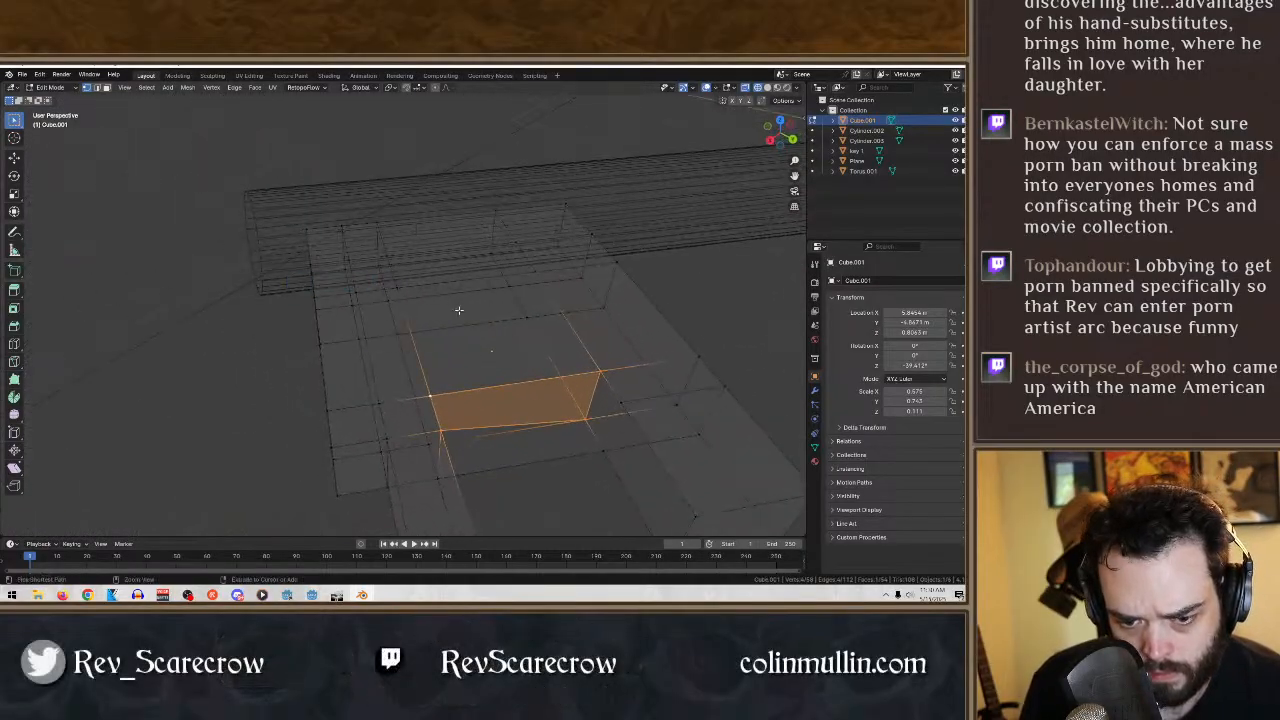
{"action": "middle_click_drag", "start_coordinate": [560, 393], "coordinate": [469, 383]}
- Select the four vertices along the middle notch's inner wall and fill them with a face
{"action": "left_click", "coordinate": [392, 512]}
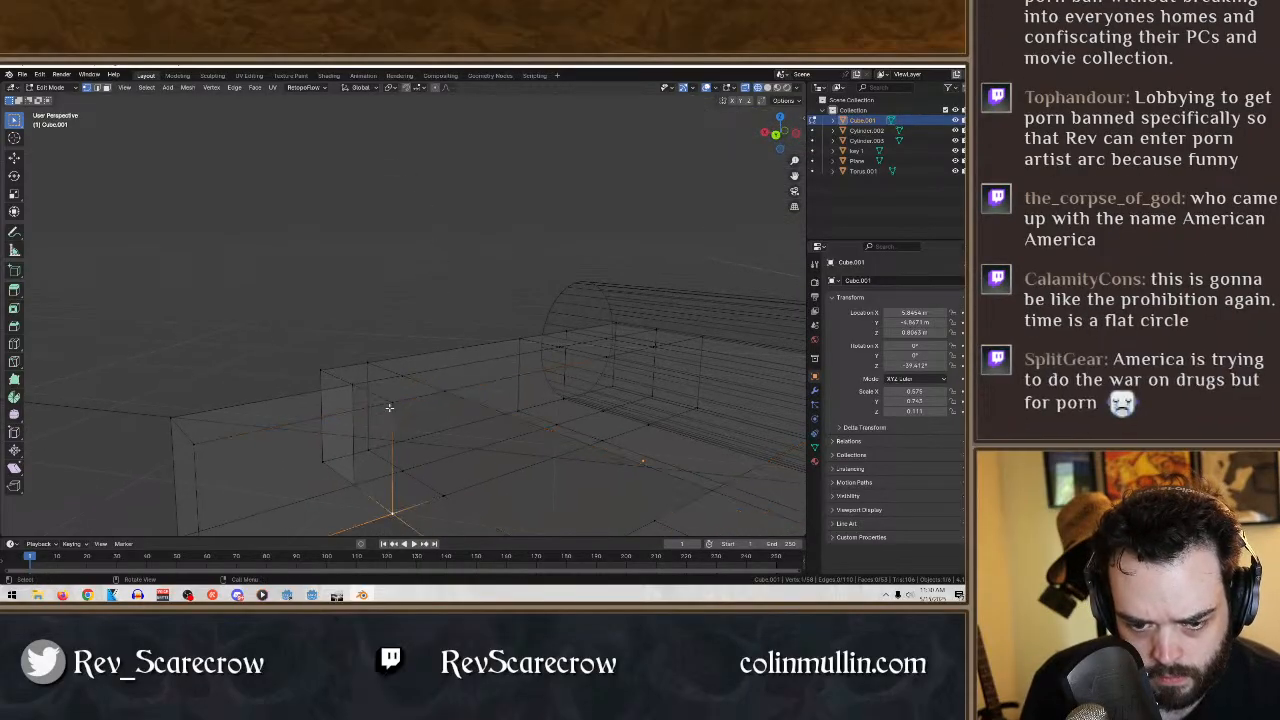
{"action": "middle_click_drag", "start_coordinate": [391, 399], "coordinate": [592, 433]}
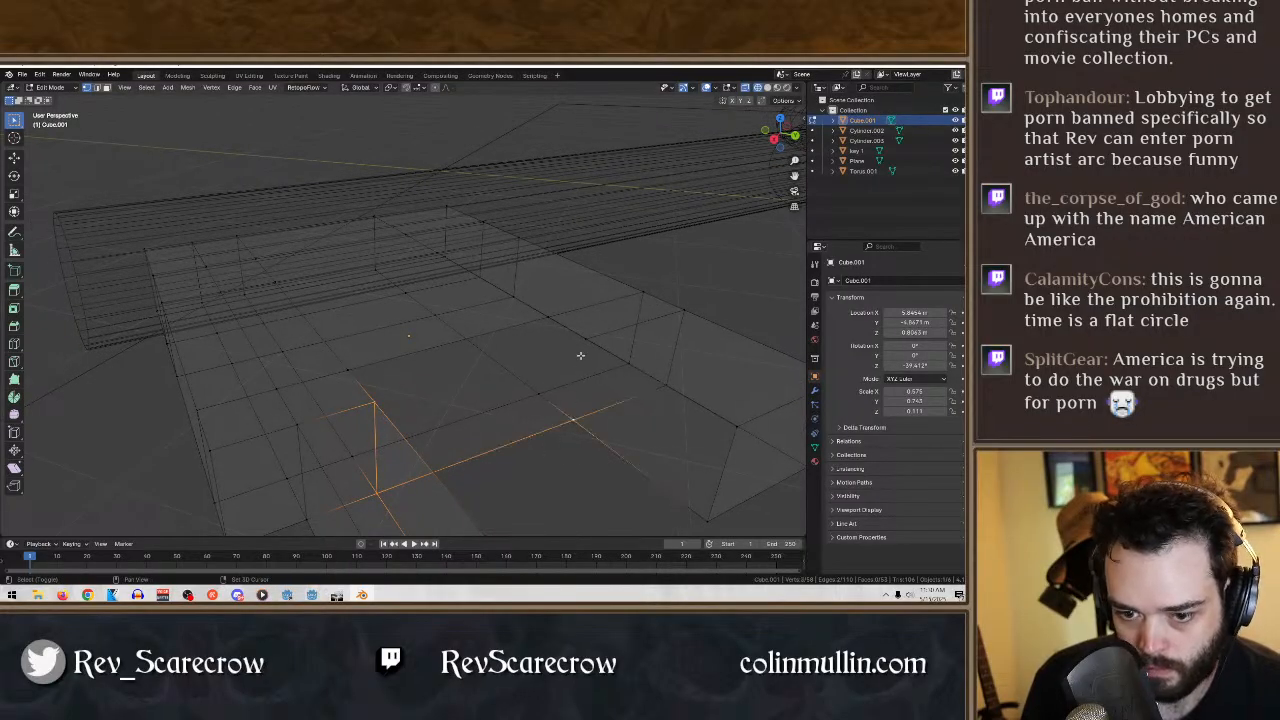
{"action": "middle_click_drag", "start_coordinate": [499, 479], "coordinate": [429, 346]}
{"action": "left_click", "coordinate": [449, 449]}
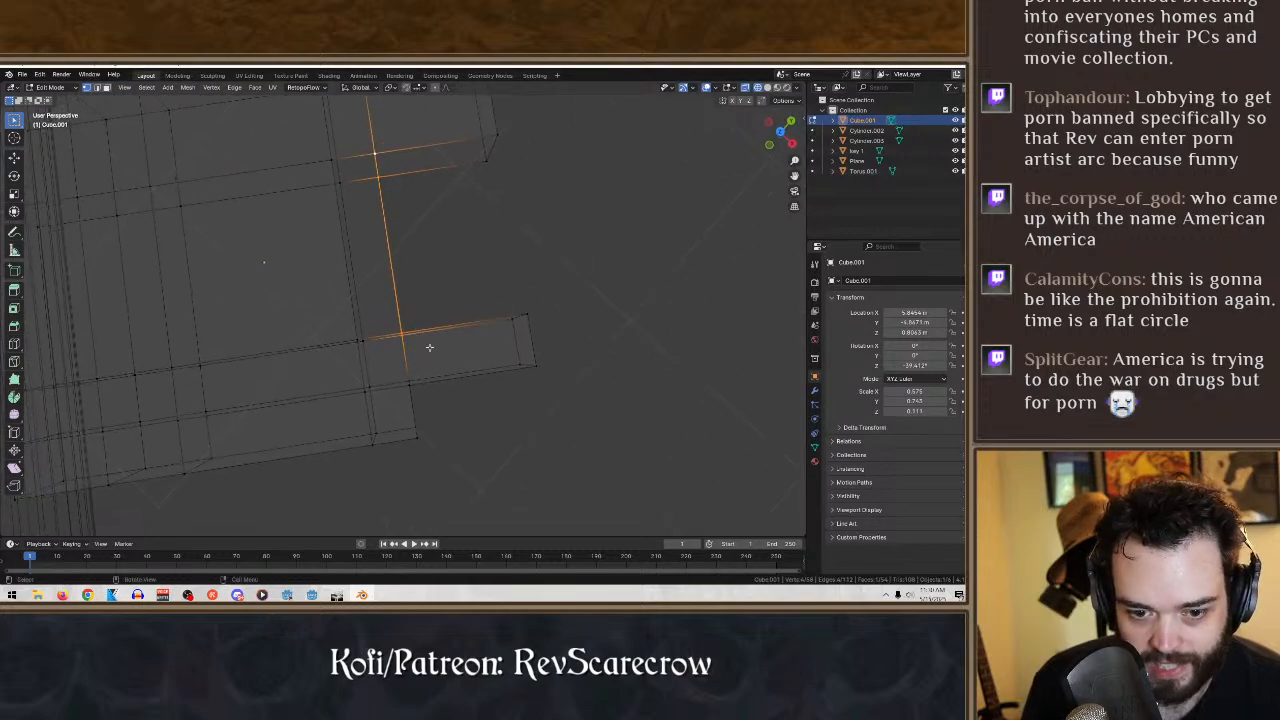
- Switch to solid shading and fill the open notch-facing side of the wide tooth with a face
{"action": "left_click_drag", "start_coordinate": [440, 356], "coordinate": [306, 151]}
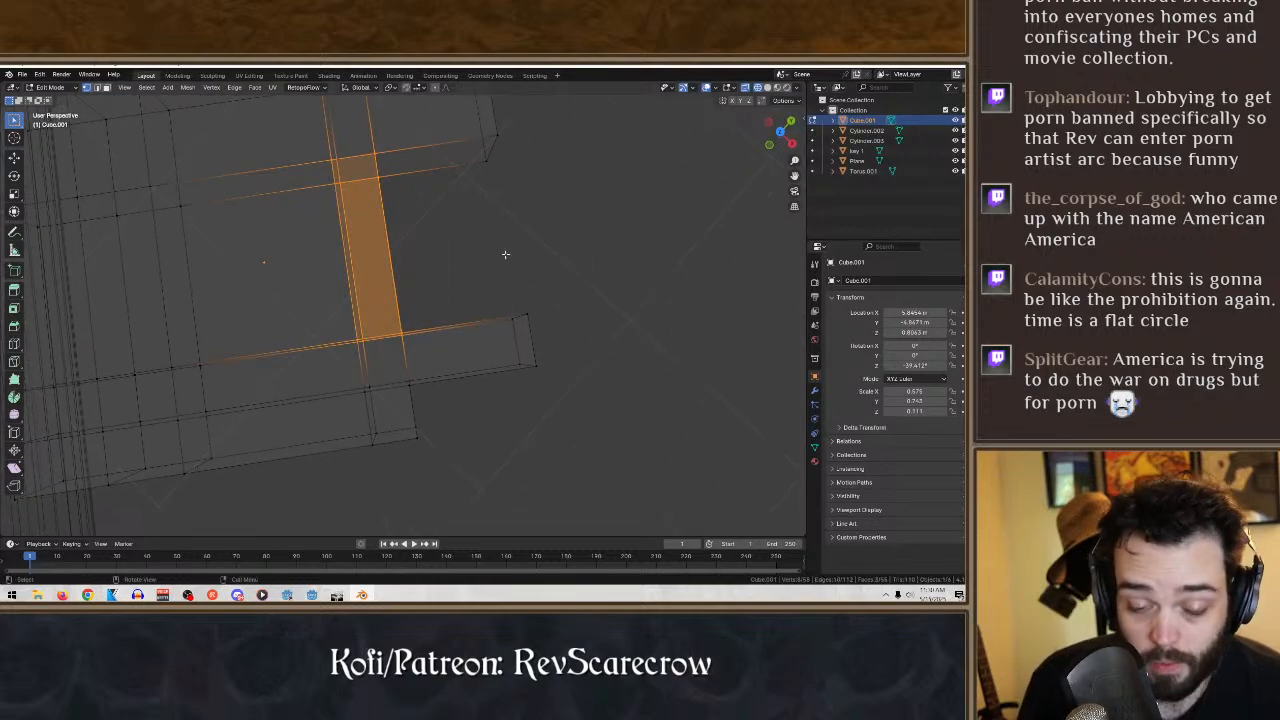
{"action": "mouse_move", "coordinate": [505, 254]}
{"action": "middle_mouse_down"}
{"action": "mouse_move", "coordinate": [423, 161]}
{"action": "mouse_move", "coordinate": [508, 266]}
{"action": "mouse_move", "coordinate": [585, 258]}
{"action": "mouse_move", "coordinate": [552, 236]}
{"action": "mouse_move", "coordinate": [537, 238]}
{"action": "mouse_move", "coordinate": [561, 267]}
{"action": "mouse_move", "coordinate": [350, 288]}
{"action": "mouse_move", "coordinate": [127, 263]}
{"action": "mouse_move", "coordinate": [133, 298]}
{"action": "mouse_move", "coordinate": [605, 330]}
{"action": "mouse_move", "coordinate": [620, 360]}
{"action": "middle_mouse_up"}
{"action": "left_click", "coordinate": [509, 272]}
{"action": "left_click", "coordinate": [767, 89]}
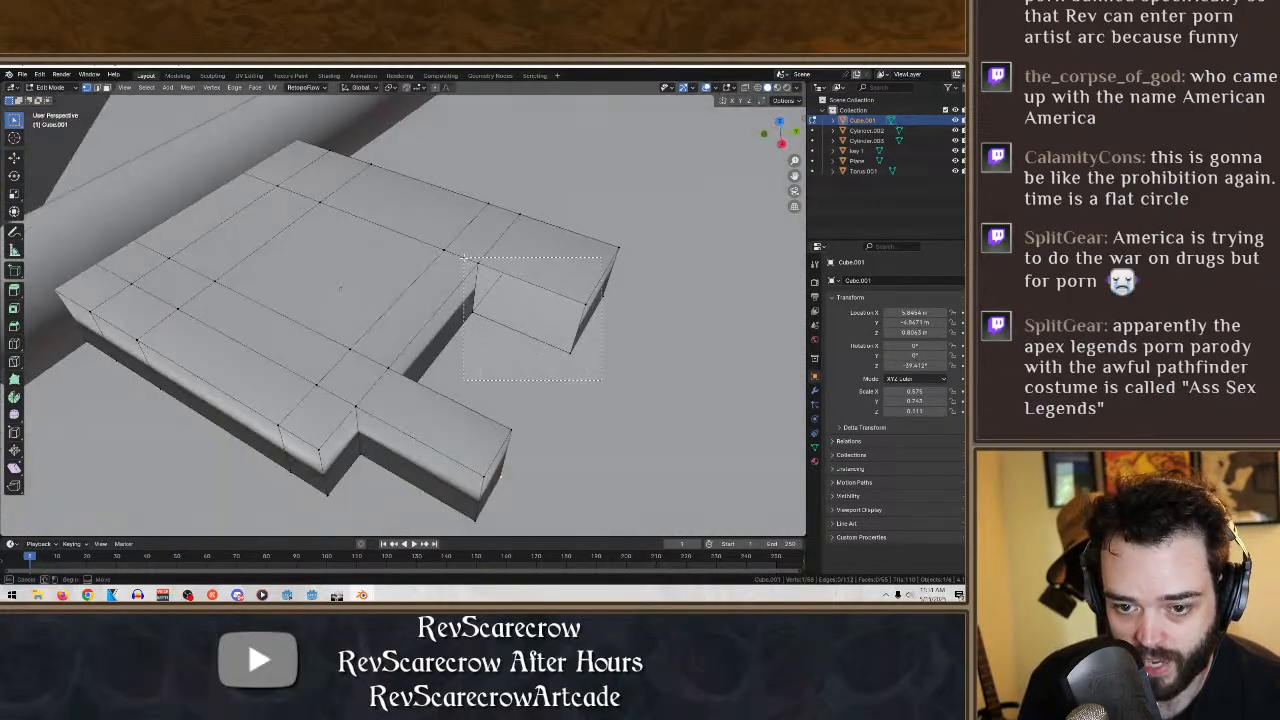
{"action": "left_click_drag", "start_coordinate": [462, 260], "coordinate": [460, 258]}
{"action": "key", "text": "f"}
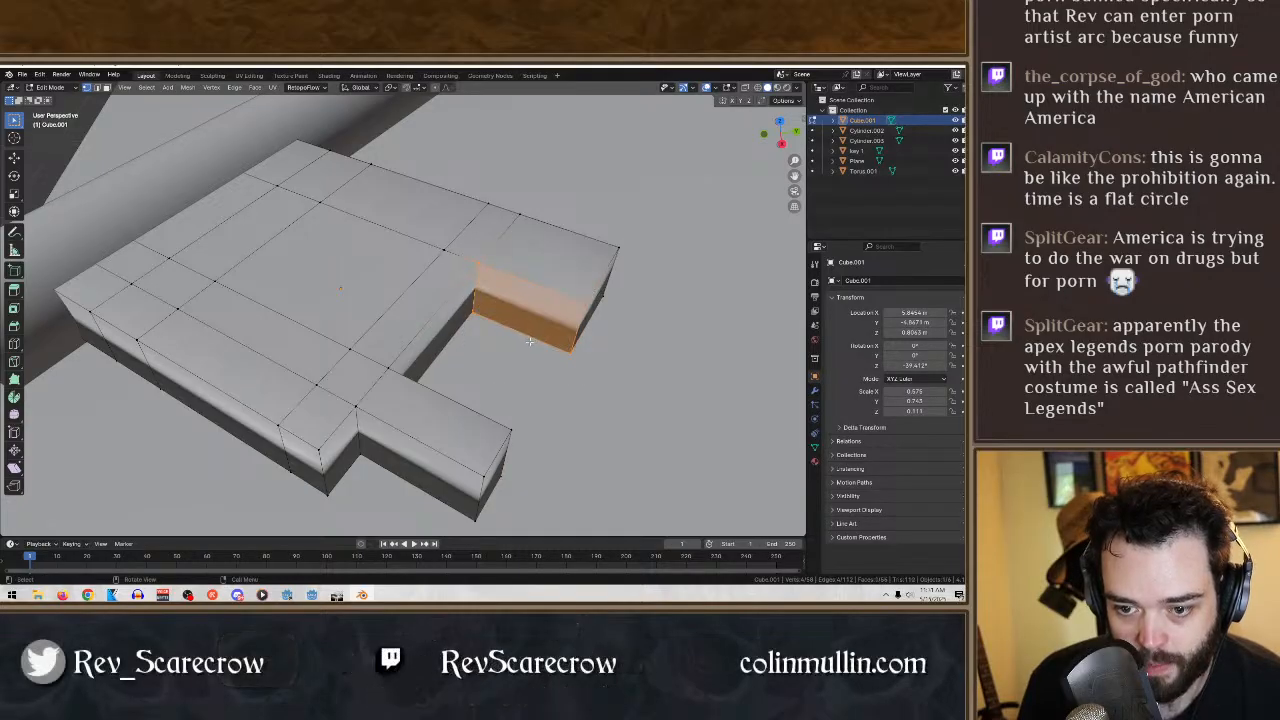
{"action": "middle_click_drag", "start_coordinate": [509, 317], "coordinate": [543, 356]}
{"action": "scroll", "coordinate": [555, 345], "scroll_direction": "down", "scroll_amount": 5}
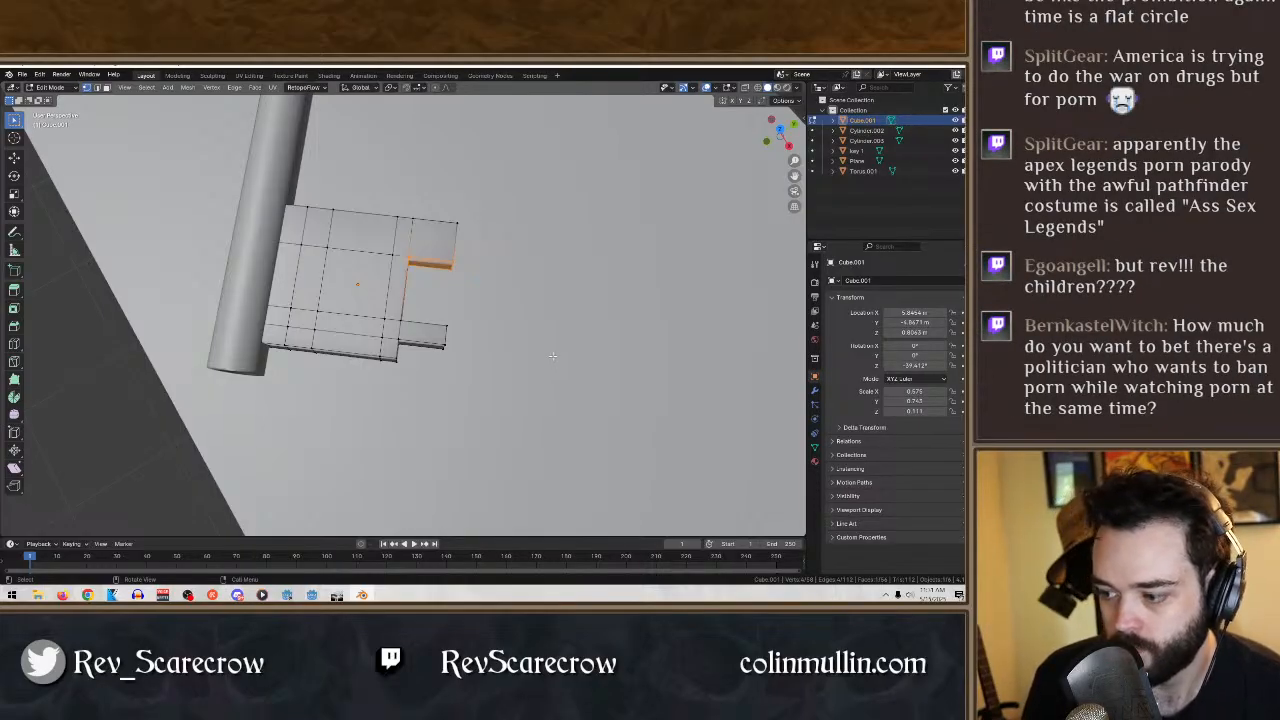
{"action": "middle_click_drag", "start_coordinate": [467, 390], "coordinate": [494, 390]}
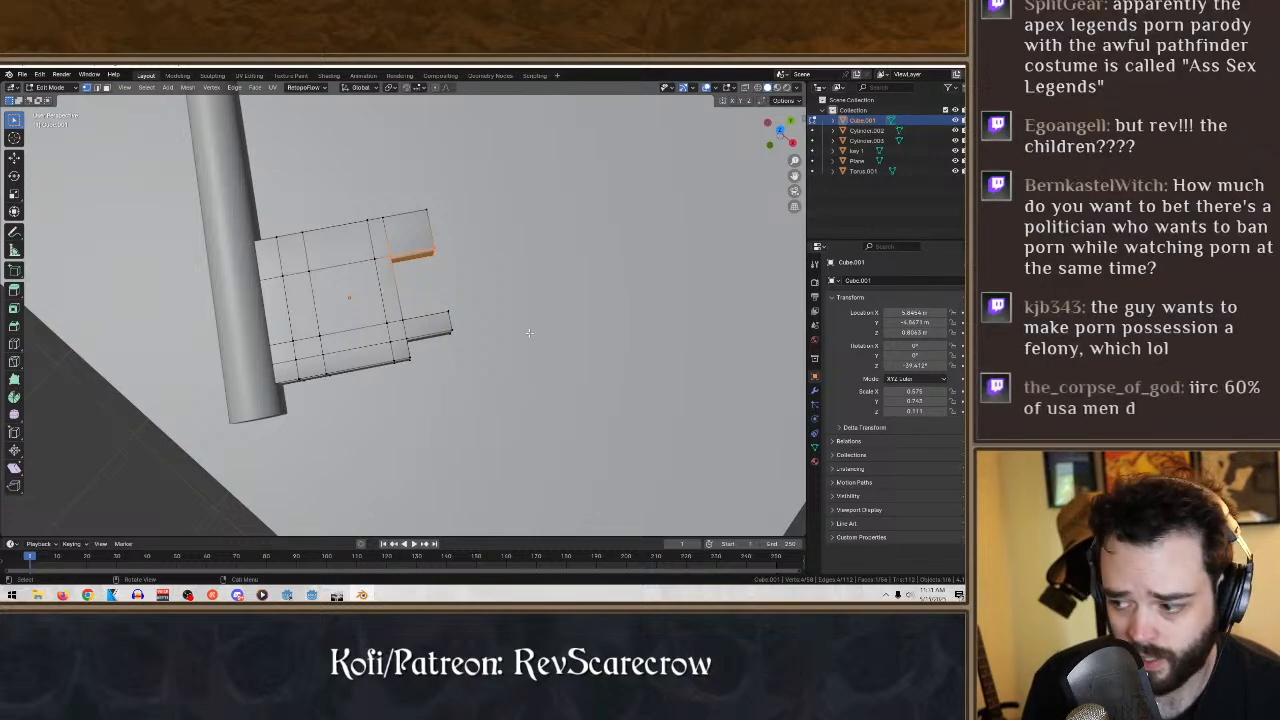
{"action": "middle_click_drag", "start_coordinate": [507, 391], "coordinate": [510, 333]}
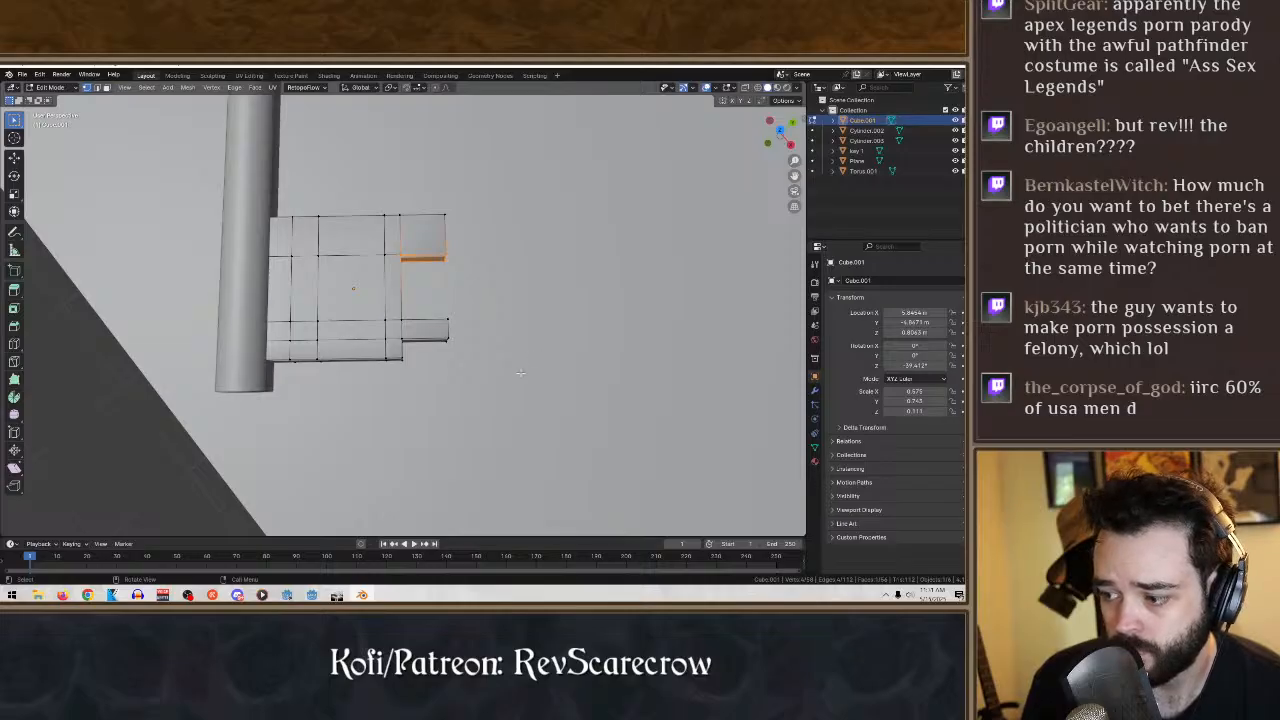
- Try to shorten the bit's narrow tooth by moving its end face with the Move tool, and undo the move
{"action": "middle_click_drag", "start_coordinate": [520, 373], "coordinate": [295, 297]}
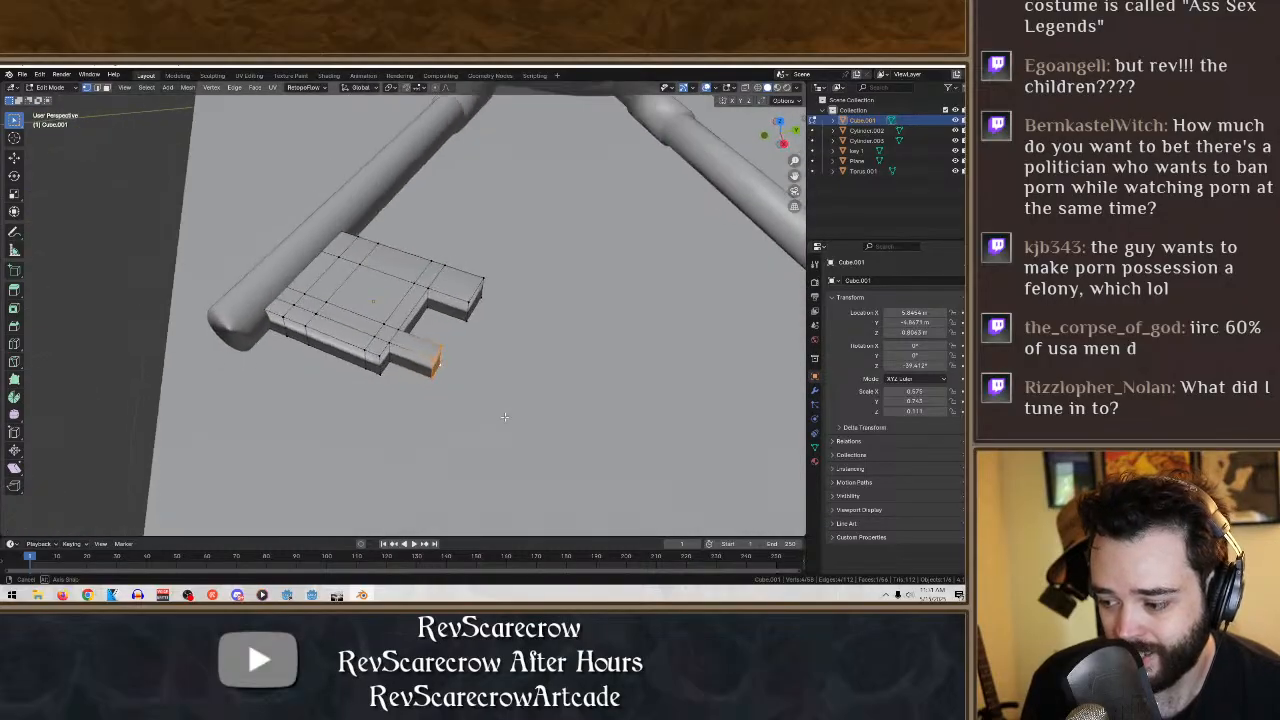
{"action": "left_click", "coordinate": [14, 157]}
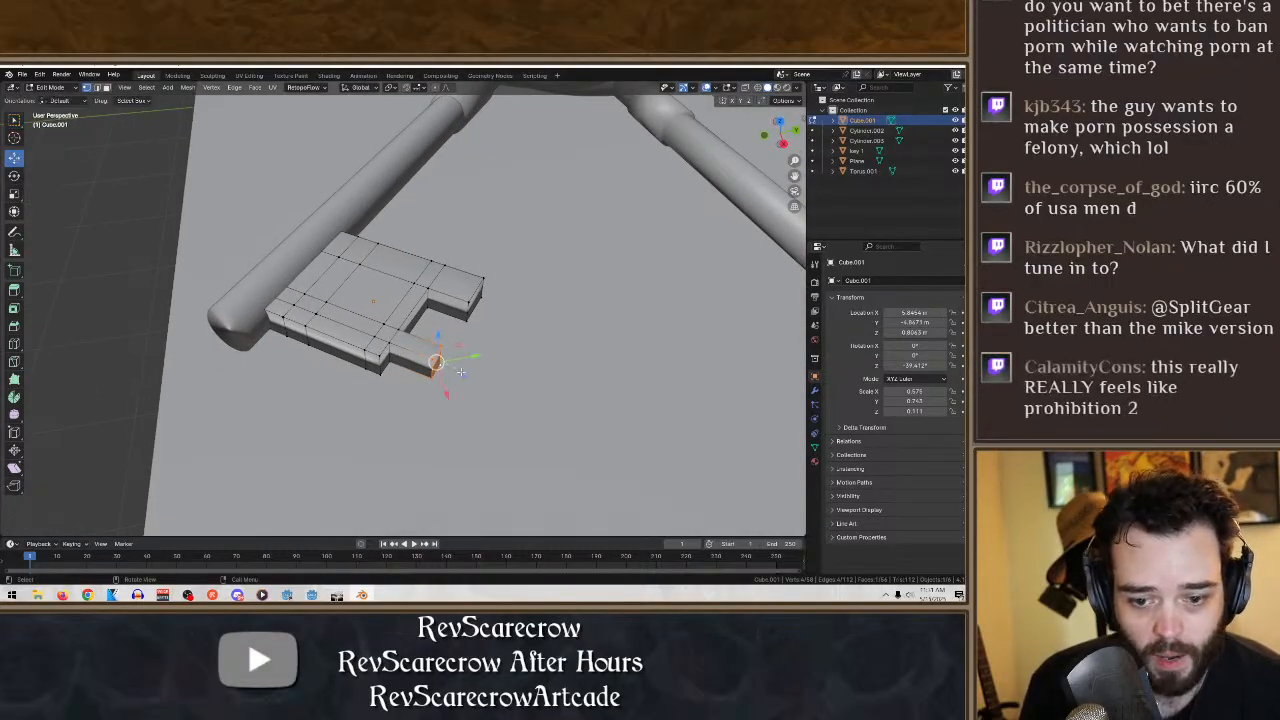
{"action": "middle_click_drag", "start_coordinate": [480, 390], "coordinate": [483, 421]}
{"action": "left_click_drag", "start_coordinate": [423, 367], "coordinate": [421, 363]}
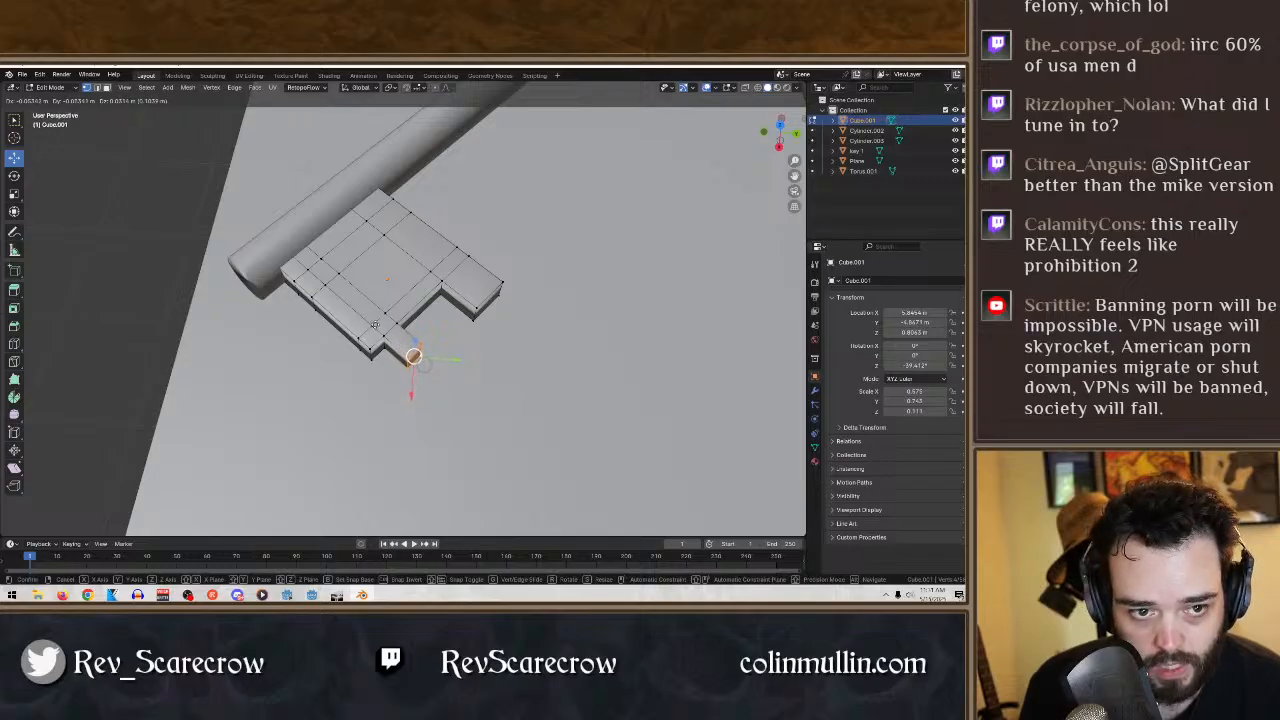
{"action": "left_click_drag", "start_coordinate": [375, 324], "coordinate": [375, 323]}
{"action": "middle_click_drag", "start_coordinate": [375, 323], "coordinate": [463, 336]}
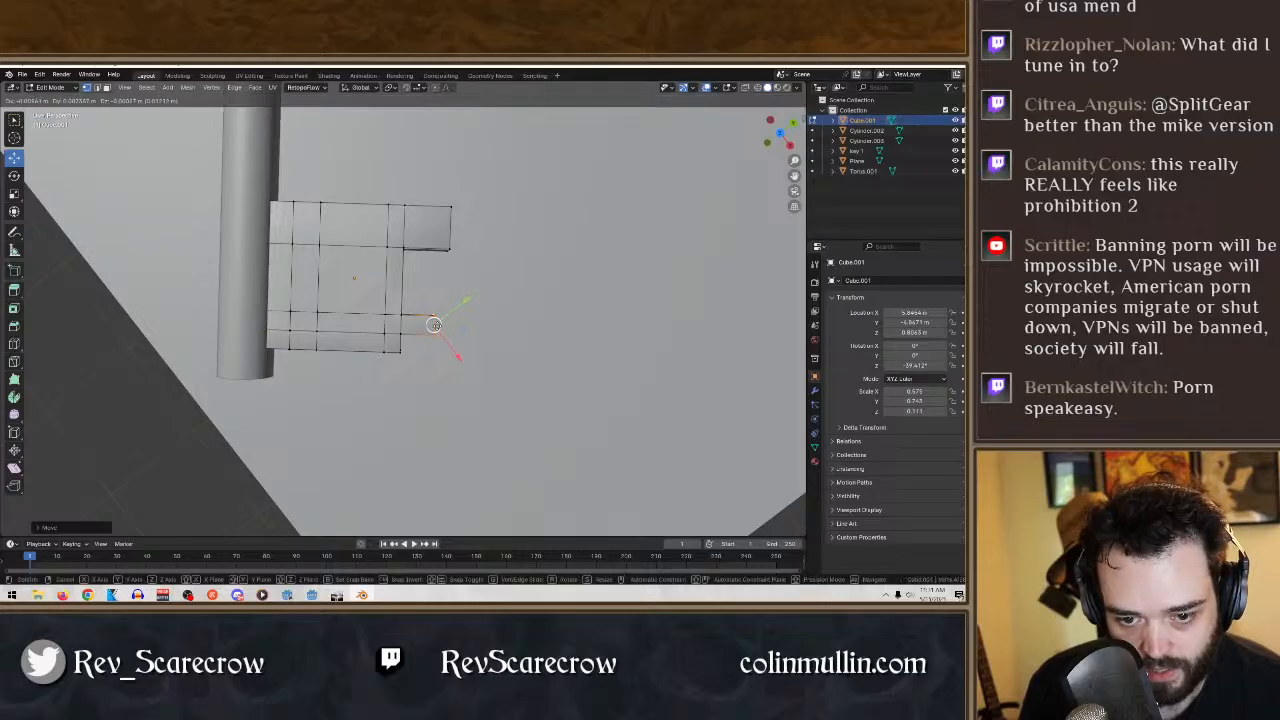
{"action": "middle_click_drag", "start_coordinate": [435, 326], "coordinate": [468, 344]}
{"action": "key", "text": "ctrl+z"}
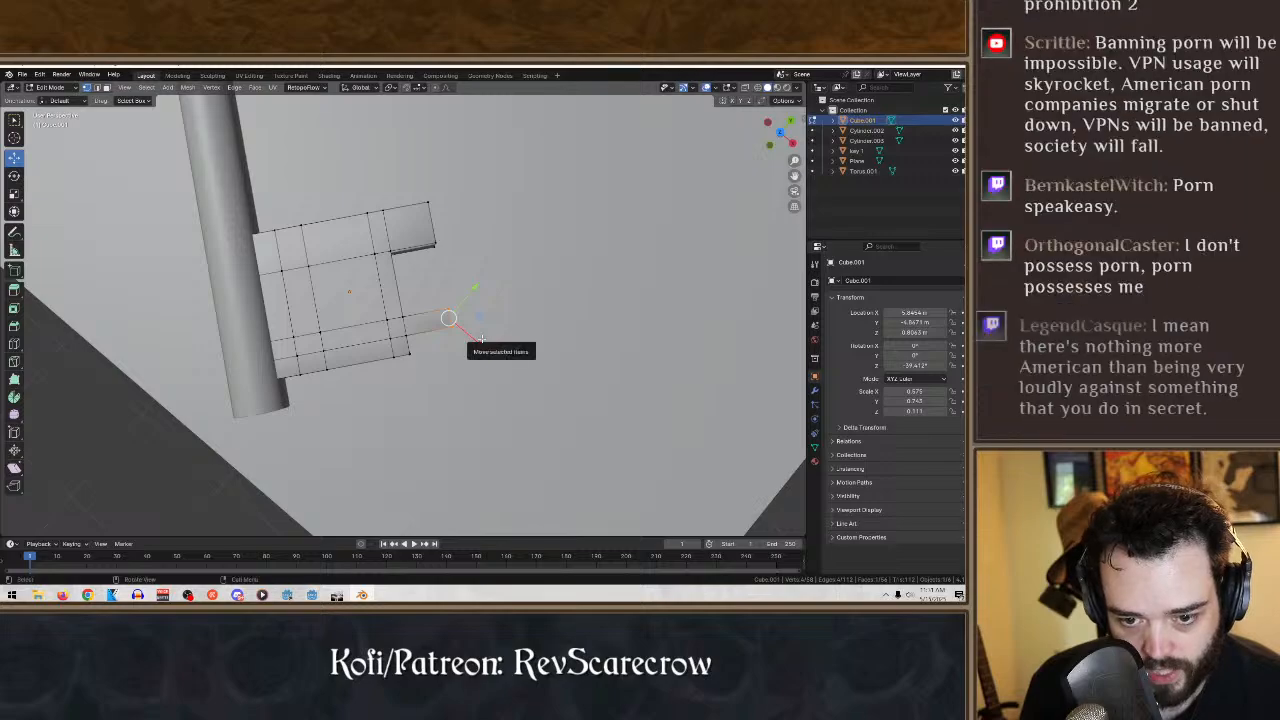
- Select the end of the bit's narrow tooth and adjust its position, constraining the final move to the X axis
{"action": "left_click", "coordinate": [577, 286]}
{"action": "middle_click_drag", "start_coordinate": [577, 286], "coordinate": [462, 331]}
{"action": "scroll", "coordinate": [554, 265], "scroll_direction": "down", "scroll_amount": 8}
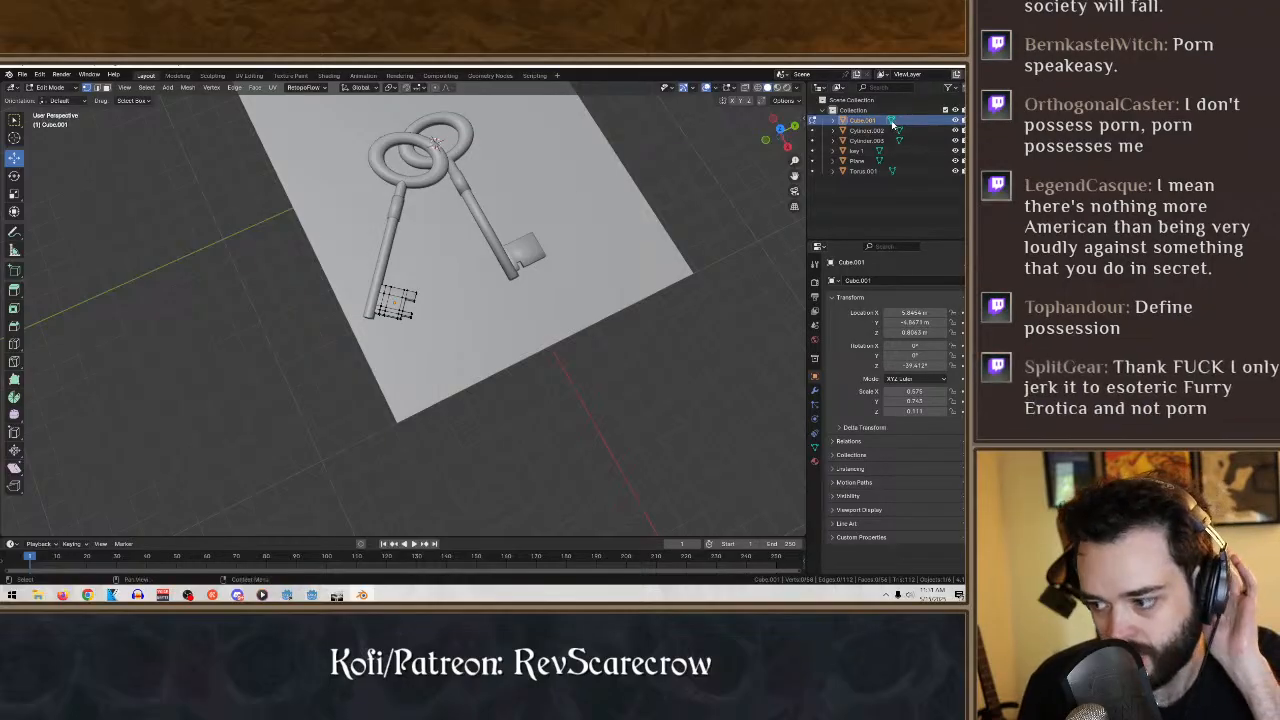
{"action": "scroll", "coordinate": [705, 229], "scroll_direction": "up", "scroll_amount": 8}
{"action": "middle_click_drag", "start_coordinate": [705, 229], "coordinate": [548, 279]}
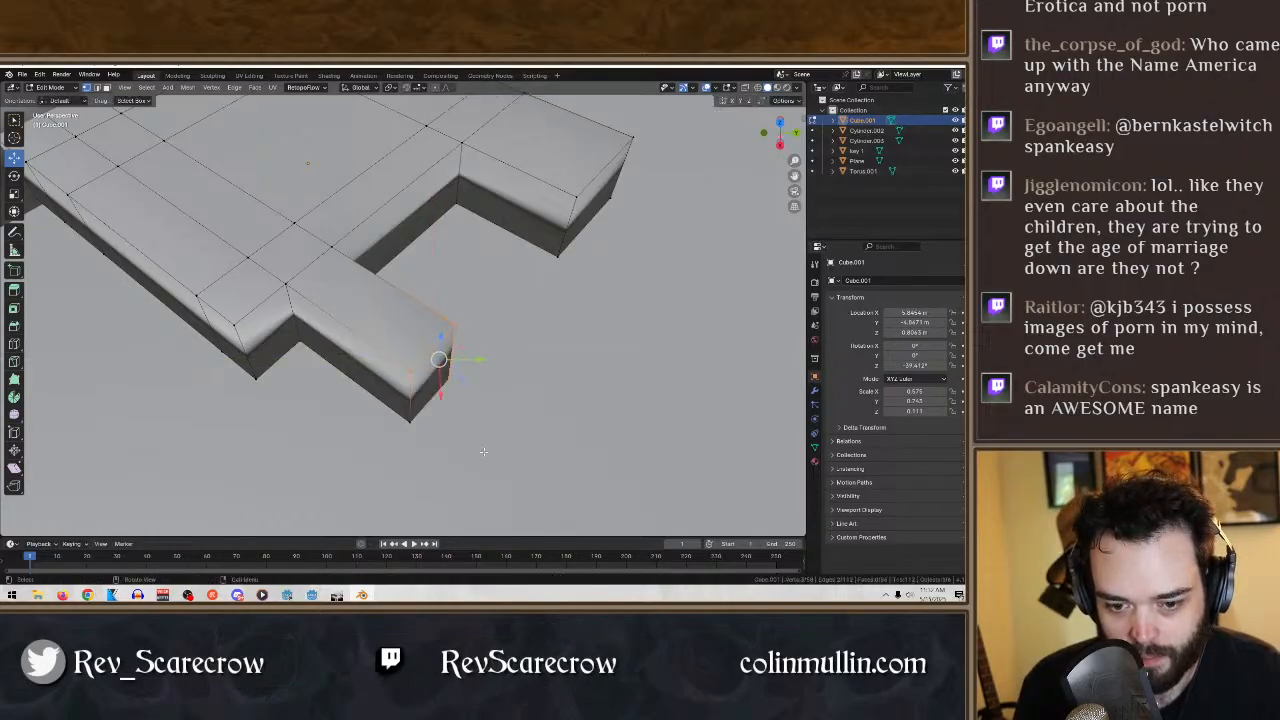
{"action": "left_click_drag", "start_coordinate": [382, 332], "coordinate": [374, 317]}
{"action": "left_click_drag", "start_coordinate": [451, 394], "coordinate": [423, 369]}
{"action": "left_click_drag", "start_coordinate": [413, 362], "coordinate": [412, 361]}
{"action": "middle_click_drag", "start_coordinate": [517, 366], "coordinate": [393, 344]}
{"action": "key", "text": "g"}
{"action": "key", "text": "x"}
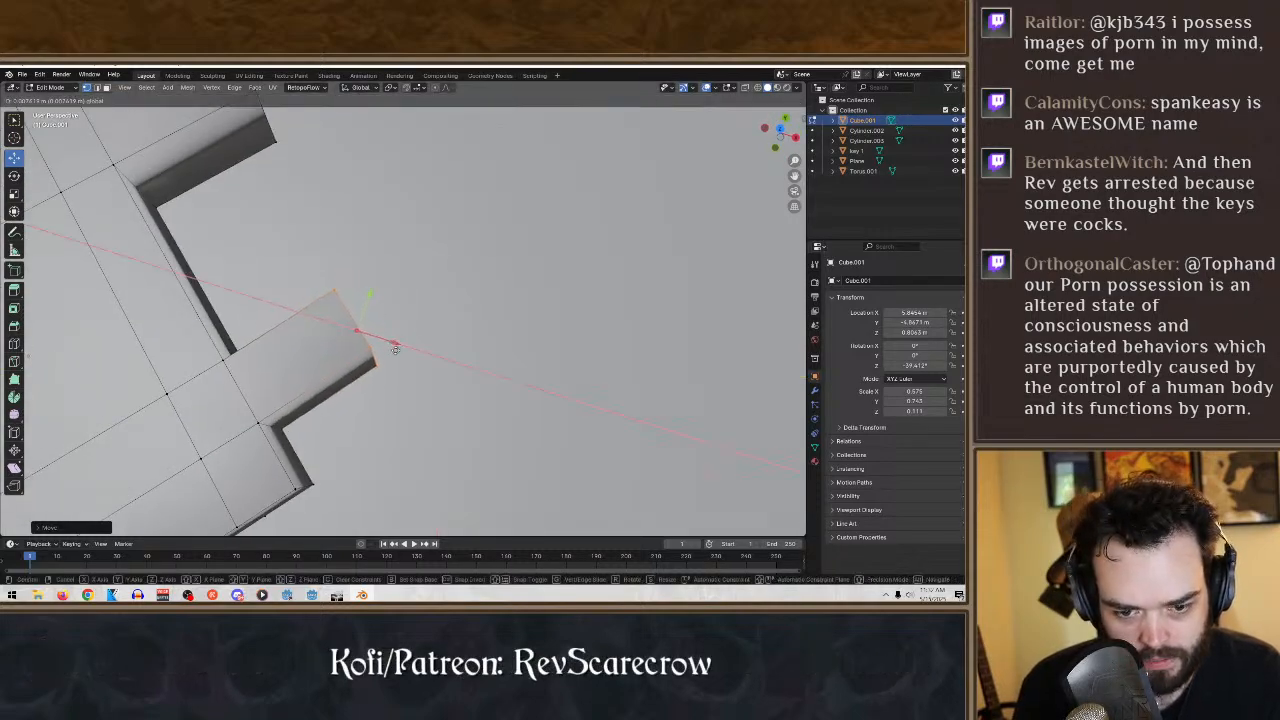
{"action": "left_click", "coordinate": [393, 344]}
- Nudge the narrow tooth's end face slightly inward toward the key's shaft
{"action": "middle_click_drag", "start_coordinate": [390, 342], "coordinate": [462, 282]}
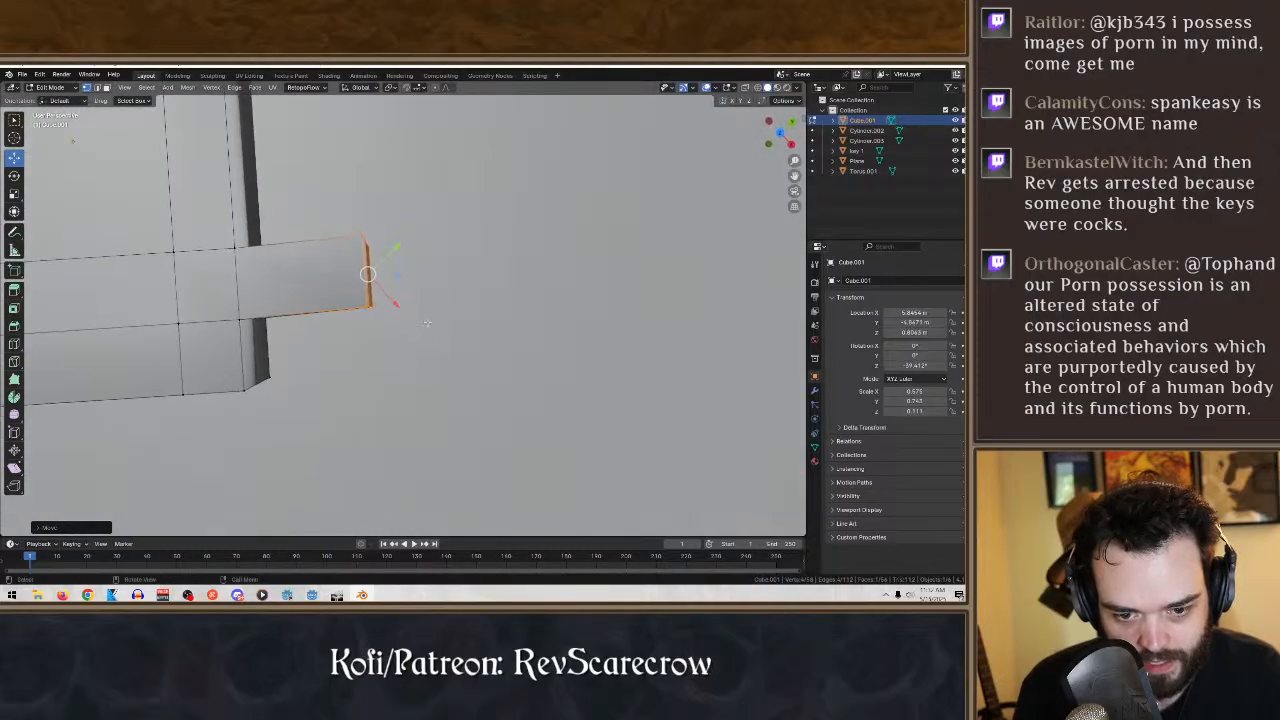
{"action": "middle_click_drag", "start_coordinate": [540, 300], "coordinate": [492, 379]}
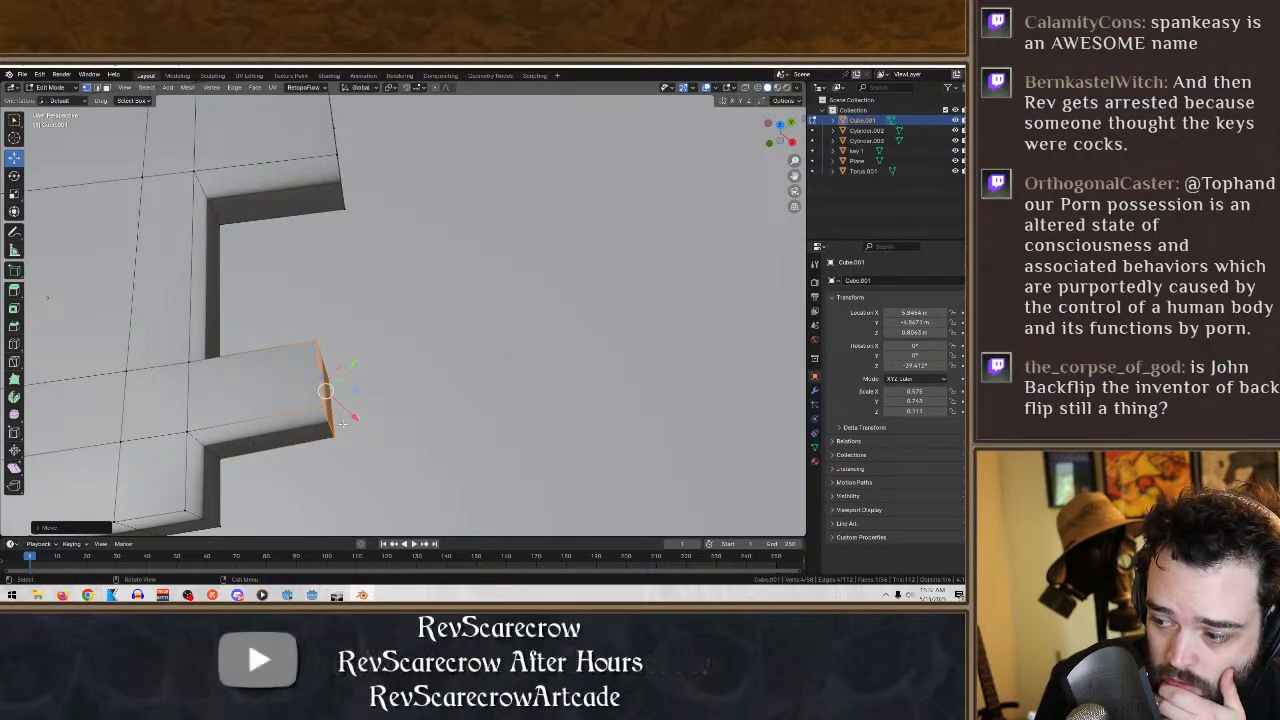
{"action": "left_click_drag", "start_coordinate": [355, 389], "coordinate": [352, 393]}
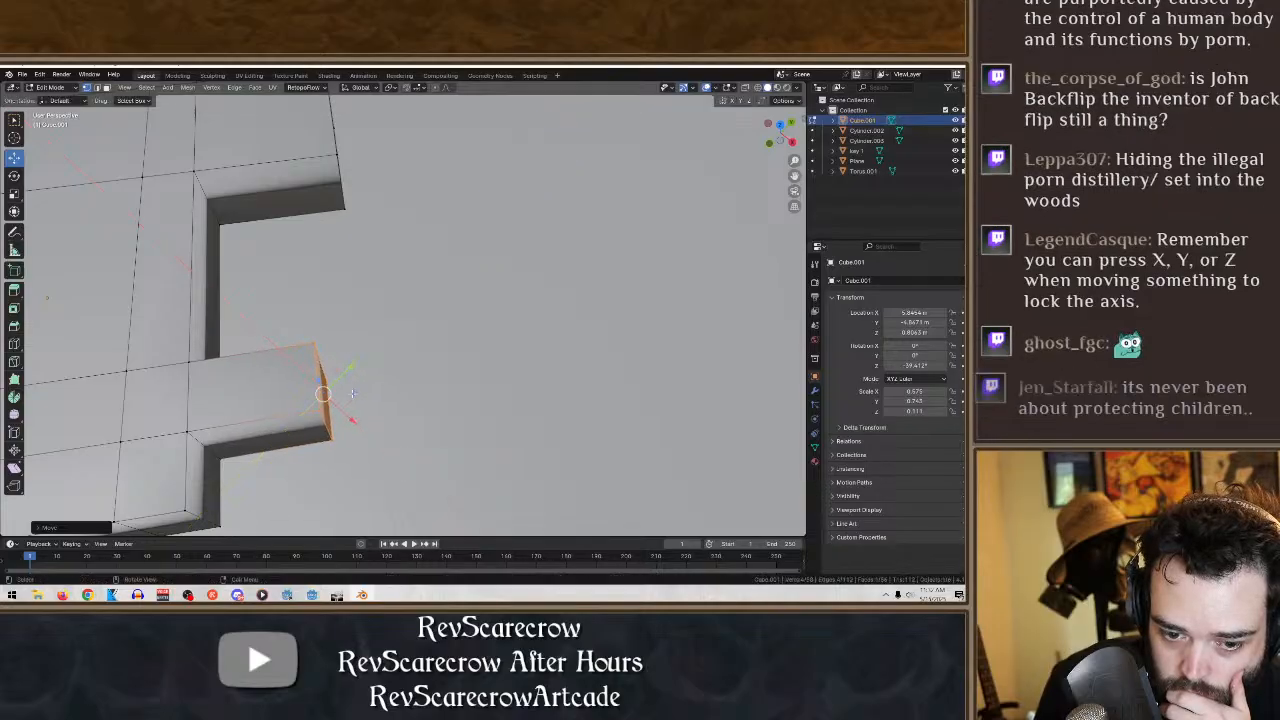
{"action": "middle_click_drag", "start_coordinate": [352, 393], "coordinate": [438, 408]}
- Add a loop cut across the narrow tooth, about midway between its base and its end
{"action": "scroll", "coordinate": [370, 418], "scroll_direction": "down", "scroll_amount": 4}
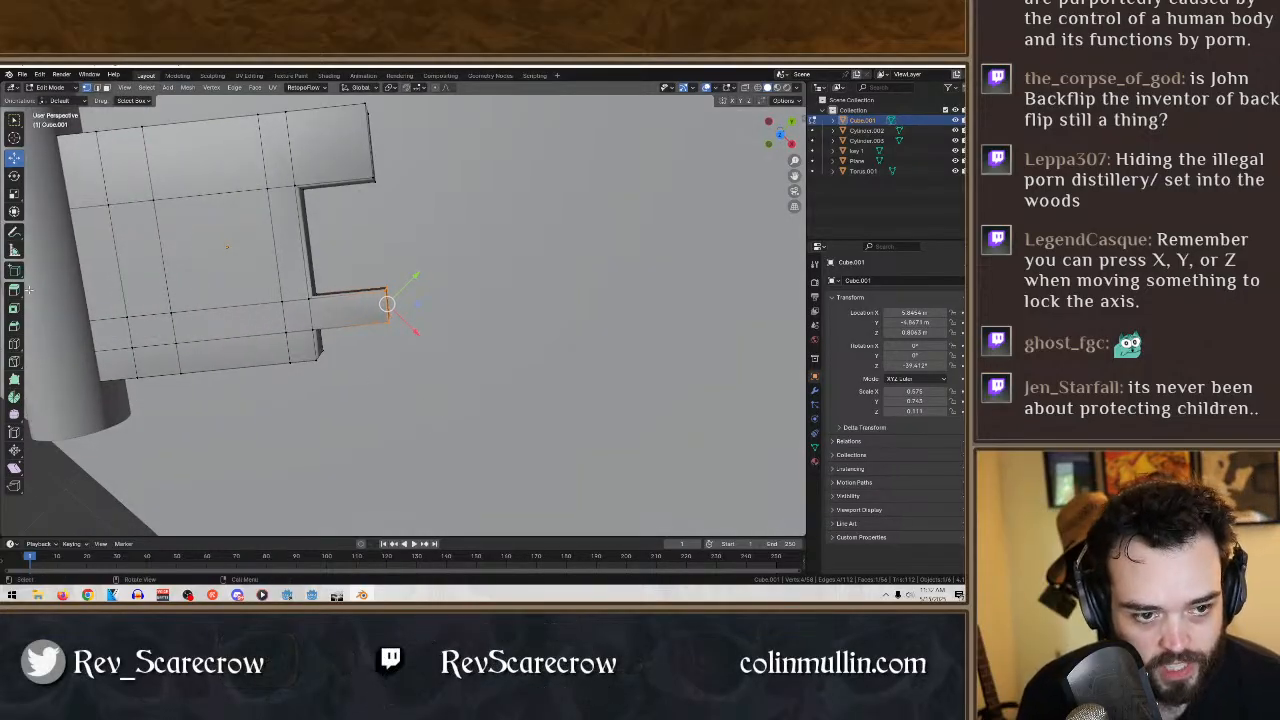
{"action": "left_click", "coordinate": [14, 344]}
{"action": "left_click_drag", "start_coordinate": [366, 323], "coordinate": [369, 323]}
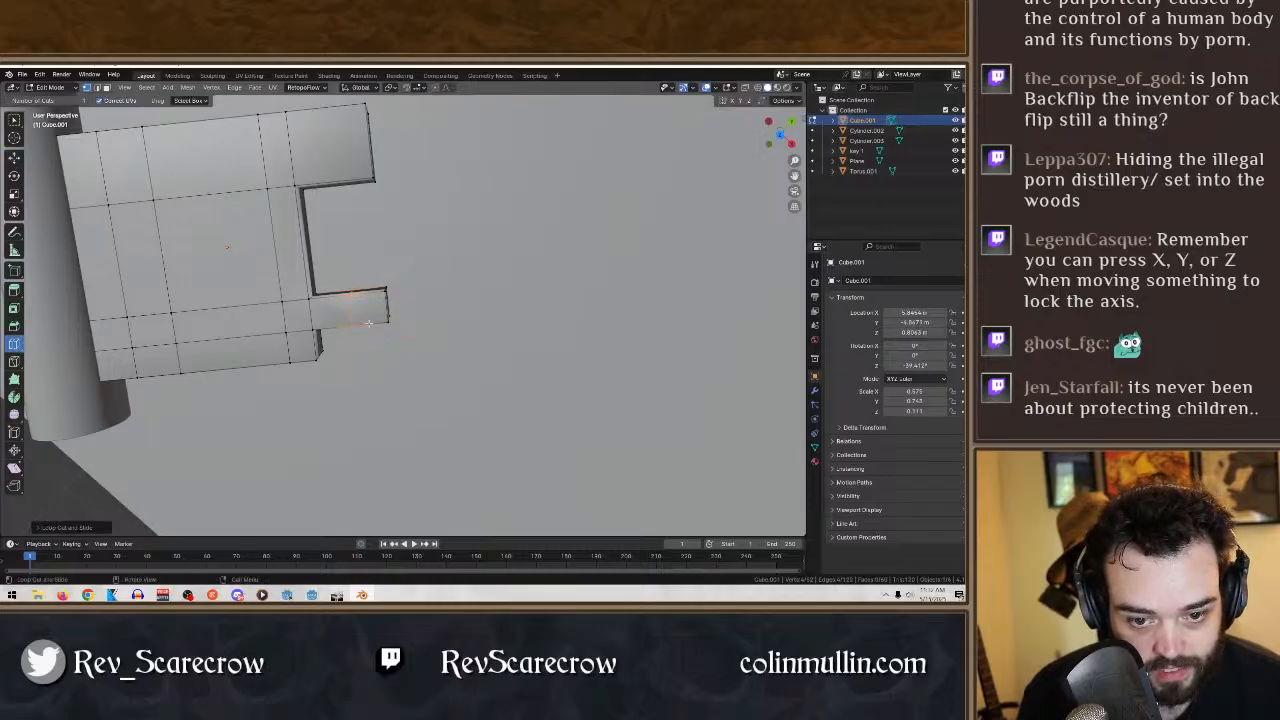
- Delete the narrow tooth's end vertices so that it stops at the new loop cut
{"action": "left_click", "coordinate": [15, 158]}
{"action": "left_click_drag", "start_coordinate": [486, 366], "coordinate": [372, 253]}
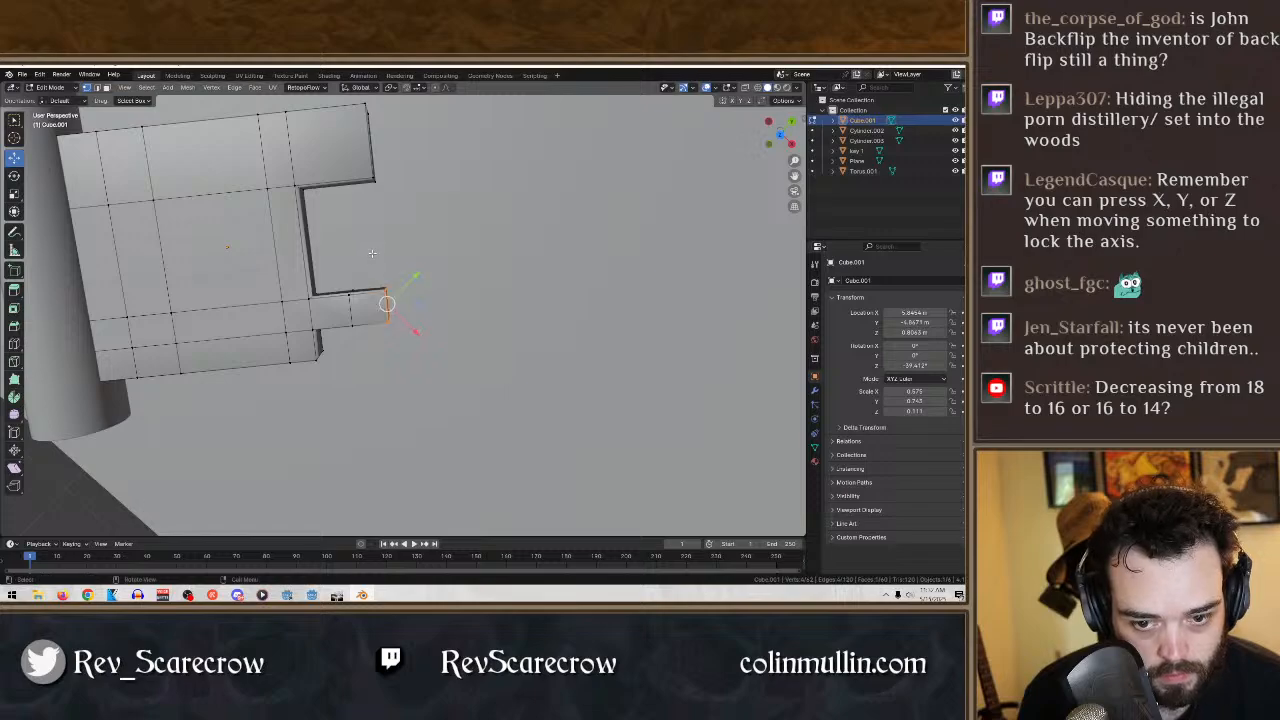
{"action": "key", "text": "x"}
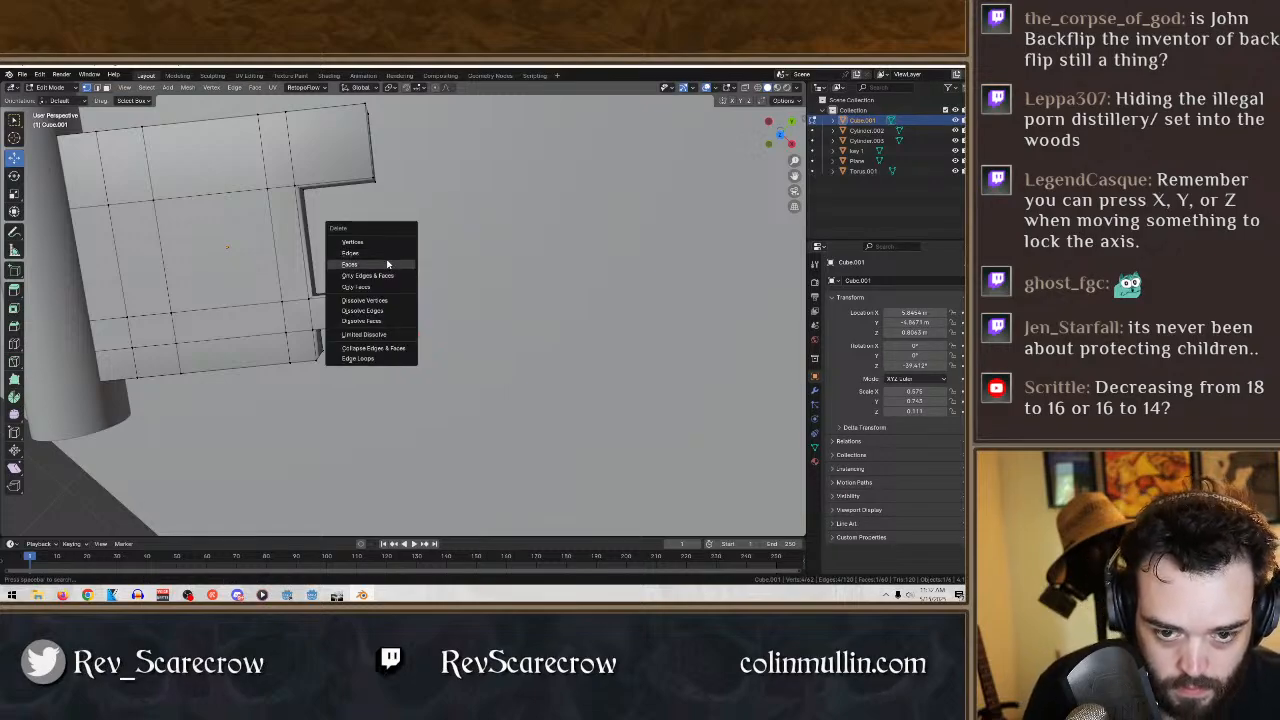
{"action": "left_click", "coordinate": [388, 259]}
{"action": "left_click", "coordinate": [388, 295]}
{"action": "key", "text": "x"}
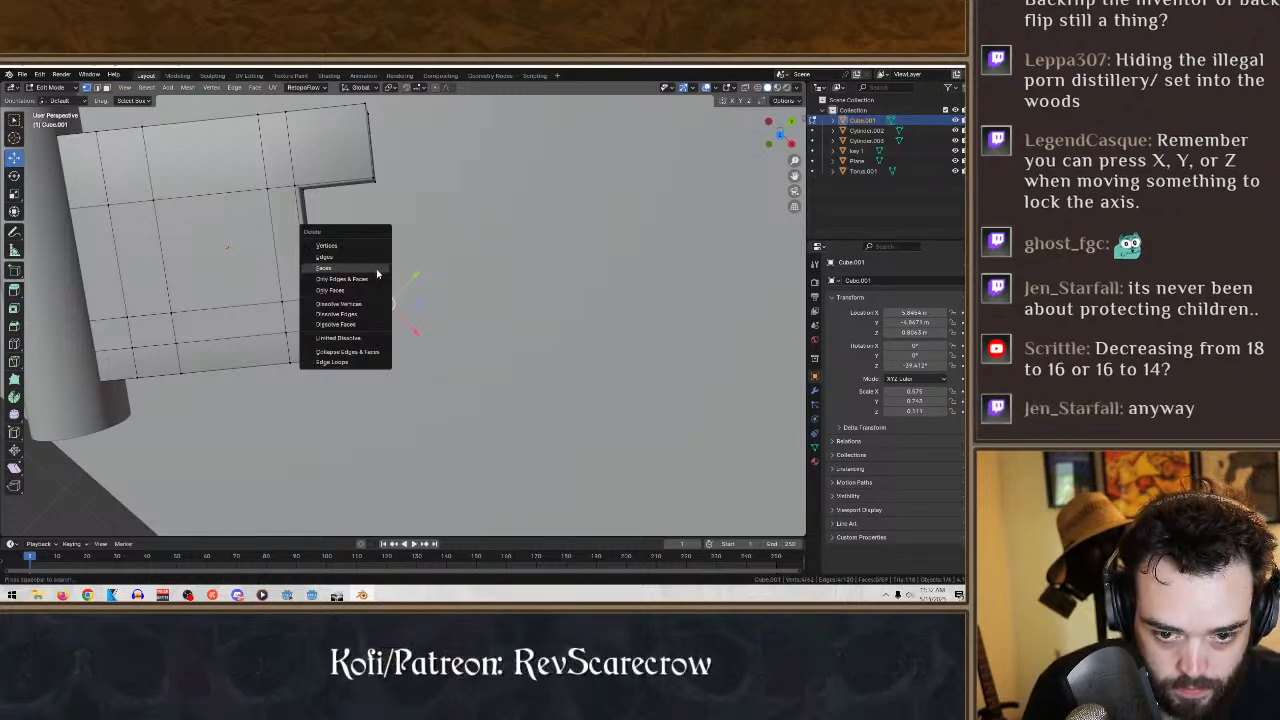
{"action": "left_click", "coordinate": [360, 246]}
{"action": "left_click", "coordinate": [341, 276]}
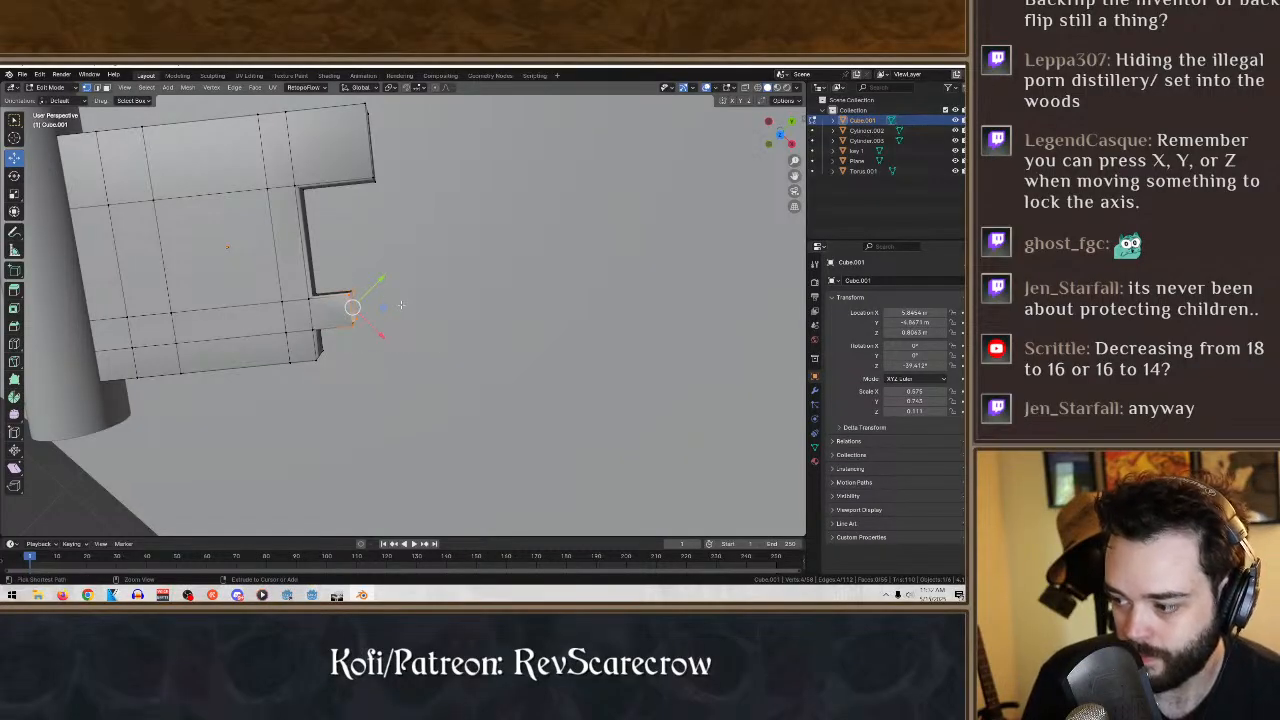
- Select the vertices around the shortened narrow tooth's open end and fill it with a face
{"action": "key", "text": "ctrl+f"}
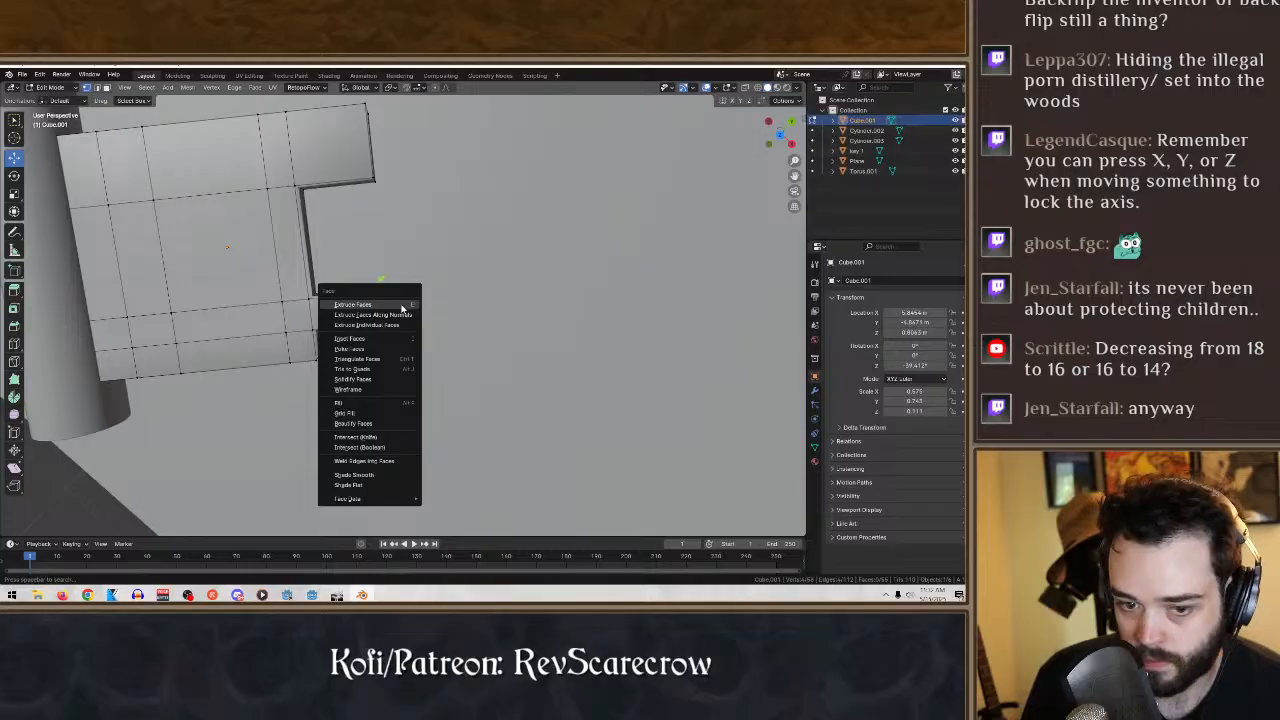
{"action": "left_click", "coordinate": [510, 281]}
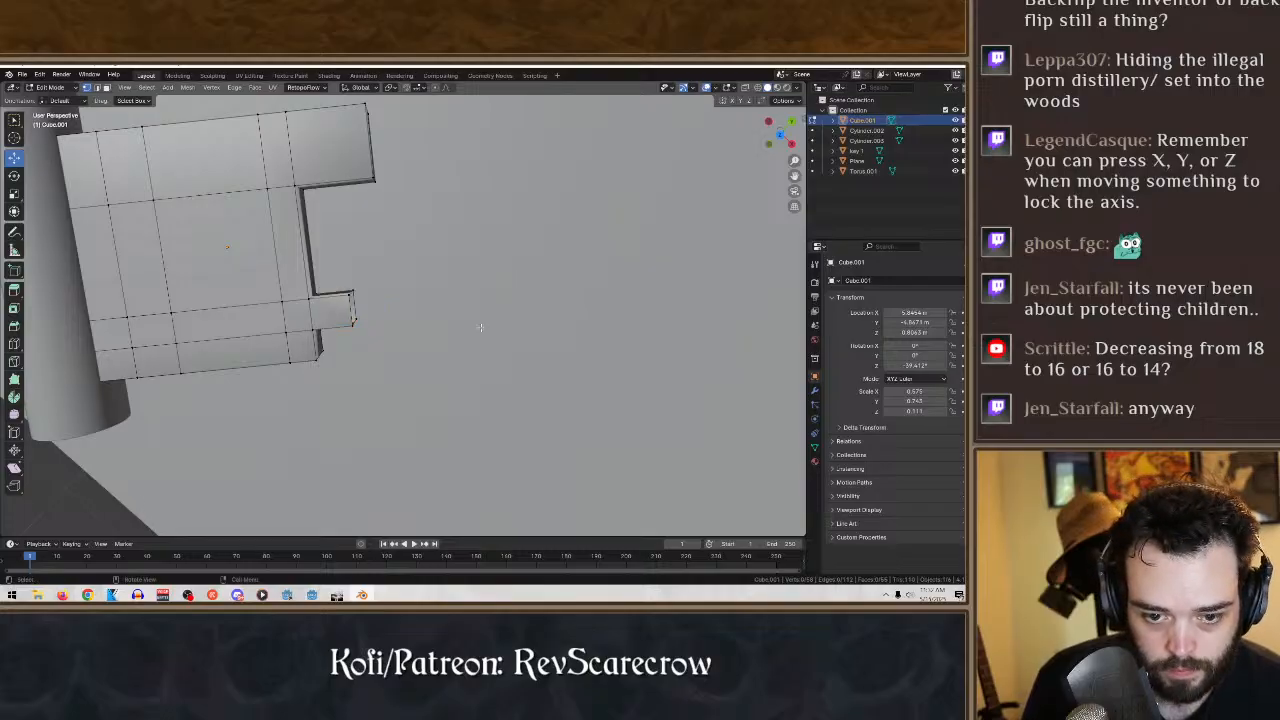
{"action": "left_click_drag", "start_coordinate": [432, 357], "coordinate": [352, 298]}
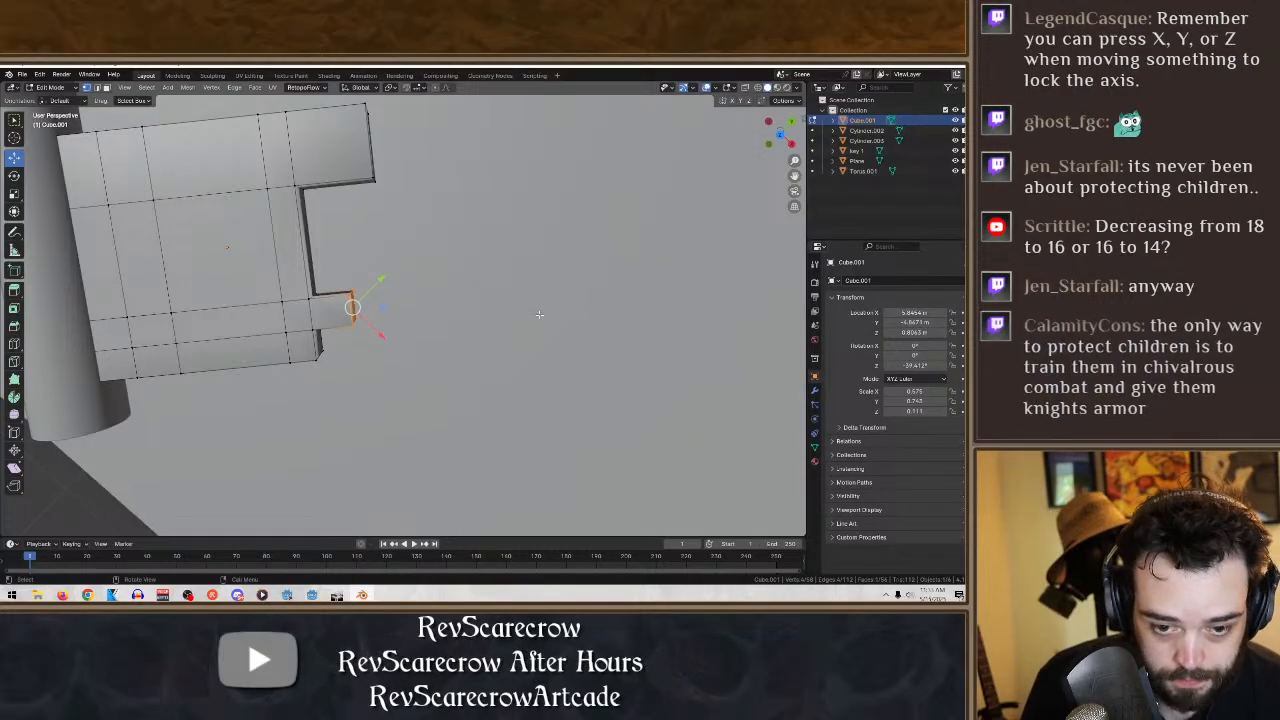
- Add a loop cut through the middle of the bit's wide-tooth strip, running from the shaft to the tooth's end
{"action": "middle_click_drag", "start_coordinate": [502, 286], "coordinate": [605, 247]}
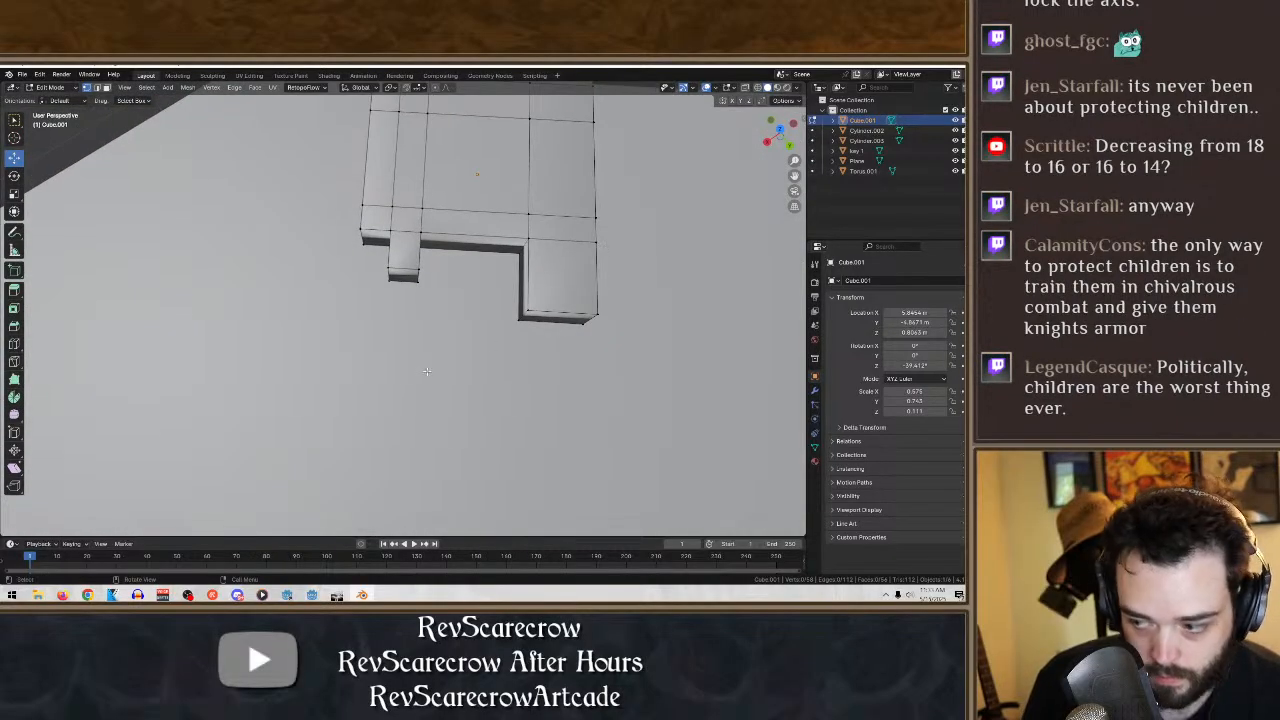
{"action": "middle_click_drag", "start_coordinate": [426, 372], "coordinate": [542, 382]}
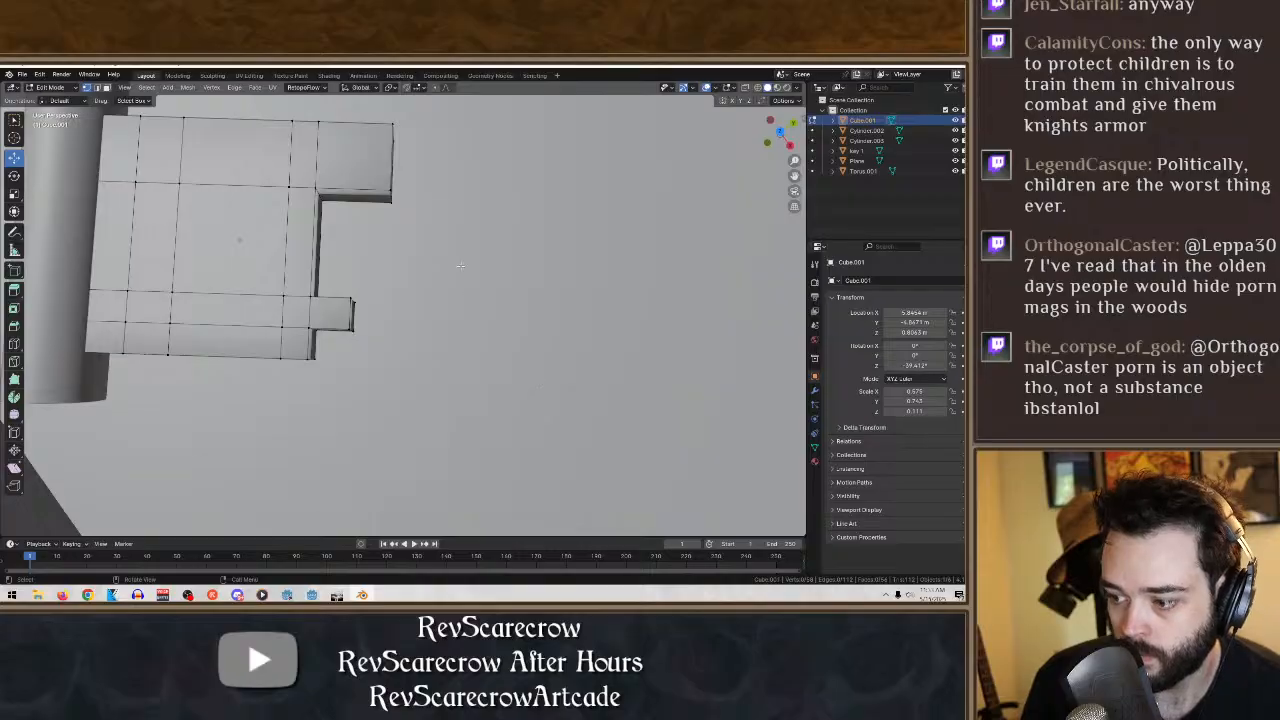
{"action": "middle_click_drag", "start_coordinate": [460, 265], "coordinate": [525, 397]}
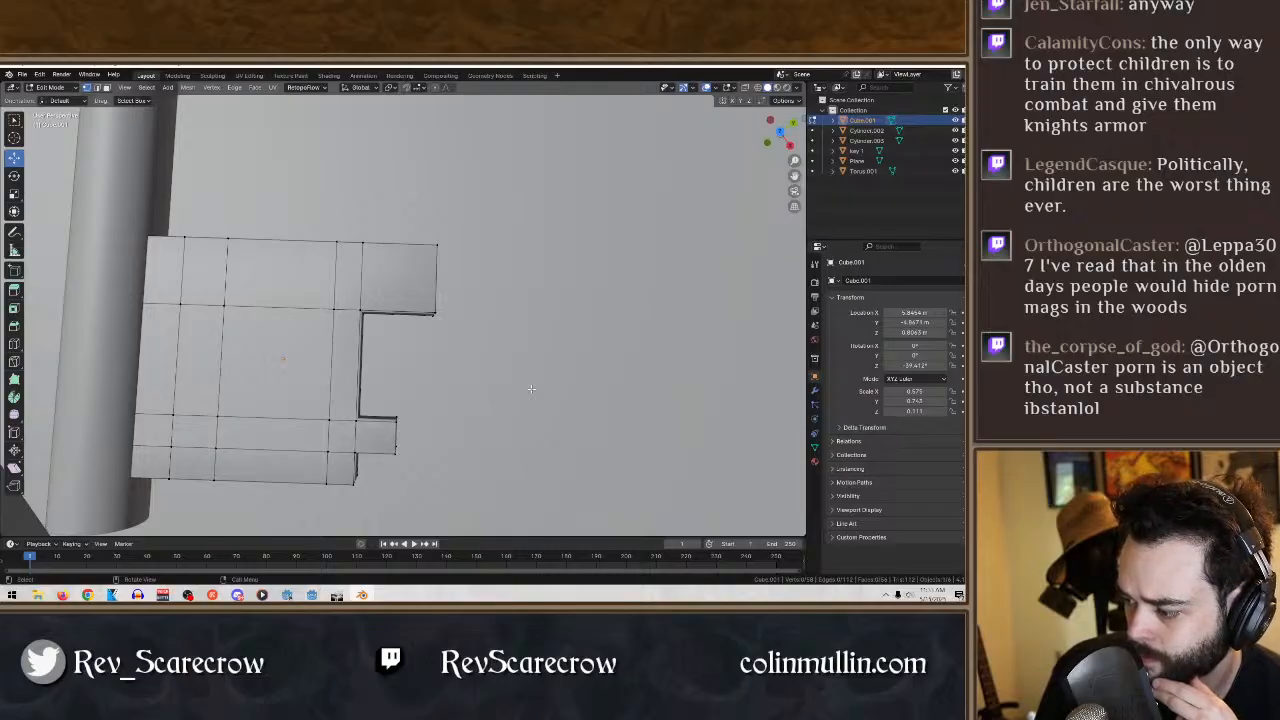
{"action": "middle_click_drag", "start_coordinate": [249, 243], "coordinate": [8, 248]}
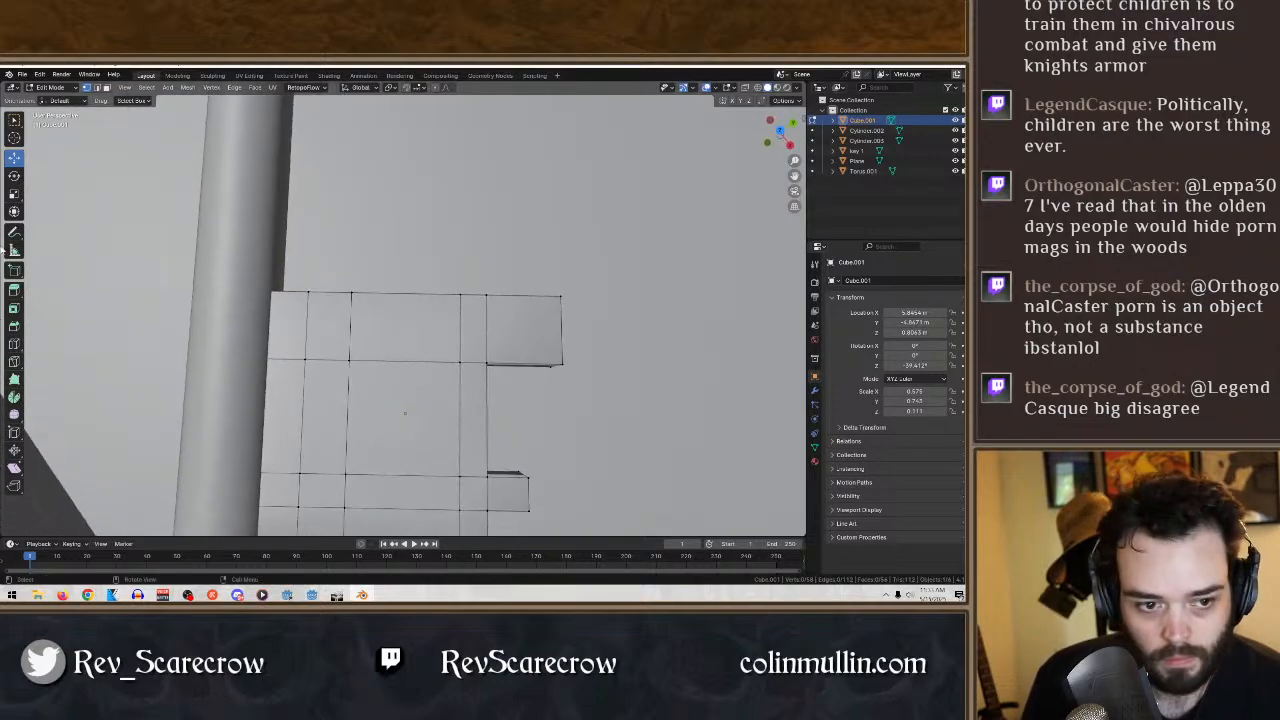
{"action": "left_click", "coordinate": [14, 344]}
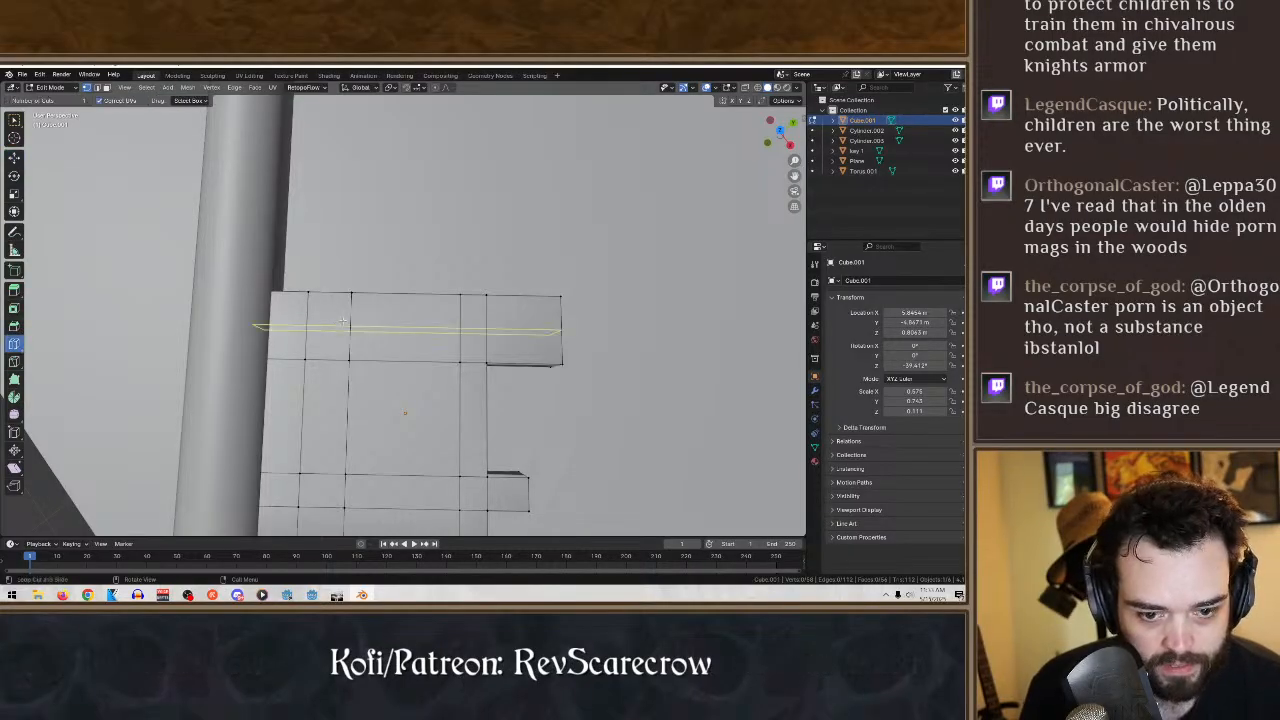
{"action": "left_click", "coordinate": [343, 325]}
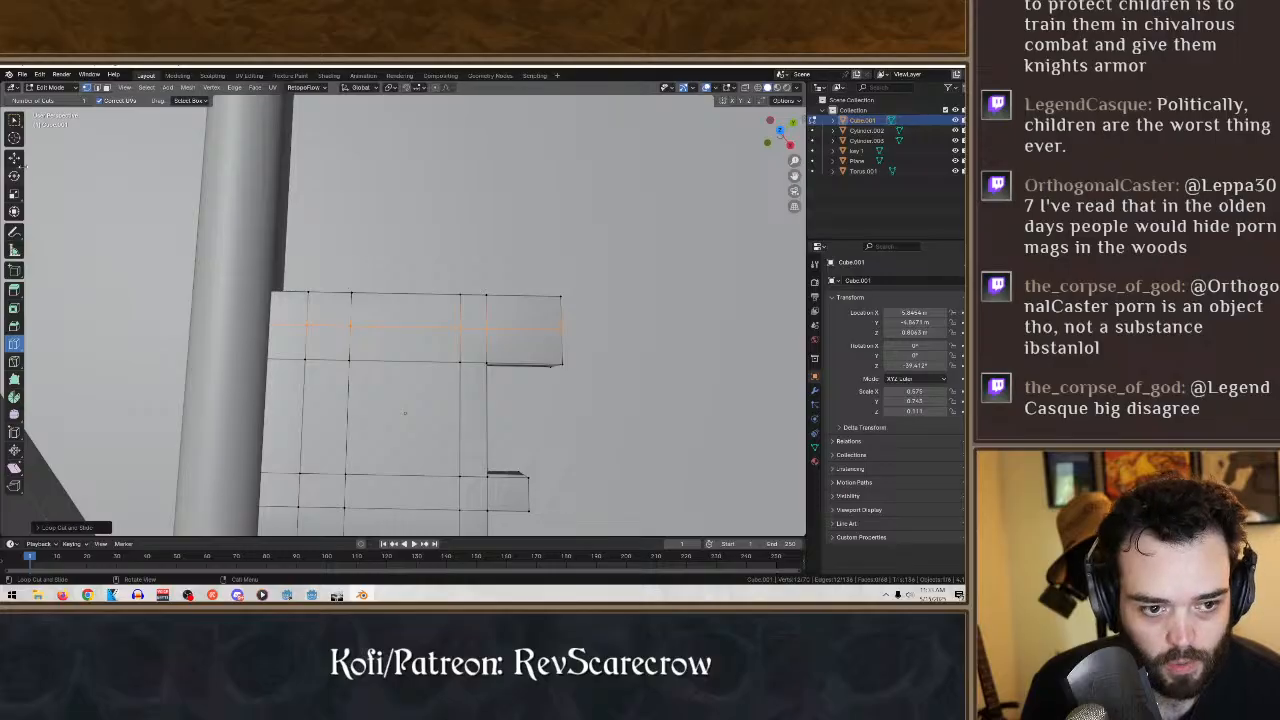
- Delete the outer side face and the adjoining upper face of the small bit segment near the shaft
{"action": "left_click", "coordinate": [15, 121]}
{"action": "middle_click_drag", "start_coordinate": [263, 200], "coordinate": [304, 272]}
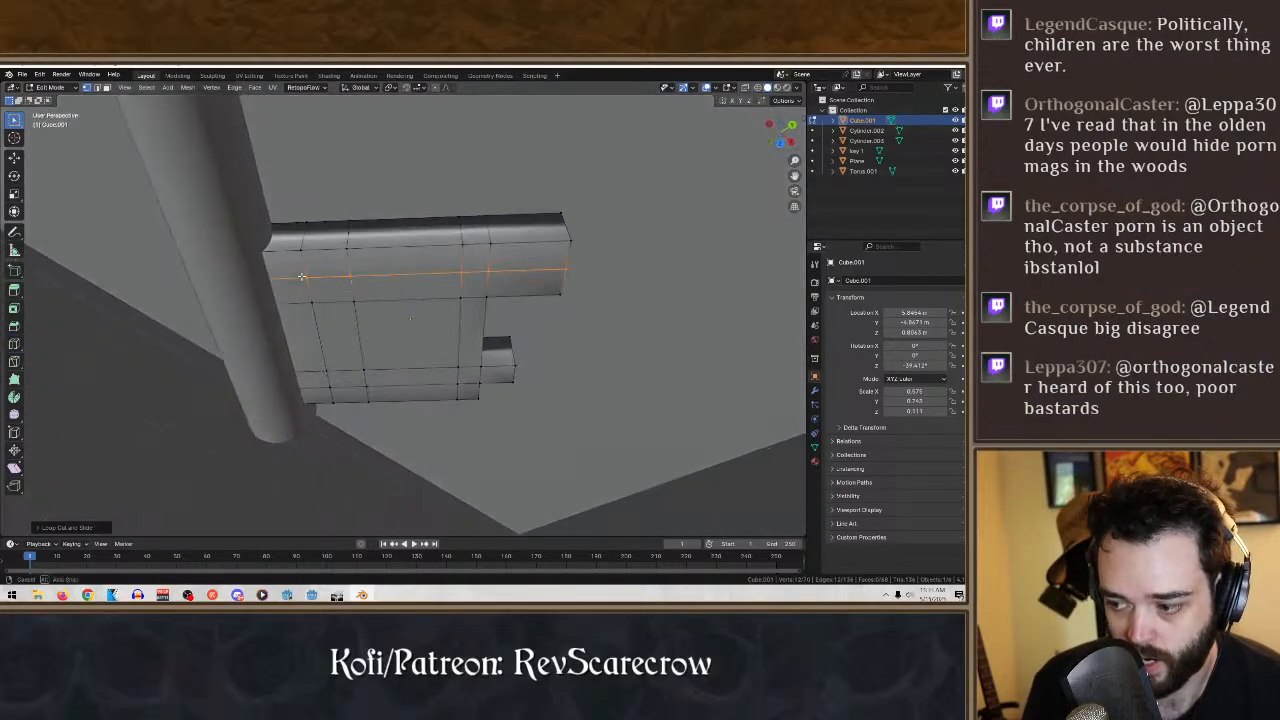
{"action": "left_click", "coordinate": [295, 206]}
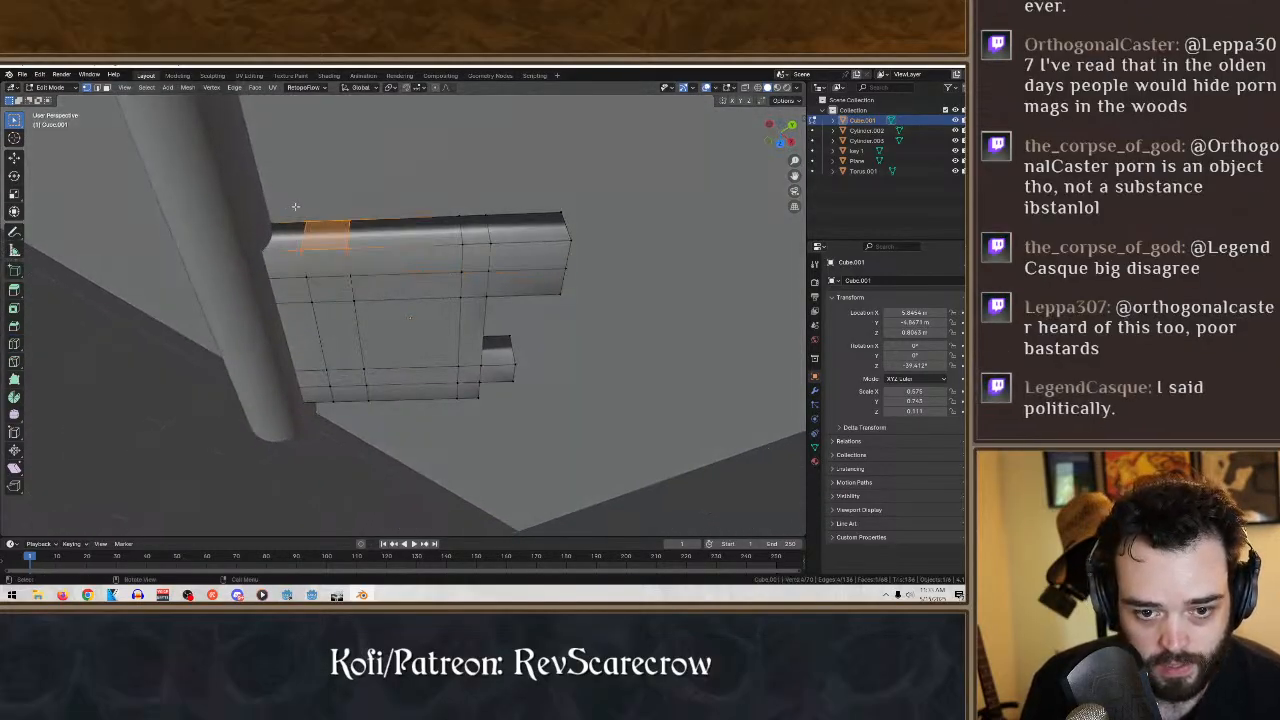
{"action": "key", "text": "x"}
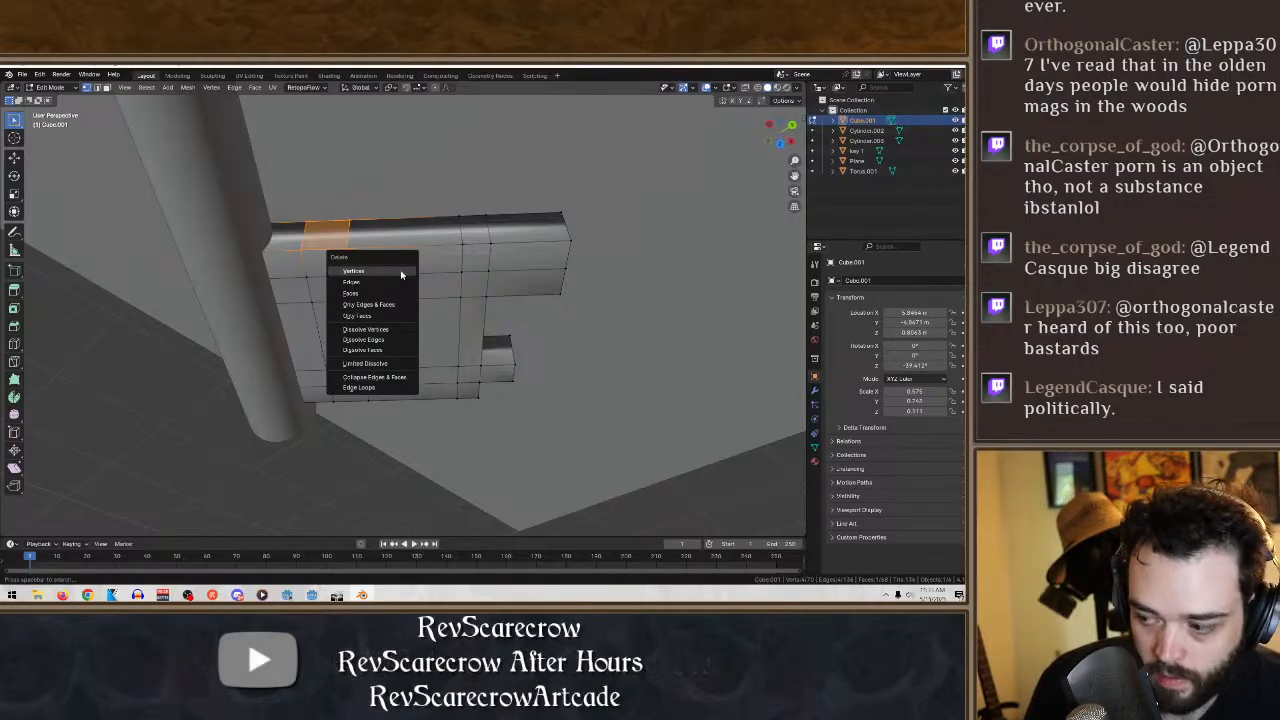
{"action": "left_click", "coordinate": [388, 291]}
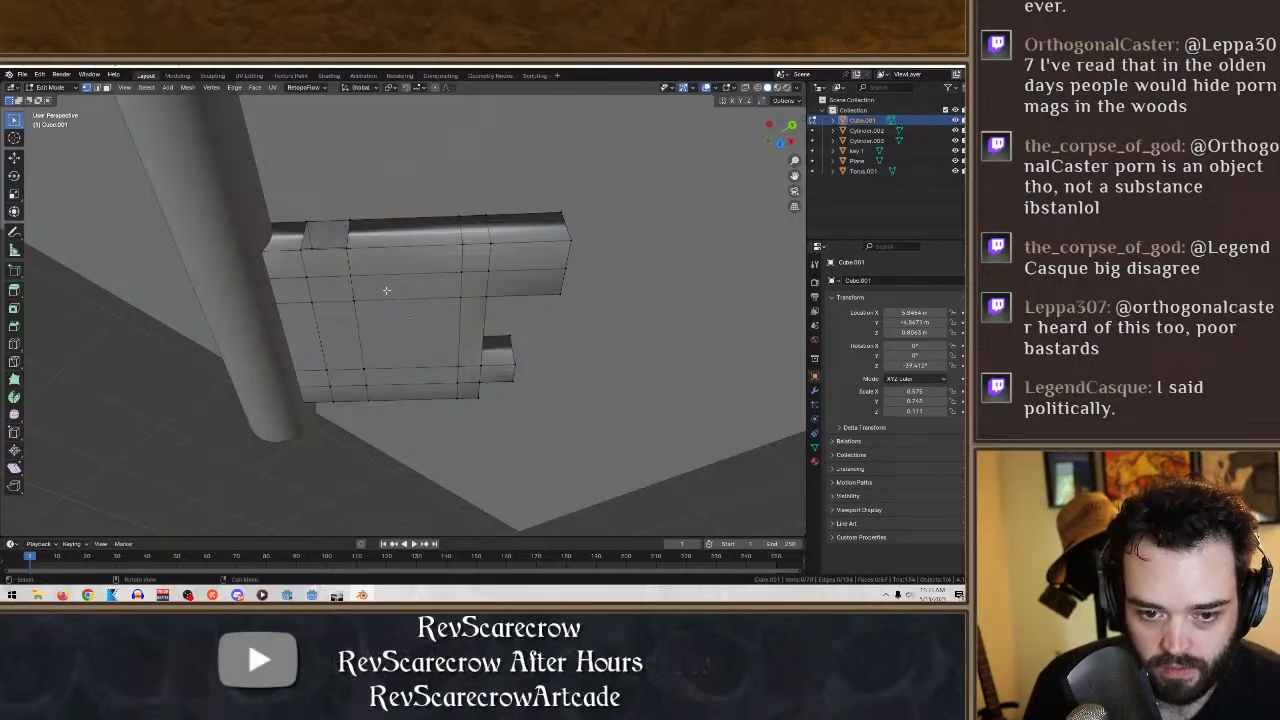
{"action": "middle_click_drag", "start_coordinate": [388, 291], "coordinate": [377, 320]}
{"action": "left_click_drag", "start_coordinate": [377, 320], "coordinate": [290, 268]}
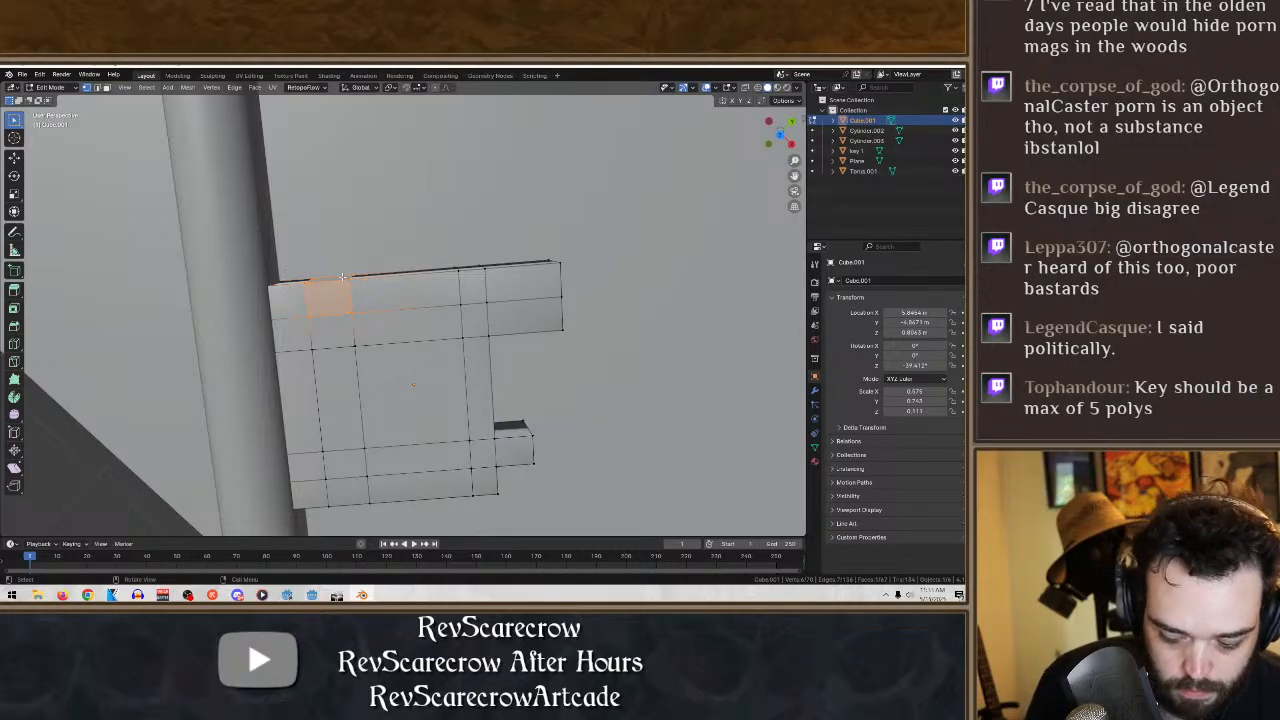
{"action": "key", "text": "x"}
{"action": "left_click", "coordinate": [343, 278]}
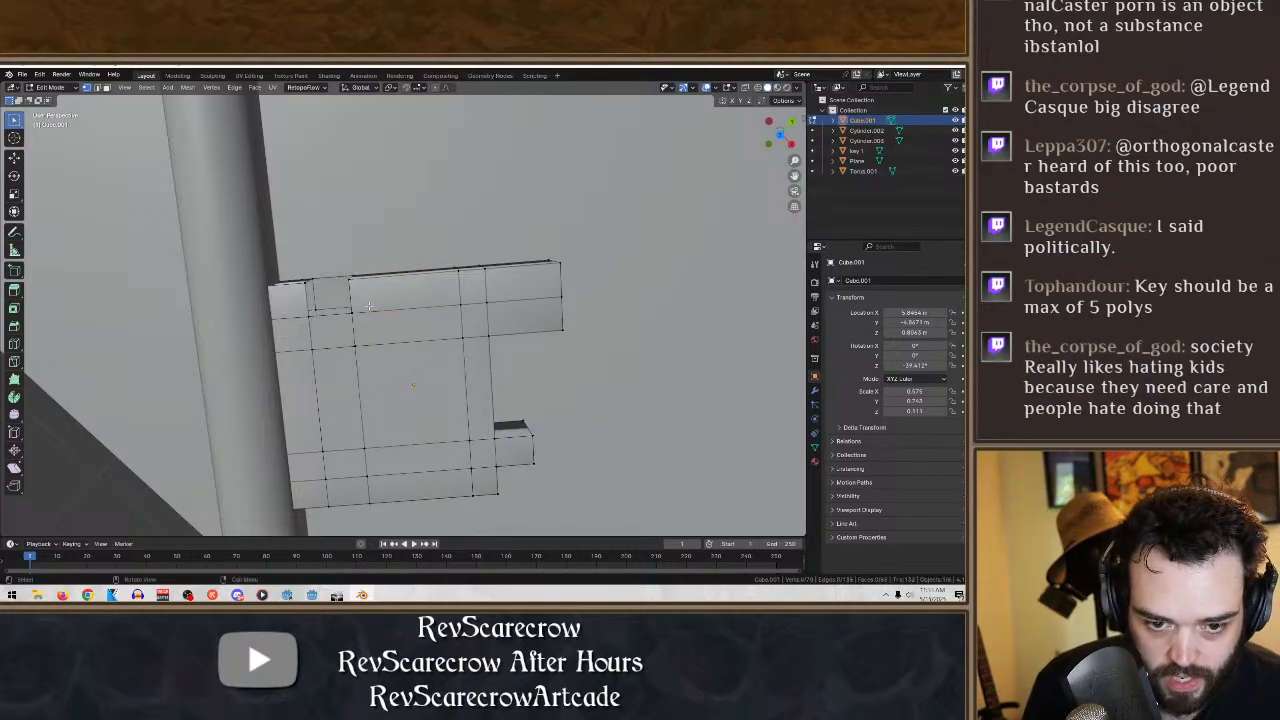
- Delete the remaining underside face of the same segment to open a square notch through the bit
{"action": "middle_click_drag", "start_coordinate": [369, 306], "coordinate": [551, 461]}
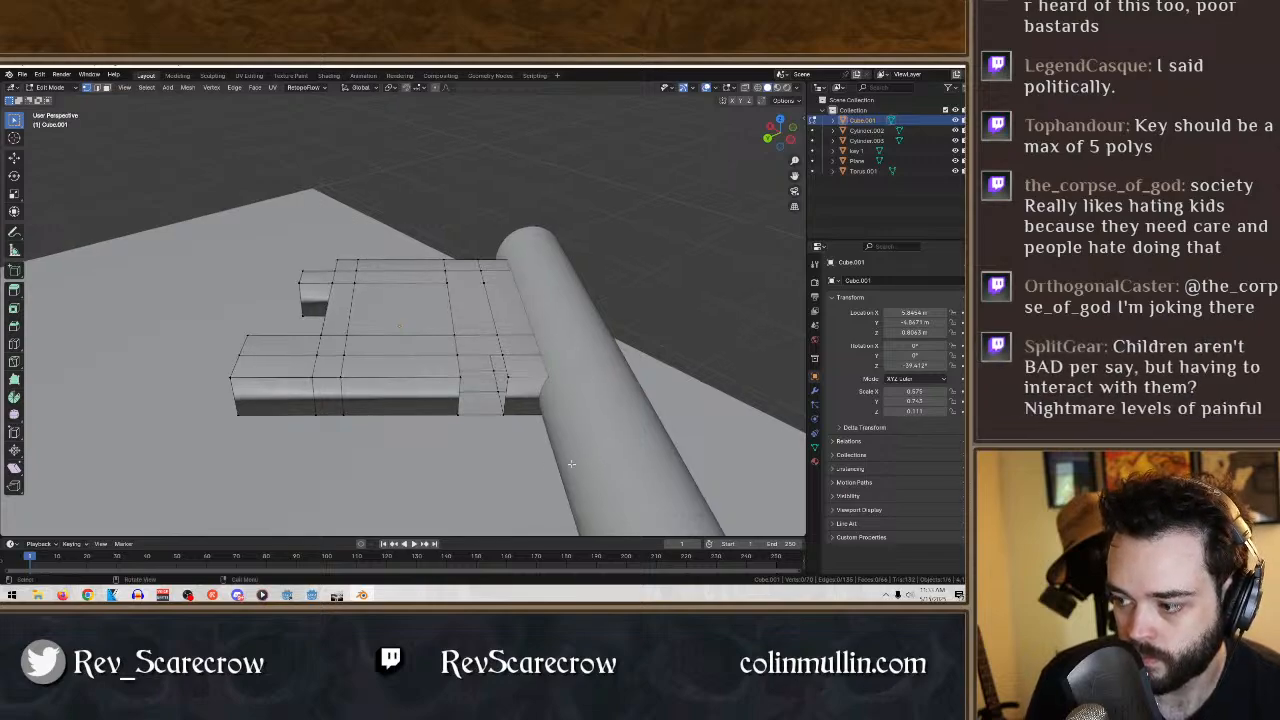
{"action": "middle_click_drag", "start_coordinate": [571, 464], "coordinate": [580, 467]}
{"action": "left_click_drag", "start_coordinate": [524, 388], "coordinate": [448, 431]}
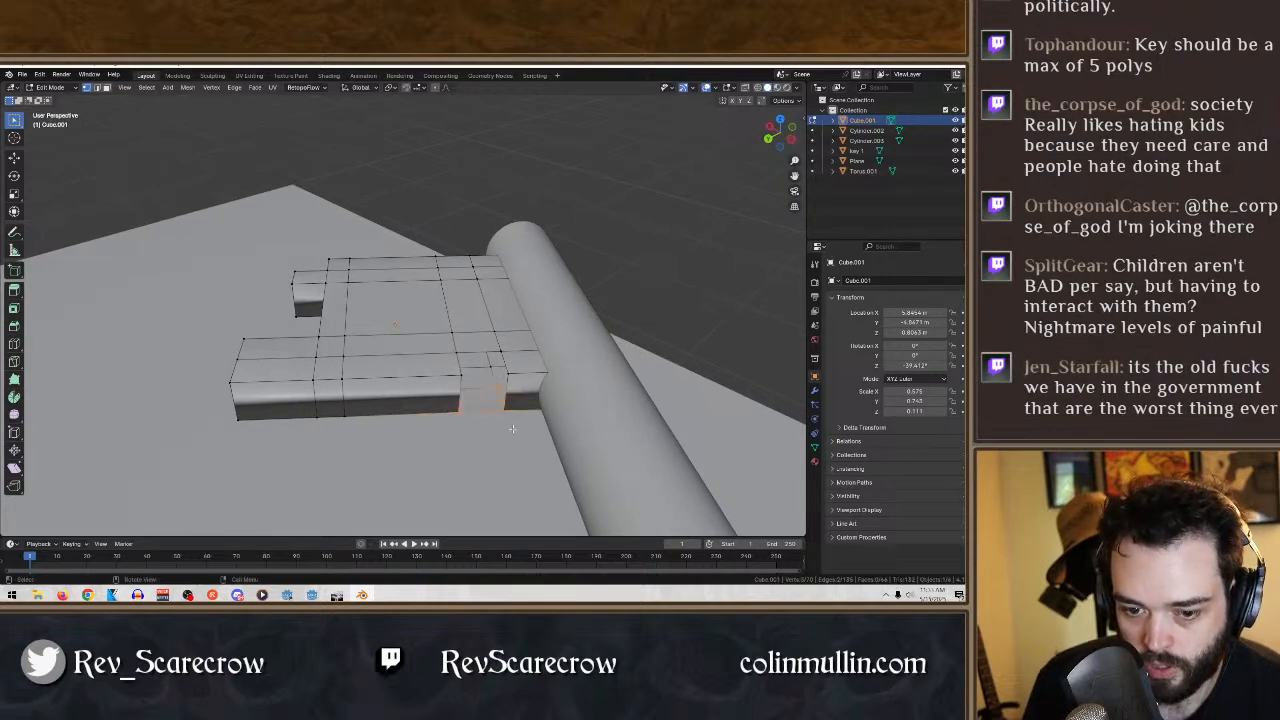
{"action": "middle_click_drag", "start_coordinate": [512, 429], "coordinate": [580, 462]}
{"action": "left_click", "coordinate": [450, 410], "text": "shift"}
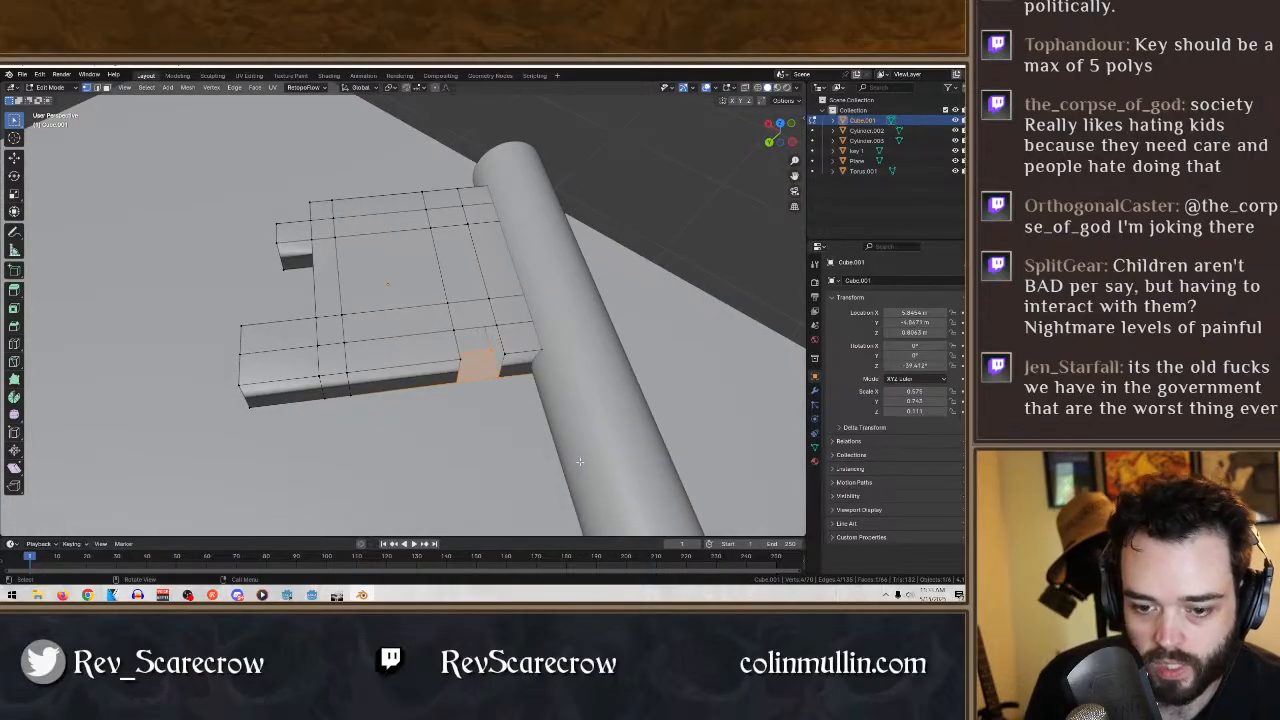
{"action": "key", "text": "x"}
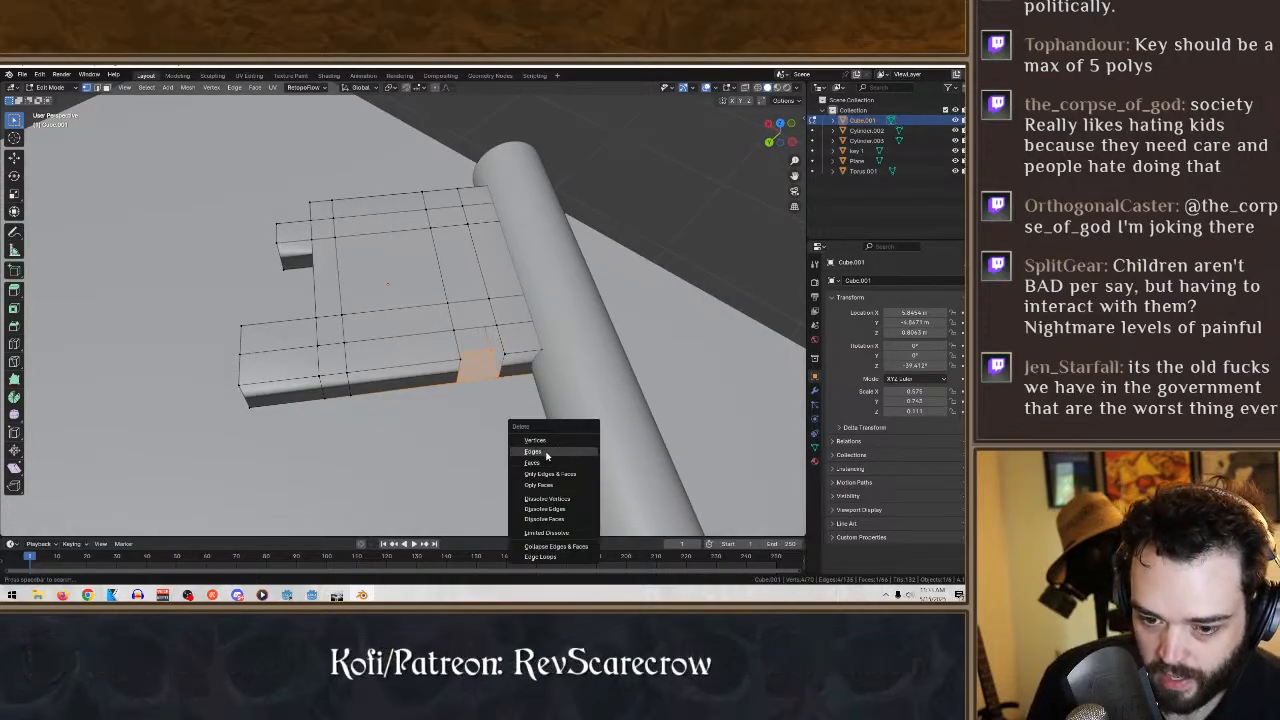
{"action": "left_click", "coordinate": [546, 456]}
- Fill the two facing side walls of the new notch near the shaft with faces
{"action": "middle_click_drag", "start_coordinate": [546, 456], "coordinate": [369, 422]}
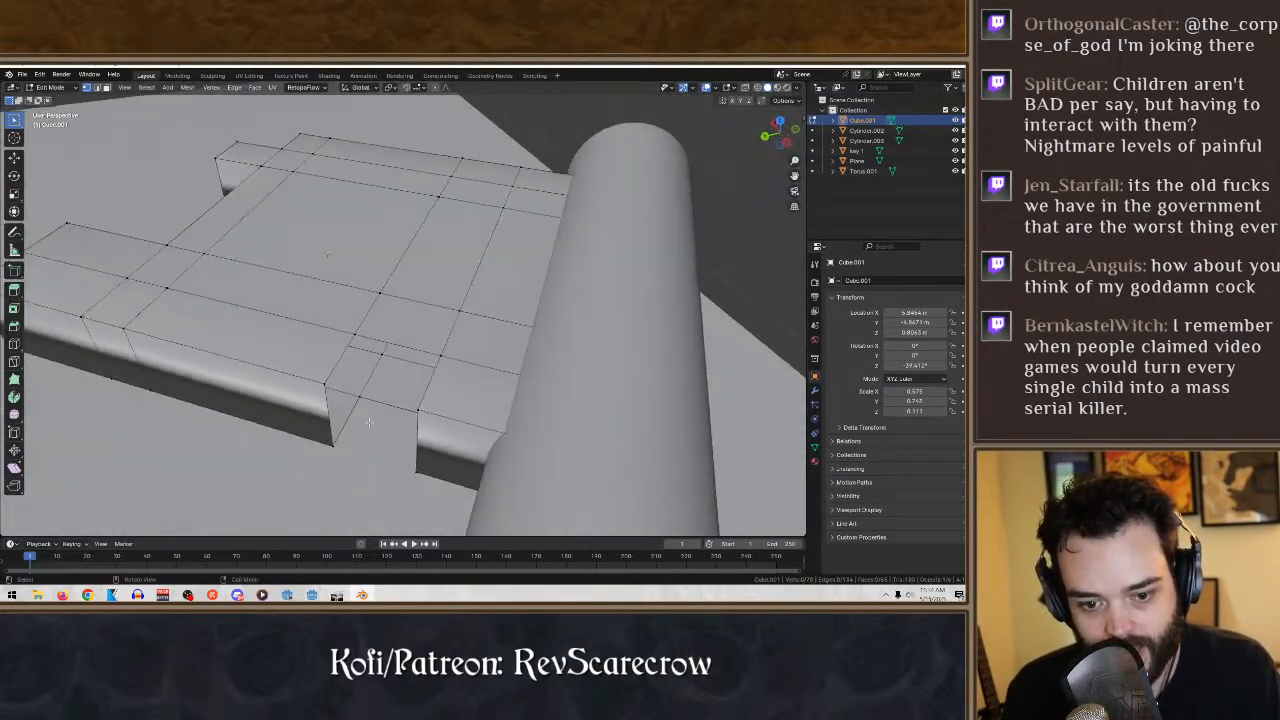
{"action": "left_click", "coordinate": [290, 329], "text": "alt"}
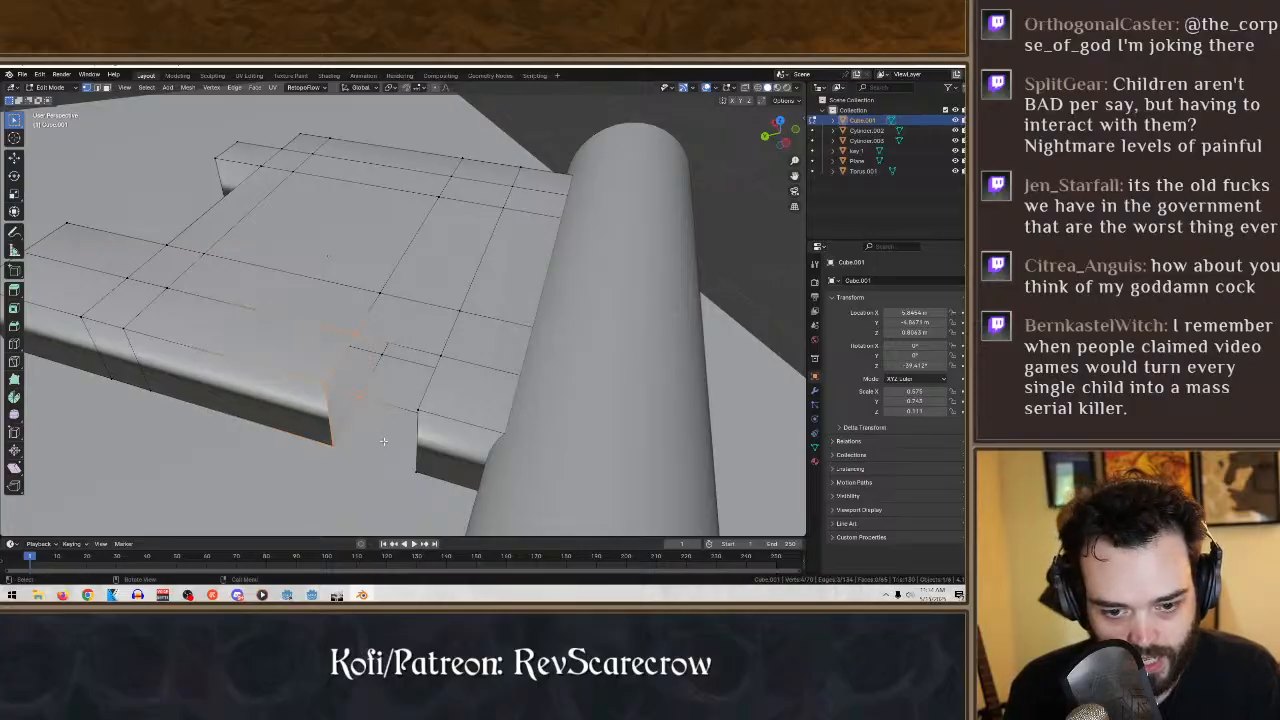
{"action": "key", "text": "f"}
{"action": "middle_click_drag", "start_coordinate": [375, 444], "coordinate": [450, 458]}
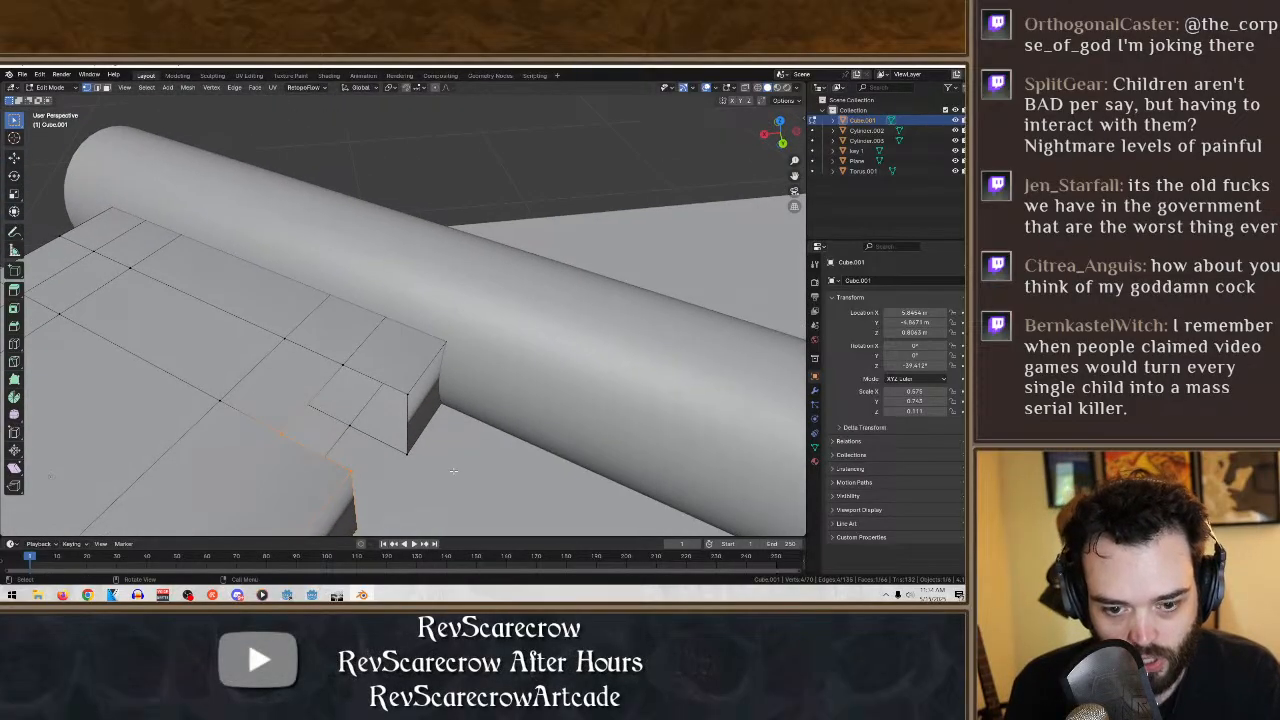
{"action": "left_click_drag", "start_coordinate": [434, 477], "coordinate": [342, 363]}
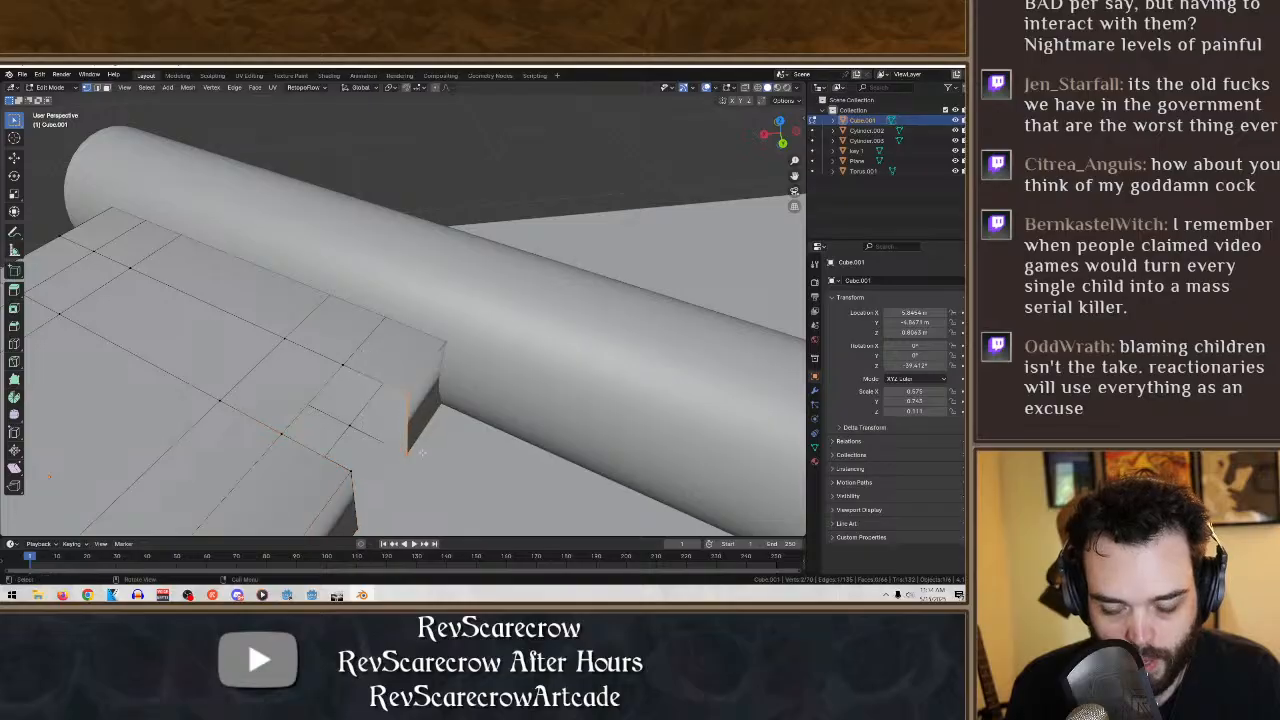
{"action": "left_click", "coordinate": [349, 424], "text": "shift"}
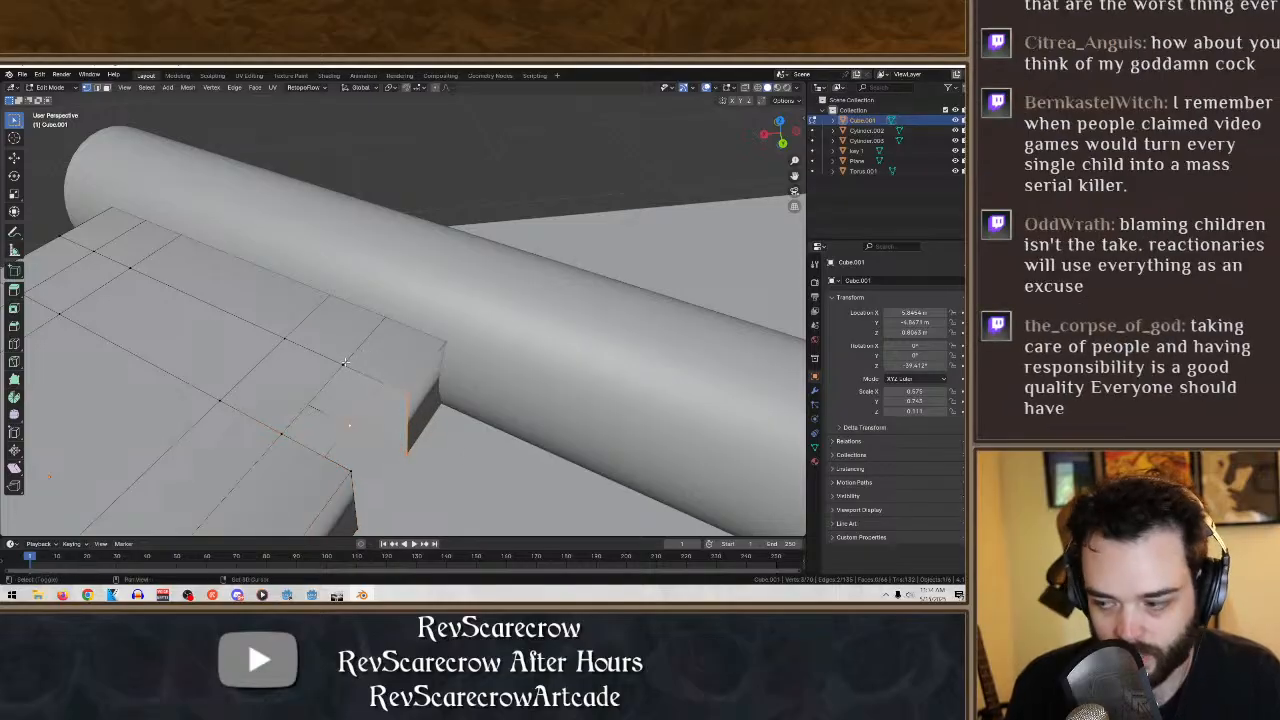
{"action": "left_click", "coordinate": [340, 362], "text": "shift"}
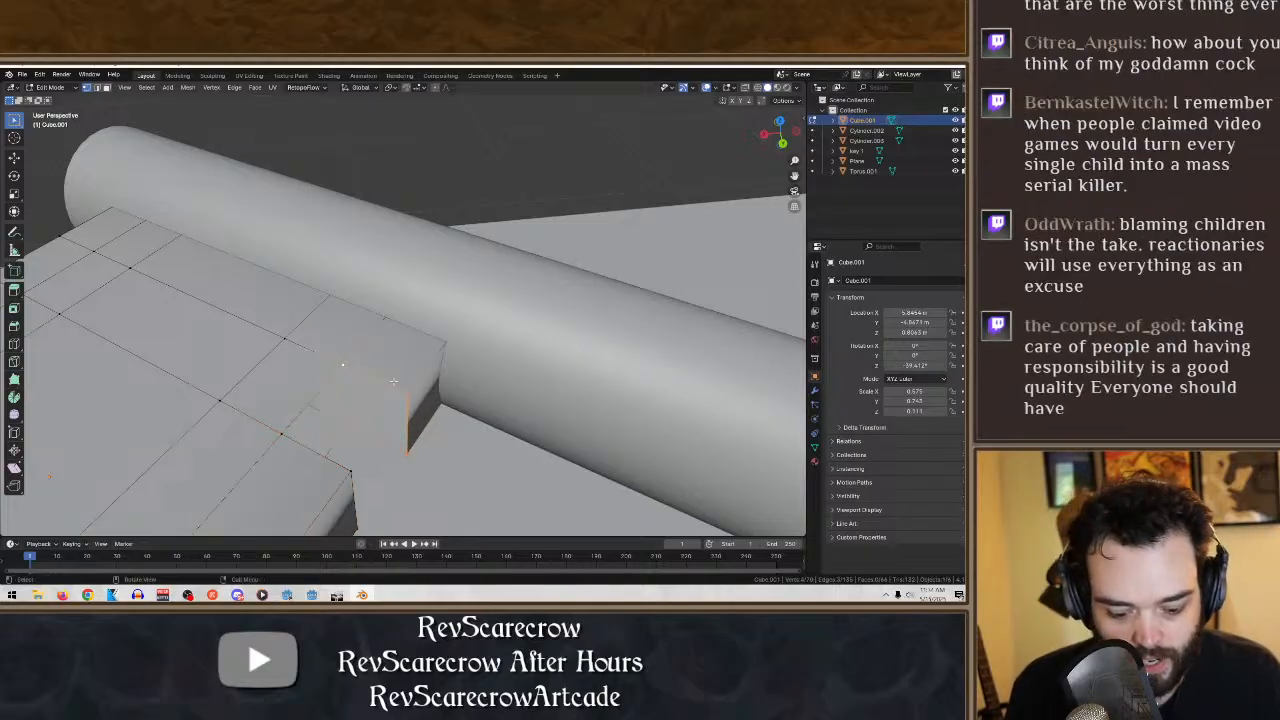
{"action": "key", "text": "f"}
- Fill the inner back wall of the notch with a face and clear the selection
{"action": "middle_click_drag", "start_coordinate": [340, 362], "coordinate": [365, 373]}
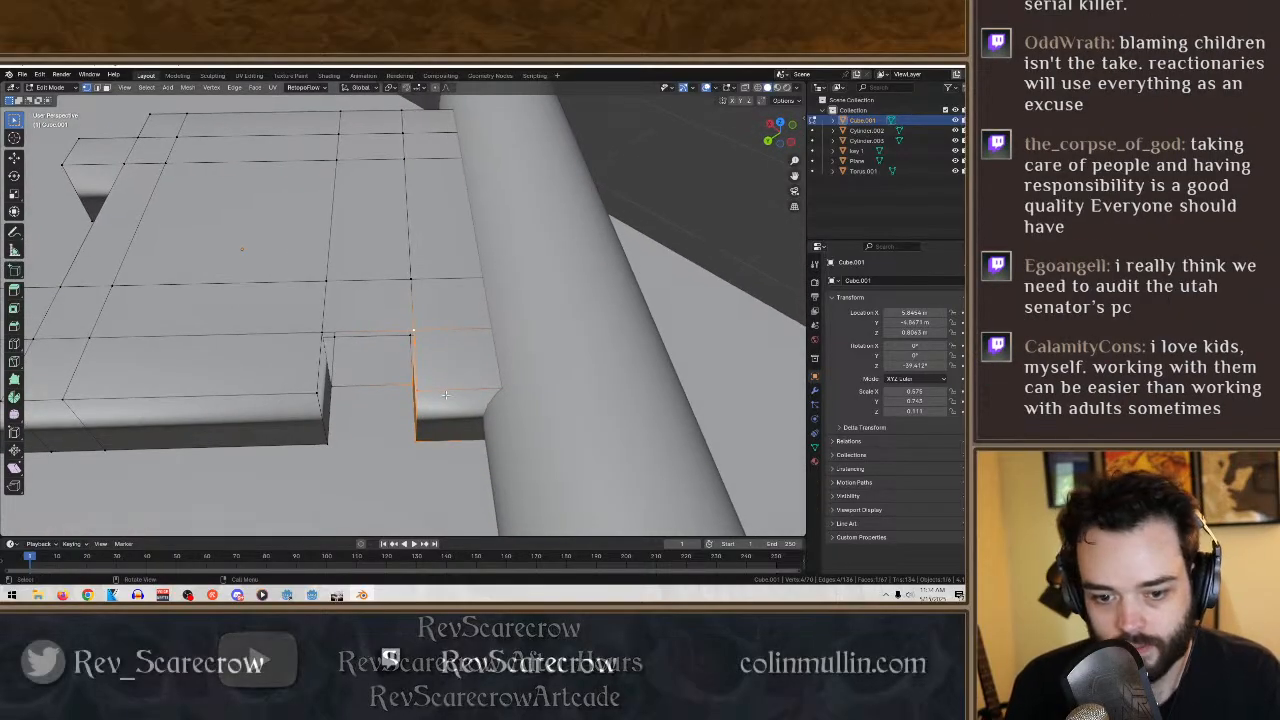
{"action": "key", "text": "f"}
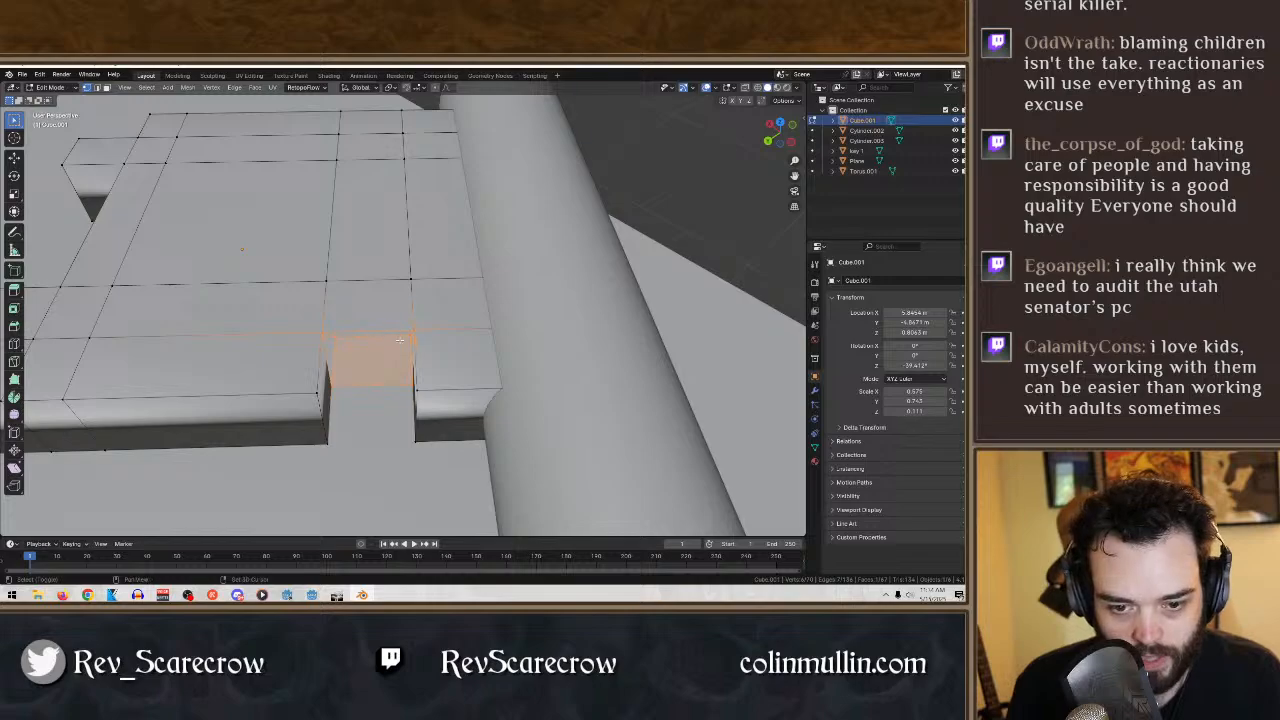
{"action": "left_click", "coordinate": [331, 338], "text": "shift"}
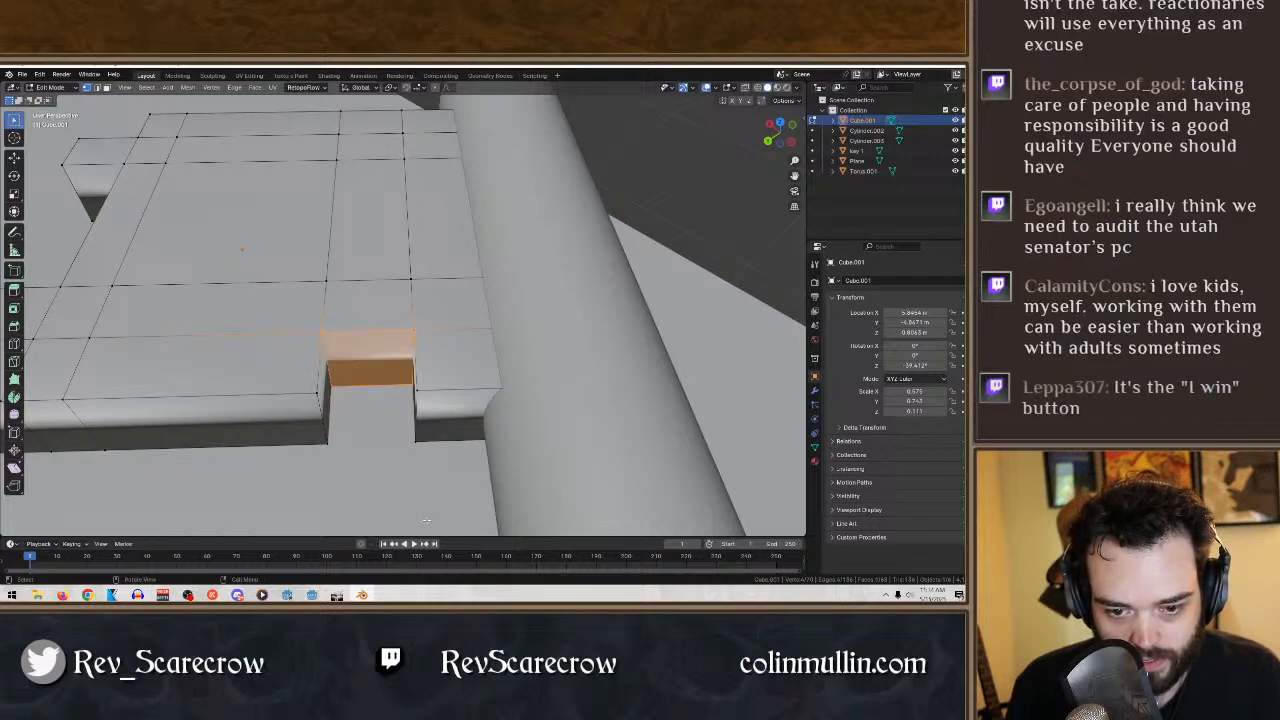
{"action": "left_click", "coordinate": [369, 469]}
{"action": "scroll", "coordinate": [369, 469], "scroll_direction": "down", "scroll_amount": 3}
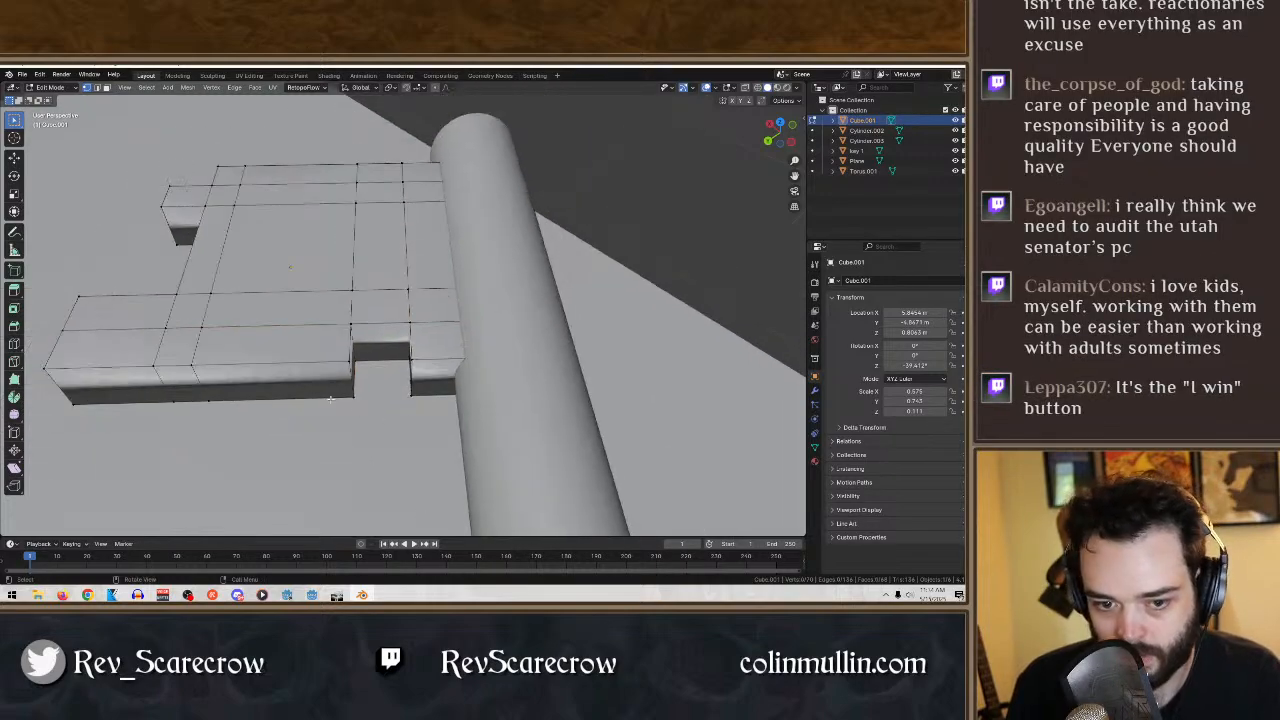
- Return the second key's bit to Object Mode and clear the selection
{"action": "middle_click_drag", "start_coordinate": [369, 469], "coordinate": [534, 443]}
{"action": "scroll", "coordinate": [471, 390], "scroll_direction": "down", "scroll_amount": 6}
{"action": "scroll", "coordinate": [469, 404], "scroll_direction": "down", "scroll_amount": 6}
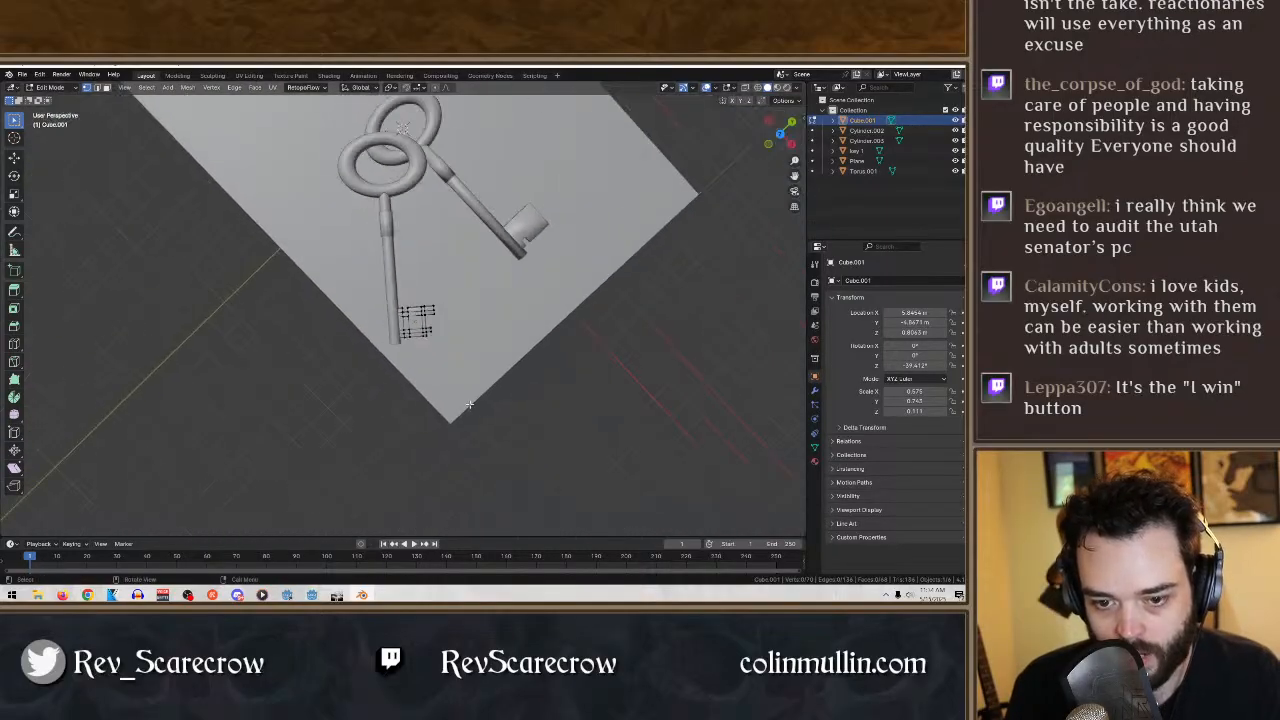
{"action": "left_click", "coordinate": [59, 88]}
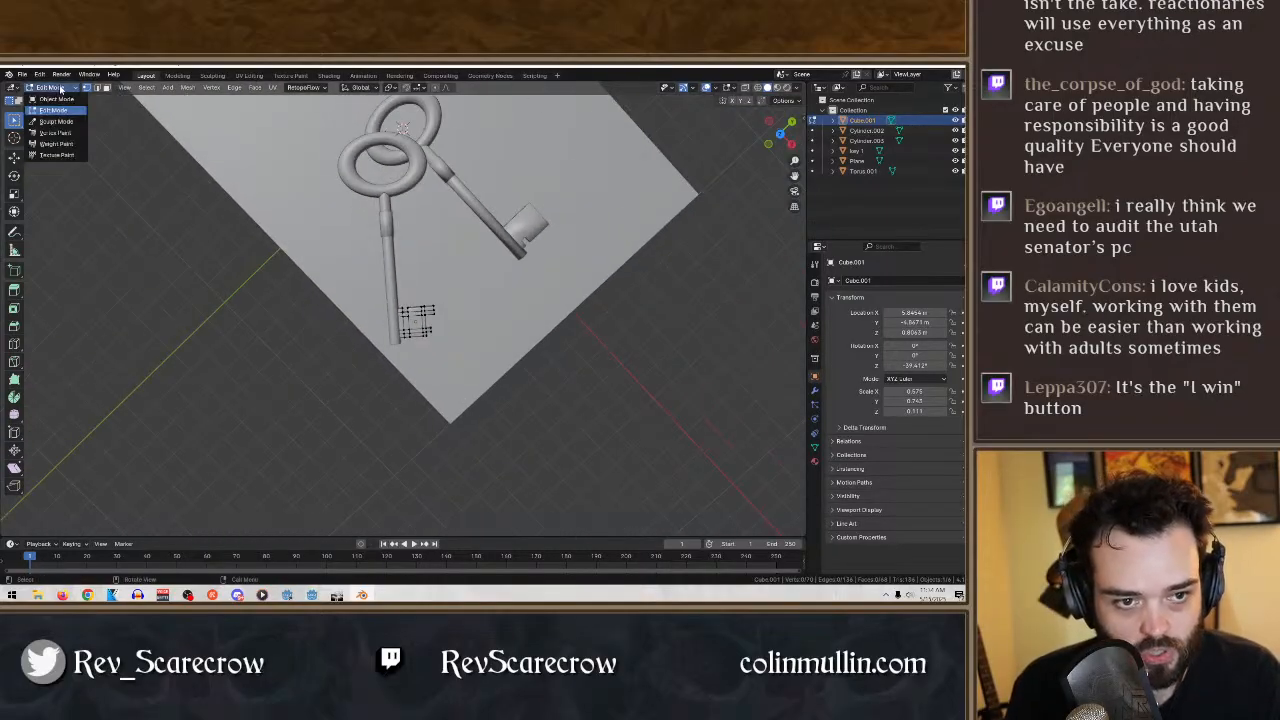
{"action": "left_click", "coordinate": [60, 98]}
{"action": "middle_click_drag", "start_coordinate": [387, 373], "coordinate": [437, 437]}
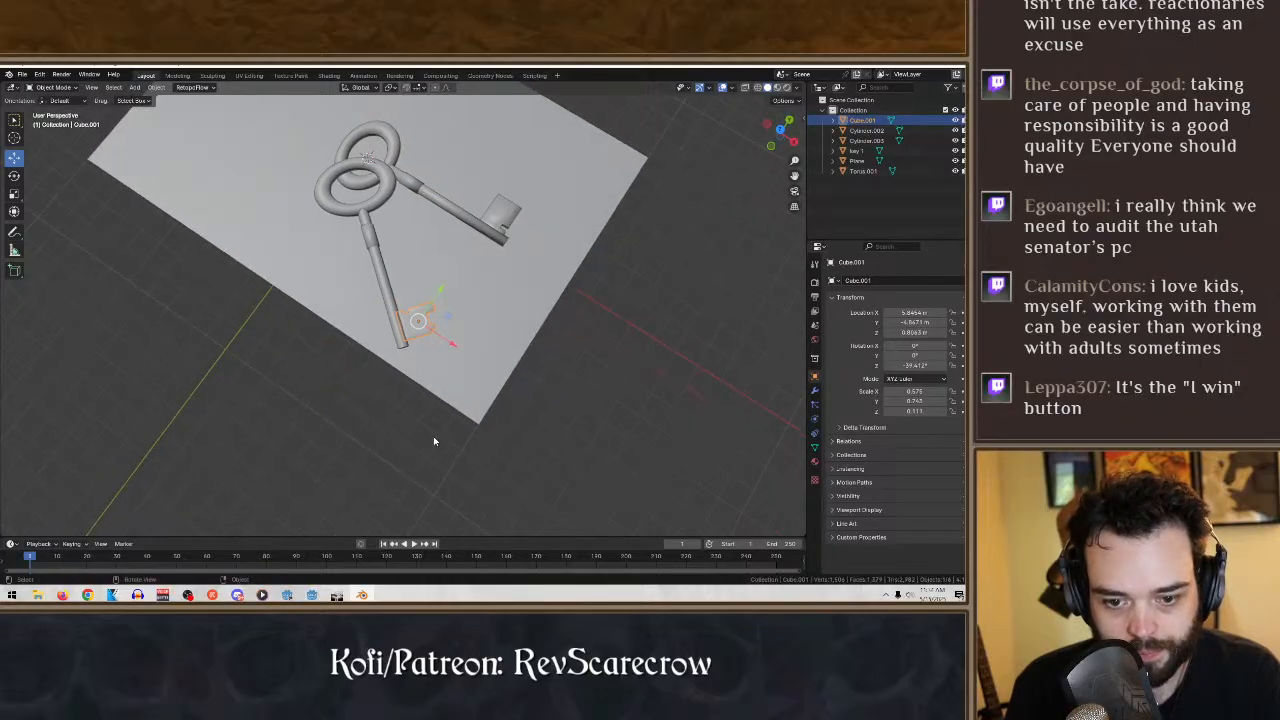
{"action": "left_click", "coordinate": [437, 437]}
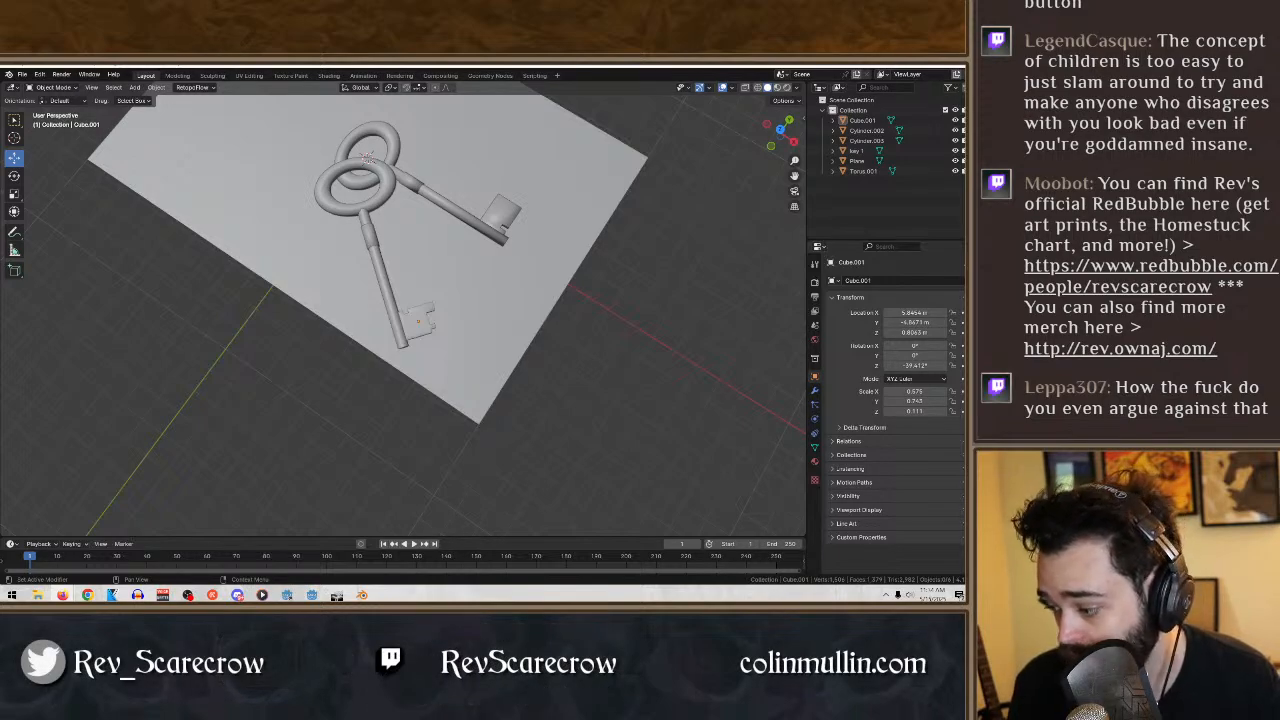
- Paste a copy of key 1 and move it along the Y axis, clear of the other two keys
{"action": "left_click", "coordinate": [508, 200]}
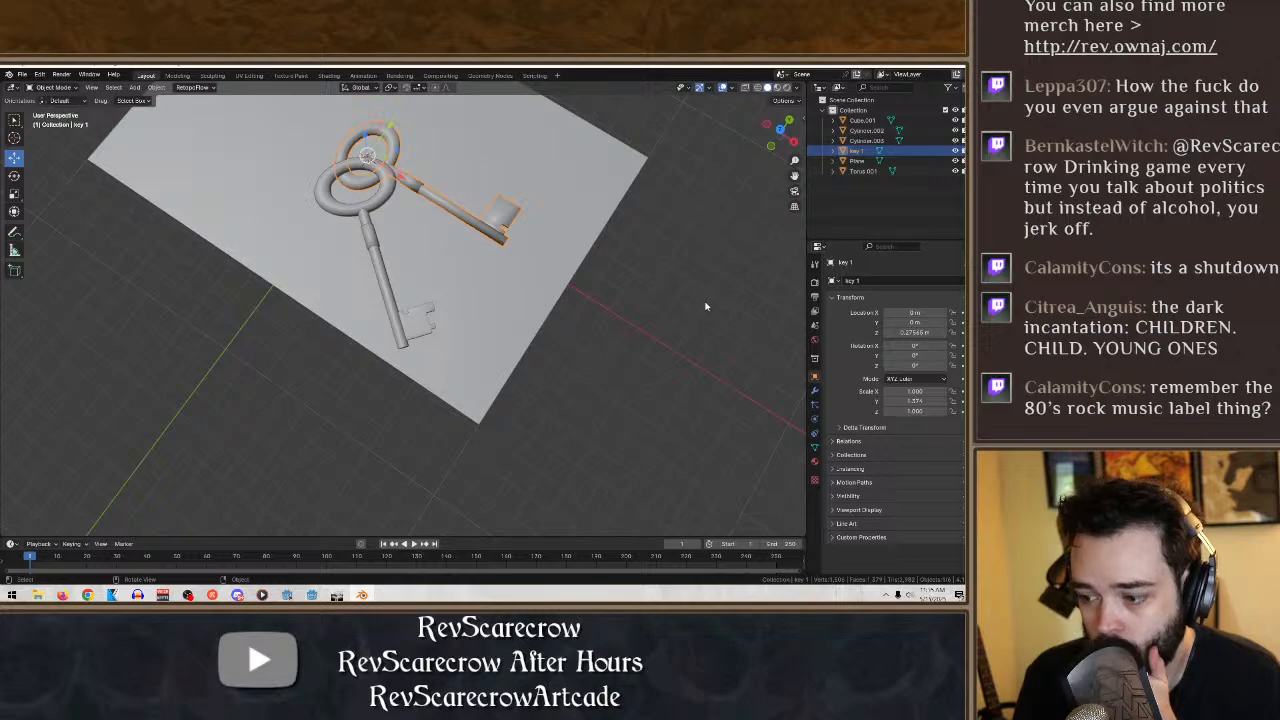
{"action": "key", "text": "ctrl+v"}
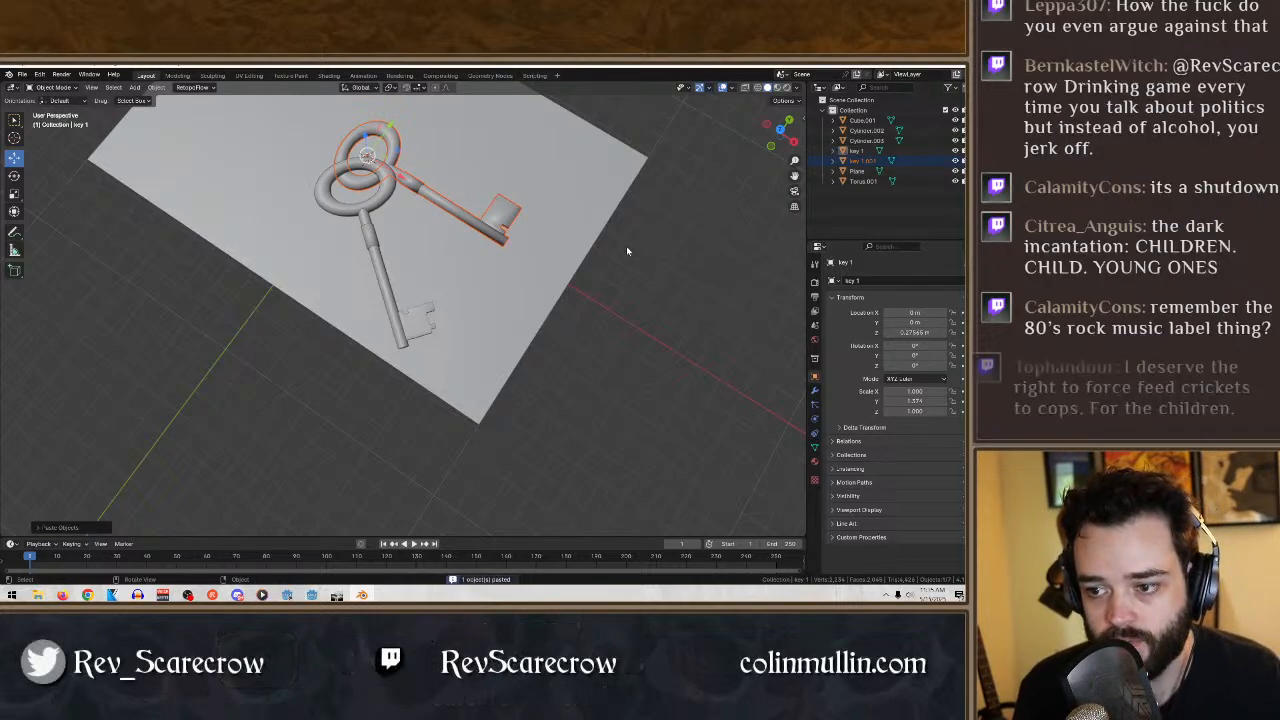
{"action": "middle_click_drag", "start_coordinate": [585, 141], "coordinate": [504, 342]}
{"action": "key", "text": "g"}
{"action": "left_click", "coordinate": [517, 340]}
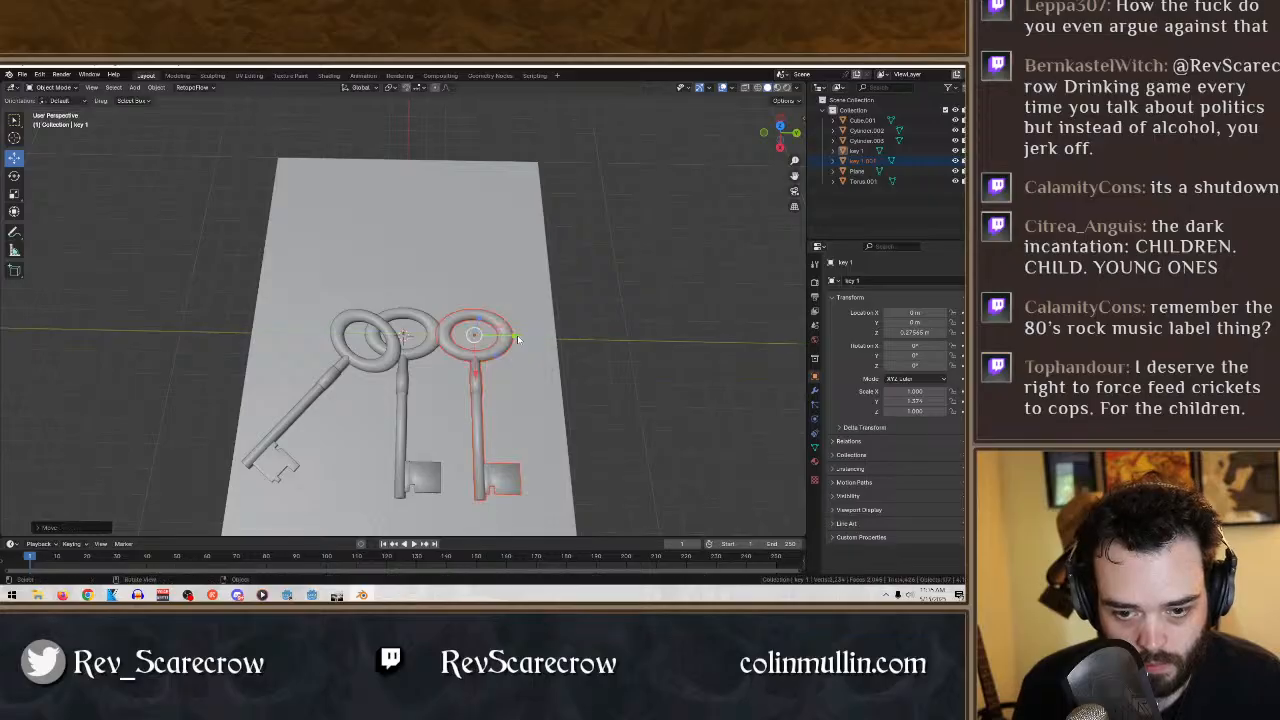
{"action": "left_click_drag", "start_coordinate": [514, 341], "coordinate": [538, 342]}
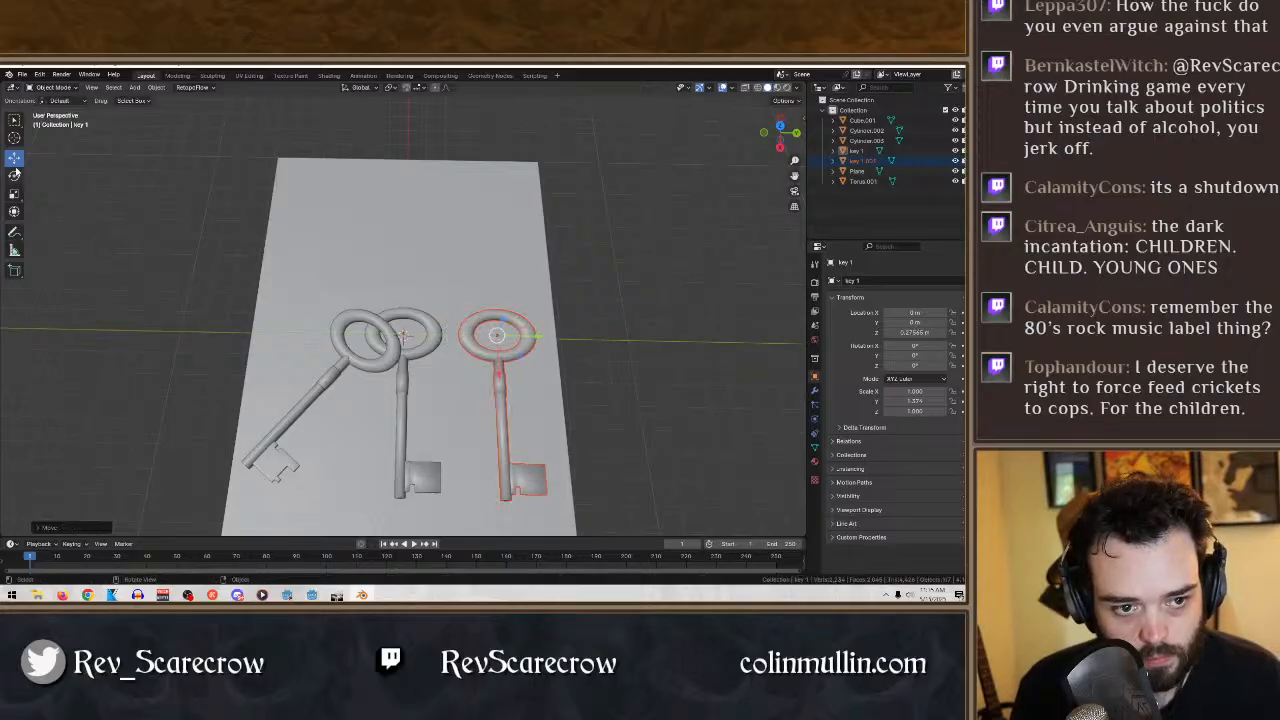
- Rotate the copied key around the Z axis so it fans outward, and slide it back along Y to overlap the original key's ring
{"action": "left_click", "coordinate": [15, 174]}
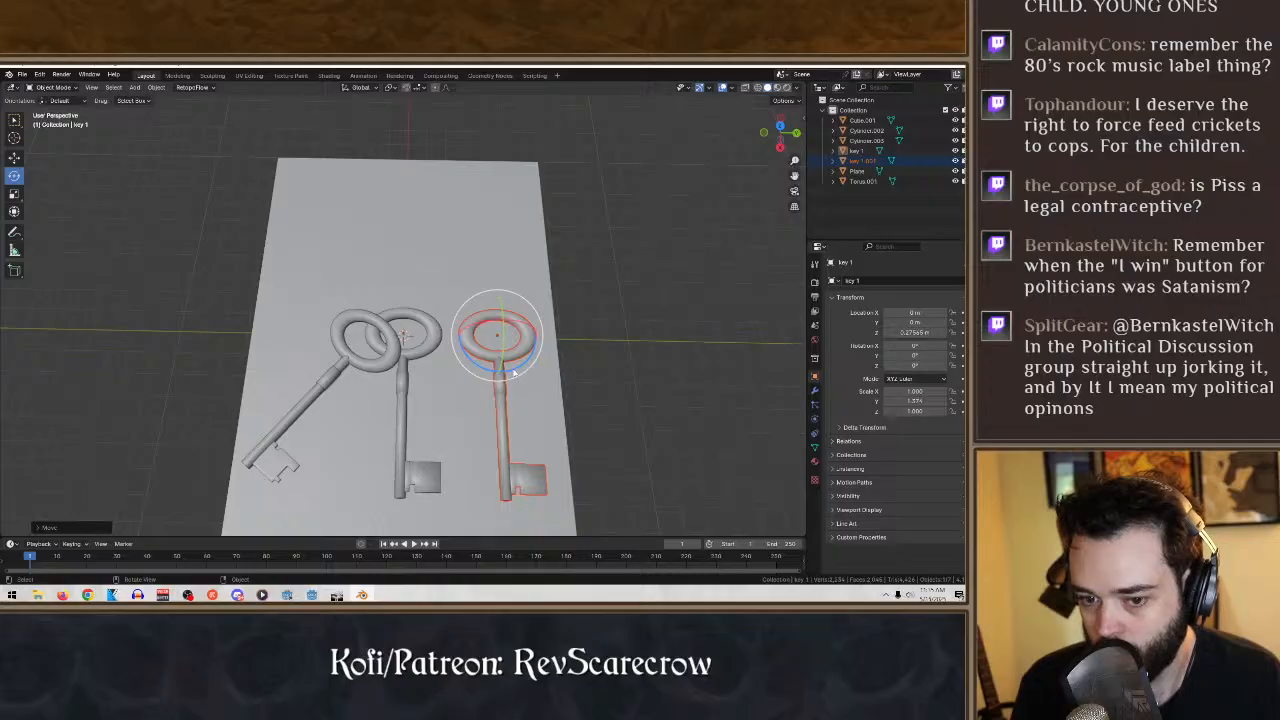
{"action": "left_click_drag", "start_coordinate": [511, 372], "coordinate": [591, 347]}
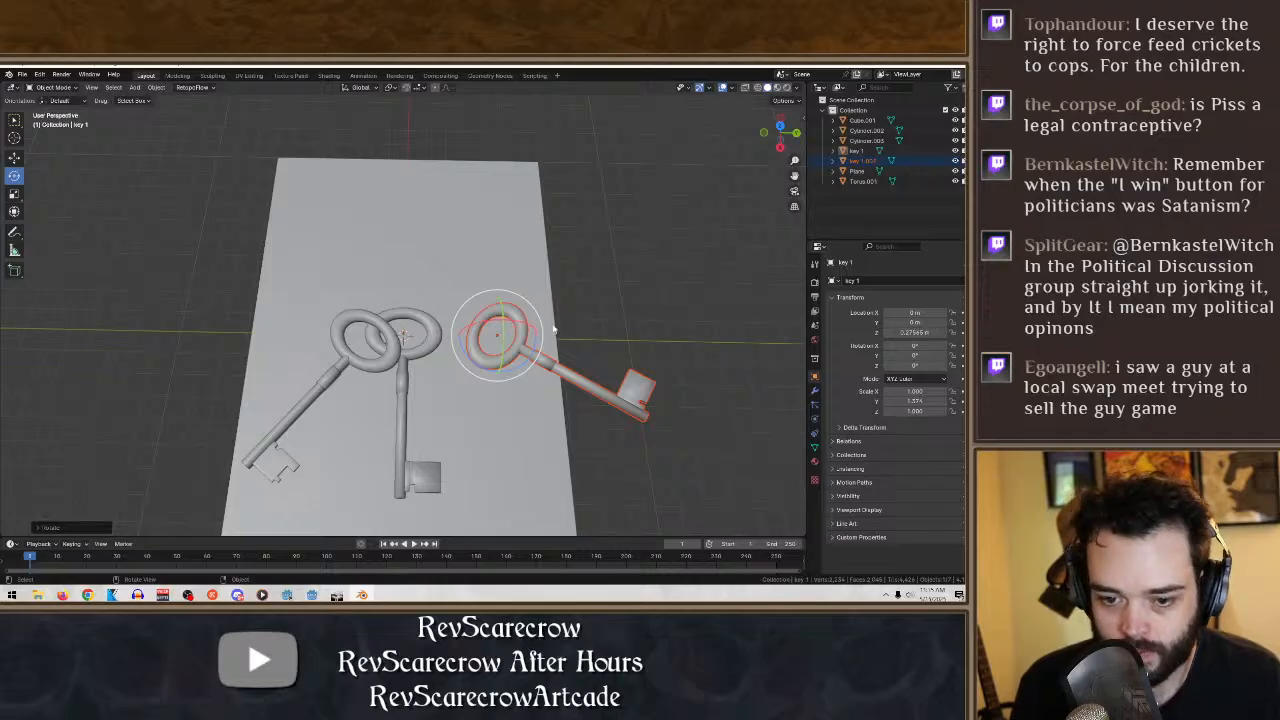
{"action": "left_click", "coordinate": [15, 157]}
{"action": "left_click_drag", "start_coordinate": [533, 338], "coordinate": [474, 335]}
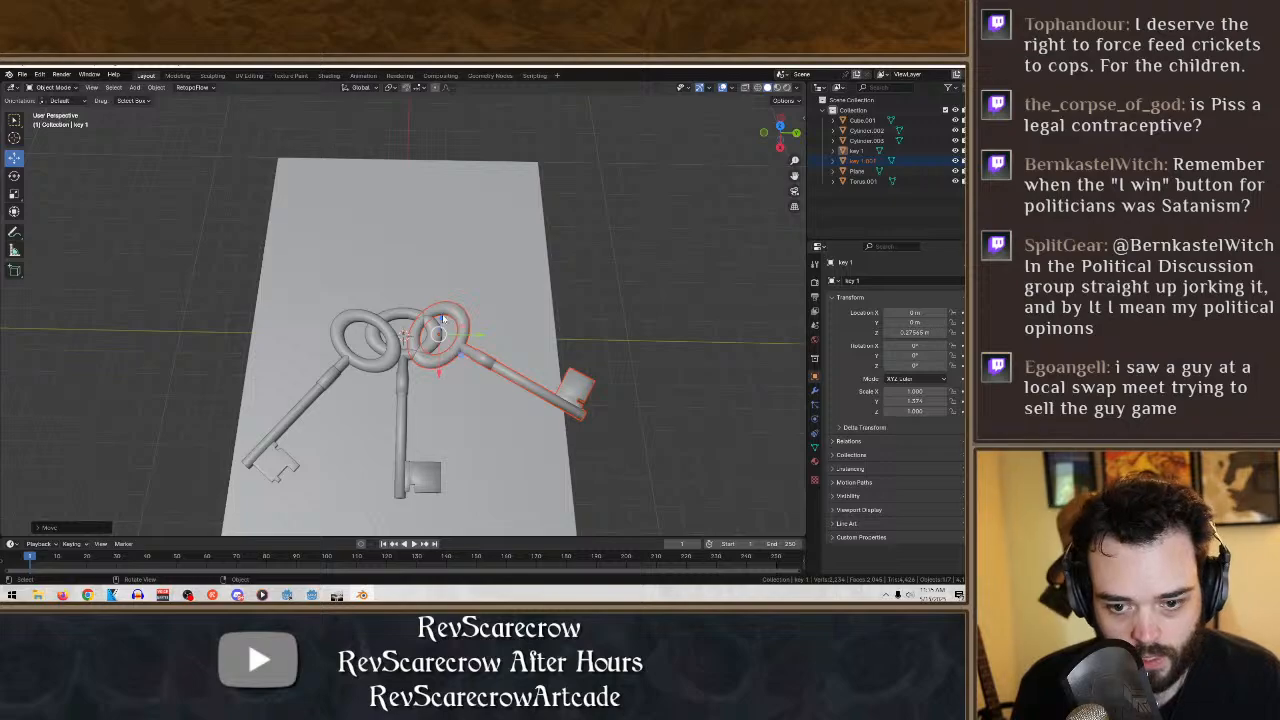
{"action": "middle_click_drag", "start_coordinate": [535, 349], "coordinate": [502, 336]}
- Select only the copied key, key 1.001, put it in Edit Mode and clear the mesh selection
{"action": "scroll", "coordinate": [517, 331], "scroll_direction": "up", "scroll_amount": 5}
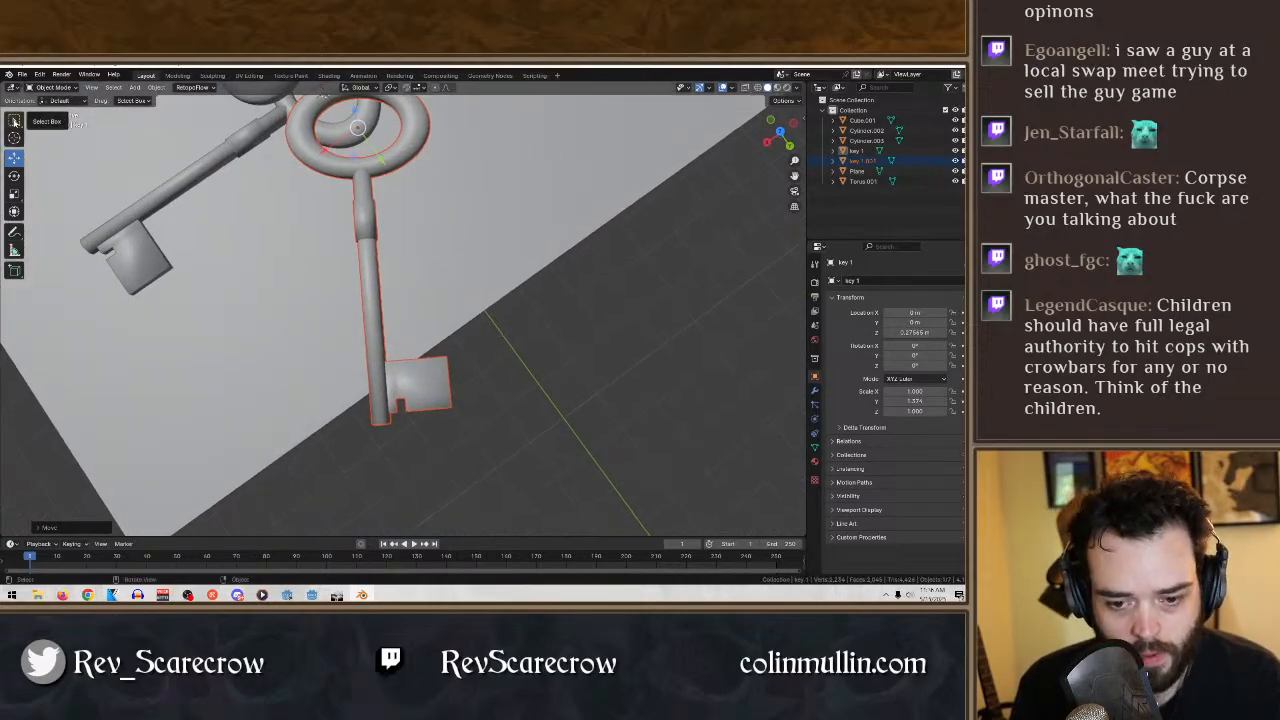
{"action": "left_click", "coordinate": [14, 121]}
{"action": "left_click", "coordinate": [436, 372]}
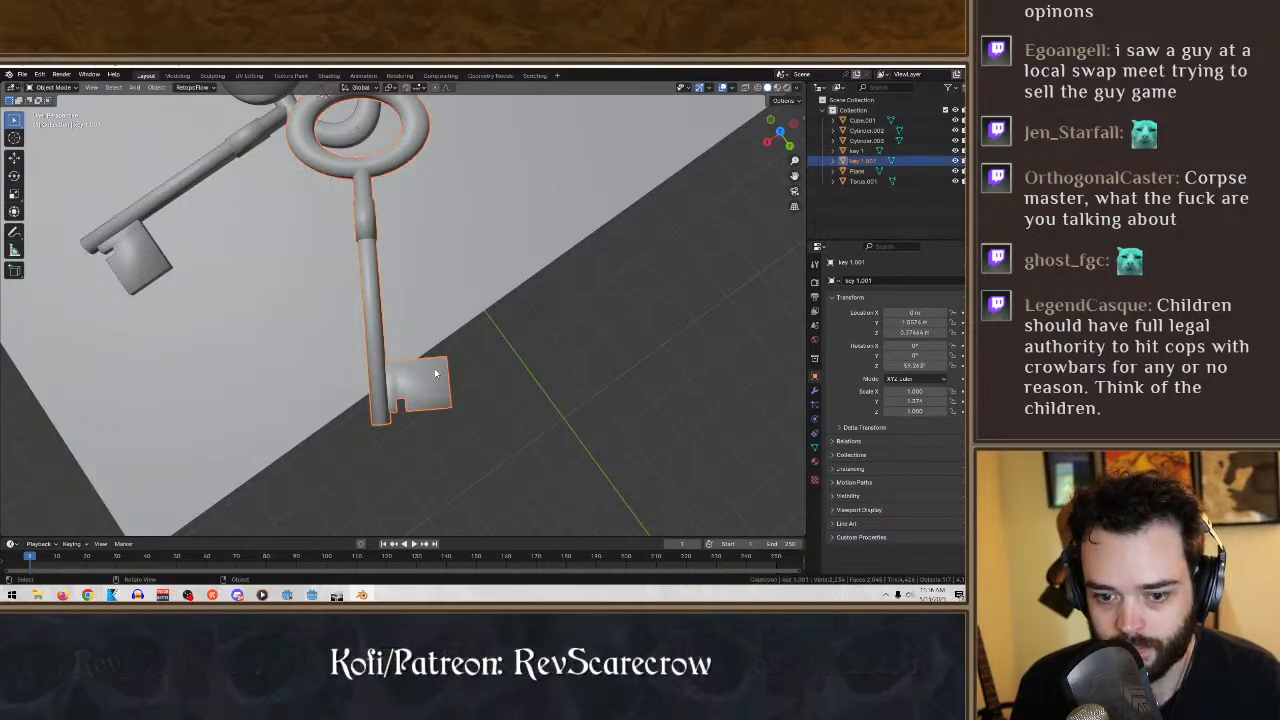
{"action": "left_click", "coordinate": [52, 87]}
{"action": "left_click", "coordinate": [52, 114]}
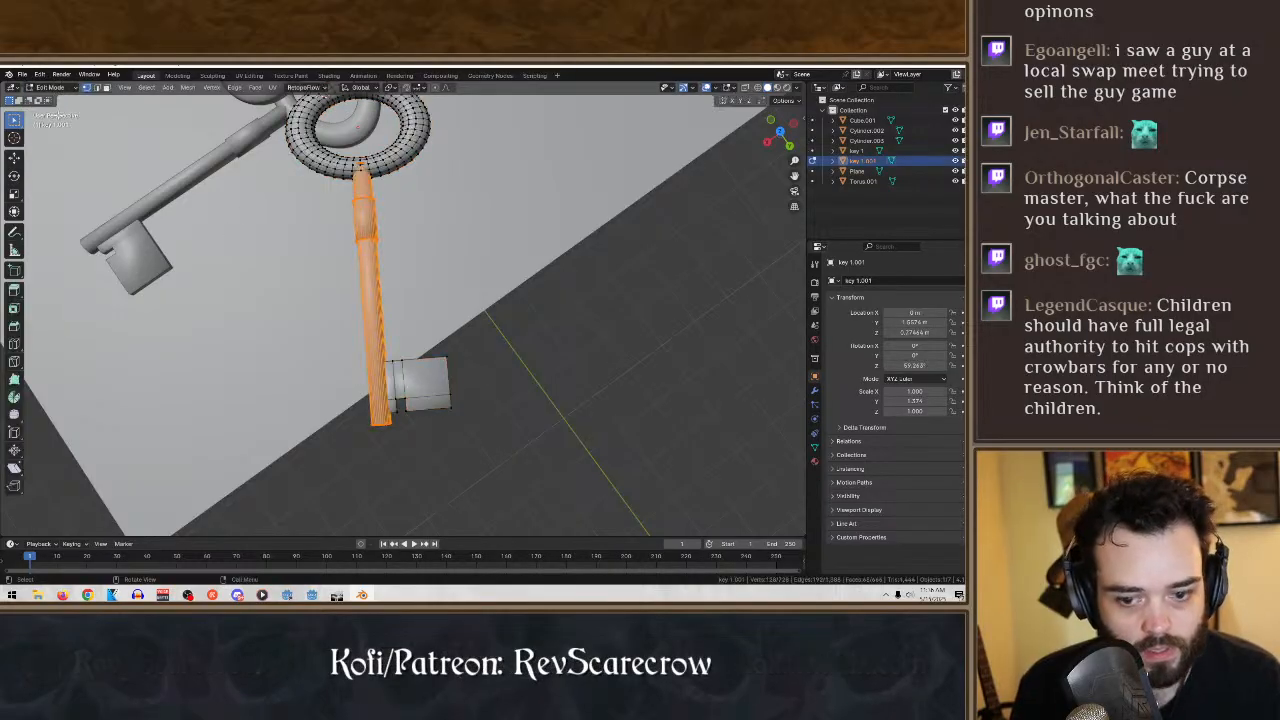
{"action": "middle_click_drag", "start_coordinate": [460, 295], "coordinate": [499, 334]}
{"action": "left_click", "coordinate": [525, 342]}
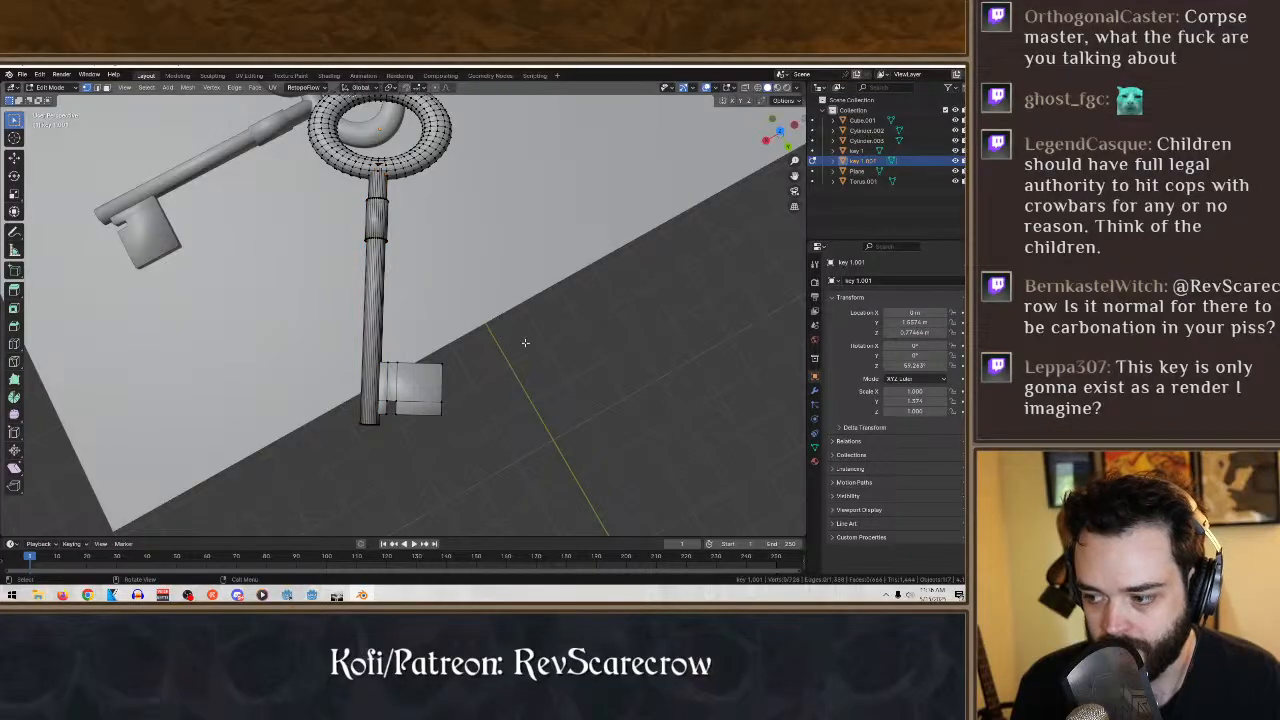
- Add a loop cut across the copied key's bit, close to the edge opposite the existing notch
{"action": "scroll", "coordinate": [549, 360], "scroll_direction": "up", "scroll_amount": 2}
{"action": "middle_click_drag", "start_coordinate": [558, 389], "coordinate": [592, 363]}
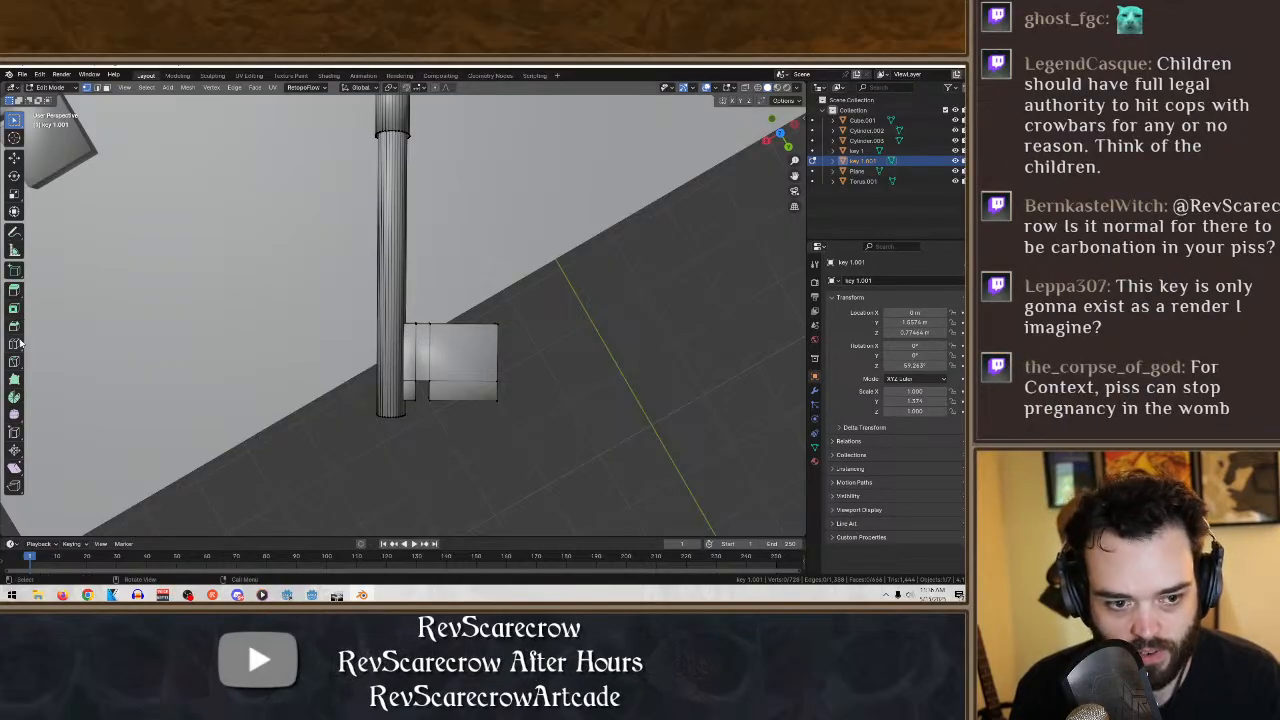
{"action": "left_click", "coordinate": [20, 344]}
{"action": "left_click_drag", "start_coordinate": [493, 352], "coordinate": [496, 341]}
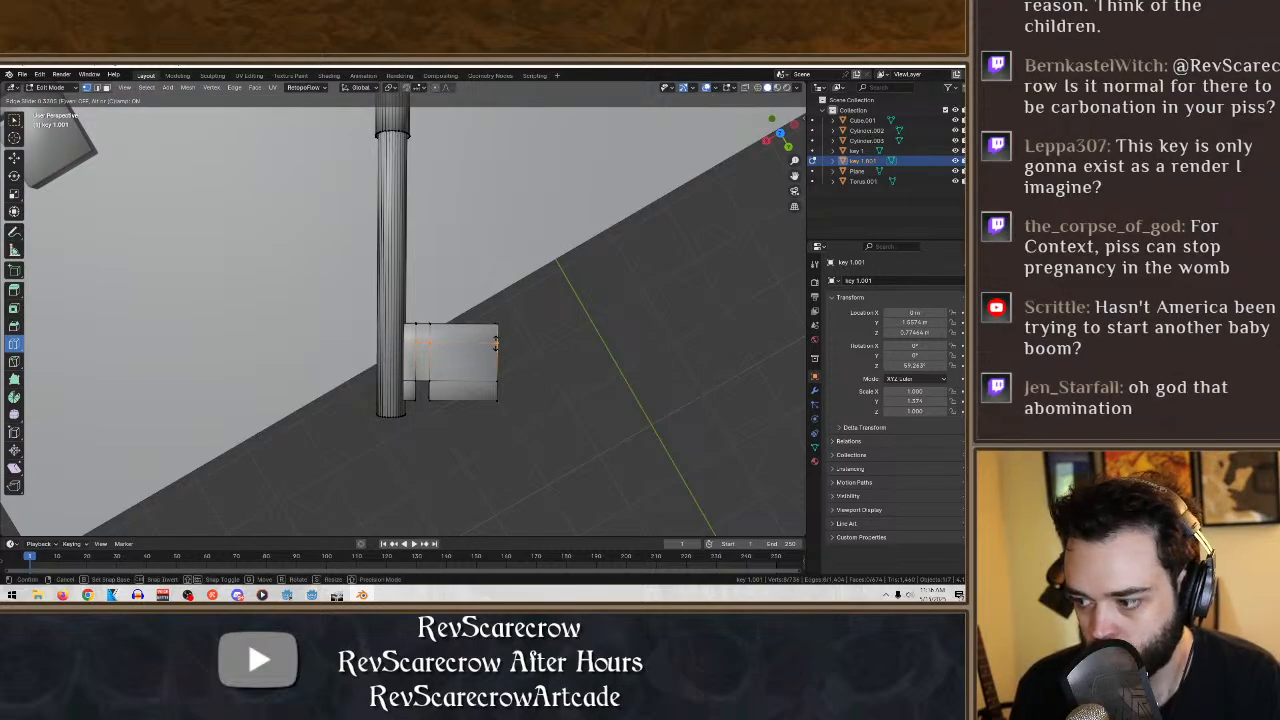
{"action": "left_click_drag", "start_coordinate": [494, 343], "coordinate": [494, 343]}
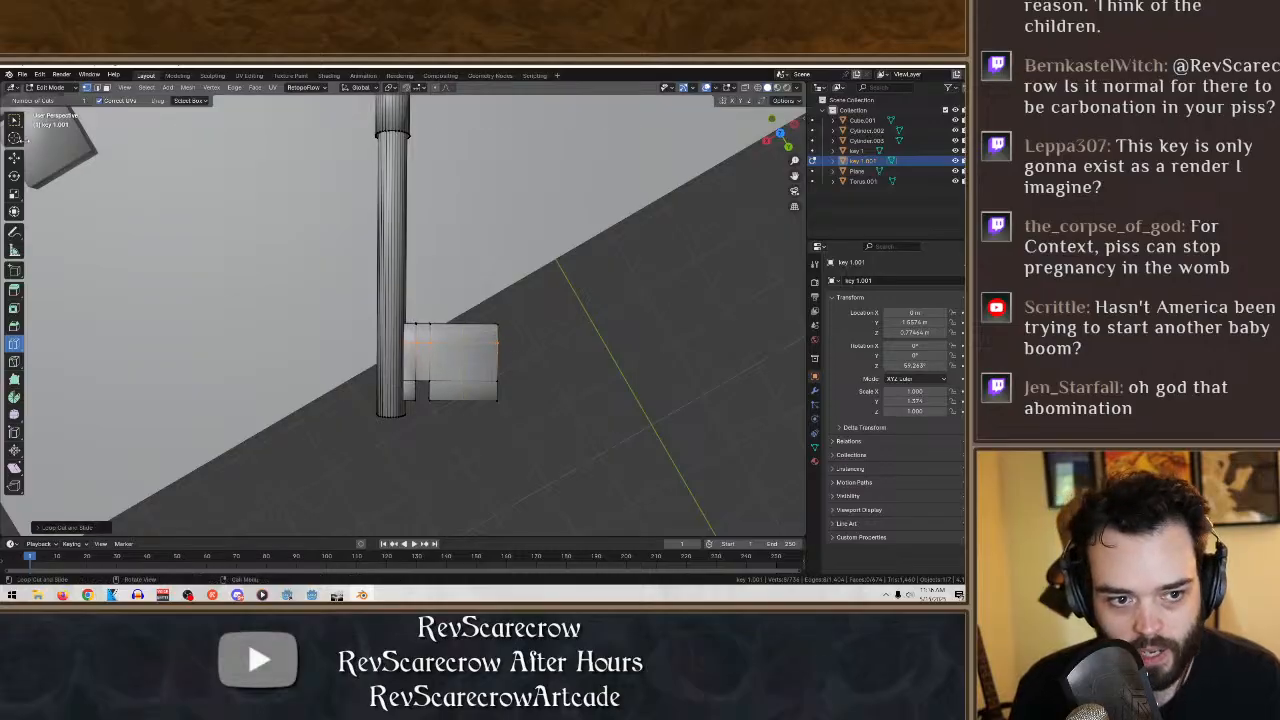
- Delete the upper face of the small bit segment near the shaft, between the new loop cut and the uncut edge
{"action": "middle_click_drag", "start_coordinate": [544, 393], "coordinate": [433, 318]}
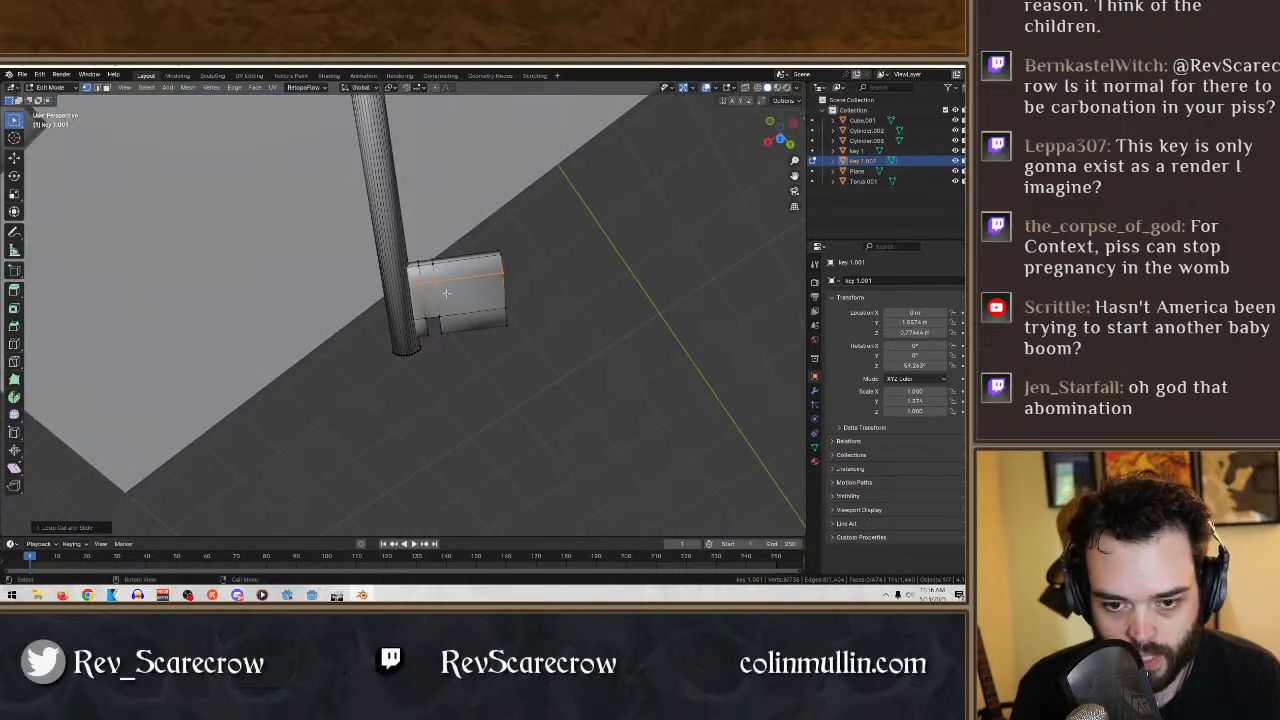
{"action": "left_click", "coordinate": [424, 252]}
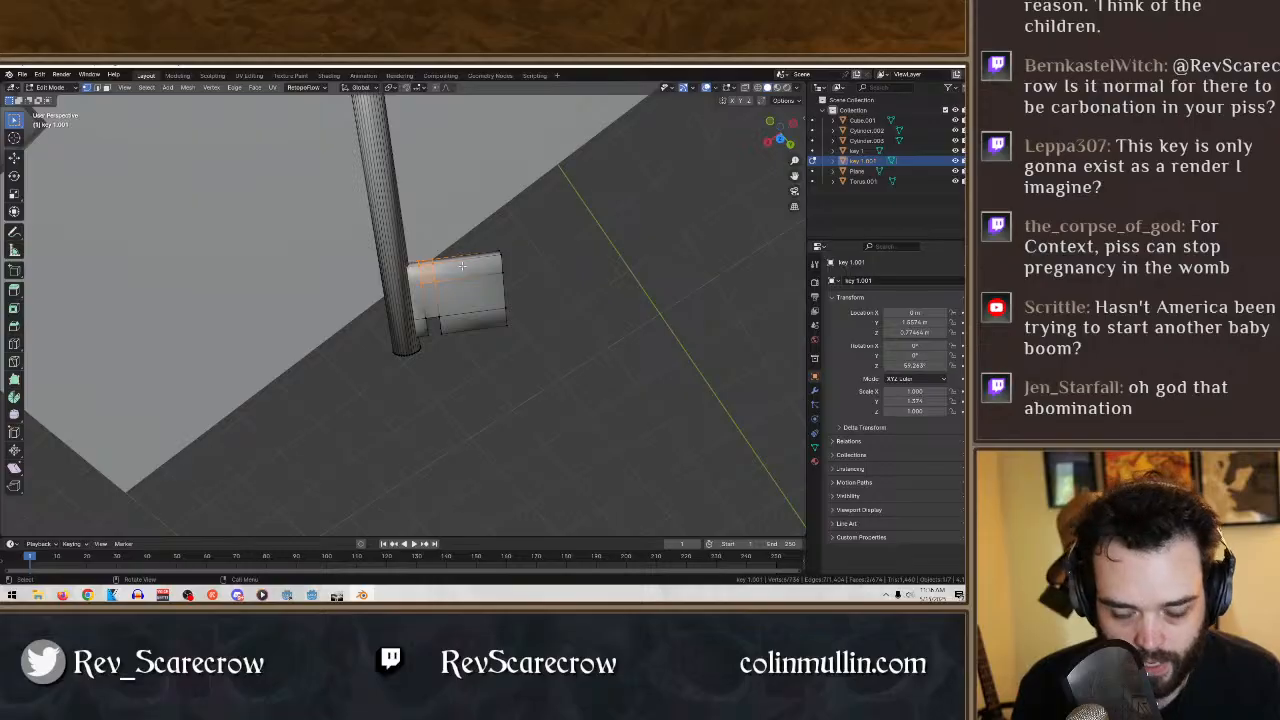
{"action": "key", "text": "x"}
{"action": "left_click", "coordinate": [463, 267]}
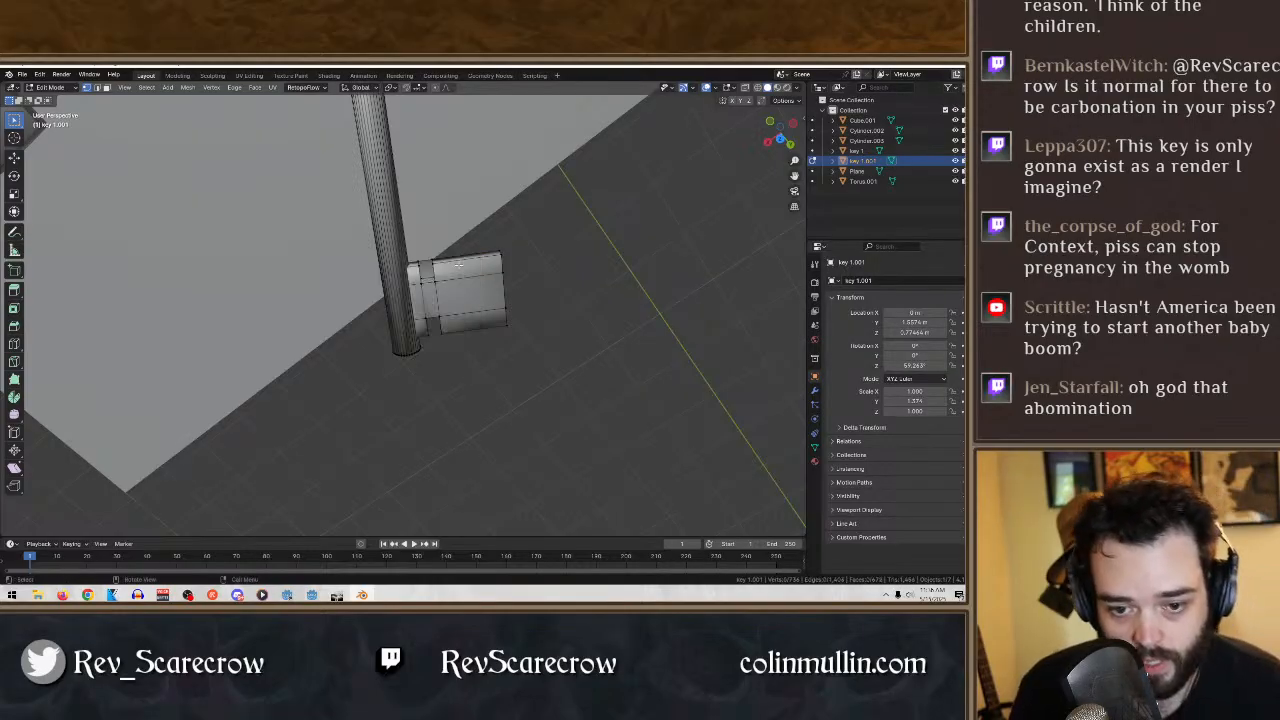
- Delete the remaining opposite face of the same small segment to open a second square notch through the bit
{"action": "scroll", "coordinate": [433, 268], "scroll_direction": "up", "scroll_amount": 4}
{"action": "middle_click_drag", "start_coordinate": [541, 298], "coordinate": [120, 191]}
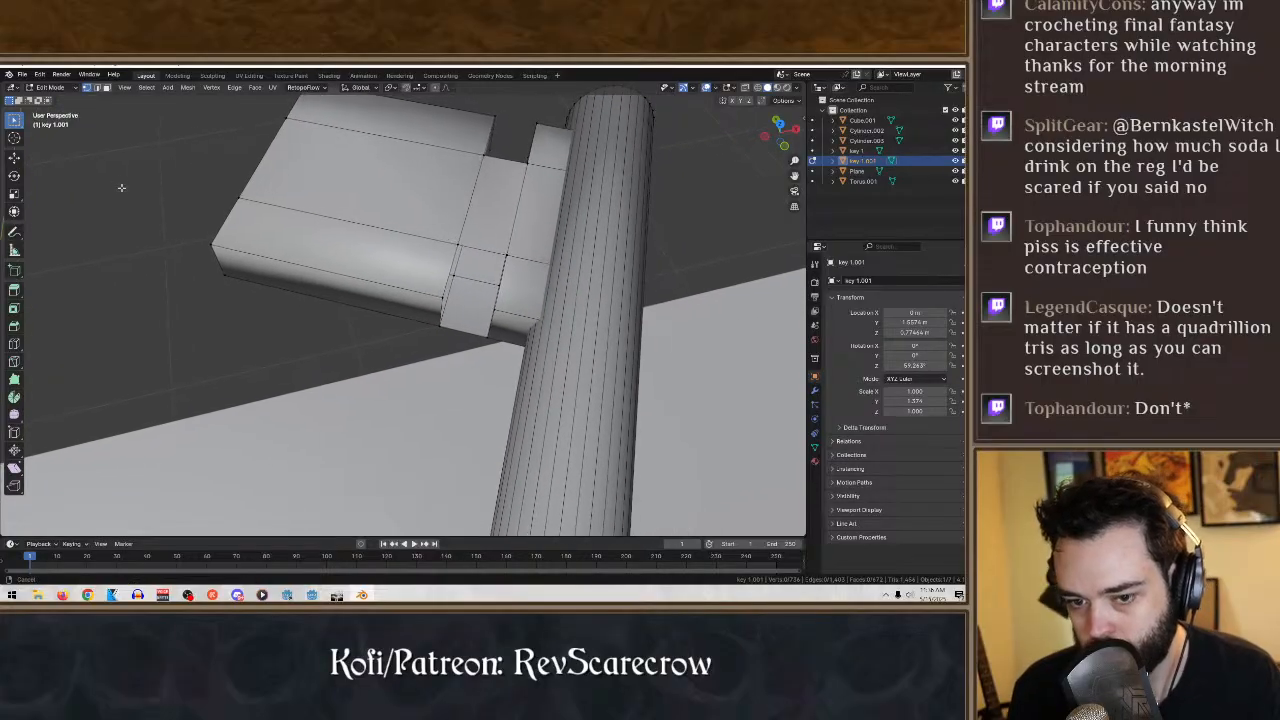
{"action": "left_click", "coordinate": [440, 320], "text": "shift"}
{"action": "left_click", "coordinate": [455, 276], "text": "shift"}
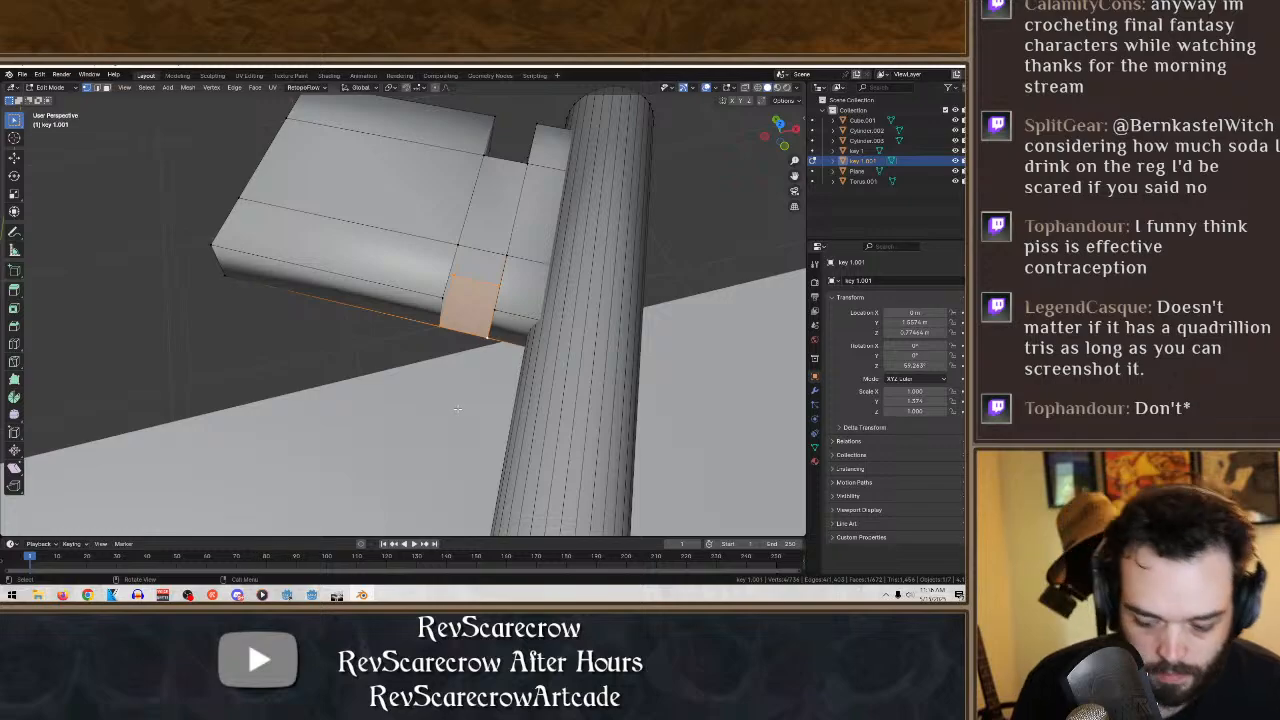
{"action": "key", "text": "x"}
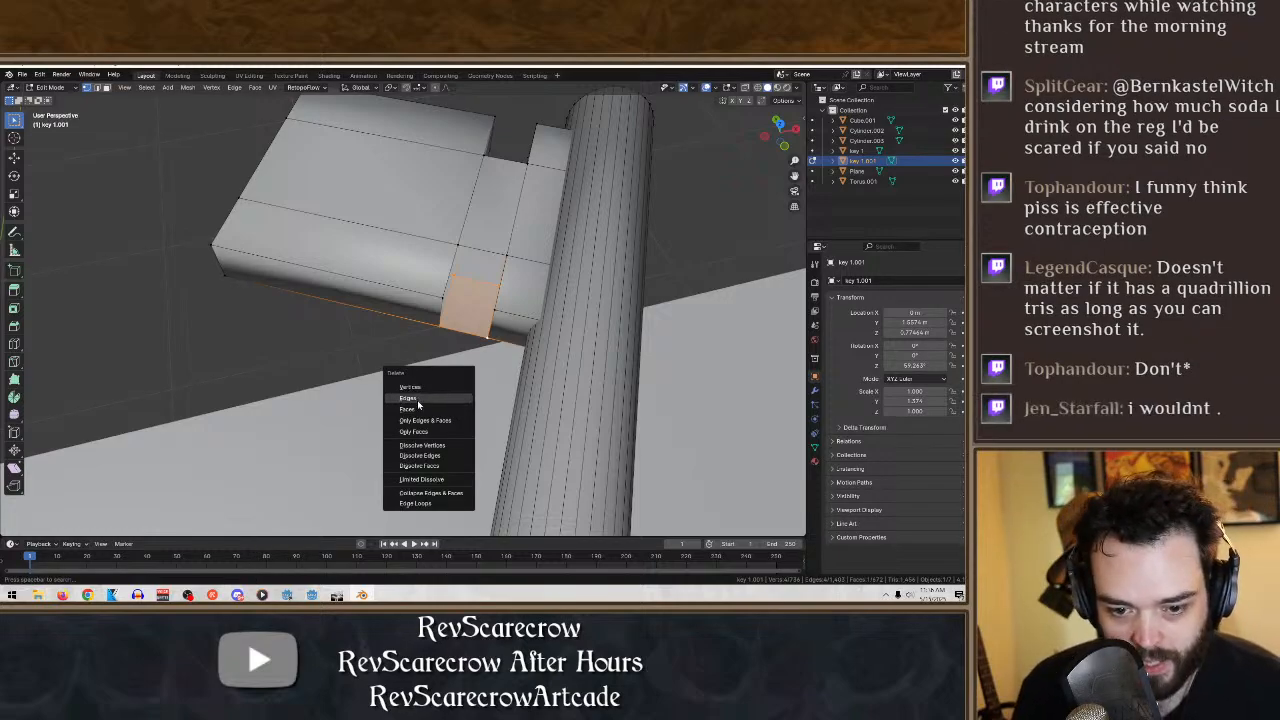
{"action": "left_click", "coordinate": [415, 410]}
{"action": "middle_click_drag", "start_coordinate": [415, 410], "coordinate": [333, 321]}
- Fill the new notch's side wall farthest from the shaft and its inner back wall with faces
{"action": "left_click", "coordinate": [514, 387]}
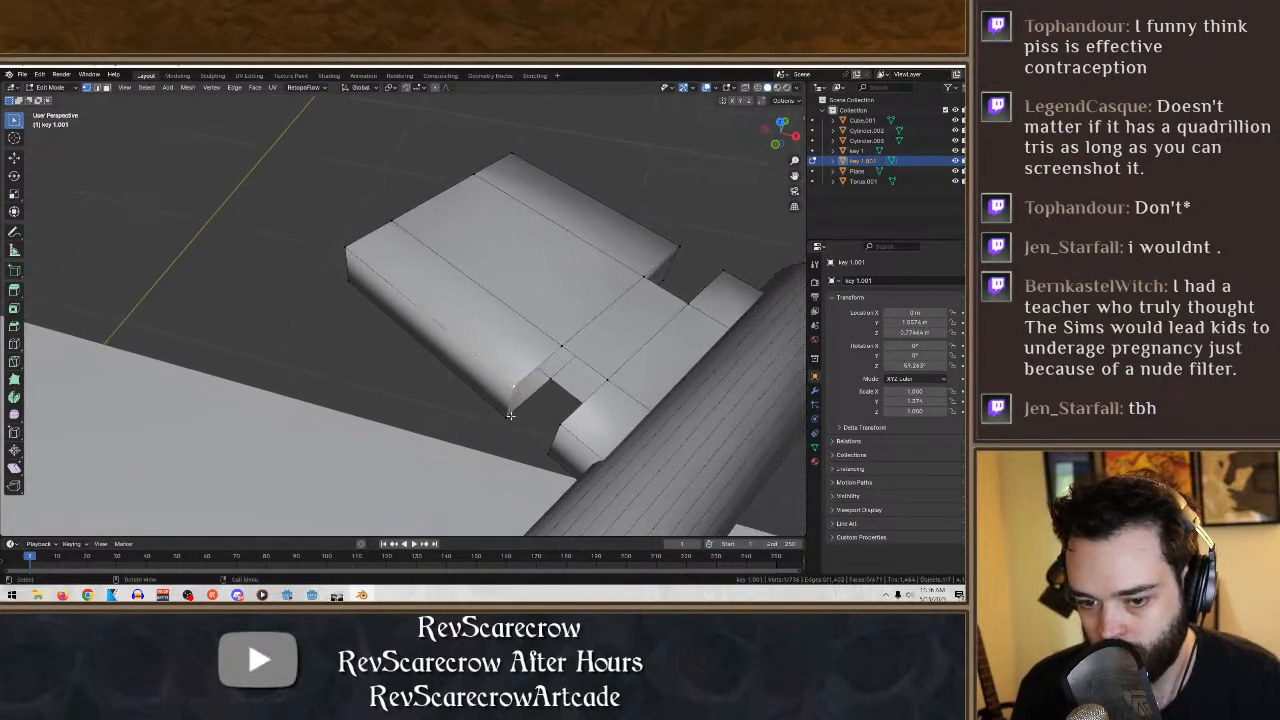
{"action": "left_click", "coordinate": [507, 416], "text": "shift"}
{"action": "left_click", "coordinate": [547, 390], "text": "shift"}
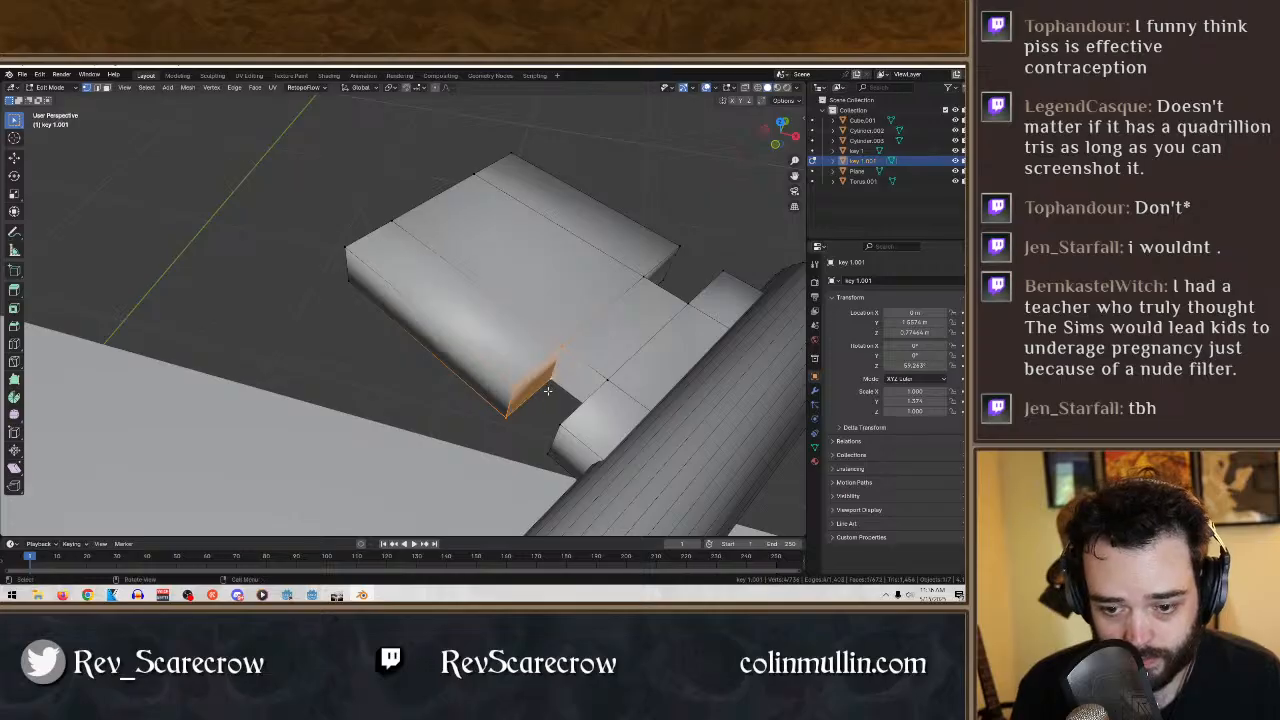
{"action": "middle_click_drag", "start_coordinate": [505, 398], "coordinate": [329, 386]}
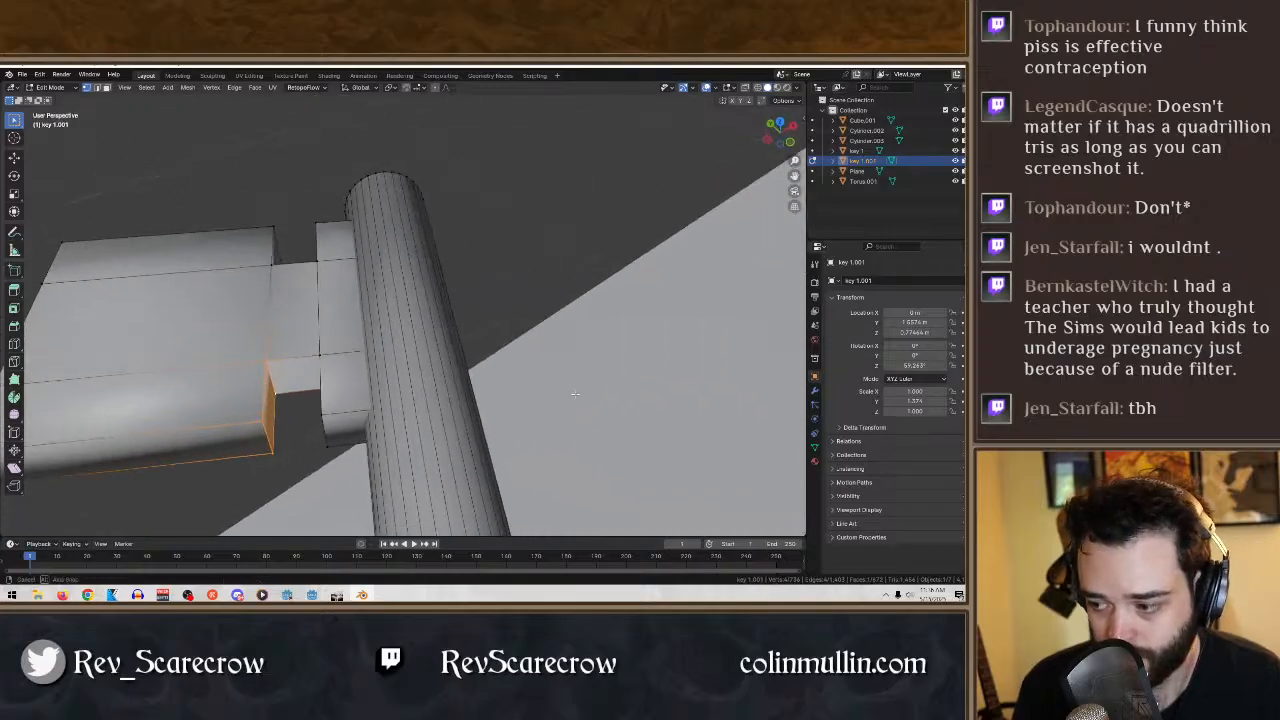
{"action": "left_click", "coordinate": [275, 387], "text": "shift"}
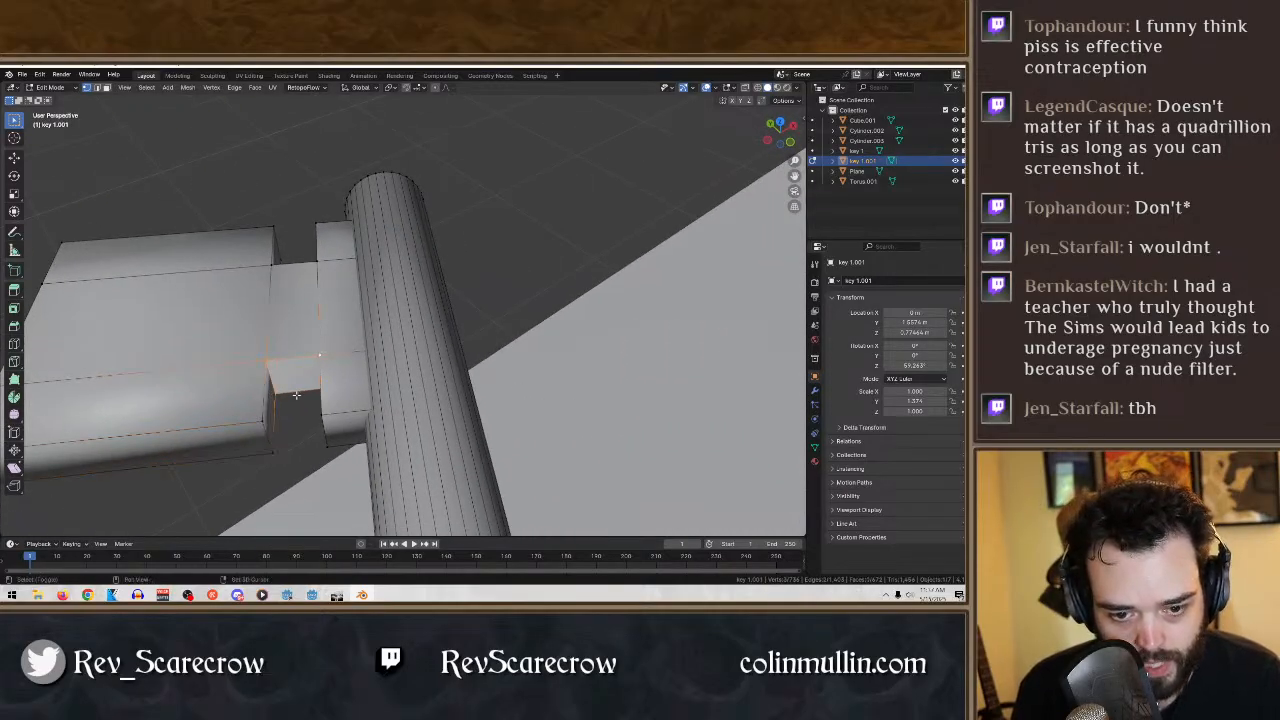
{"action": "middle_click_drag", "start_coordinate": [296, 395], "coordinate": [314, 316]}
{"action": "left_click", "coordinate": [180, 491], "text": "shift"}
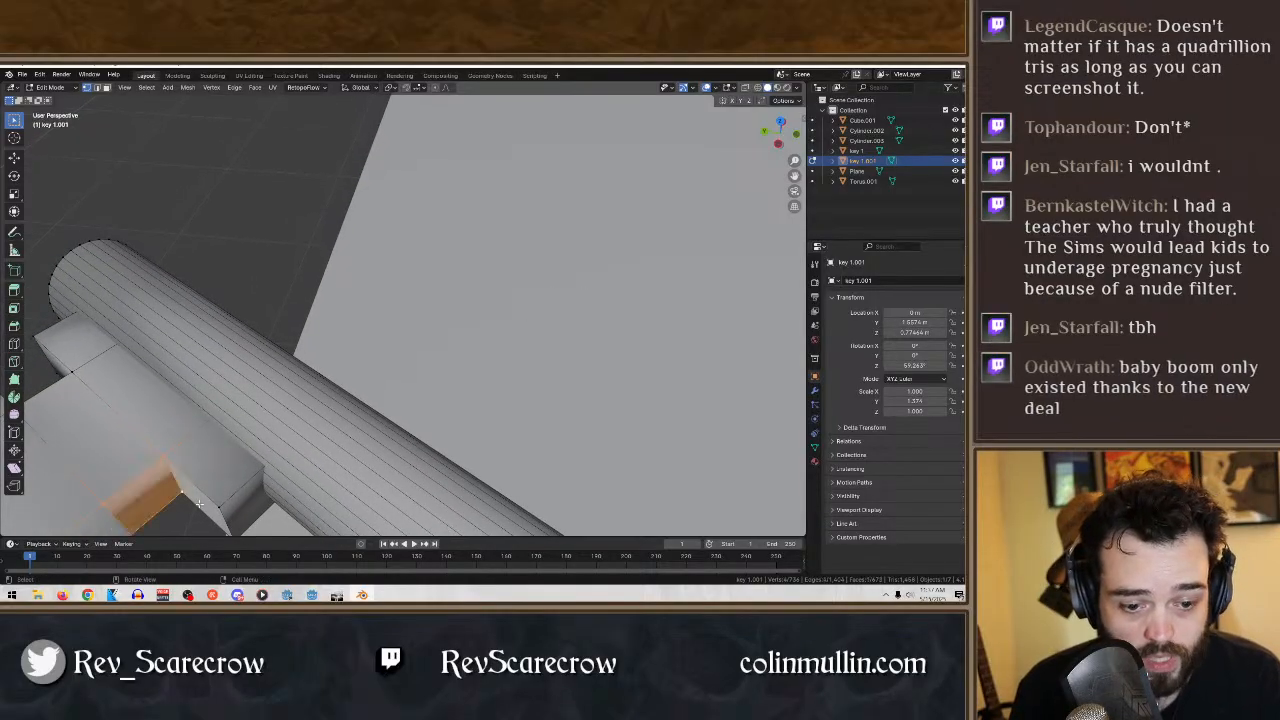
- Fill the new notch's remaining side wall beside the shaft with a face
{"action": "middle_click_drag", "start_coordinate": [267, 430], "coordinate": [450, 431]}
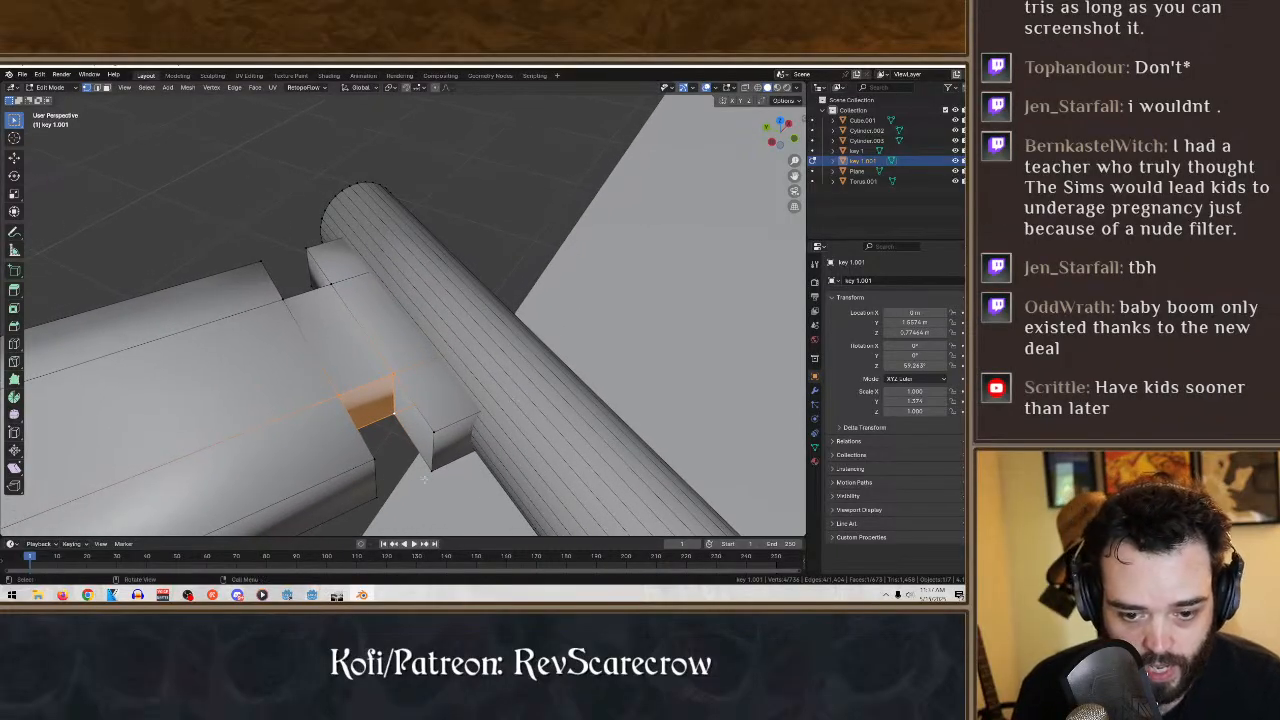
{"action": "left_click", "coordinate": [428, 475]}
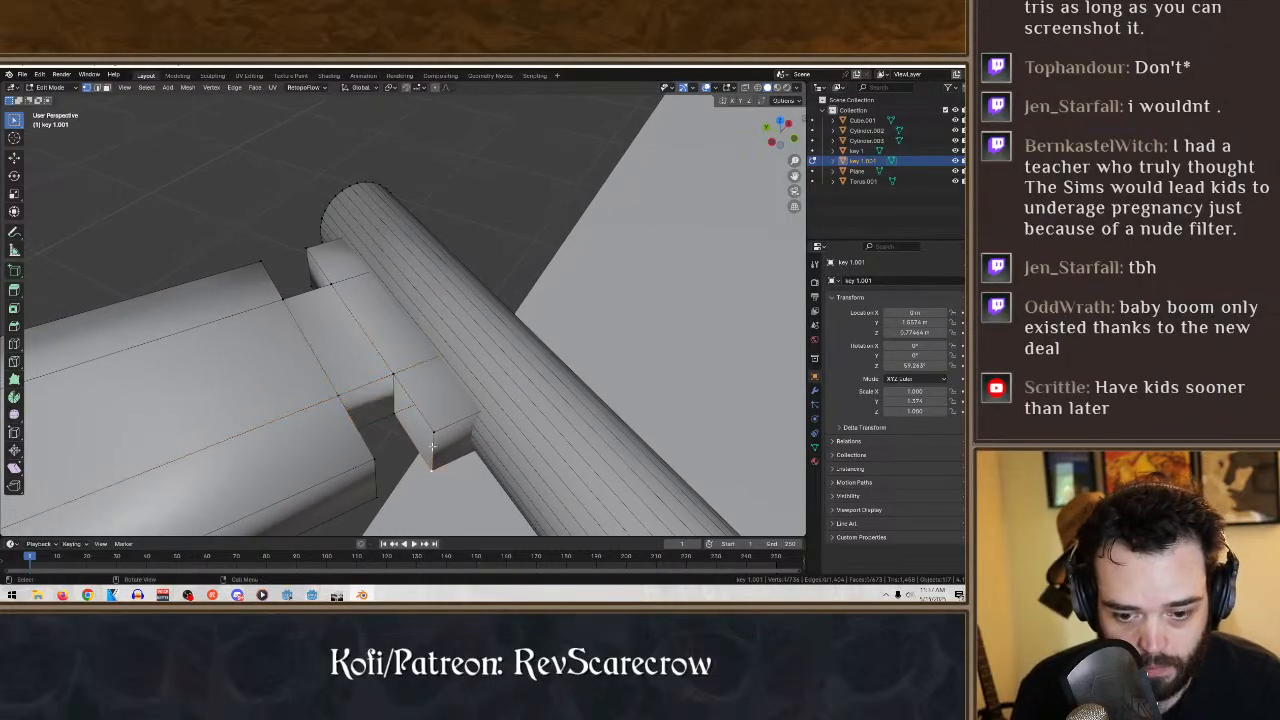
{"action": "left_click", "coordinate": [393, 371], "text": "shift"}
{"action": "left_click", "coordinate": [429, 457], "text": "shift"}
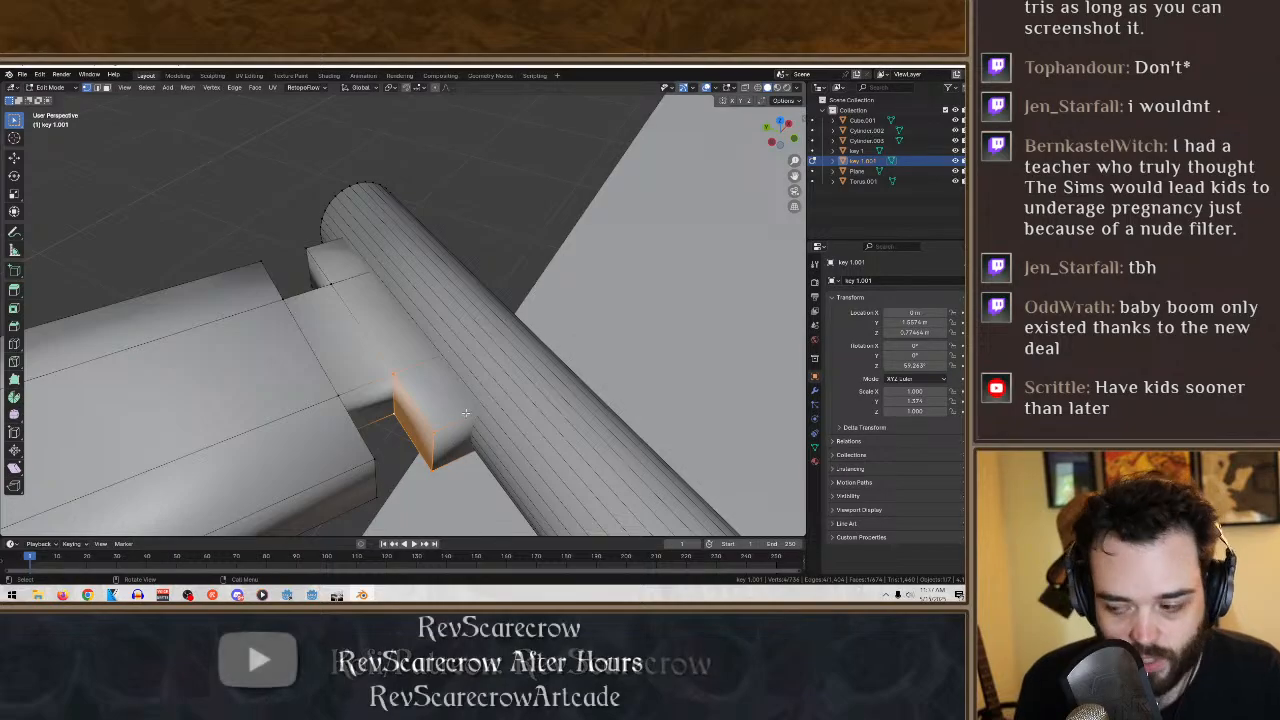
- Add two loop cuts along the middle band of the key's bit, running outward from the shaft
{"action": "middle_click_drag", "start_coordinate": [384, 365], "coordinate": [311, 371]}
{"action": "scroll", "coordinate": [311, 371], "scroll_direction": "down", "scroll_amount": 4}
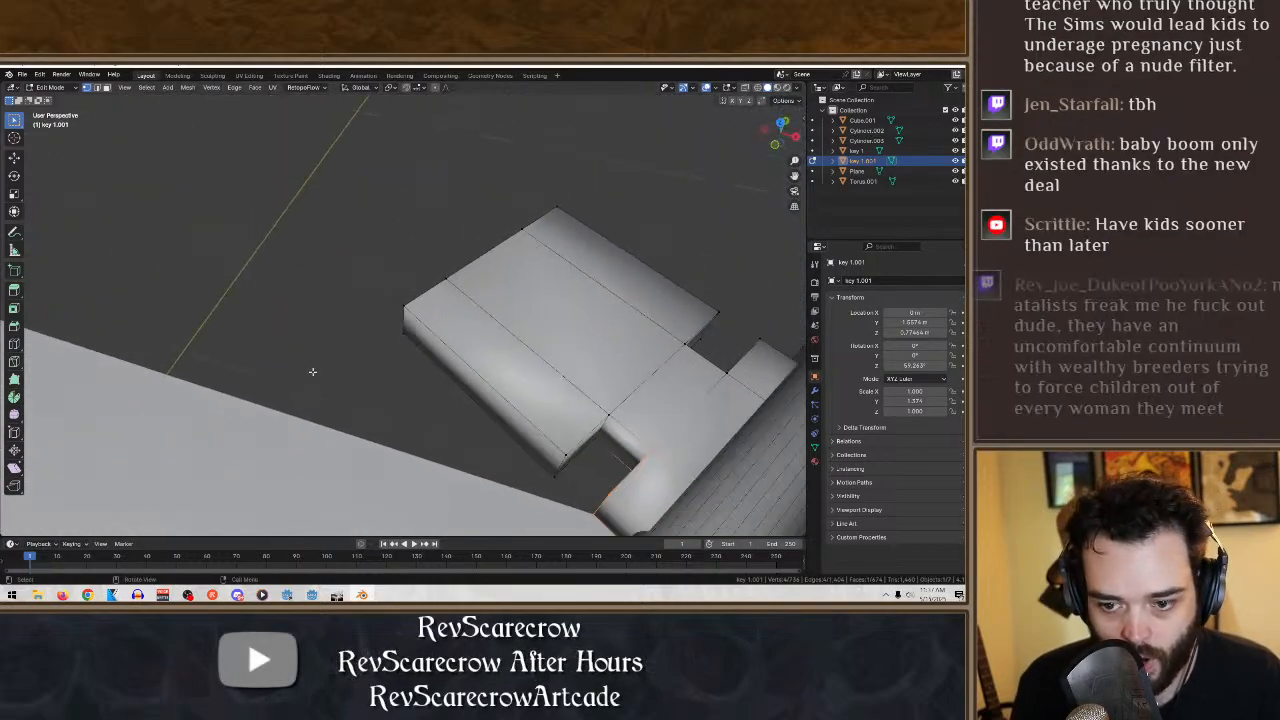
{"action": "scroll", "coordinate": [462, 321], "scroll_direction": "down", "scroll_amount": 4}
{"action": "middle_click_drag", "start_coordinate": [462, 321], "coordinate": [369, 307]}
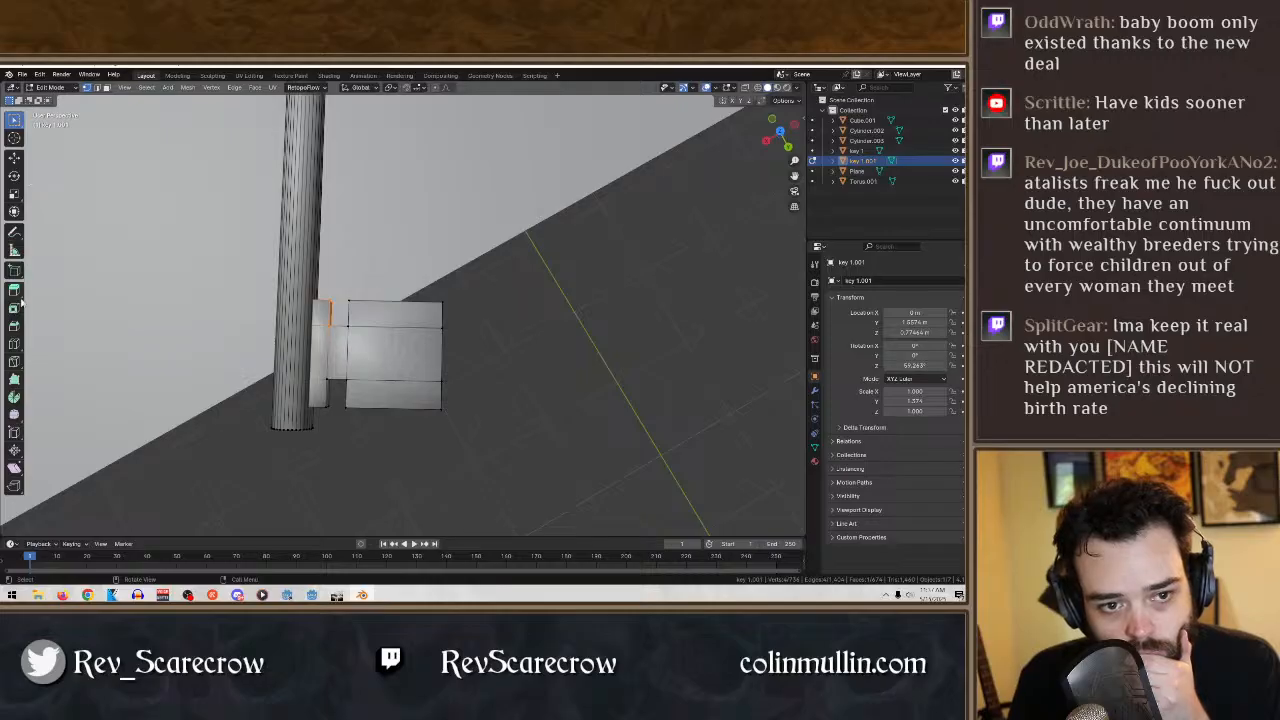
{"action": "left_click", "coordinate": [14, 343]}
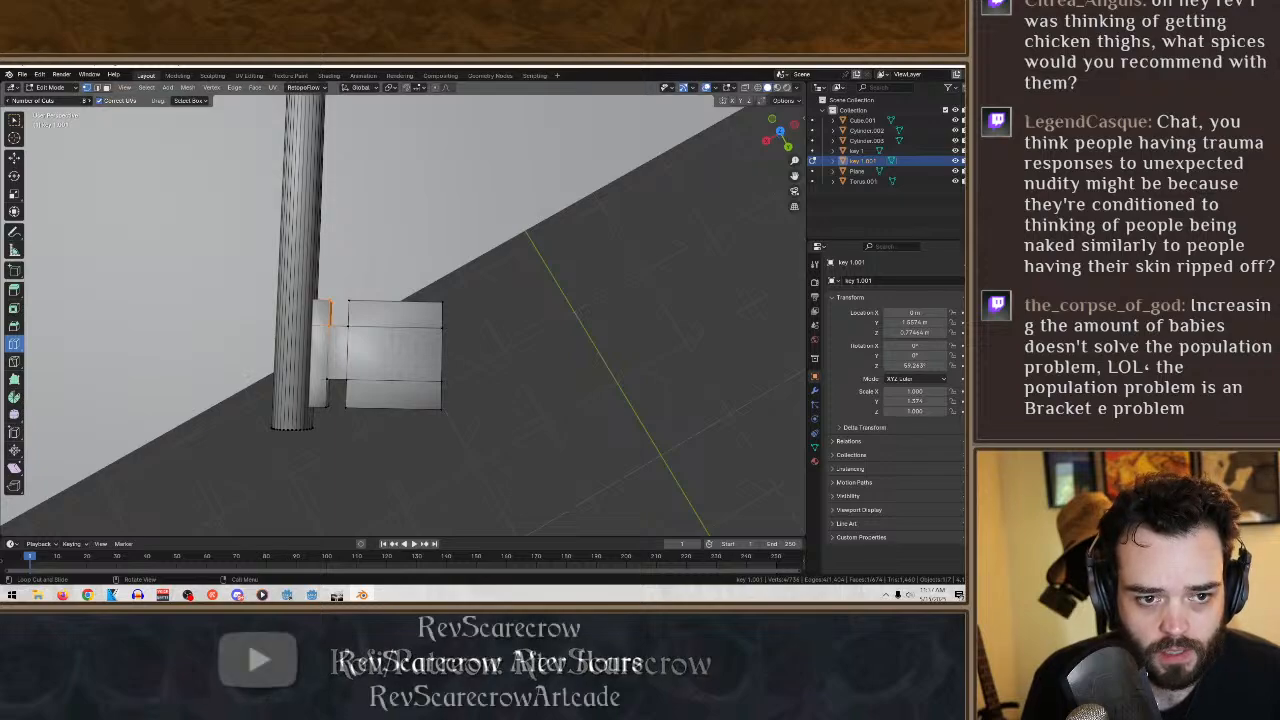
{"action": "left_click_drag", "start_coordinate": [437, 349], "coordinate": [437, 350]}
{"action": "key", "text": "ctrl+z"}
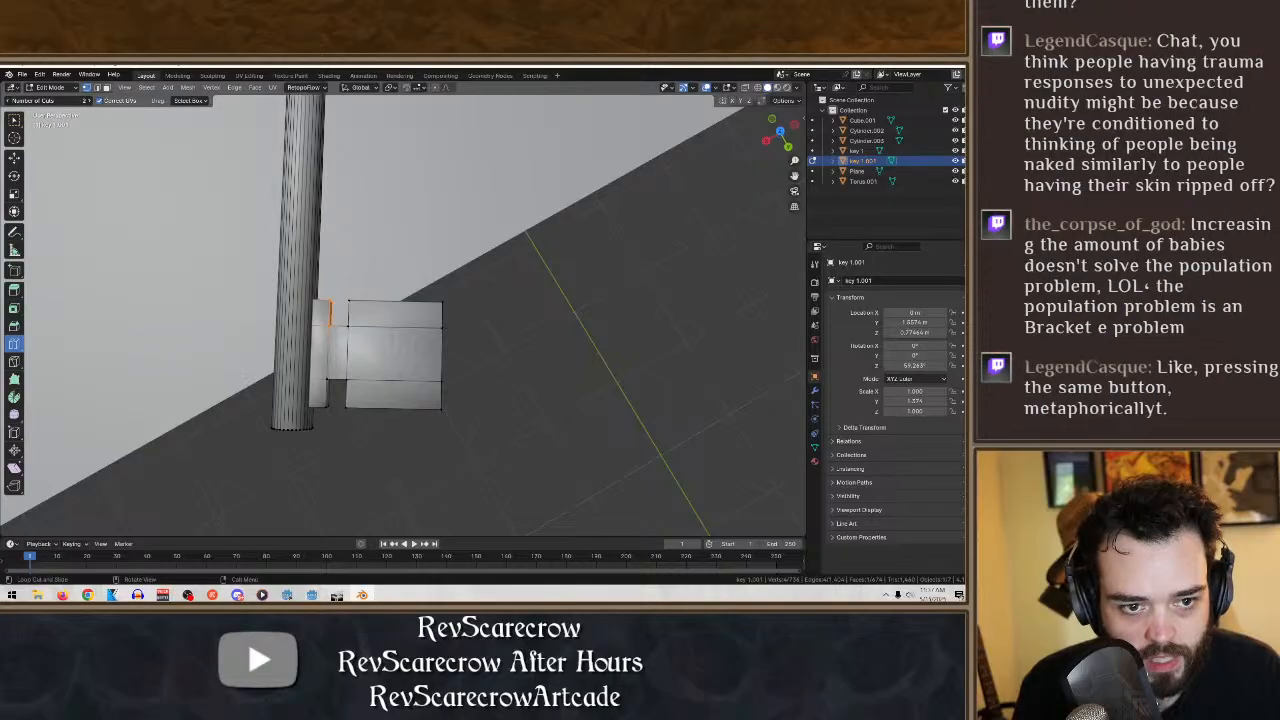
{"action": "left_click", "coordinate": [431, 366]}
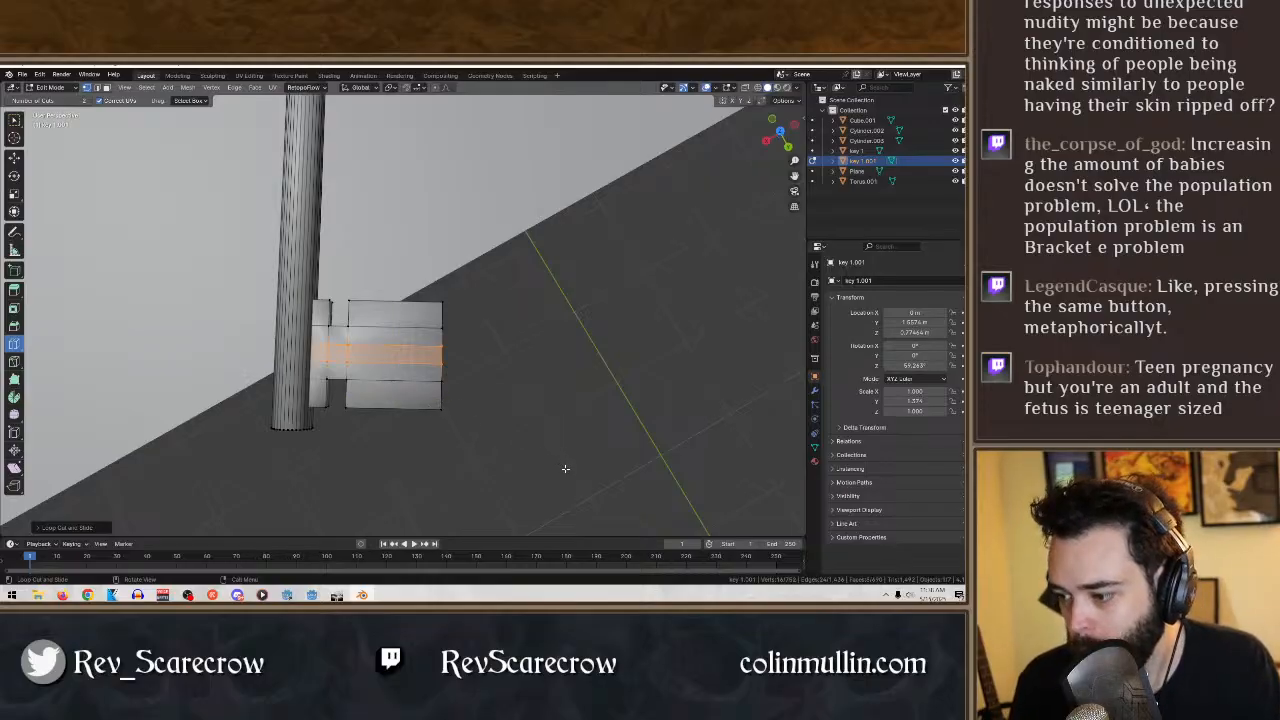
{"action": "left_click", "coordinate": [436, 398]}
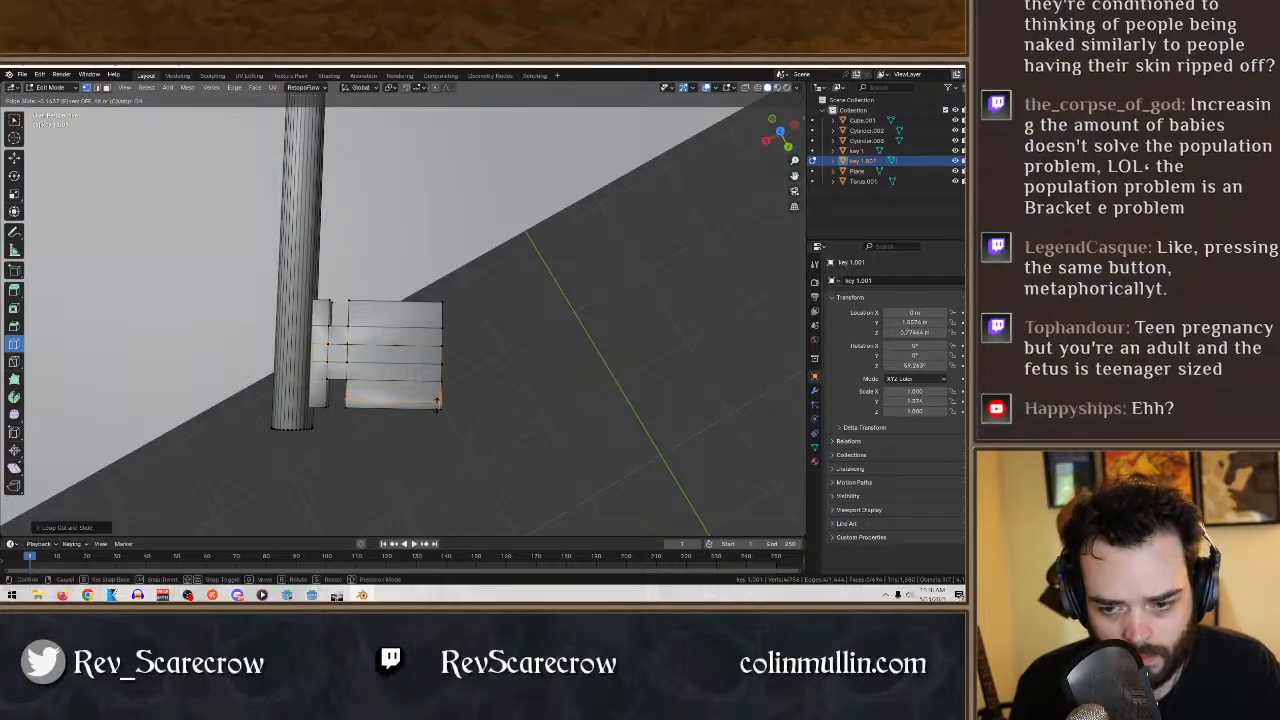
{"action": "left_click_drag", "start_coordinate": [437, 403], "coordinate": [439, 392]}
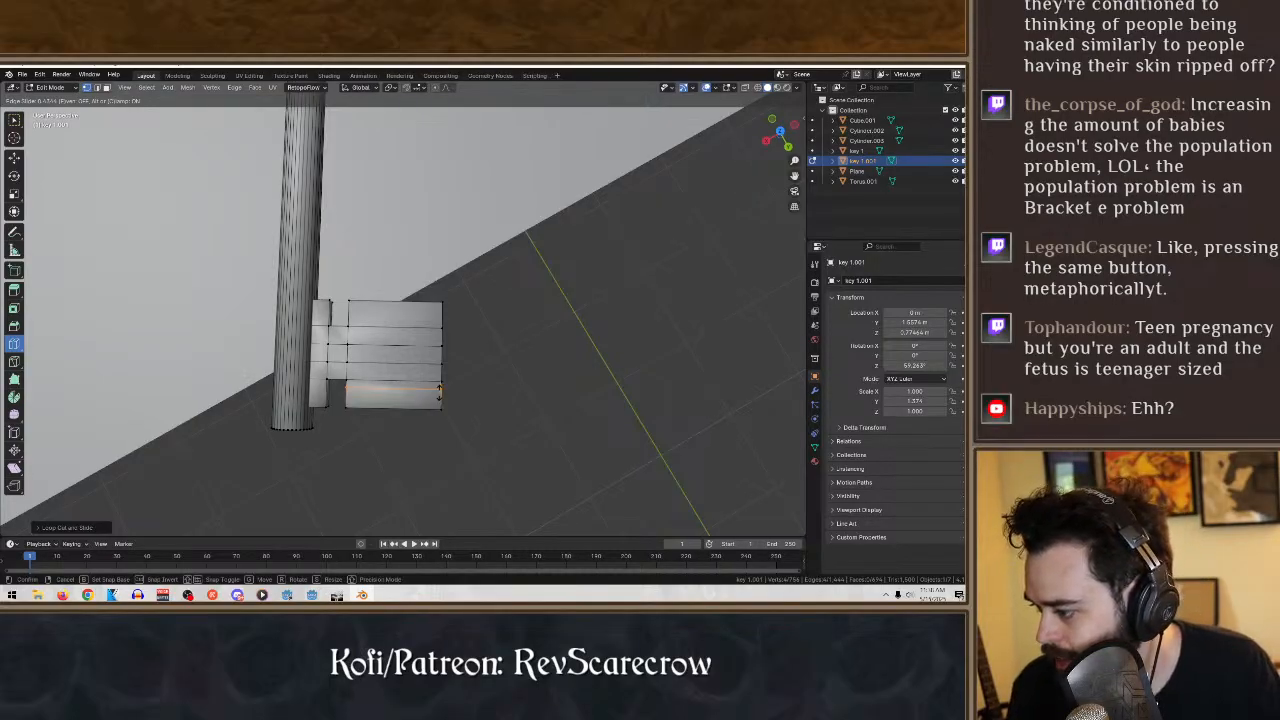
{"action": "left_click_drag", "start_coordinate": [440, 391], "coordinate": [440, 438]}
{"action": "right_click", "coordinate": [440, 438]}
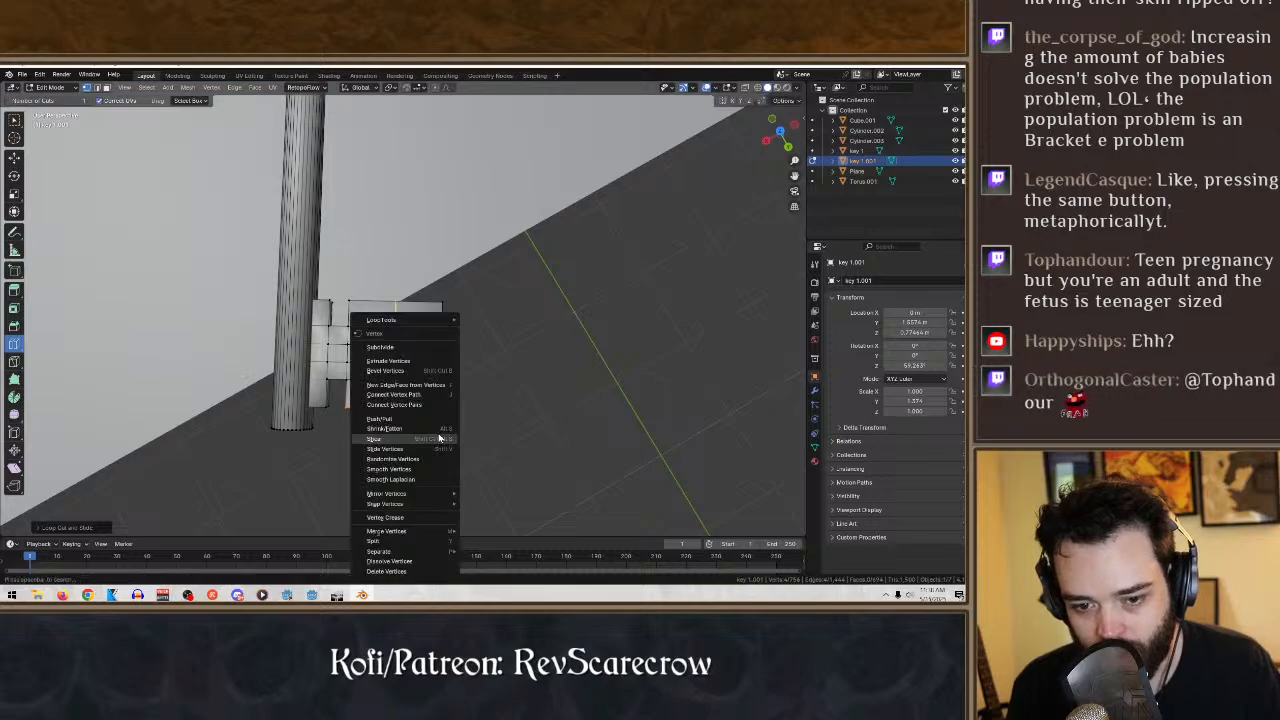
{"action": "key", "text": "ctrl+z"}
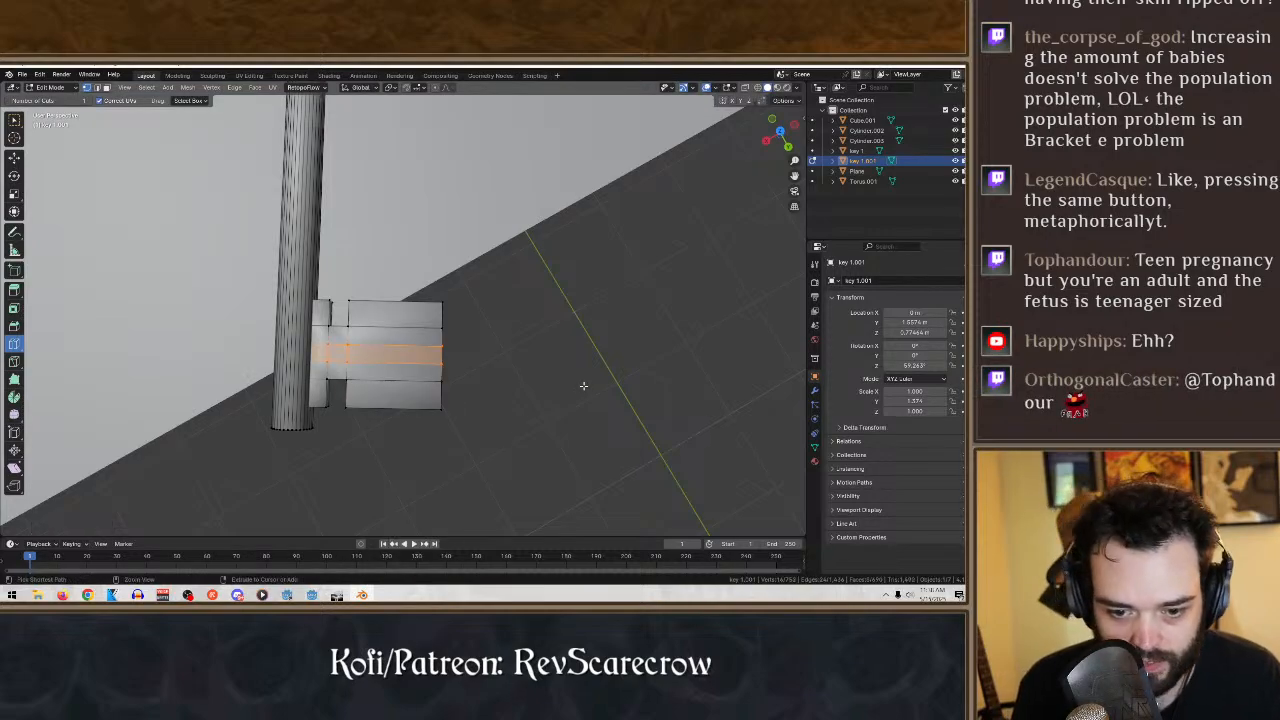
{"action": "left_click", "coordinate": [14, 122]}
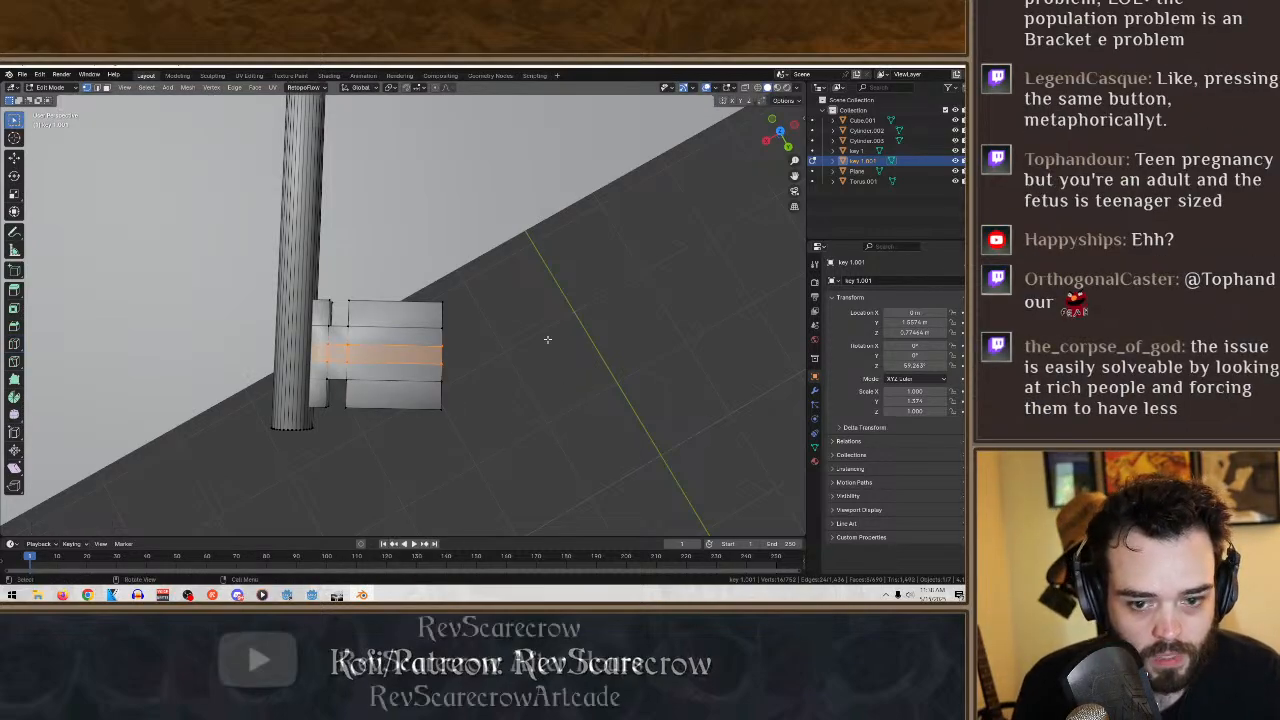
{"action": "middle_click_drag", "start_coordinate": [551, 346], "coordinate": [538, 352]}
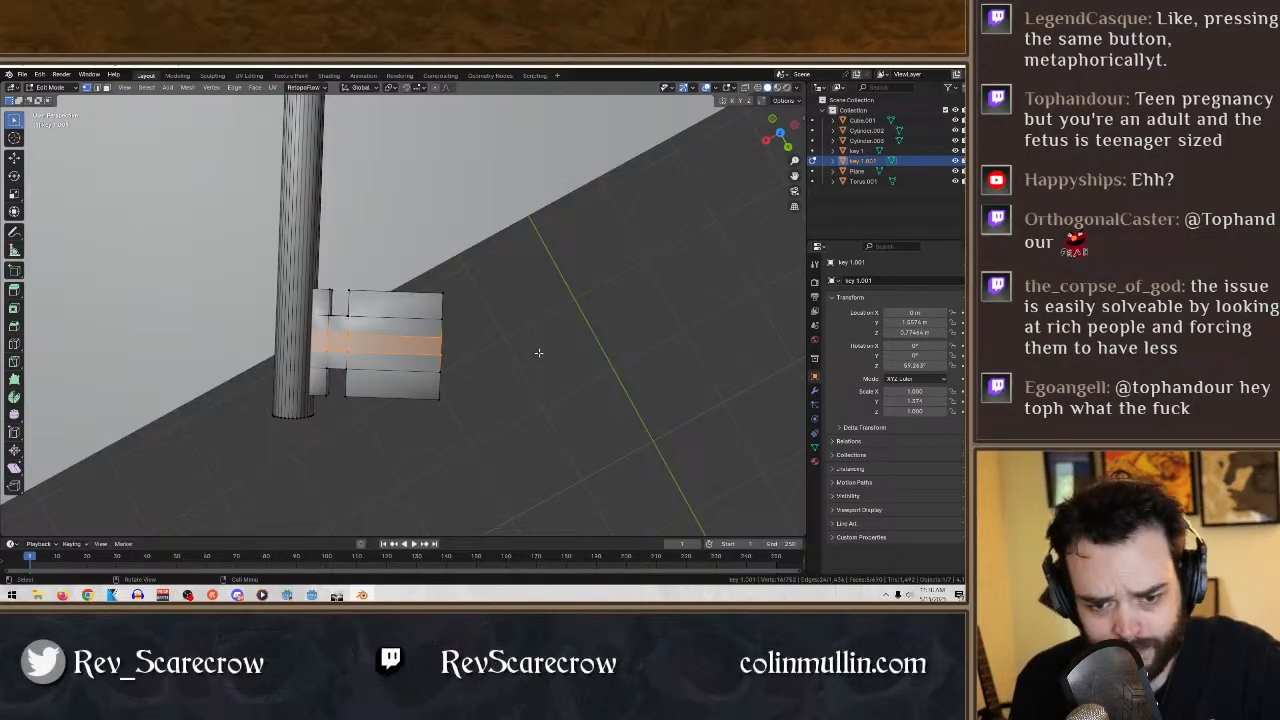
{"action": "key", "text": "x"}
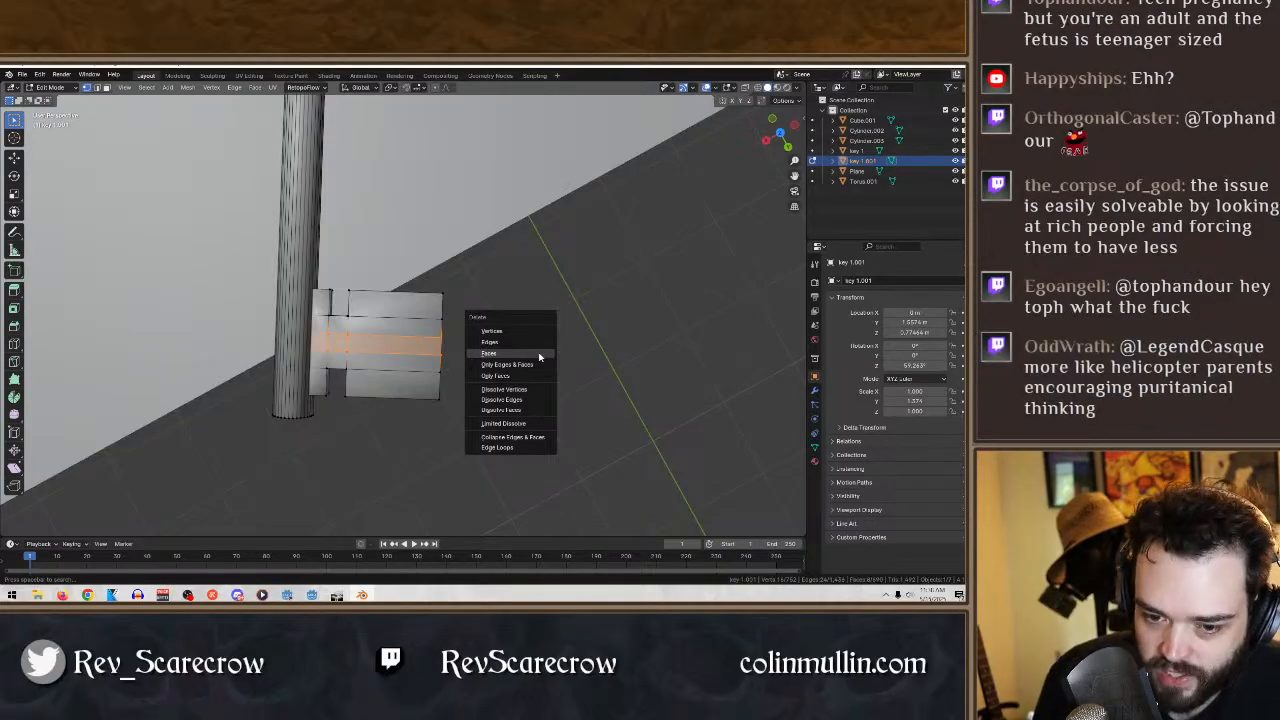
{"action": "left_click", "coordinate": [646, 338]}
{"action": "middle_click_drag", "start_coordinate": [527, 357], "coordinate": [395, 285]}
{"action": "left_click", "coordinate": [366, 444]}
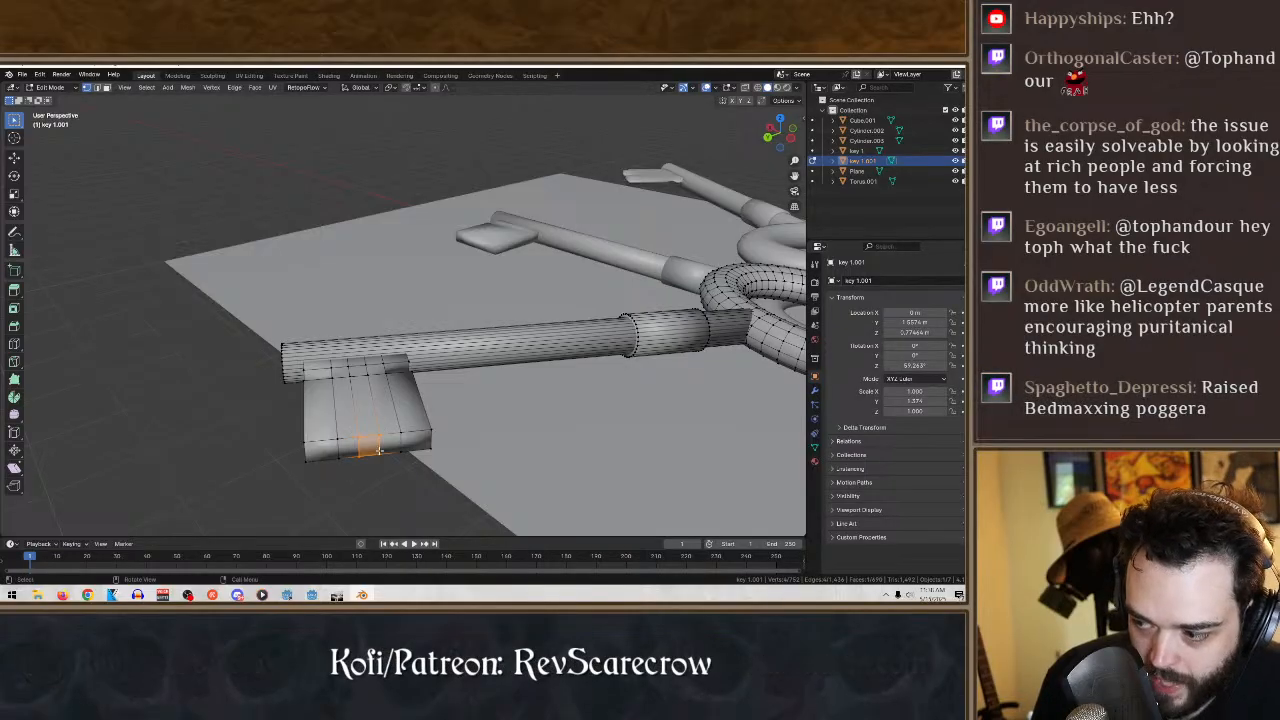
{"action": "middle_click_drag", "start_coordinate": [370, 448], "coordinate": [535, 500]}
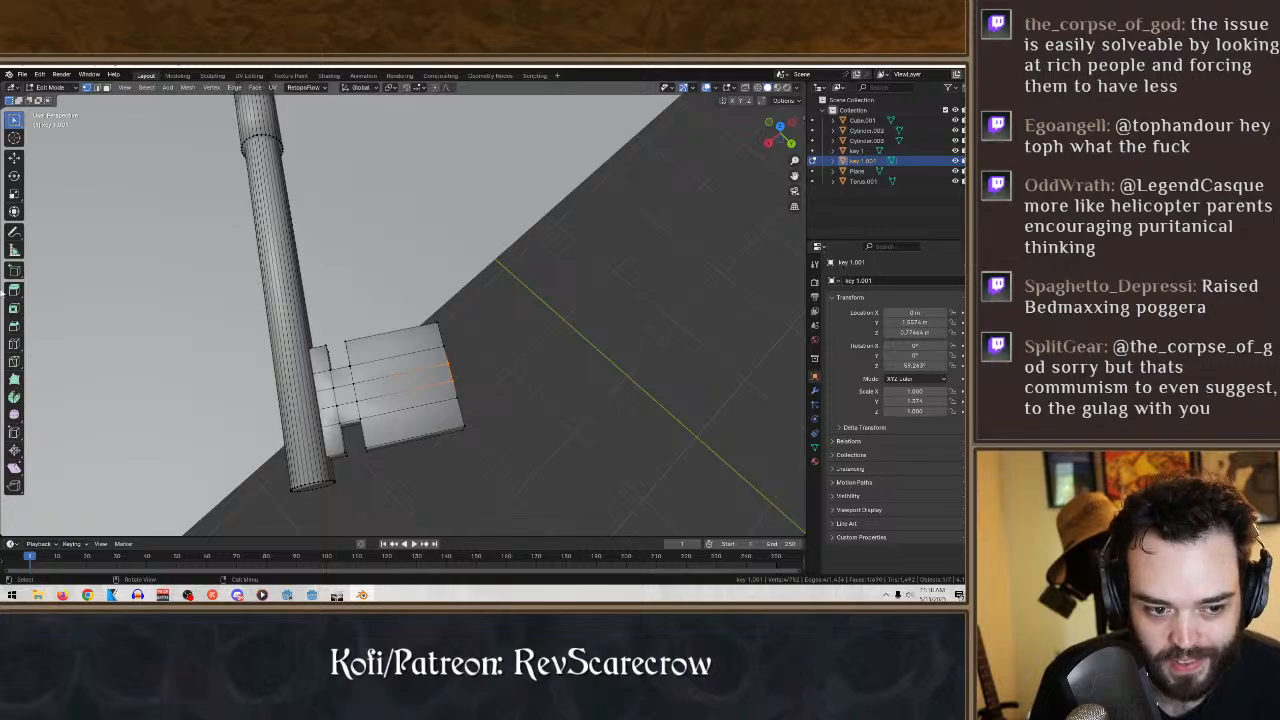
- Add one loop cut across the wide part of the bit, midway between the notches and the outer end
{"action": "left_click", "coordinate": [14, 344]}
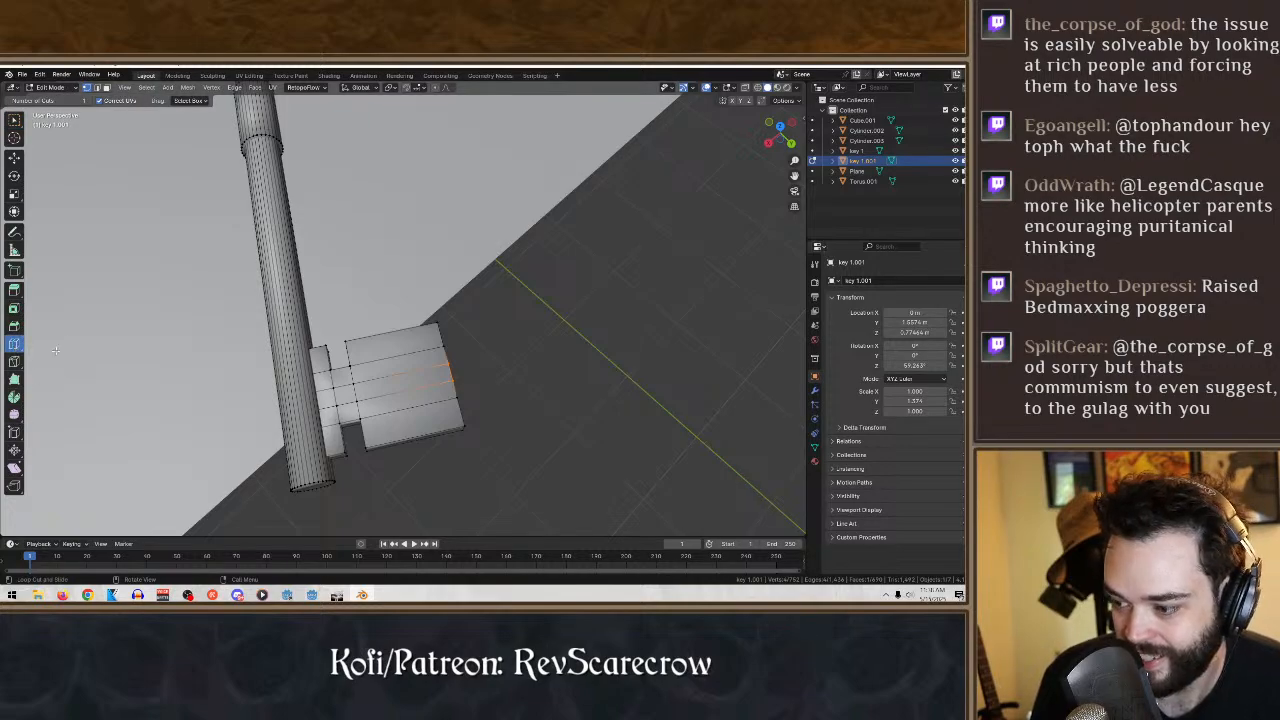
{"action": "left_click", "coordinate": [425, 366]}
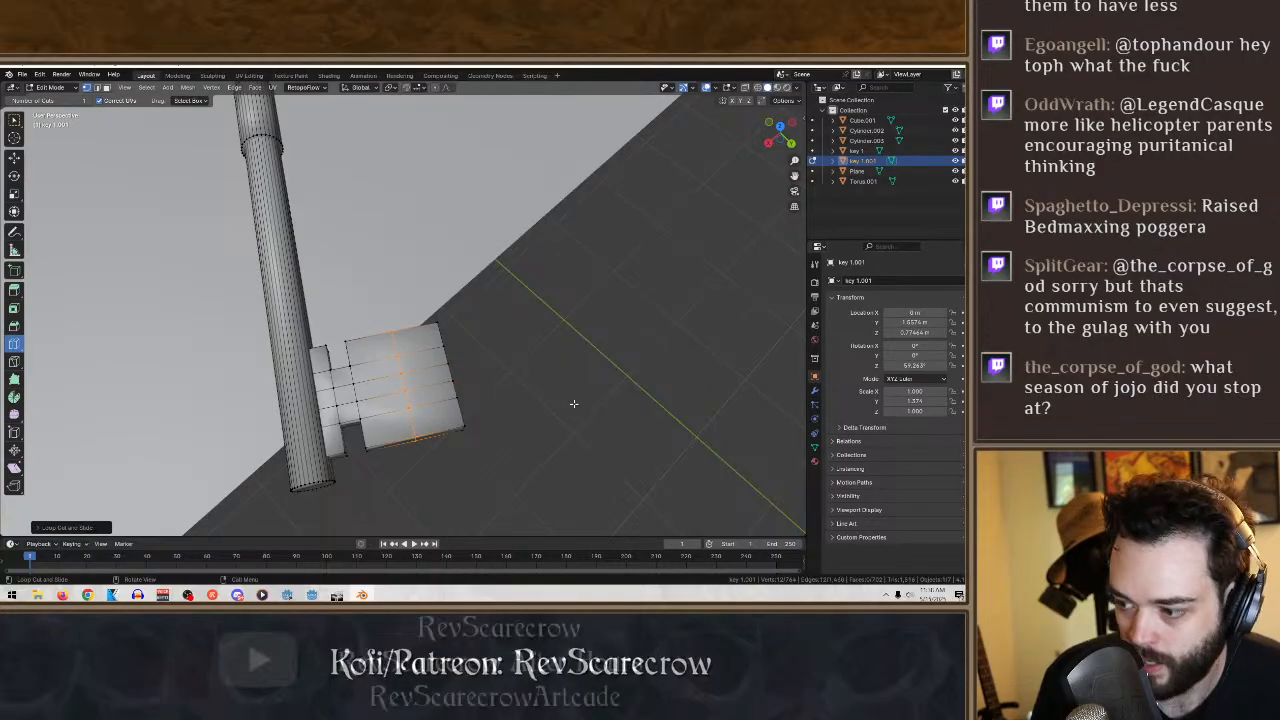
{"action": "middle_click_drag", "start_coordinate": [573, 403], "coordinate": [467, 388]}
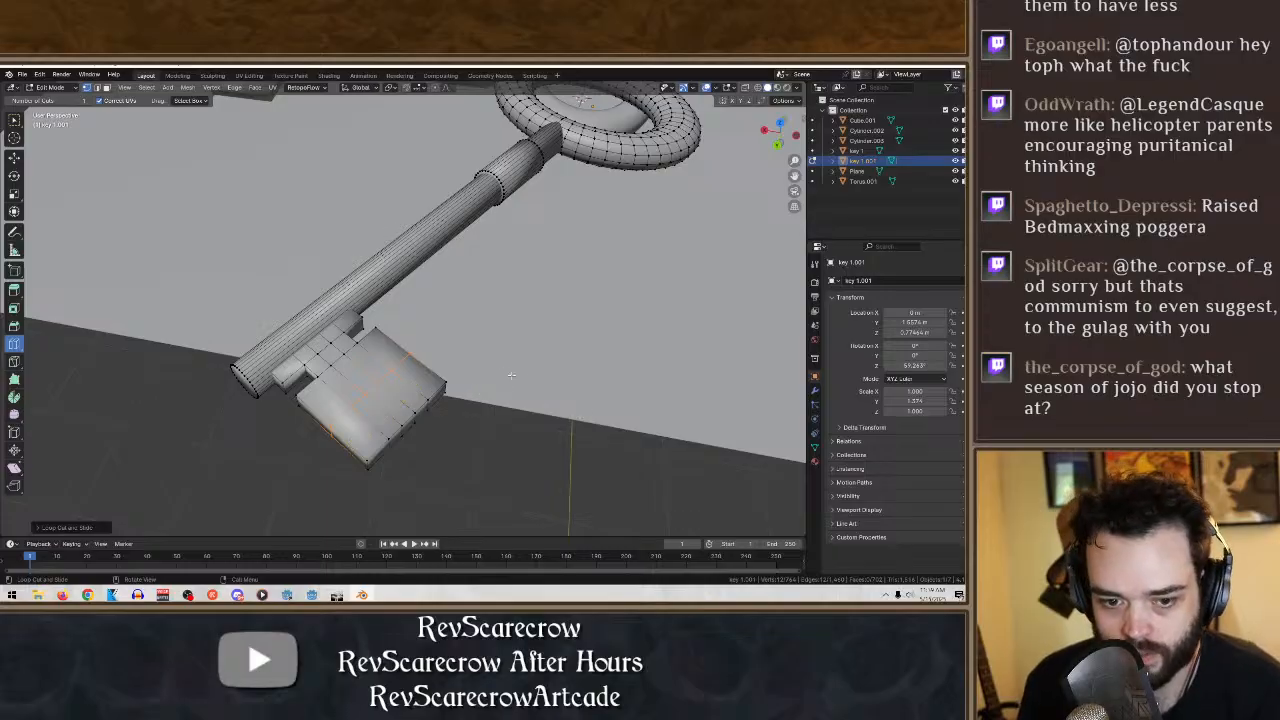
{"action": "middle_click_drag", "start_coordinate": [511, 375], "coordinate": [535, 423]}
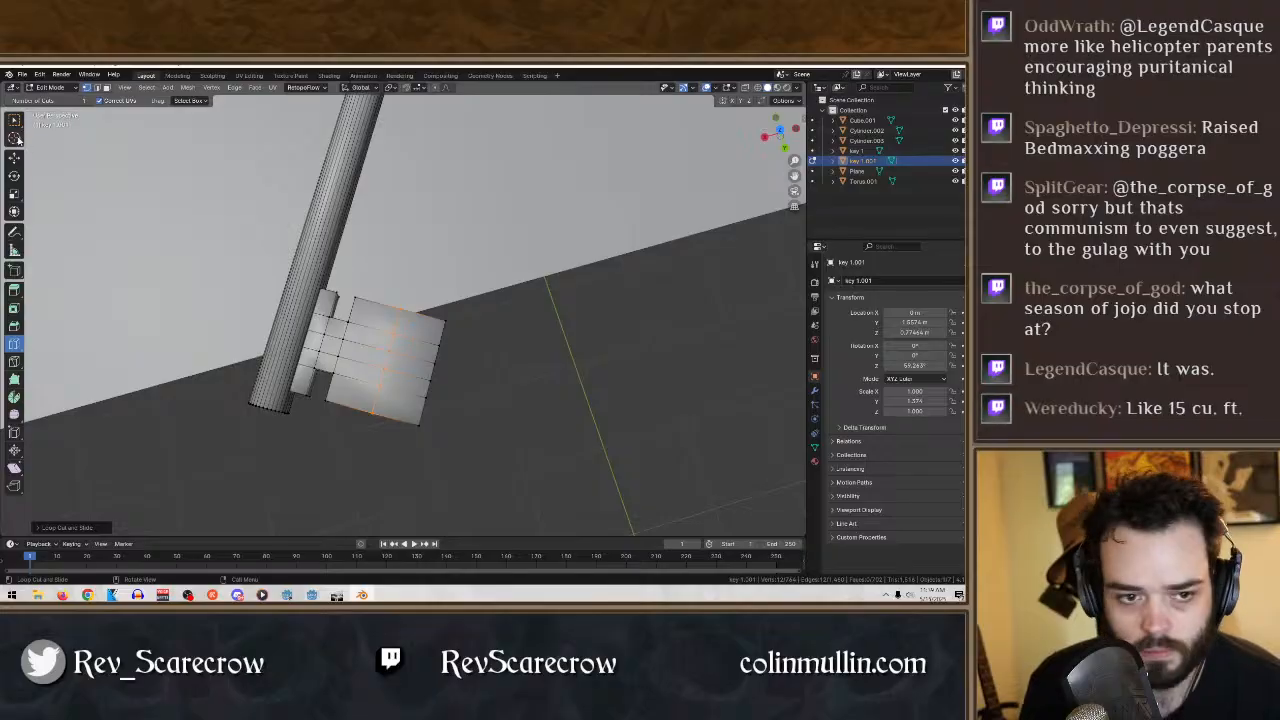
- Try deleting the narrow end face of the bit's middle strip, and undo the deletion
{"action": "left_click", "coordinate": [14, 120]}
{"action": "middle_click_drag", "start_coordinate": [503, 349], "coordinate": [439, 288]}
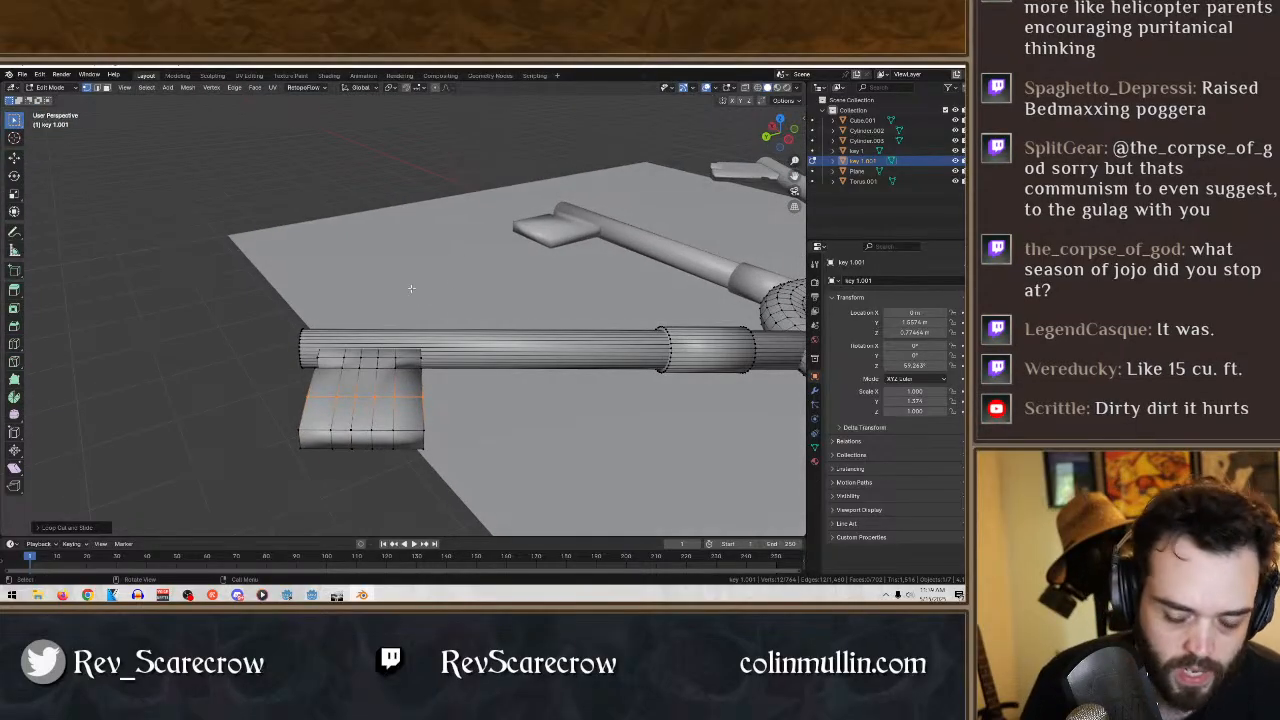
{"action": "left_click_drag", "start_coordinate": [374, 479], "coordinate": [348, 422]}
{"action": "key", "text": "x"}
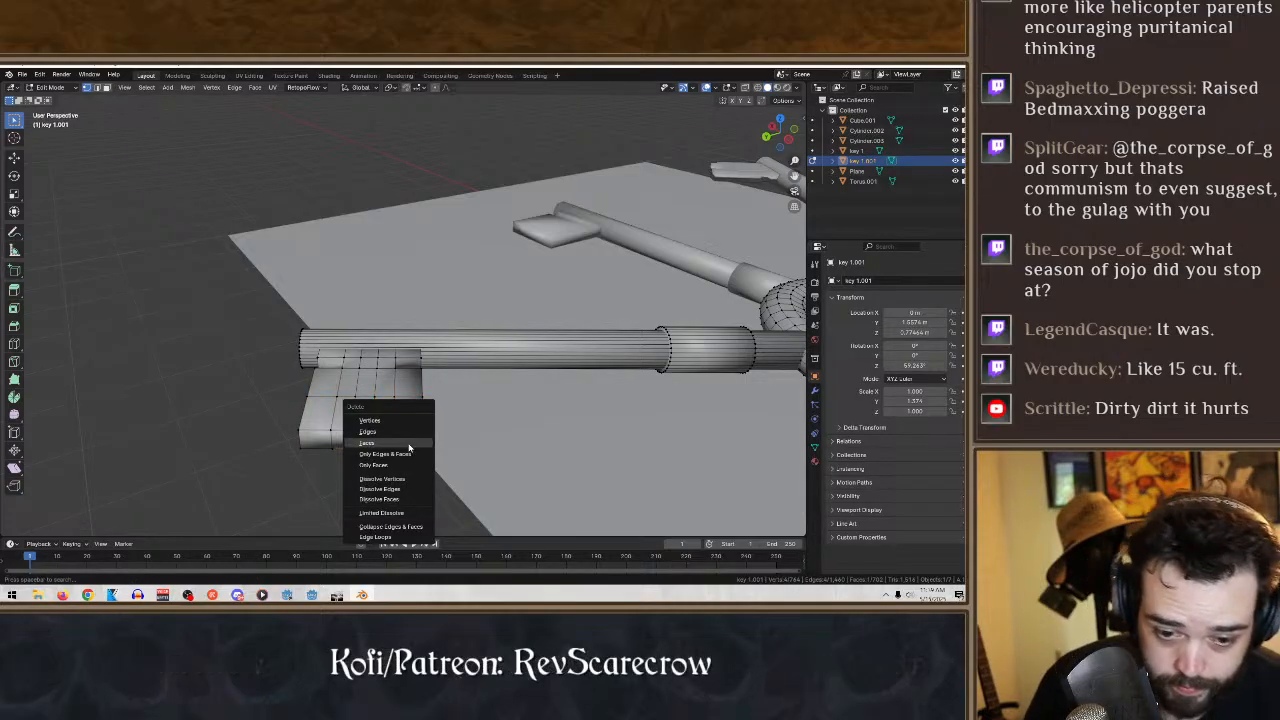
{"action": "left_click", "coordinate": [409, 441]}
{"action": "mouse_move", "coordinate": [384, 470]}
{"action": "middle_mouse_down"}
{"action": "mouse_move", "coordinate": [391, 480]}
{"action": "mouse_move", "coordinate": [387, 449]}
{"action": "middle_mouse_up"}
{"action": "left_click_drag", "start_coordinate": [385, 398], "coordinate": [351, 348]}
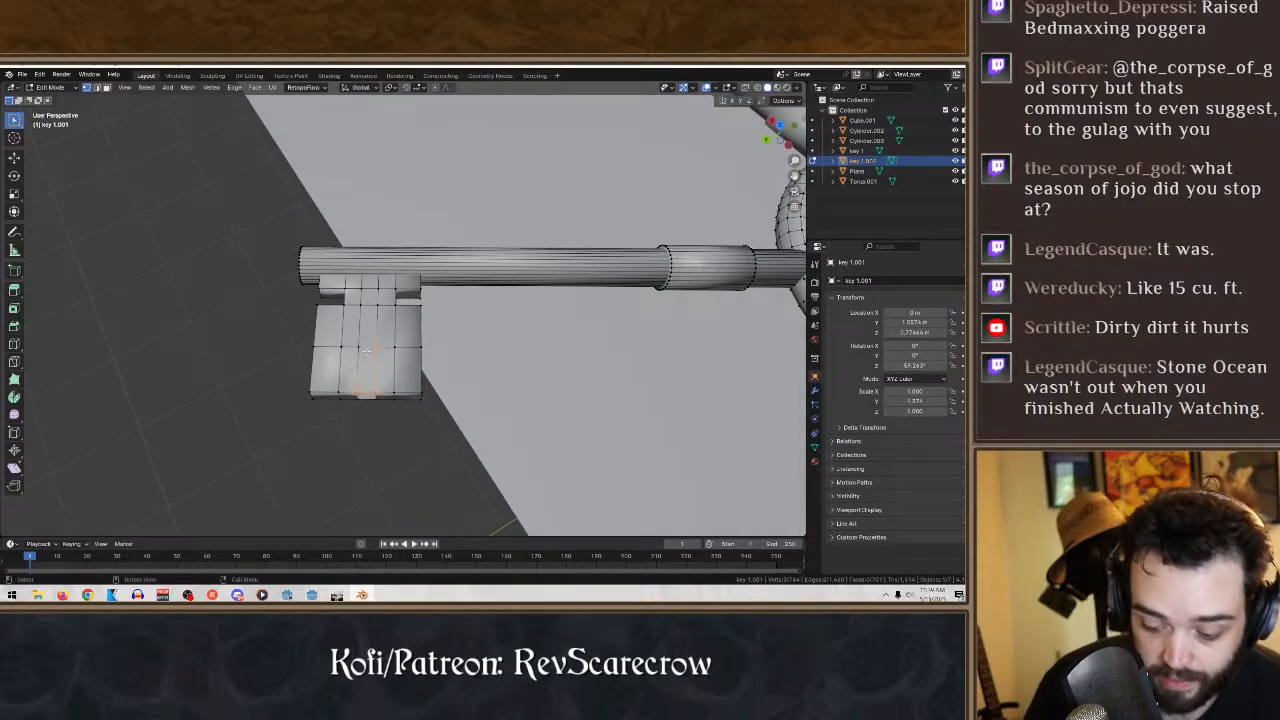
{"action": "right_click", "coordinate": [366, 349]}
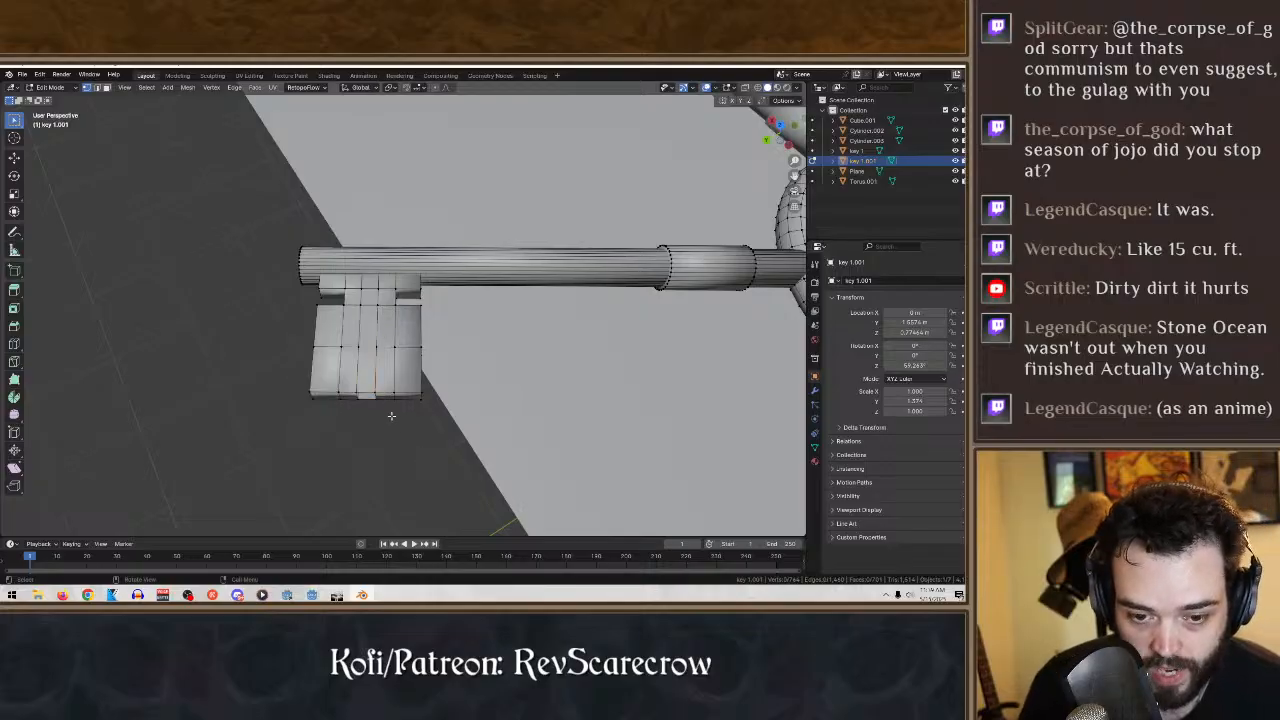
{"action": "left_click", "coordinate": [357, 348], "text": "shift"}
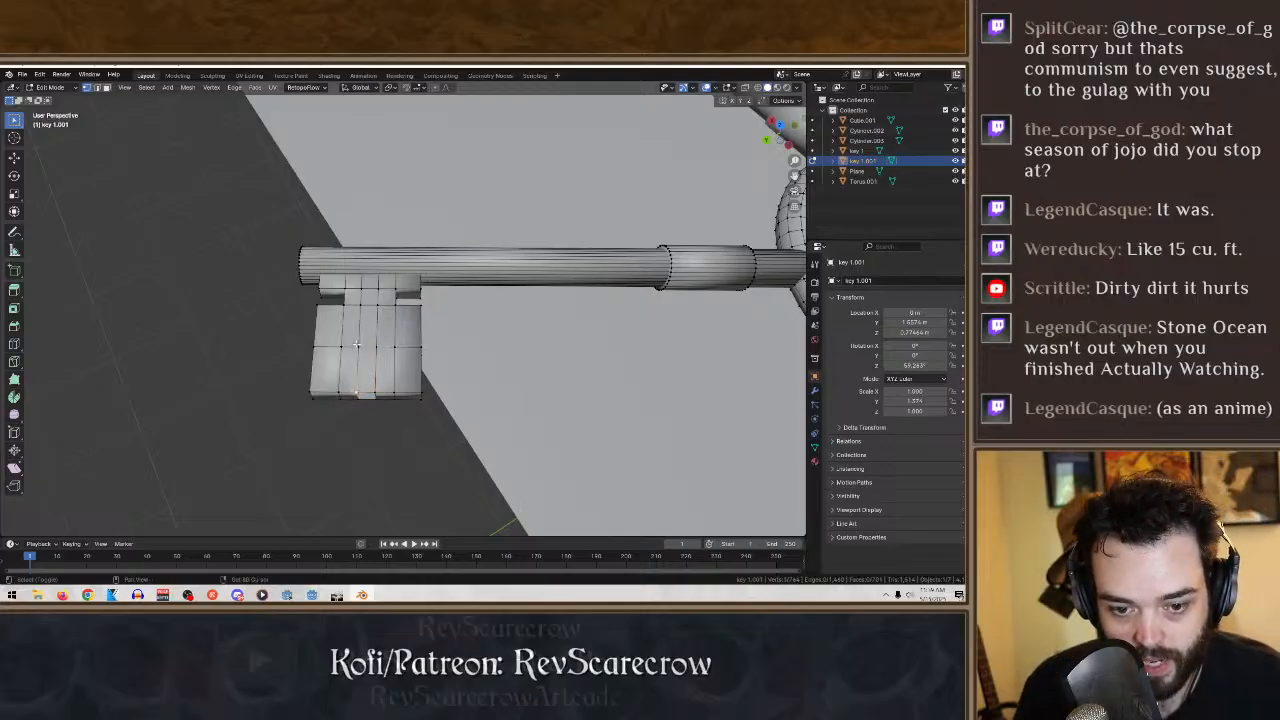
{"action": "left_click", "coordinate": [376, 348], "text": "shift"}
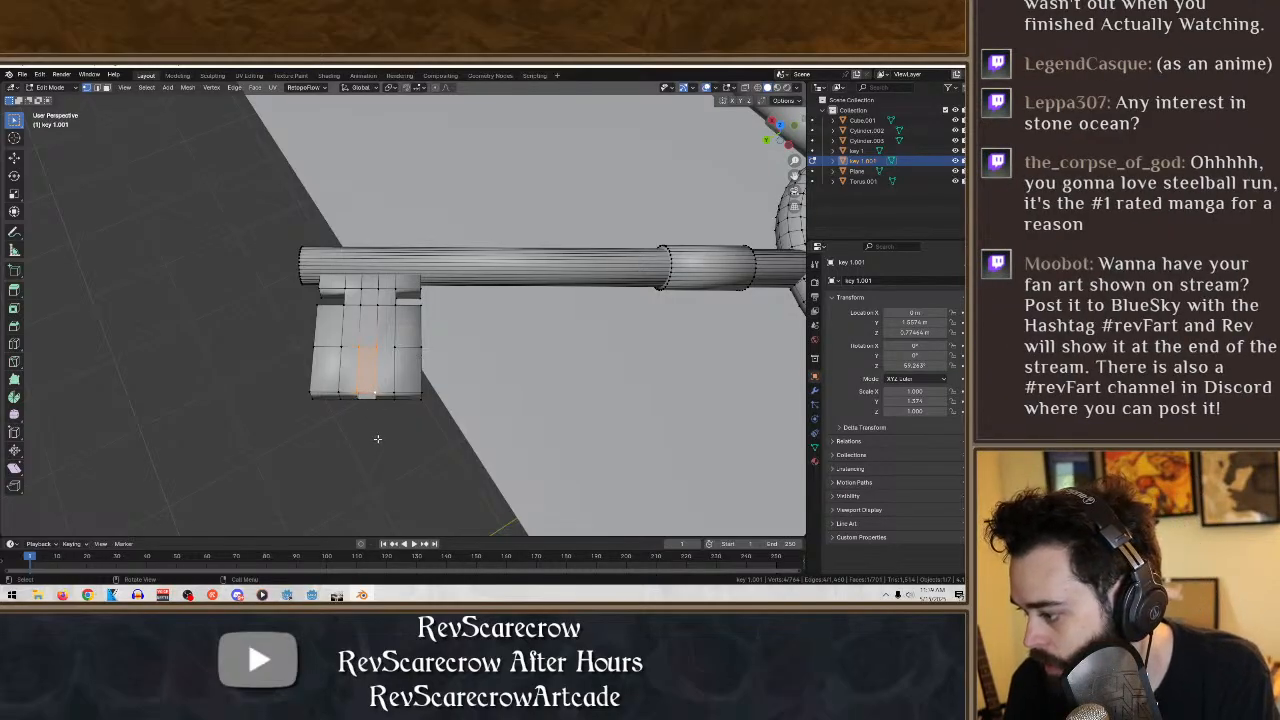
{"action": "key", "text": "ctrl+z"}
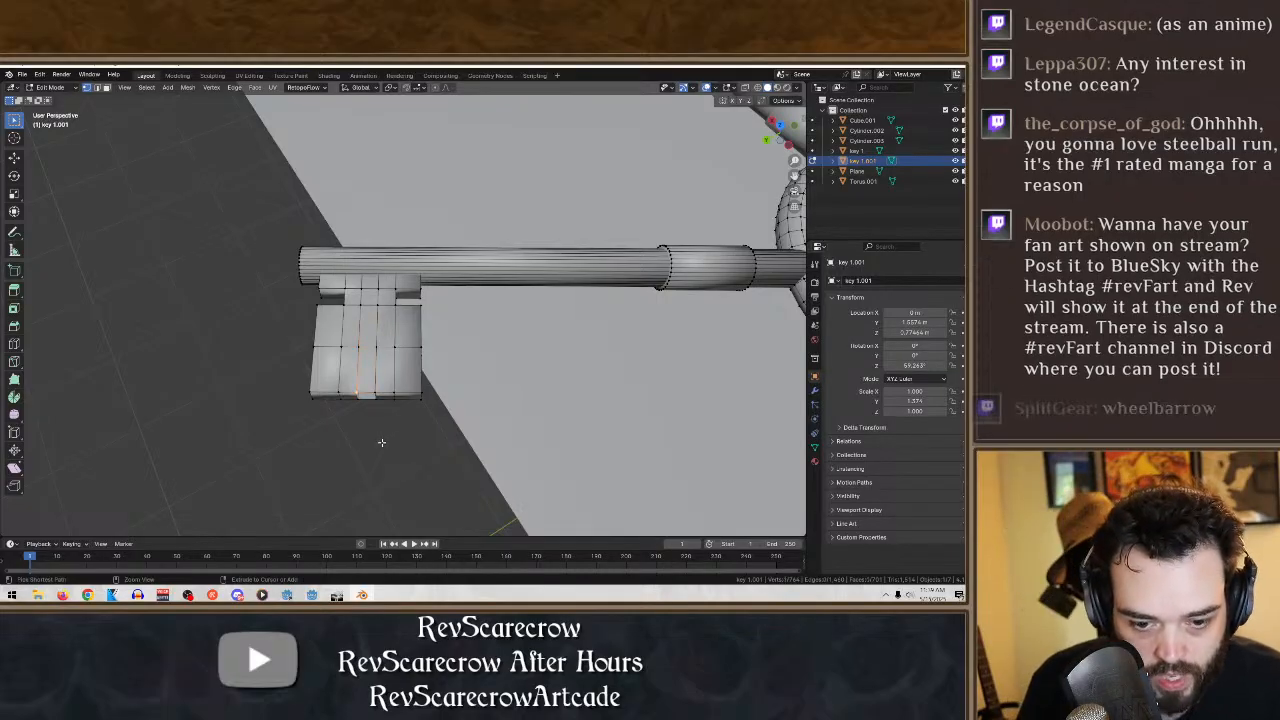
{"action": "key", "text": "ctrl+z"}
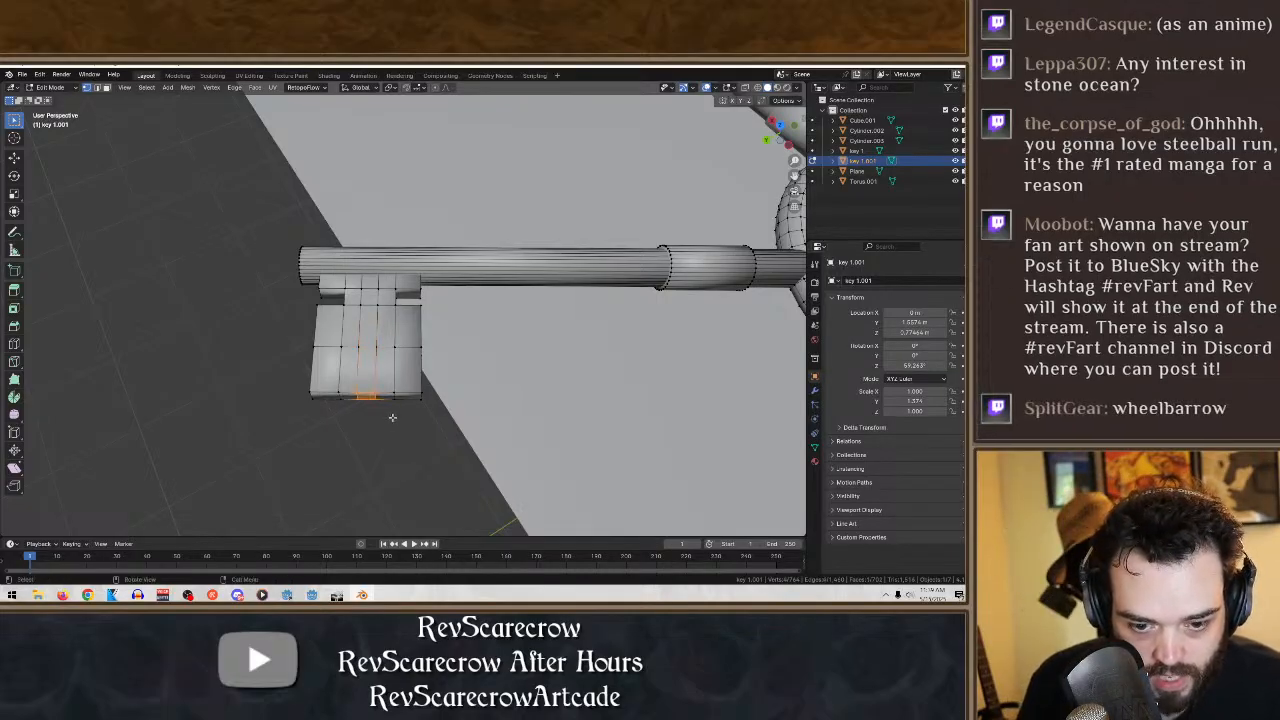
- Delete the narrow end face and upper outer face of the strip next to the middle one, on the side toward the key's bow
{"action": "left_click_drag", "start_coordinate": [398, 412], "coordinate": [376, 376]}
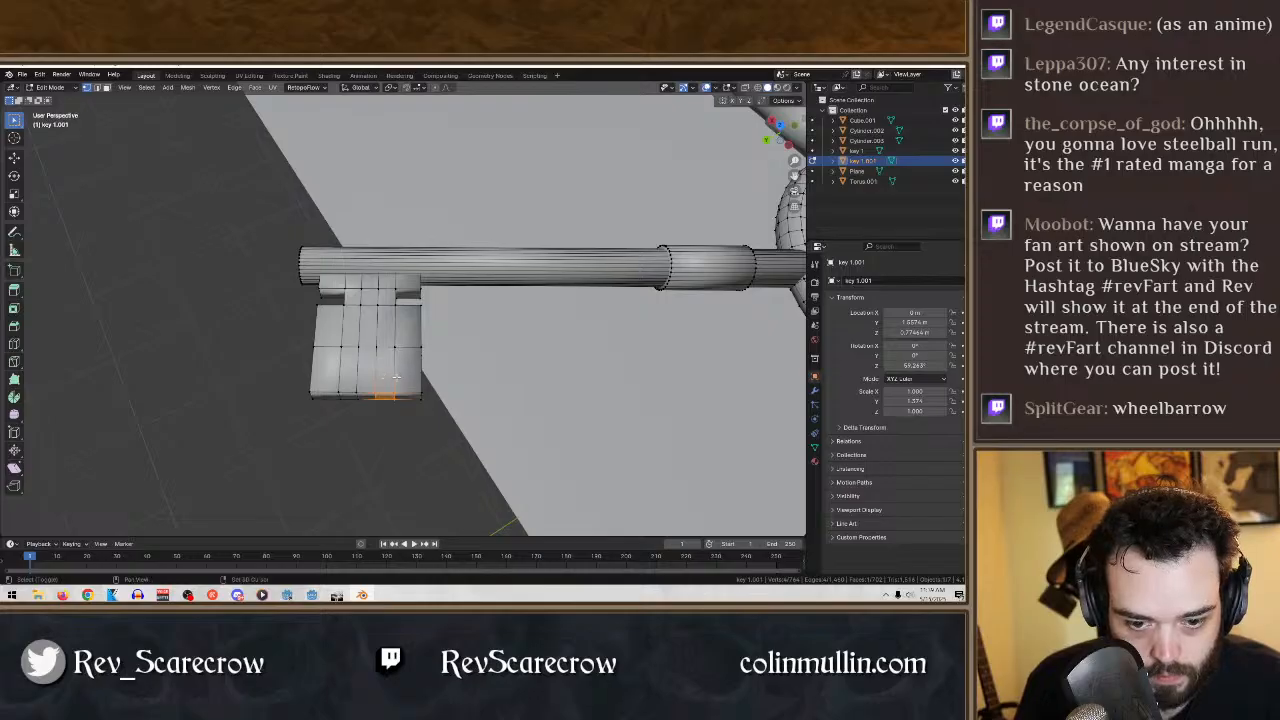
{"action": "key", "text": "x"}
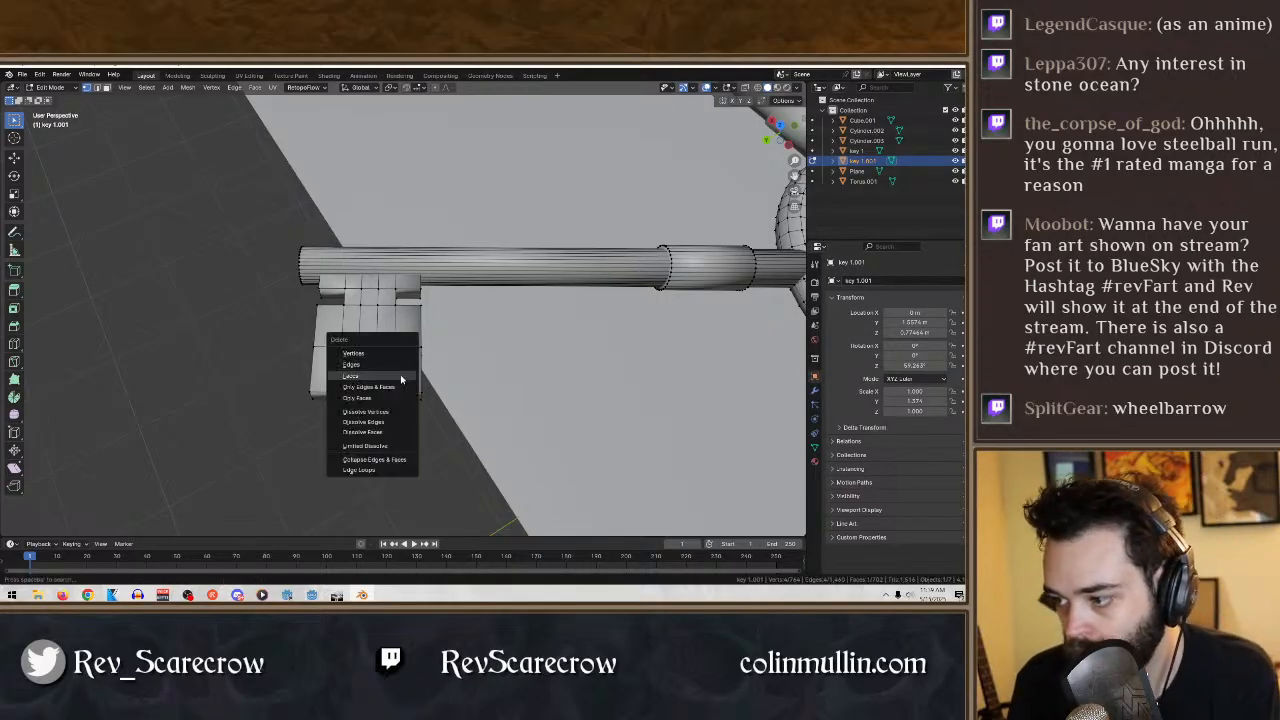
{"action": "left_click", "coordinate": [397, 376]}
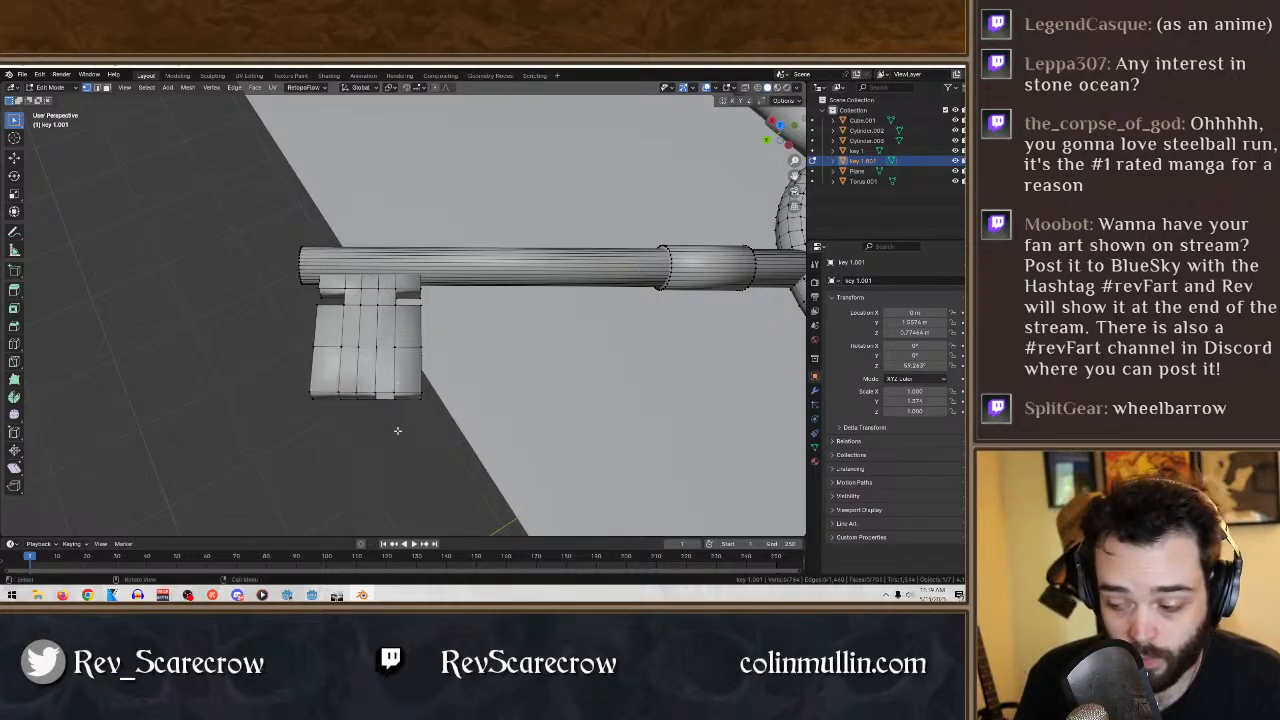
{"action": "middle_click_drag", "start_coordinate": [397, 430], "coordinate": [408, 387]}
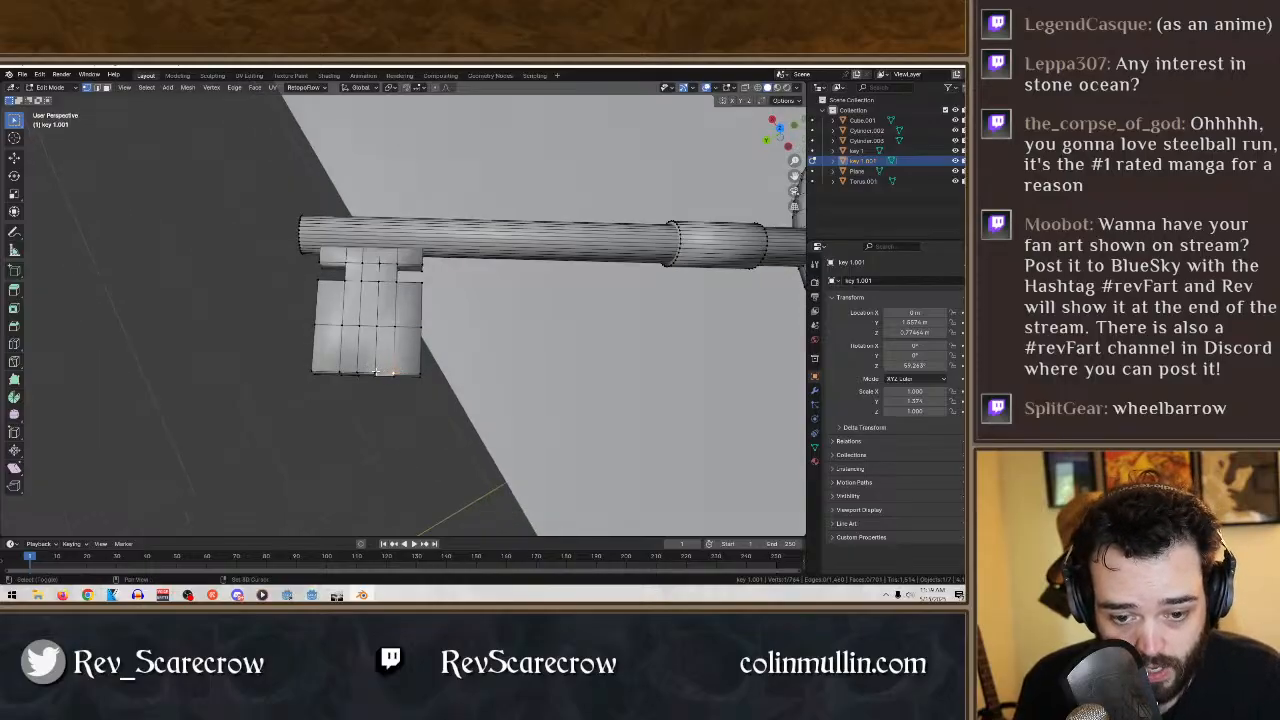
{"action": "left_click", "coordinate": [376, 326], "text": "alt+shift"}
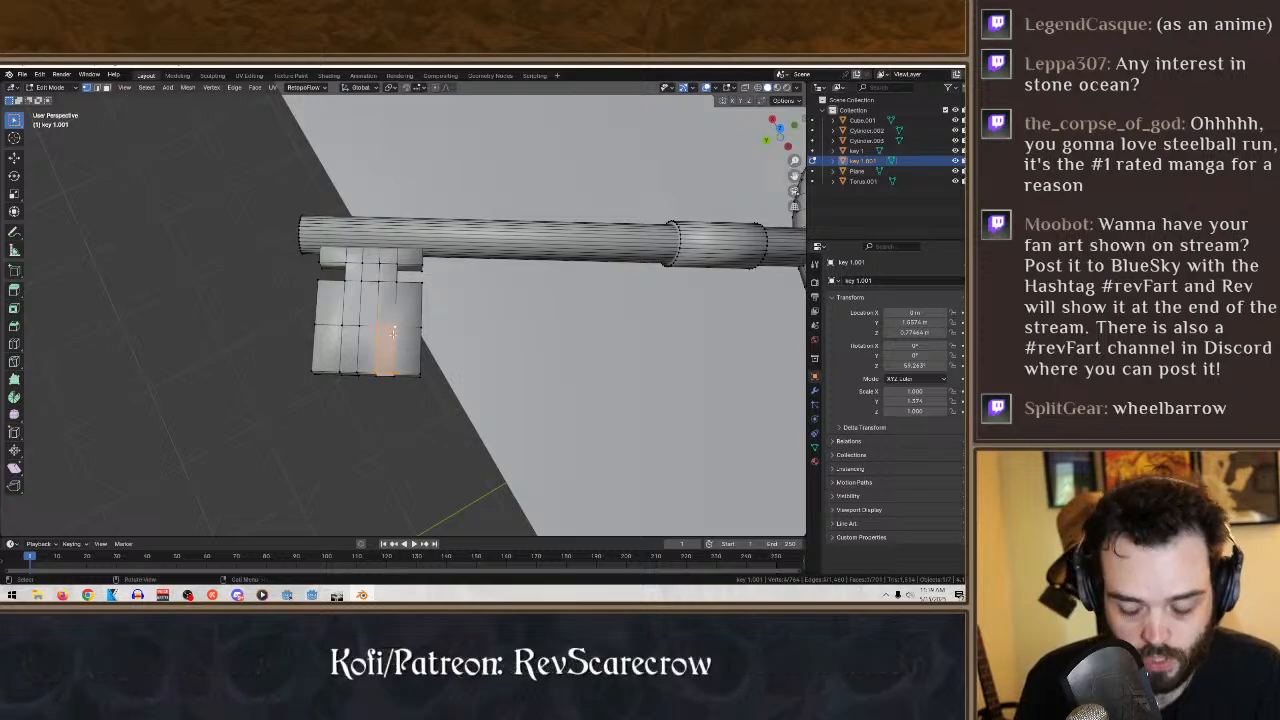
{"action": "key", "text": "x"}
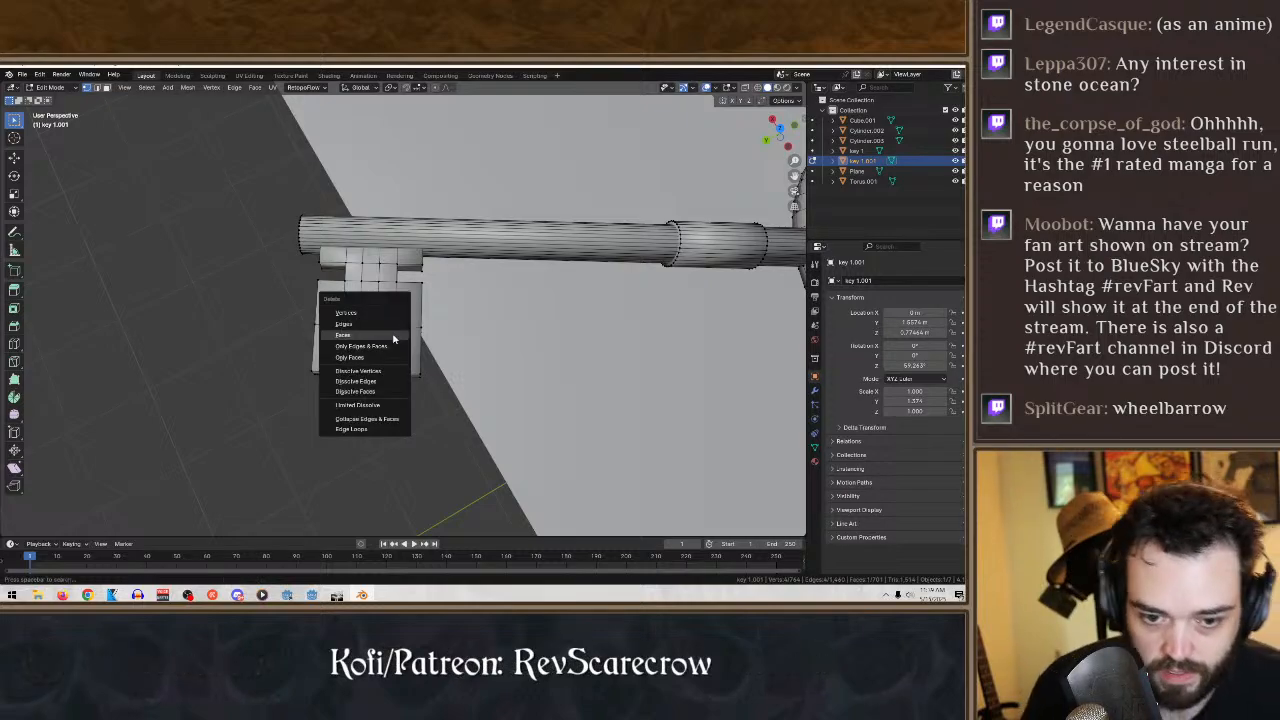
{"action": "left_click", "coordinate": [393, 337]}
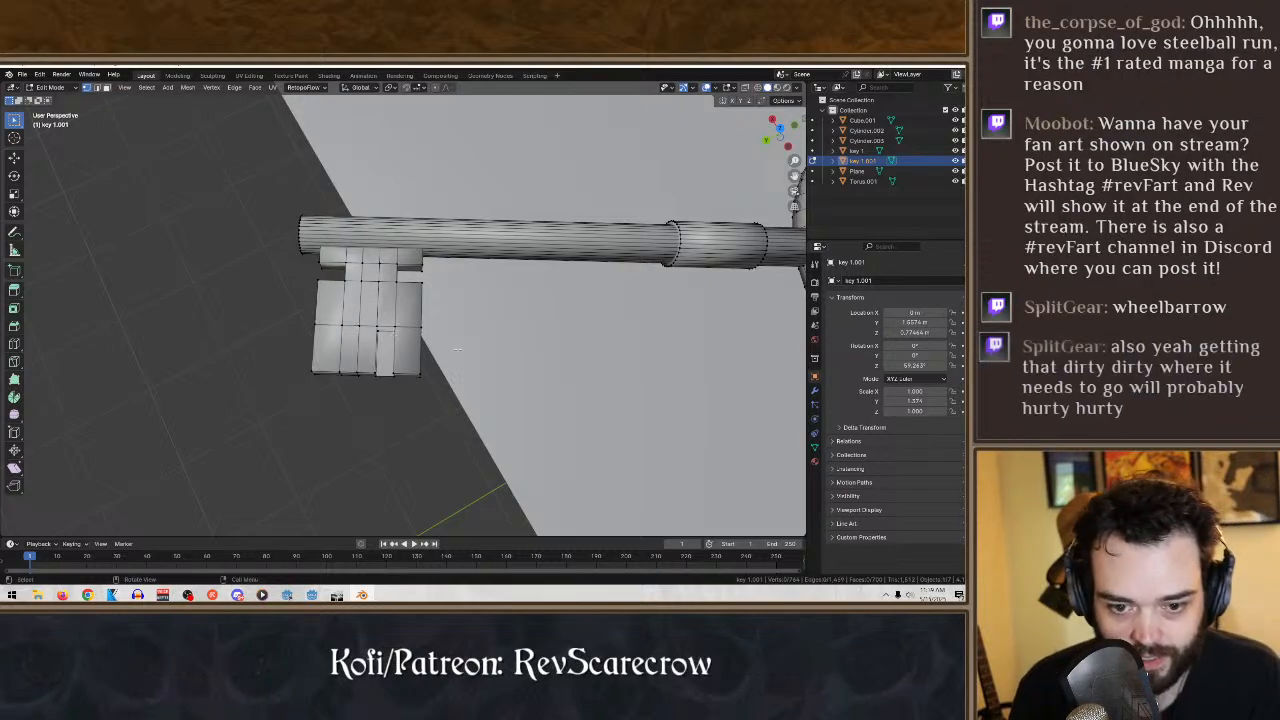
- Delete the opposite outer face of the same strip to open a slot through the bit's outer end
{"action": "middle_click_drag", "start_coordinate": [460, 444], "coordinate": [406, 371]}
{"action": "left_click_drag", "start_coordinate": [406, 304], "coordinate": [352, 386]}
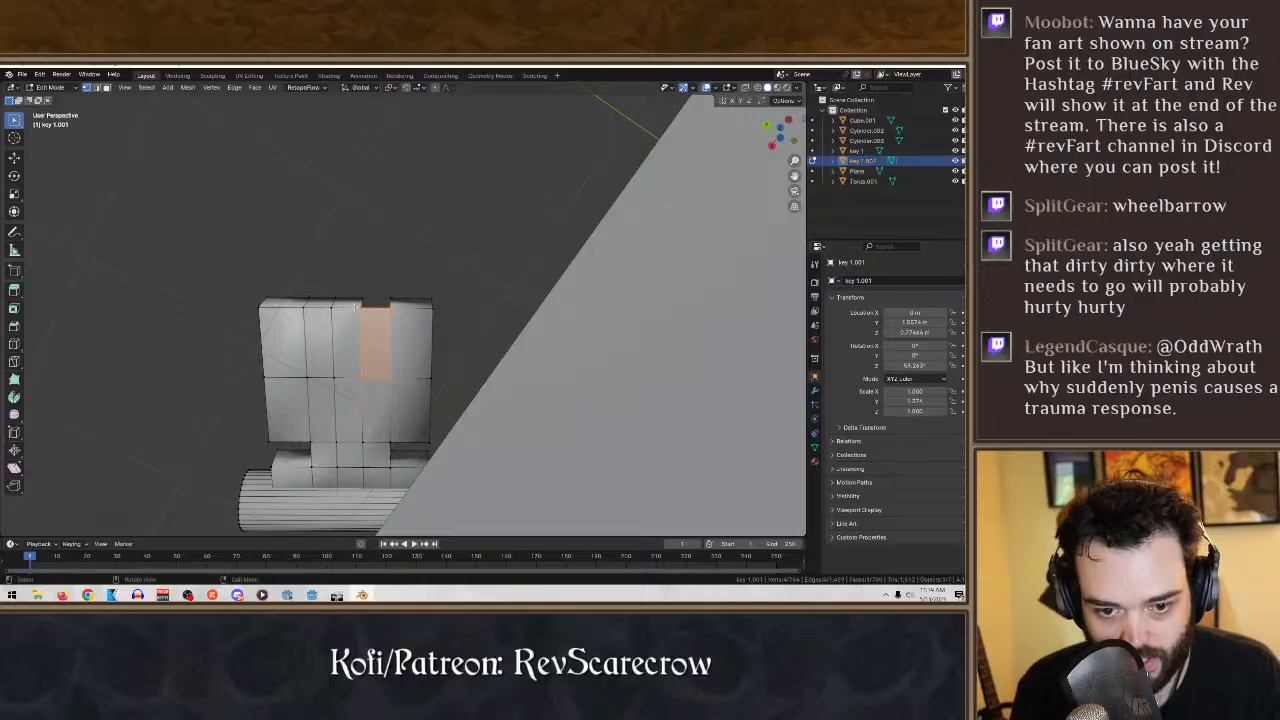
{"action": "key", "text": "x"}
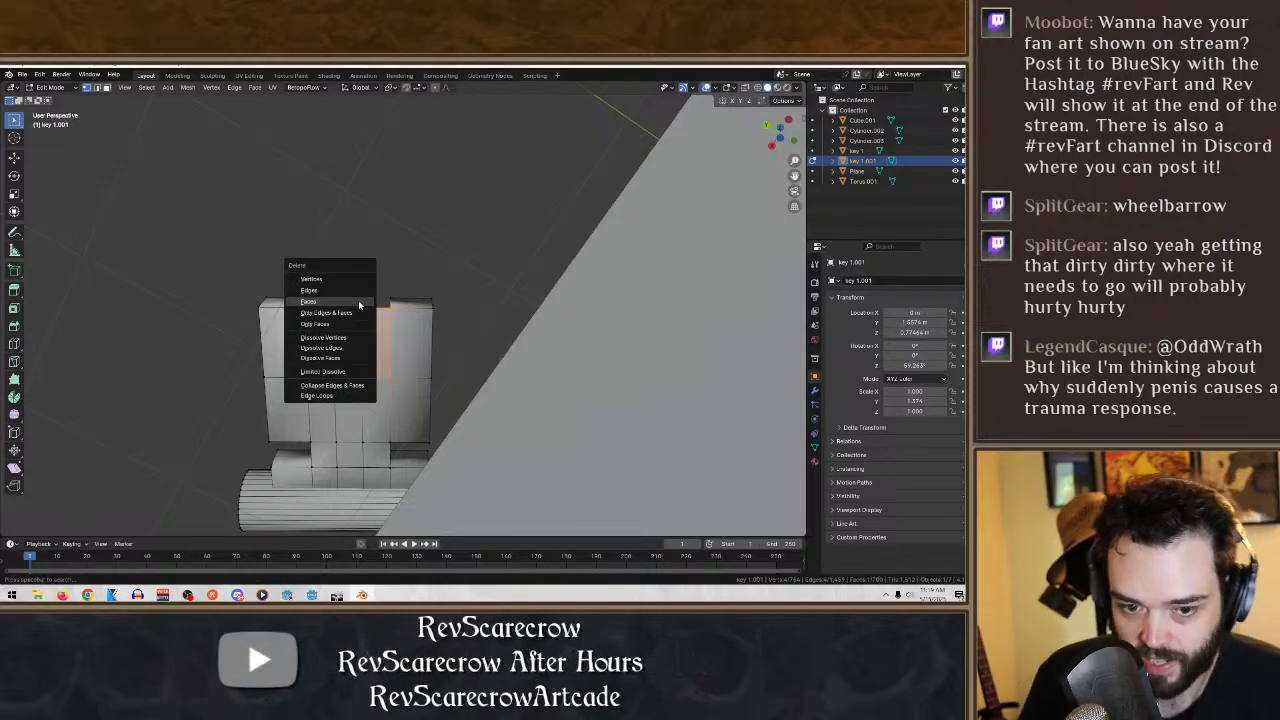
{"action": "left_click", "coordinate": [359, 302]}
{"action": "middle_click_drag", "start_coordinate": [457, 314], "coordinate": [438, 482]}
{"action": "middle_click_drag", "start_coordinate": [364, 433], "coordinate": [431, 423], "text": "shift"}
{"action": "scroll", "coordinate": [438, 423], "scroll_direction": "up", "scroll_amount": 4}
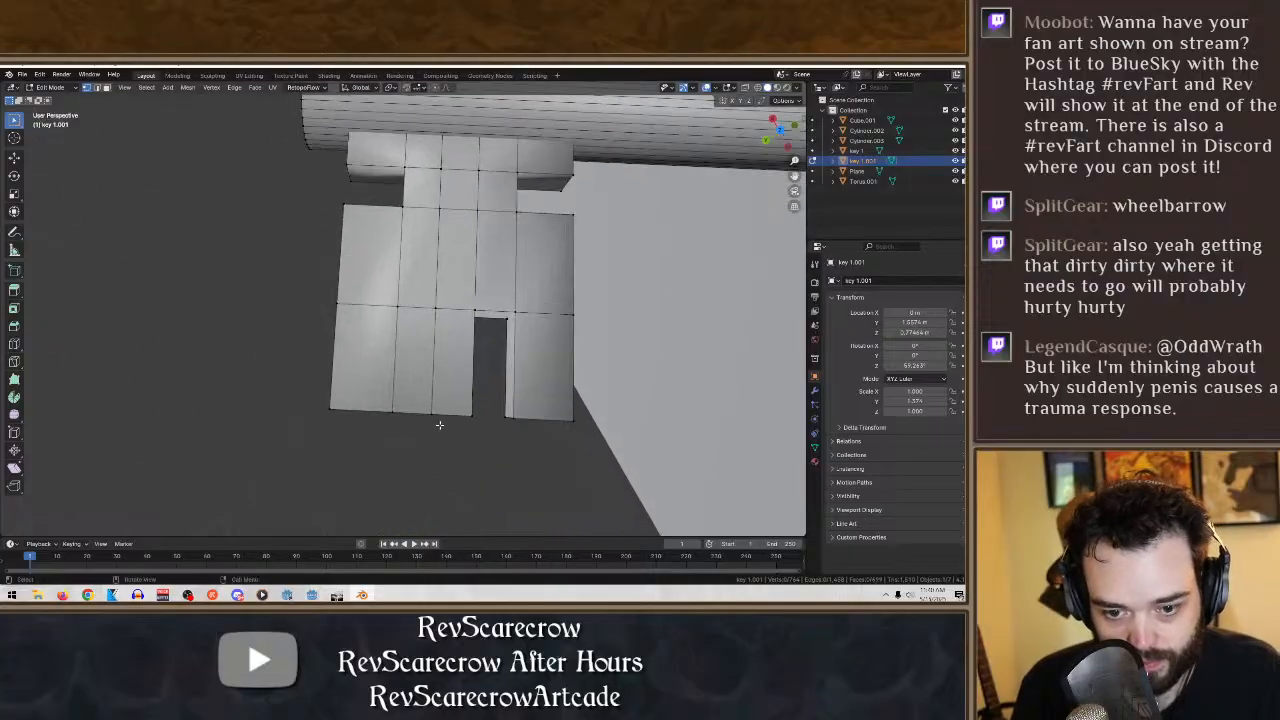
- Delete the narrow end face and upper outer face of the strip beside the middle one, on the side toward the key's tip
{"action": "left_click_drag", "start_coordinate": [439, 442], "coordinate": [367, 391]}
{"action": "mouse_move", "coordinate": [441, 476]}
{"action": "middle_mouse_down"}
{"action": "mouse_move", "coordinate": [436, 440]}
{"action": "mouse_move", "coordinate": [438, 489]}
{"action": "middle_mouse_up"}
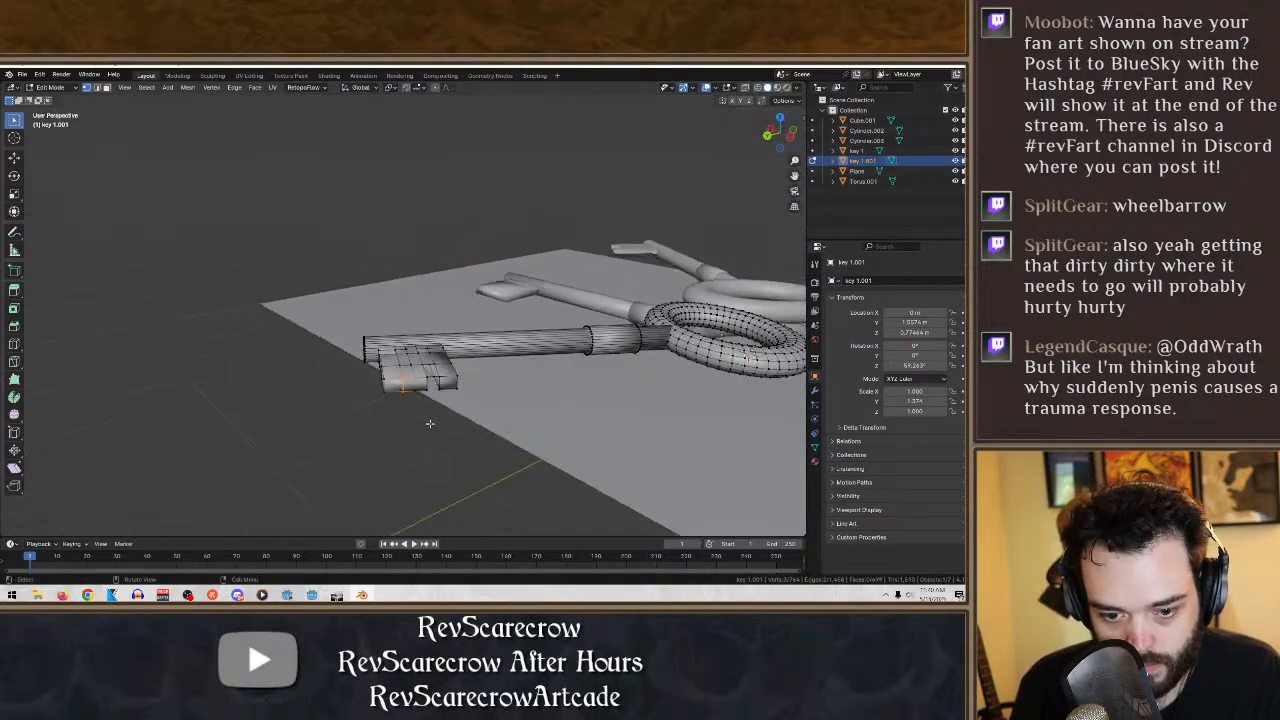
{"action": "left_click", "coordinate": [435, 508], "text": "shift"}
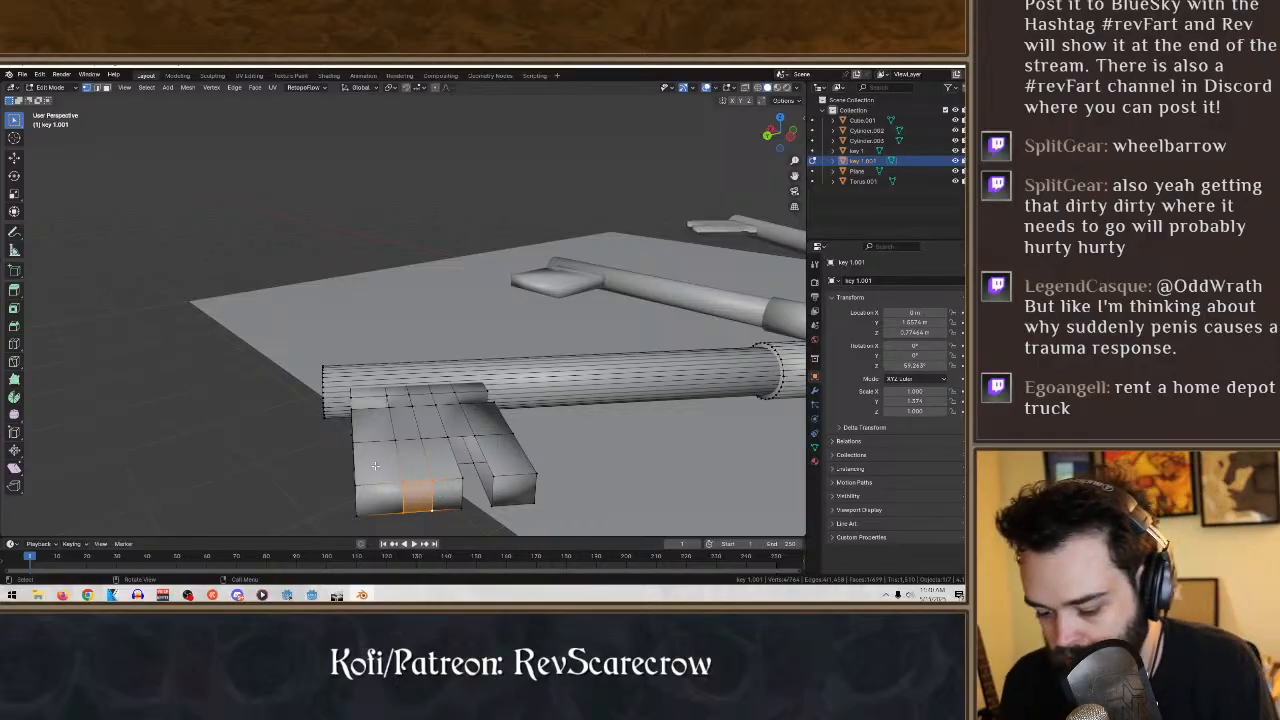
{"action": "middle_click_drag", "start_coordinate": [446, 500], "coordinate": [450, 413]}
{"action": "key", "text": "x"}
{"action": "left_click", "coordinate": [478, 462]}
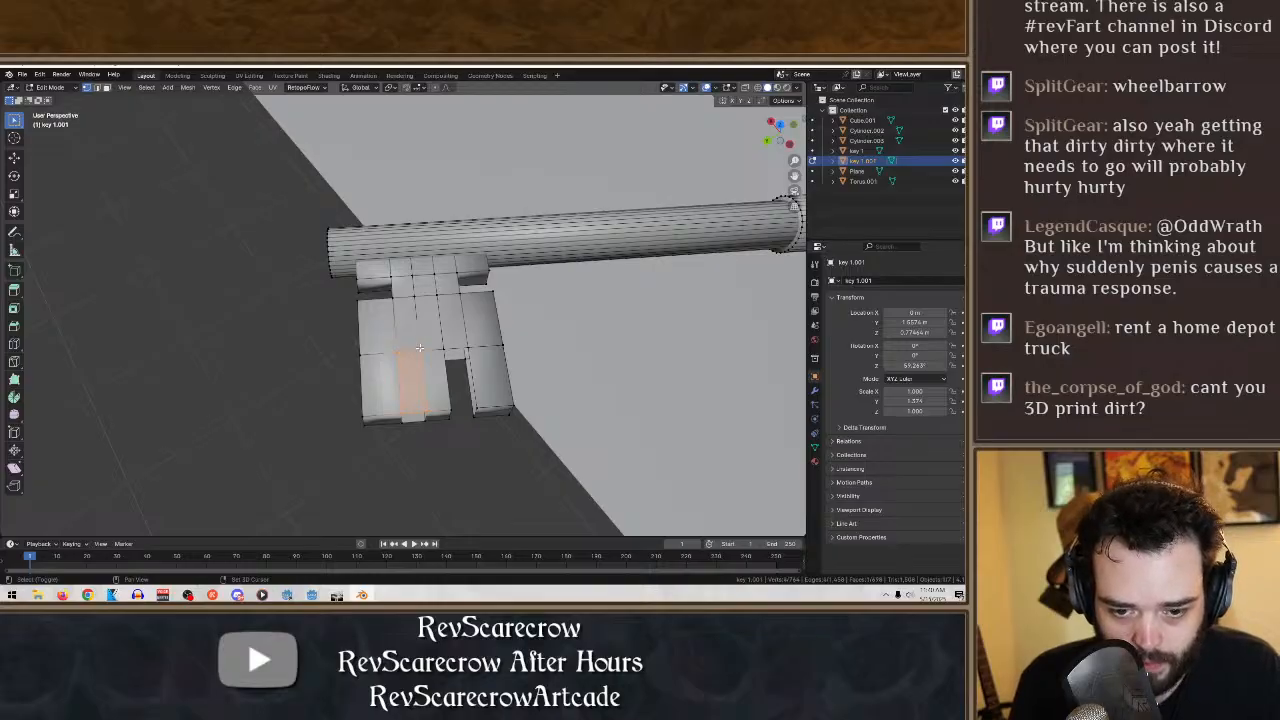
{"action": "key", "text": "x"}
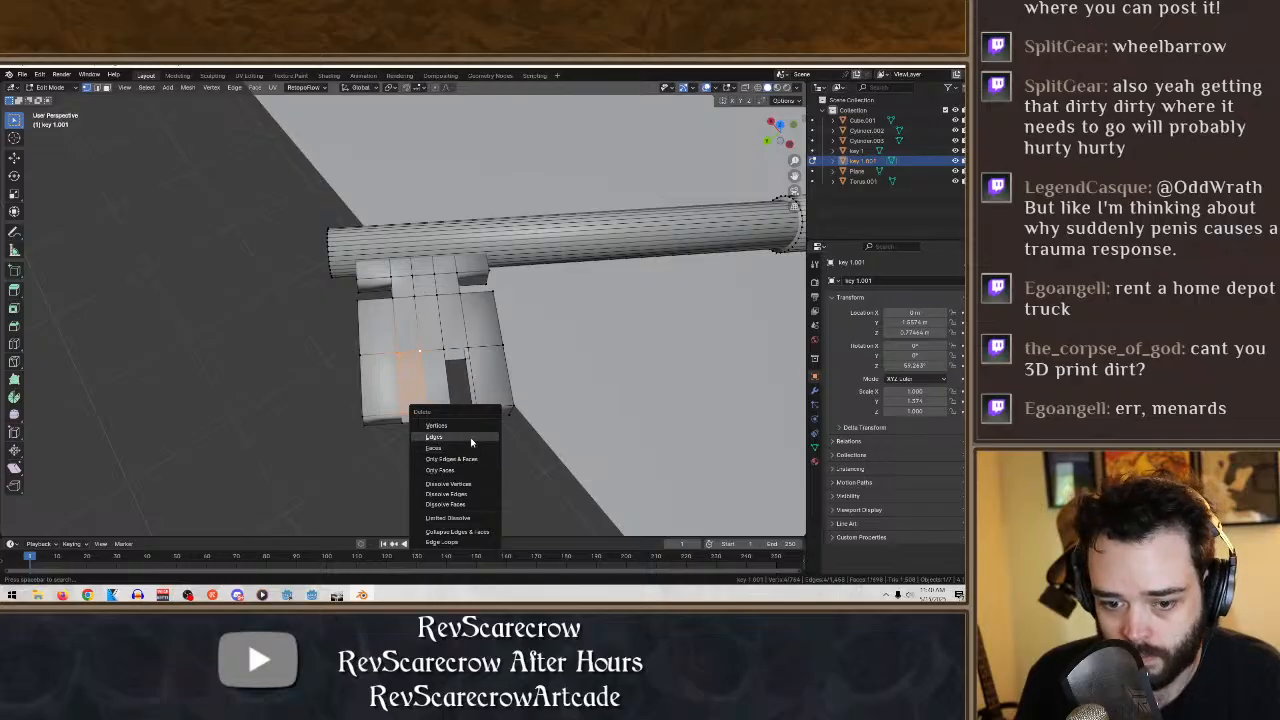
{"action": "left_click", "coordinate": [462, 447]}
- Delete the outer face on the underside of that strip to open a second slot through the bit's end
{"action": "middle_click_drag", "start_coordinate": [450, 471], "coordinate": [447, 218]}
{"action": "left_click_drag", "start_coordinate": [454, 402], "coordinate": [374, 272]}
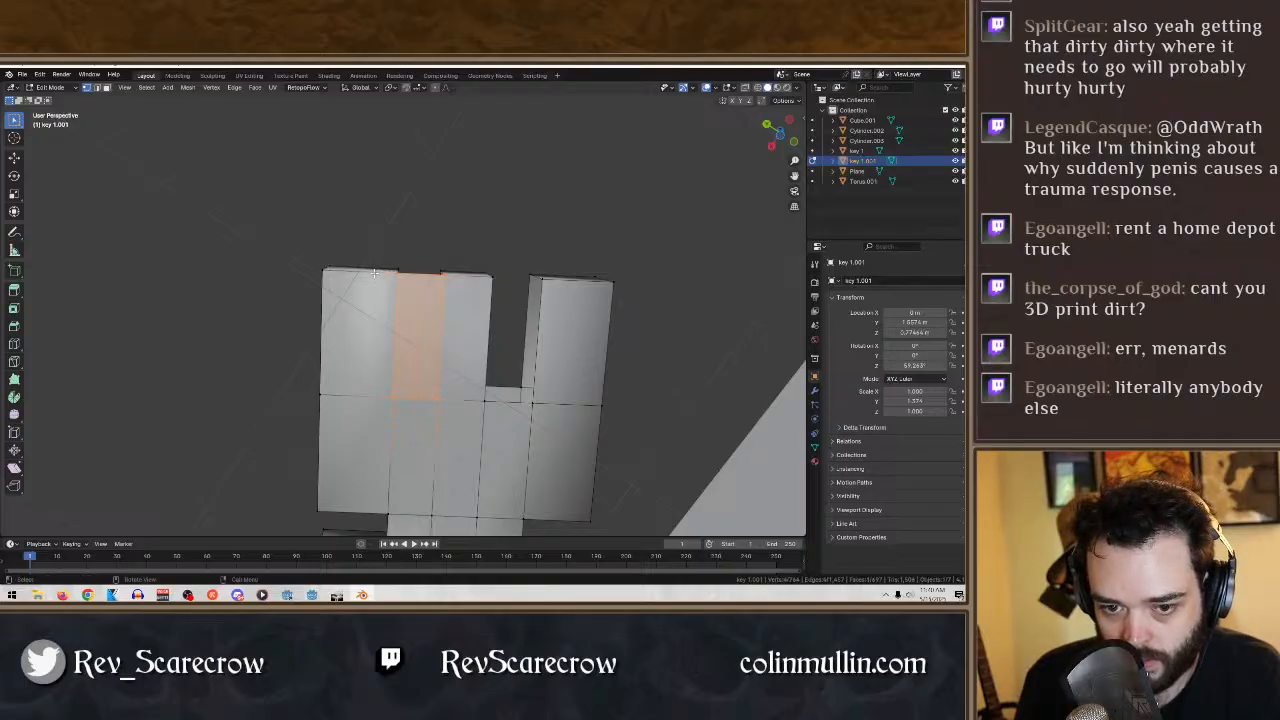
{"action": "key", "text": "x"}
{"action": "left_click", "coordinate": [371, 276]}
{"action": "middle_click_drag", "start_coordinate": [400, 290], "coordinate": [561, 514]}
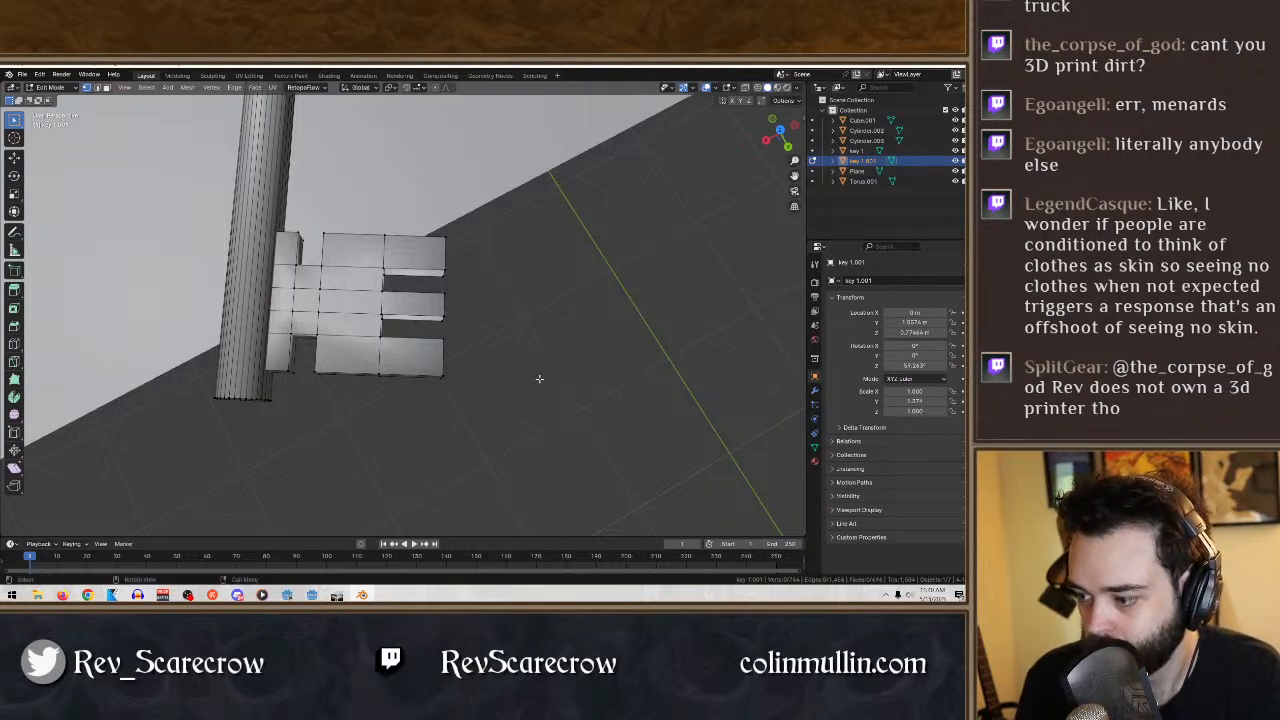
- Fill both side walls and the inner end of the slot nearer the key's tip with new faces
{"action": "middle_click_drag", "start_coordinate": [539, 378], "coordinate": [400, 422]}
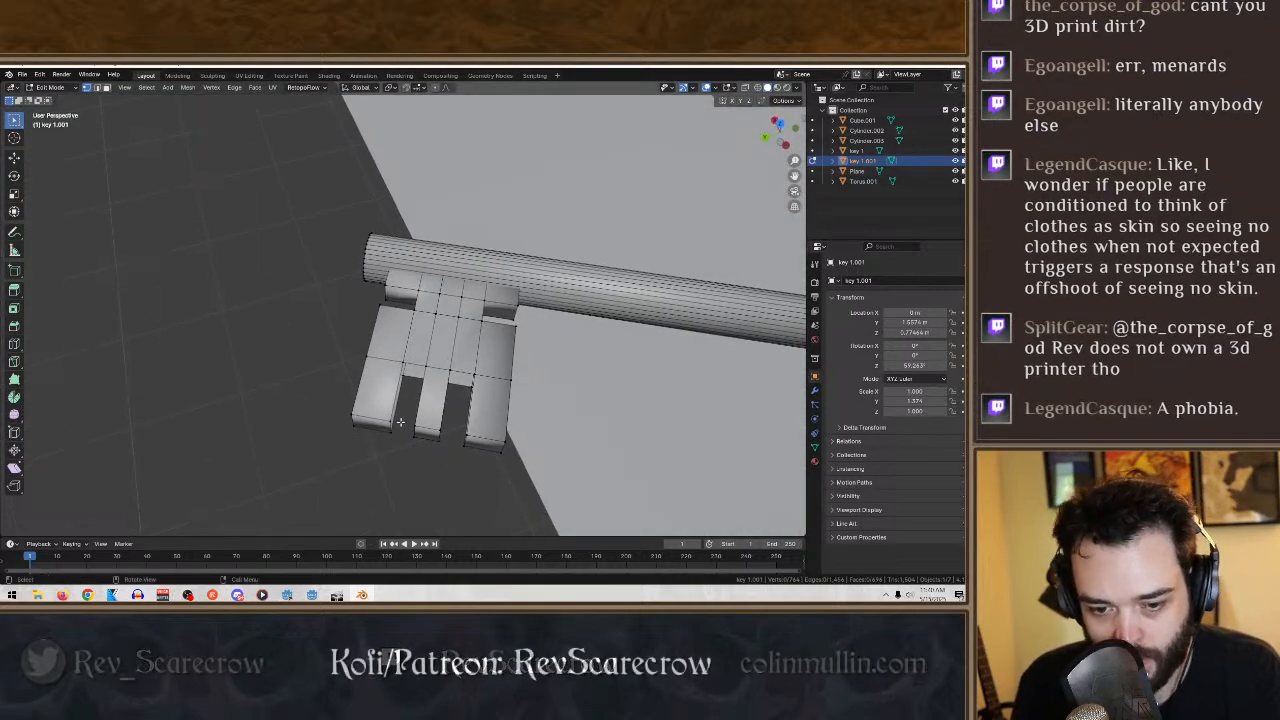
{"action": "left_click", "coordinate": [403, 366], "text": "shift"}
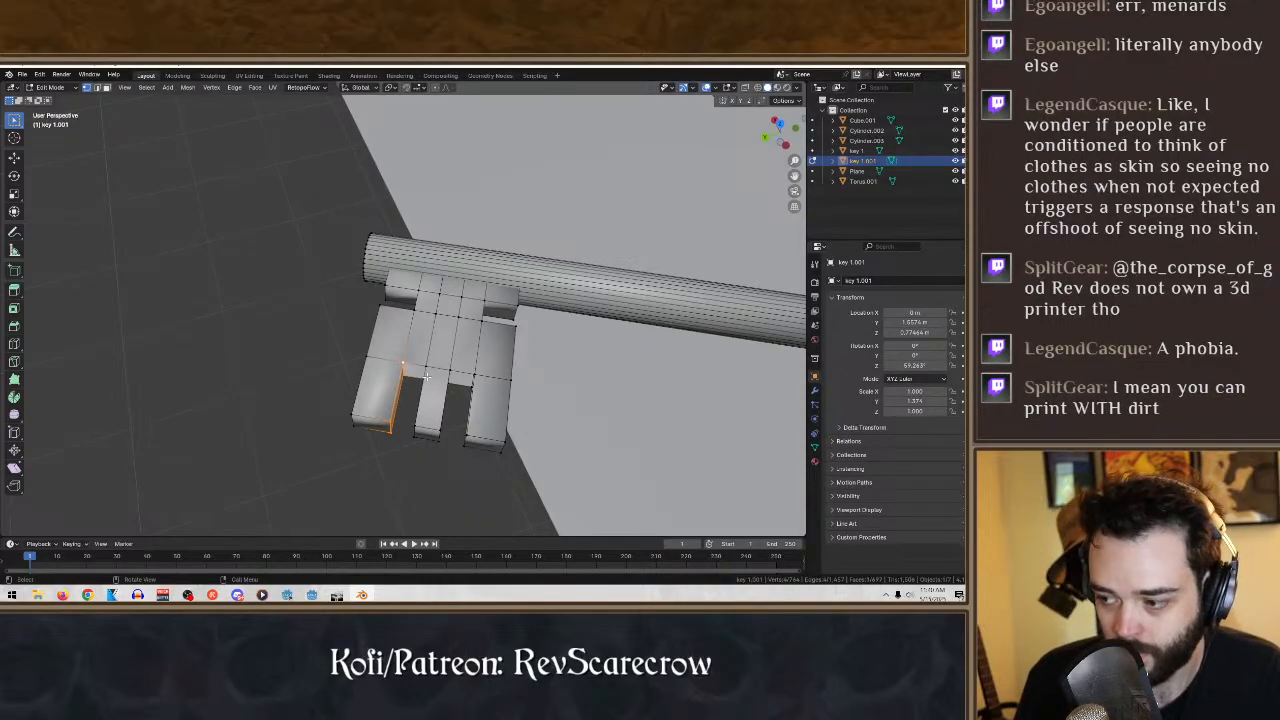
{"action": "middle_click_drag", "start_coordinate": [421, 447], "coordinate": [438, 463]}
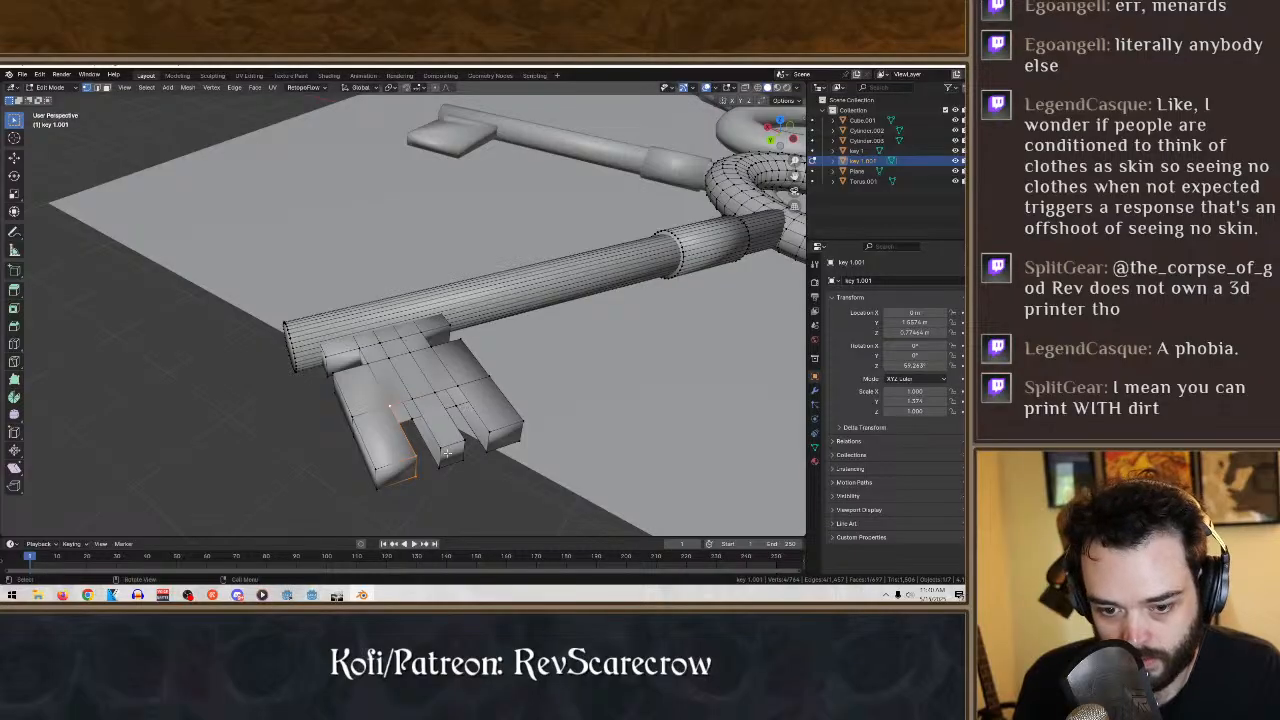
{"action": "left_click", "coordinate": [410, 412], "text": "shift"}
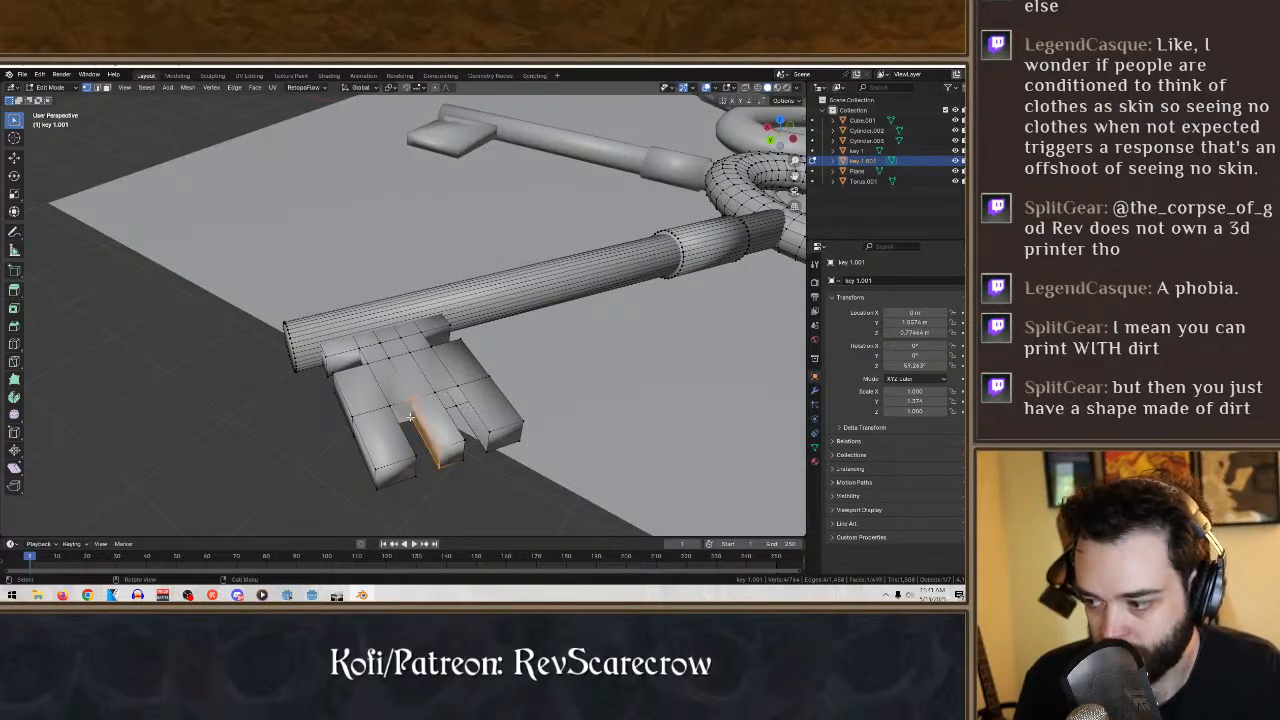
{"action": "middle_click_drag", "start_coordinate": [410, 418], "coordinate": [390, 436]}
{"action": "left_click", "coordinate": [402, 427]}
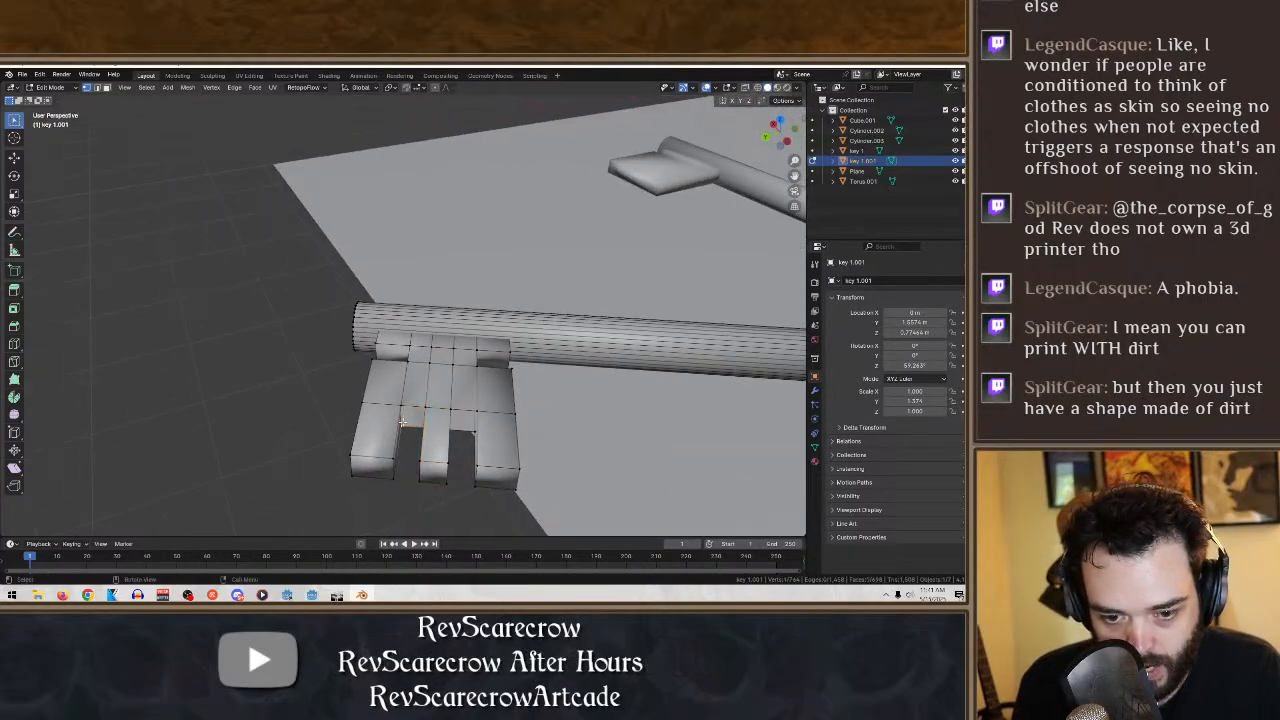
{"action": "left_click", "coordinate": [401, 402], "text": "shift"}
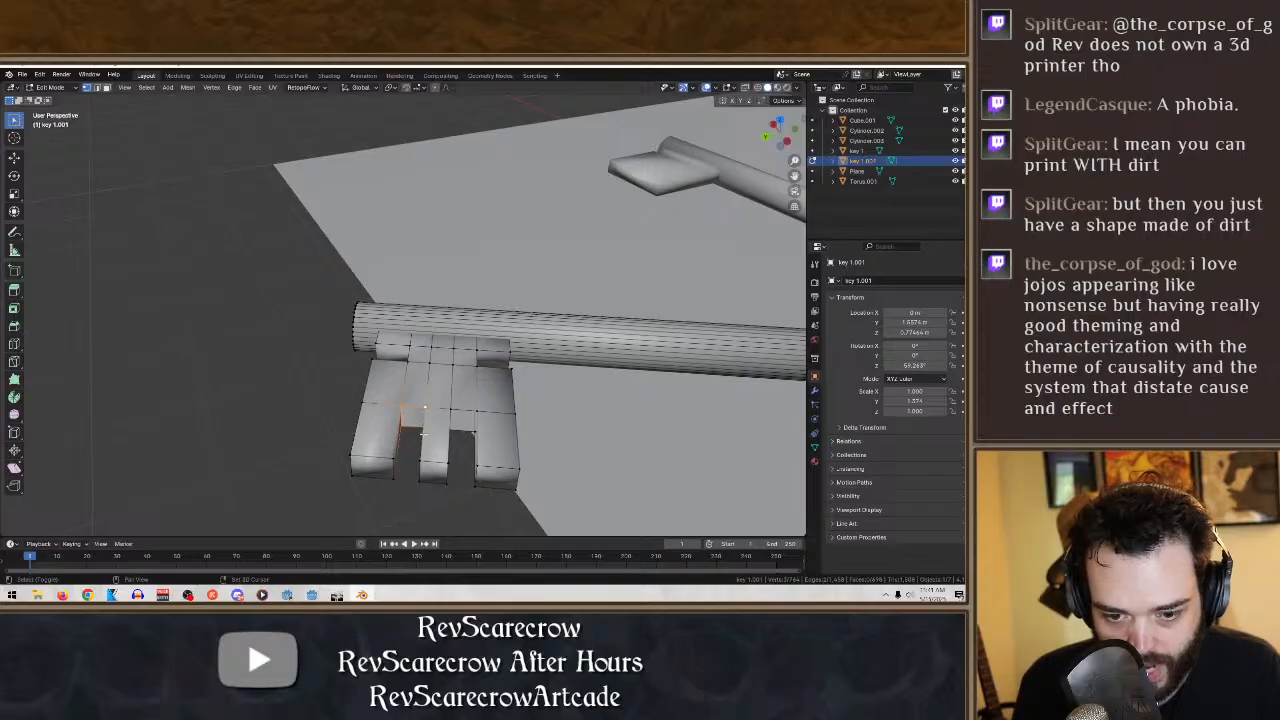
{"action": "middle_click_drag", "start_coordinate": [423, 435], "coordinate": [483, 438]}
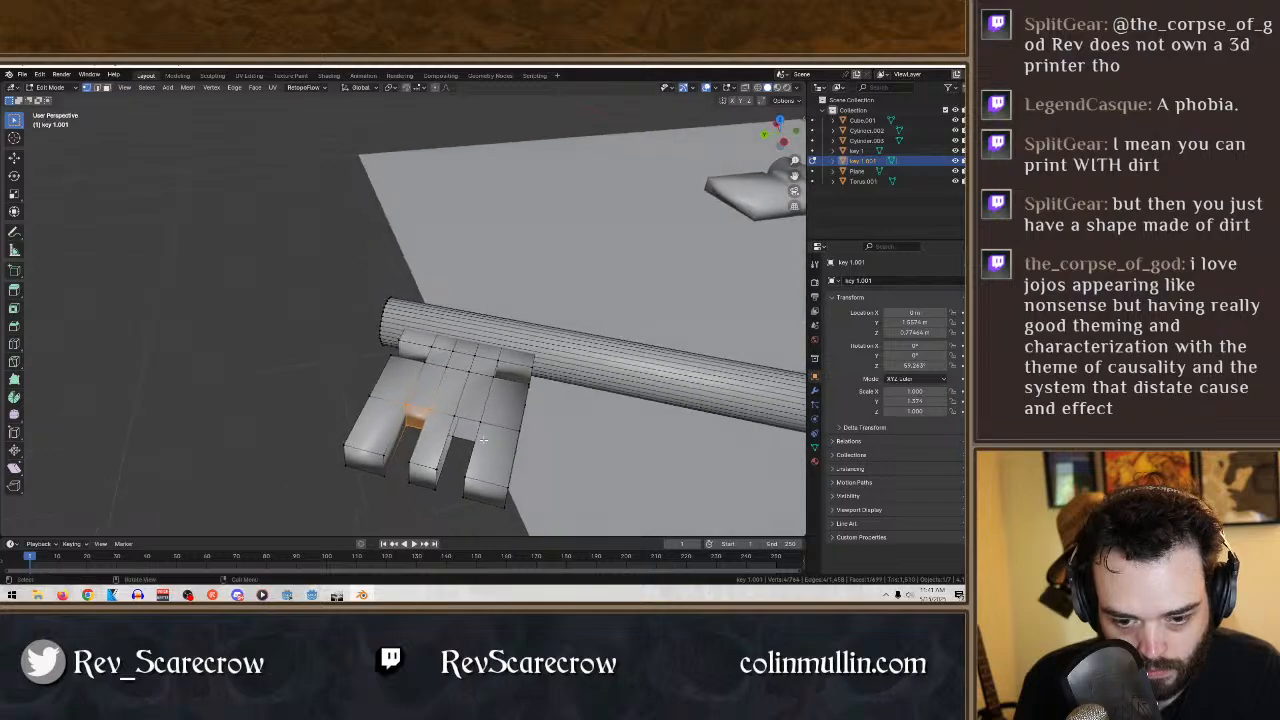
- Close the slot nearer the bow by filling its two side walls and inner end with faces
{"action": "left_click", "coordinate": [436, 467]}
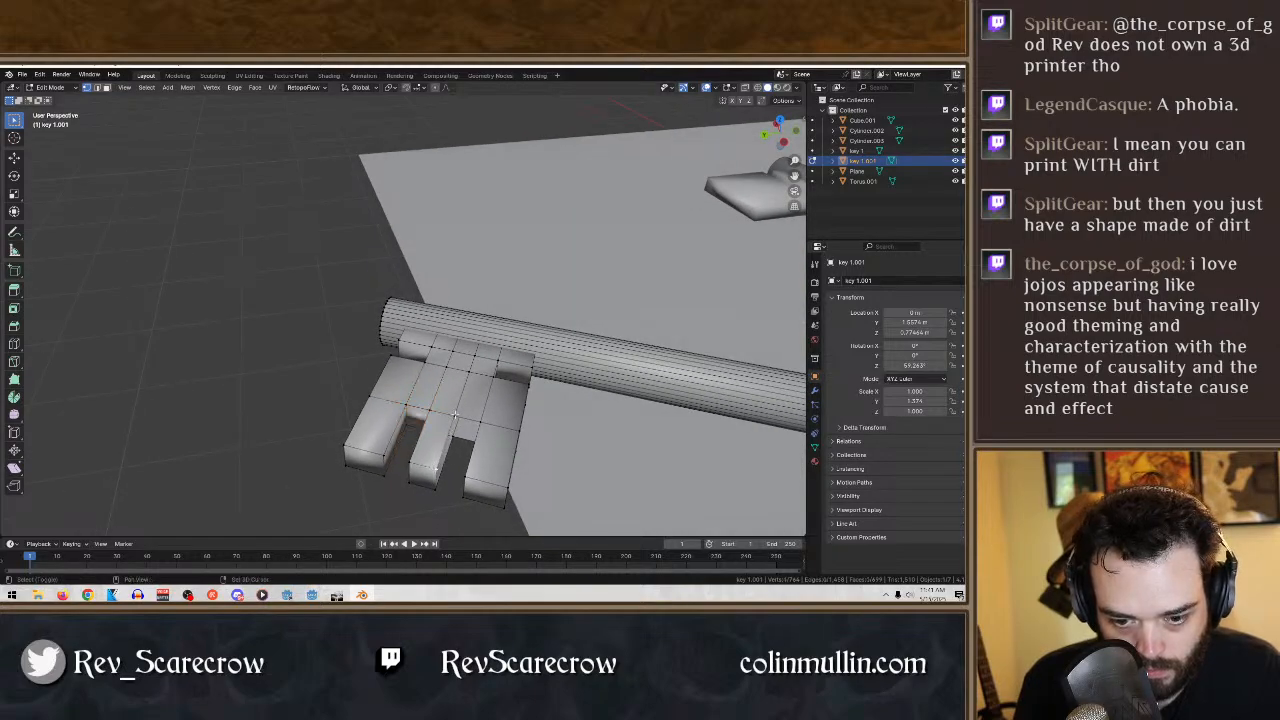
{"action": "left_click", "coordinate": [436, 485], "text": "shift"}
{"action": "middle_click_drag", "start_coordinate": [530, 395], "coordinate": [570, 398]}
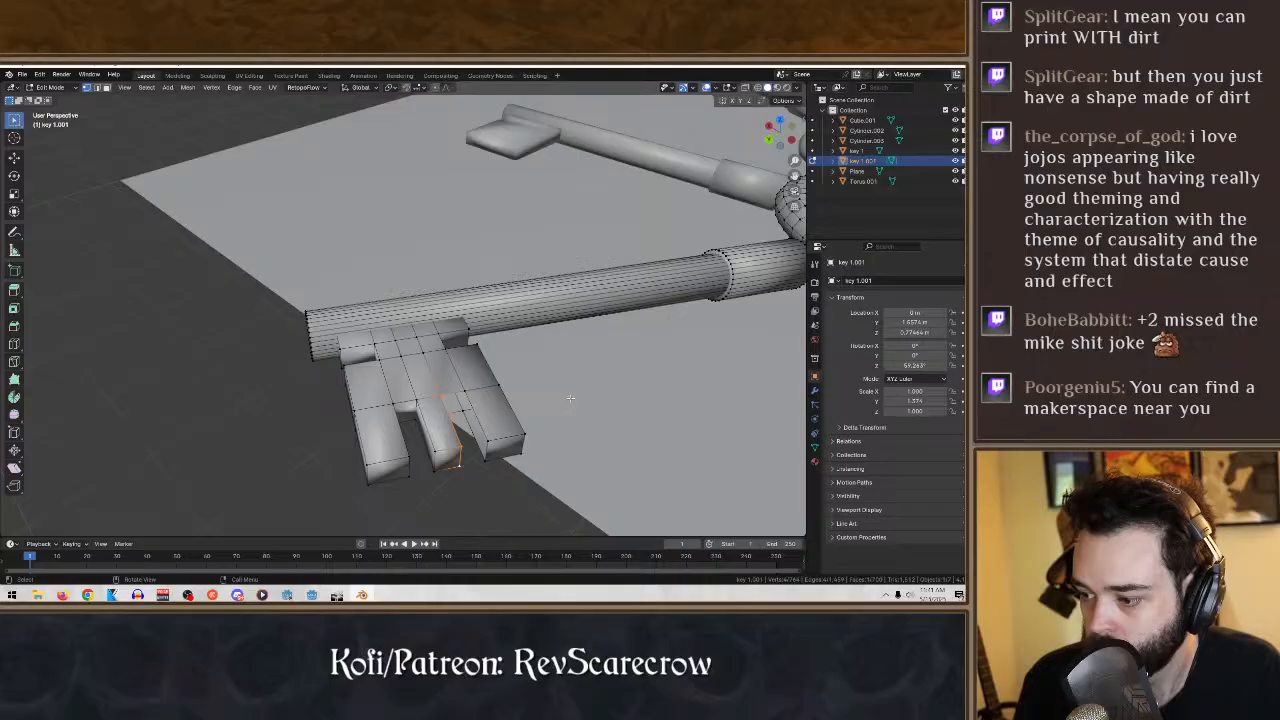
{"action": "middle_click_drag", "start_coordinate": [543, 407], "coordinate": [440, 396]}
{"action": "scroll", "coordinate": [538, 432], "scroll_direction": "up", "scroll_amount": 3}
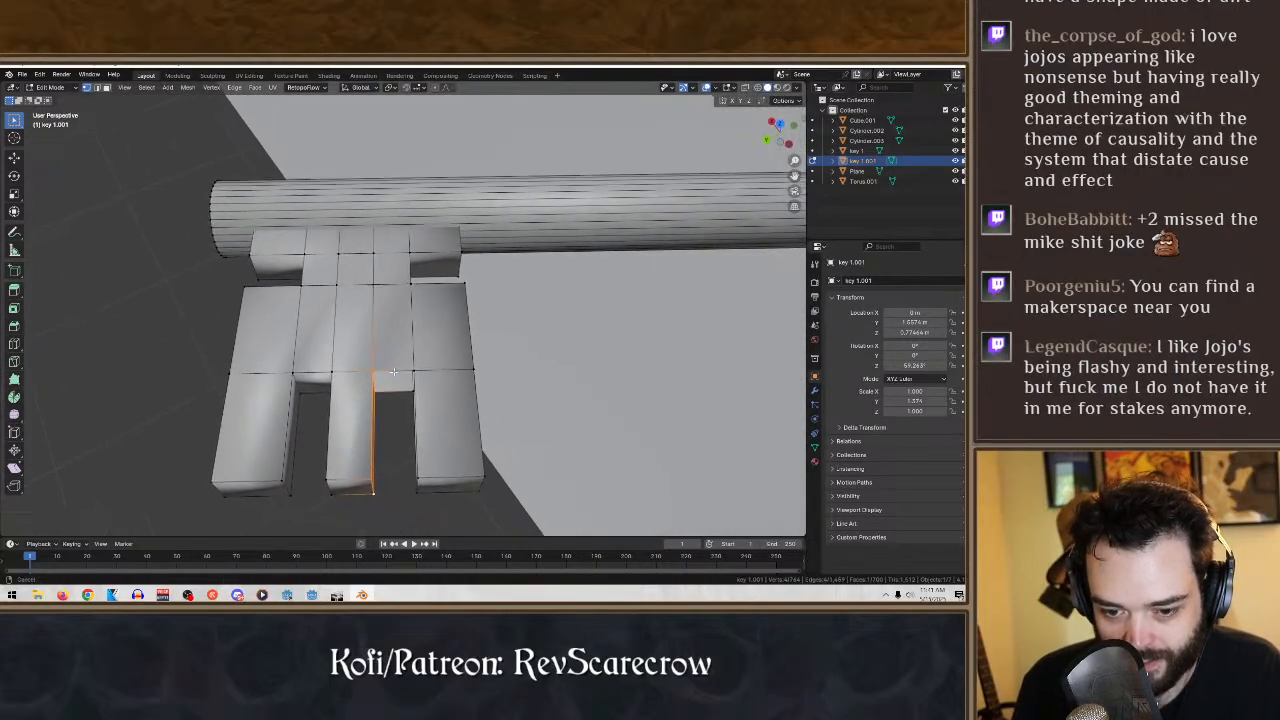
{"action": "left_click_drag", "start_coordinate": [440, 396], "coordinate": [359, 364]}
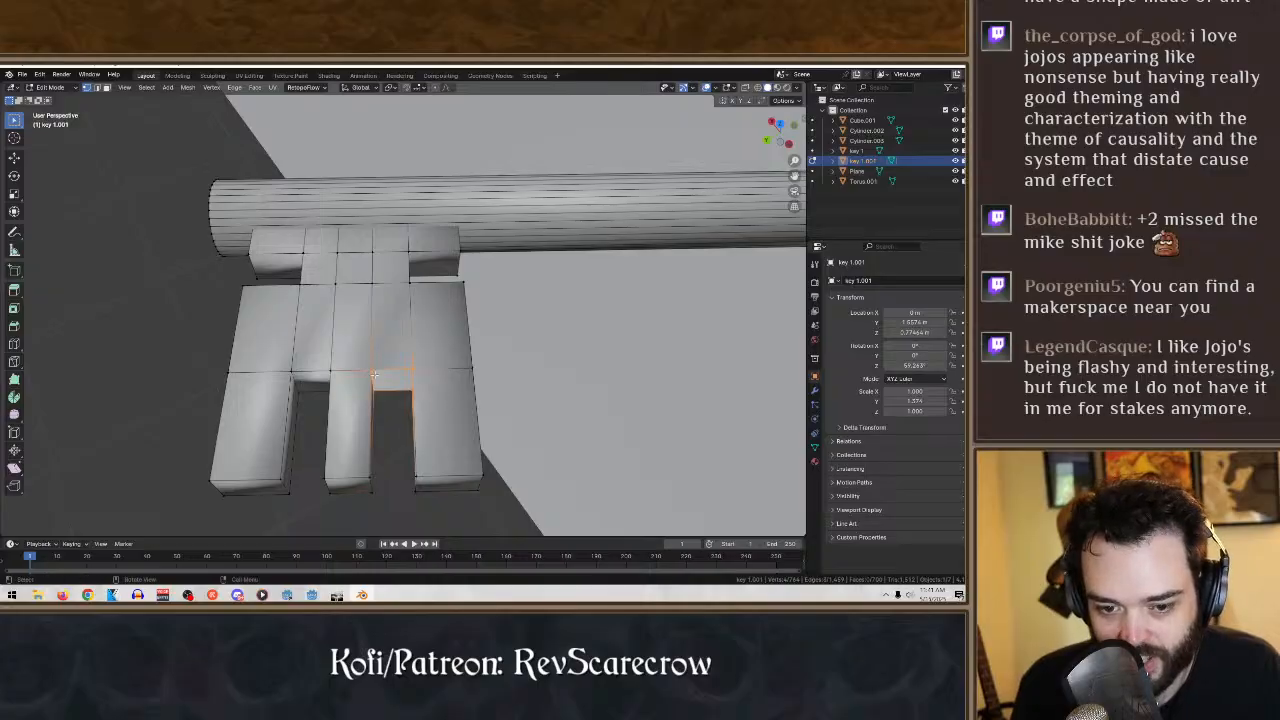
{"action": "key", "text": "f"}
{"action": "middle_click_drag", "start_coordinate": [408, 394], "coordinate": [499, 472]}
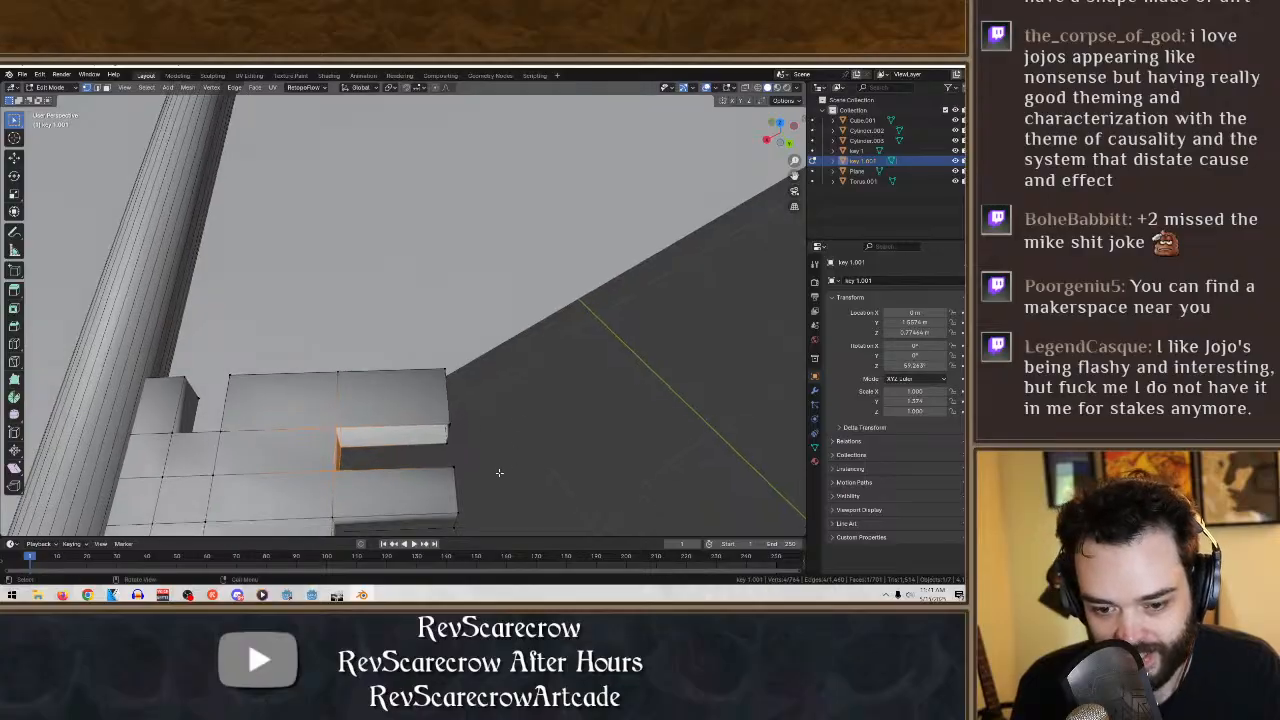
{"action": "left_click_drag", "start_coordinate": [491, 460], "coordinate": [332, 386]}
{"action": "key", "text": "f"}
- Save the Blender file with the finished three-toothed bit
{"action": "scroll", "coordinate": [536, 420], "scroll_direction": "down", "scroll_amount": 5}
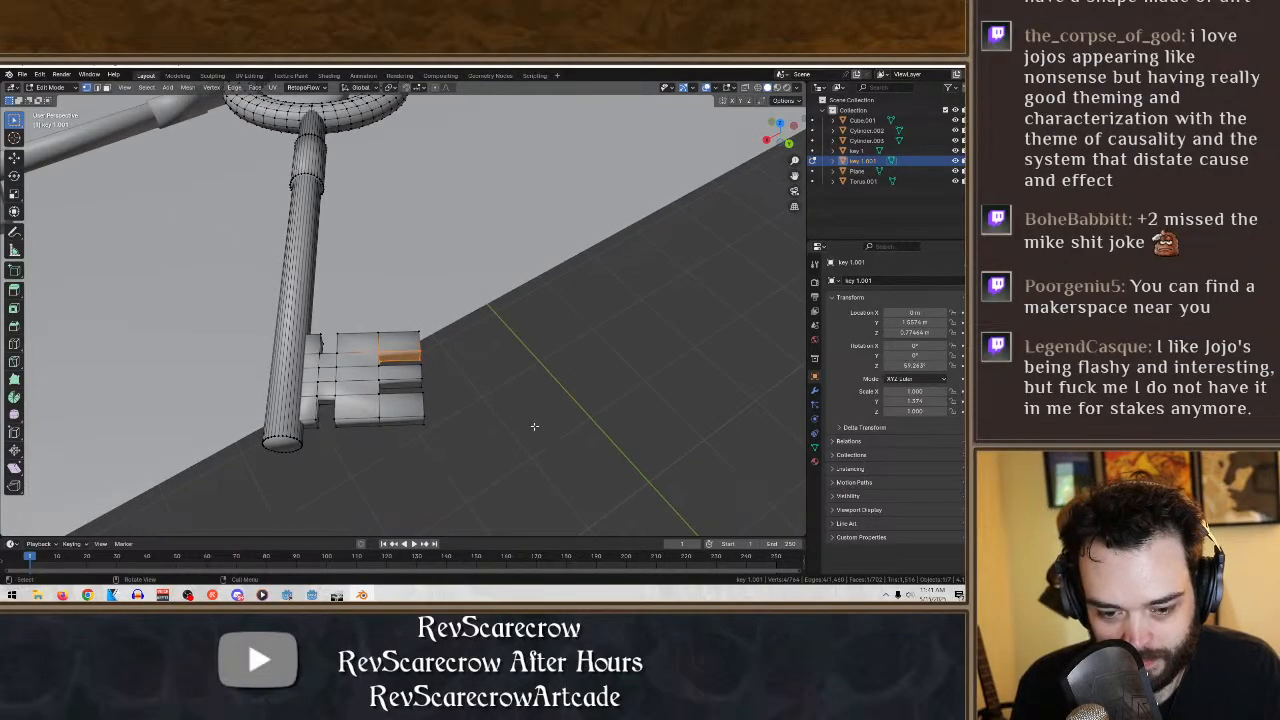
{"action": "scroll", "coordinate": [534, 426], "scroll_direction": "down", "scroll_amount": 8}
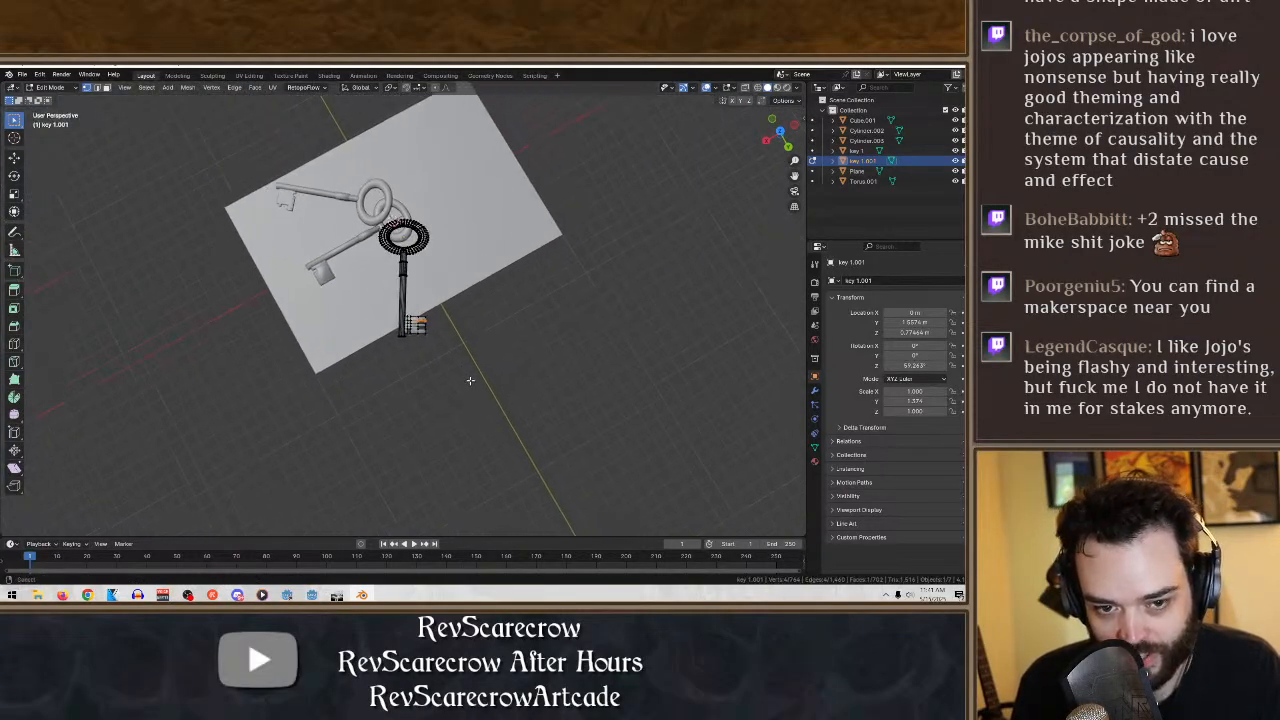
{"action": "middle_click_drag", "start_coordinate": [470, 380], "coordinate": [528, 377], "text": "shift"}
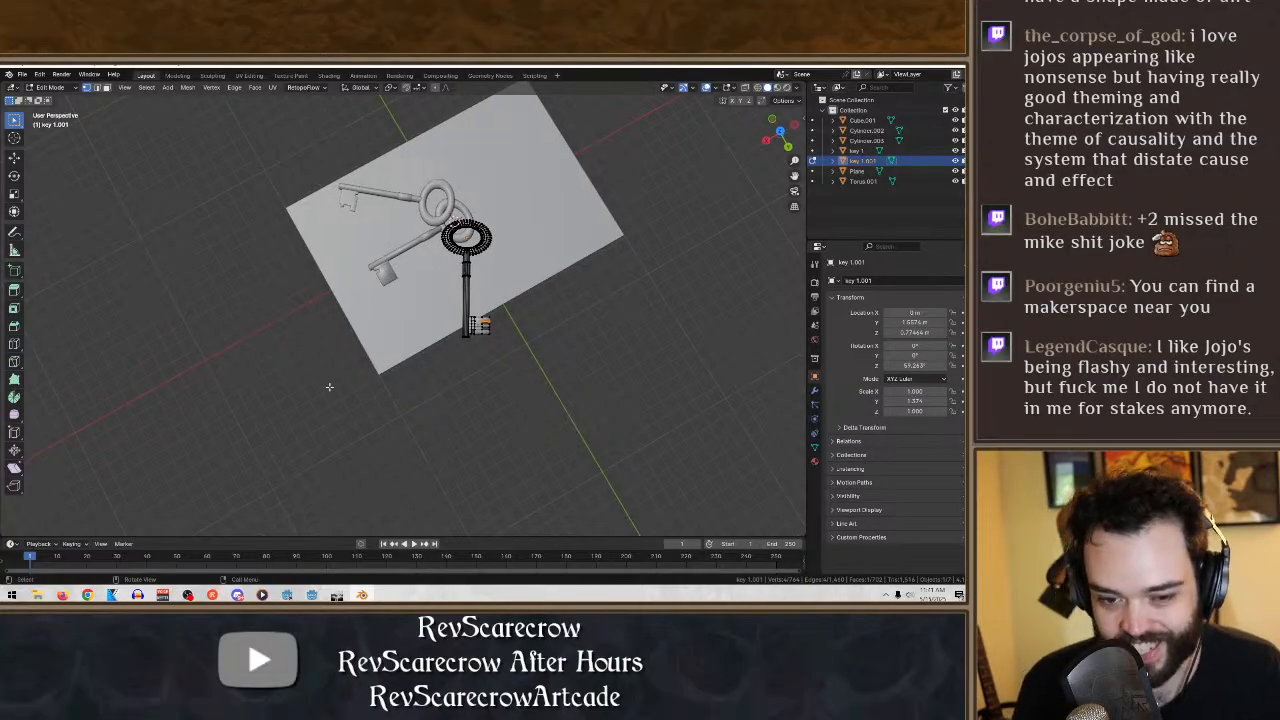
{"action": "middle_click_drag", "start_coordinate": [285, 370], "coordinate": [336, 369]}
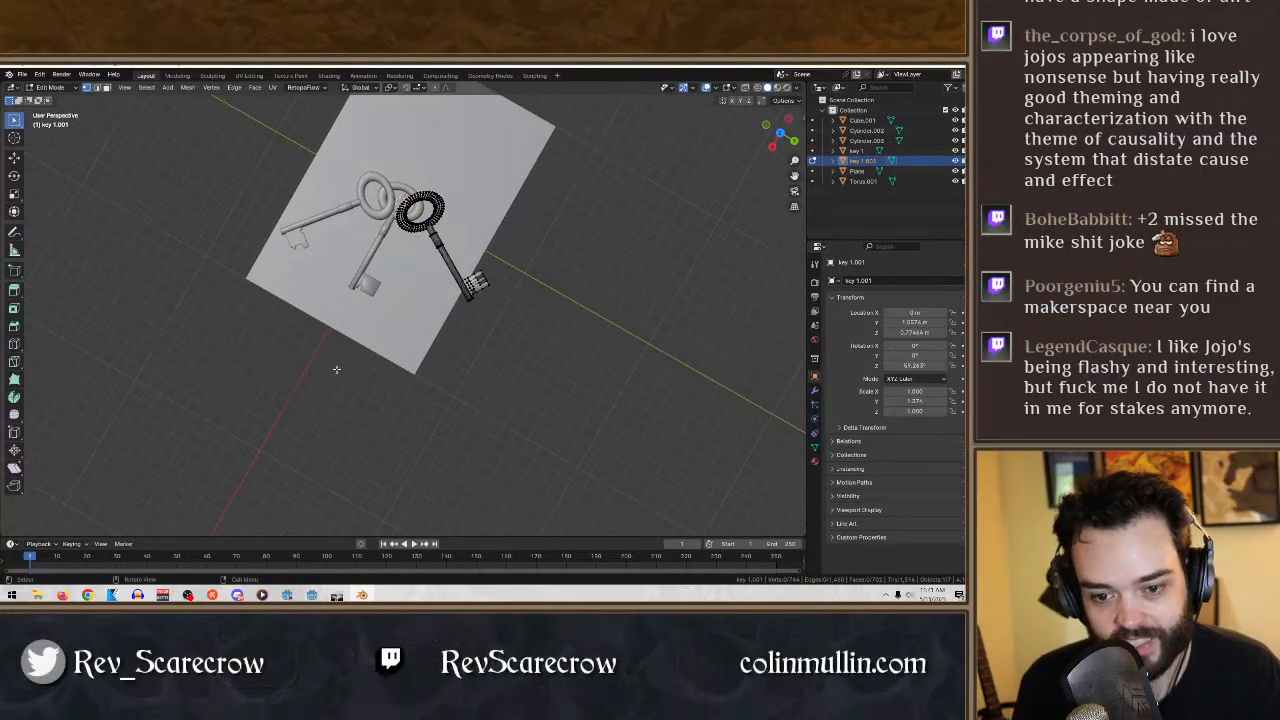
{"action": "left_click", "coordinate": [14, 157]}
{"action": "left_click", "coordinate": [22, 75]}
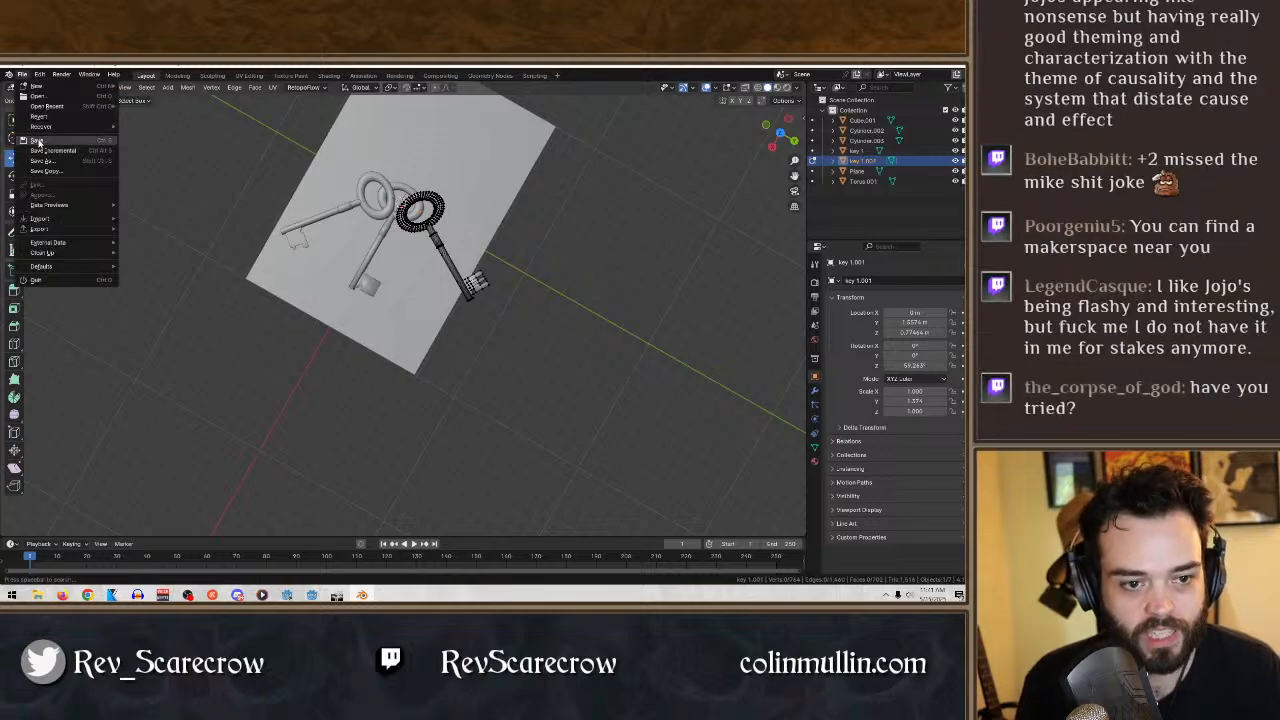
{"action": "left_click", "coordinate": [40, 140]}
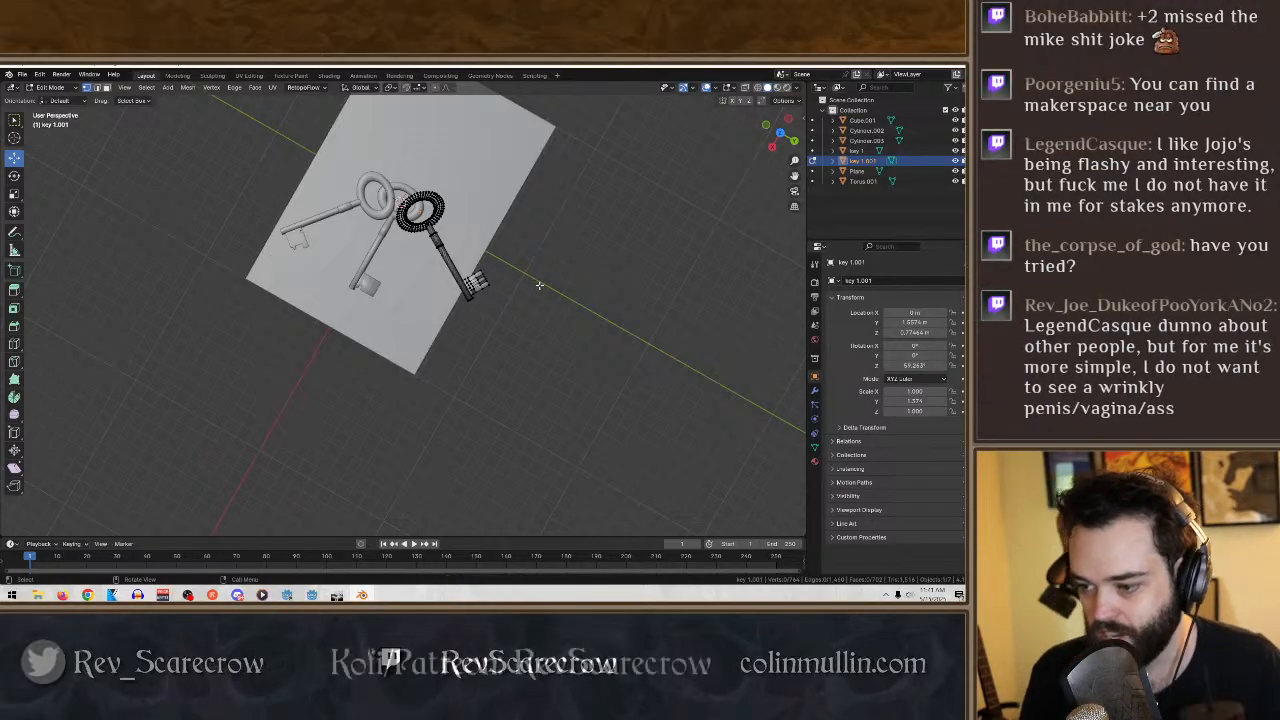
- Switch from Edit Mode to Object Mode and check the three keys together
{"action": "middle_click_drag", "start_coordinate": [524, 291], "coordinate": [514, 300]}
{"action": "scroll", "coordinate": [540, 280], "scroll_direction": "up", "scroll_amount": 4}
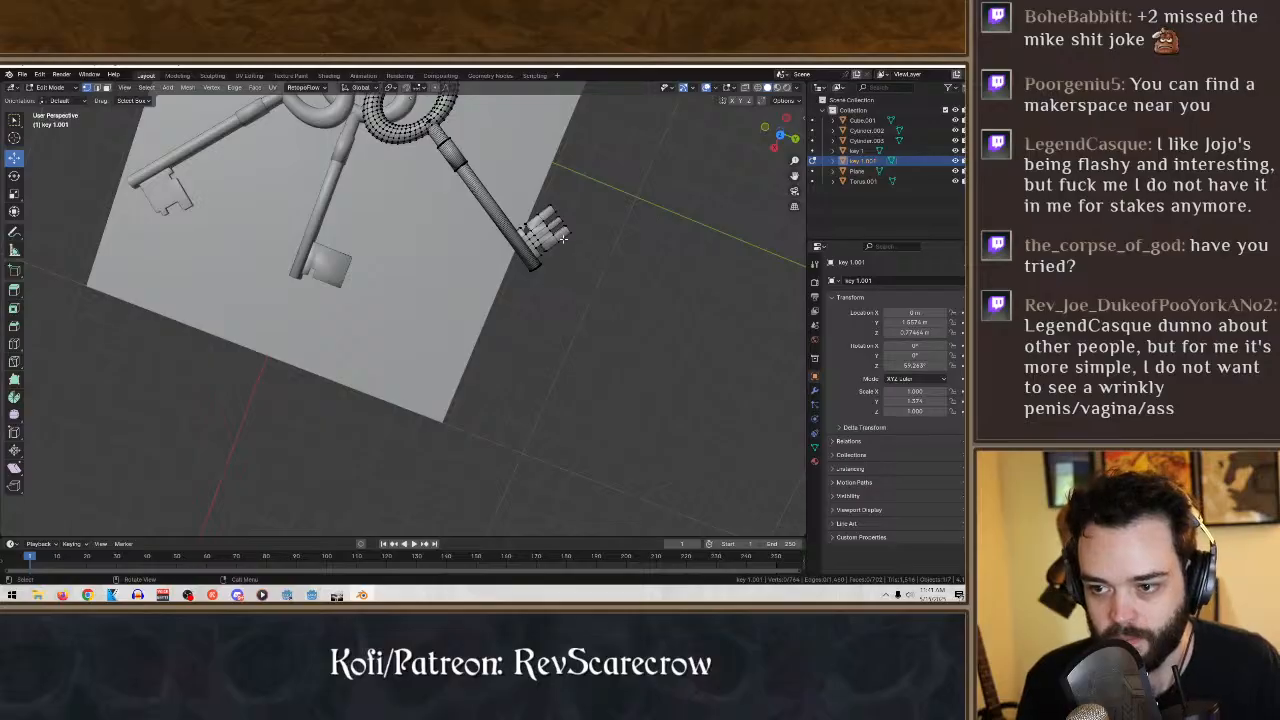
{"action": "left_click", "coordinate": [50, 87]}
{"action": "left_click", "coordinate": [50, 99]}
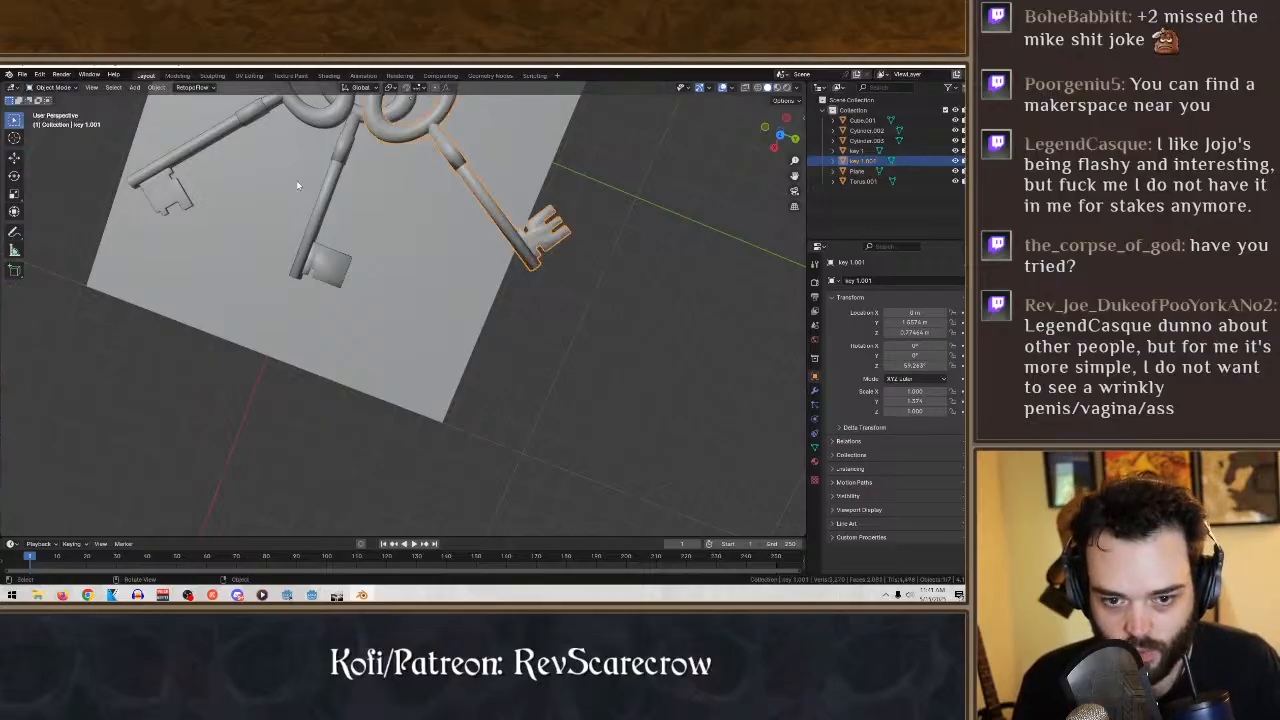
{"action": "middle_click_drag", "start_coordinate": [297, 185], "coordinate": [464, 172]}
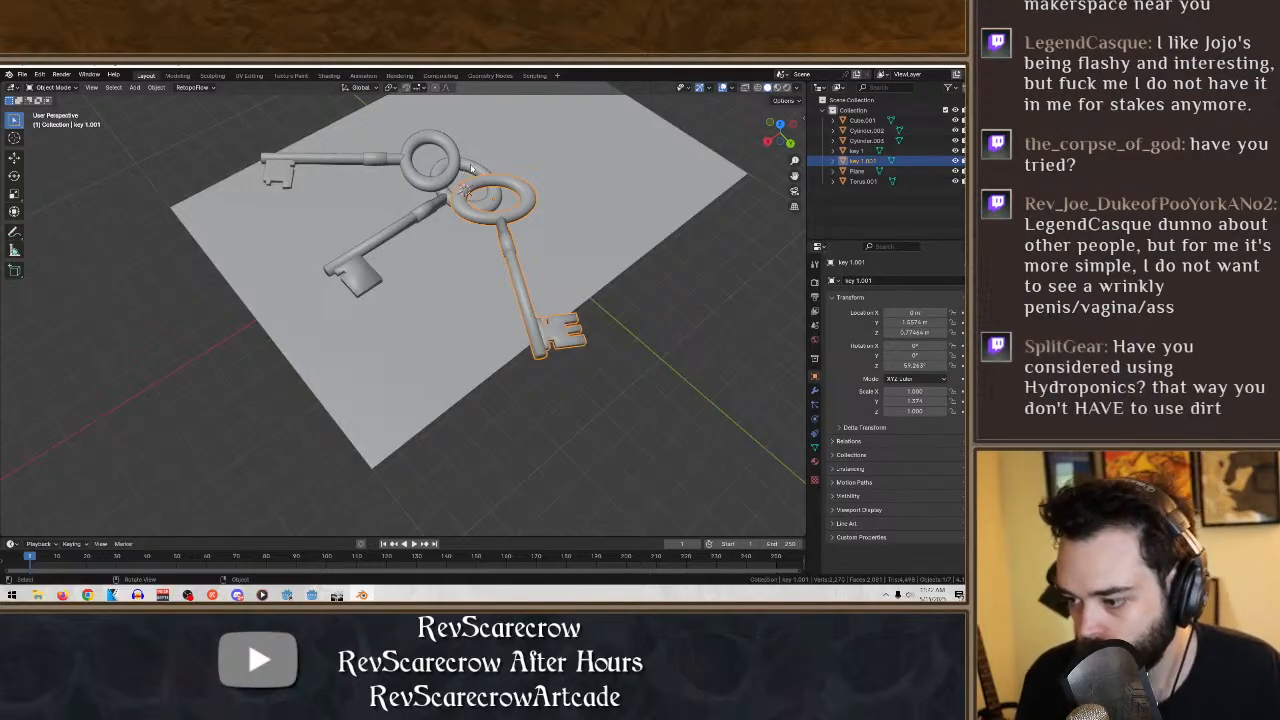
{"action": "middle_click_drag", "start_coordinate": [470, 168], "coordinate": [367, 224]}
{"action": "left_click", "coordinate": [15, 159]}
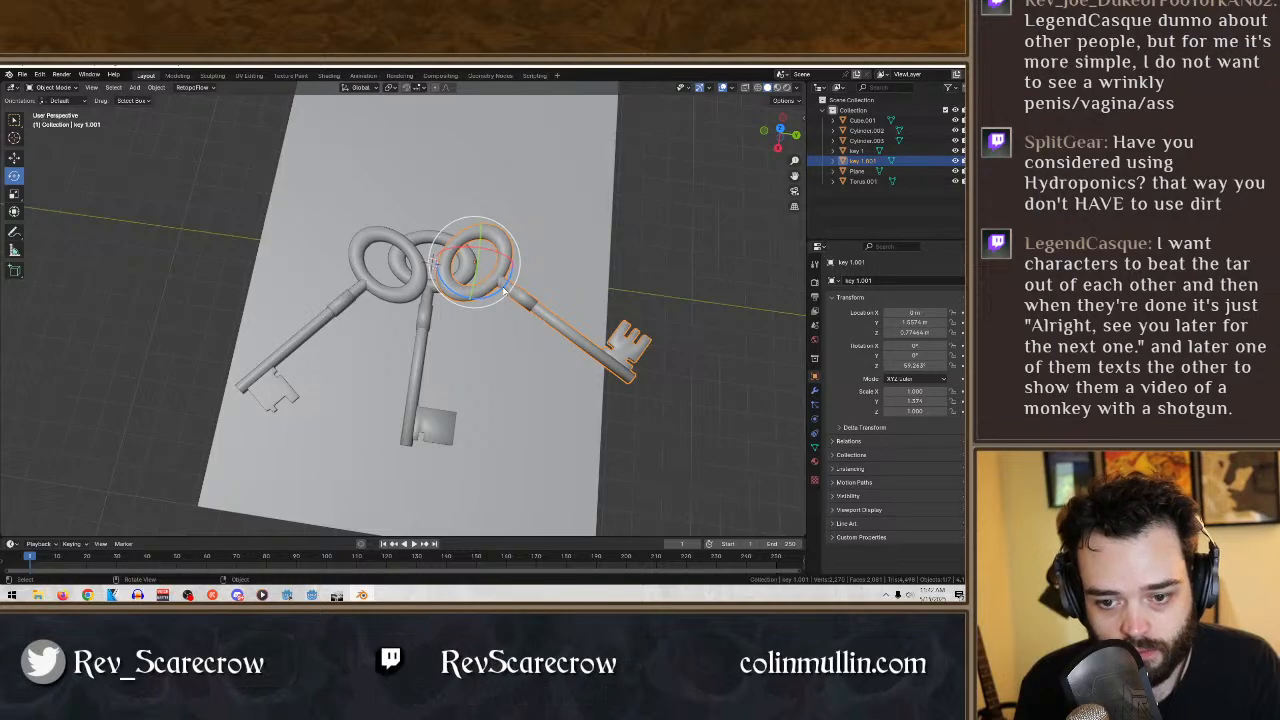
- Scale the ground plane along Y to about 27.6 so it extends well beyond the keys
{"action": "left_click_drag", "start_coordinate": [497, 276], "coordinate": [543, 380]}
{"action": "left_click", "coordinate": [546, 383]}
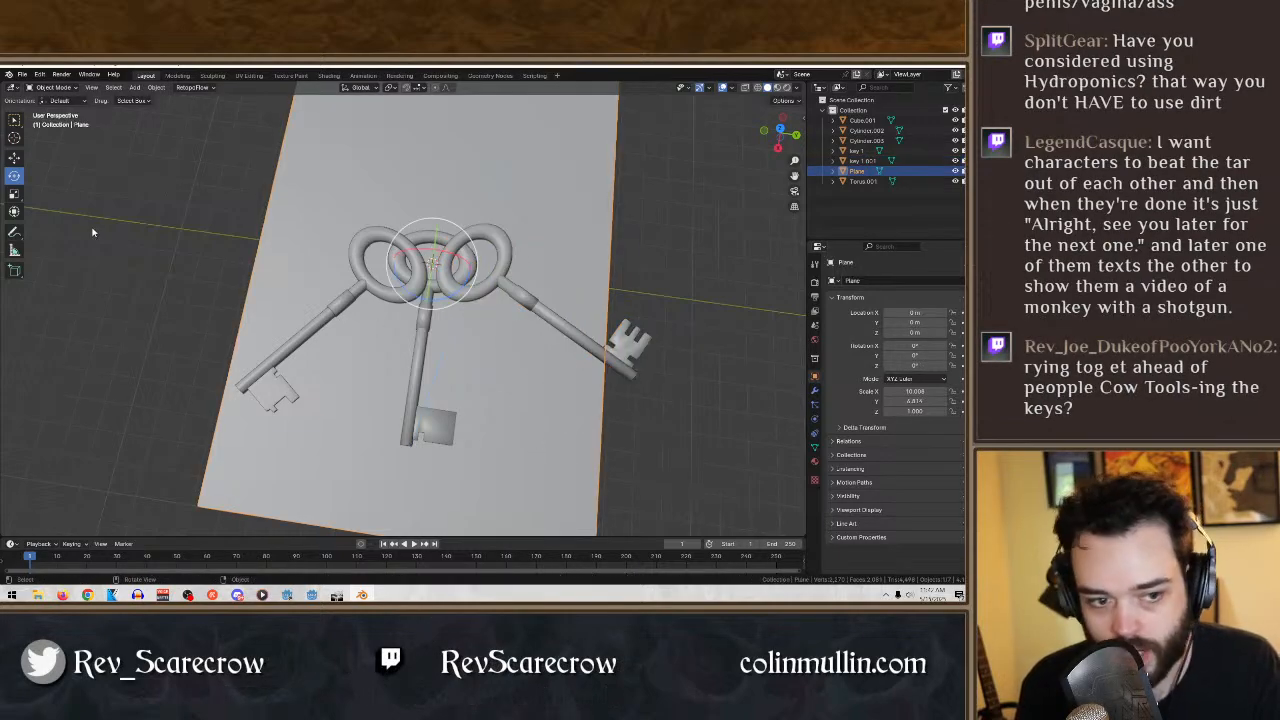
{"action": "left_click", "coordinate": [14, 193]}
{"action": "left_click_drag", "start_coordinate": [505, 274], "coordinate": [620, 288]}
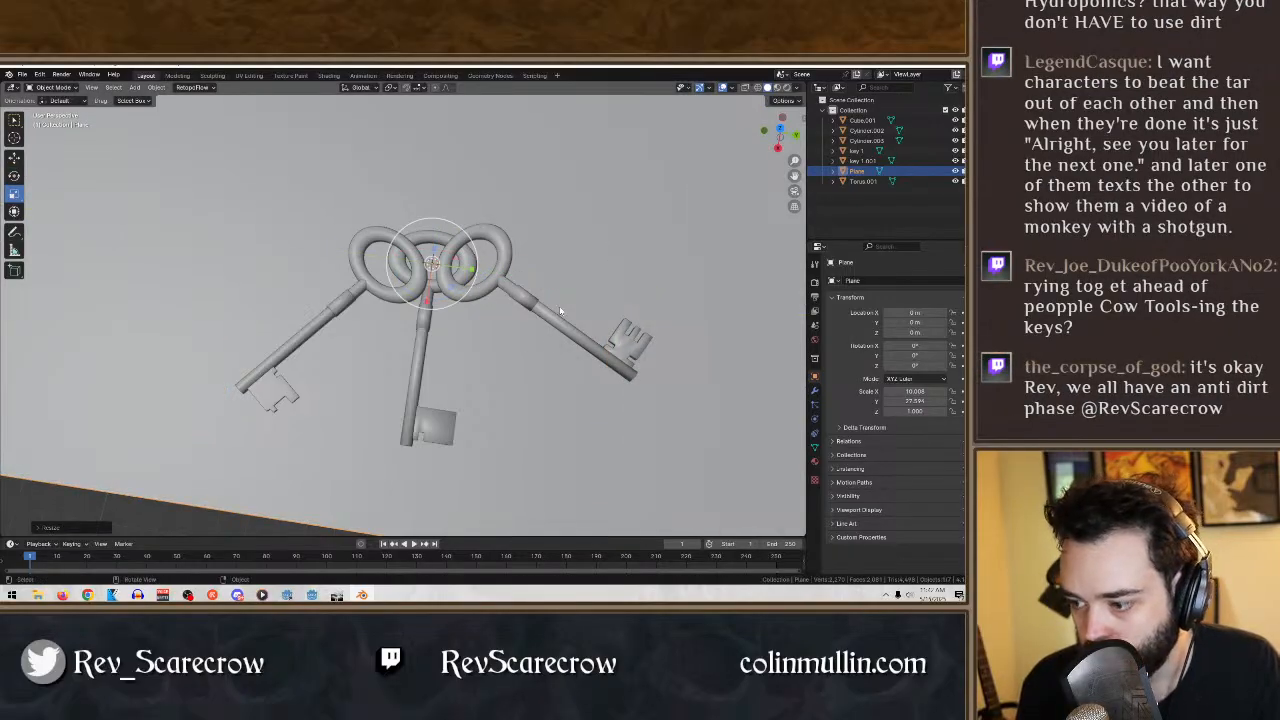
{"action": "mouse_move", "coordinate": [560, 312]}
{"action": "middle_mouse_down"}
{"action": "mouse_move", "coordinate": [574, 274]}
{"action": "mouse_move", "coordinate": [565, 209]}
{"action": "mouse_move", "coordinate": [563, 319]}
{"action": "middle_mouse_up"}
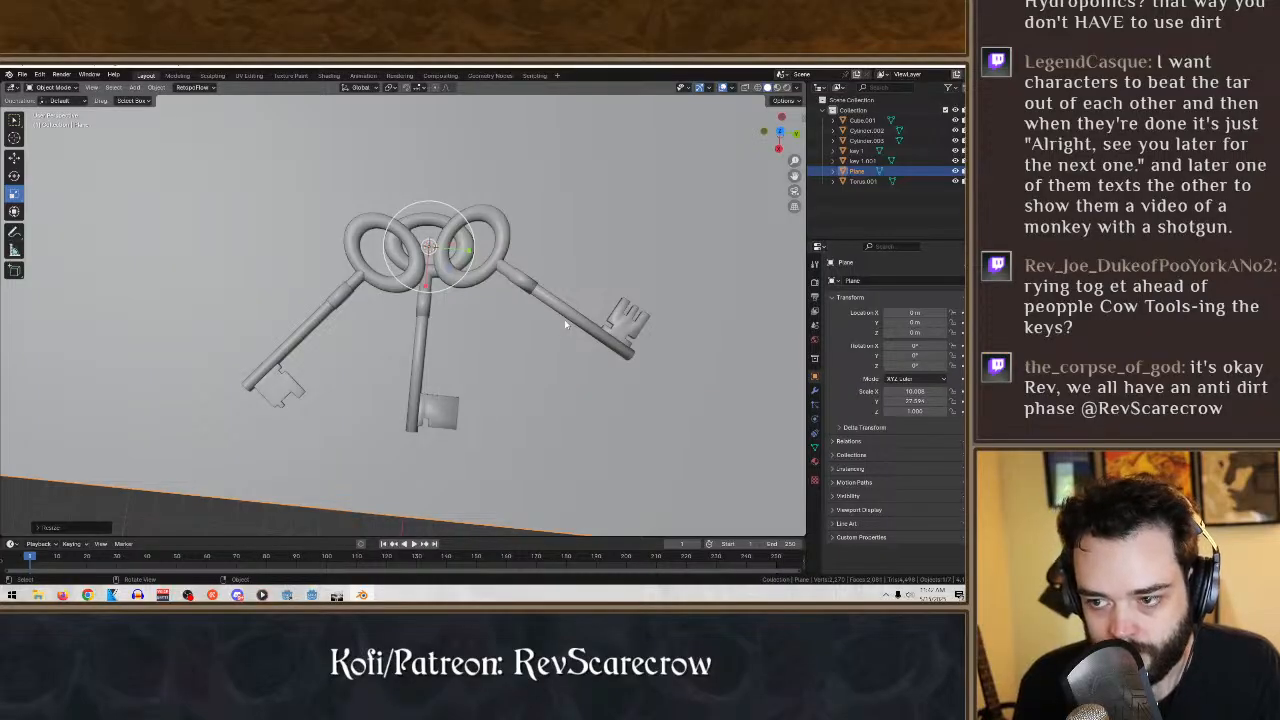
- Hide key 1, key 1.001 and the ground plane, leaving only the key made of separate parts
{"action": "left_click", "coordinate": [955, 181]}
{"action": "left_click", "coordinate": [955, 181]}
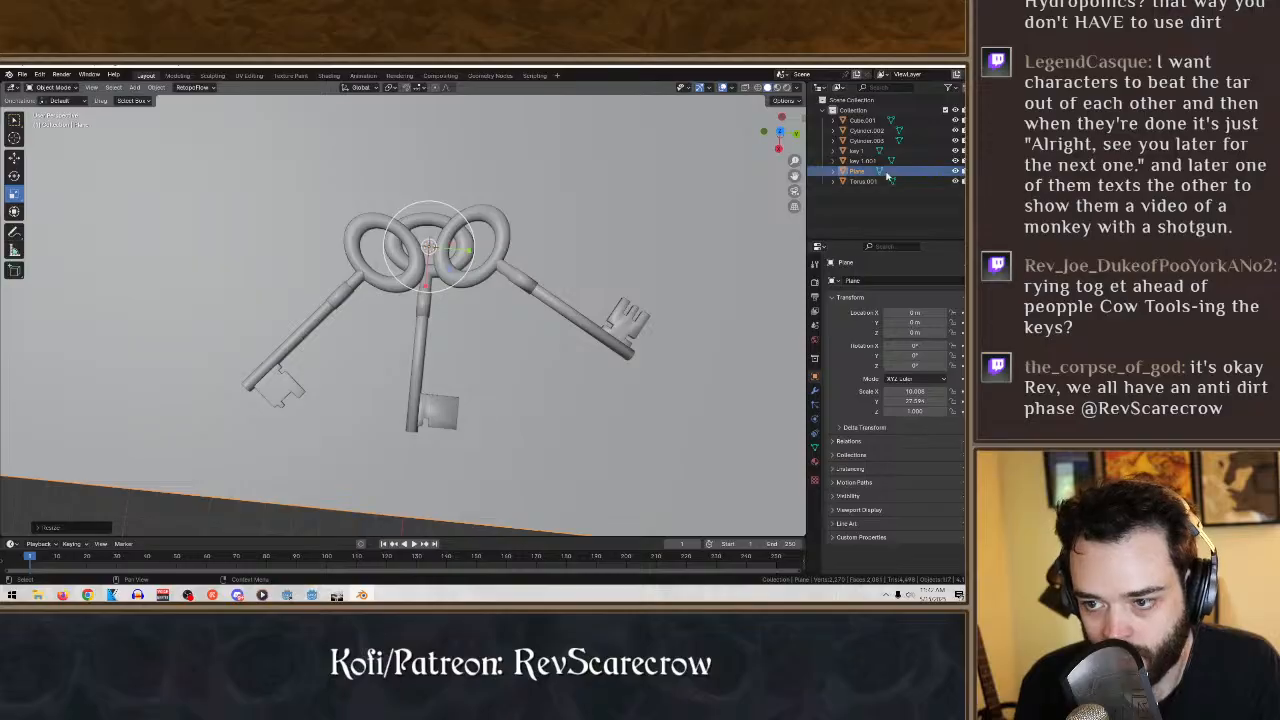
{"action": "left_click", "coordinate": [955, 161]}
{"action": "left_click", "coordinate": [955, 151]}
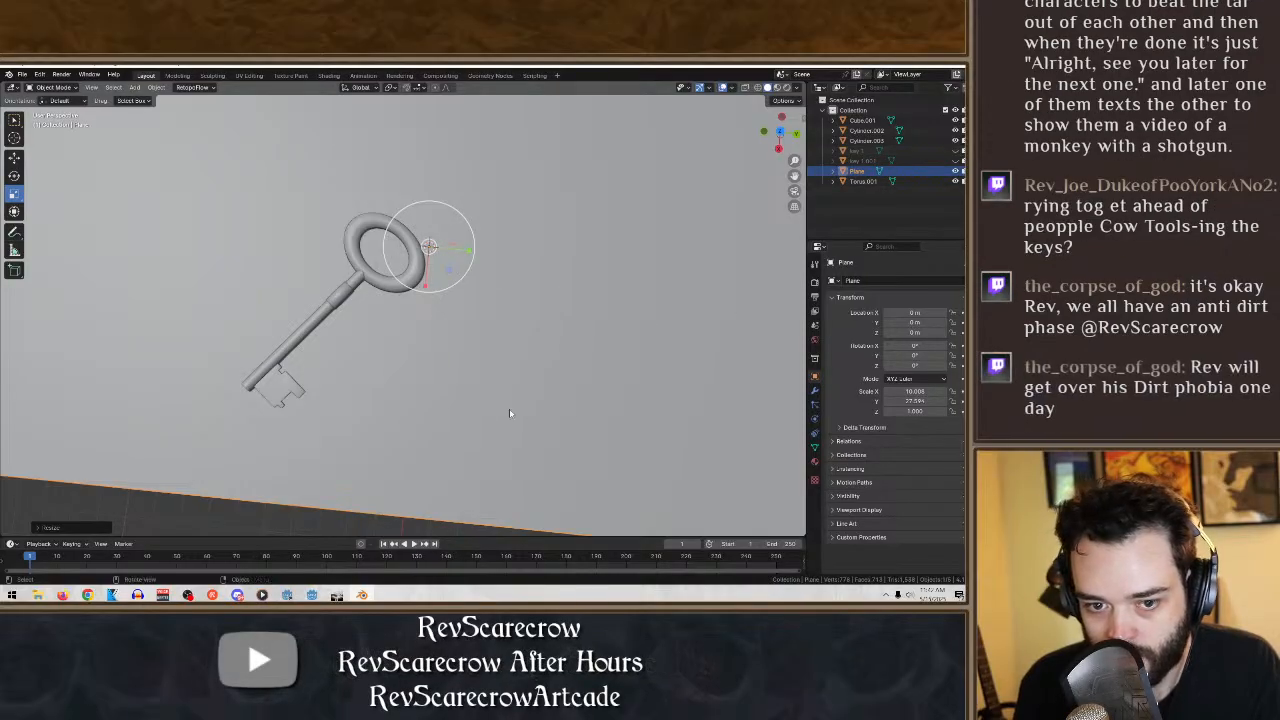
{"action": "left_click", "coordinate": [955, 171]}
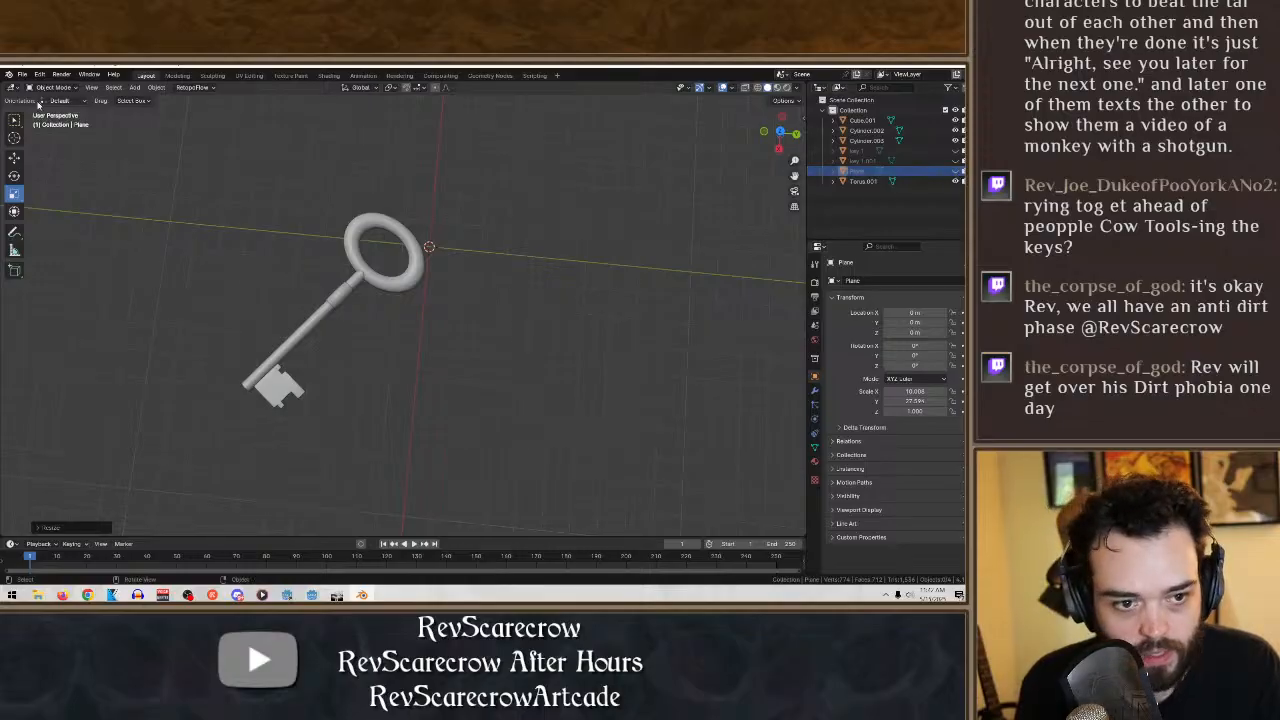
- Select all the parts of the separate key and apply Shade Smooth to them
{"action": "left_click", "coordinate": [14, 119]}
{"action": "left_click_drag", "start_coordinate": [486, 435], "coordinate": [225, 191]}
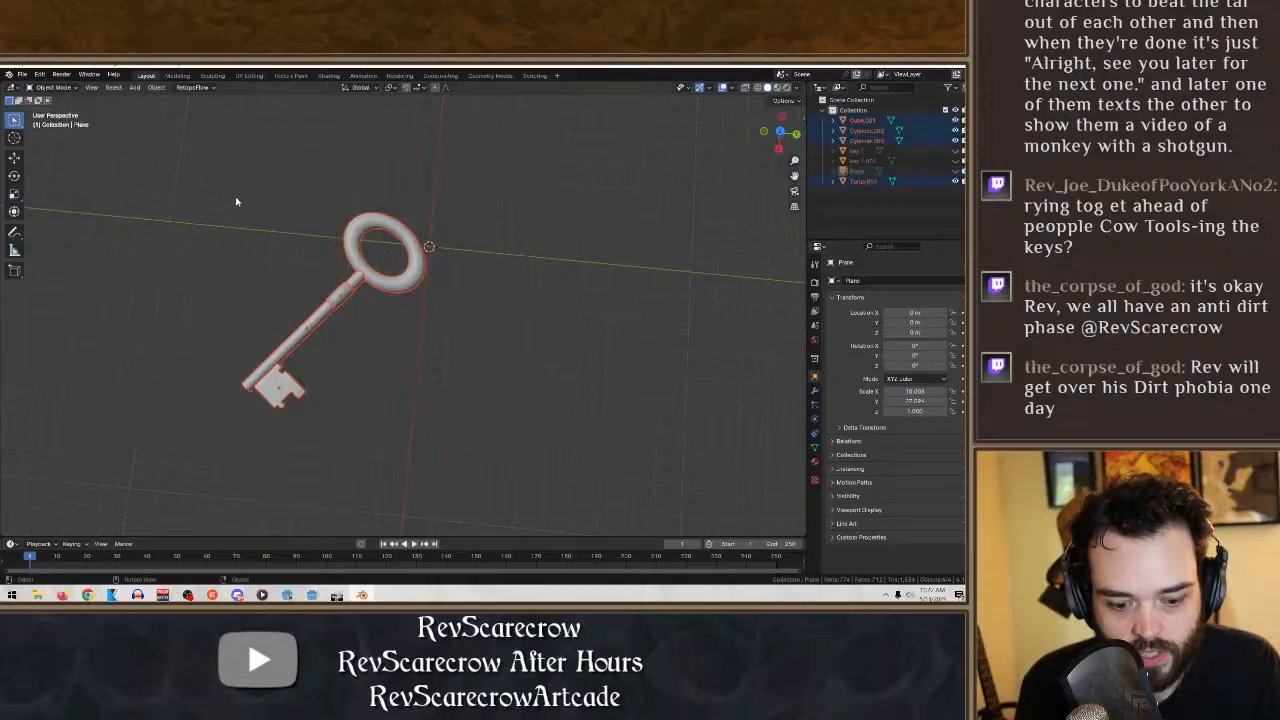
{"action": "left_click", "coordinate": [676, 308]}
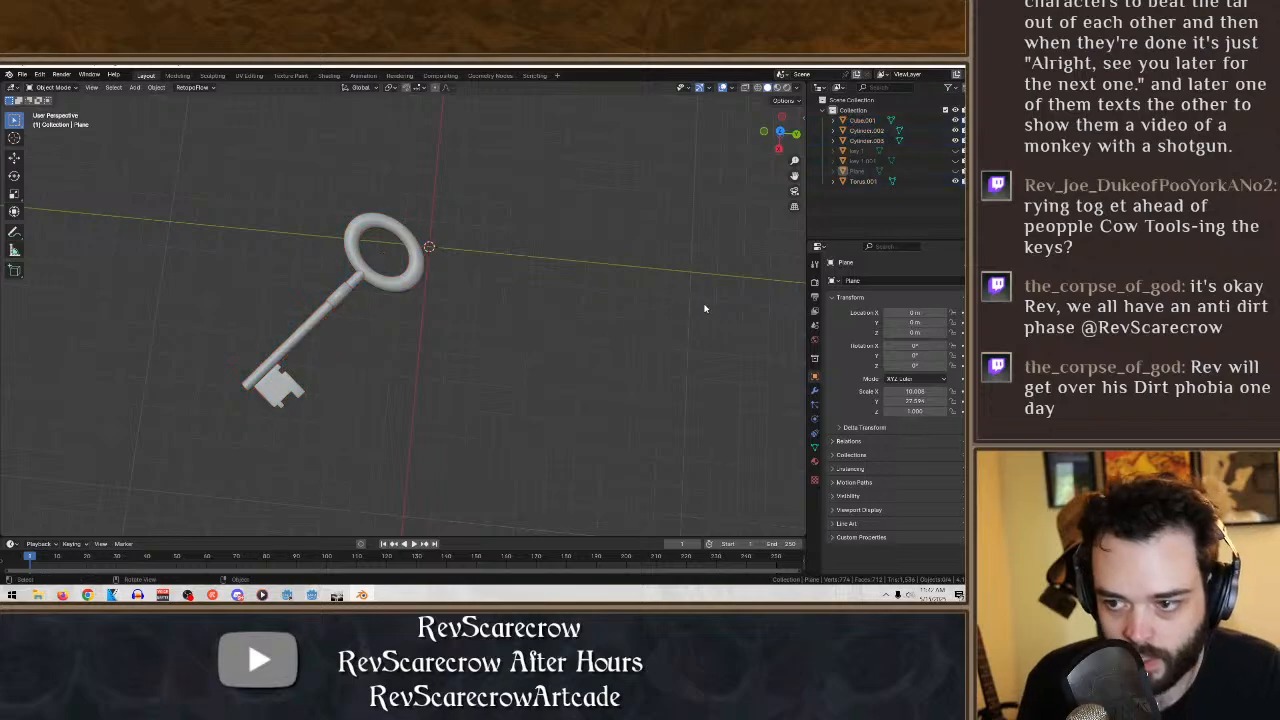
{"action": "left_click_drag", "start_coordinate": [619, 427], "coordinate": [200, 215]}
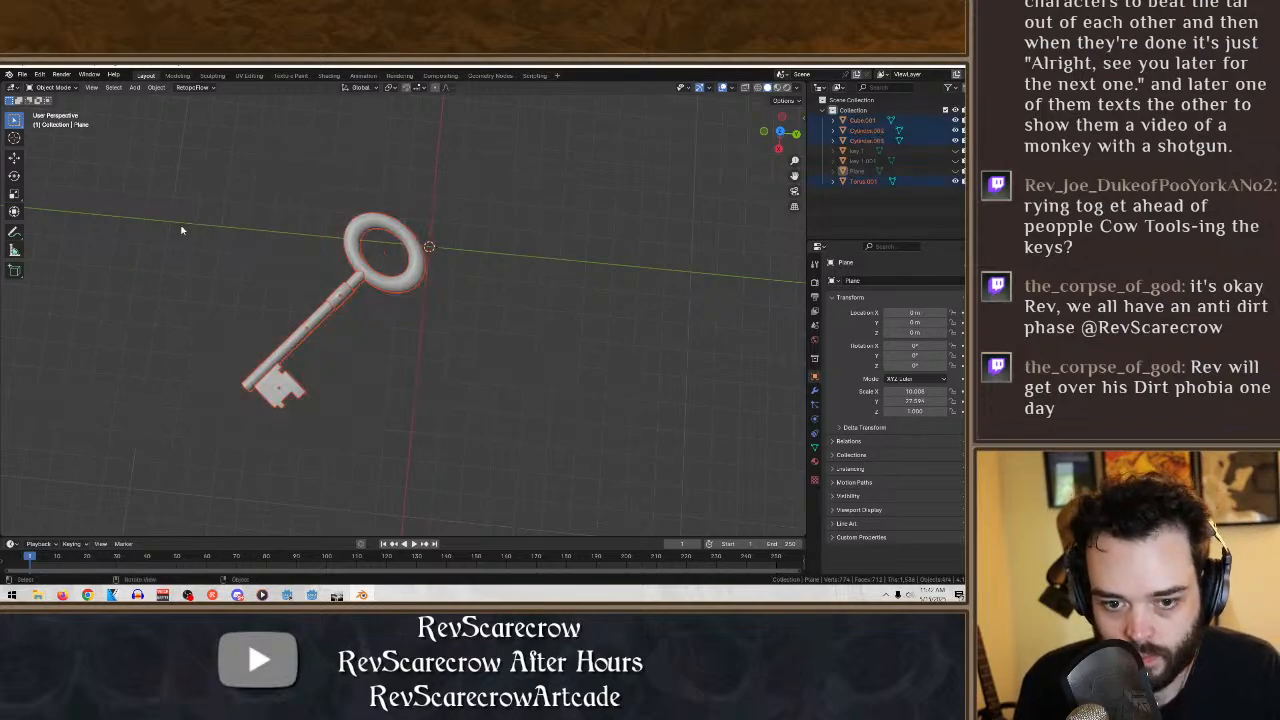
{"action": "right_click", "coordinate": [392, 283]}
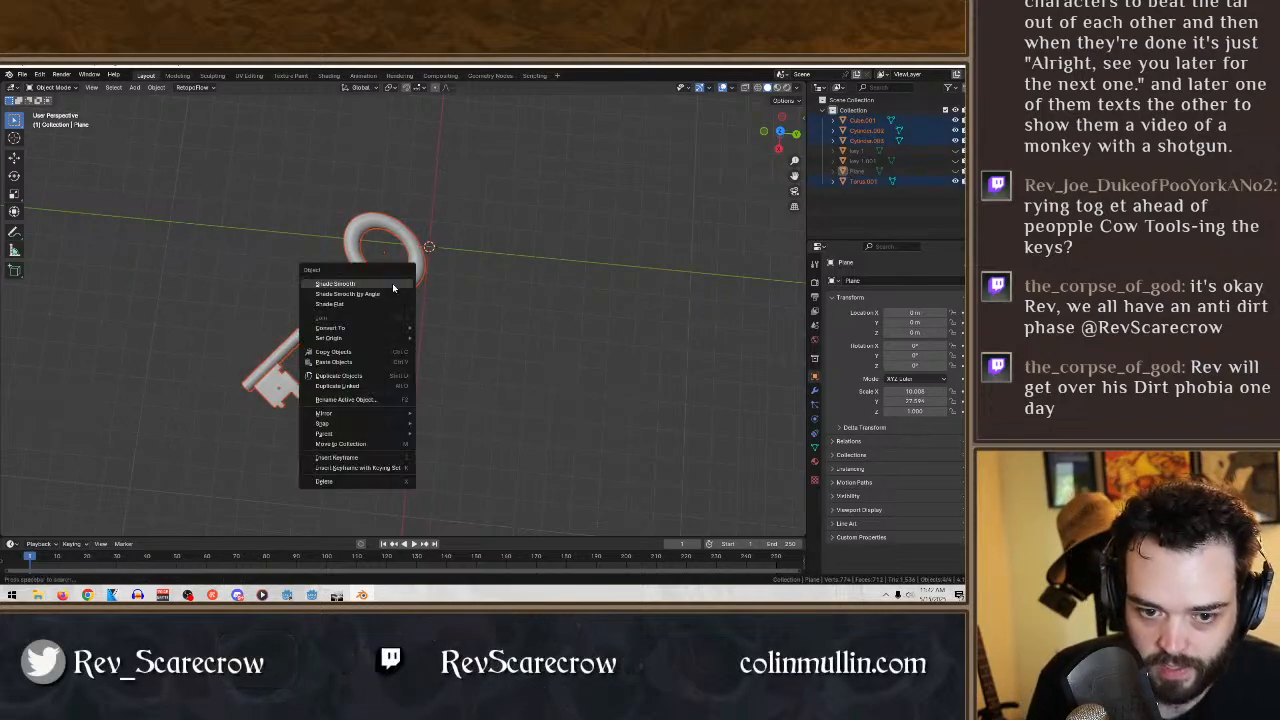
{"action": "left_click", "coordinate": [392, 283]}
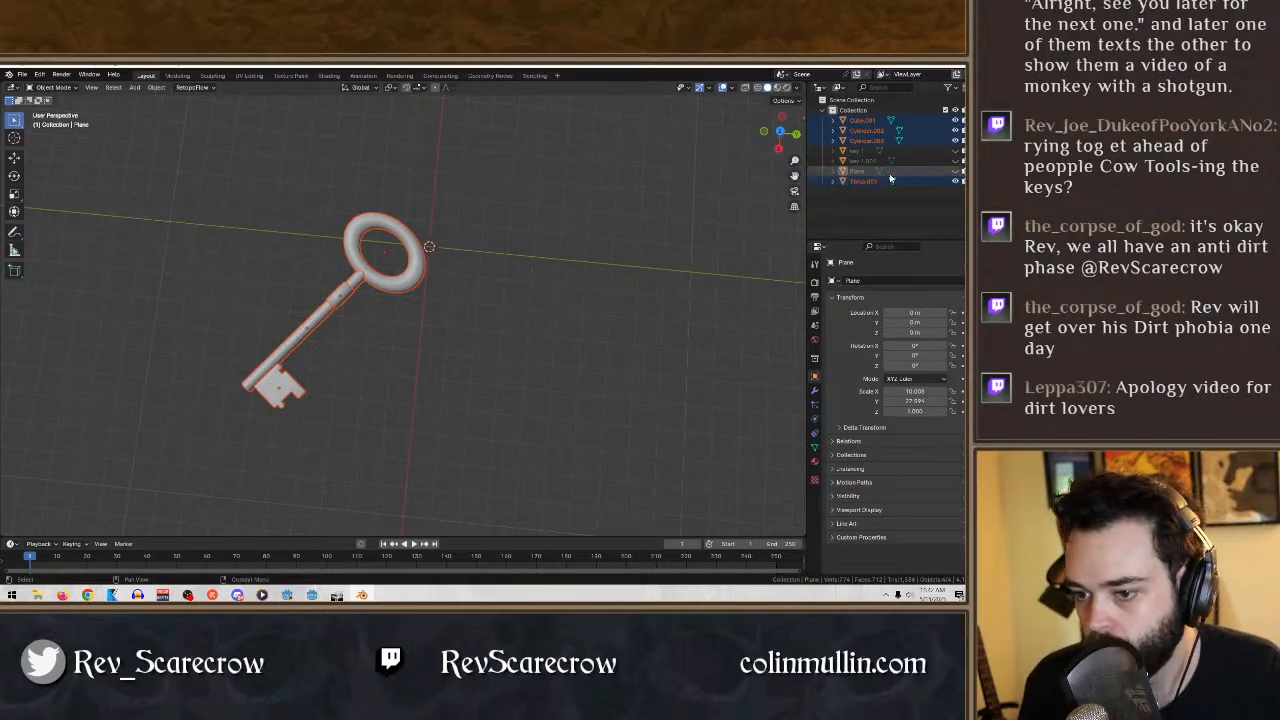
{"action": "left_click_drag", "start_coordinate": [888, 180], "coordinate": [853, 113]}
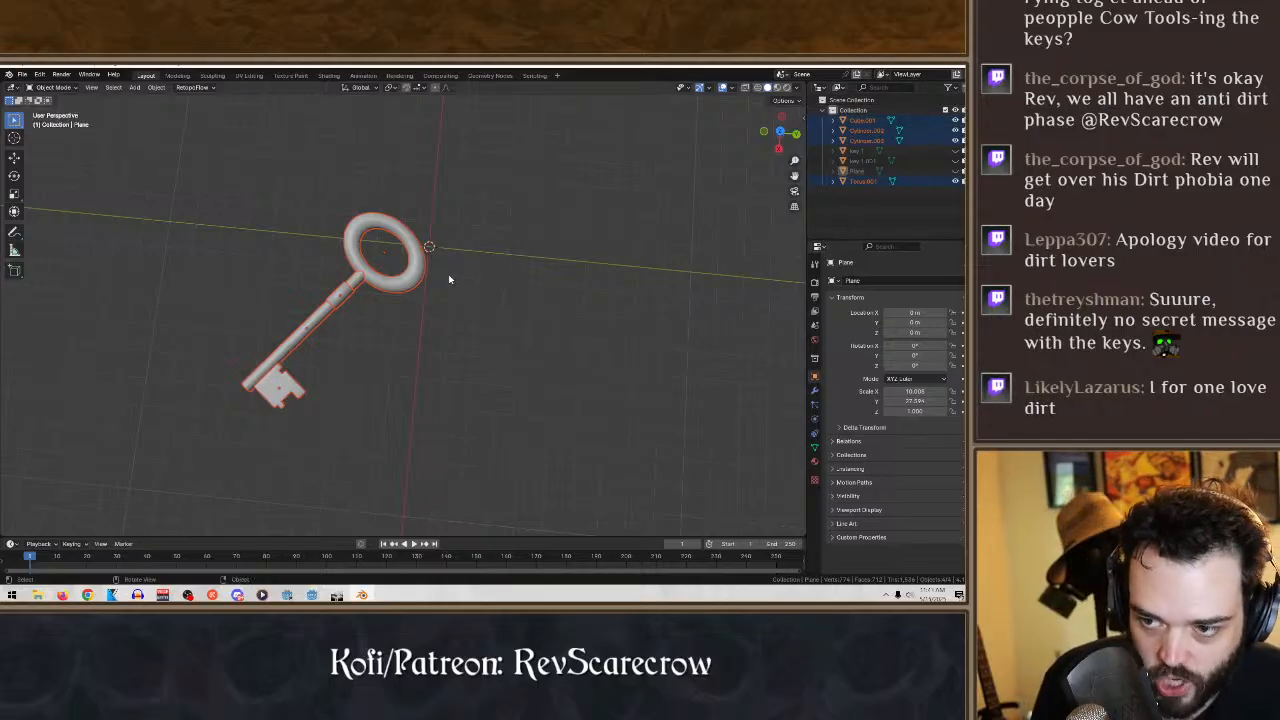
{"action": "left_click", "coordinate": [114, 88]}
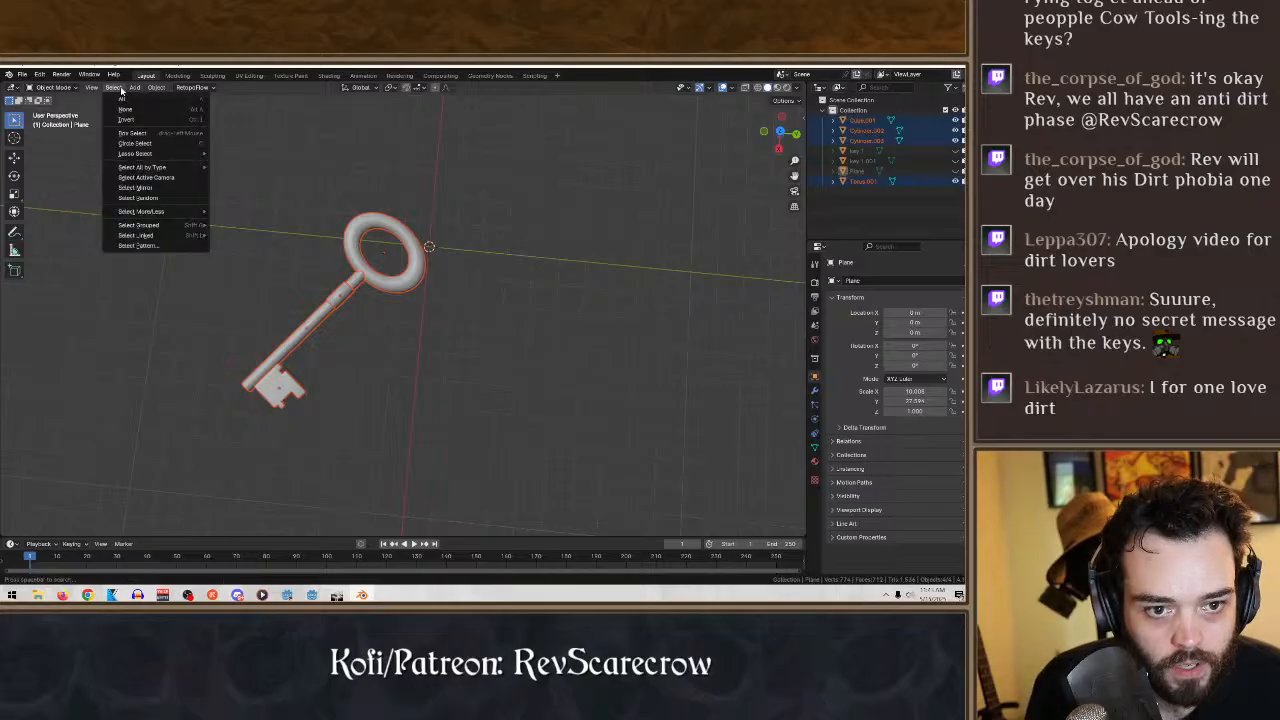
{"action": "middle_click_drag", "start_coordinate": [200, 240], "coordinate": [251, 203]}
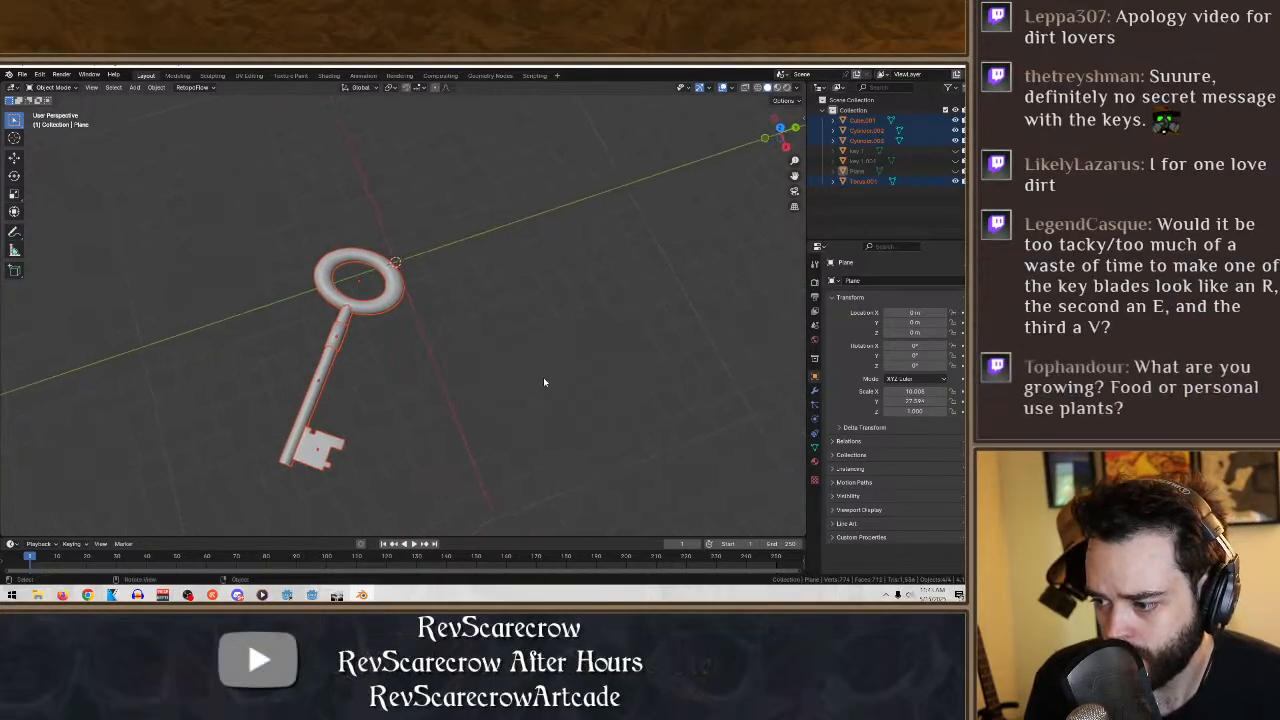
{"action": "left_click", "coordinate": [550, 382]}
{"action": "middle_click_drag", "start_coordinate": [500, 376], "coordinate": [477, 382]}
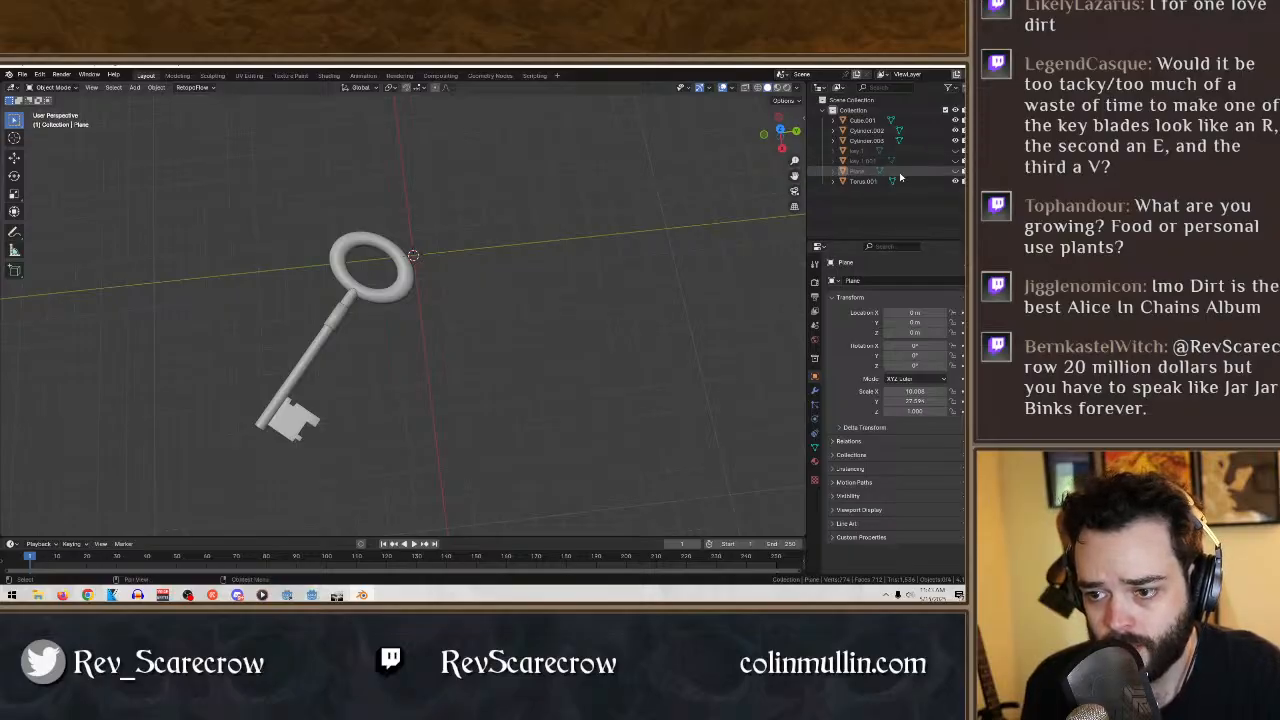
- Unhide the ground plane, key 1.001 and key 1
{"action": "left_click", "coordinate": [955, 171]}
{"action": "left_click", "coordinate": [955, 161]}
{"action": "left_click", "coordinate": [955, 151]}
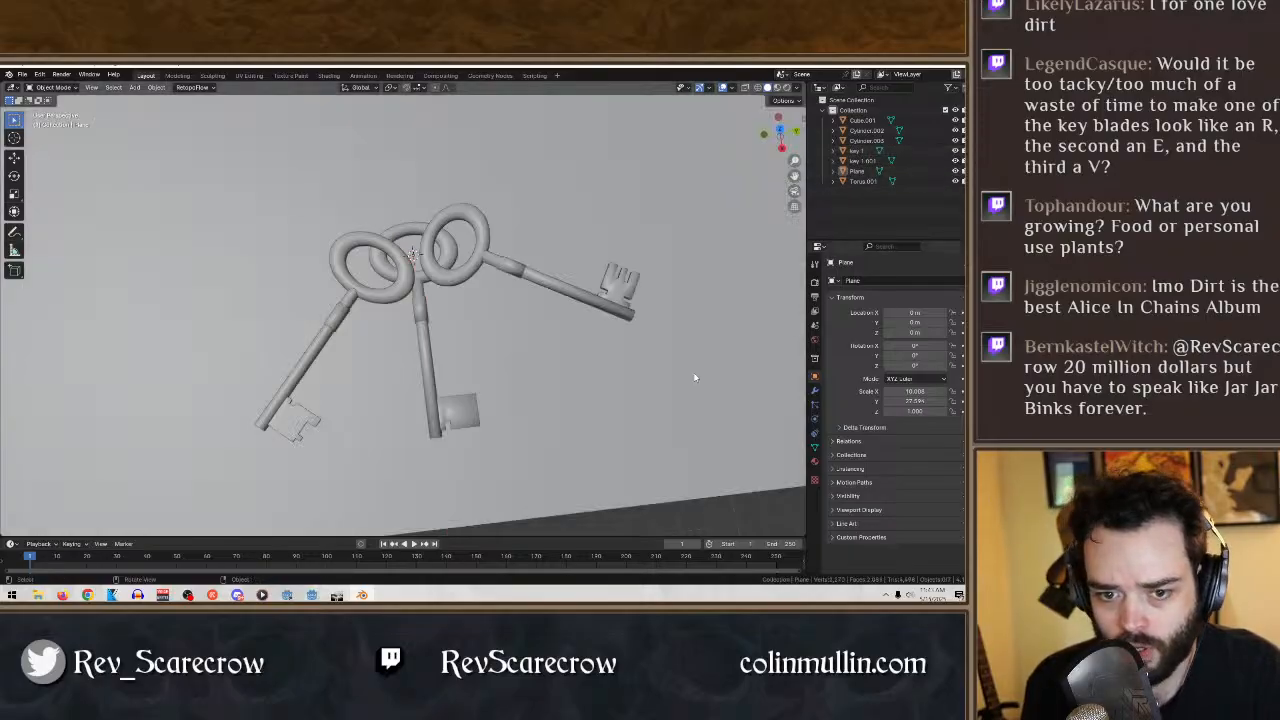
- Examine from several angles how the bows of the three keys overlap
{"action": "middle_click_drag", "start_coordinate": [509, 364], "coordinate": [474, 314]}
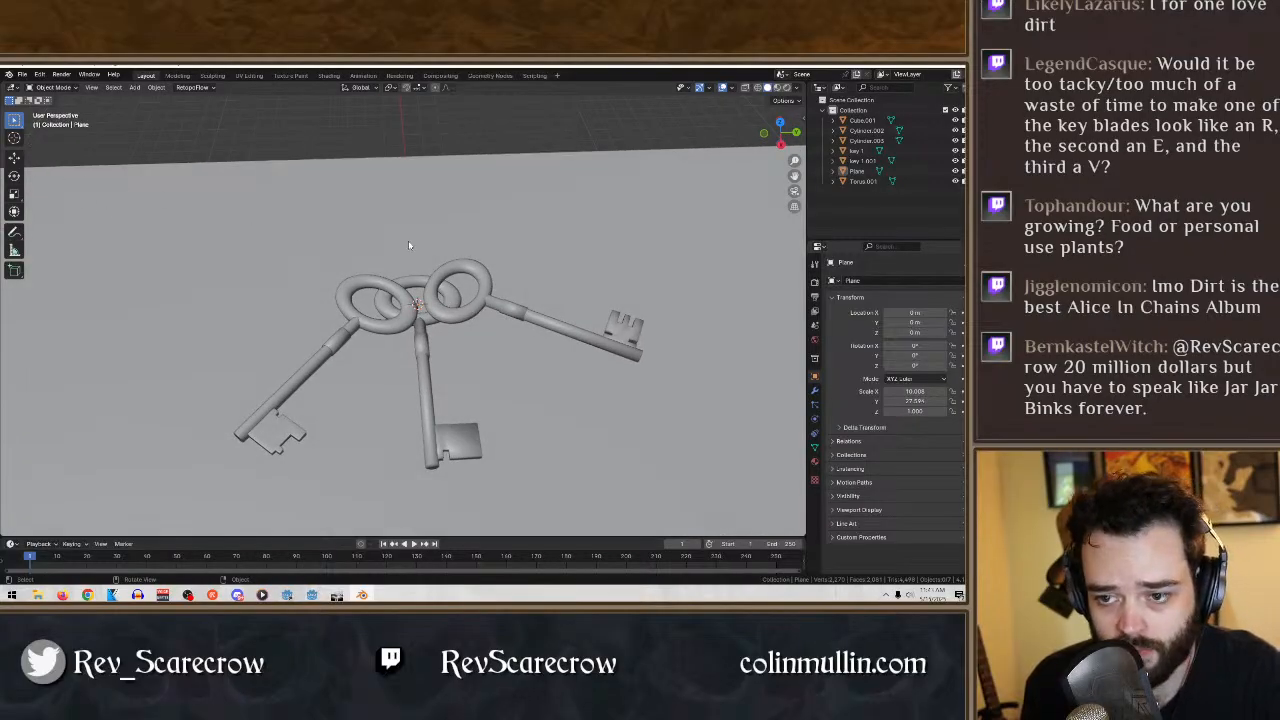
{"action": "middle_click_drag", "start_coordinate": [409, 245], "coordinate": [483, 254]}
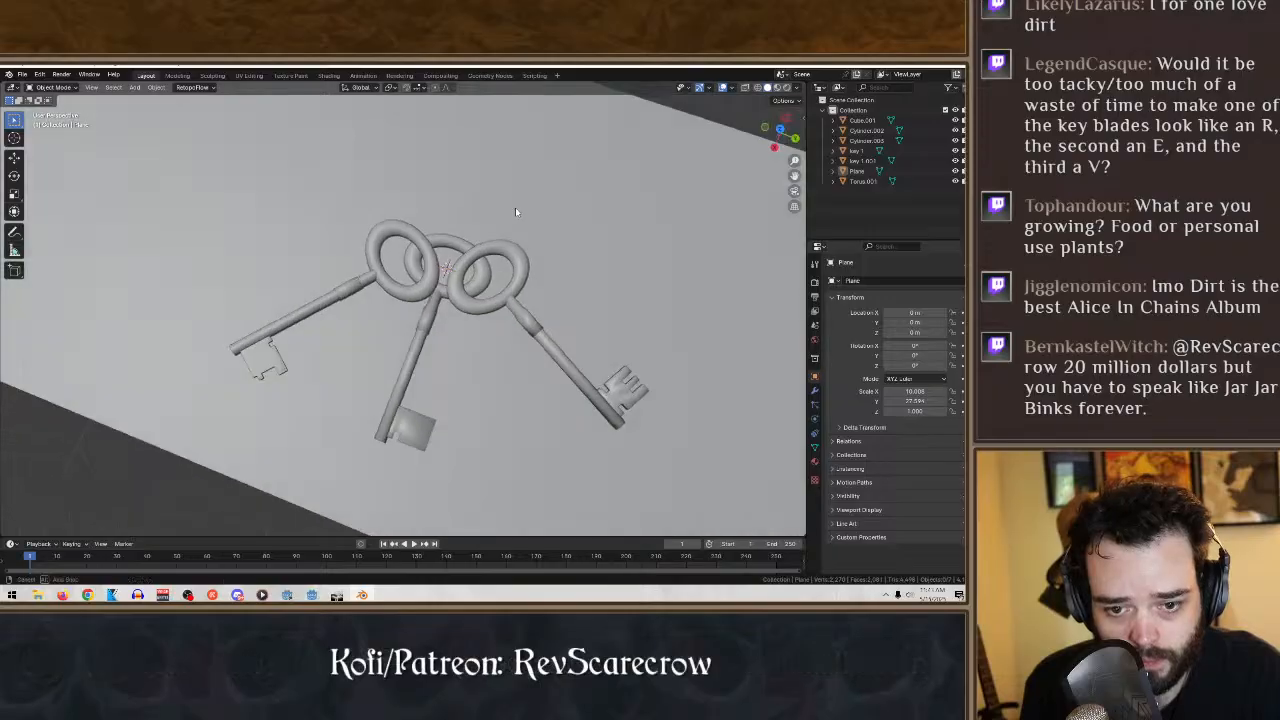
{"action": "middle_click_drag", "start_coordinate": [516, 212], "coordinate": [520, 206]}
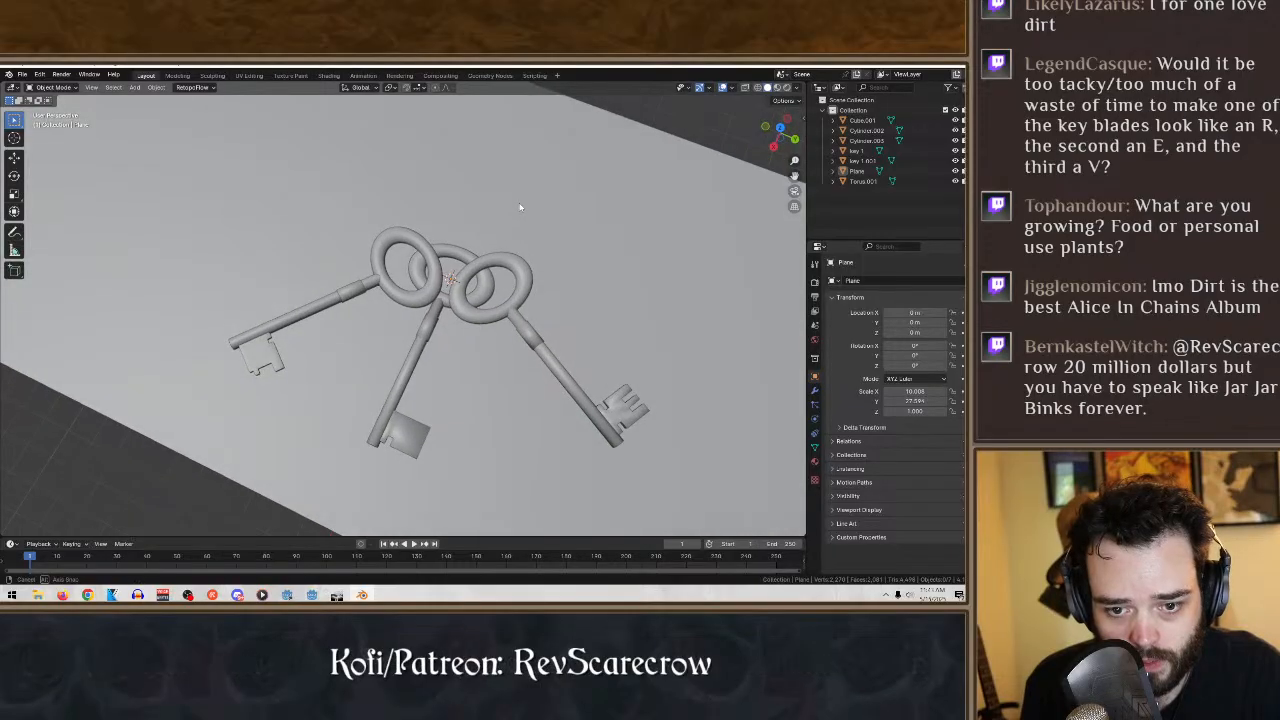
{"action": "left_click", "coordinate": [424, 297]}
{"action": "middle_click_drag", "start_coordinate": [424, 297], "coordinate": [468, 257]}
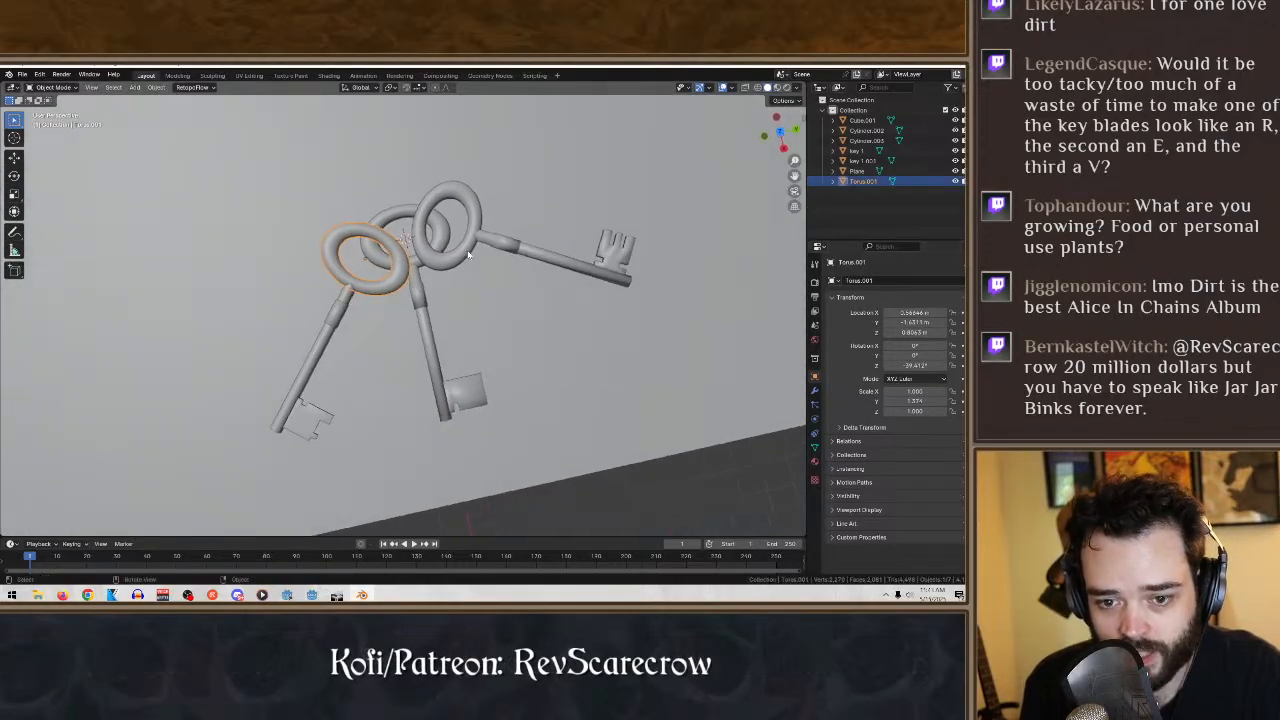
{"action": "left_click", "coordinate": [466, 256]}
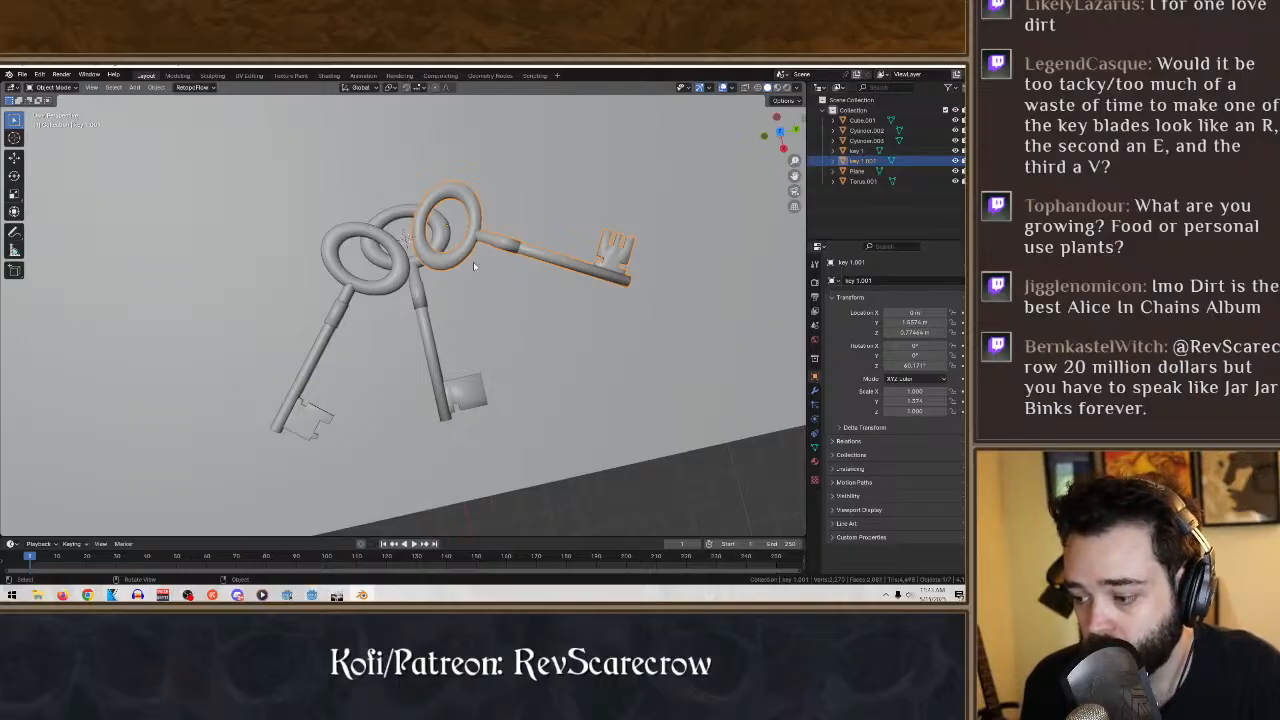
{"action": "middle_click_drag", "start_coordinate": [474, 266], "coordinate": [392, 197]}
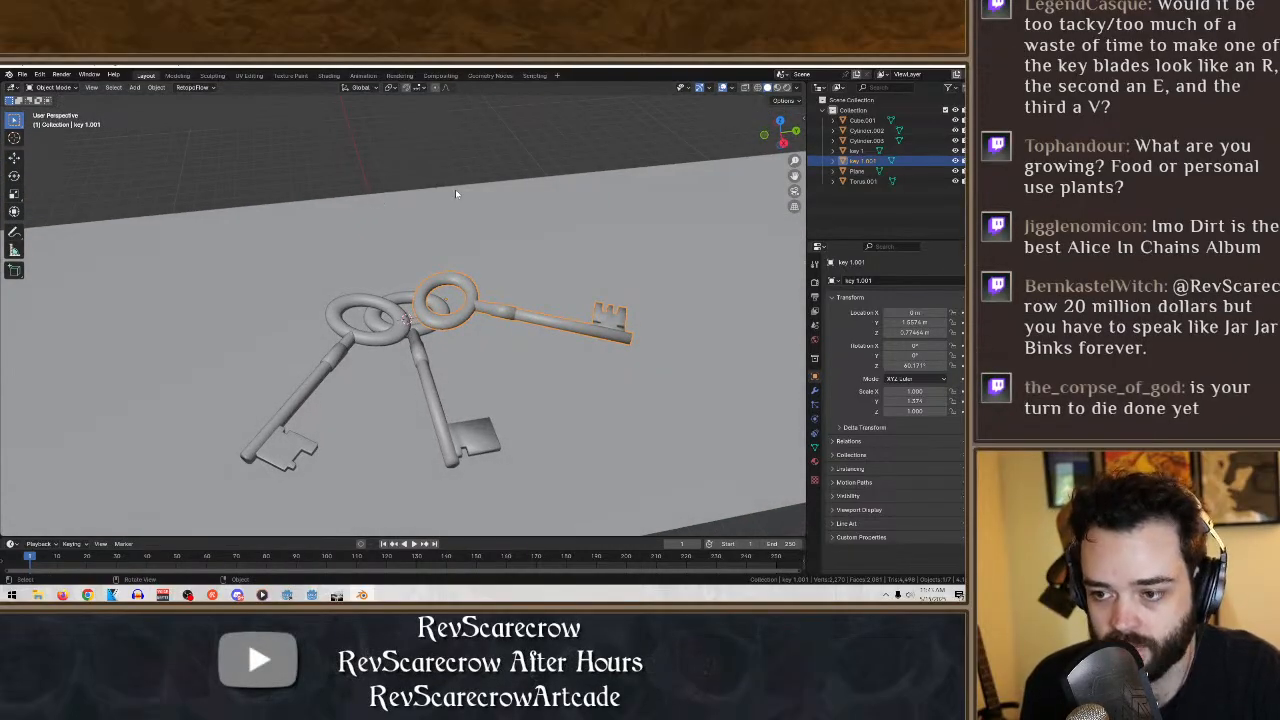
{"action": "left_click", "coordinate": [479, 148]}
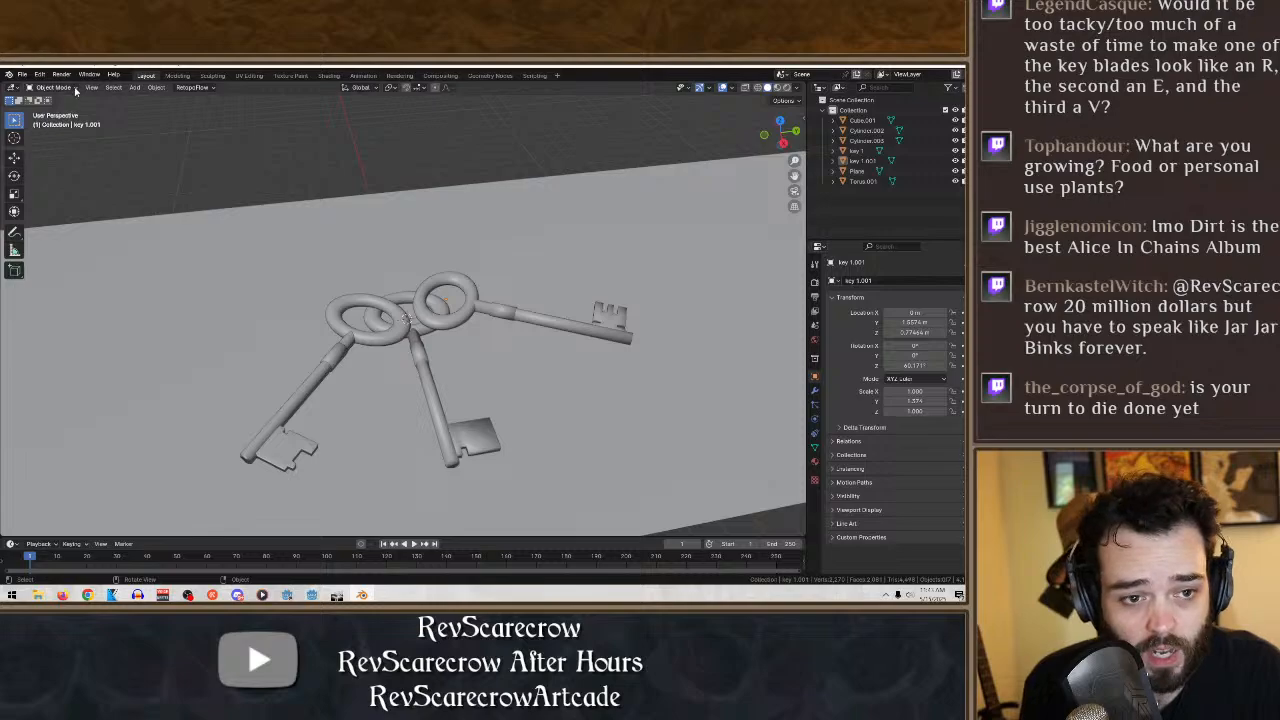
- Add a new torus mesh at the centre of the overlapping key bows
{"action": "left_click", "coordinate": [134, 87]}
{"action": "mouse_move", "coordinate": [134, 101]}
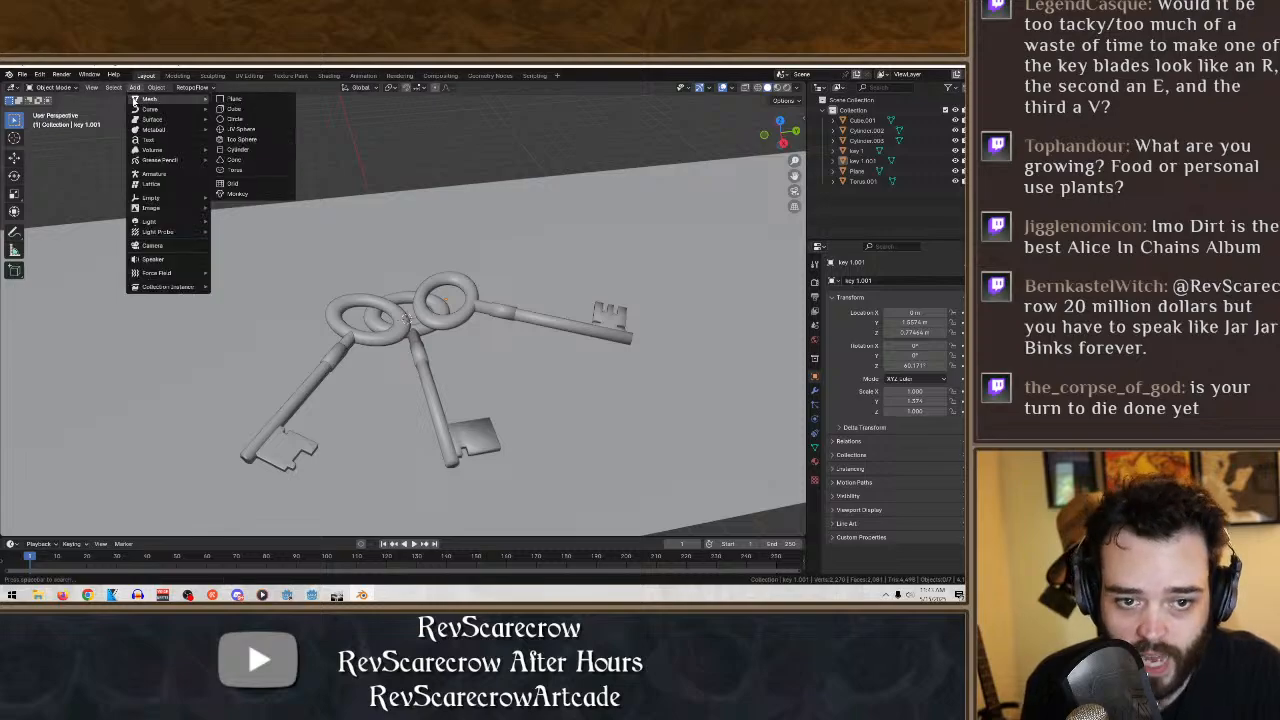
{"action": "left_click", "coordinate": [234, 173]}
{"action": "middle_click_drag", "start_coordinate": [470, 193], "coordinate": [478, 254]}
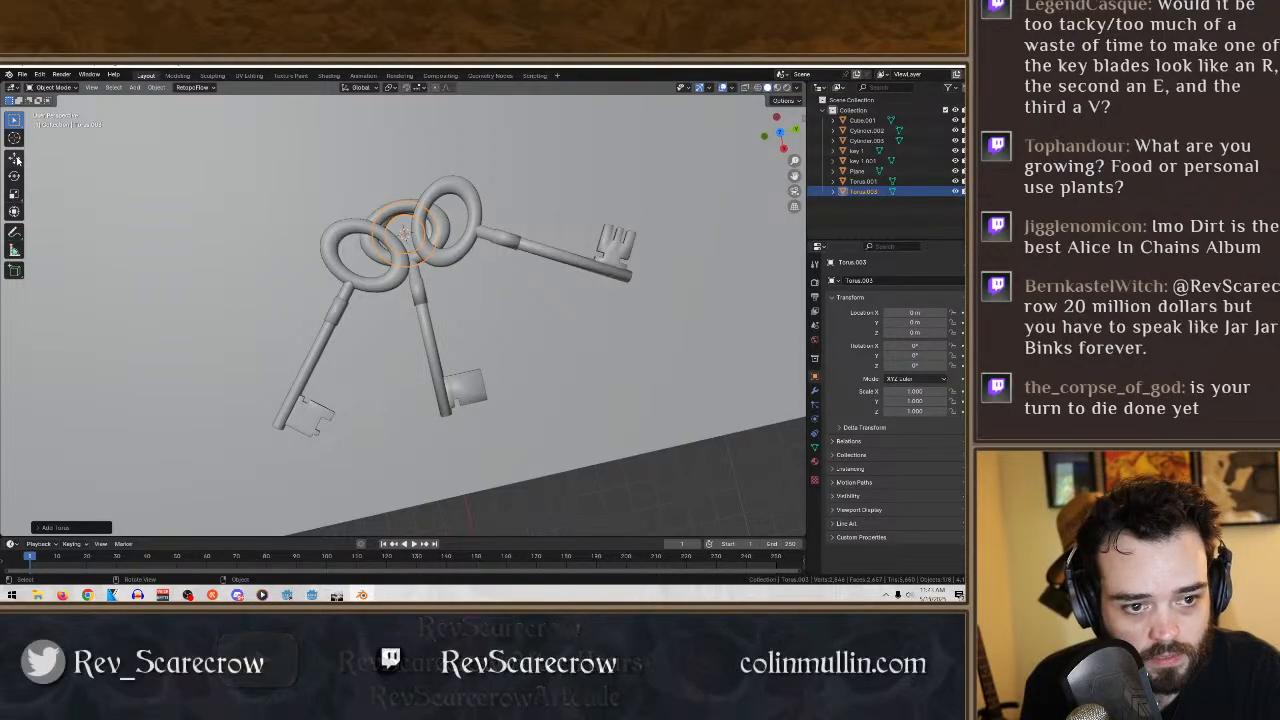
- Scale the new torus to about 3.1 along X and Y so it surrounds the key bows
{"action": "left_click", "coordinate": [14, 193]}
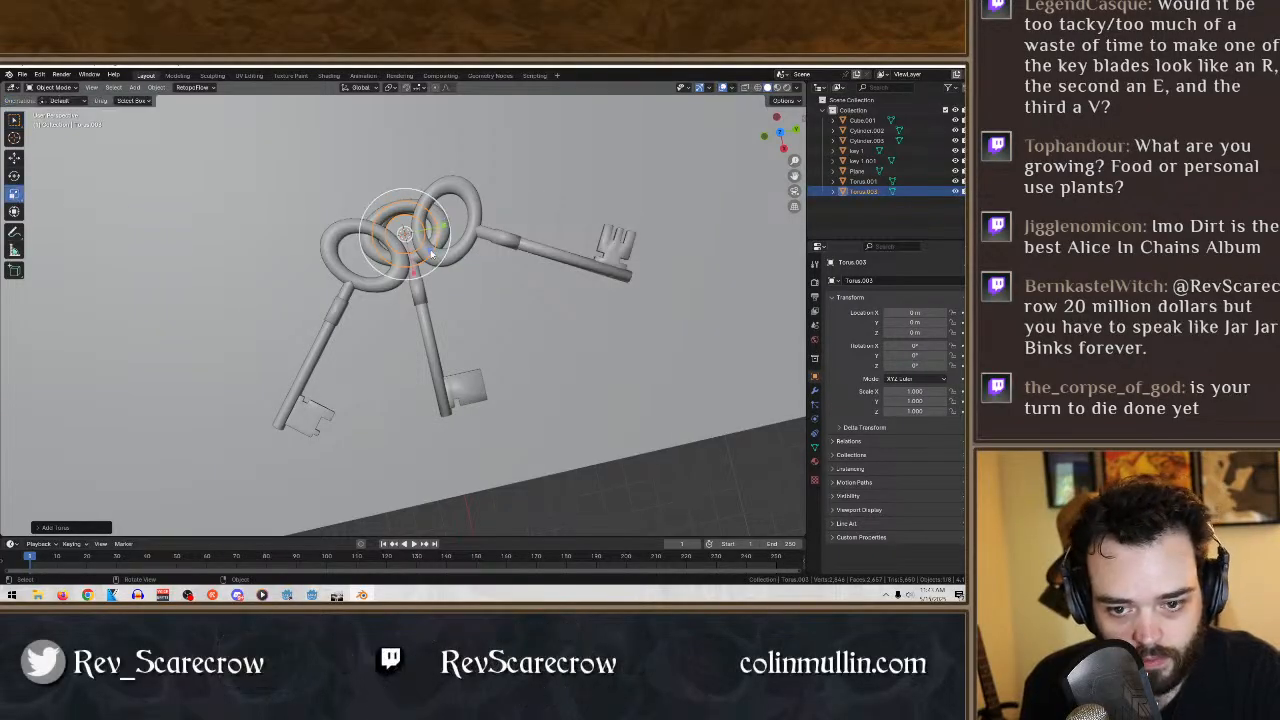
{"action": "left_click_drag", "start_coordinate": [432, 255], "coordinate": [484, 284]}
{"action": "middle_click_drag", "start_coordinate": [484, 284], "coordinate": [450, 240]}
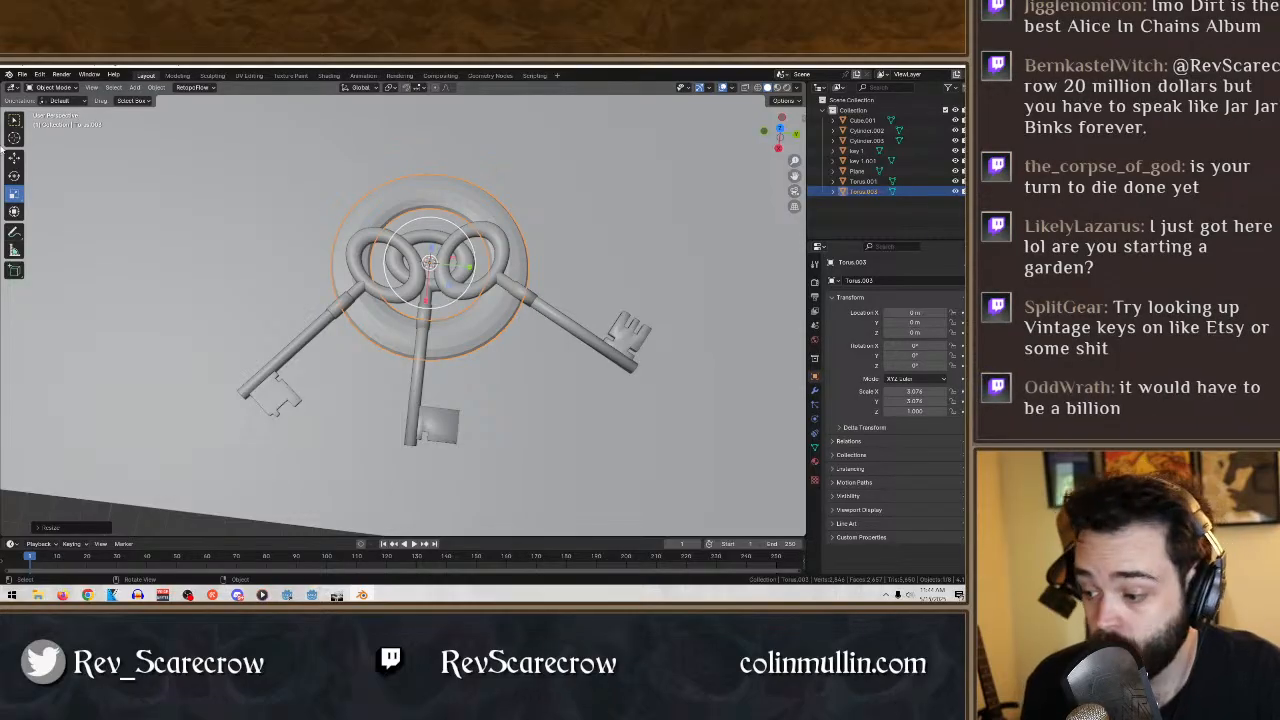
- Raise the enlarged torus about 4.45 m along Z above the keys
{"action": "left_click", "coordinate": [14, 157]}
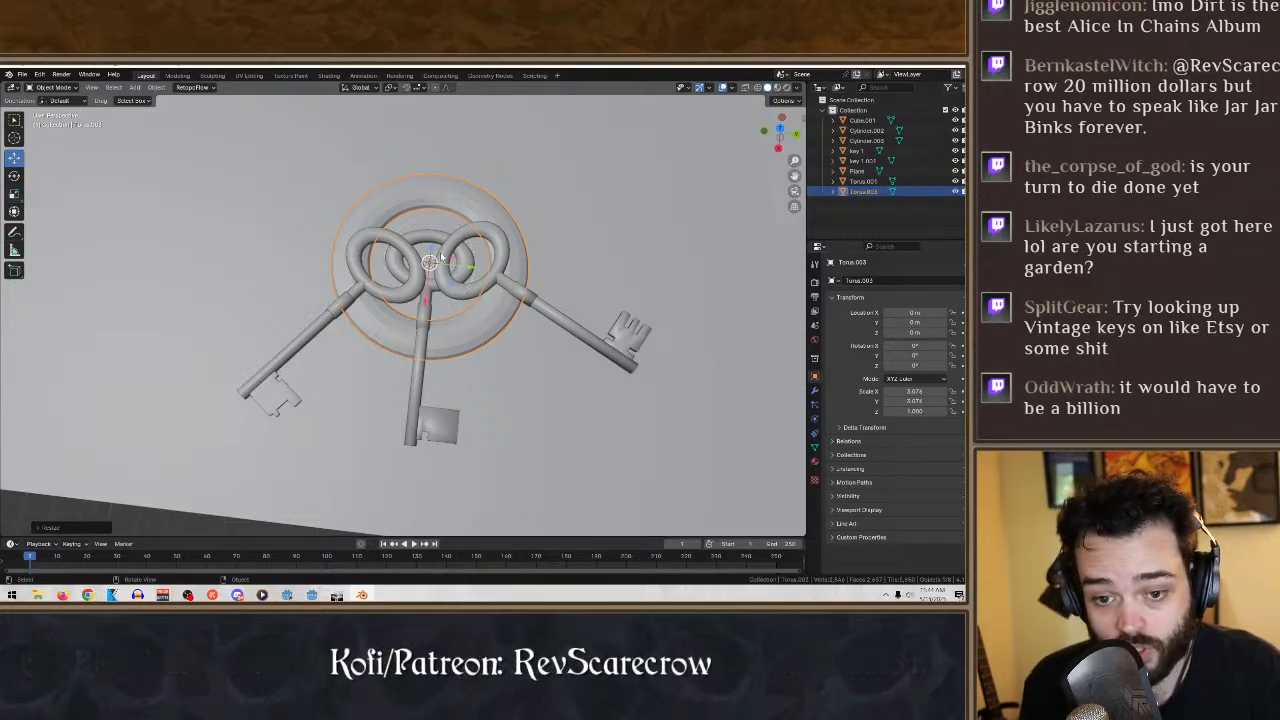
{"action": "left_click_drag", "start_coordinate": [430, 256], "coordinate": [447, 168]}
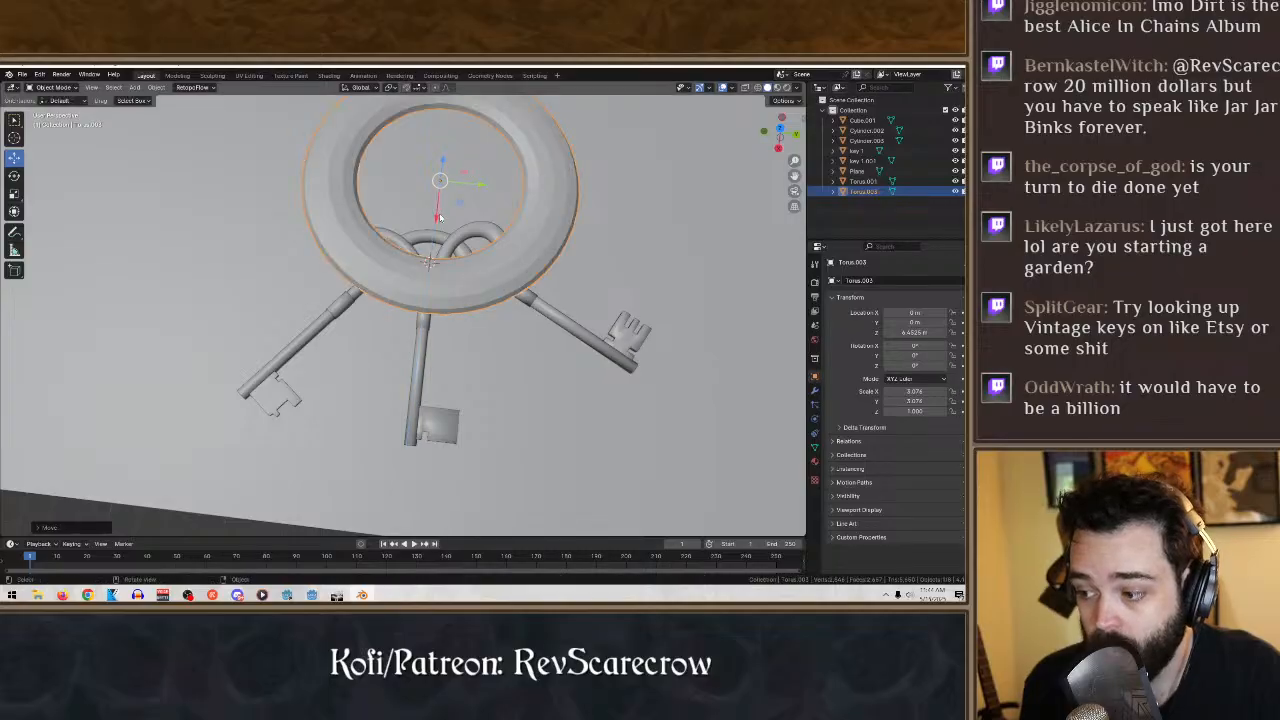
{"action": "middle_click_drag", "start_coordinate": [438, 213], "coordinate": [515, 207]}
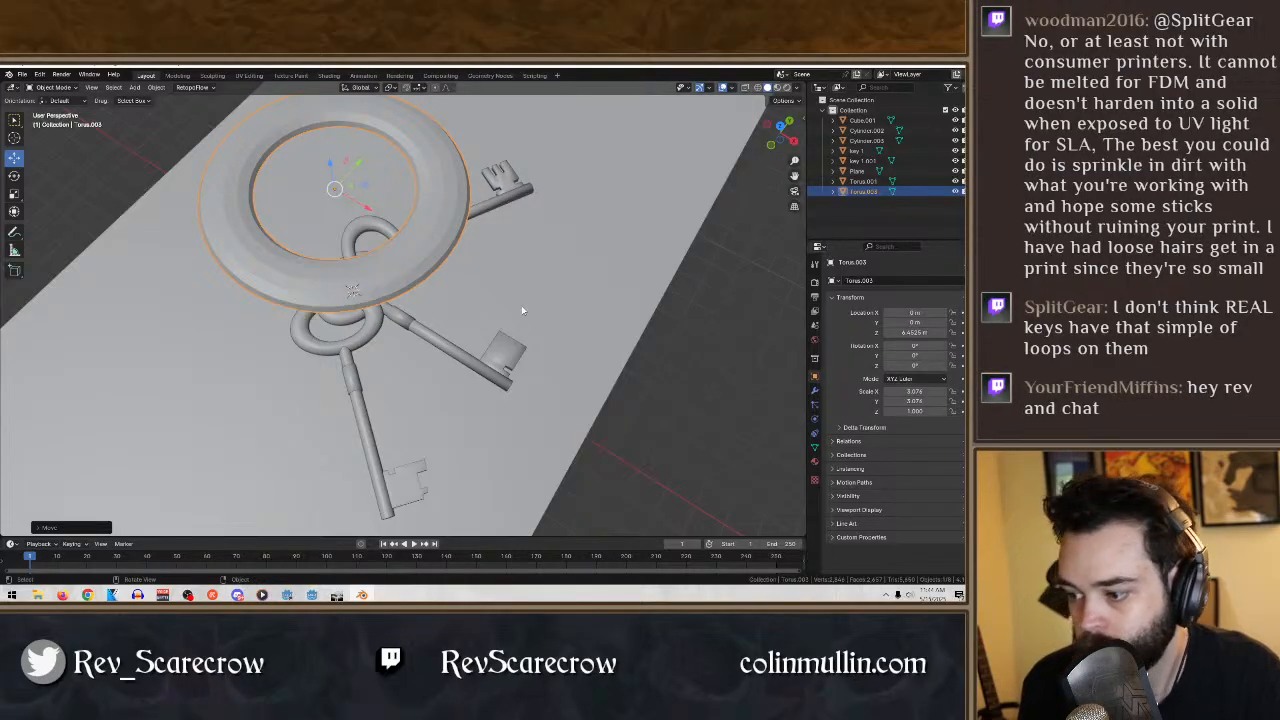
{"action": "middle_click_drag", "start_coordinate": [521, 310], "coordinate": [494, 338]}
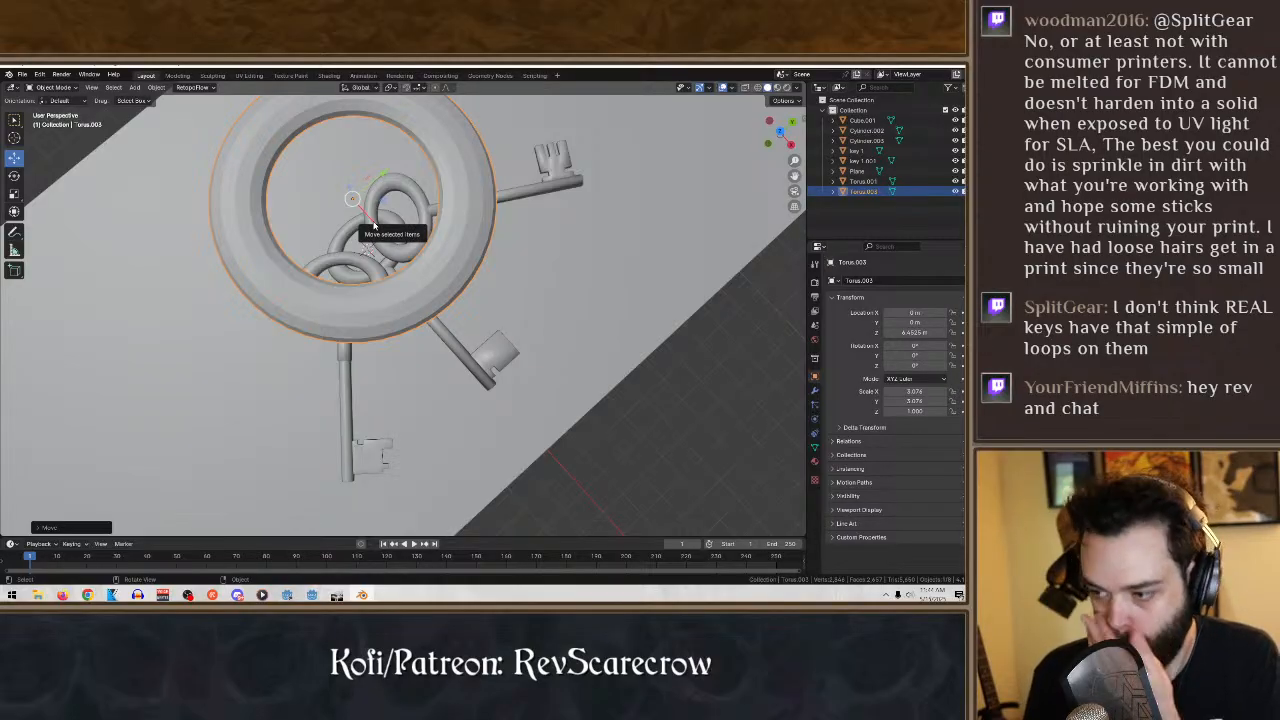
{"action": "middle_click_drag", "start_coordinate": [374, 226], "coordinate": [505, 145]}
- Scale the torus to about 1.9 along Z and 2.76 along X, and undo a trial reduction along Y
{"action": "left_click", "coordinate": [14, 193]}
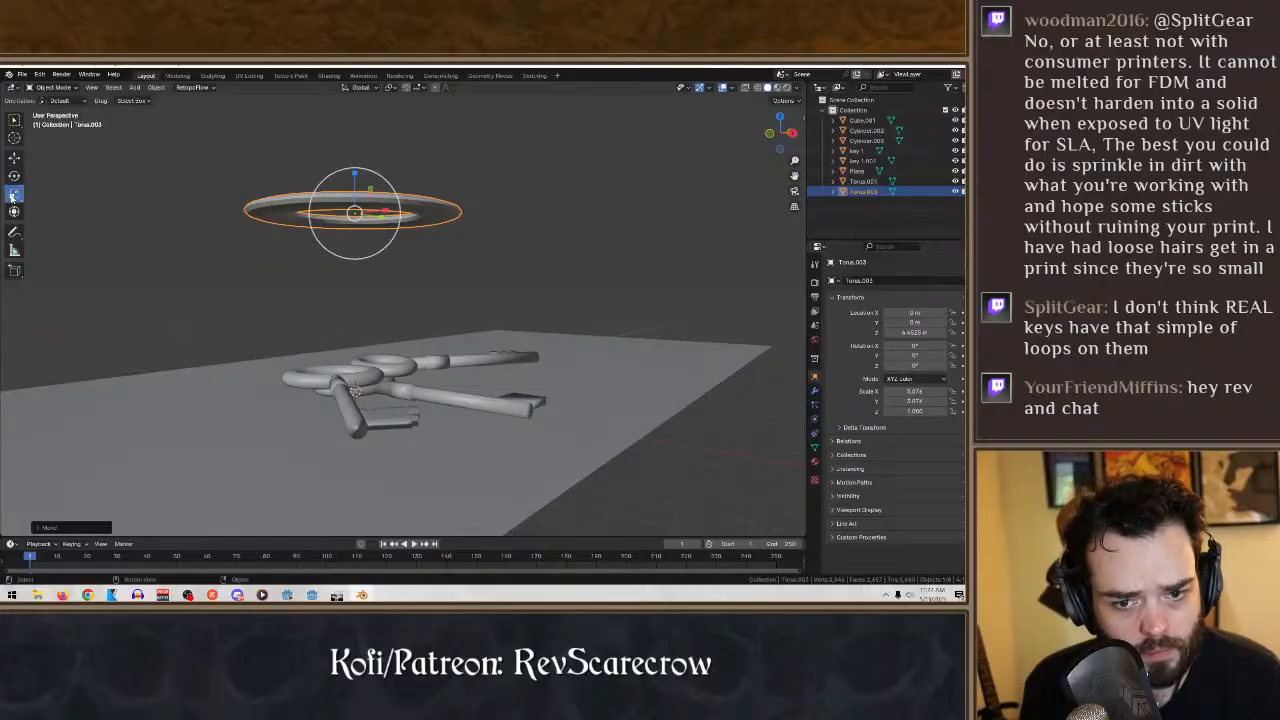
{"action": "left_click_drag", "start_coordinate": [355, 170], "coordinate": [356, 132]}
{"action": "middle_click_drag", "start_coordinate": [406, 159], "coordinate": [370, 300]}
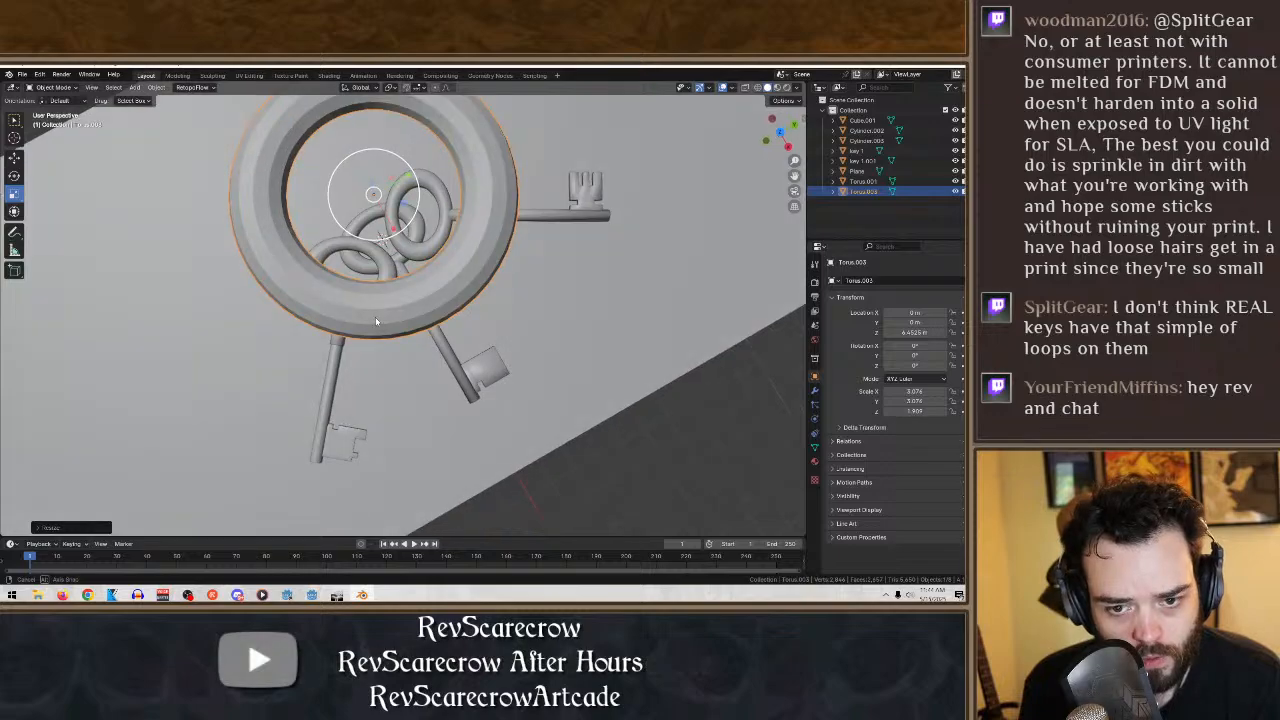
{"action": "mouse_move", "coordinate": [396, 230]}
{"action": "left_mouse_down"}
{"action": "mouse_move", "coordinate": [390, 218]}
{"action": "mouse_move", "coordinate": [403, 242]}
{"action": "mouse_move", "coordinate": [395, 224]}
{"action": "left_mouse_up"}
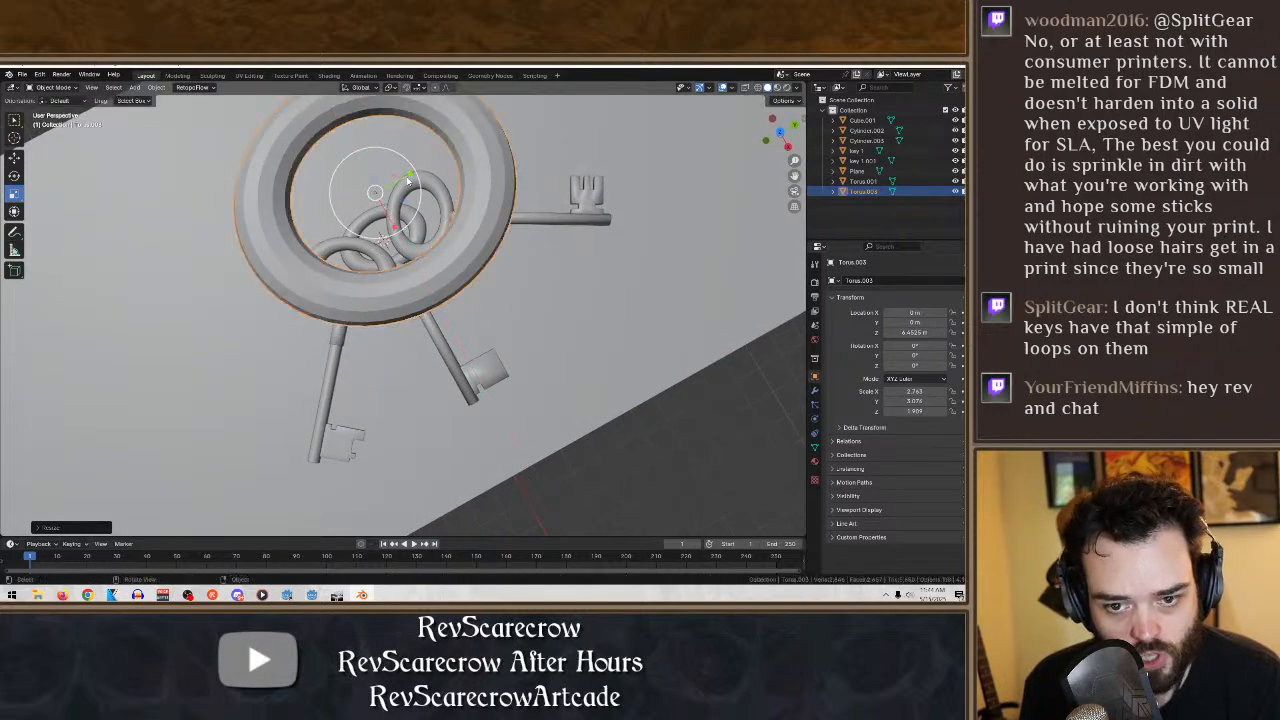
{"action": "mouse_move", "coordinate": [408, 178]}
{"action": "left_mouse_down"}
{"action": "mouse_move", "coordinate": [405, 168]}
{"action": "mouse_move", "coordinate": [410, 182]}
{"action": "left_mouse_up"}
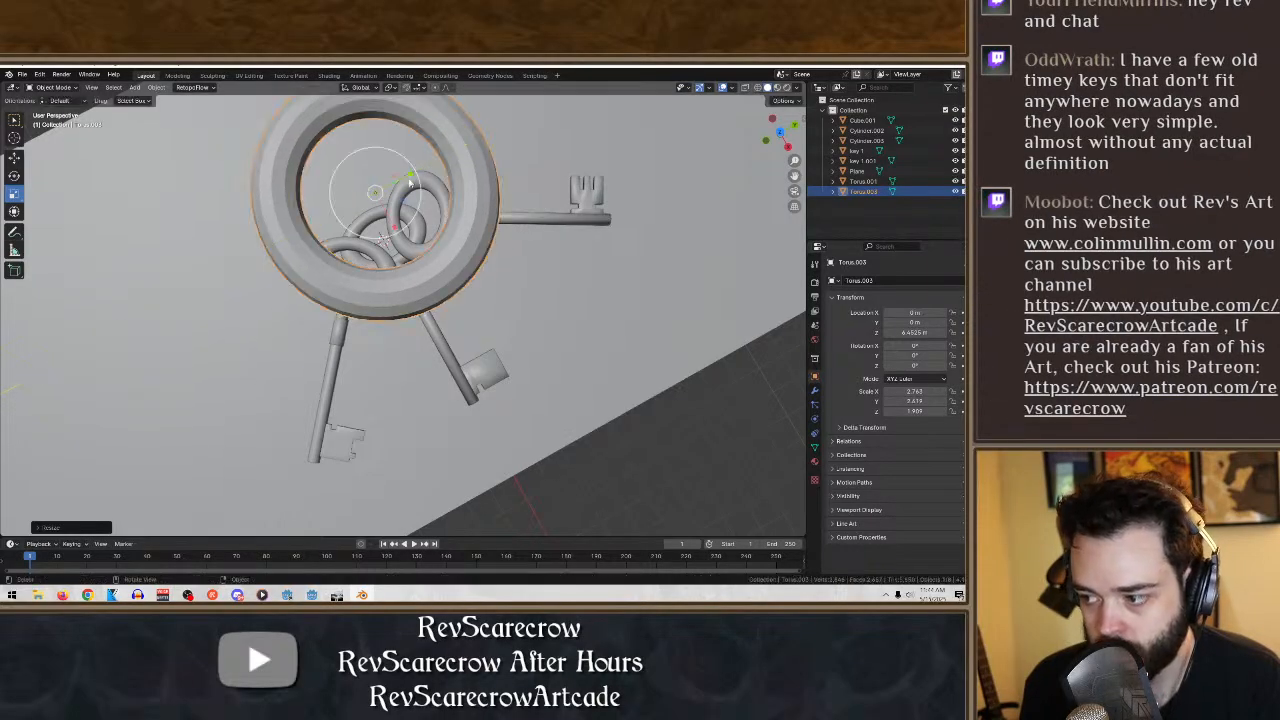
{"action": "key", "text": "ctrl+z"}
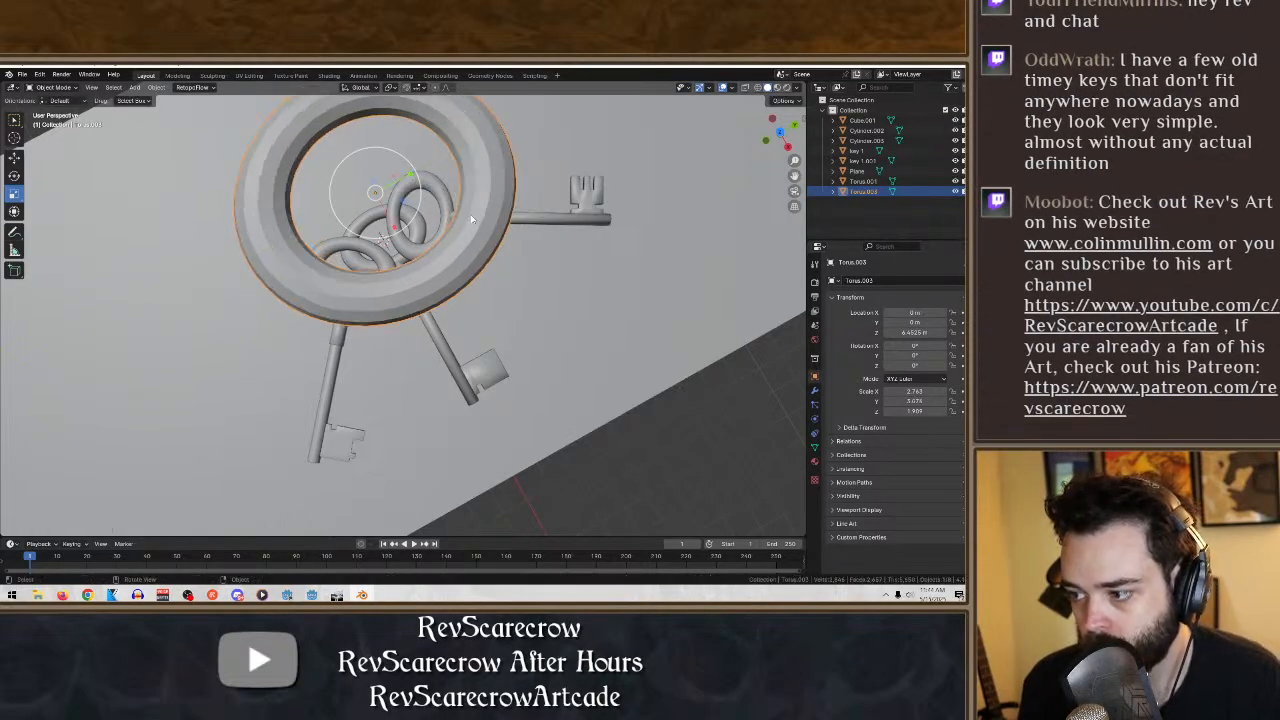
- Scale the raised torus to about 3.5 along both X and Y
{"action": "middle_click_drag", "start_coordinate": [472, 219], "coordinate": [436, 215]}
{"action": "scroll", "coordinate": [432, 154], "scroll_direction": "down", "scroll_amount": 5}
{"action": "scroll", "coordinate": [436, 216], "scroll_direction": "up", "scroll_amount": 5}
{"action": "left_click_drag", "start_coordinate": [436, 224], "coordinate": [505, 267]}
{"action": "left_click", "coordinate": [505, 267]}
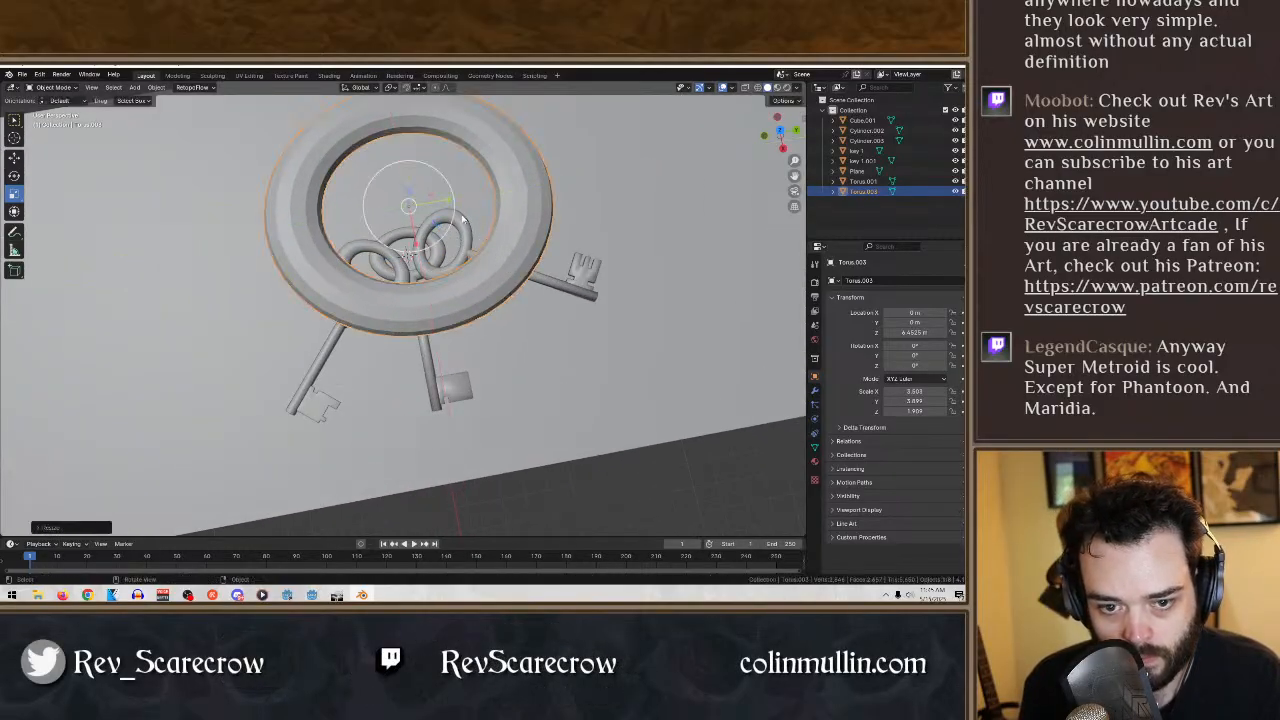
{"action": "middle_click_drag", "start_coordinate": [466, 208], "coordinate": [470, 232]}
{"action": "key", "text": "s"}
{"action": "key", "text": "y"}
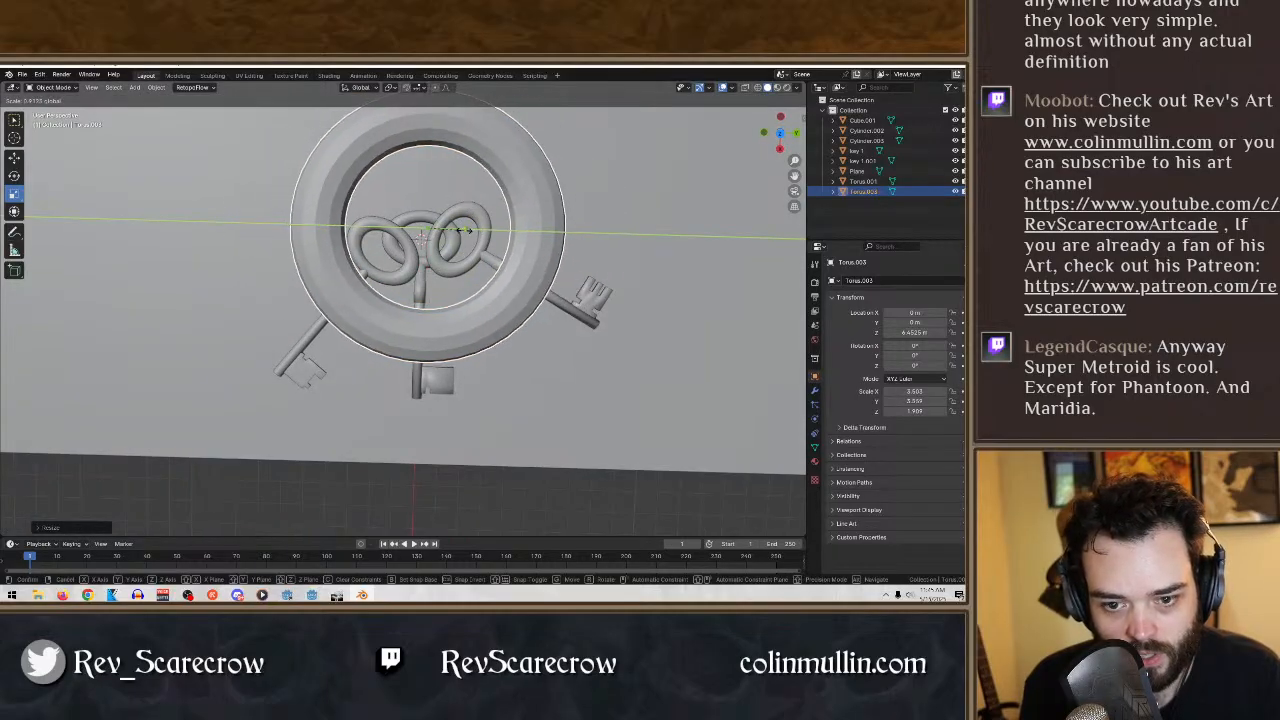
{"action": "left_click", "coordinate": [465, 234]}
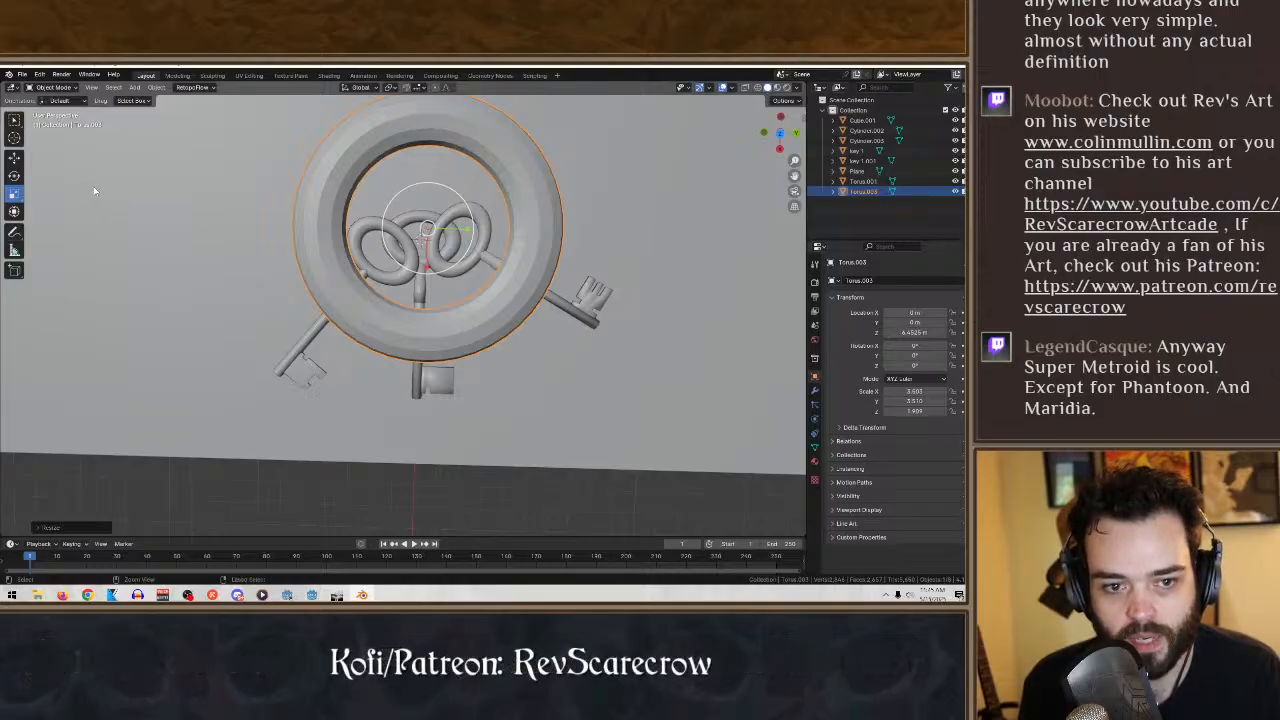
- Return the torus to scale 1 at the origin and move it along X to about 14.1 m, clear of the ground plane
{"action": "key", "text": "alt+s"}
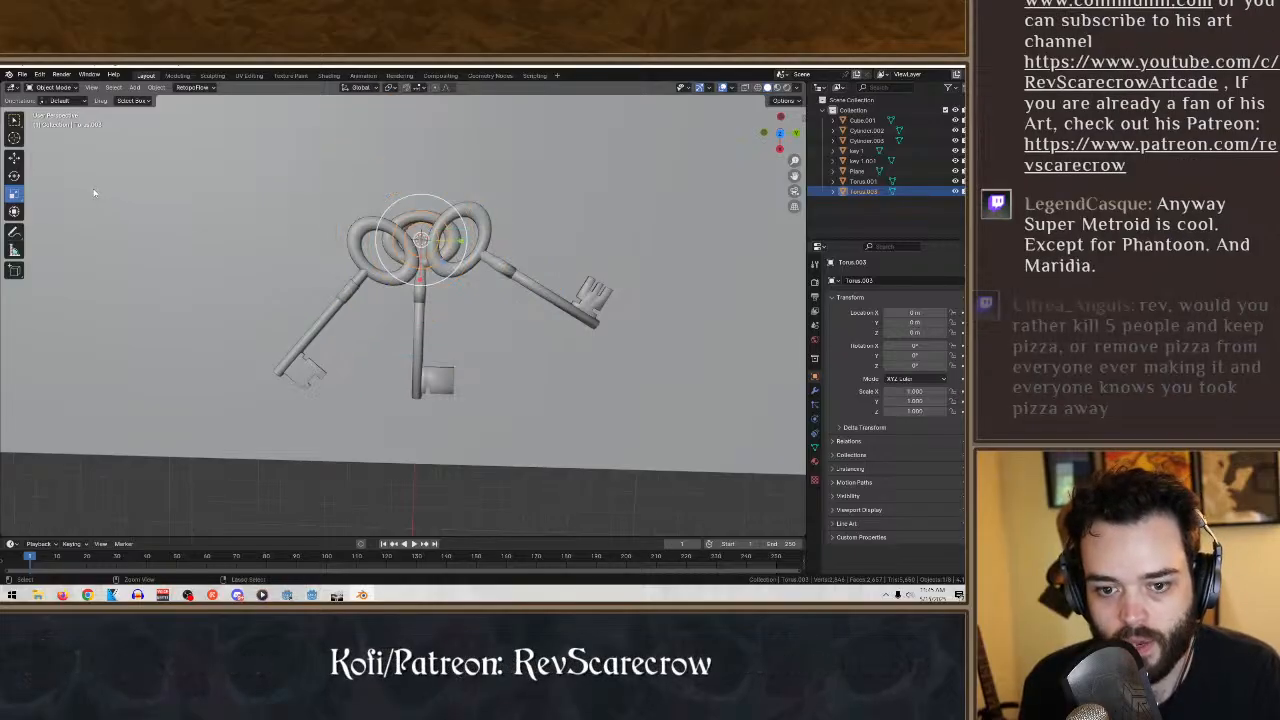
{"action": "left_click", "coordinate": [14, 157]}
{"action": "middle_click_drag", "start_coordinate": [235, 225], "coordinate": [245, 198]}
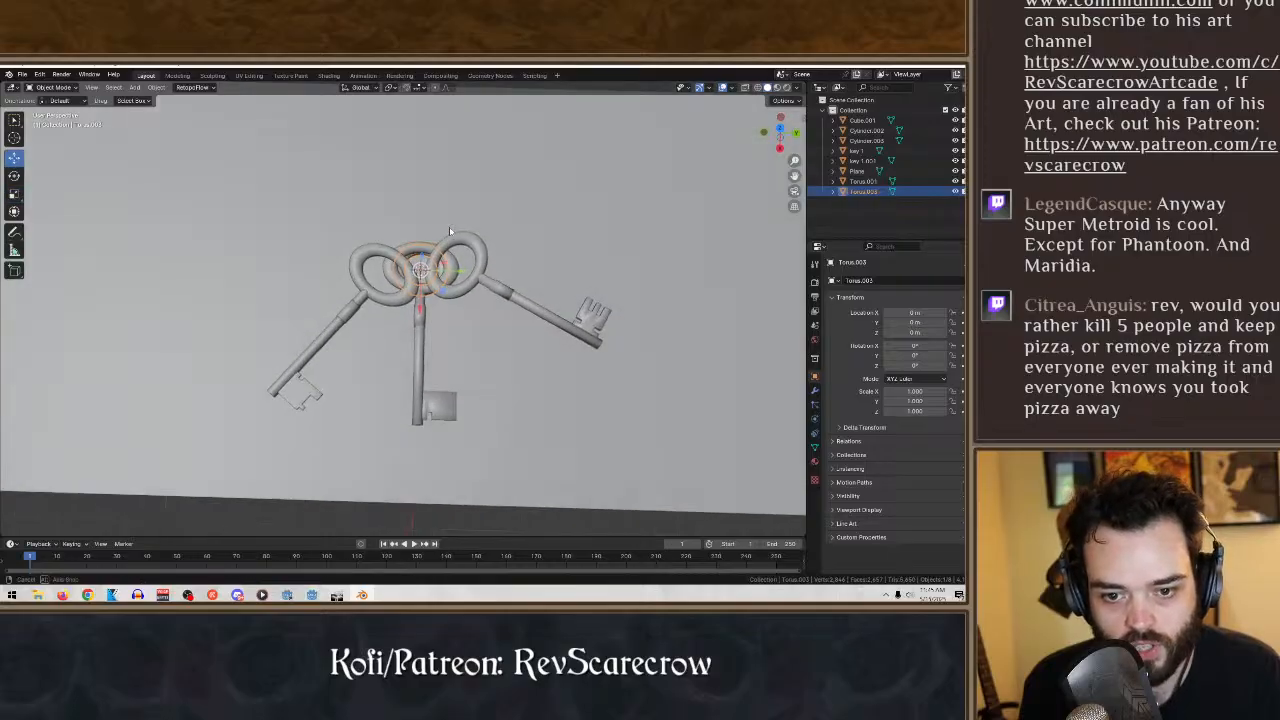
{"action": "left_click_drag", "start_coordinate": [421, 309], "coordinate": [495, 436]}
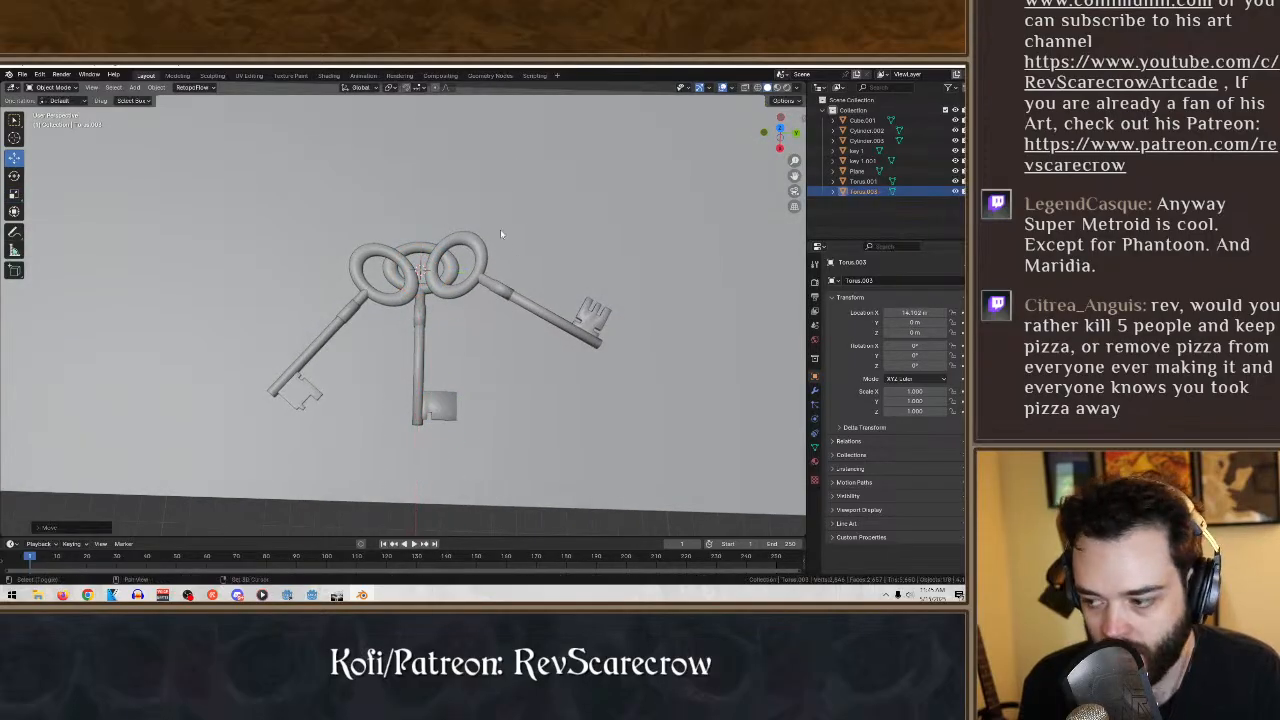
{"action": "middle_click_drag", "start_coordinate": [524, 402], "coordinate": [516, 168], "text": "shift"}
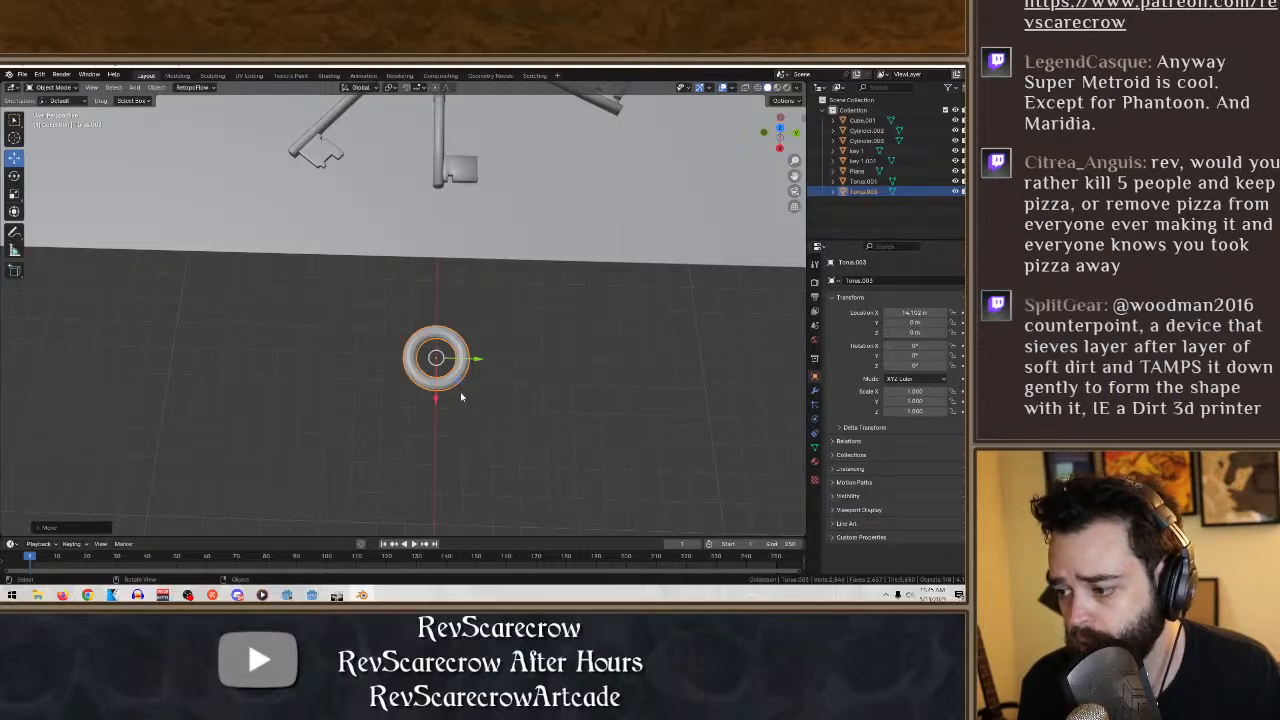
{"action": "middle_click_drag", "start_coordinate": [446, 428], "coordinate": [472, 215]}
{"action": "scroll", "coordinate": [597, 456], "scroll_direction": "up", "scroll_amount": 5}
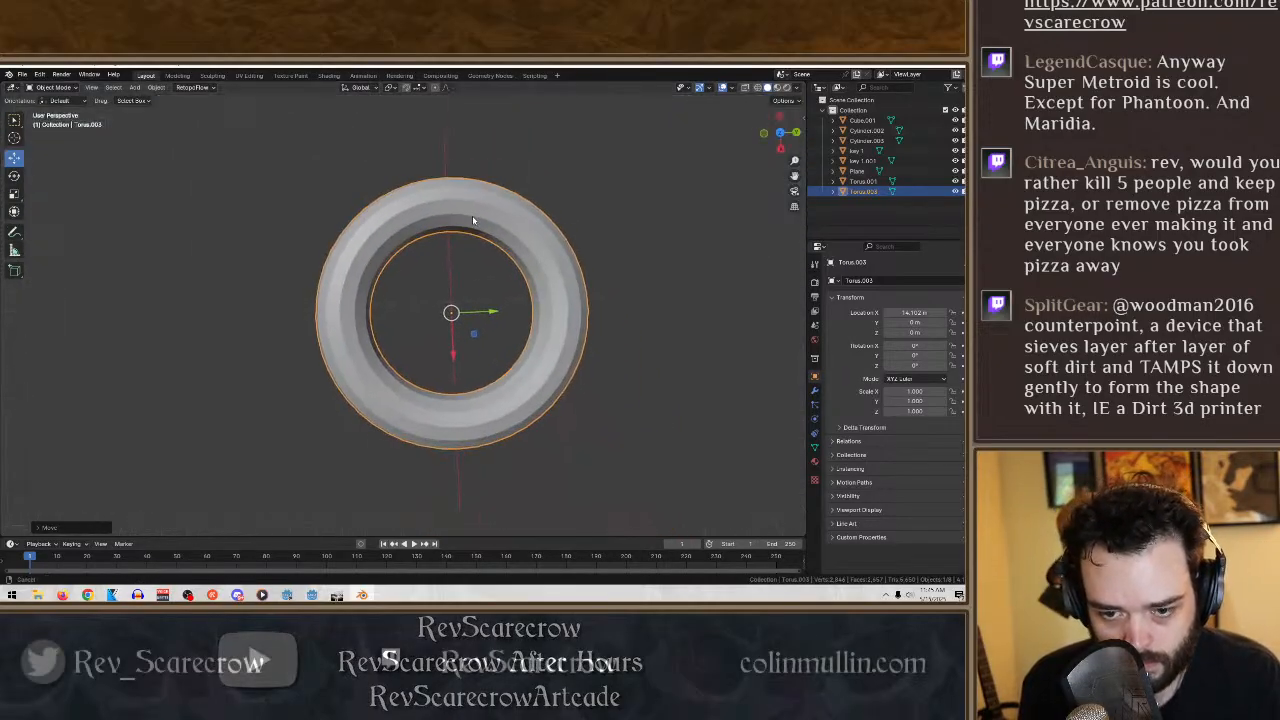
{"action": "left_click", "coordinate": [646, 410]}
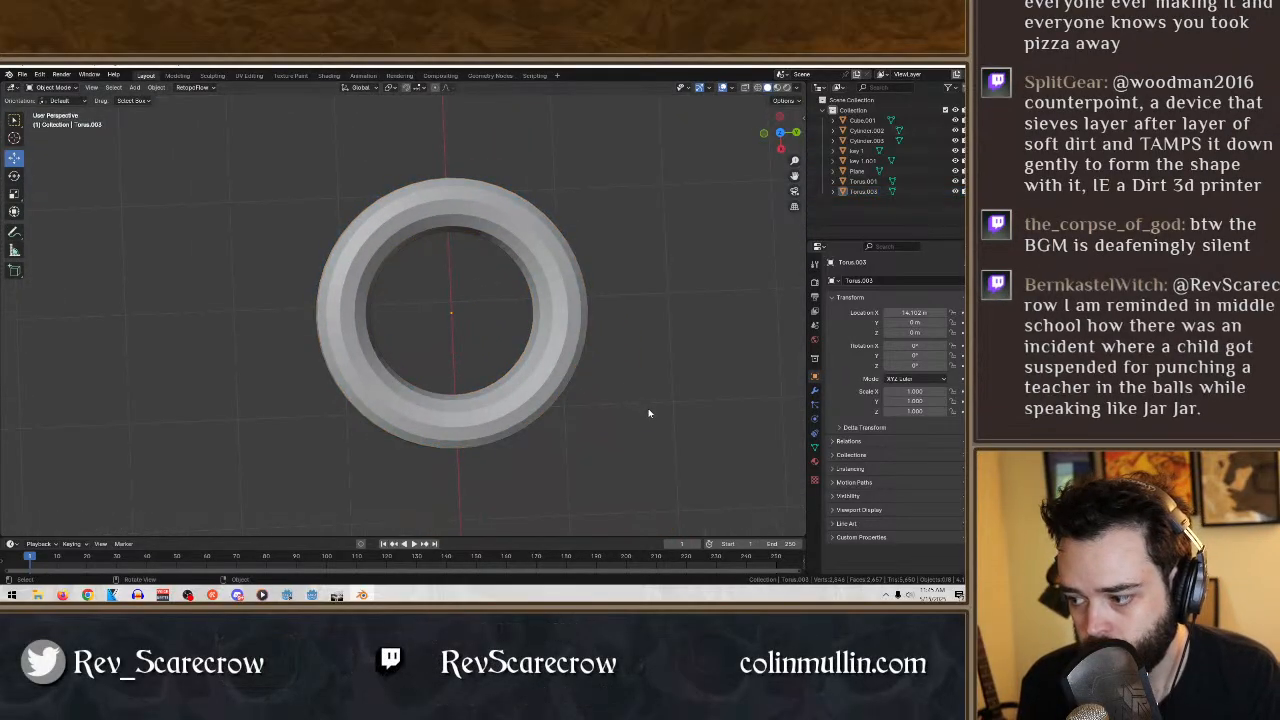
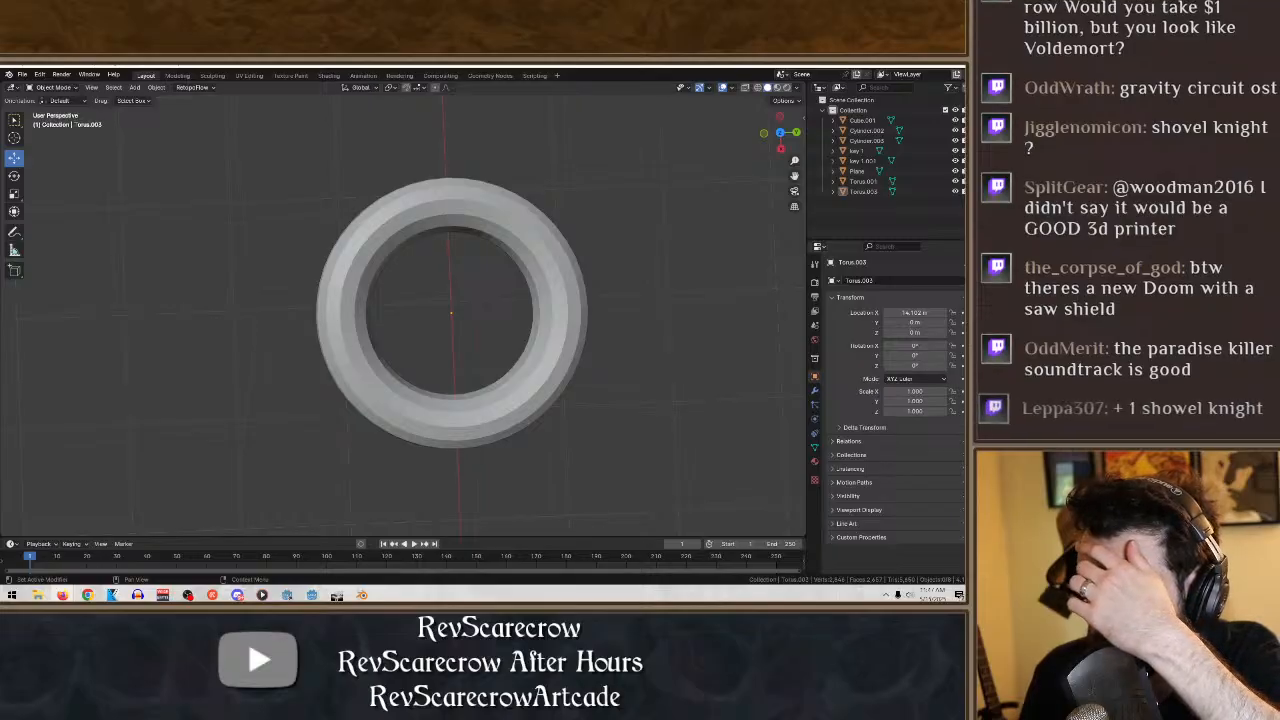
- Select the separate torus, enter Edit Mode on it, and switch the viewport shading to wireframe
{"action": "key", "text": "XF86AudioLowerVolume"}
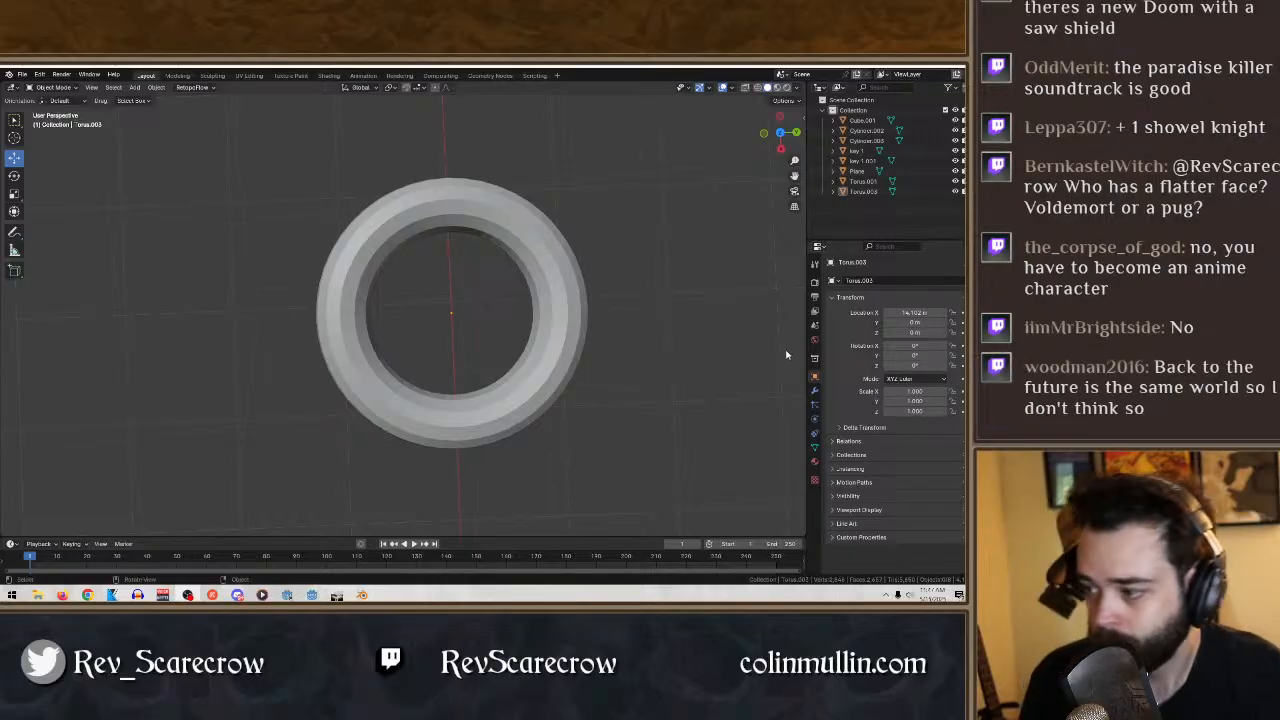
{"action": "middle_click_drag", "start_coordinate": [628, 411], "coordinate": [604, 303]}
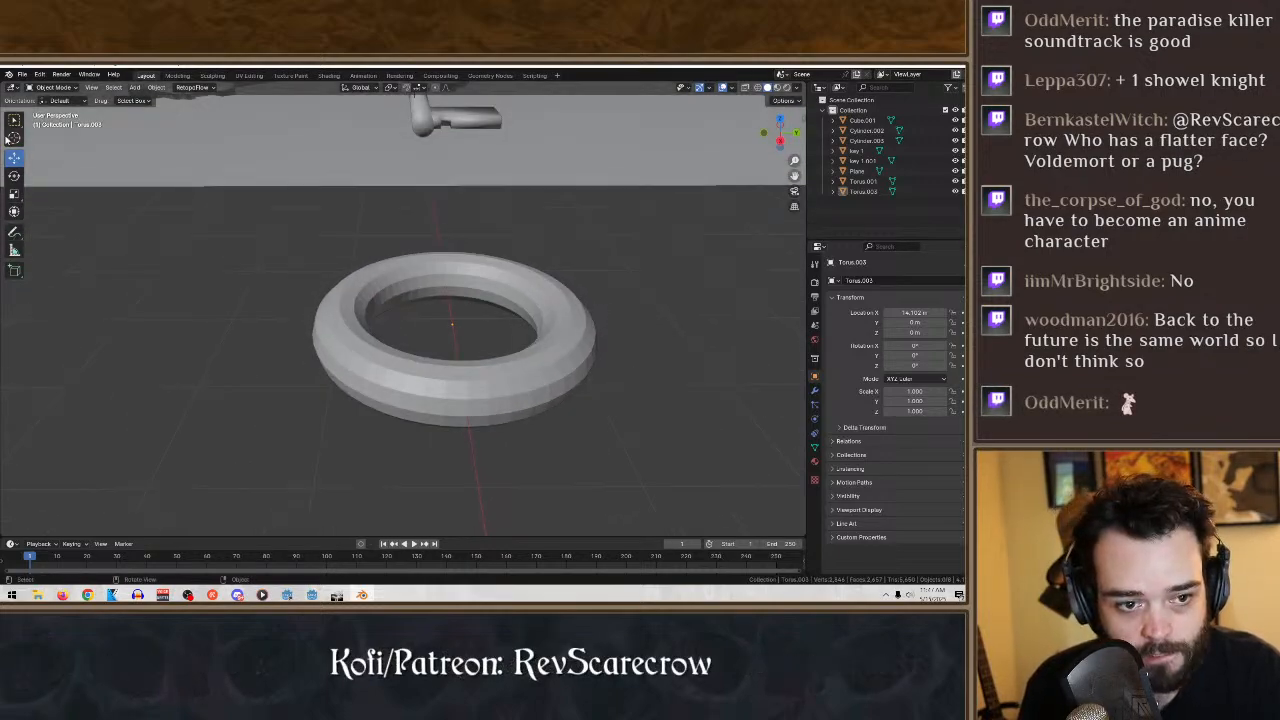
{"action": "left_click", "coordinate": [515, 302]}
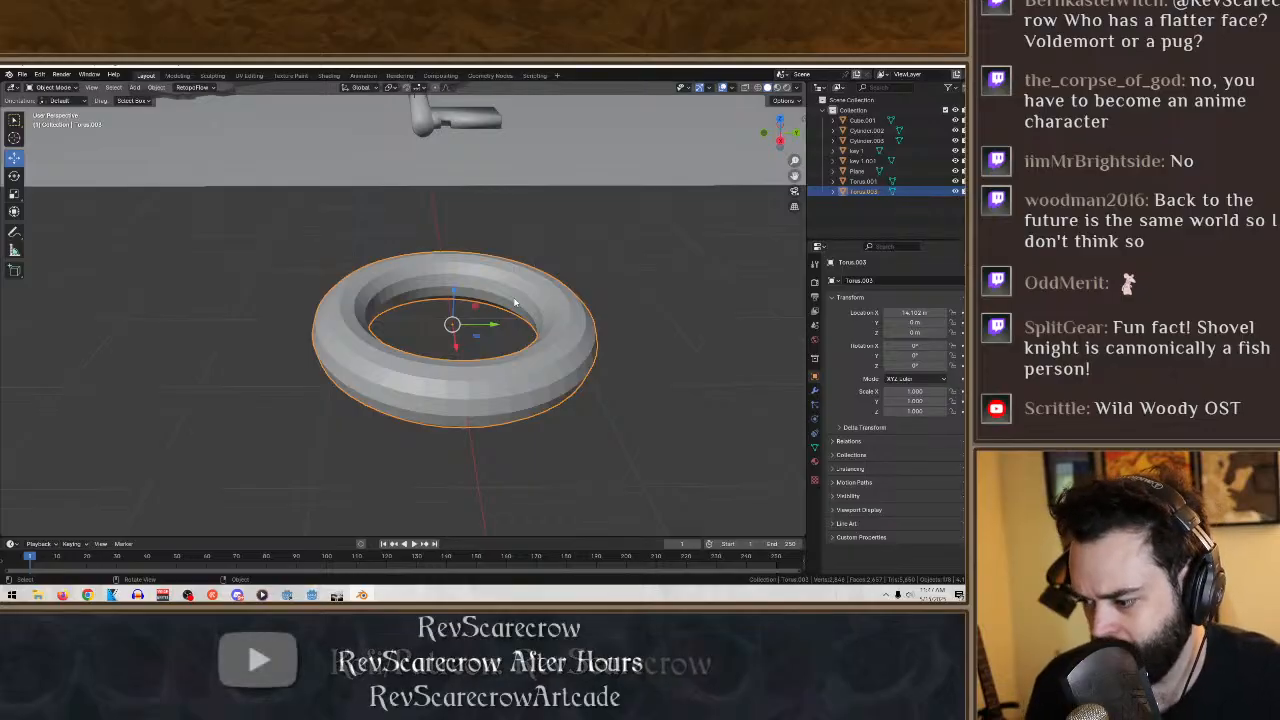
{"action": "middle_click_drag", "start_coordinate": [478, 300], "coordinate": [475, 369]}
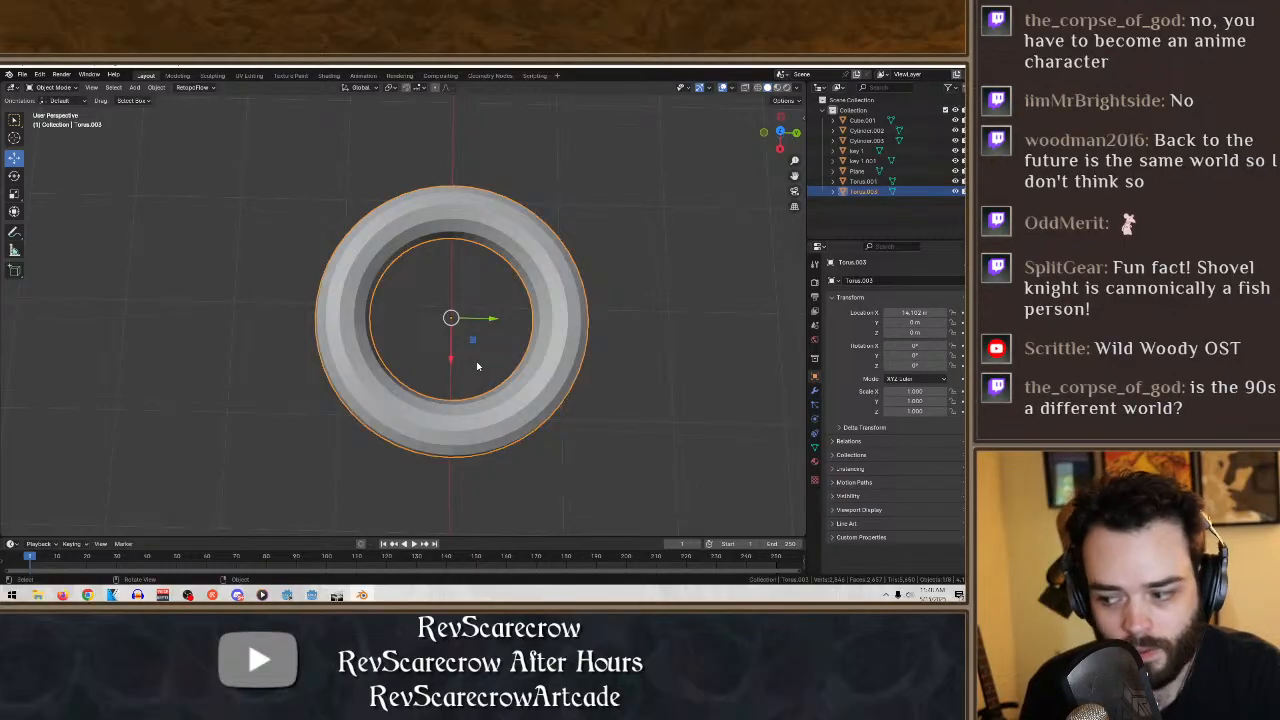
{"action": "scroll", "coordinate": [493, 365], "scroll_direction": "down", "scroll_amount": 4}
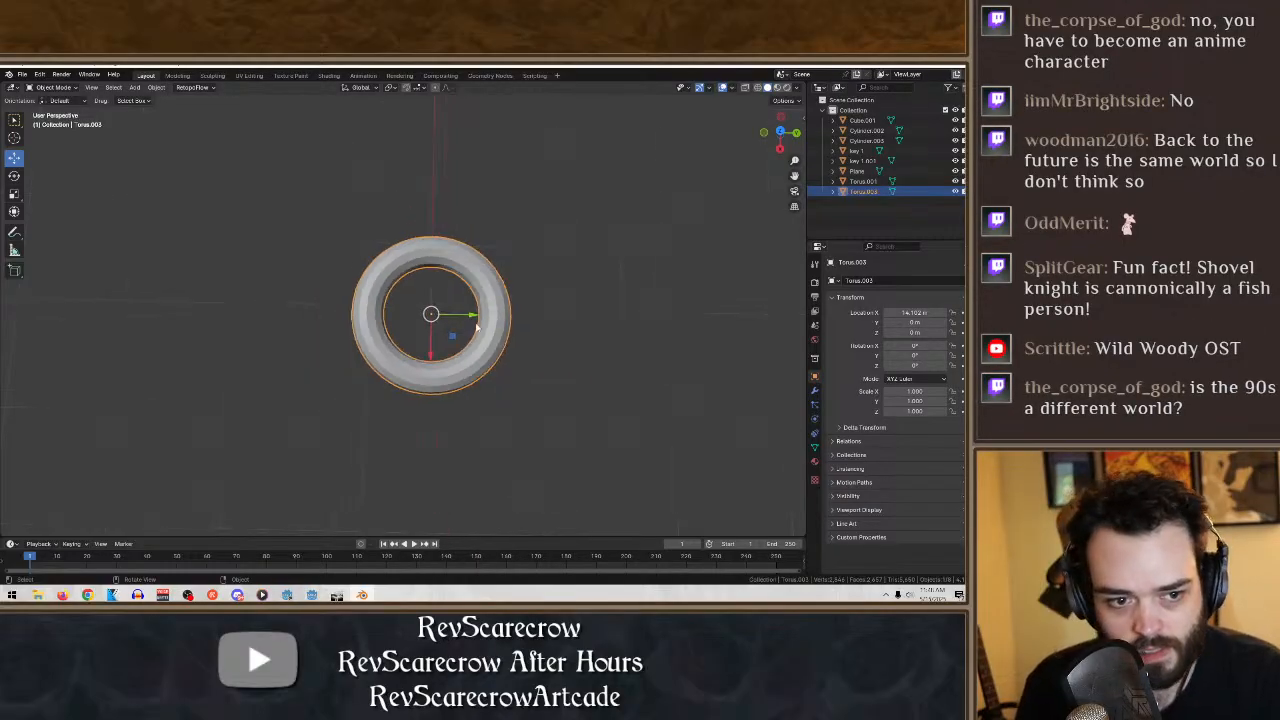
{"action": "left_click", "coordinate": [50, 87]}
{"action": "left_click", "coordinate": [52, 108]}
{"action": "scroll", "coordinate": [552, 330], "scroll_direction": "up", "scroll_amount": 8}
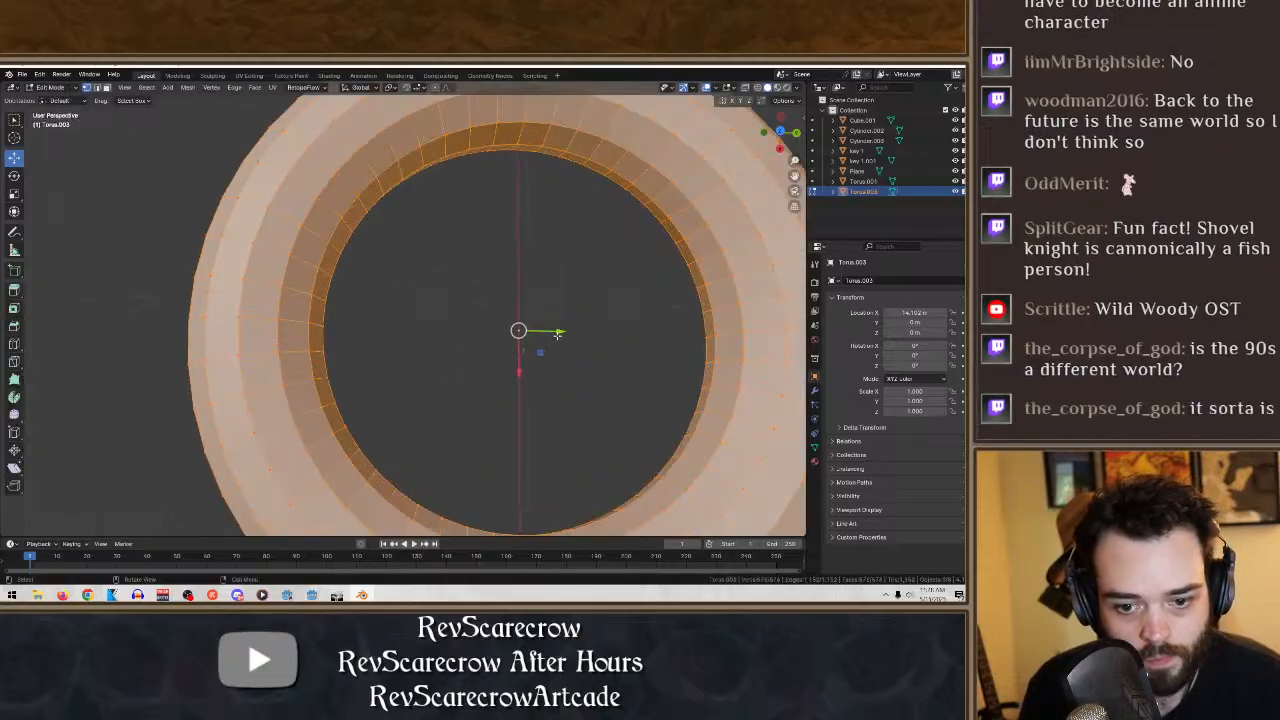
{"action": "scroll", "coordinate": [547, 322], "scroll_direction": "down", "scroll_amount": 3}
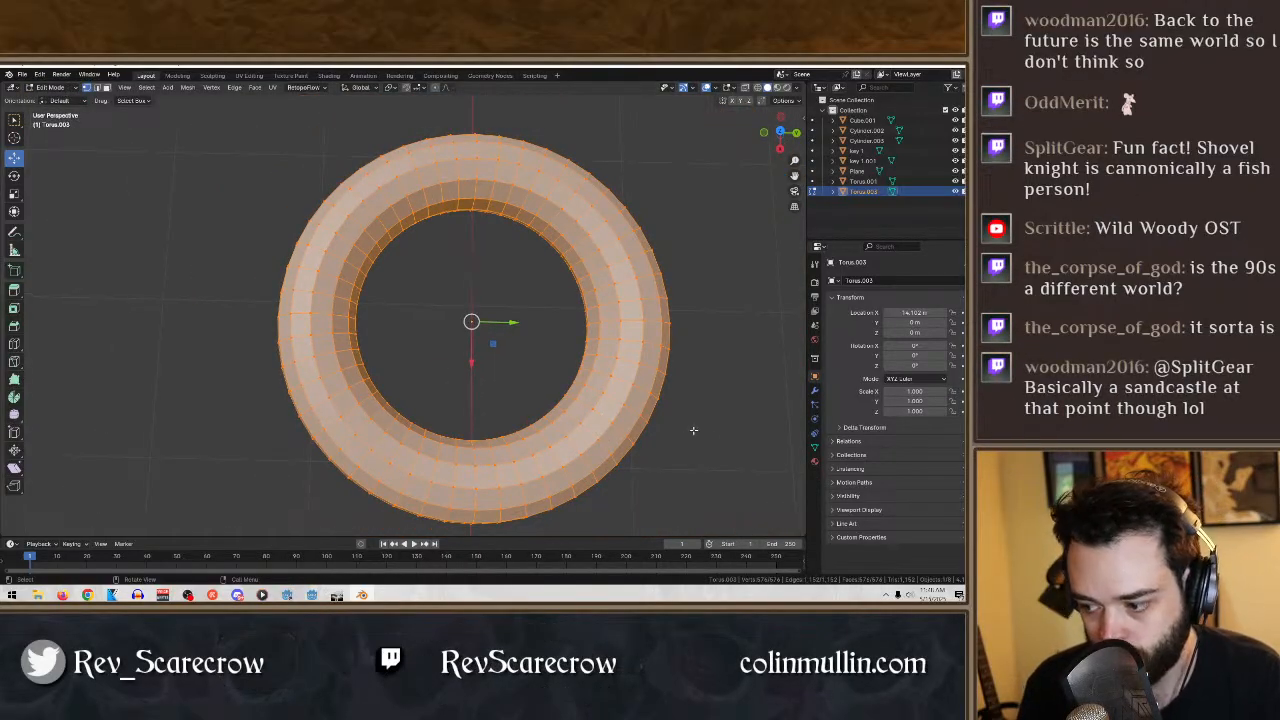
{"action": "mouse_move", "coordinate": [712, 480]}
{"action": "left_mouse_down"}
{"action": "mouse_move", "coordinate": [658, 242]}
{"action": "mouse_move", "coordinate": [732, 306]}
{"action": "left_mouse_up"}
{"action": "left_click", "coordinate": [757, 88]}
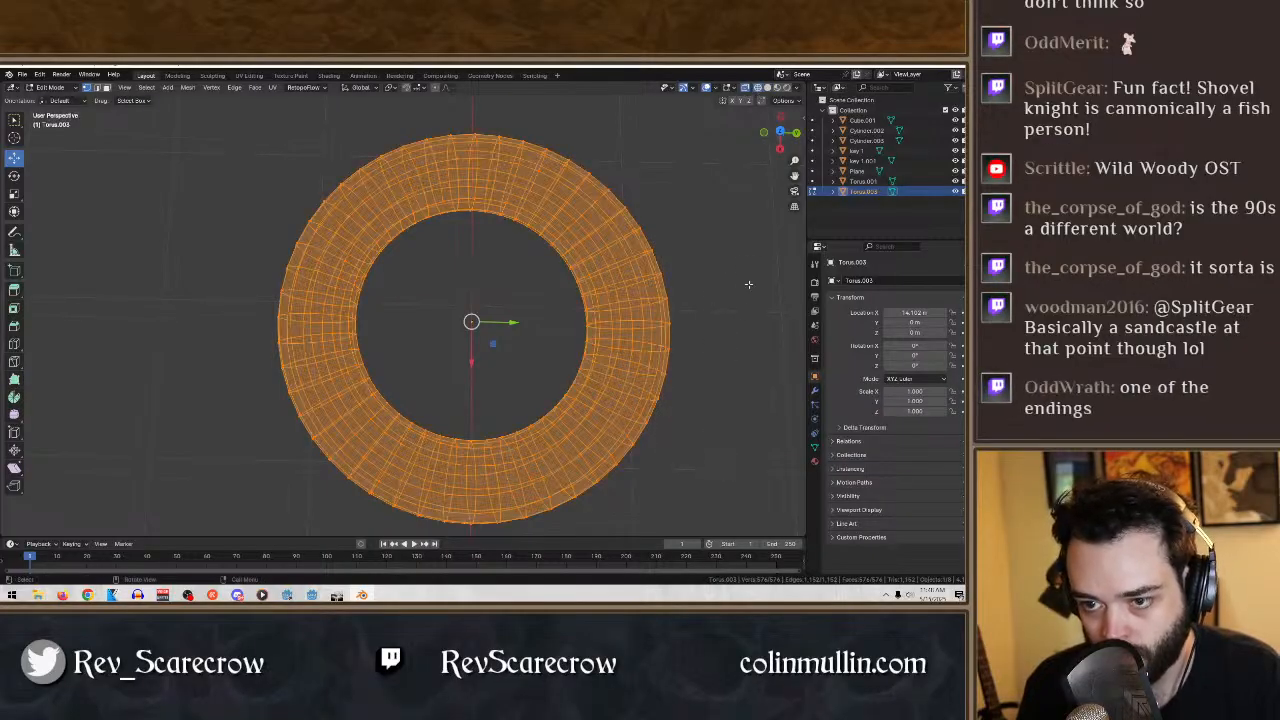
- Deselect the torus's outer vertices along both sides and the near arc, keeping the inner rim selected
{"action": "left_click_drag", "start_coordinate": [726, 500], "coordinate": [622, 165], "text": "ctrl"}
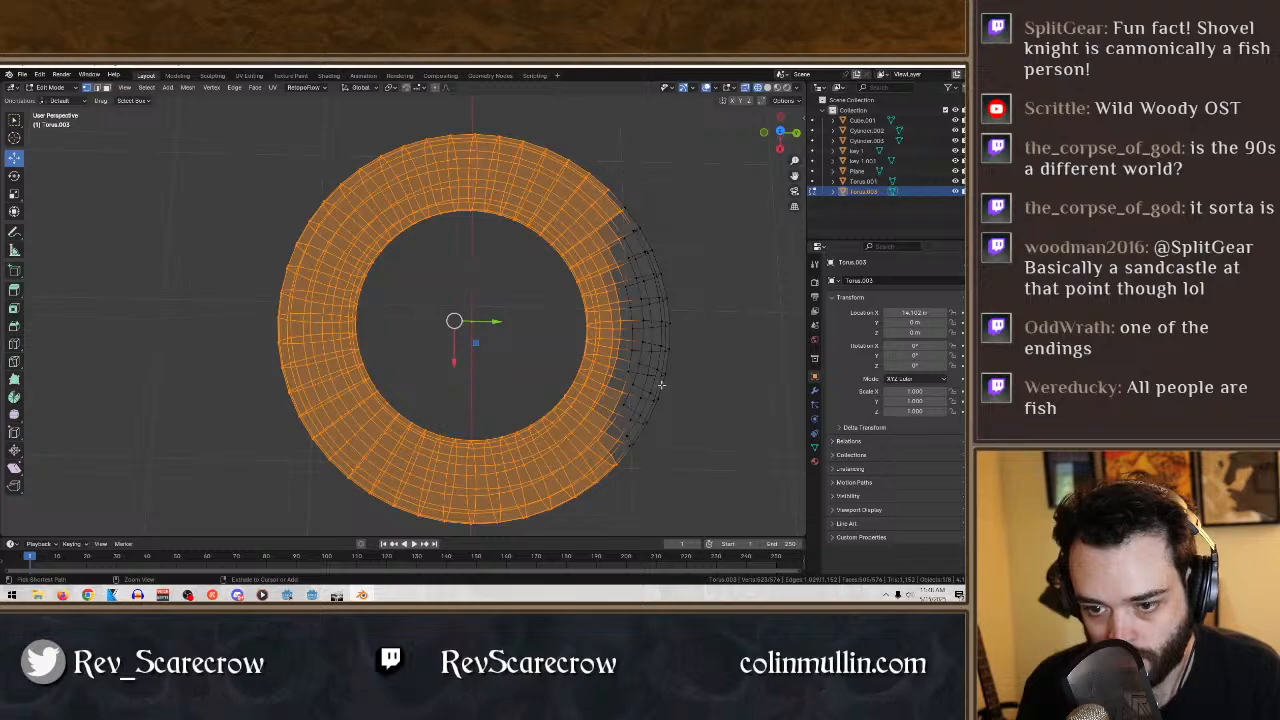
{"action": "left_click_drag", "start_coordinate": [672, 458], "coordinate": [276, 567]}
{"action": "left_click_drag", "start_coordinate": [336, 488], "coordinate": [172, 136], "text": "ctrl"}
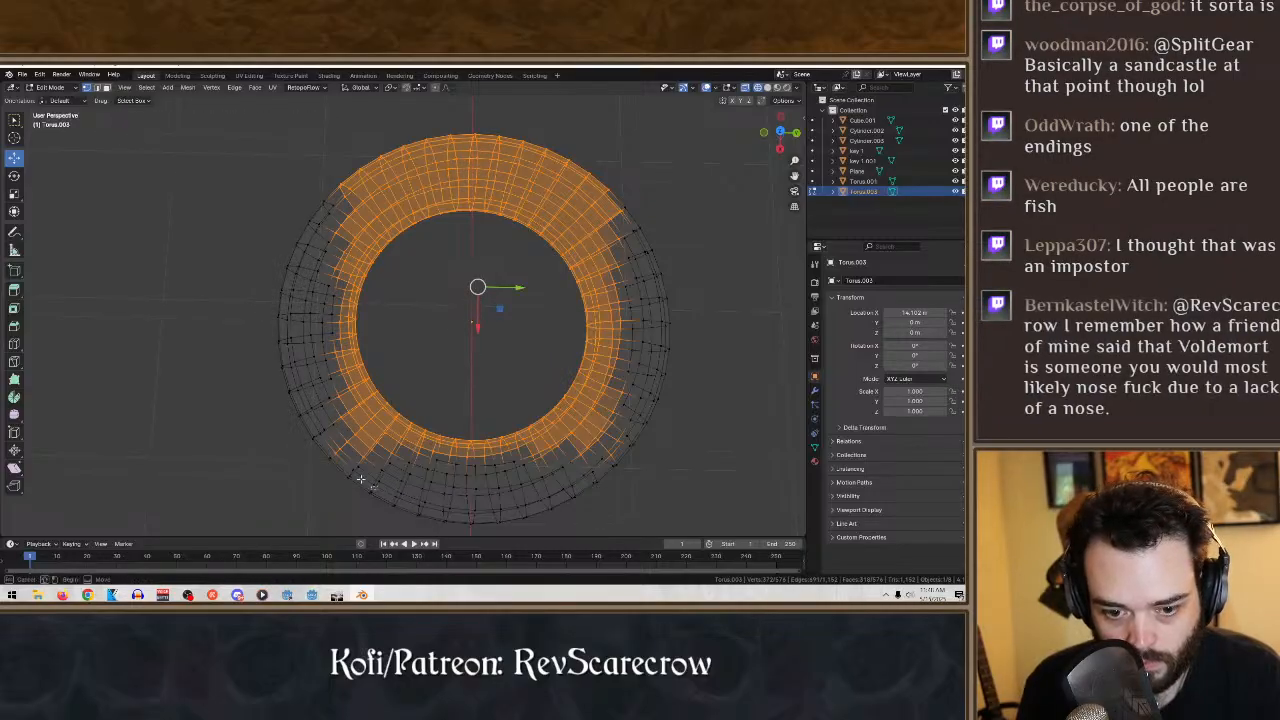
{"action": "left_click_drag", "start_coordinate": [382, 489], "coordinate": [359, 427], "text": "ctrl"}
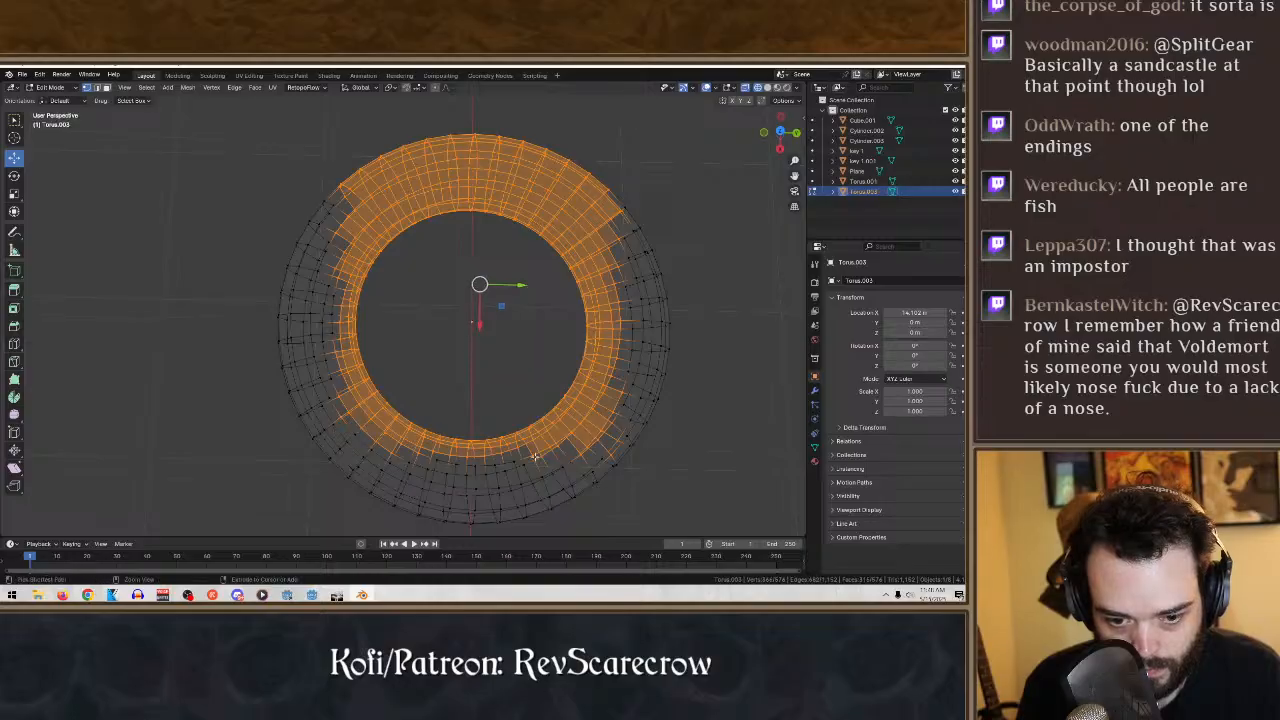
{"action": "left_click_drag", "start_coordinate": [593, 469], "coordinate": [566, 428], "text": "ctrl"}
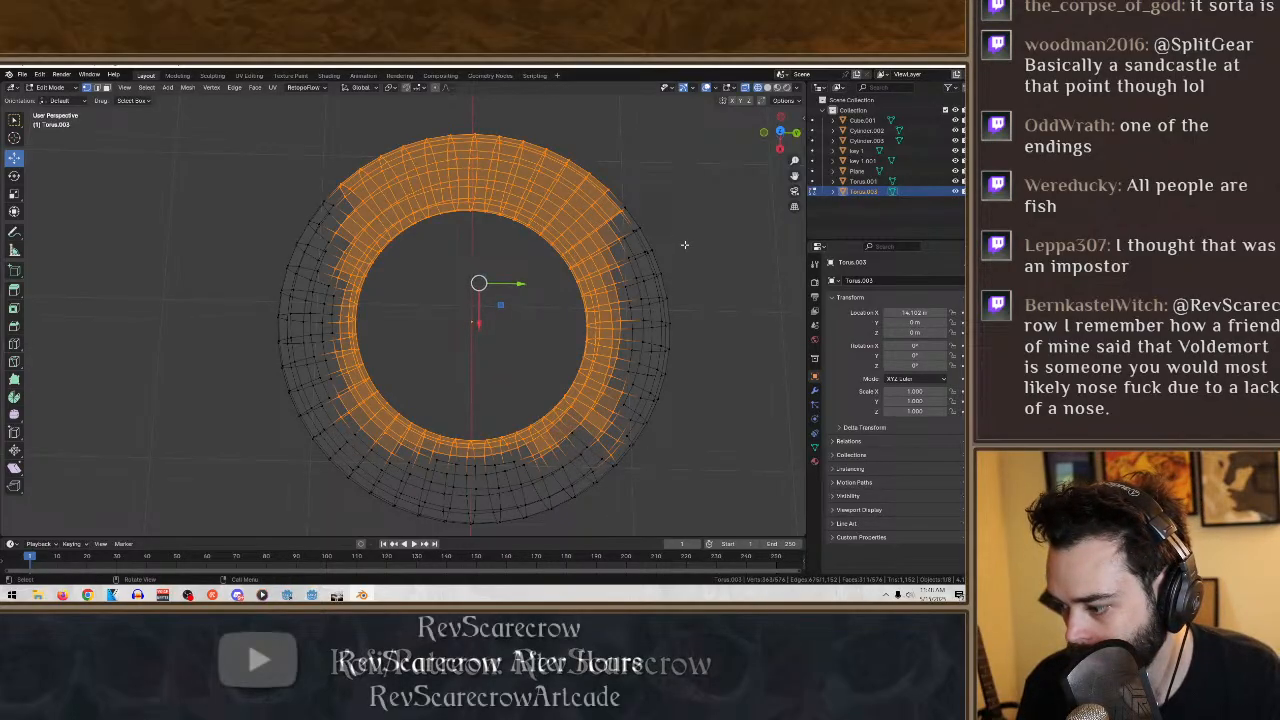
- Deselect the outer vertices along the torus's far arc to narrow the selection towards the inner rim
{"action": "left_click_drag", "start_coordinate": [651, 180], "coordinate": [259, 107], "text": "ctrl"}
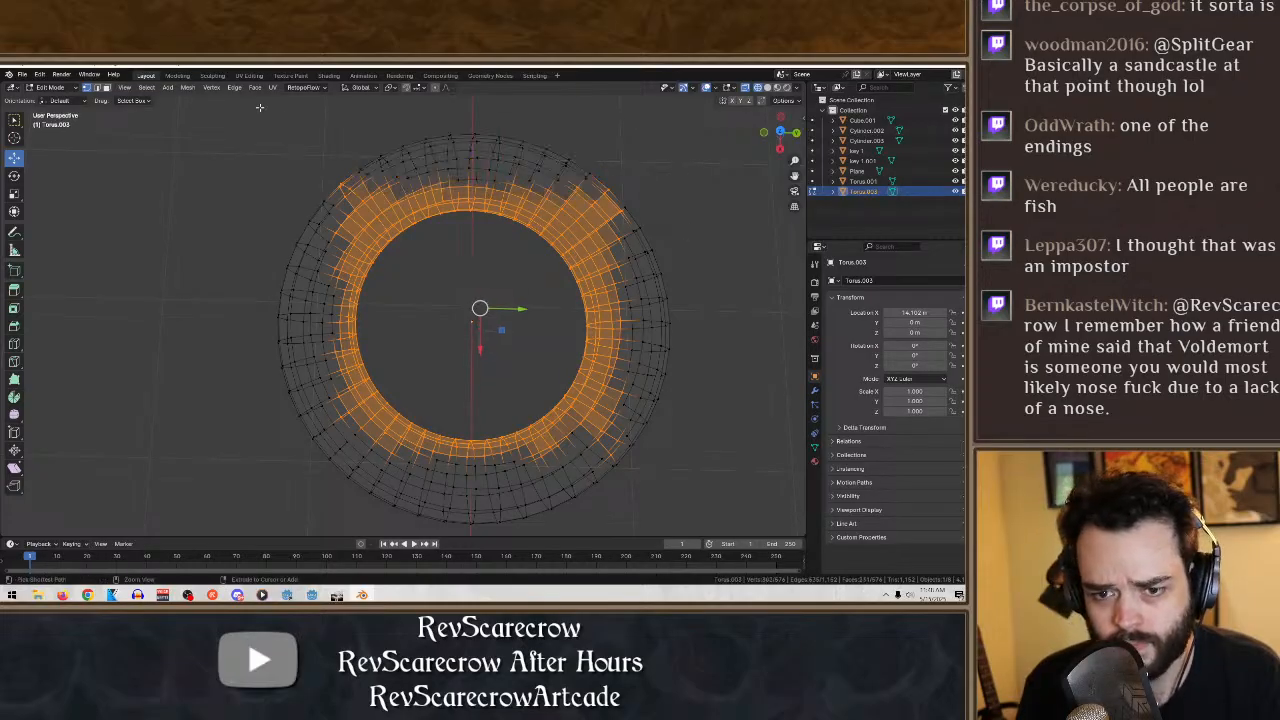
{"action": "left_click_drag", "start_coordinate": [328, 170], "coordinate": [599, 189], "text": "ctrl"}
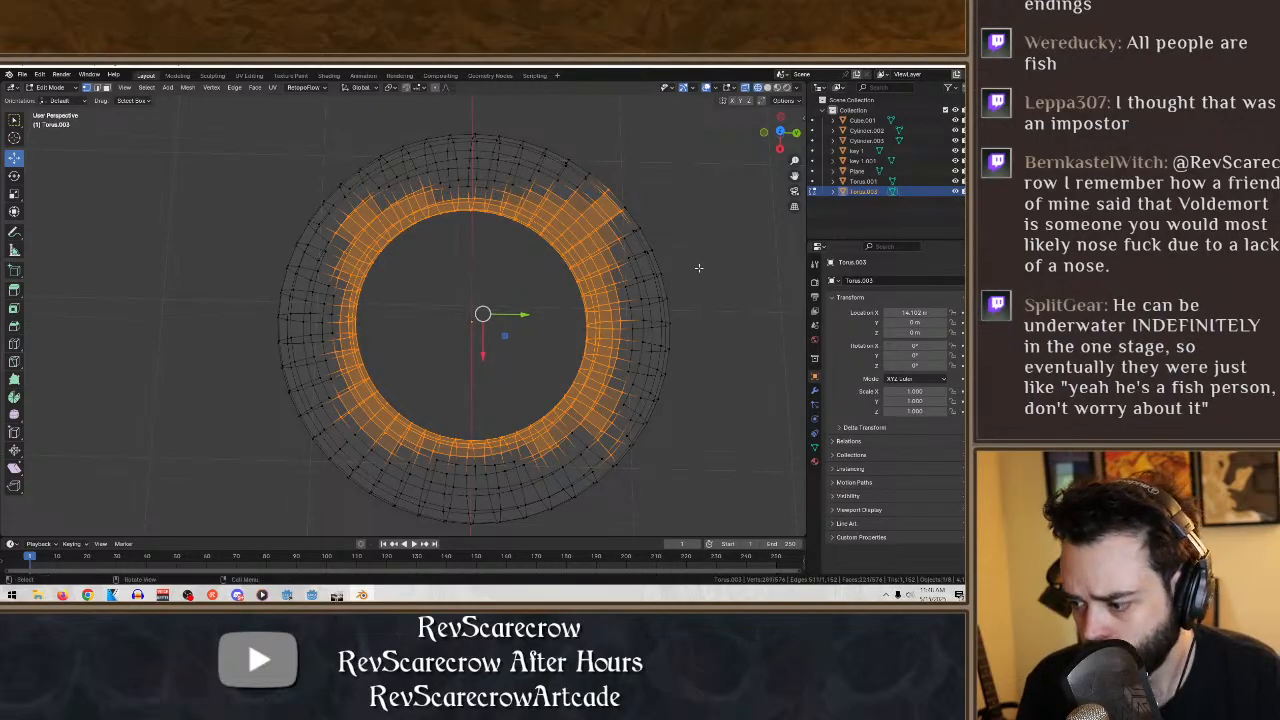
{"action": "left_click_drag", "start_coordinate": [658, 227], "coordinate": [577, 169], "text": "ctrl"}
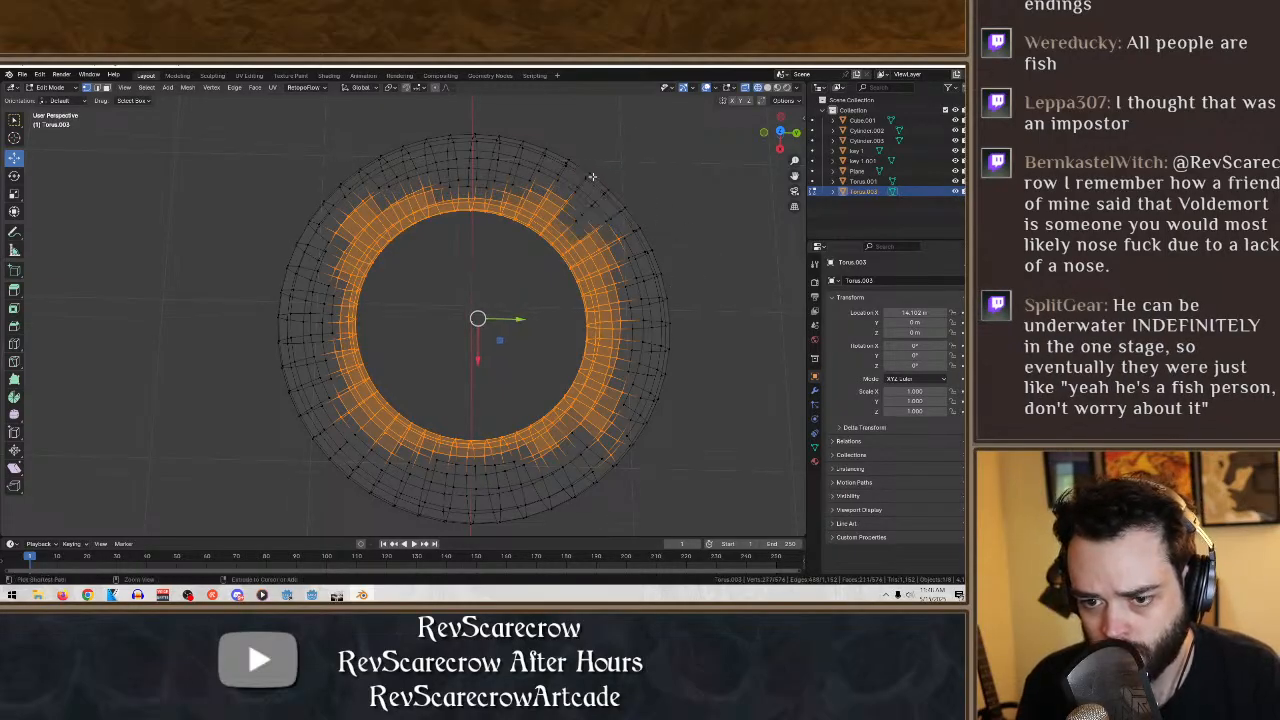
{"action": "left_click_drag", "start_coordinate": [656, 262], "coordinate": [530, 178], "text": "ctrl"}
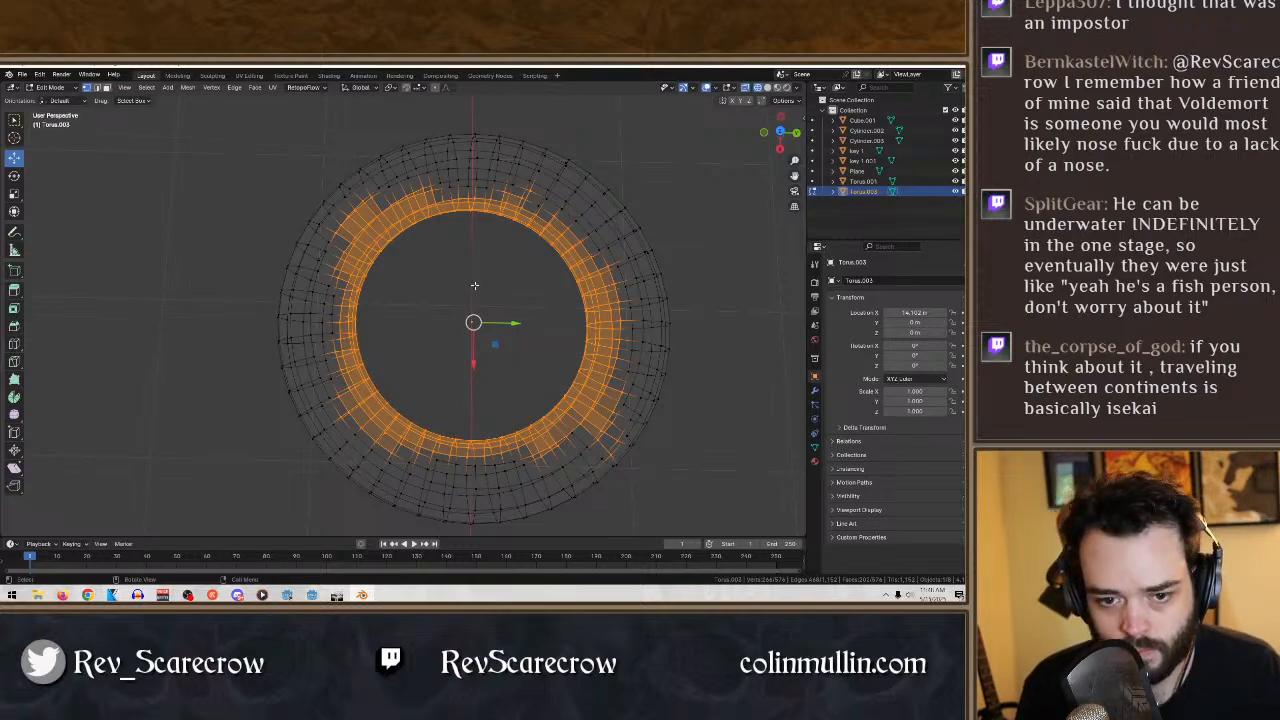
{"action": "left_click_drag", "start_coordinate": [332, 250], "coordinate": [380, 227]}
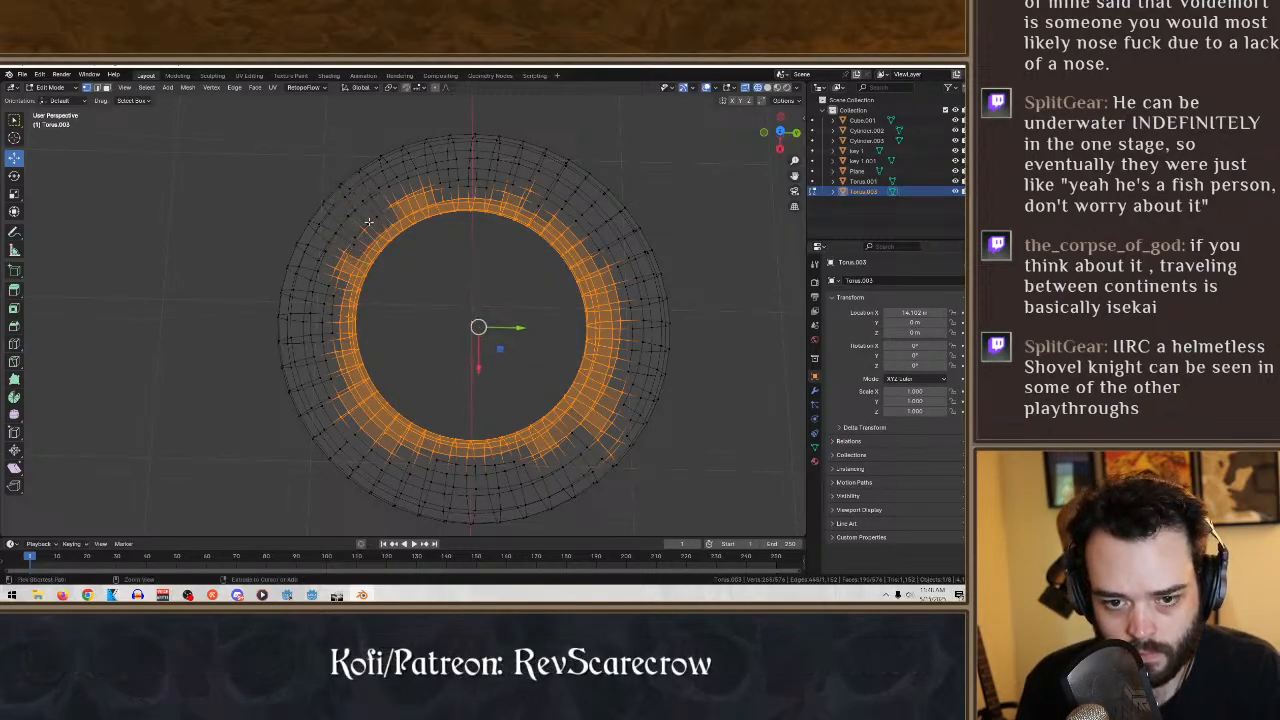
{"action": "left_click_drag", "start_coordinate": [341, 287], "coordinate": [417, 205]}
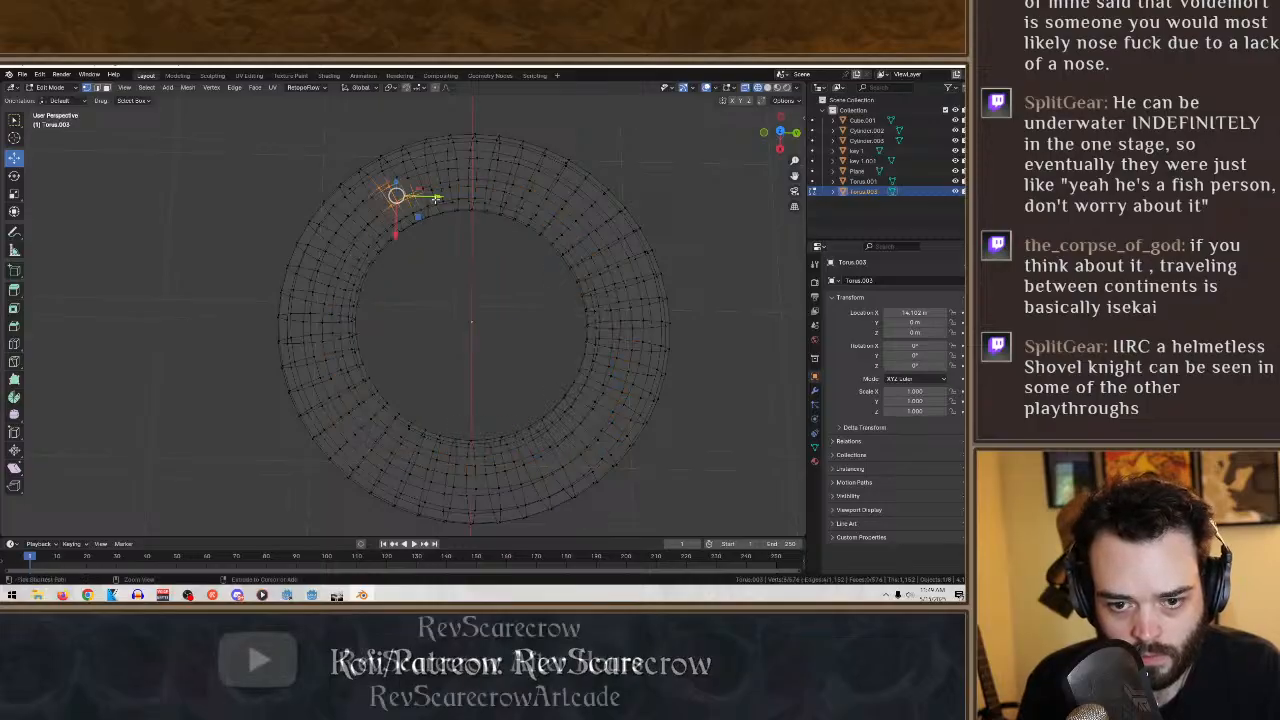
- Try selecting all geometry linked to one inner-rim vertex, and clear the selection
{"action": "left_click", "coordinate": [579, 383]}
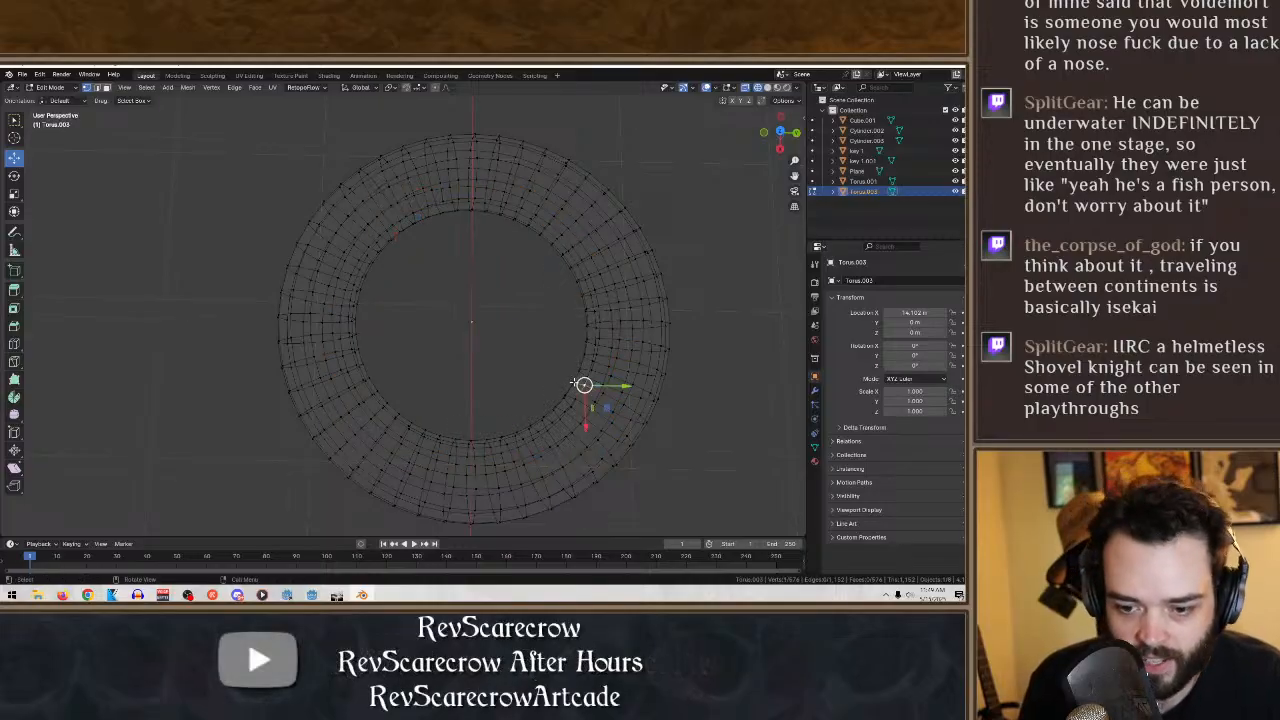
{"action": "key", "text": "l"}
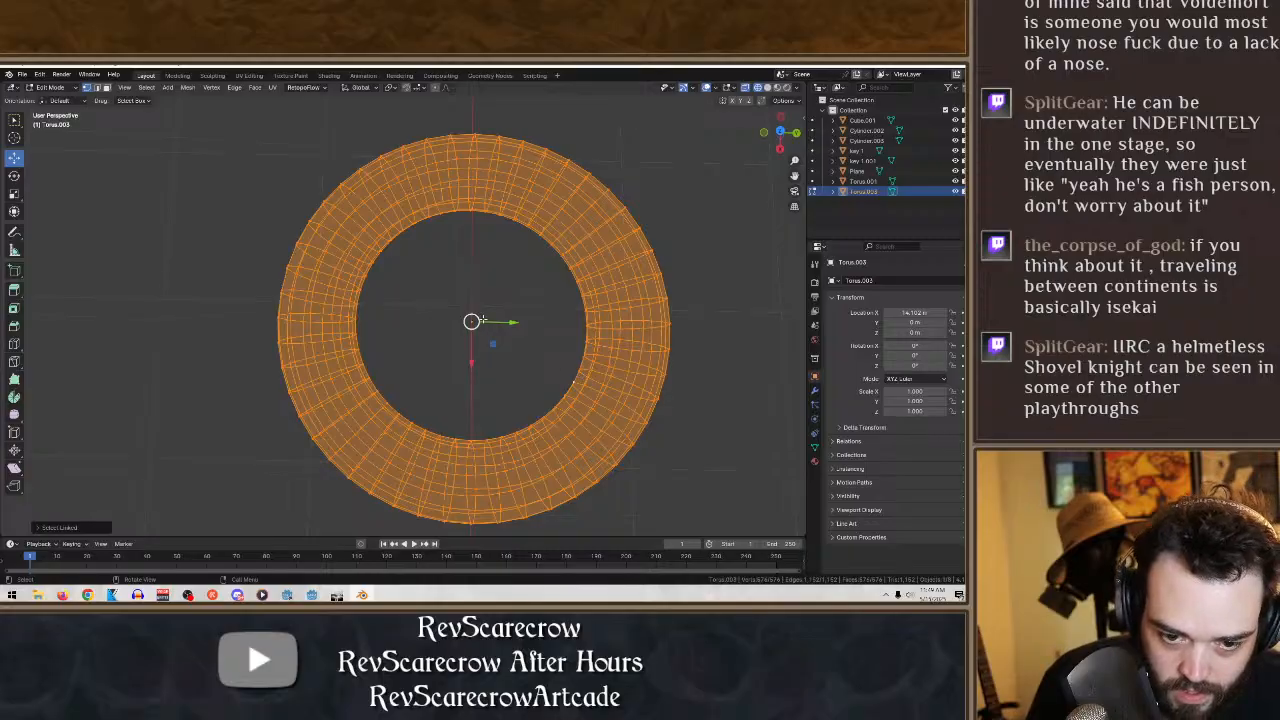
{"action": "middle_click_drag", "start_coordinate": [482, 320], "coordinate": [629, 292]}
{"action": "left_click", "coordinate": [706, 300]}
{"action": "middle_click_drag", "start_coordinate": [706, 300], "coordinate": [730, 276]}
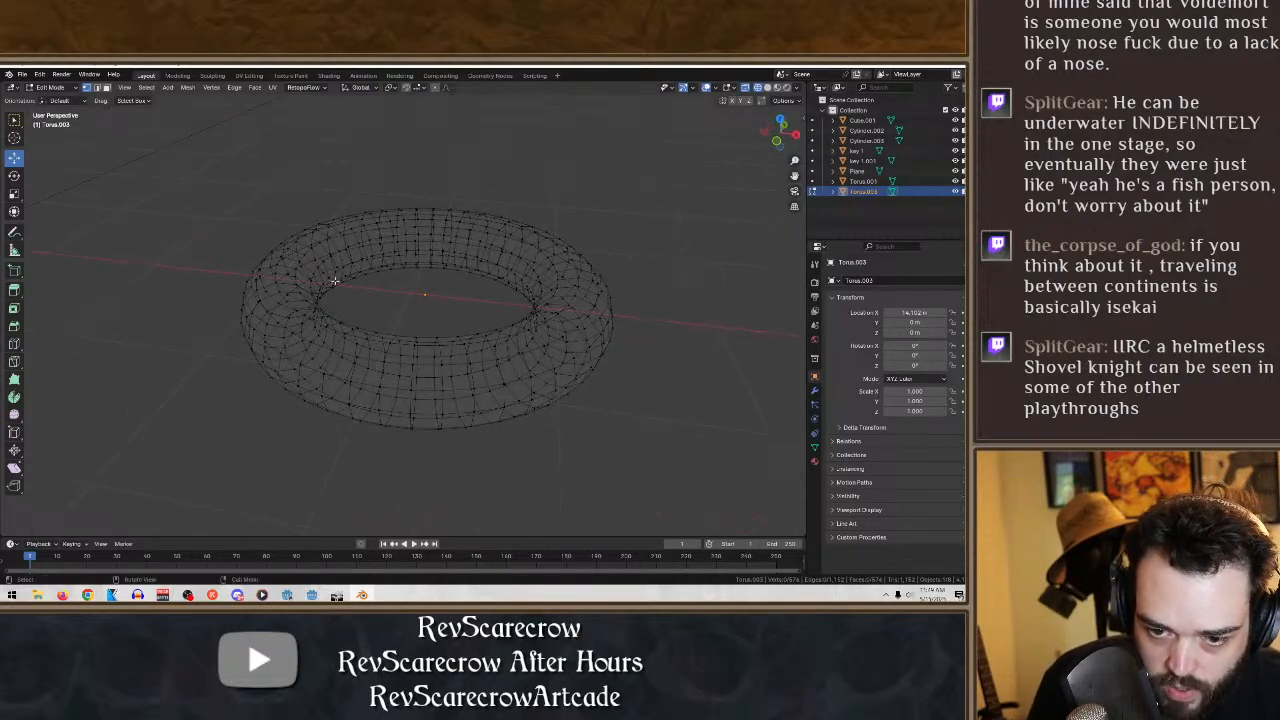
- Try to move a single vertex on the far side of the torus's inner rim
{"action": "middle_click_drag", "start_coordinate": [463, 281], "coordinate": [449, 251]}
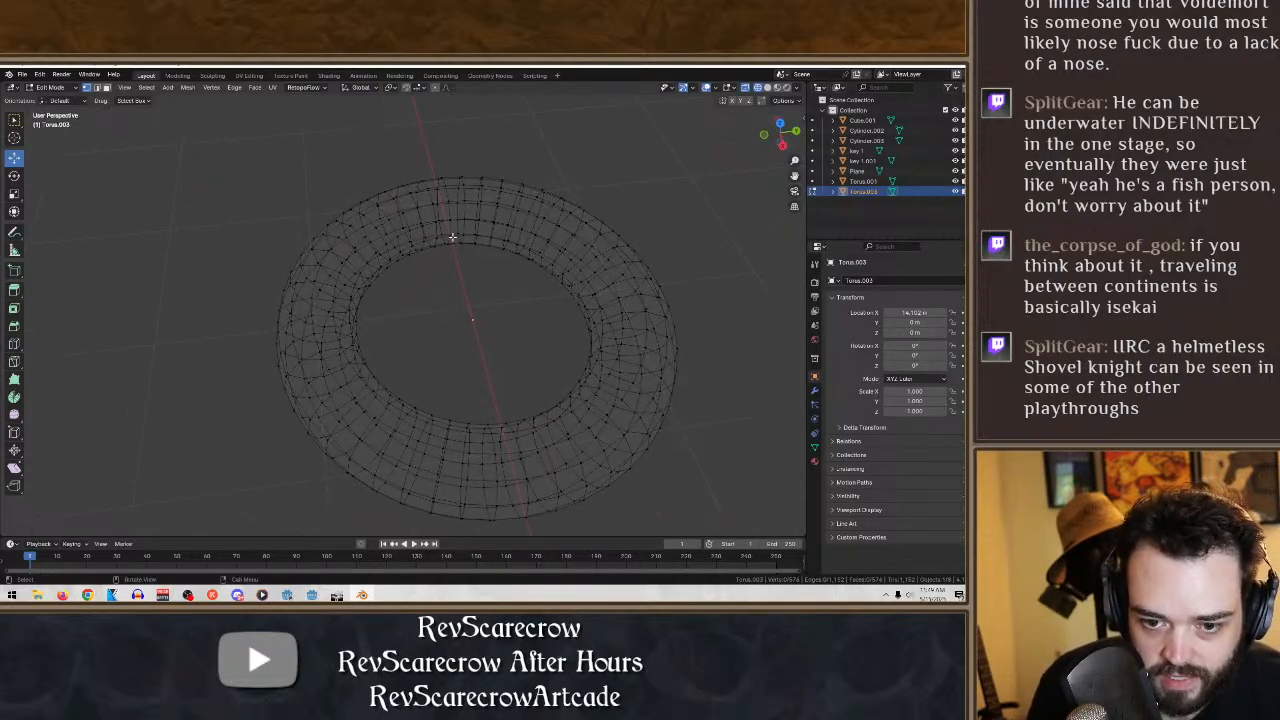
{"action": "left_click", "coordinate": [451, 236]}
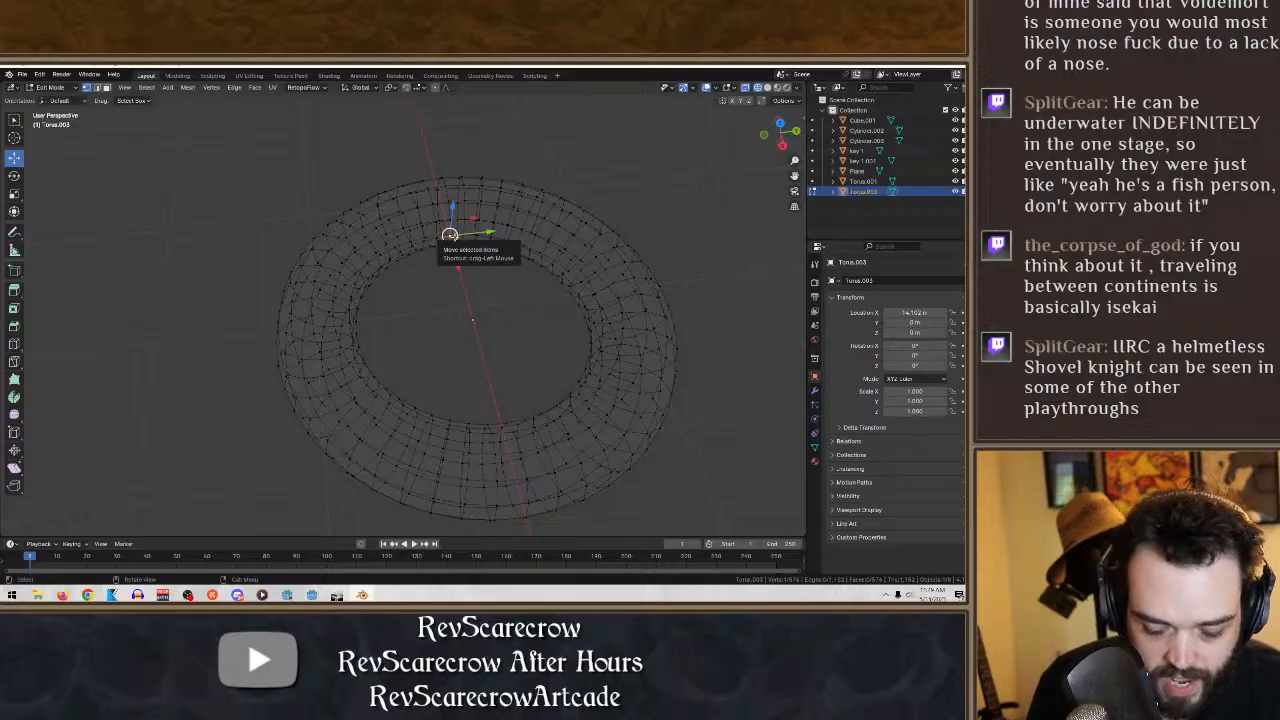
{"action": "key", "text": "g"}
{"action": "left_click", "coordinate": [223, 191]}
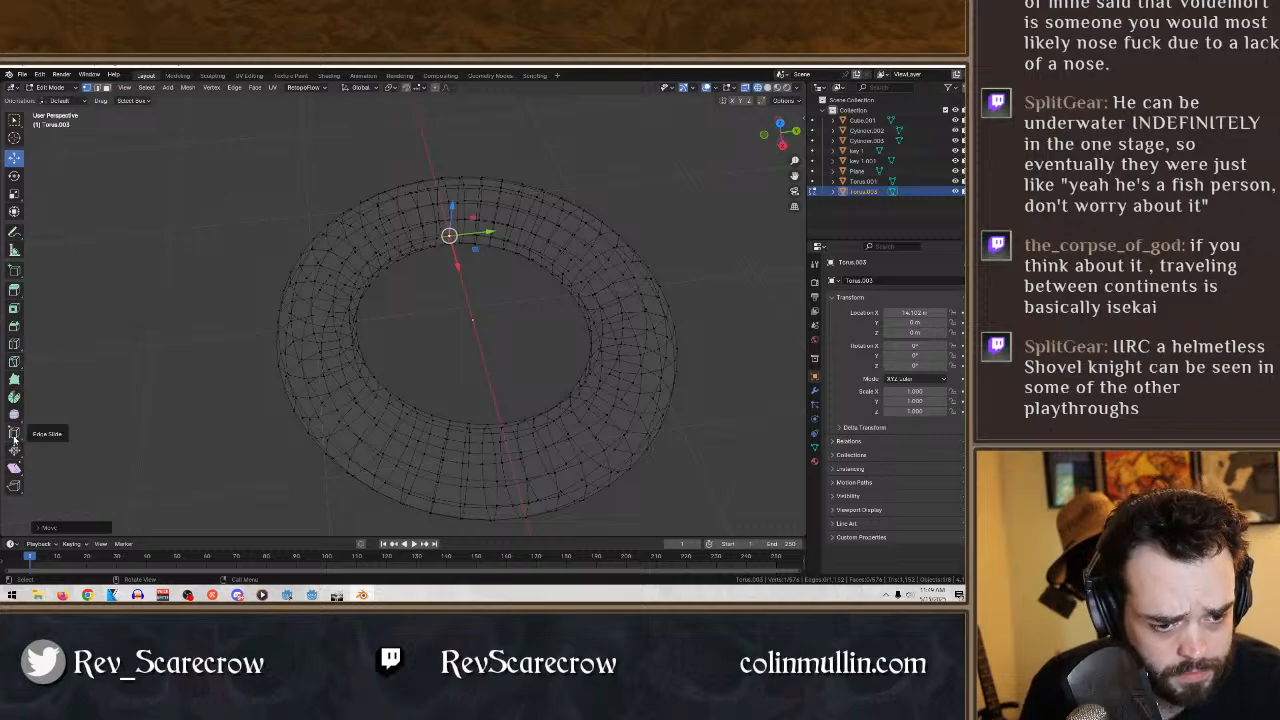
{"action": "middle_click_drag", "start_coordinate": [425, 305], "coordinate": [517, 311]}
{"action": "middle_click_drag", "start_coordinate": [466, 380], "coordinate": [450, 382]}
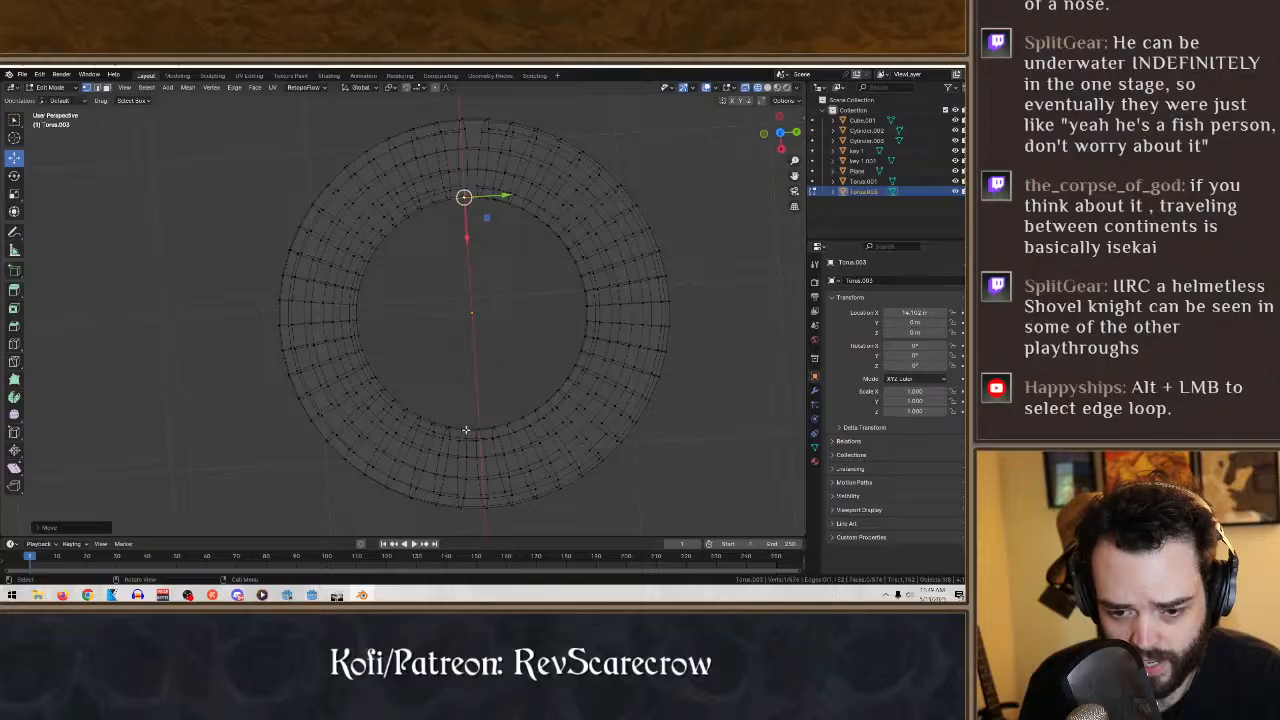
- Select the torus's inner-rim vertices along the near arc, the positive-Y side and the far arc
{"action": "left_click_drag", "start_coordinate": [382, 209], "coordinate": [556, 410]}
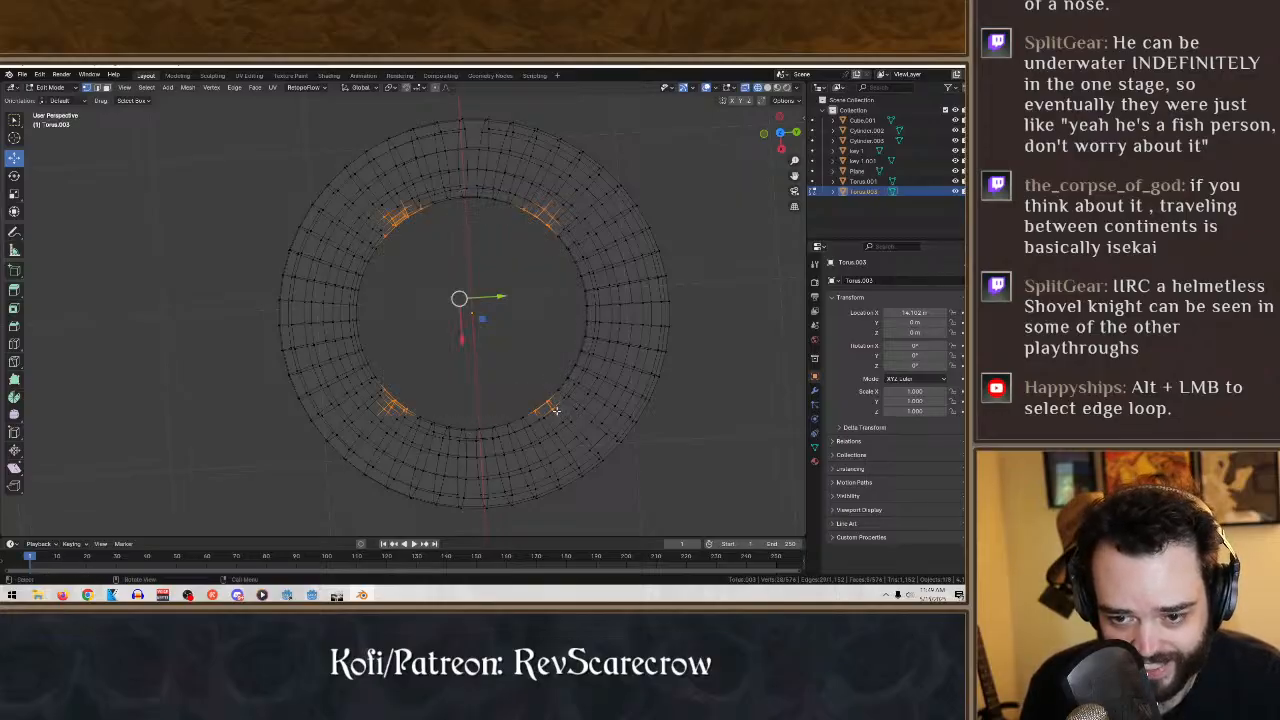
{"action": "left_click_drag", "start_coordinate": [413, 405], "coordinate": [492, 407]}
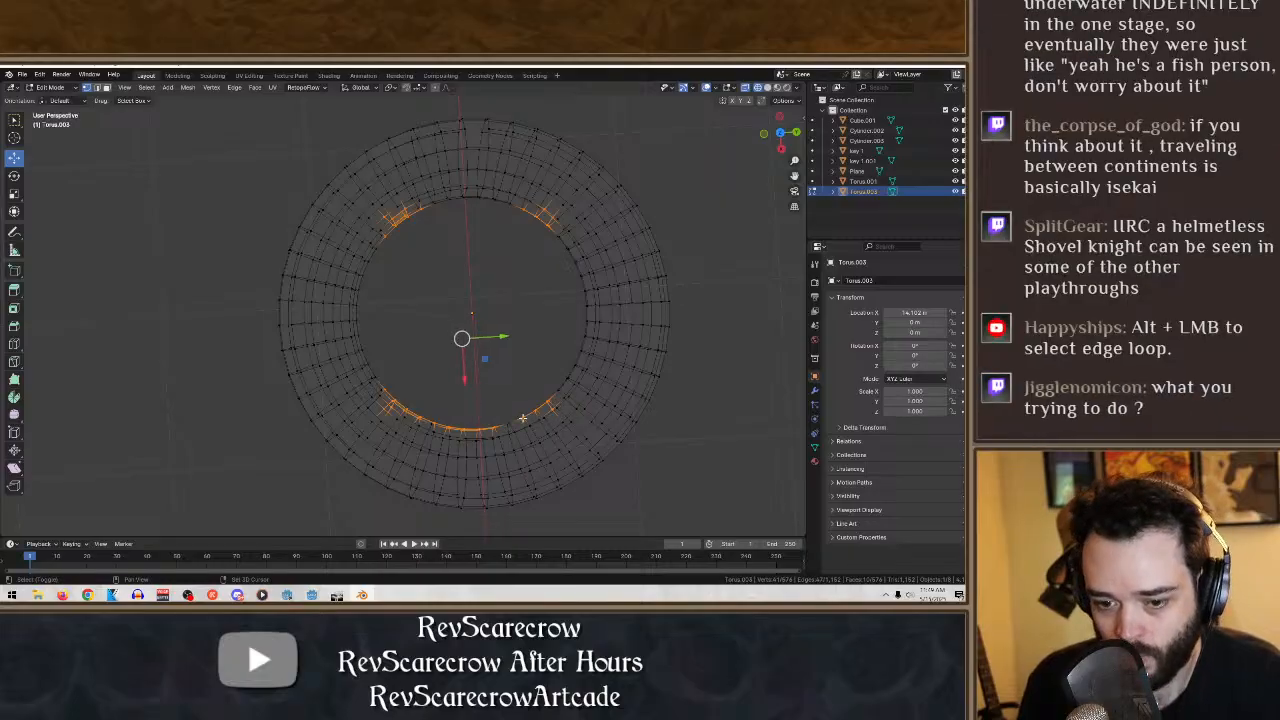
{"action": "left_click_drag", "start_coordinate": [512, 431], "coordinate": [562, 351], "text": "shift"}
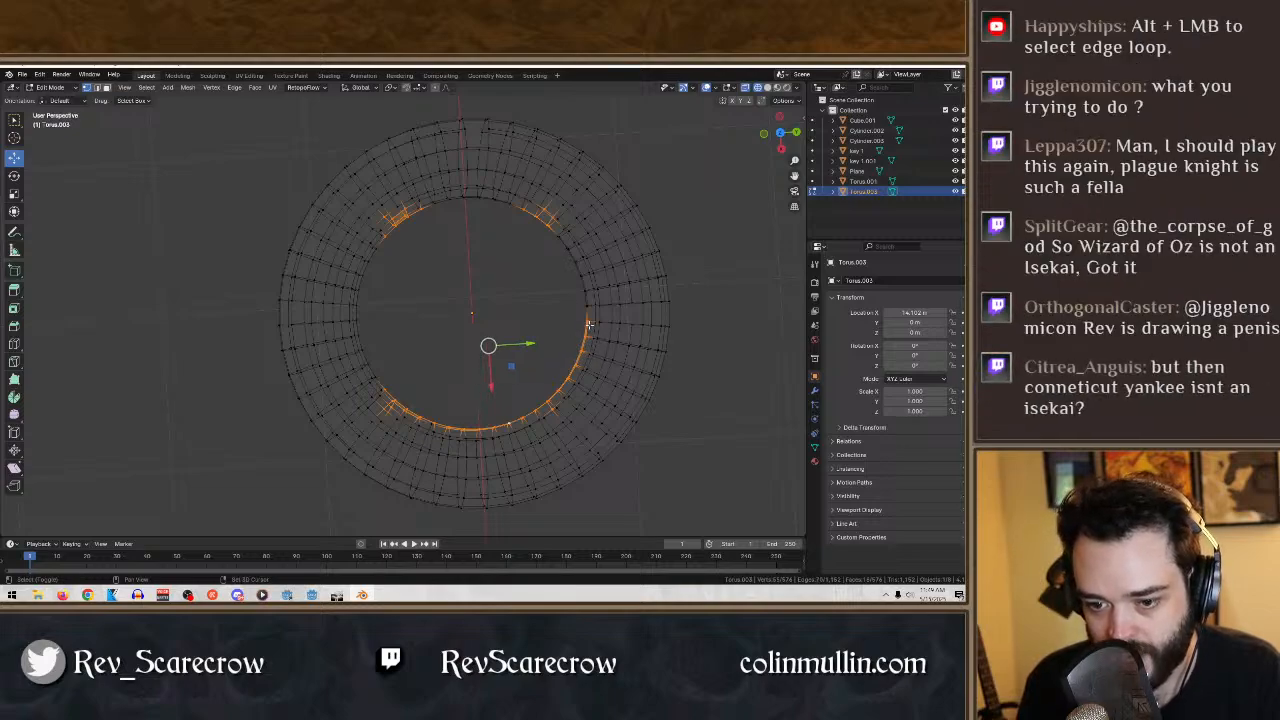
{"action": "mouse_move", "coordinate": [594, 322]}
{"action": "left_mouse_down", "text": "shift"}
{"action": "mouse_move", "coordinate": [550, 226]}
{"action": "mouse_move", "coordinate": [452, 190]}
{"action": "mouse_move", "coordinate": [433, 201]}
{"action": "mouse_move", "coordinate": [447, 191]}
{"action": "left_mouse_up", "text": "shift"}
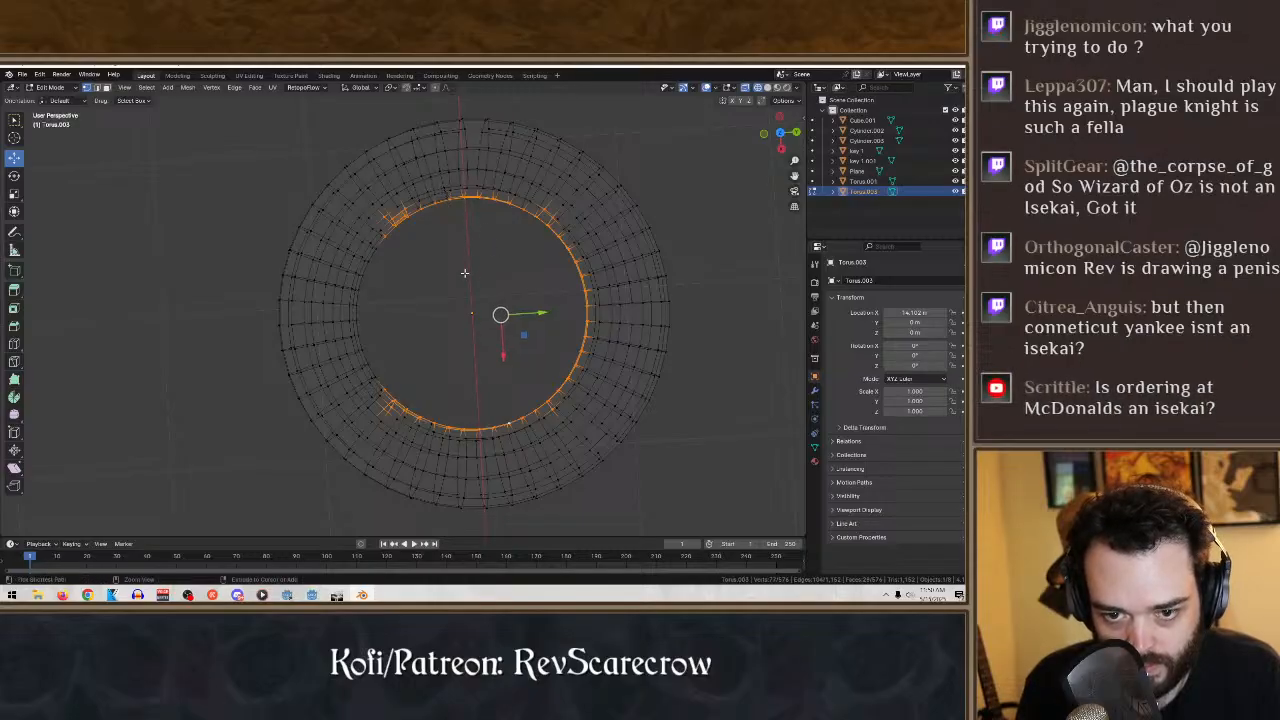
- Deselect the stray vertices outside the torus's inner rim and add inner-rim vertices on the negative-Y side to the selection
{"action": "middle_click_drag", "start_coordinate": [438, 272], "coordinate": [402, 268]}
{"action": "key", "text": "ctrl+z"}
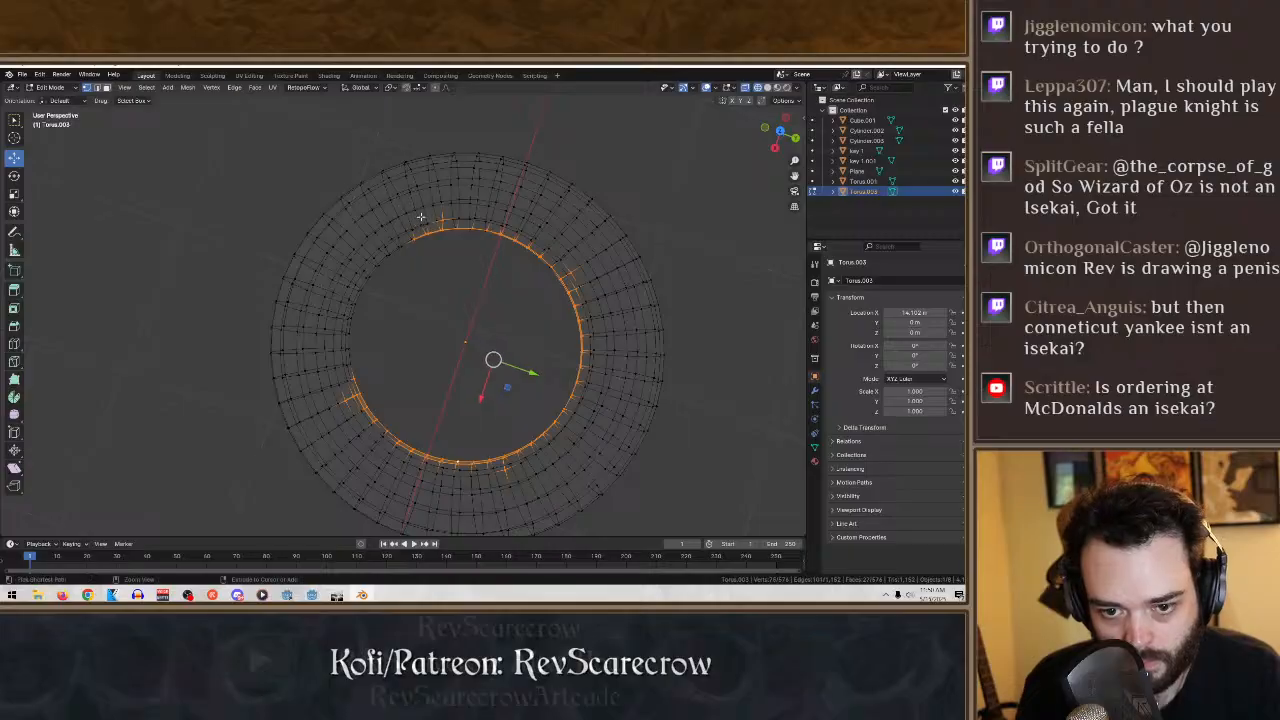
{"action": "left_click_drag", "start_coordinate": [428, 223], "coordinate": [457, 191], "text": "ctrl"}
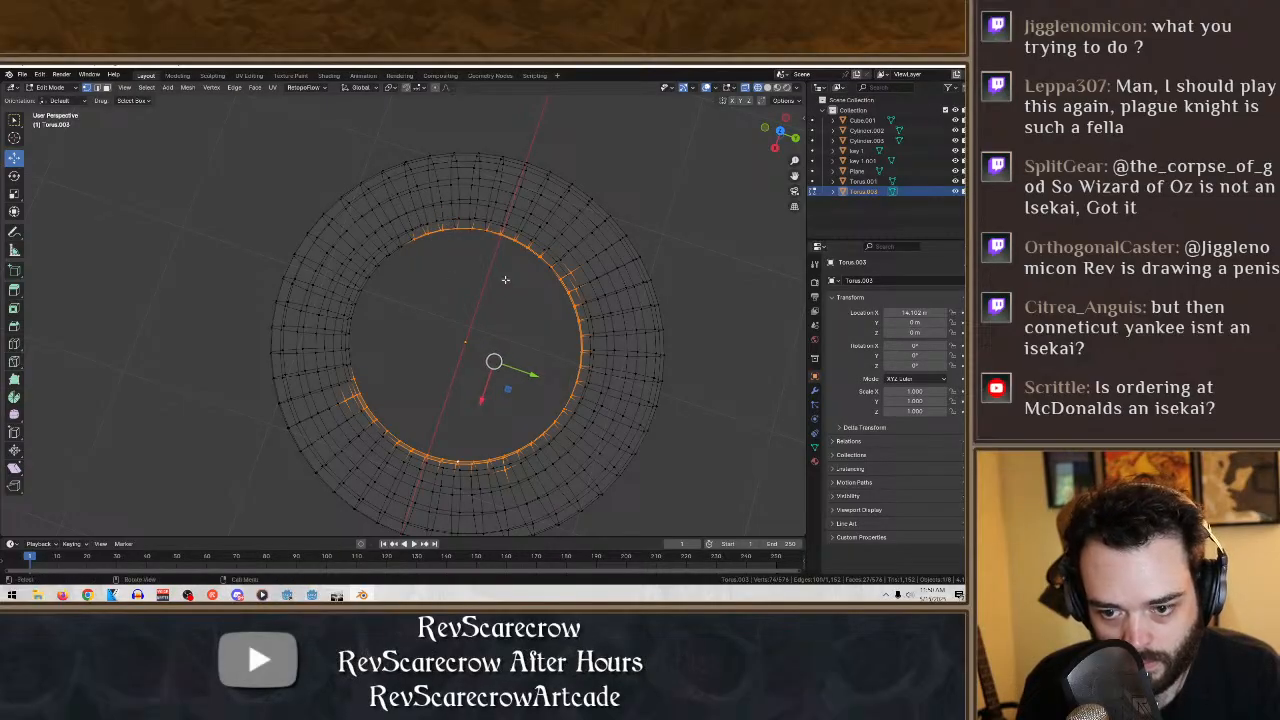
{"action": "left_click_drag", "start_coordinate": [562, 258], "coordinate": [594, 282], "text": "ctrl"}
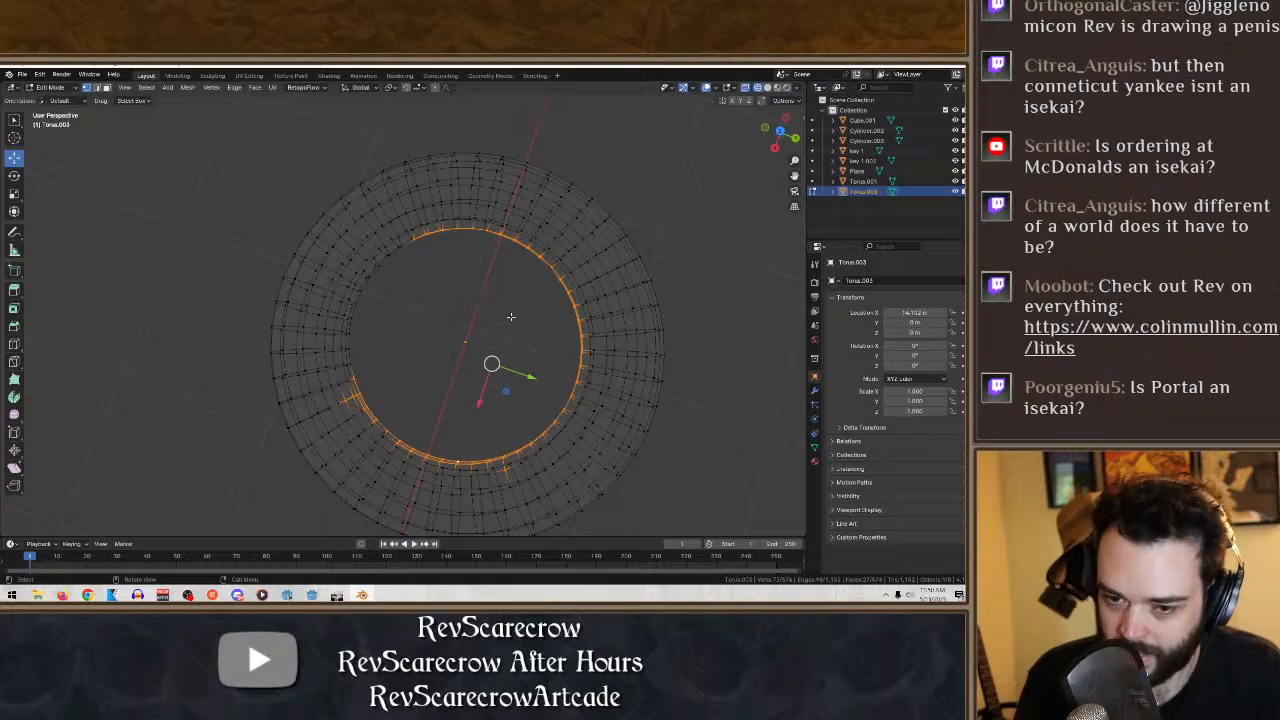
{"action": "left_click_drag", "start_coordinate": [356, 422], "coordinate": [335, 395], "text": "ctrl"}
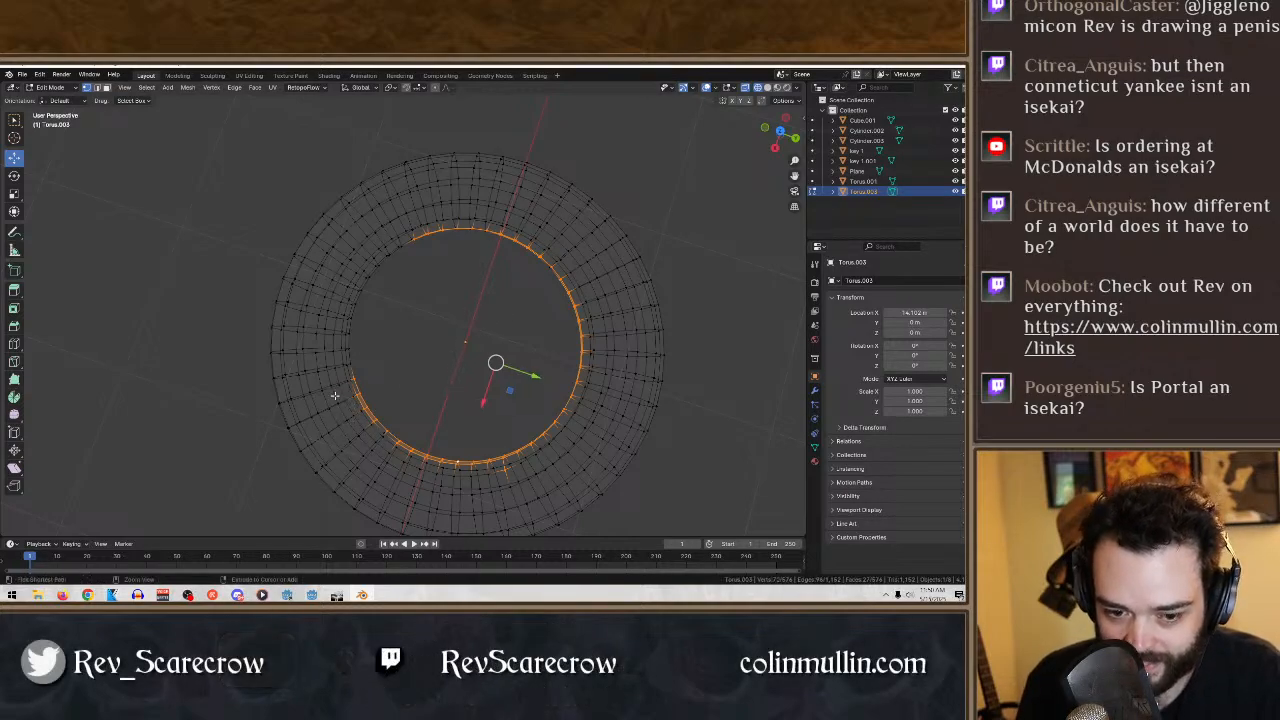
{"action": "left_click_drag", "start_coordinate": [559, 504], "coordinate": [487, 462], "text": "ctrl"}
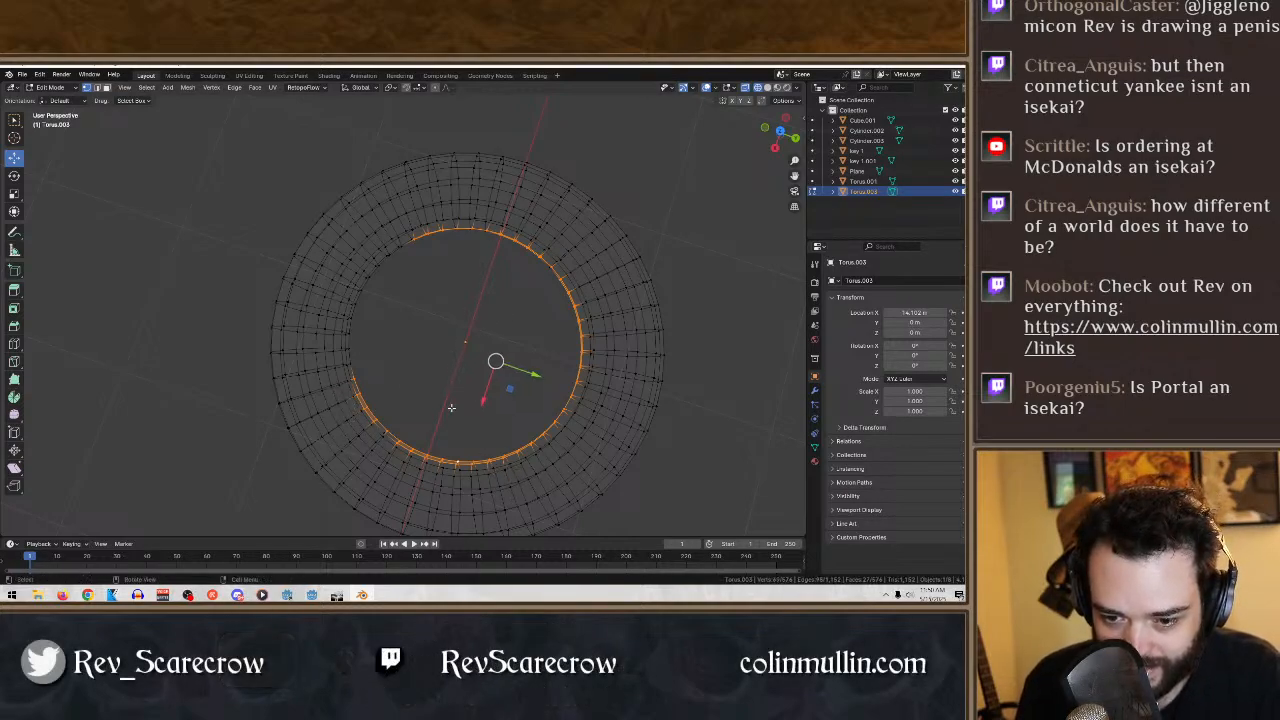
{"action": "left_click_drag", "start_coordinate": [364, 375], "coordinate": [351, 351], "text": "ctrl"}
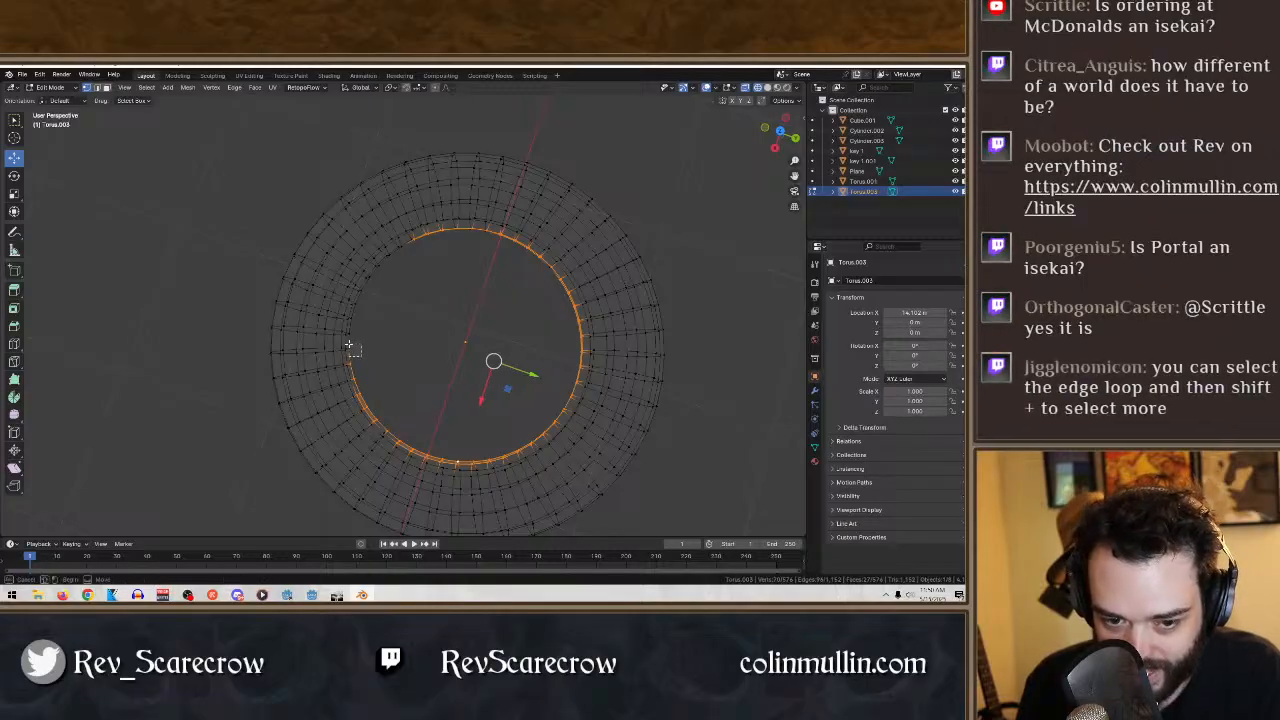
{"action": "left_click", "coordinate": [348, 344], "text": "shift"}
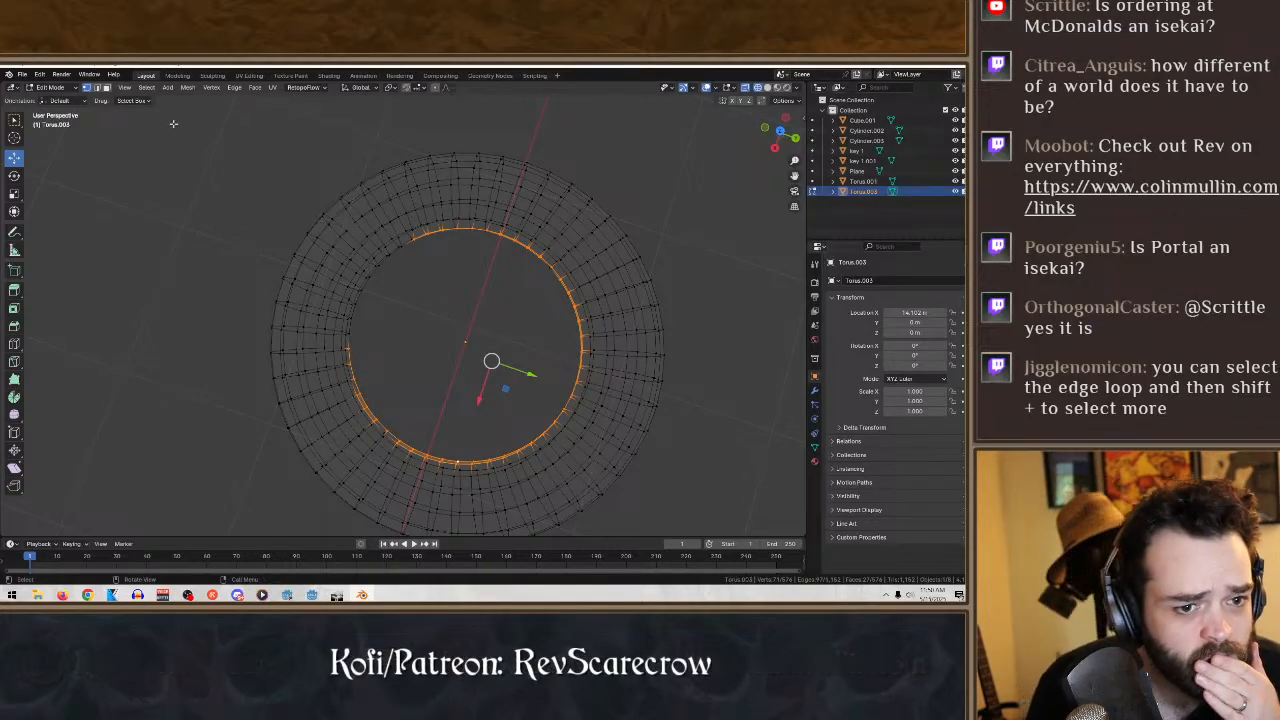
- Try expanding the torus's inner-rim selection with Edge Loops
{"action": "left_click", "coordinate": [14, 121]}
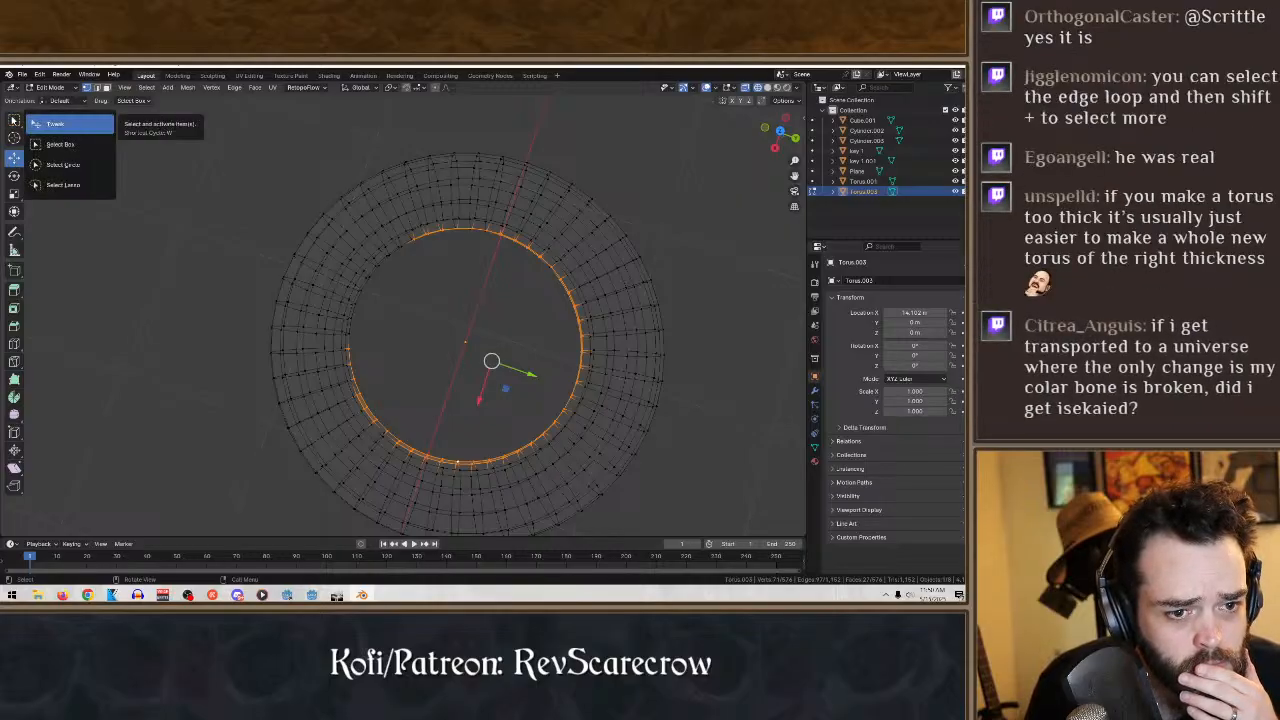
{"action": "left_click", "coordinate": [60, 144]}
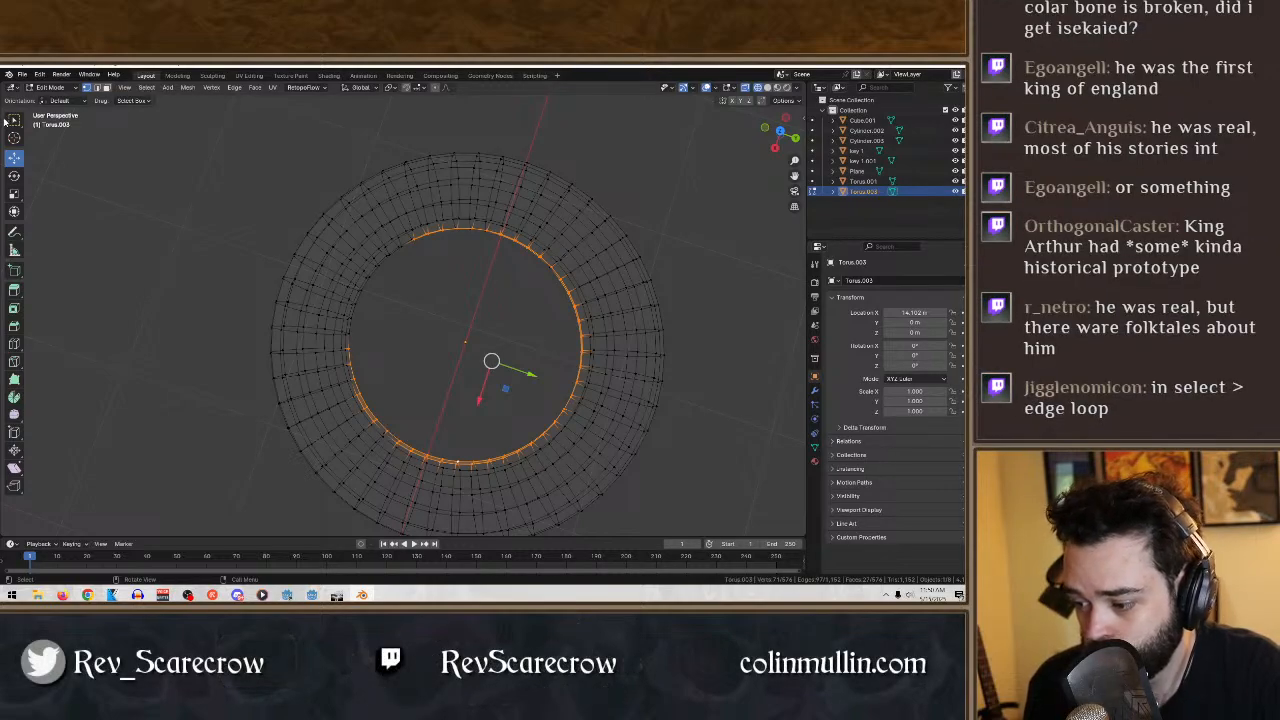
{"action": "left_click", "coordinate": [146, 87]}
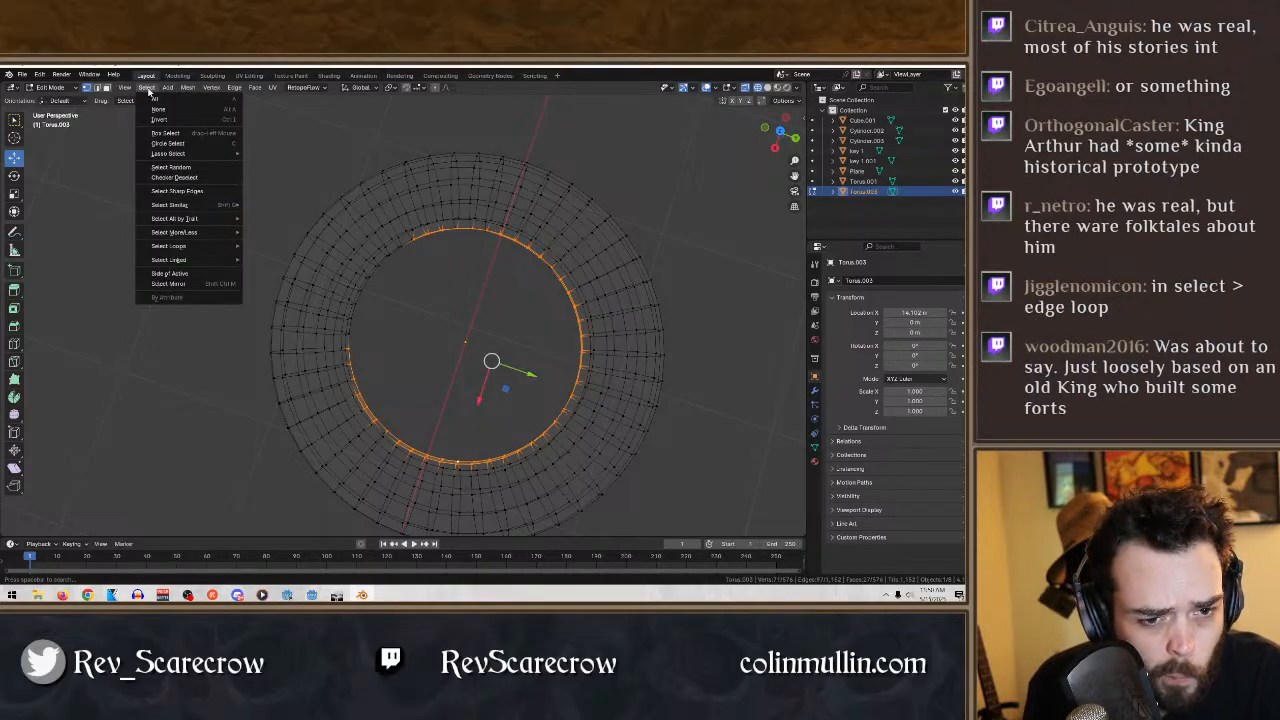
{"action": "mouse_move", "coordinate": [171, 155]}
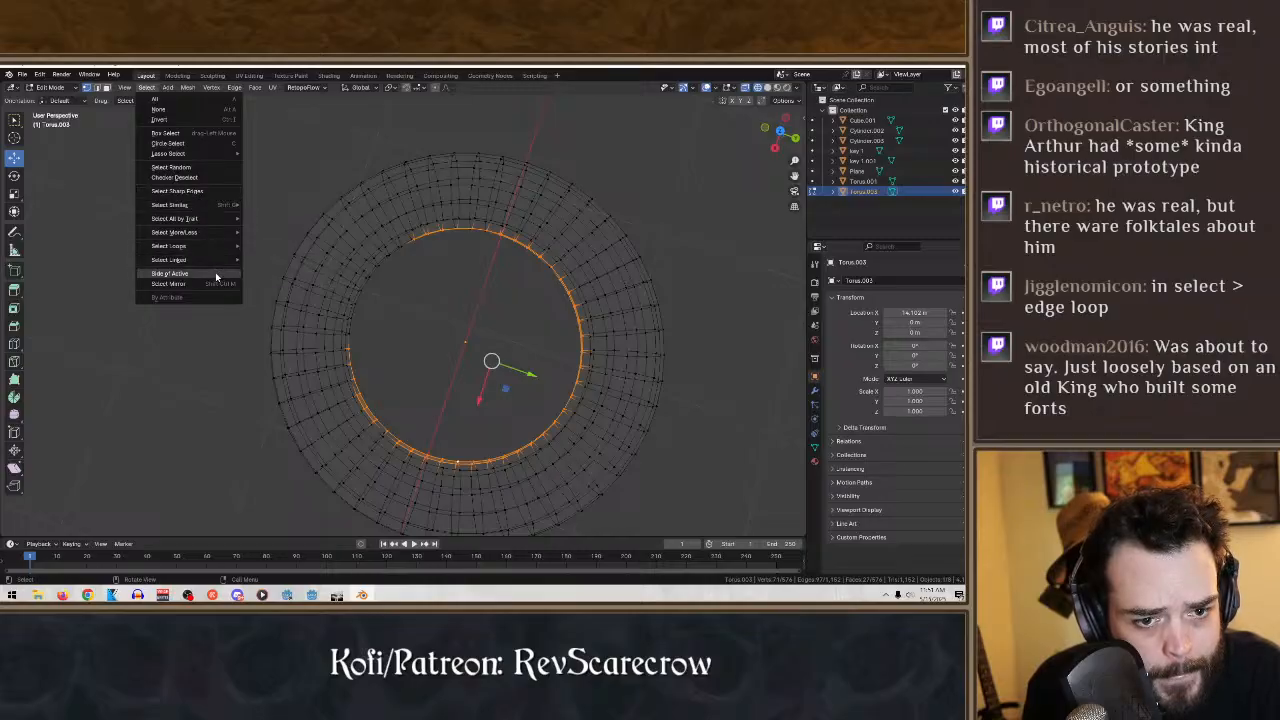
{"action": "mouse_move", "coordinate": [193, 220]}
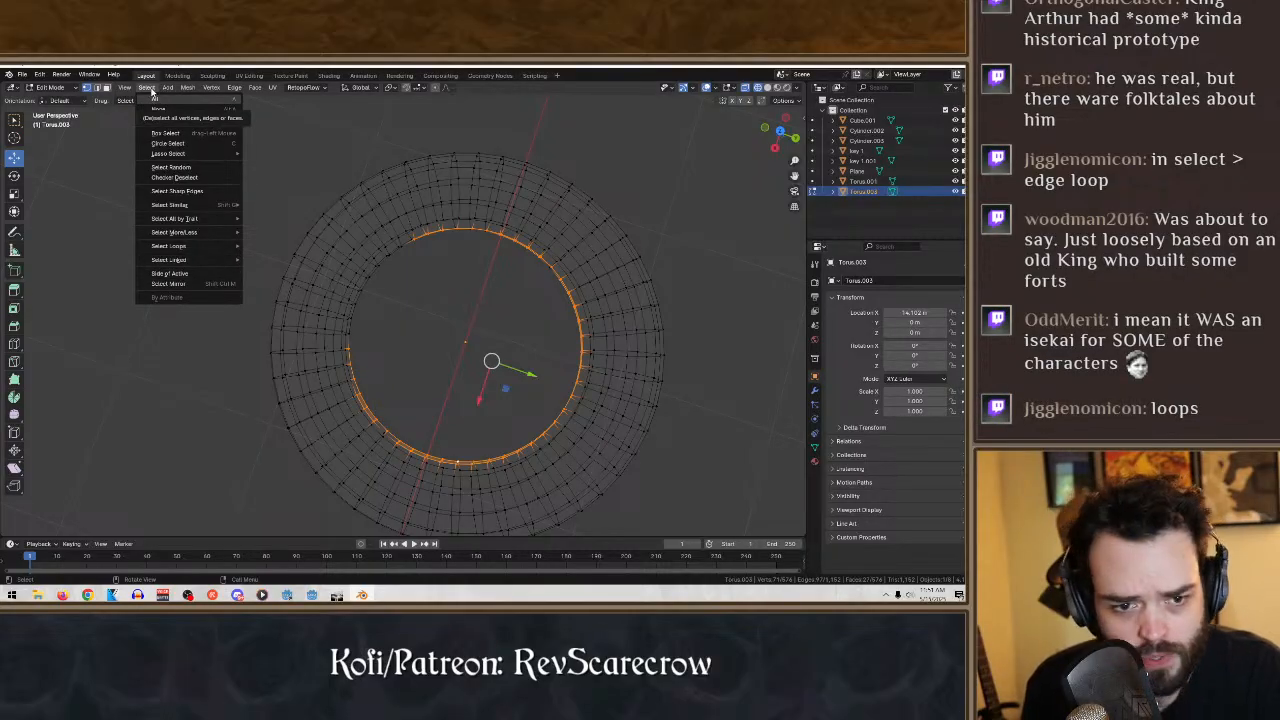
{"action": "mouse_move", "coordinate": [218, 262]}
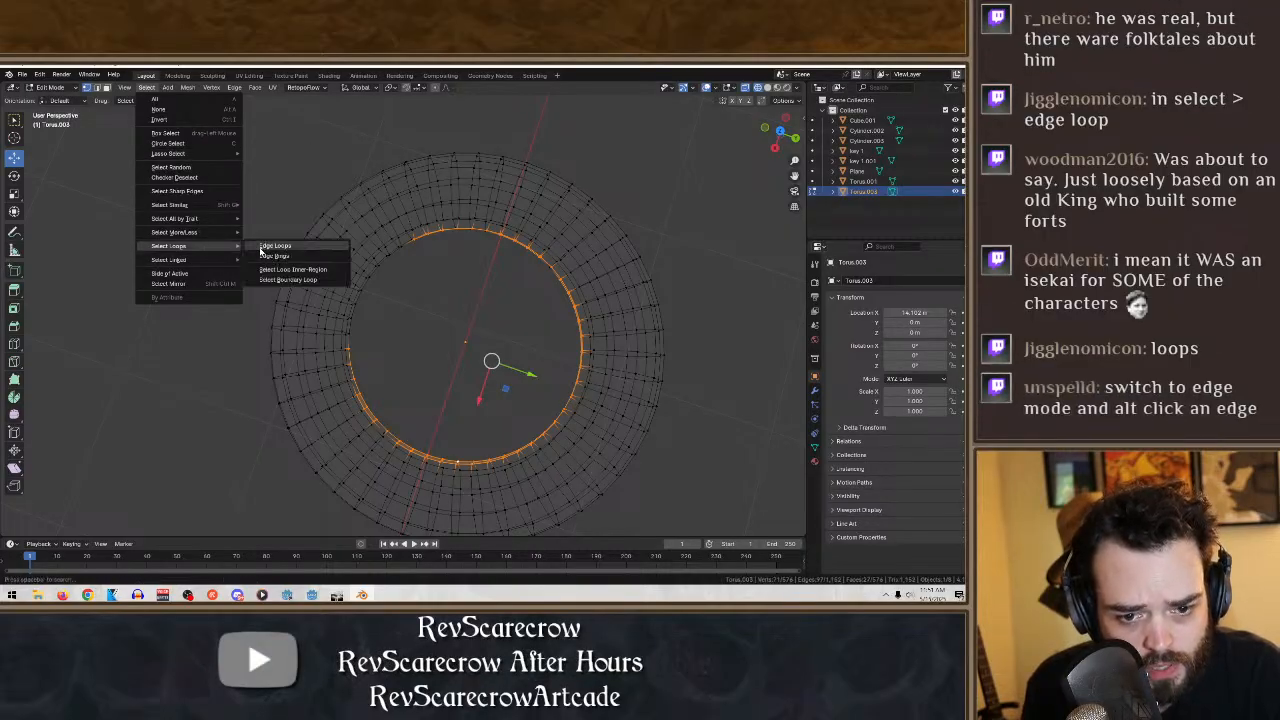
{"action": "left_click", "coordinate": [274, 256]}
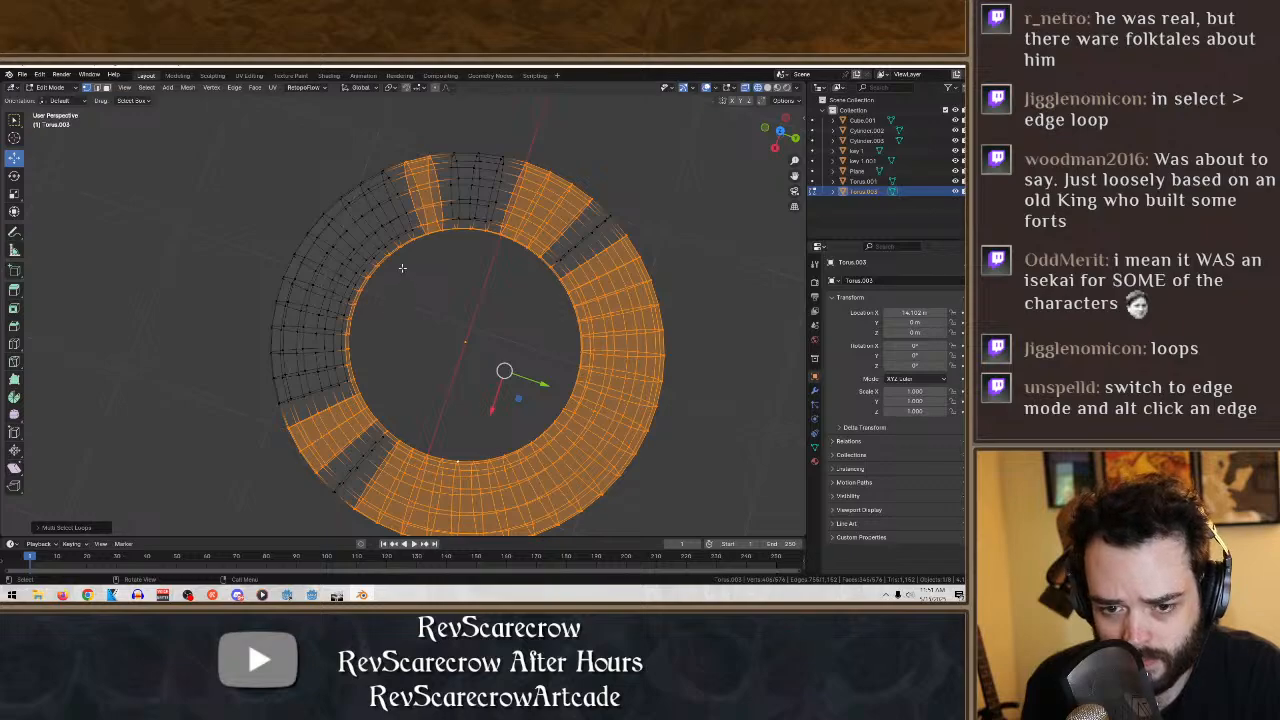
- Try selecting only a small group of vertices on the torus's inner rim, and clear the selection
{"action": "left_click", "coordinate": [391, 254]}
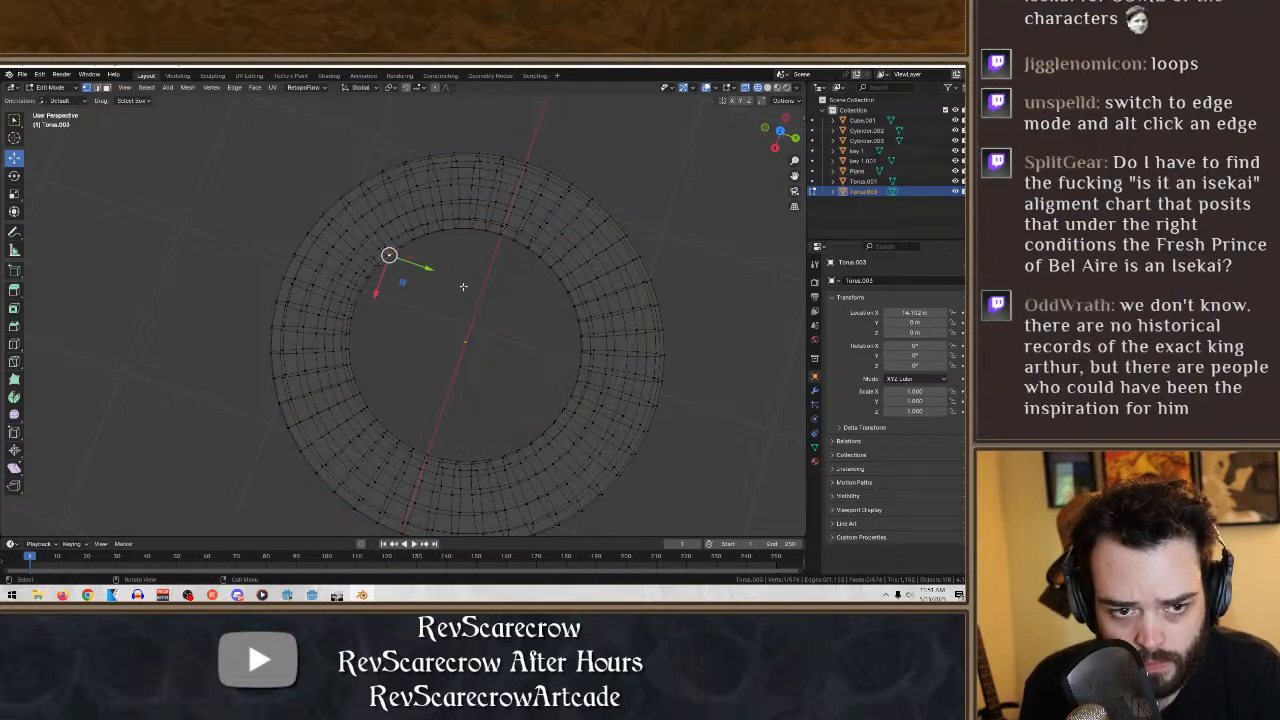
{"action": "left_click_drag", "start_coordinate": [463, 287], "coordinate": [383, 238]}
{"action": "left_click_drag", "start_coordinate": [408, 285], "coordinate": [372, 245]}
{"action": "middle_click_drag", "start_coordinate": [400, 250], "coordinate": [297, 266]}
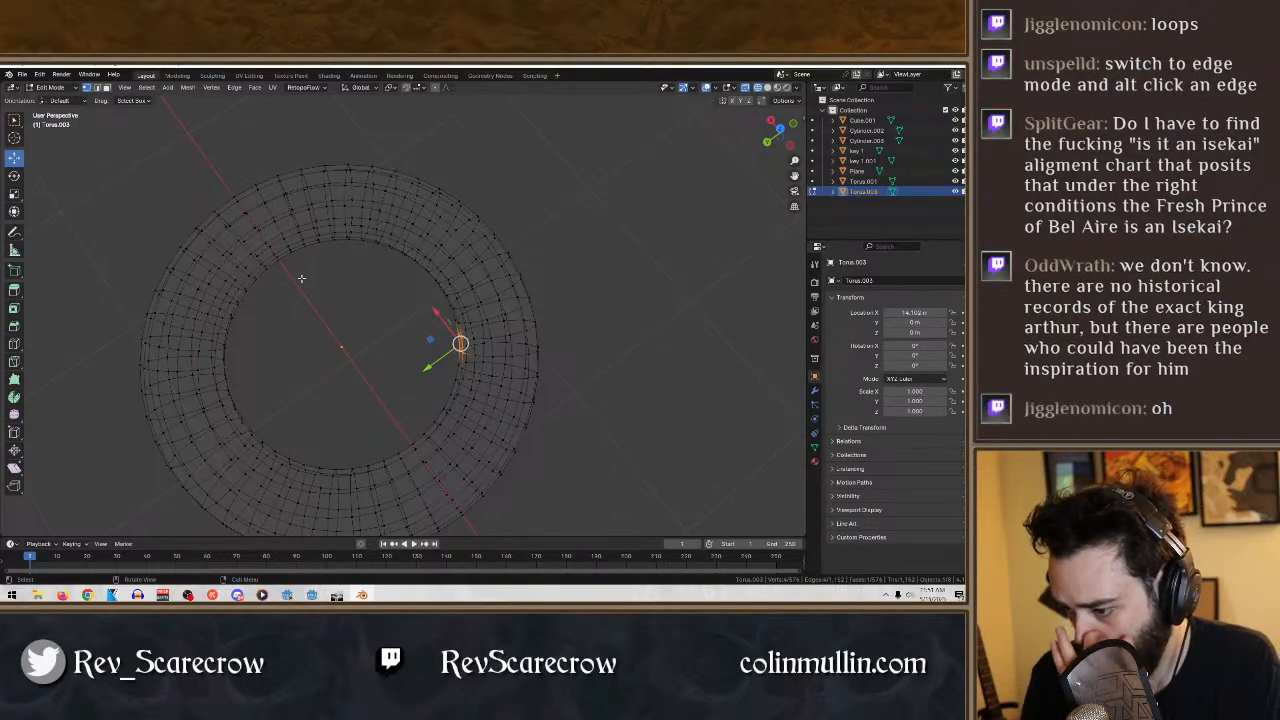
{"action": "middle_click_drag", "start_coordinate": [301, 278], "coordinate": [430, 280]}
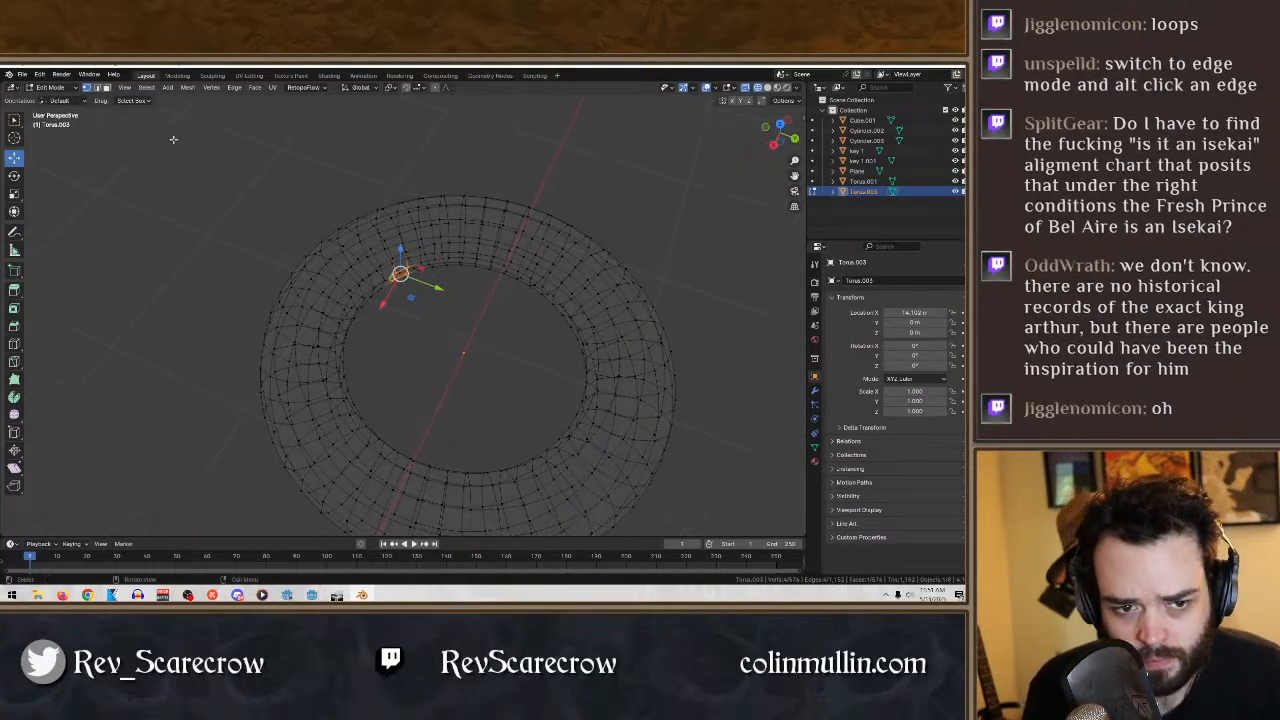
{"action": "left_click", "coordinate": [447, 334]}
{"action": "middle_click_drag", "start_coordinate": [447, 334], "coordinate": [506, 354]}
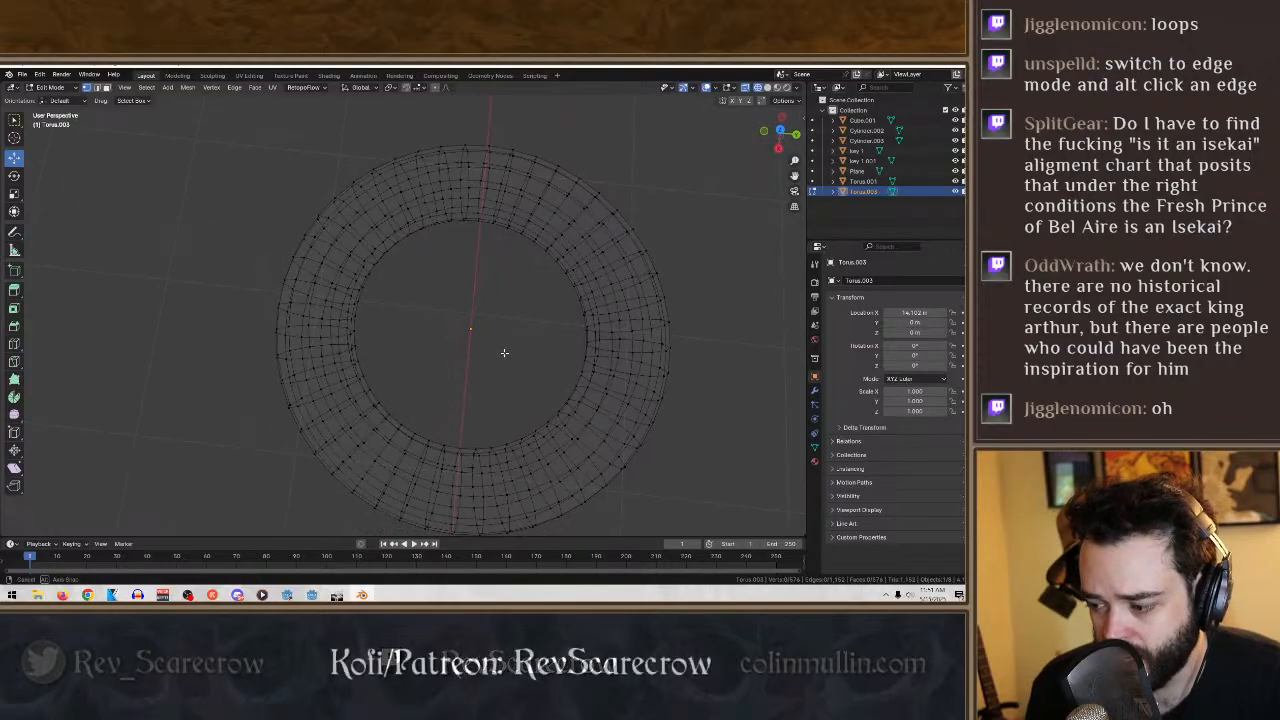
- Return to Object Mode and delete the separate torus ring
{"action": "left_click", "coordinate": [55, 88]}
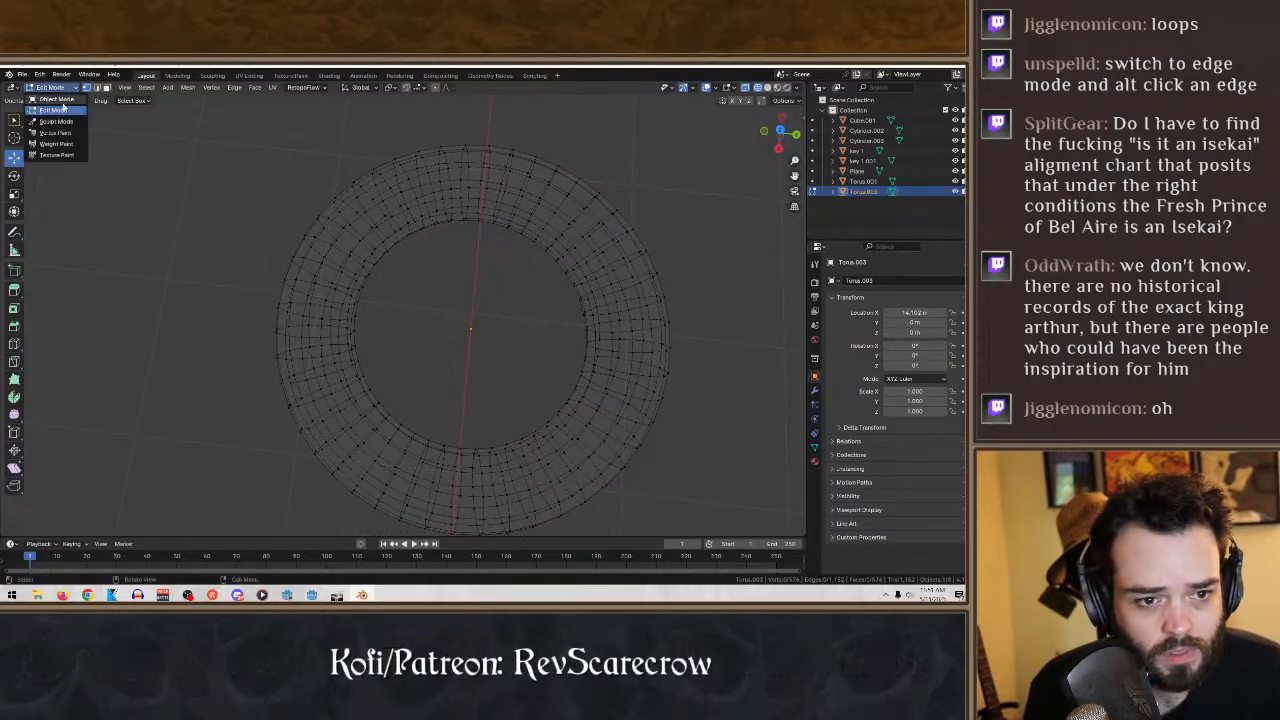
{"action": "left_click", "coordinate": [56, 99]}
{"action": "scroll", "coordinate": [270, 261], "scroll_direction": "down", "scroll_amount": 2}
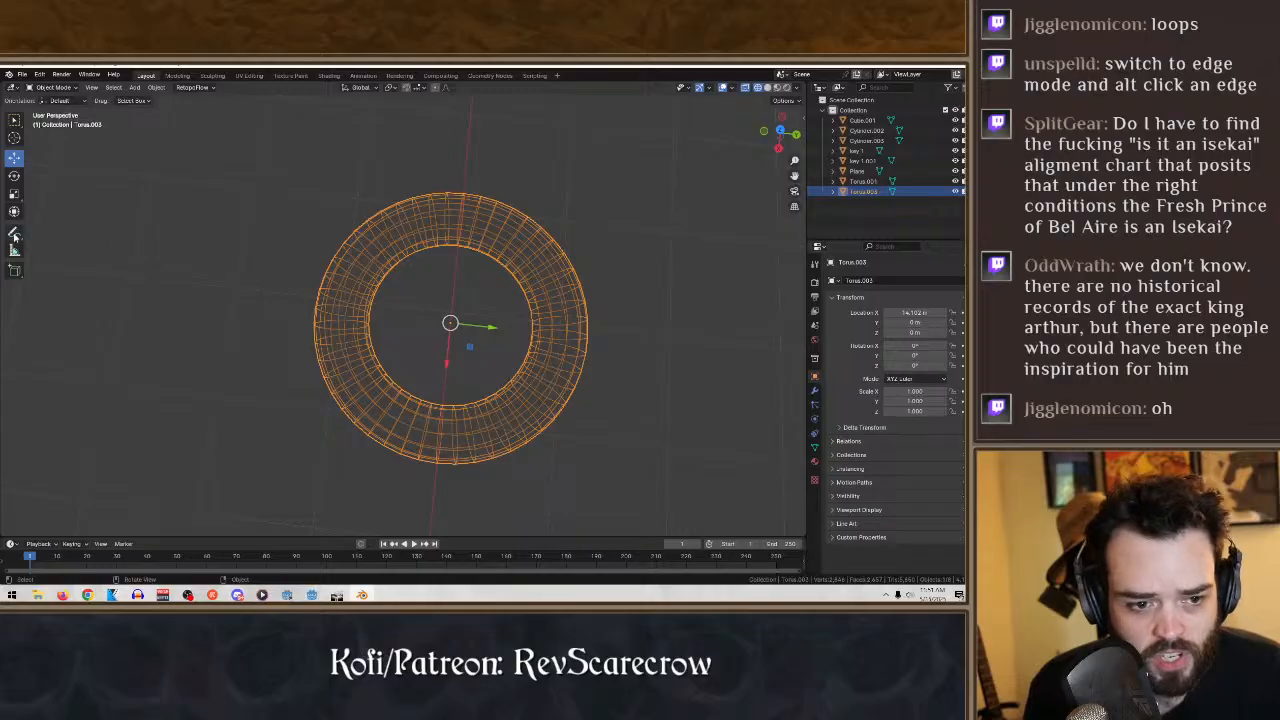
{"action": "left_click", "coordinate": [13, 192]}
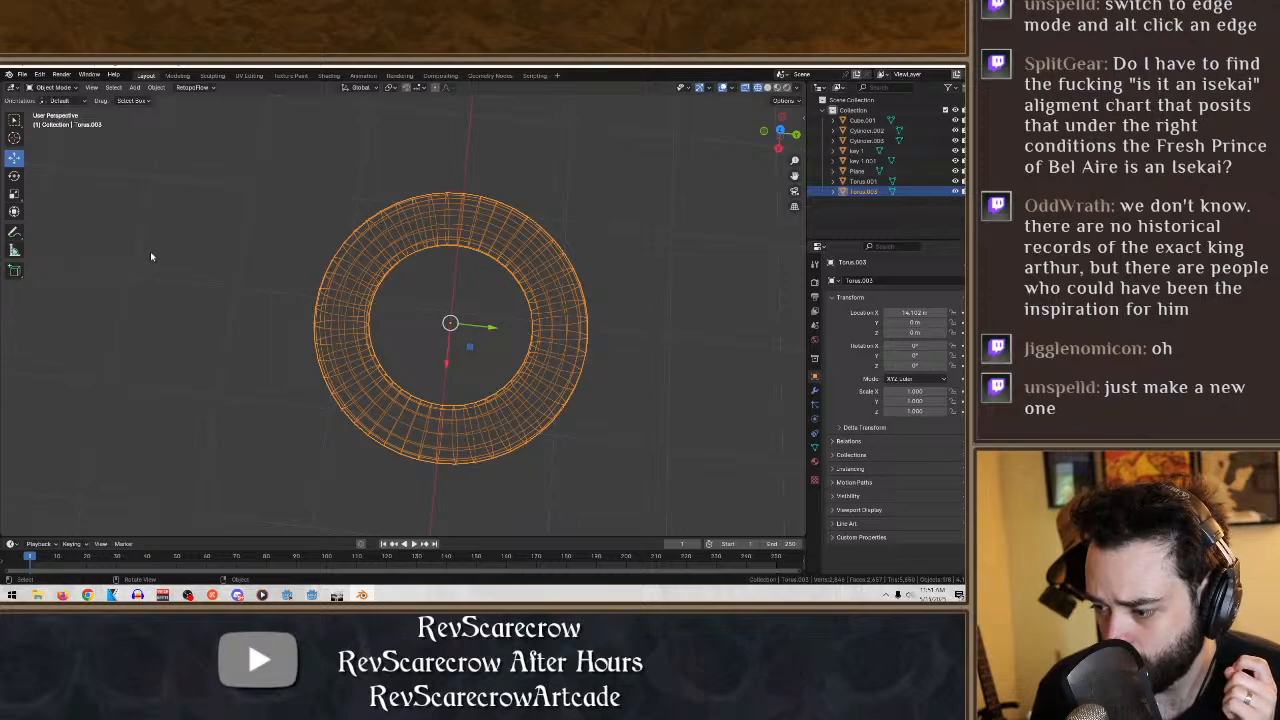
{"action": "key", "text": "Delete"}
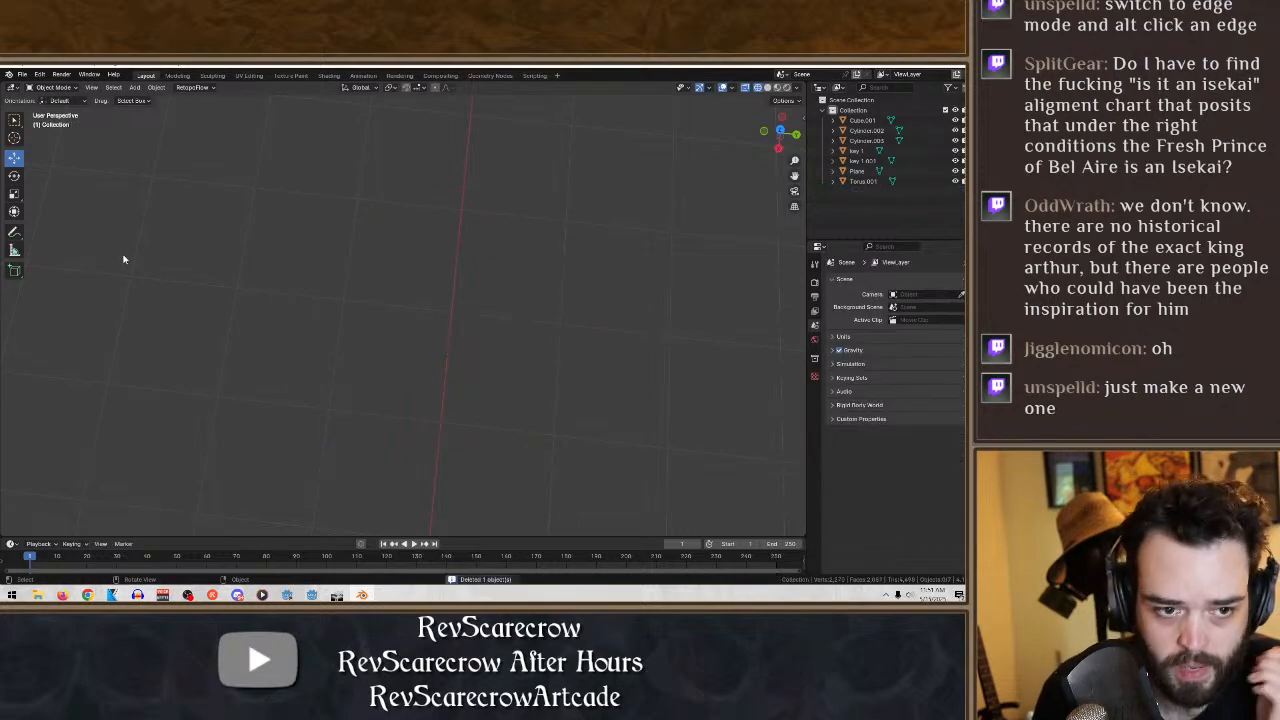
- Add a cylinder mesh and move it away from the keys along the X axis to about 16.8 m
{"action": "left_click", "coordinate": [134, 87]}
{"action": "mouse_move", "coordinate": [150, 100]}
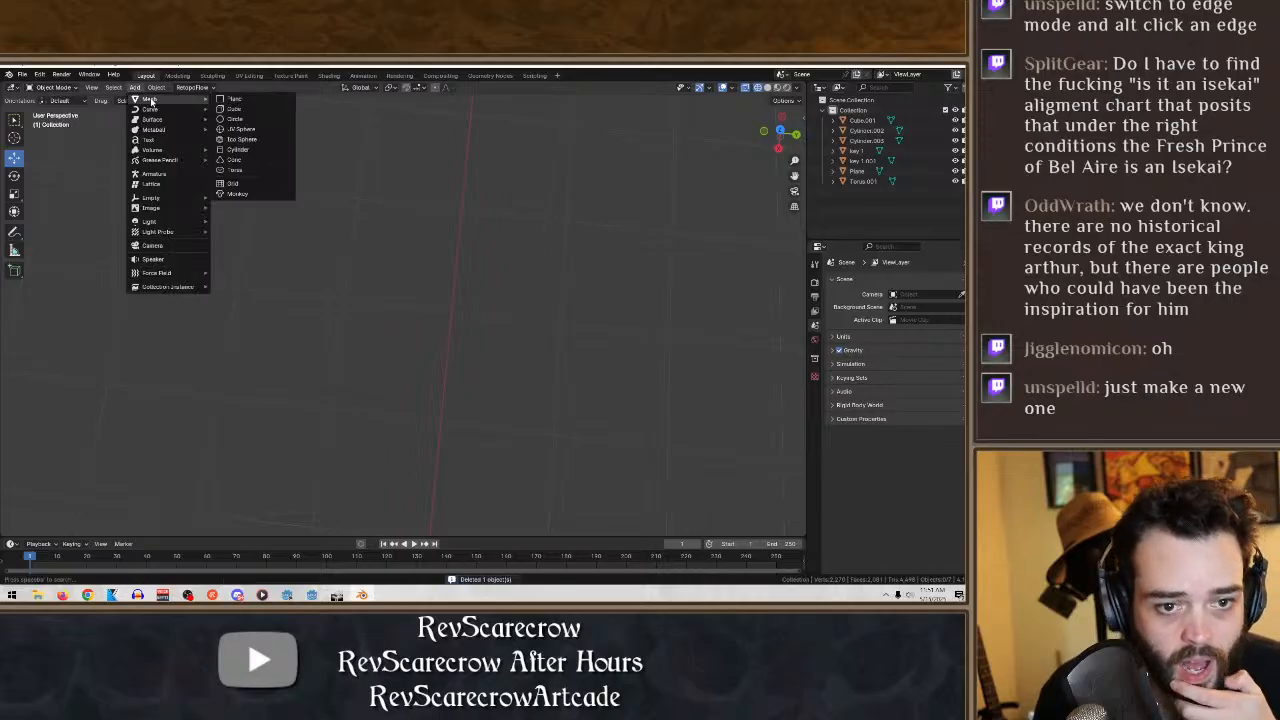
{"action": "left_click", "coordinate": [257, 150]}
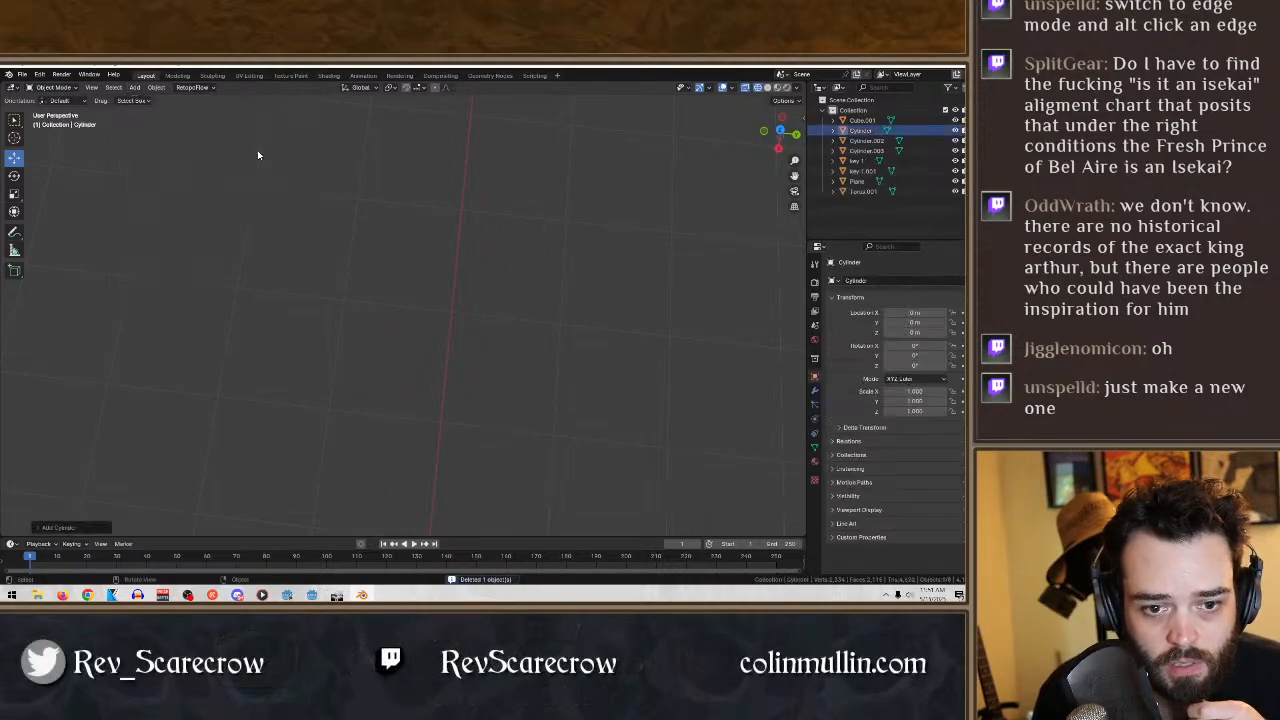
{"action": "scroll", "coordinate": [404, 254], "scroll_direction": "down", "scroll_amount": 6}
{"action": "key", "text": "g"}
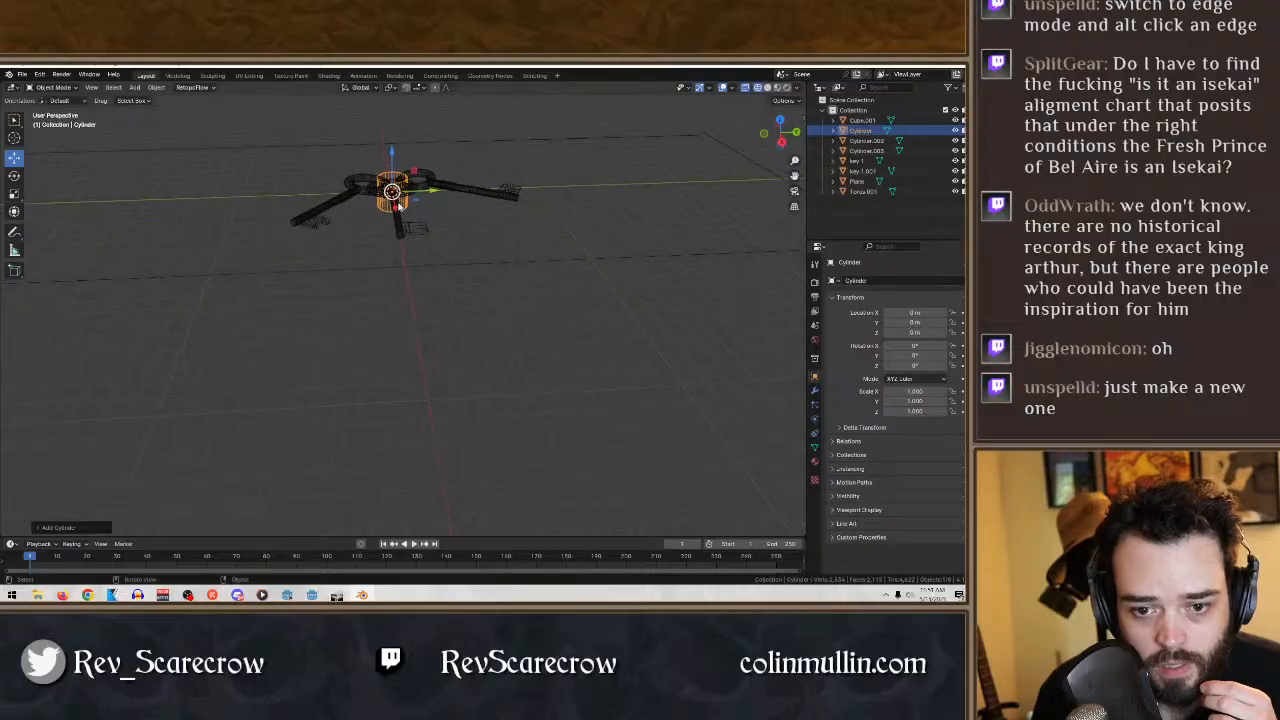
{"action": "key", "text": "x"}
{"action": "left_click", "coordinate": [461, 292]}
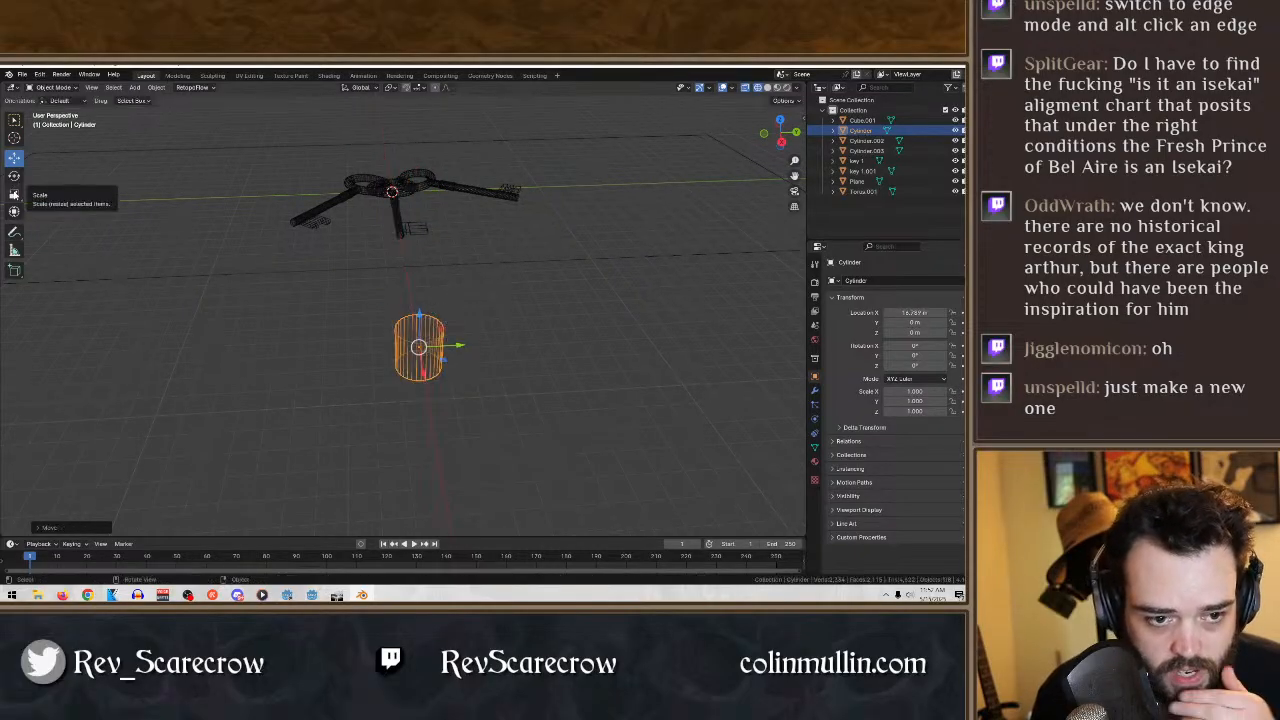
- Flatten the cylinder along its Z axis to a scale of about 0.227
{"action": "left_click", "coordinate": [14, 194]}
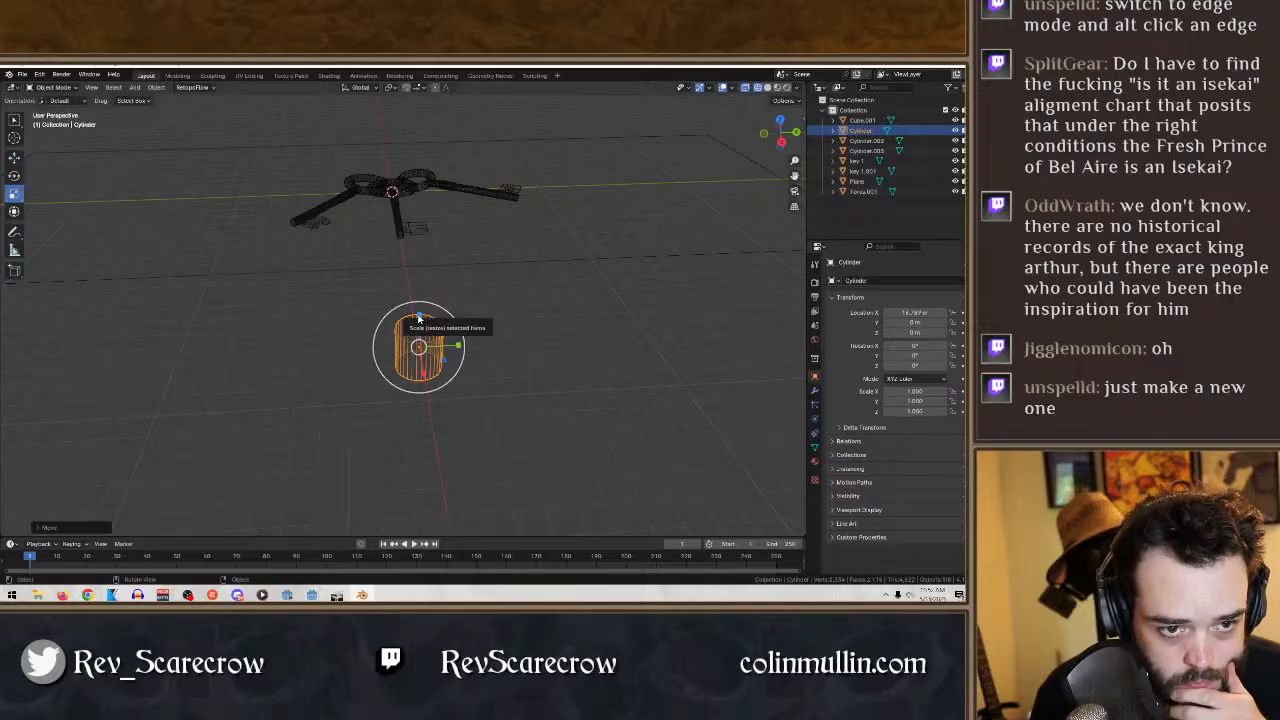
{"action": "left_click_drag", "start_coordinate": [416, 320], "coordinate": [466, 345]}
{"action": "middle_click_drag", "start_coordinate": [466, 342], "coordinate": [398, 362]}
{"action": "scroll", "coordinate": [445, 340], "scroll_direction": "up", "scroll_amount": 6}
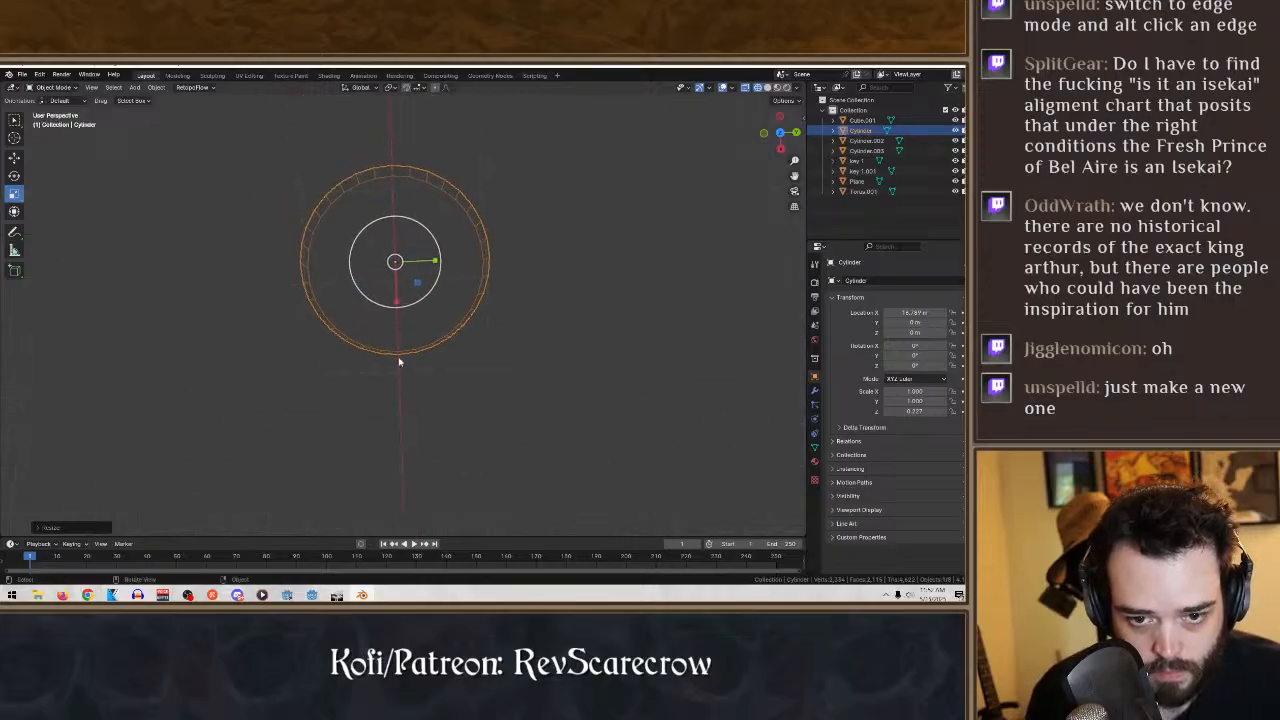
- Switch the cylinder to Edit Mode, try selecting all geometry linked to a rim vertex, and clear the selection
{"action": "left_click", "coordinate": [48, 88]}
{"action": "left_click", "coordinate": [72, 113]}
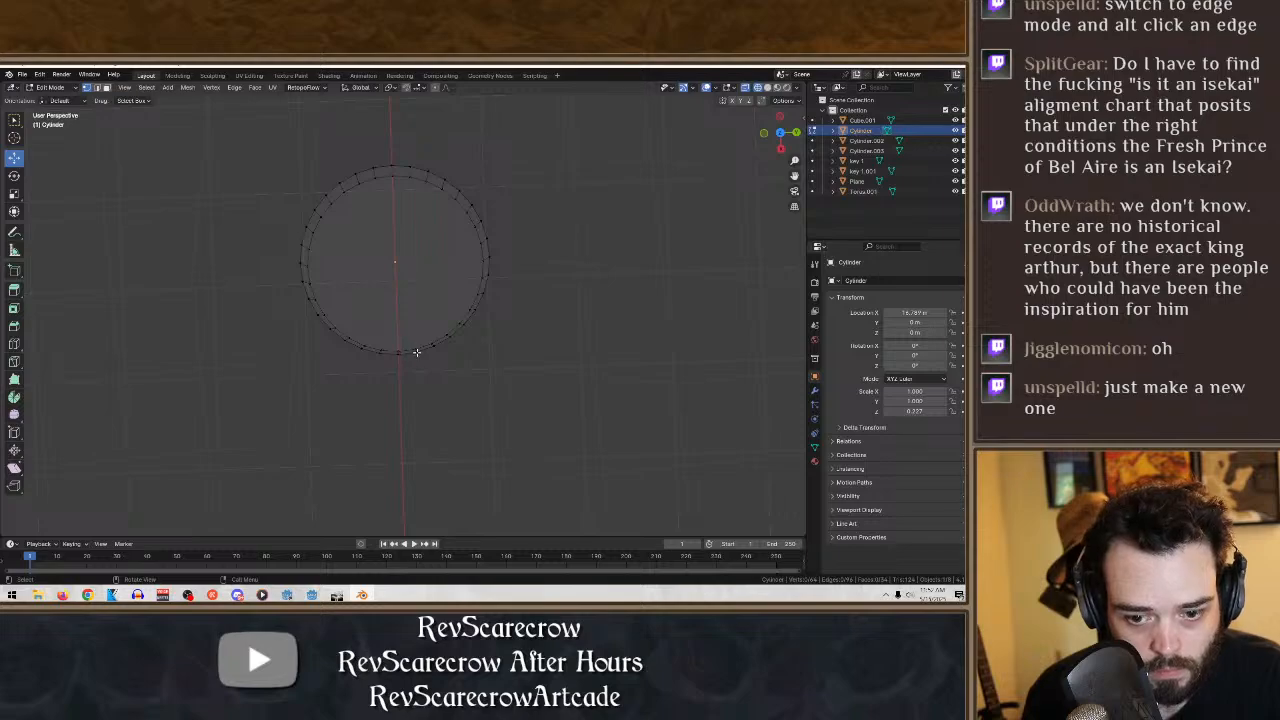
{"action": "key", "text": "ctrl+l"}
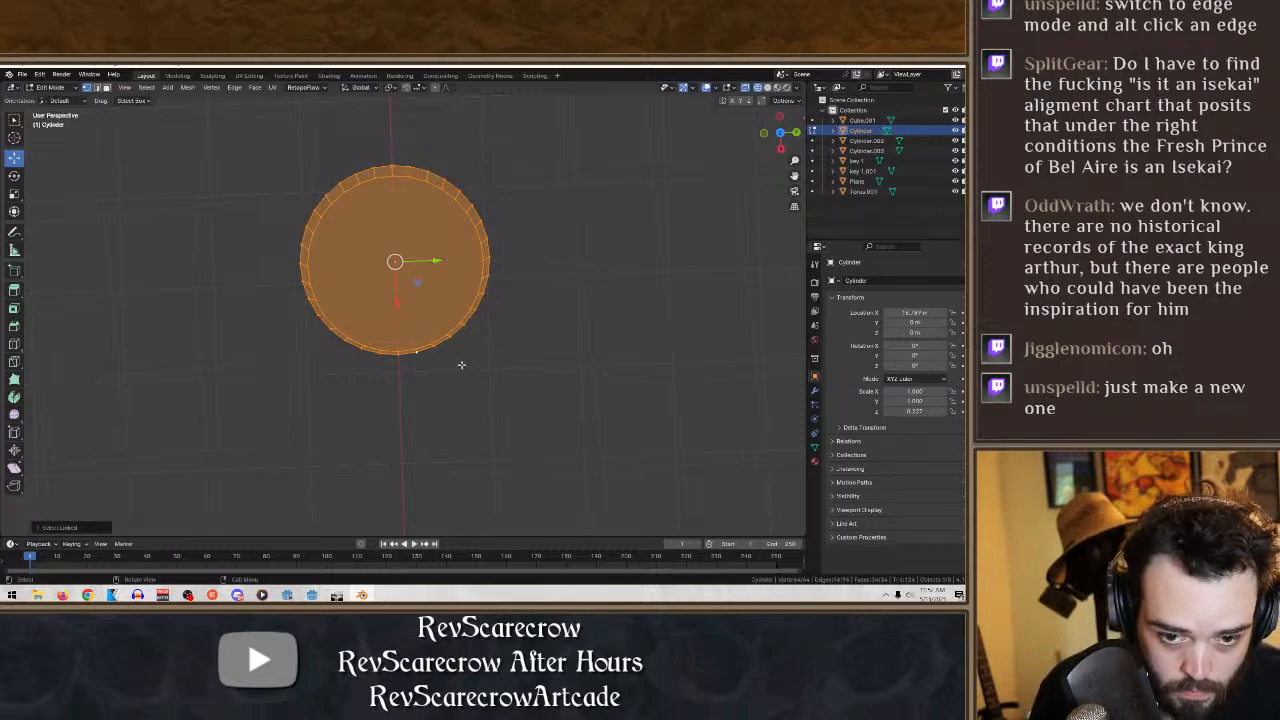
{"action": "left_click", "coordinate": [462, 365]}
- Select the cylinder's upper rim vertices and delete the top face
{"action": "middle_click_drag", "start_coordinate": [463, 366], "coordinate": [412, 313]}
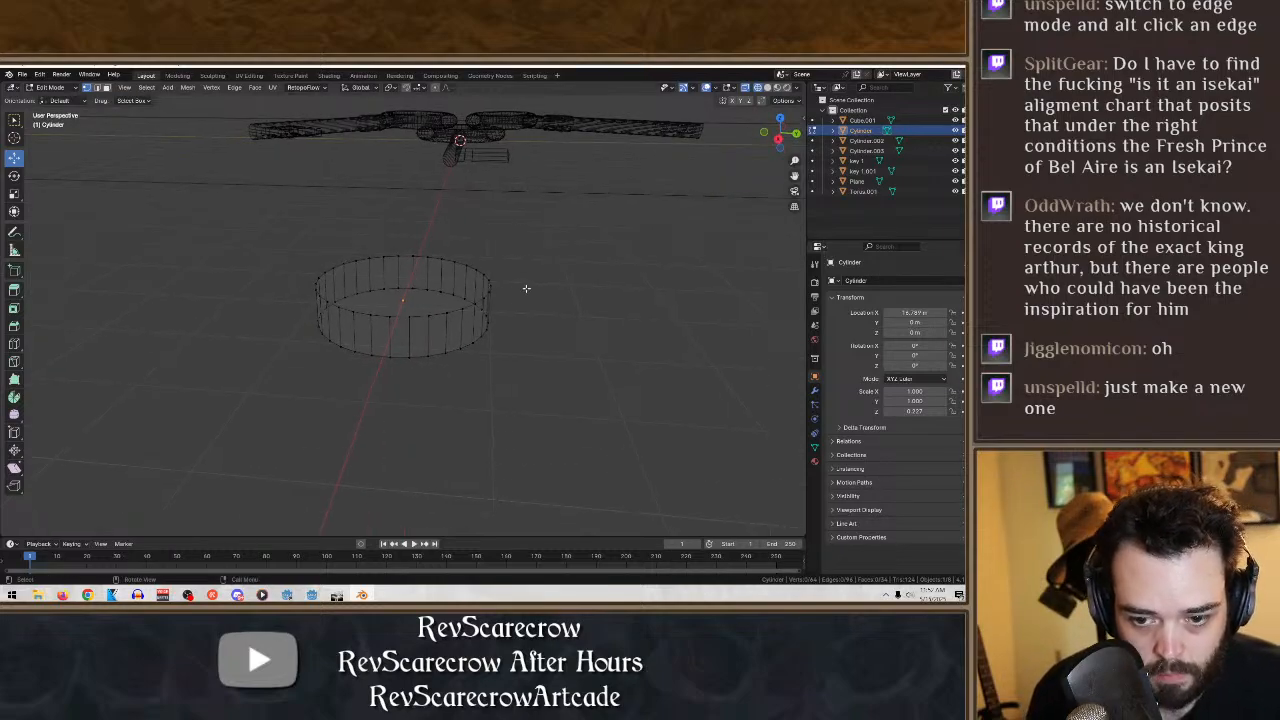
{"action": "middle_click_drag", "start_coordinate": [526, 288], "coordinate": [538, 295]}
{"action": "left_click", "coordinate": [301, 289], "text": "alt"}
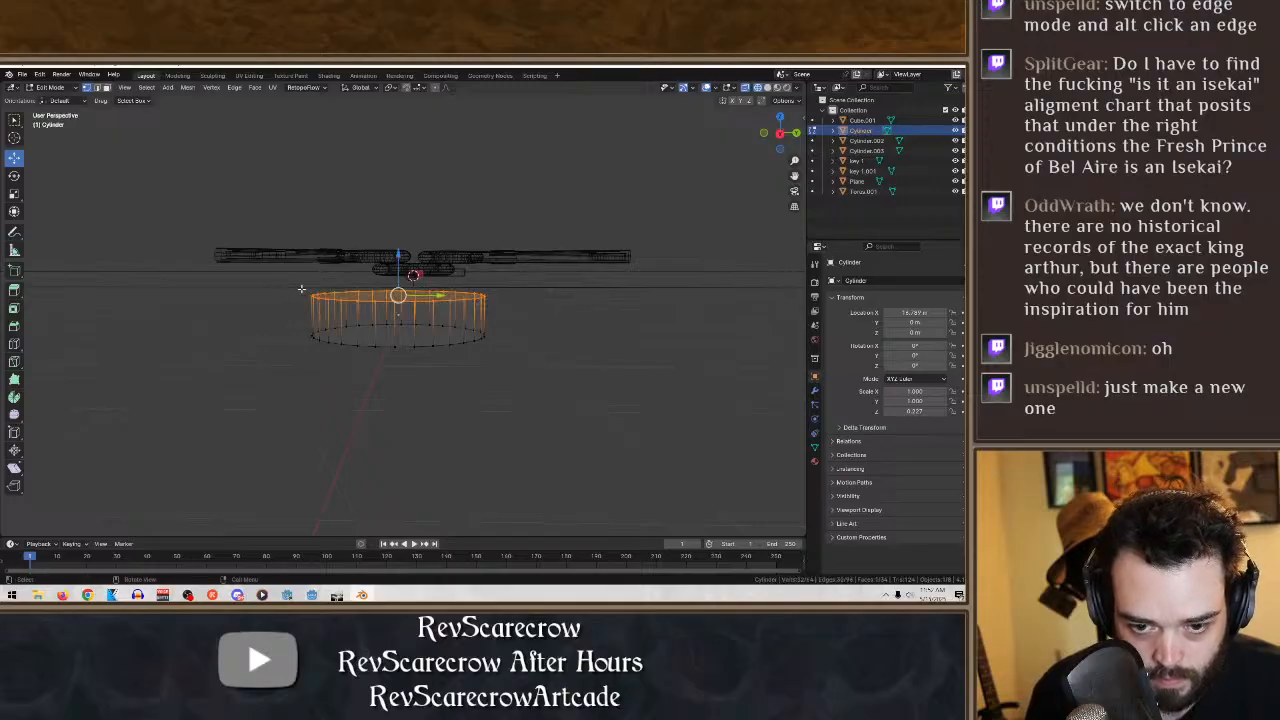
{"action": "middle_click_drag", "start_coordinate": [301, 289], "coordinate": [337, 409]}
{"action": "key", "text": "x"}
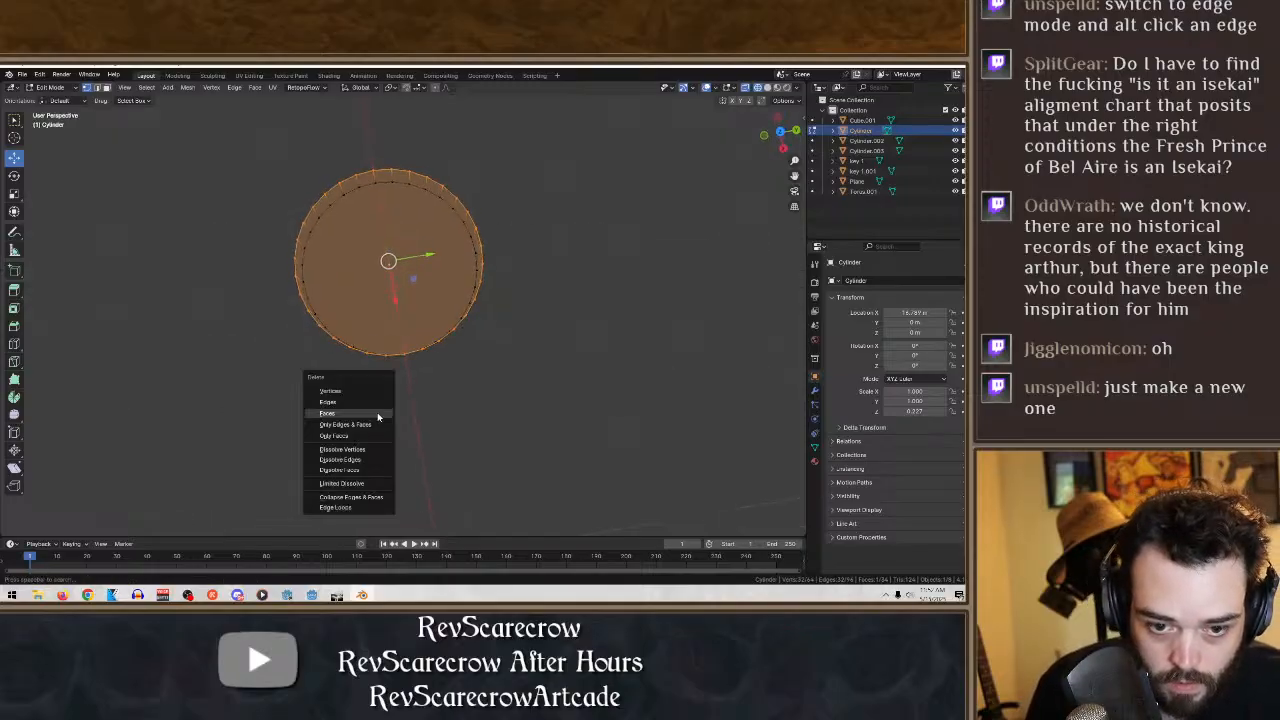
{"action": "left_click", "coordinate": [358, 413]}
- Select the cylinder's lower rim vertices and delete the bottom face
{"action": "middle_click_drag", "start_coordinate": [406, 406], "coordinate": [543, 480]}
{"action": "left_click_drag", "start_coordinate": [594, 434], "coordinate": [288, 328]}
{"action": "key", "text": "x"}
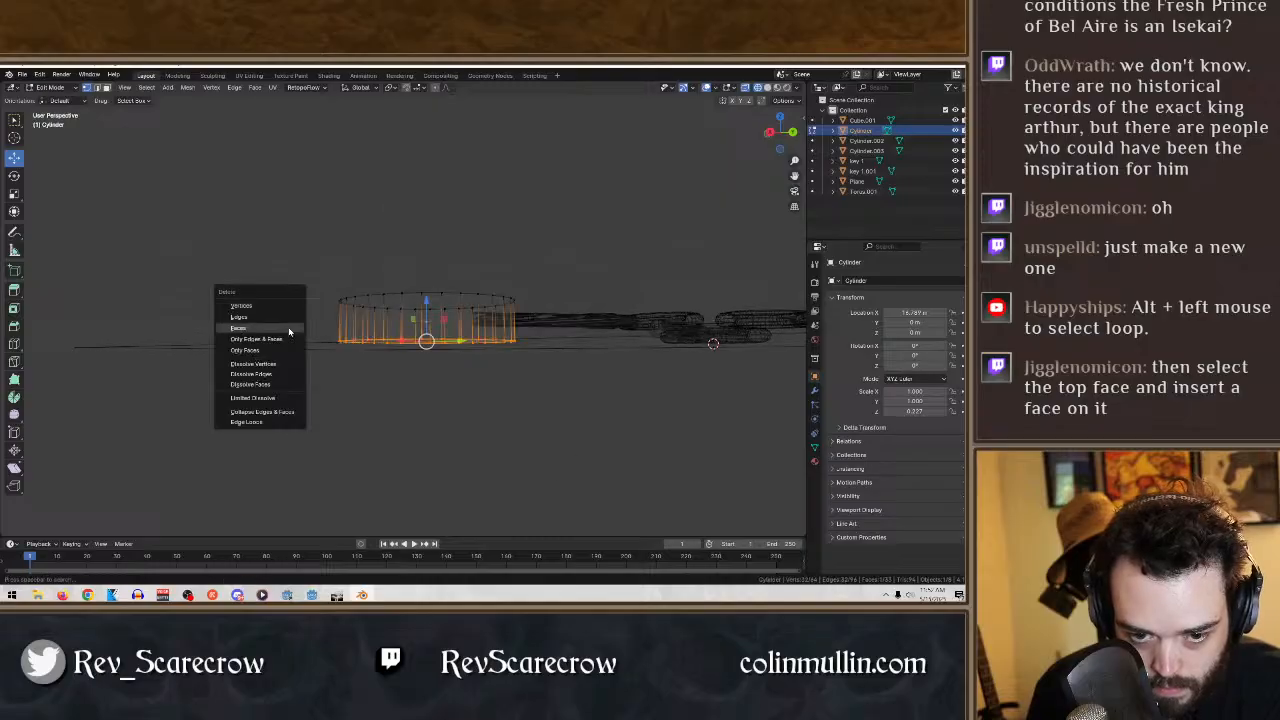
{"action": "left_click", "coordinate": [285, 329]}
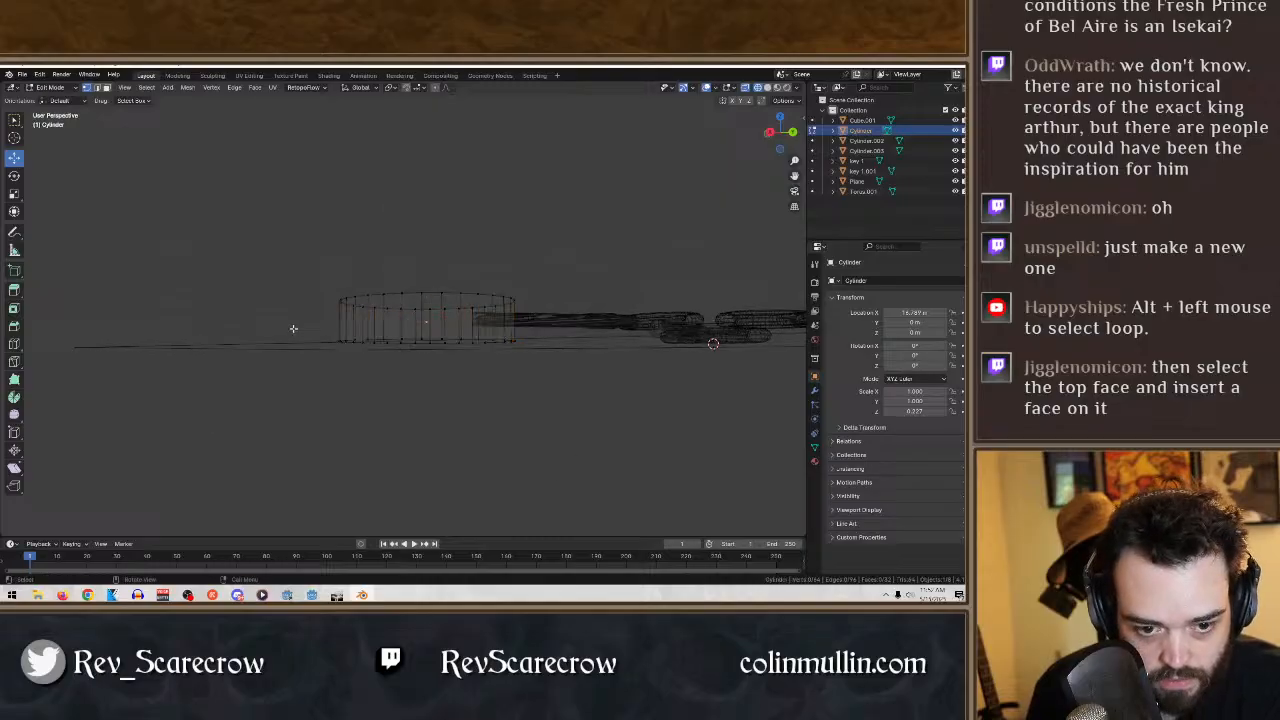
- Select the open cylinder's whole wall, copy the cylinder, and paste a duplicate in Object Mode
{"action": "left_click", "coordinate": [767, 87]}
{"action": "mouse_move", "coordinate": [405, 335]}
{"action": "middle_mouse_down"}
{"action": "mouse_move", "coordinate": [423, 406]}
{"action": "mouse_move", "coordinate": [451, 429]}
{"action": "mouse_move", "coordinate": [469, 409]}
{"action": "mouse_move", "coordinate": [460, 349]}
{"action": "middle_mouse_up"}
{"action": "left_click_drag", "start_coordinate": [528, 414], "coordinate": [230, 225]}
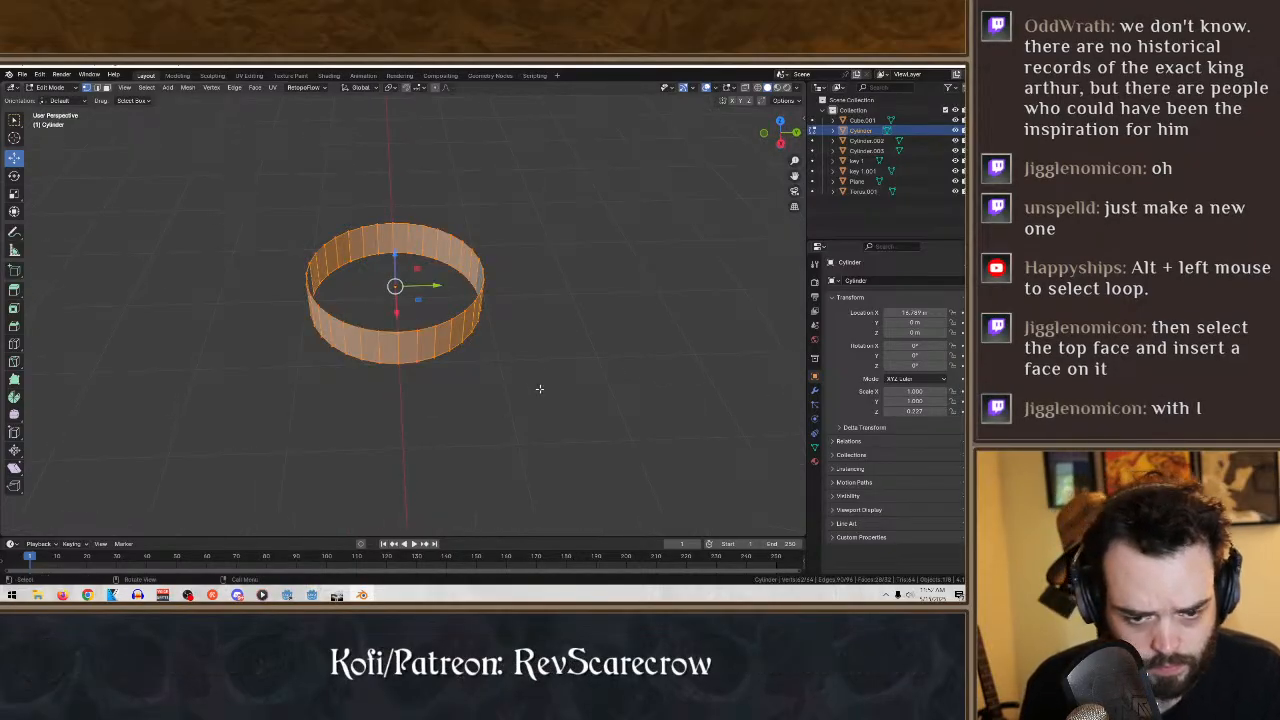
{"action": "left_click", "coordinate": [759, 88]}
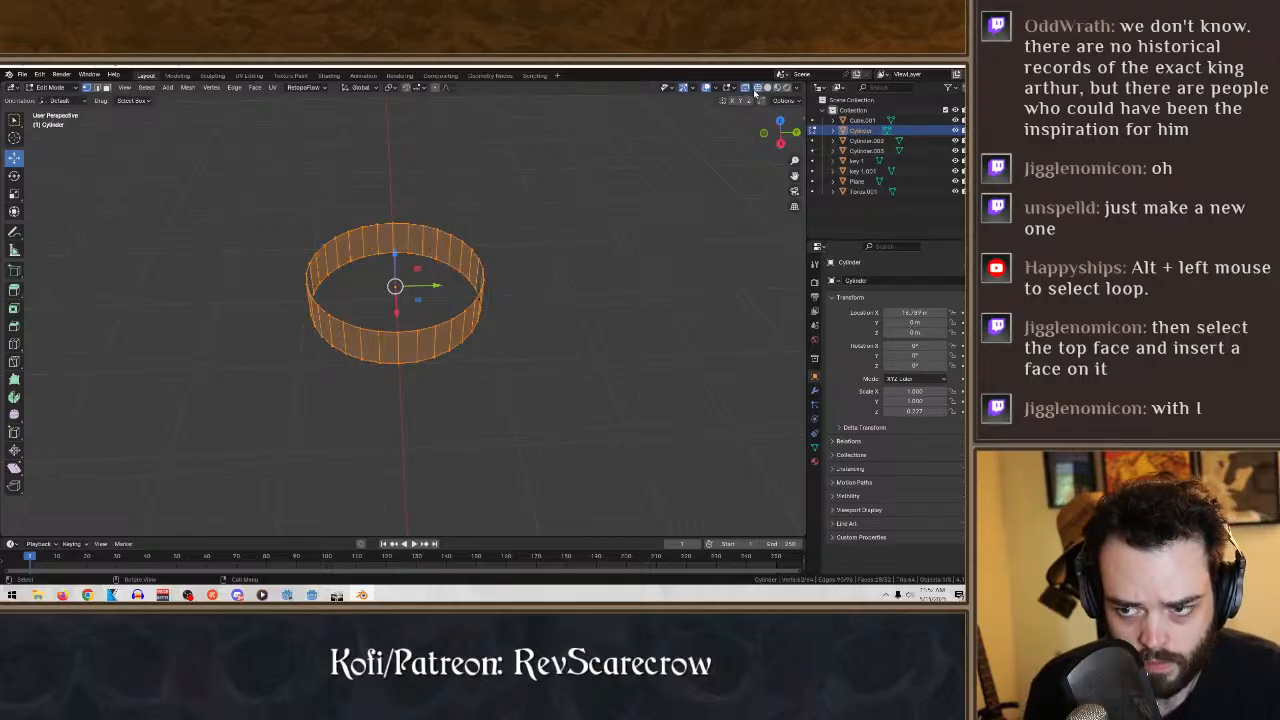
{"action": "left_click_drag", "start_coordinate": [646, 407], "coordinate": [197, 189]}
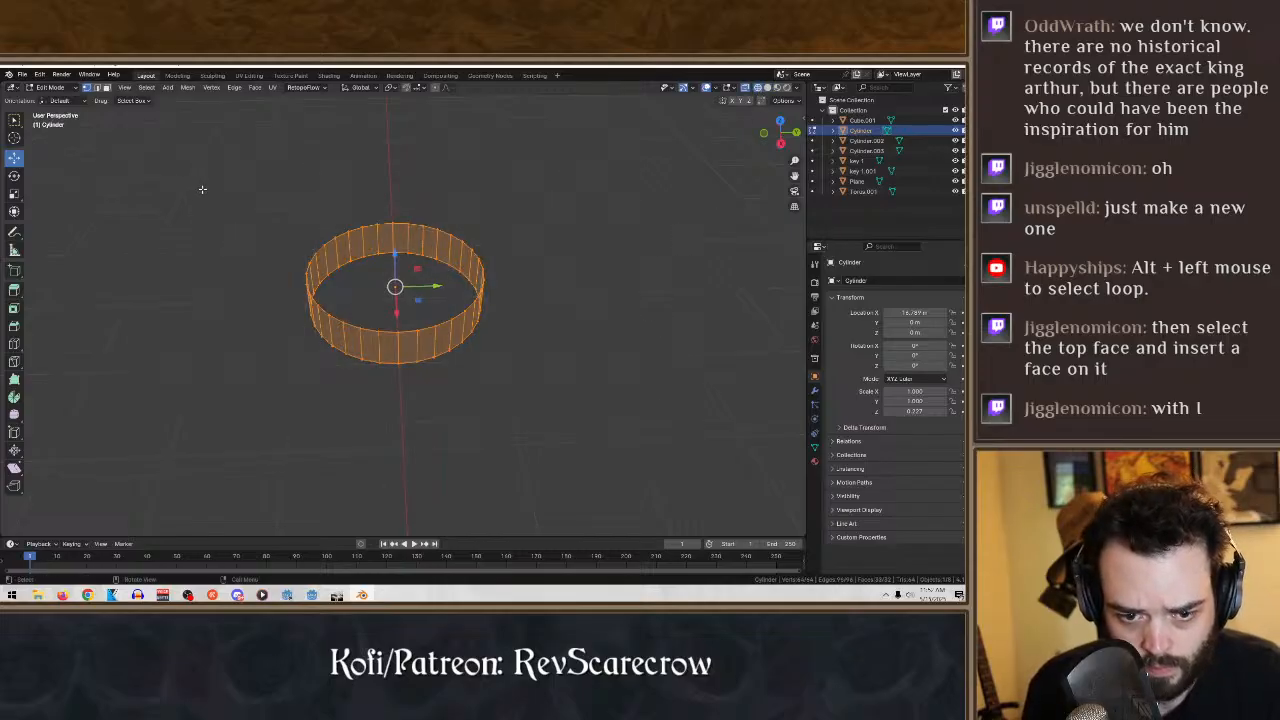
{"action": "middle_click_drag", "start_coordinate": [202, 189], "coordinate": [280, 228]}
{"action": "key", "text": "ctrl+c"}
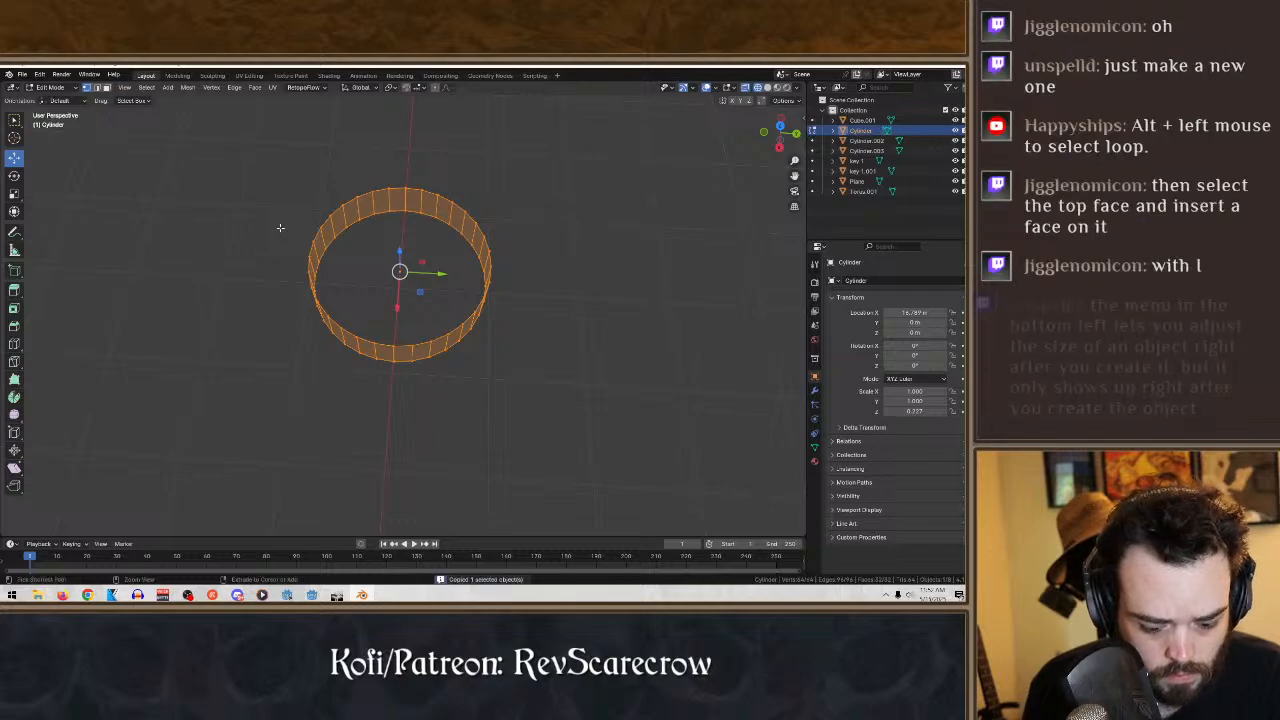
{"action": "key", "text": "ctrl+v"}
{"action": "left_click", "coordinate": [247, 155]}
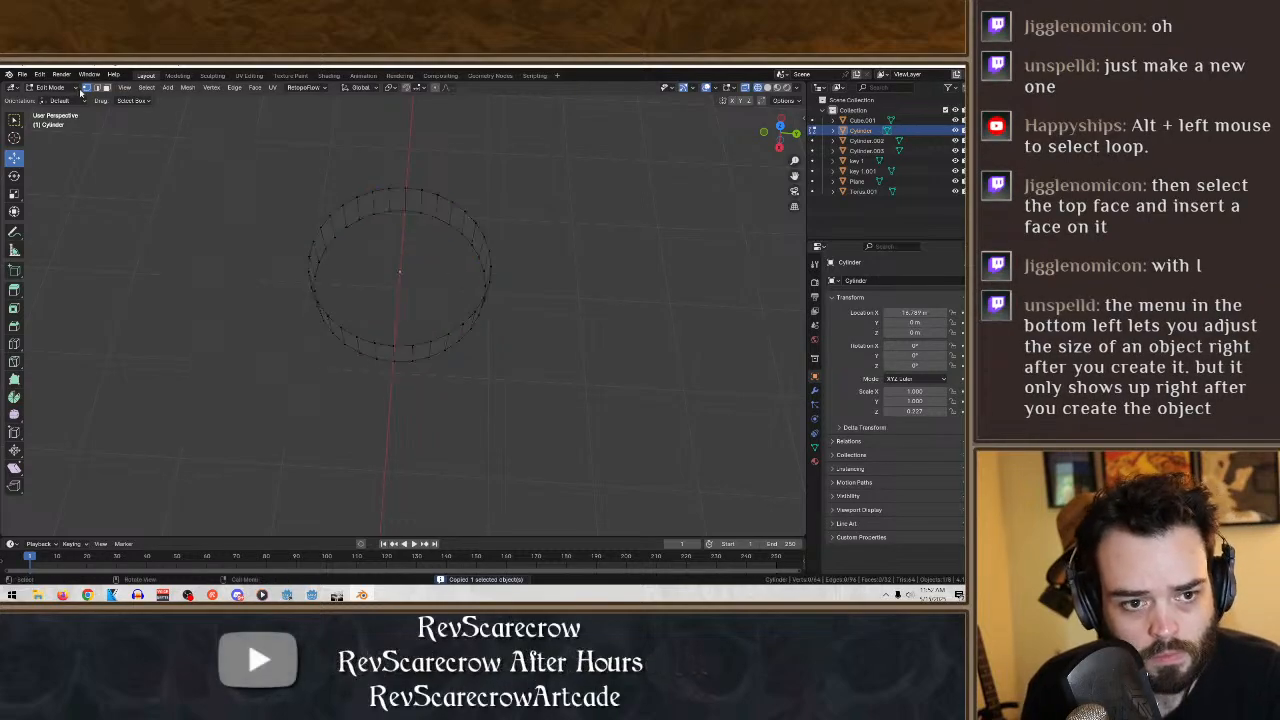
{"action": "left_click", "coordinate": [52, 88]}
{"action": "left_click", "coordinate": [56, 99]}
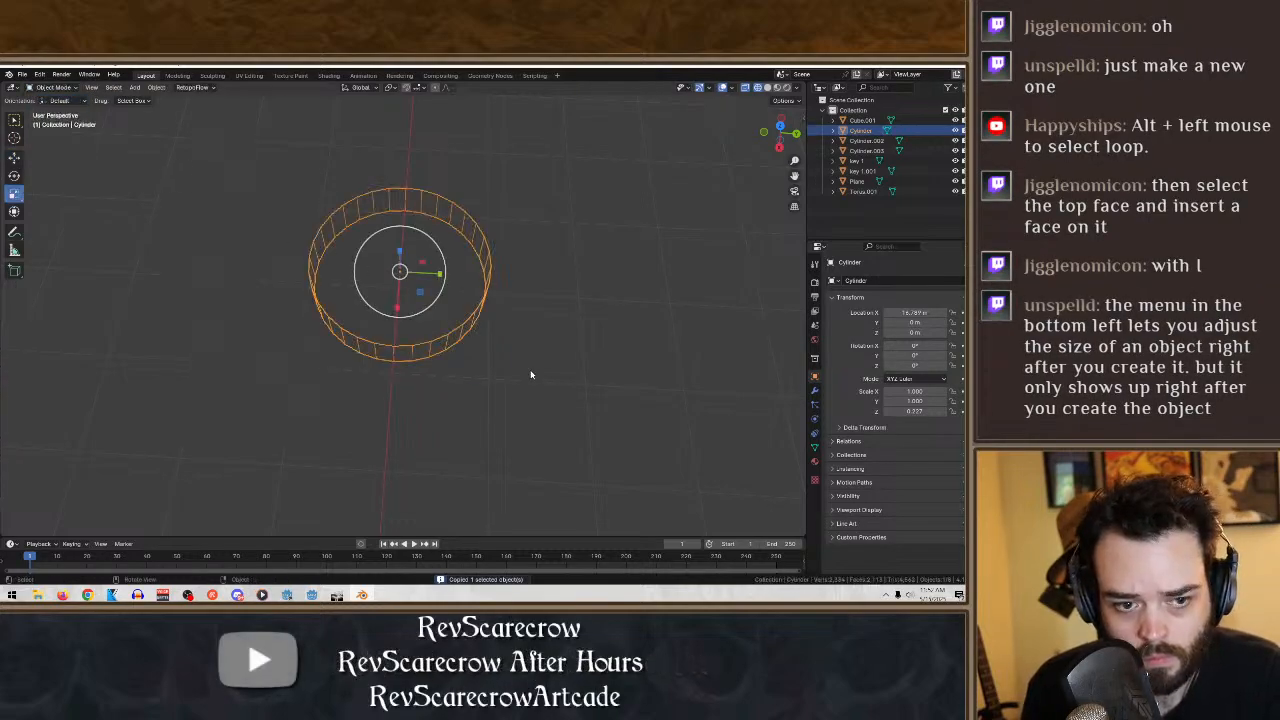
{"action": "key", "text": "ctrl+v"}
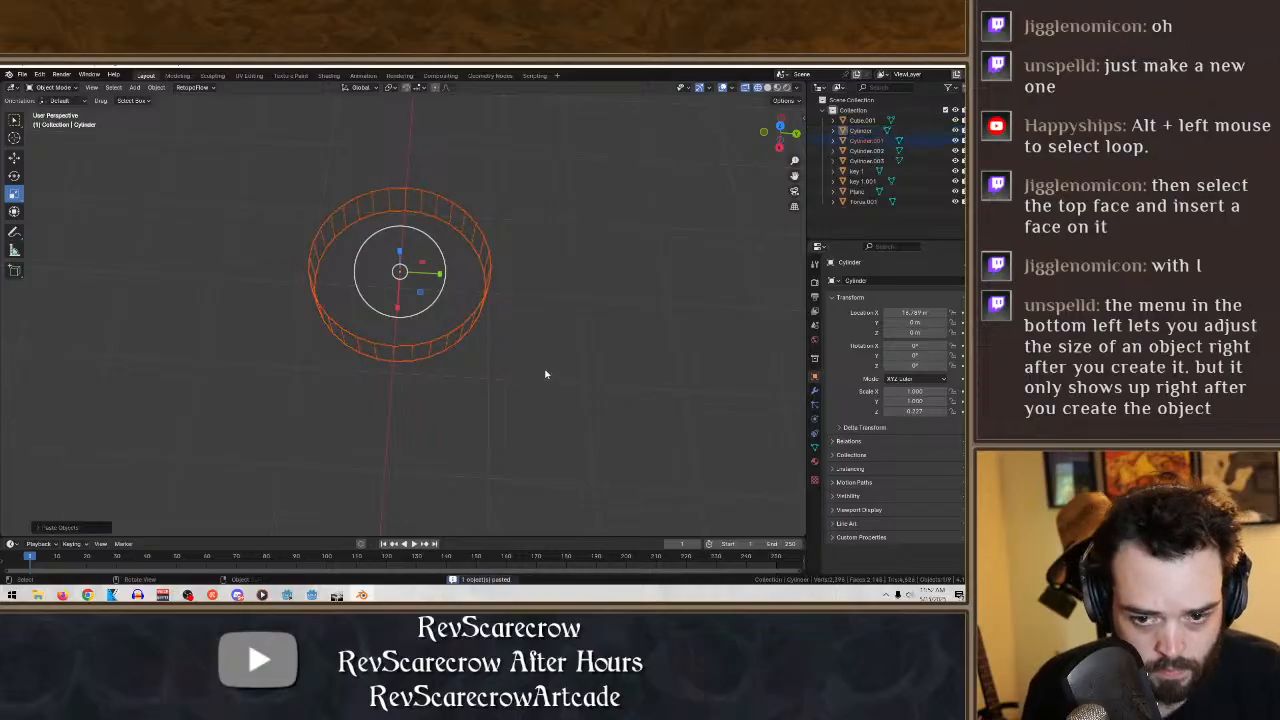
- Scale the duplicate cylinder up in the XY plane so it surrounds the original with a narrow gap
{"action": "left_click", "coordinate": [14, 157]}
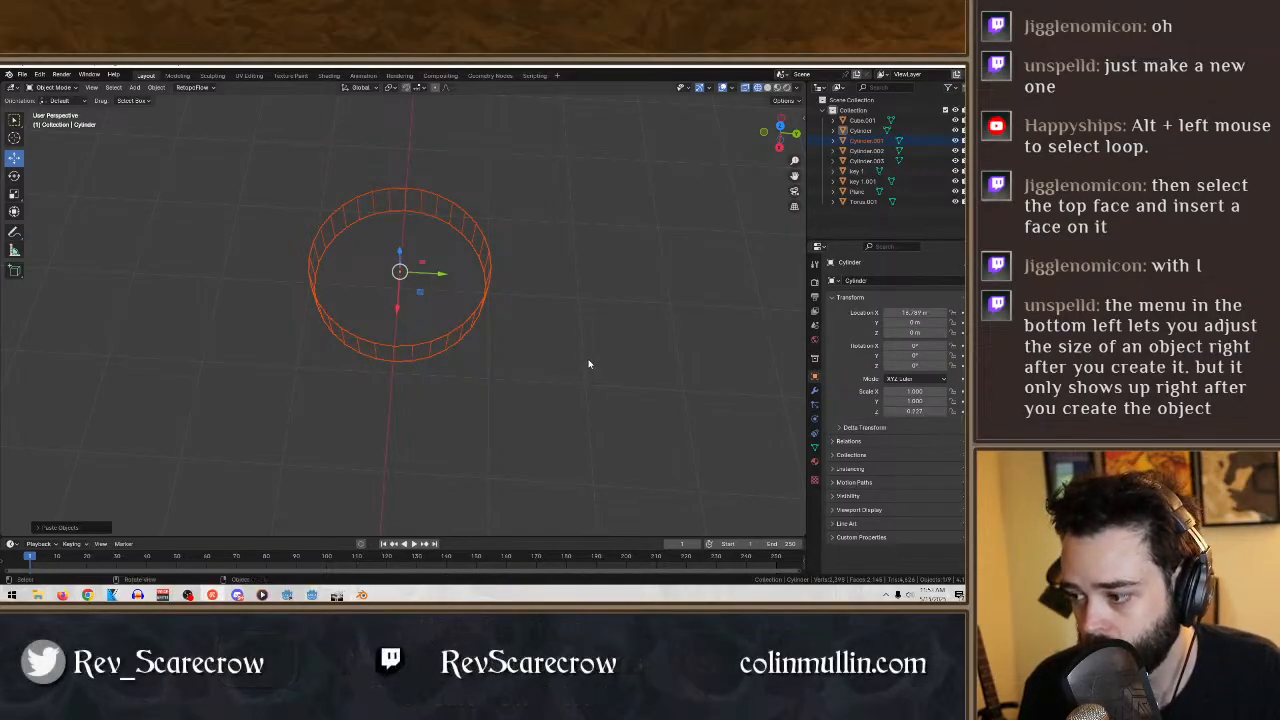
{"action": "middle_click_drag", "start_coordinate": [568, 308], "coordinate": [570, 310]}
{"action": "left_click", "coordinate": [13, 194]}
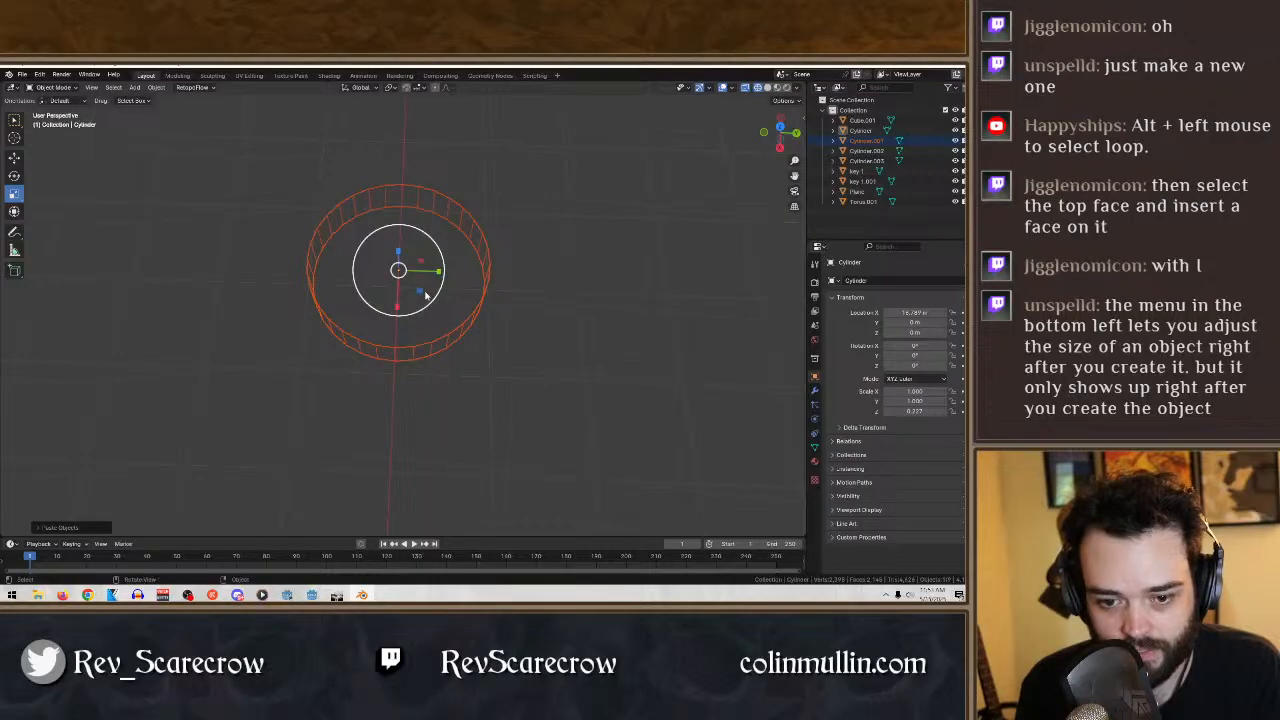
{"action": "mouse_move", "coordinate": [423, 289]}
{"action": "left_mouse_down"}
{"action": "mouse_move", "coordinate": [431, 301]}
{"action": "mouse_move", "coordinate": [423, 286]}
{"action": "left_mouse_up"}
{"action": "middle_click_drag", "start_coordinate": [422, 268], "coordinate": [389, 286]}
{"action": "middle_click_drag", "start_coordinate": [498, 327], "coordinate": [605, 343]}
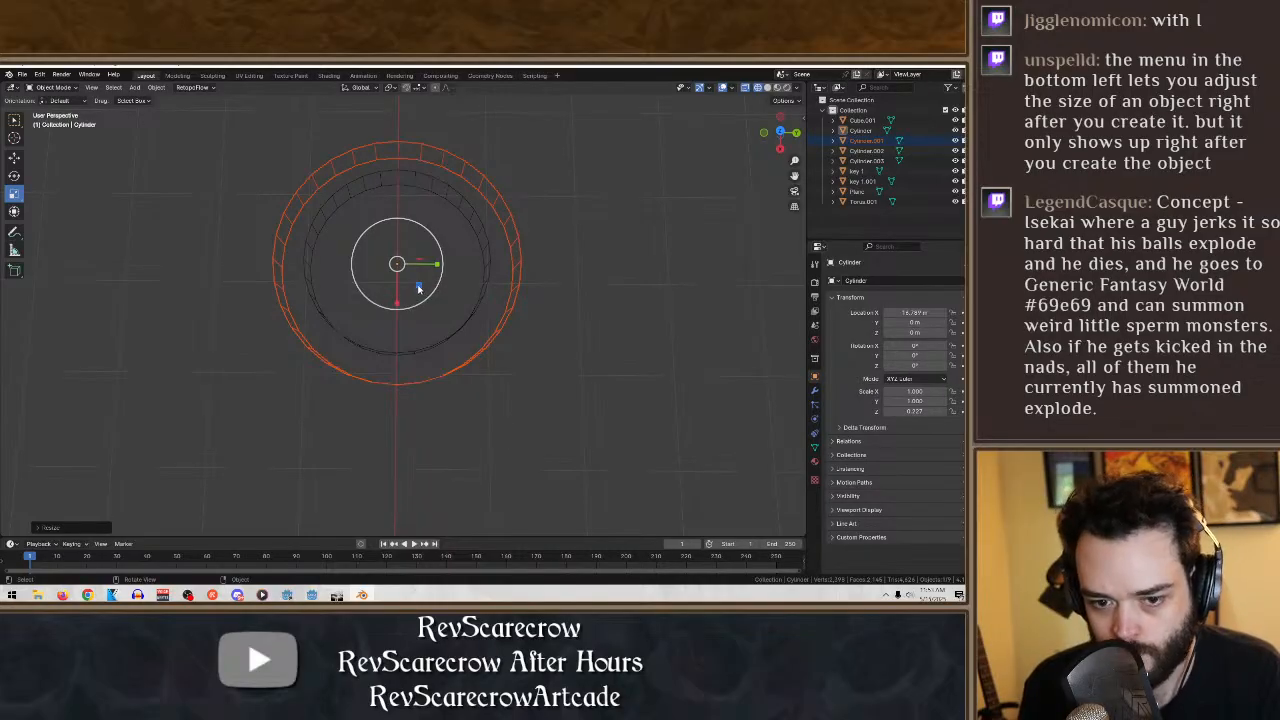
{"action": "left_click_drag", "start_coordinate": [418, 286], "coordinate": [416, 283]}
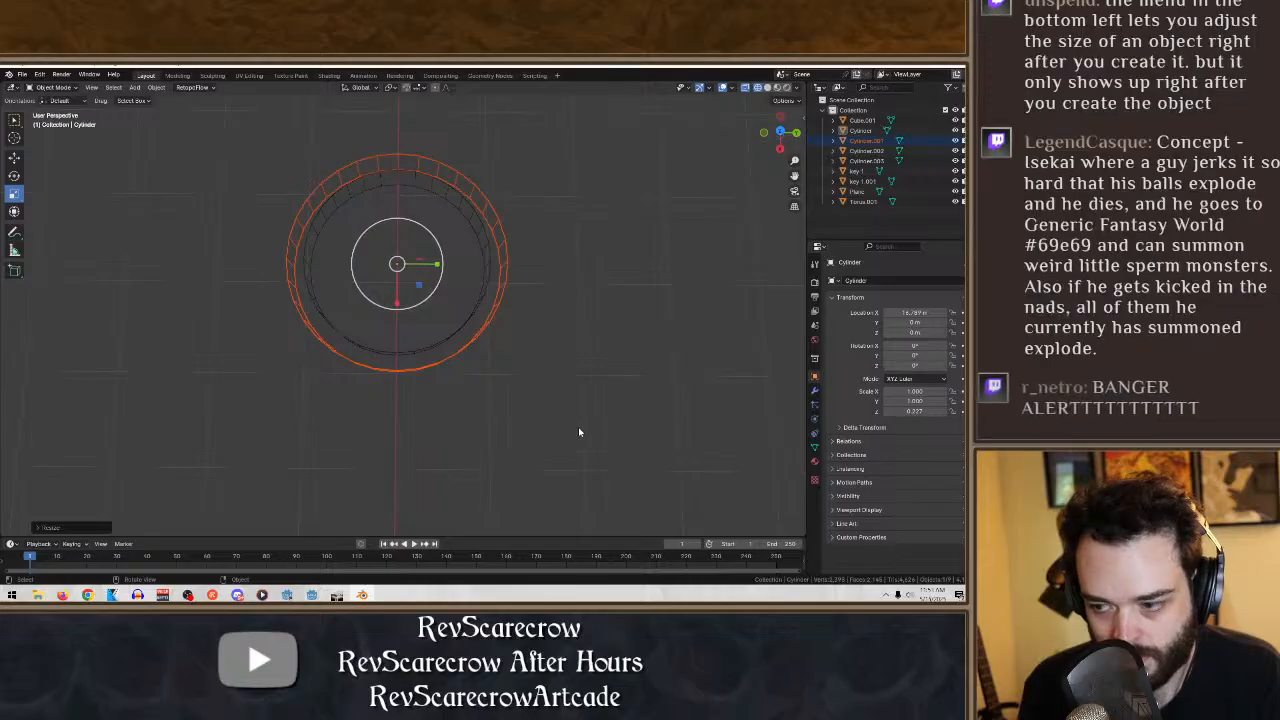
- Select both cylinders, stretch them along Y into an oval, and flatten them along Z to a scale of about 0.17
{"action": "left_click_drag", "start_coordinate": [640, 432], "coordinate": [149, 137]}
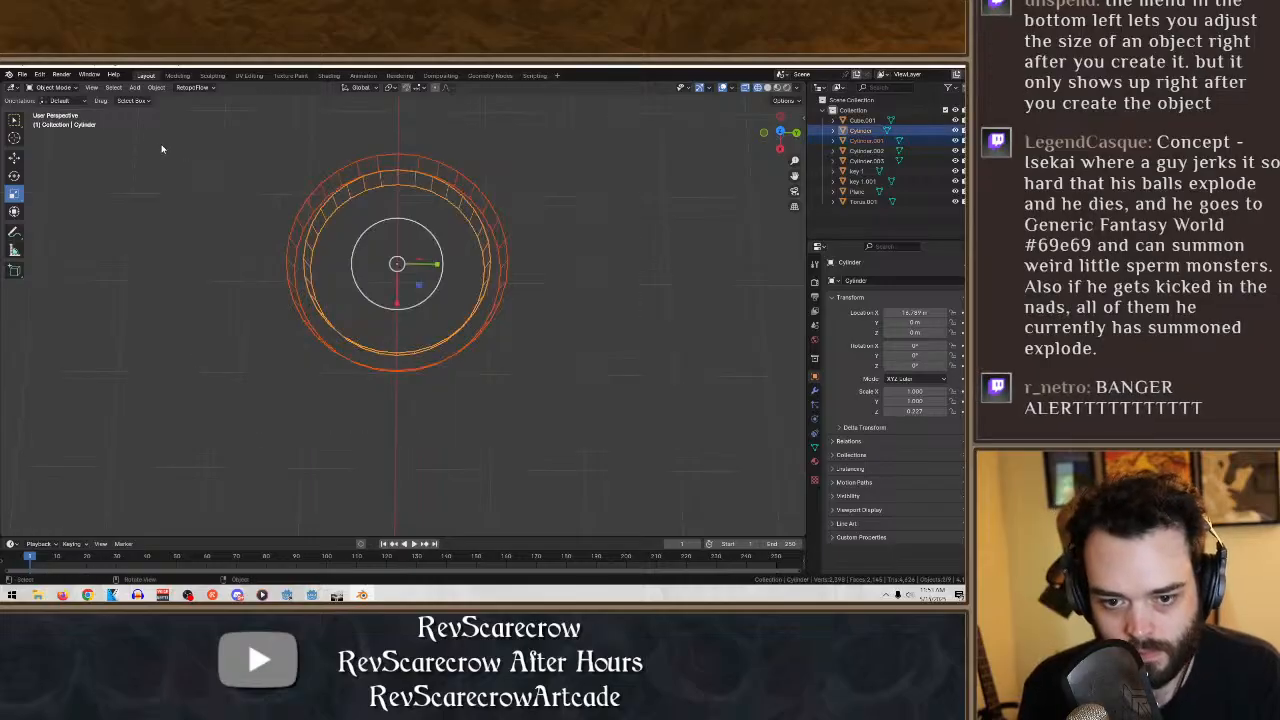
{"action": "left_click_drag", "start_coordinate": [419, 285], "coordinate": [462, 265]}
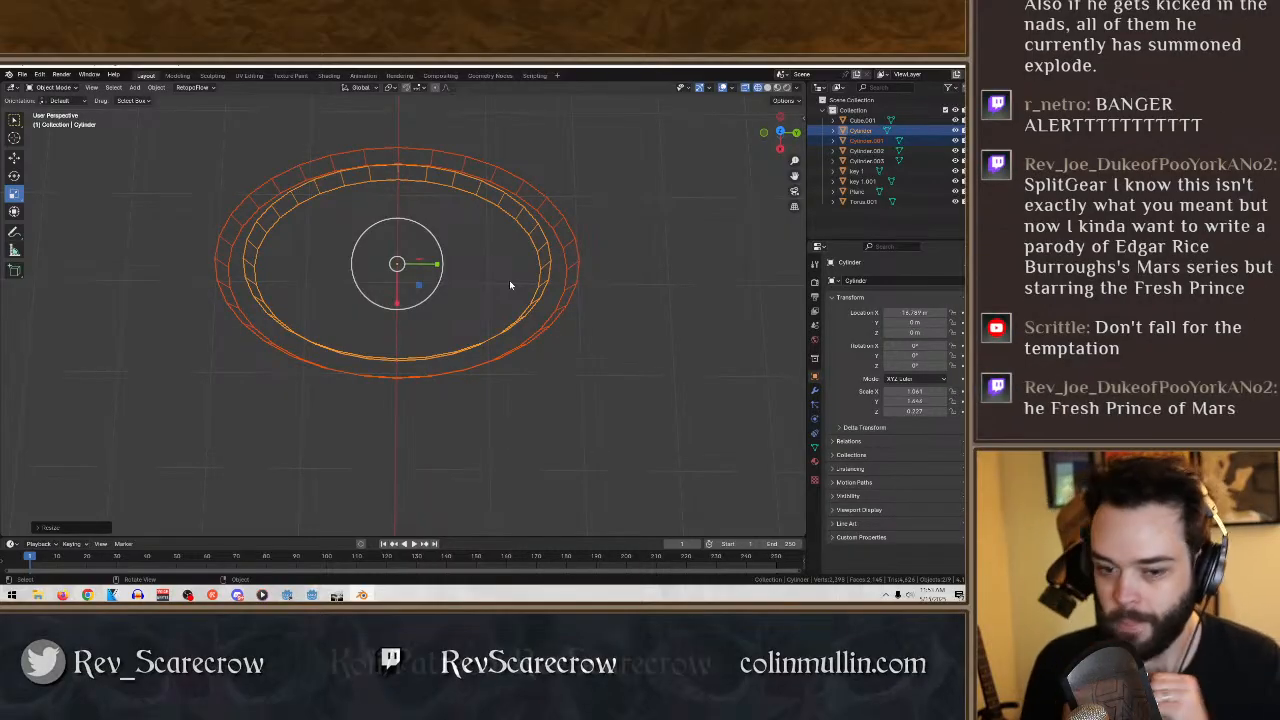
{"action": "middle_click_drag", "start_coordinate": [578, 278], "coordinate": [587, 202]}
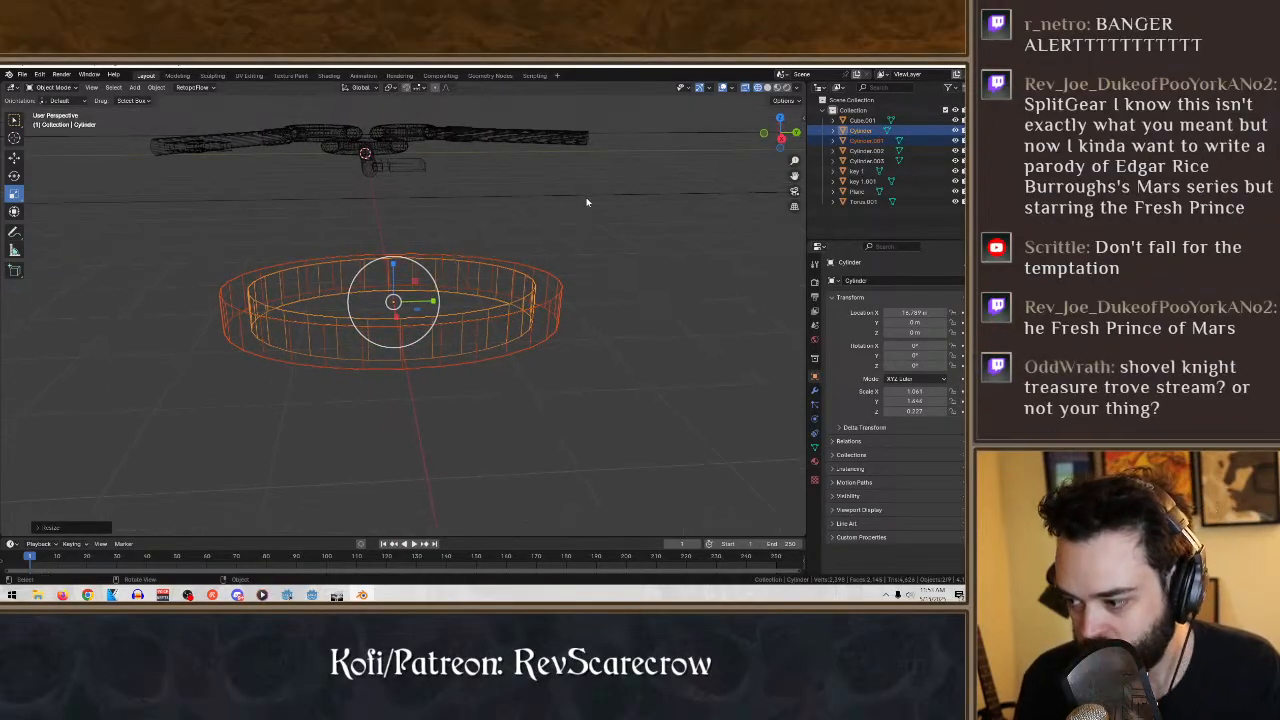
{"action": "middle_click_drag", "start_coordinate": [605, 262], "coordinate": [563, 271]}
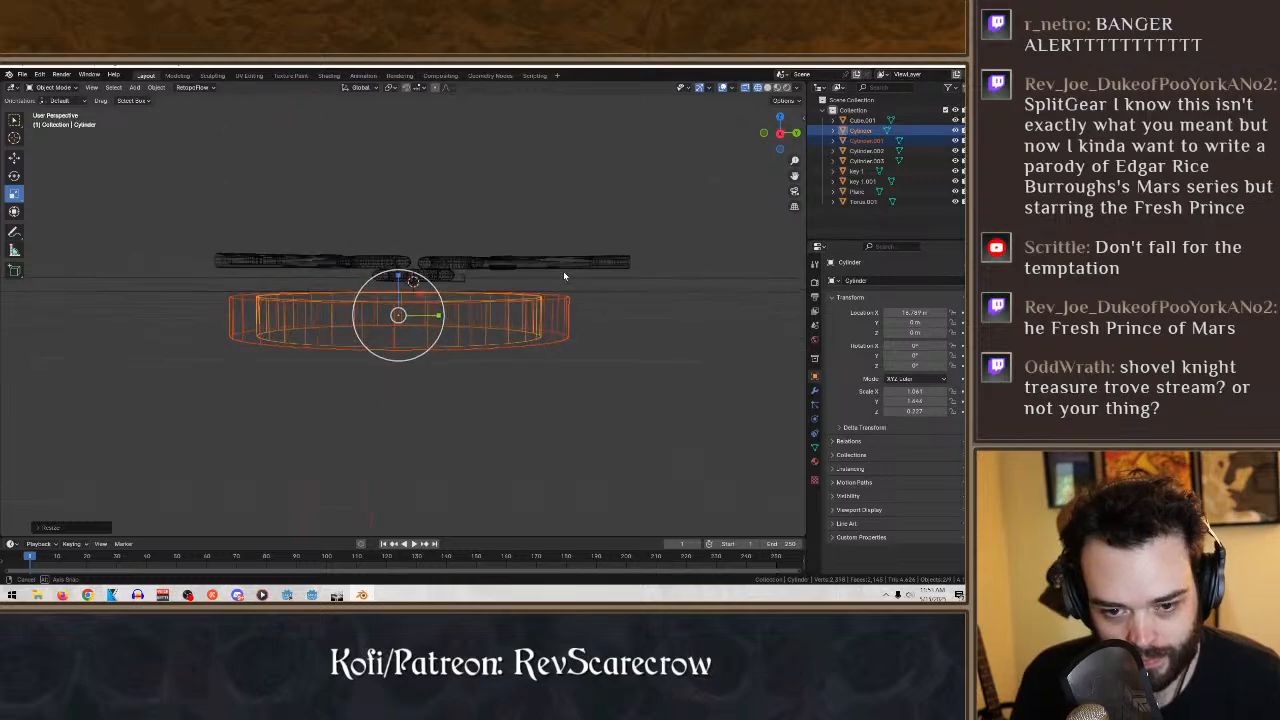
{"action": "left_click_drag", "start_coordinate": [398, 280], "coordinate": [402, 300]}
{"action": "middle_click_drag", "start_coordinate": [564, 366], "coordinate": [558, 428]}
{"action": "left_click", "coordinate": [558, 428]}
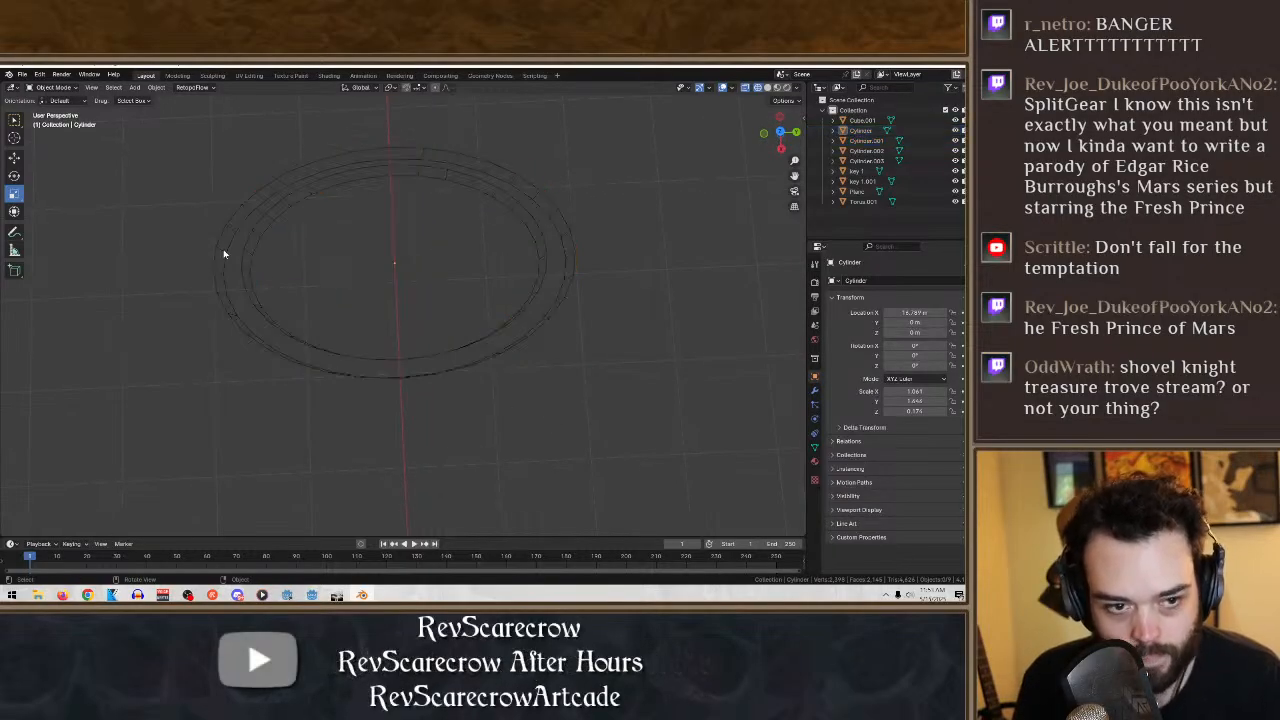
- Display the two oval cylinders in solid shading, checking the inner one in Edit Mode, and return to Object Mode
{"action": "left_click", "coordinate": [55, 88]}
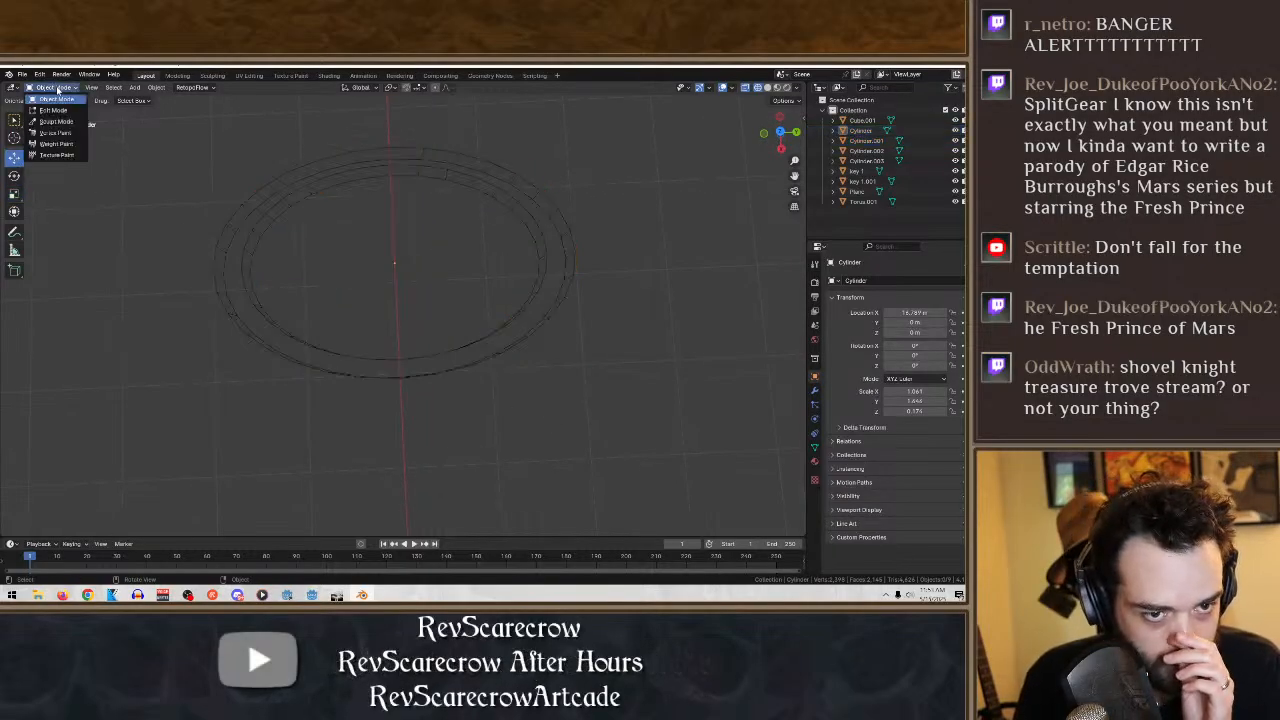
{"action": "left_click", "coordinate": [55, 110]}
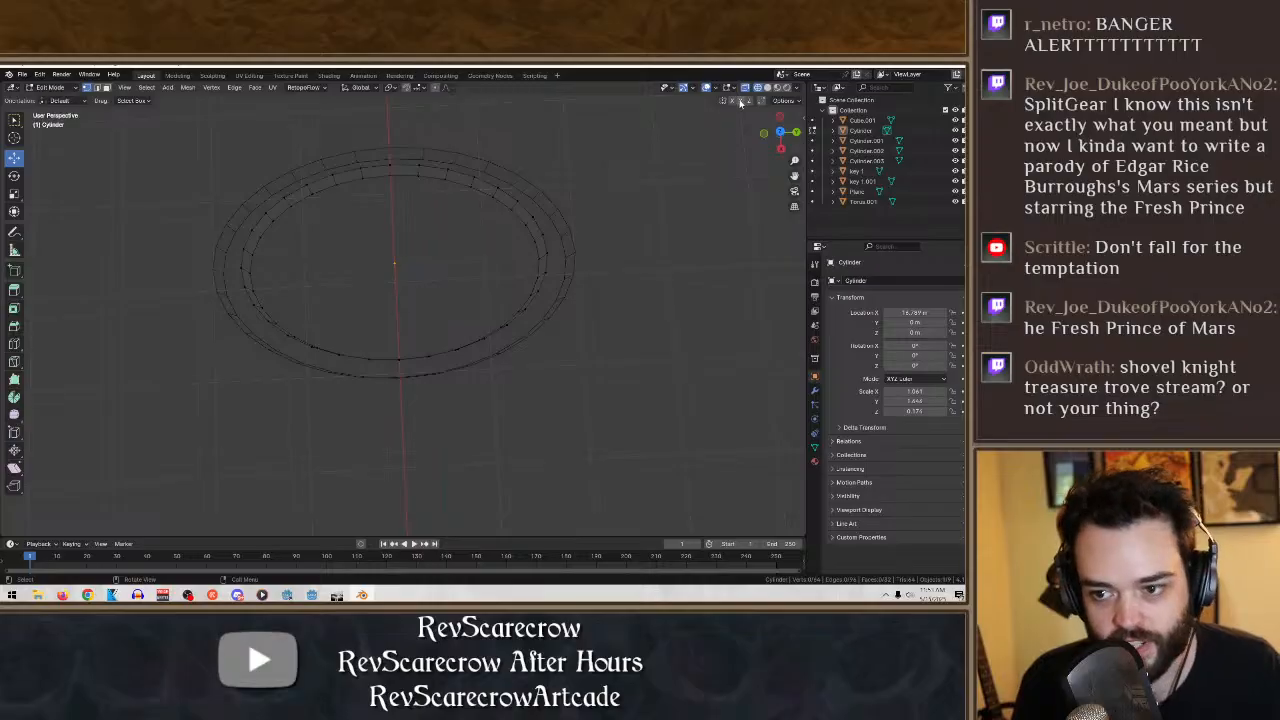
{"action": "left_click", "coordinate": [767, 87]}
{"action": "mouse_move", "coordinate": [560, 230]}
{"action": "middle_mouse_down"}
{"action": "mouse_move", "coordinate": [546, 190]}
{"action": "mouse_move", "coordinate": [519, 186]}
{"action": "middle_mouse_up"}
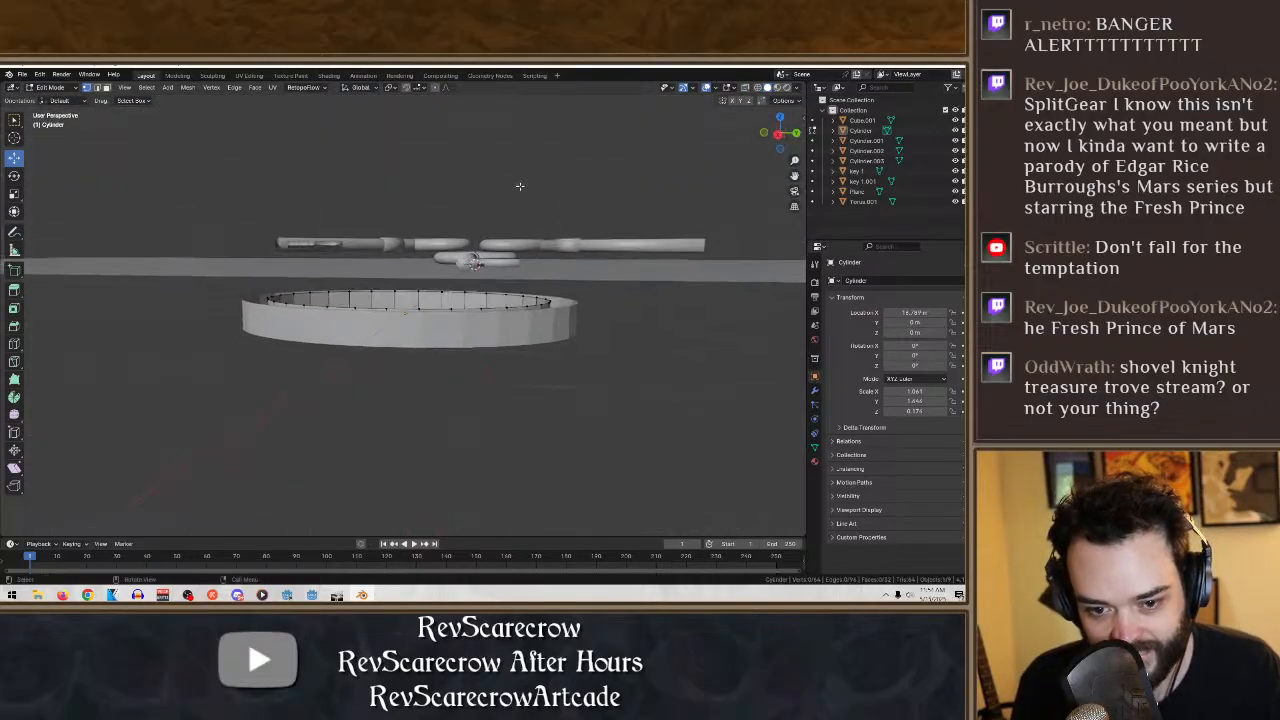
{"action": "left_click", "coordinate": [52, 93]}
{"action": "left_click", "coordinate": [50, 100]}
- Select both oval cylinders and join them into one object
{"action": "middle_click_drag", "start_coordinate": [310, 279], "coordinate": [514, 421]}
{"action": "left_click_drag", "start_coordinate": [655, 428], "coordinate": [64, 134]}
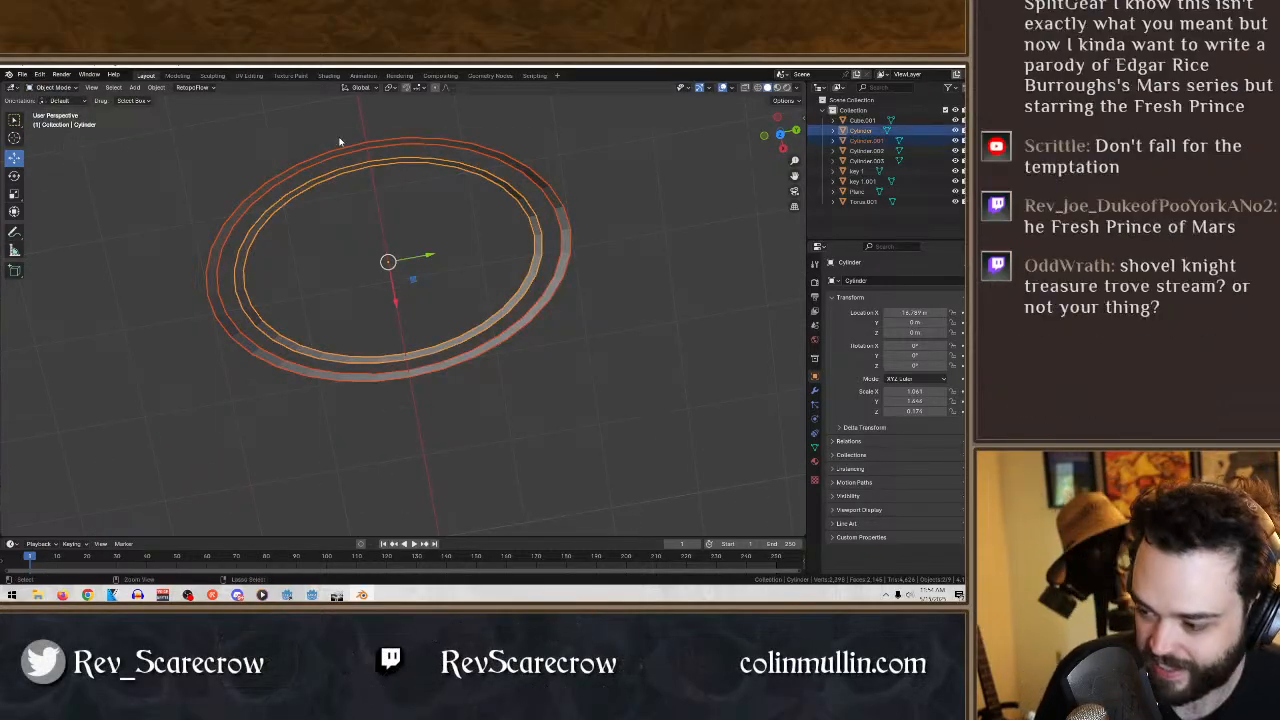
{"action": "middle_click_drag", "start_coordinate": [554, 299], "coordinate": [584, 268]}
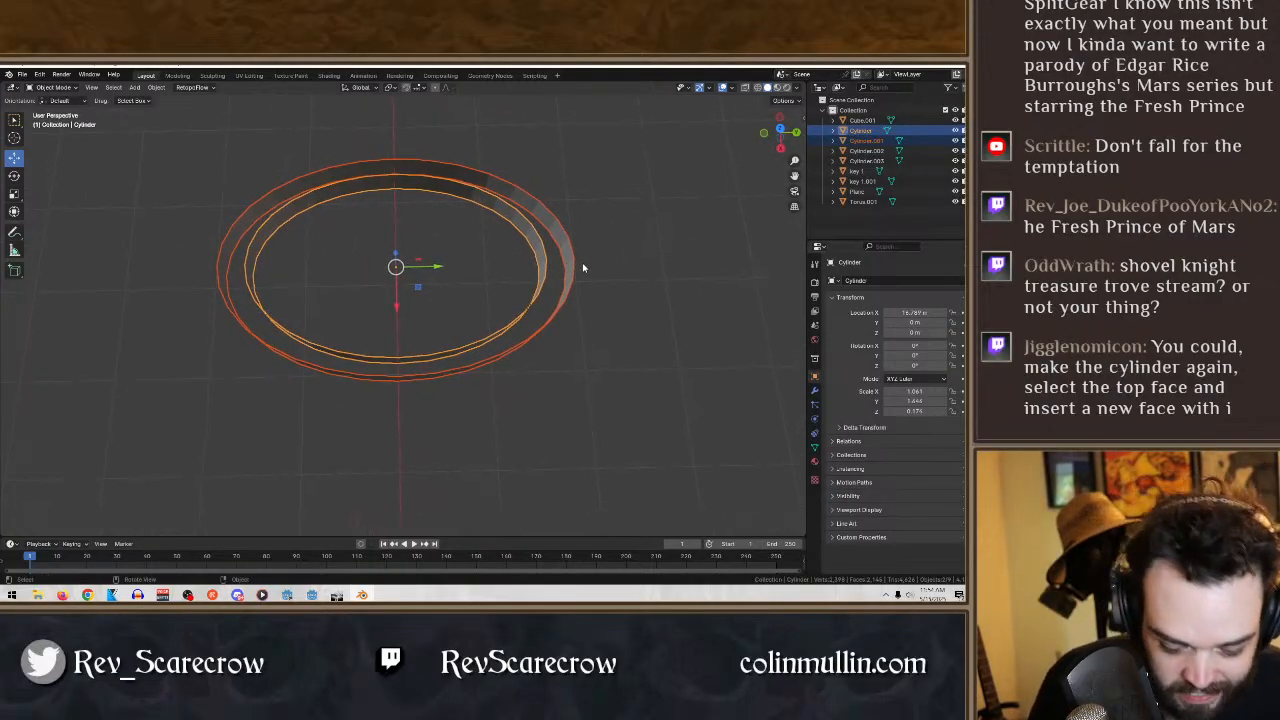
{"action": "key", "text": "ctrl+j"}
{"action": "left_click", "coordinate": [605, 399]}
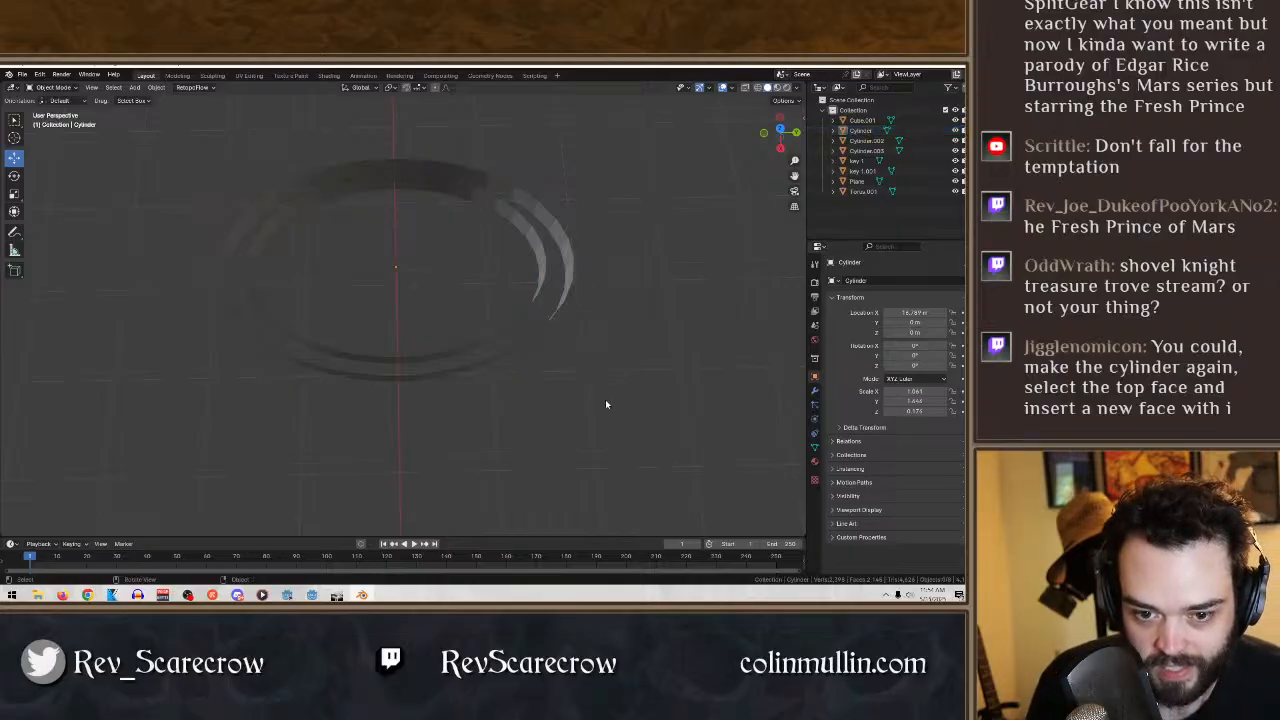
- Select the joined oval ring and switch it to Edit Mode
{"action": "left_click_drag", "start_coordinate": [128, 136], "coordinate": [660, 428]}
{"action": "middle_click_drag", "start_coordinate": [408, 255], "coordinate": [607, 286]}
{"action": "left_click", "coordinate": [55, 87]}
{"action": "left_click", "coordinate": [55, 112]}
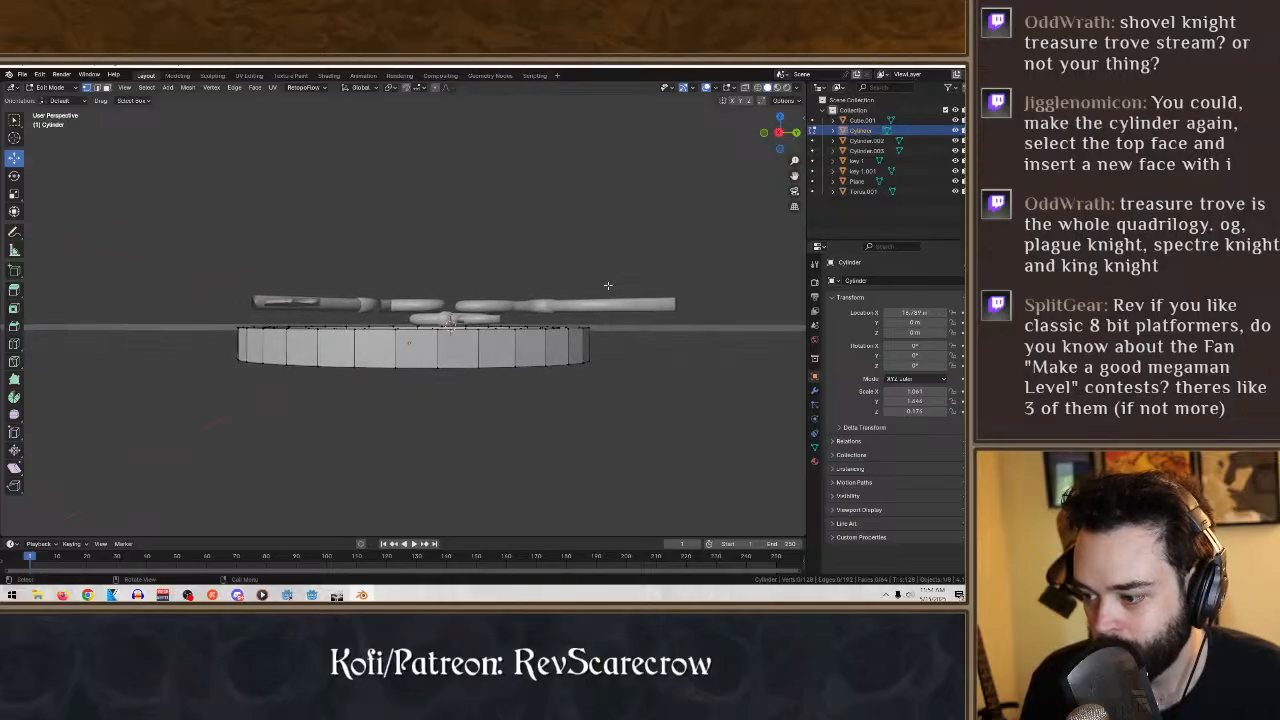
- Select the upper rims of both ovals and try closing the gap with a filled face and an inset
{"action": "left_click_drag", "start_coordinate": [650, 338], "coordinate": [218, 266]}
{"action": "middle_click_drag", "start_coordinate": [230, 290], "coordinate": [400, 418]}
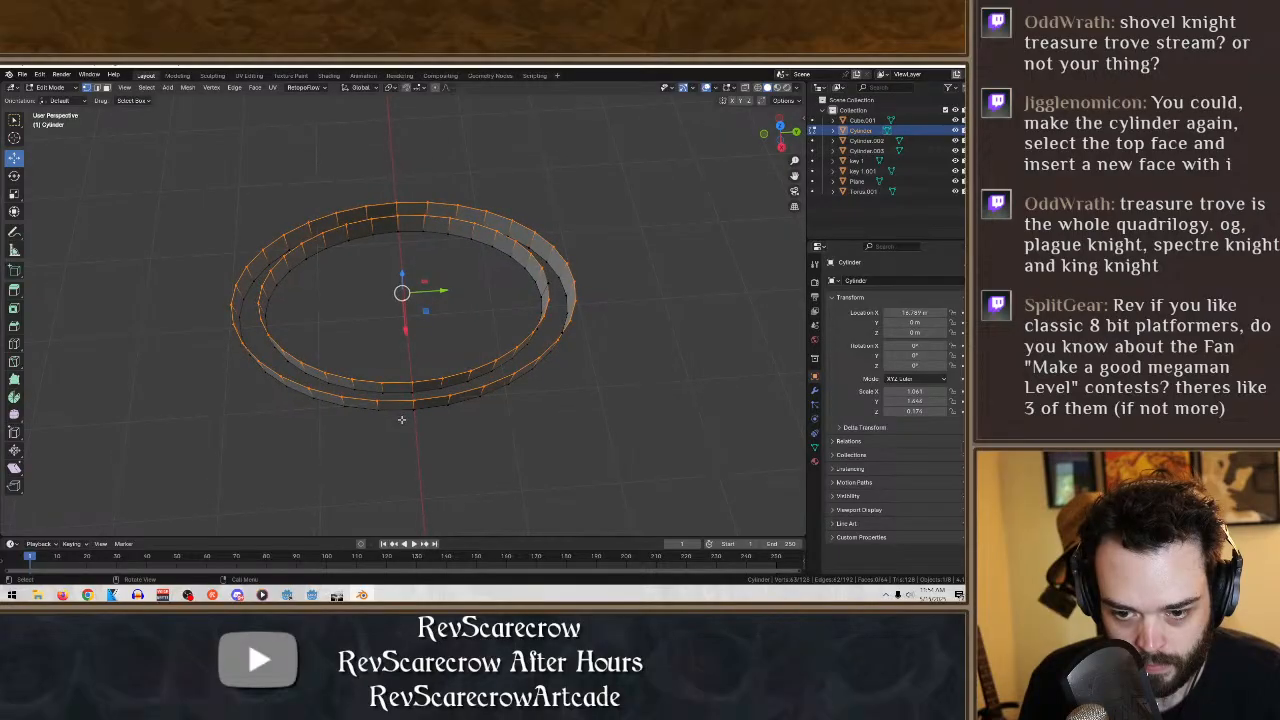
{"action": "key", "text": "f"}
{"action": "key", "text": "ctrl+z"}
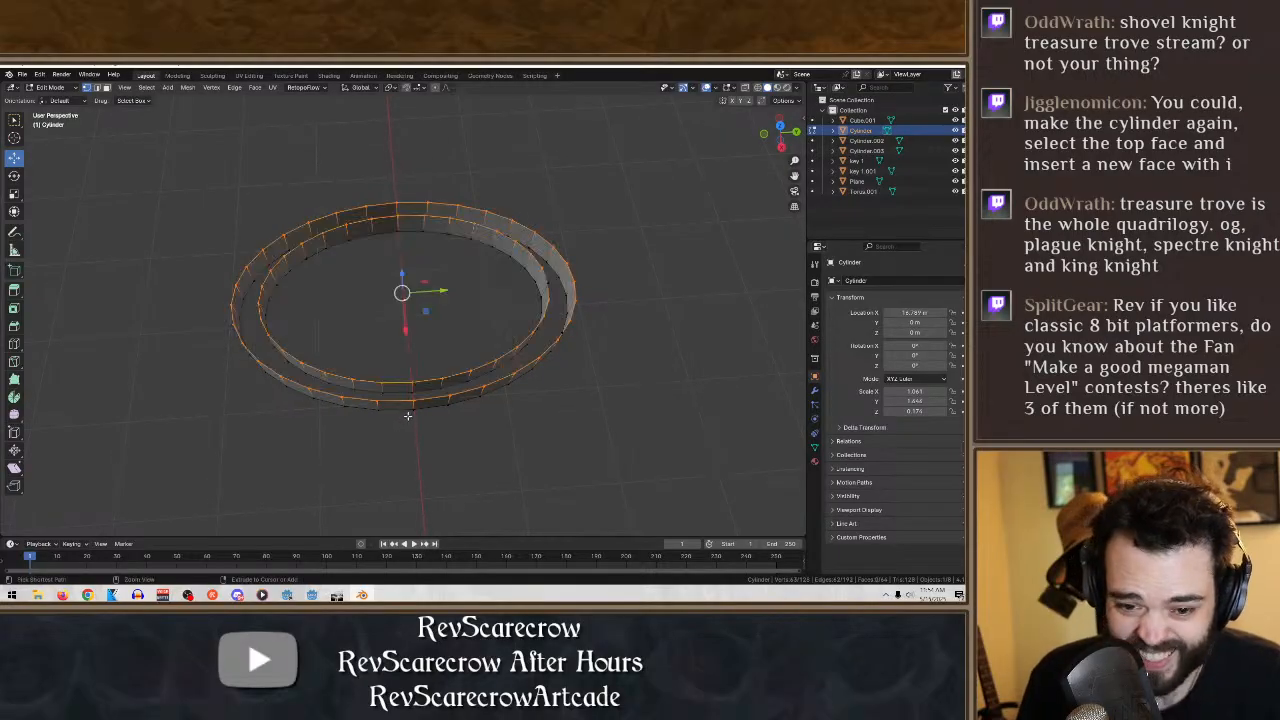
{"action": "middle_click_drag", "start_coordinate": [526, 420], "coordinate": [520, 437]}
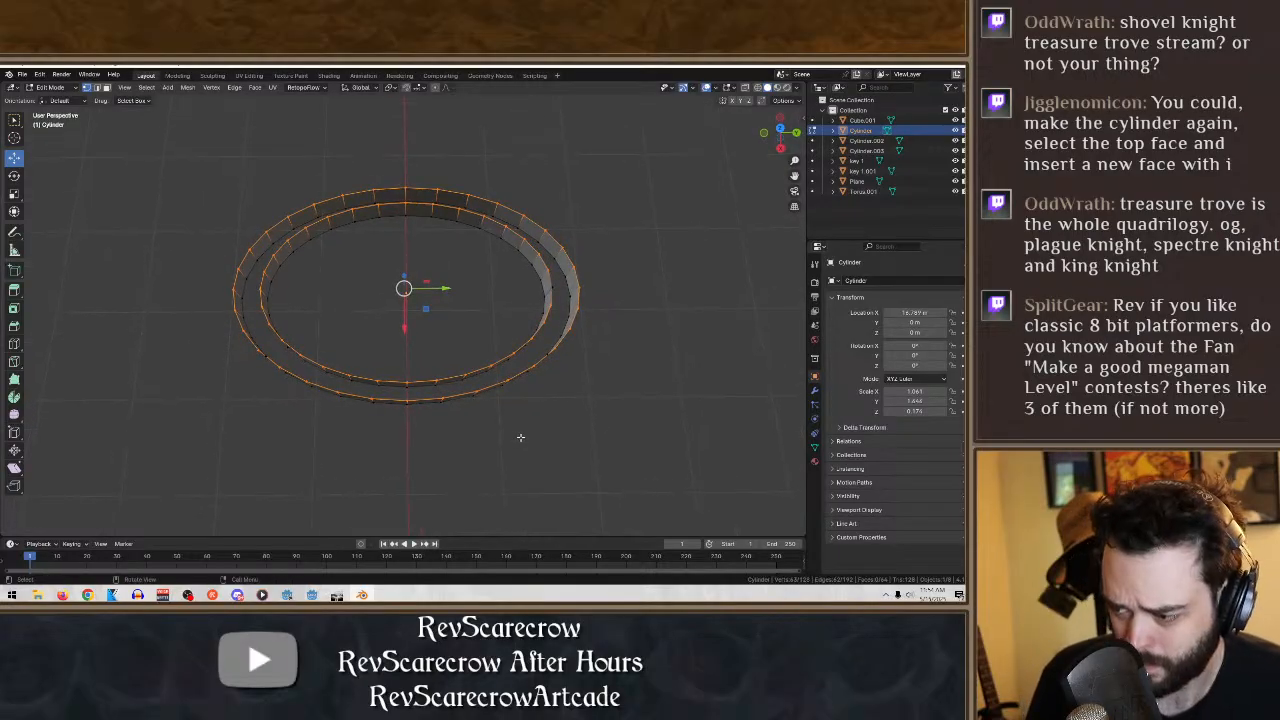
{"action": "key", "text": "i"}
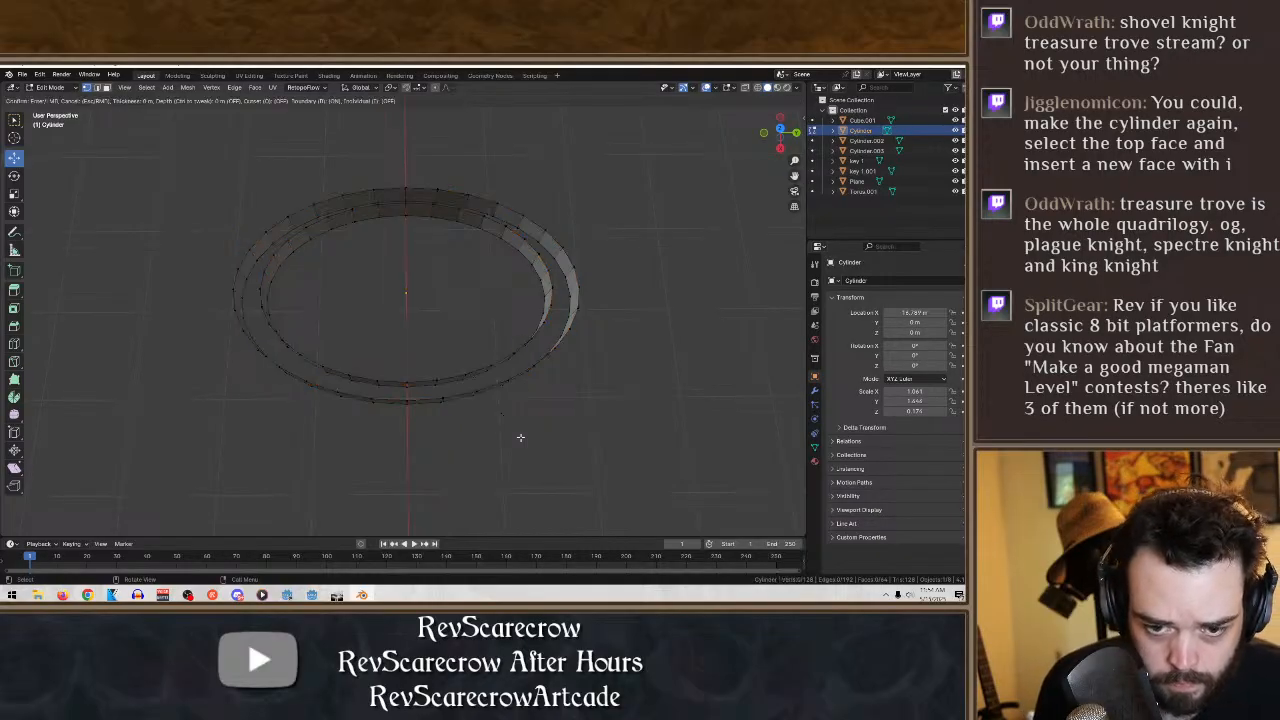
{"action": "right_click", "coordinate": [443, 367]}
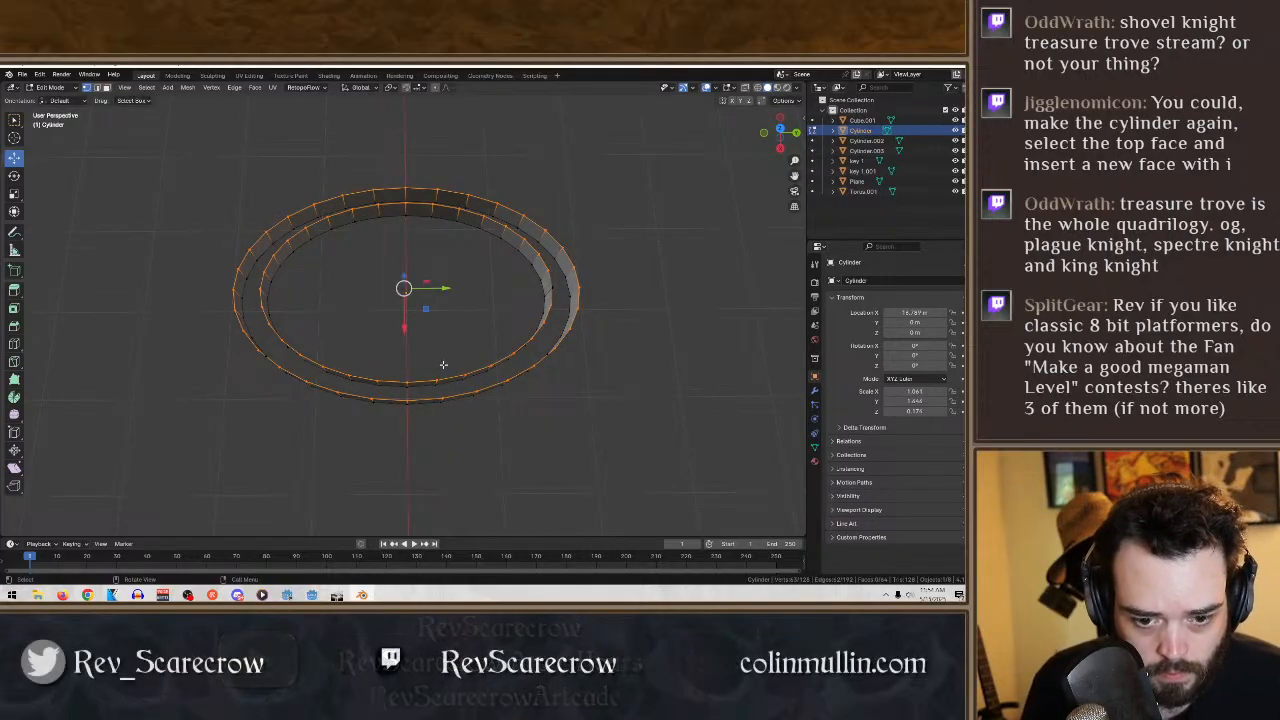
{"action": "key", "text": "f"}
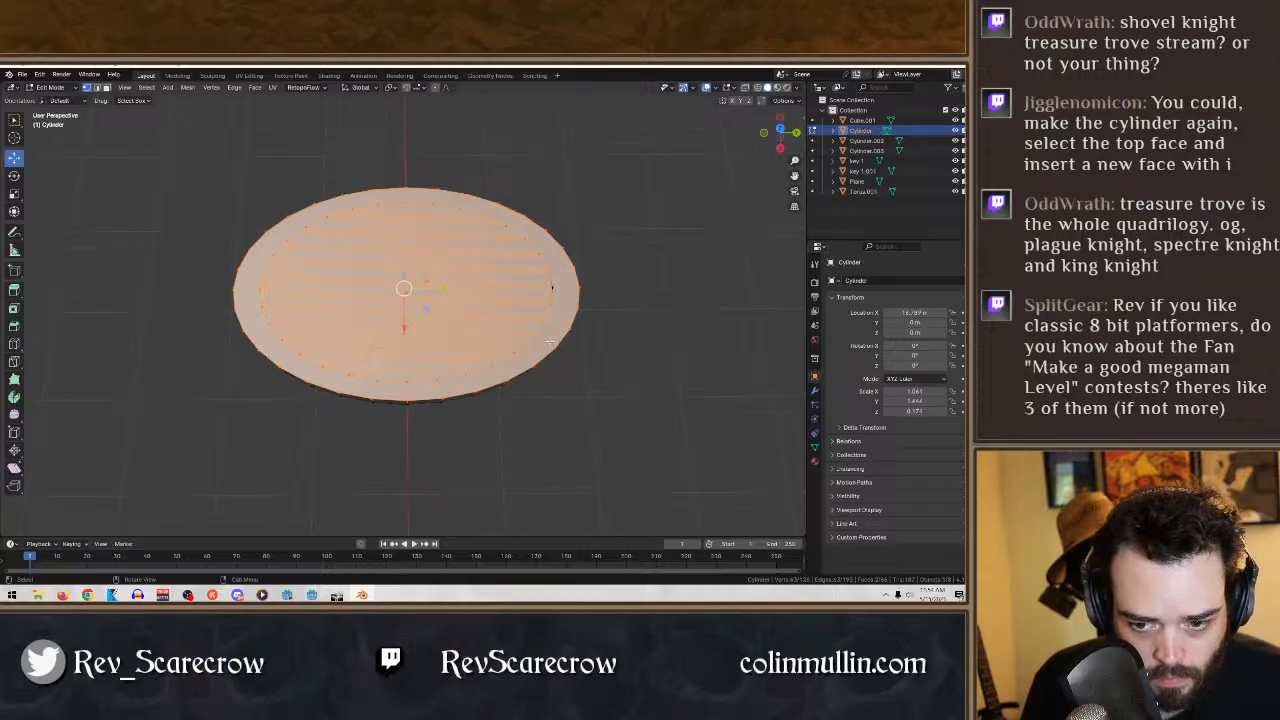
{"action": "key", "text": "ctrl+z"}
{"action": "key", "text": "a"}
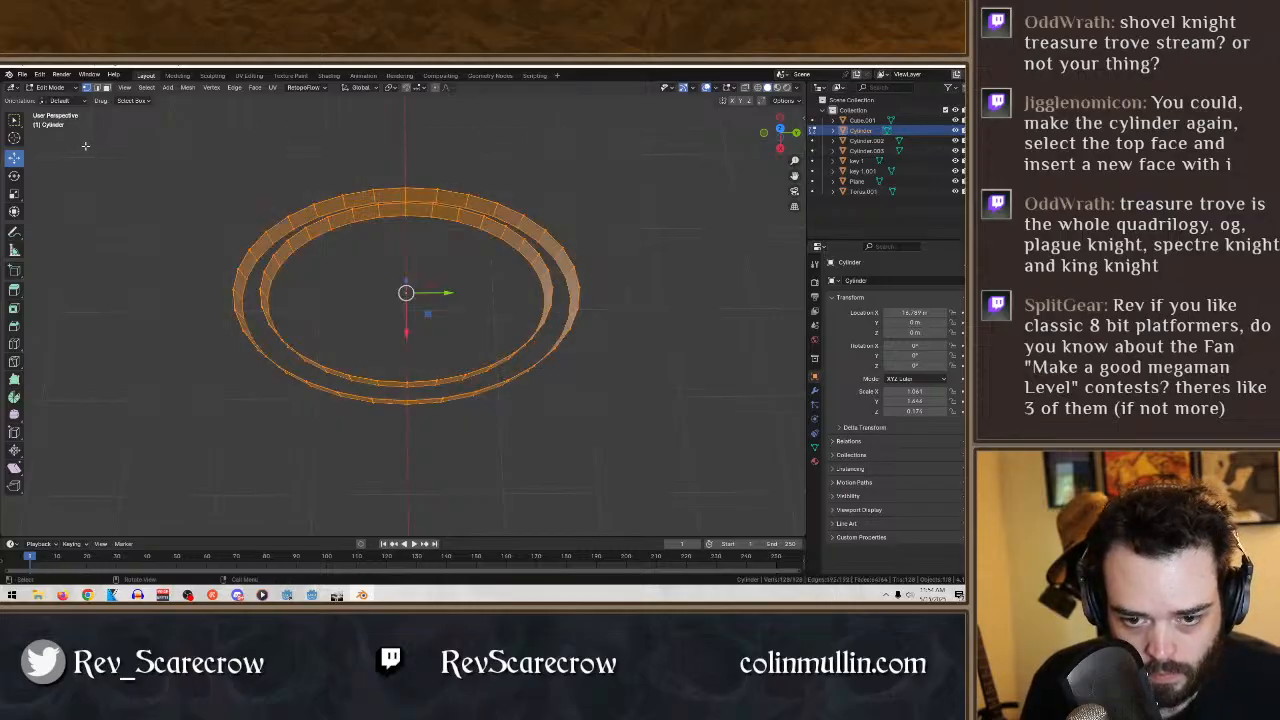
{"action": "middle_click_drag", "start_coordinate": [621, 402], "coordinate": [610, 406]}
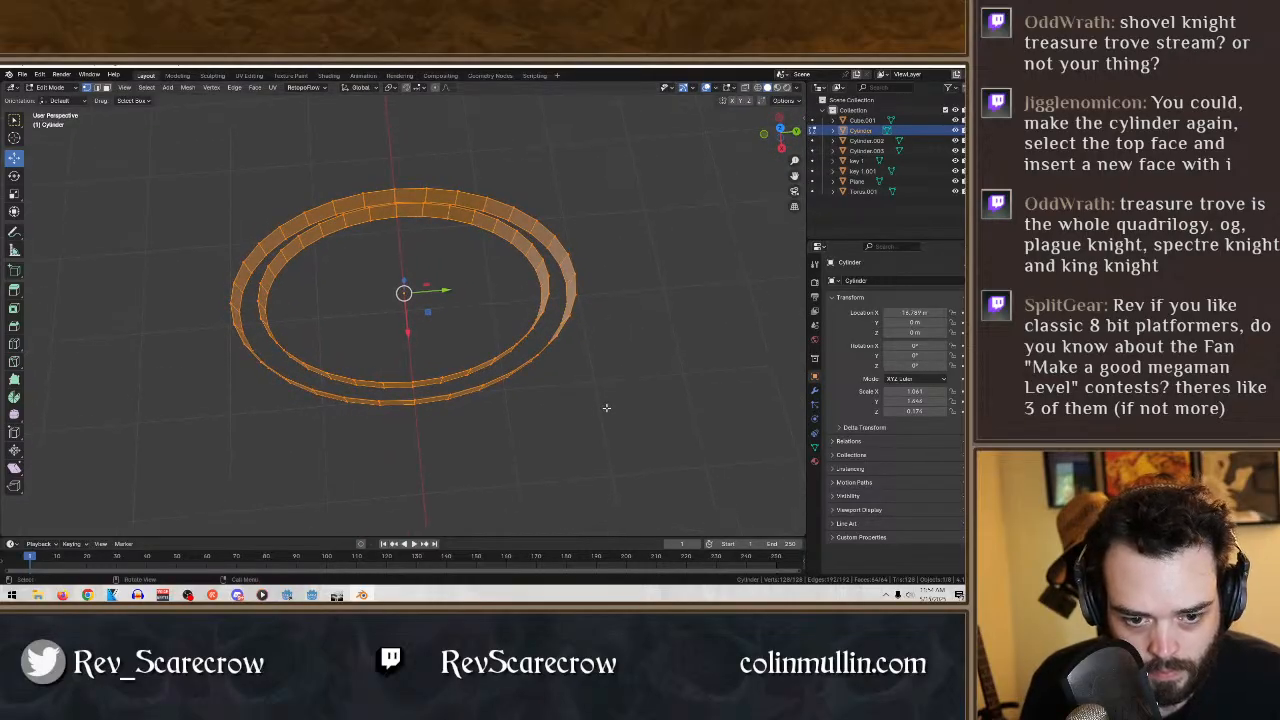
- Try bridging the gap between the ring's inner and outer rims with a single filled face, and select the neighbouring edges and that face
{"action": "key", "text": "alt+a"}
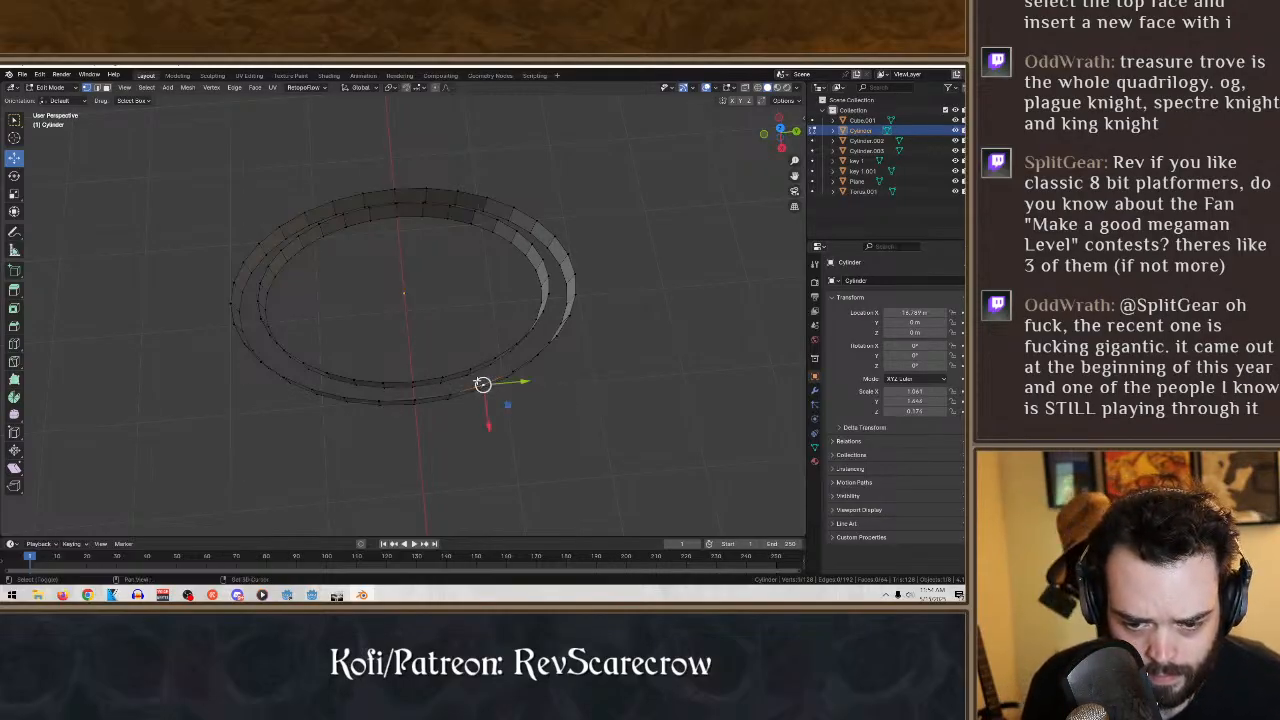
{"action": "left_click", "coordinate": [467, 370], "text": "shift"}
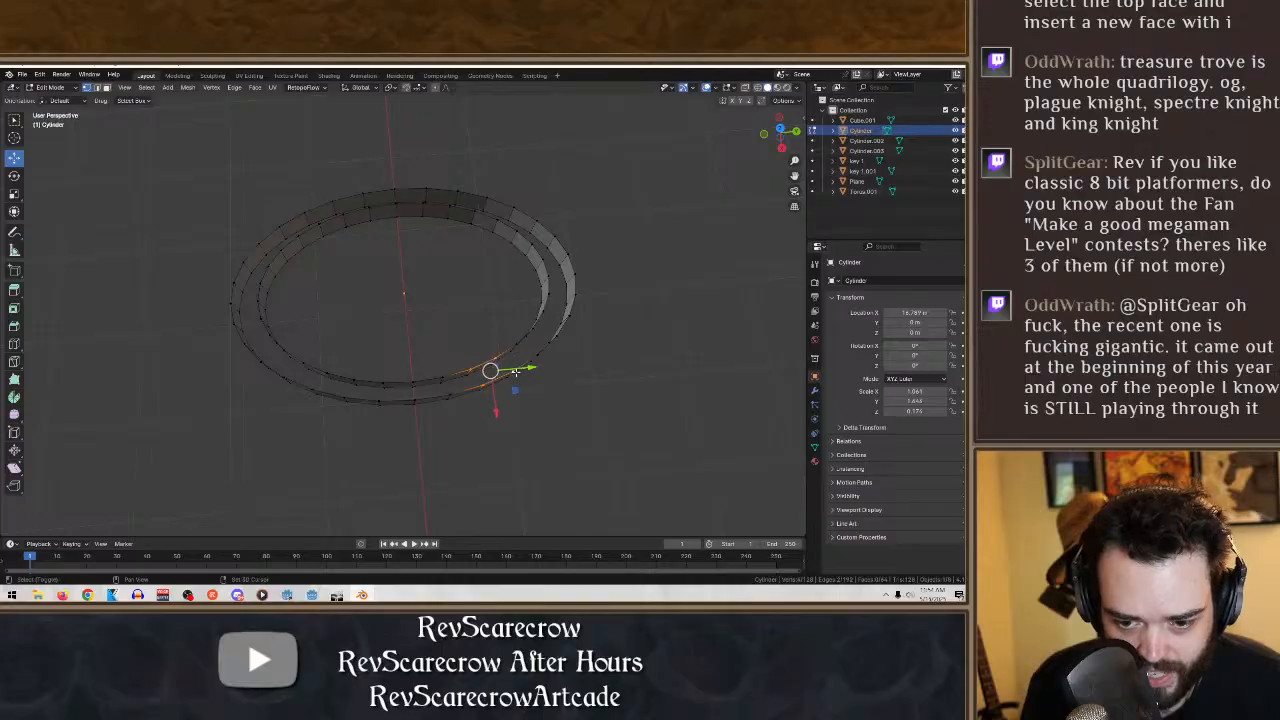
{"action": "key", "text": "f"}
{"action": "middle_click_drag", "start_coordinate": [630, 406], "coordinate": [559, 410]}
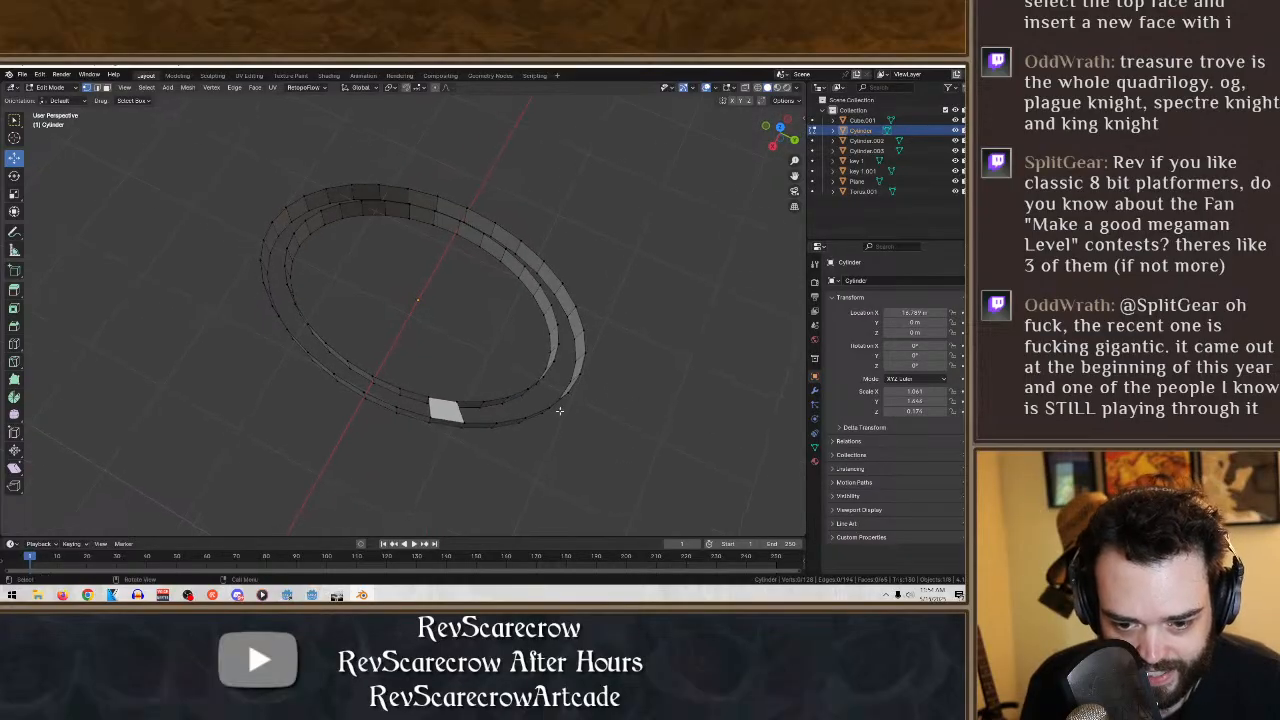
{"action": "left_click_drag", "start_coordinate": [503, 425], "coordinate": [453, 387]}
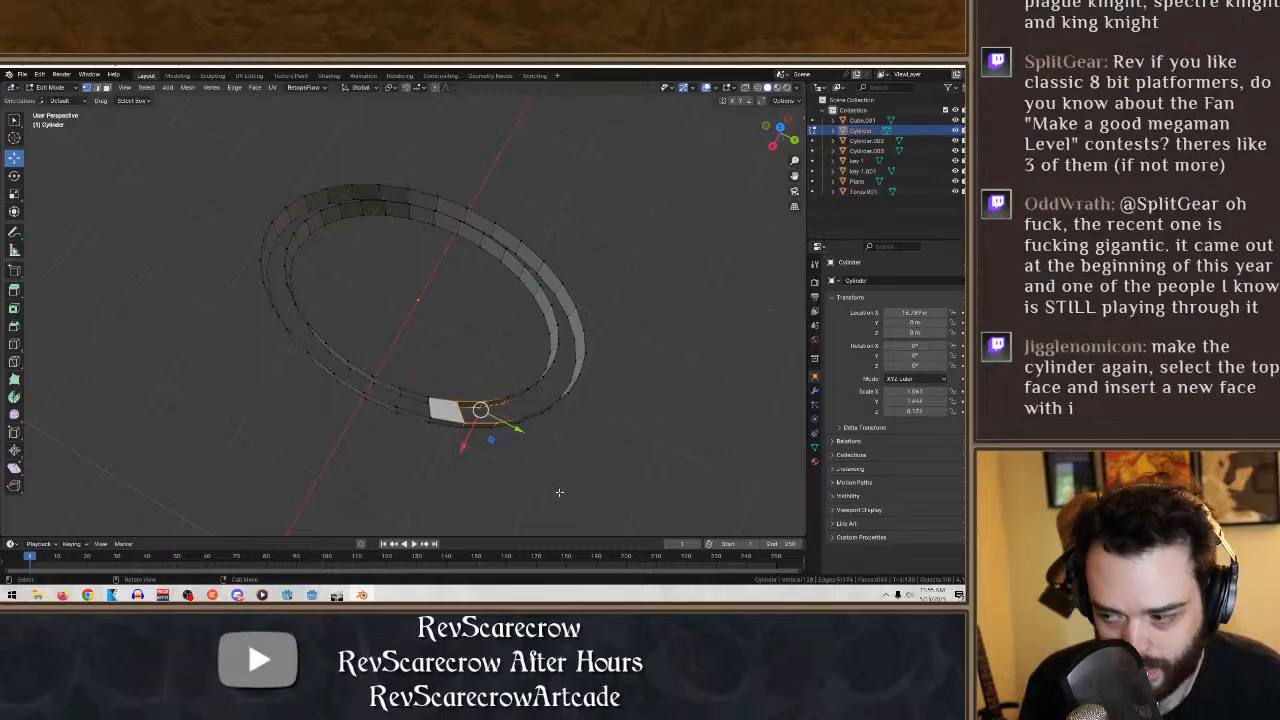
{"action": "left_click", "coordinate": [559, 492]}
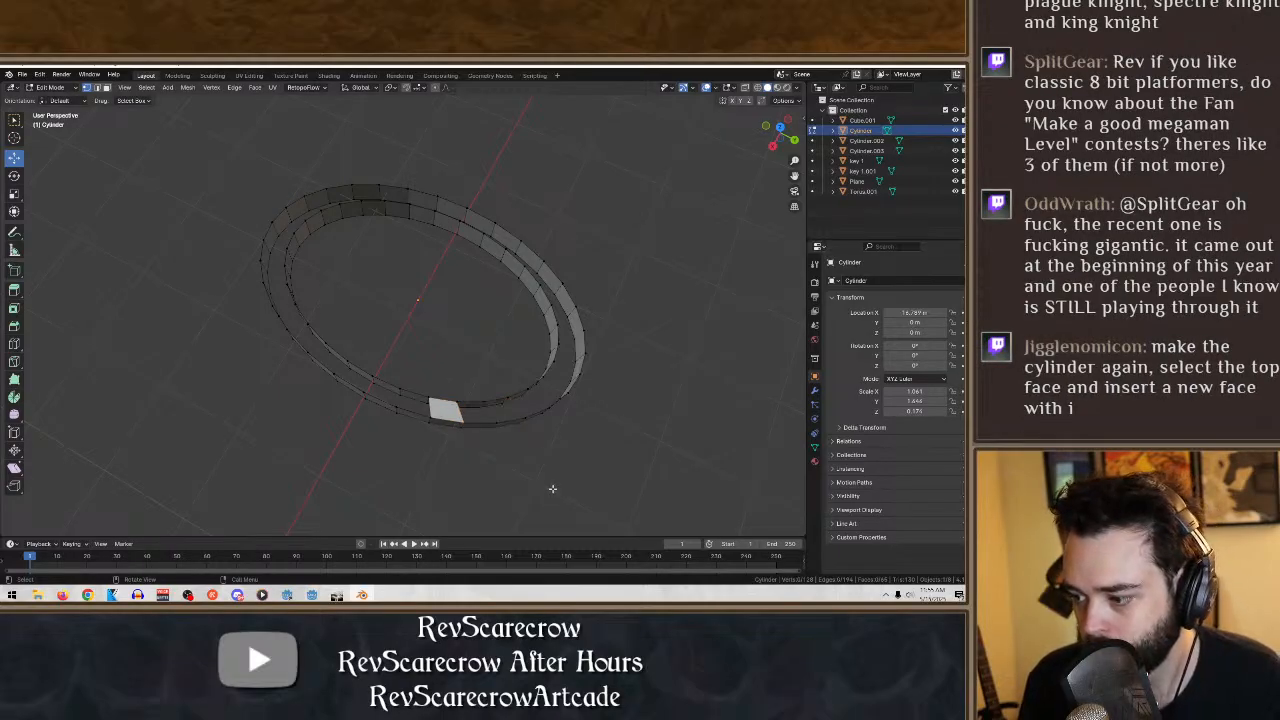
{"action": "left_click", "coordinate": [450, 410]}
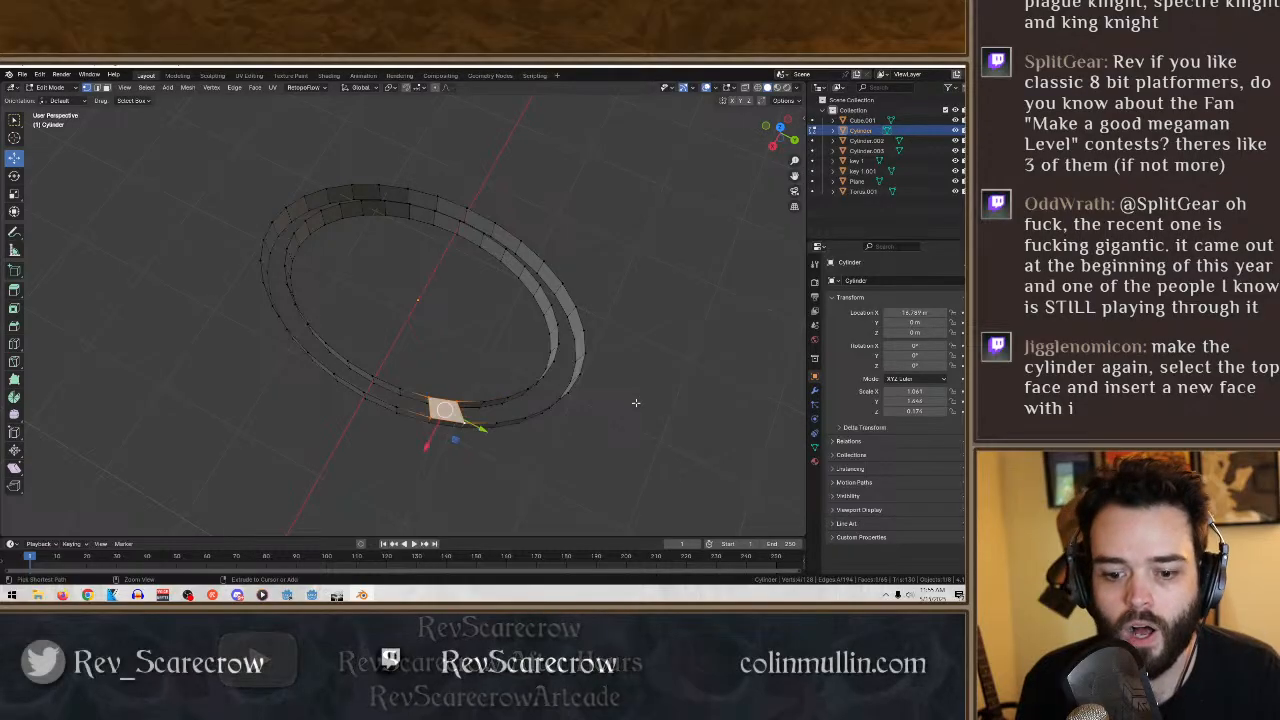
{"action": "middle_click_drag", "start_coordinate": [630, 410], "coordinate": [656, 438]}
- Delete all vertices of the joined oval ring, return to Object Mode and delete its empty Cylinder object
{"action": "left_click_drag", "start_coordinate": [663, 450], "coordinate": [62, 165]}
{"action": "key", "text": "x"}
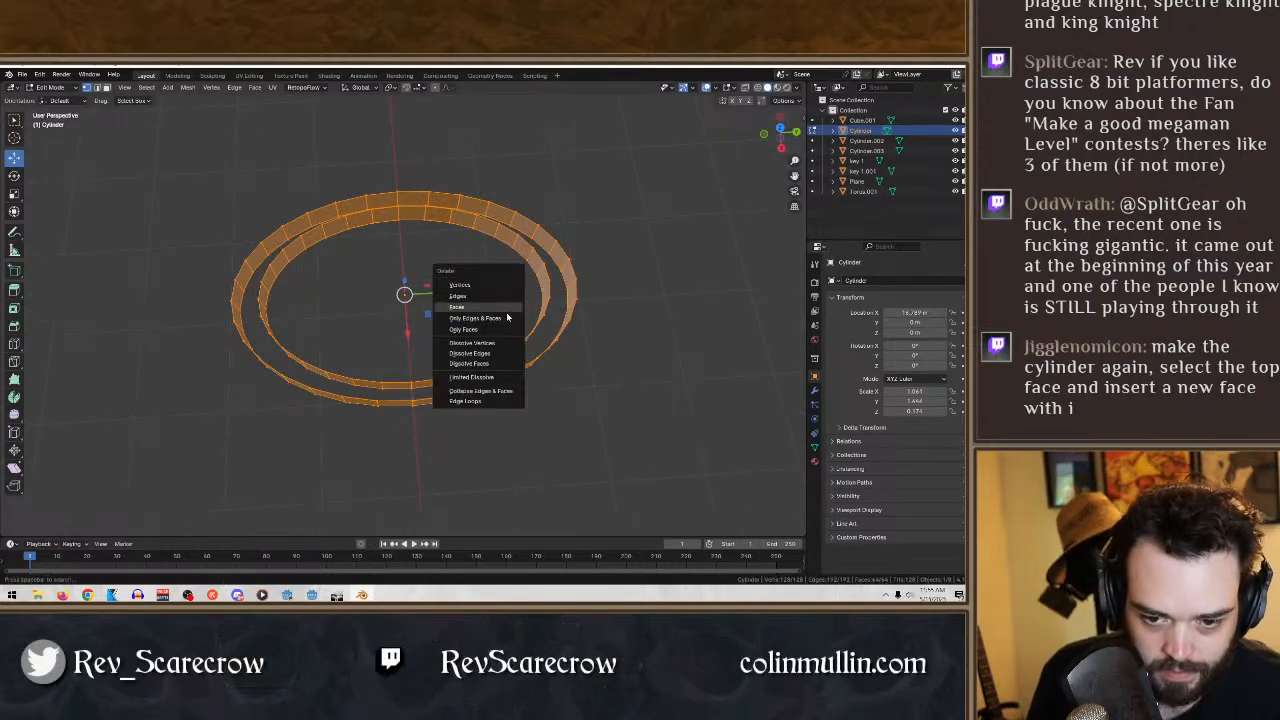
{"action": "left_click", "coordinate": [468, 284]}
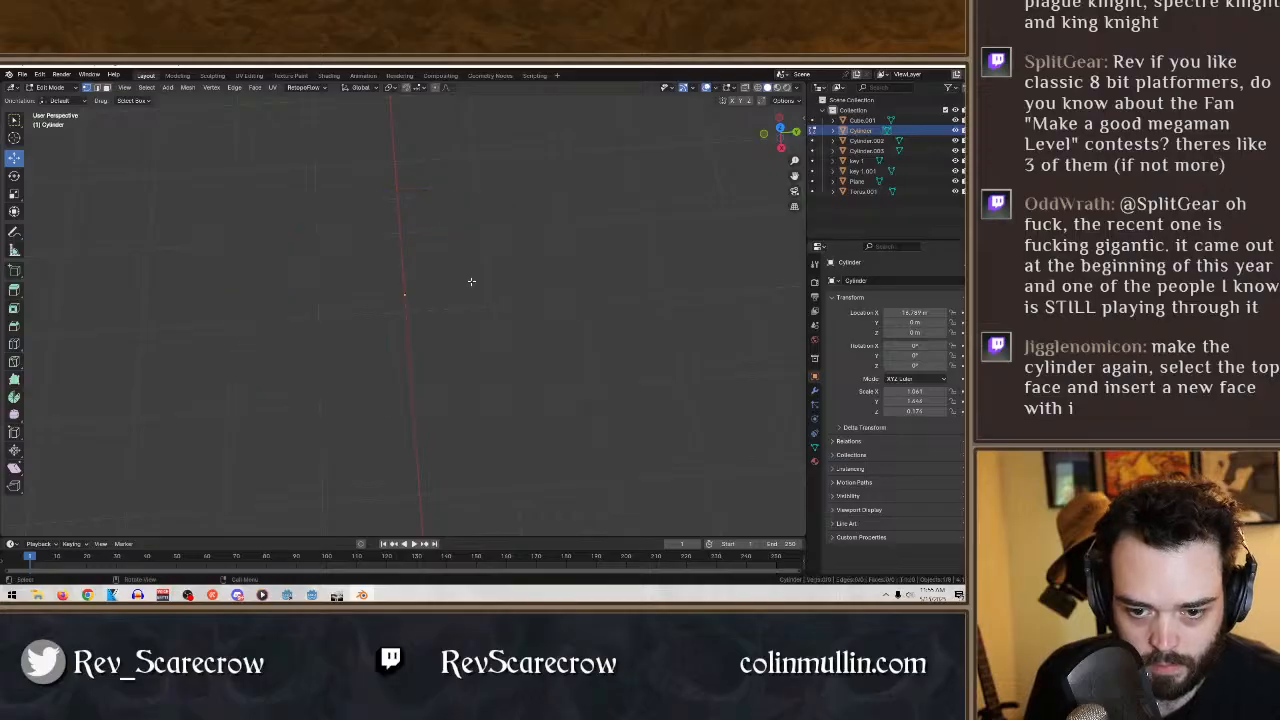
{"action": "left_click", "coordinate": [48, 87]}
{"action": "left_click", "coordinate": [72, 101]}
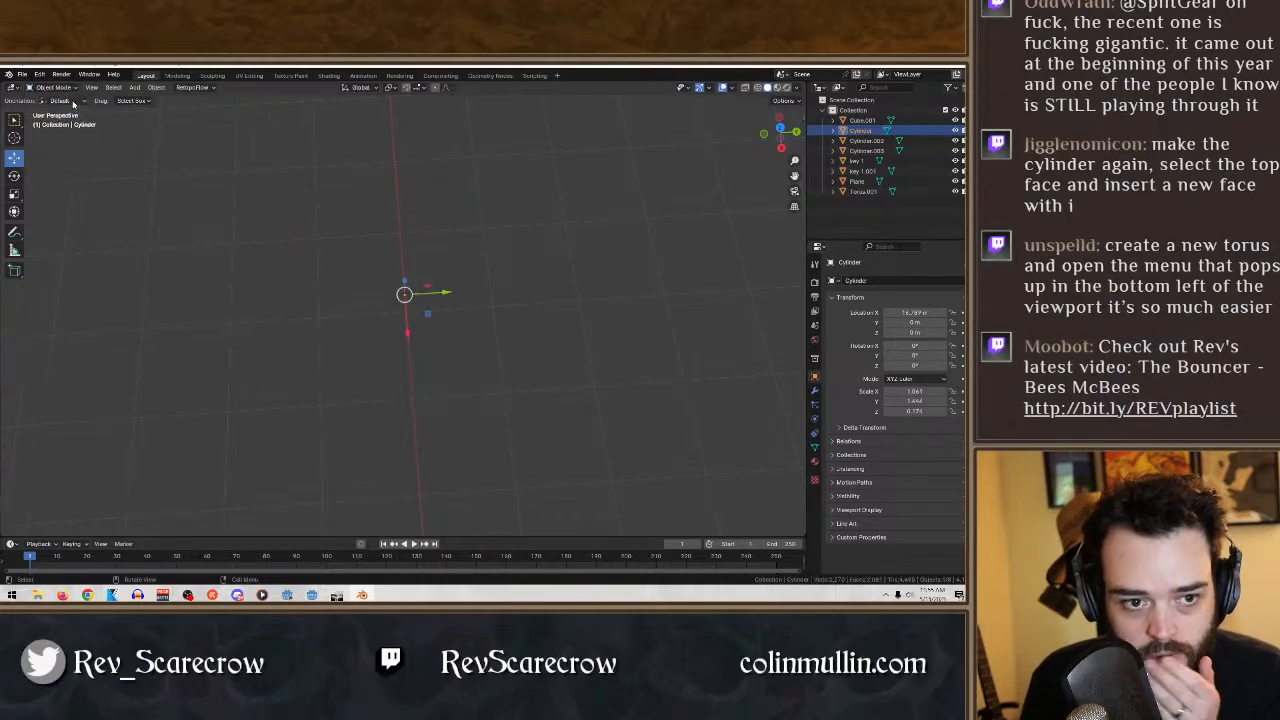
{"action": "right_click", "coordinate": [862, 131]}
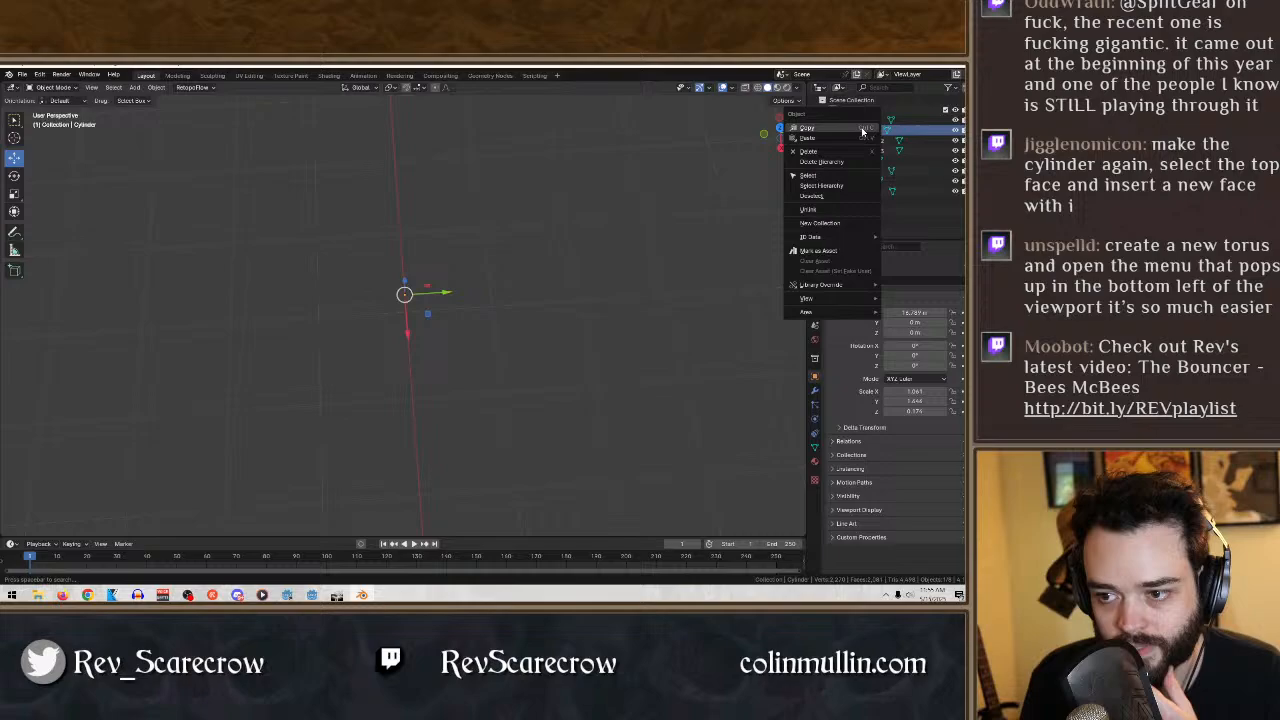
{"action": "left_click", "coordinate": [808, 151]}
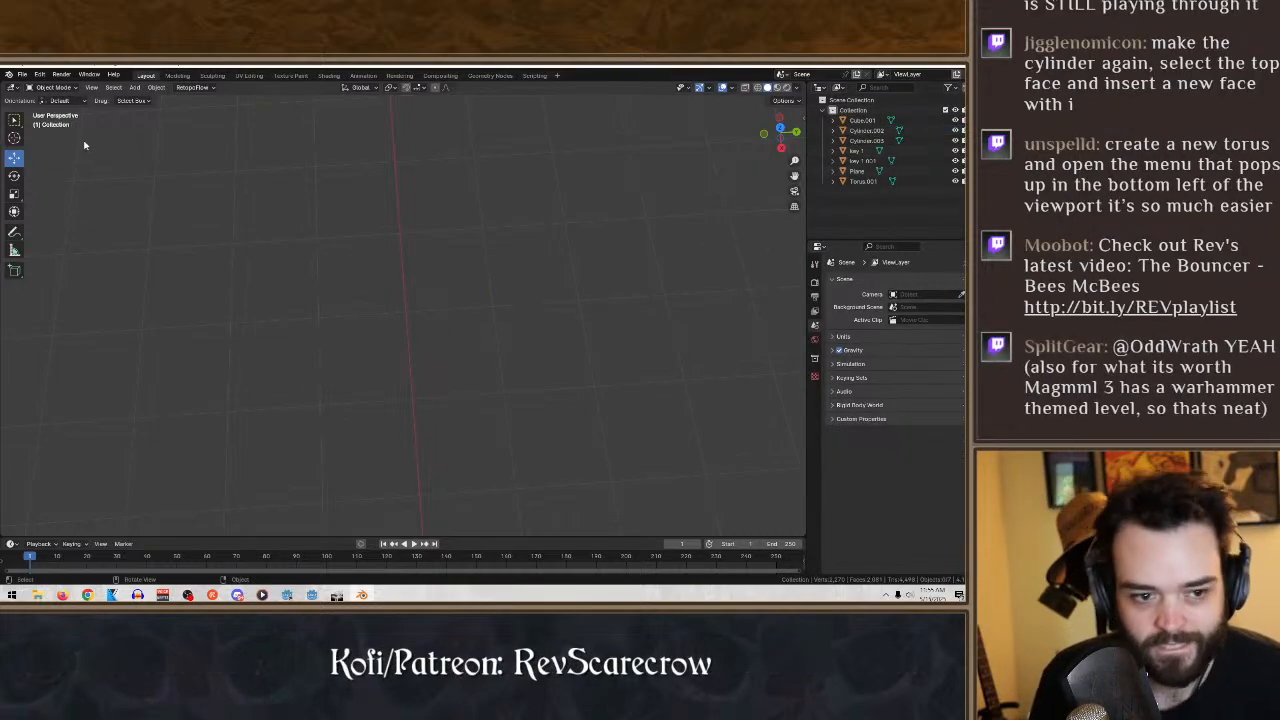
- Add a new mesh cylinder and move it about 21.4 m along the X axis, clear of the keys
{"action": "left_click", "coordinate": [135, 87]}
{"action": "mouse_move", "coordinate": [148, 99]}
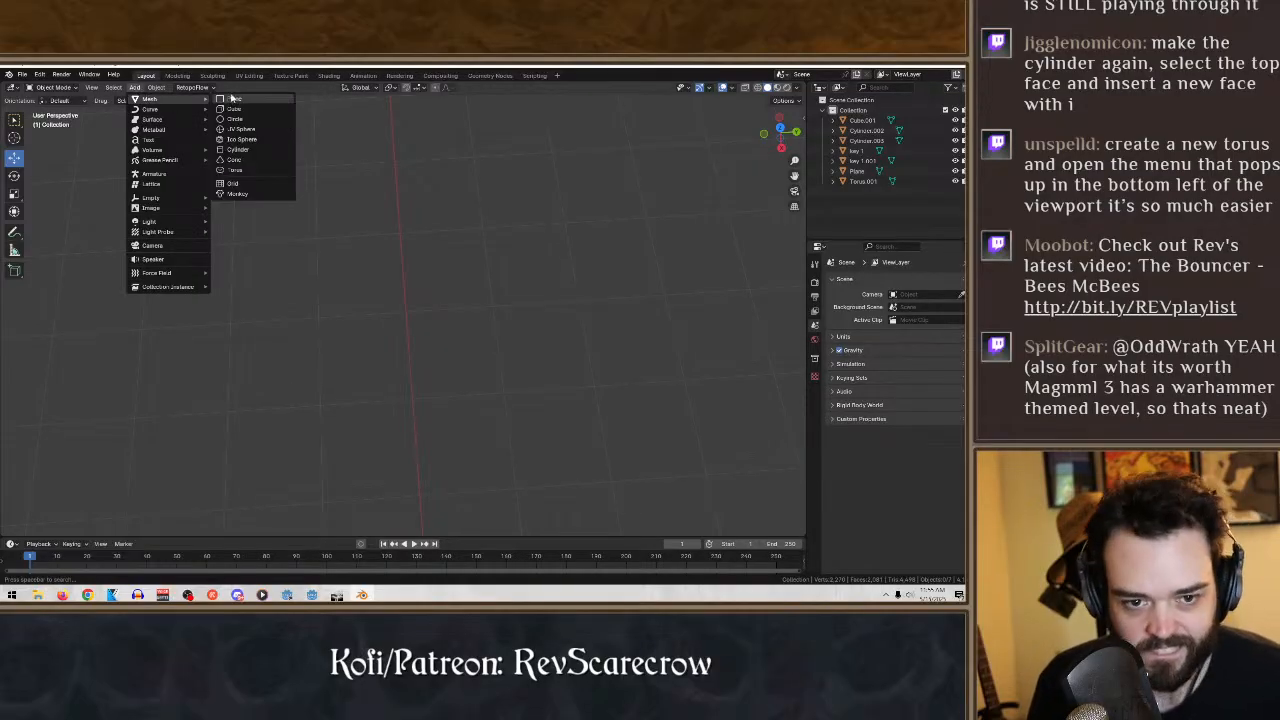
{"action": "left_click", "coordinate": [239, 150]}
{"action": "mouse_move", "coordinate": [478, 254]}
{"action": "middle_mouse_down"}
{"action": "mouse_move", "coordinate": [442, 249]}
{"action": "mouse_move", "coordinate": [480, 243]}
{"action": "mouse_move", "coordinate": [486, 274]}
{"action": "middle_mouse_up"}
{"action": "scroll", "coordinate": [442, 249], "scroll_direction": "down", "scroll_amount": 3}
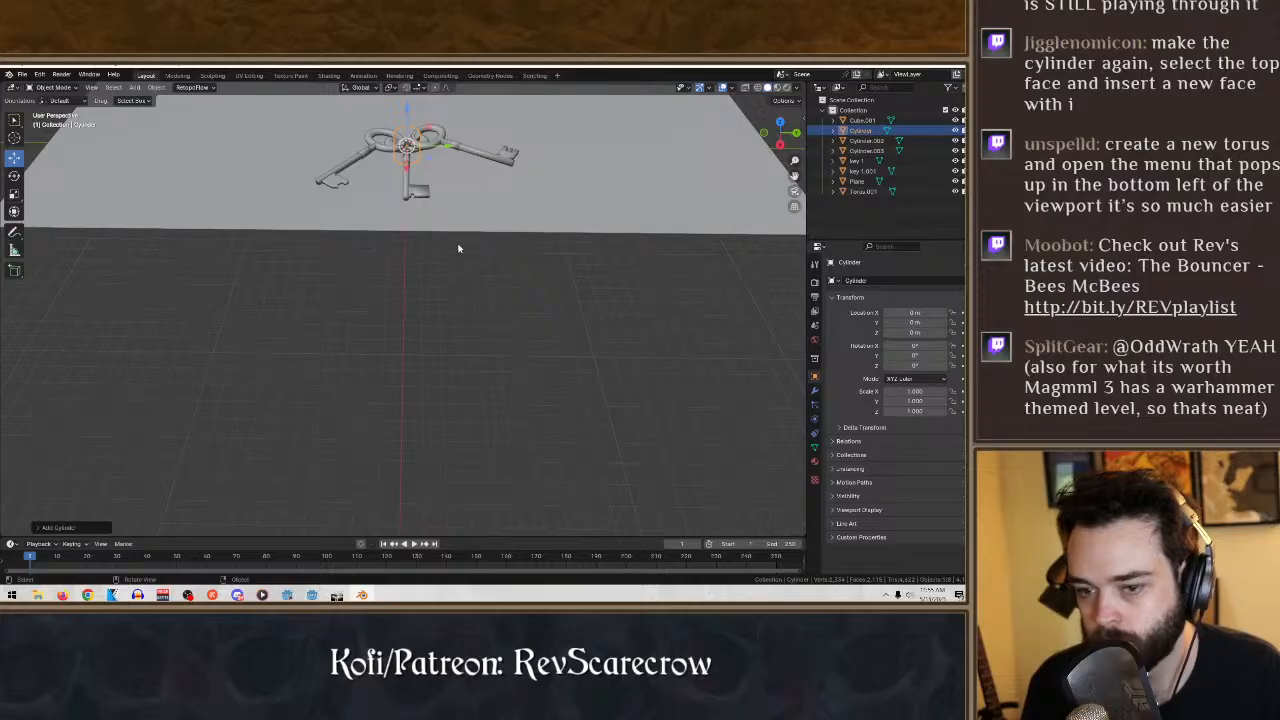
{"action": "key", "text": "g"}
{"action": "key", "text": "x"}
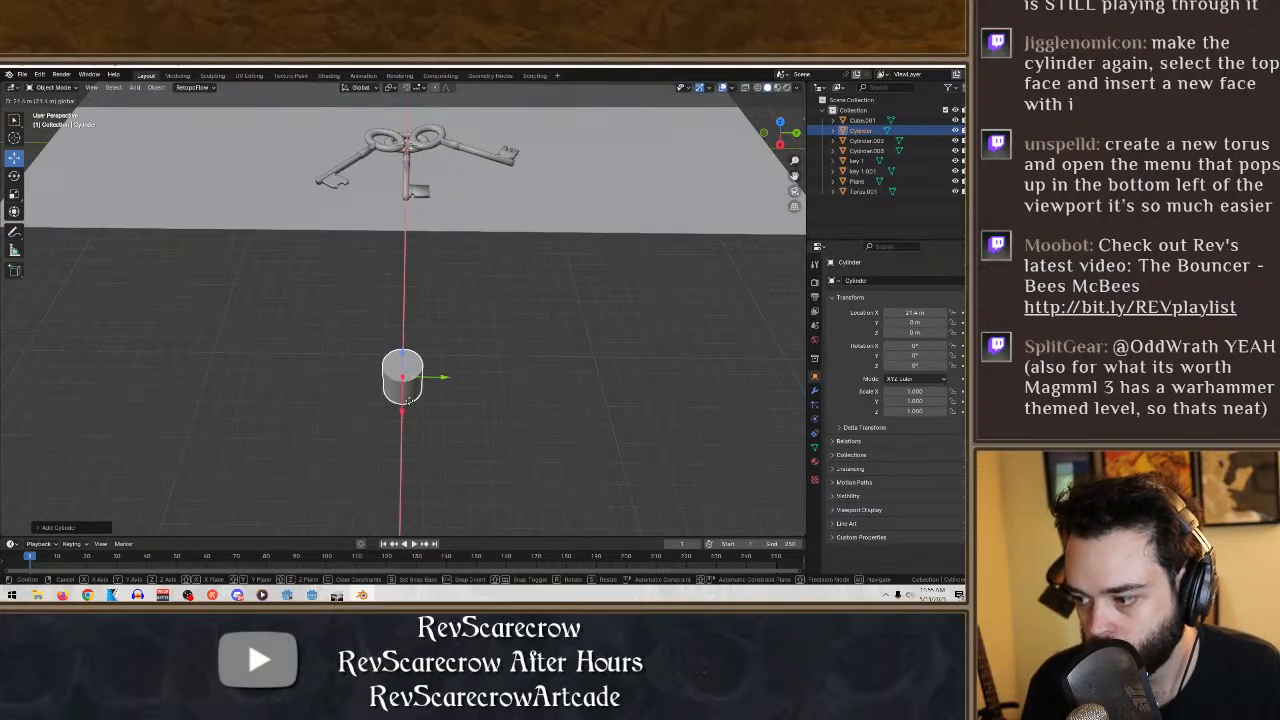
{"action": "left_click", "coordinate": [408, 400]}
- Scale the new cylinder down along the Z axis into a thin disc and switch it to Edit Mode
{"action": "middle_click_drag", "start_coordinate": [489, 306], "coordinate": [542, 229]}
{"action": "key", "text": "KP_Decimal"}
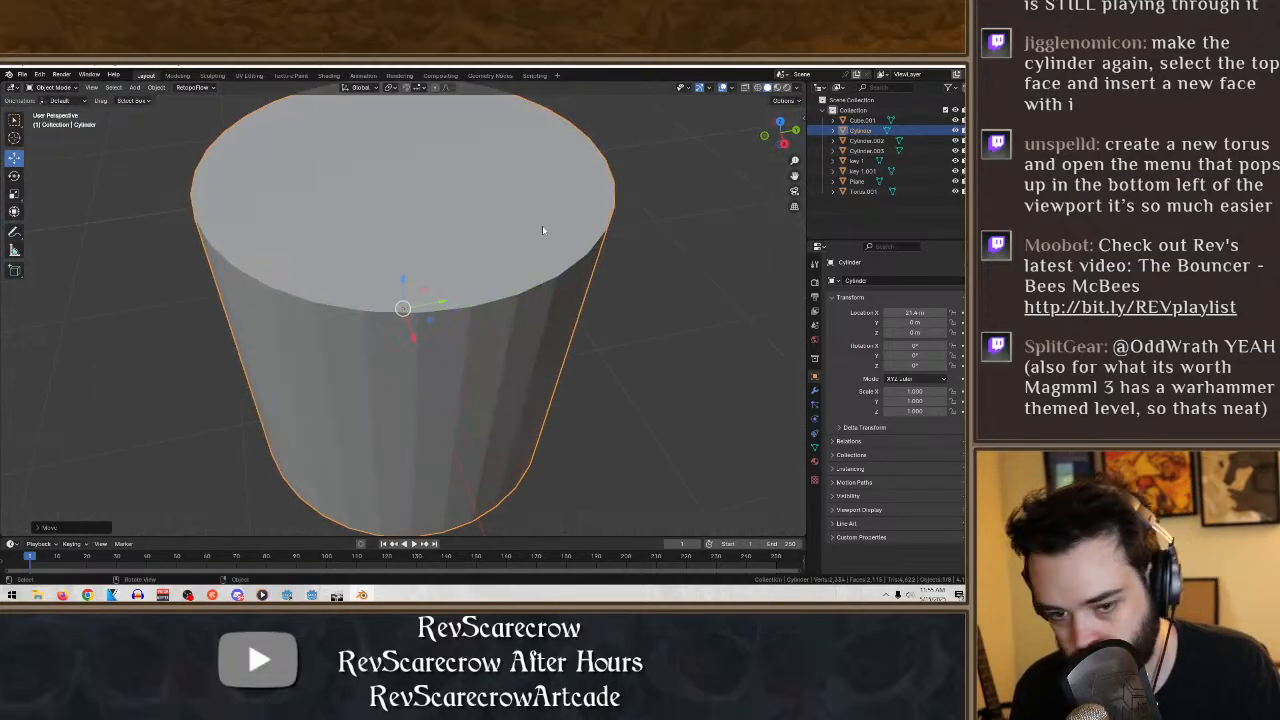
{"action": "scroll", "coordinate": [448, 261], "scroll_direction": "down", "scroll_amount": 6}
{"action": "middle_click_drag", "start_coordinate": [448, 261], "coordinate": [427, 279]}
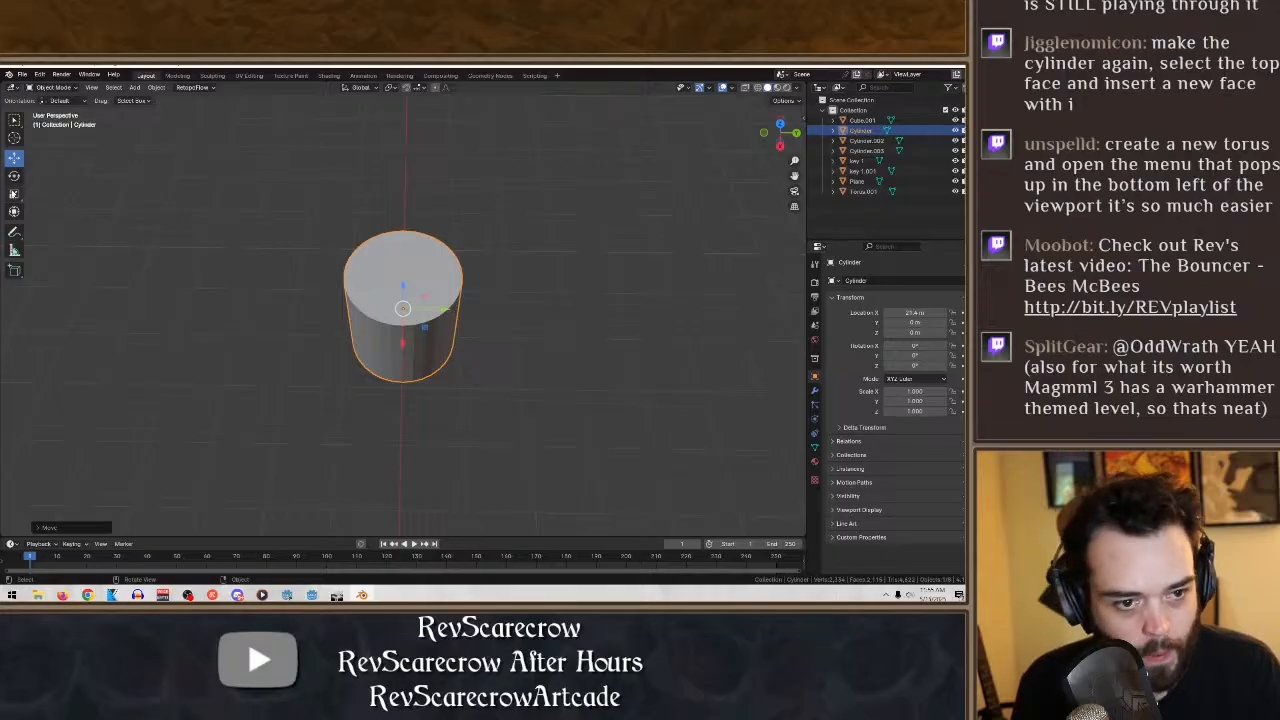
{"action": "left_click", "coordinate": [14, 194]}
{"action": "left_click_drag", "start_coordinate": [404, 287], "coordinate": [408, 316]}
{"action": "middle_click_drag", "start_coordinate": [475, 310], "coordinate": [513, 311]}
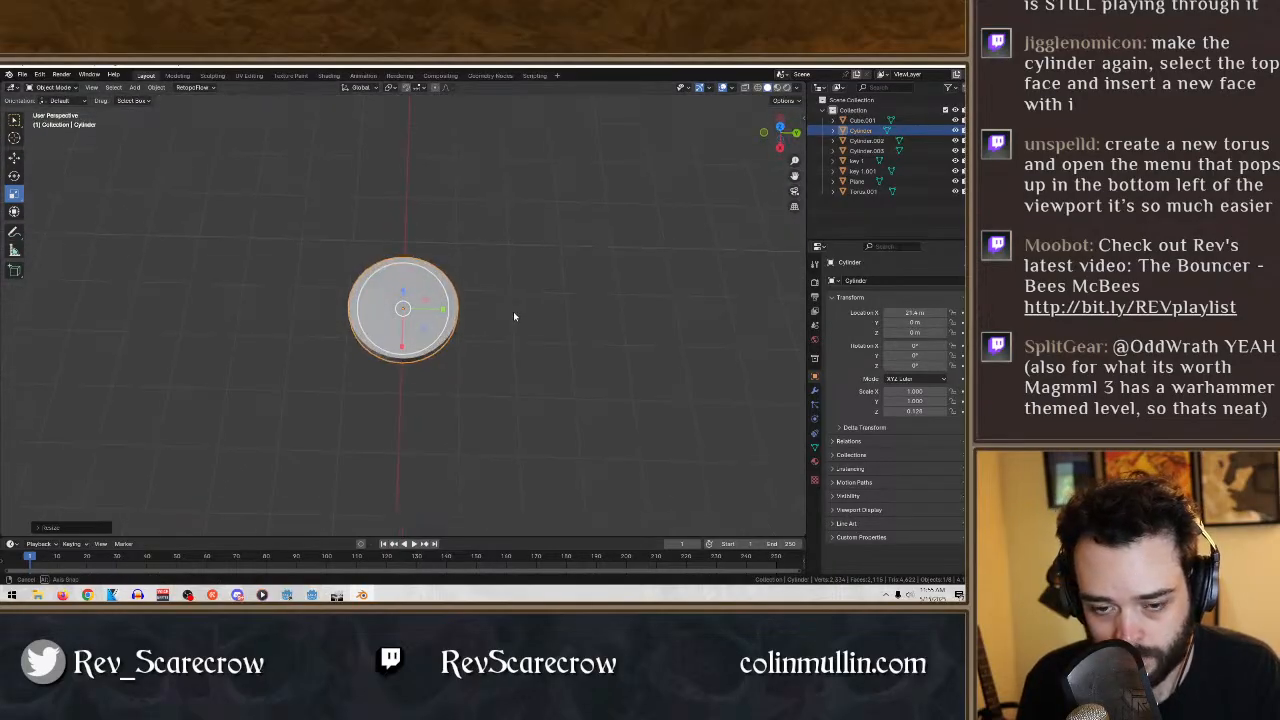
{"action": "left_click", "coordinate": [52, 87]}
{"action": "left_click", "coordinate": [55, 110]}
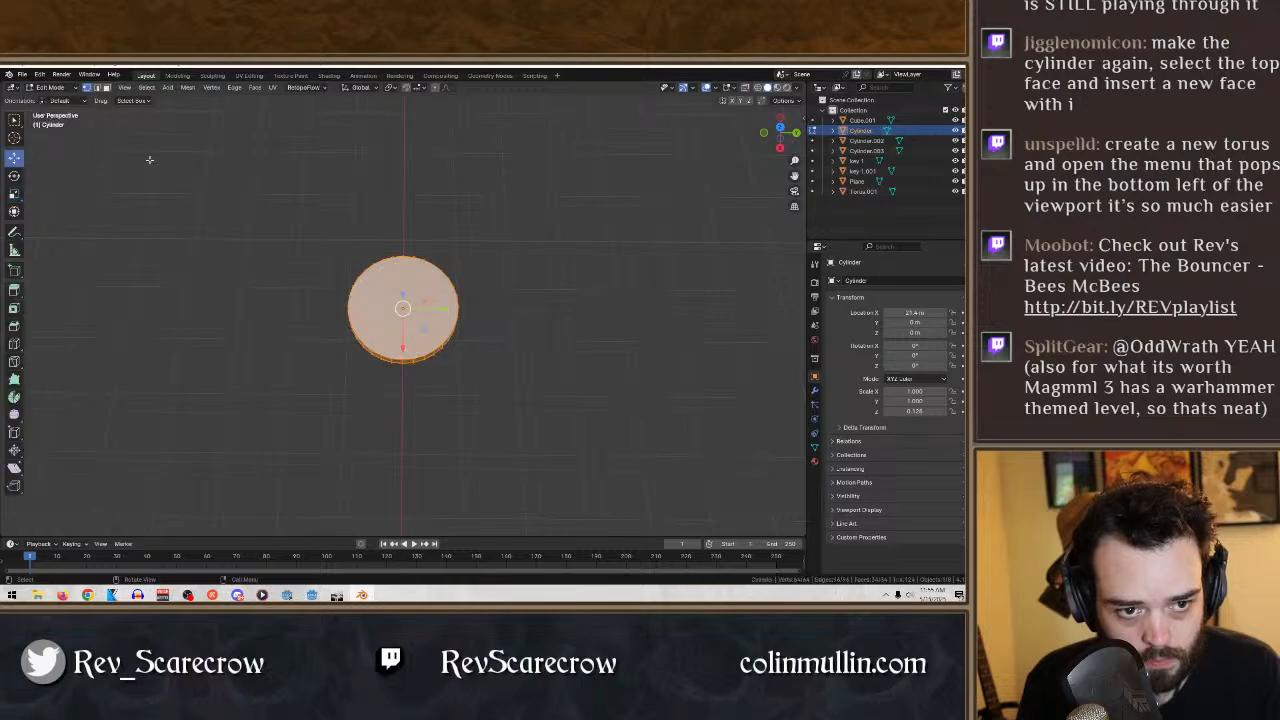
- Try stretching the disc's mesh into an oval along the Y axis, and undo the scaling
{"action": "left_click", "coordinate": [14, 193]}
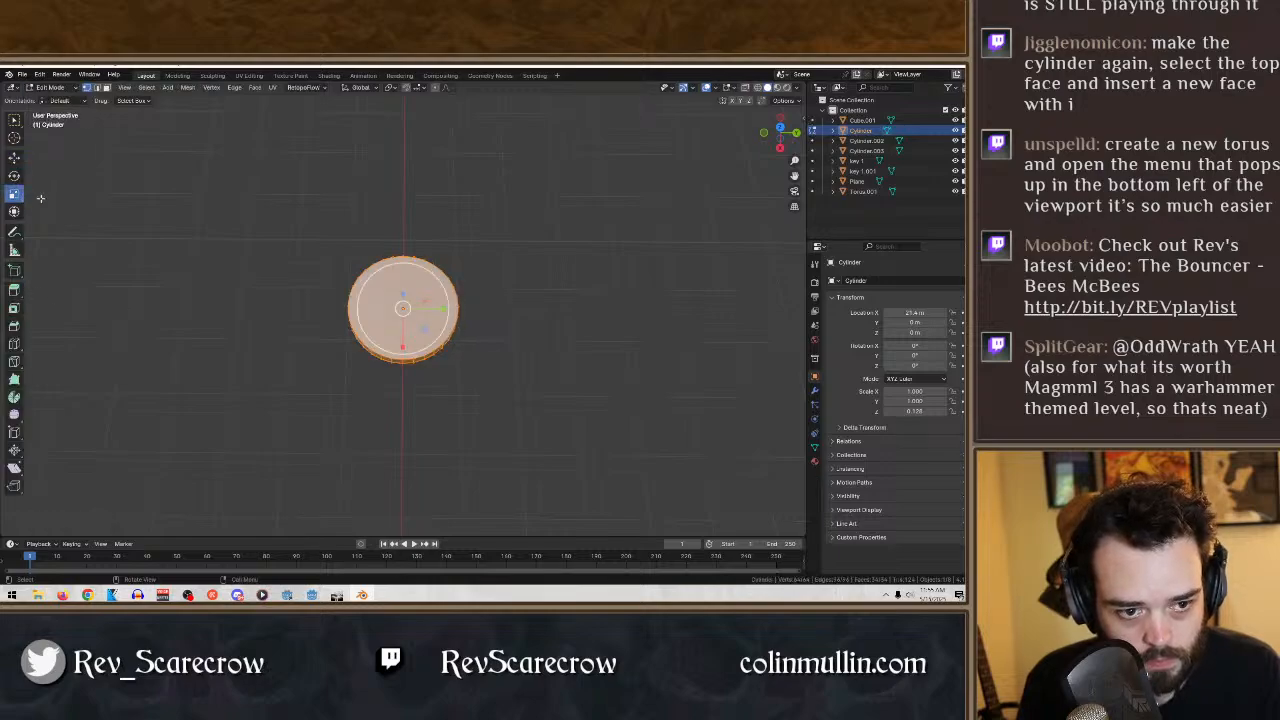
{"action": "left_click_drag", "start_coordinate": [444, 307], "coordinate": [475, 307]}
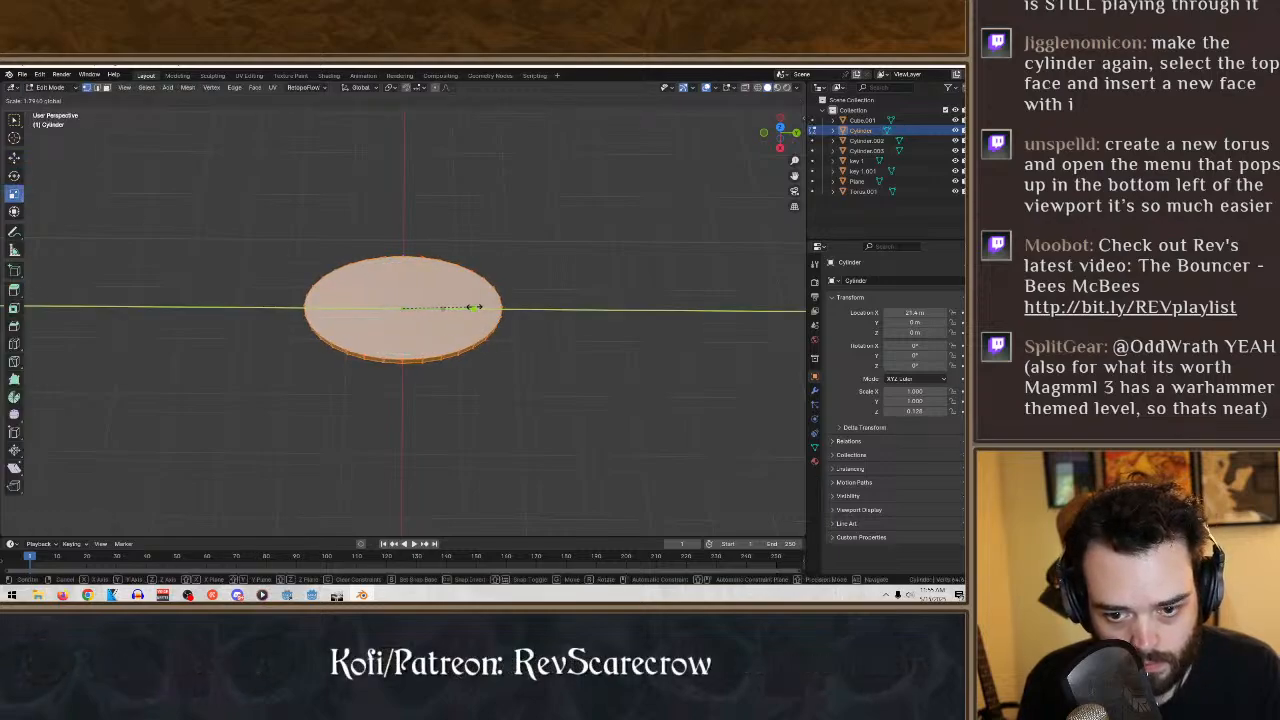
{"action": "key", "text": "ctrl+z"}
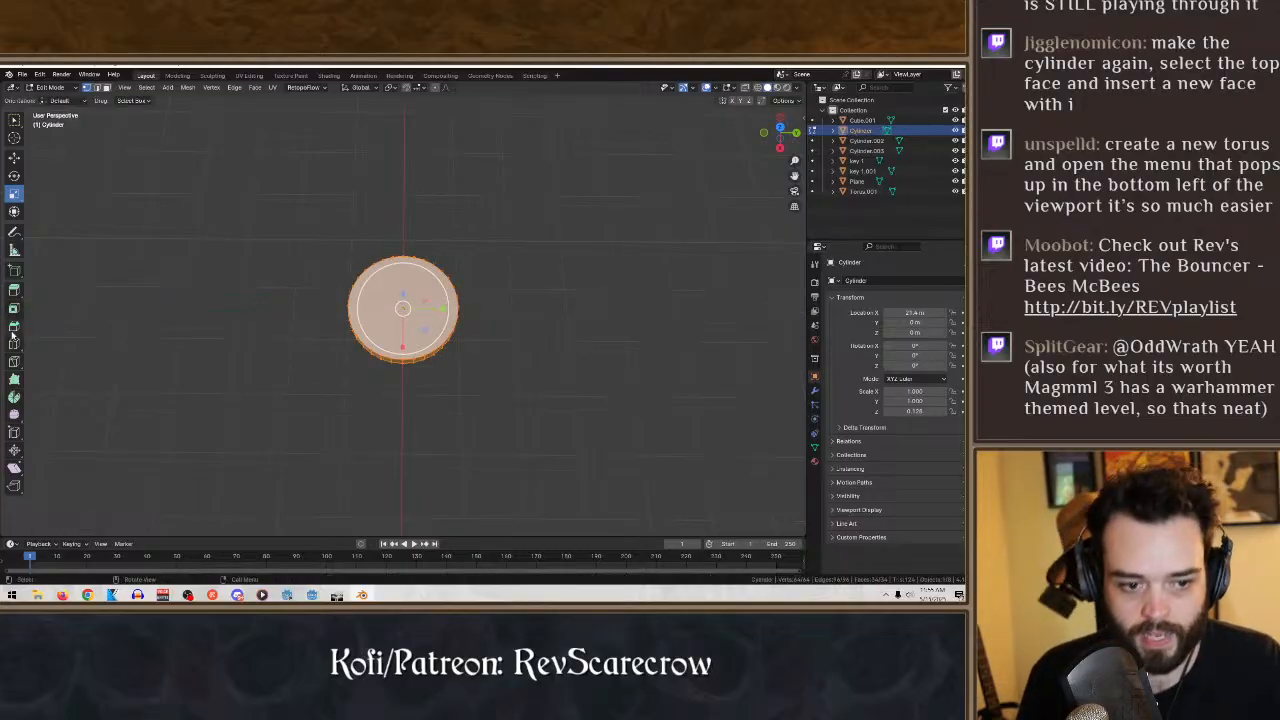
- Box-select the vertices of the disc's top face, open the delete options, and cancel and clear the selection
{"action": "left_click", "coordinate": [14, 327]}
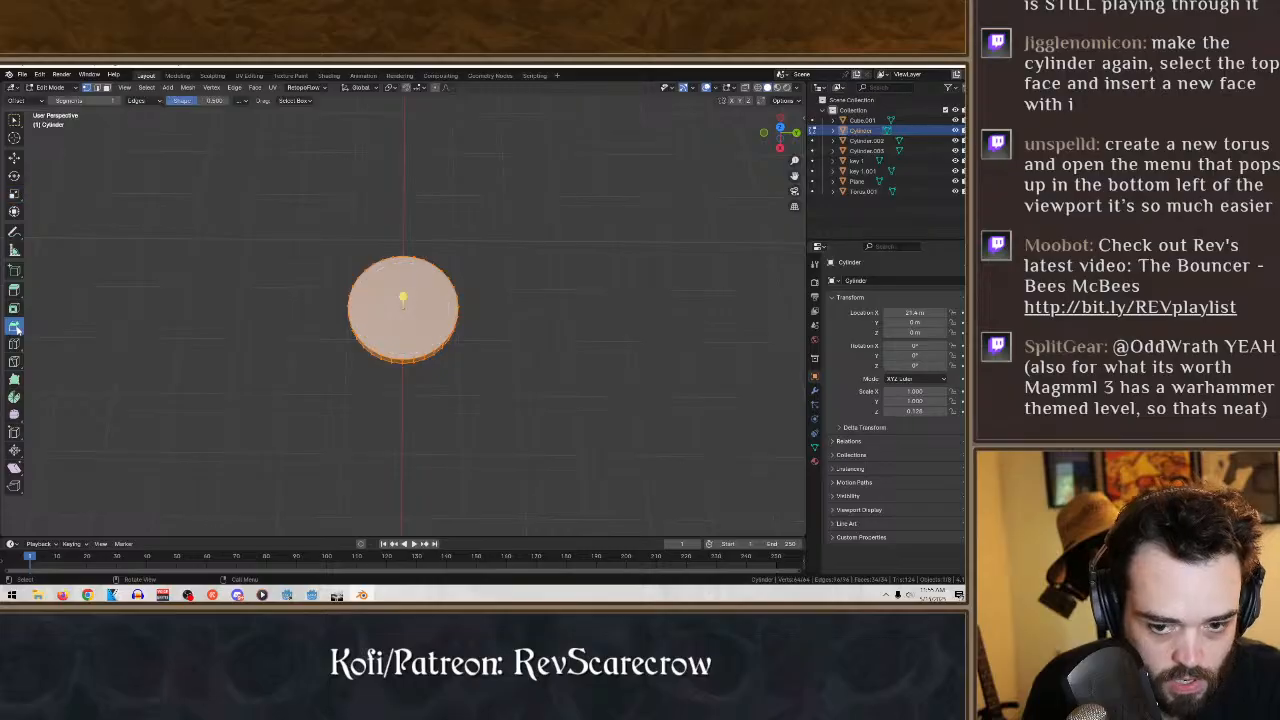
{"action": "left_click", "coordinate": [16, 119]}
{"action": "left_click", "coordinate": [690, 288]}
{"action": "scroll", "coordinate": [540, 365], "scroll_direction": "up", "scroll_amount": 2}
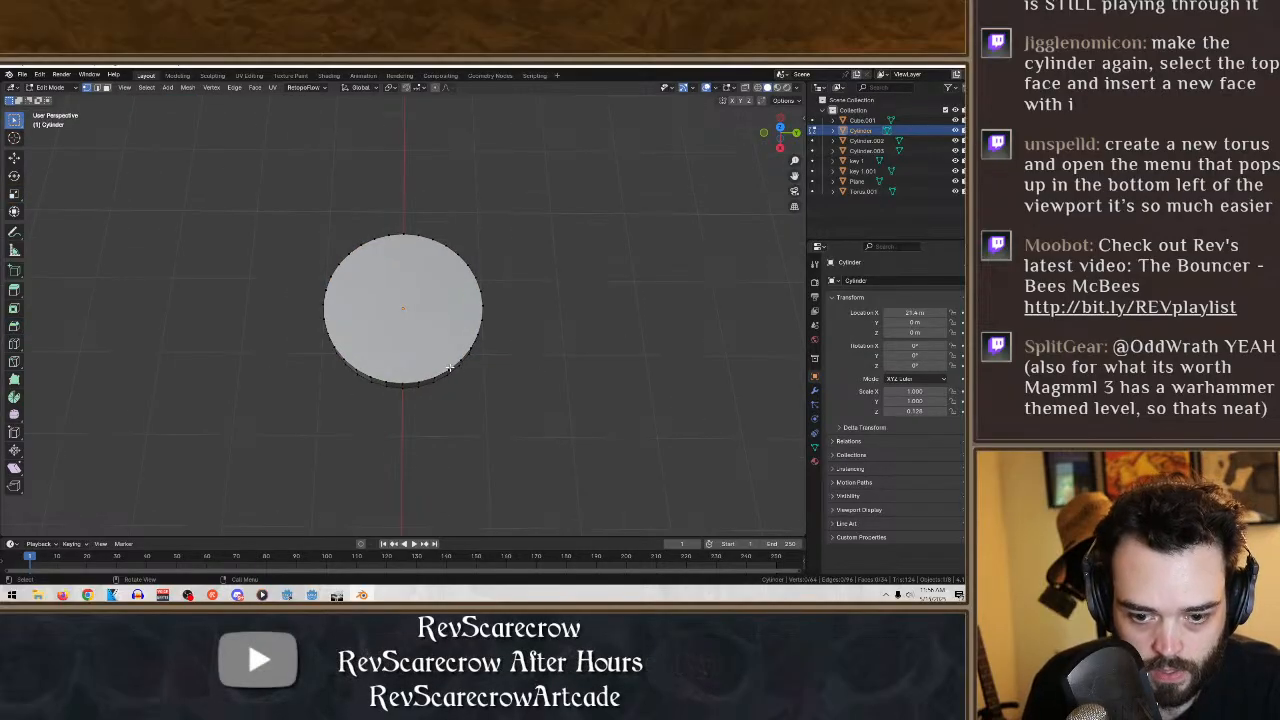
{"action": "middle_click_drag", "start_coordinate": [570, 340], "coordinate": [523, 291]}
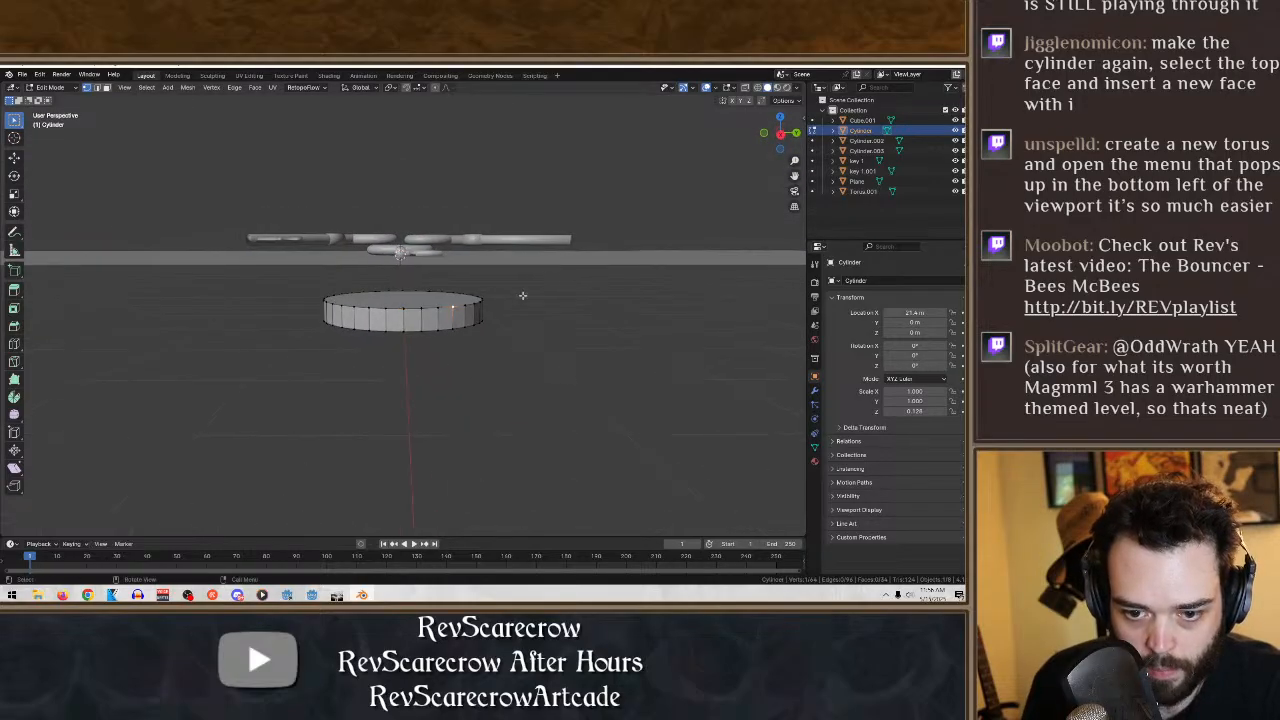
{"action": "left_click_drag", "start_coordinate": [497, 310], "coordinate": [307, 242]}
{"action": "middle_click_drag", "start_coordinate": [438, 261], "coordinate": [331, 379]}
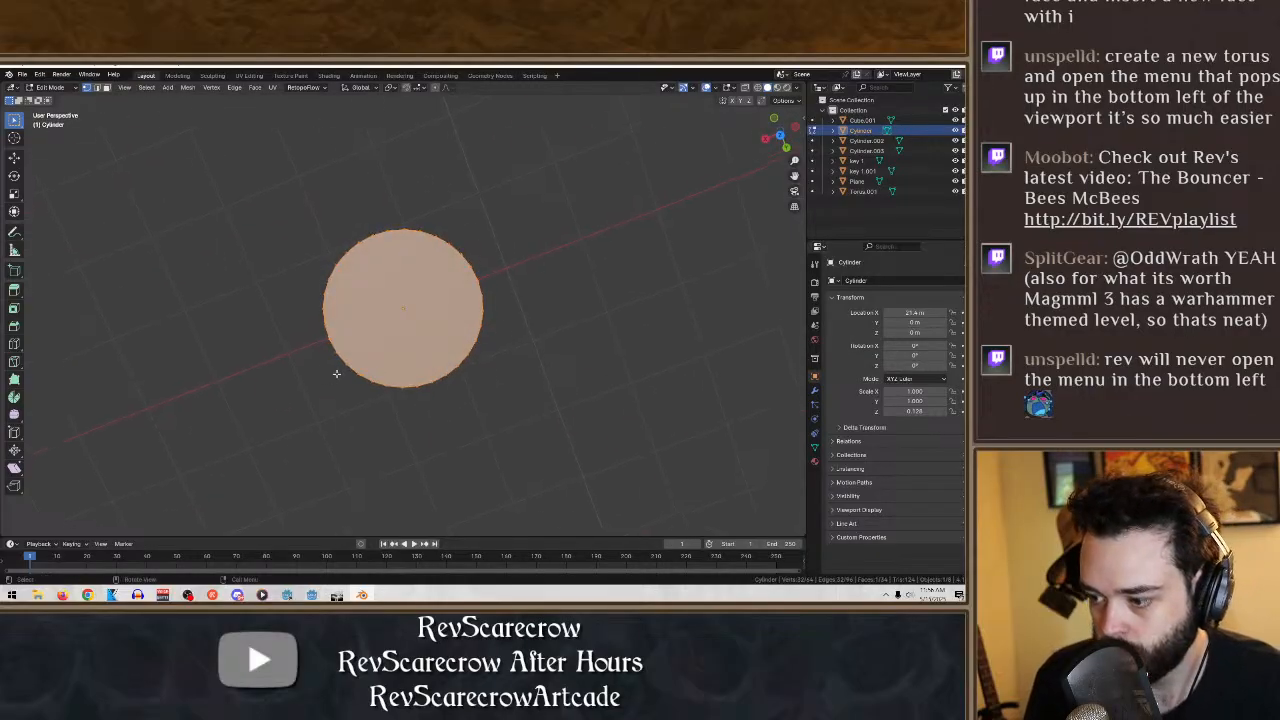
{"action": "key", "text": "x"}
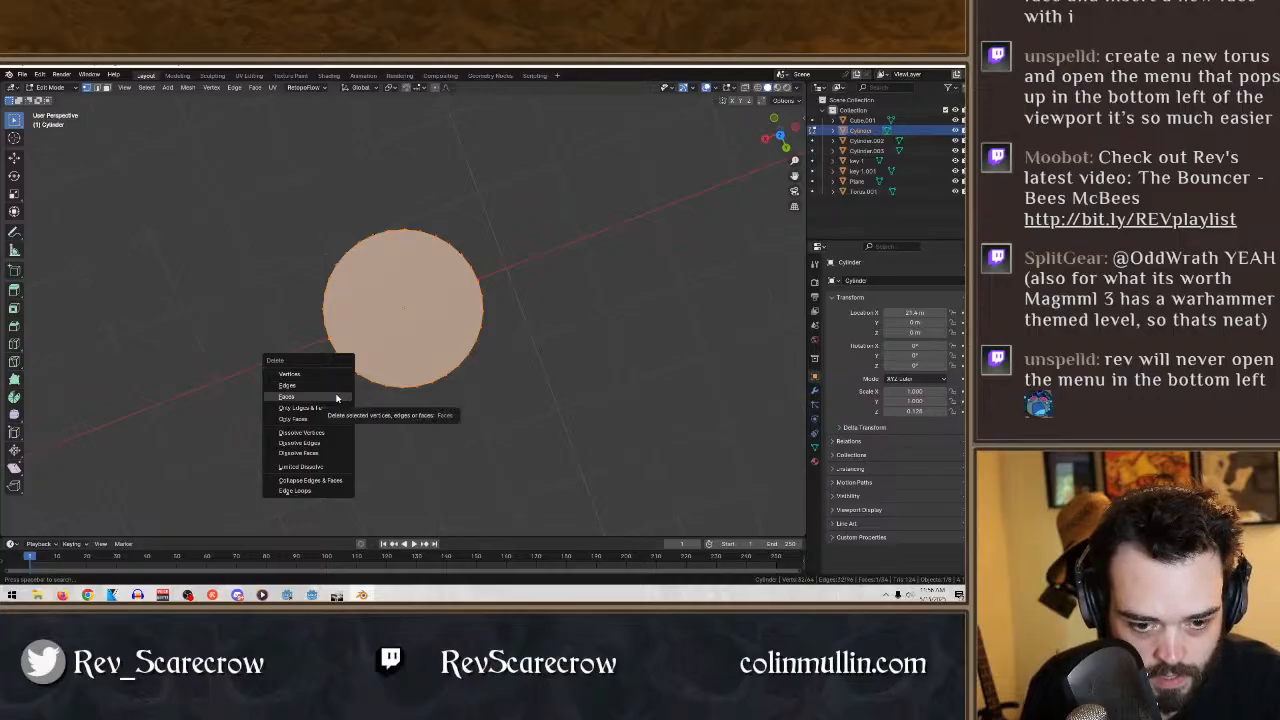
{"action": "left_click", "coordinate": [538, 353]}
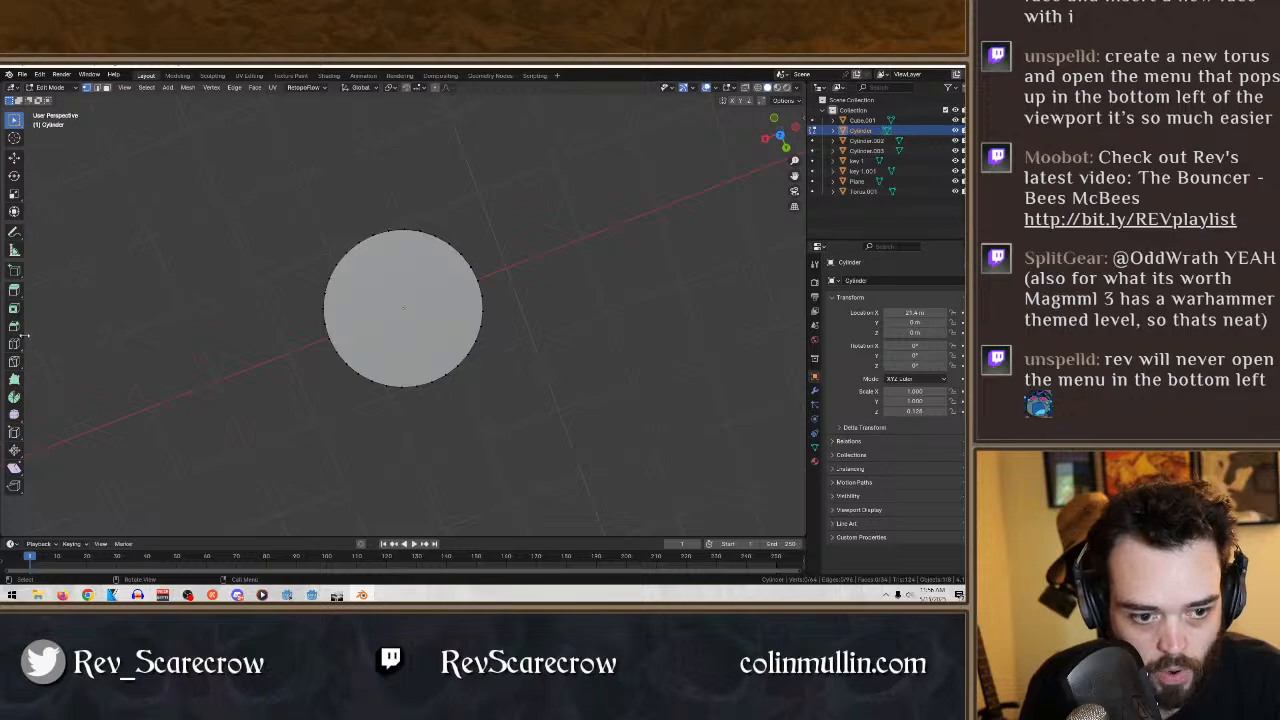
- Show the disc in wireframe shading and box-select every vertex of its upper rim
{"action": "middle_click_drag", "start_coordinate": [529, 332], "coordinate": [495, 175]}
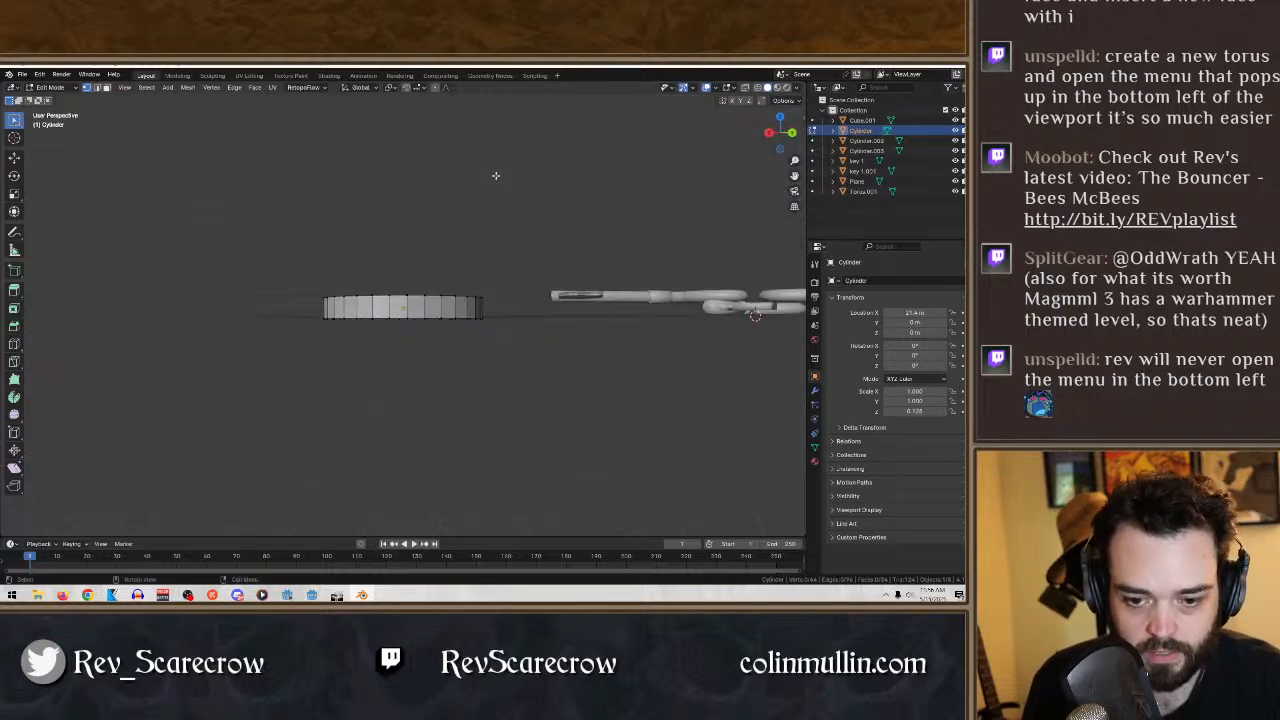
{"action": "middle_click_drag", "start_coordinate": [518, 300], "coordinate": [718, 121]}
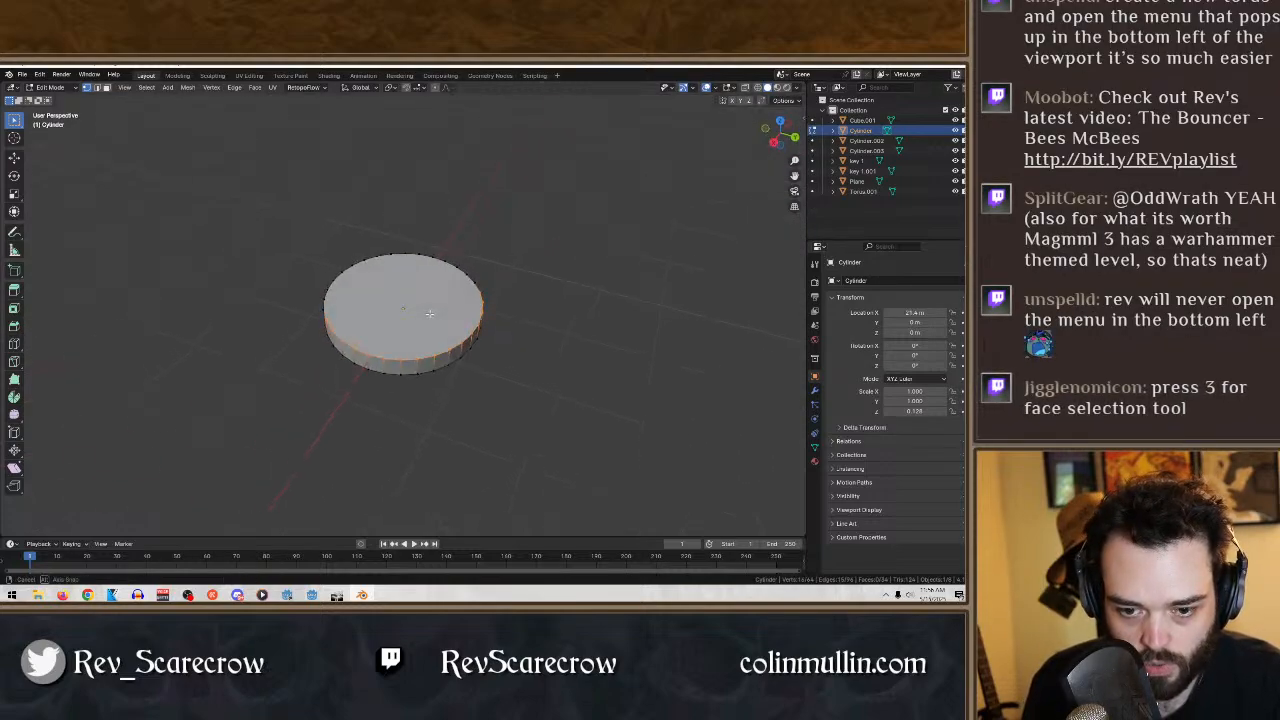
{"action": "left_click", "coordinate": [758, 88]}
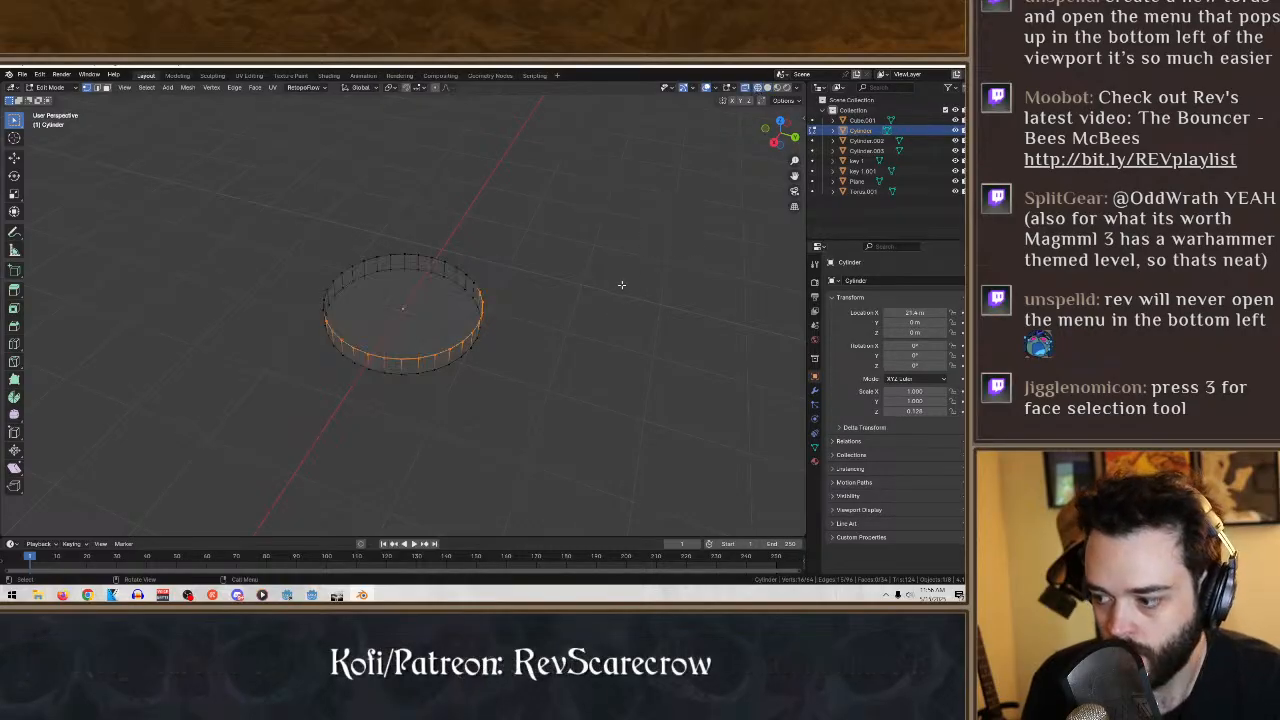
{"action": "mouse_move", "coordinate": [620, 285]}
{"action": "middle_mouse_down"}
{"action": "mouse_move", "coordinate": [616, 250]}
{"action": "mouse_move", "coordinate": [509, 311]}
{"action": "mouse_move", "coordinate": [517, 277]}
{"action": "mouse_move", "coordinate": [518, 305]}
{"action": "middle_mouse_up"}
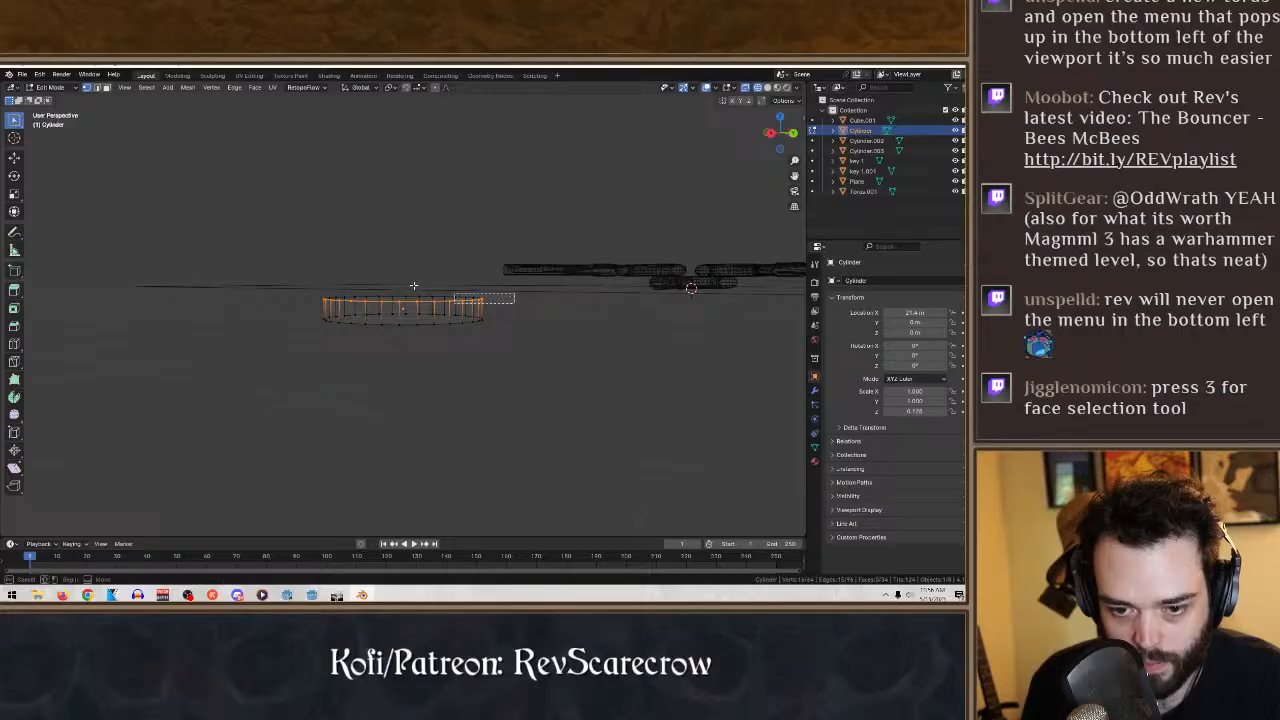
{"action": "middle_click_drag", "start_coordinate": [316, 267], "coordinate": [503, 394]}
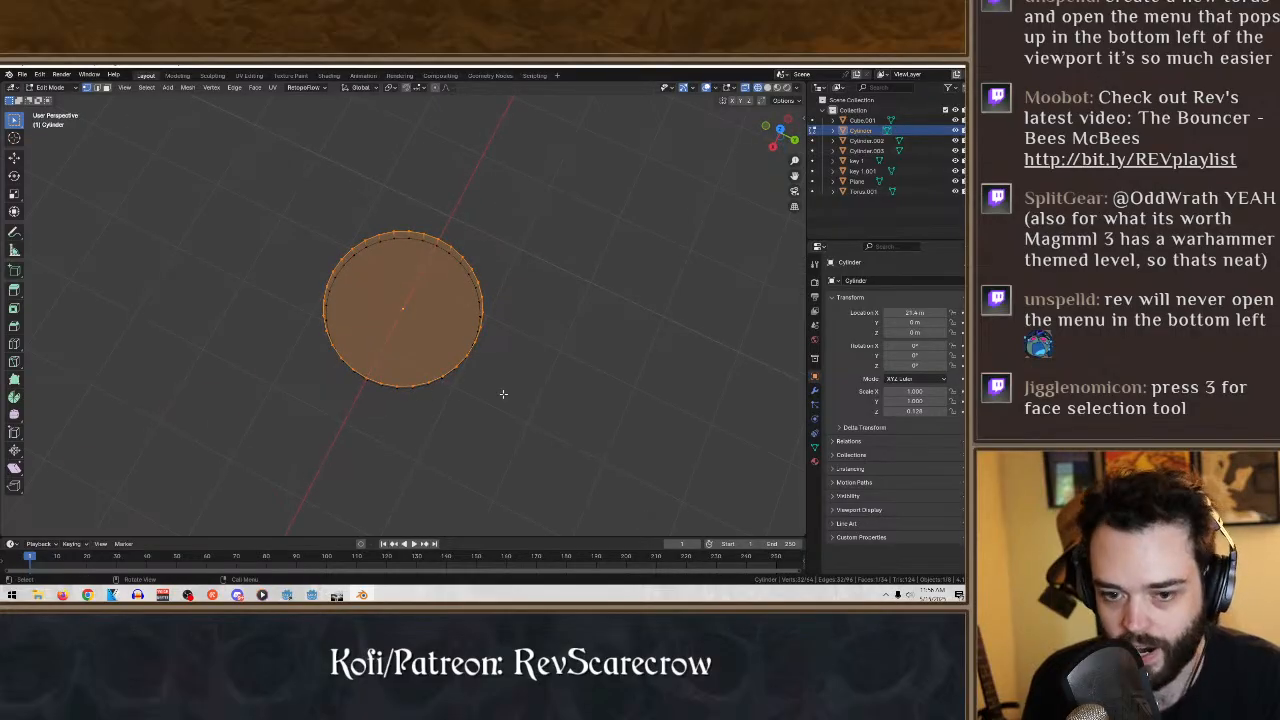
- Return to solid shading and inset the disc's top face by about 0.13 m to form a border
{"action": "left_click", "coordinate": [767, 88]}
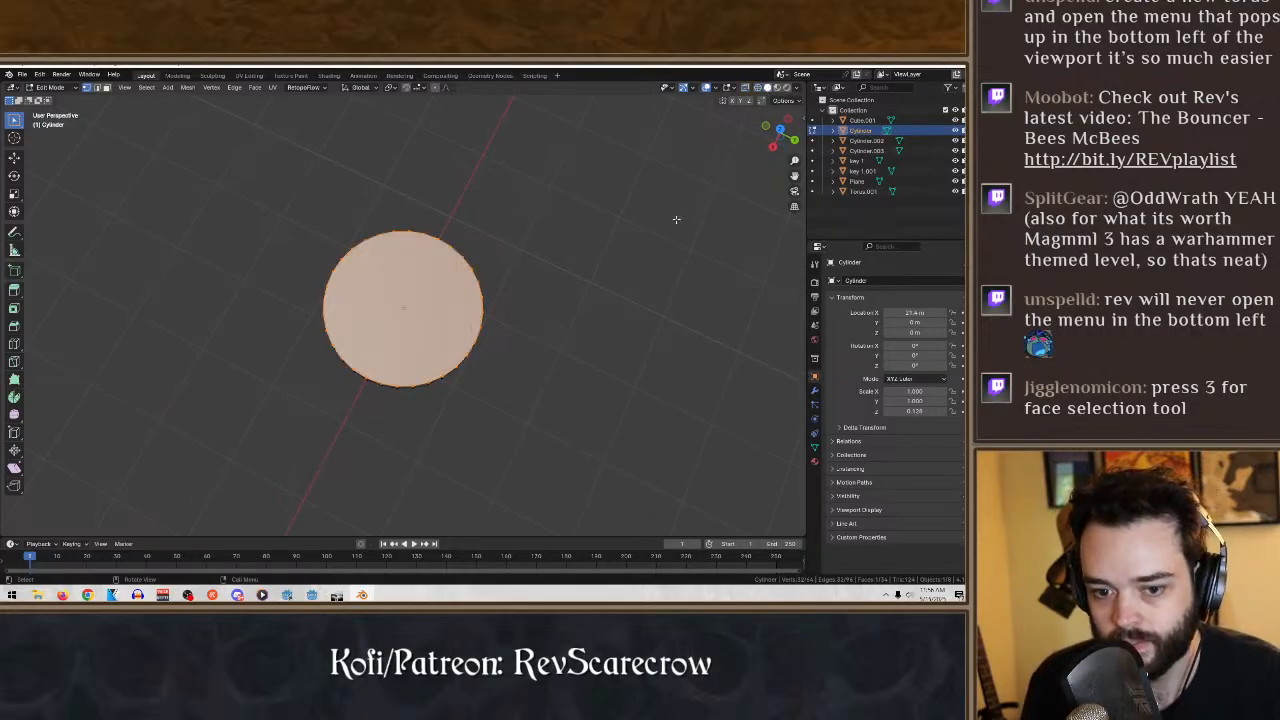
{"action": "left_click", "coordinate": [14, 308]}
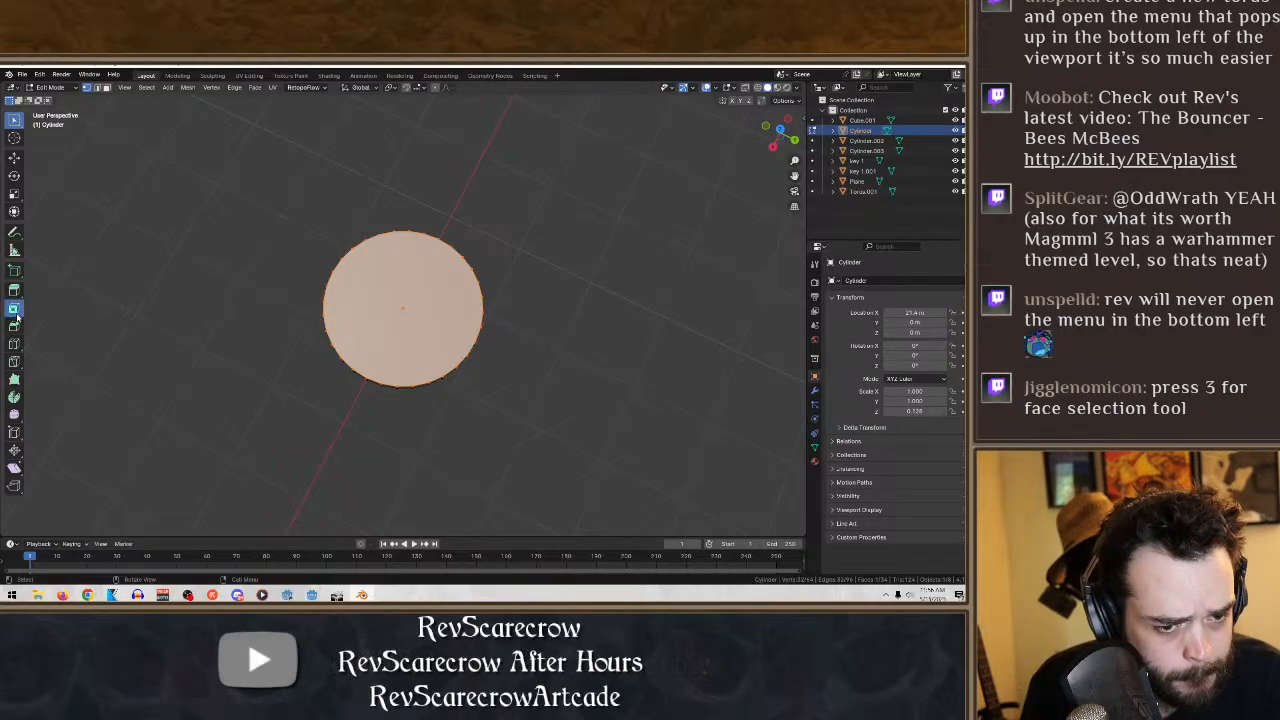
{"action": "left_click_drag", "start_coordinate": [412, 316], "coordinate": [400, 305]}
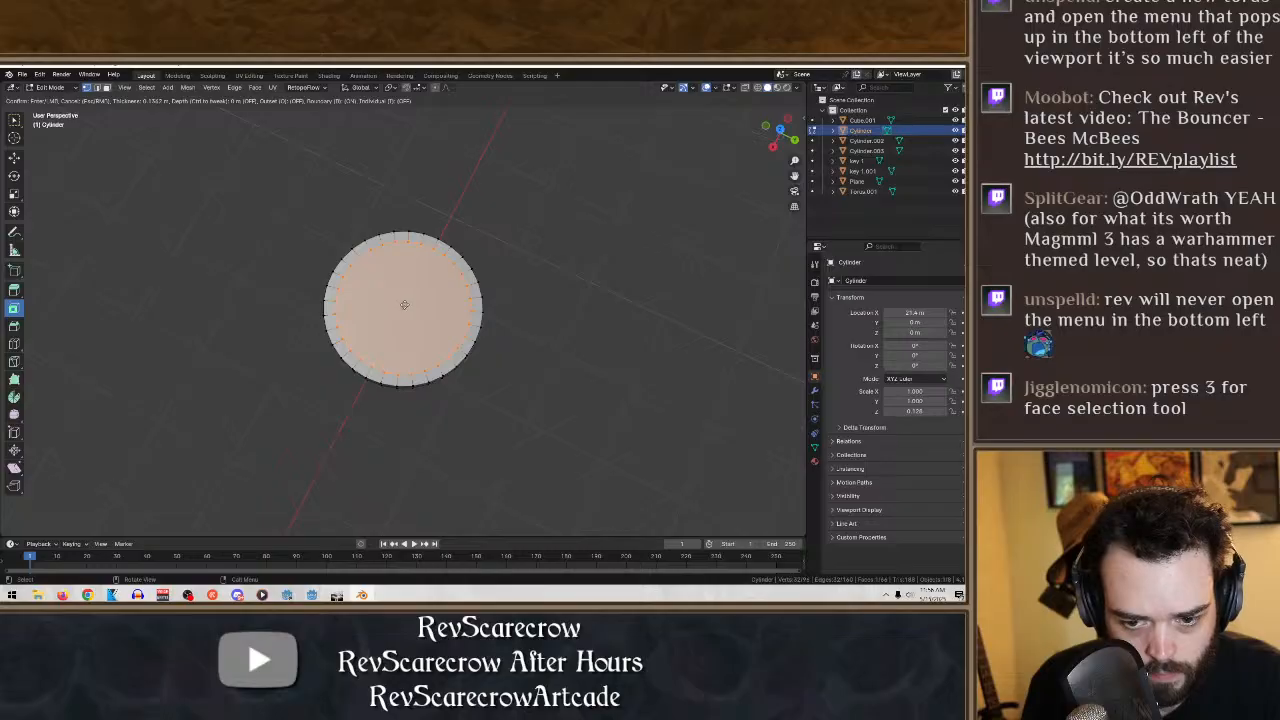
- Finish the inset on the disc's top face and check the border from the side and from above
{"action": "left_click_drag", "start_coordinate": [405, 305], "coordinate": [406, 304]}
{"action": "middle_click_drag", "start_coordinate": [576, 344], "coordinate": [614, 292]}
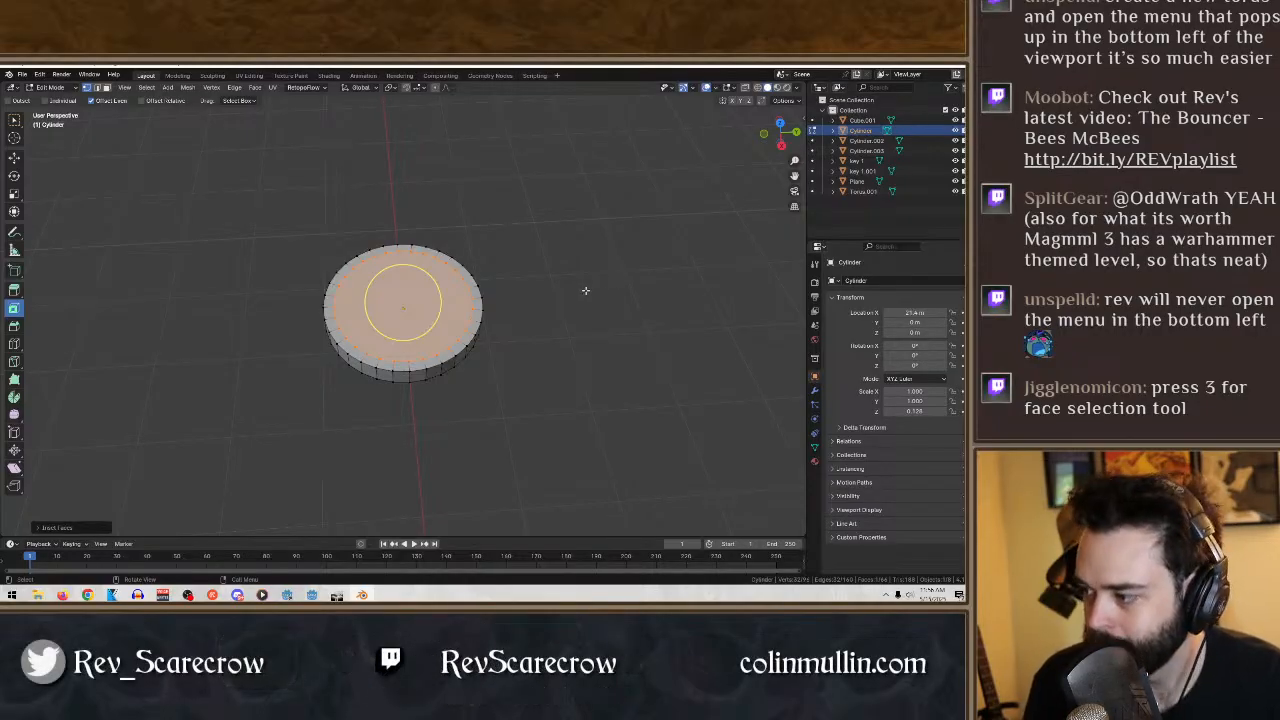
{"action": "middle_click_drag", "start_coordinate": [582, 292], "coordinate": [566, 341]}
{"action": "middle_click_drag", "start_coordinate": [440, 200], "coordinate": [462, 338]}
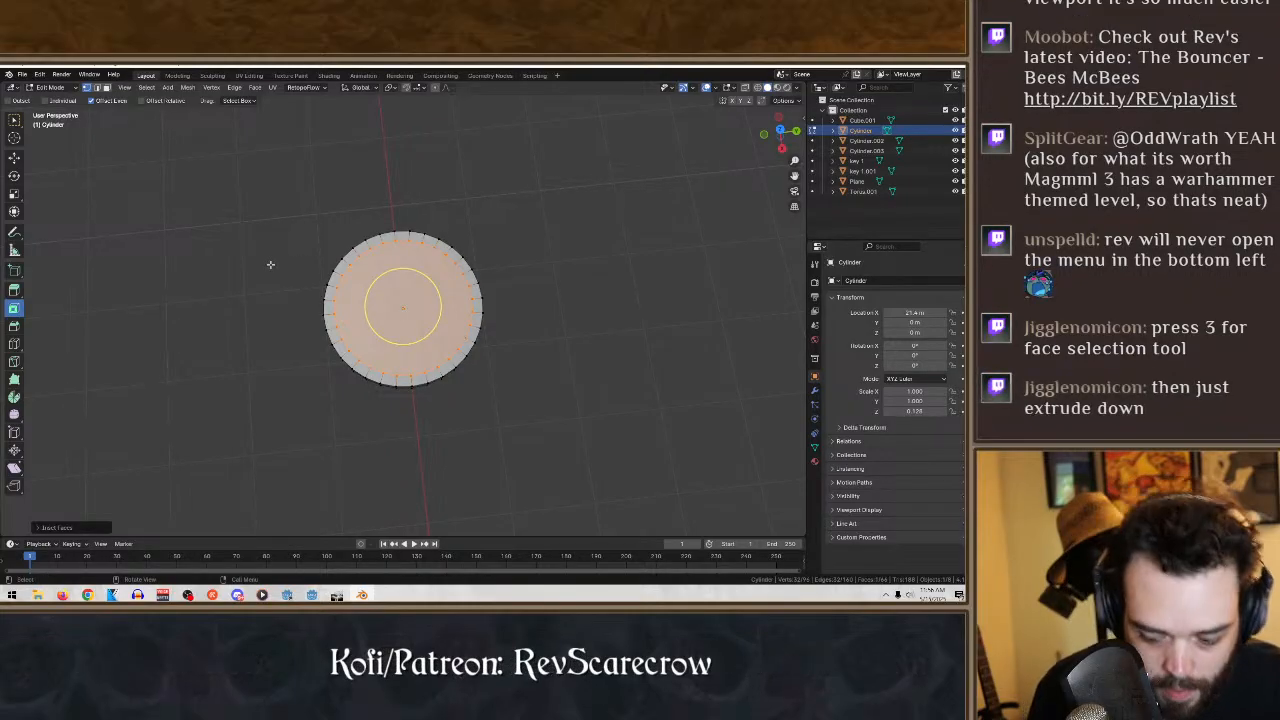
{"action": "key", "text": "x"}
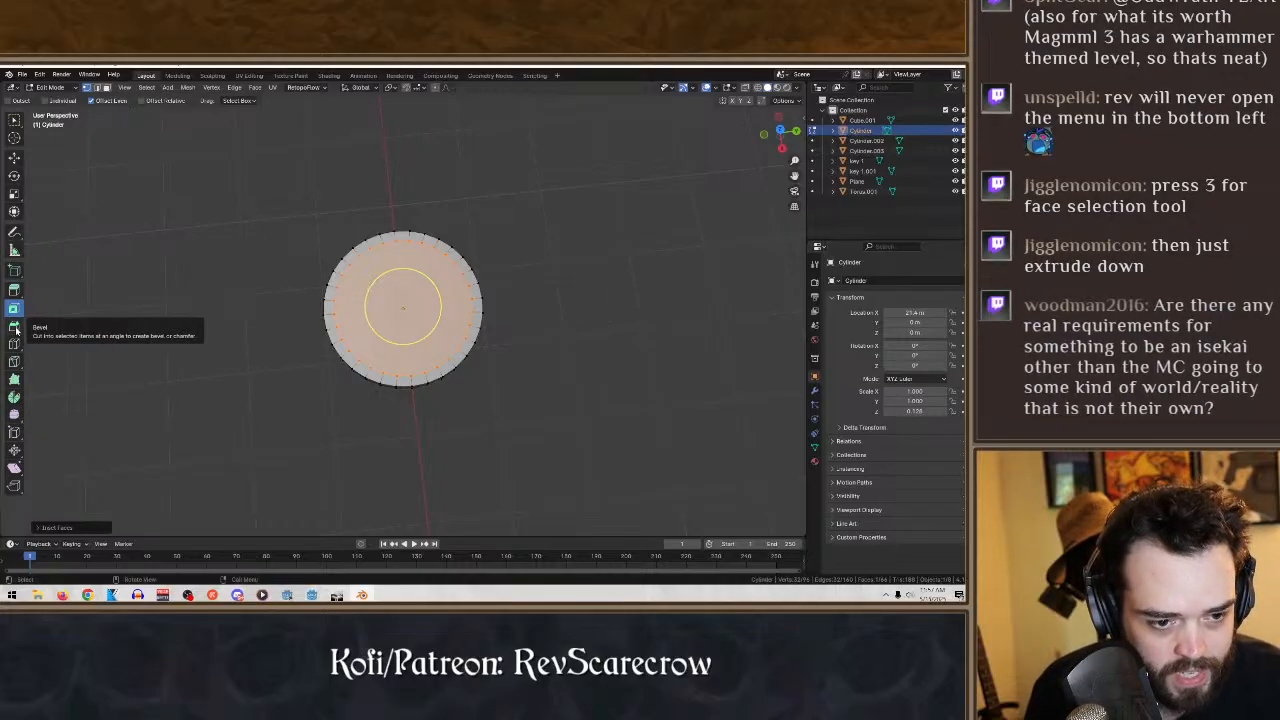
- Try extruding the inset top face down through the disc and deleting its end face, and undo both operations
{"action": "left_click", "coordinate": [13, 291]}
{"action": "middle_click_drag", "start_coordinate": [403, 297], "coordinate": [403, 277]}
{"action": "left_click_drag", "start_coordinate": [403, 277], "coordinate": [404, 490]}
{"action": "mouse_move", "coordinate": [543, 356]}
{"action": "middle_mouse_down"}
{"action": "mouse_move", "coordinate": [537, 429]}
{"action": "mouse_move", "coordinate": [543, 371]}
{"action": "mouse_move", "coordinate": [586, 277]}
{"action": "mouse_move", "coordinate": [563, 360]}
{"action": "middle_mouse_up"}
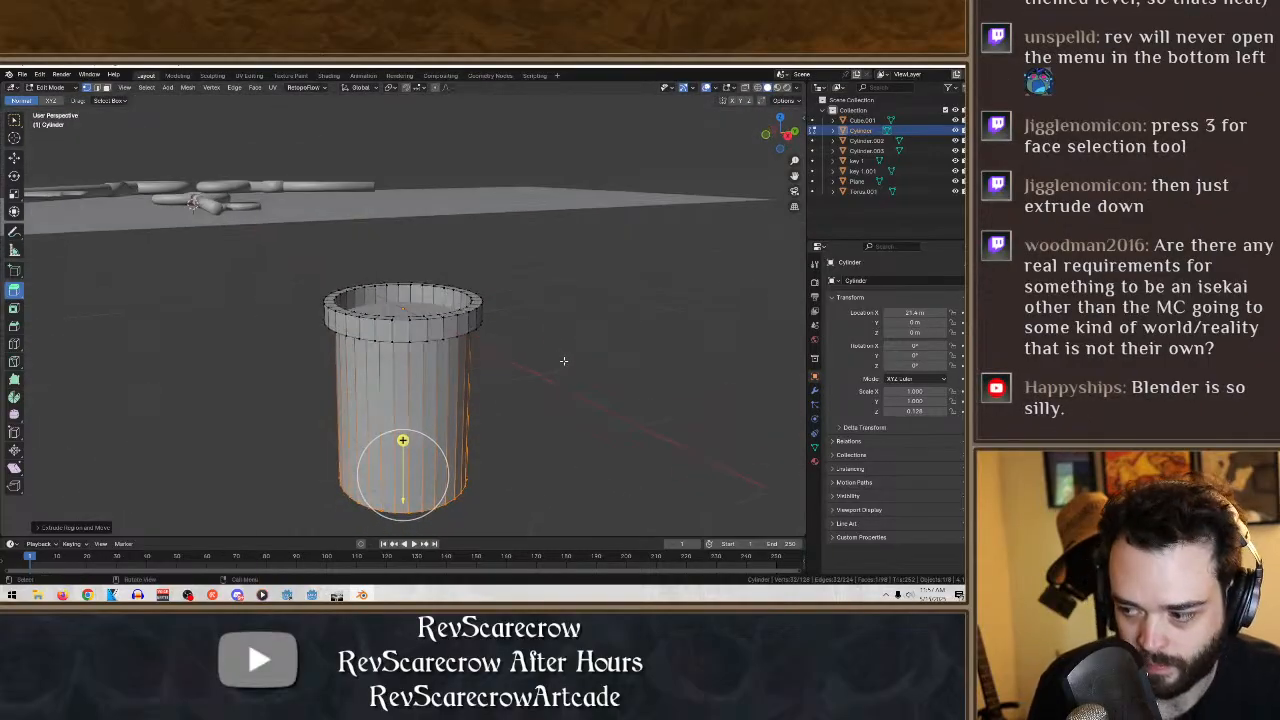
{"action": "key", "text": "x"}
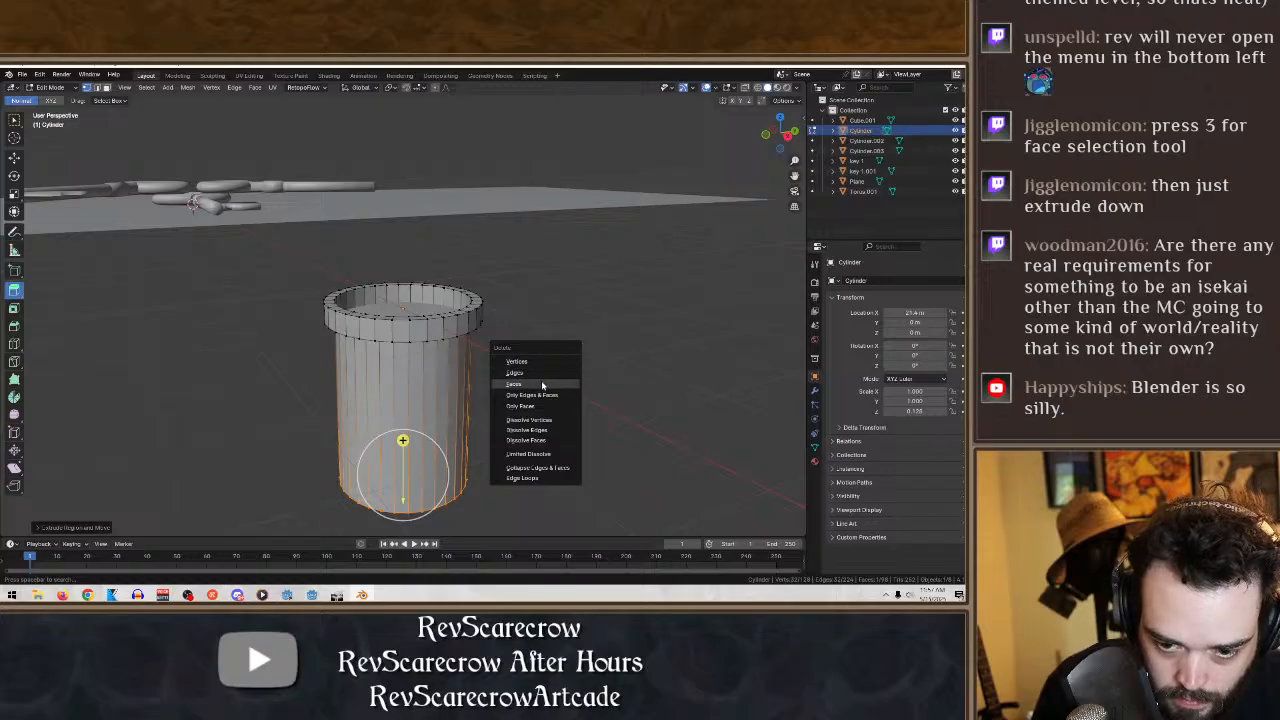
{"action": "left_click", "coordinate": [541, 384]}
{"action": "middle_click_drag", "start_coordinate": [540, 377], "coordinate": [510, 451]}
{"action": "key", "text": "ctrl+z"}
{"action": "key", "text": "ctrl+z"}
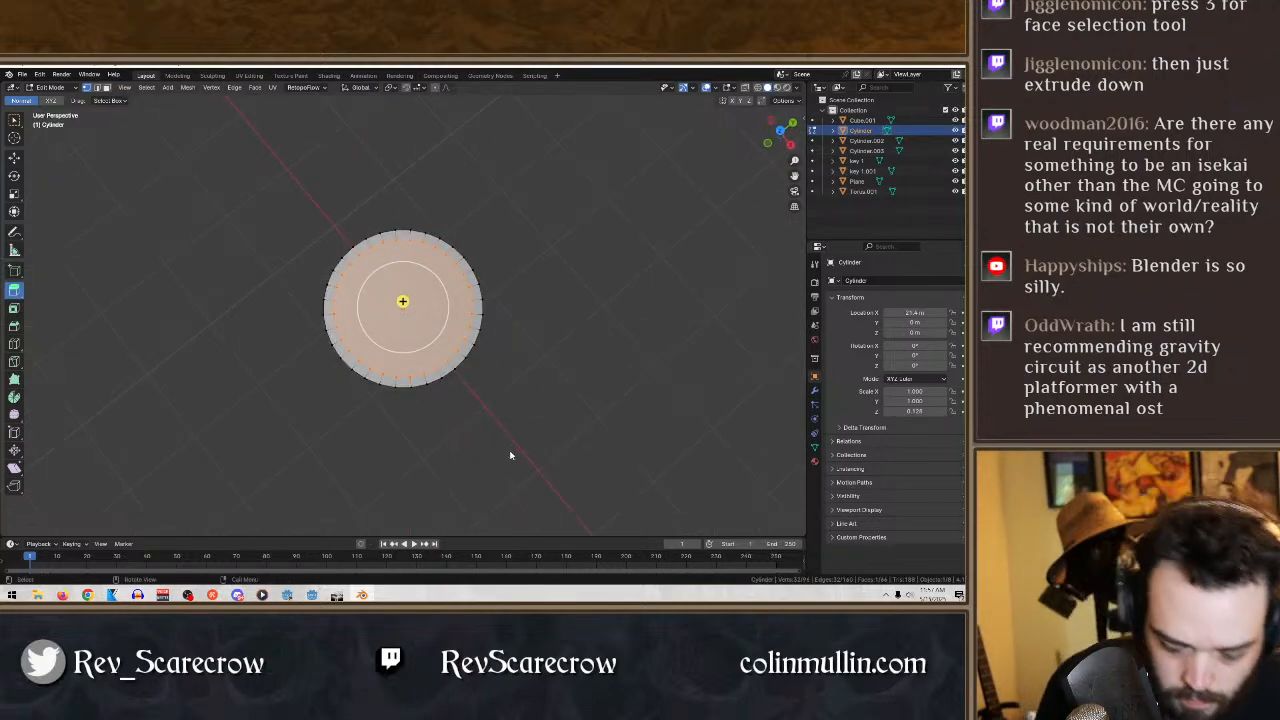
- Delete the inset face inside the border on the disc's top
{"action": "key", "text": "x"}
{"action": "left_click", "coordinate": [510, 455]}
{"action": "scroll", "coordinate": [498, 455], "scroll_direction": "up", "scroll_amount": 4}
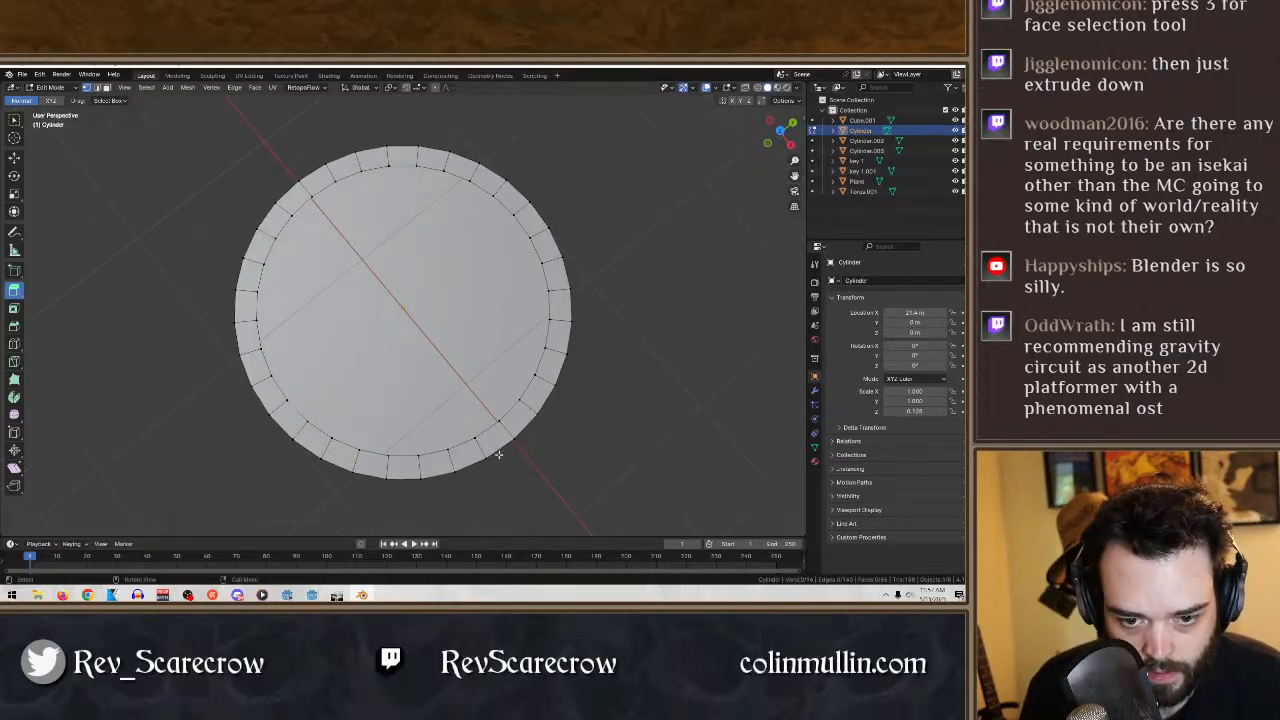
{"action": "middle_click_drag", "start_coordinate": [485, 433], "coordinate": [452, 216]}
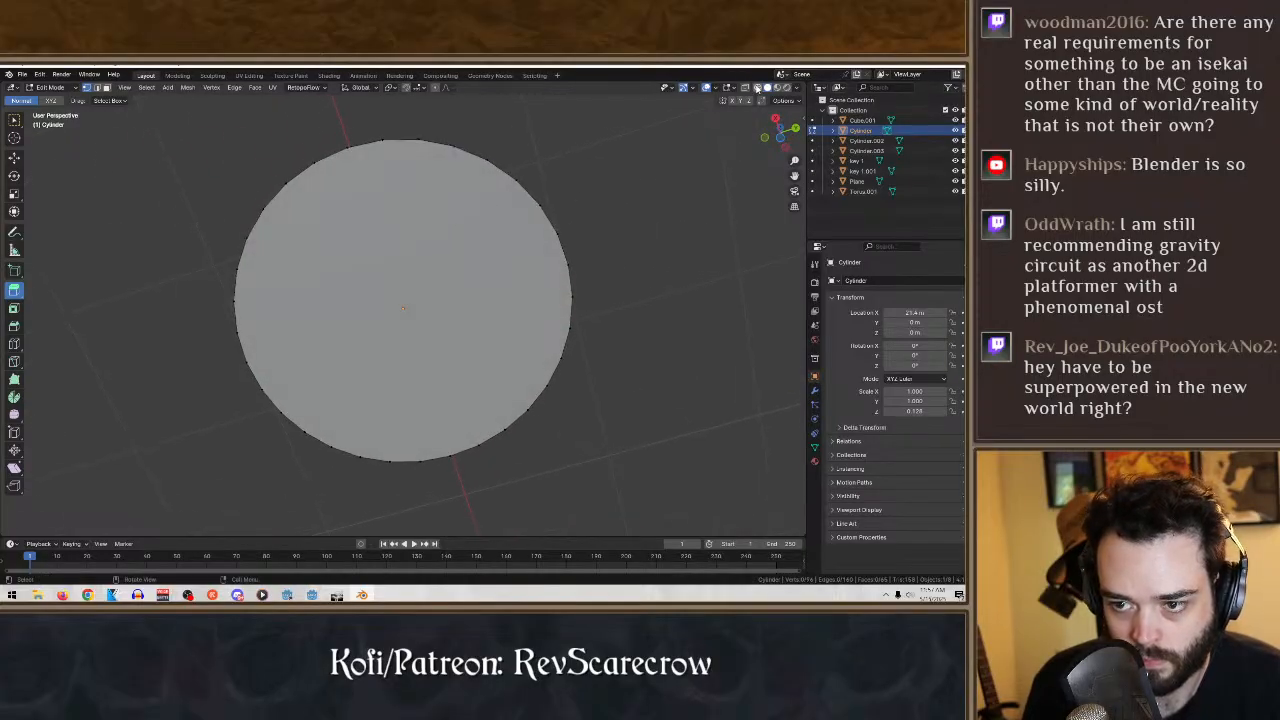
- In wireframe shading, select the disc's whole lower rim and inset the bottom face to form a border matching the top one
{"action": "left_click", "coordinate": [757, 89]}
{"action": "mouse_move", "coordinate": [562, 355]}
{"action": "middle_mouse_down"}
{"action": "mouse_move", "coordinate": [560, 436]}
{"action": "mouse_move", "coordinate": [589, 415]}
{"action": "mouse_move", "coordinate": [580, 443]}
{"action": "middle_mouse_up"}
{"action": "left_click_drag", "start_coordinate": [628, 405], "coordinate": [211, 321]}
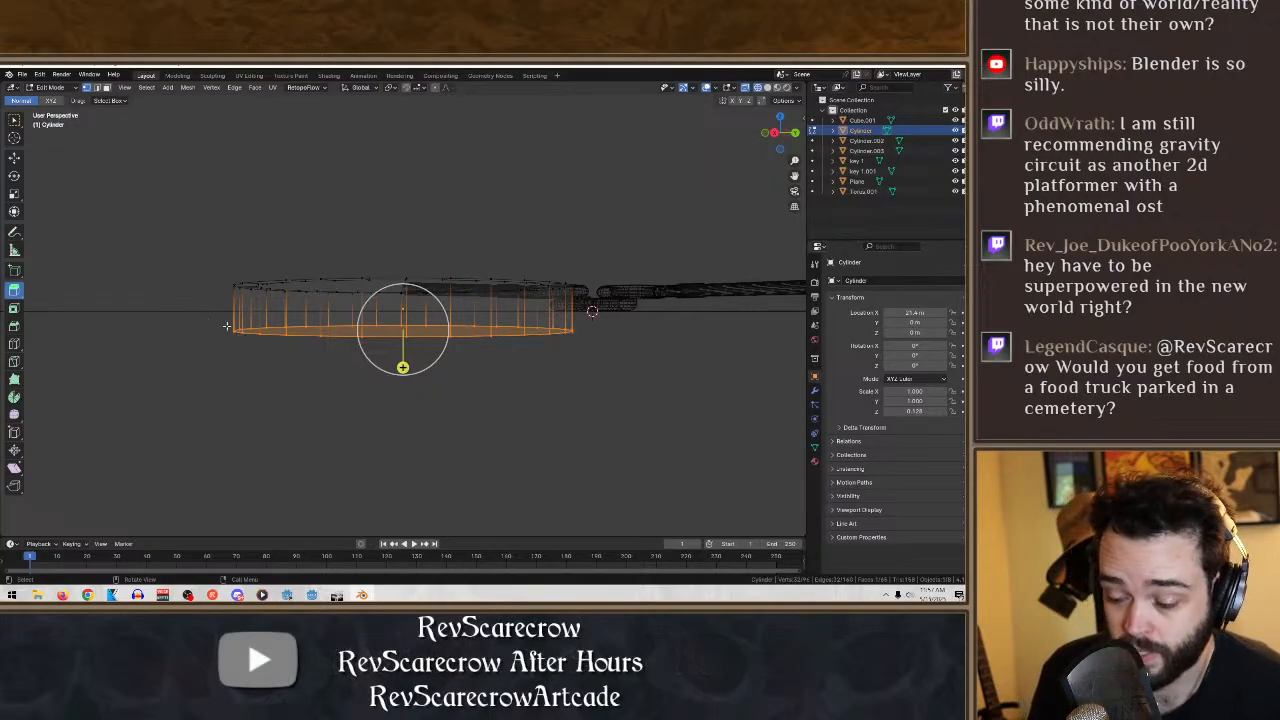
{"action": "left_click", "coordinate": [14, 308]}
{"action": "key", "text": "KP_7"}
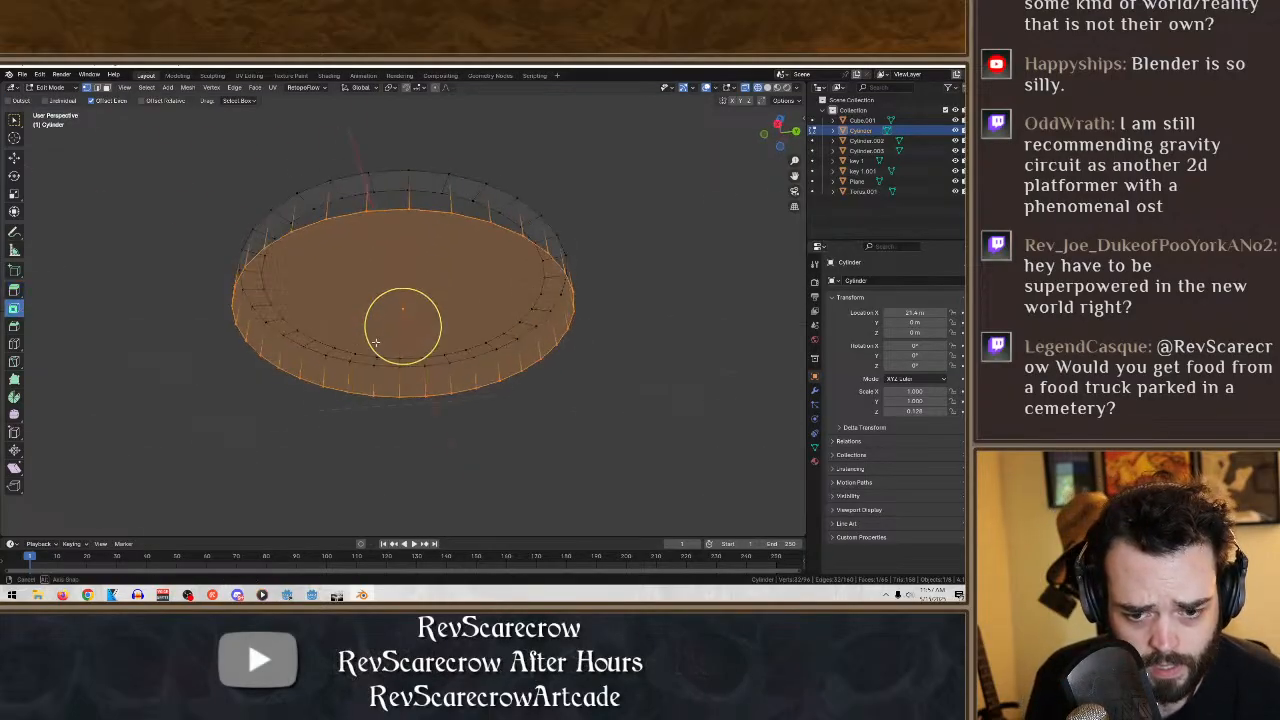
{"action": "left_click_drag", "start_coordinate": [406, 310], "coordinate": [405, 268]}
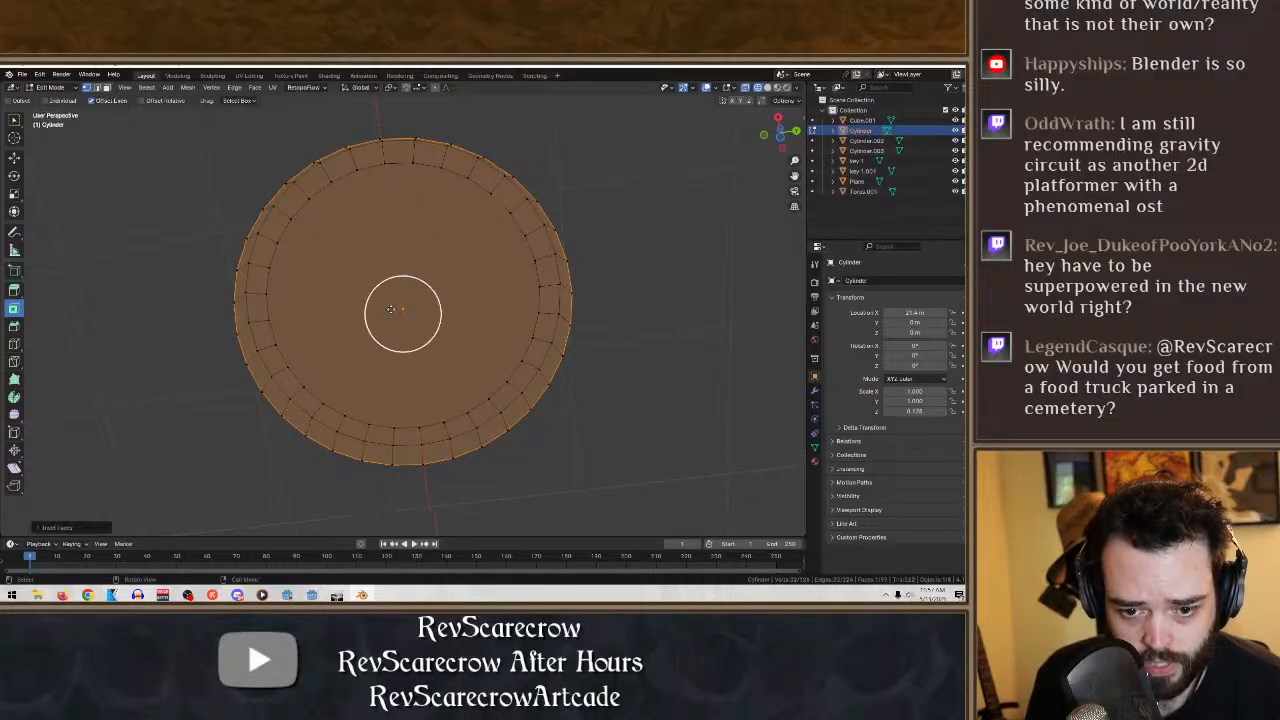
{"action": "scroll", "coordinate": [497, 305], "scroll_direction": "down", "scroll_amount": 5}
{"action": "scroll", "coordinate": [492, 311], "scroll_direction": "up", "scroll_amount": 3}
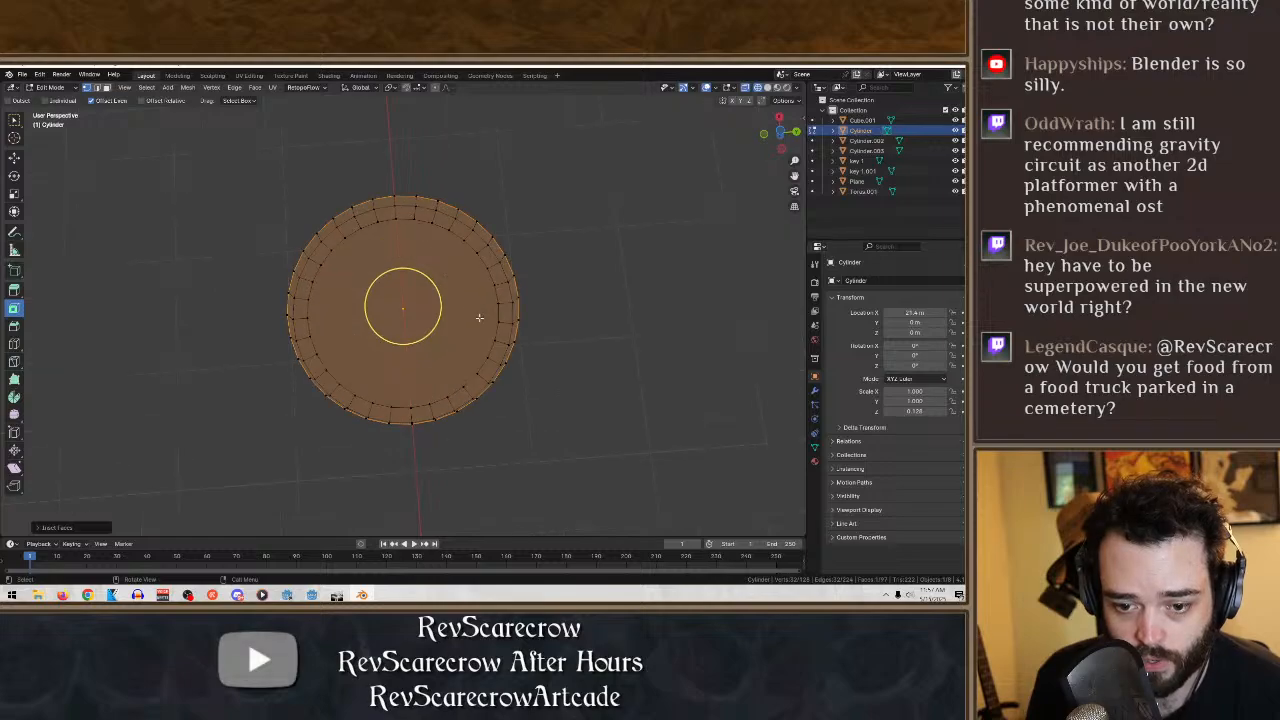
{"action": "mouse_move", "coordinate": [430, 278]}
{"action": "left_mouse_down"}
{"action": "mouse_move", "coordinate": [486, 220]}
{"action": "mouse_move", "coordinate": [421, 285]}
{"action": "left_mouse_up"}
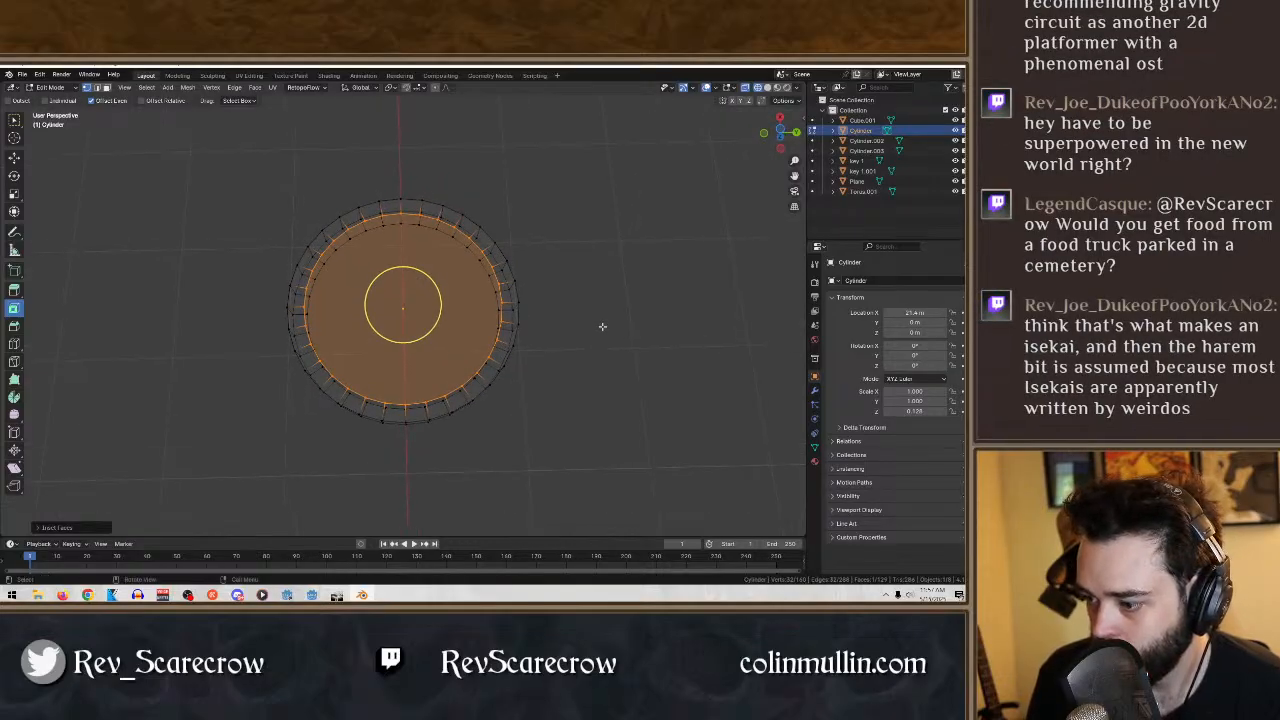
- Delete the inset bottom face so the disc becomes an open ring
{"action": "key", "text": "x"}
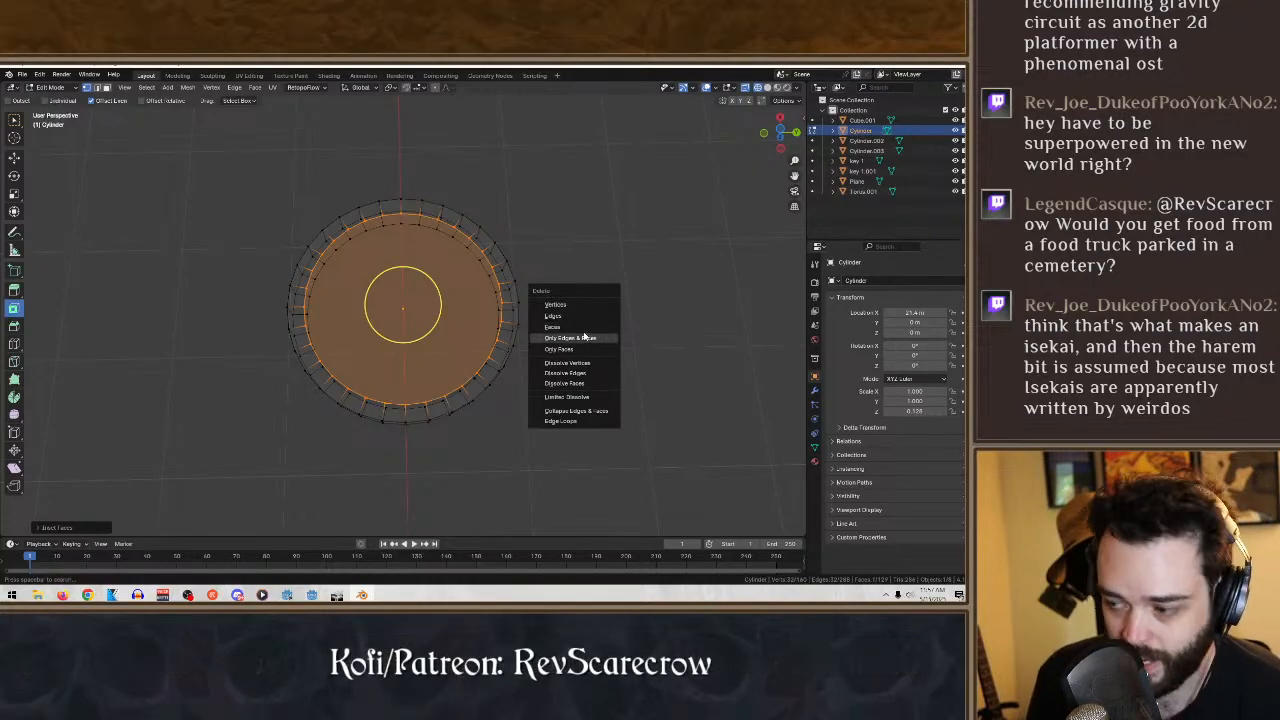
{"action": "left_click", "coordinate": [570, 329]}
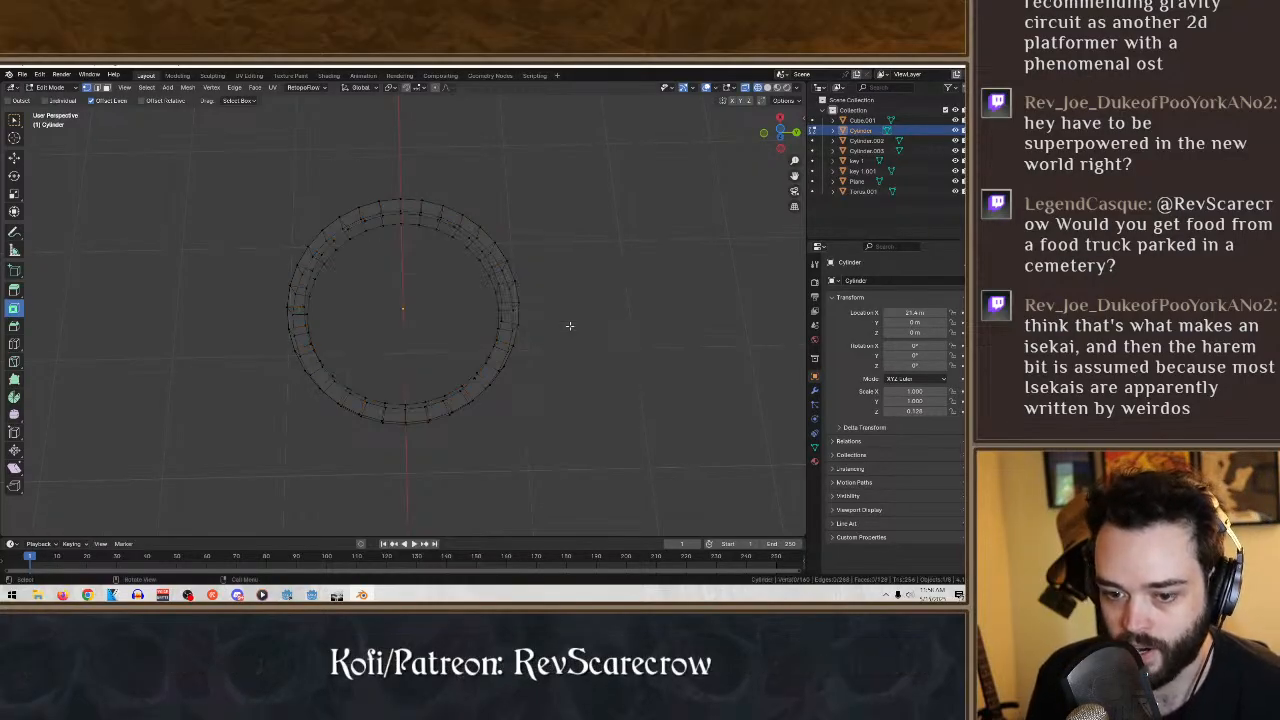
{"action": "middle_click_drag", "start_coordinate": [570, 329], "coordinate": [533, 237]}
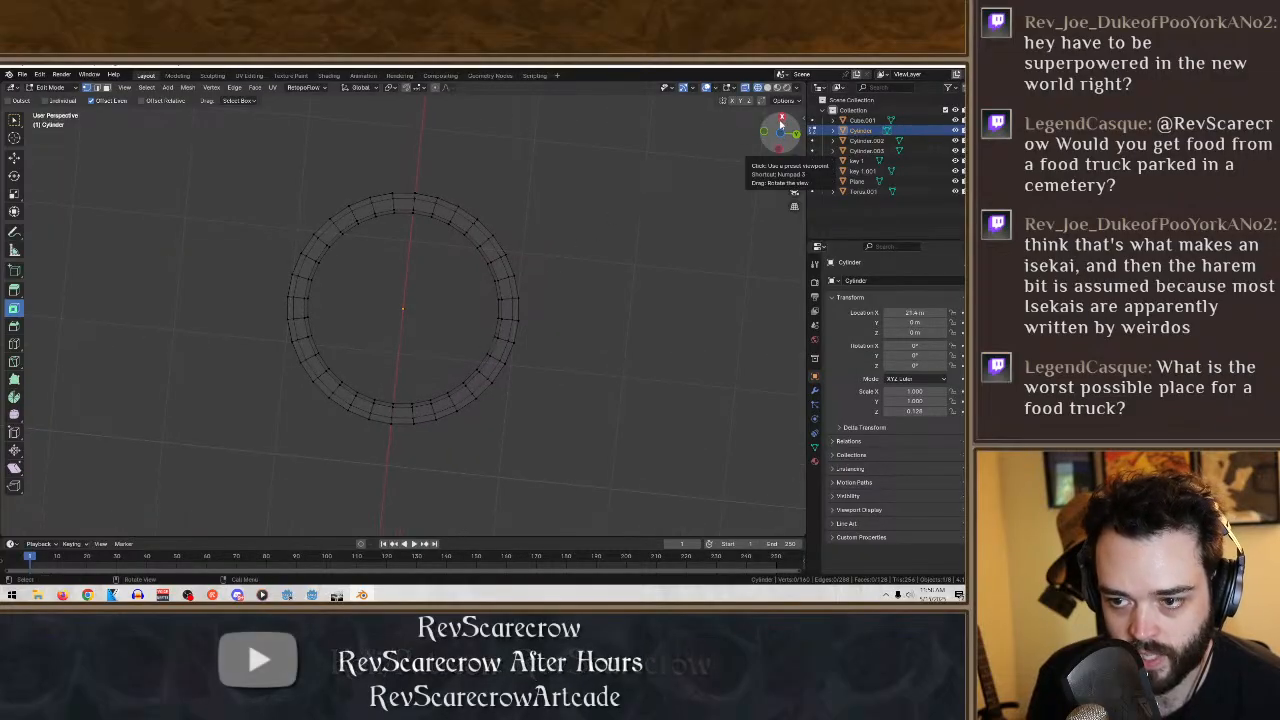
- In the bottom orthographic wireframe view, select matching upper and lower inner-rim vertices and fill a first inner-wall segment with a face
{"action": "left_click", "coordinate": [780, 133]}
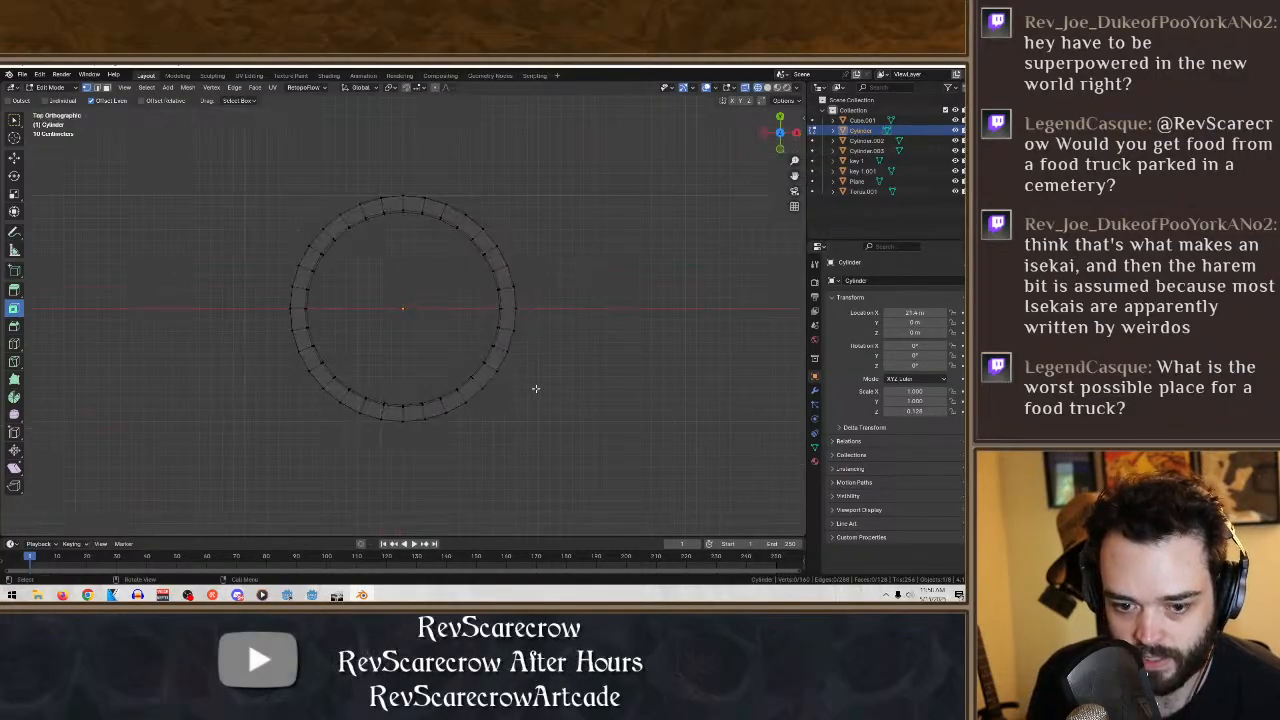
{"action": "middle_click_drag", "start_coordinate": [576, 371], "coordinate": [470, 296]}
{"action": "left_click_drag", "start_coordinate": [428, 273], "coordinate": [397, 235]}
{"action": "middle_click_drag", "start_coordinate": [434, 281], "coordinate": [491, 320]}
{"action": "left_click", "coordinate": [389, 327]}
{"action": "left_click", "coordinate": [776, 144]}
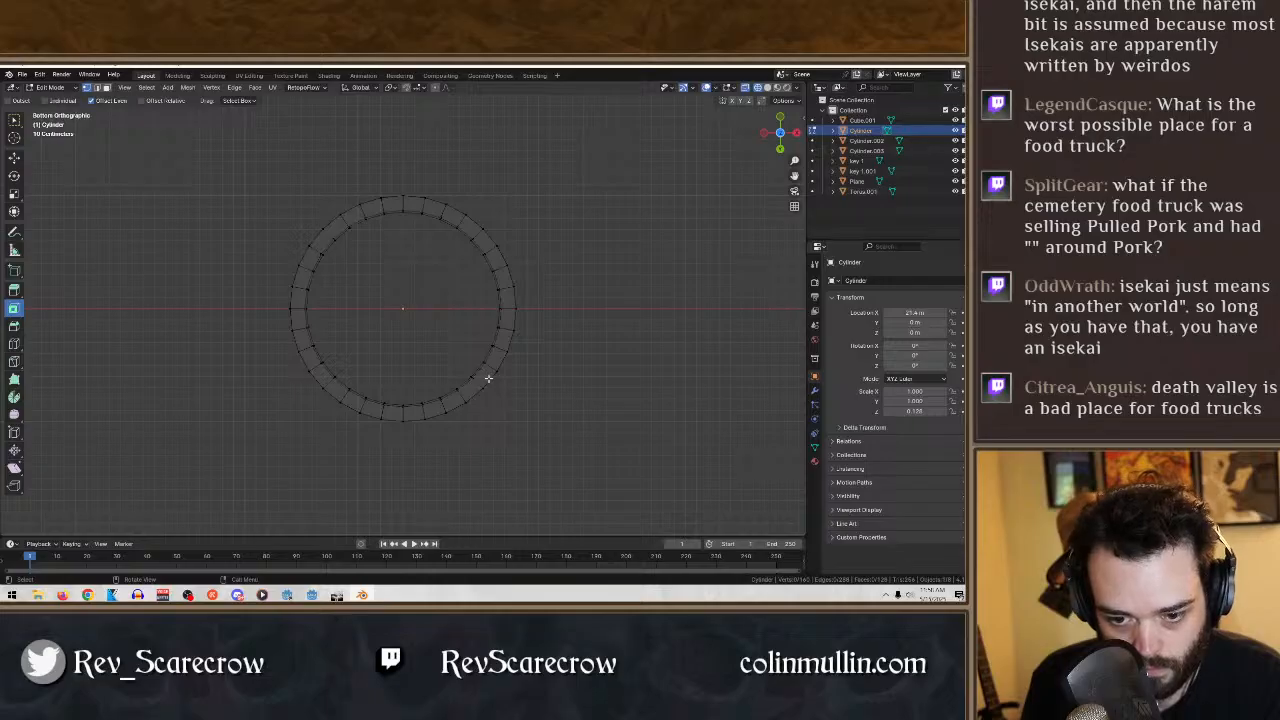
{"action": "left_click_drag", "start_coordinate": [490, 379], "coordinate": [460, 355]}
{"action": "key", "text": "f"}
{"action": "left_click", "coordinate": [399, 335]}
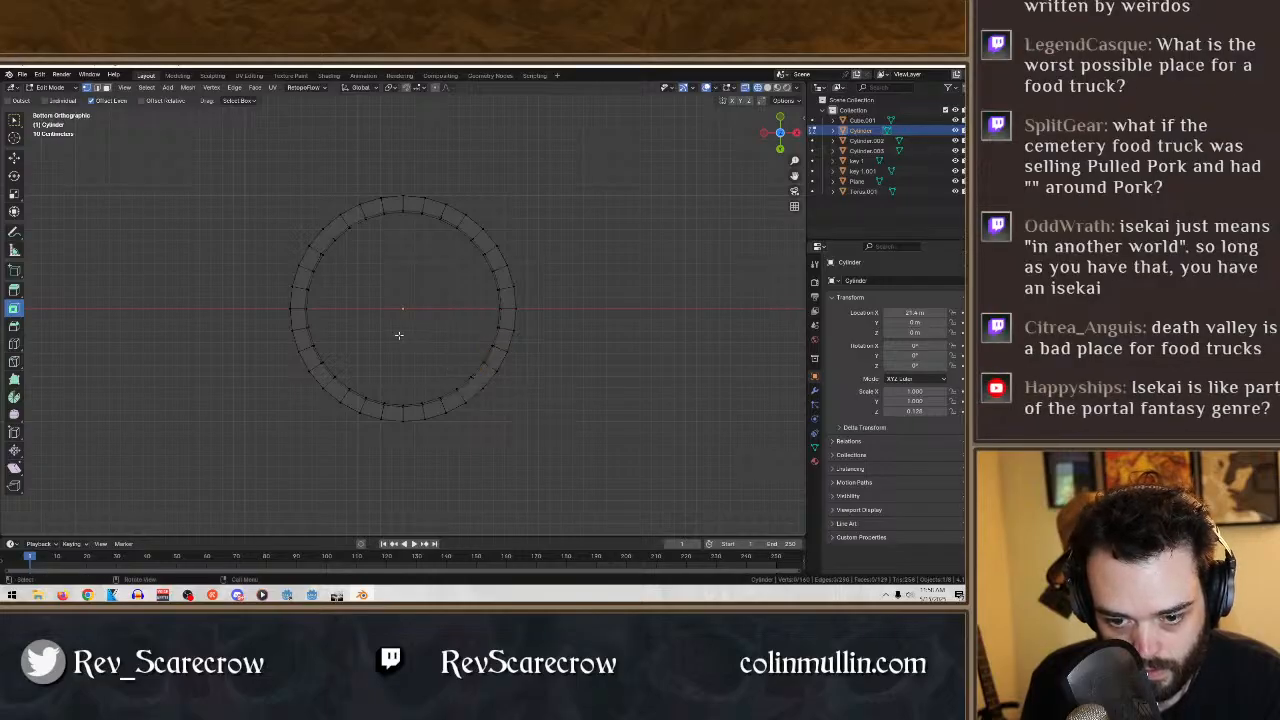
- Check the ring in solid shading, return to the wireframe bottom view, and fill the inner-wall segment beside the first face
{"action": "left_click", "coordinate": [767, 88]}
{"action": "mouse_move", "coordinate": [502, 318]}
{"action": "middle_mouse_down"}
{"action": "mouse_move", "coordinate": [549, 291]}
{"action": "mouse_move", "coordinate": [575, 244]}
{"action": "mouse_move", "coordinate": [571, 211]}
{"action": "mouse_move", "coordinate": [677, 214]}
{"action": "mouse_move", "coordinate": [730, 235]}
{"action": "mouse_move", "coordinate": [718, 268]}
{"action": "middle_mouse_up"}
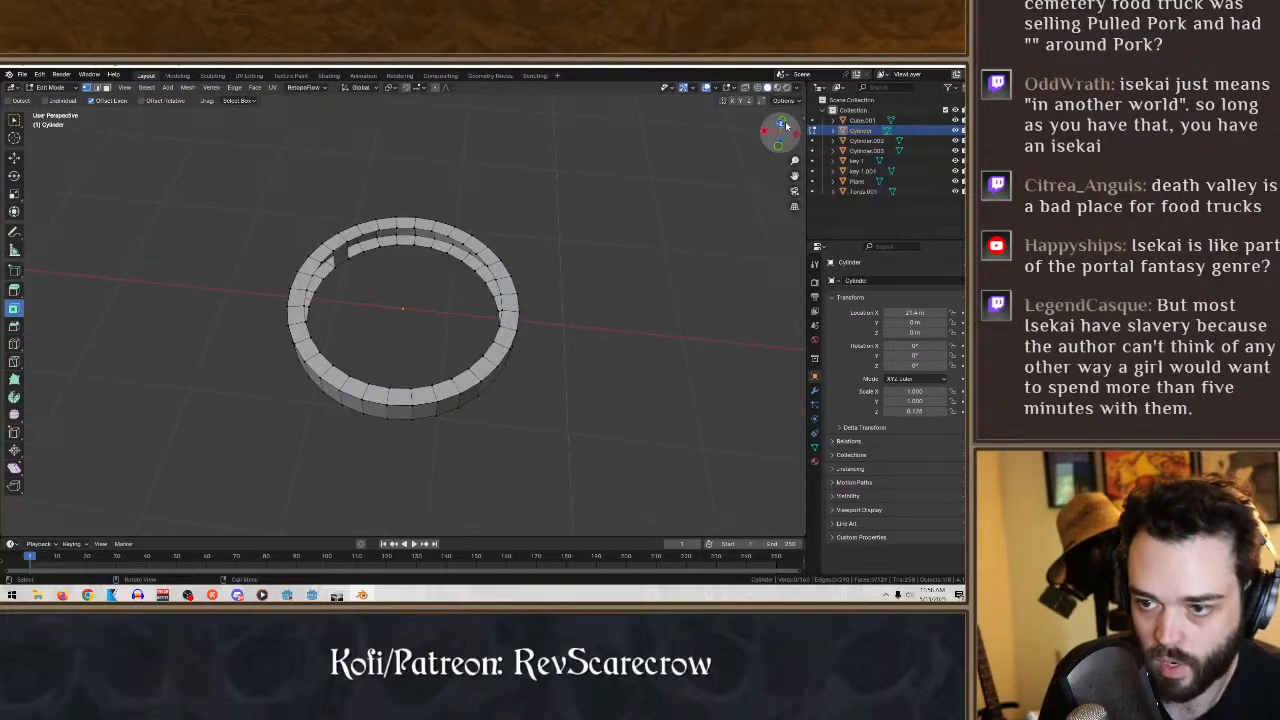
{"action": "left_click", "coordinate": [781, 126]}
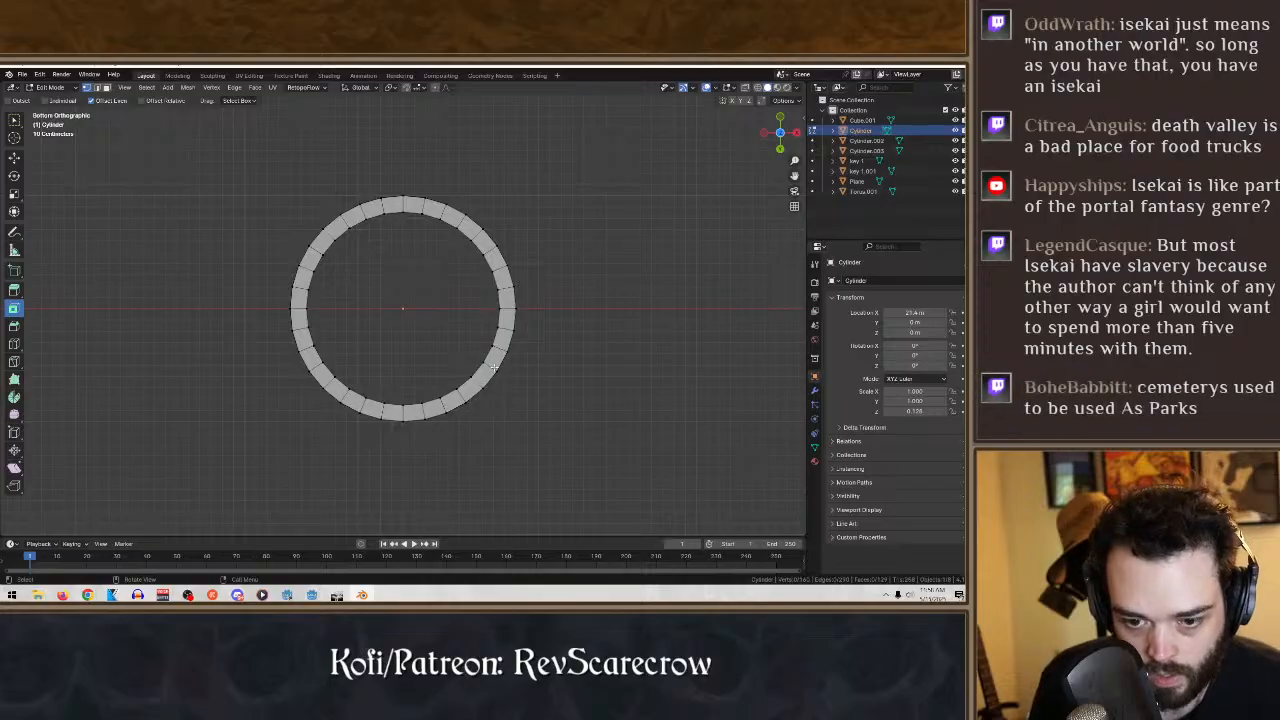
{"action": "left_click", "coordinate": [758, 88]}
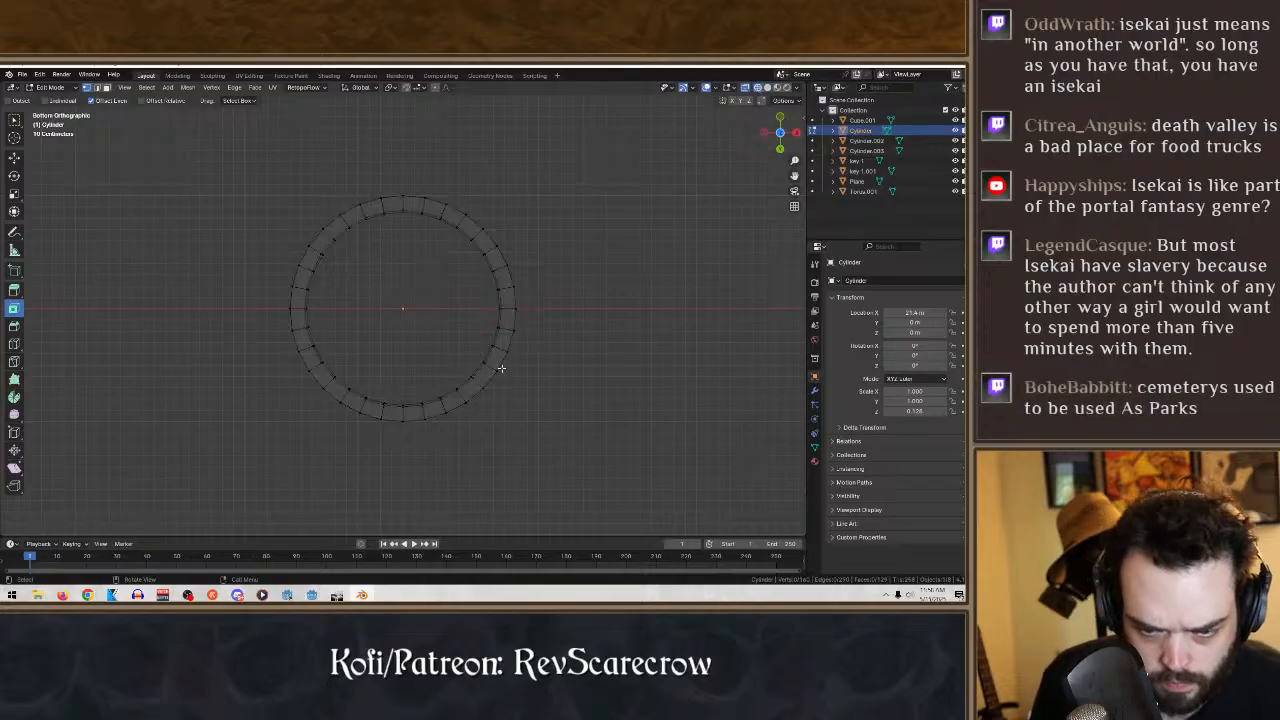
{"action": "key", "text": "c"}
{"action": "left_click", "coordinate": [487, 355]}
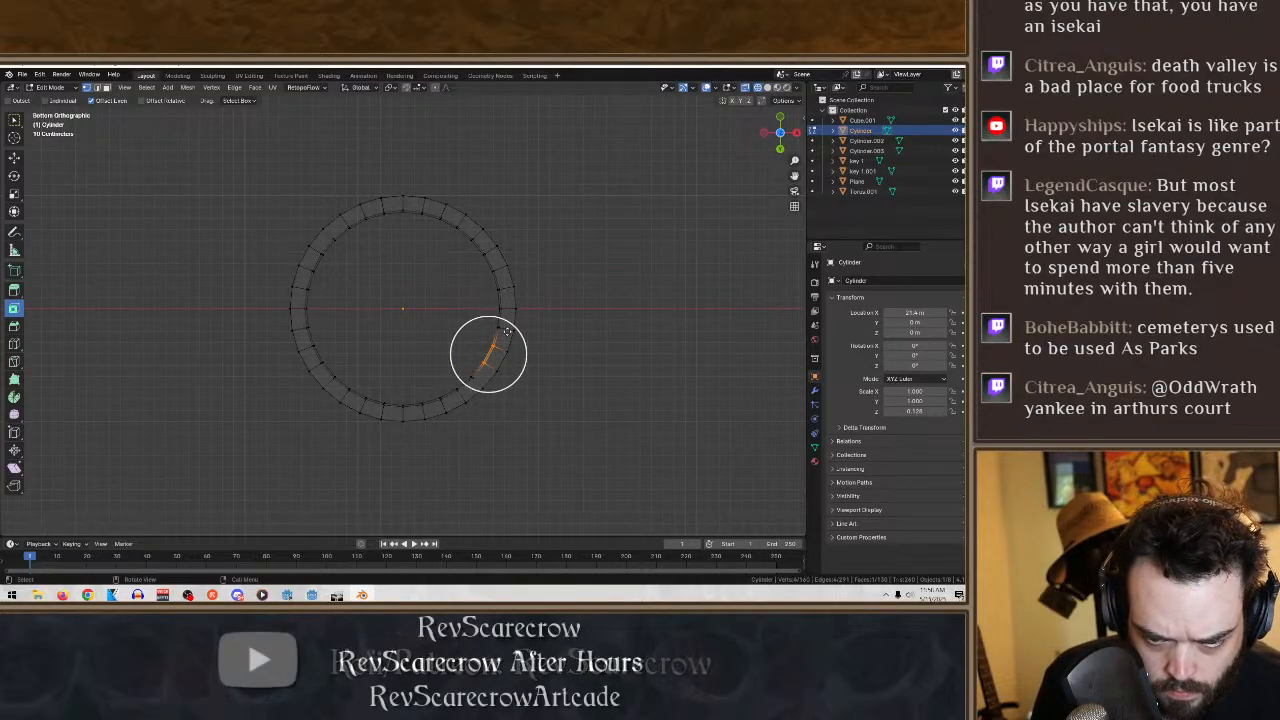
{"action": "left_click", "coordinate": [622, 333]}
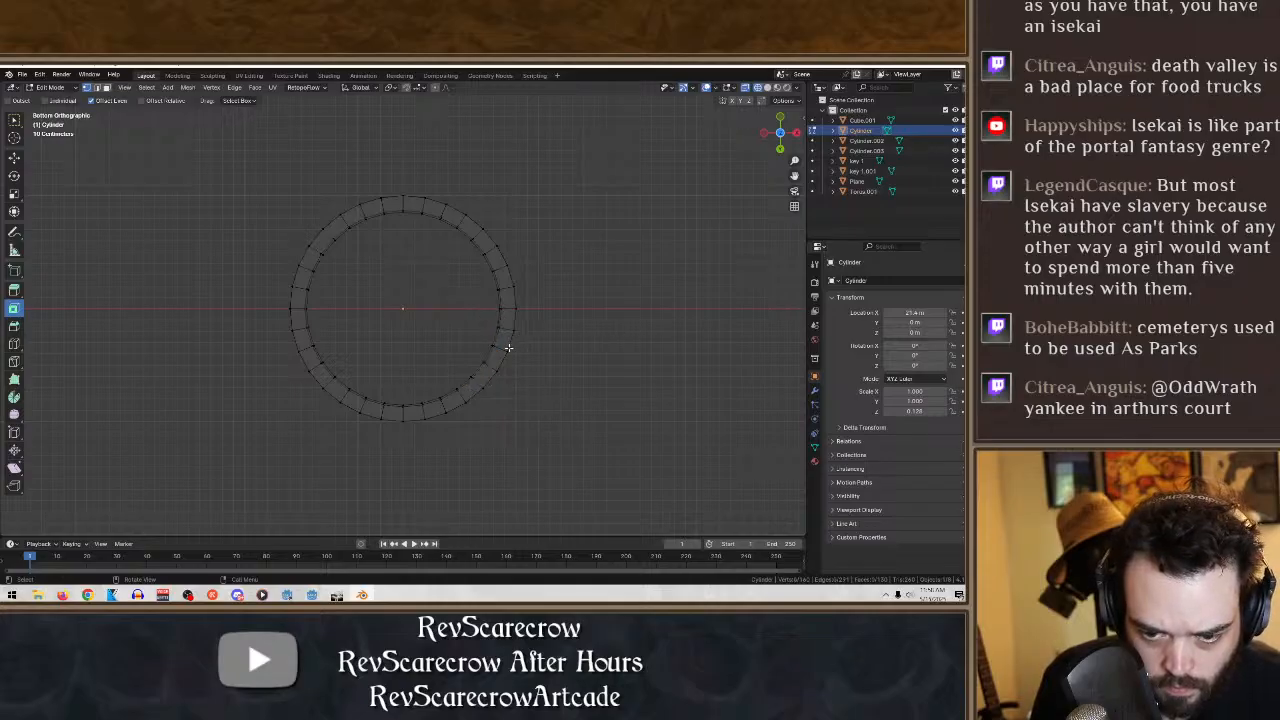
- Box-select further pairs of inner-rim vertices along the same side, fill the wall between them, and clear the selection
{"action": "left_click_drag", "start_coordinate": [506, 347], "coordinate": [428, 275]}
{"action": "key", "text": "f"}
{"action": "left_click", "coordinate": [609, 326]}
{"action": "left_click", "coordinate": [655, 313]}
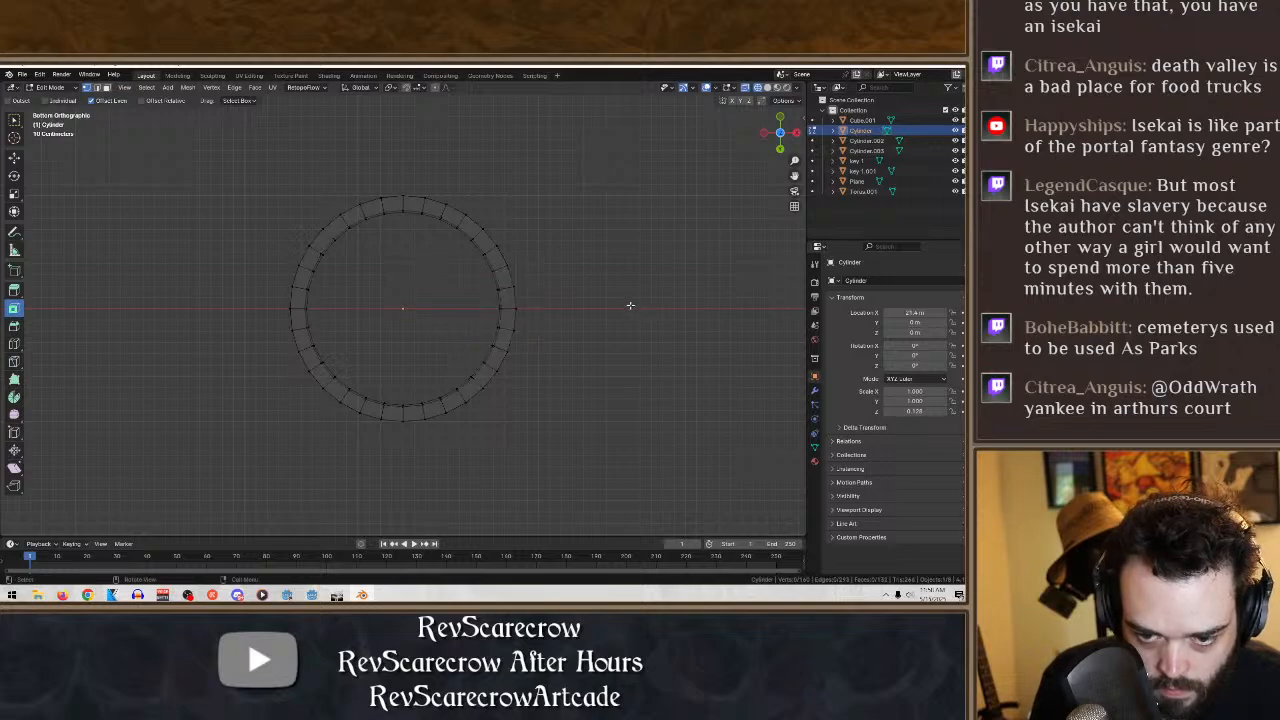
- Switch the ring back to solid shading and undo the last inner-wall fill
{"action": "left_click", "coordinate": [768, 88]}
{"action": "mouse_move", "coordinate": [429, 277]}
{"action": "middle_mouse_down"}
{"action": "mouse_move", "coordinate": [451, 264]}
{"action": "mouse_move", "coordinate": [440, 262]}
{"action": "mouse_move", "coordinate": [523, 289]}
{"action": "middle_mouse_up"}
{"action": "key", "text": "ctrl+z"}
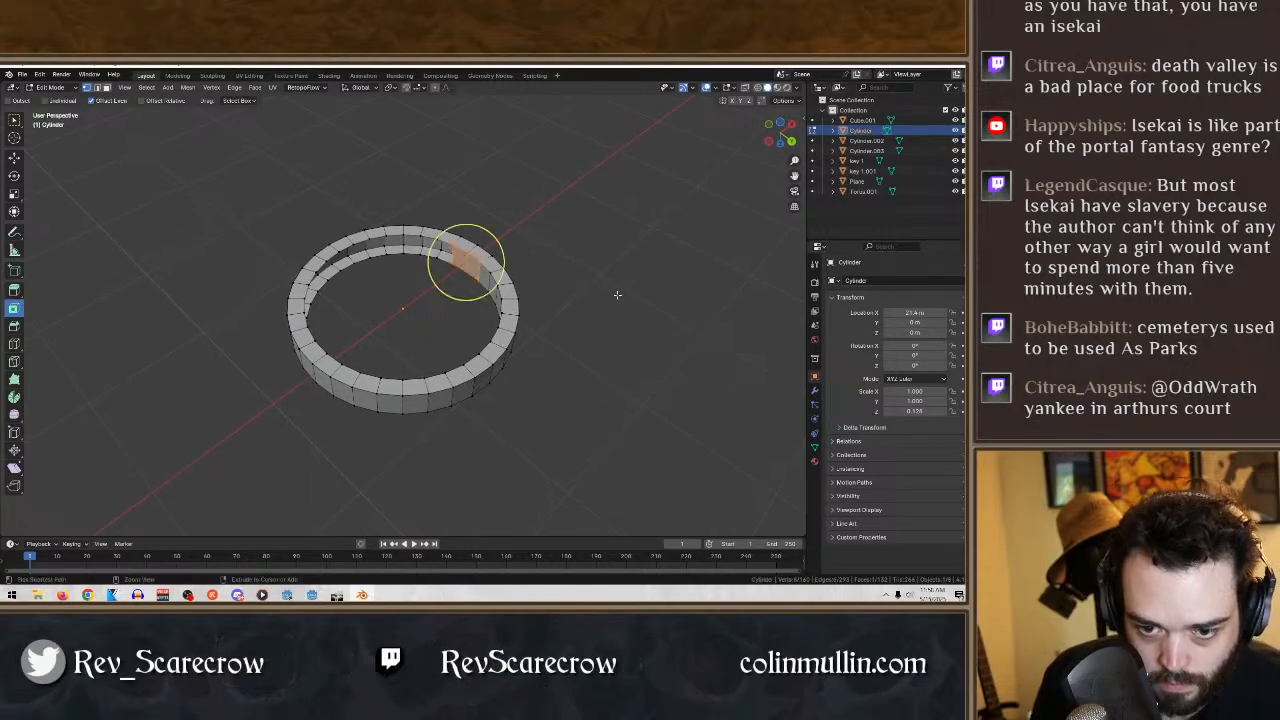
{"action": "middle_click_drag", "start_coordinate": [617, 288], "coordinate": [543, 325]}
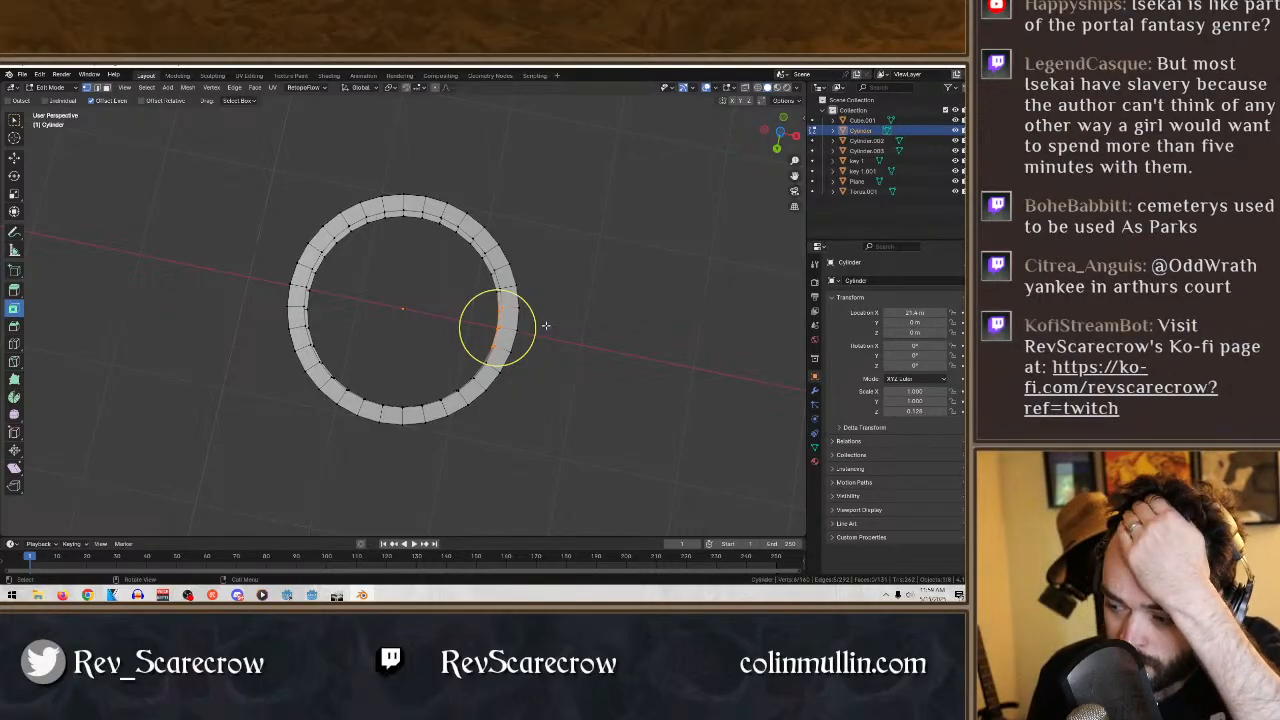
- Select the four corner vertices of the open inner-wall segment next to the filled ones and fill it with a face
{"action": "middle_click_drag", "start_coordinate": [489, 331], "coordinate": [417, 246]}
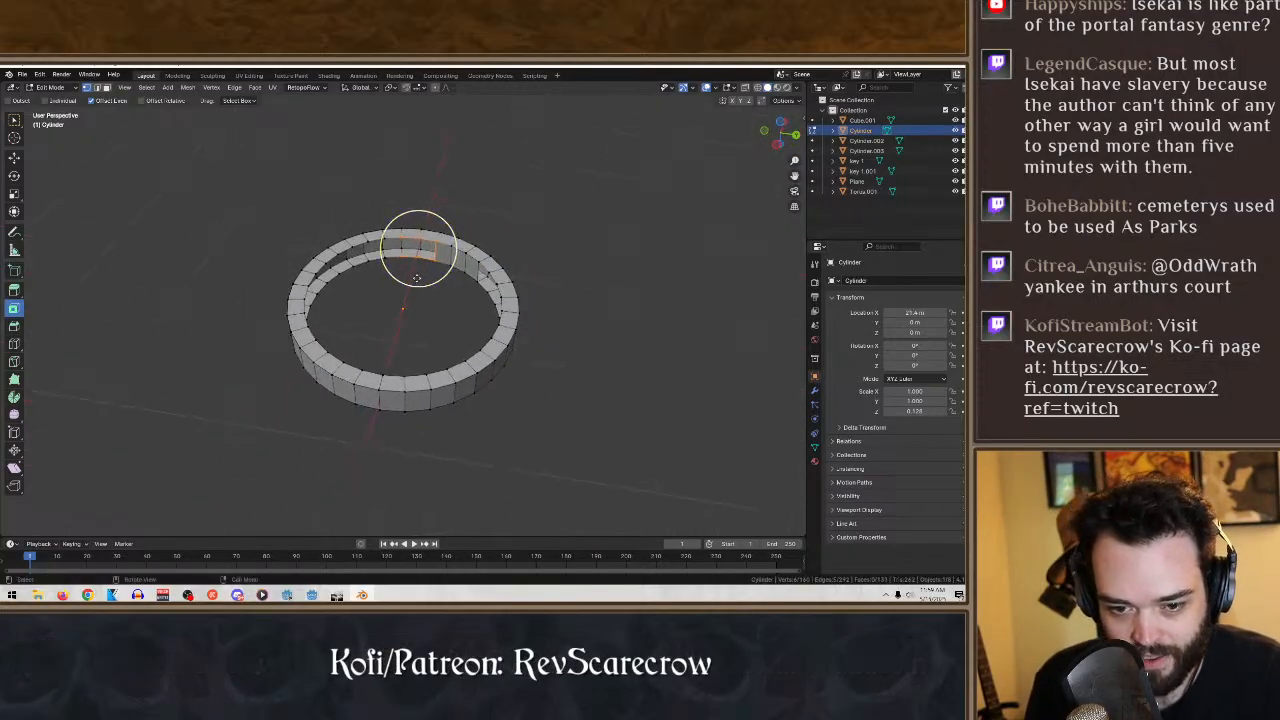
{"action": "left_click", "coordinate": [418, 257], "text": "shift"}
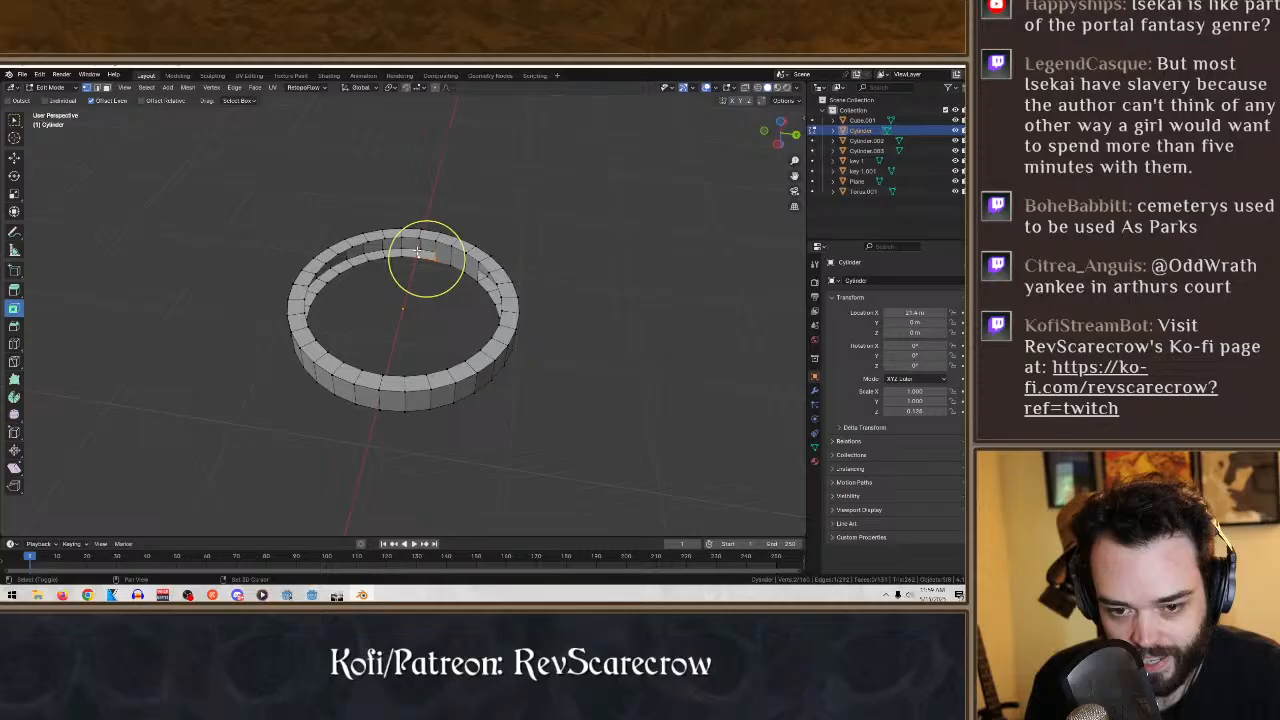
{"action": "left_click", "coordinate": [420, 240], "text": "shift"}
{"action": "left_click", "coordinate": [437, 244], "text": "shift"}
{"action": "key", "text": "f"}
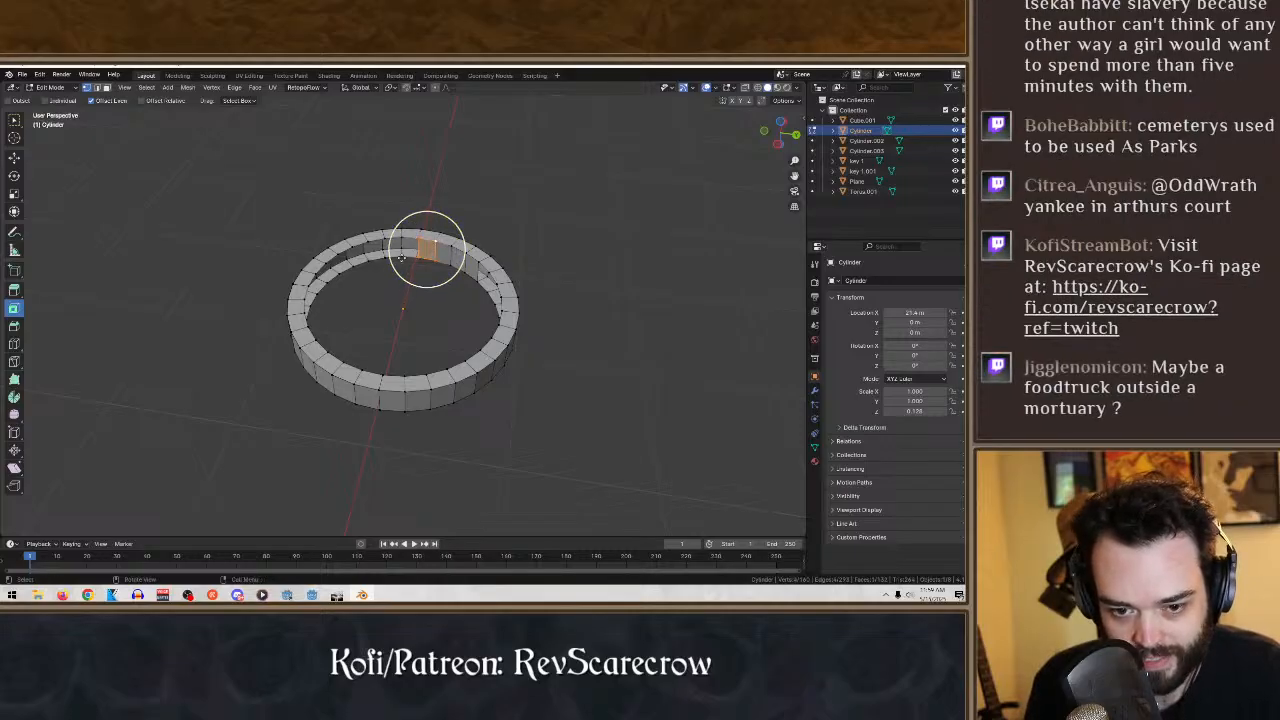
- Continue the inner wall by selecting the next segment's four corner vertices and creating a face between them
{"action": "left_click", "coordinate": [402, 258]}
{"action": "left_click", "coordinate": [418, 257], "text": "shift"}
{"action": "left_click", "coordinate": [419, 239], "text": "shift"}
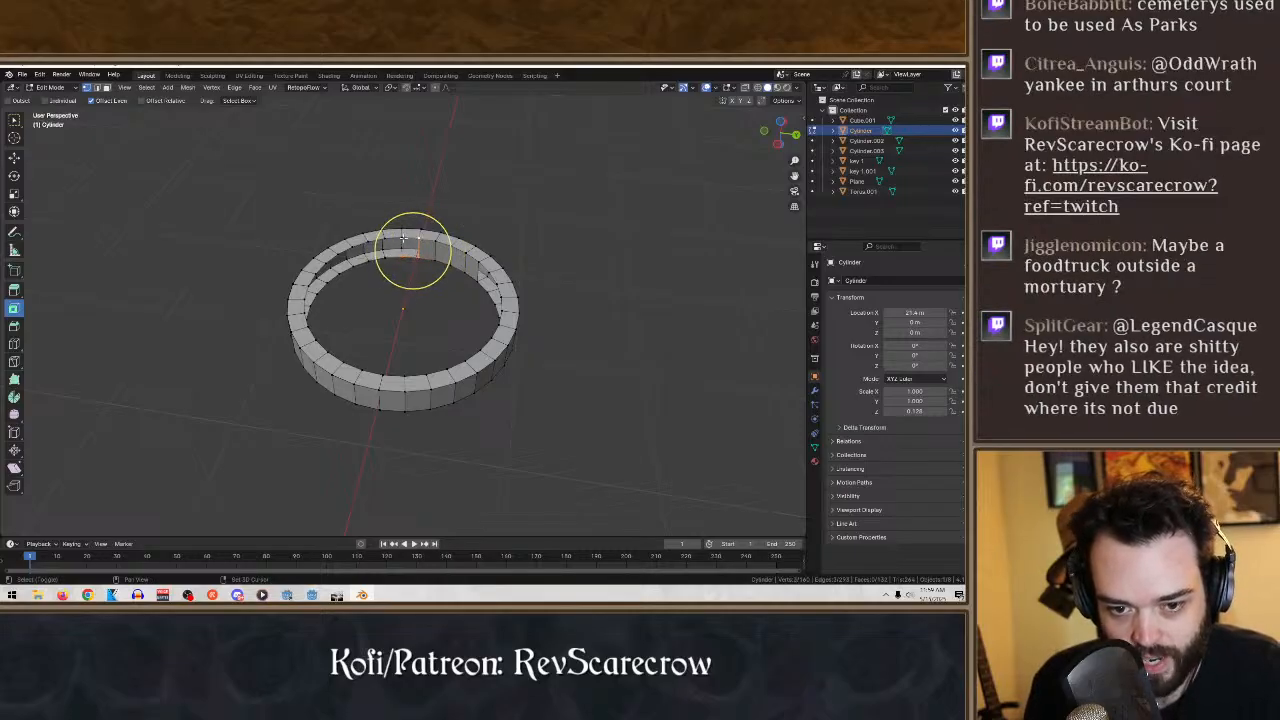
{"action": "left_click", "coordinate": [402, 238], "text": "shift"}
{"action": "middle_click_drag", "start_coordinate": [380, 236], "coordinate": [418, 283]}
- Zoom in on the remaining inner-wall gap and close its adjoining segment with a face across four corner vertices
{"action": "scroll", "coordinate": [417, 260], "scroll_direction": "up", "scroll_amount": 3}
{"action": "middle_click_drag", "start_coordinate": [418, 283], "coordinate": [426, 374], "text": "shift"}
{"action": "left_click", "coordinate": [427, 373]}
{"action": "left_click", "coordinate": [460, 319]}
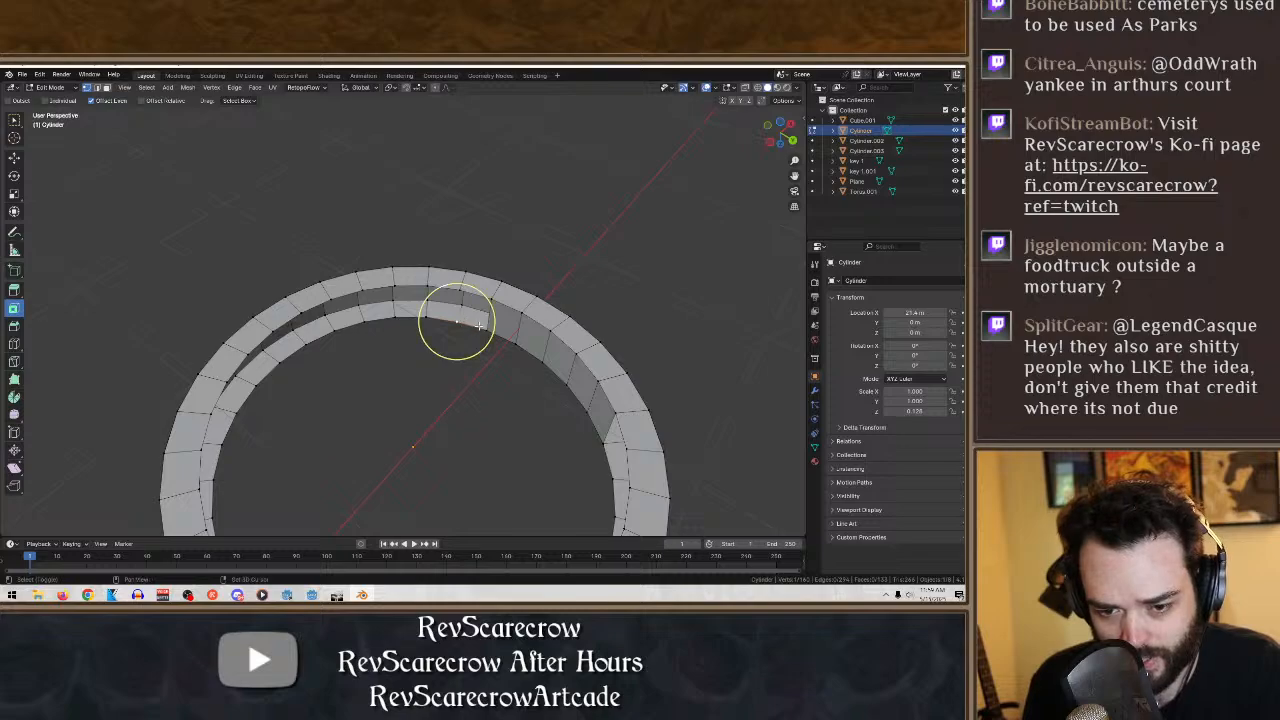
{"action": "left_click", "coordinate": [486, 328], "text": "shift"}
{"action": "left_click", "coordinate": [490, 302], "text": "shift"}
{"action": "left_click", "coordinate": [459, 290], "text": "shift"}
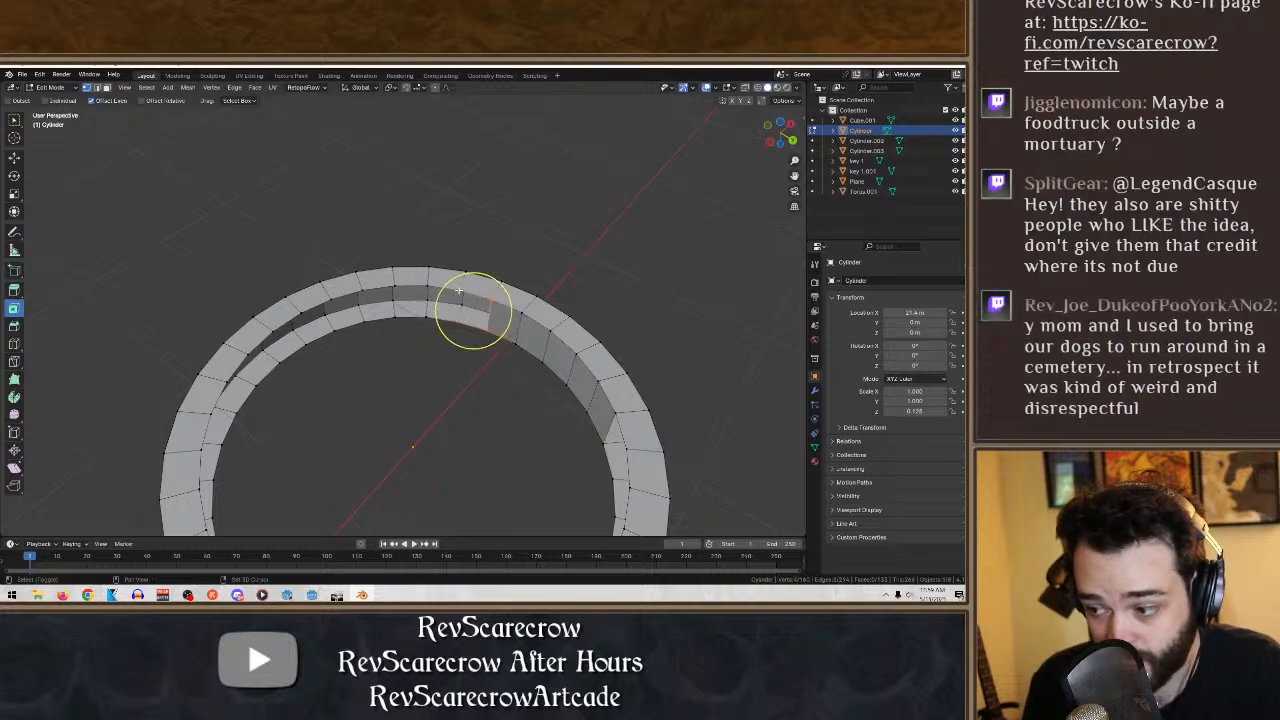
{"action": "key", "text": "f"}
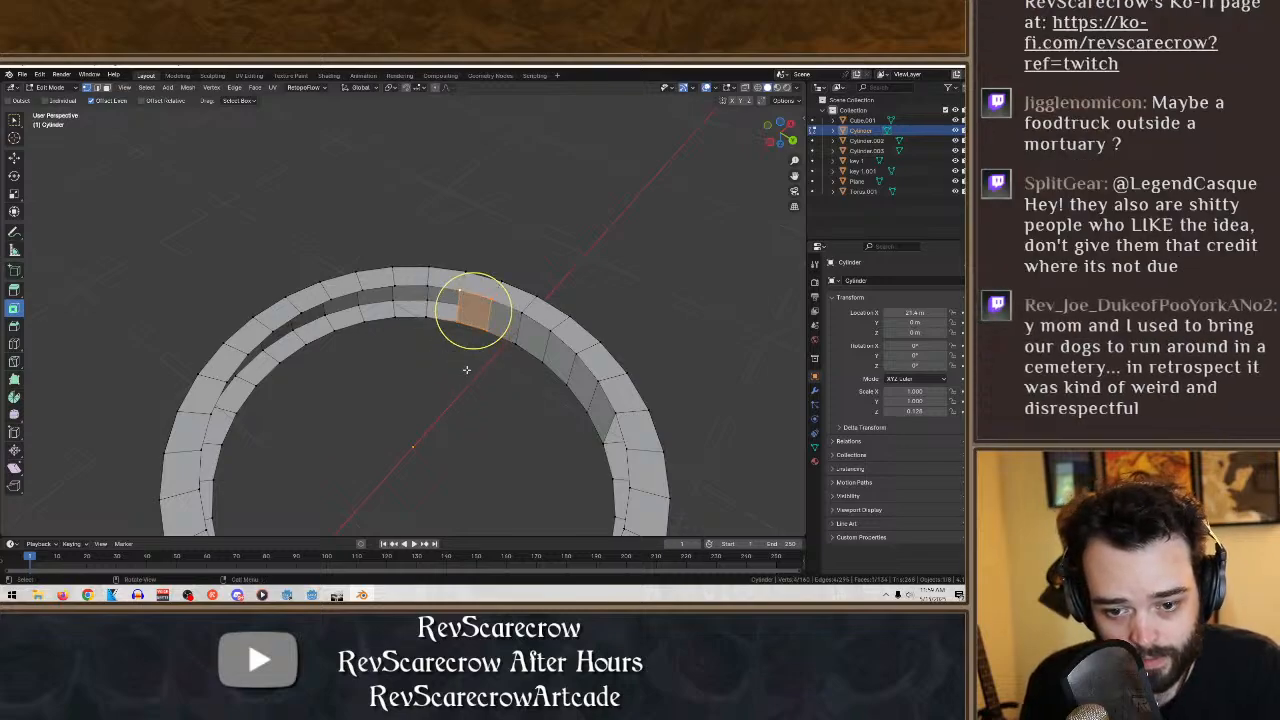
- Fill the next three open segments of the ring's inner wall, creating a face across each segment's four corner vertices
{"action": "middle_click_drag", "start_coordinate": [466, 369], "coordinate": [466, 328]}
{"action": "left_click_drag", "start_coordinate": [466, 328], "coordinate": [407, 226]}
{"action": "key", "text": "f"}
{"action": "left_click_drag", "start_coordinate": [436, 311], "coordinate": [373, 226]}
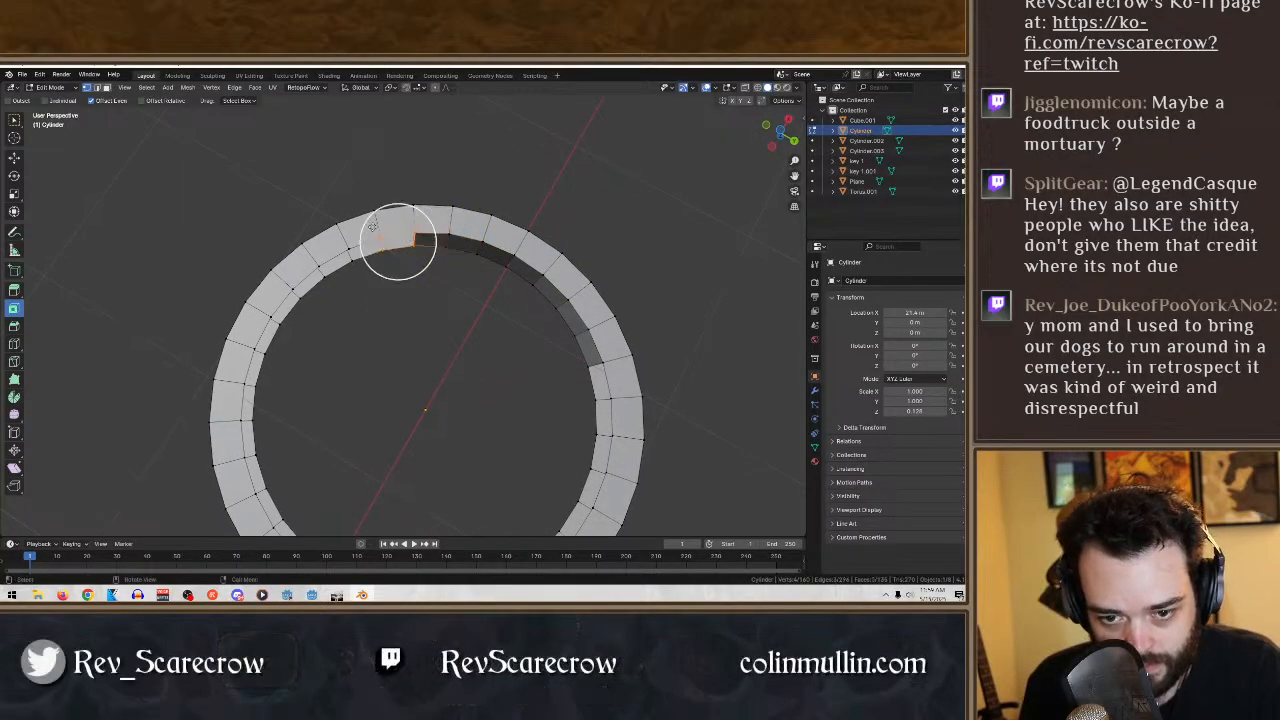
{"action": "left_click_drag", "start_coordinate": [402, 303], "coordinate": [346, 240]}
{"action": "key", "text": "f"}
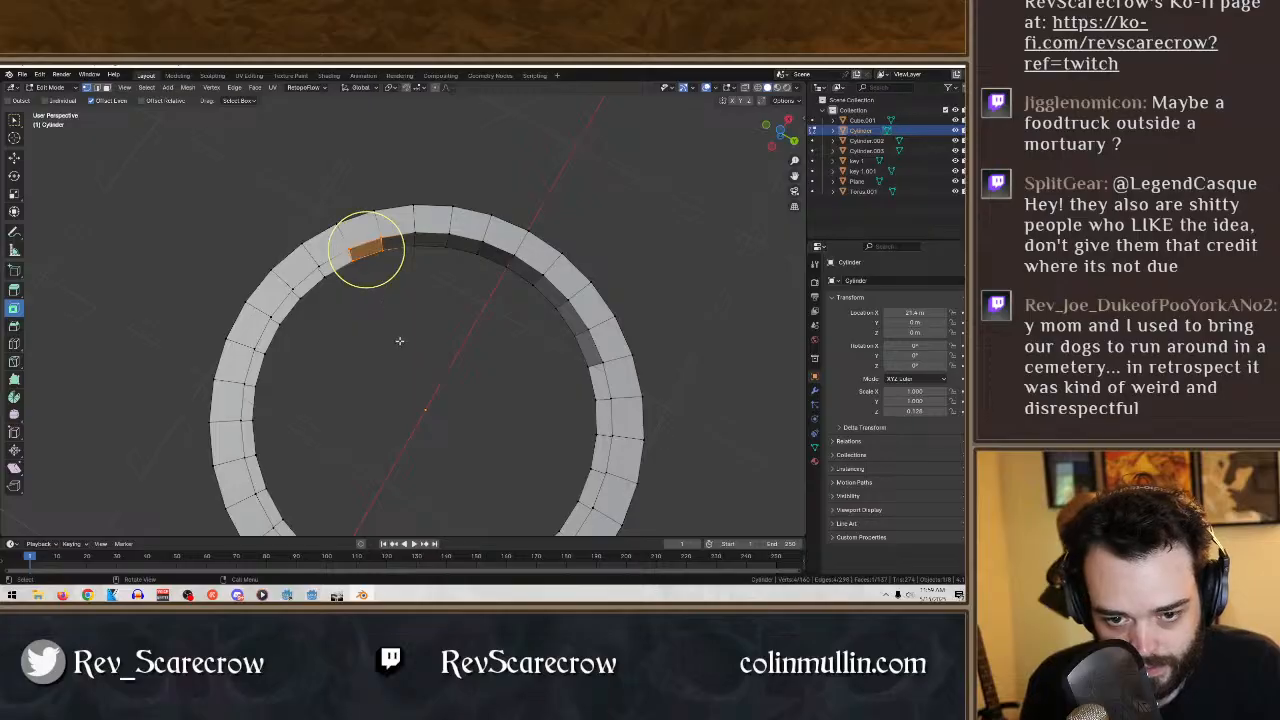
- Continue around the ring's inner wall, filling three more open segments with faces between their corner vertices
{"action": "middle_click_drag", "start_coordinate": [400, 341], "coordinate": [420, 308]}
{"action": "left_click_drag", "start_coordinate": [420, 308], "coordinate": [314, 240]}
{"action": "key", "text": "f"}
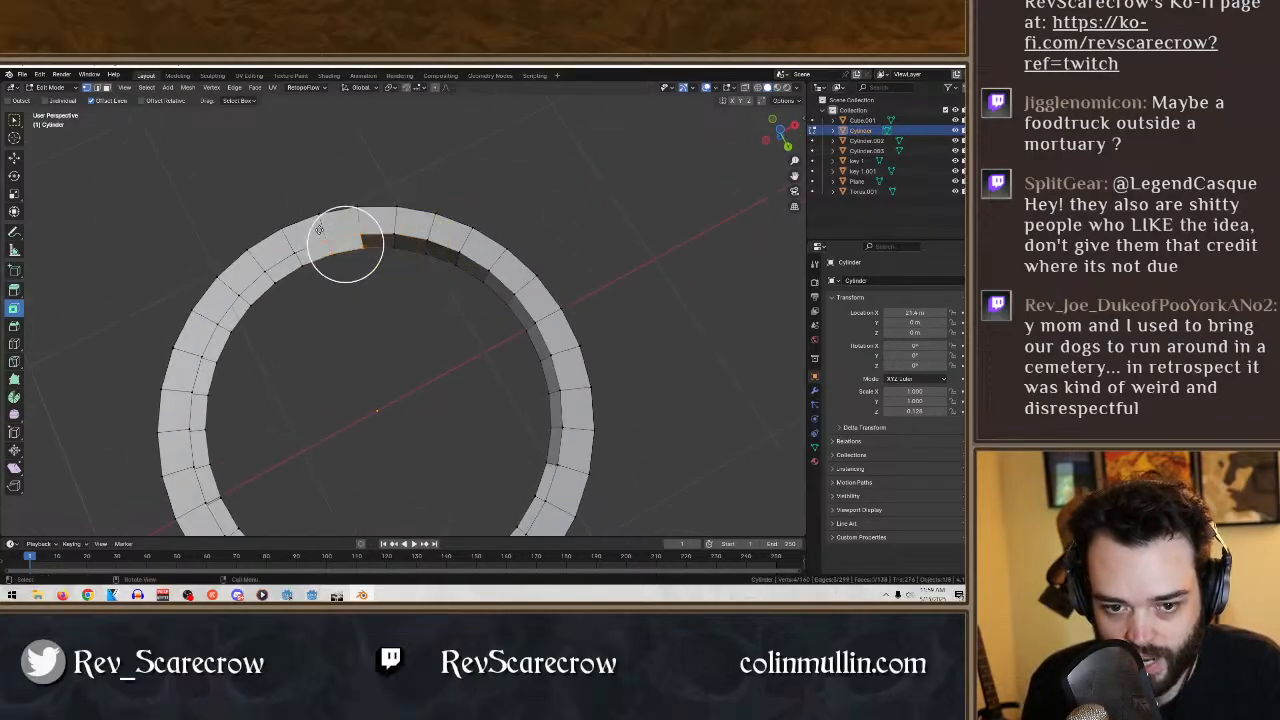
{"action": "key", "text": "f"}
{"action": "middle_click_drag", "start_coordinate": [358, 319], "coordinate": [508, 315]}
{"action": "left_click_drag", "start_coordinate": [509, 315], "coordinate": [454, 236]}
{"action": "key", "text": "f"}
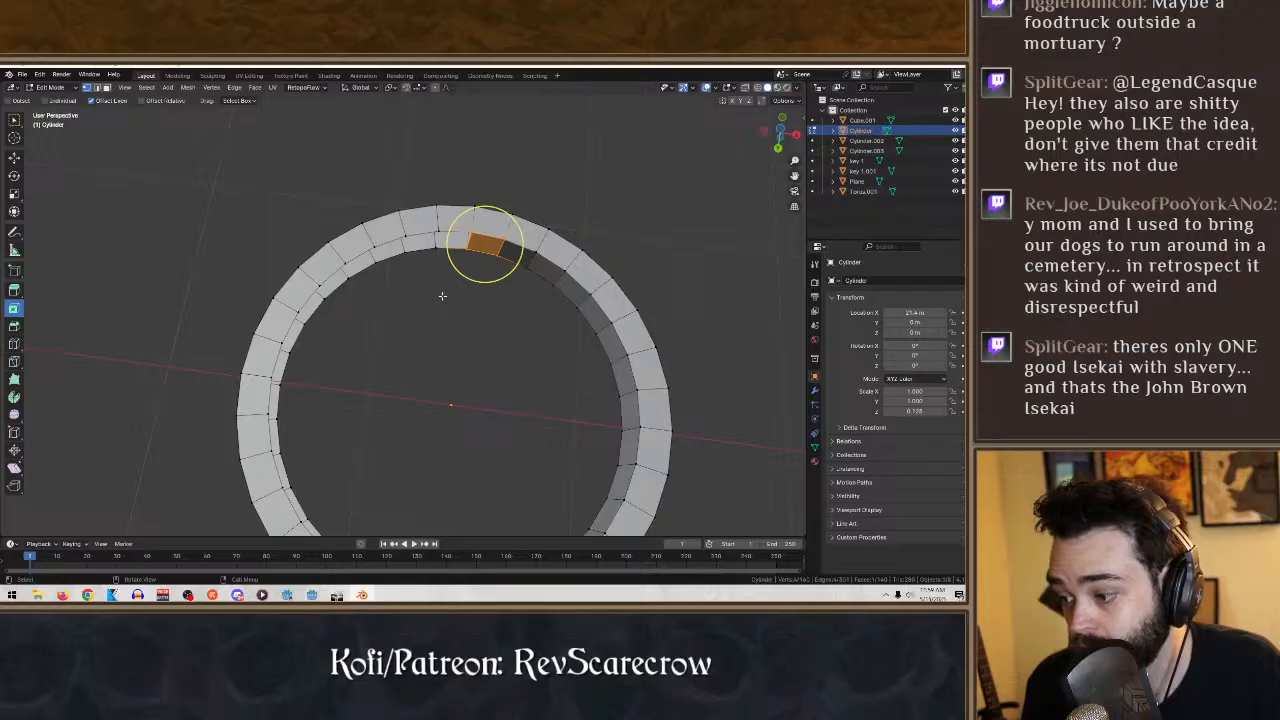
- Fill the following two open inner-wall segments with faces, redoing the second one from a corrected corner selection
{"action": "left_click_drag", "start_coordinate": [490, 307], "coordinate": [423, 226]}
{"action": "left_click_drag", "start_coordinate": [464, 304], "coordinate": [364, 231]}
{"action": "key", "text": "f"}
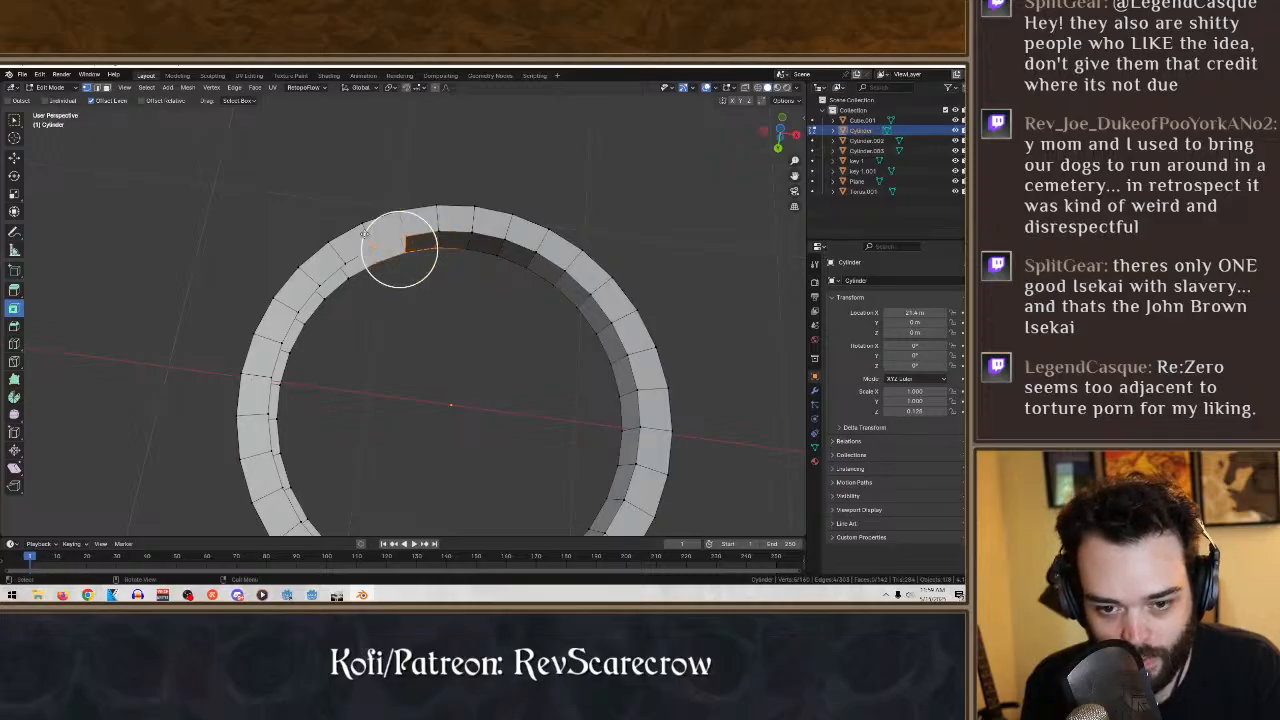
{"action": "mouse_move", "coordinate": [438, 308]}
{"action": "middle_mouse_down"}
{"action": "mouse_move", "coordinate": [443, 323]}
{"action": "mouse_move", "coordinate": [471, 314]}
{"action": "mouse_move", "coordinate": [402, 317]}
{"action": "mouse_move", "coordinate": [483, 304]}
{"action": "mouse_move", "coordinate": [451, 294]}
{"action": "middle_mouse_up"}
{"action": "key", "text": "ctrl+z"}
{"action": "left_click_drag", "start_coordinate": [448, 292], "coordinate": [390, 236]}
{"action": "key", "text": "f"}
- Select the corner vertices of each successive open inner-wall segment beyond the redone face and fill each one with a face
{"action": "left_click_drag", "start_coordinate": [445, 347], "coordinate": [402, 311]}
{"action": "middle_click_drag", "start_coordinate": [386, 310], "coordinate": [423, 306]}
{"action": "left_click_drag", "start_coordinate": [432, 298], "coordinate": [381, 232]}
{"action": "key", "text": "f"}
{"action": "left_click_drag", "start_coordinate": [416, 305], "coordinate": [355, 232]}
{"action": "middle_click_drag", "start_coordinate": [355, 232], "coordinate": [398, 297]}
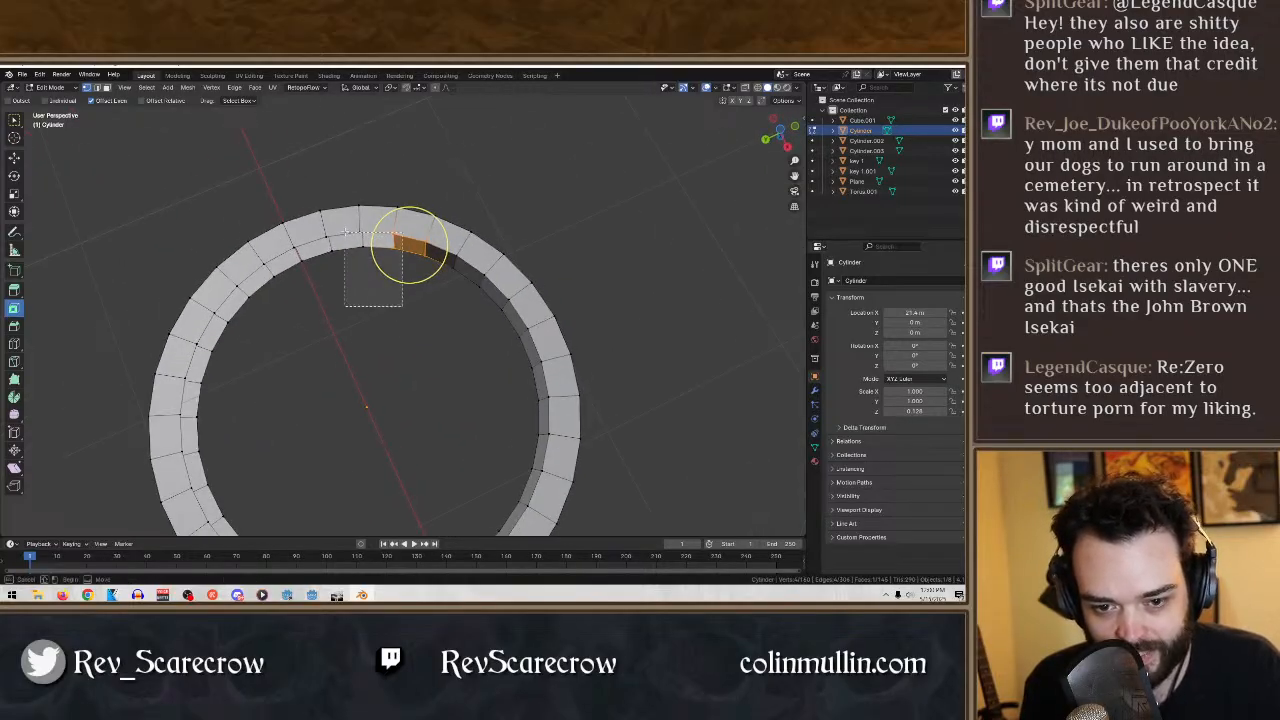
{"action": "left_click_drag", "start_coordinate": [345, 232], "coordinate": [344, 230]}
{"action": "key", "text": "f"}
{"action": "left_click_drag", "start_coordinate": [383, 317], "coordinate": [319, 230]}
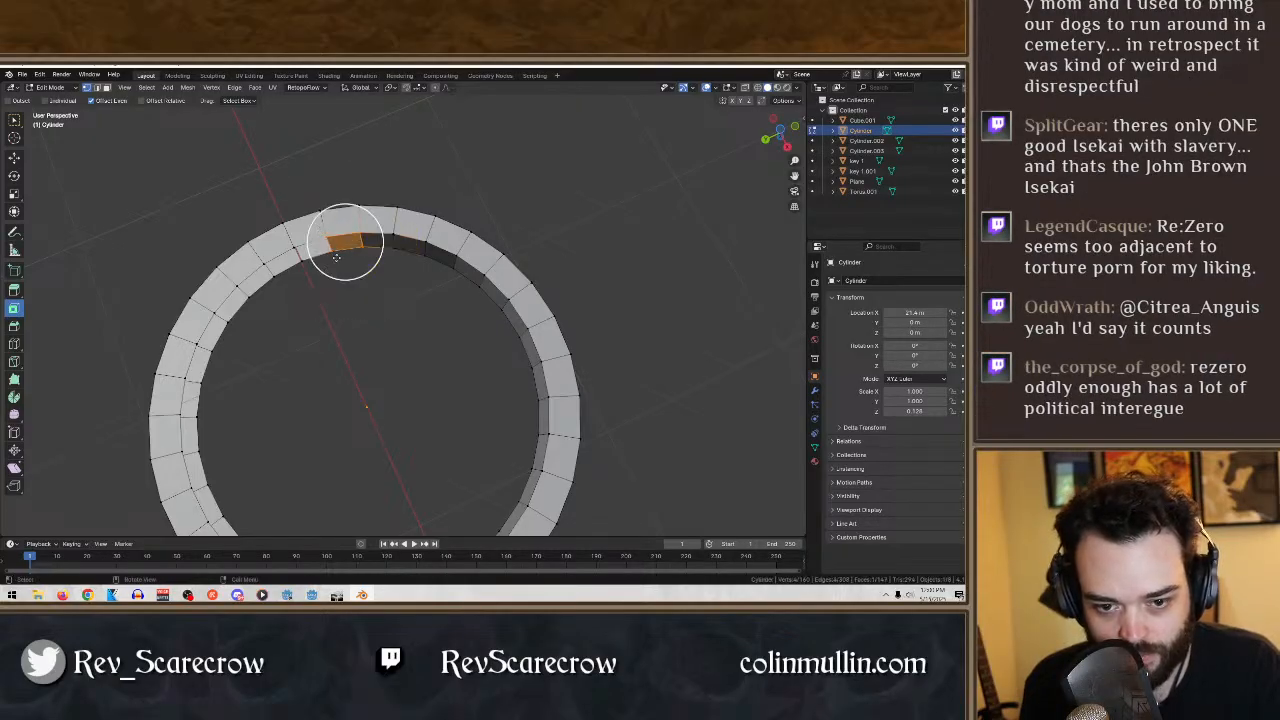
- Close four further open segments of the ring's inner wall with faces, one set of four corner vertices at a time
{"action": "middle_click_drag", "start_coordinate": [337, 257], "coordinate": [428, 329]}
{"action": "left_click_drag", "start_coordinate": [426, 328], "coordinate": [369, 249]}
{"action": "middle_click_drag", "start_coordinate": [371, 250], "coordinate": [409, 281]}
{"action": "left_click_drag", "start_coordinate": [415, 268], "coordinate": [353, 198]}
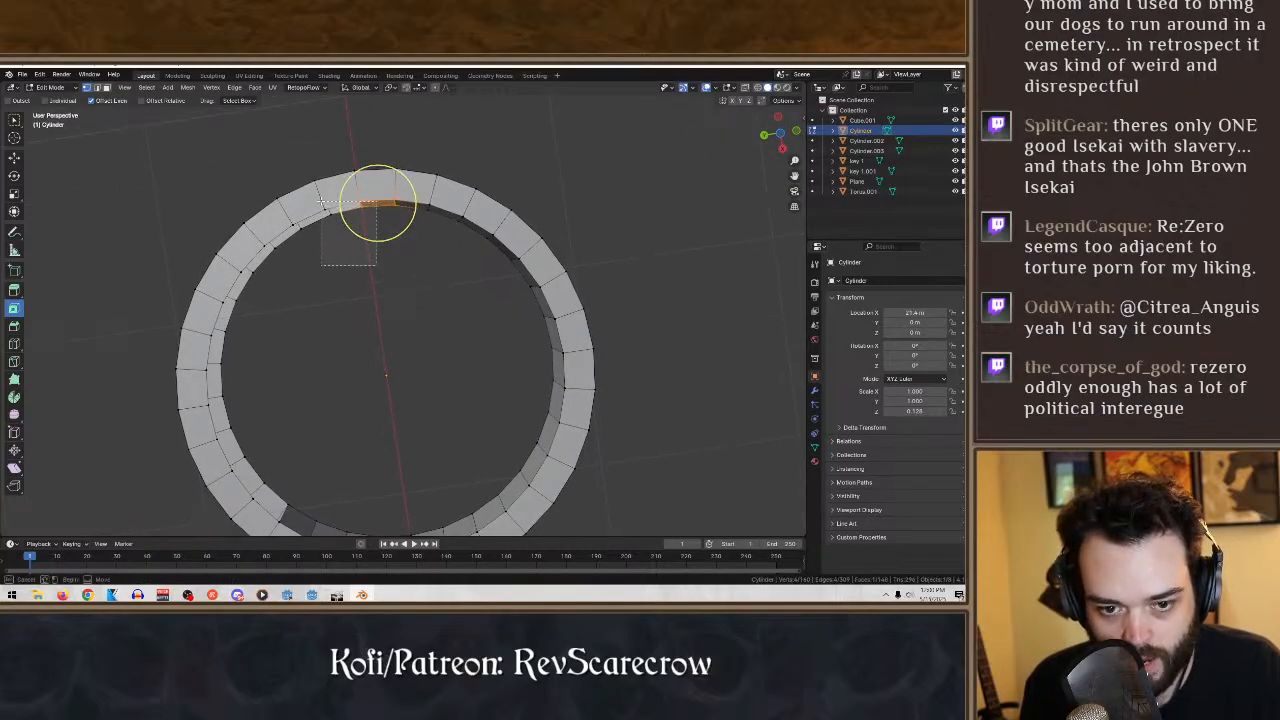
{"action": "left_click_drag", "start_coordinate": [348, 273], "coordinate": [288, 204]}
{"action": "key", "text": "f"}
{"action": "left_click_drag", "start_coordinate": [325, 302], "coordinate": [262, 218]}
{"action": "key", "text": "f"}
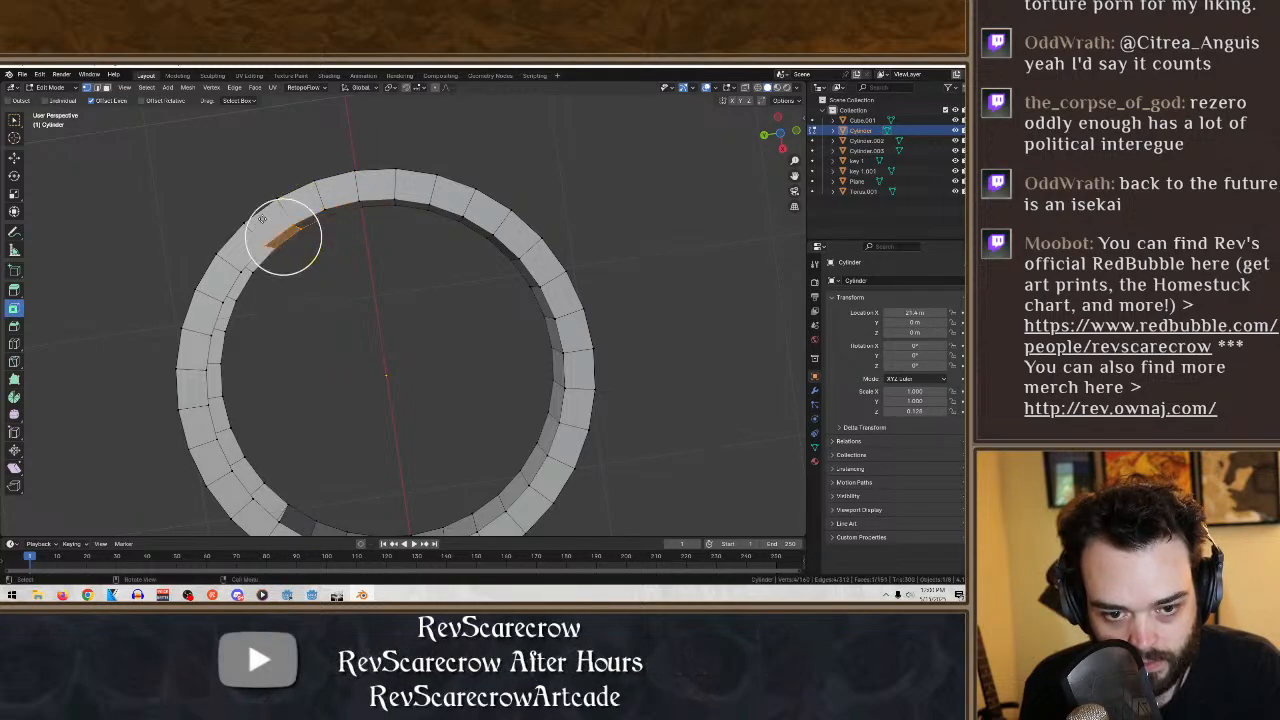
- Create faces across the next five open inner-wall segments, working segment by segment towards the end of the gap
{"action": "middle_click_drag", "start_coordinate": [350, 293], "coordinate": [456, 342]}
{"action": "middle_click_drag", "start_coordinate": [471, 259], "coordinate": [456, 265]}
{"action": "left_click_drag", "start_coordinate": [456, 265], "coordinate": [401, 210]}
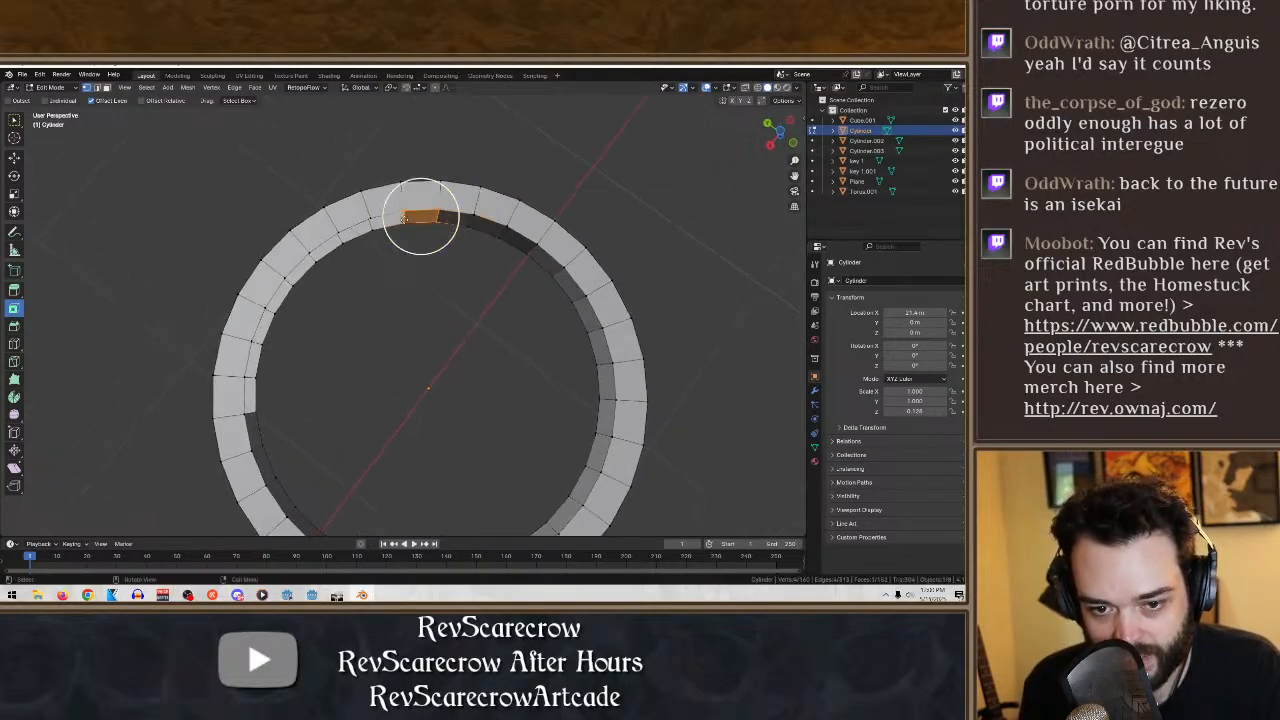
{"action": "left_click", "coordinate": [388, 220]}
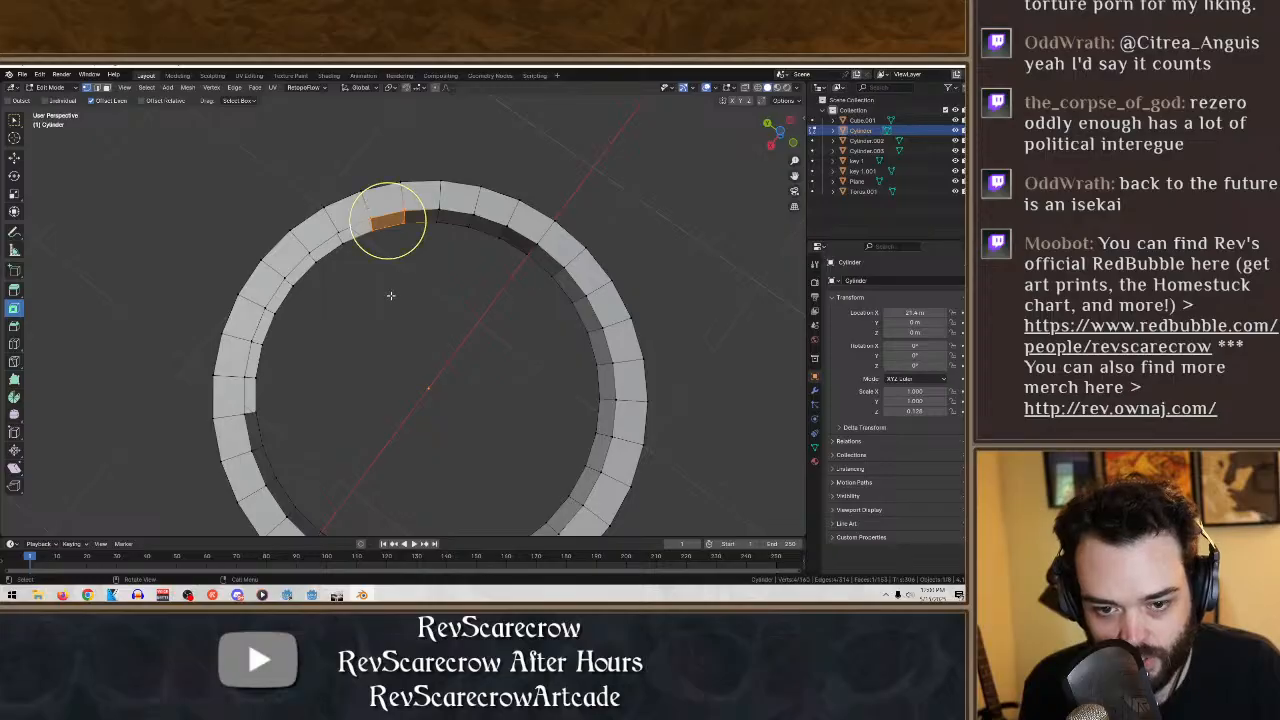
{"action": "left_click_drag", "start_coordinate": [391, 295], "coordinate": [333, 221]}
{"action": "key", "text": "f"}
{"action": "left_click_drag", "start_coordinate": [367, 296], "coordinate": [312, 240]}
{"action": "middle_click_drag", "start_coordinate": [312, 240], "coordinate": [390, 313]}
{"action": "left_click_drag", "start_coordinate": [473, 312], "coordinate": [430, 214]}
{"action": "left_click_drag", "start_coordinate": [466, 289], "coordinate": [391, 208]}
{"action": "key", "text": "f"}
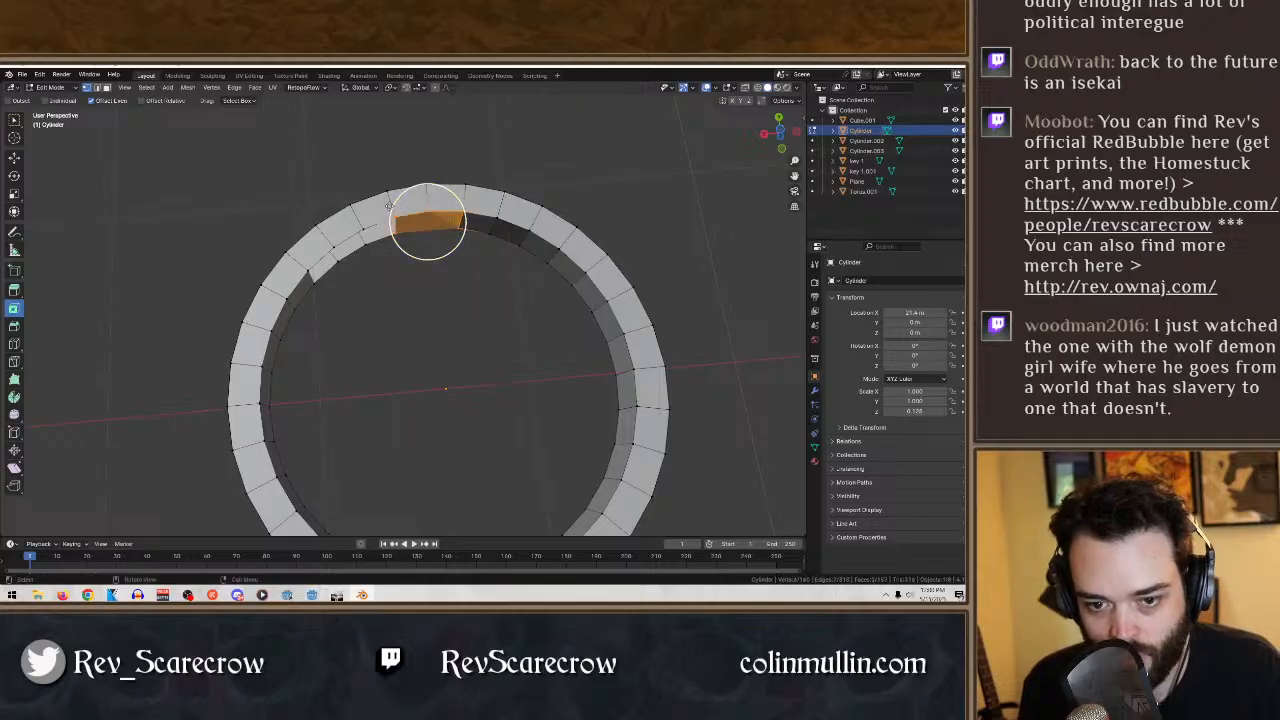
{"action": "key", "text": "ctrl+z"}
{"action": "key", "text": "ctrl+z"}
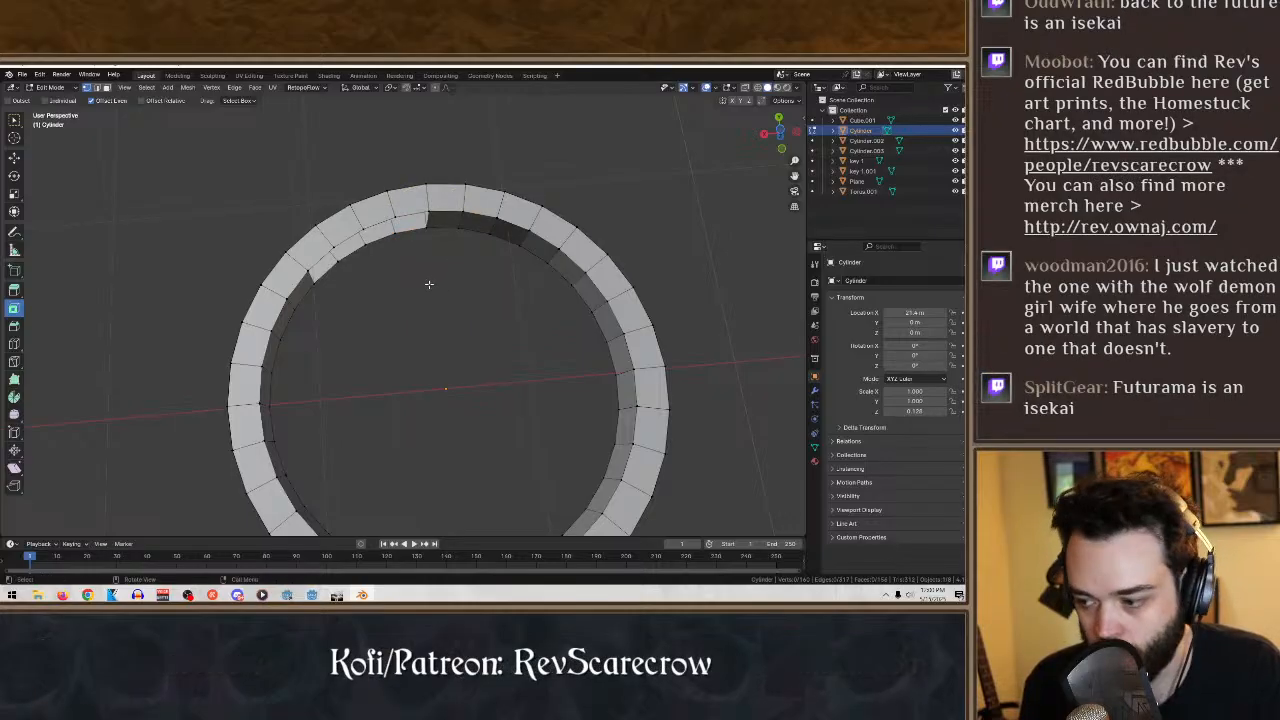
- Reselect only the four corner vertices of the next open inner-wall segment, fill it, and fill the adjoining segment likewise
{"action": "left_click_drag", "start_coordinate": [425, 283], "coordinate": [392, 208]}
{"action": "key", "text": "c"}
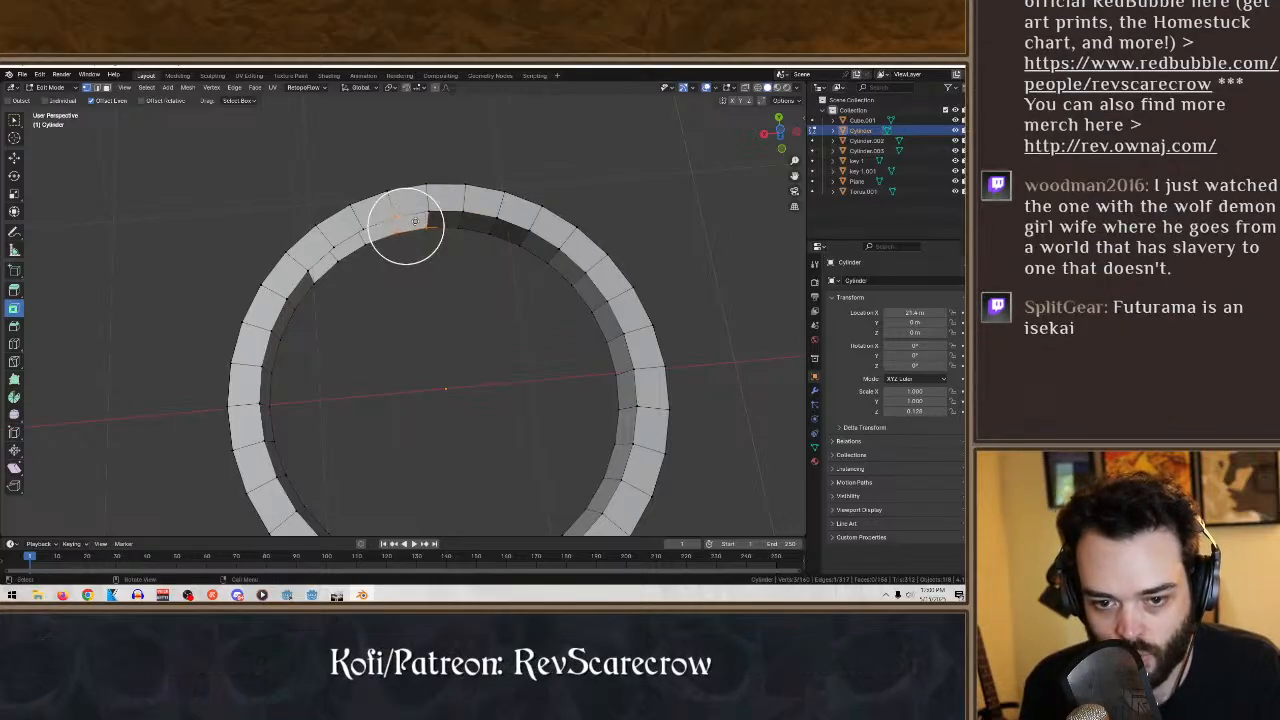
{"action": "key", "text": "f"}
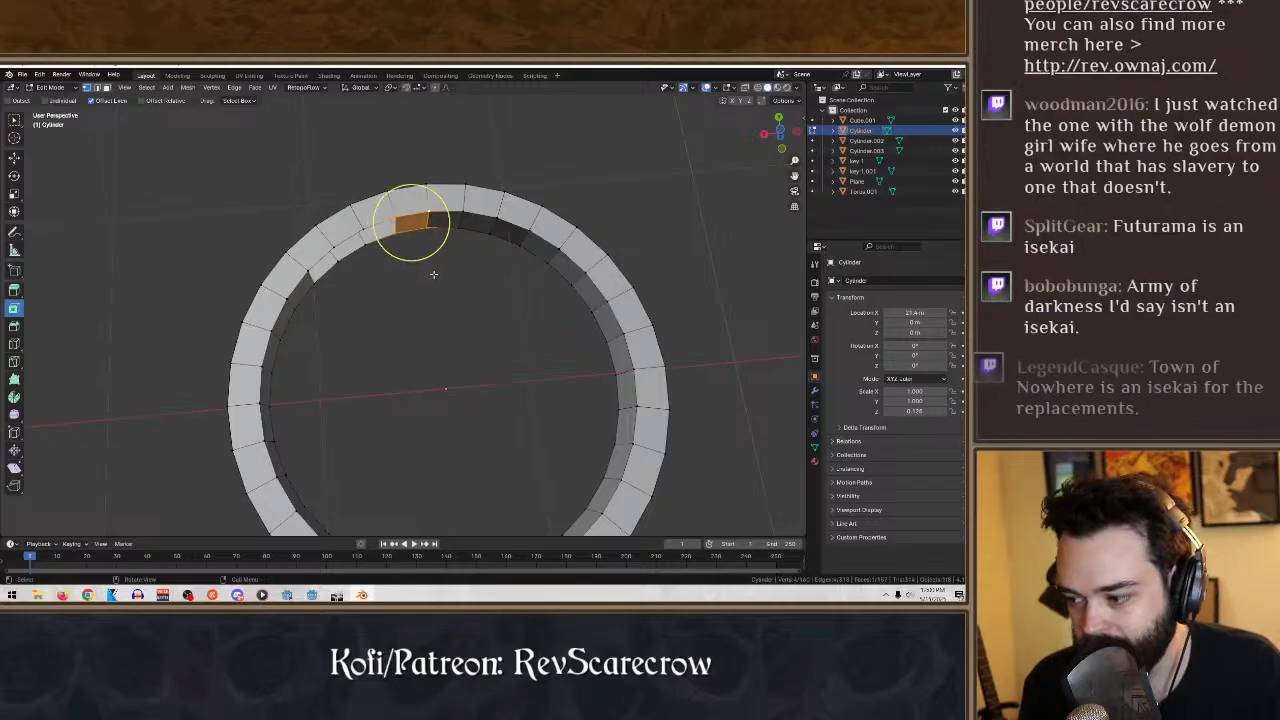
{"action": "middle_click_drag", "start_coordinate": [478, 276], "coordinate": [419, 273]}
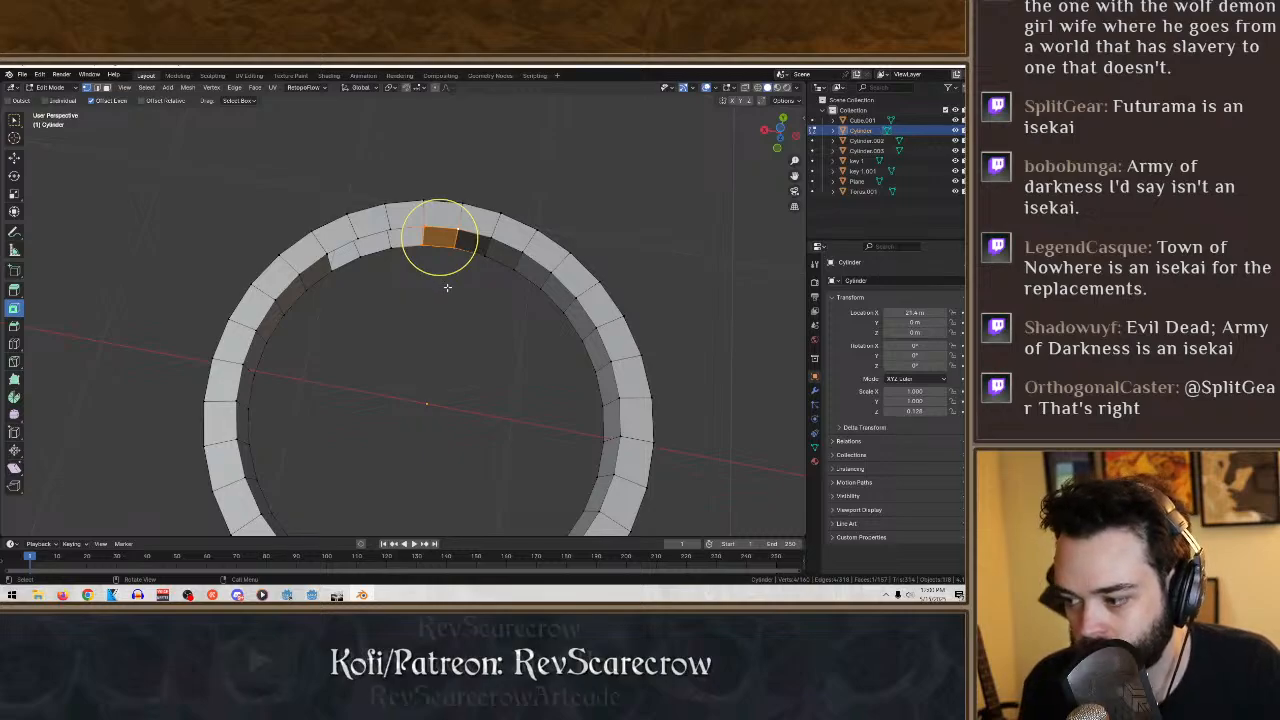
{"action": "left_click_drag", "start_coordinate": [449, 288], "coordinate": [388, 228]}
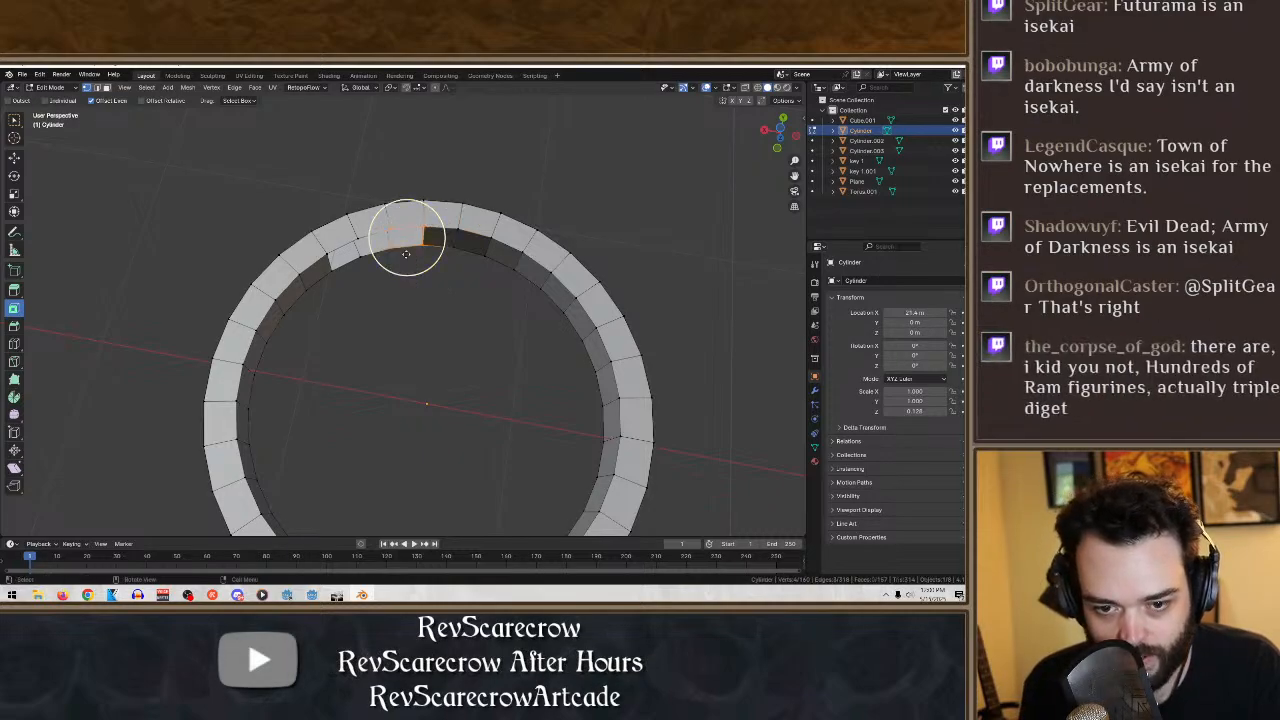
{"action": "middle_click_drag", "start_coordinate": [407, 256], "coordinate": [421, 308]}
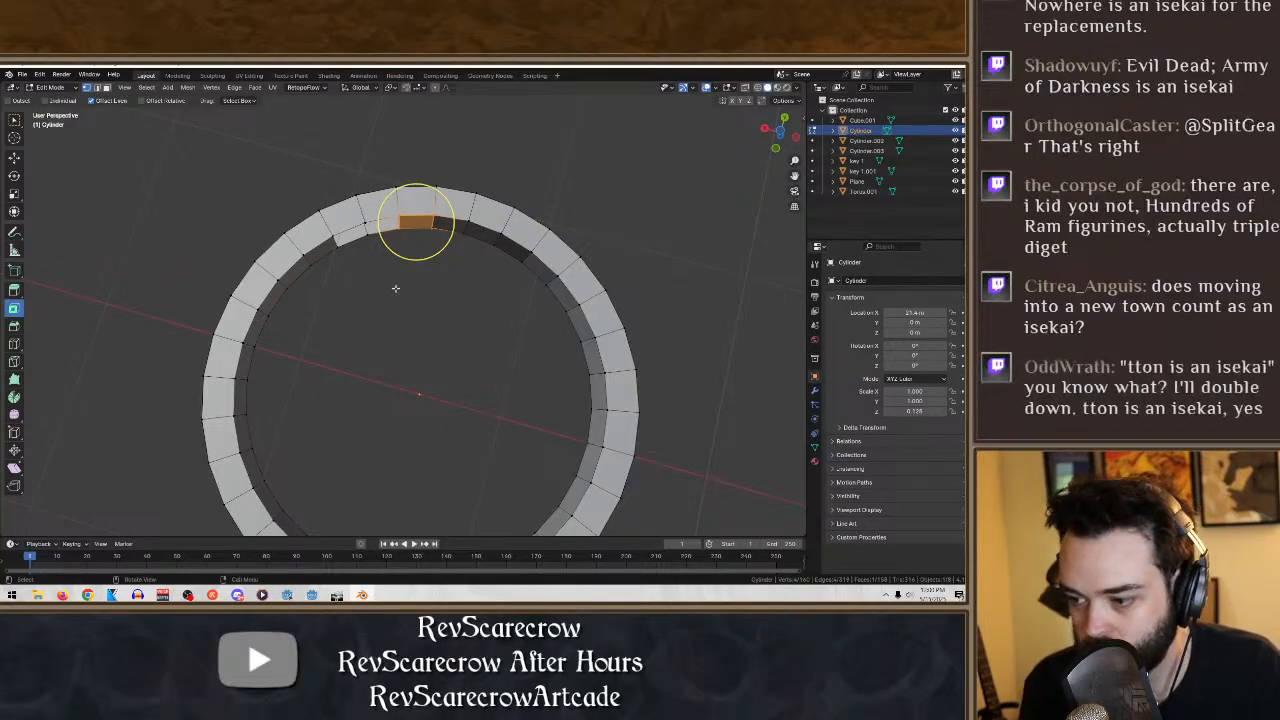
- Fill the last two open segments to close the ring's inner wall completely
{"action": "left_click", "coordinate": [409, 277]}
{"action": "left_click_drag", "start_coordinate": [420, 278], "coordinate": [359, 213]}
{"action": "key", "text": "f"}
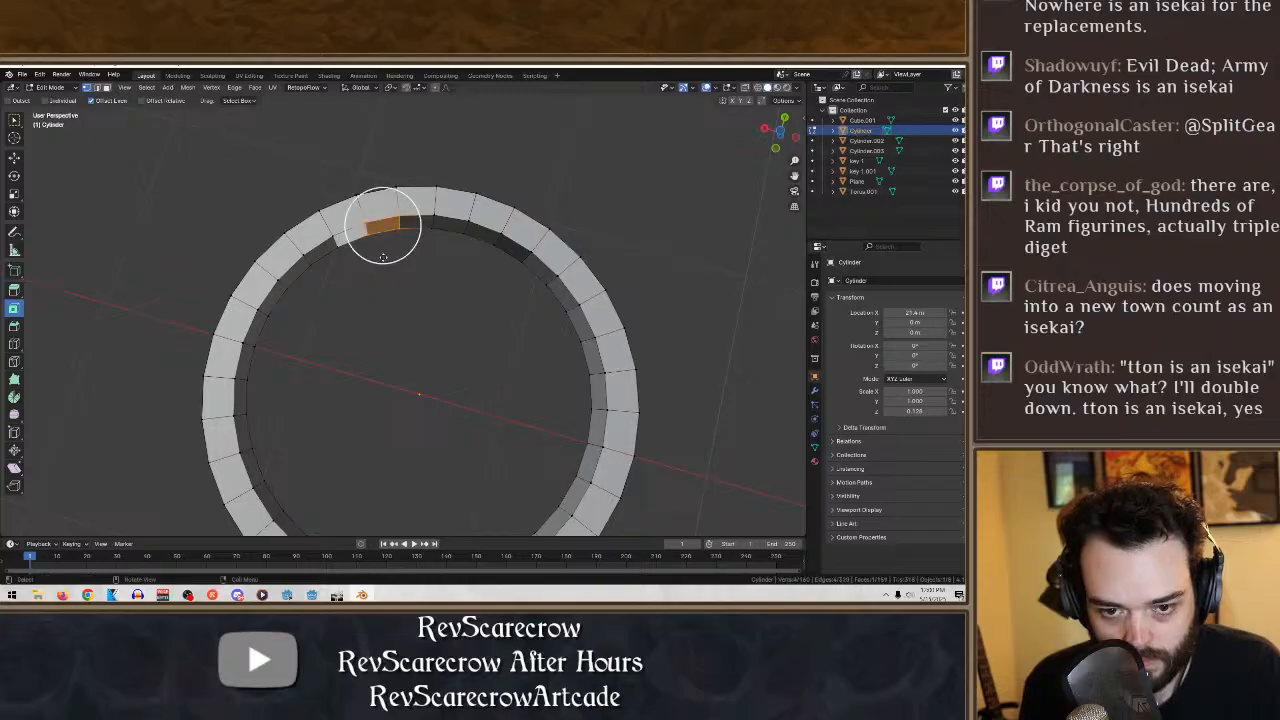
{"action": "left_click_drag", "start_coordinate": [398, 298], "coordinate": [326, 220]}
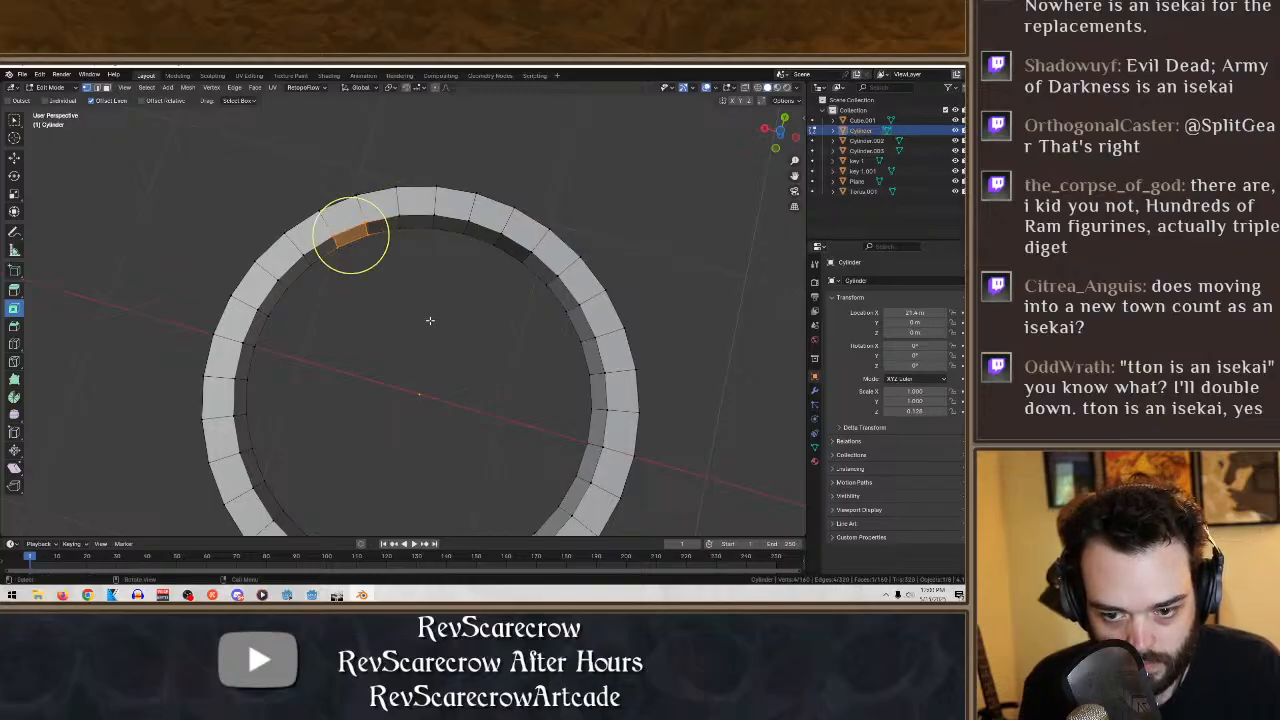
- Leave mesh editing of the completed ring and return to Object Mode
{"action": "scroll", "coordinate": [430, 320], "scroll_direction": "down", "scroll_amount": 7}
{"action": "middle_click_drag", "start_coordinate": [425, 310], "coordinate": [553, 299]}
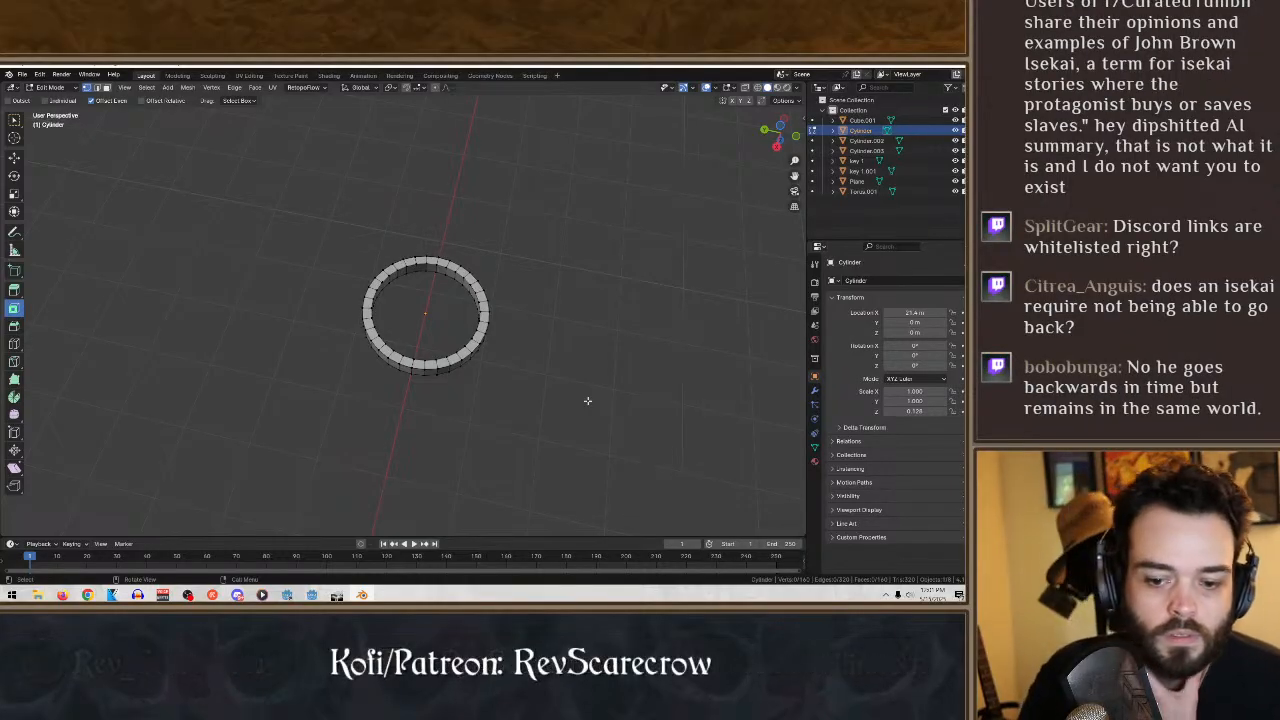
{"action": "middle_click_drag", "start_coordinate": [573, 368], "coordinate": [610, 395]}
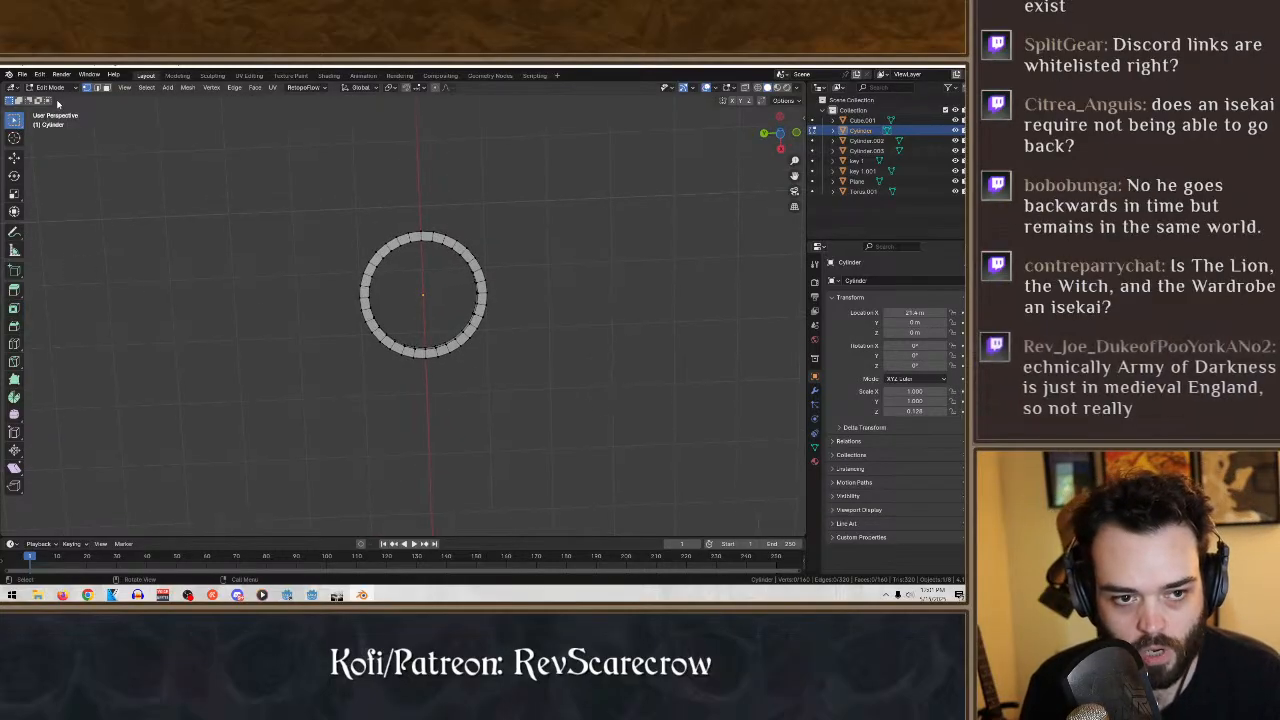
{"action": "left_click", "coordinate": [50, 87]}
{"action": "left_click", "coordinate": [58, 99]}
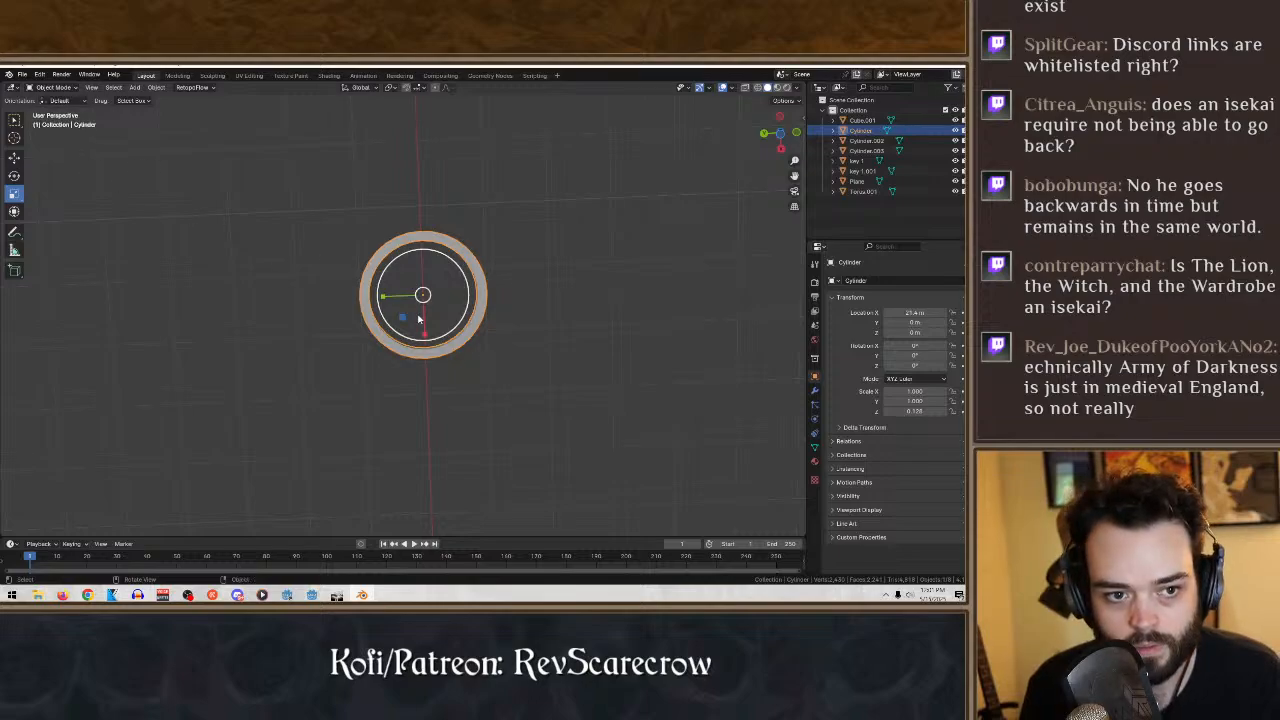
- Activate the Move tool and move the ring along the Z axis to adjust its height relative to the keys
{"action": "scroll", "coordinate": [420, 320], "scroll_direction": "down", "scroll_amount": 6}
{"action": "middle_click_drag", "start_coordinate": [449, 331], "coordinate": [417, 254]}
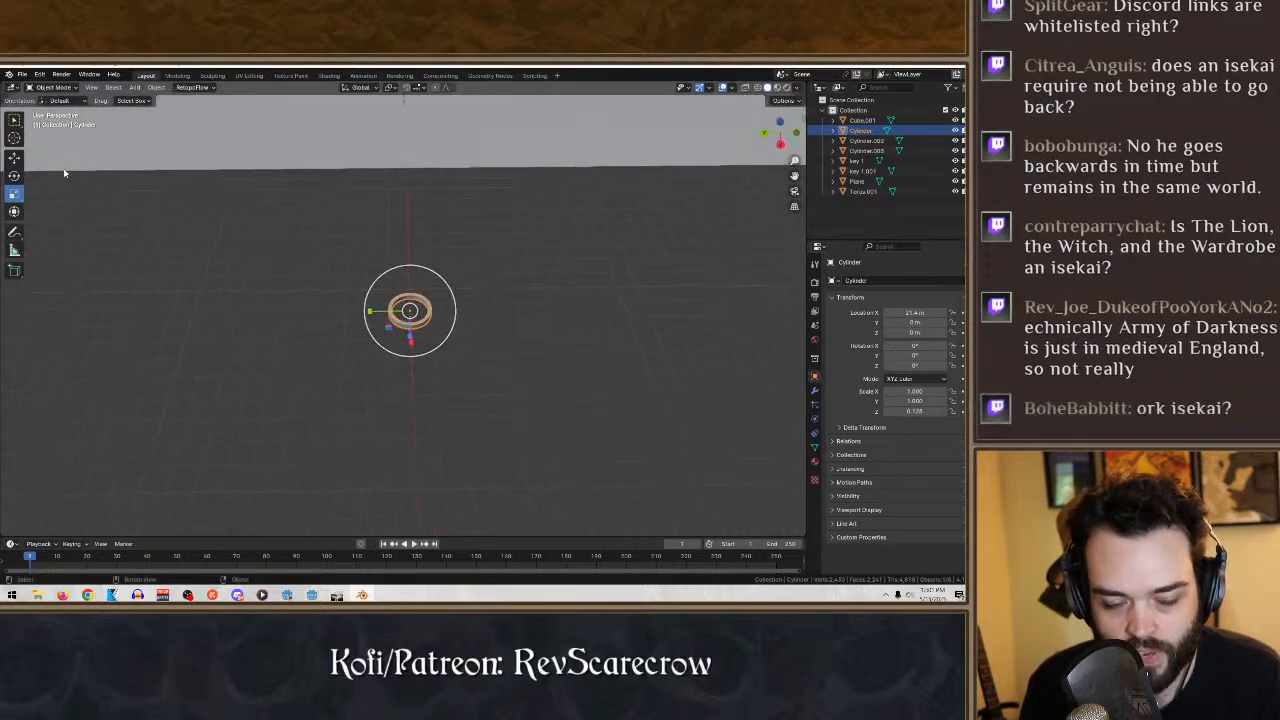
{"action": "left_click", "coordinate": [14, 122]}
{"action": "left_click", "coordinate": [17, 159]}
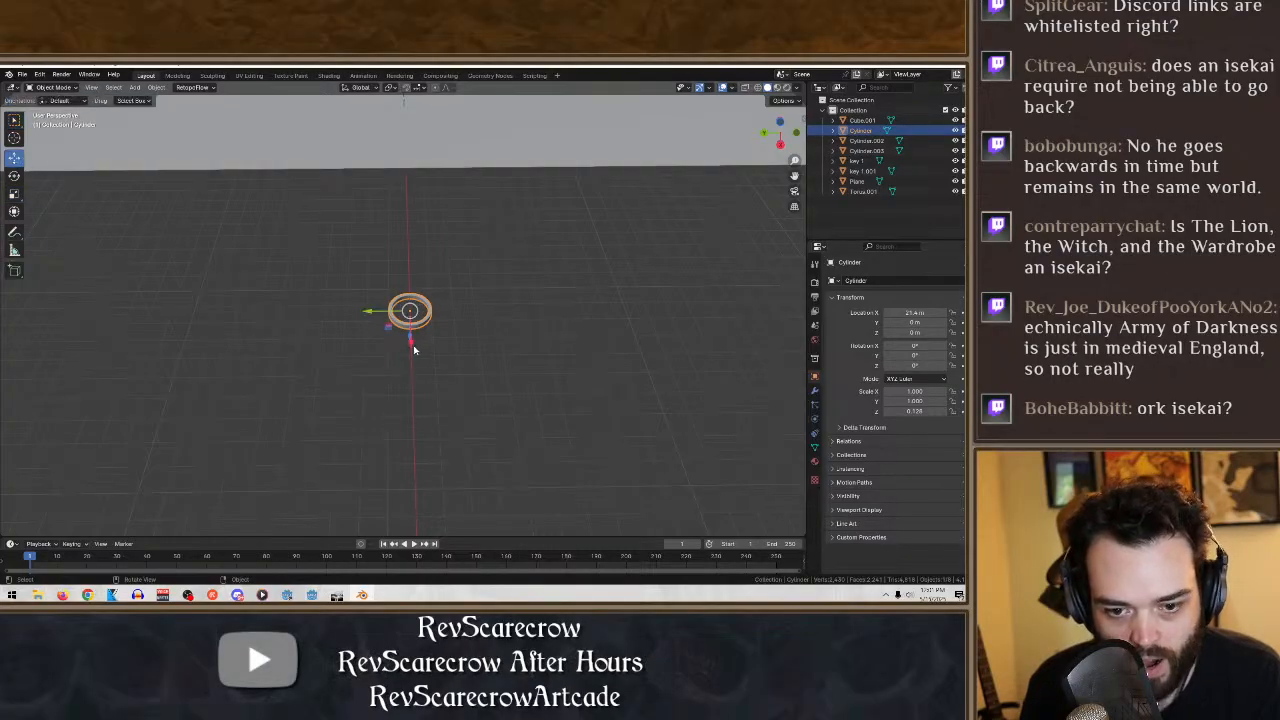
{"action": "middle_click_drag", "start_coordinate": [475, 337], "coordinate": [494, 263]}
{"action": "key", "text": "g"}
{"action": "key", "text": "z"}
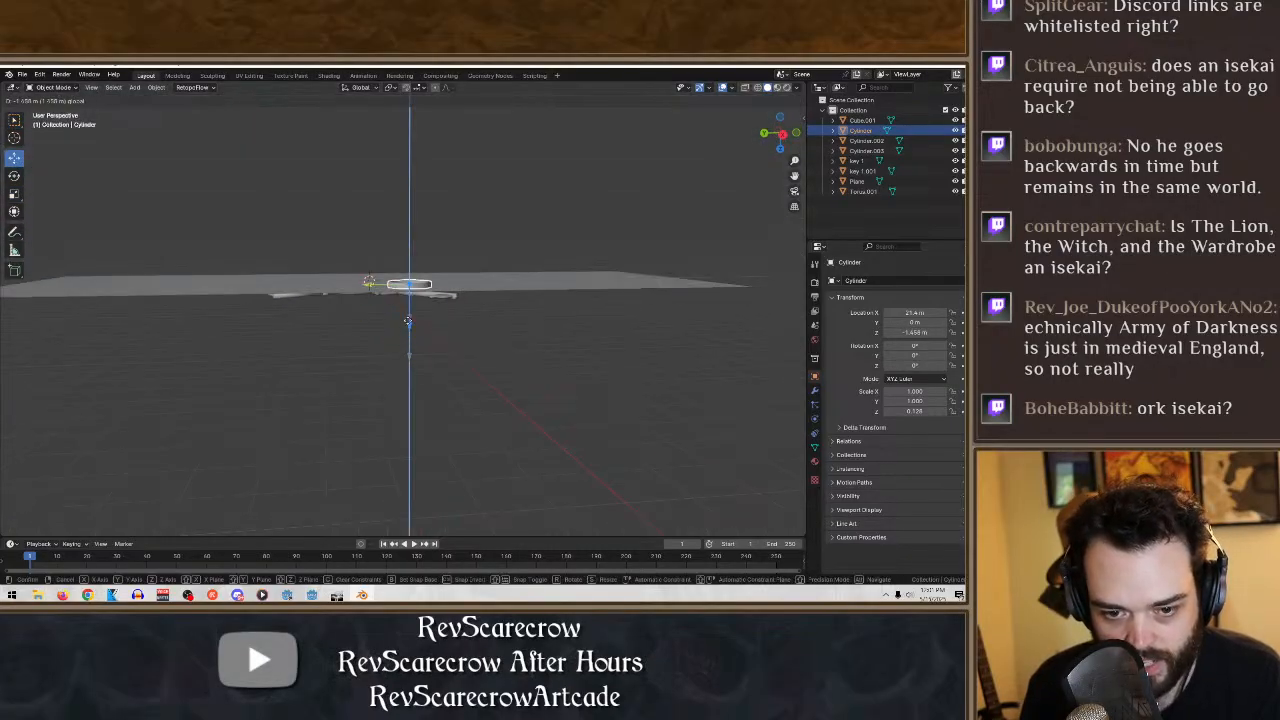
{"action": "left_click", "coordinate": [408, 353]}
- Move the ring along X to about 3.1 m, over the middle key's shaft, and activate the Scale tool
{"action": "middle_click_drag", "start_coordinate": [408, 353], "coordinate": [412, 498]}
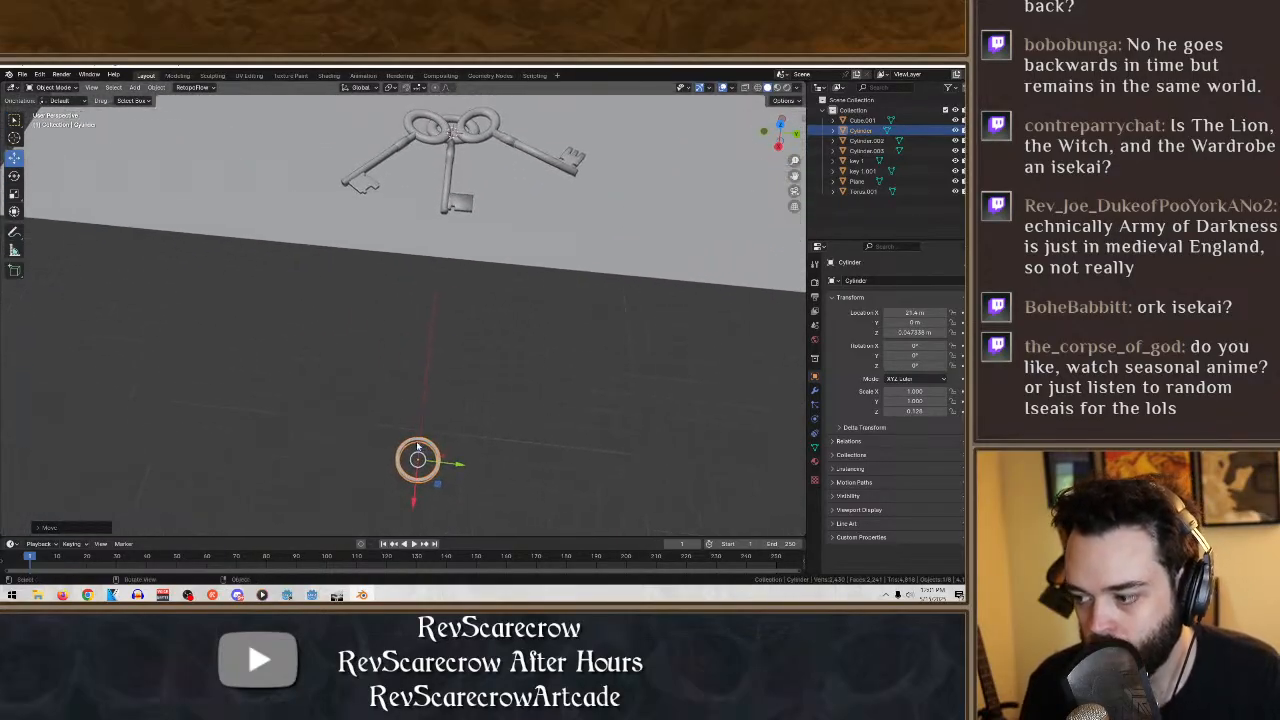
{"action": "left_click_drag", "start_coordinate": [414, 503], "coordinate": [476, 222]}
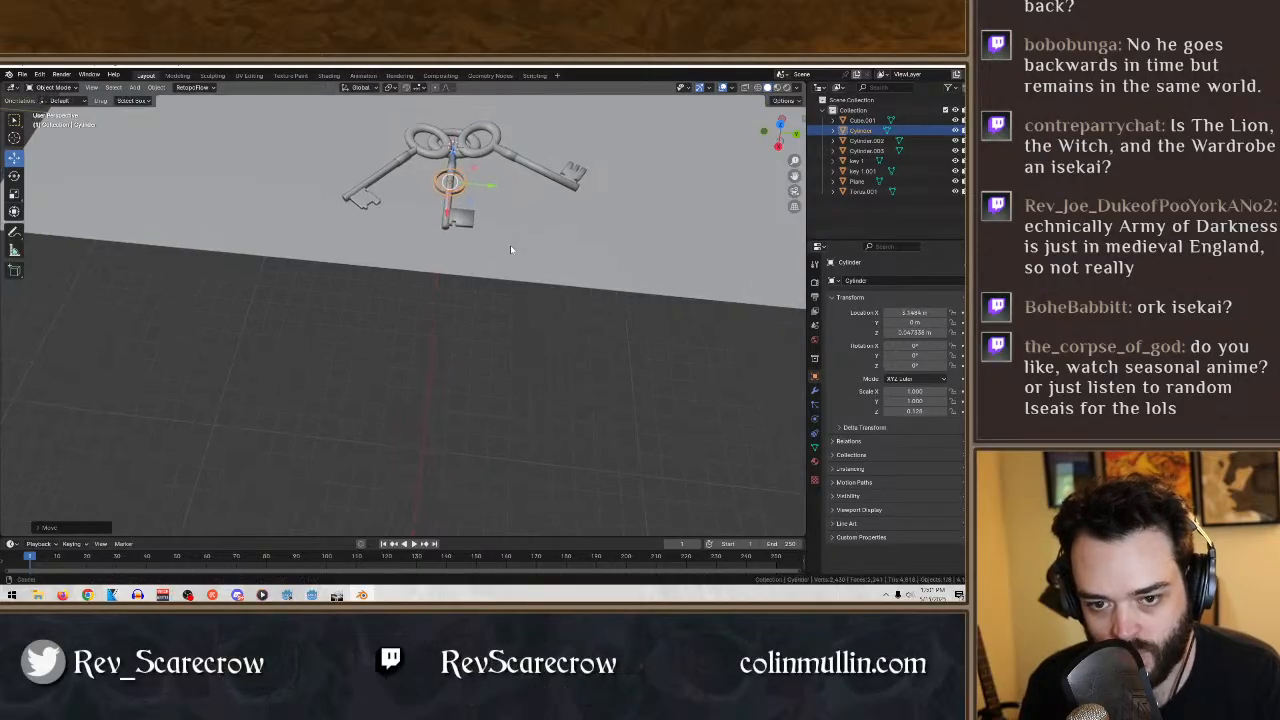
{"action": "middle_click_drag", "start_coordinate": [510, 246], "coordinate": [489, 426], "text": "shift"}
{"action": "scroll", "coordinate": [460, 440], "scroll_direction": "up", "scroll_amount": 4}
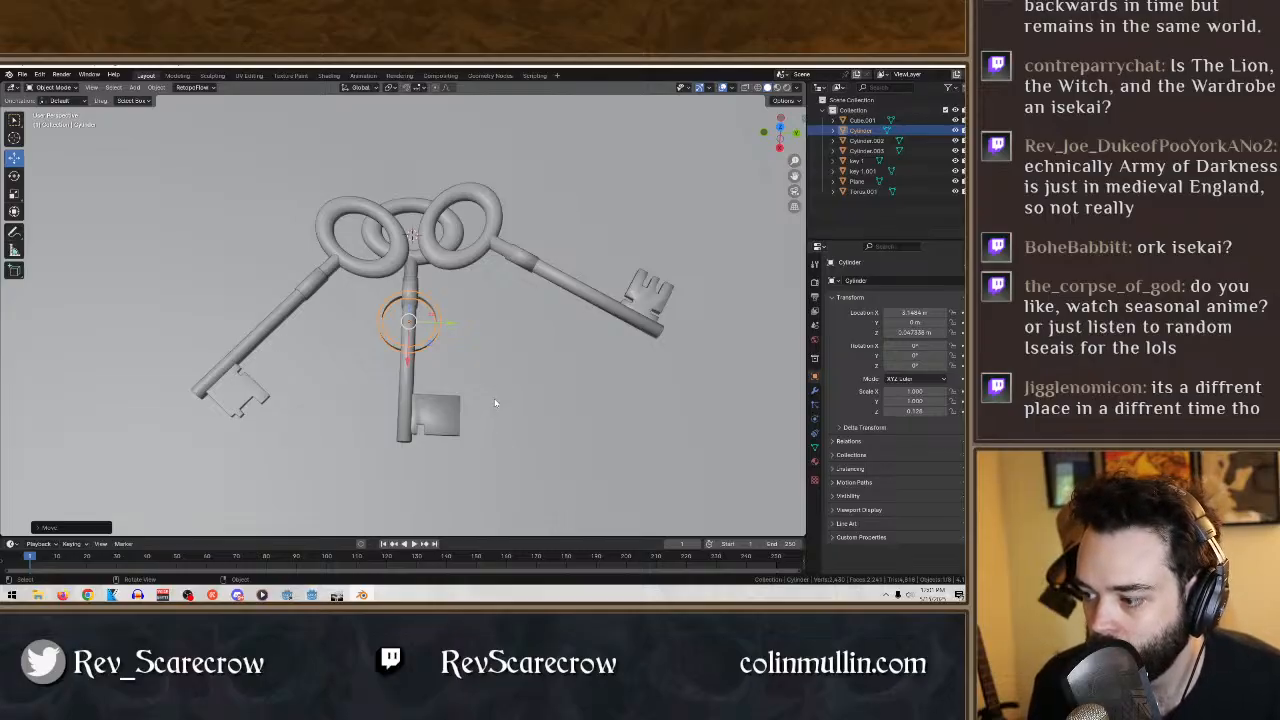
{"action": "middle_click_drag", "start_coordinate": [494, 403], "coordinate": [472, 384]}
{"action": "left_click", "coordinate": [14, 175]}
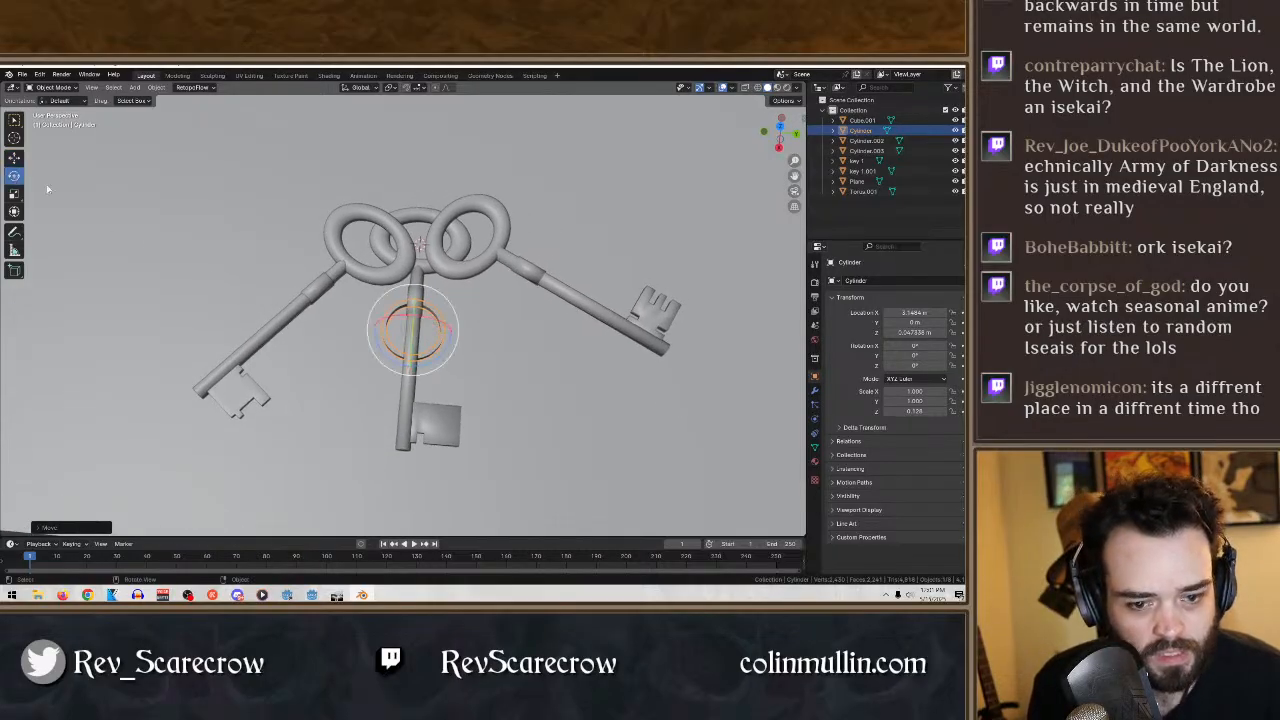
{"action": "left_click", "coordinate": [14, 193]}
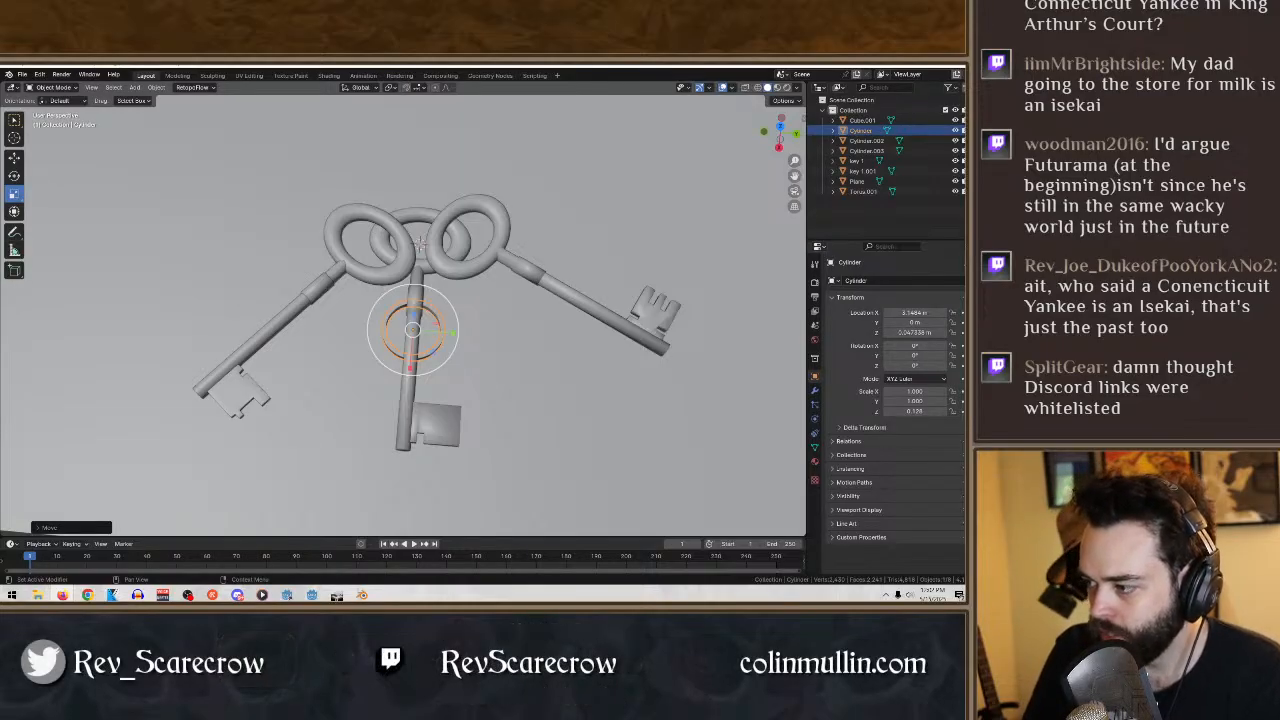
- Switch to the browser to view the Isekai Alignment Chart, and close it to return to Blender
{"action": "key", "text": "alt+Tab"}
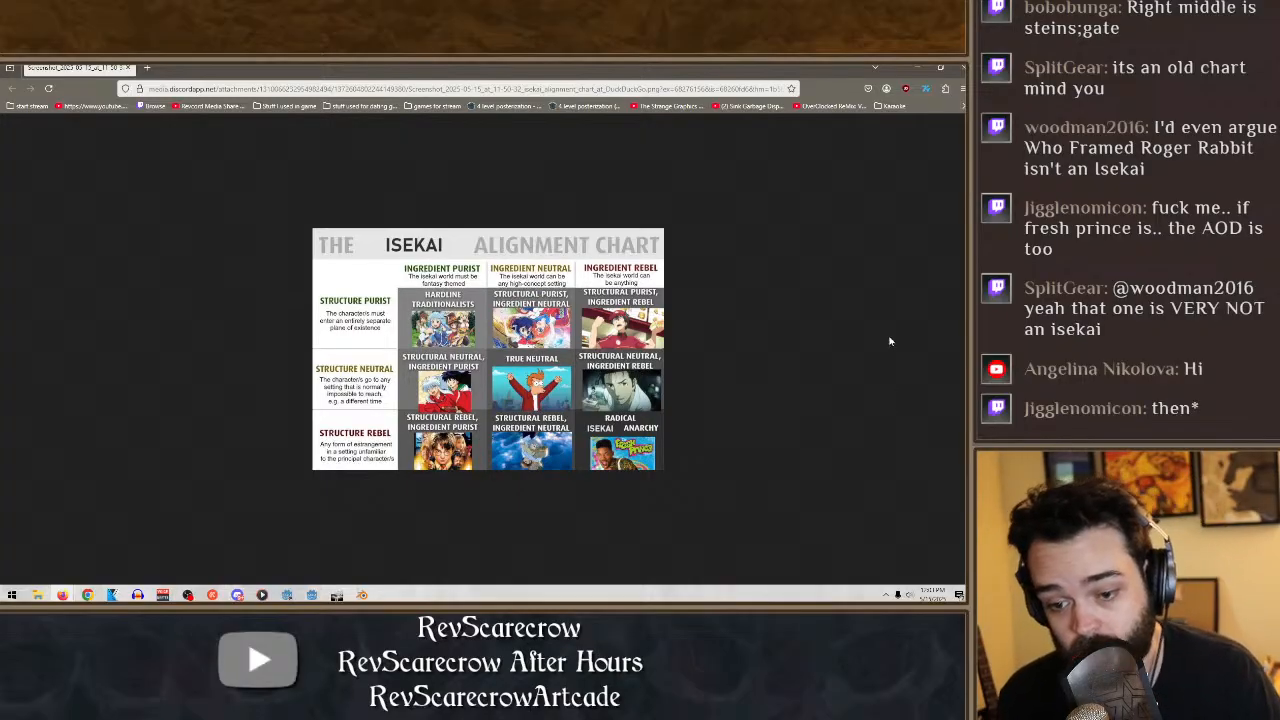
{"action": "left_click", "coordinate": [958, 69]}
- Scale the ring in X and Y only, to about 1.55, keeping its thickness along Z
{"action": "middle_click_drag", "start_coordinate": [547, 355], "coordinate": [462, 314]}
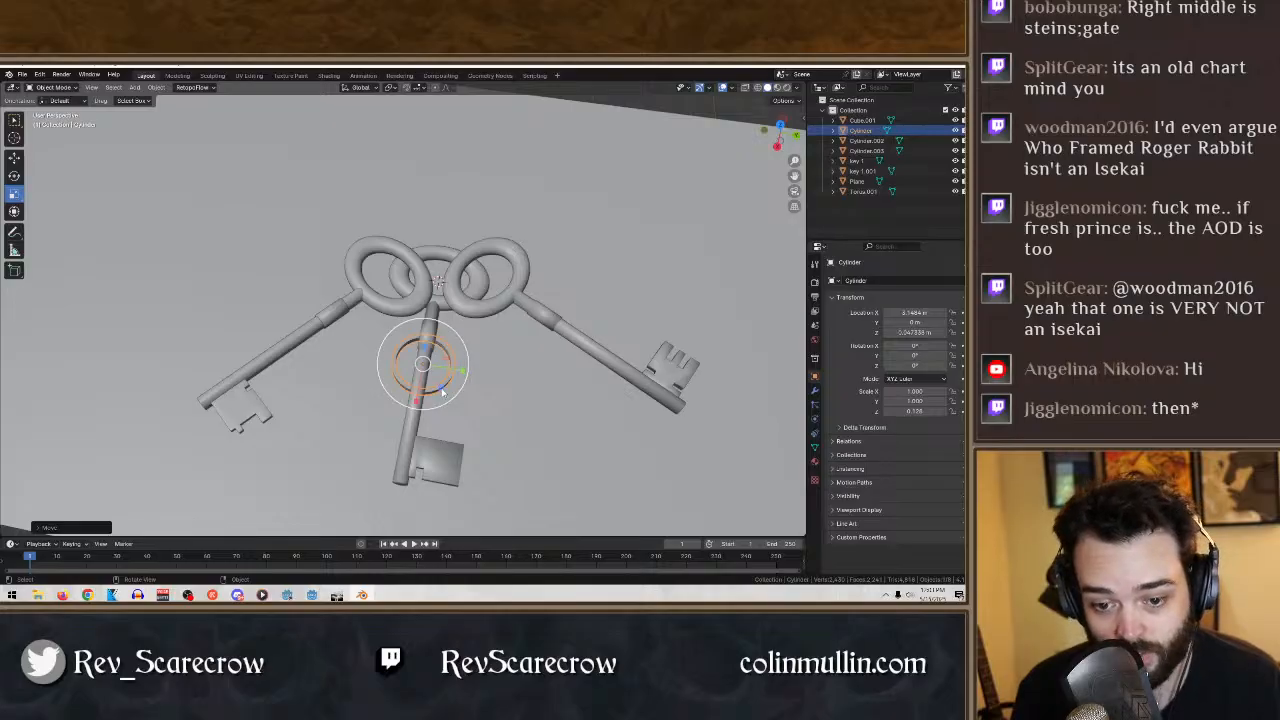
{"action": "key", "text": "s"}
{"action": "key", "text": "shift+z"}
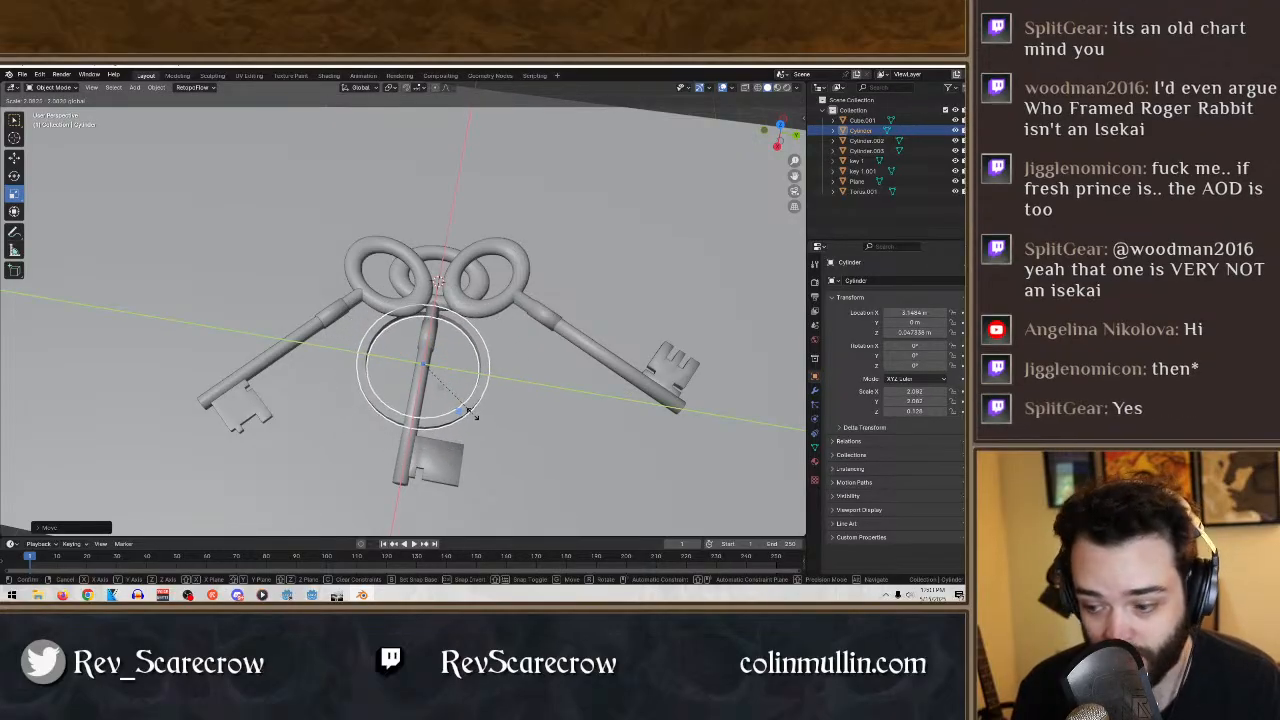
{"action": "left_click", "coordinate": [464, 401]}
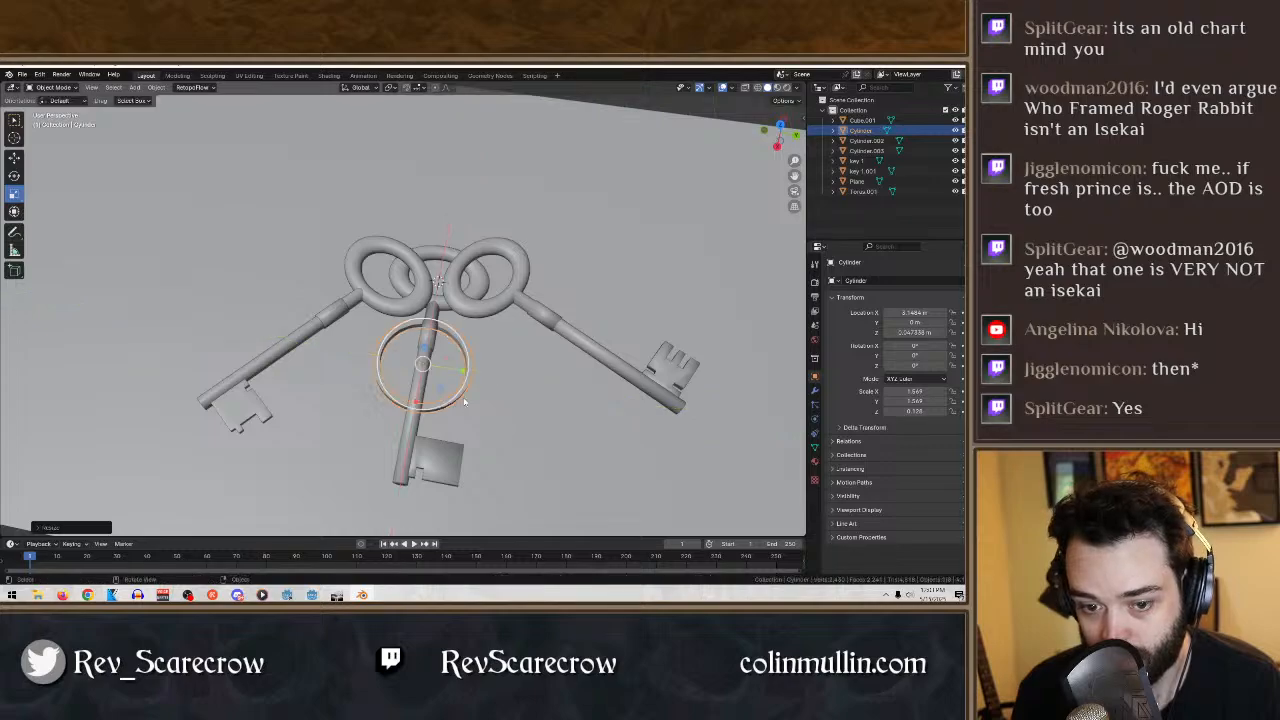
- Apply smooth shading to the key ring
{"action": "left_click", "coordinate": [135, 87]}
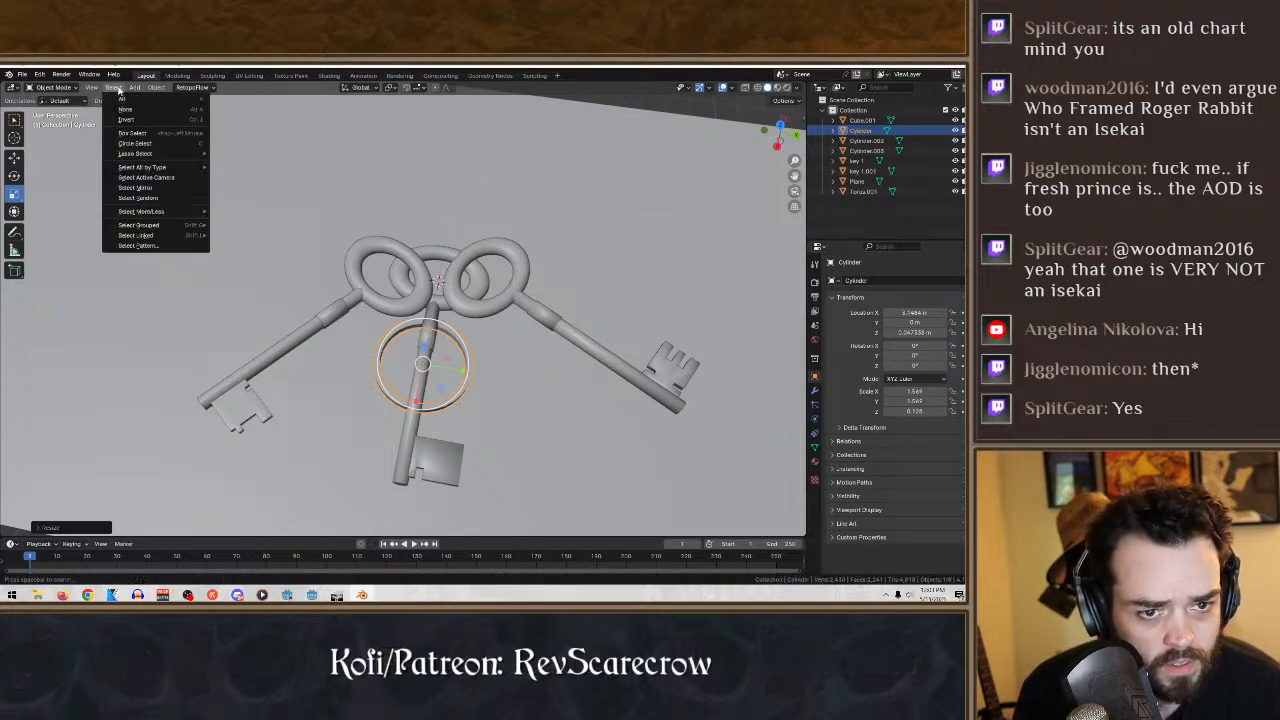
{"action": "mouse_move", "coordinate": [156, 87]}
{"action": "left_click", "coordinate": [205, 310]}
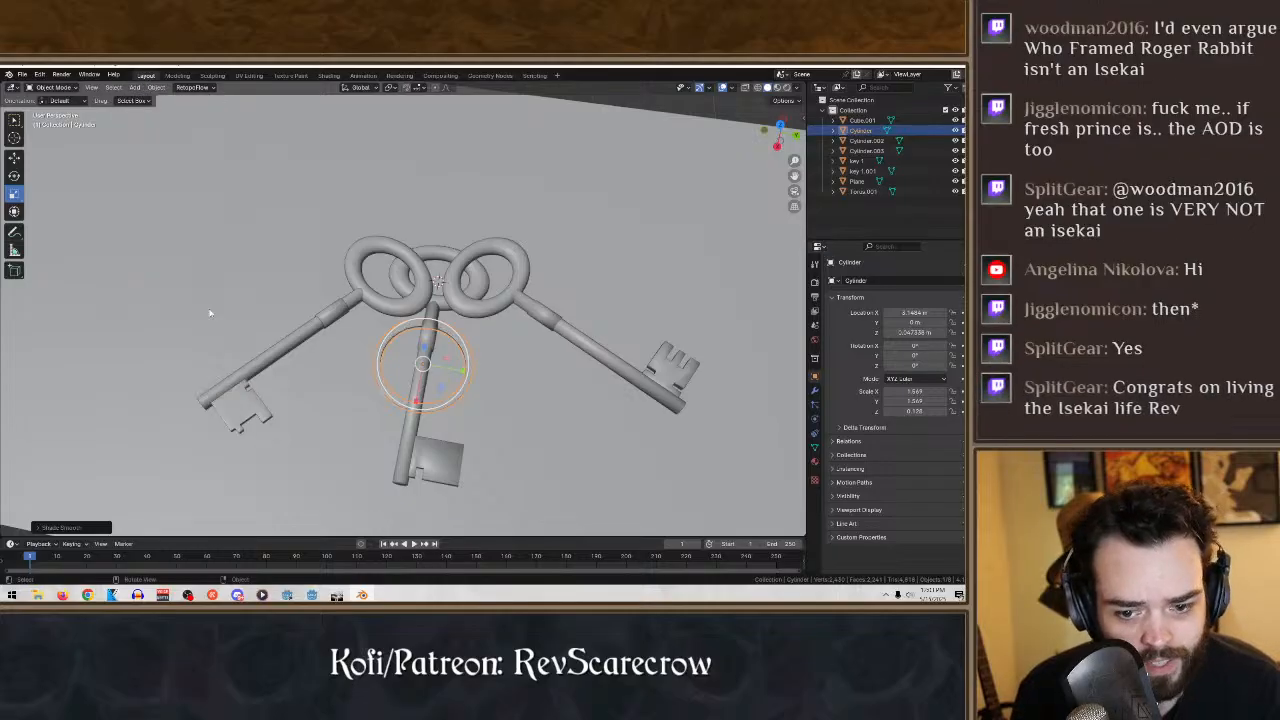
- Move the ring along X to about 0.6 m, over the key bows, and enlarge it in X and Y to about 2.5
{"action": "middle_click_drag", "start_coordinate": [206, 309], "coordinate": [177, 186]}
{"action": "left_click", "coordinate": [12, 159]}
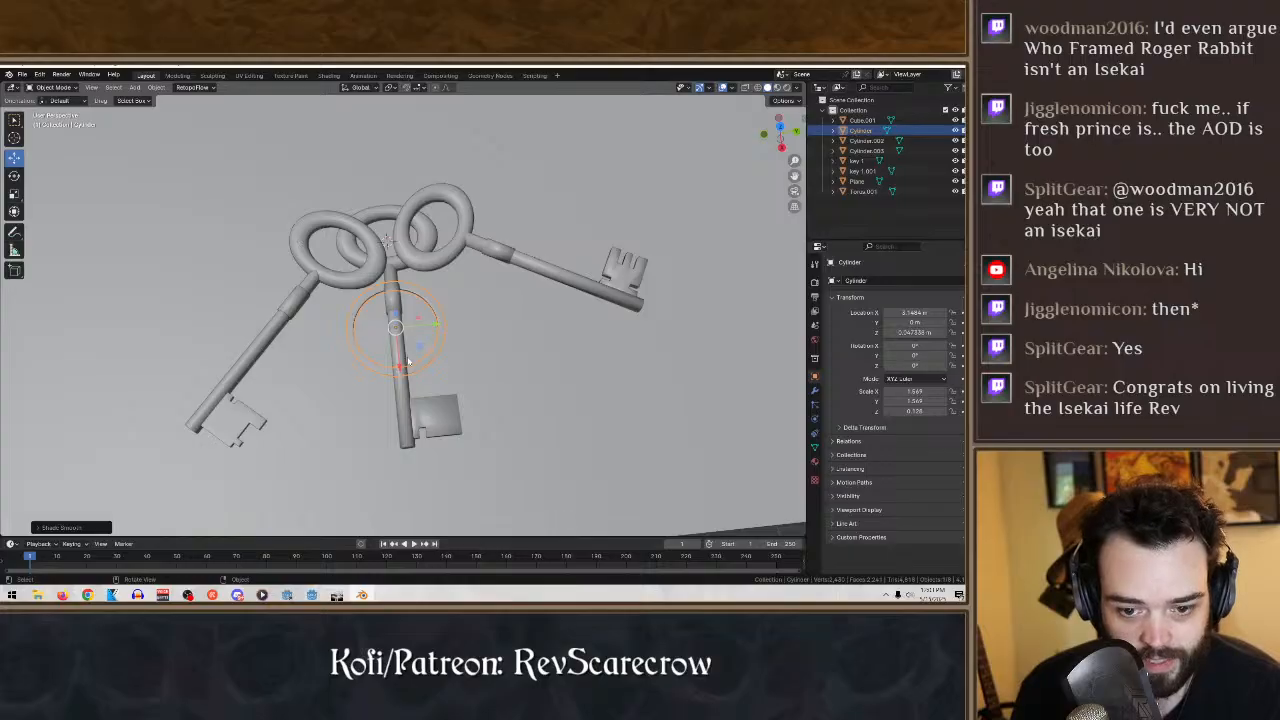
{"action": "left_click_drag", "start_coordinate": [408, 360], "coordinate": [402, 277]}
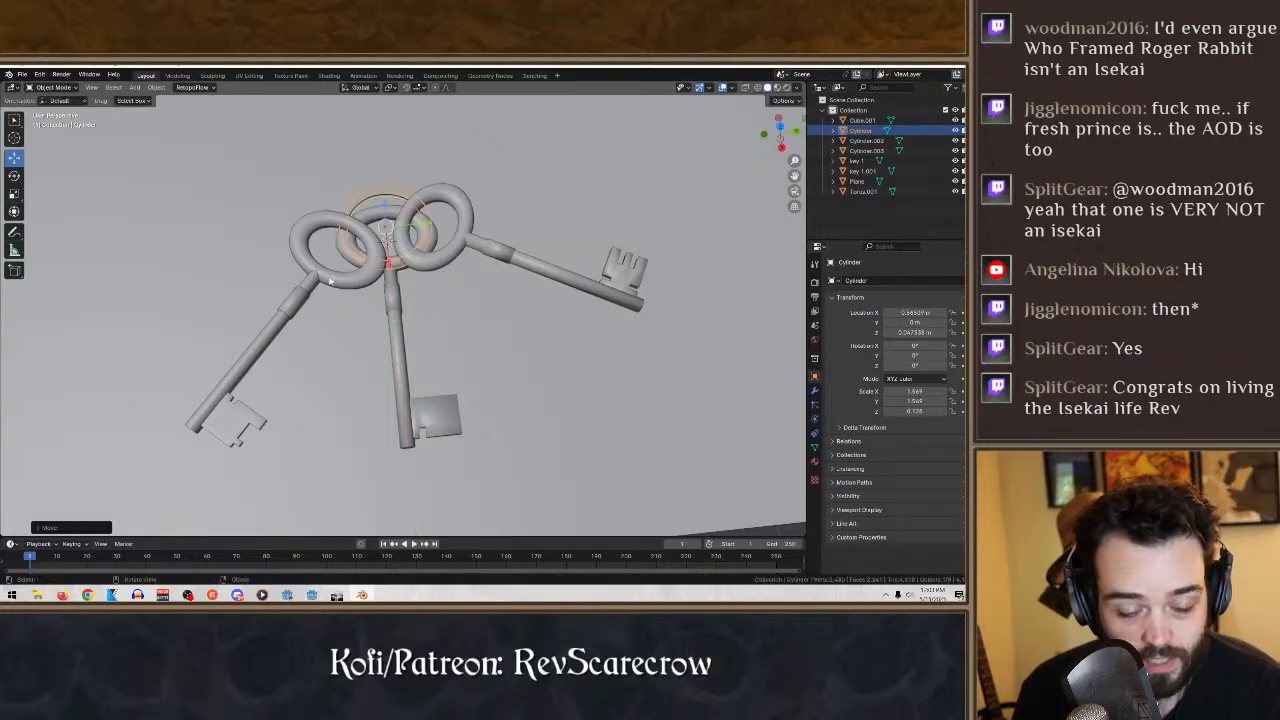
{"action": "left_click", "coordinate": [14, 193]}
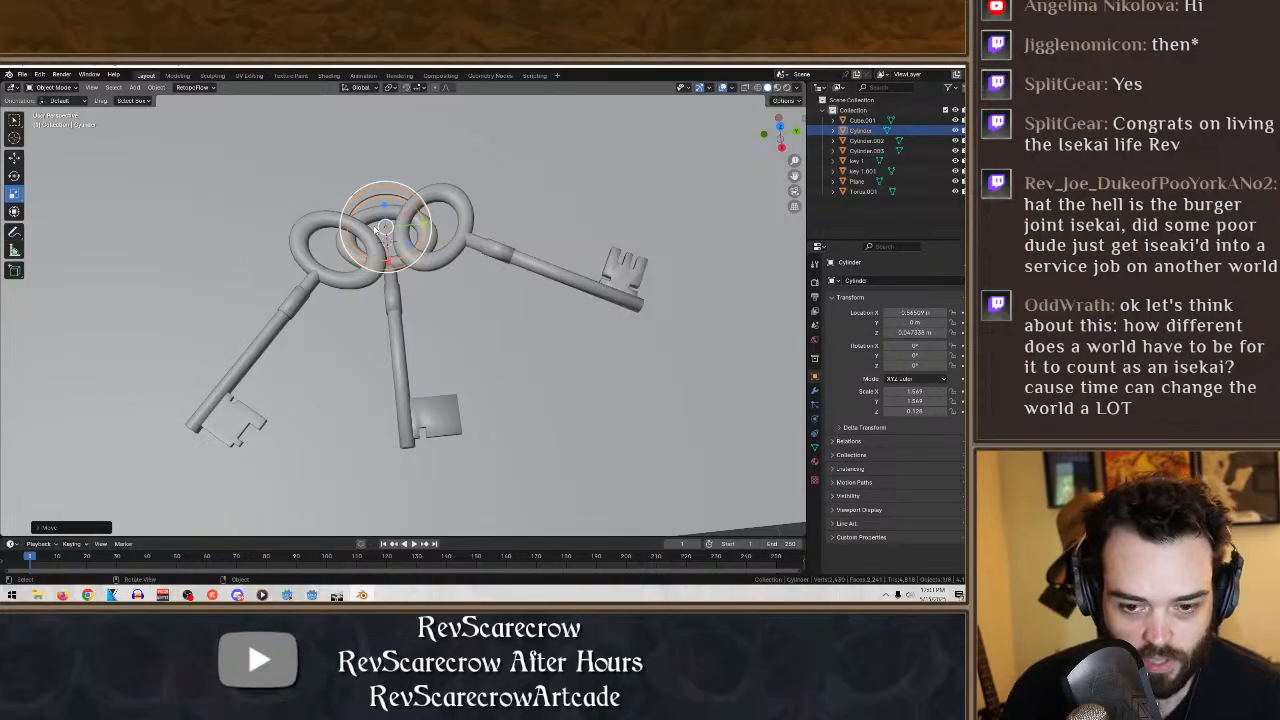
{"action": "left_click_drag", "start_coordinate": [410, 246], "coordinate": [424, 258]}
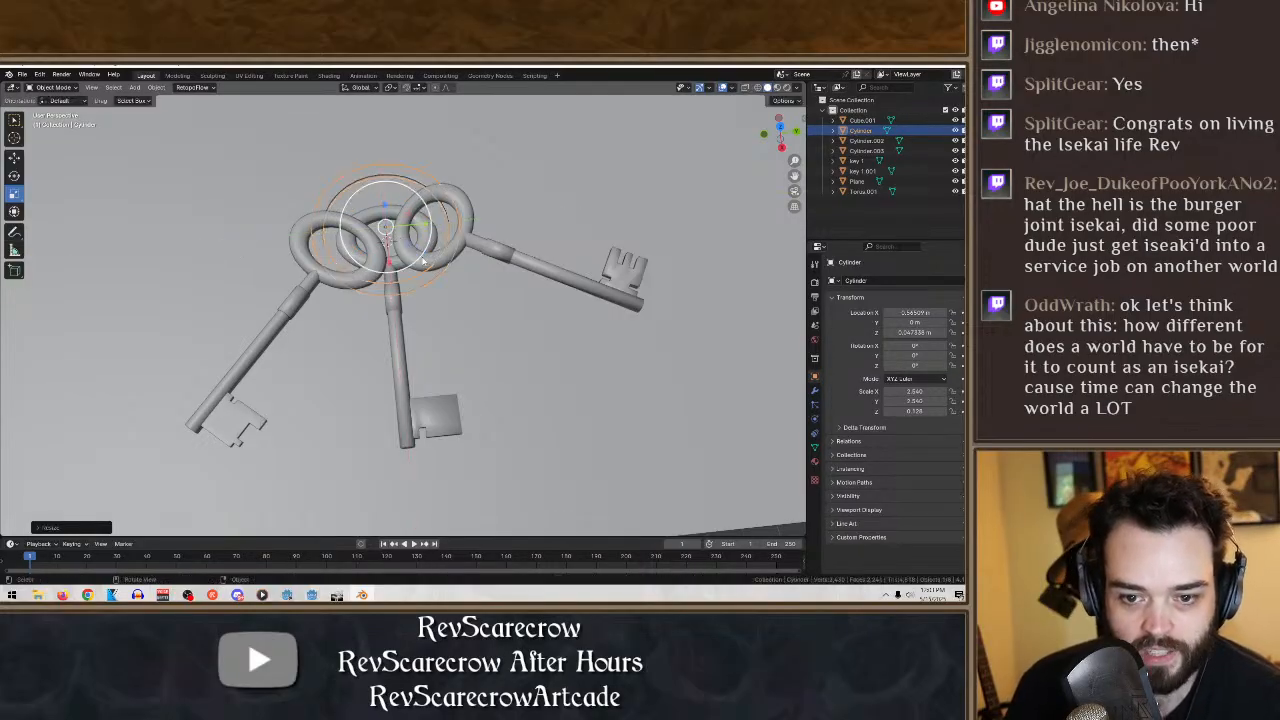
{"action": "middle_click_drag", "start_coordinate": [488, 224], "coordinate": [482, 185]}
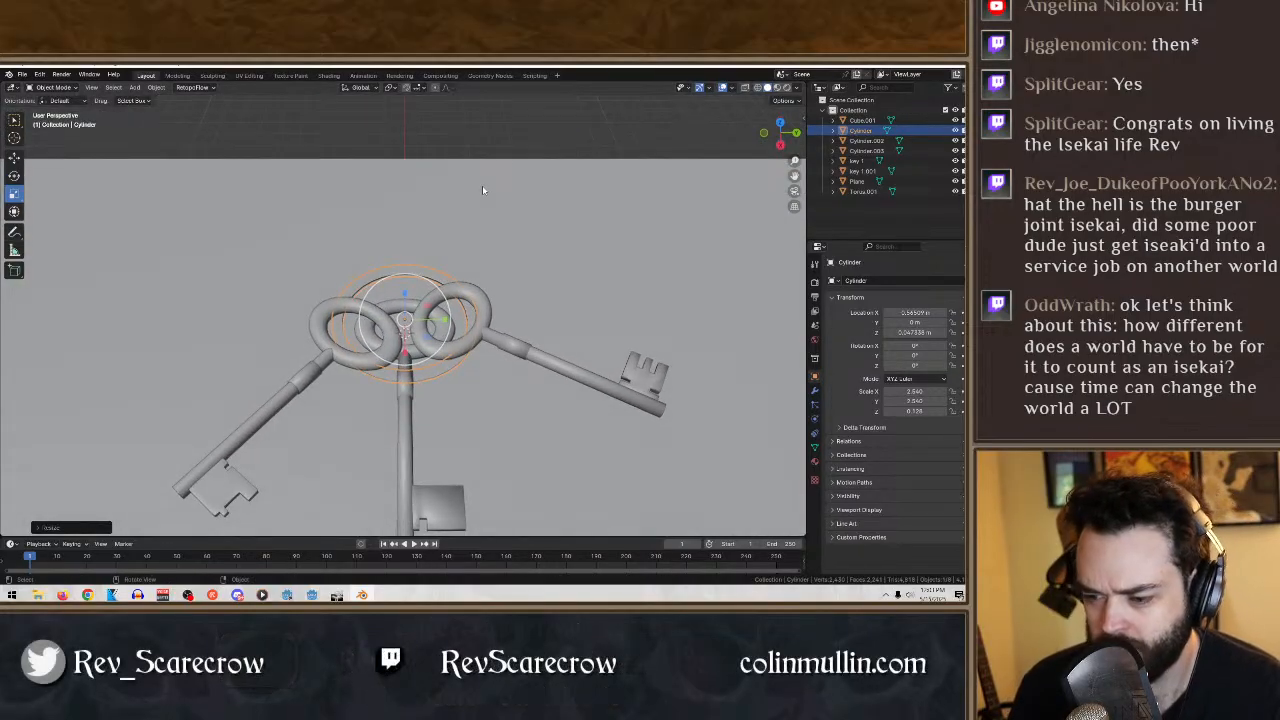
- Raise the ring along Z to about 1.18 m, above the keys' bows
{"action": "left_click", "coordinate": [14, 158]}
{"action": "left_click_drag", "start_coordinate": [408, 297], "coordinate": [409, 268]}
{"action": "middle_click_drag", "start_coordinate": [449, 251], "coordinate": [490, 253]}
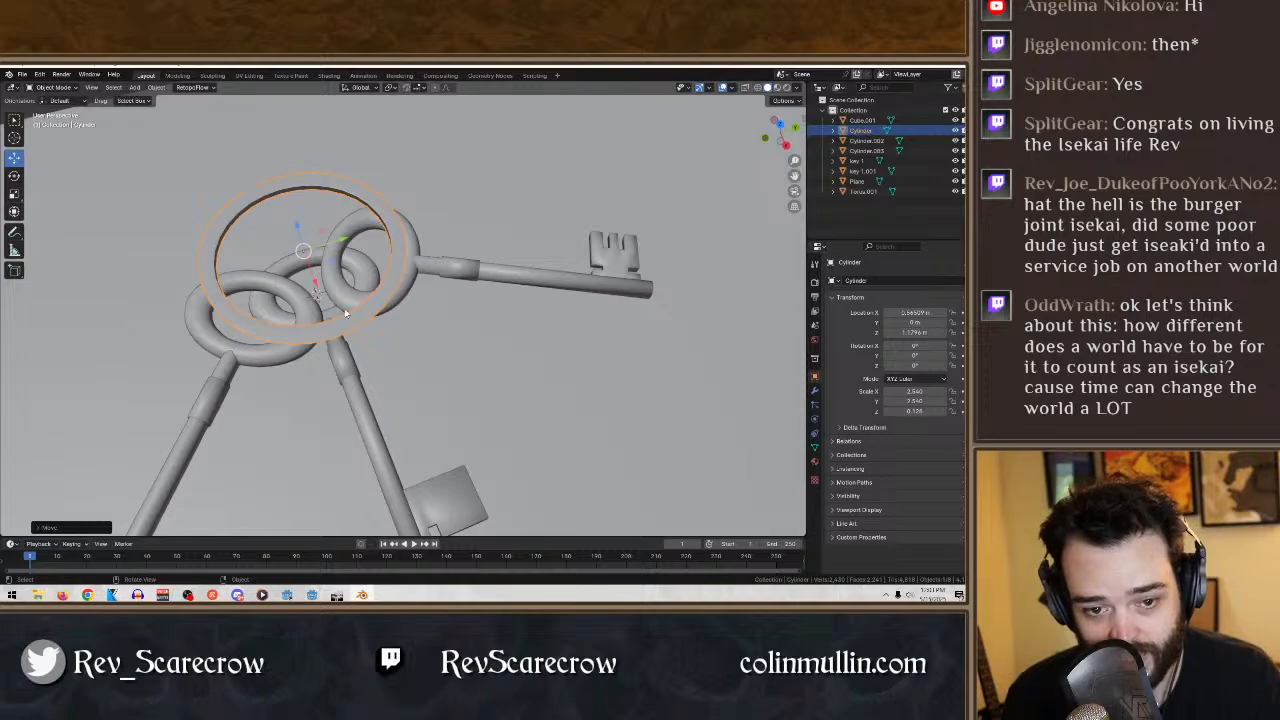
- Examine the raised ring from low, side and overhead angles to judge how it sits against the three key bows
{"action": "middle_click_drag", "start_coordinate": [276, 317], "coordinate": [710, 193], "text": "shift"}
{"action": "middle_click_drag", "start_coordinate": [355, 300], "coordinate": [453, 167], "text": "shift"}
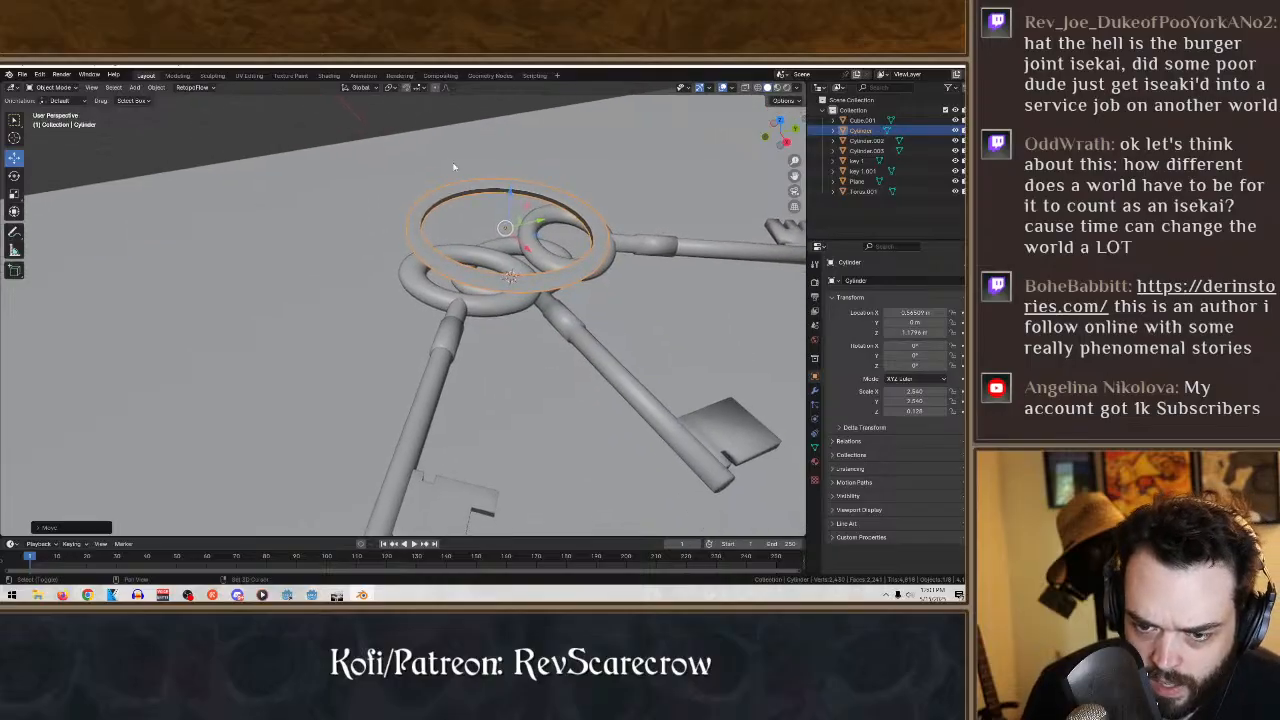
{"action": "middle_click_drag", "start_coordinate": [462, 300], "coordinate": [422, 189], "text": "shift"}
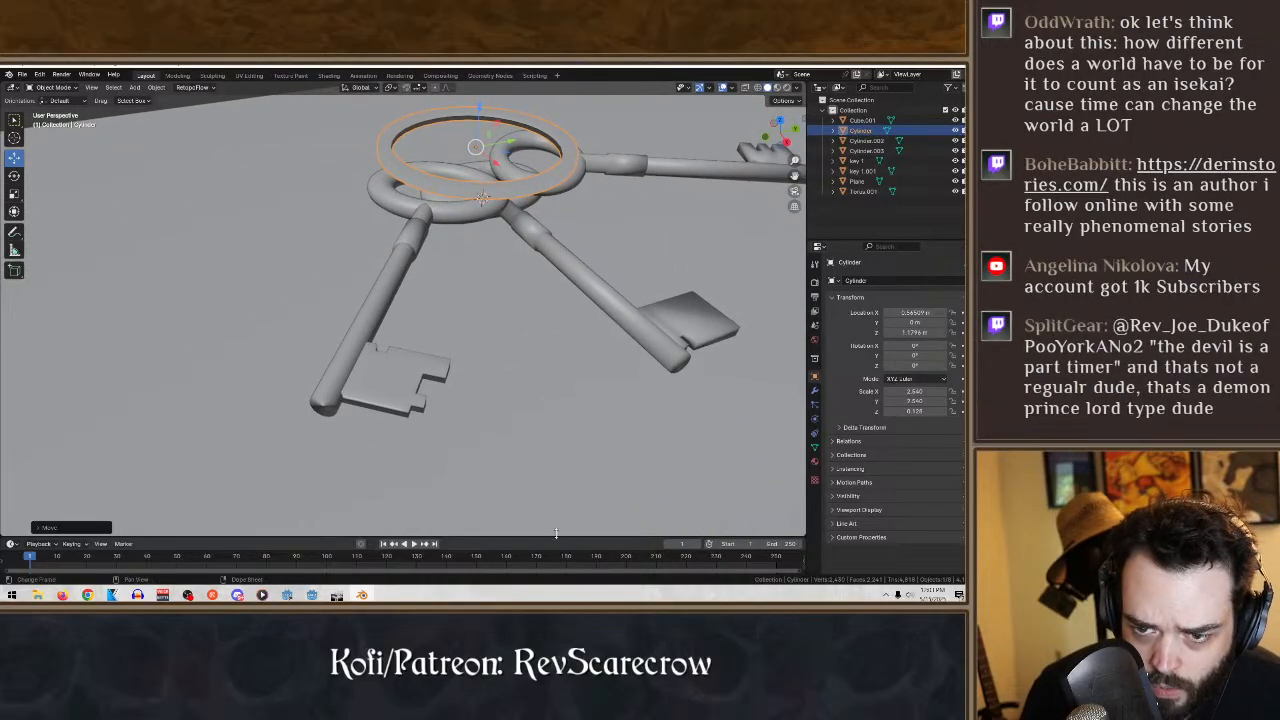
{"action": "mouse_move", "coordinate": [556, 533]}
{"action": "middle_mouse_down"}
{"action": "mouse_move", "coordinate": [575, 430]}
{"action": "mouse_move", "coordinate": [373, 347]}
{"action": "middle_mouse_up"}
{"action": "mouse_move", "coordinate": [509, 382]}
{"action": "middle_mouse_down", "text": "shift"}
{"action": "mouse_move", "coordinate": [320, 361]}
{"action": "mouse_move", "coordinate": [449, 369]}
{"action": "mouse_move", "coordinate": [493, 393]}
{"action": "mouse_move", "coordinate": [476, 404]}
{"action": "mouse_move", "coordinate": [320, 130]}
{"action": "mouse_move", "coordinate": [322, 95]}
{"action": "middle_mouse_up", "text": "shift"}
{"action": "middle_click_drag", "start_coordinate": [453, 389], "coordinate": [728, 153]}
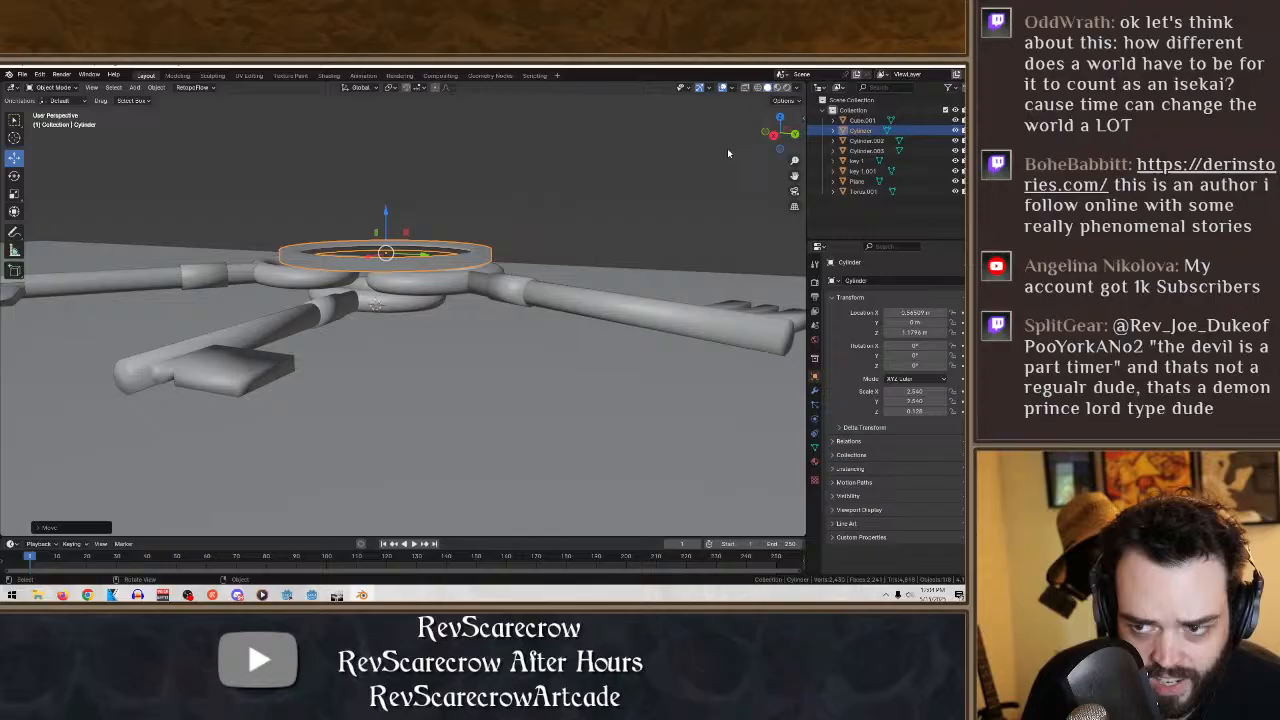
{"action": "left_click", "coordinate": [745, 87]}
{"action": "mouse_move", "coordinate": [552, 237]}
{"action": "middle_mouse_down"}
{"action": "mouse_move", "coordinate": [491, 303]}
{"action": "mouse_move", "coordinate": [452, 262]}
{"action": "mouse_move", "coordinate": [451, 305]}
{"action": "mouse_move", "coordinate": [539, 309]}
{"action": "middle_mouse_up"}
{"action": "left_click", "coordinate": [760, 88]}
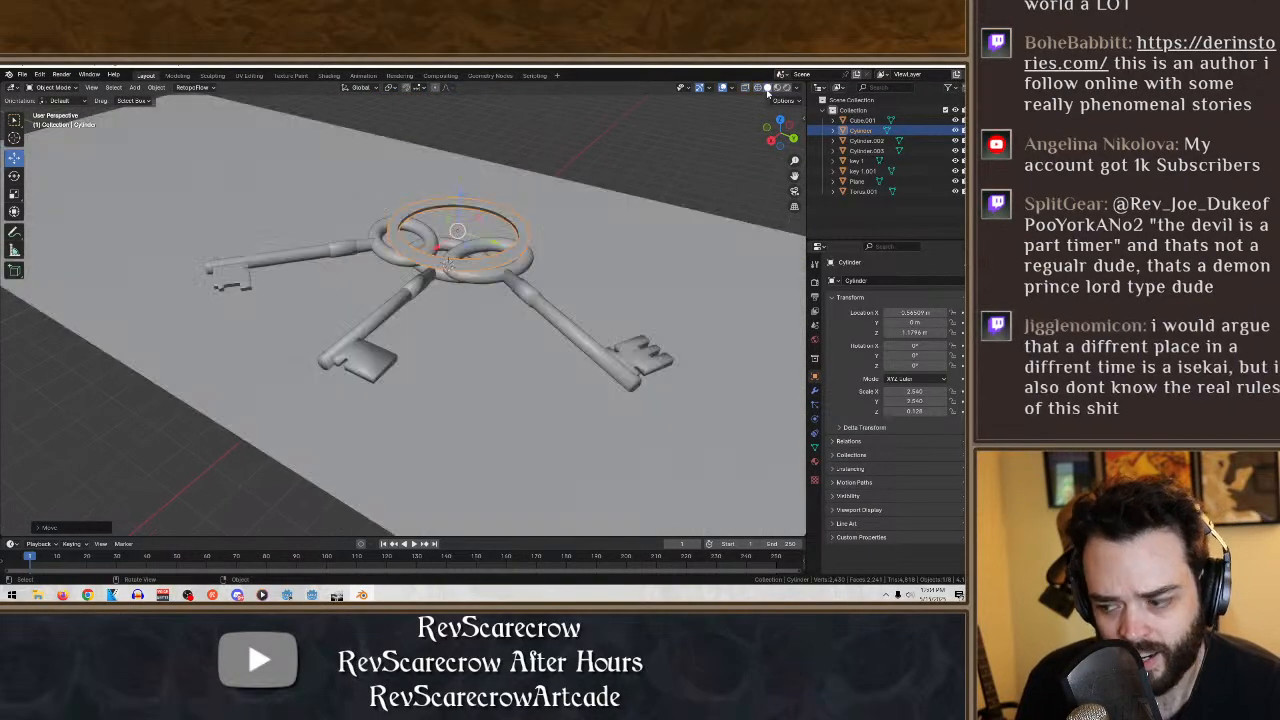
{"action": "middle_click_drag", "start_coordinate": [580, 205], "coordinate": [557, 403]}
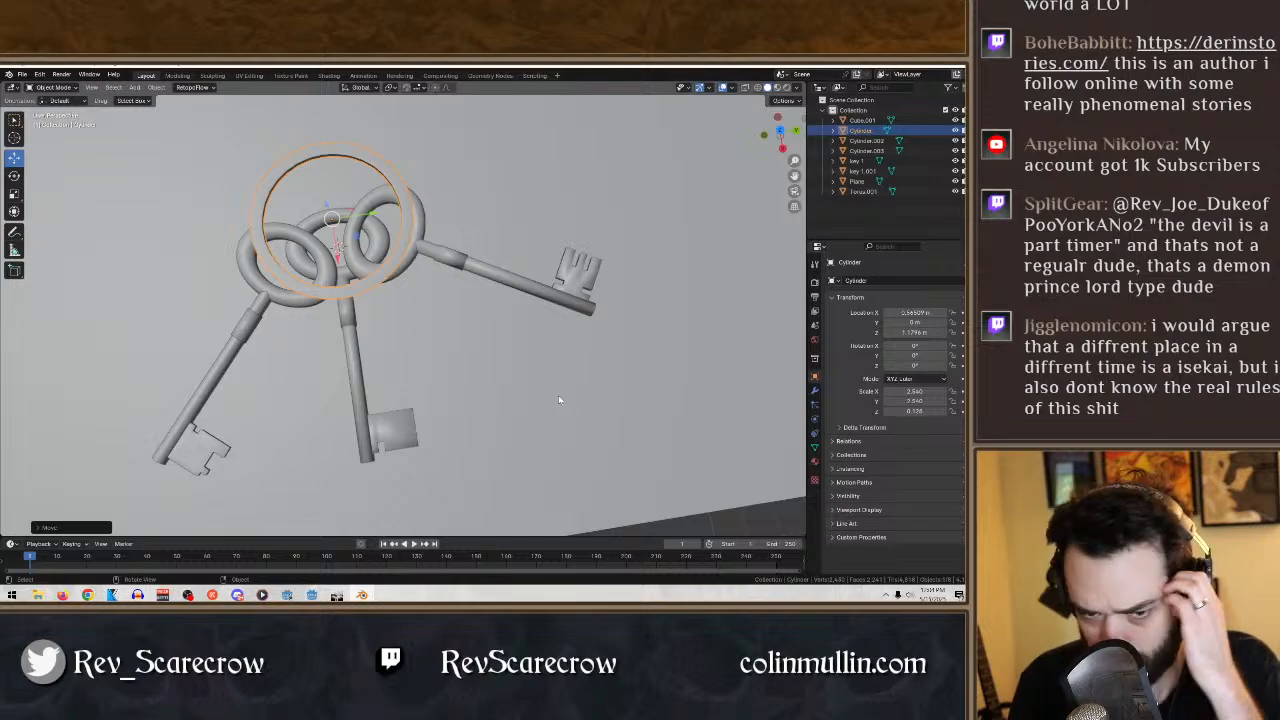
- Shrink the ring in X and Y to about 2.15 and rotate it freely so it leans across the keys' bows
{"action": "left_click", "coordinate": [14, 193]}
{"action": "mouse_move", "coordinate": [362, 242]}
{"action": "left_mouse_down"}
{"action": "mouse_move", "coordinate": [374, 250]}
{"action": "mouse_move", "coordinate": [352, 235]}
{"action": "left_mouse_up"}
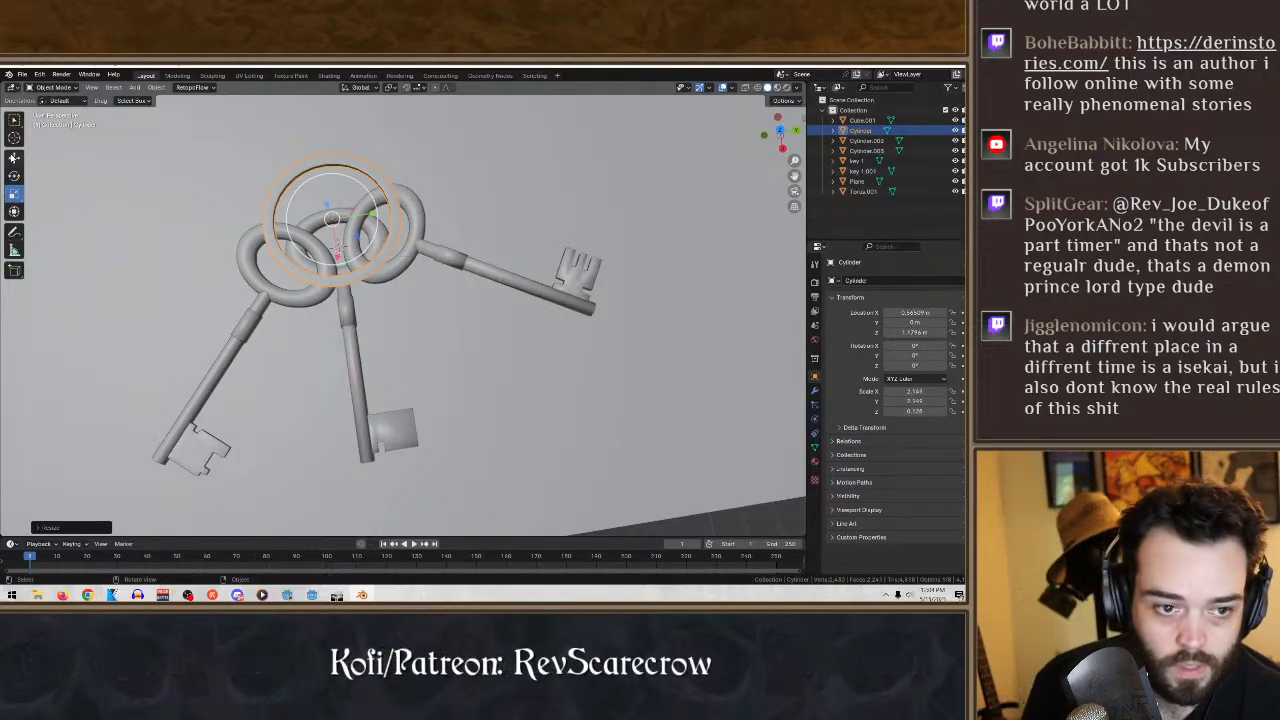
{"action": "left_click", "coordinate": [13, 158]}
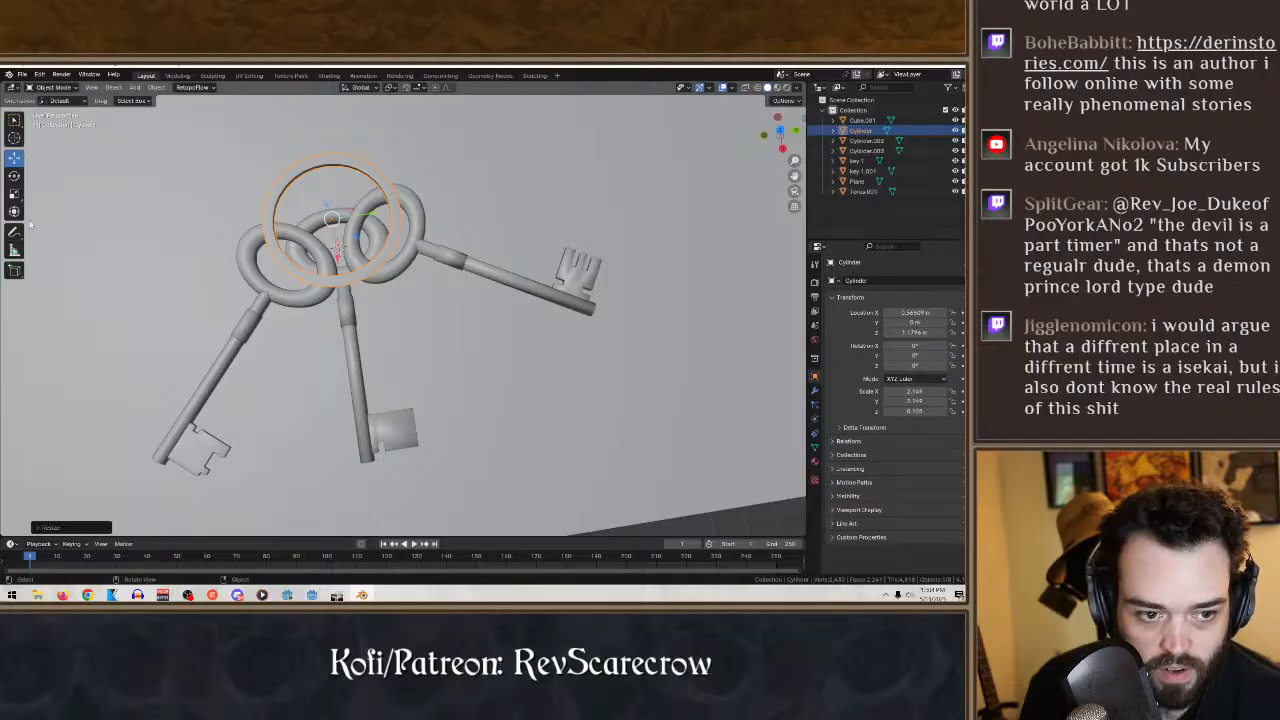
{"action": "left_click", "coordinate": [14, 177]}
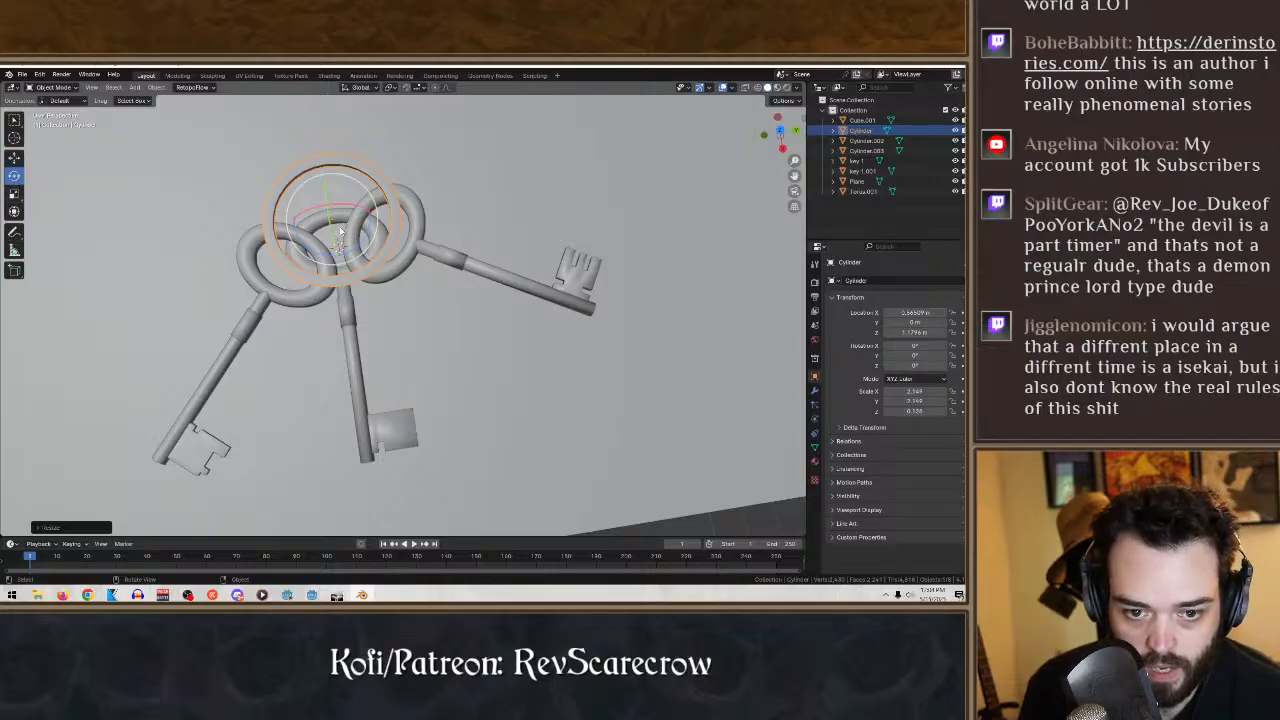
{"action": "mouse_move", "coordinate": [340, 232]}
{"action": "left_mouse_down"}
{"action": "mouse_move", "coordinate": [343, 254]}
{"action": "mouse_move", "coordinate": [408, 200]}
{"action": "mouse_move", "coordinate": [334, 207]}
{"action": "mouse_move", "coordinate": [347, 209]}
{"action": "left_mouse_up"}
{"action": "left_click", "coordinate": [311, 303]}
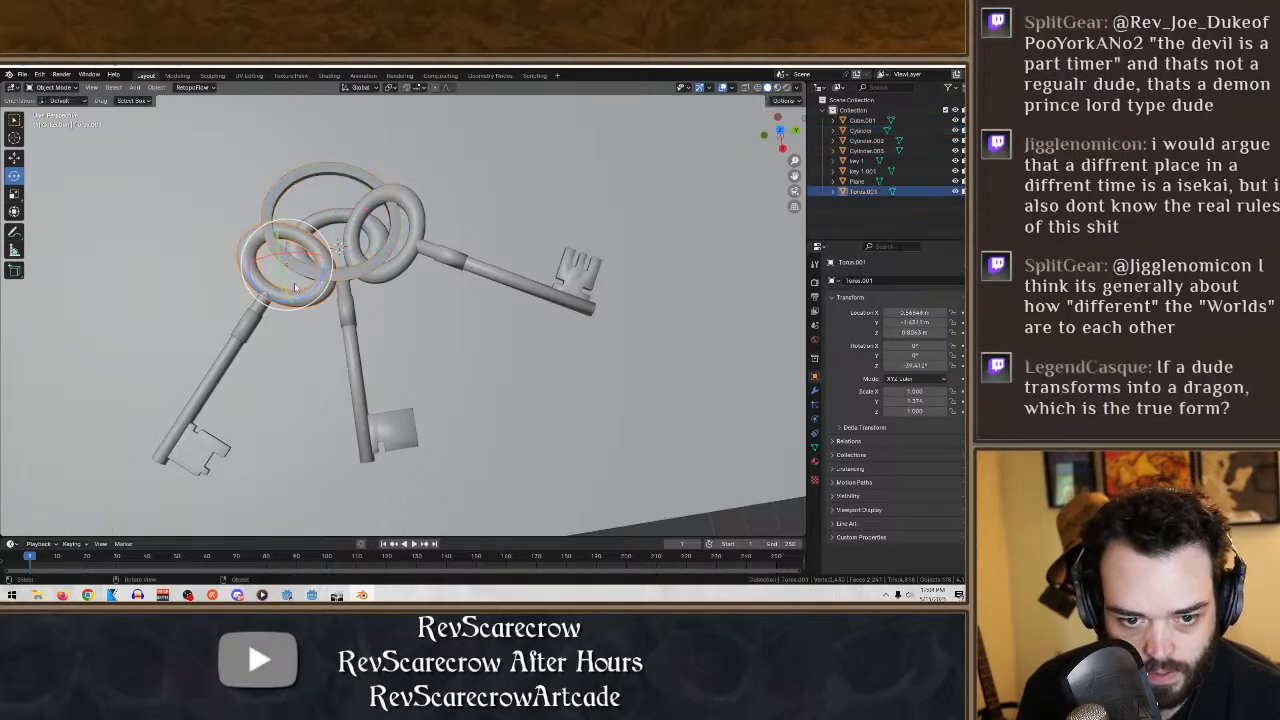
{"action": "left_click_drag", "start_coordinate": [284, 287], "coordinate": [291, 299]}
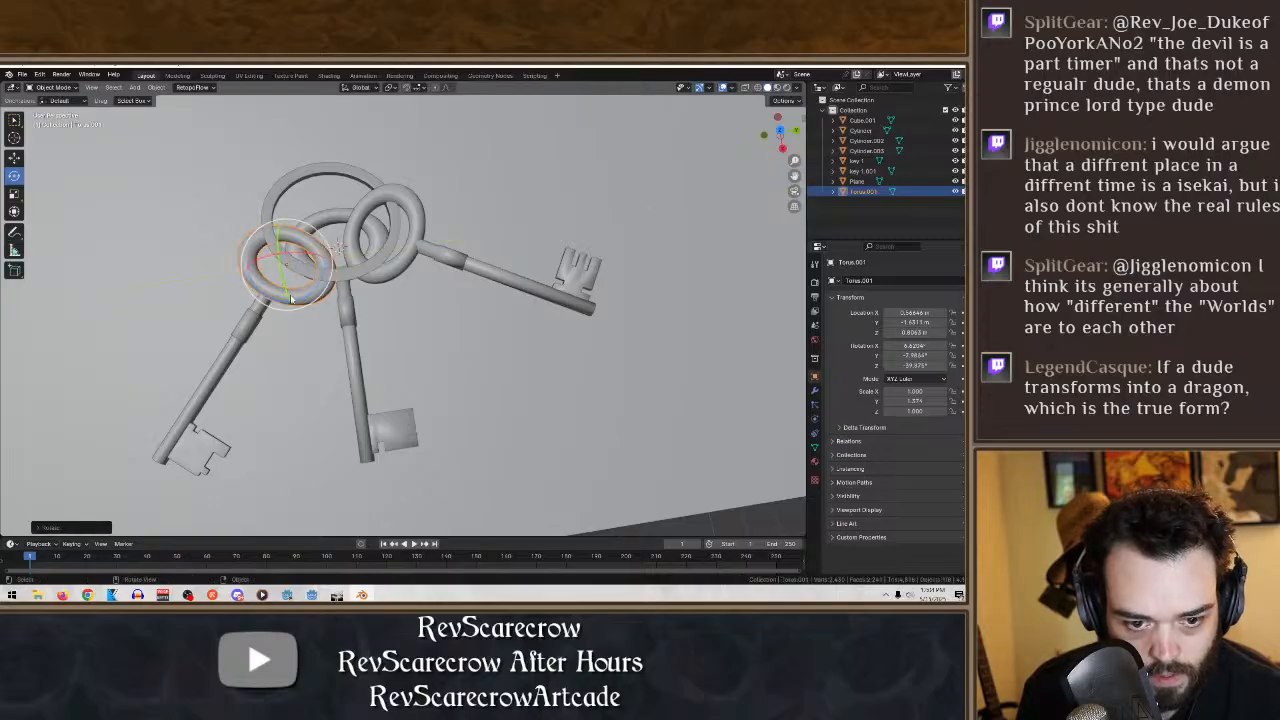
{"action": "key", "text": "ctrl+z"}
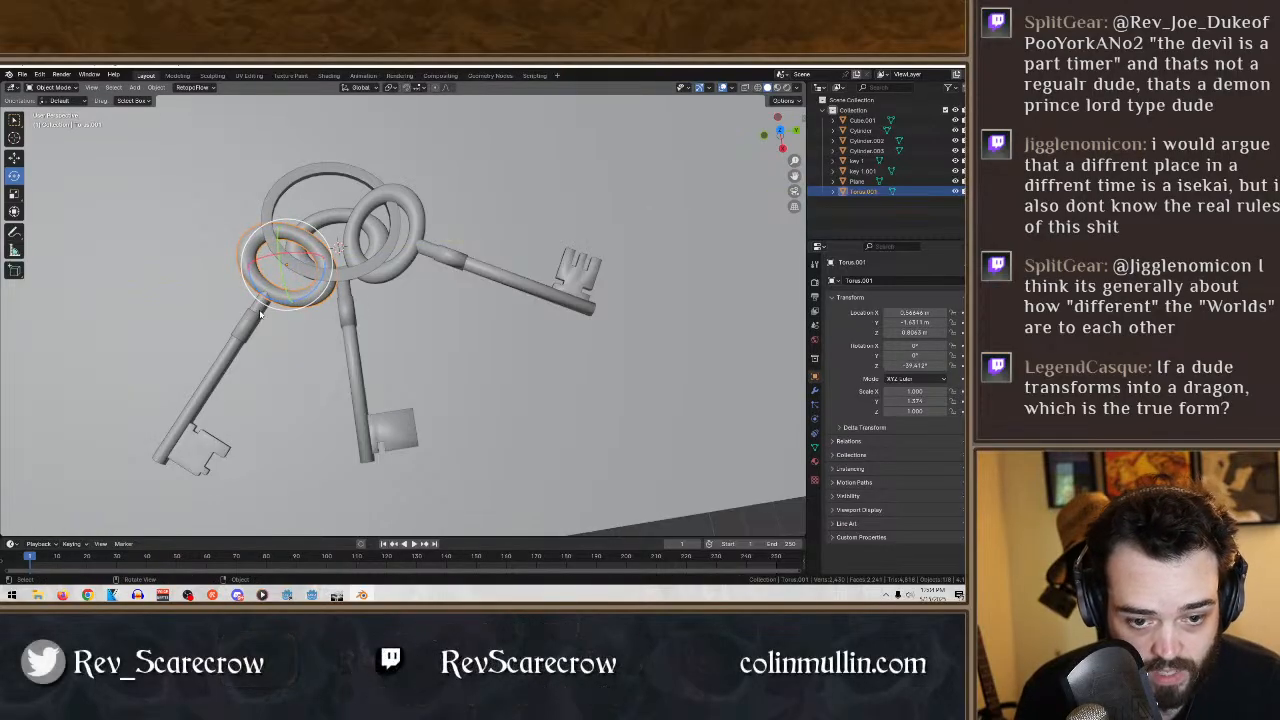
- Join the separate bow, shaft, collar and bit of the leftmost key into one object
{"action": "left_click", "coordinate": [260, 311]}
{"action": "left_click", "coordinate": [263, 304], "text": "shift"}
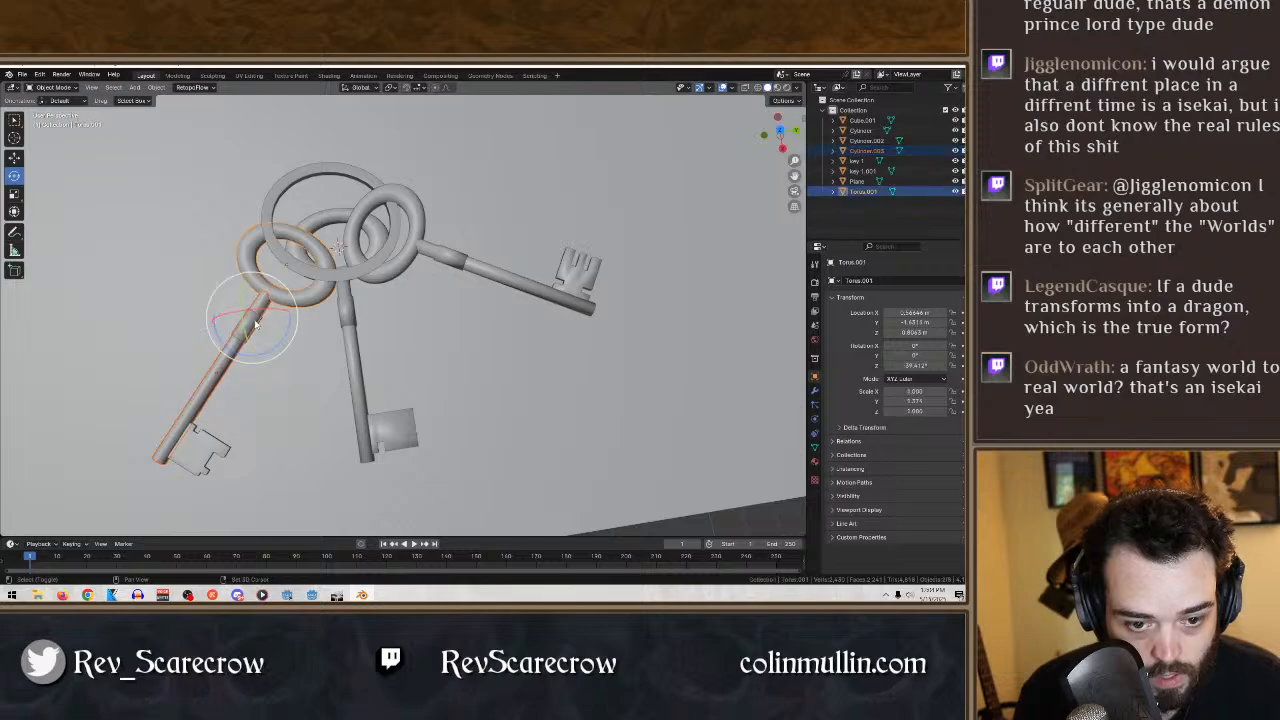
{"action": "left_click", "coordinate": [252, 325], "text": "shift"}
{"action": "left_click", "coordinate": [203, 465], "text": "shift"}
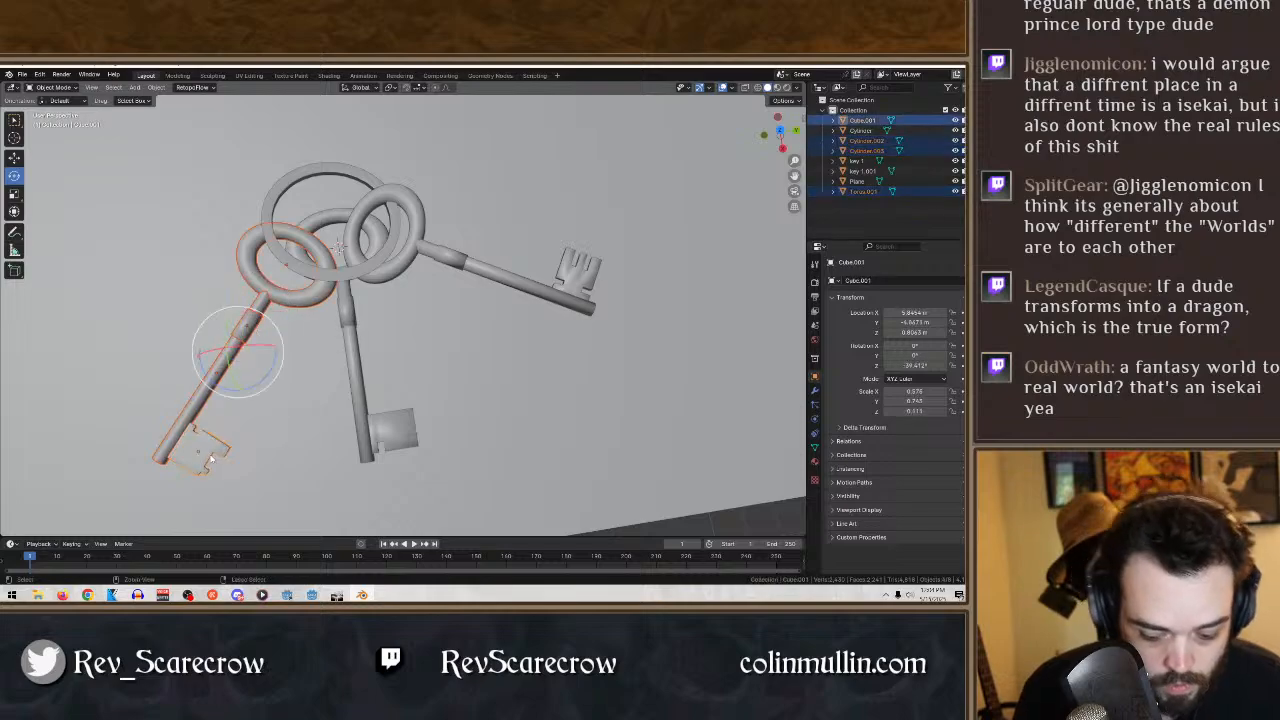
{"action": "key", "text": "ctrl+j"}
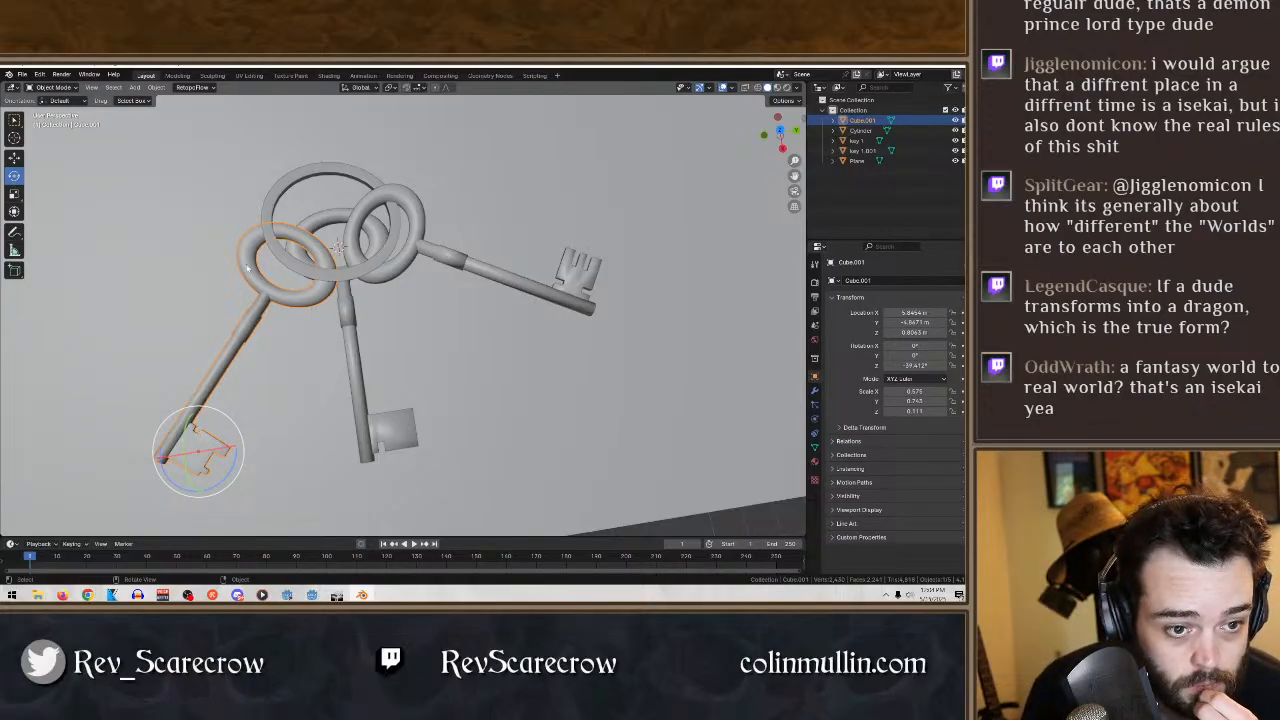
- Rotate the joined leftmost key freely to about 27° in X, 11.5° in Y and -42° in Z, tilting its bow through the ring
{"action": "left_click_drag", "start_coordinate": [203, 441], "coordinate": [176, 440]}
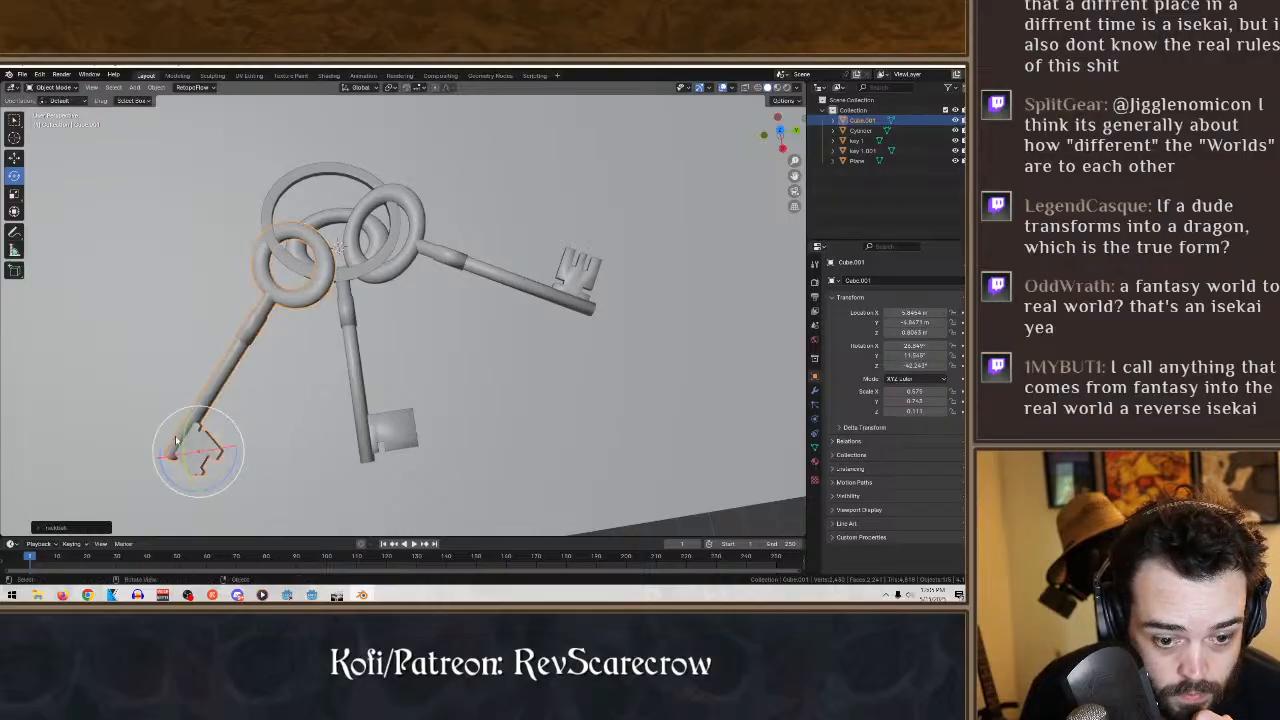
{"action": "middle_click_drag", "start_coordinate": [427, 407], "coordinate": [467, 265]}
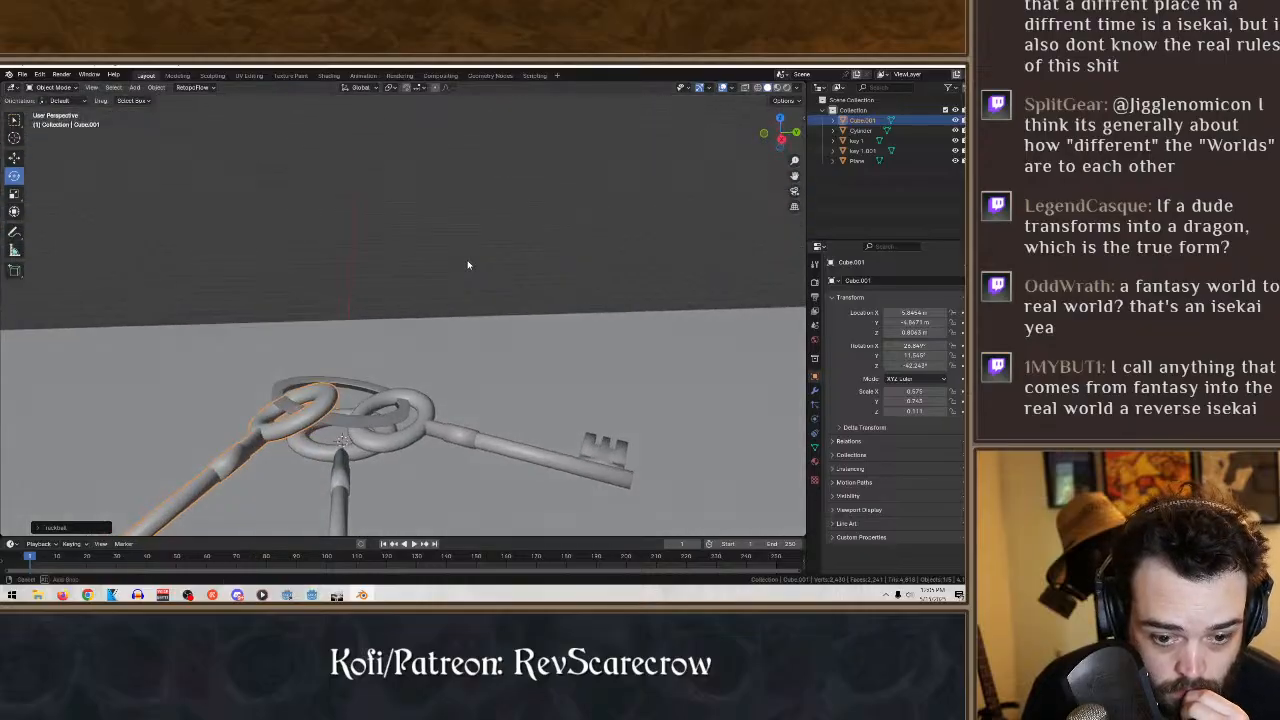
{"action": "left_click", "coordinate": [425, 423]}
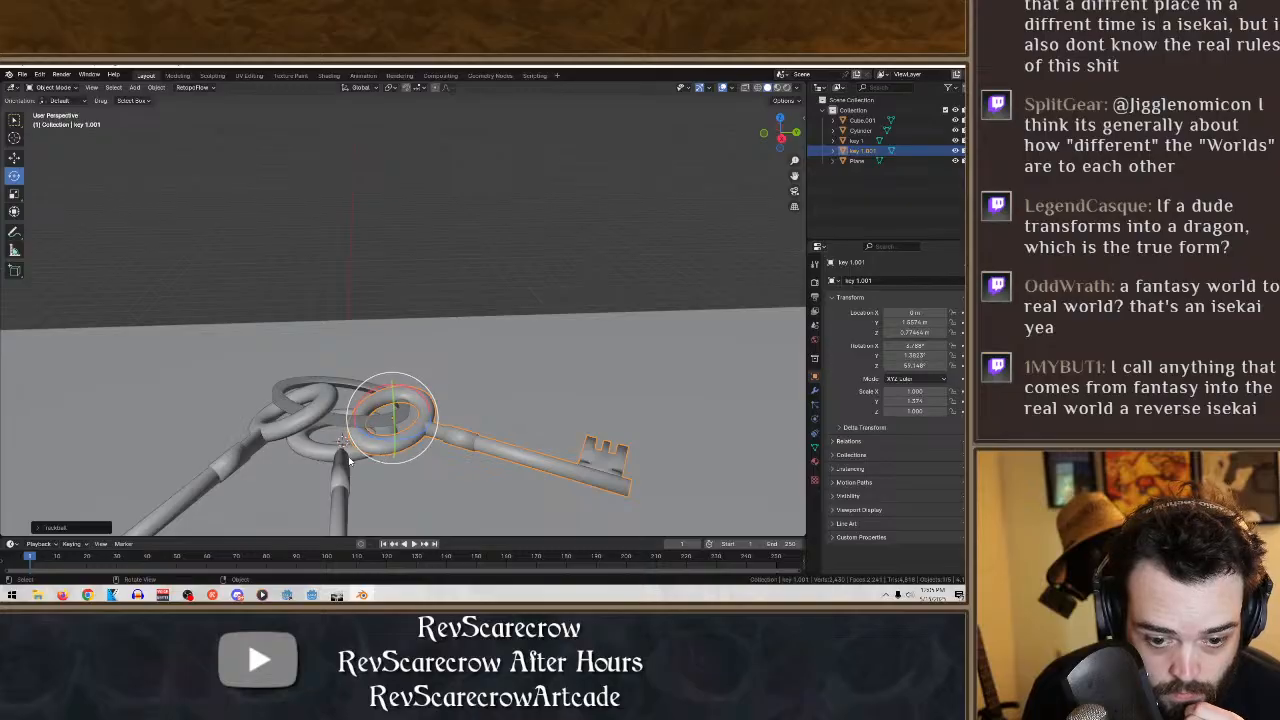
{"action": "left_click", "coordinate": [351, 460]}
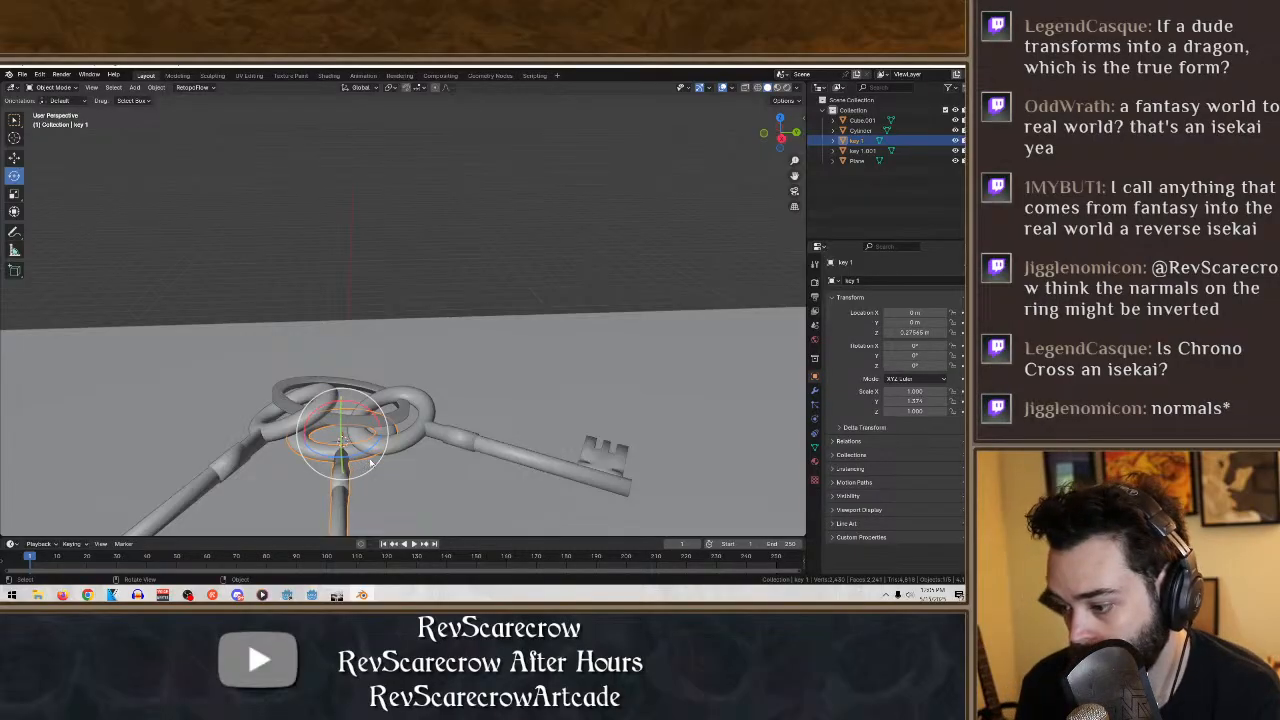
{"action": "middle_click_drag", "start_coordinate": [360, 466], "coordinate": [340, 383]}
- Apply flat shading to the key ring
{"action": "left_click", "coordinate": [306, 355]}
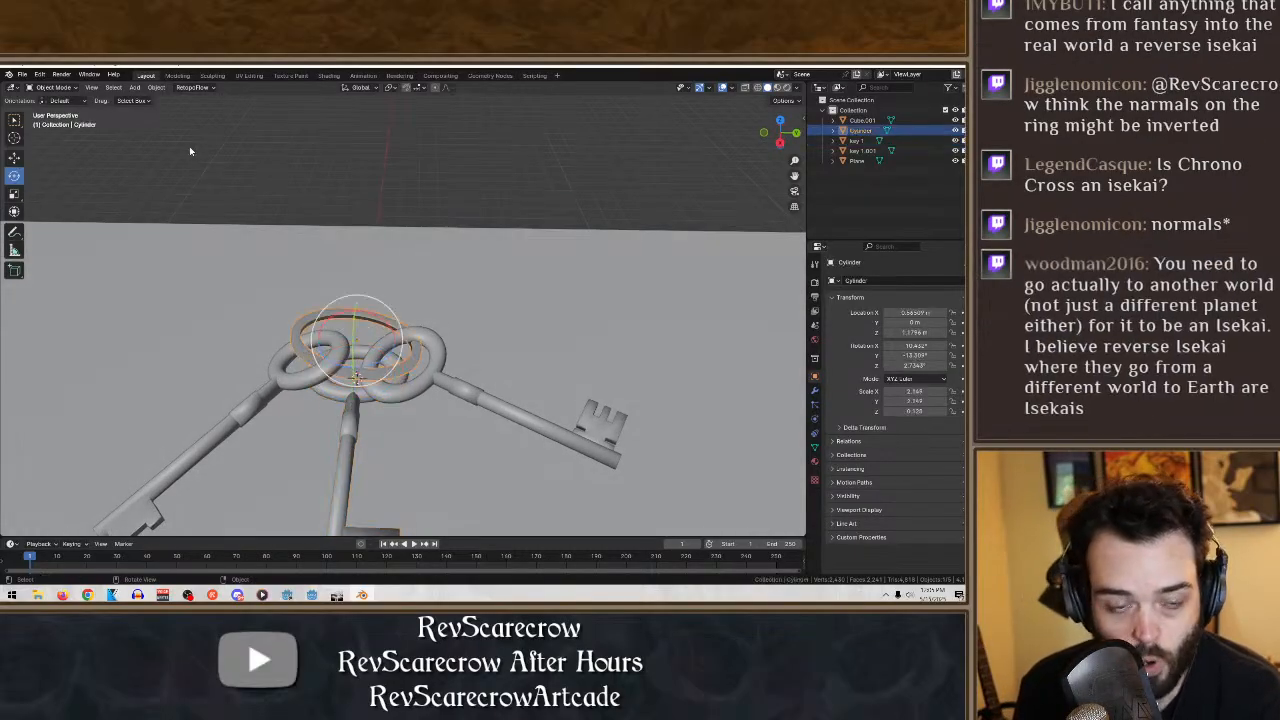
{"action": "left_click", "coordinate": [120, 88]}
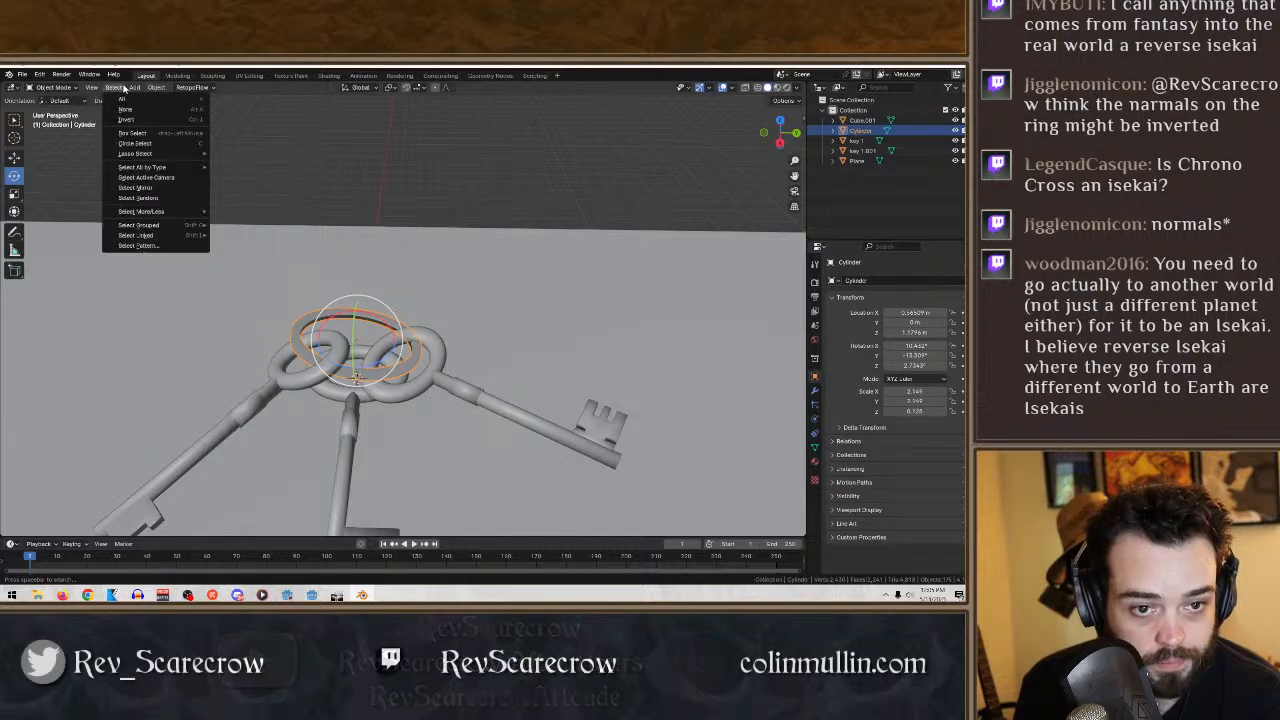
{"action": "mouse_move", "coordinate": [155, 88]}
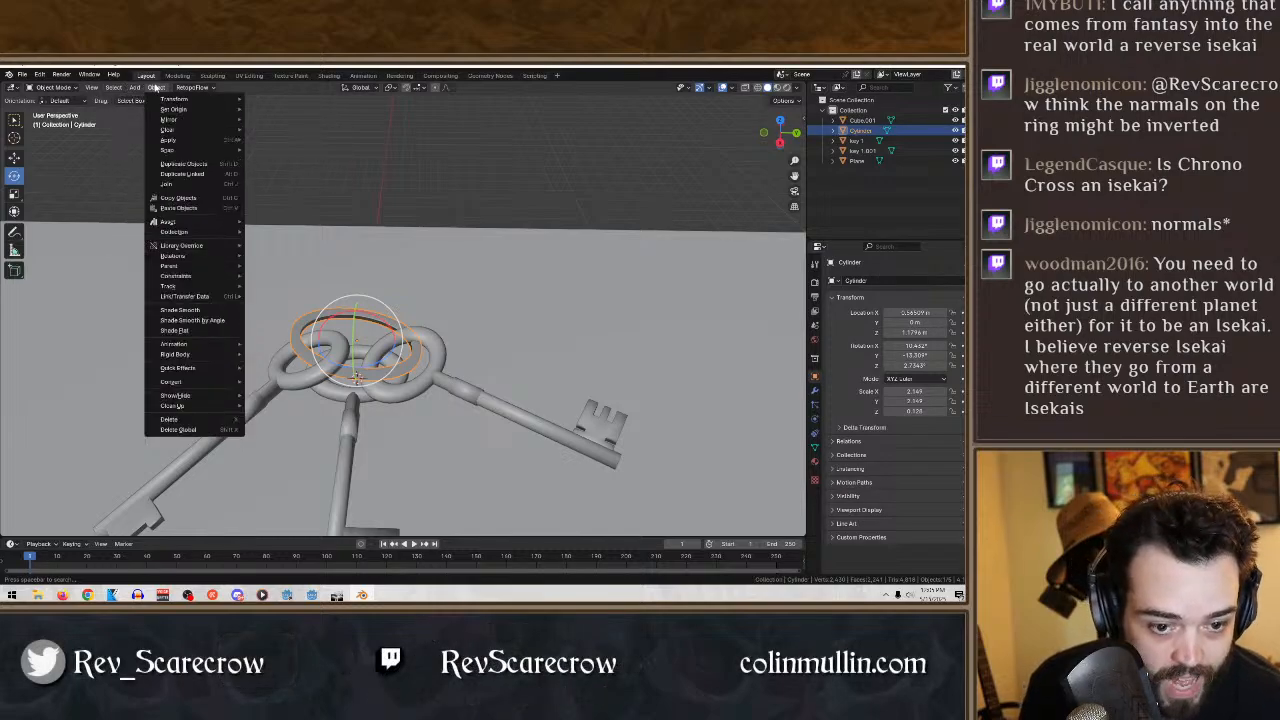
{"action": "left_click", "coordinate": [196, 330]}
{"action": "middle_click_drag", "start_coordinate": [258, 307], "coordinate": [314, 266]}
- Lower the ring slightly along Z to about 1.1 m so it passes closer to the key bows
{"action": "scroll", "coordinate": [262, 375], "scroll_direction": "down", "scroll_amount": 3}
{"action": "scroll", "coordinate": [391, 442], "scroll_direction": "up", "scroll_amount": 5}
{"action": "middle_click_drag", "start_coordinate": [391, 440], "coordinate": [270, 383]}
{"action": "left_click", "coordinate": [14, 157]}
{"action": "middle_click_drag", "start_coordinate": [107, 222], "coordinate": [343, 358]}
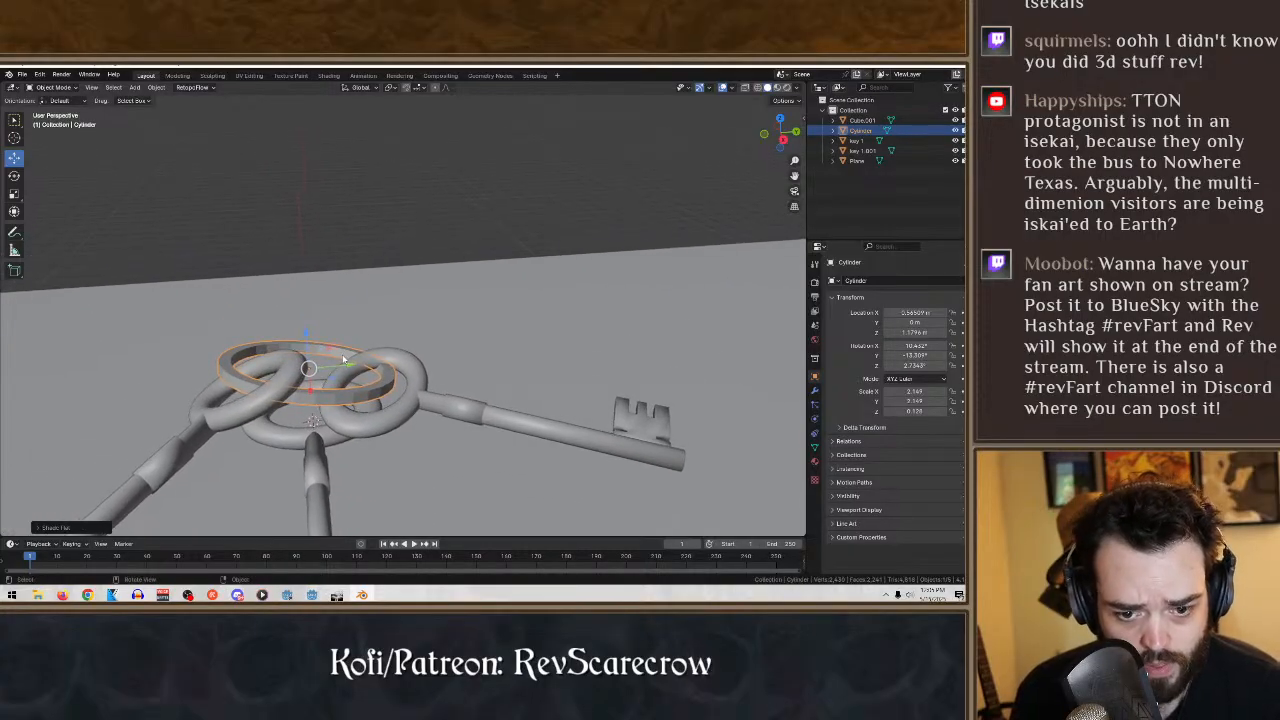
{"action": "left_click_drag", "start_coordinate": [308, 341], "coordinate": [308, 351]}
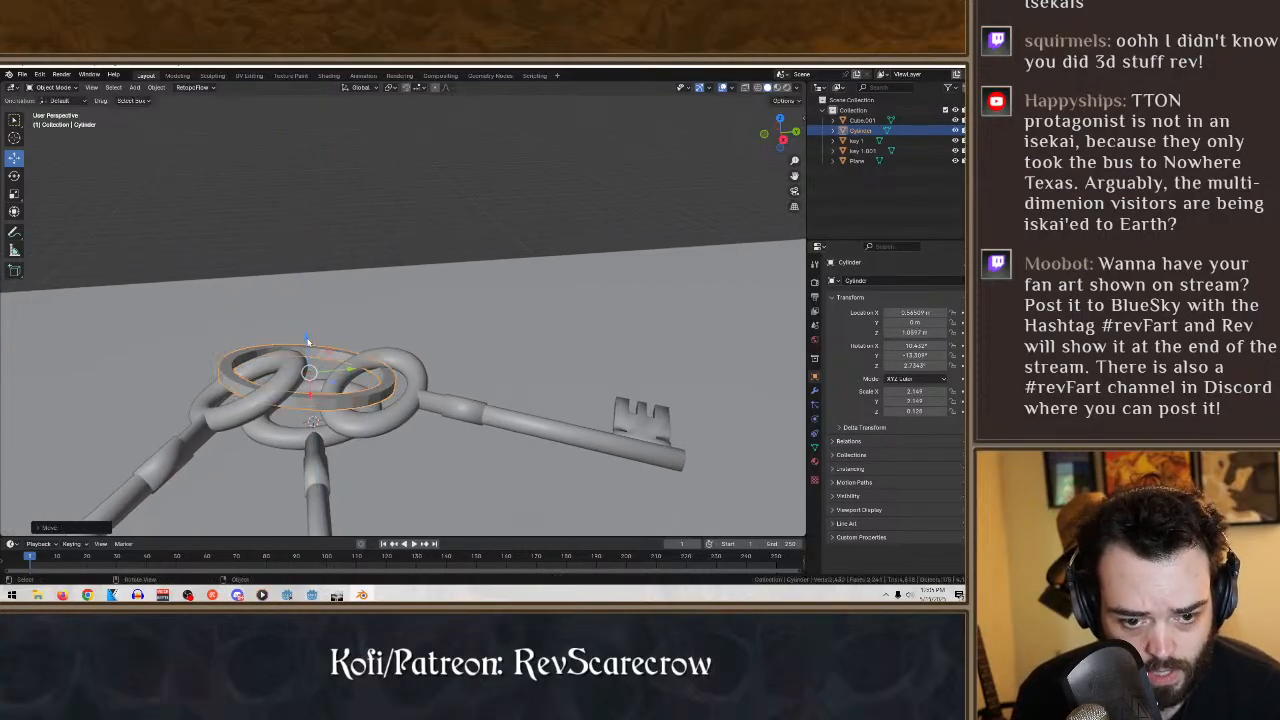
- Tilt the middle key and move it to about -0.72 m in X and 1.02 m in Z, bringing its bow to the ring
{"action": "middle_click_drag", "start_coordinate": [325, 354], "coordinate": [290, 310]}
{"action": "middle_click_drag", "start_coordinate": [243, 273], "coordinate": [325, 362]}
{"action": "left_click", "coordinate": [327, 360]}
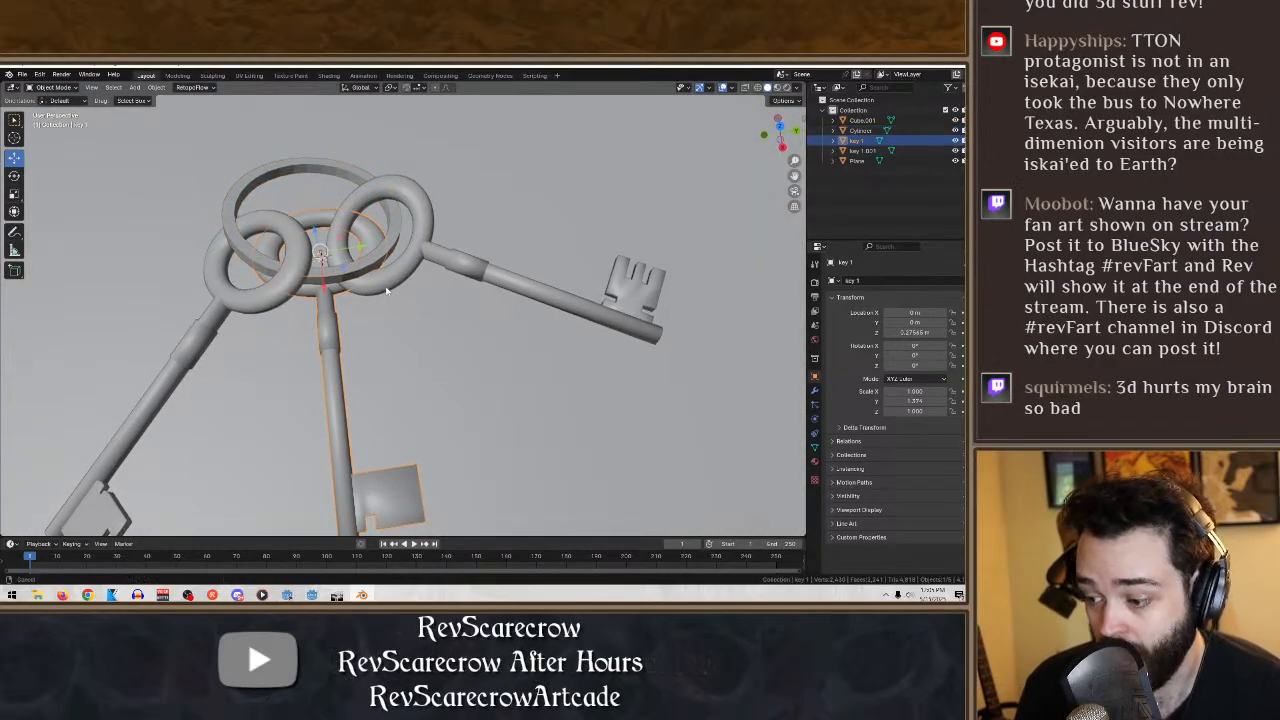
{"action": "middle_click_drag", "start_coordinate": [386, 290], "coordinate": [502, 187], "text": "shift"}
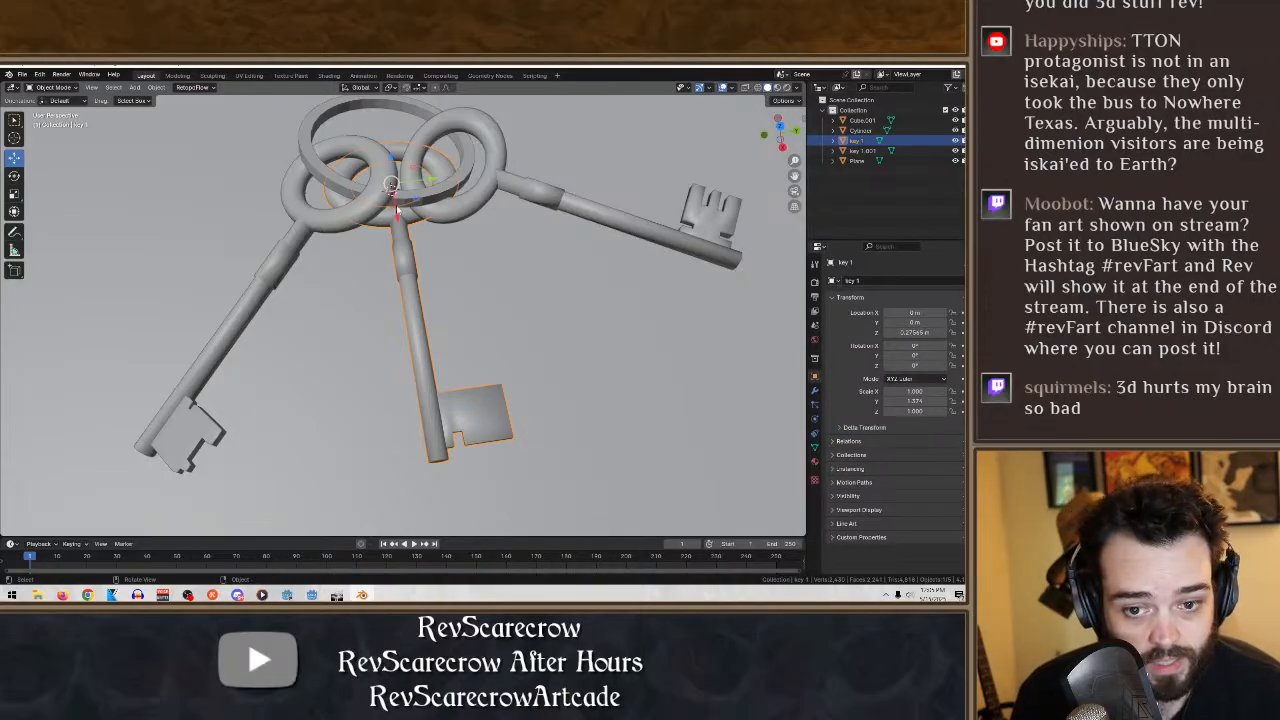
{"action": "left_click_drag", "start_coordinate": [396, 210], "coordinate": [398, 173]}
{"action": "middle_click_drag", "start_coordinate": [521, 219], "coordinate": [519, 350]}
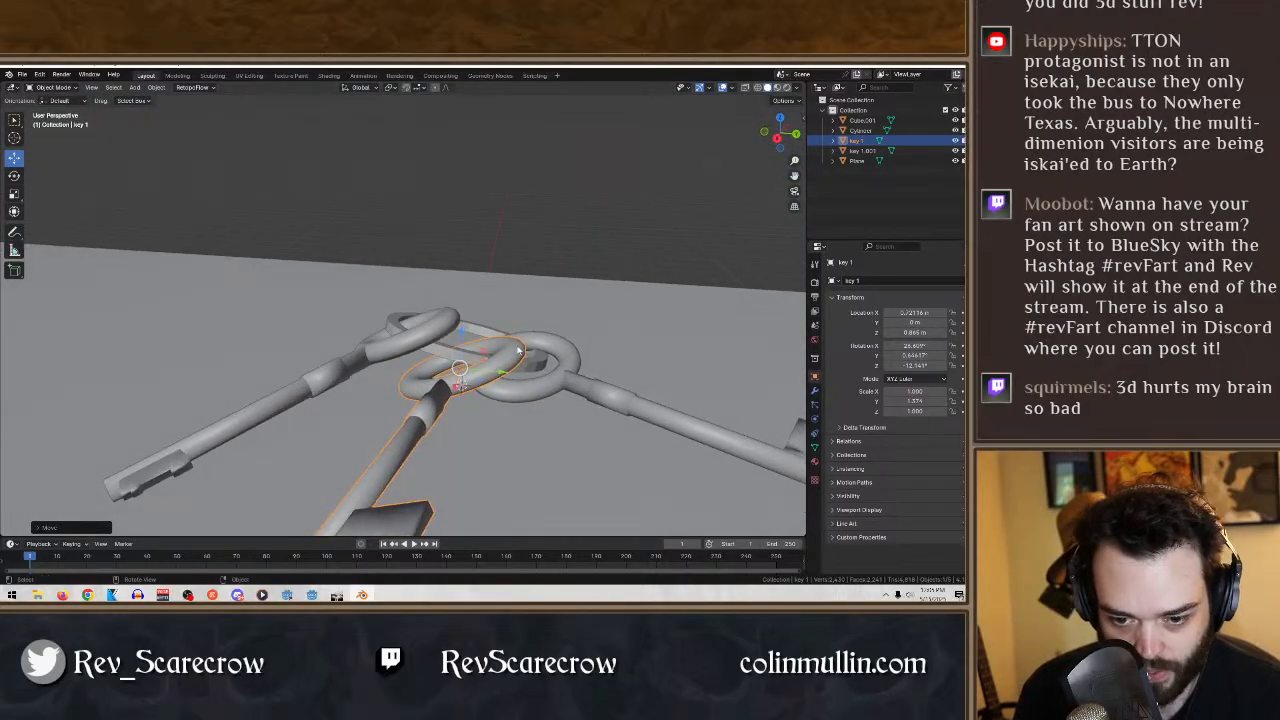
{"action": "left_click_drag", "start_coordinate": [503, 376], "coordinate": [450, 323]}
{"action": "middle_click_drag", "start_coordinate": [490, 368], "coordinate": [405, 400]}
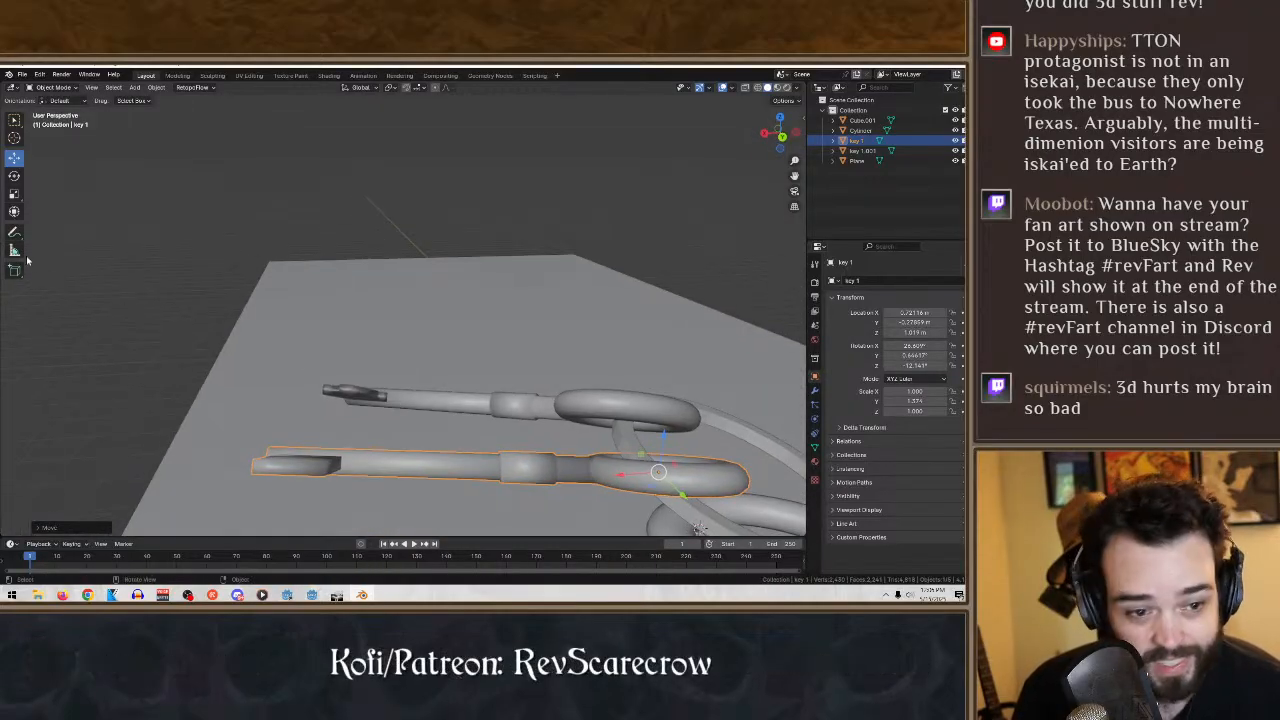
- Rotate the middle key freely to about 29° in X, 6.7° in Y and -12° in Z
{"action": "left_click_drag", "start_coordinate": [636, 456], "coordinate": [622, 460]}
{"action": "middle_click_drag", "start_coordinate": [622, 460], "coordinate": [540, 225]}
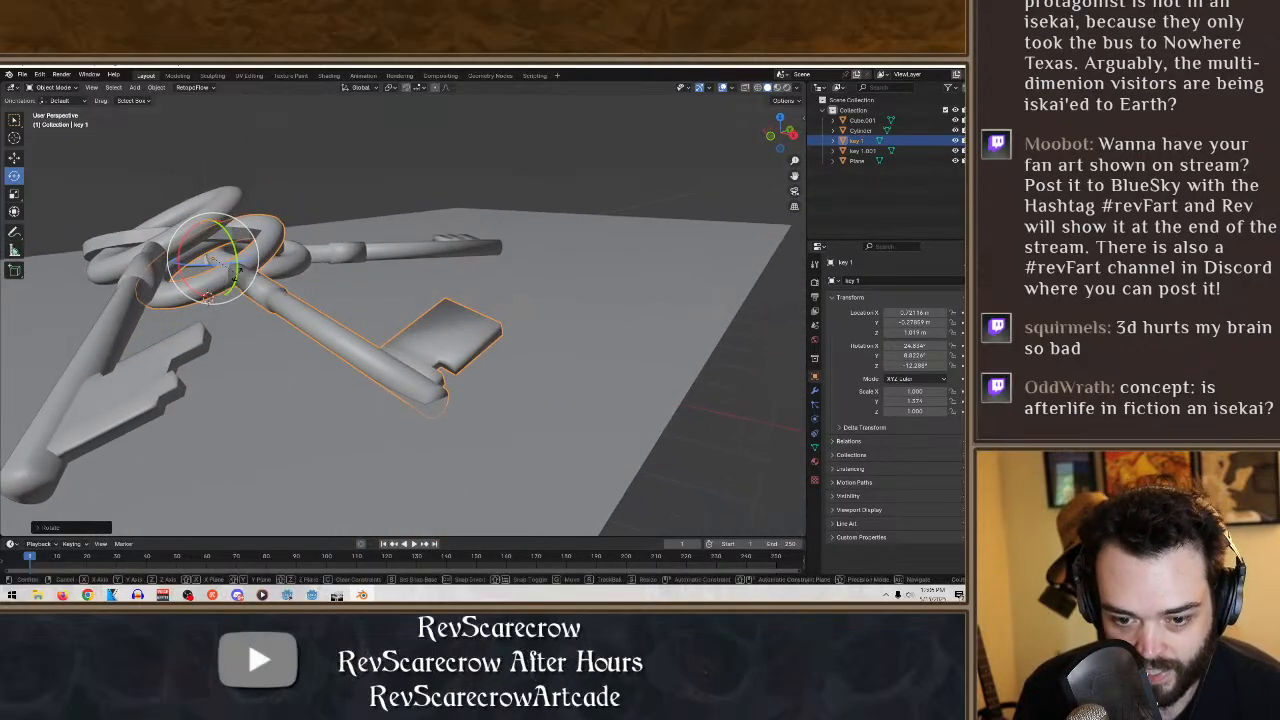
{"action": "mouse_move", "coordinate": [237, 282]}
{"action": "left_mouse_down"}
{"action": "mouse_move", "coordinate": [232, 266]}
{"action": "mouse_move", "coordinate": [206, 301]}
{"action": "mouse_move", "coordinate": [233, 278]}
{"action": "left_mouse_up"}
{"action": "middle_click_drag", "start_coordinate": [458, 296], "coordinate": [428, 188]}
- Rotate the rightmost key freely to about 4.5° in X and 54° in Z so its shaft dips towards the plane
{"action": "left_click", "coordinate": [581, 186]}
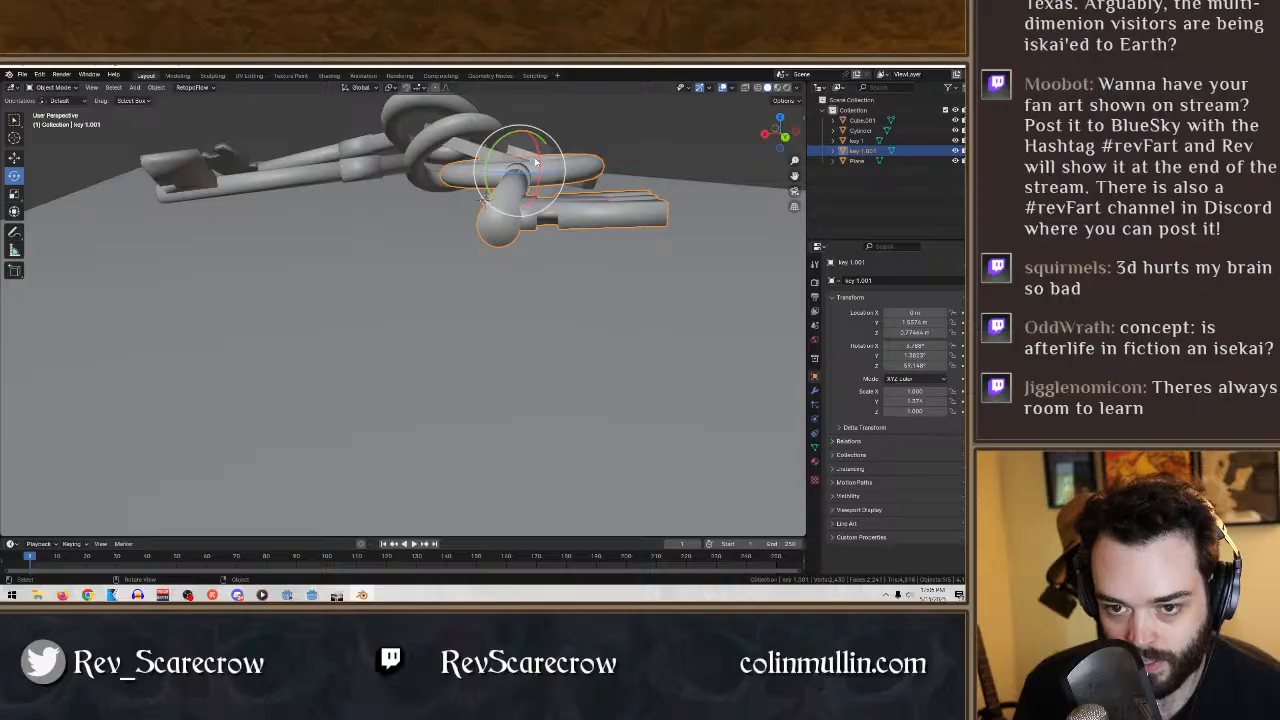
{"action": "mouse_move", "coordinate": [535, 162]}
{"action": "left_mouse_down"}
{"action": "mouse_move", "coordinate": [534, 180]}
{"action": "mouse_move", "coordinate": [528, 160]}
{"action": "left_mouse_up"}
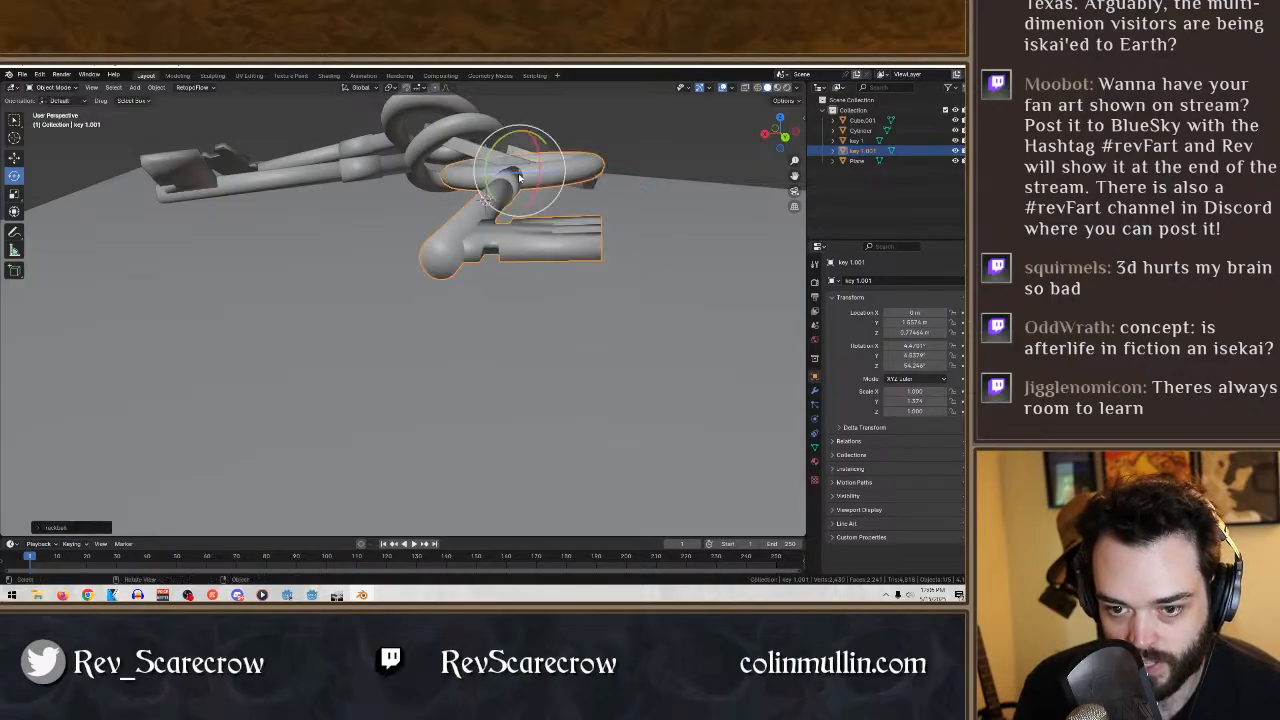
{"action": "middle_click_drag", "start_coordinate": [410, 215], "coordinate": [474, 287]}
{"action": "scroll", "coordinate": [474, 287], "scroll_direction": "down", "scroll_amount": 6}
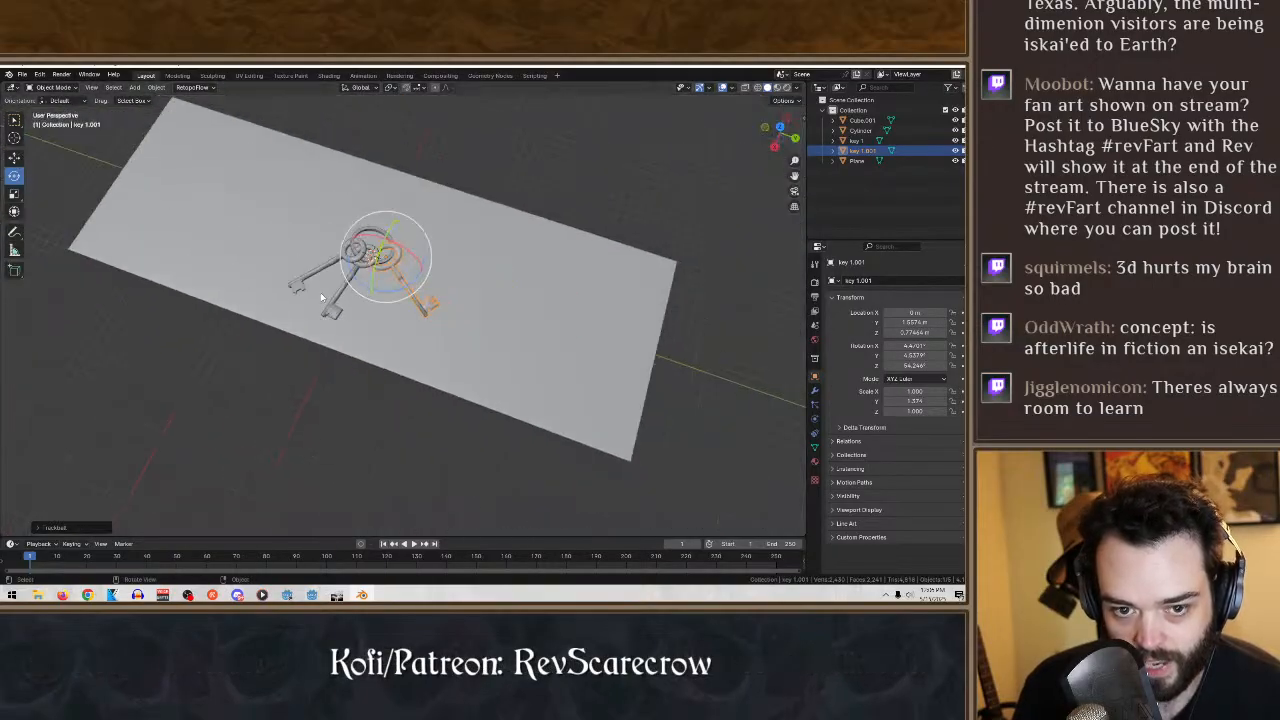
- Rotate the leftmost key to about -44° in Z and lower it along Z to about 0.74 m
{"action": "middle_click_drag", "start_coordinate": [328, 278], "coordinate": [570, 334]}
{"action": "scroll", "coordinate": [520, 355], "scroll_direction": "up", "scroll_amount": 6}
{"action": "scroll", "coordinate": [565, 350], "scroll_direction": "up", "scroll_amount": 5}
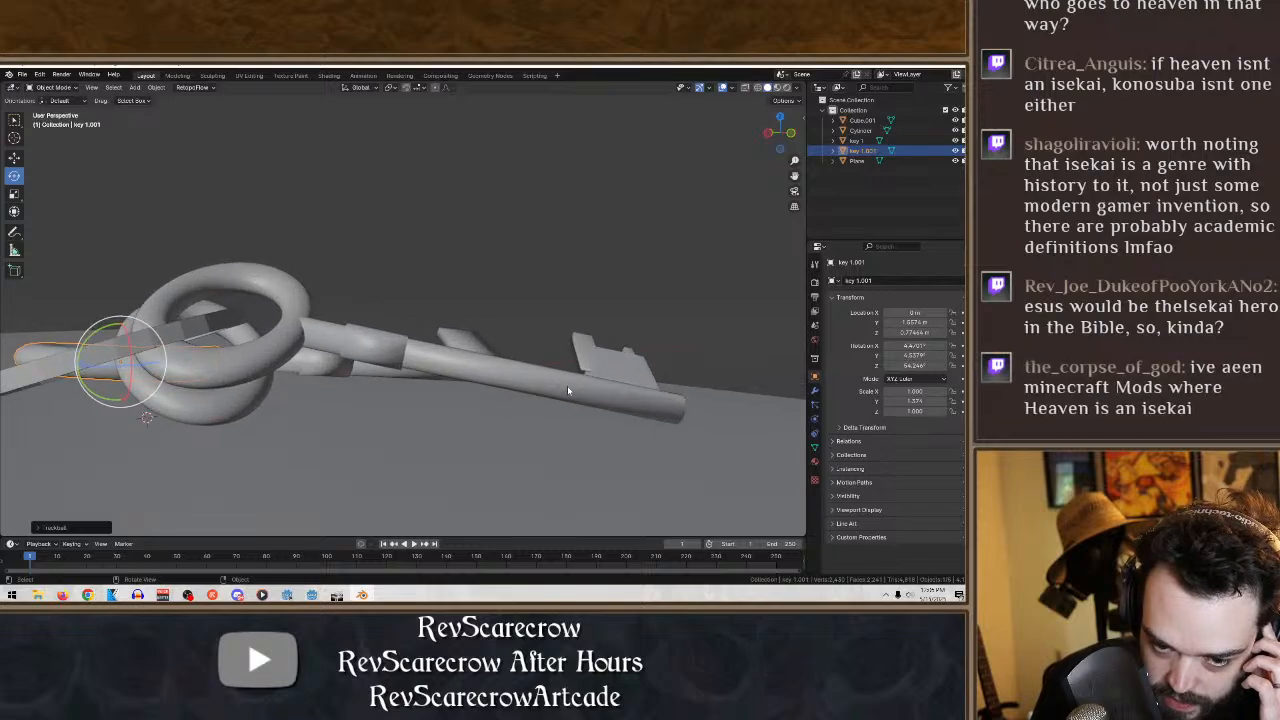
{"action": "mouse_move", "coordinate": [567, 388]}
{"action": "middle_mouse_down"}
{"action": "mouse_move", "coordinate": [575, 360]}
{"action": "mouse_move", "coordinate": [588, 398]}
{"action": "middle_mouse_up"}
{"action": "left_click", "coordinate": [591, 400]}
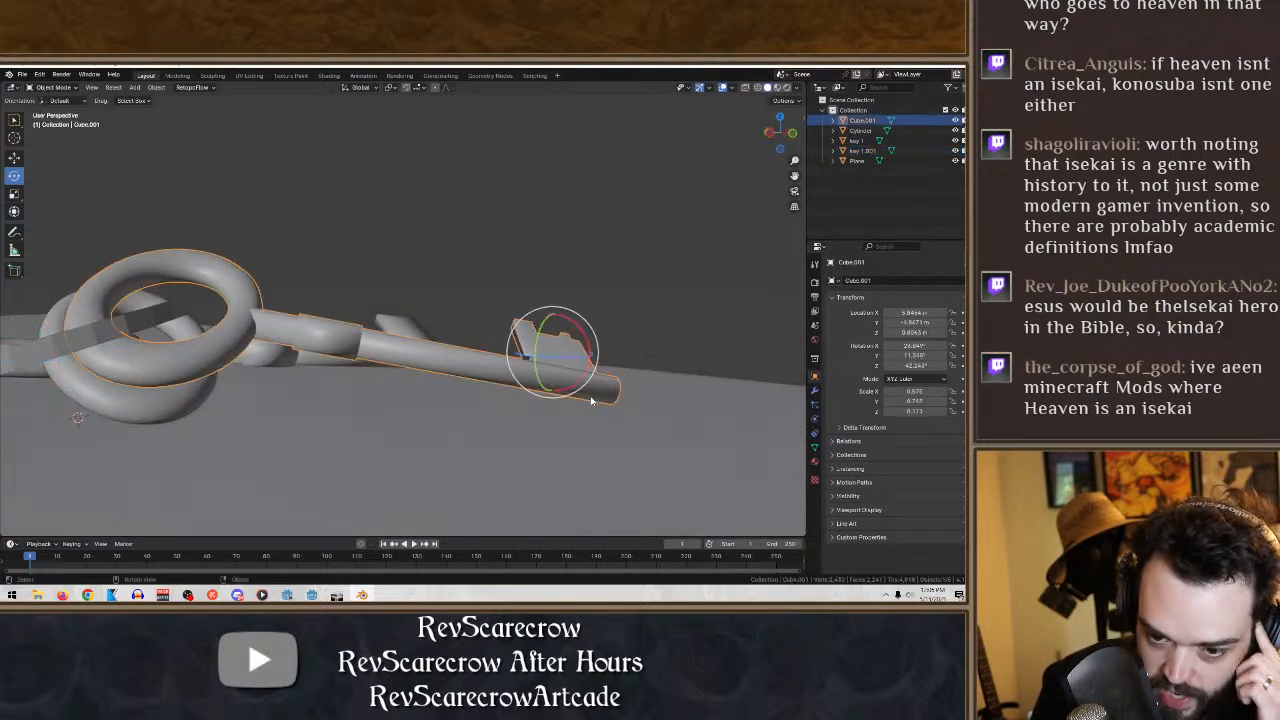
{"action": "left_click_drag", "start_coordinate": [576, 346], "coordinate": [591, 352]}
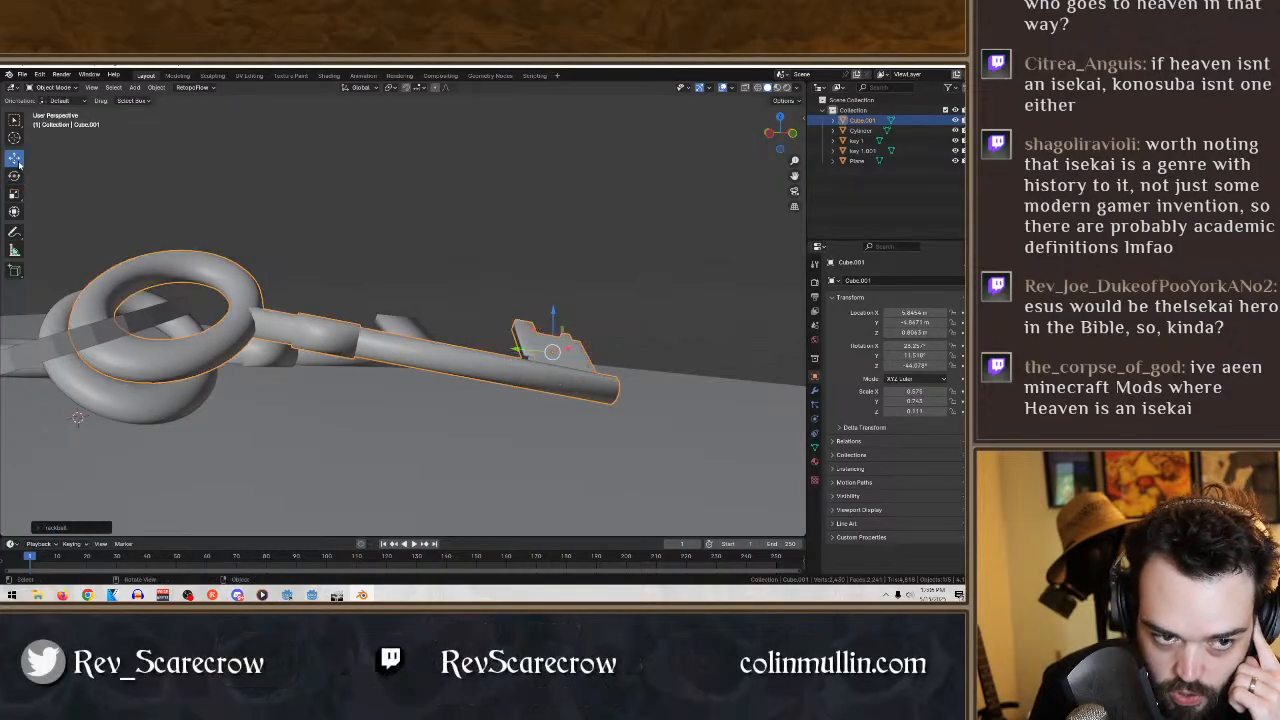
{"action": "left_click_drag", "start_coordinate": [556, 308], "coordinate": [554, 312]}
{"action": "middle_click_drag", "start_coordinate": [554, 312], "coordinate": [492, 416]}
{"action": "scroll", "coordinate": [480, 398], "scroll_direction": "down", "scroll_amount": 6}
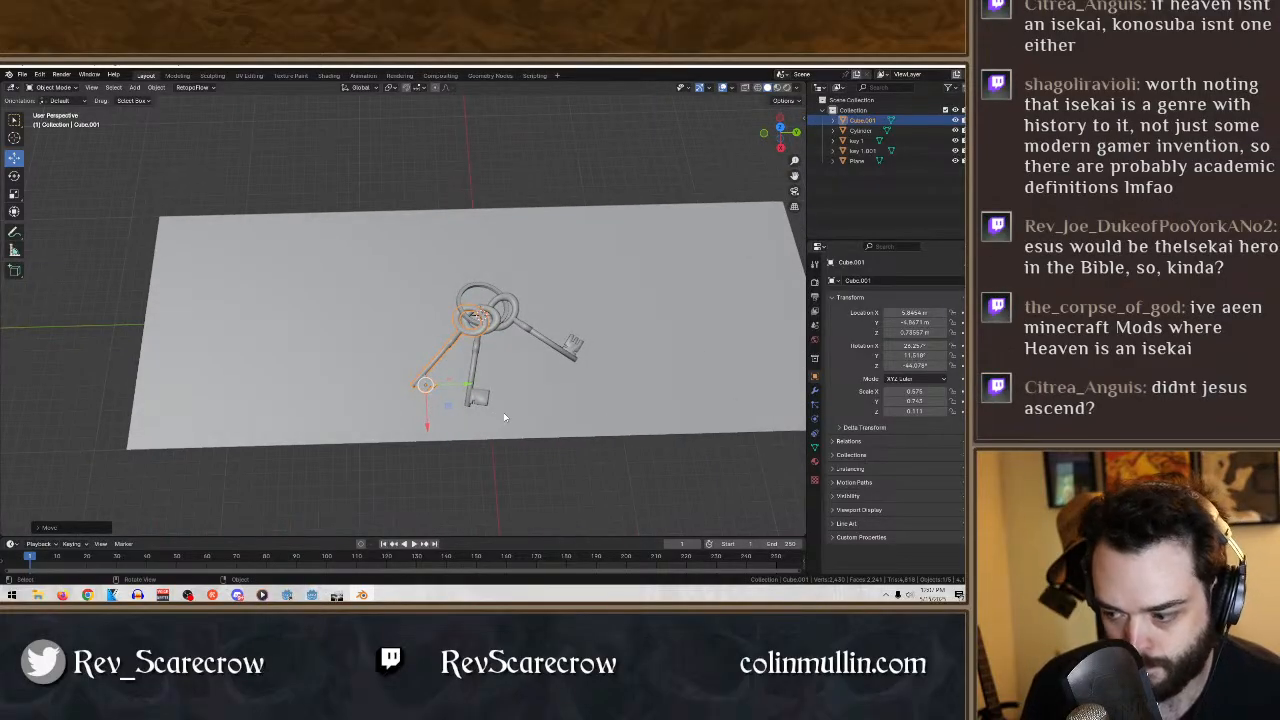
- Examine the arrangement of the three keys and the ring from above against the backing plane
{"action": "middle_click_drag", "start_coordinate": [566, 459], "coordinate": [493, 455]}
{"action": "left_click", "coordinate": [493, 456]}
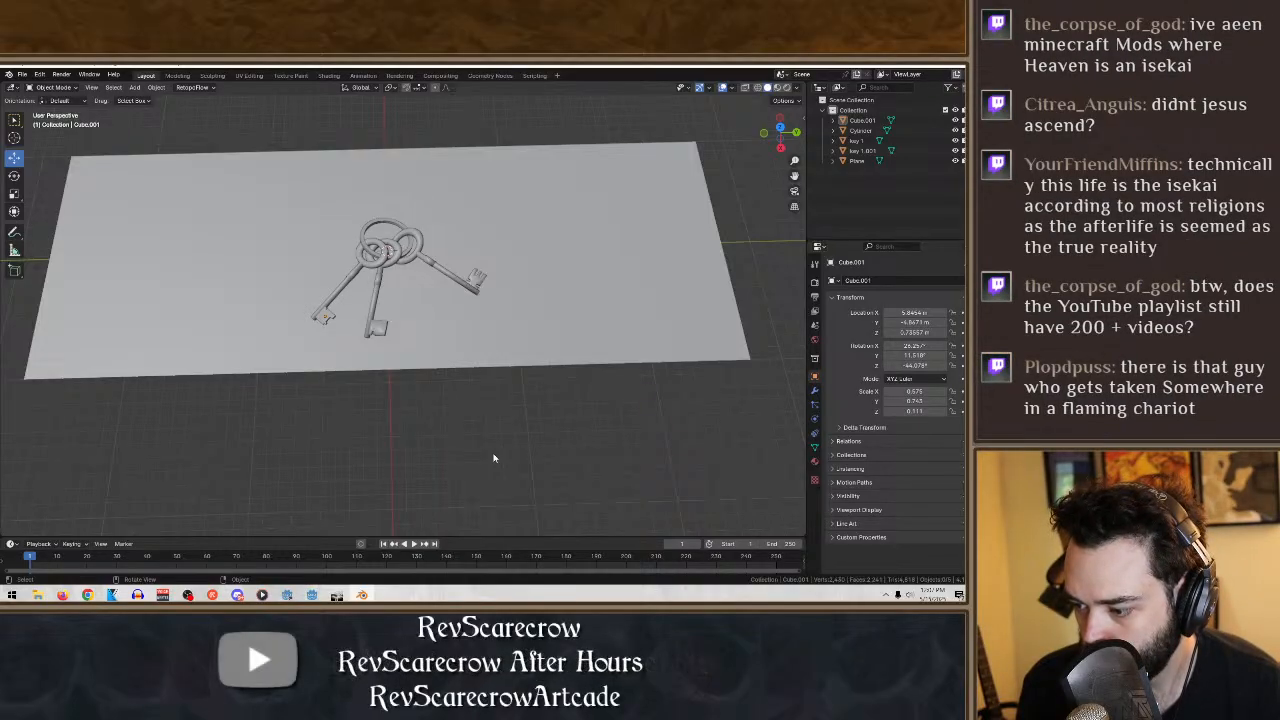
{"action": "left_click", "coordinate": [396, 249]}
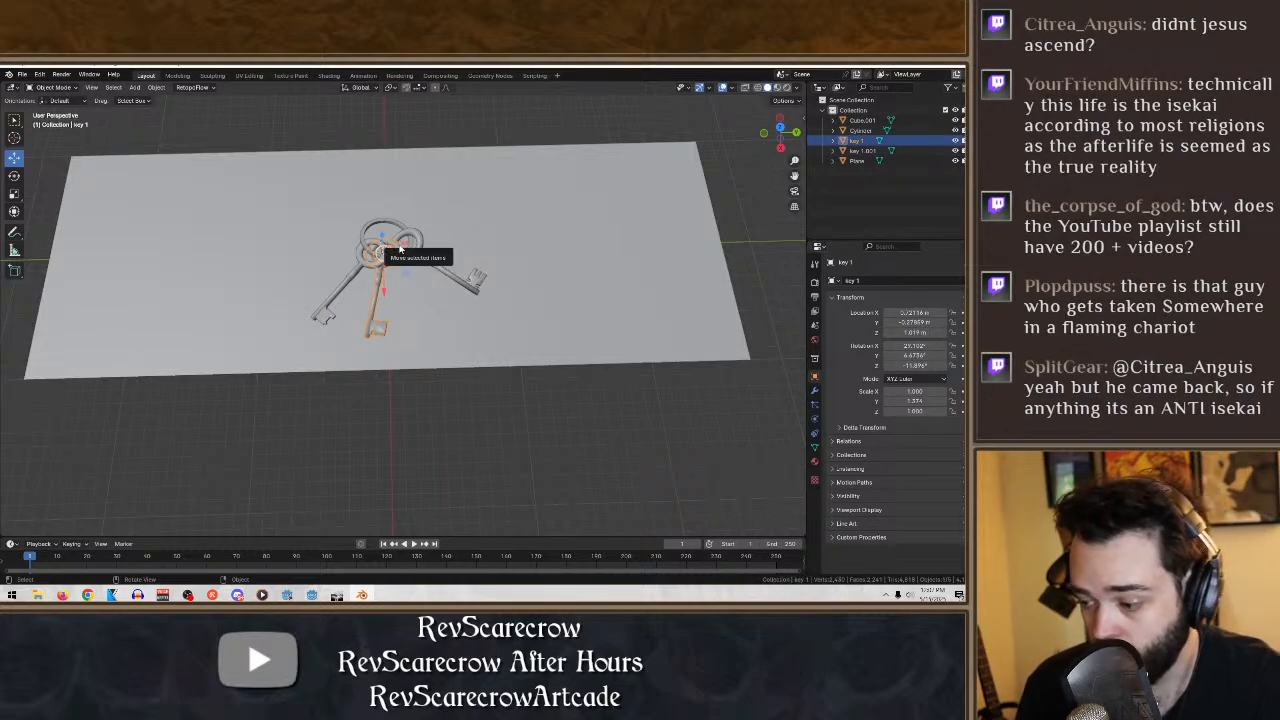
{"action": "scroll", "coordinate": [400, 249], "scroll_direction": "up", "scroll_amount": 5}
{"action": "middle_click_drag", "start_coordinate": [402, 251], "coordinate": [440, 254]}
{"action": "scroll", "coordinate": [425, 277], "scroll_direction": "down", "scroll_amount": 3}
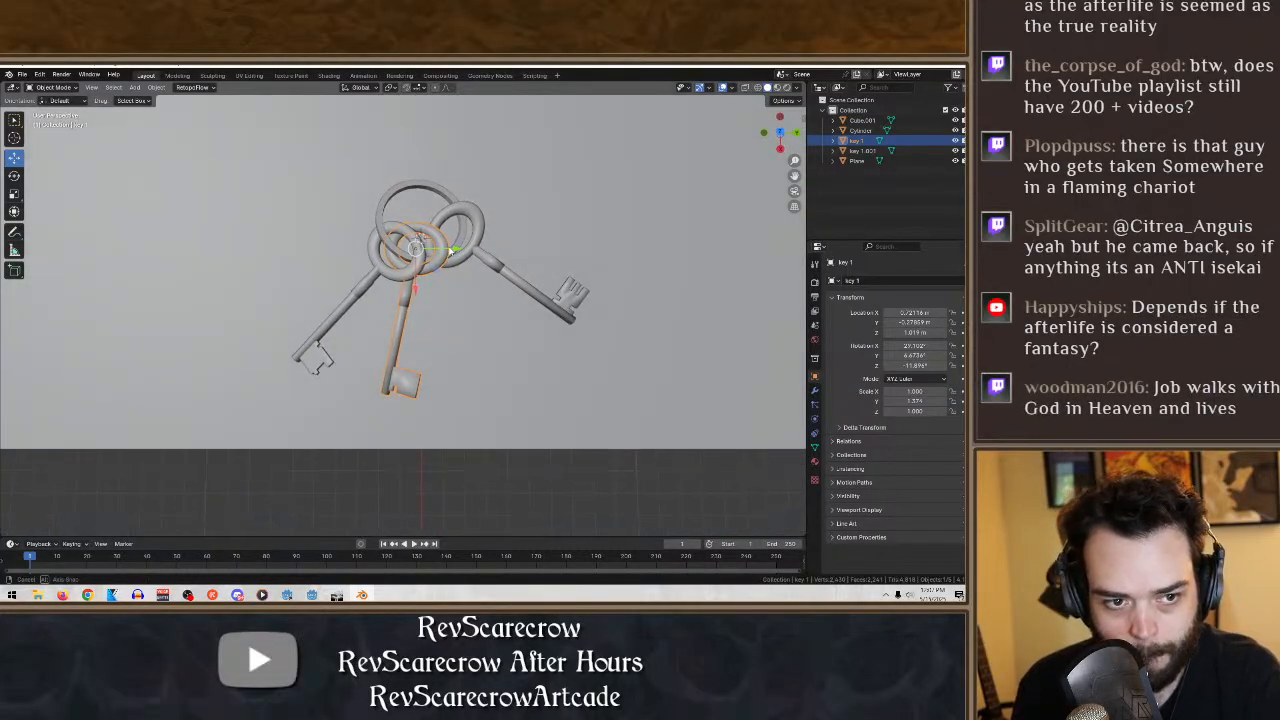
{"action": "left_click", "coordinate": [542, 484]}
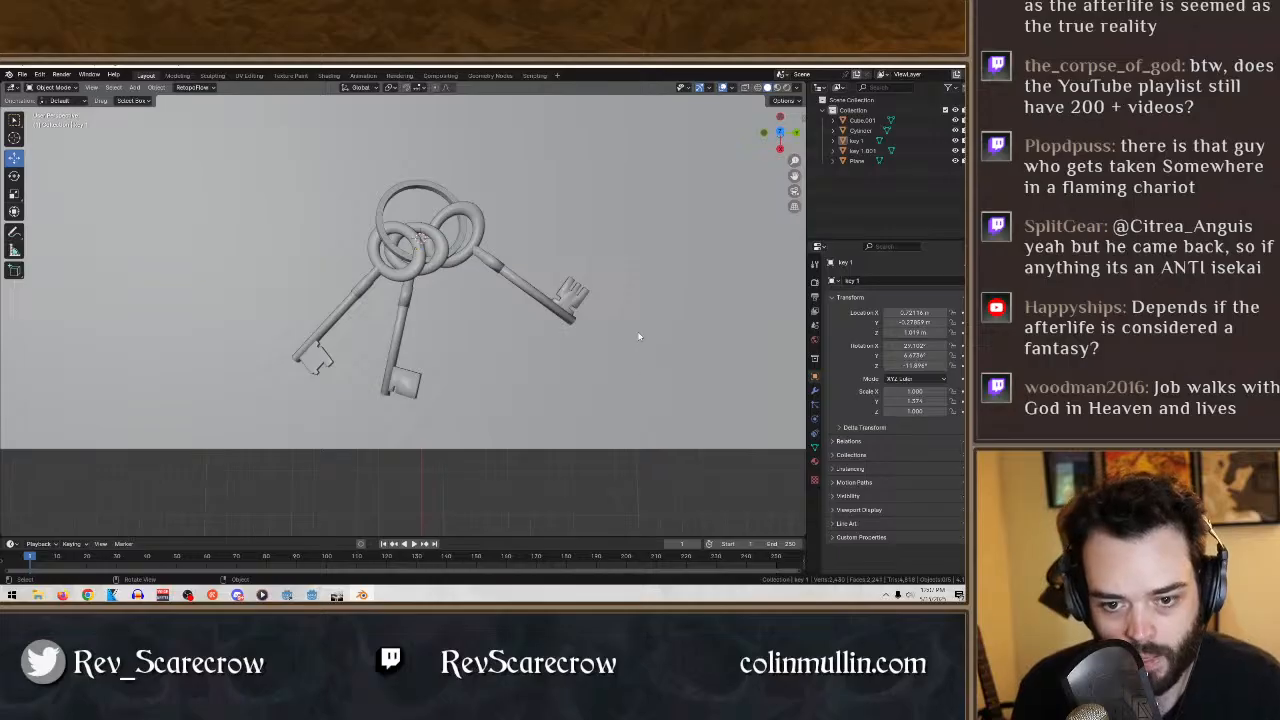
{"action": "middle_click_drag", "start_coordinate": [638, 336], "coordinate": [634, 362]}
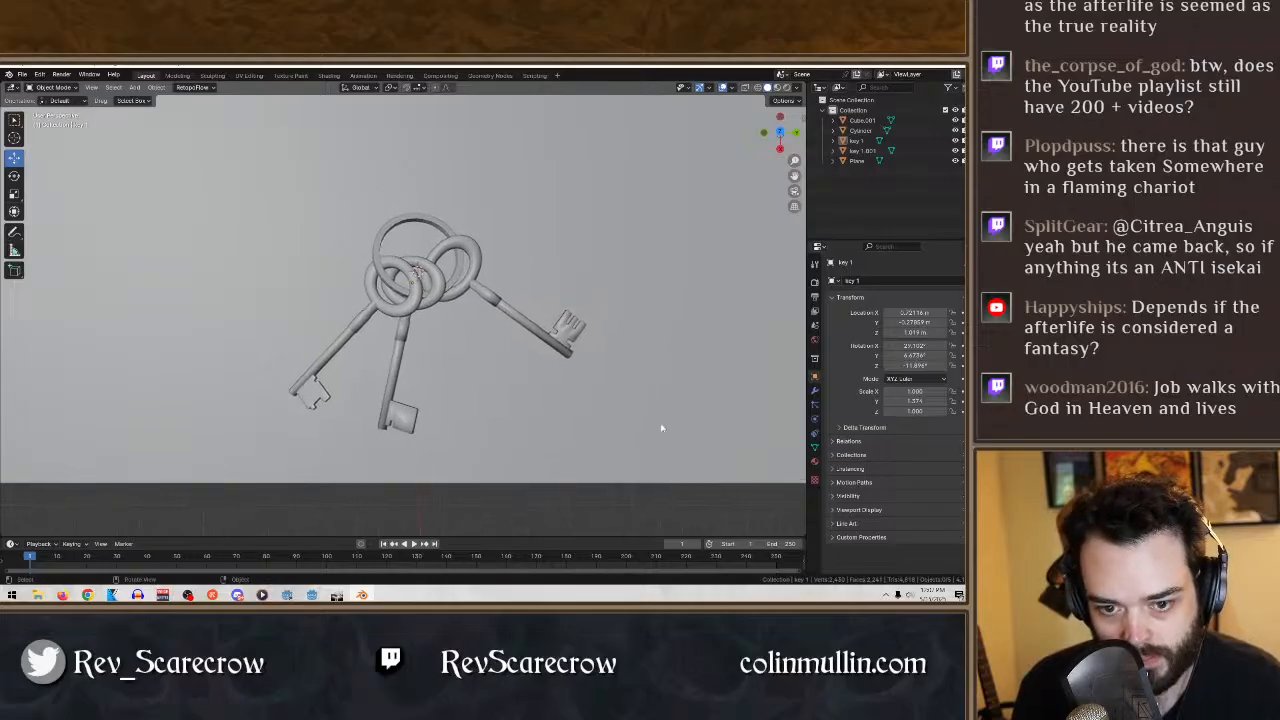
- Check the plane, ring and key objects individually and inspect how the overlapping bows sit around the ring up close
{"action": "left_click", "coordinate": [661, 428]}
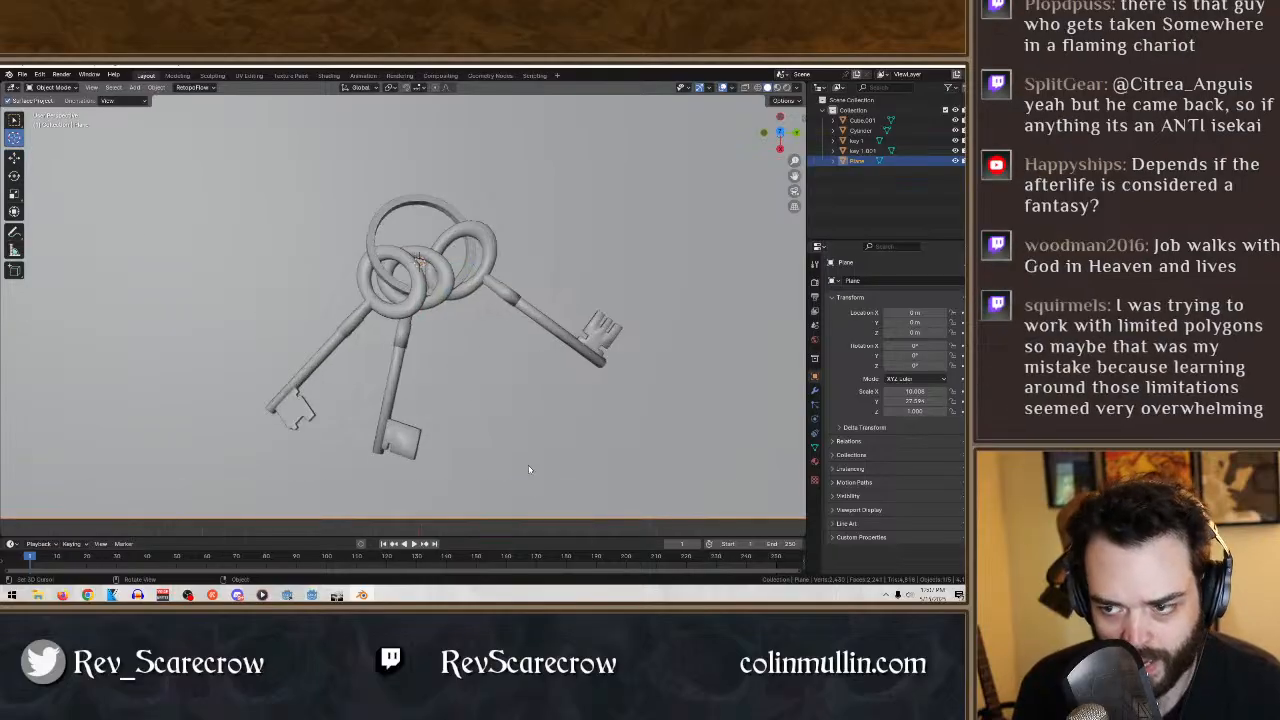
{"action": "left_click", "coordinate": [866, 141]}
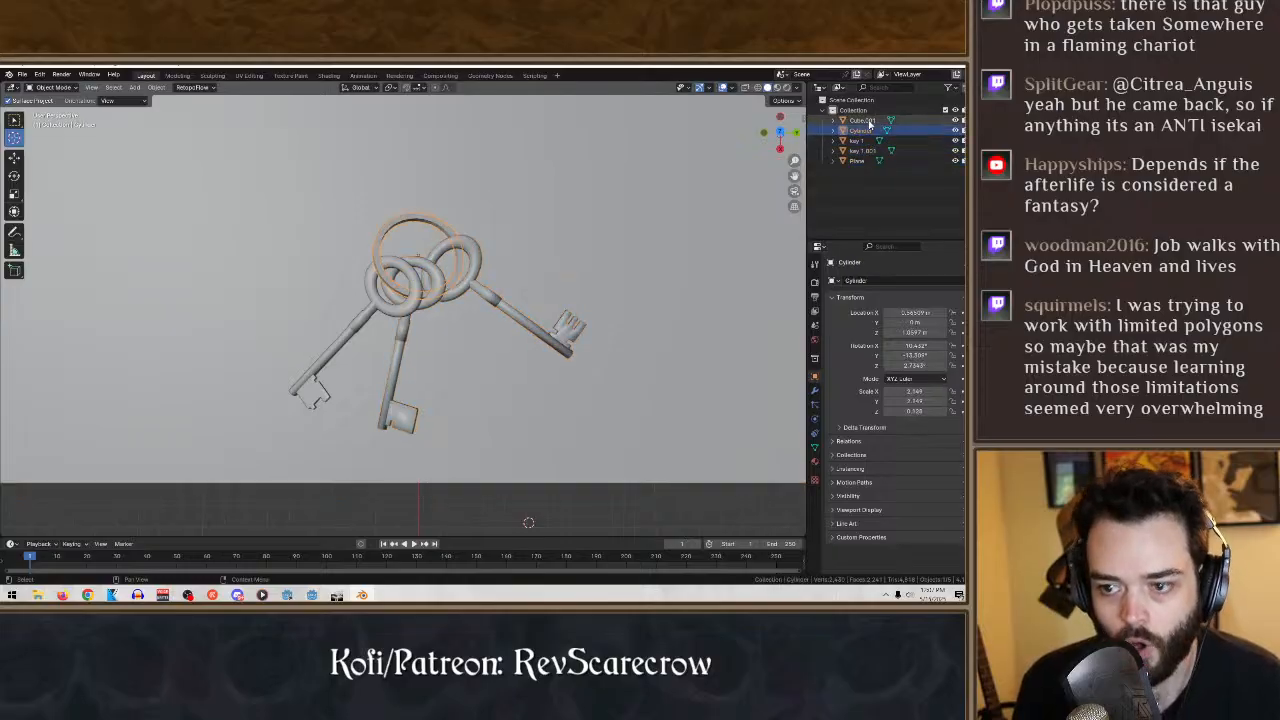
{"action": "left_click", "coordinate": [862, 120]}
{"action": "left_click", "coordinate": [870, 161]}
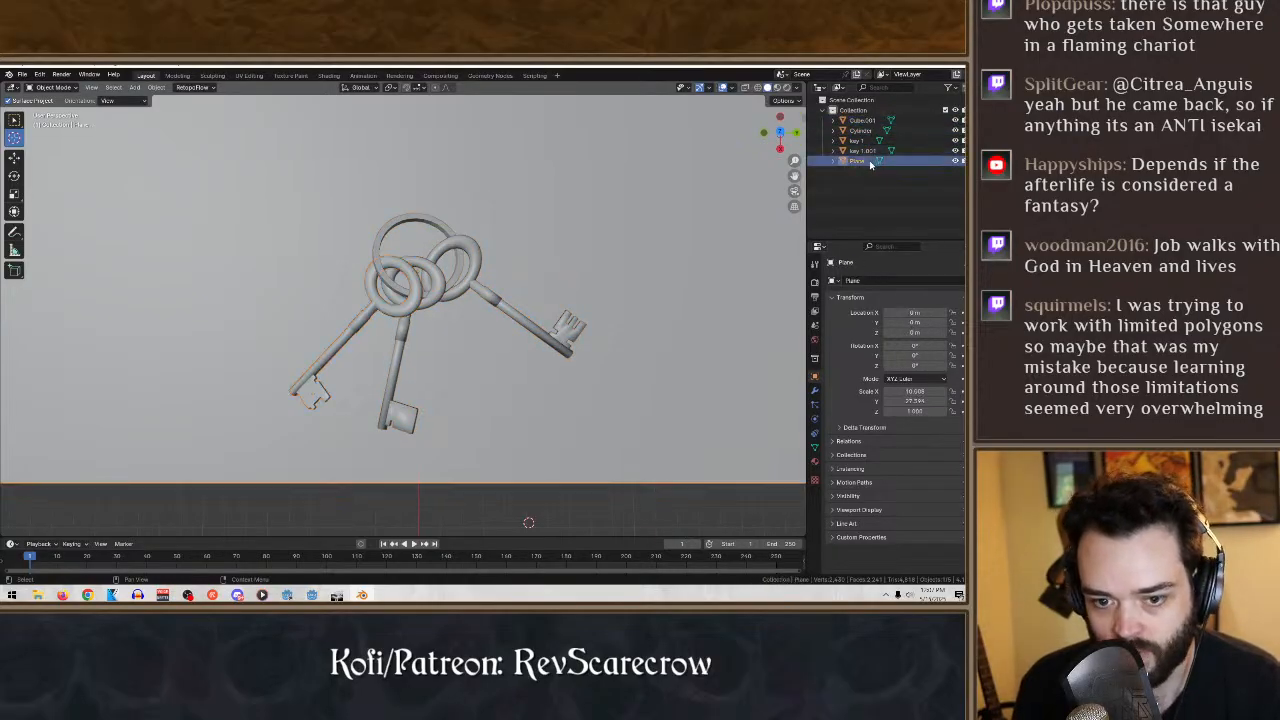
{"action": "scroll", "coordinate": [563, 447], "scroll_direction": "up", "scroll_amount": 8}
{"action": "middle_click_drag", "start_coordinate": [540, 377], "coordinate": [554, 228]}
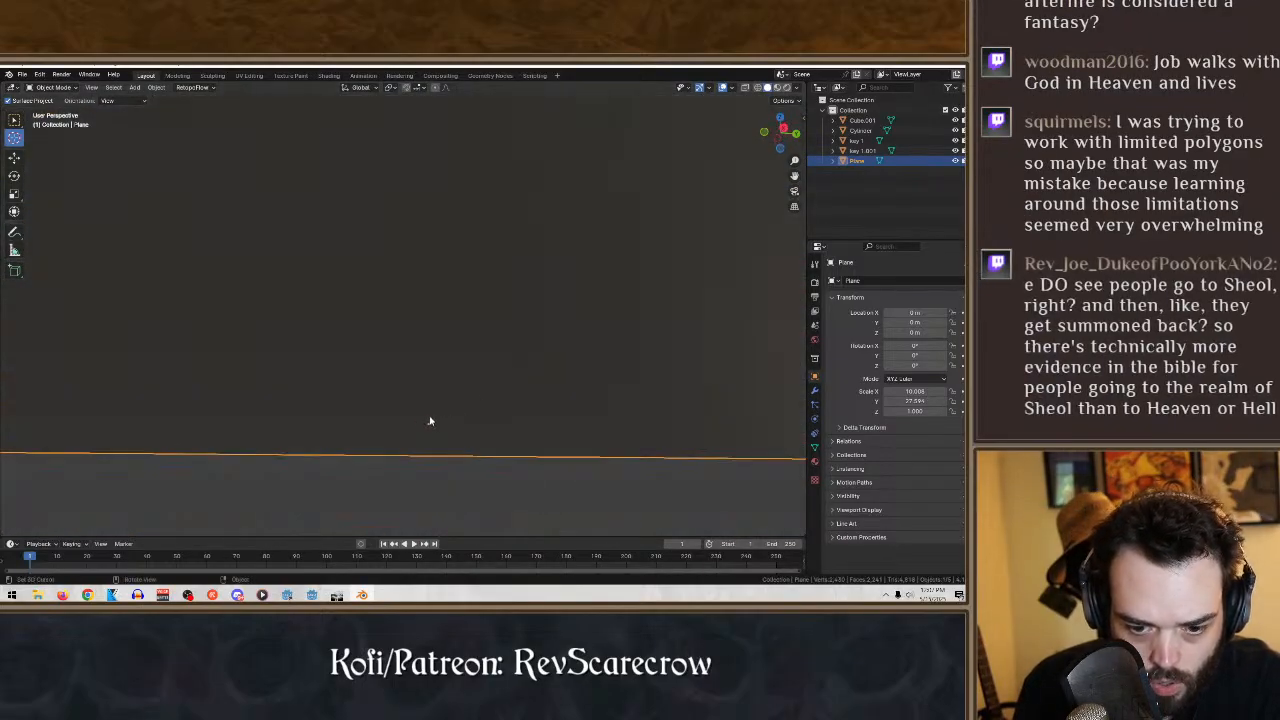
{"action": "middle_click_drag", "start_coordinate": [429, 423], "coordinate": [443, 517]}
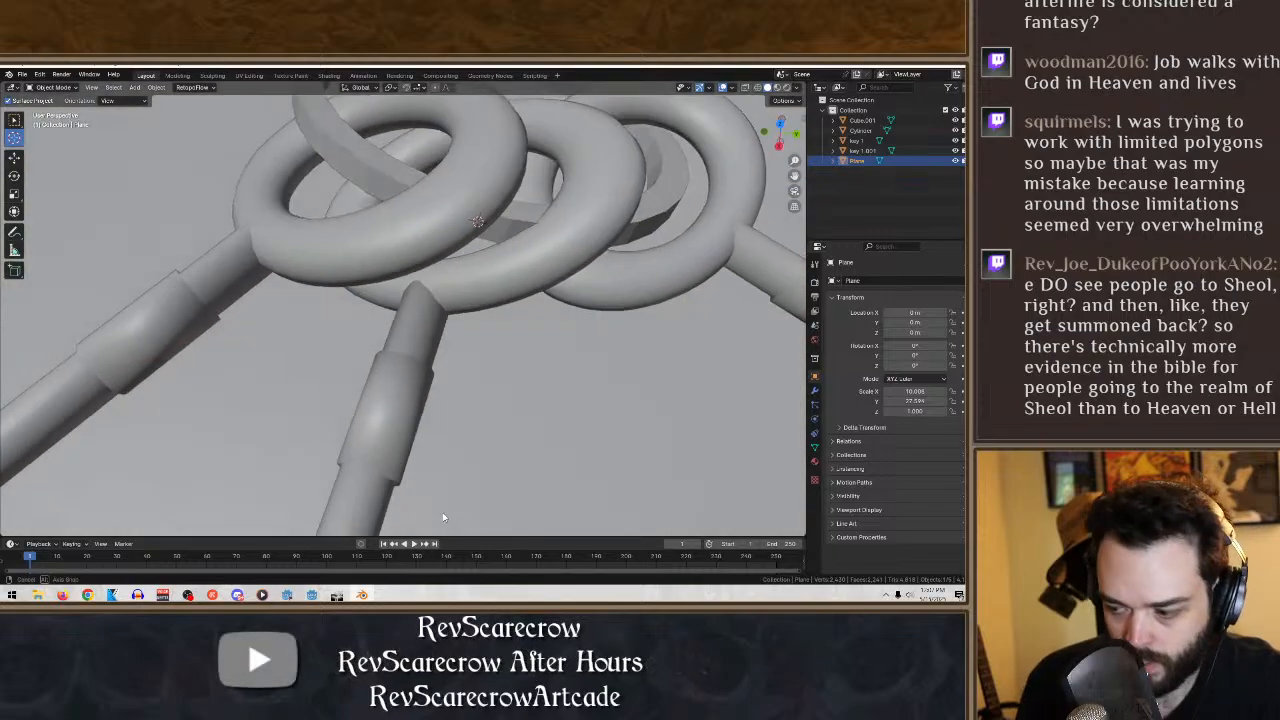
{"action": "scroll", "coordinate": [467, 436], "scroll_direction": "down", "scroll_amount": 8}
{"action": "middle_click_drag", "start_coordinate": [469, 431], "coordinate": [536, 393]}
{"action": "scroll", "coordinate": [510, 383], "scroll_direction": "down", "scroll_amount": 2}
{"action": "scroll", "coordinate": [585, 407], "scroll_direction": "down", "scroll_amount": 3}
{"action": "left_click", "coordinate": [585, 406]}
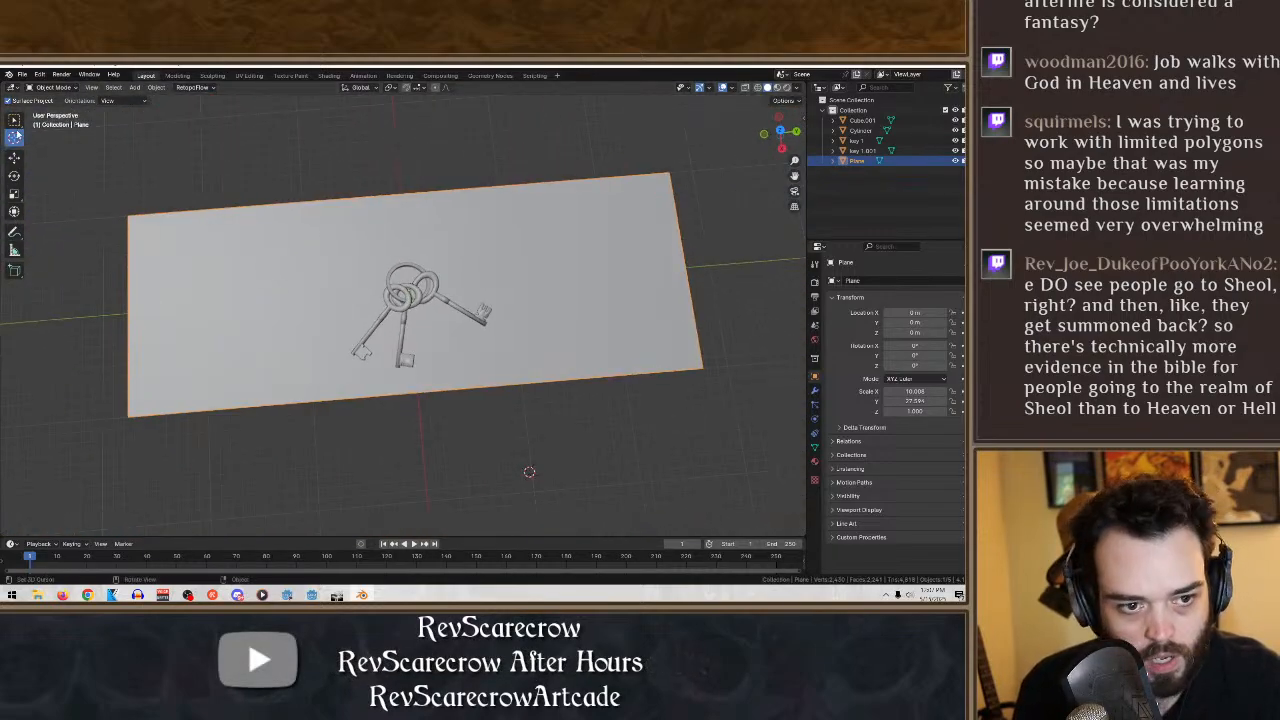
{"action": "key", "text": "a"}
{"action": "scroll", "coordinate": [251, 283], "scroll_direction": "down", "scroll_amount": 4}
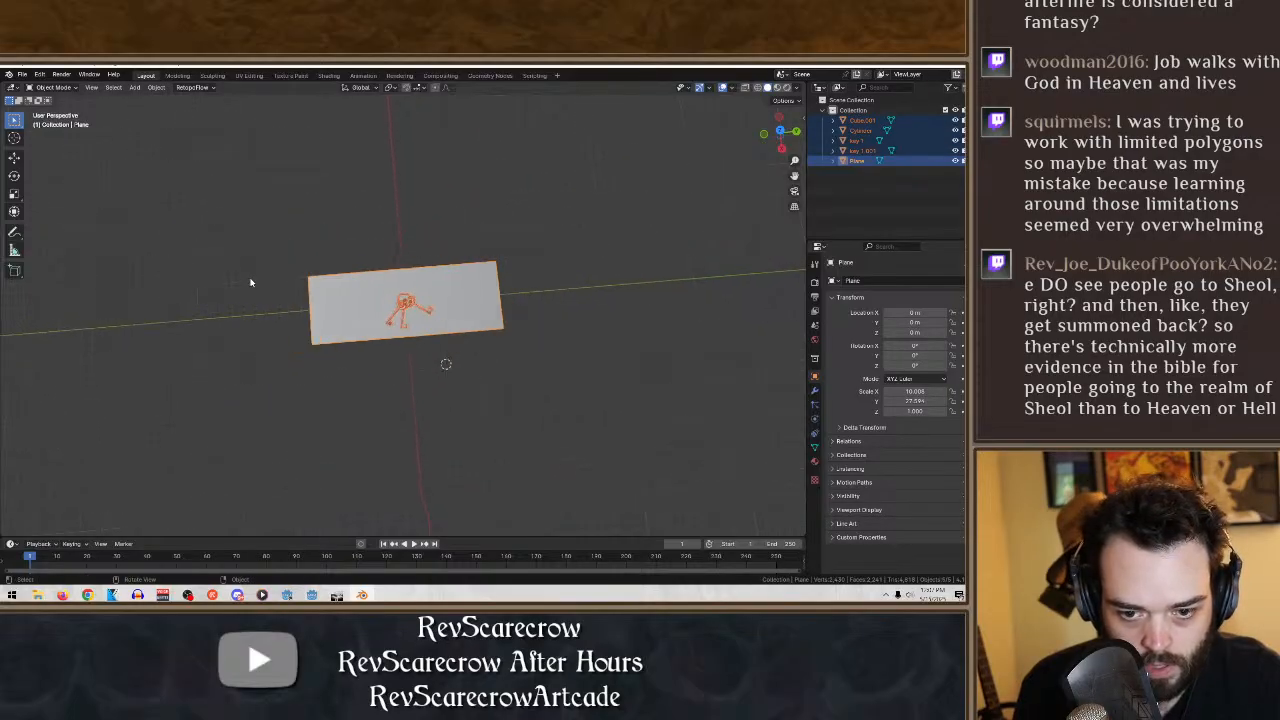
{"action": "key", "text": "g"}
{"action": "key", "text": "x"}
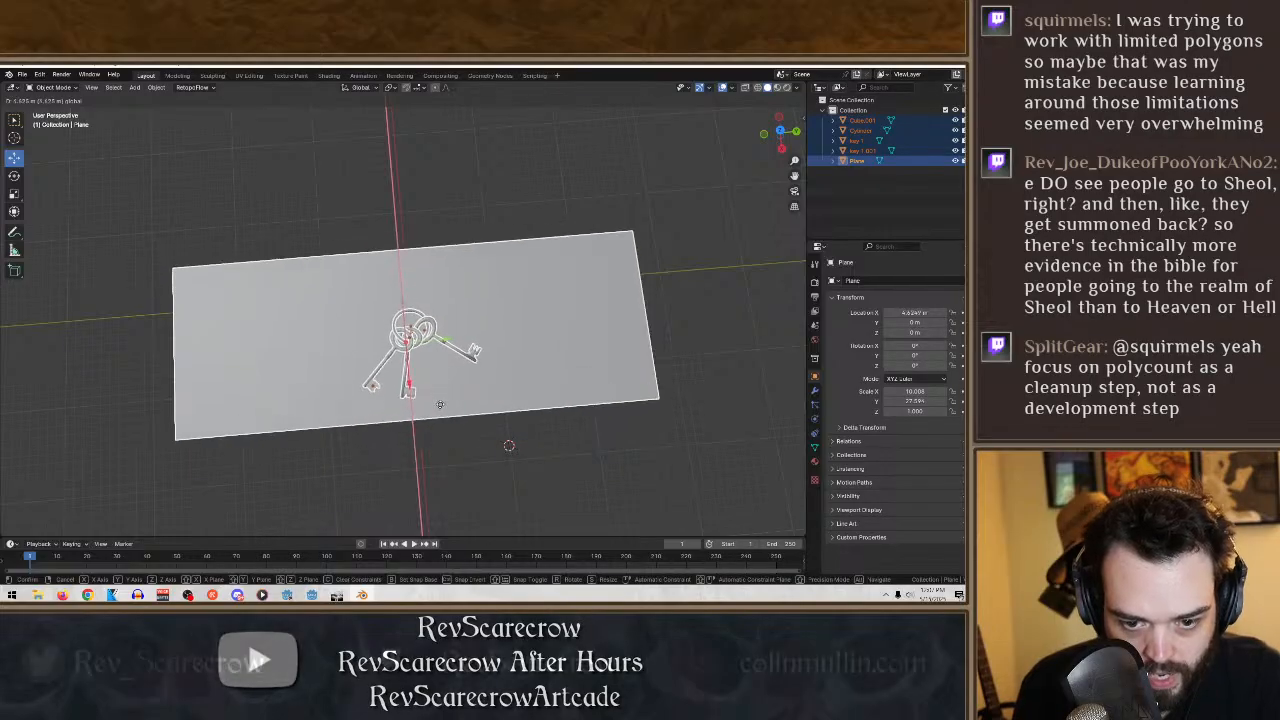
{"action": "key", "text": "Escape"}
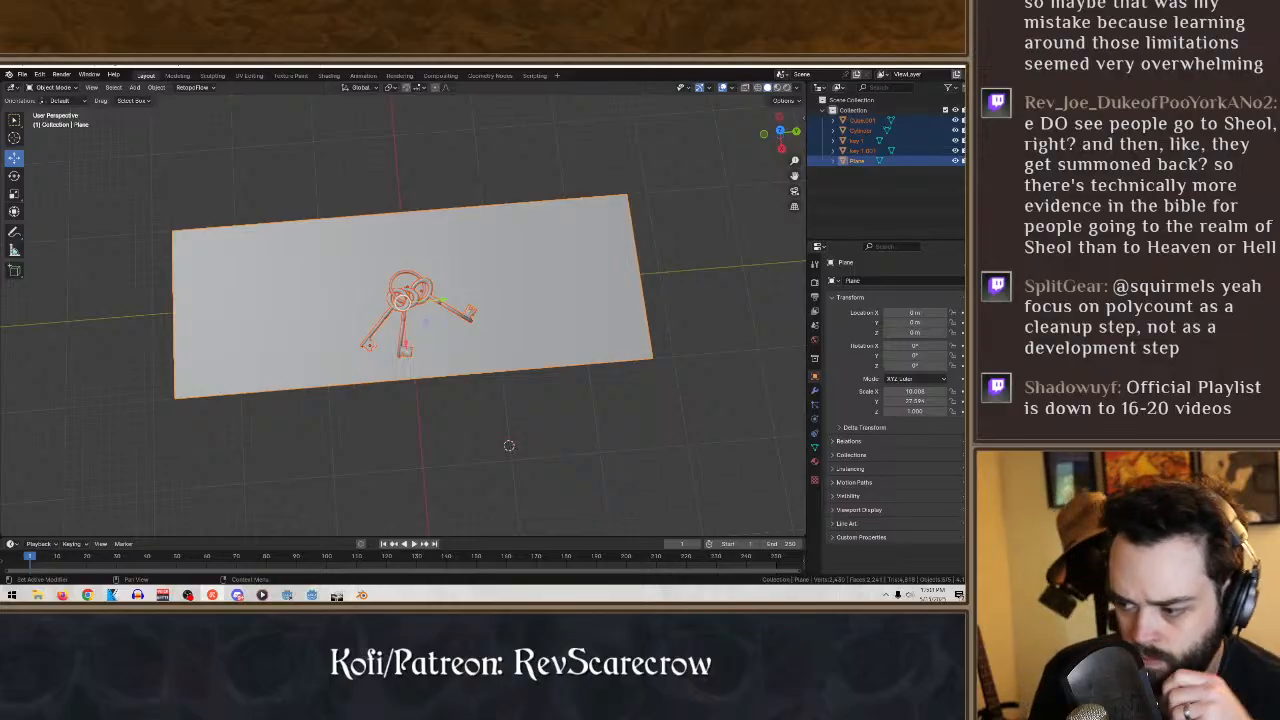
- Review the key group's composition on the plane at different distances, focusing on the middle key
{"action": "middle_click_drag", "start_coordinate": [617, 337], "coordinate": [590, 375]}
{"action": "scroll", "coordinate": [570, 378], "scroll_direction": "up", "scroll_amount": 8}
{"action": "scroll", "coordinate": [590, 375], "scroll_direction": "down", "scroll_amount": 5}
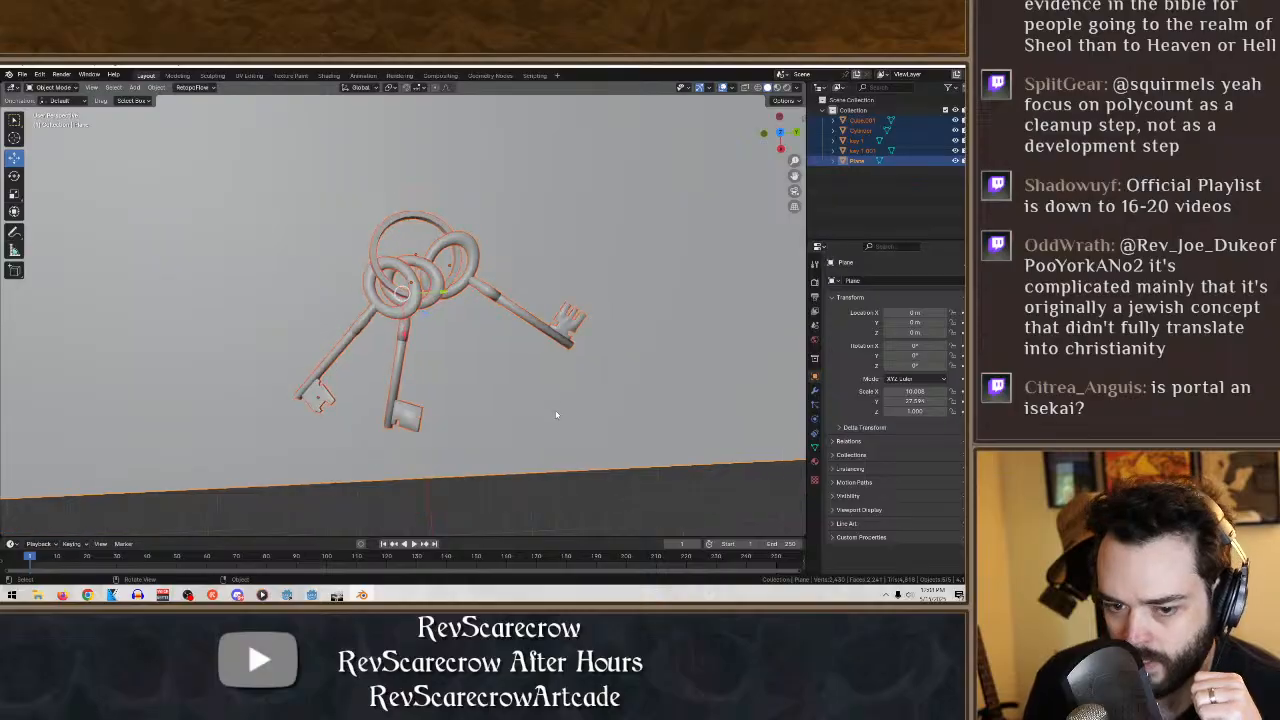
{"action": "key", "text": "KP_Decimal"}
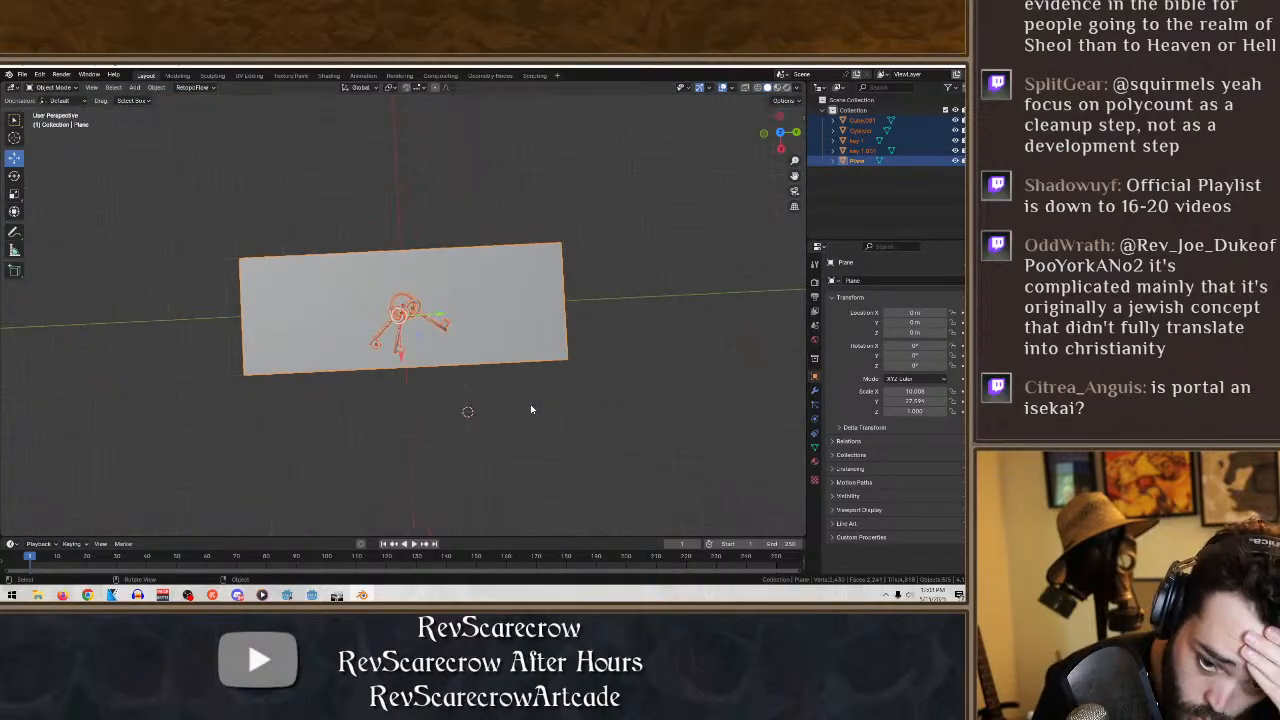
{"action": "scroll", "coordinate": [436, 277], "scroll_direction": "up", "scroll_amount": 9}
{"action": "left_click", "coordinate": [400, 305]}
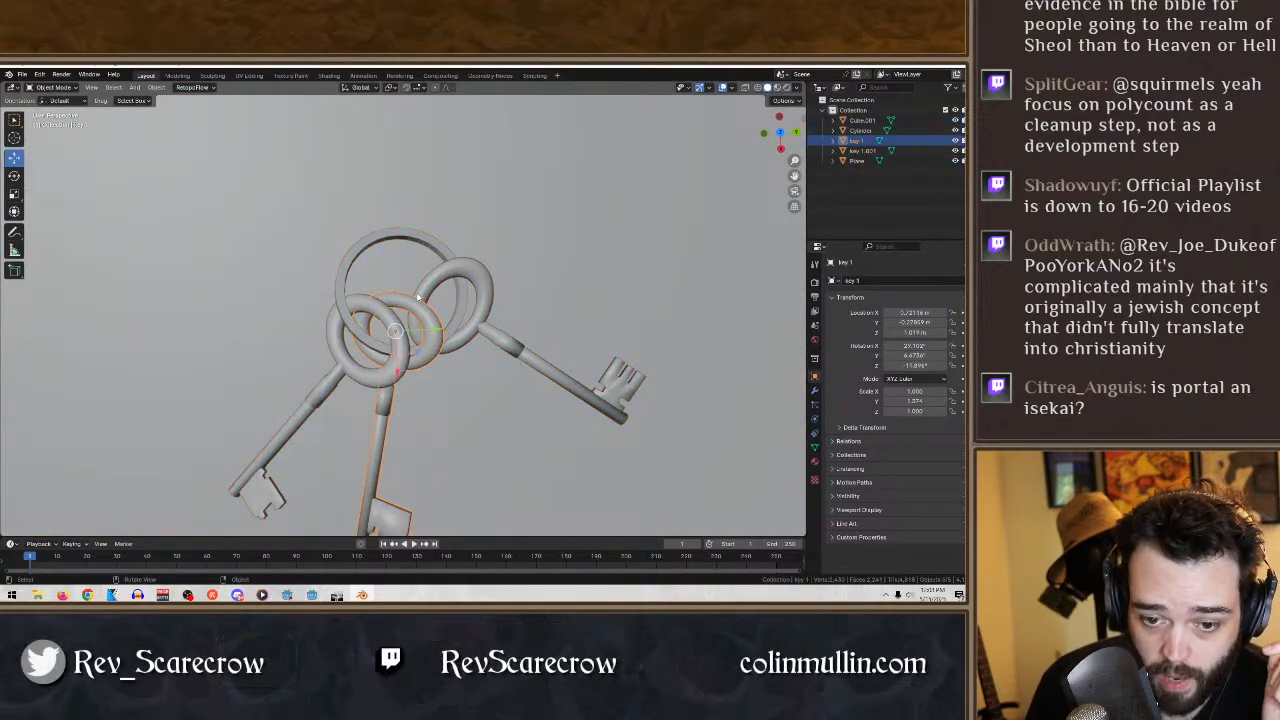
{"action": "key", "text": "KP_Decimal"}
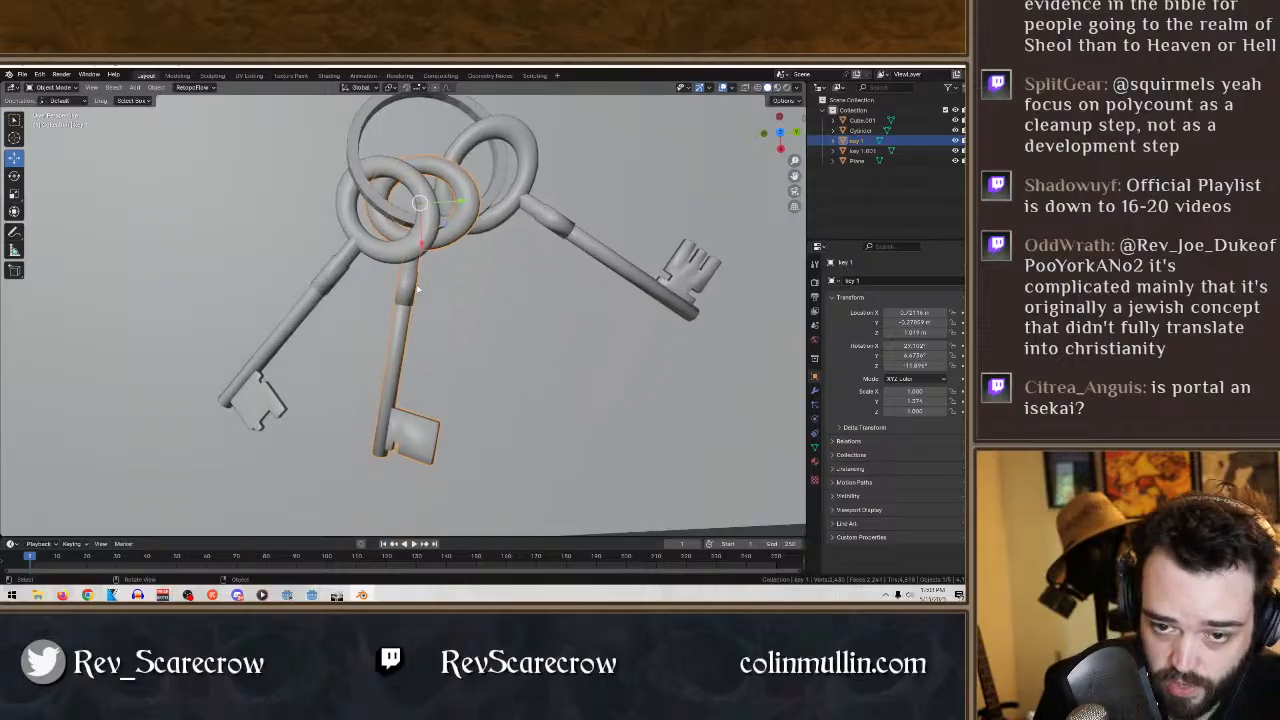
{"action": "middle_click_drag", "start_coordinate": [418, 289], "coordinate": [549, 338]}
{"action": "scroll", "coordinate": [562, 312], "scroll_direction": "down", "scroll_amount": 2}
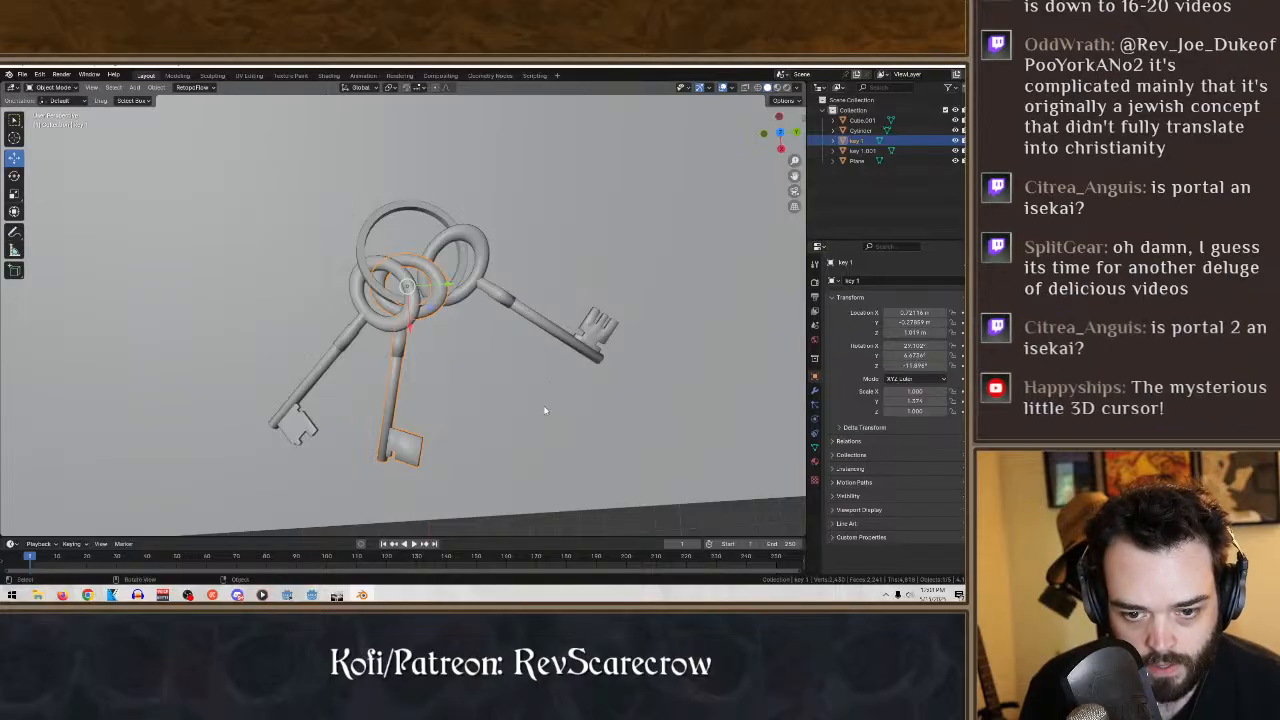
- Scale the backing plane along X to about 27.6, making it roughly square
{"action": "left_click", "coordinate": [572, 428]}
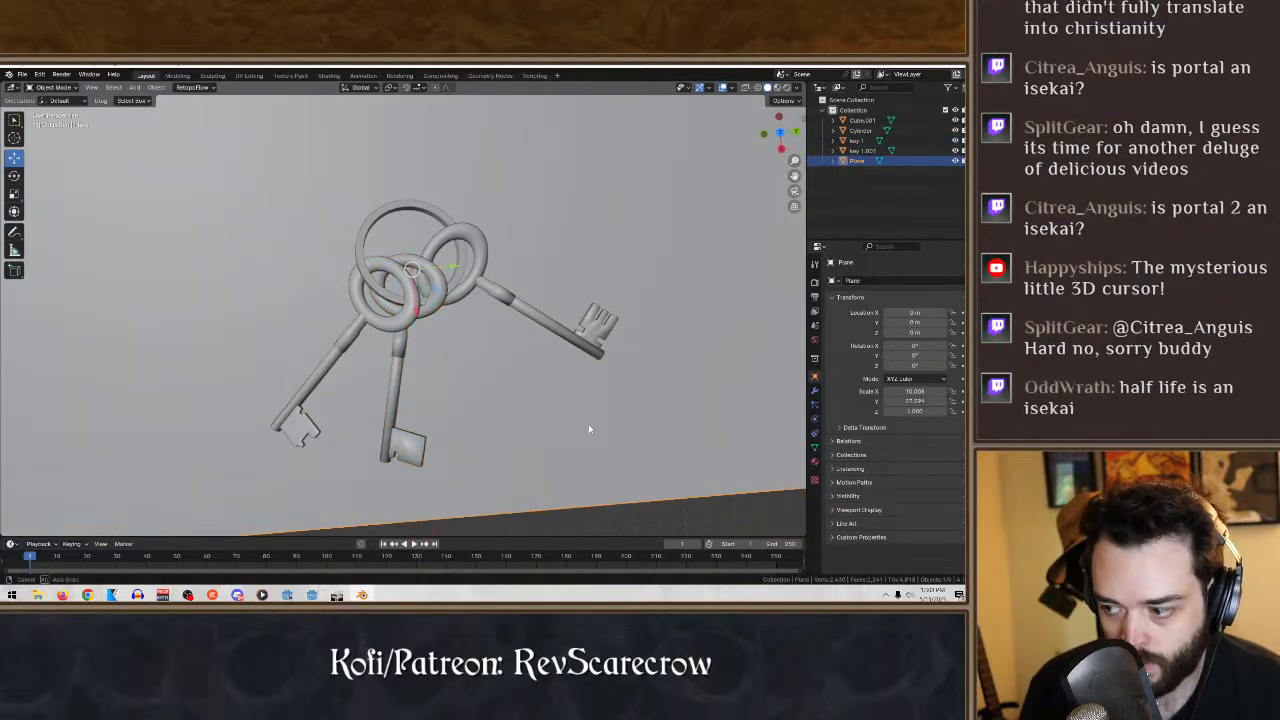
{"action": "key", "text": "KP_Decimal"}
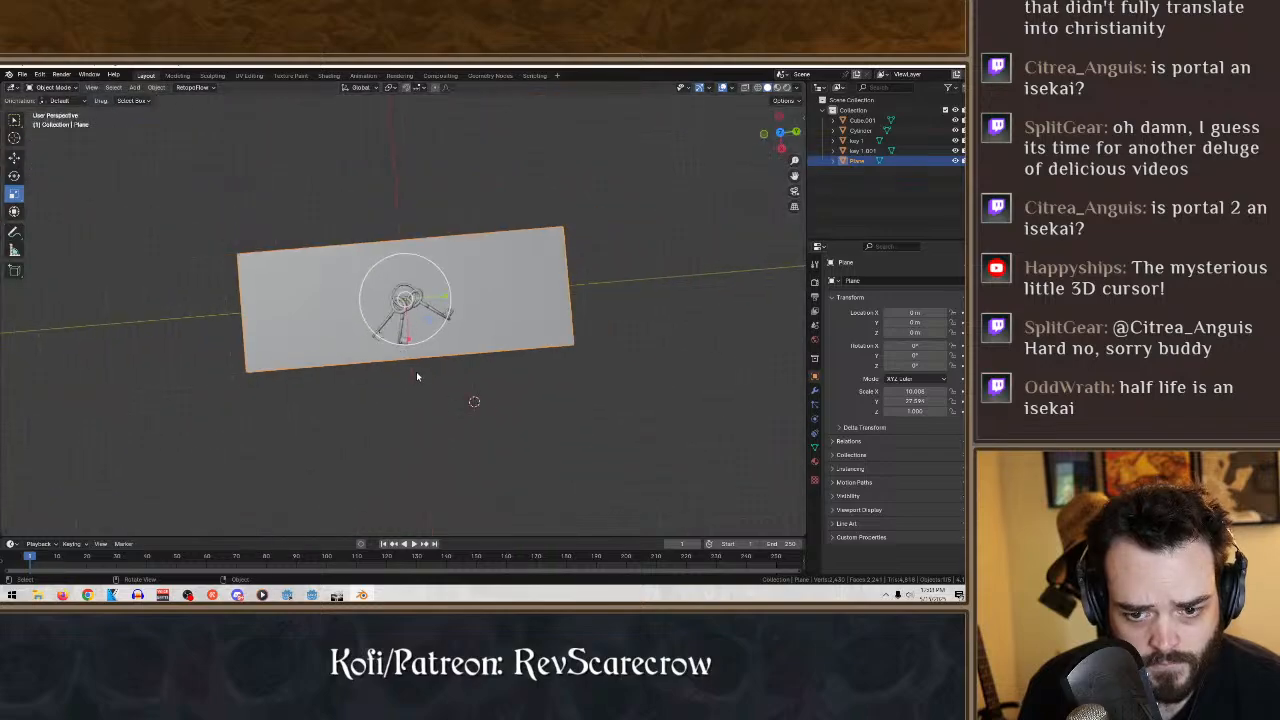
{"action": "key", "text": "s"}
{"action": "key", "text": "x"}
{"action": "left_click", "coordinate": [477, 400]}
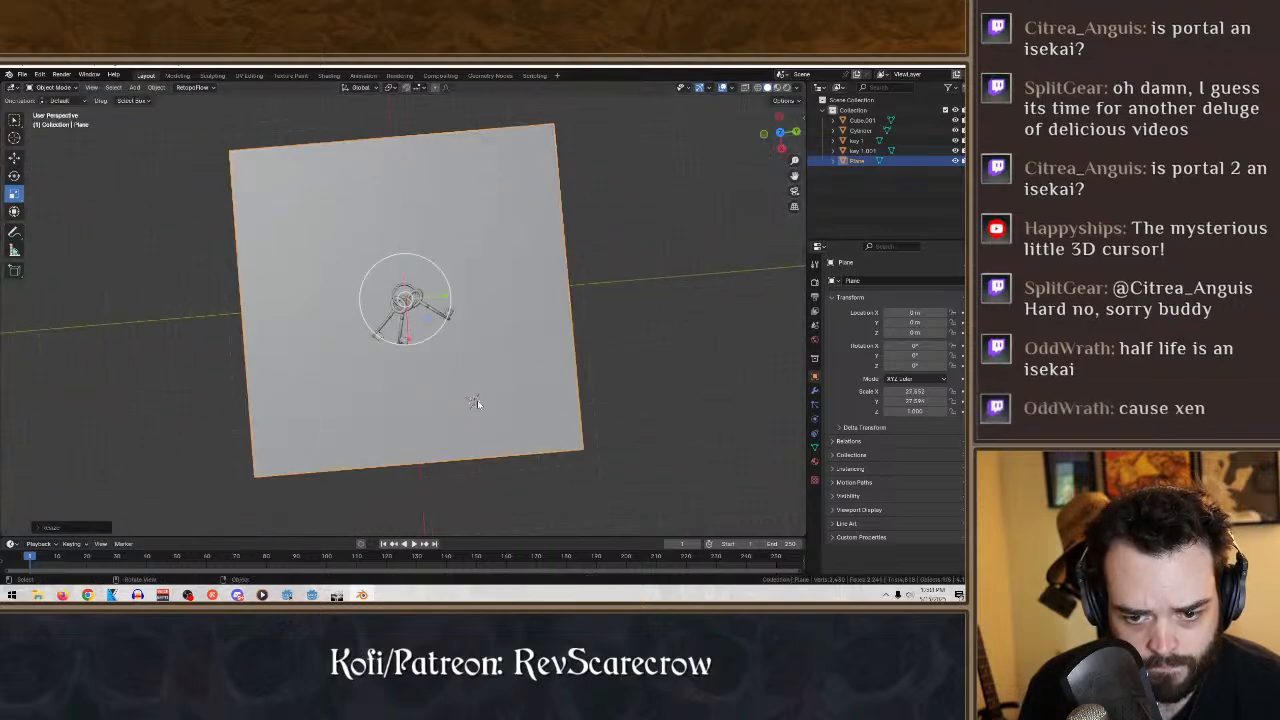
- Move the three keys and the ring together about 11.6 m along X towards the plane's front edge
{"action": "left_click", "coordinate": [14, 158]}
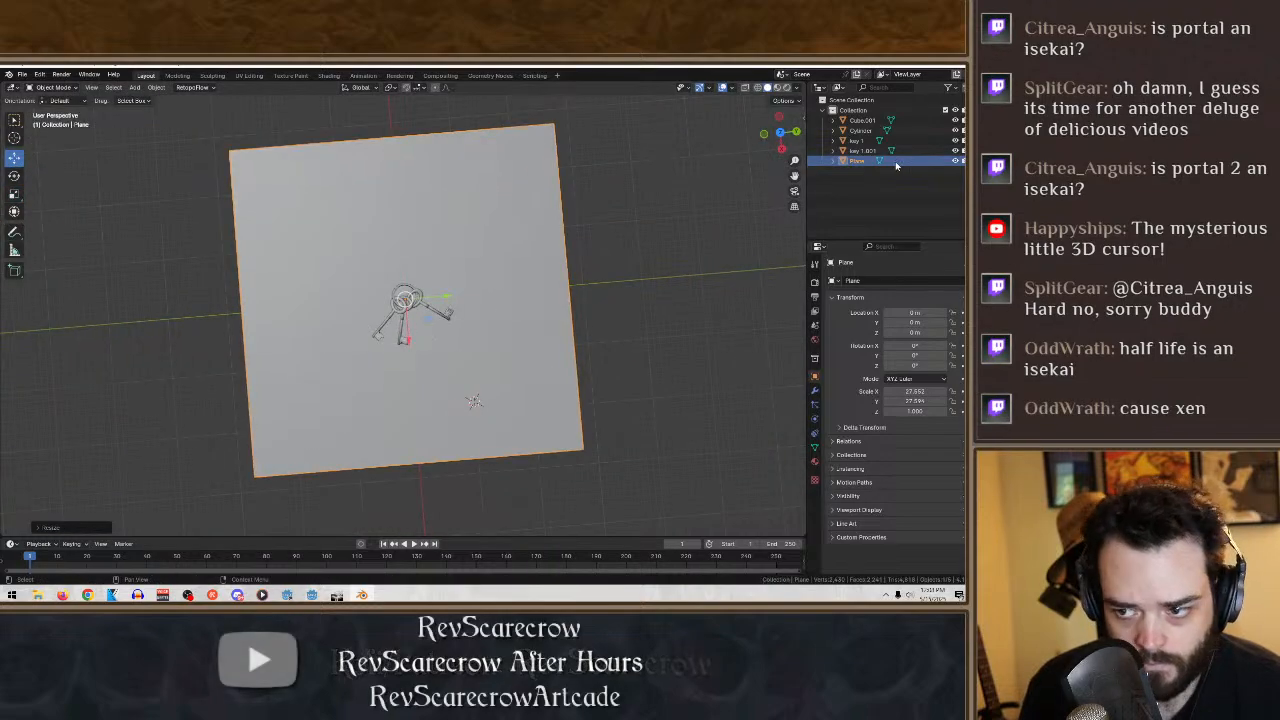
{"action": "left_click", "coordinate": [862, 150]}
{"action": "left_click", "coordinate": [862, 120], "text": "shift"}
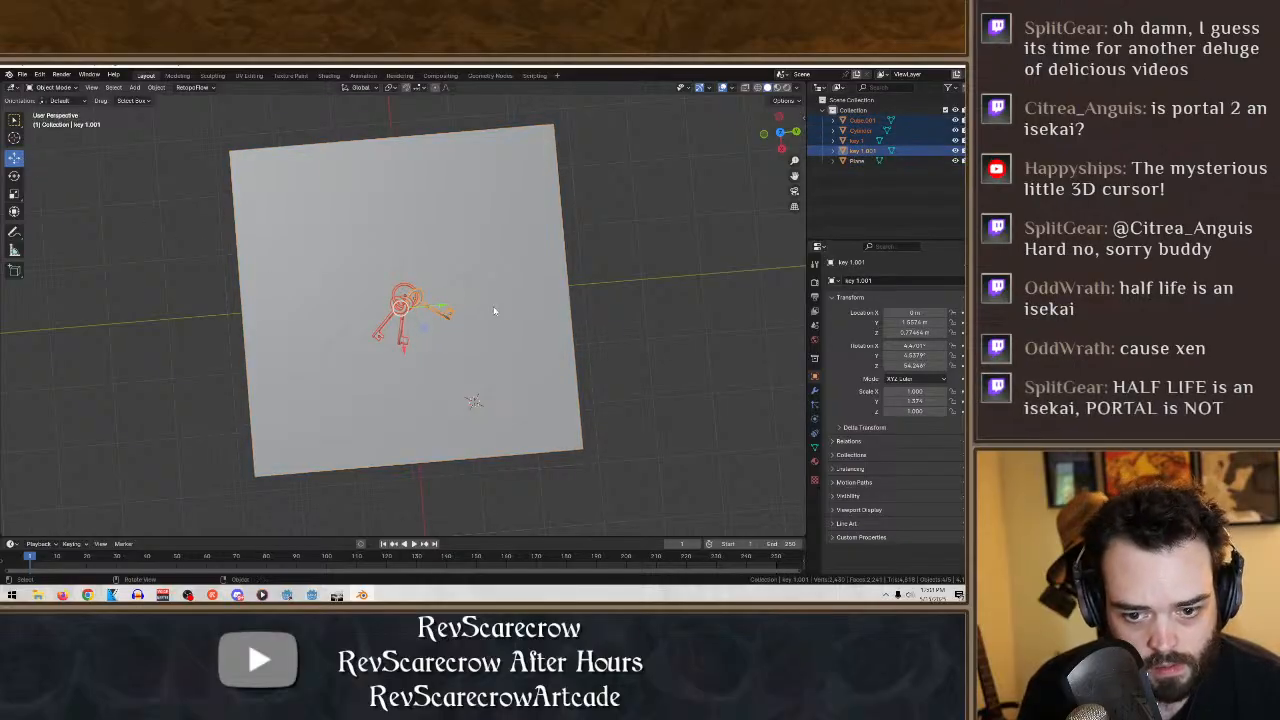
{"action": "left_click_drag", "start_coordinate": [404, 355], "coordinate": [552, 421]}
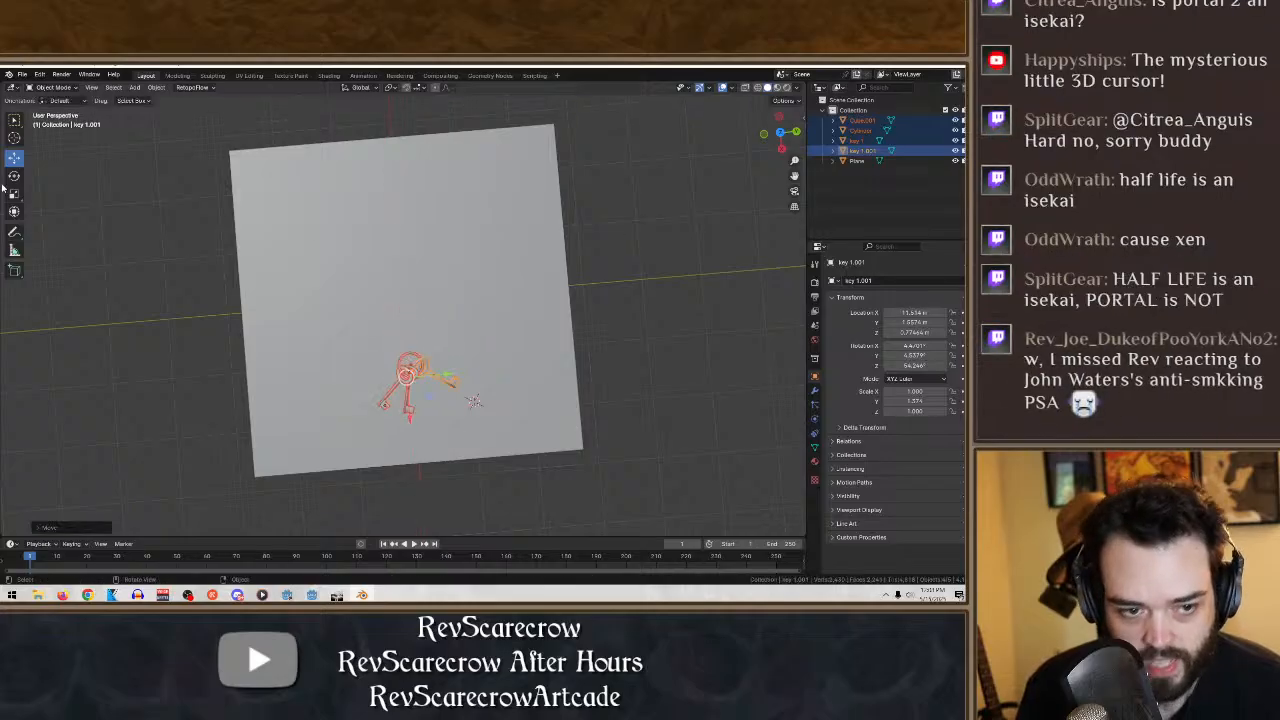
- Place the 3D cursor near the plane's front corner on the rightmost key's side
{"action": "left_click", "coordinate": [14, 137]}
{"action": "left_click", "coordinate": [677, 378]}
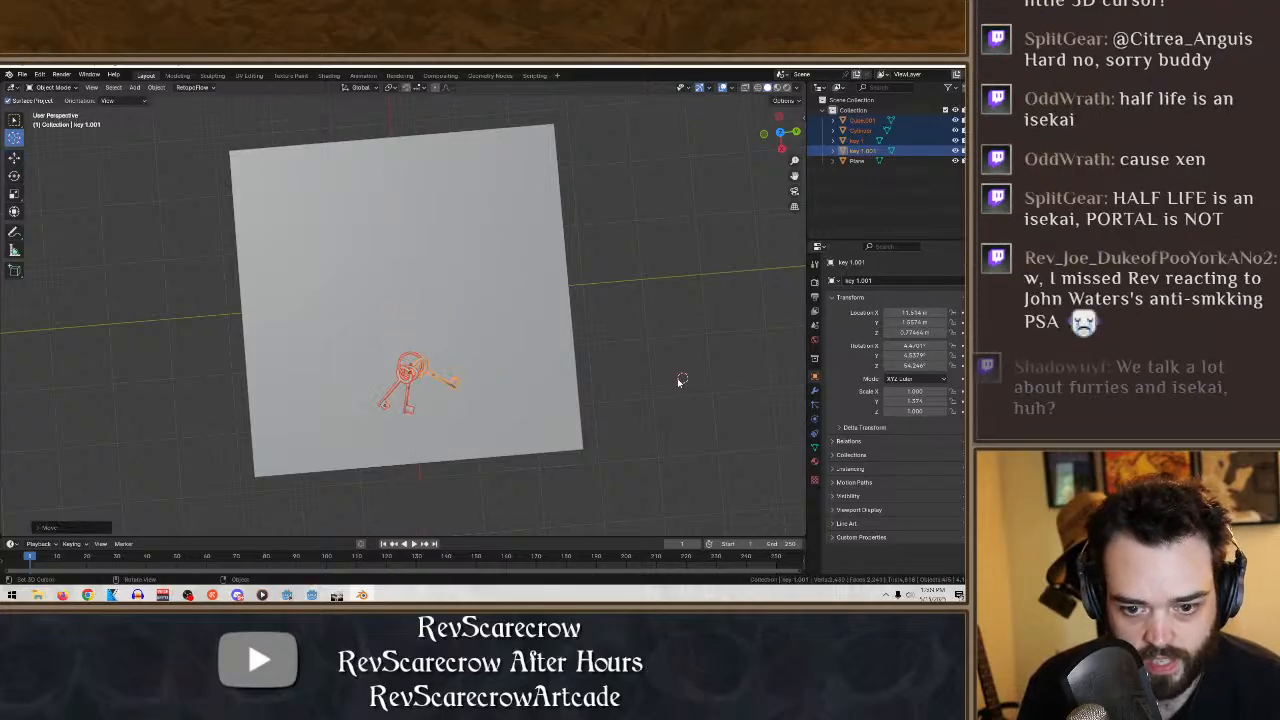
{"action": "middle_click_drag", "start_coordinate": [677, 378], "coordinate": [660, 374]}
{"action": "left_click", "coordinate": [541, 450]}
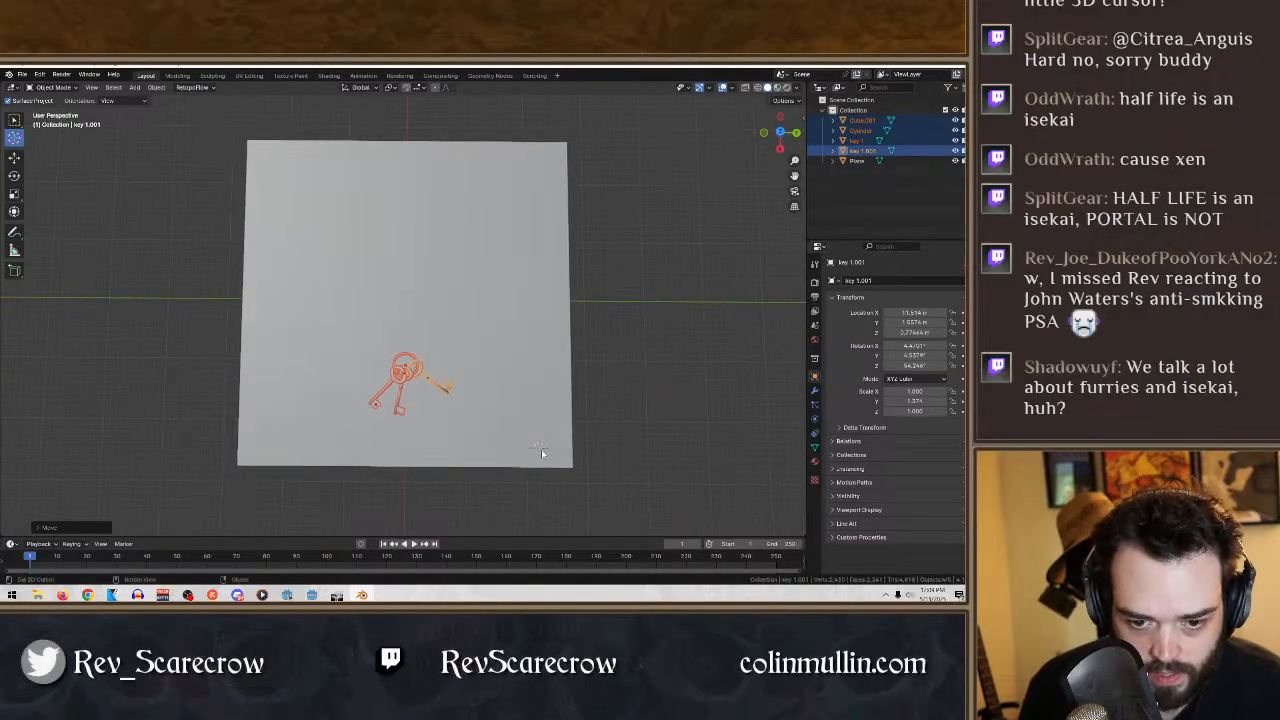
- Place the 3D cursor off the plane beside its front corner, then switch to the selection tool and select the backing plane
{"action": "left_click", "coordinate": [659, 452]}
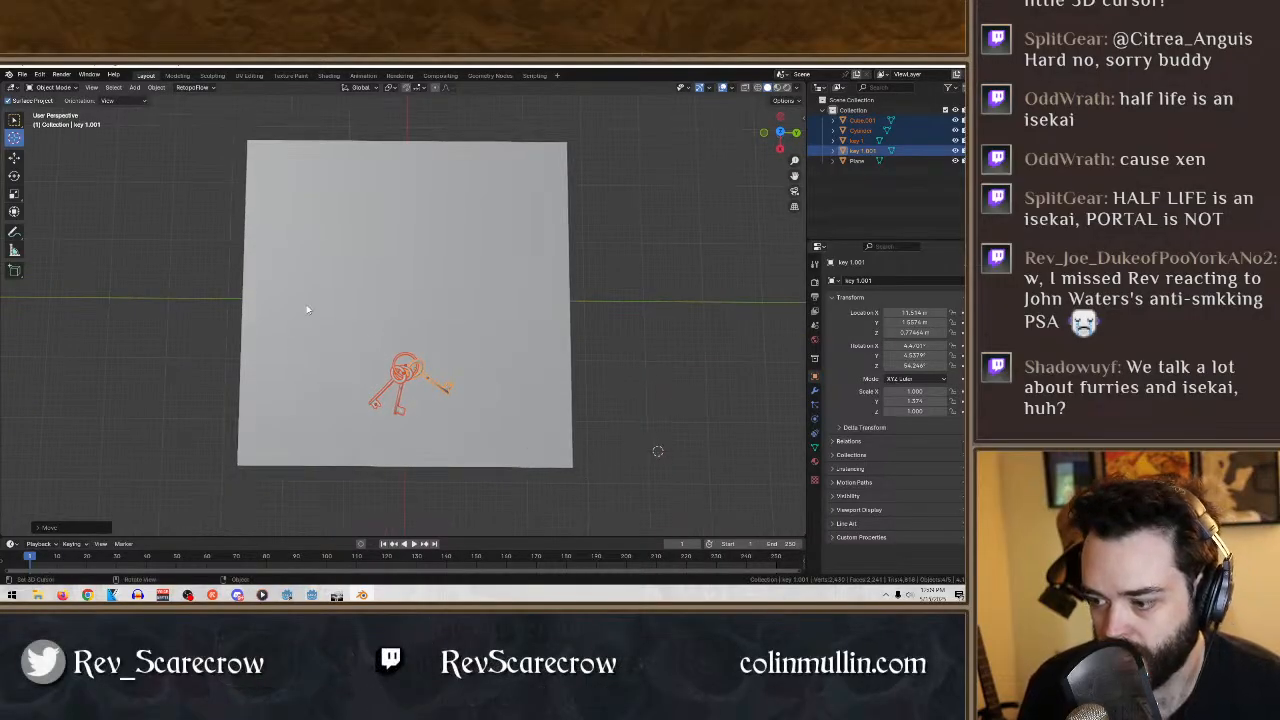
{"action": "left_click", "coordinate": [14, 120]}
{"action": "left_click", "coordinate": [467, 361]}
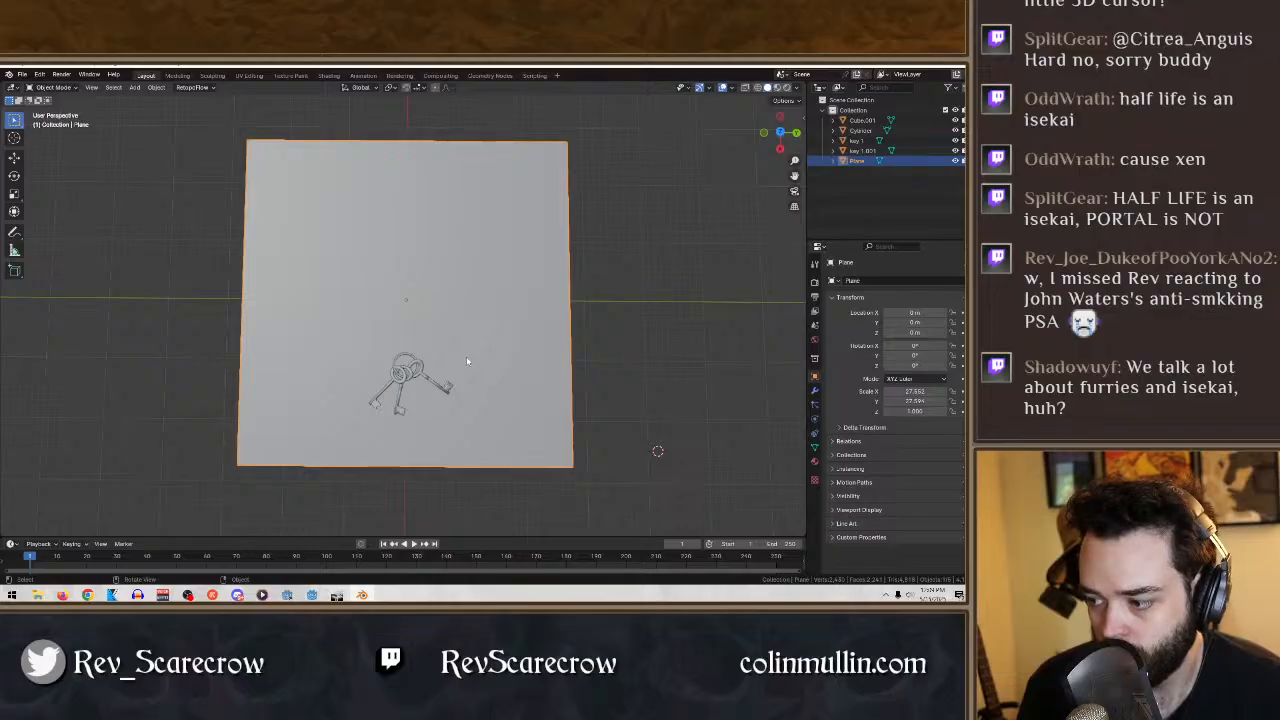
- Examine how the three keys and the ring sit on the backing plane, both close up and from farther away
{"action": "middle_click_drag", "start_coordinate": [354, 366], "coordinate": [362, 262], "text": "shift"}
{"action": "scroll", "coordinate": [367, 282], "scroll_direction": "up", "scroll_amount": 6}
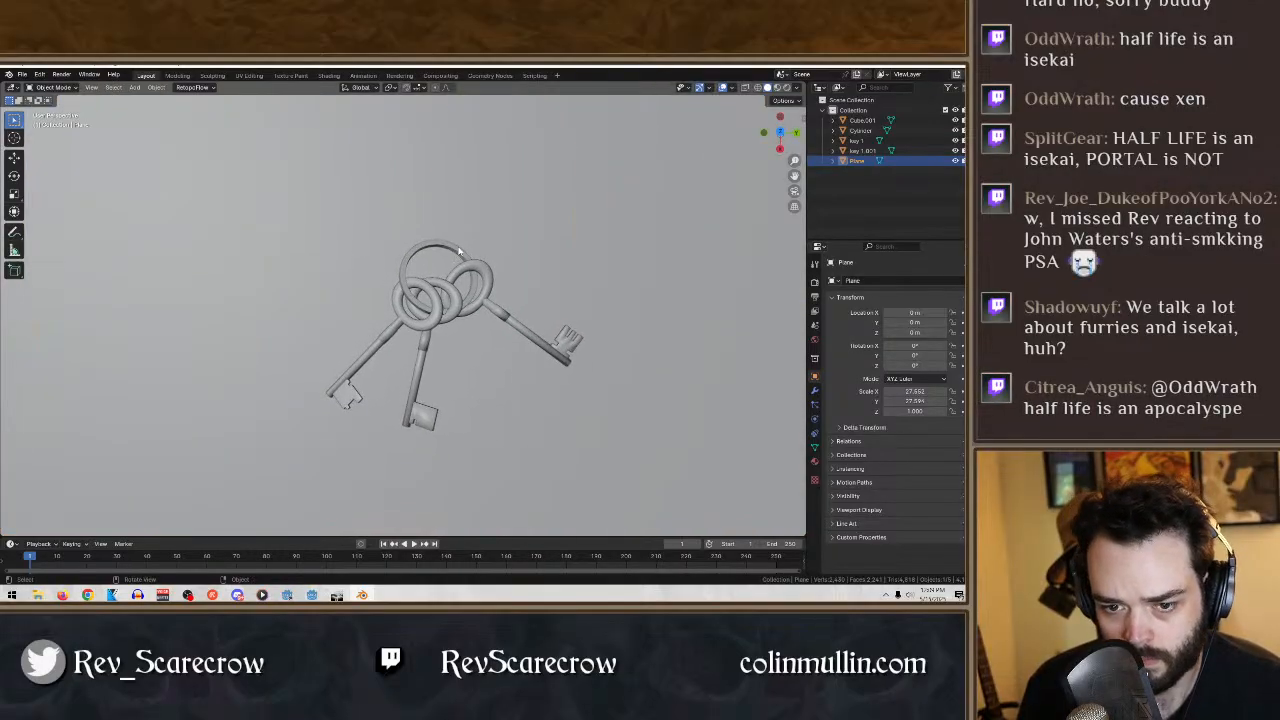
{"action": "left_click", "coordinate": [459, 251]}
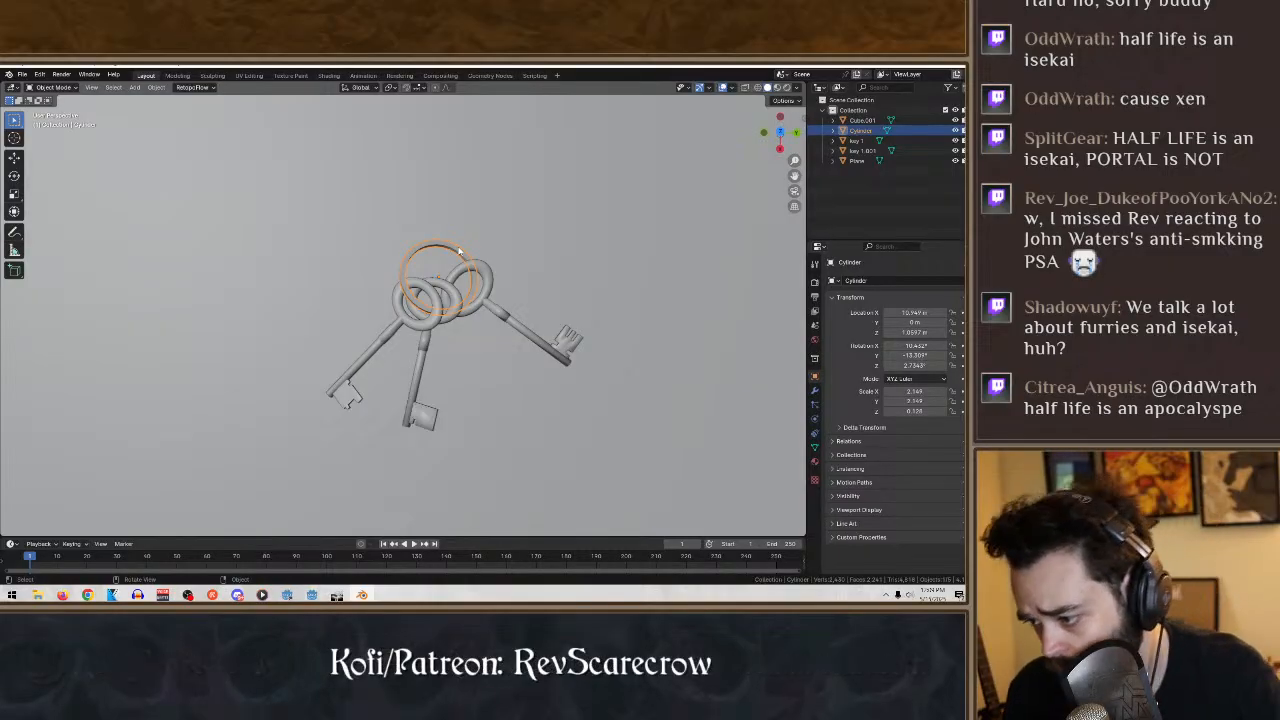
{"action": "scroll", "coordinate": [459, 251], "scroll_direction": "up", "scroll_amount": 8}
{"action": "scroll", "coordinate": [495, 356], "scroll_direction": "down", "scroll_amount": 10}
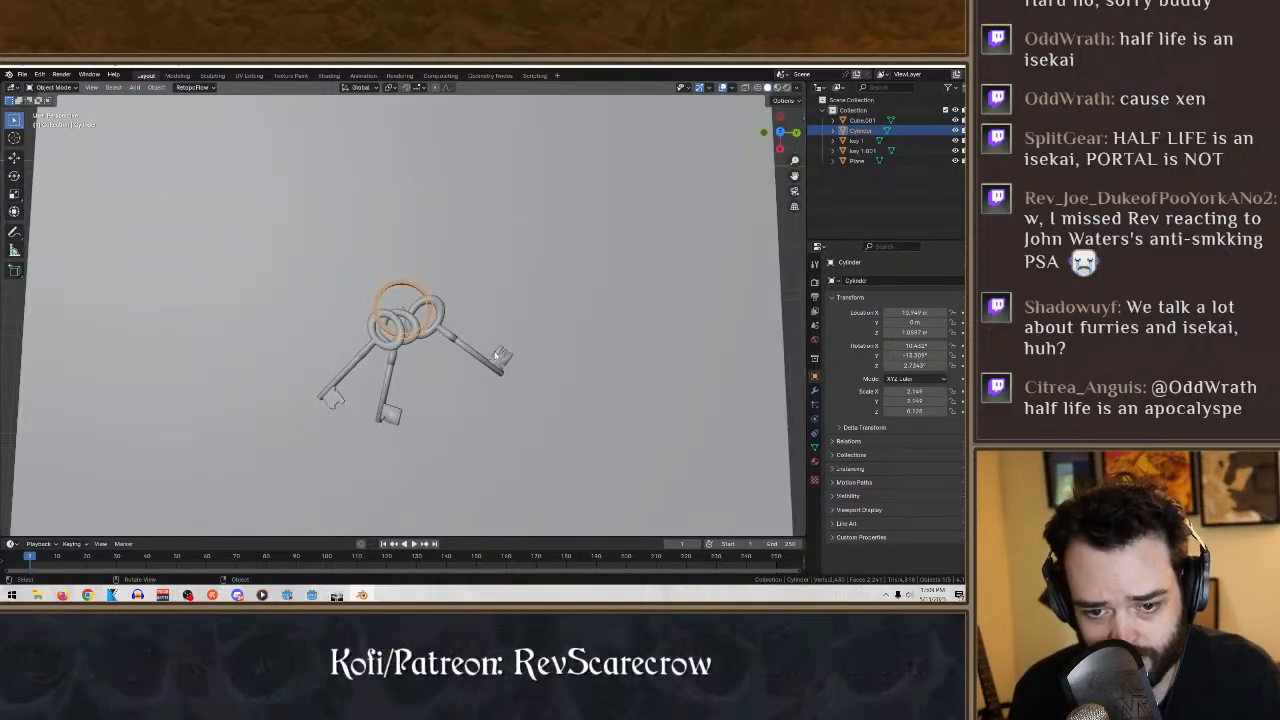
{"action": "middle_click_drag", "start_coordinate": [497, 356], "coordinate": [502, 360]}
{"action": "left_click", "coordinate": [703, 400]}
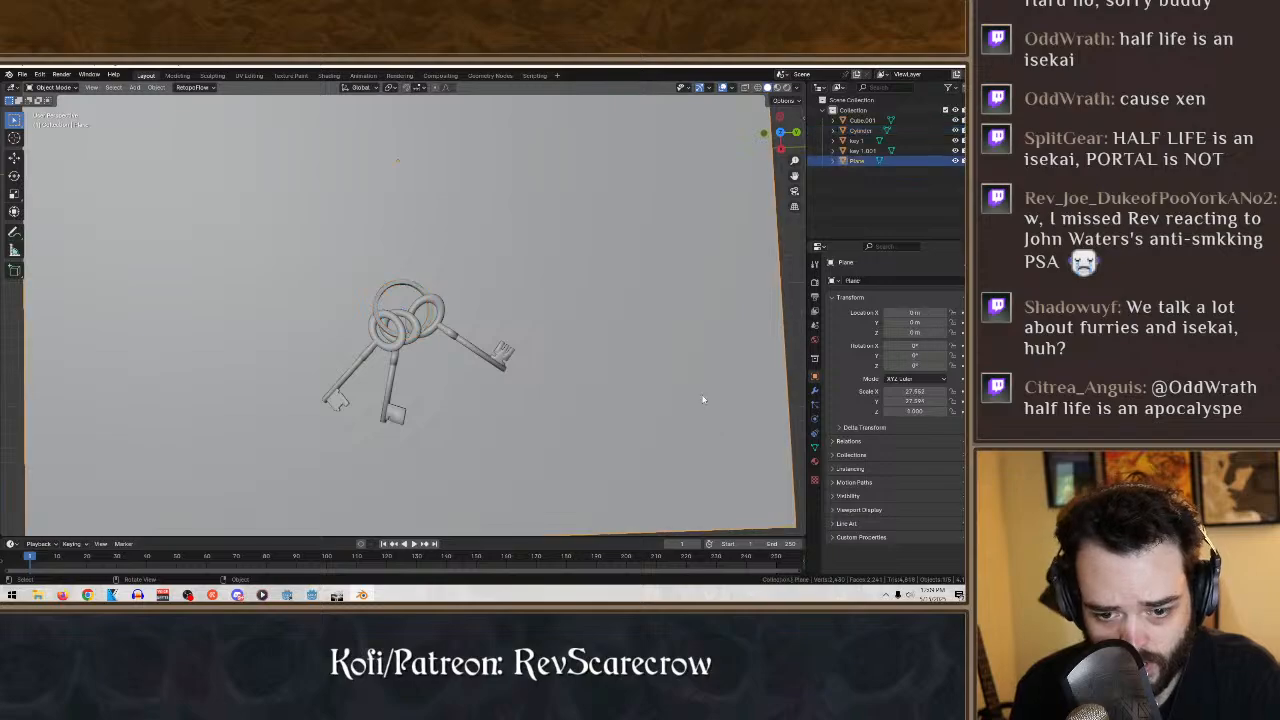
{"action": "middle_click_drag", "start_coordinate": [120, 380], "coordinate": [124, 382]}
{"action": "scroll", "coordinate": [367, 487], "scroll_direction": "up", "scroll_amount": 4}
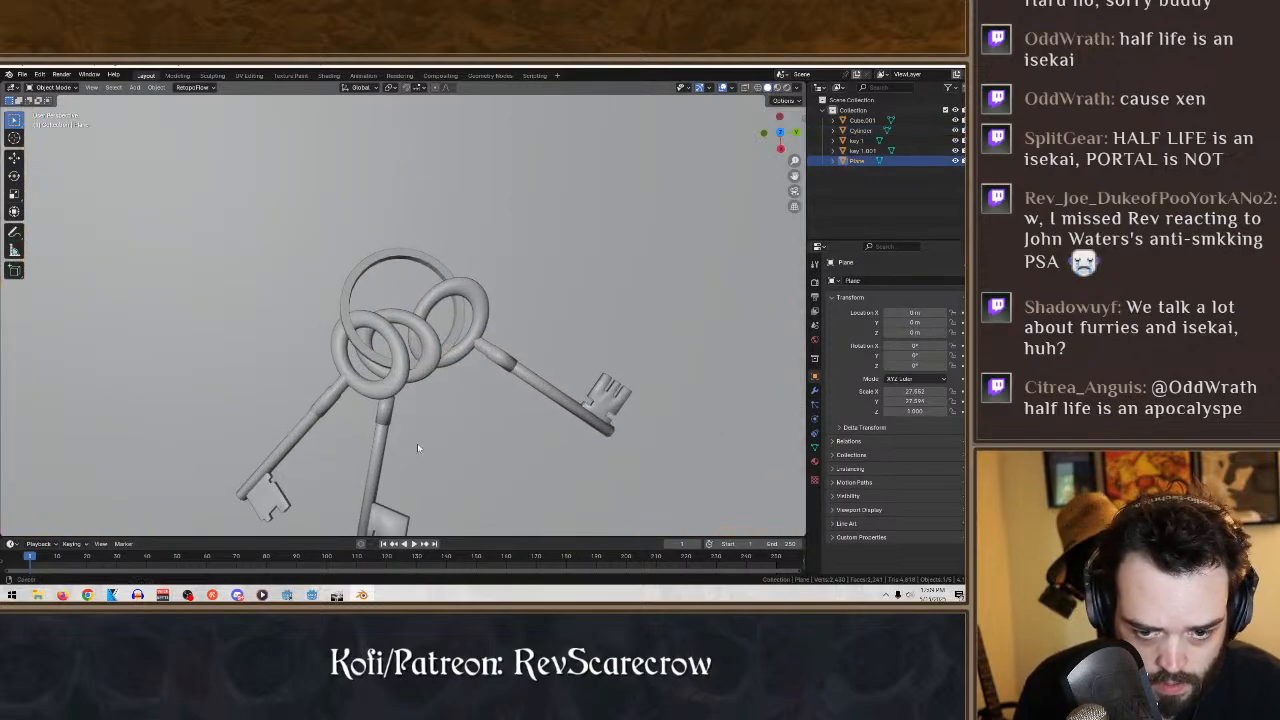
{"action": "middle_click_drag", "start_coordinate": [417, 448], "coordinate": [417, 390], "text": "shift"}
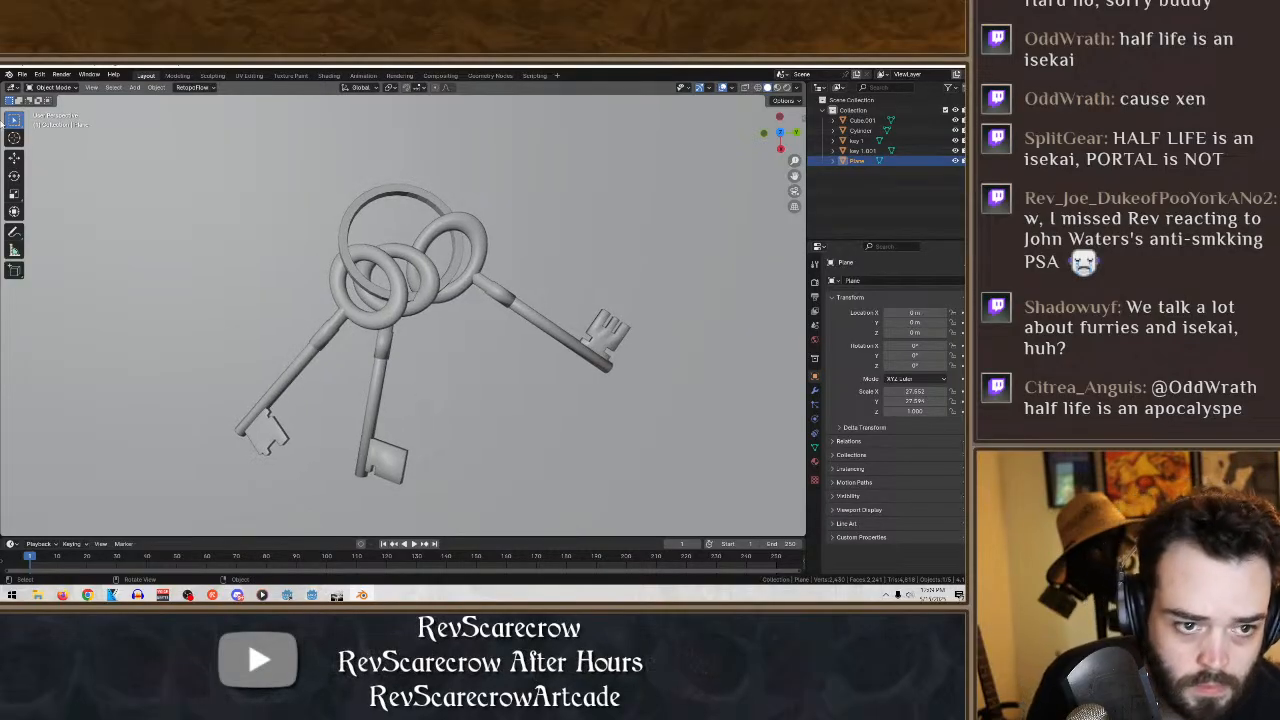
- Save the scene to the existing keys.blend file
{"action": "left_click", "coordinate": [31, 74]}
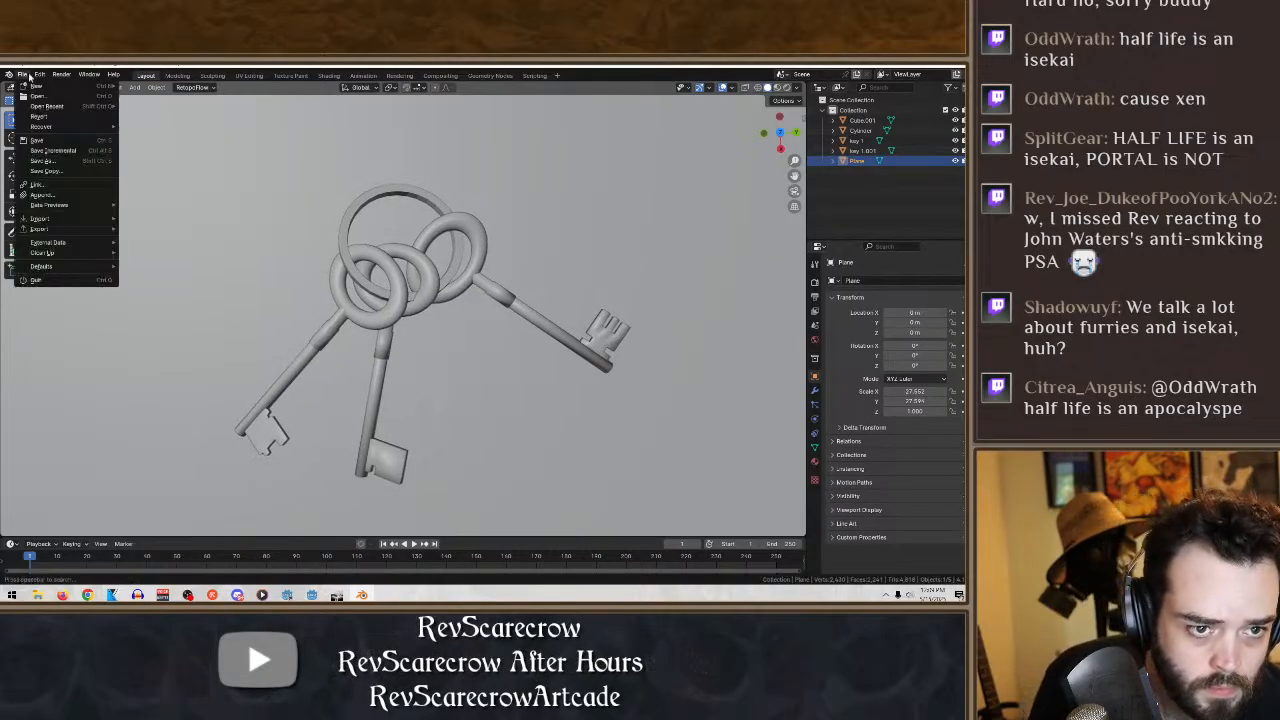
{"action": "left_click", "coordinate": [44, 146]}
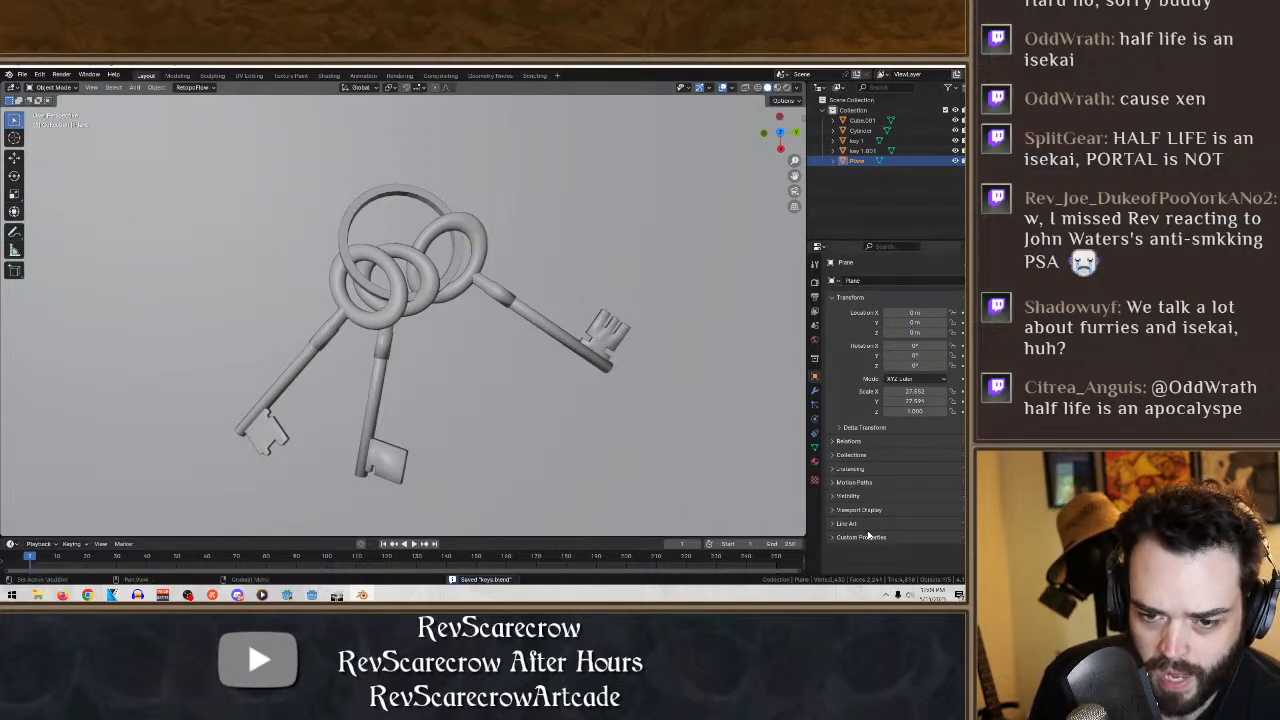
{"action": "middle_click_drag", "start_coordinate": [583, 441], "coordinate": [512, 423]}
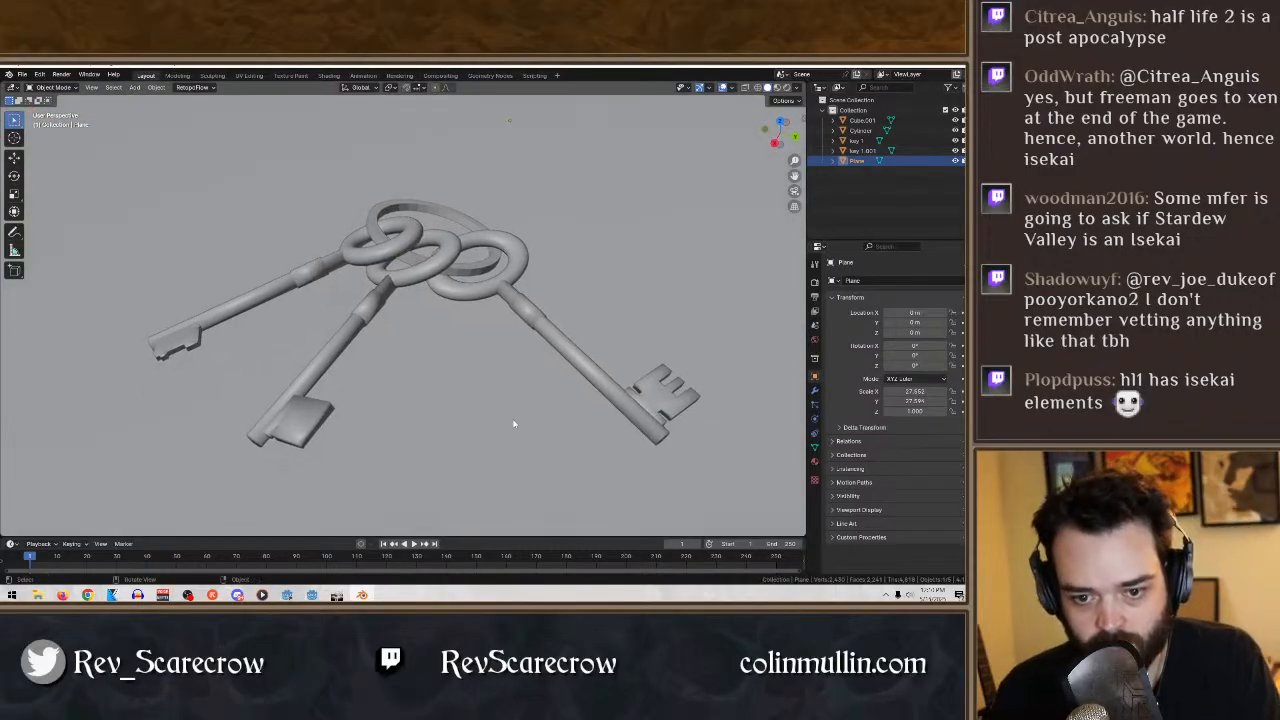
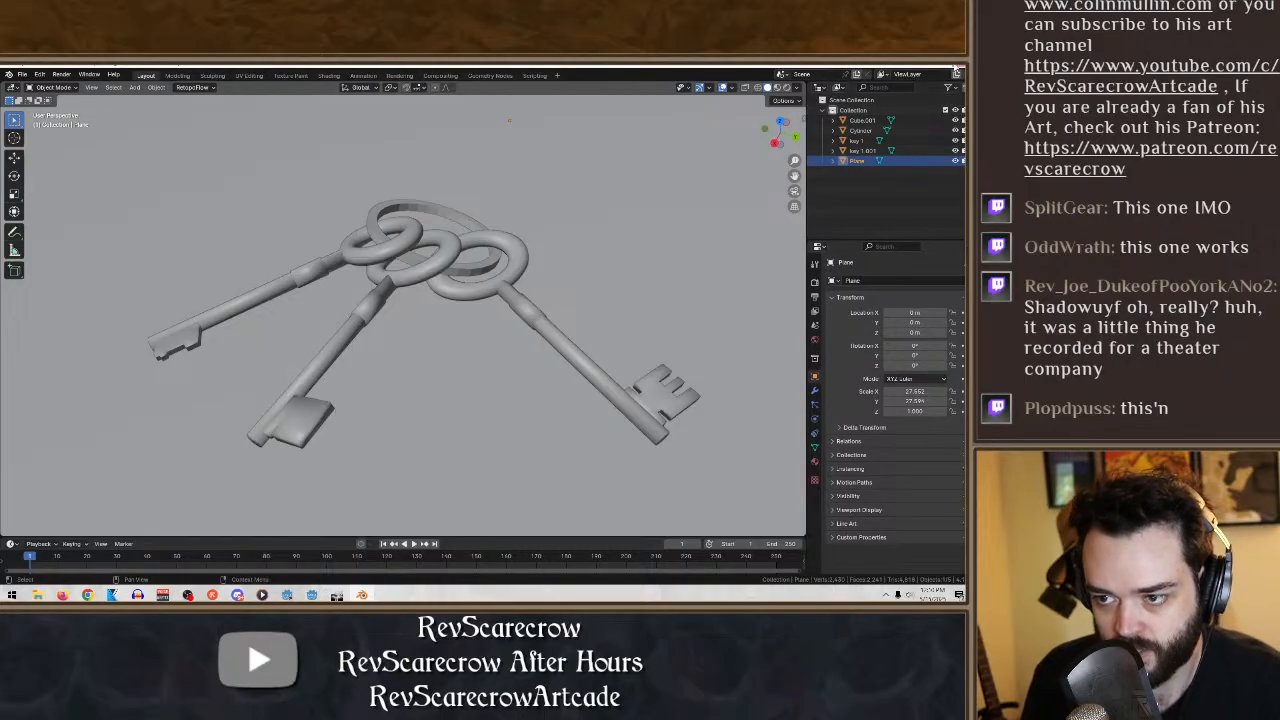
- Switch to the title screen image in GIMP and hide the ladder picture layer
{"action": "left_click", "coordinate": [914, 69]}
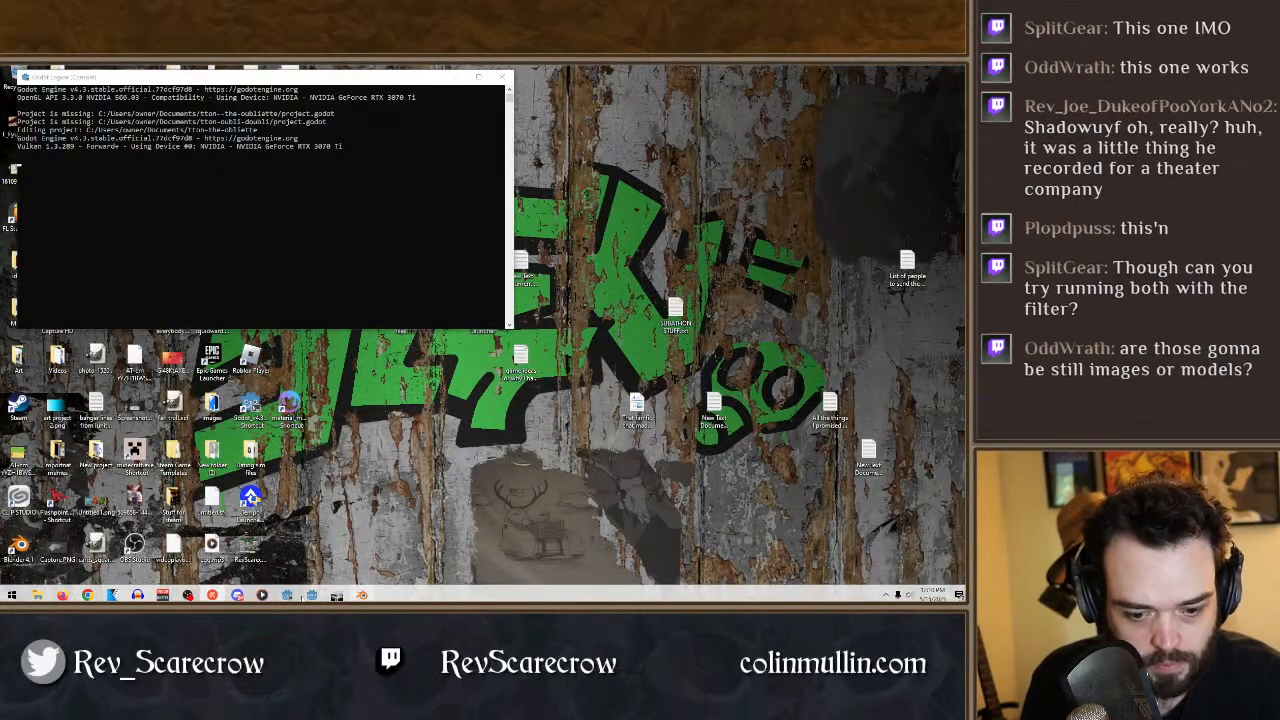
{"action": "left_click", "coordinate": [337, 595]}
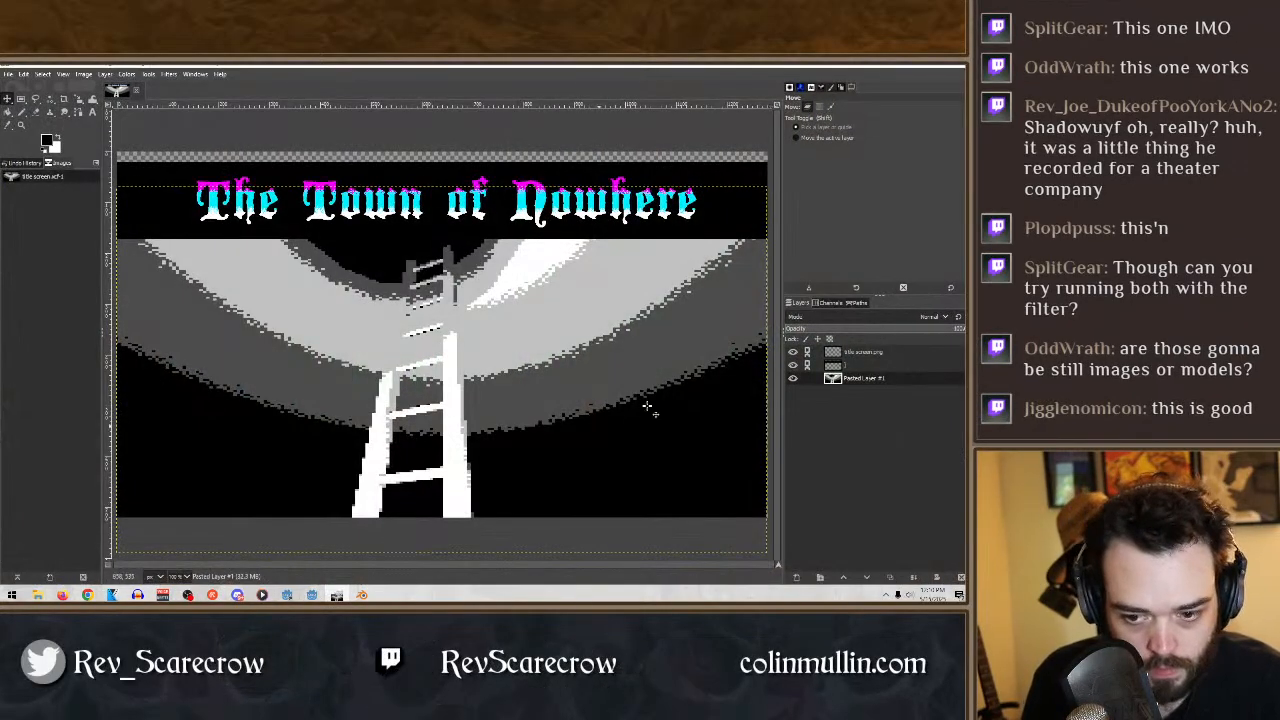
{"action": "left_click", "coordinate": [793, 379]}
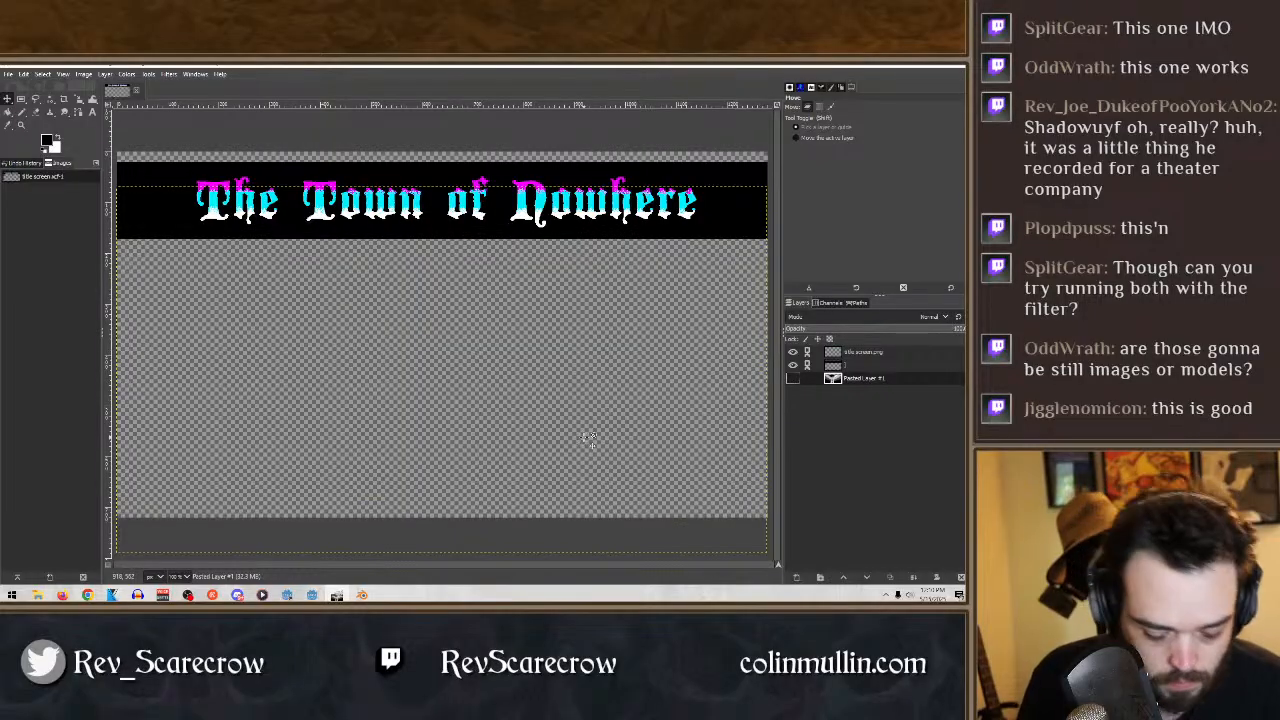
- Paste the copied keys screenshot as a new layer beneath the title and position the three keys under the lettering
{"action": "key", "text": "ctrl+v"}
{"action": "left_click", "coordinate": [796, 577]}
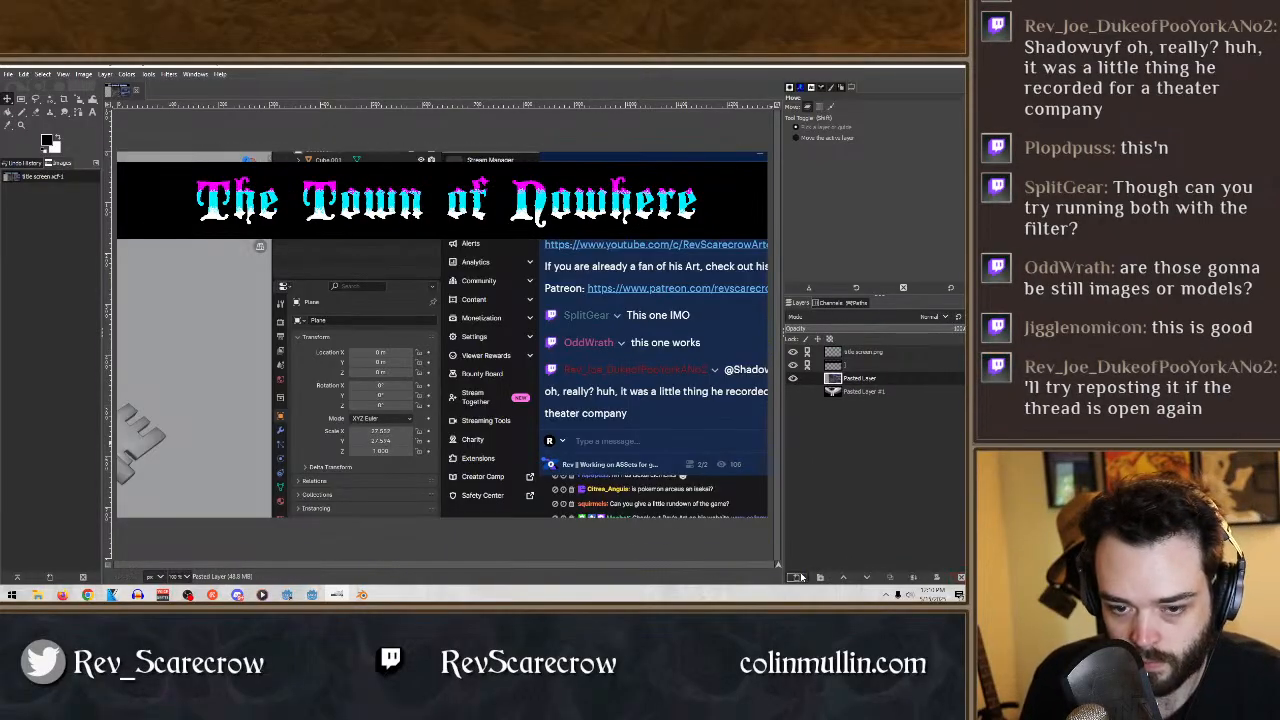
{"action": "left_click_drag", "start_coordinate": [408, 360], "coordinate": [779, 362]}
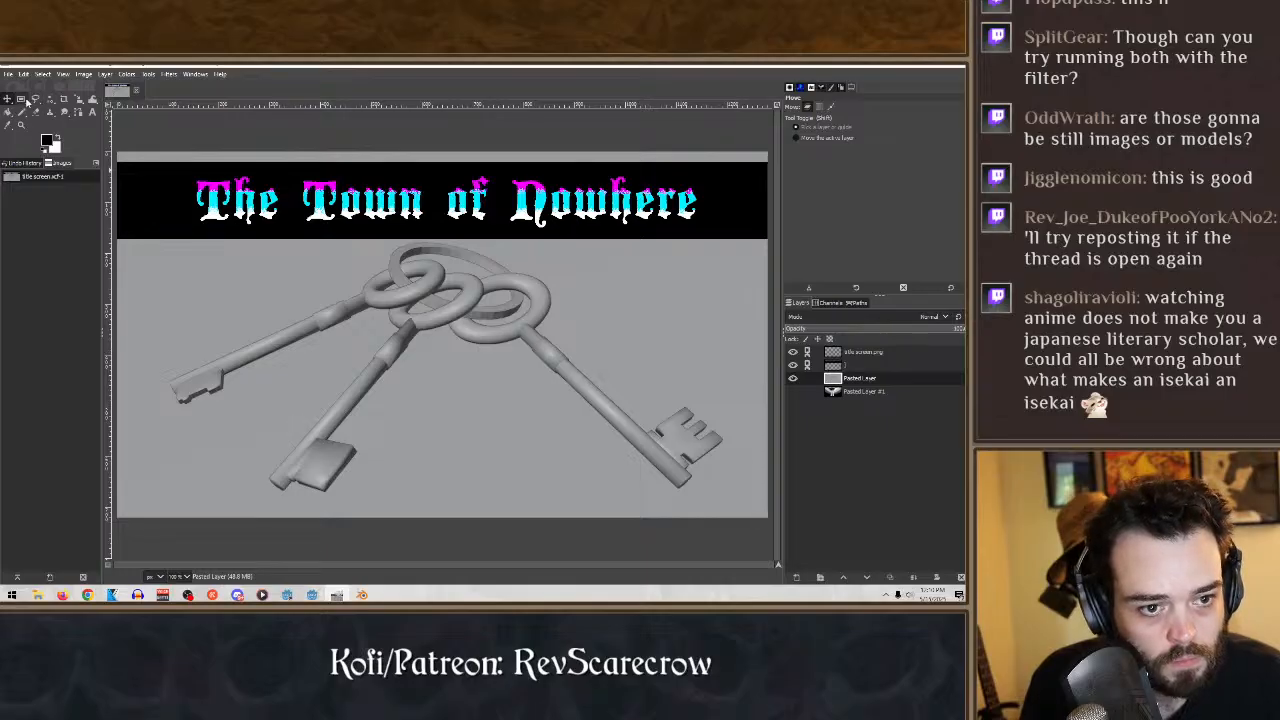
- Make a rectangular selection enclosing the whole title image, extending slightly beyond the canvas edges
{"action": "left_click", "coordinate": [22, 100]}
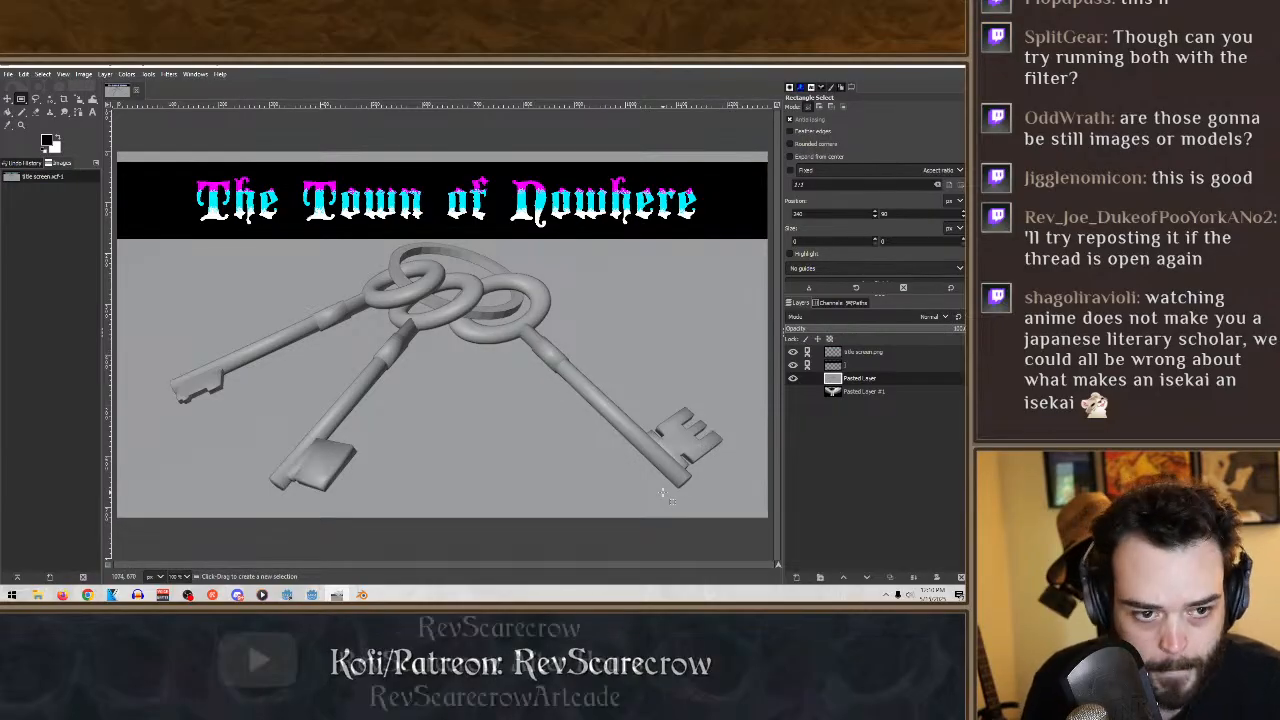
{"action": "left_click", "coordinate": [21, 125]}
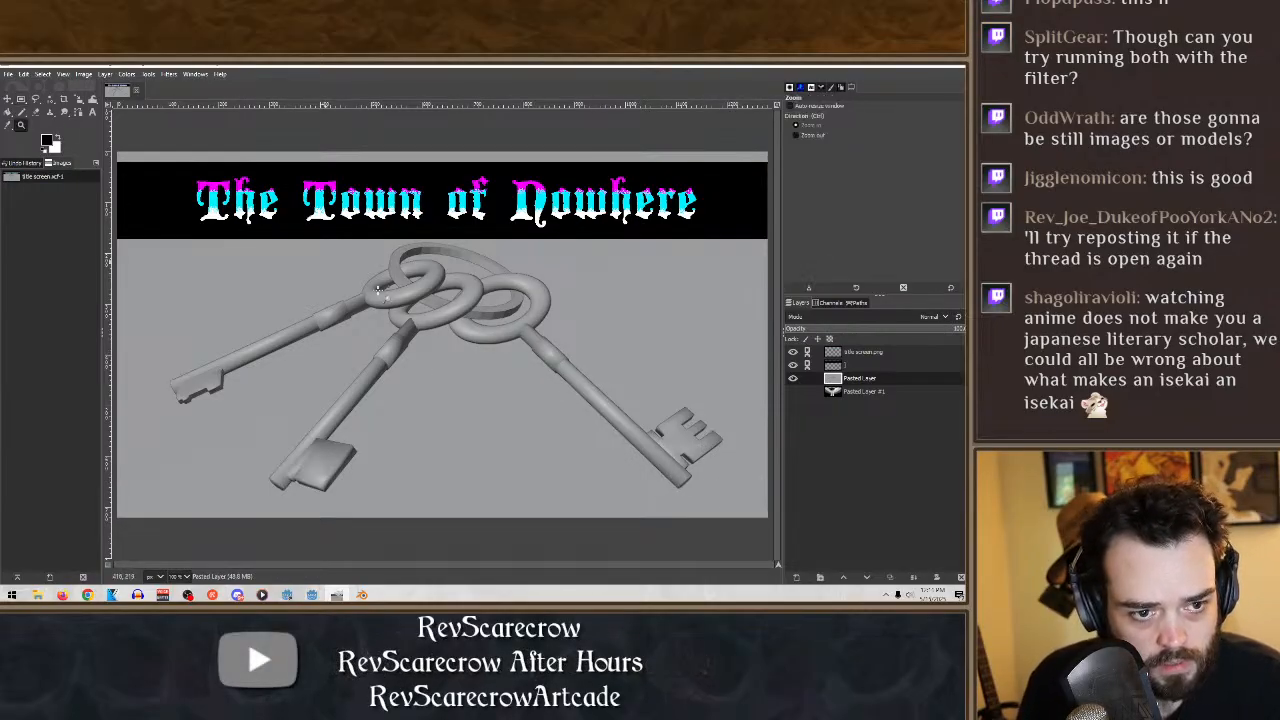
{"action": "left_click", "coordinate": [457, 340], "text": "ctrl"}
{"action": "left_click_drag", "start_coordinate": [458, 340], "coordinate": [613, 477], "text": "ctrl"}
{"action": "left_click_drag", "start_coordinate": [464, 364], "coordinate": [430, 332]}
{"action": "scroll", "coordinate": [424, 329], "scroll_direction": "up", "scroll_amount": 5}
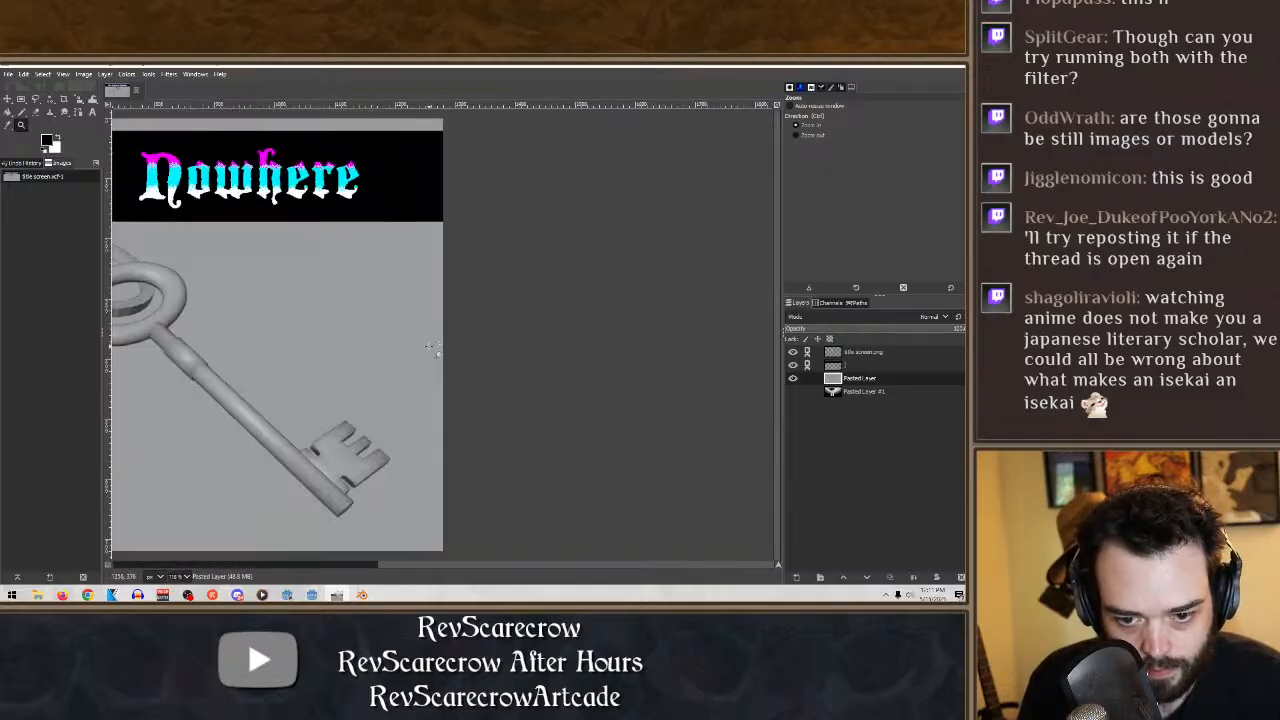
{"action": "left_click", "coordinate": [440, 352], "text": "ctrl"}
{"action": "left_click", "coordinate": [443, 354], "text": "ctrl"}
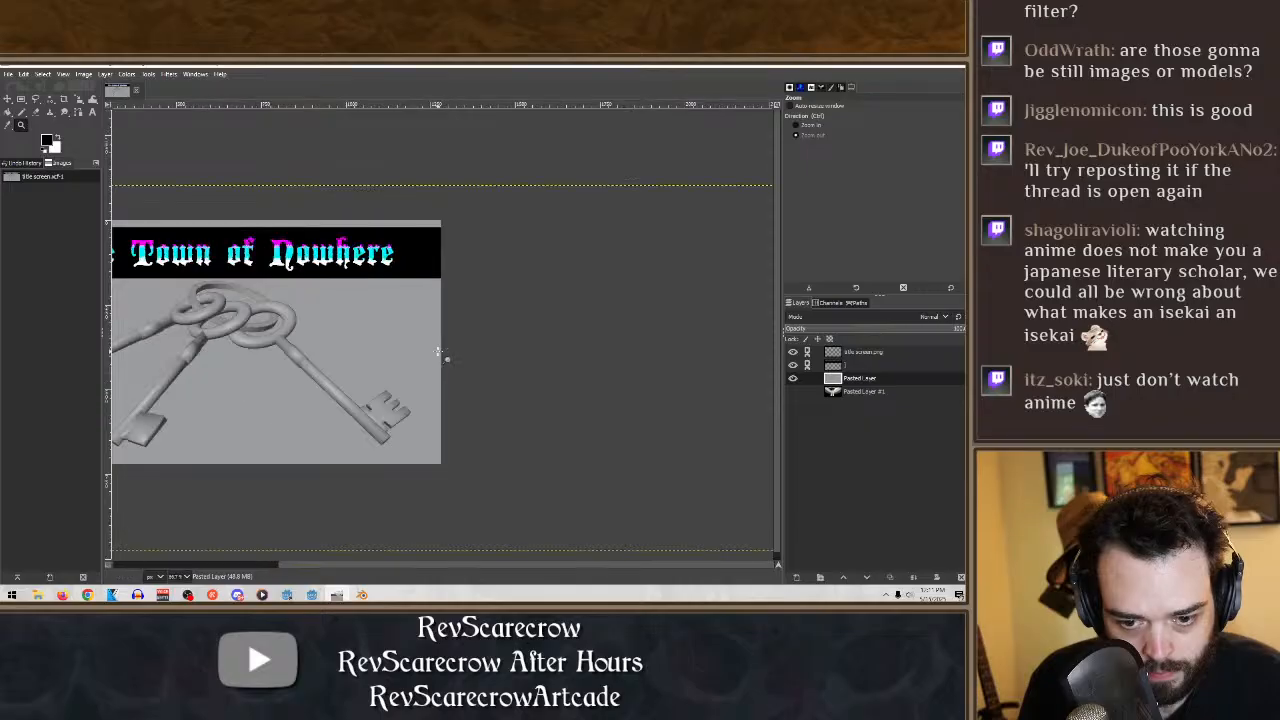
{"action": "left_click", "coordinate": [445, 356], "text": "ctrl"}
{"action": "left_click_drag", "start_coordinate": [492, 426], "coordinate": [172, 256]}
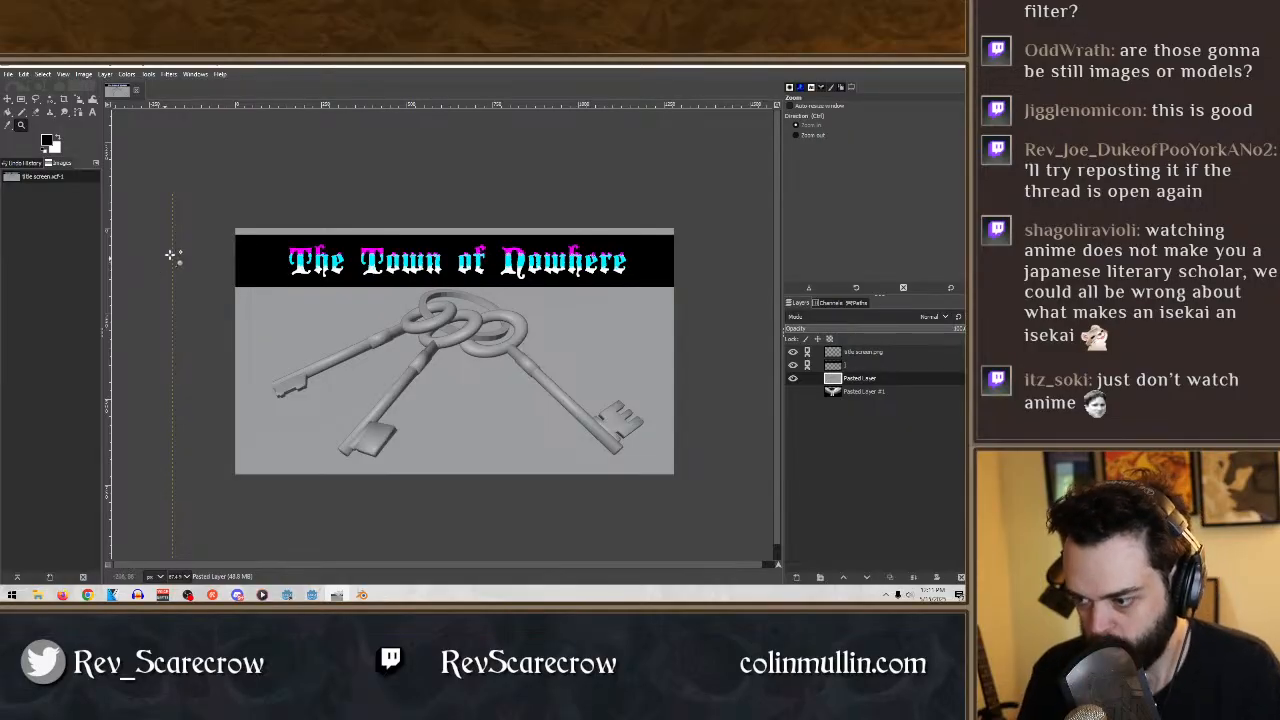
{"action": "left_click", "coordinate": [20, 100]}
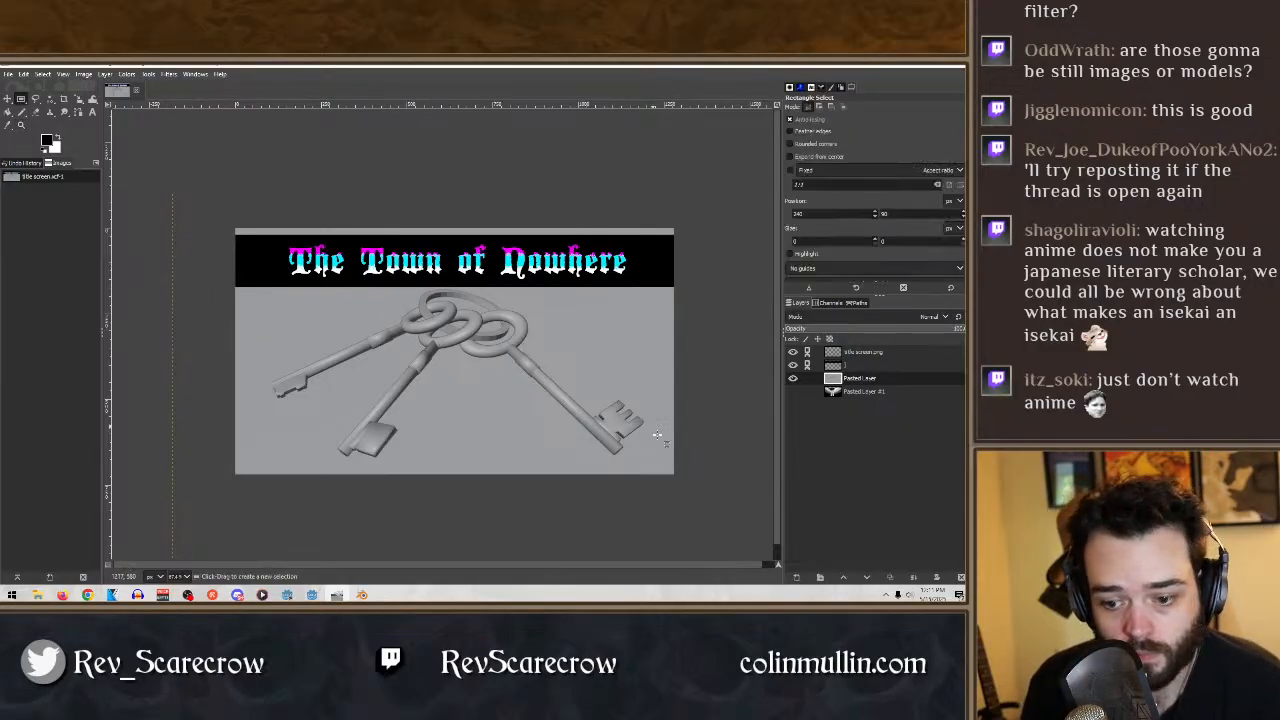
{"action": "left_click_drag", "start_coordinate": [675, 476], "coordinate": [231, 226]}
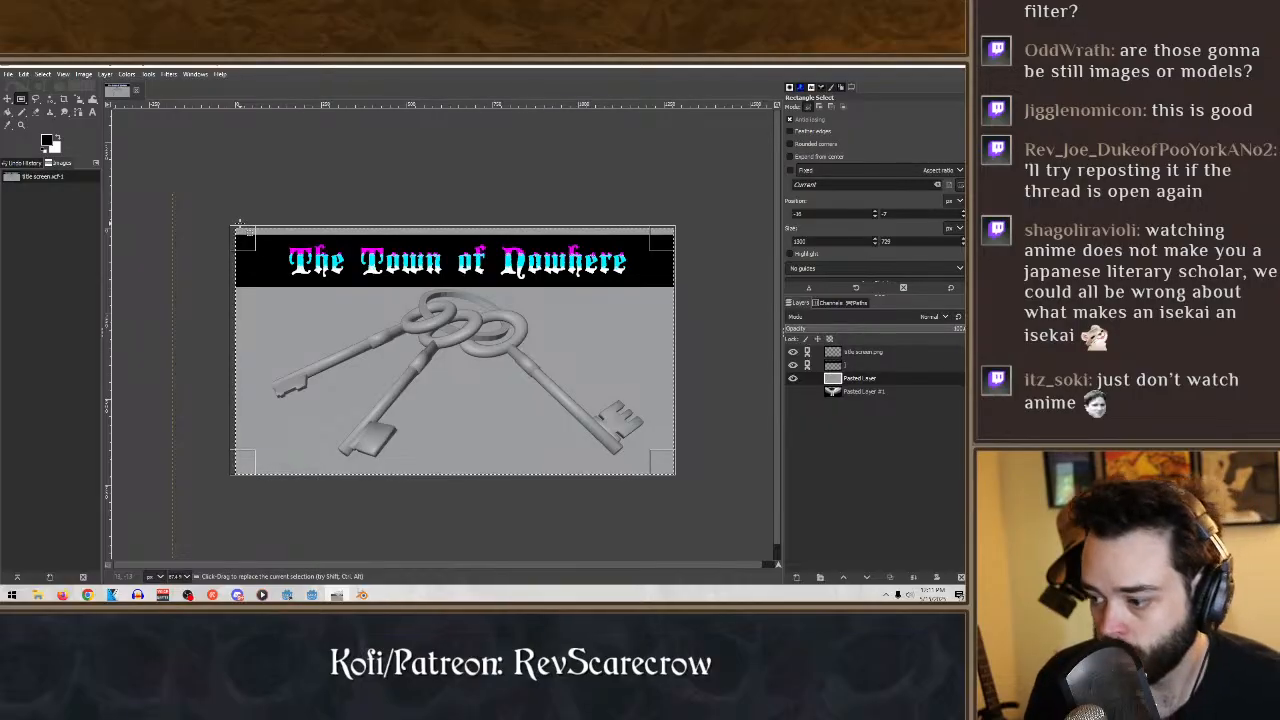
- Cut the selected keys picture onto its own new layer, delete the leftover screenshot layer, and make the new layer active
{"action": "key", "text": "ctrl"}
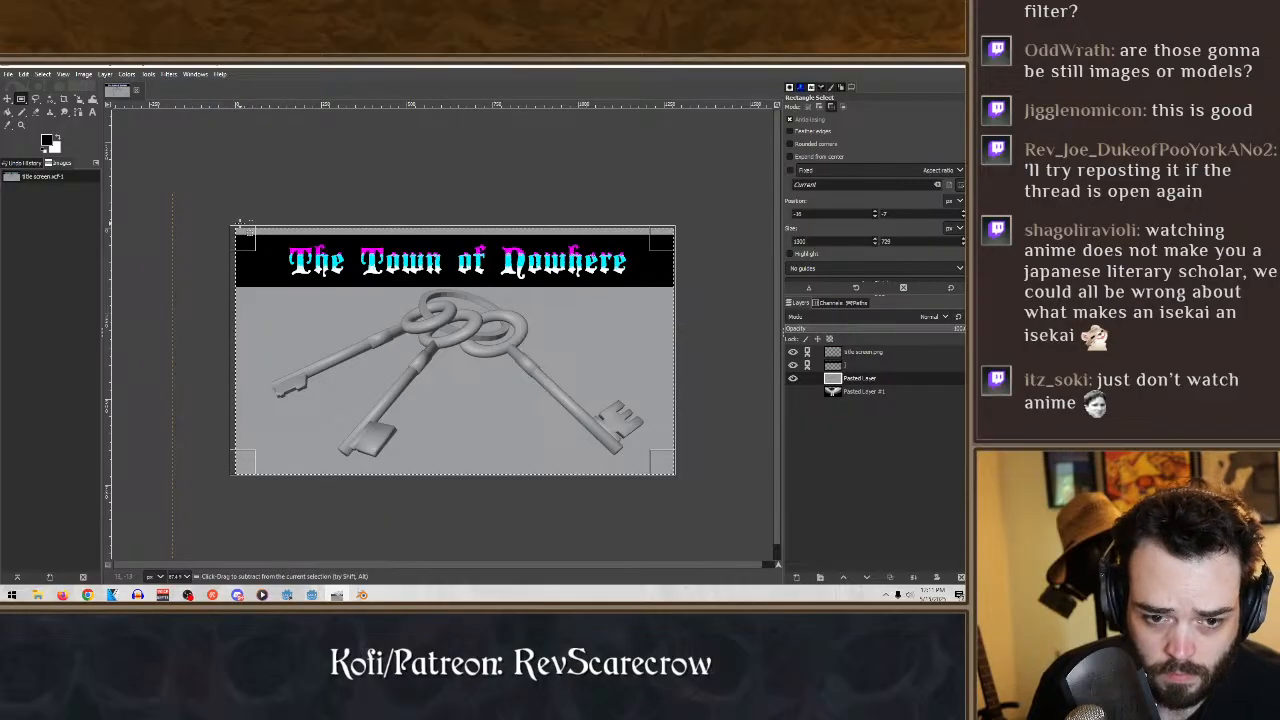
{"action": "key", "text": "ctrl+x"}
{"action": "key", "text": "ctrl+v"}
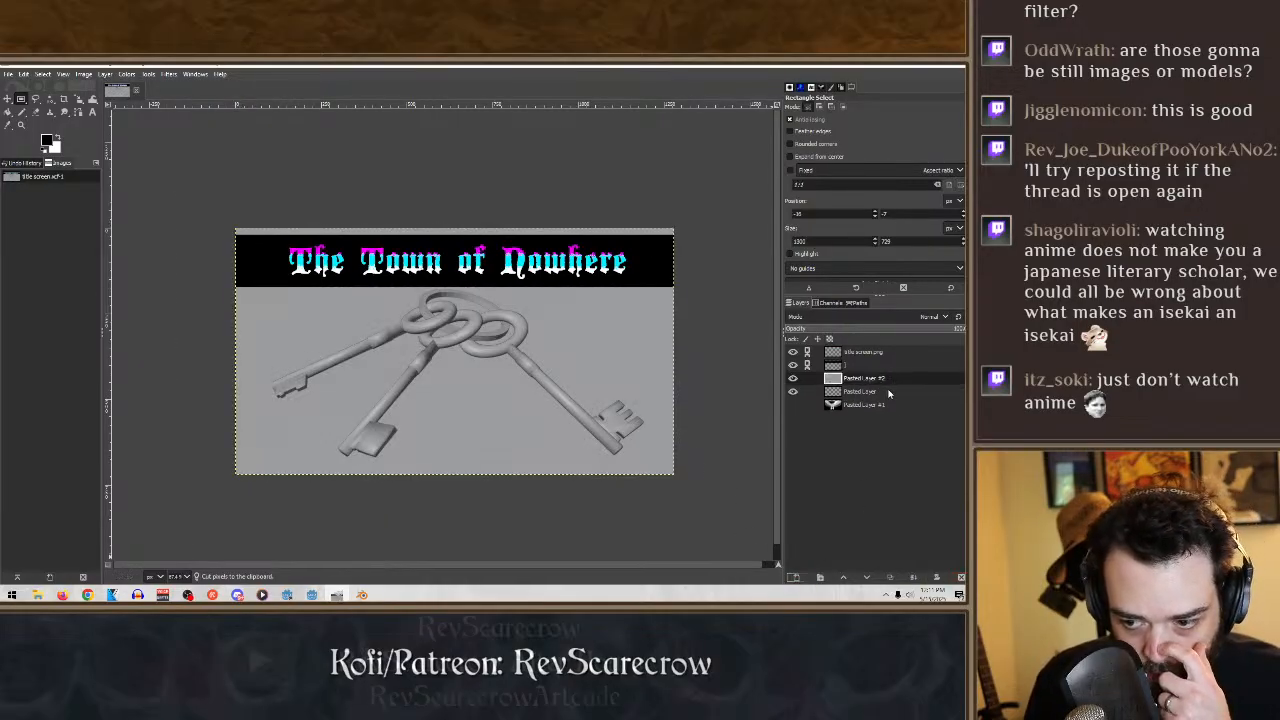
{"action": "left_click", "coordinate": [958, 578]}
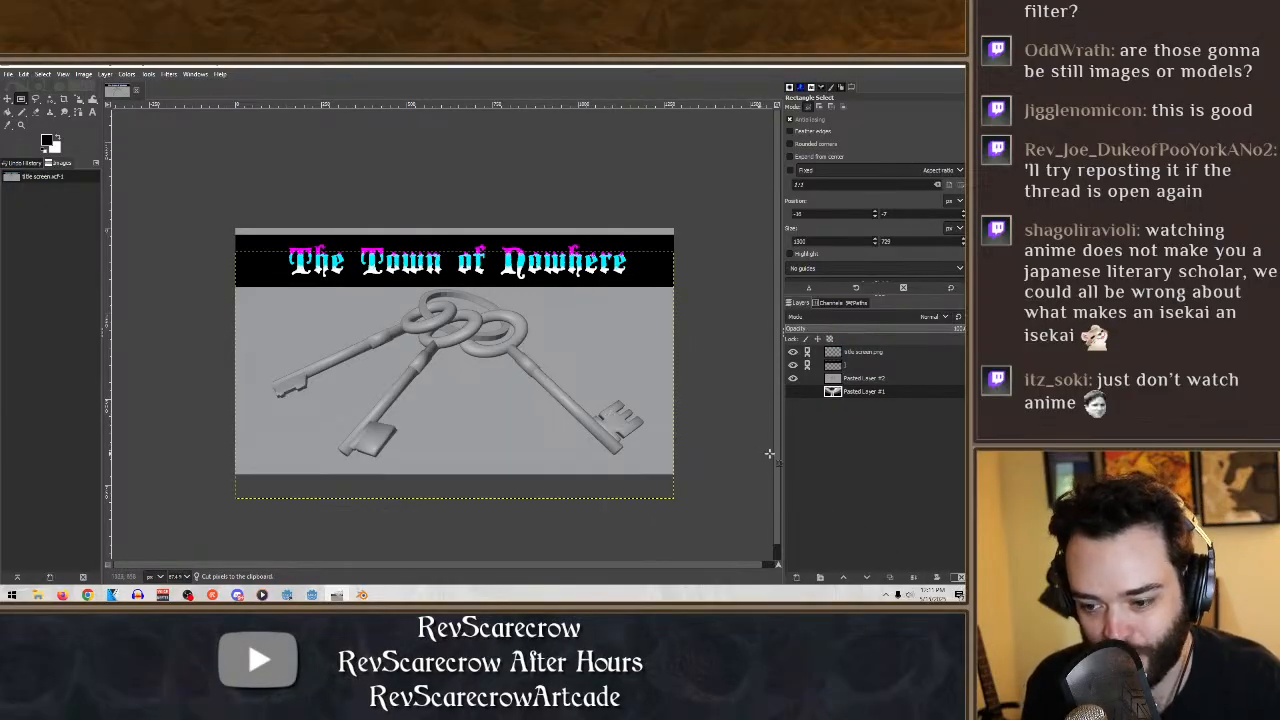
{"action": "left_click", "coordinate": [863, 377]}
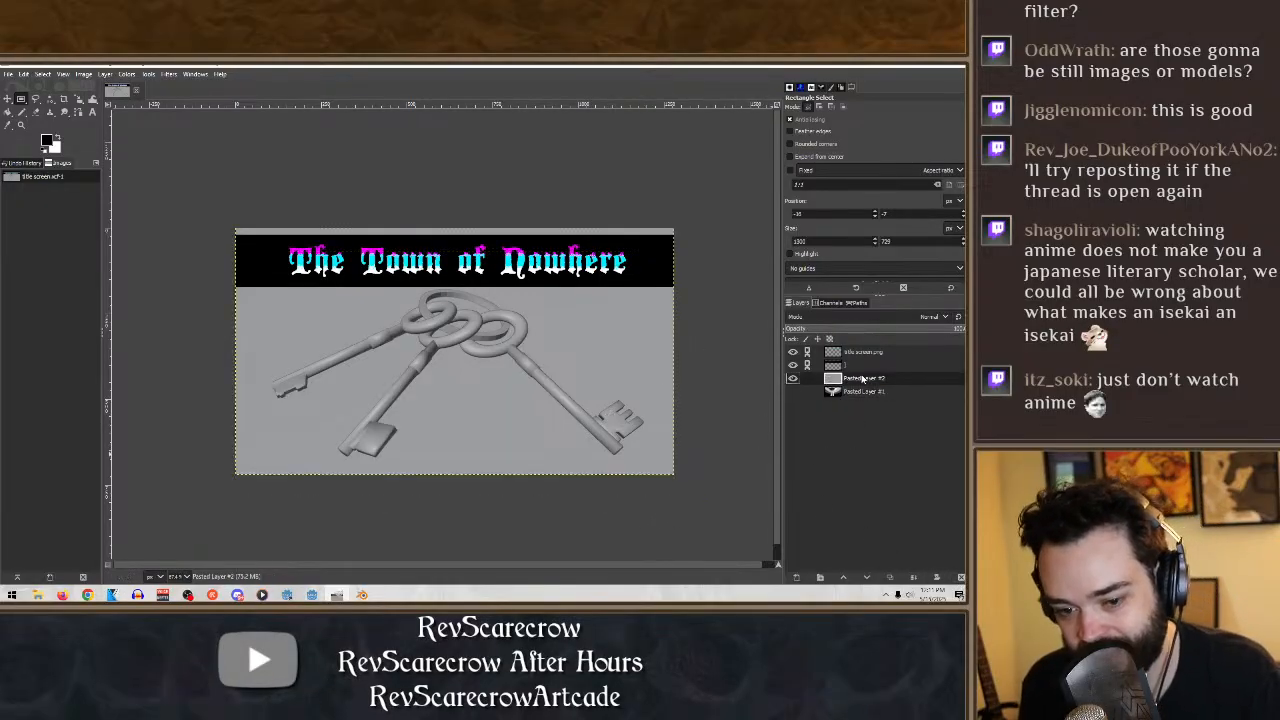
{"action": "left_click", "coordinate": [126, 74]}
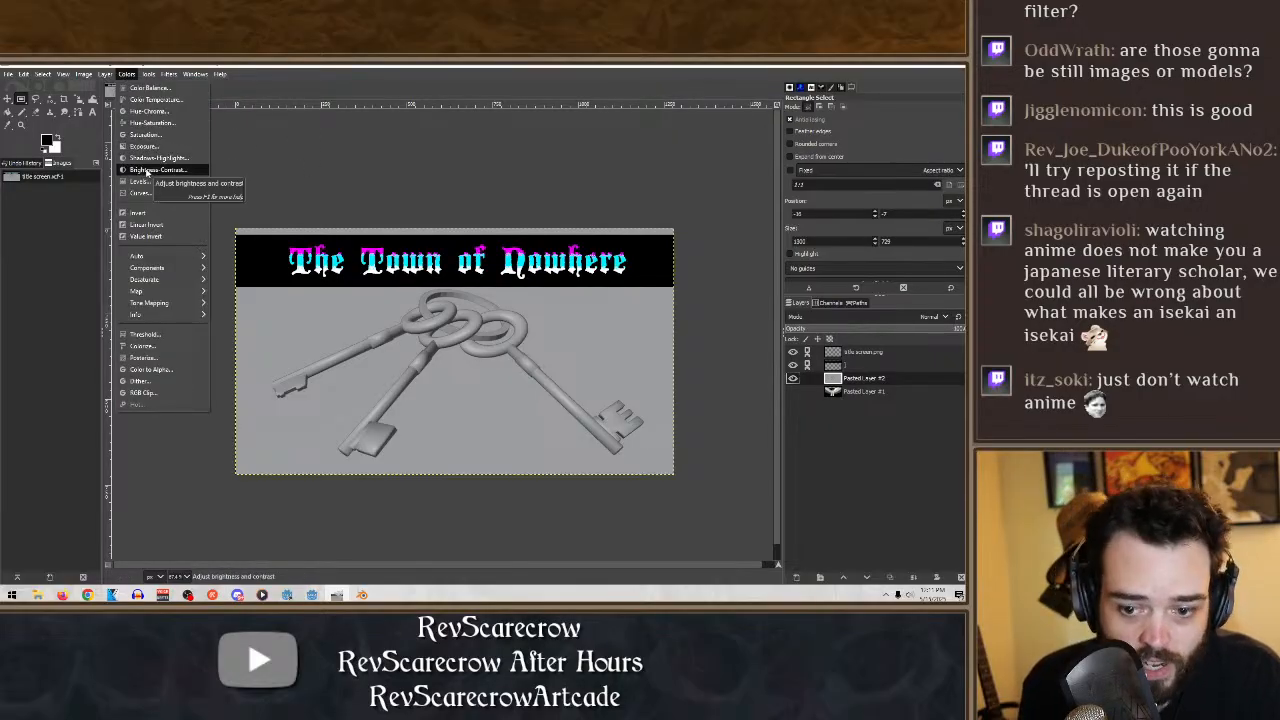
{"action": "left_click", "coordinate": [157, 356]}
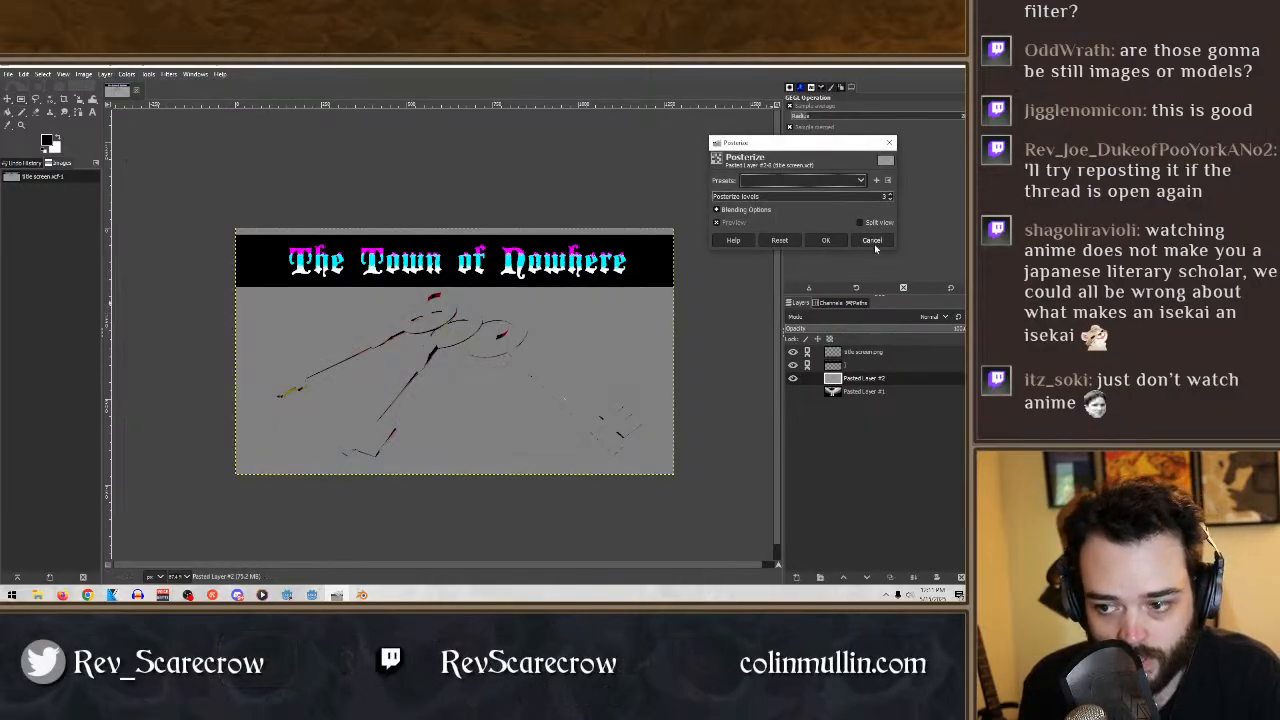
{"action": "left_click", "coordinate": [873, 242]}
- Desaturate the cropped keys layer to shades of gray
{"action": "left_click", "coordinate": [127, 74]}
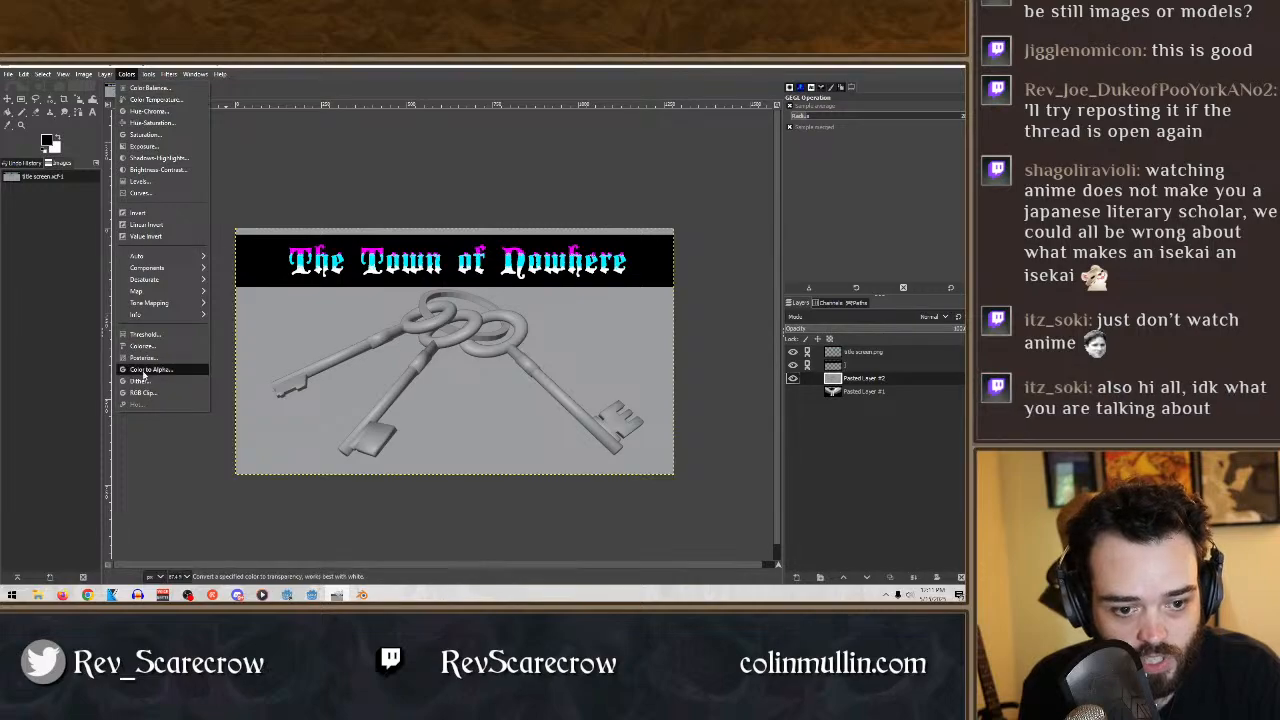
{"action": "mouse_move", "coordinate": [150, 280]}
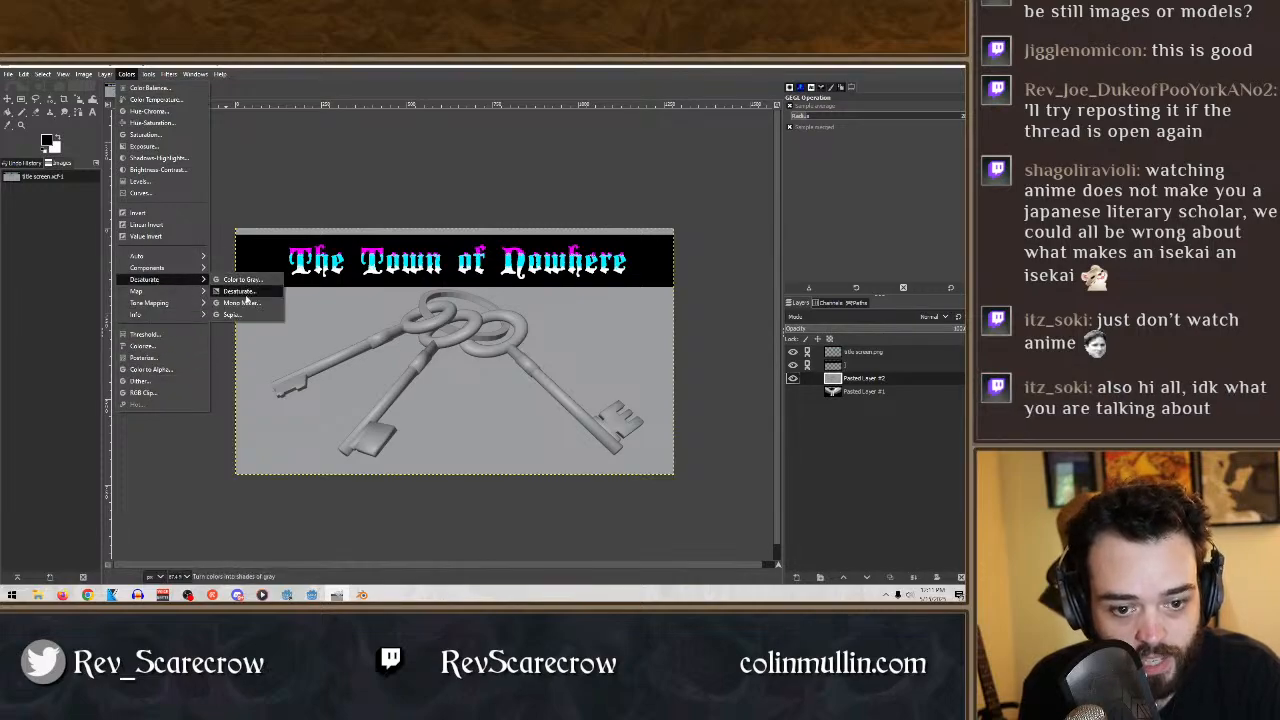
{"action": "left_click", "coordinate": [246, 293]}
{"action": "left_click", "coordinate": [835, 246]}
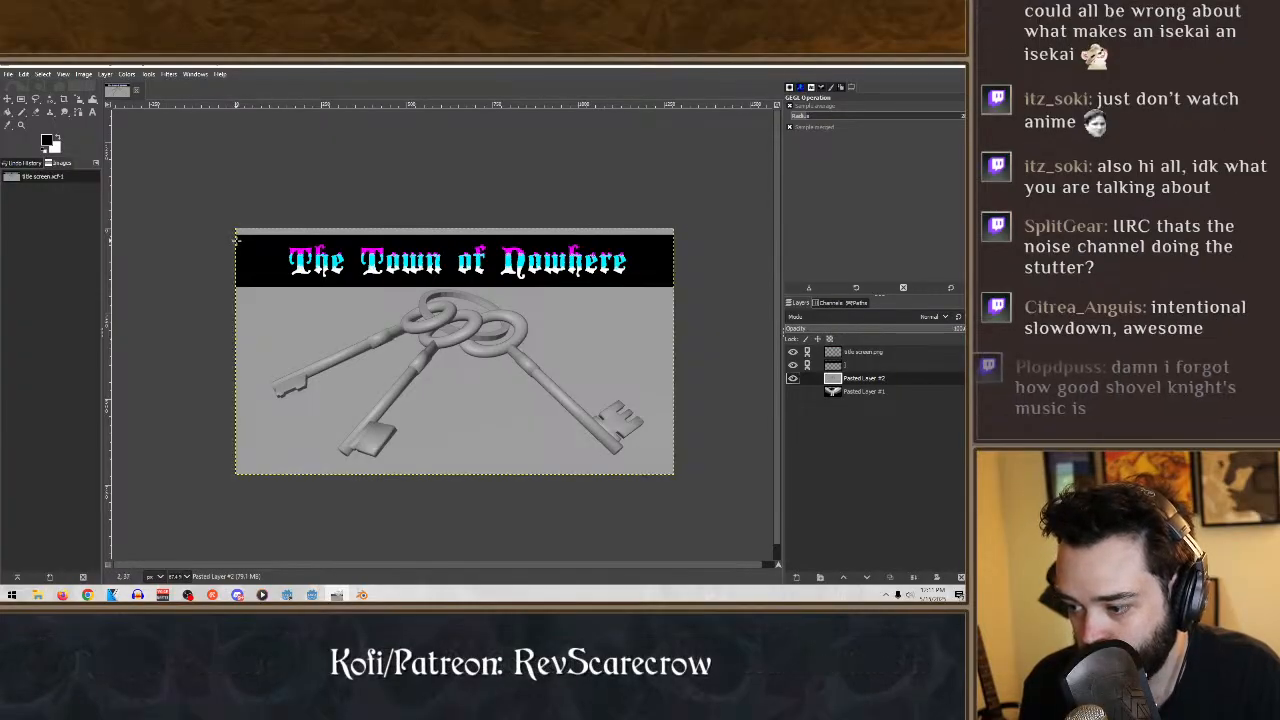
- Posterize the desaturated keys layer to 7 levels
{"action": "left_click", "coordinate": [169, 74]}
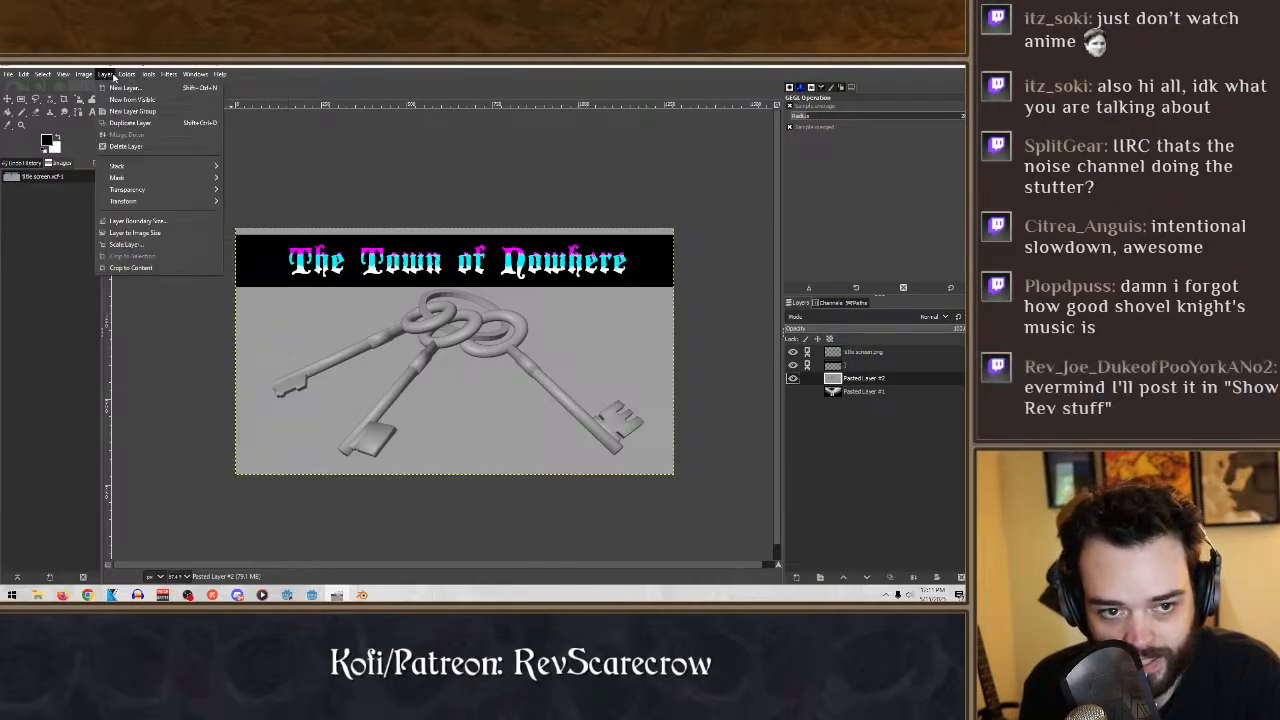
{"action": "mouse_move", "coordinate": [128, 75]}
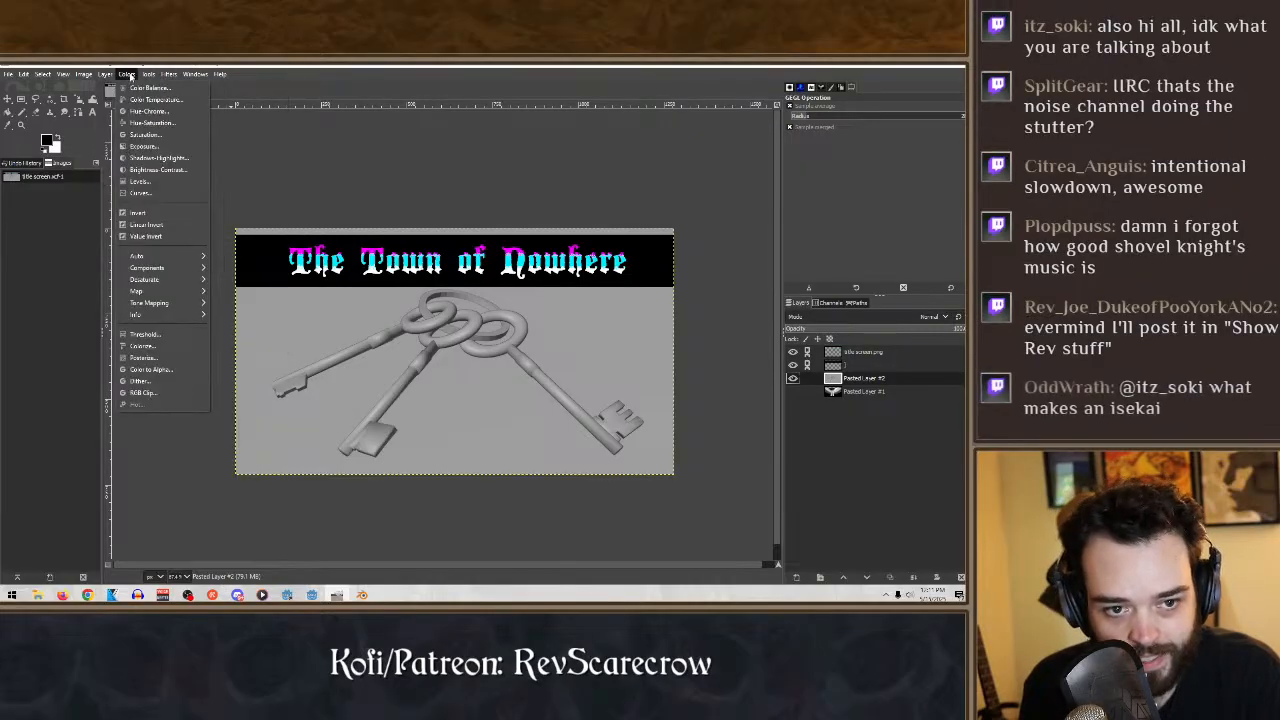
{"action": "left_click", "coordinate": [183, 357]}
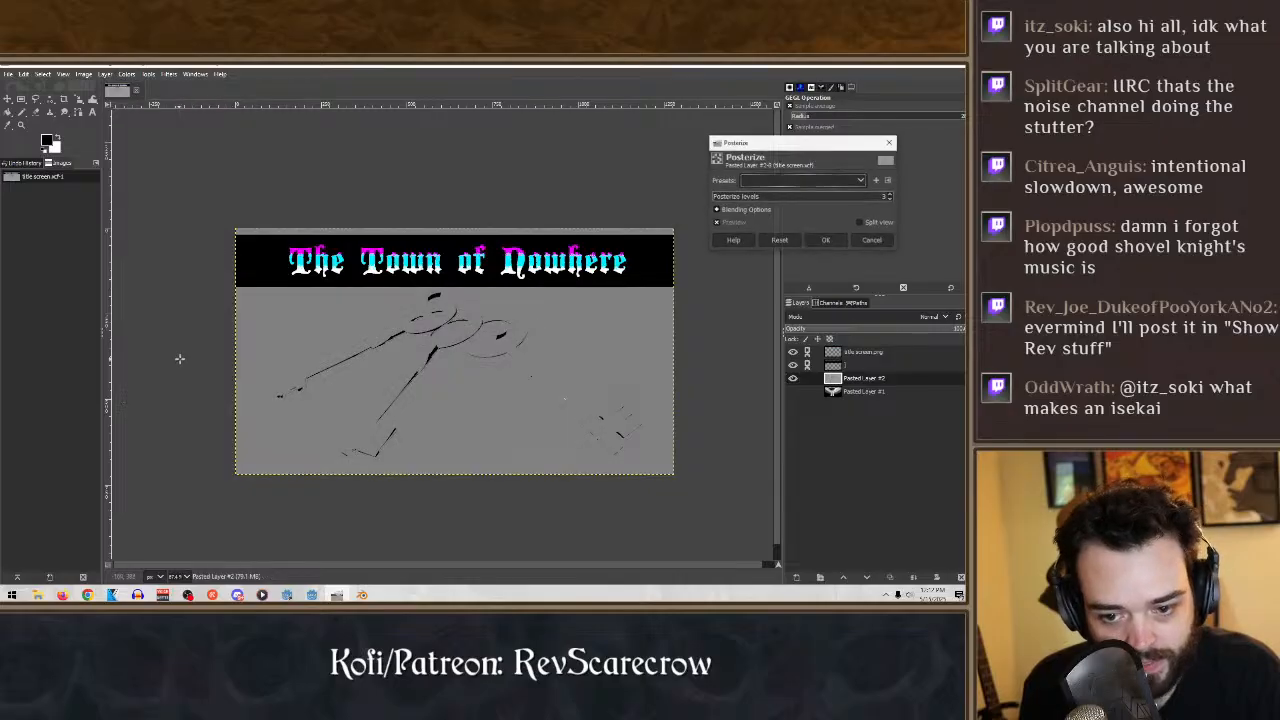
{"action": "left_click", "coordinate": [890, 195]}
{"action": "left_click", "coordinate": [891, 195]}
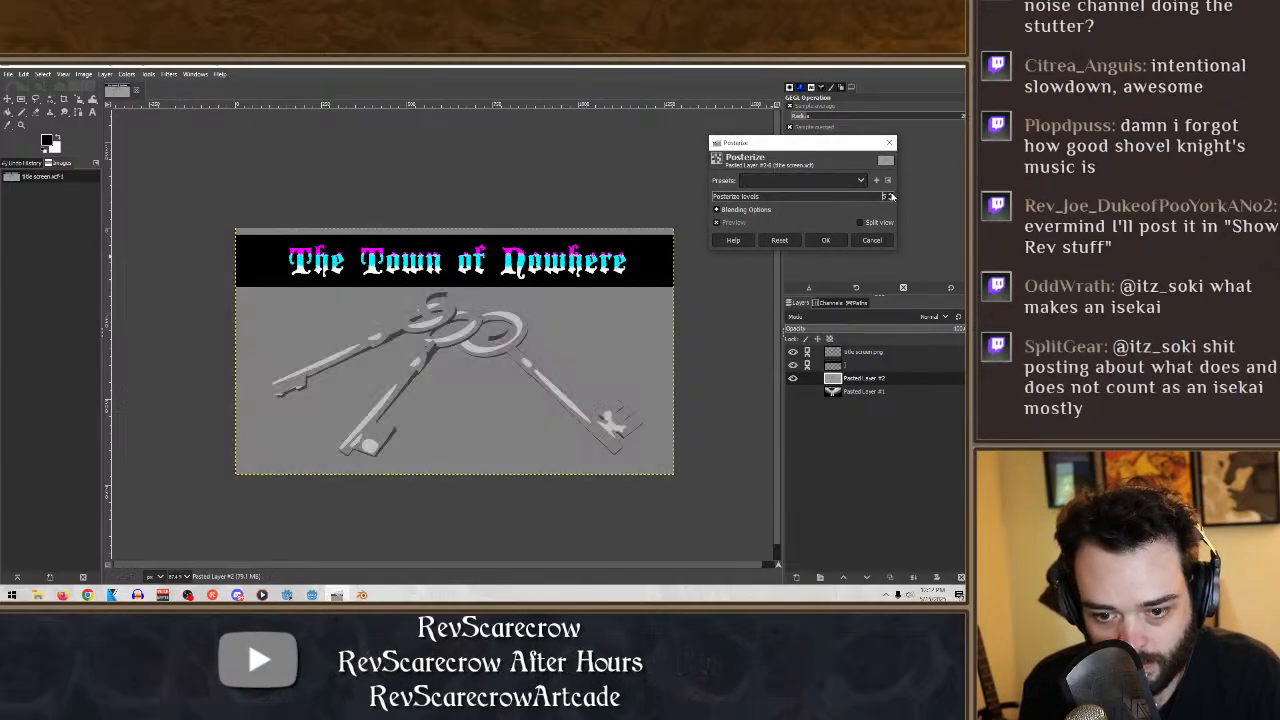
{"action": "left_click", "coordinate": [891, 196]}
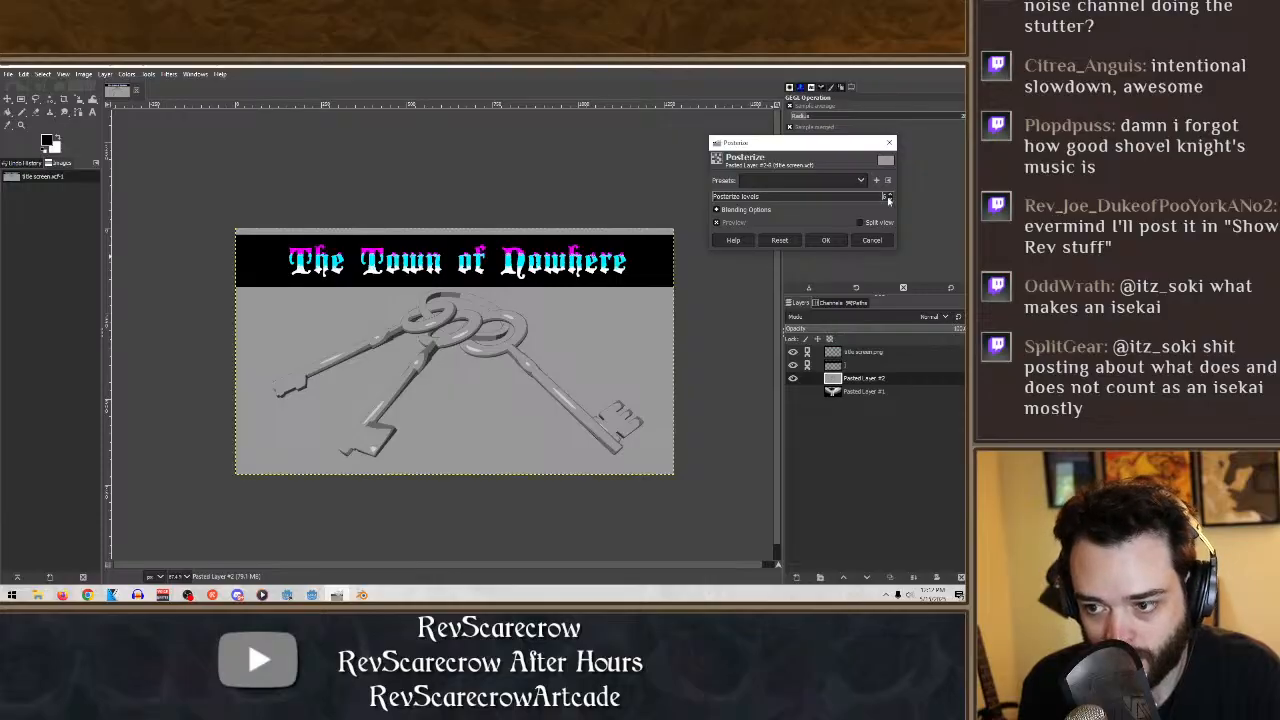
{"action": "left_click", "coordinate": [891, 196]}
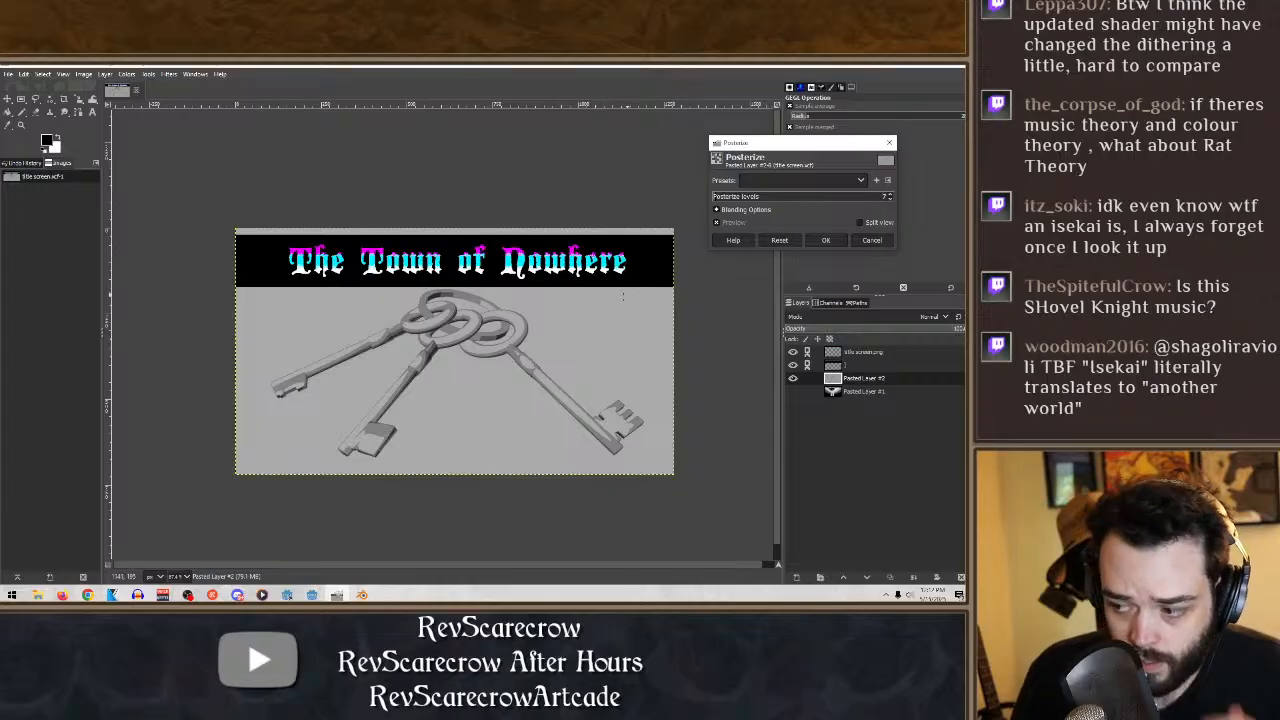
{"action": "left_click", "coordinate": [835, 243]}
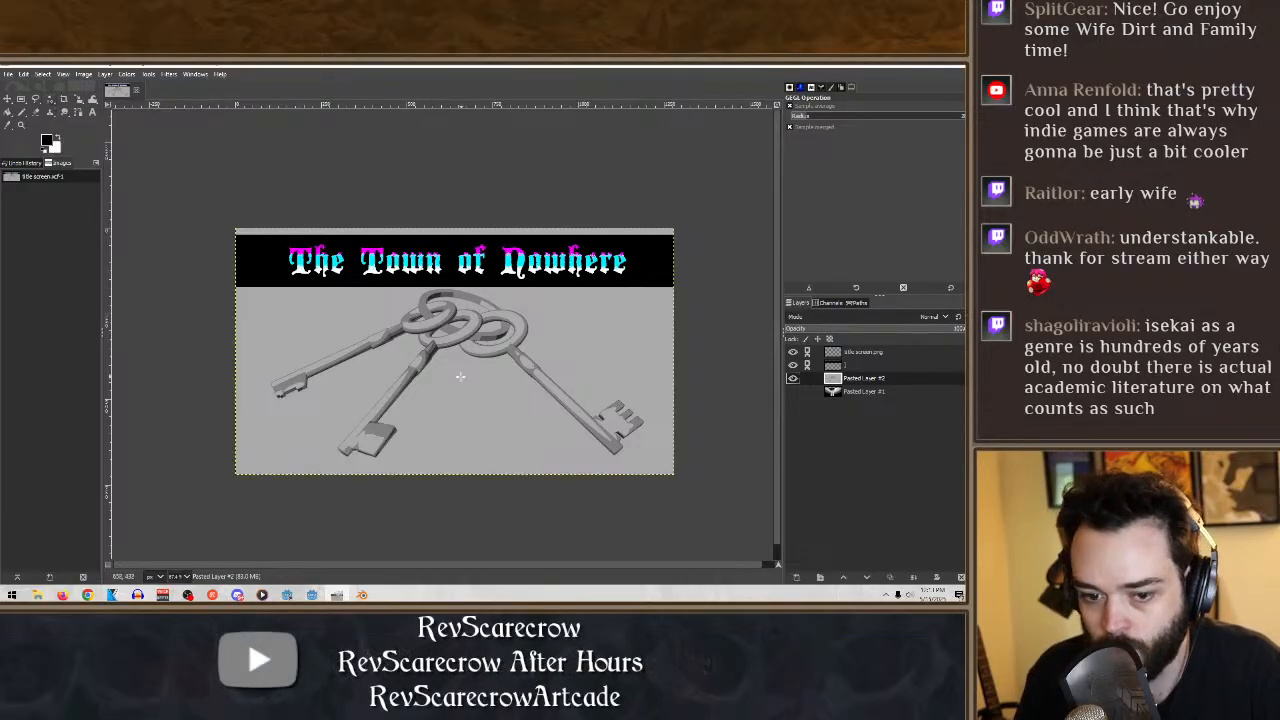
- Try selecting the light gray background around the keys by color, and clear the selection
{"action": "key", "text": "shift+o"}
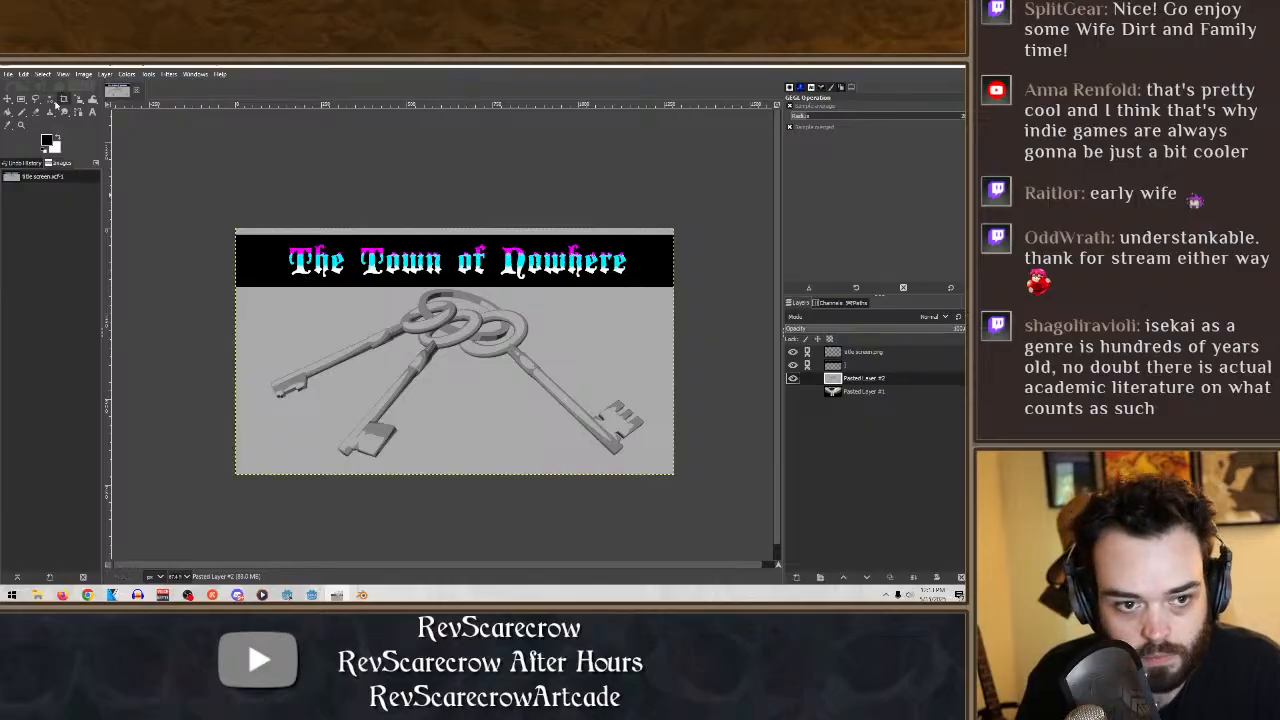
{"action": "left_click", "coordinate": [510, 413]}
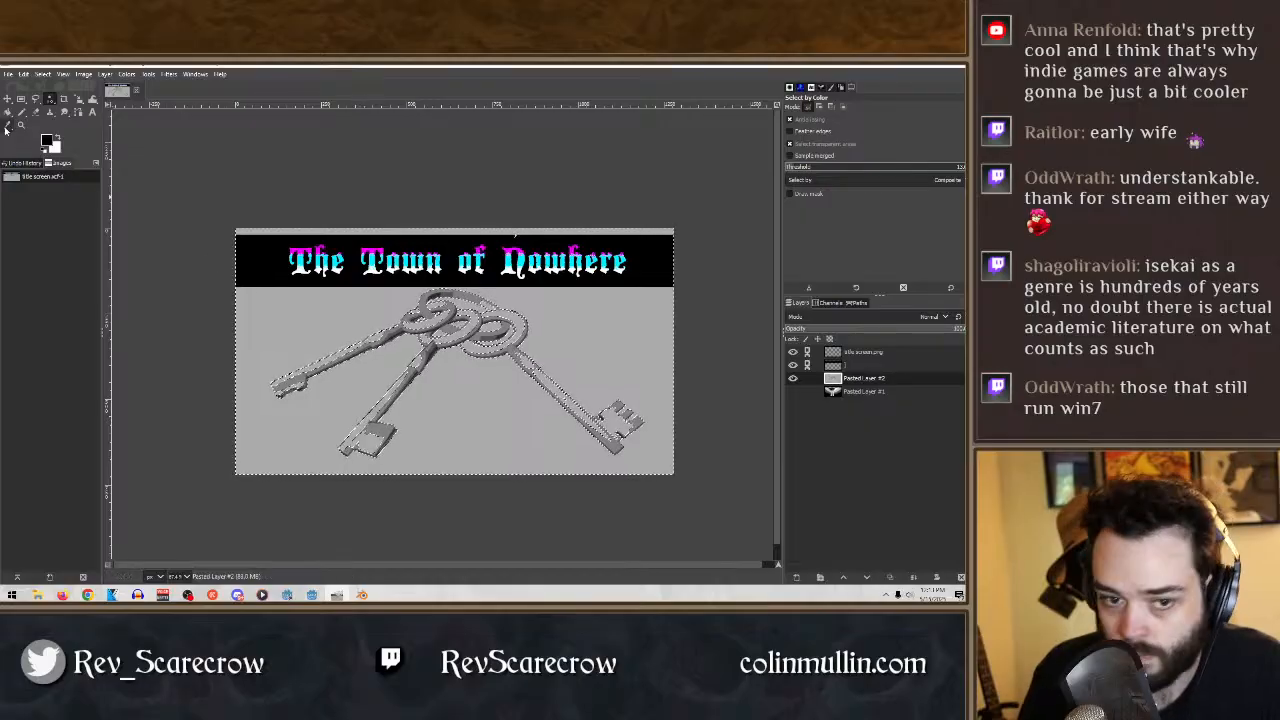
{"action": "left_click", "coordinate": [21, 98]}
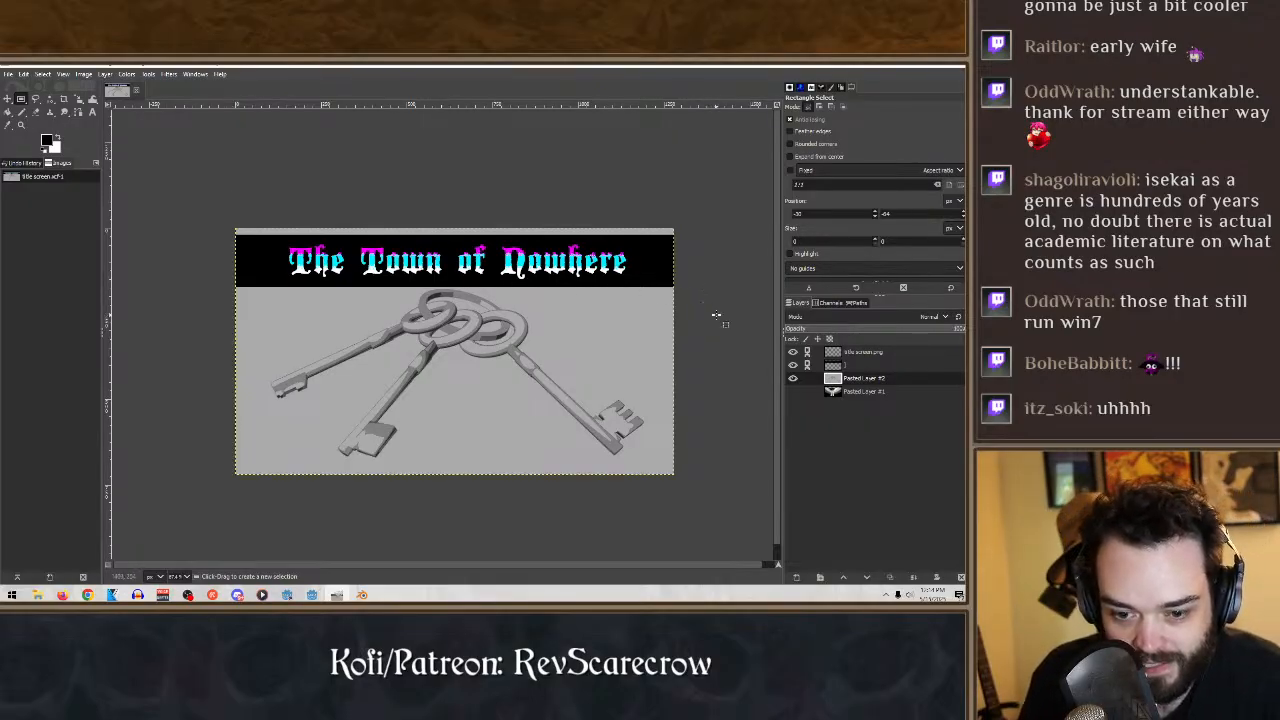
- Posterize the keys layer a second time, with 5 levels
{"action": "left_click", "coordinate": [125, 74]}
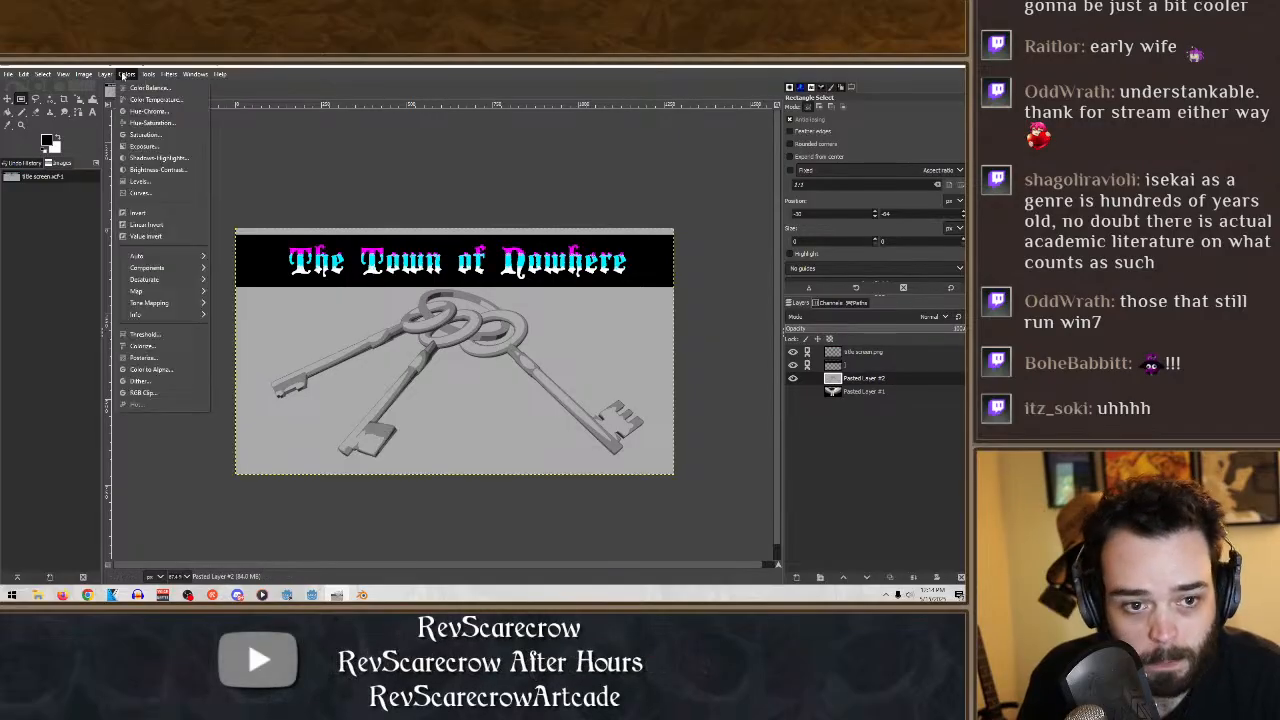
{"action": "left_click", "coordinate": [160, 357]}
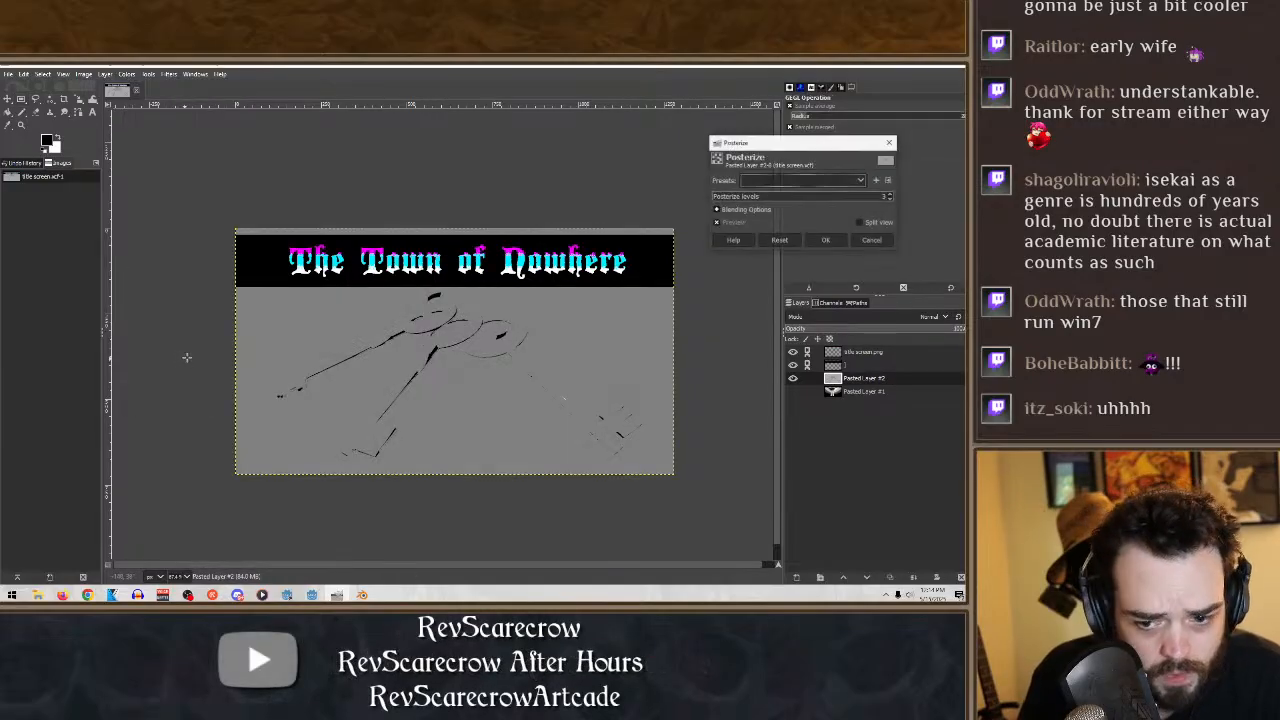
{"action": "left_click", "coordinate": [889, 196]}
{"action": "left_click", "coordinate": [890, 197]}
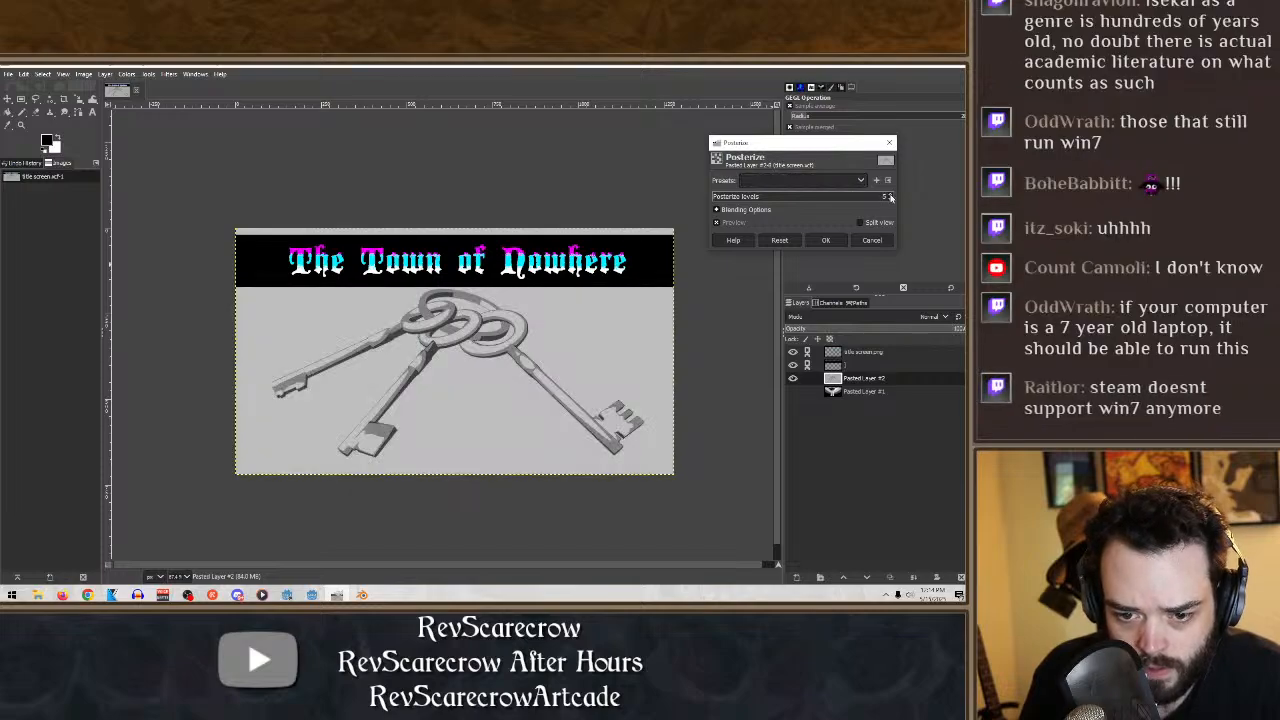
{"action": "left_click", "coordinate": [830, 242]}
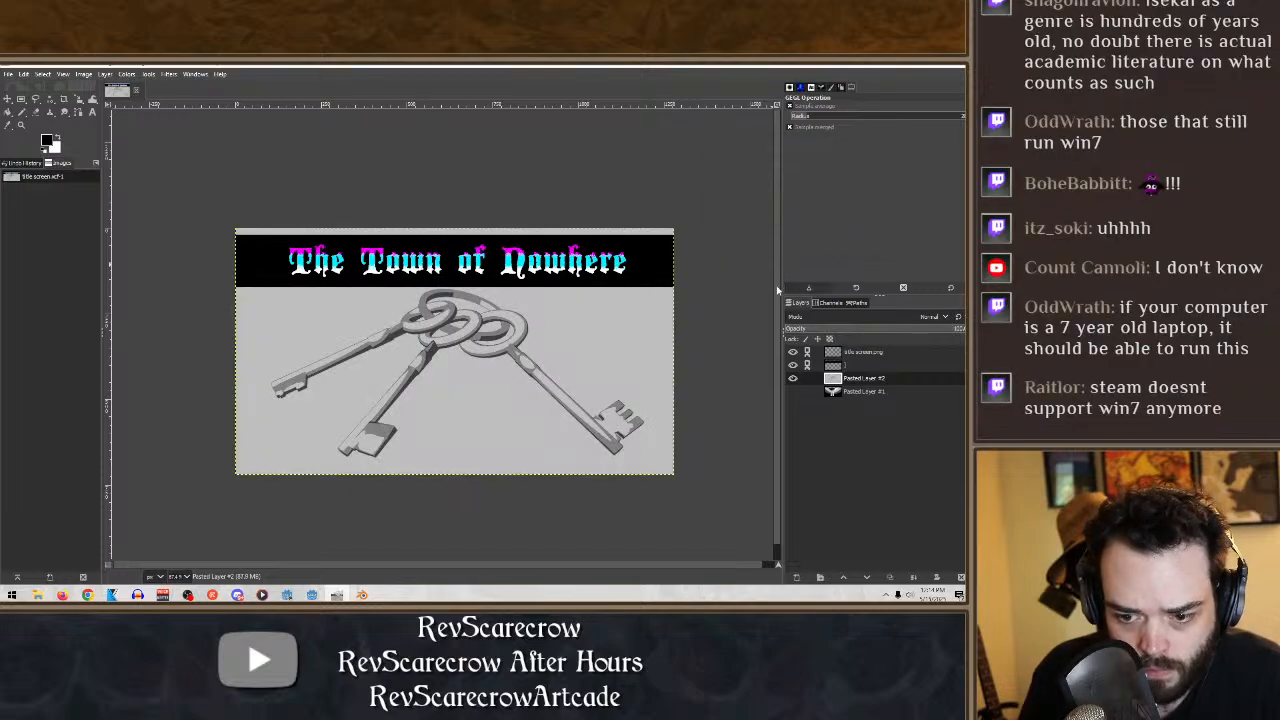
- Try to delete the light gray background around the keys with color-based and contiguous selections, and undo the deletion
{"action": "left_click", "coordinate": [50, 99]}
{"action": "left_click", "coordinate": [530, 412]}
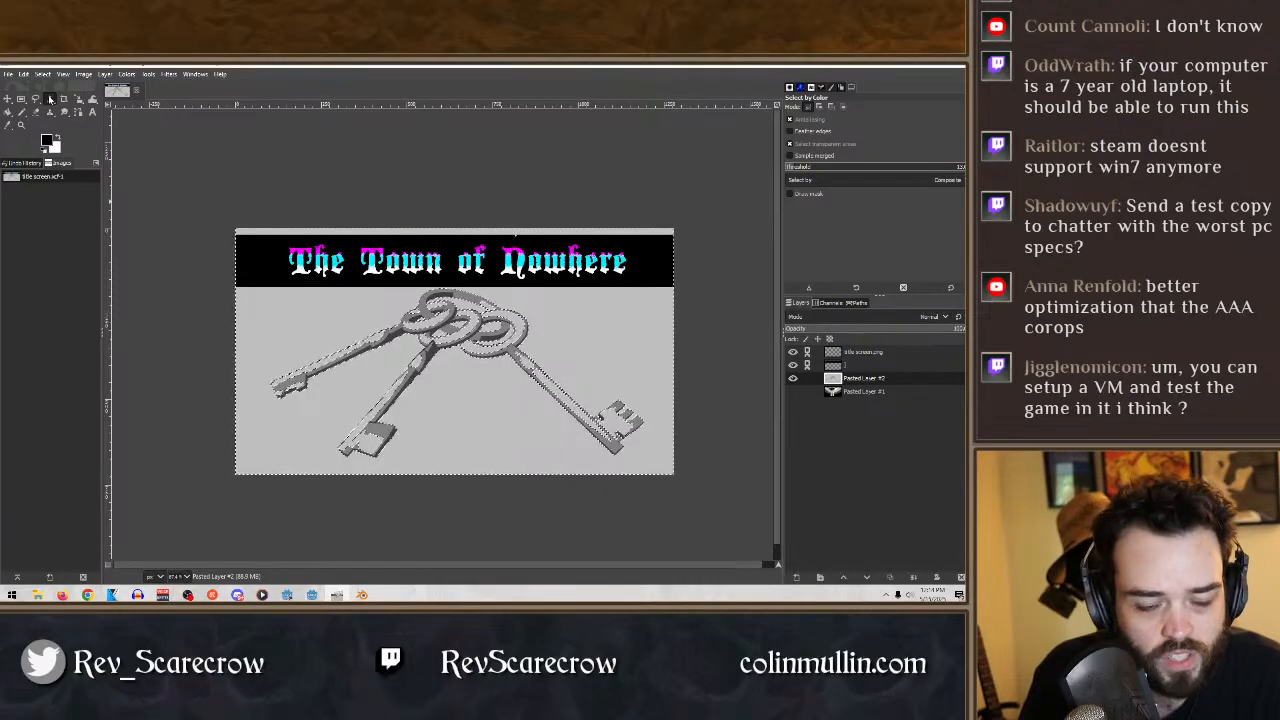
{"action": "left_click", "coordinate": [84, 113]}
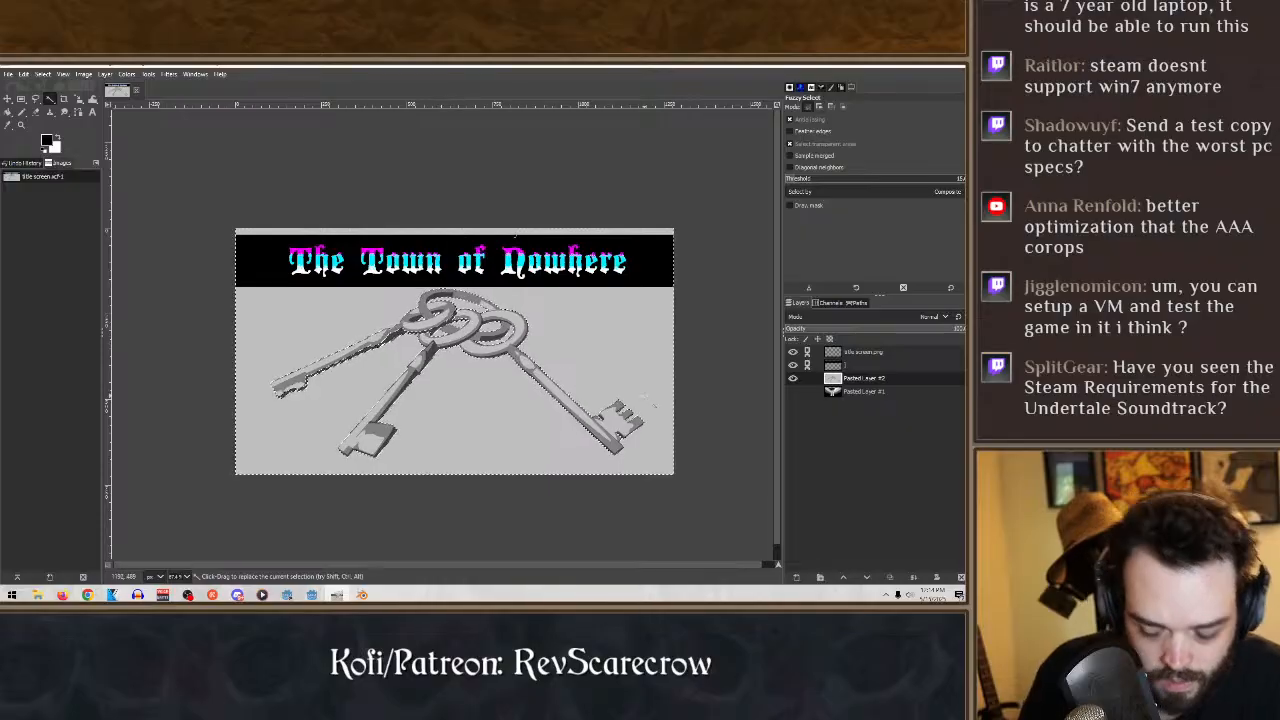
{"action": "key", "text": "Delete"}
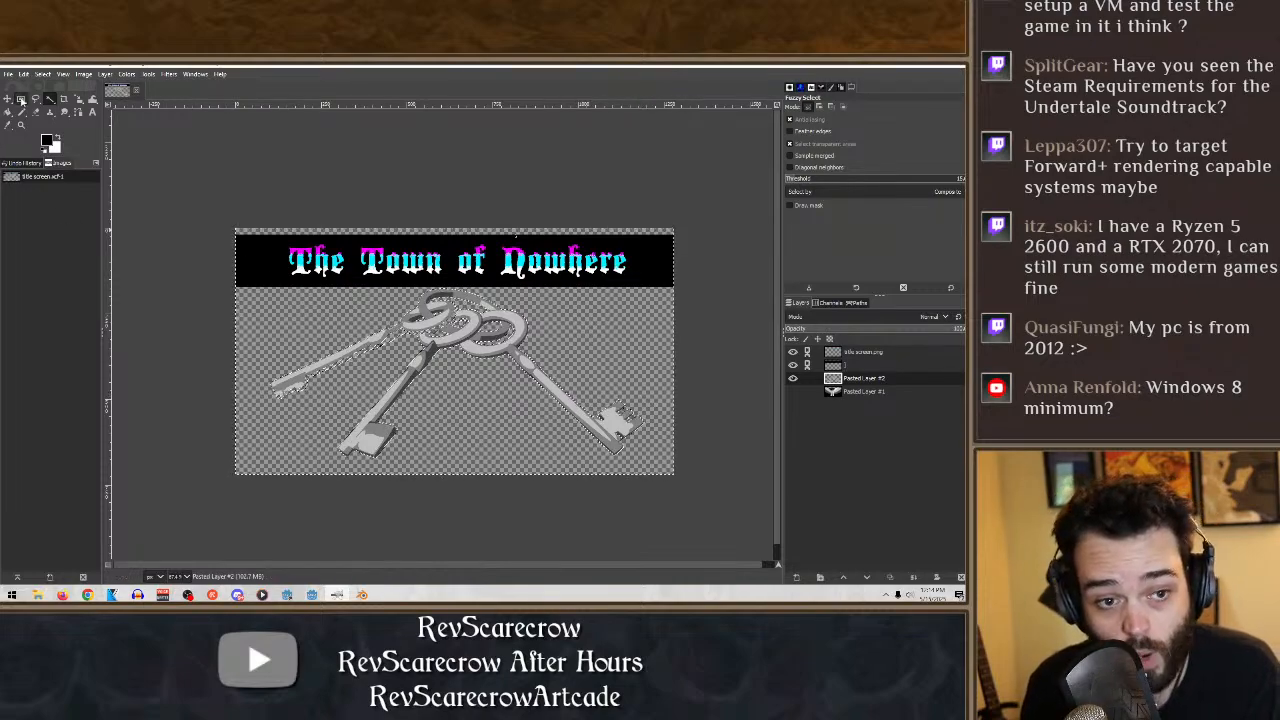
{"action": "left_click", "coordinate": [21, 99]}
{"action": "left_click", "coordinate": [162, 260]}
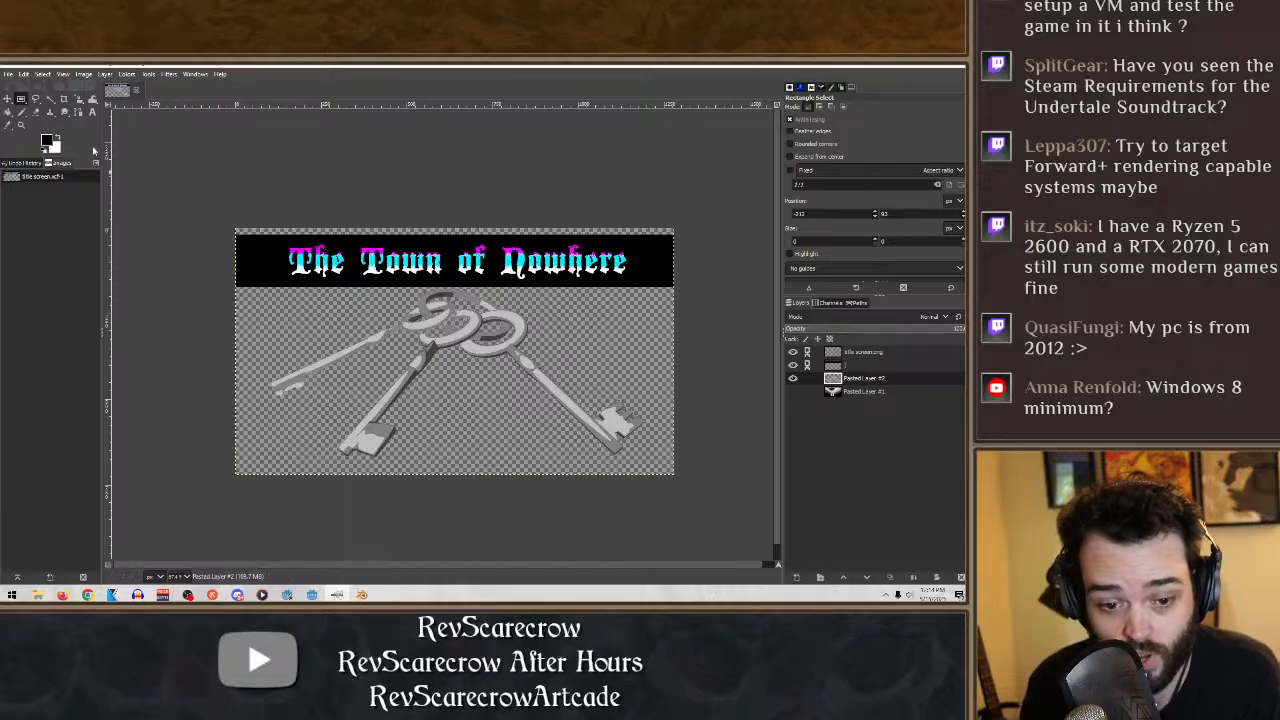
{"action": "middle_click_drag", "start_coordinate": [226, 250], "coordinate": [234, 217]}
{"action": "key", "text": "ctrl+z"}
{"action": "key", "text": "ctrl+z"}
{"action": "key", "text": "ctrl+z"}
{"action": "key", "text": "ctrl+z"}
{"action": "key", "text": "ctrl+z"}
{"action": "key", "text": "ctrl+z"}
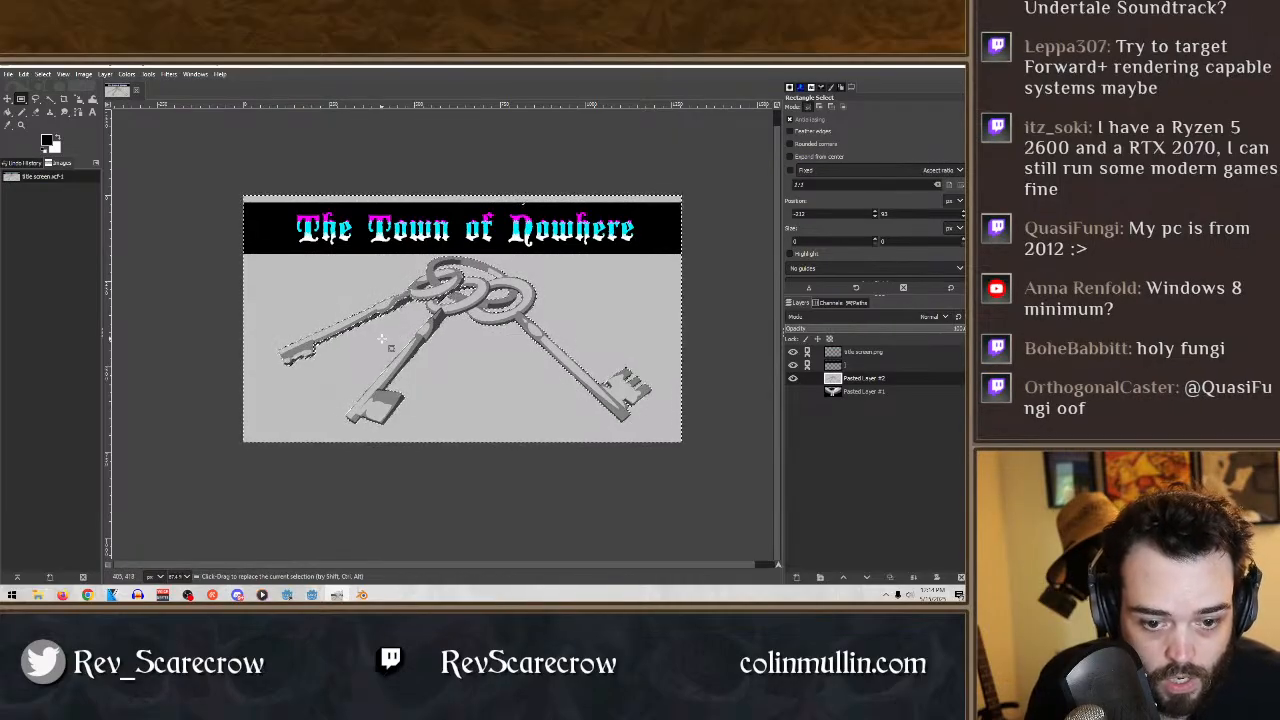
- Delete the gray background around the keys and the enclosed gray area at the rings with Fuzzy Select, and clear the selection
{"action": "left_click", "coordinate": [50, 99]}
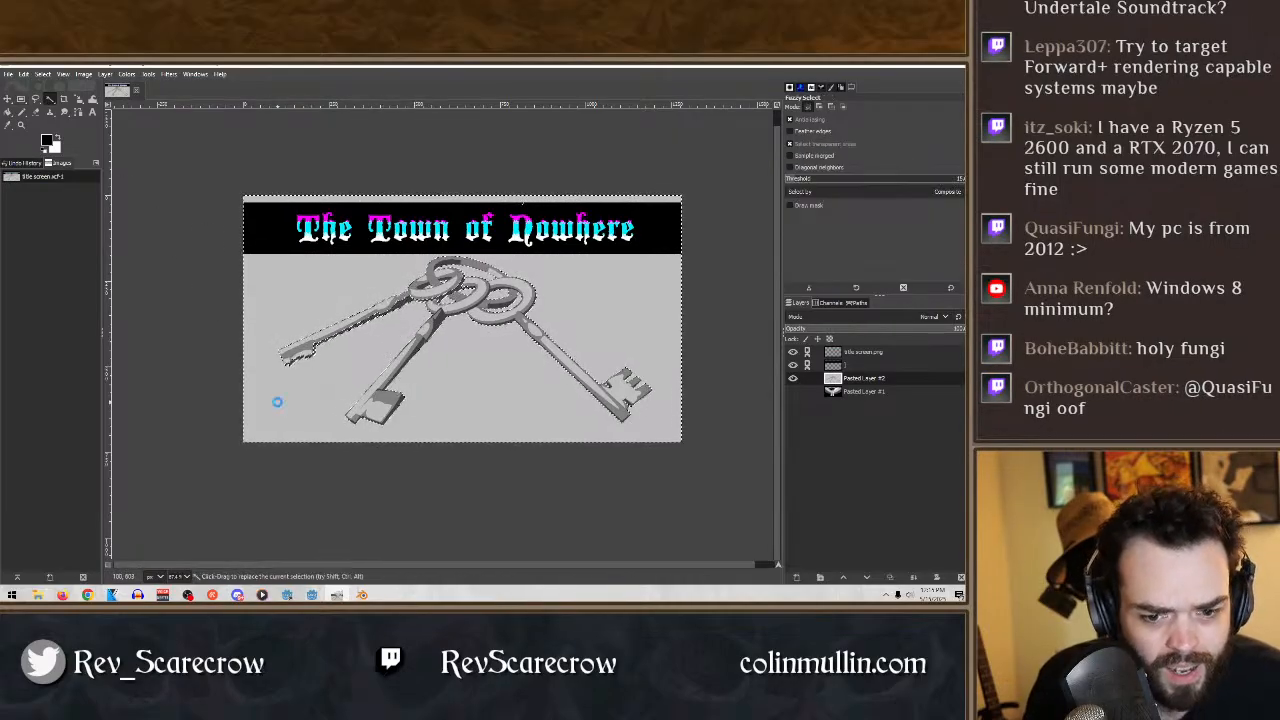
{"action": "key", "text": "Delete"}
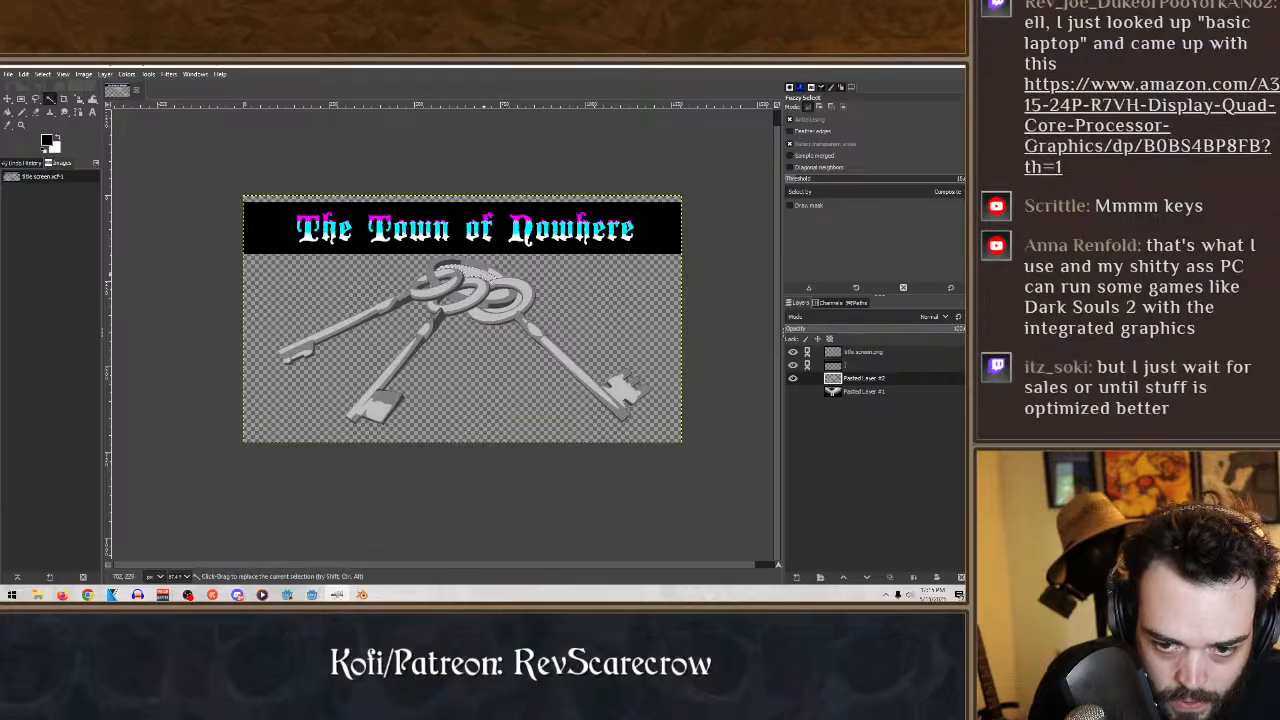
{"action": "key", "text": "Delete"}
{"action": "left_click", "coordinate": [462, 294]}
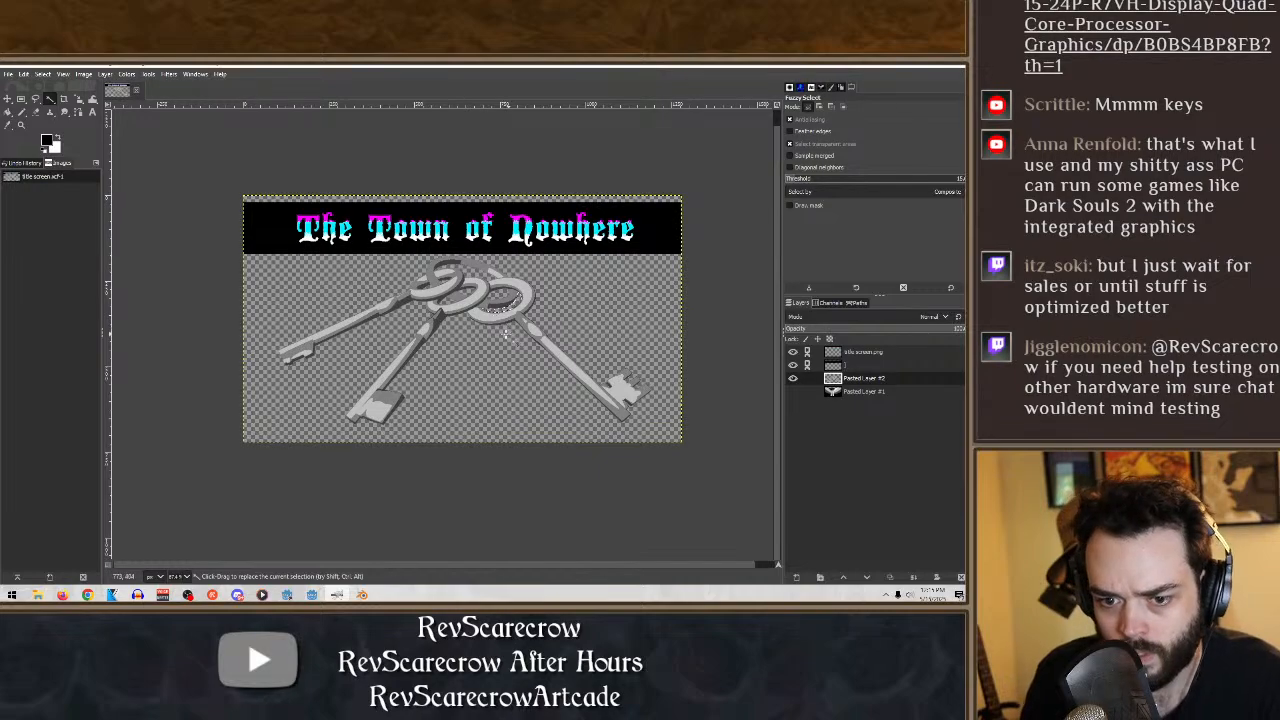
{"action": "left_click", "coordinate": [21, 99]}
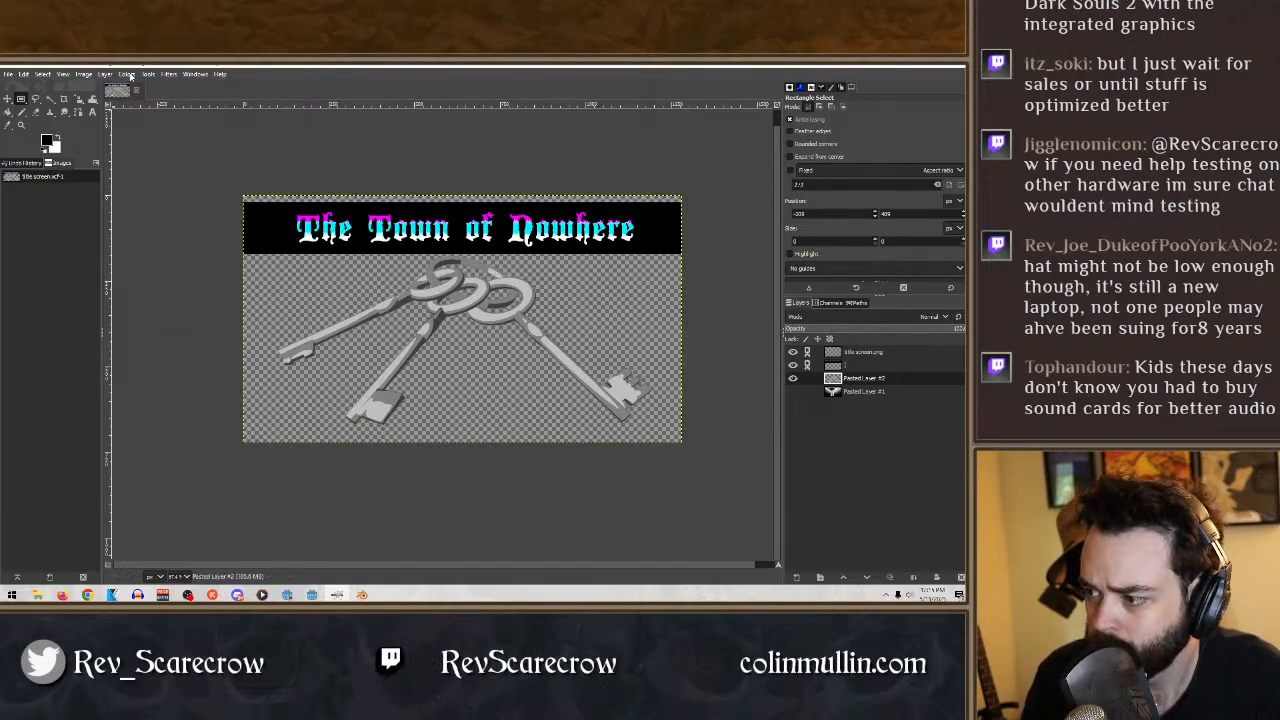
- Scale the keys layer down to about 830 px wide and move it below the title in the right half of the canvas
{"action": "left_click", "coordinate": [148, 74]}
{"action": "mouse_move", "coordinate": [126, 75]}
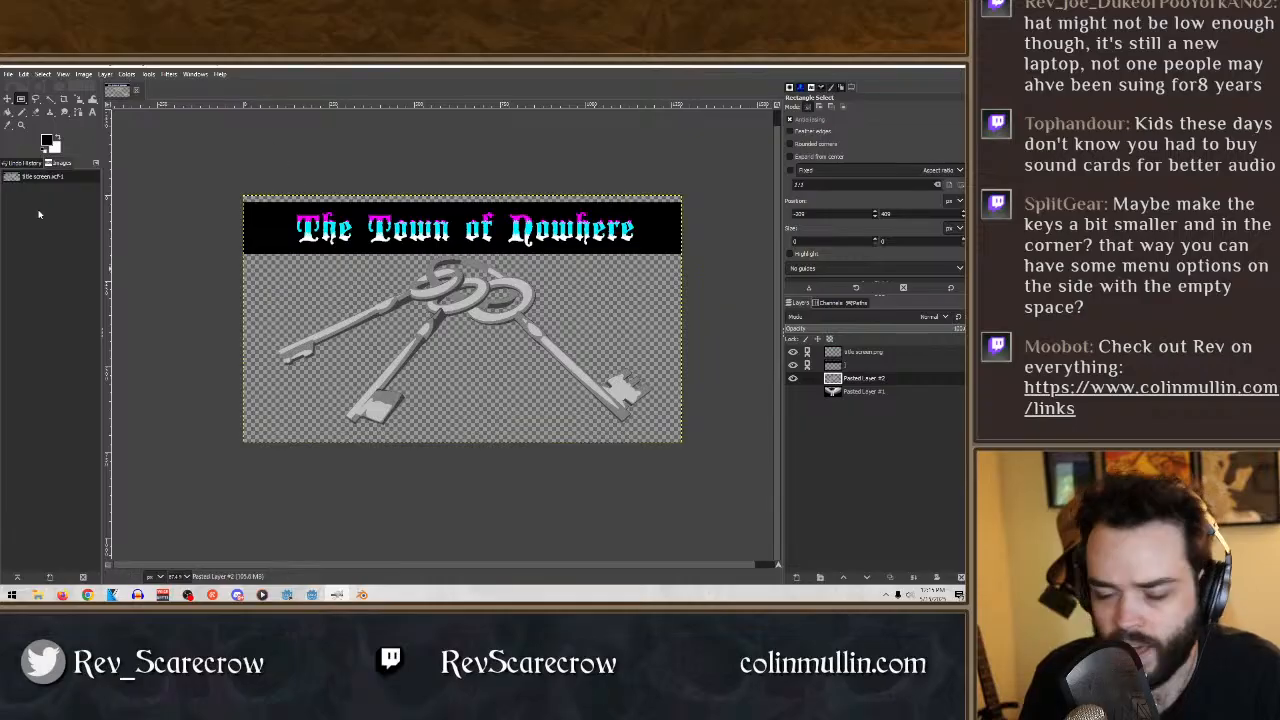
{"action": "left_click", "coordinate": [79, 100]}
{"action": "left_click_drag", "start_coordinate": [613, 401], "coordinate": [461, 326]}
{"action": "left_click", "coordinate": [8, 99]}
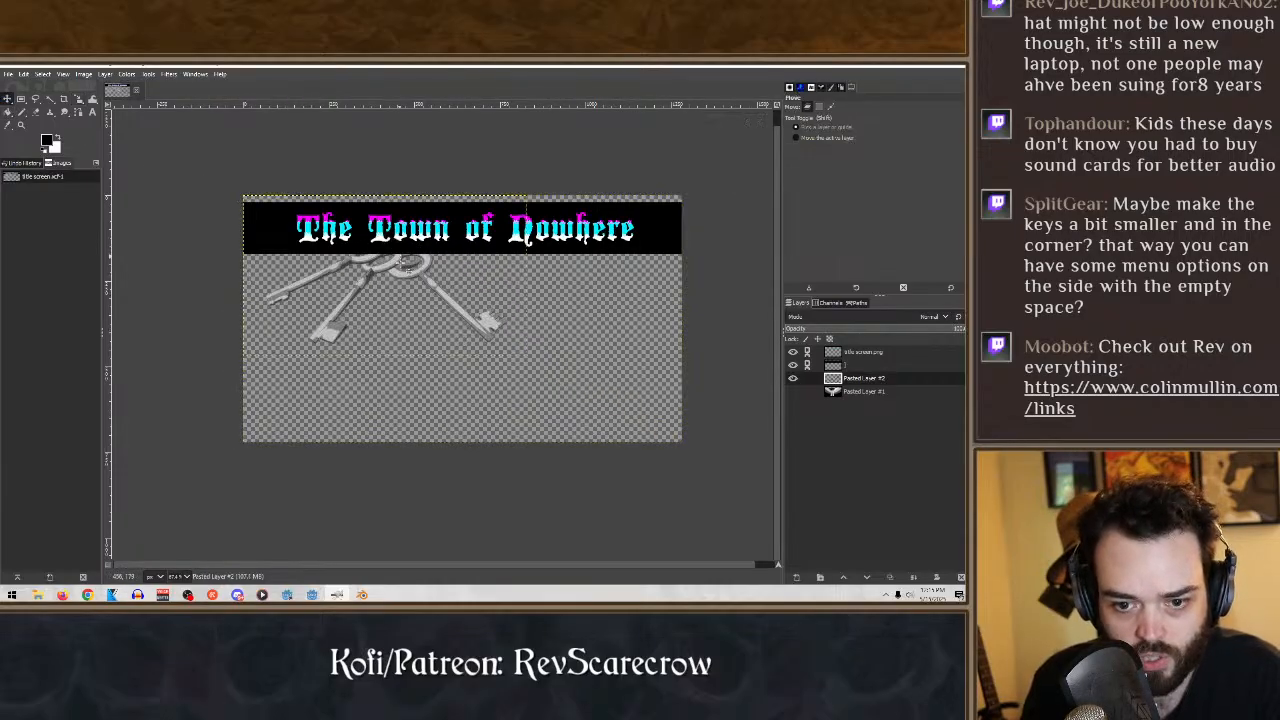
{"action": "left_click_drag", "start_coordinate": [398, 266], "coordinate": [537, 300]}
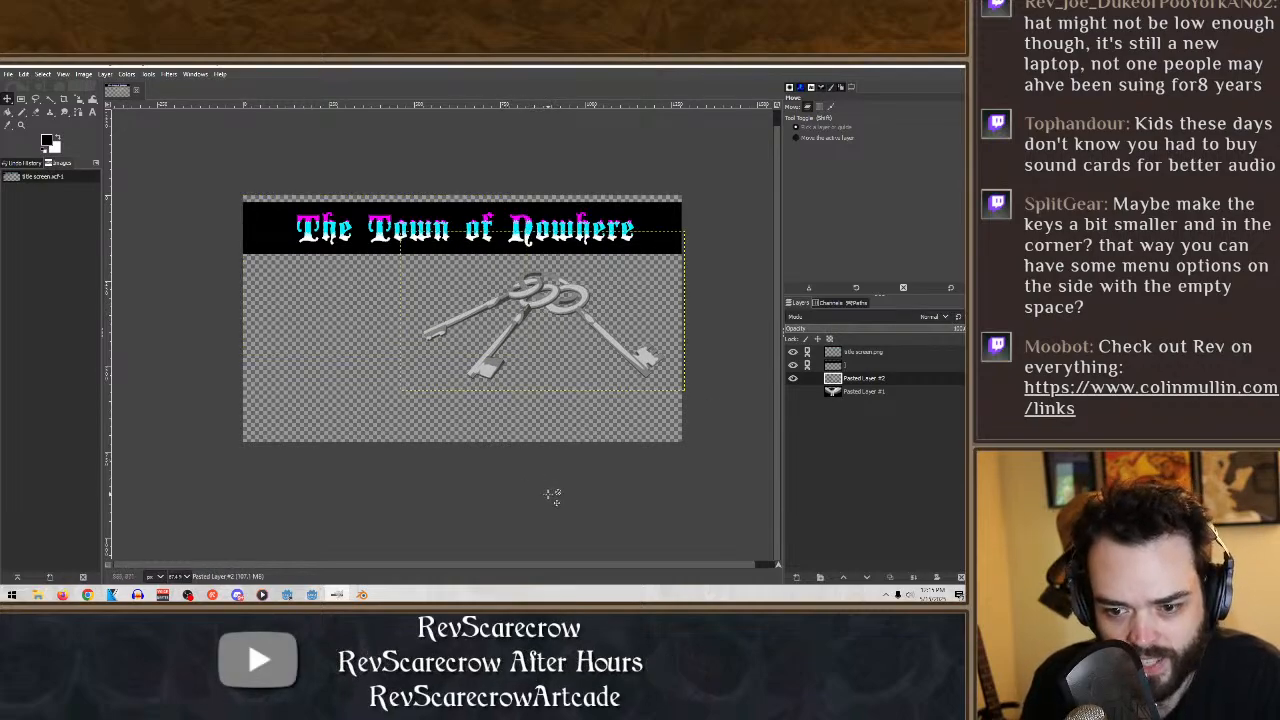
- Duplicate the scaled keys layer and hide the original beneath it
{"action": "right_click", "coordinate": [874, 393]}
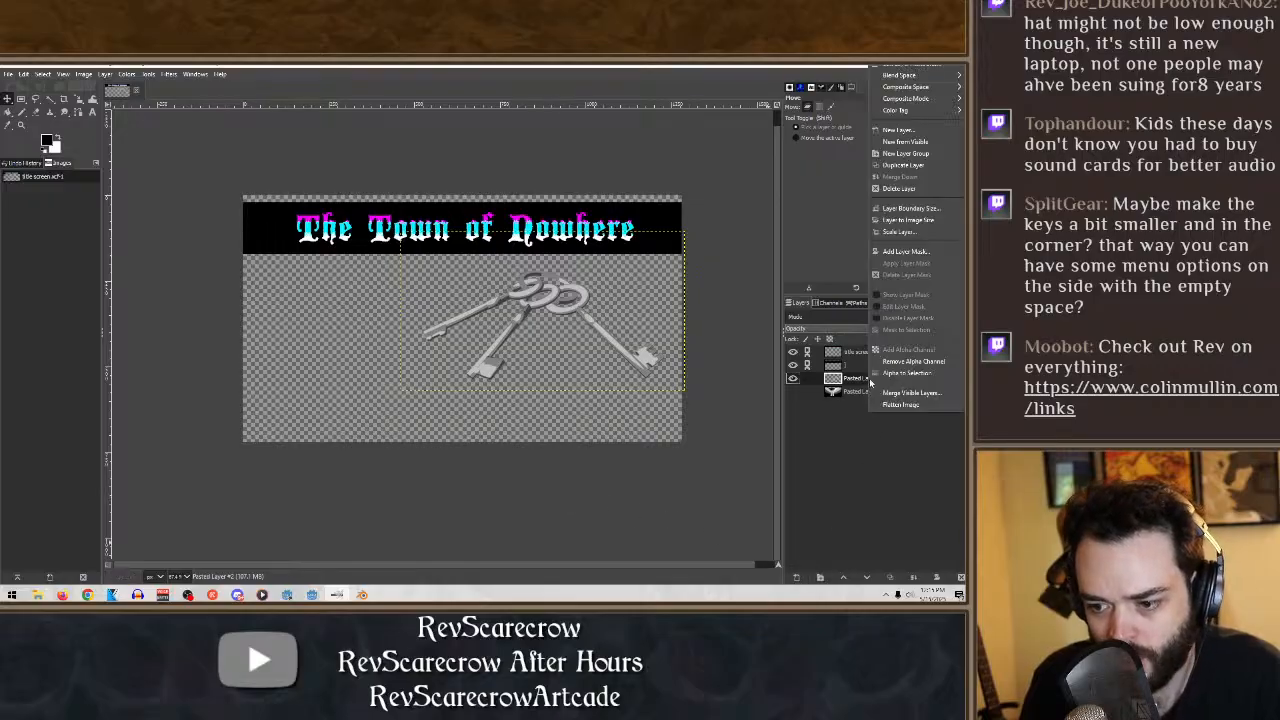
{"action": "left_click", "coordinate": [916, 163]}
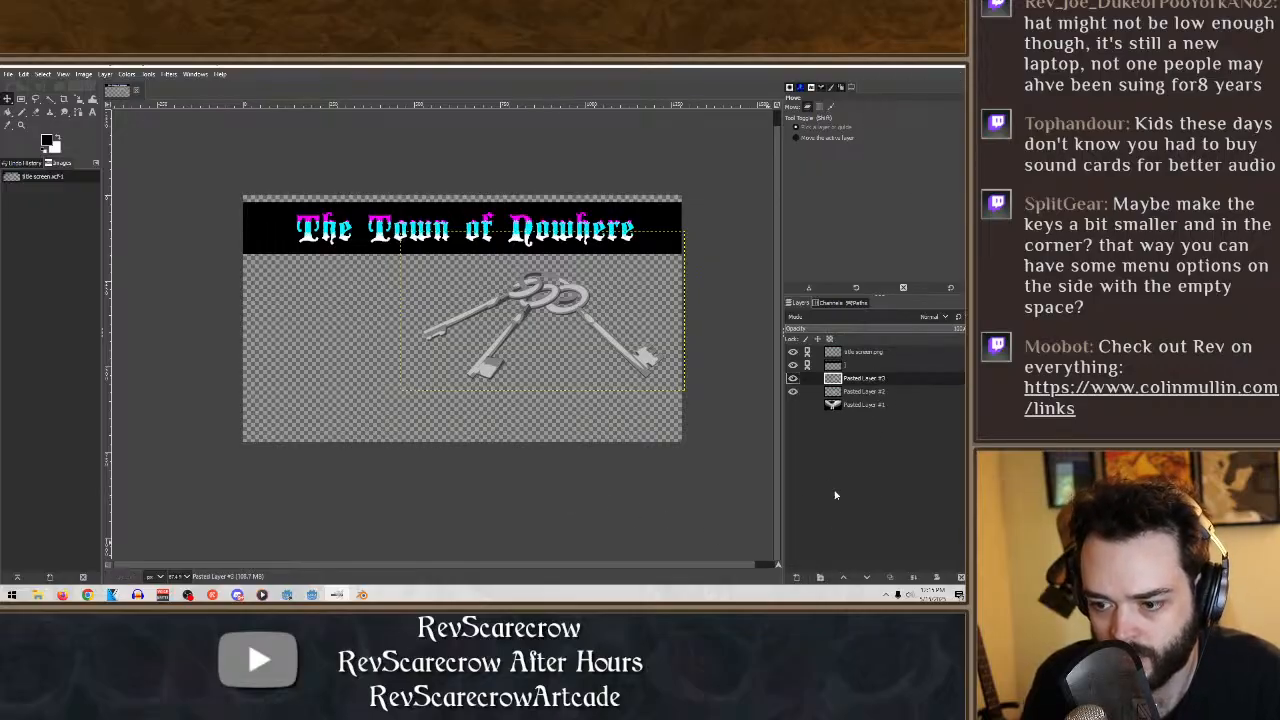
{"action": "left_click", "coordinate": [794, 391]}
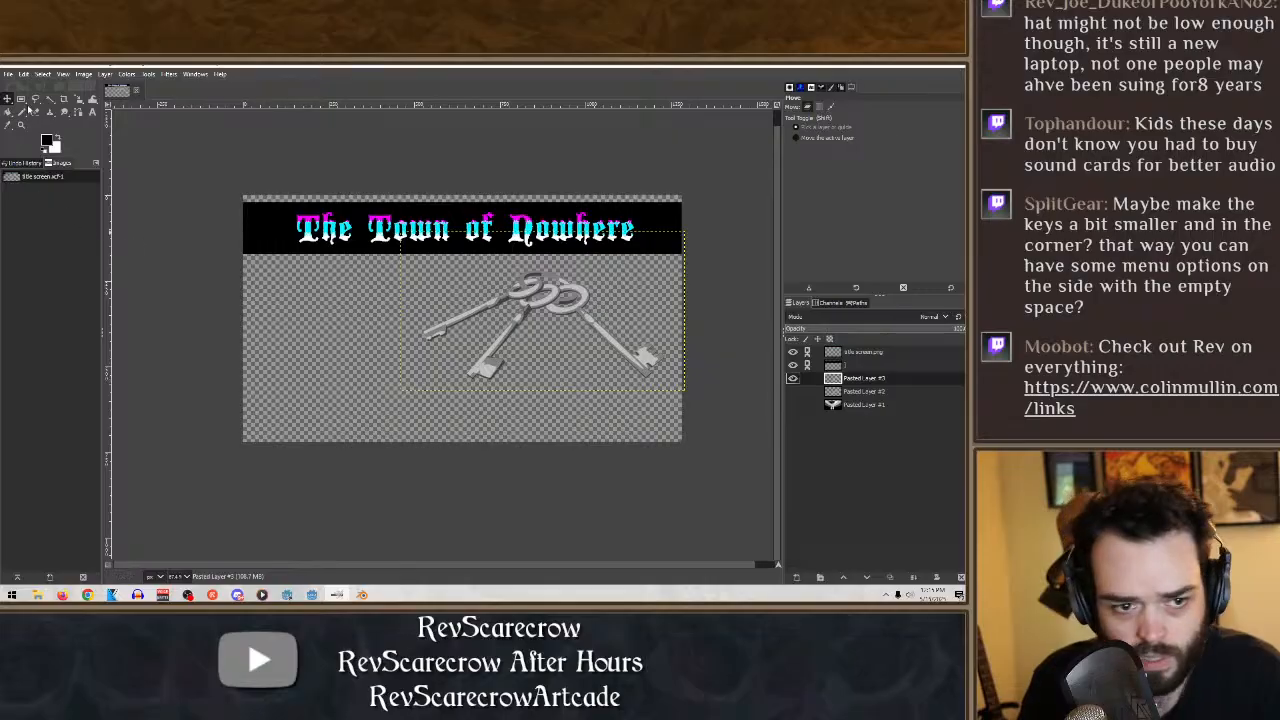
- Try shrinking the duplicated keys layer to about 188 px wide and enlarging it again, and undo both scalings
{"action": "left_click", "coordinate": [79, 99]}
{"action": "left_click_drag", "start_coordinate": [650, 350], "coordinate": [431, 228]}
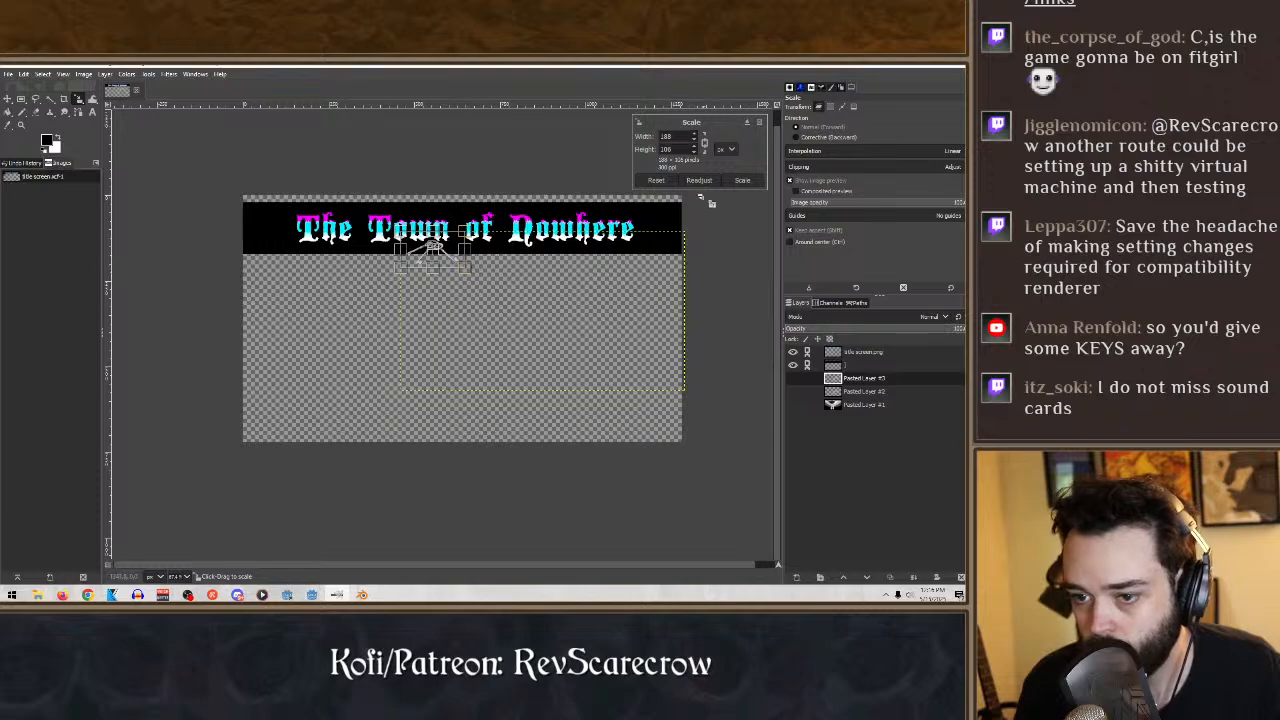
{"action": "key", "text": "Escape"}
{"action": "left_click", "coordinate": [467, 272]}
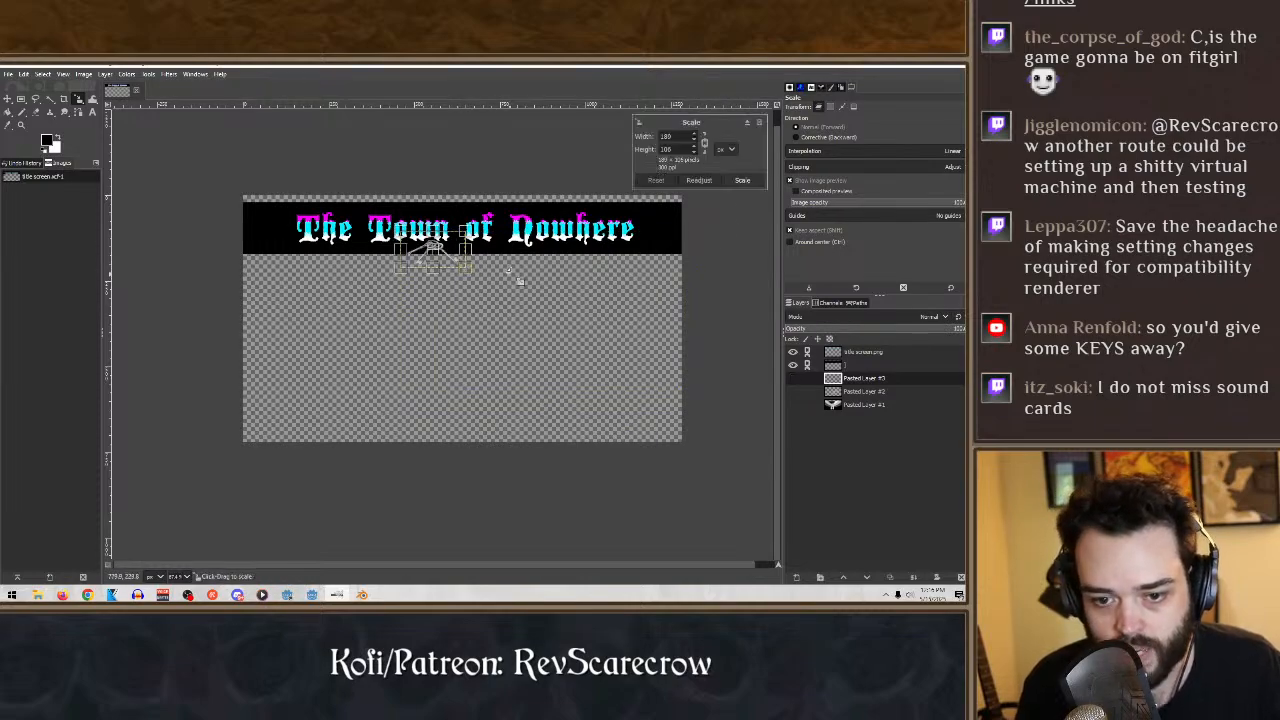
{"action": "left_click_drag", "start_coordinate": [521, 282], "coordinate": [642, 374]}
{"action": "left_click", "coordinate": [741, 180]}
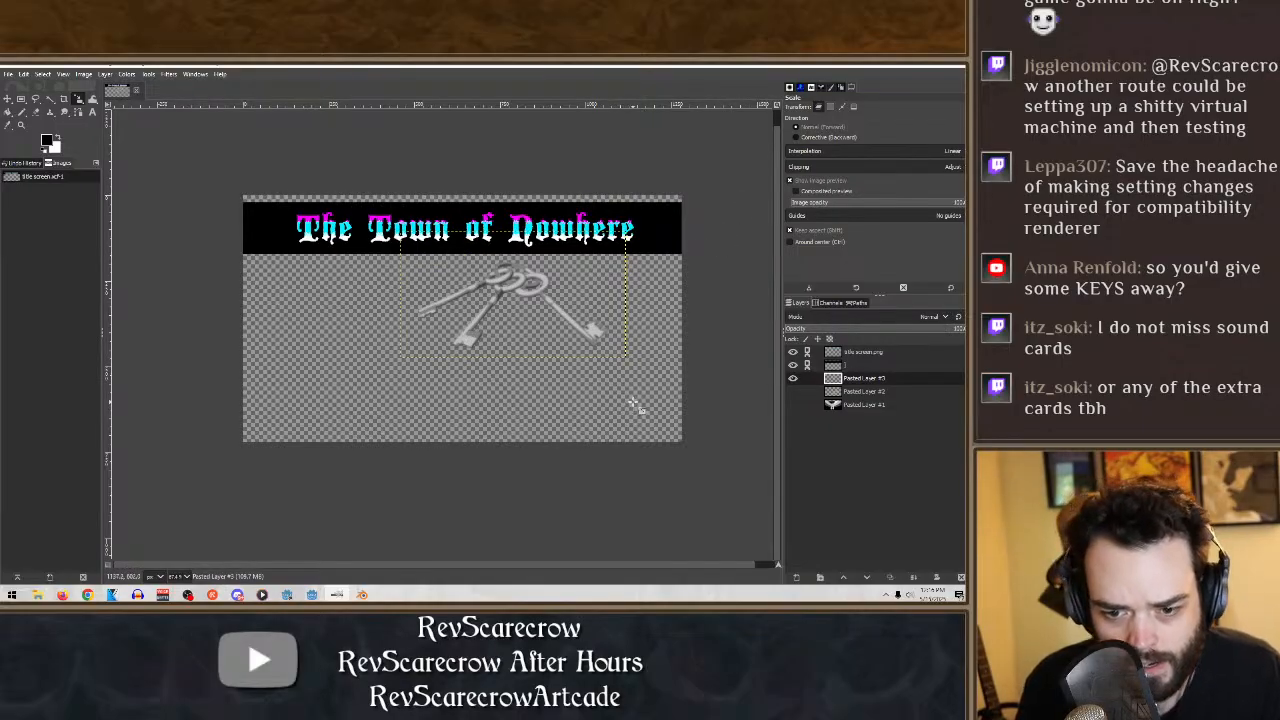
{"action": "key", "text": "ctrl+z"}
{"action": "key", "text": "ctrl+z"}
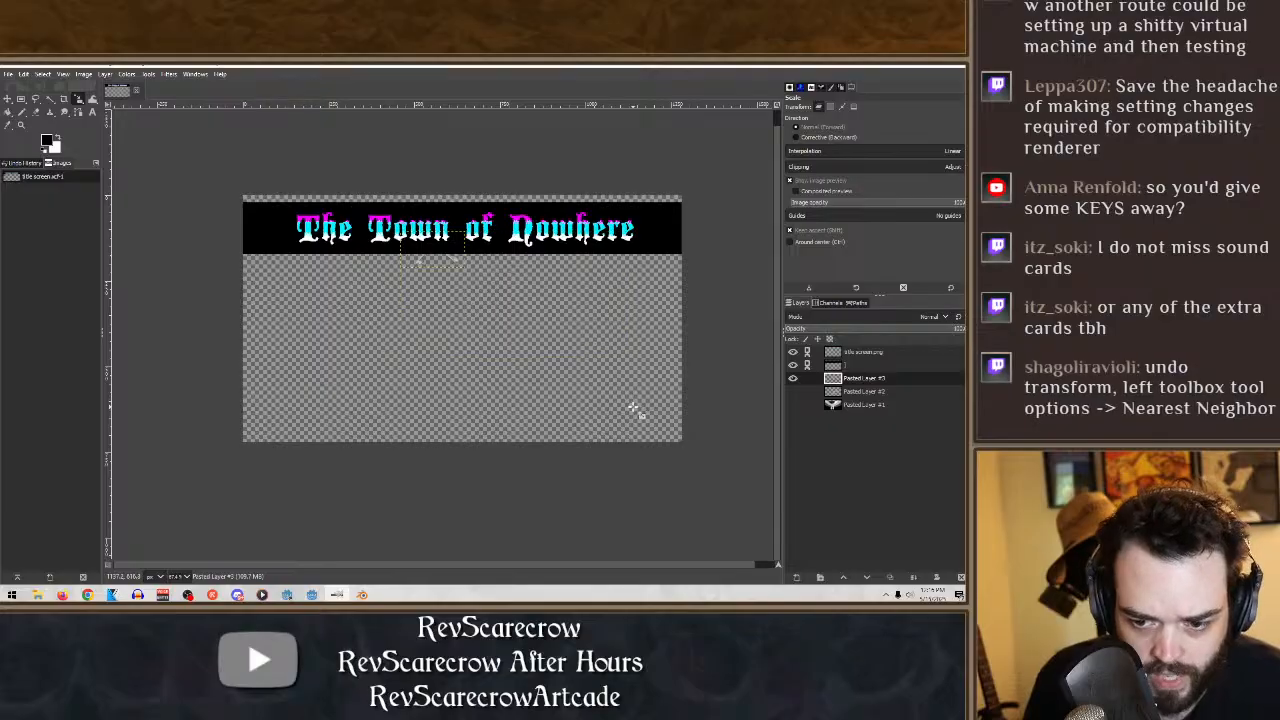
{"action": "left_click", "coordinate": [657, 381]}
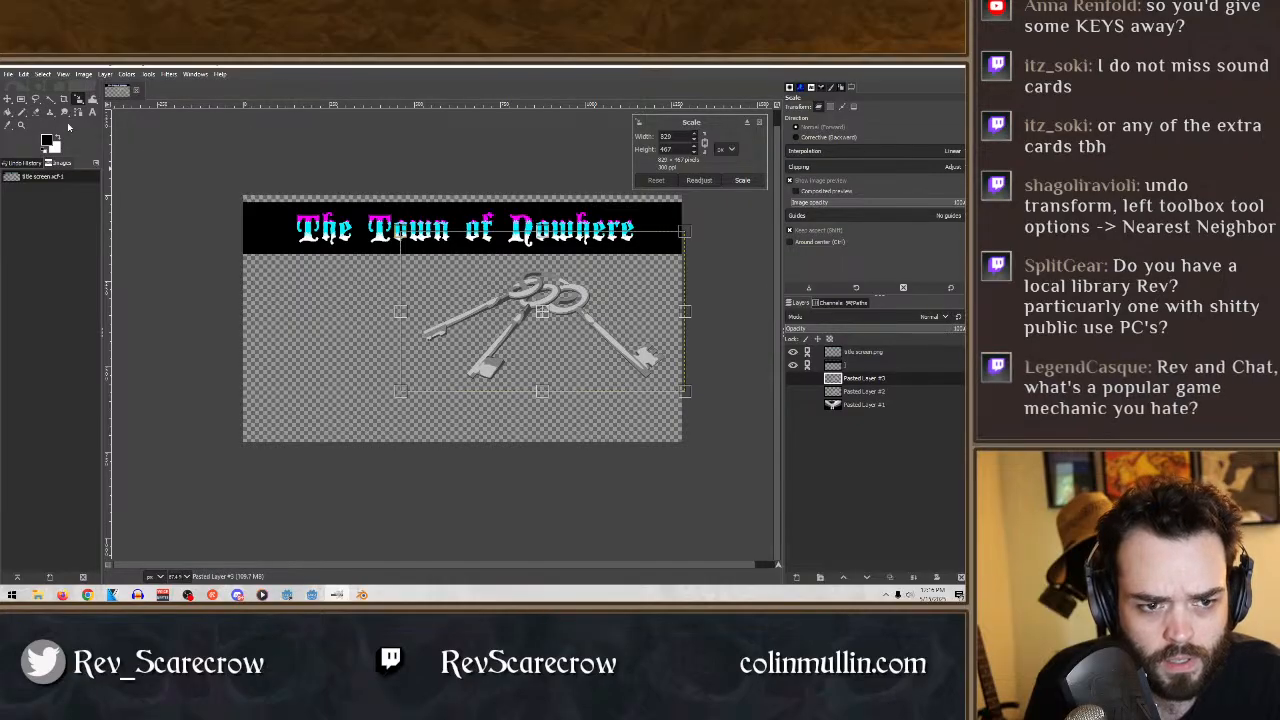
{"action": "left_click", "coordinate": [759, 123]}
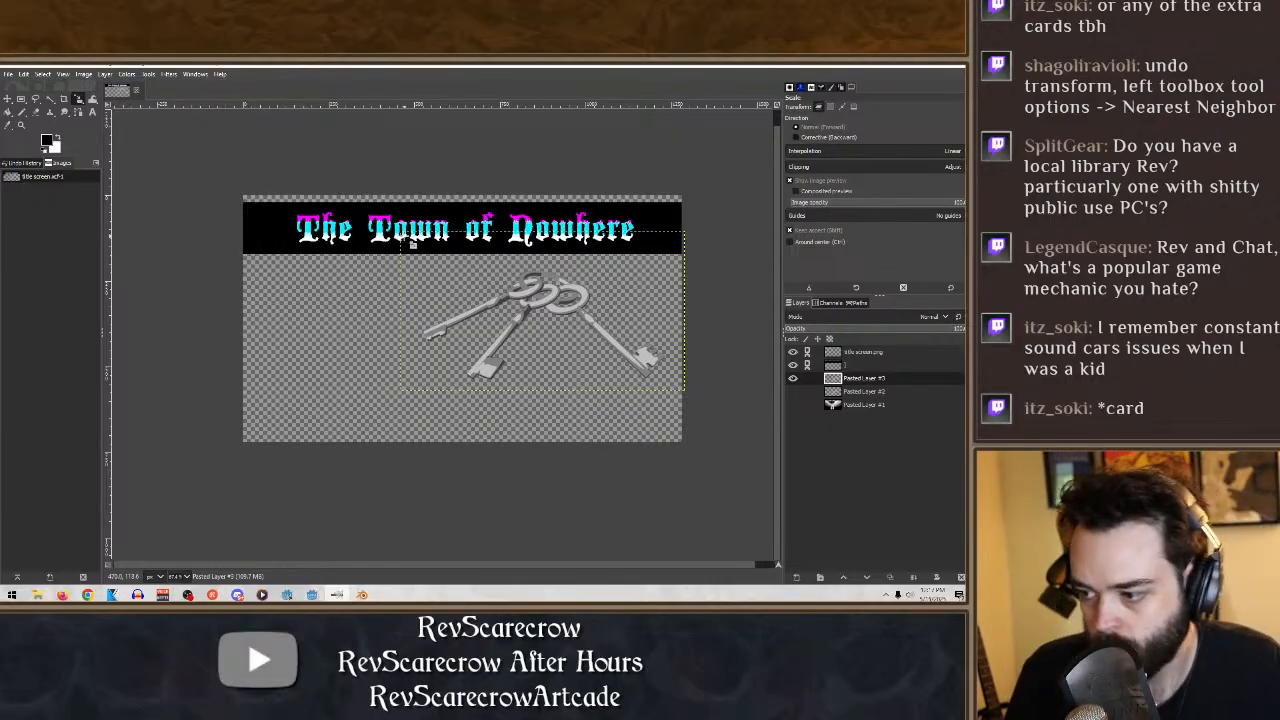
- Save the title screen image
{"action": "left_click", "coordinate": [8, 75]}
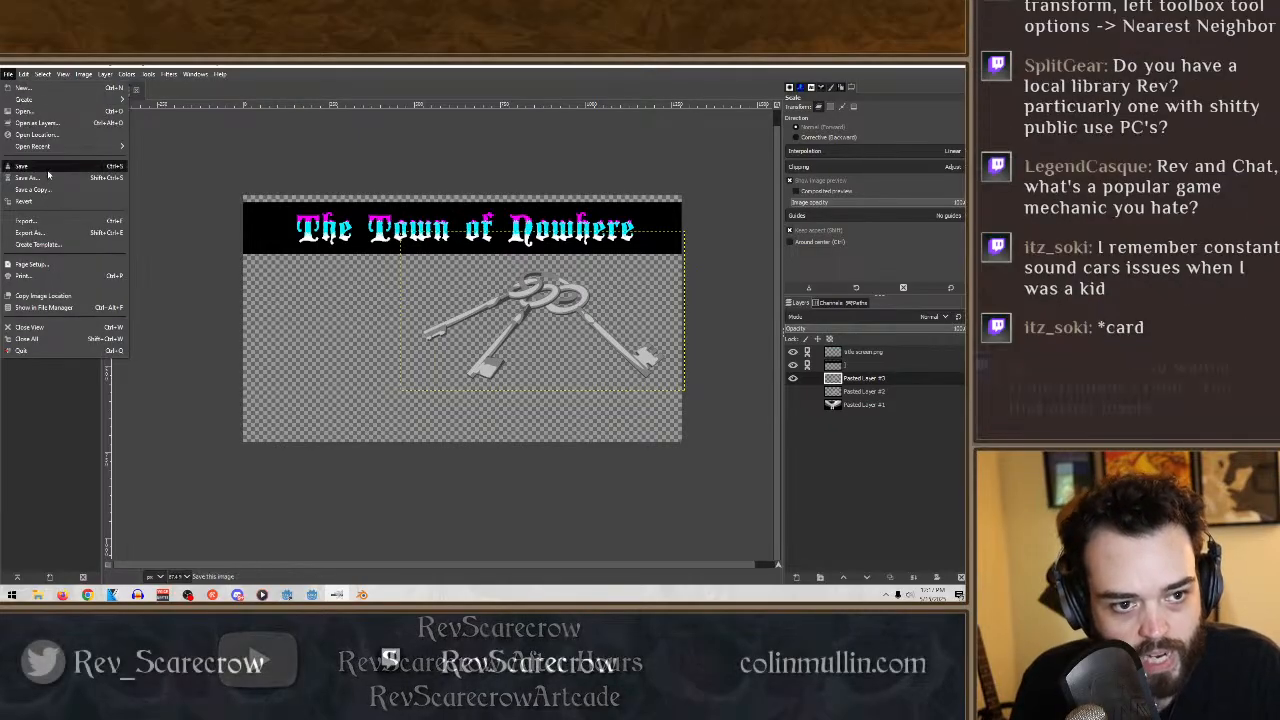
{"action": "left_click", "coordinate": [32, 166]}
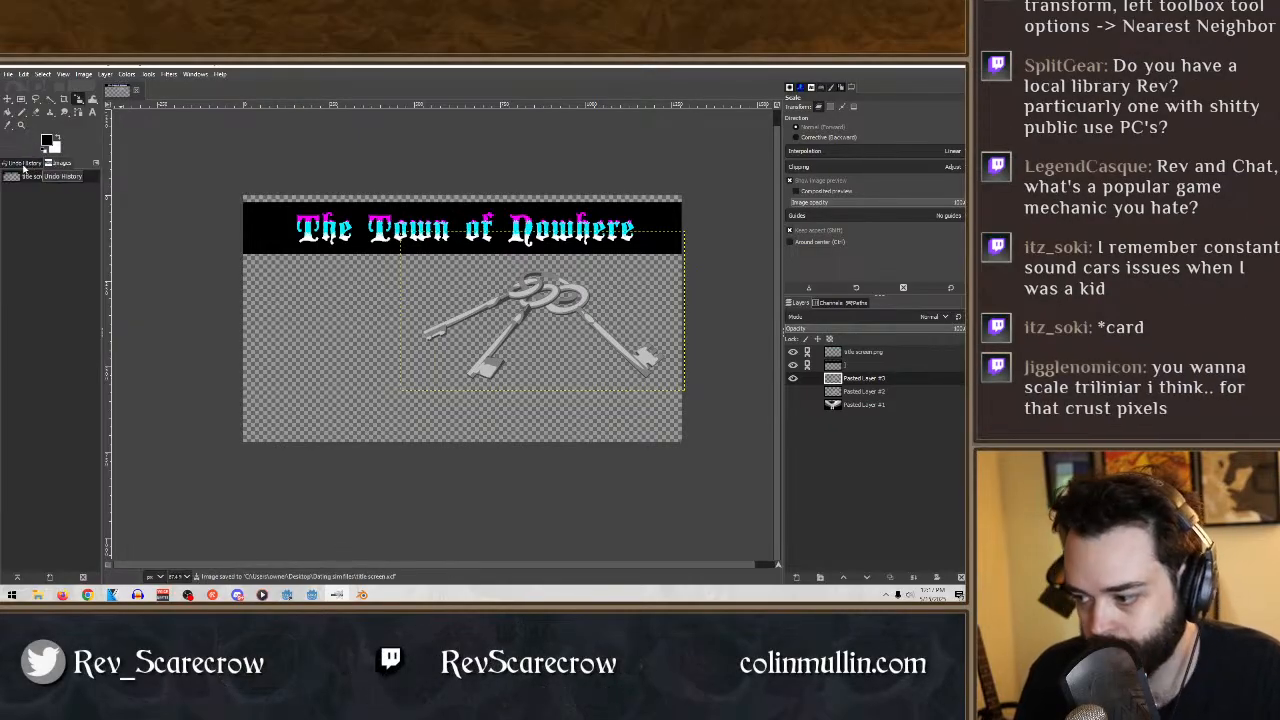
{"action": "left_click", "coordinate": [612, 360]}
{"action": "left_click", "coordinate": [731, 150]}
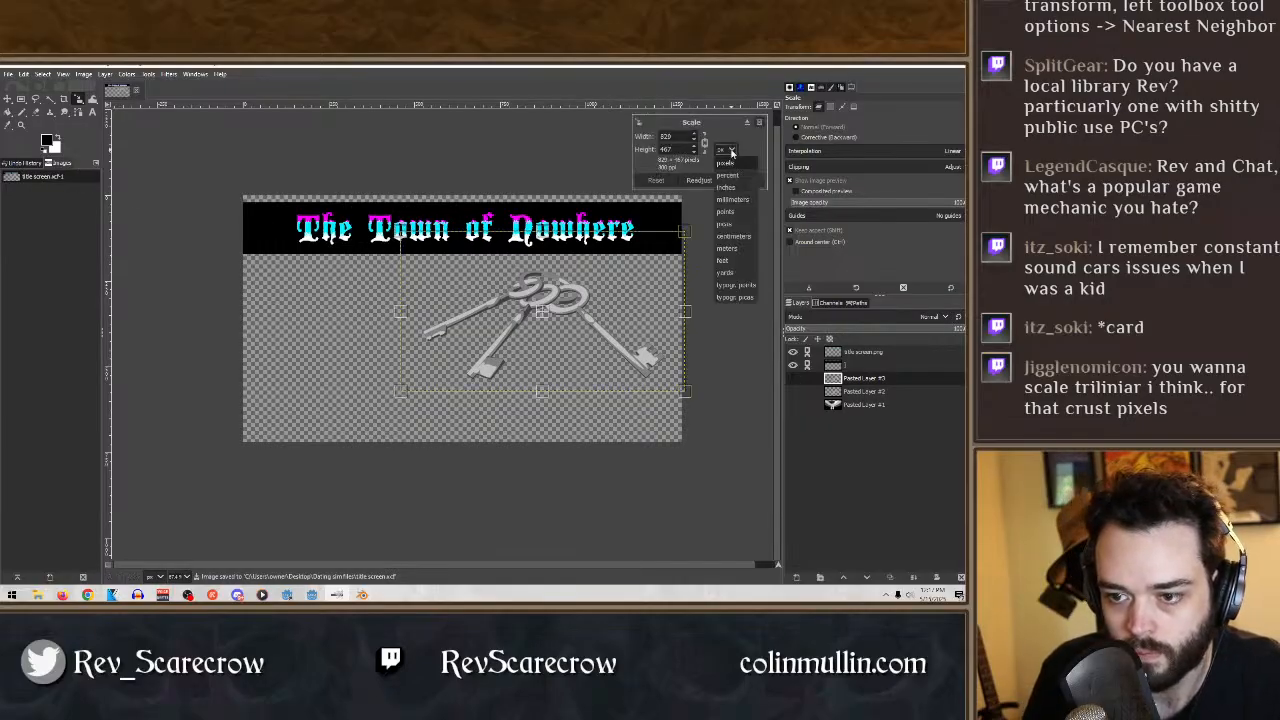
{"action": "left_click", "coordinate": [731, 152]}
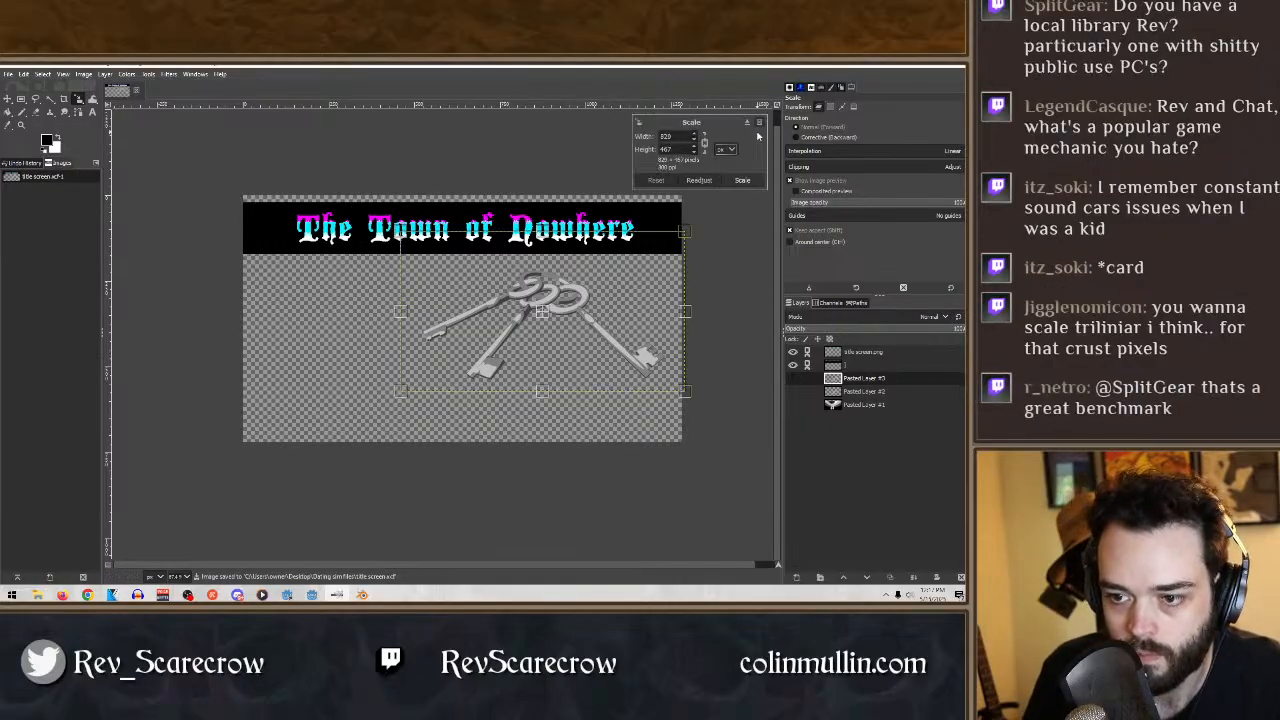
{"action": "left_click", "coordinate": [759, 124]}
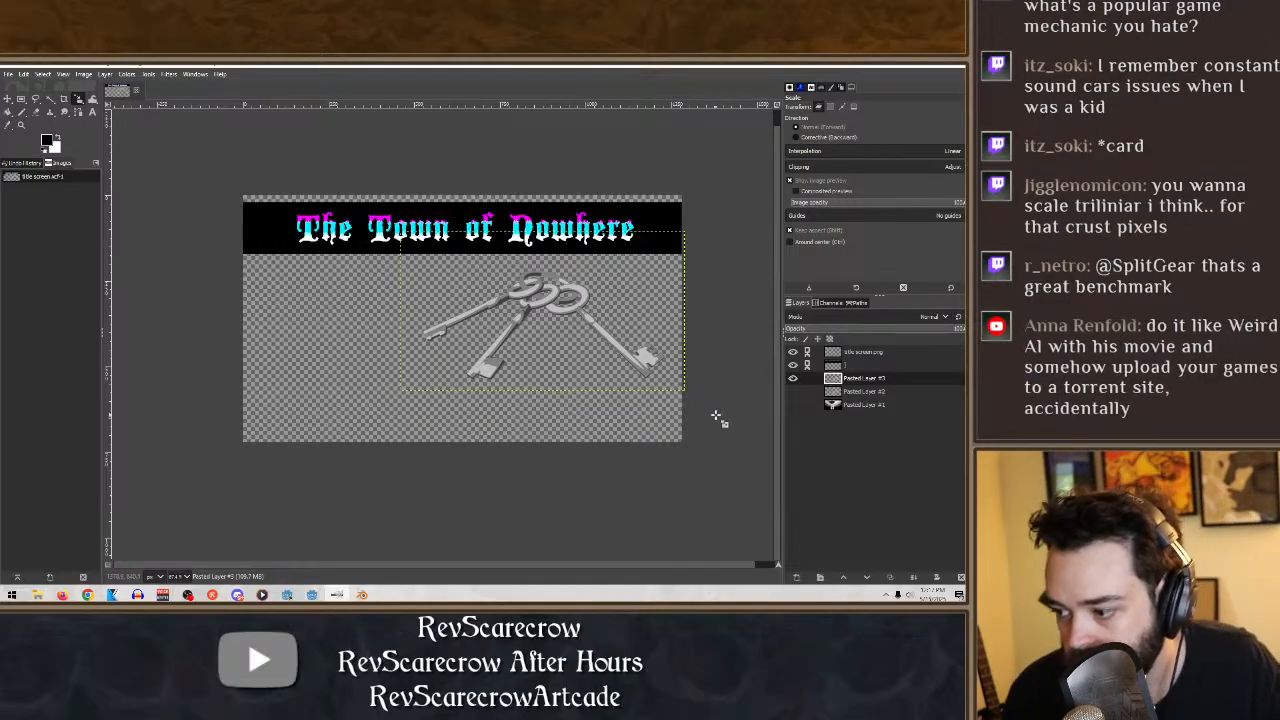
- Add a transparent 1280 by 720 px layer and fill it with black
{"action": "left_click", "coordinate": [793, 577]}
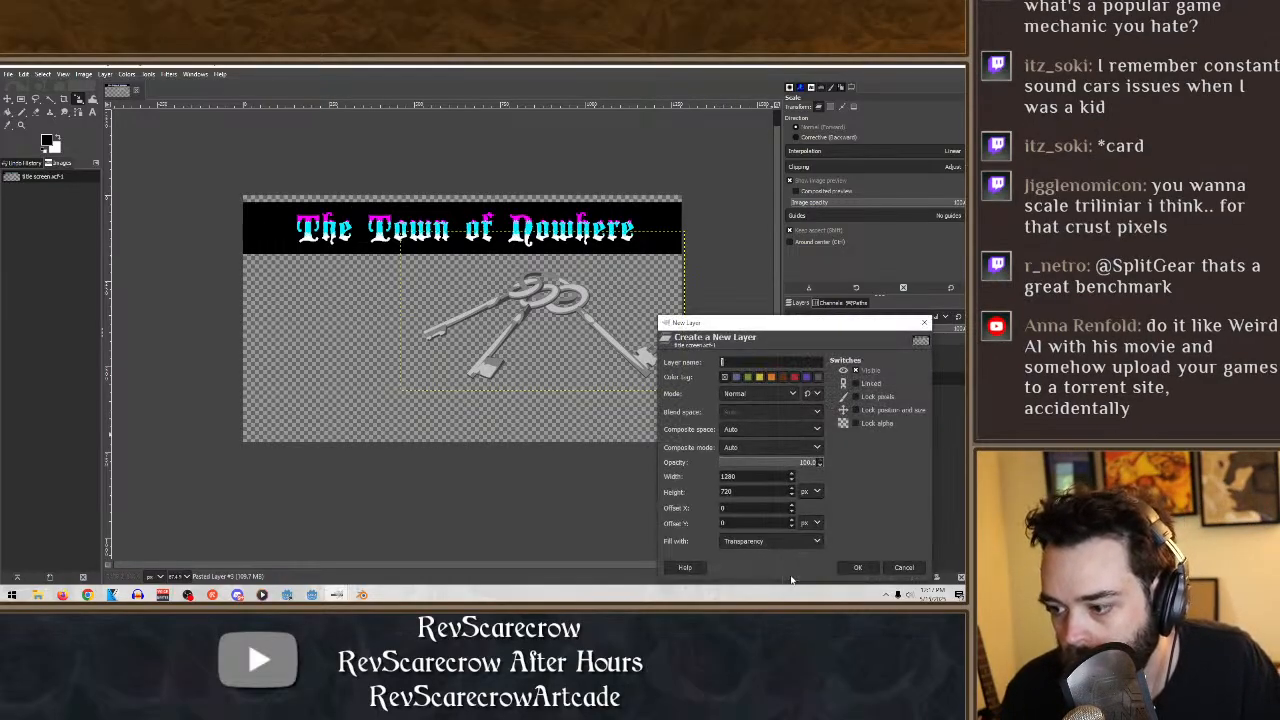
{"action": "left_click", "coordinate": [862, 568]}
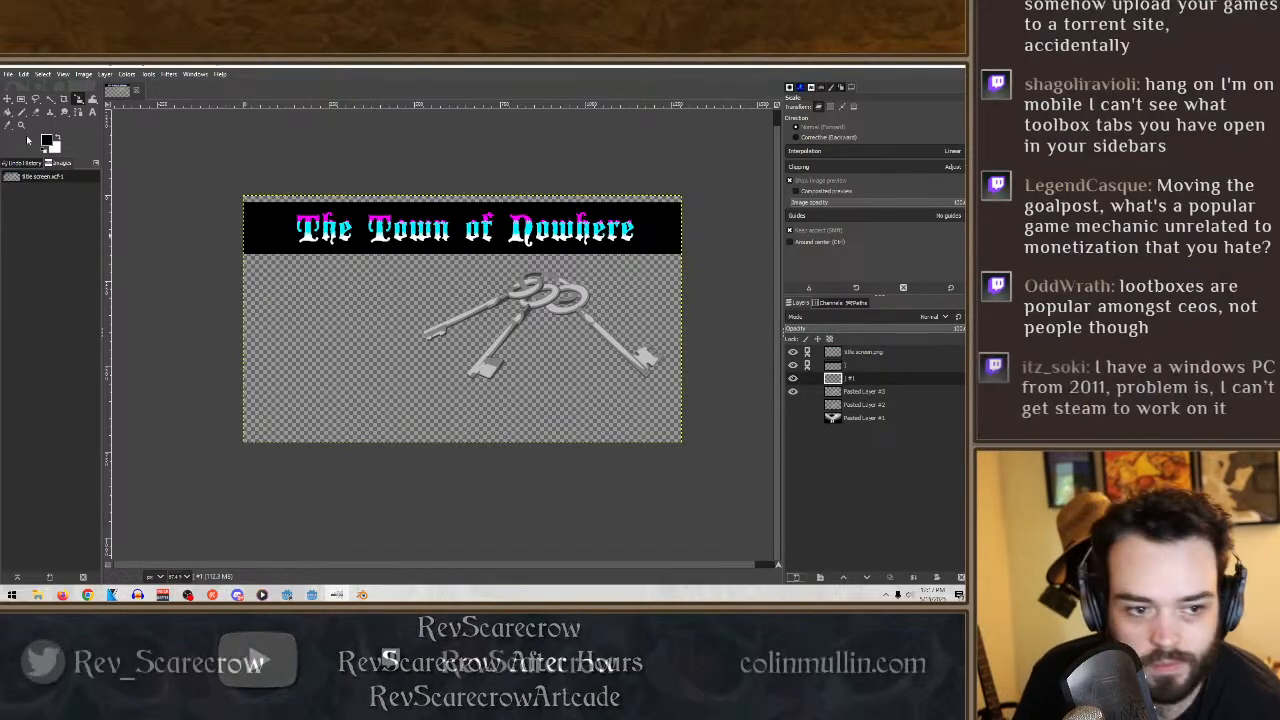
{"action": "left_click", "coordinate": [8, 112]}
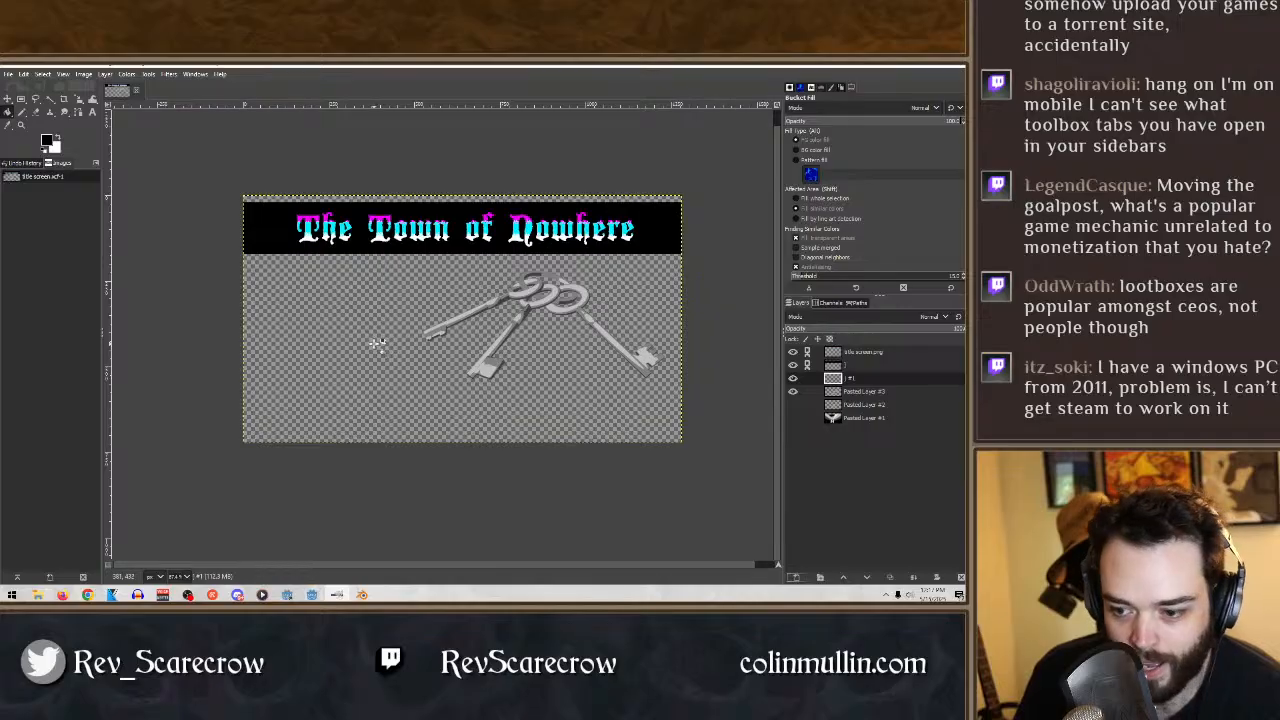
{"action": "left_click", "coordinate": [375, 343]}
- Move the black layer below both keys layers and save the image
{"action": "left_click_drag", "start_coordinate": [833, 378], "coordinate": [864, 418]}
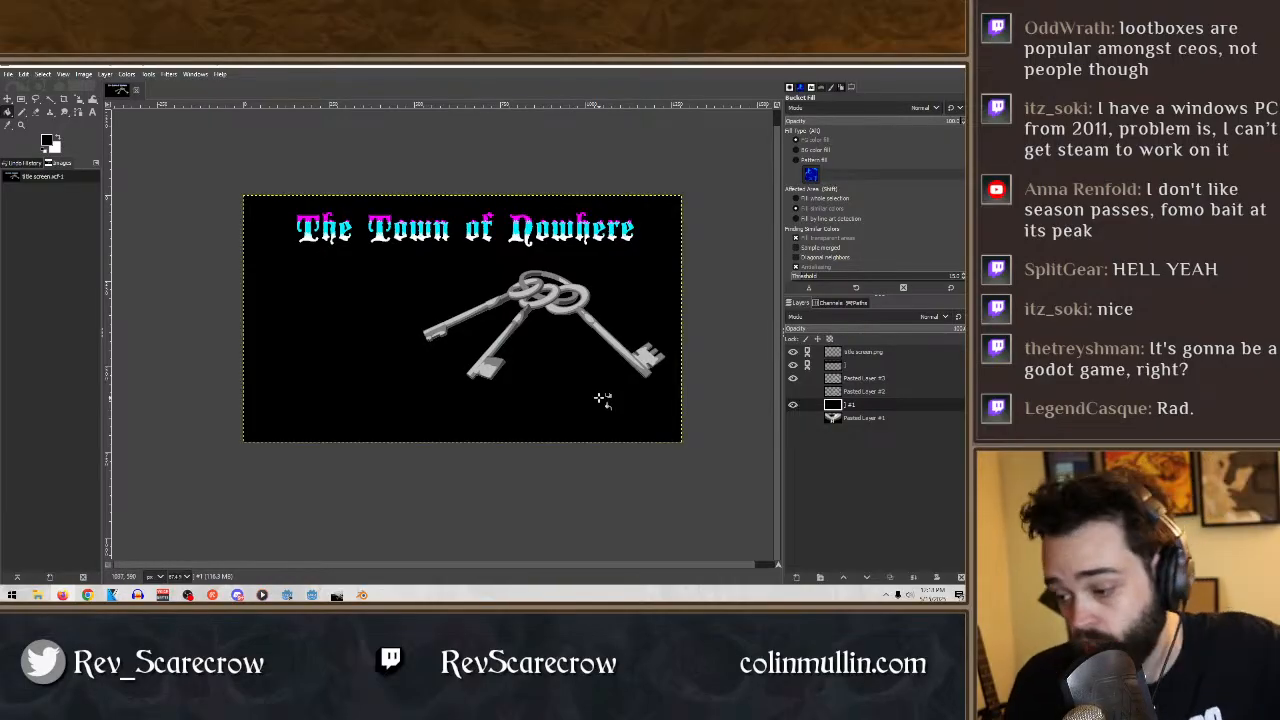
{"action": "left_click", "coordinate": [8, 74]}
{"action": "left_click", "coordinate": [24, 165]}
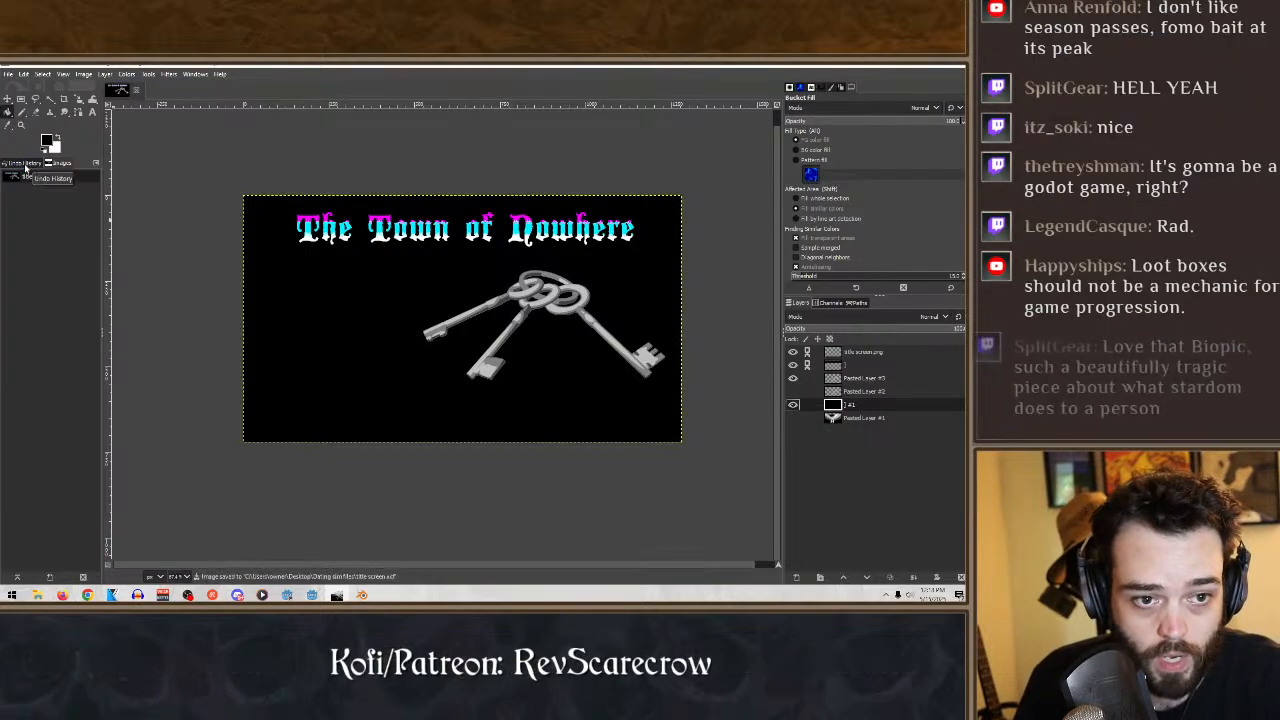